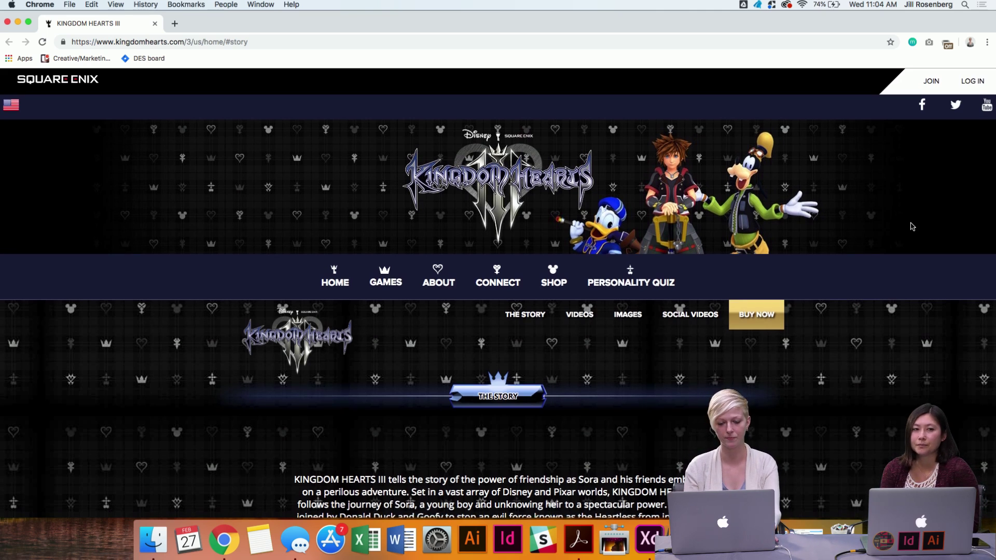
Look through the Kingdom Hearts III website from the story section through the image gallery to the footer and back up.
scroll(912, 226, down, 10)
scroll(913, 223, down, 15)
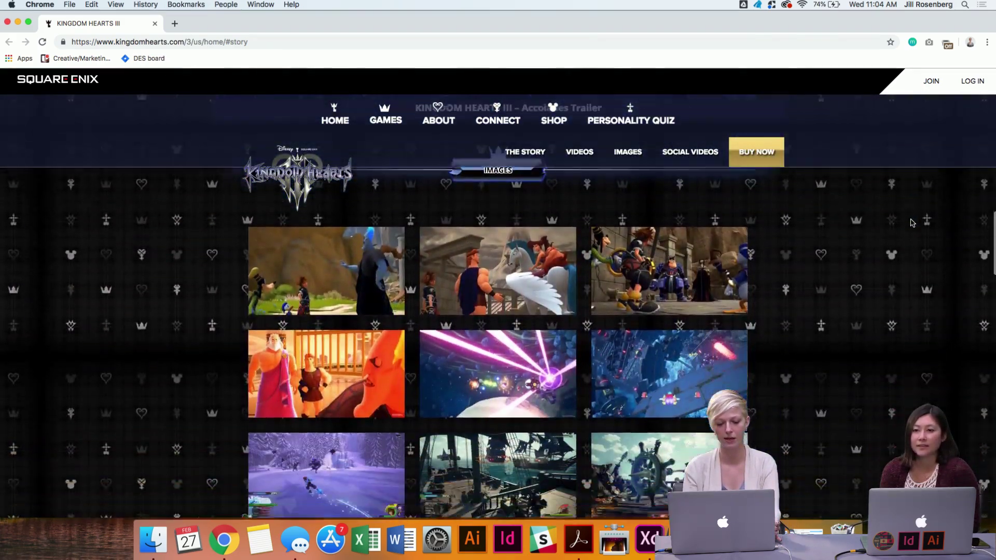
scroll(913, 223, down, 20)
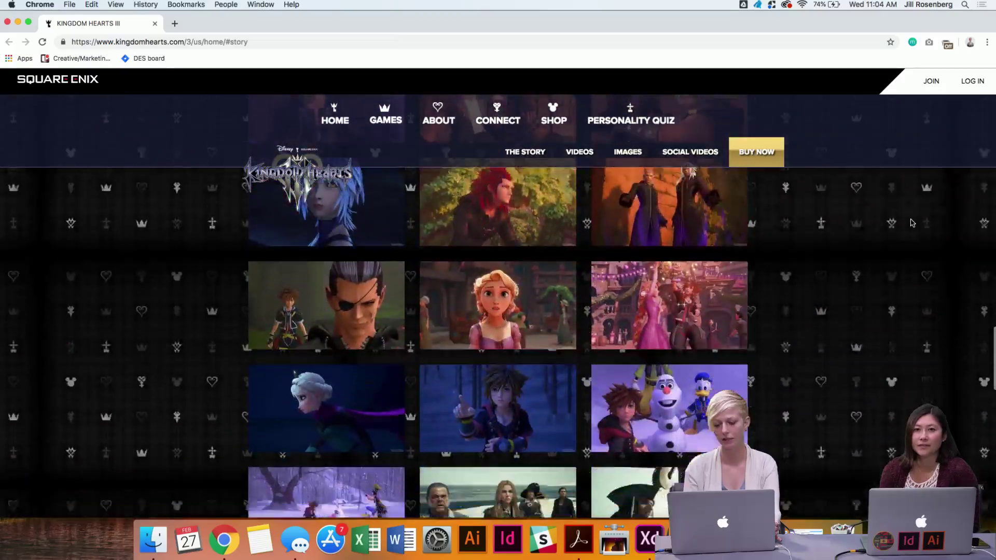
scroll(912, 223, down, 15)
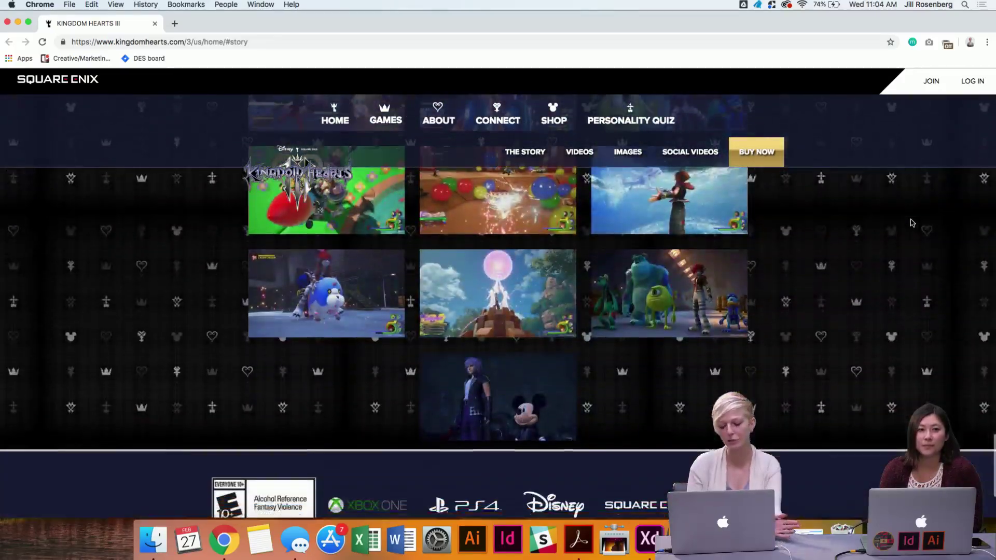
scroll(912, 223, down, 3)
scroll(912, 223, up, 12)
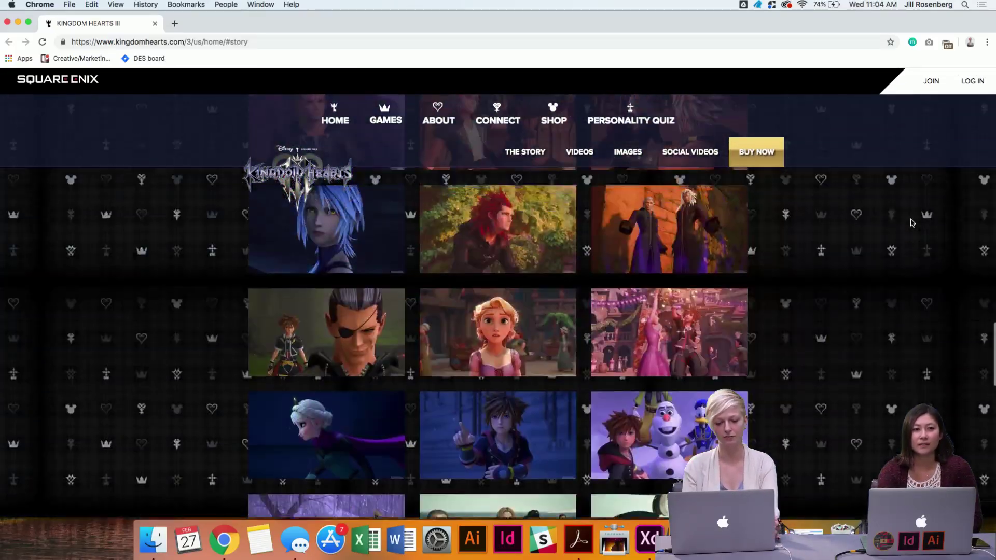
scroll(913, 223, up, 15)
scroll(913, 223, up, 15)
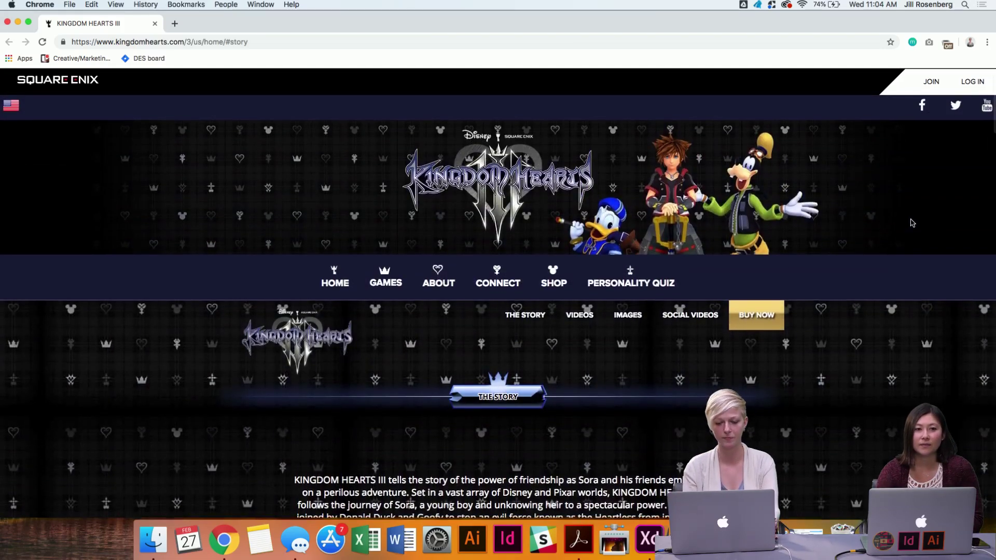
Switch to the Kingdom Hearts III wireframes in Adobe XD, showing the homepage-wire artboard with nothing selected.
click(648, 554)
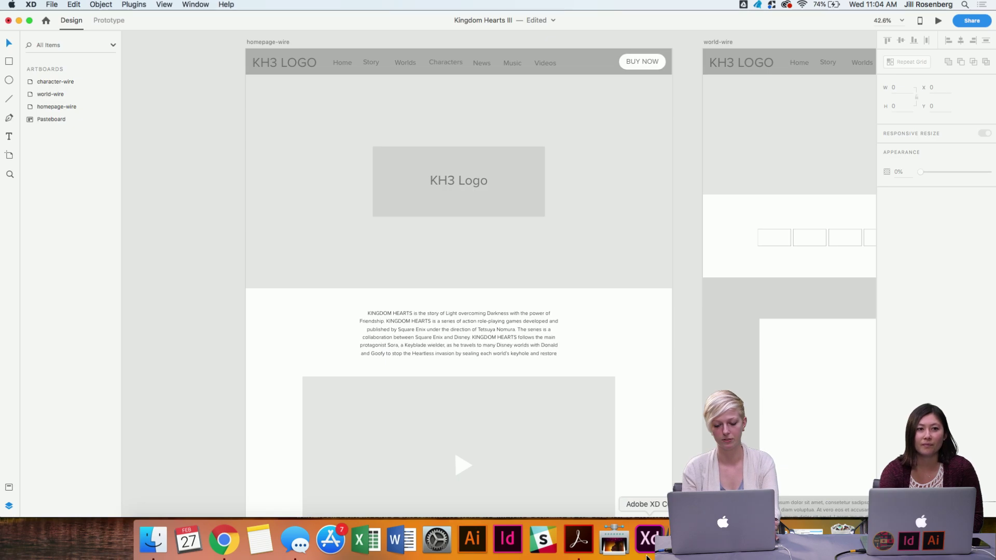
scroll(501, 327, up, 3)
right_click(502, 328)
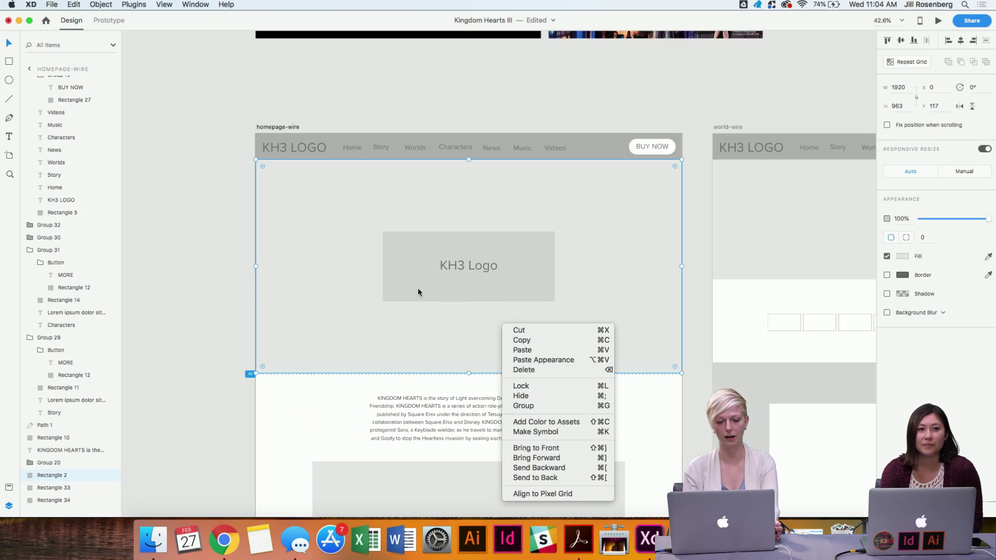
click(214, 225)
click(206, 254)
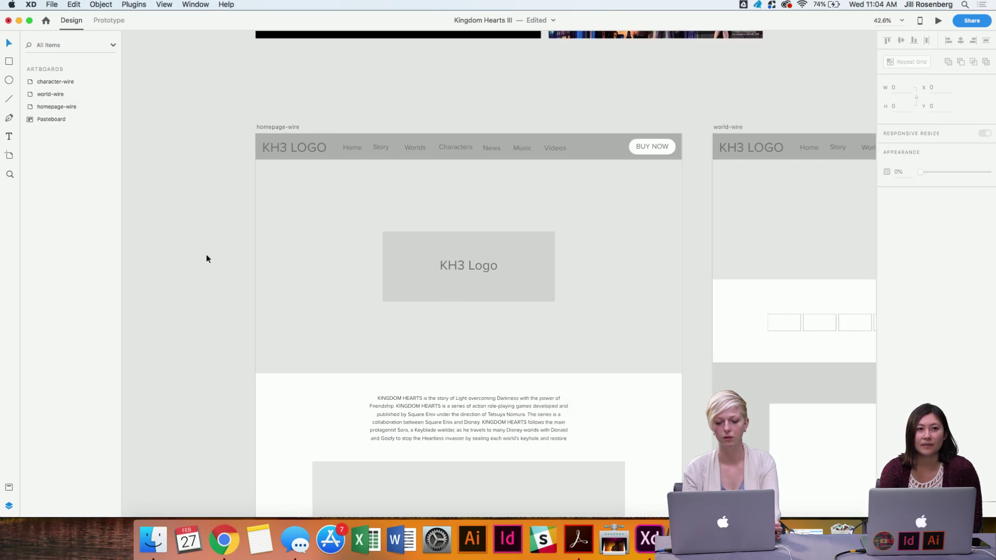
Examine the homepage-wire artboard's navigation bar, BUY NOW button and hero area with the KH3 Logo placeholder.
scroll(206, 255, right, 2)
scroll(206, 254, up, 3)
scroll(207, 254, right, 1)
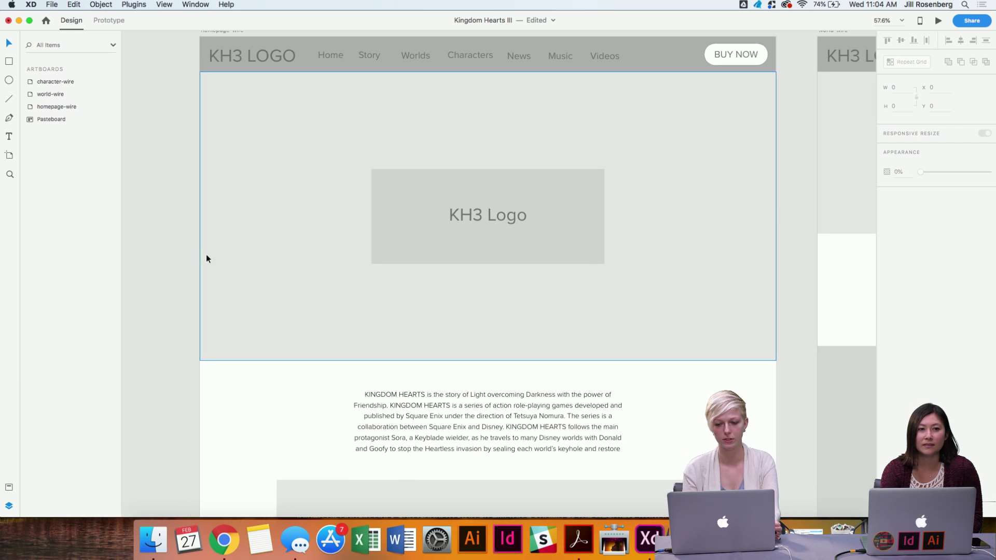
scroll(206, 258, left, 2)
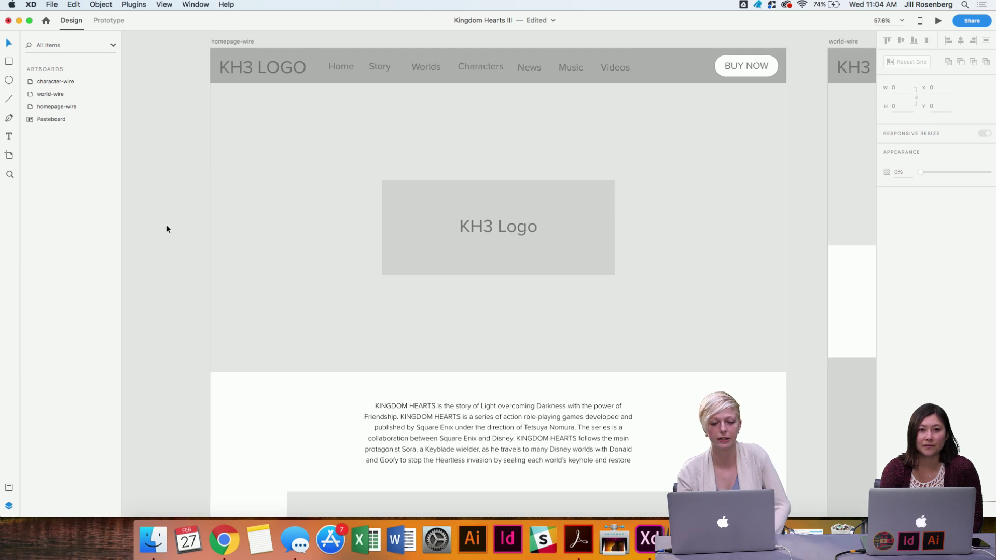
scroll(166, 228, up, 3)
scroll(166, 229, right, 1)
scroll(166, 229, down, 3)
scroll(166, 229, left, 1)
scroll(166, 228, down, 2)
scroll(166, 229, right, 1)
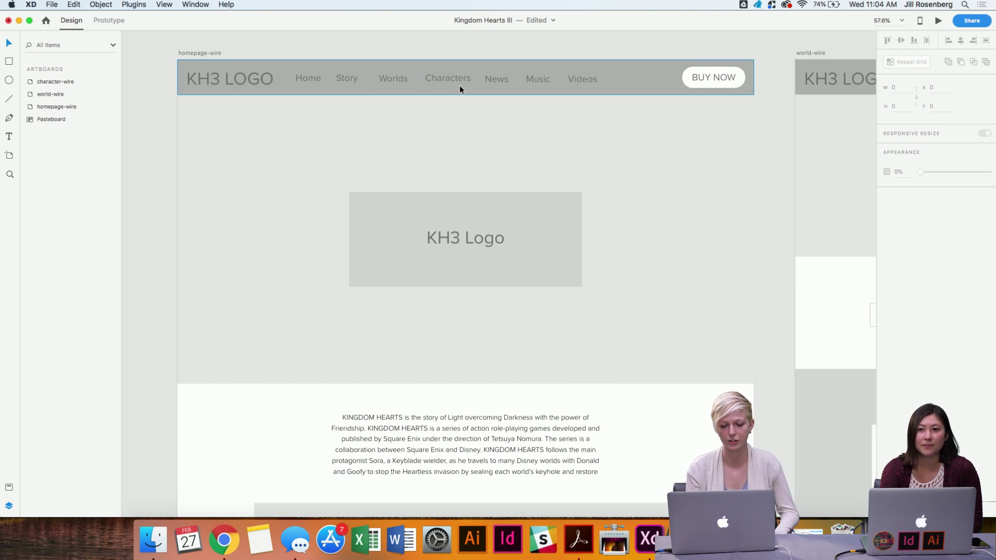
scroll(626, 126, down, 2)
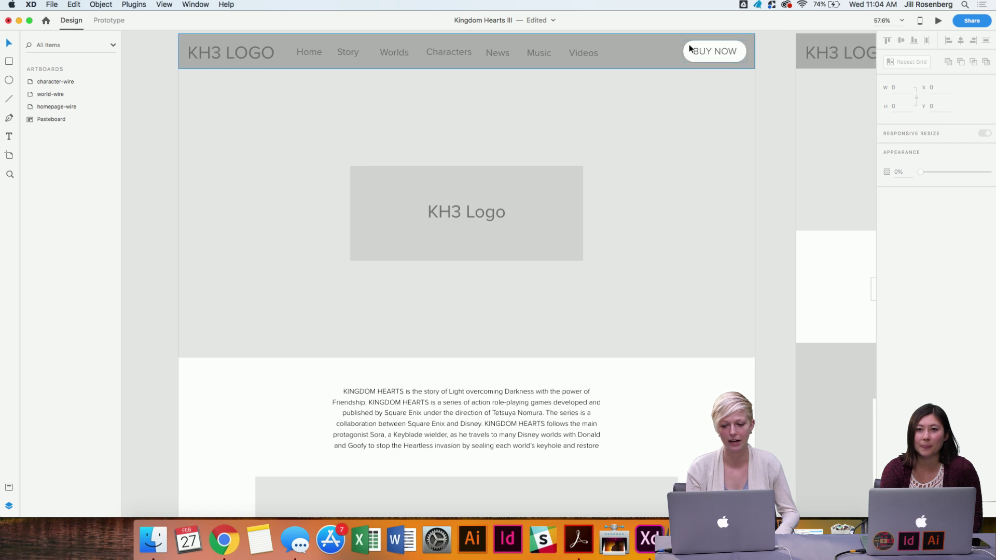
scroll(711, 155, down, 3)
scroll(711, 155, left, 1)
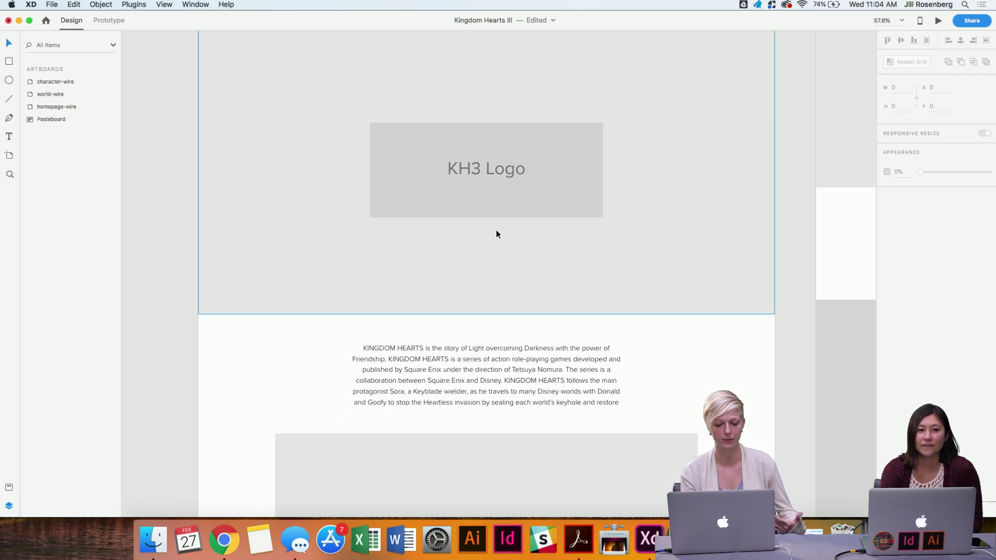
Review the homepage-wire content from the intro text and video placeholder through Story, Worlds, Characters and Videos to the social media footer.
scroll(468, 202, down, 4)
scroll(468, 202, right, 1)
scroll(469, 207, down, 4)
scroll(469, 207, left, 1)
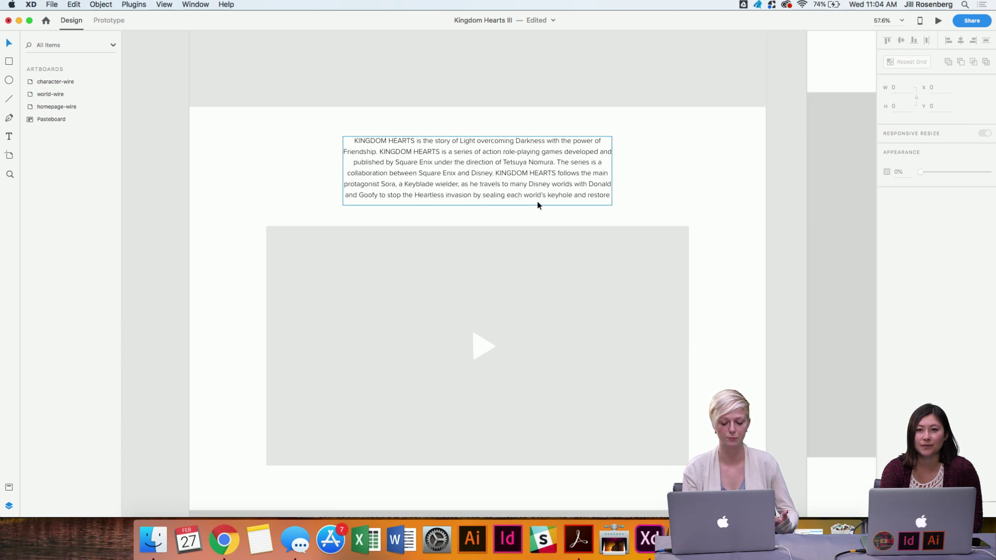
scroll(527, 195, down, 2)
scroll(527, 195, down, 5)
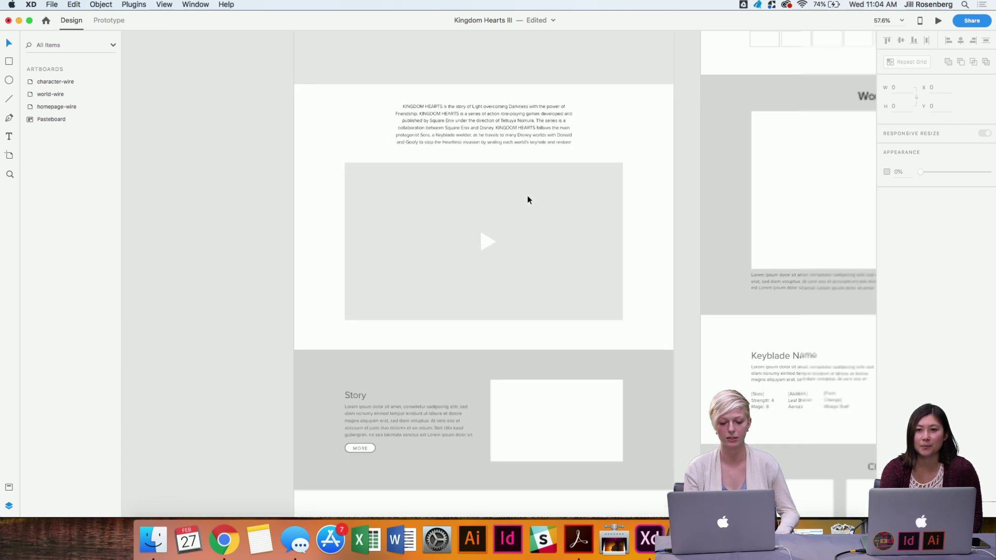
scroll(528, 195, down, 3)
scroll(527, 200, down, 3)
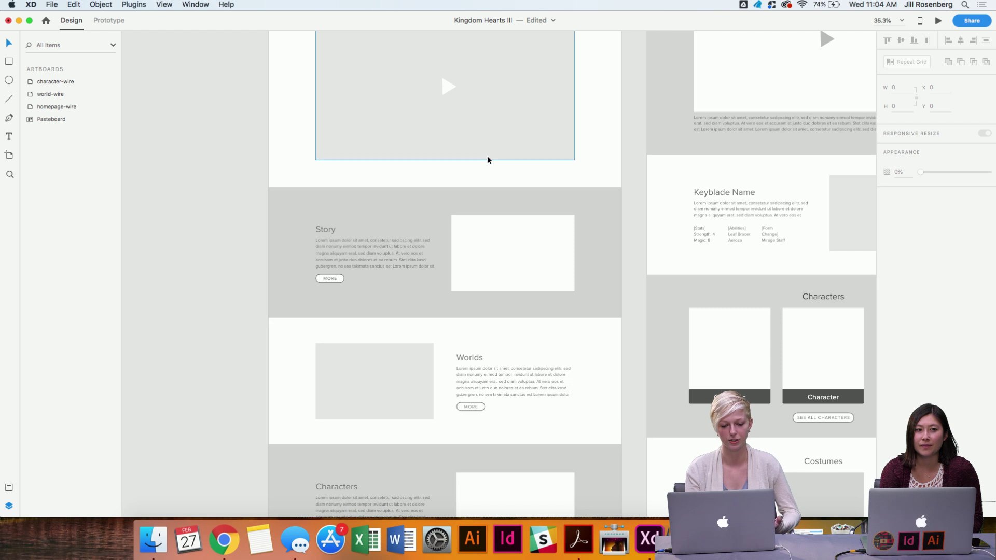
scroll(487, 159, up, 3)
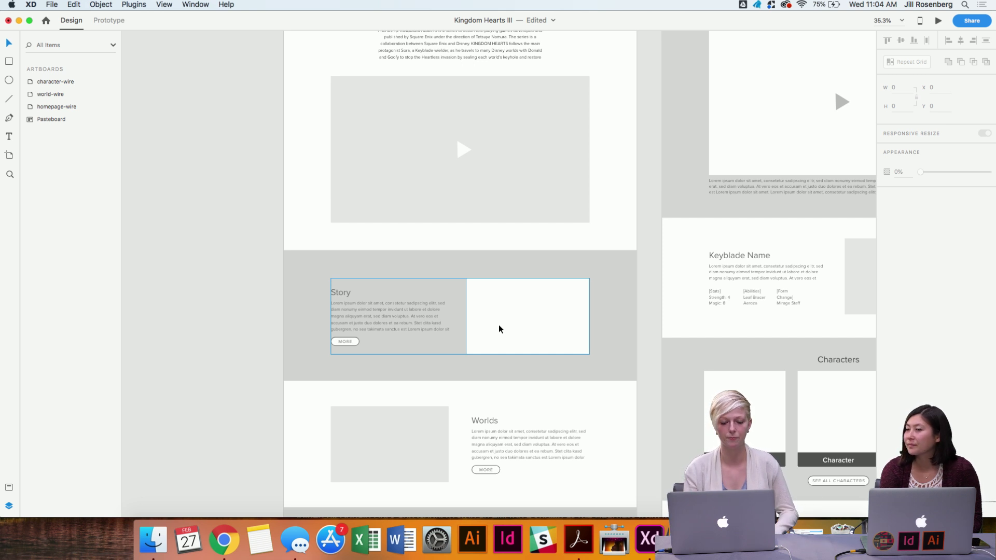
scroll(499, 329, down, 5)
scroll(499, 325, down, 10)
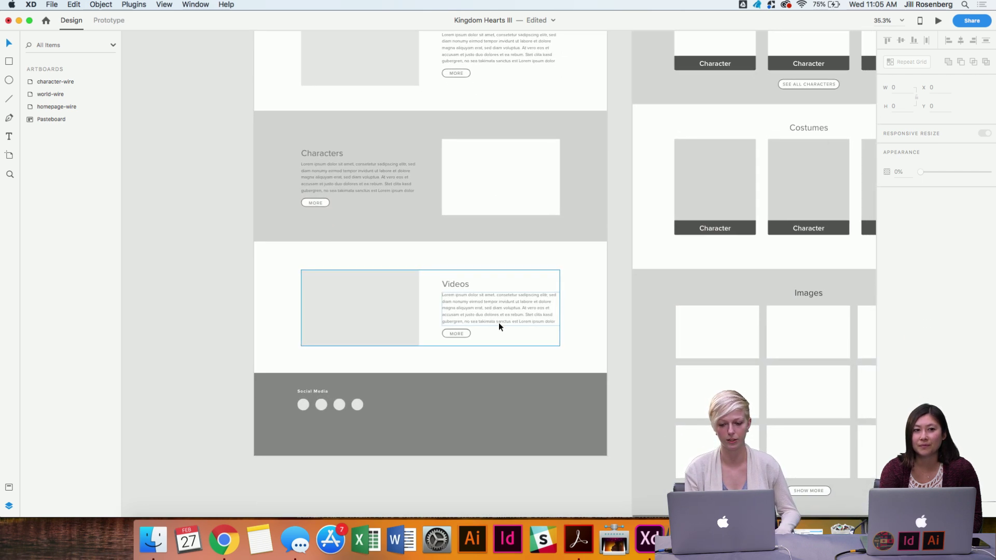
scroll(499, 326, up, 20)
scroll(499, 327, up, 2)
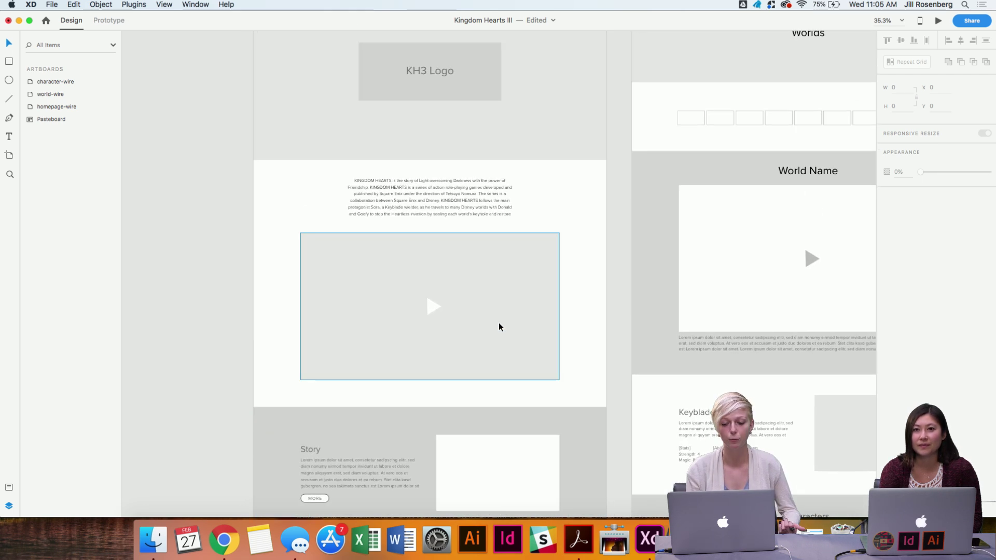
Go to the world-wire artboard and examine its navigation bar, Worlds banner and row of world thumbnails.
right_click(498, 325)
click(237, 279)
scroll(581, 202, right, 10)
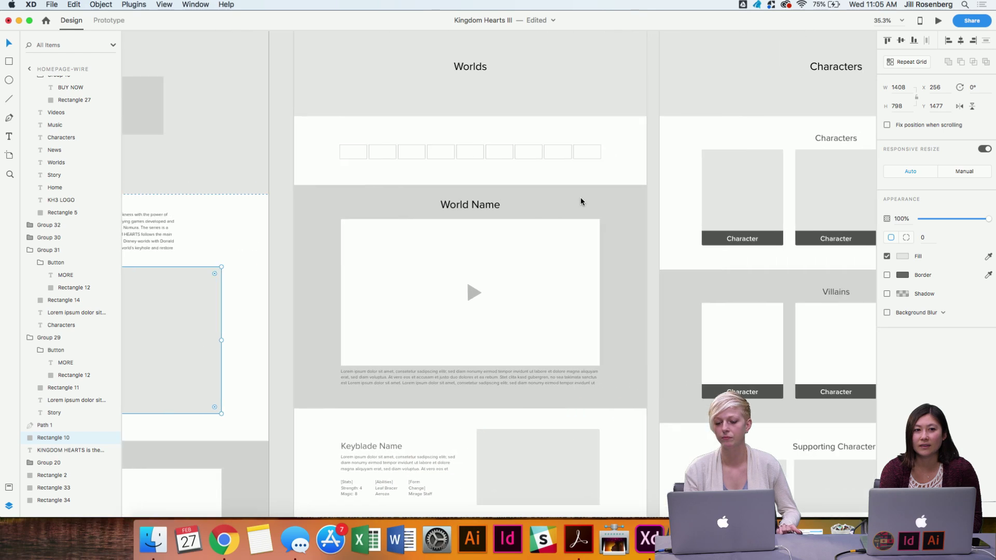
scroll(580, 201, up, 4)
scroll(581, 198, up, 2)
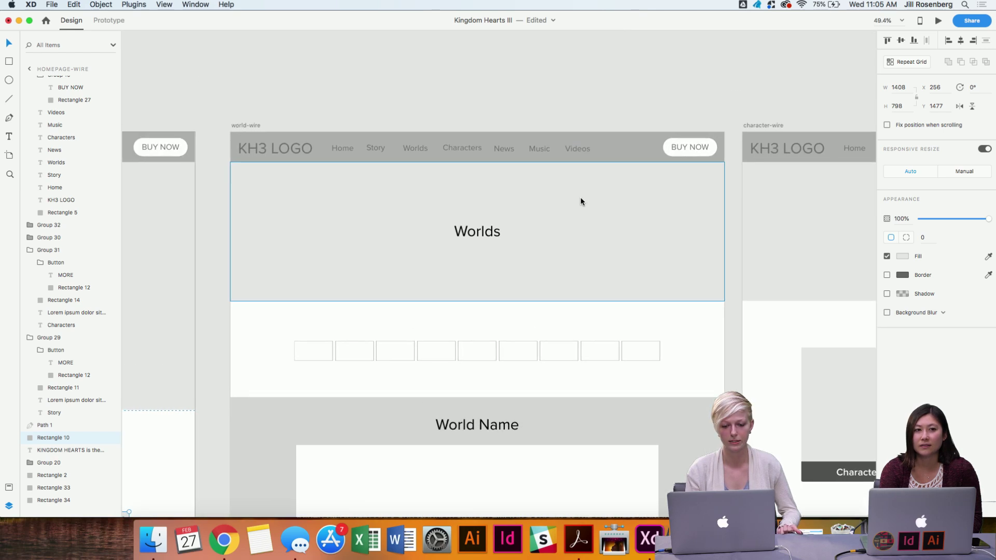
scroll(581, 197, up, 3)
scroll(401, 73, down, 3)
scroll(400, 76, down, 3)
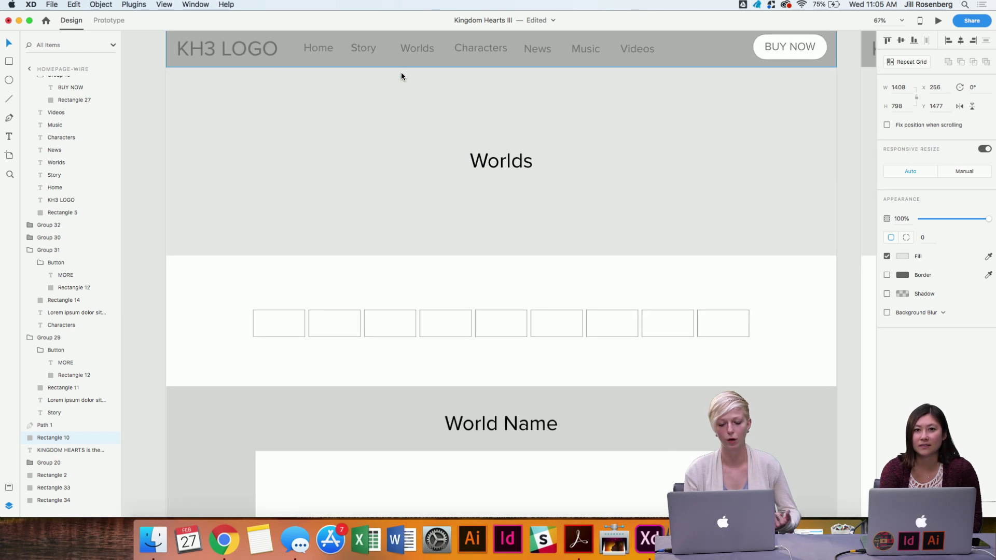
scroll(433, 233, down, 1)
scroll(432, 234, down, 2)
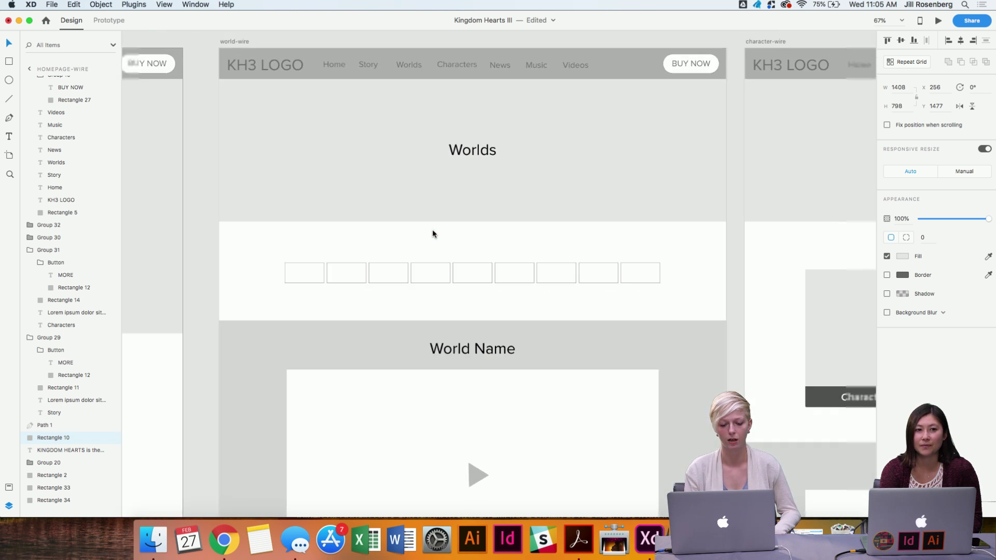
Review the world-wire sections from the World Name video through Keyblade Name, Characters and Costumes to the Images grid.
scroll(494, 299, down, 3)
scroll(494, 299, down, 3)
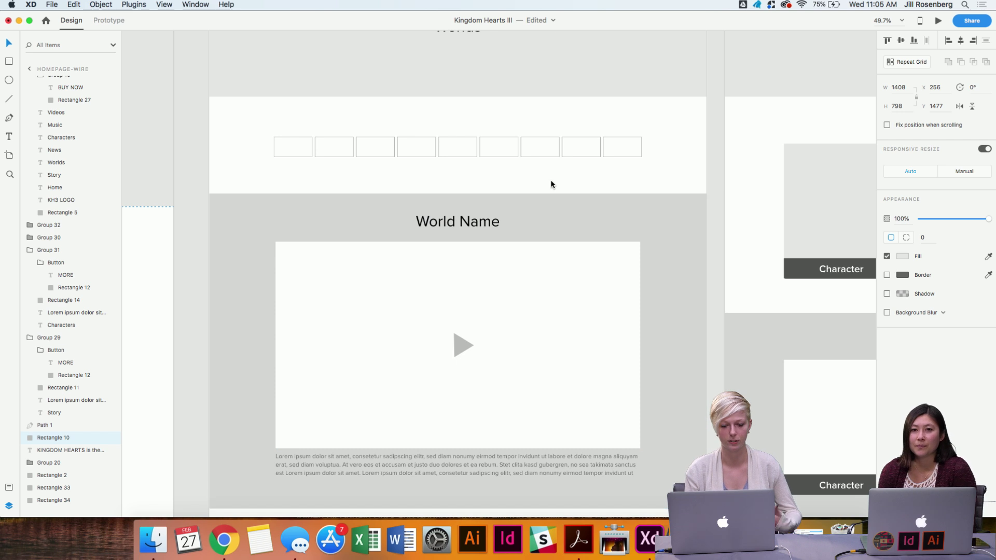
scroll(486, 157, down, 1)
scroll(486, 157, down, 10)
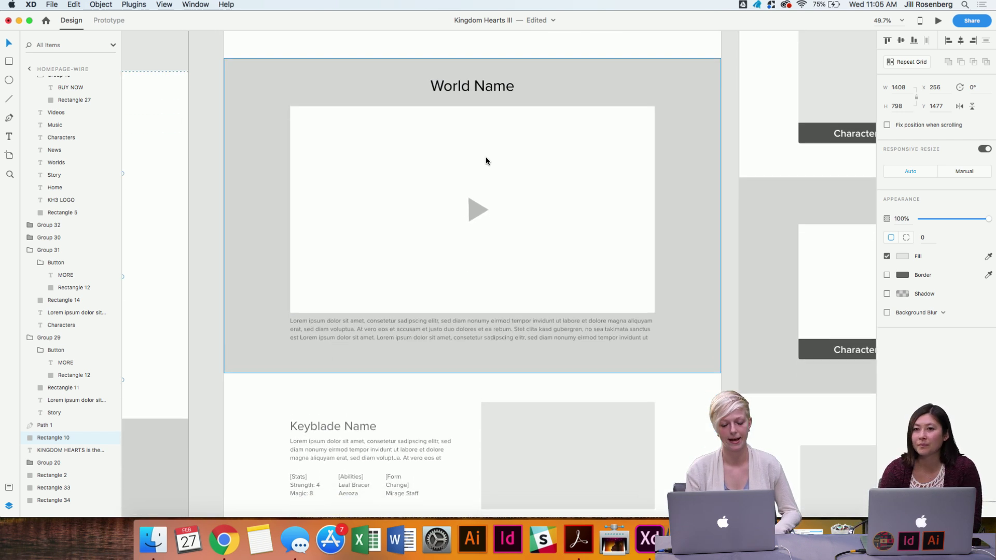
scroll(486, 157, down, 3)
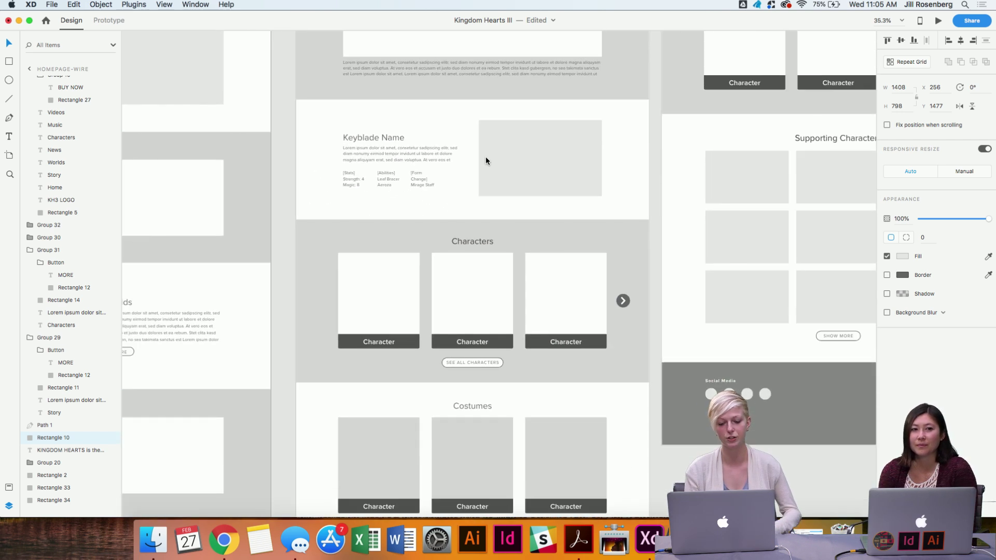
scroll(486, 156, down, 5)
scroll(657, 378, down, 1)
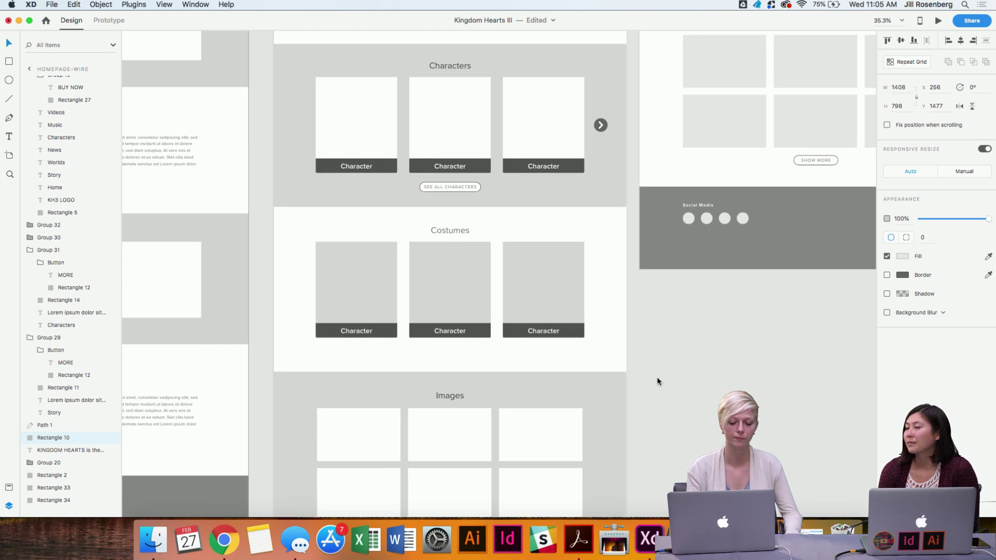
scroll(657, 378, down, 4)
scroll(658, 381, down, 2)
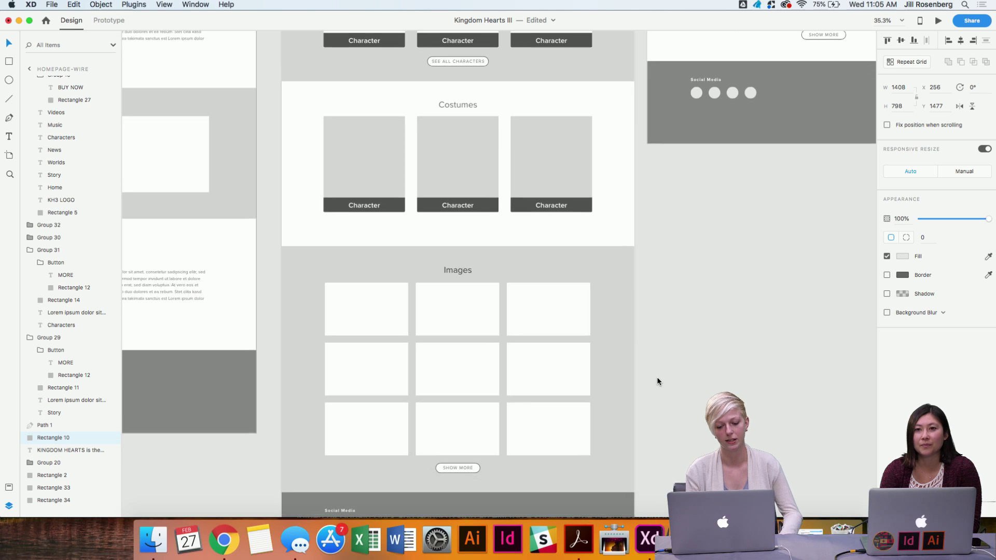
scroll(657, 381, up, 3)
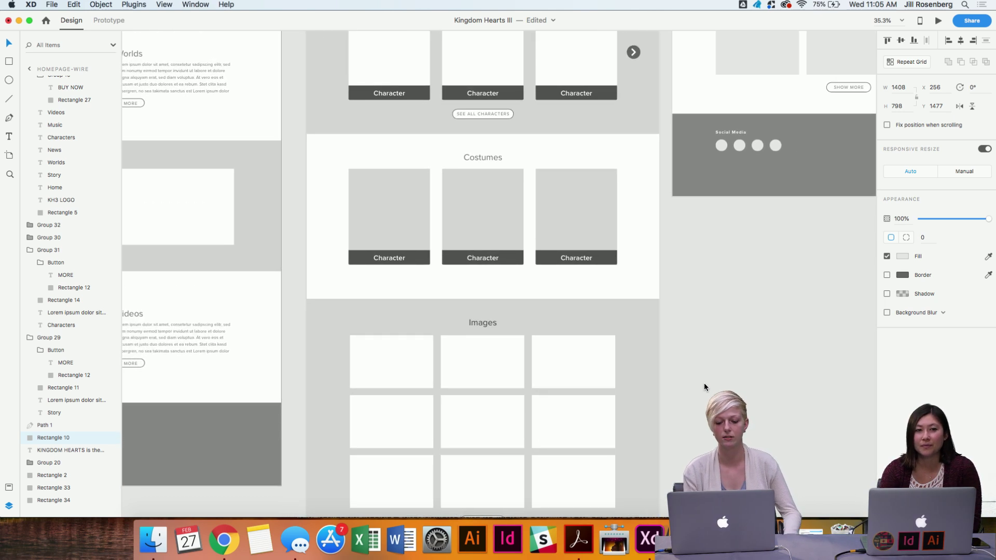
scroll(705, 383, up, 3)
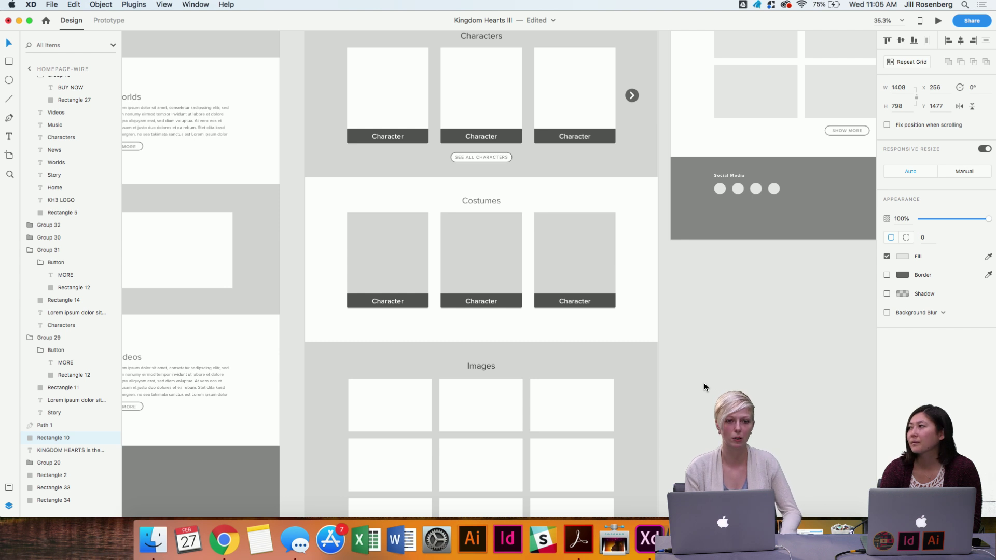
scroll(705, 383, up, 2)
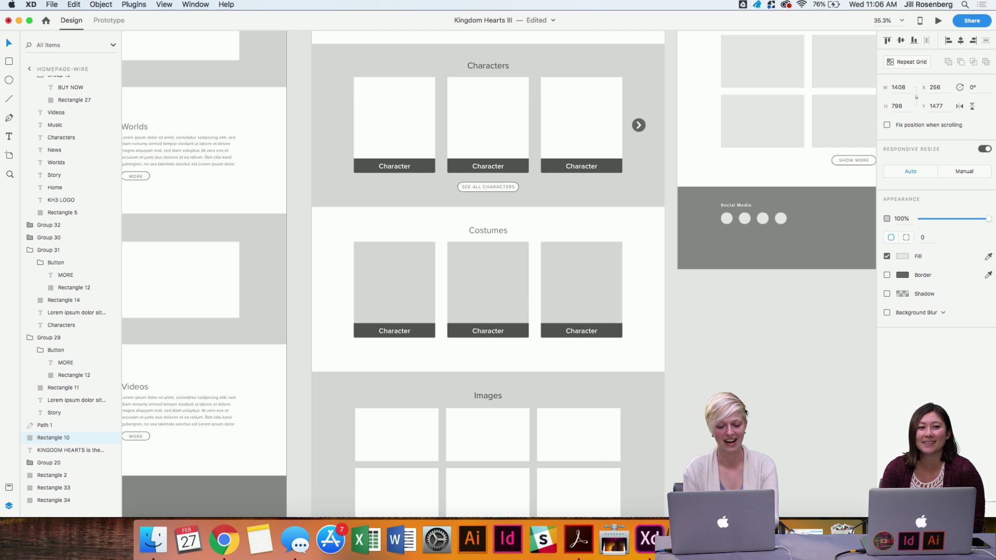
Return up the world-wire artboard past the Keyblade Name section and bring the character-wire artboard's Characters section into view.
scroll(747, 409, up, 2)
scroll(747, 410, up, 3)
scroll(746, 413, up, 5)
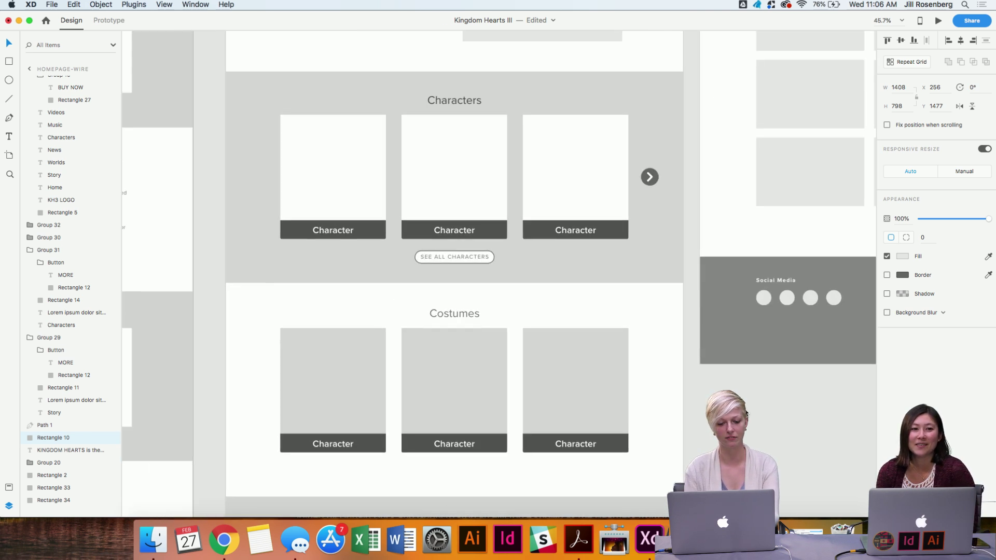
scroll(745, 413, up, 3)
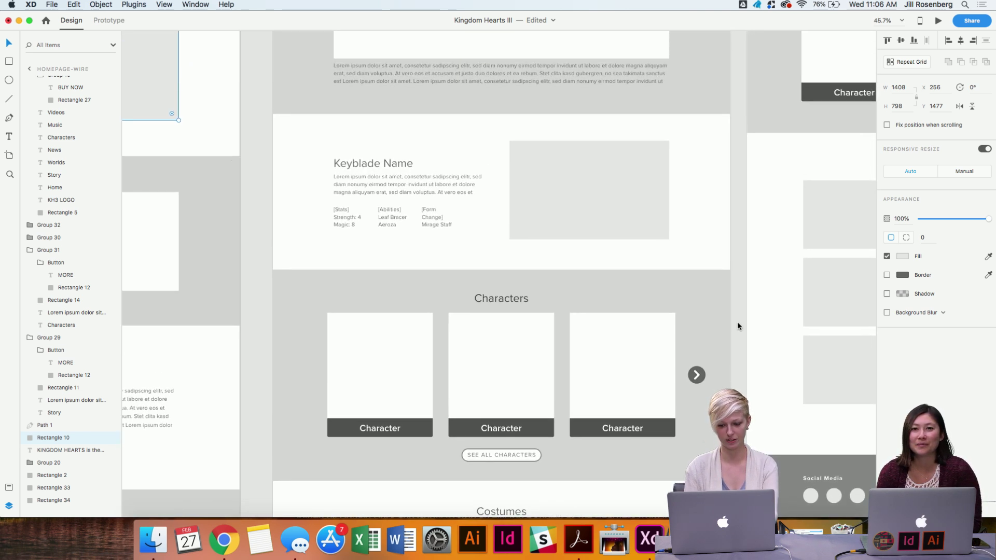
scroll(737, 322, up, 5)
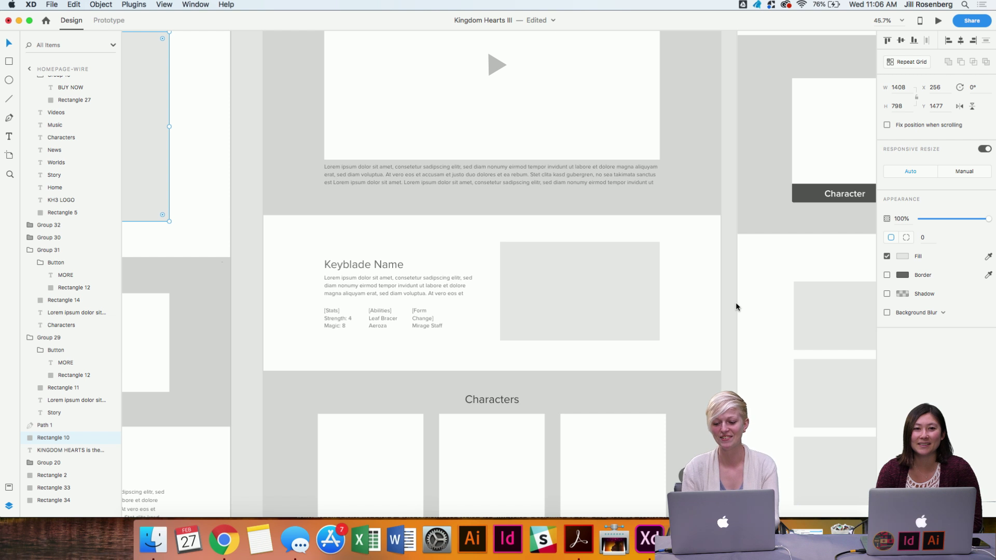
scroll(737, 303, up, 12)
scroll(736, 303, right, 10)
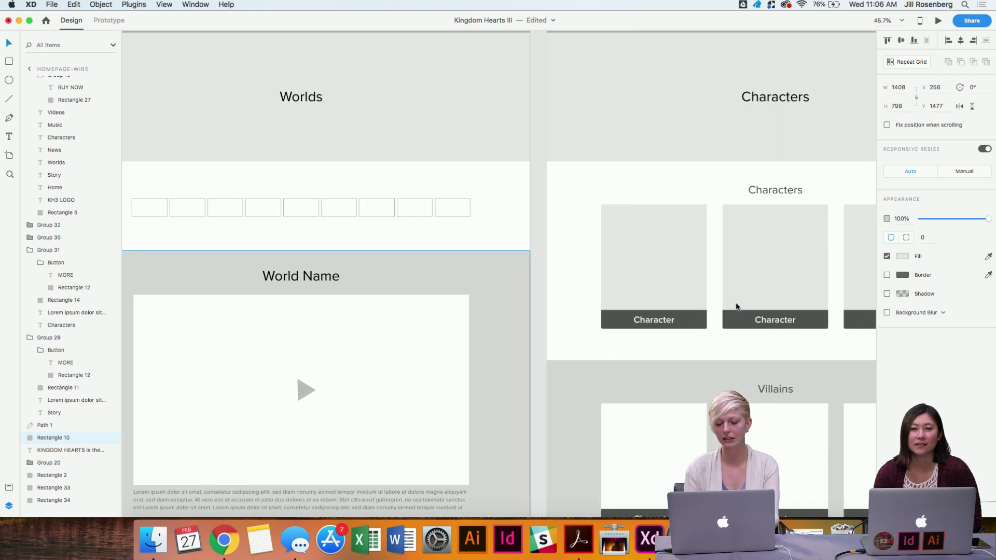
Examine the character-wire artboard from its Characters banner down through the Characters and Villains card rows.
click(736, 307)
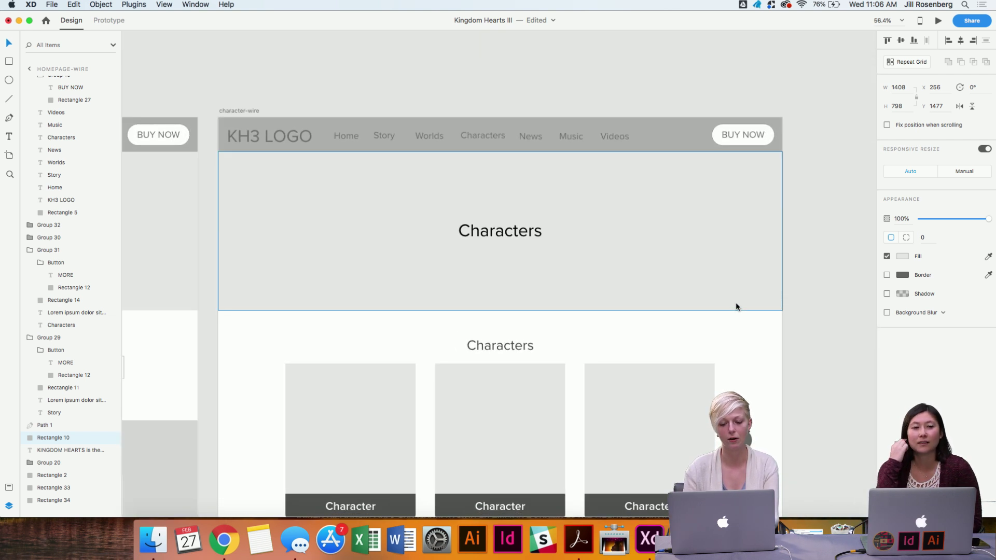
right_click(737, 302)
click(792, 271)
scroll(792, 269, up, 2)
scroll(793, 269, down, 1)
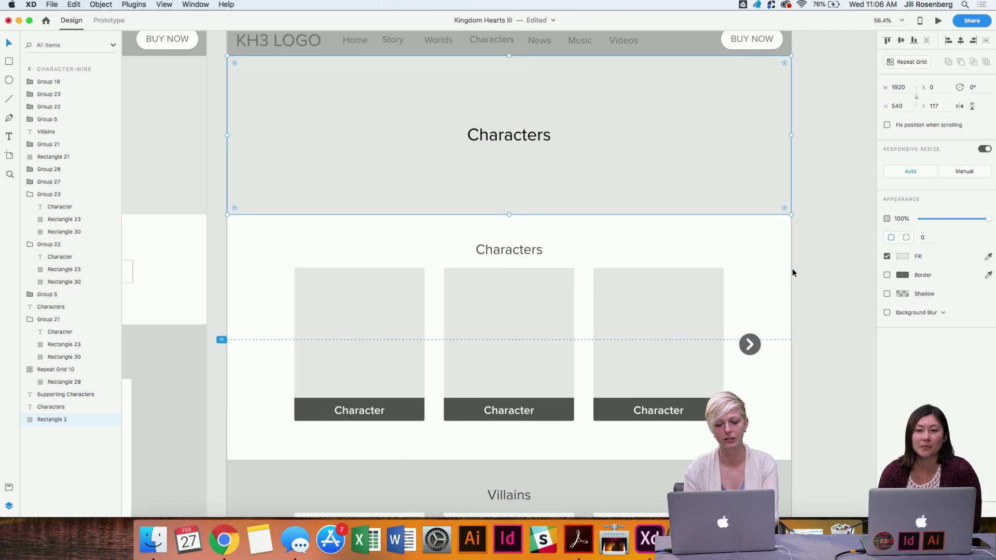
scroll(793, 269, down, 2)
click(817, 302)
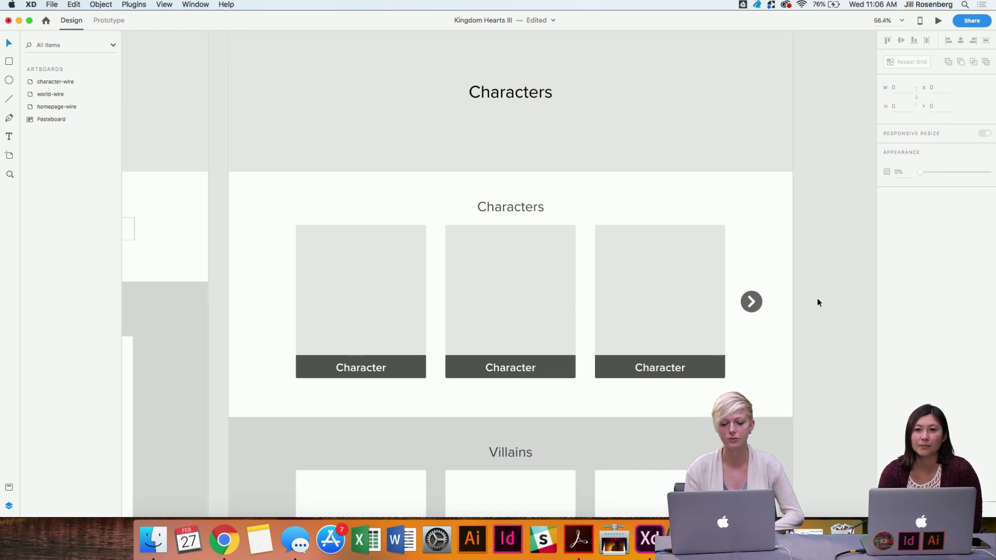
scroll(817, 303, down, 2)
scroll(818, 302, down, 2)
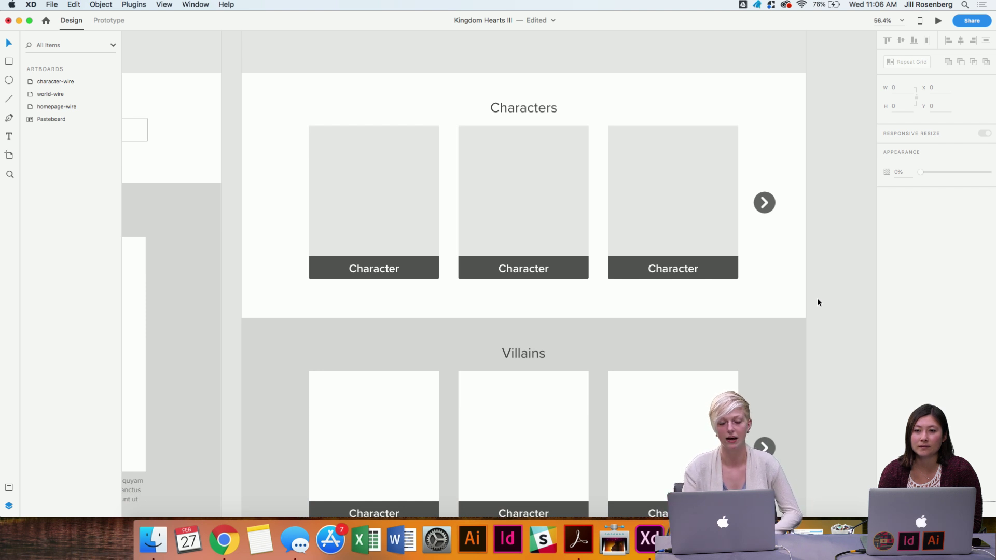
scroll(818, 302, down, 2)
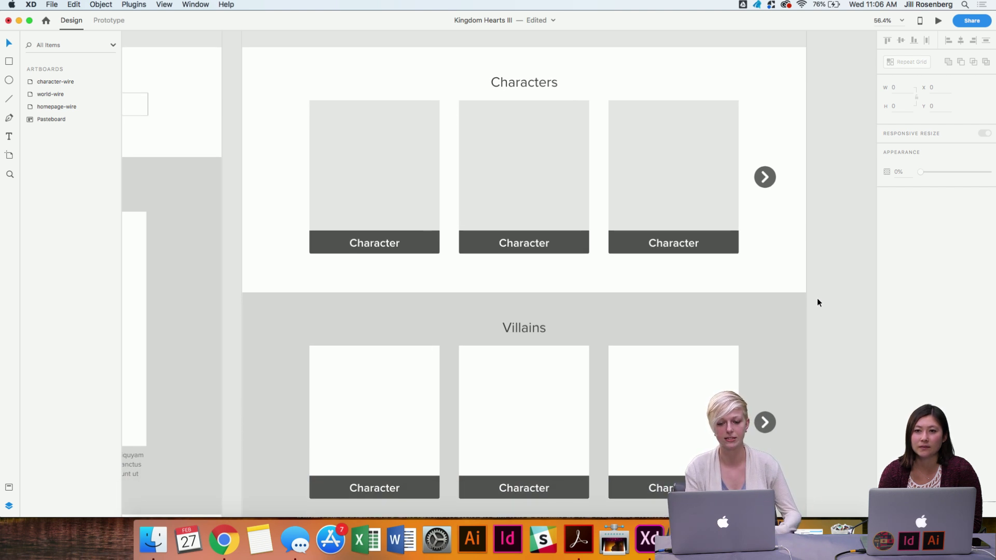
scroll(818, 302, down, 1)
scroll(817, 302, up, 2)
scroll(818, 302, left, 1)
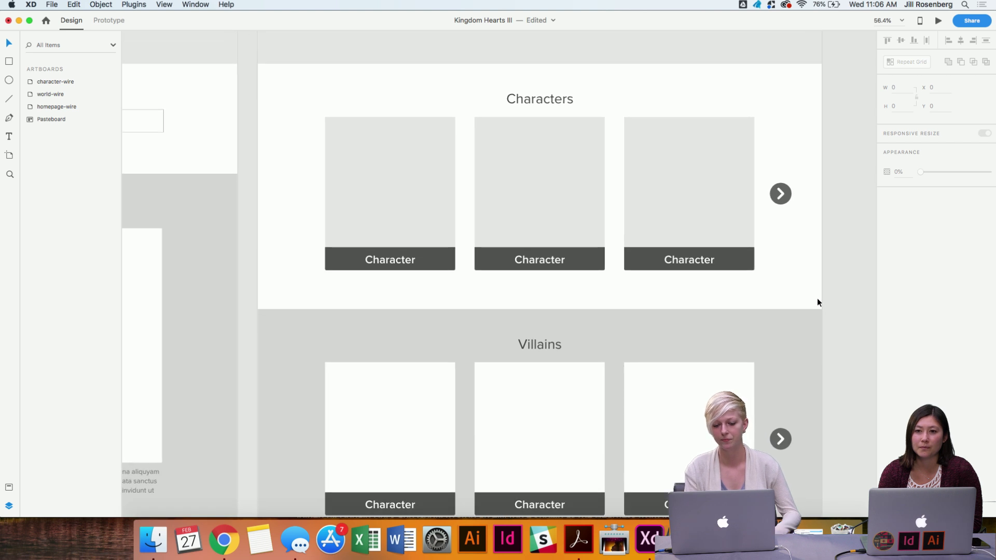
Rename the Characters heading above the first card row on character-wire to "Heroes" and centre it horizontally.
double_click(541, 98)
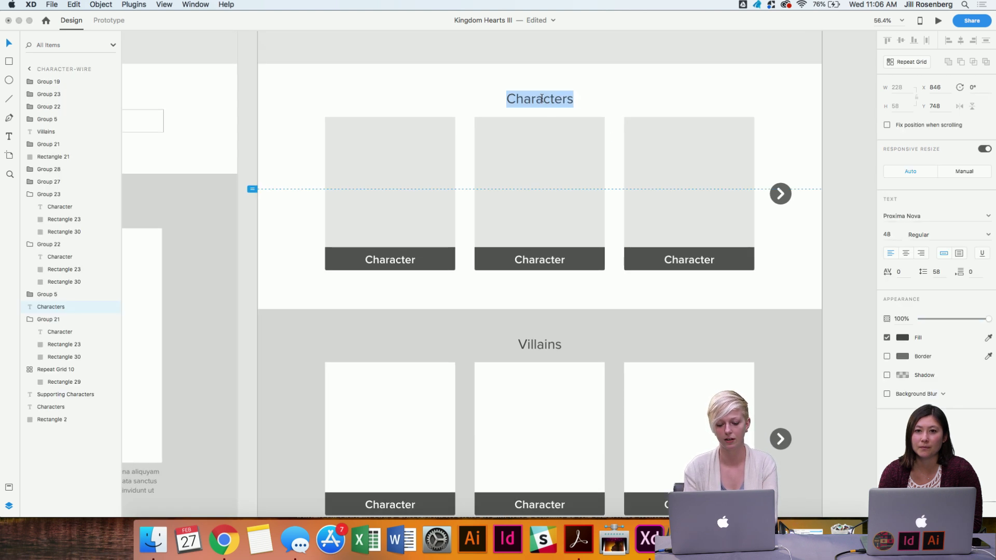
text(Her)
key(Escape)
click(961, 41)
Review character-wire's Supporting Characters grid and social media footer, and compare all three wireframe artboards side by side.
scroll(796, 167, down, 10)
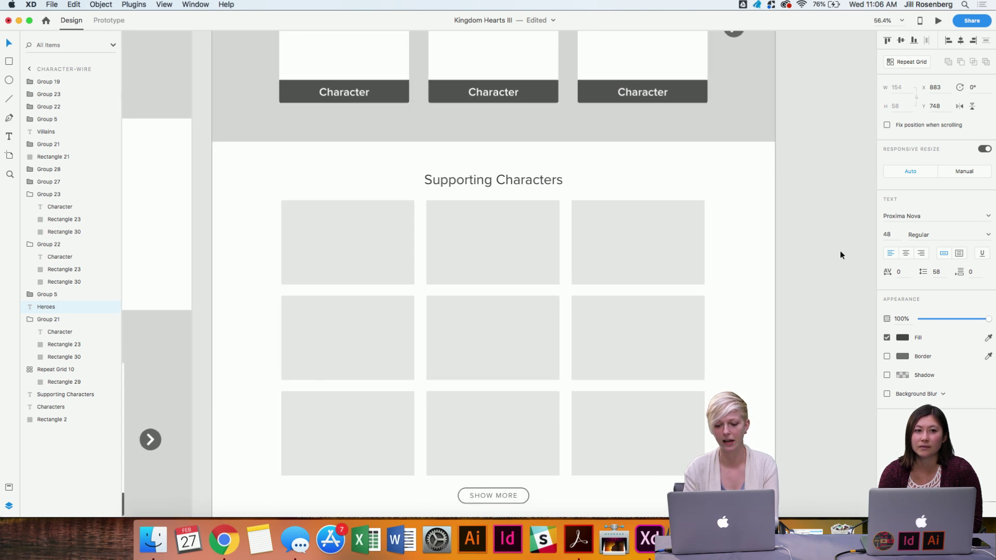
scroll(839, 251, down, 3)
click(817, 236)
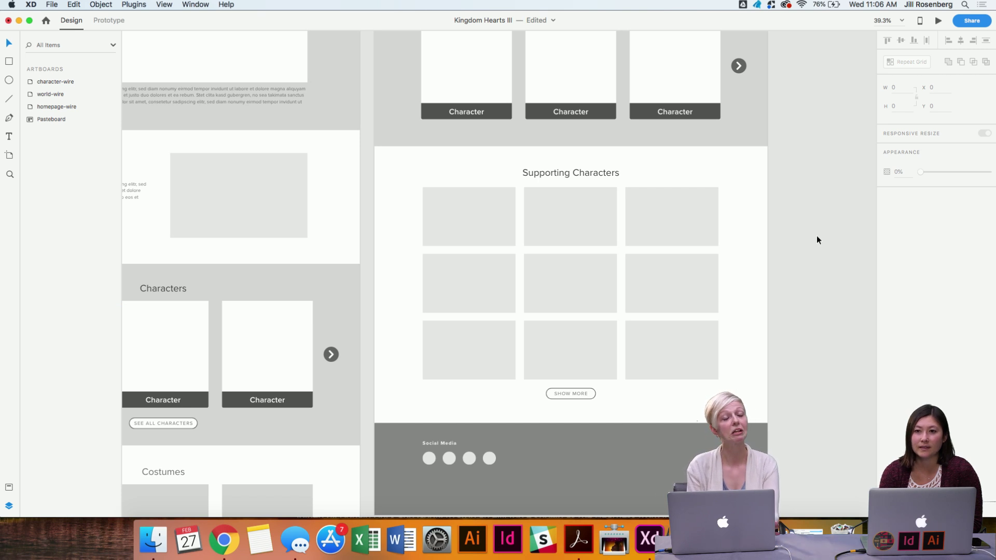
scroll(818, 237, down, 3)
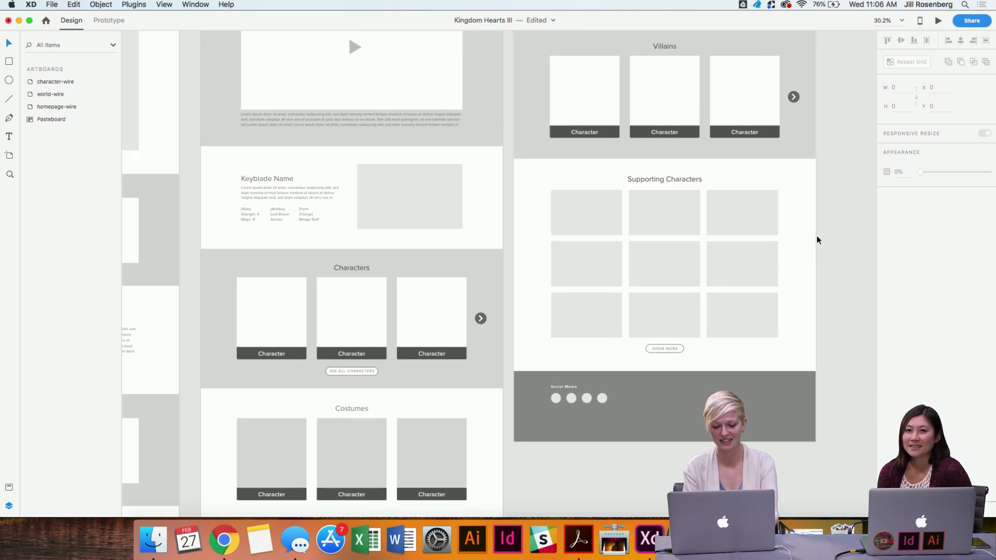
scroll(817, 235, down, 2)
scroll(817, 235, up, 5)
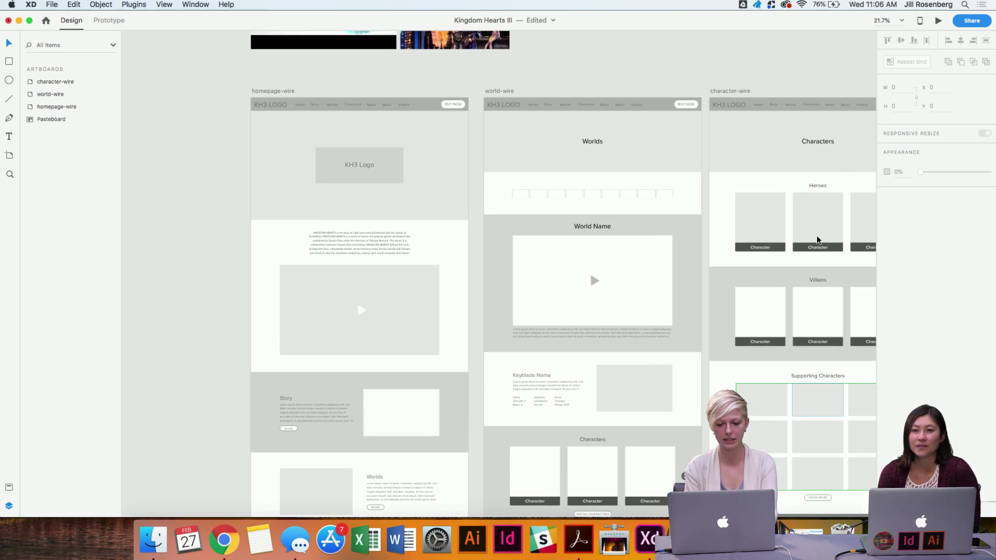
scroll(469, 85, up, 3)
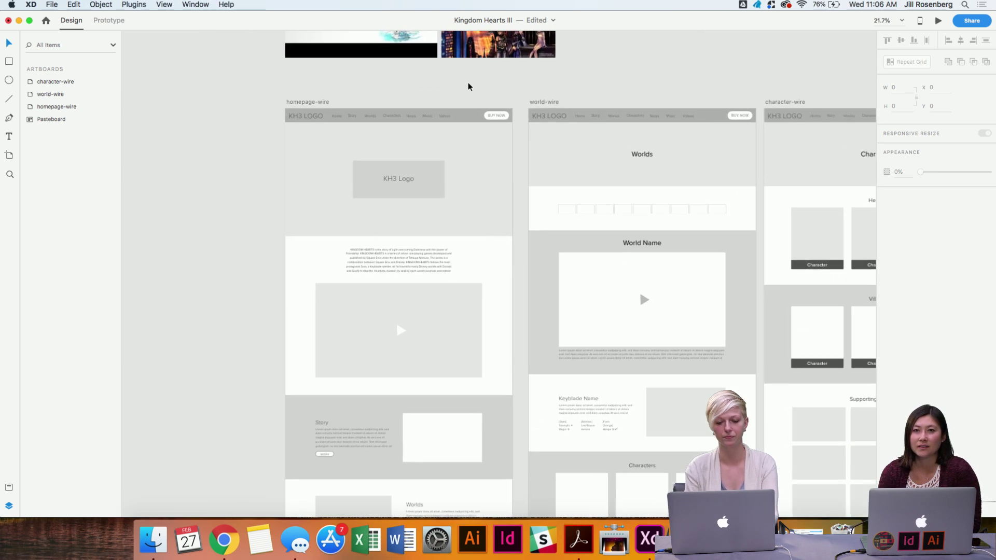
Turn on the square layout grid for the homepage-wire artboard.
scroll(469, 85, up, 3)
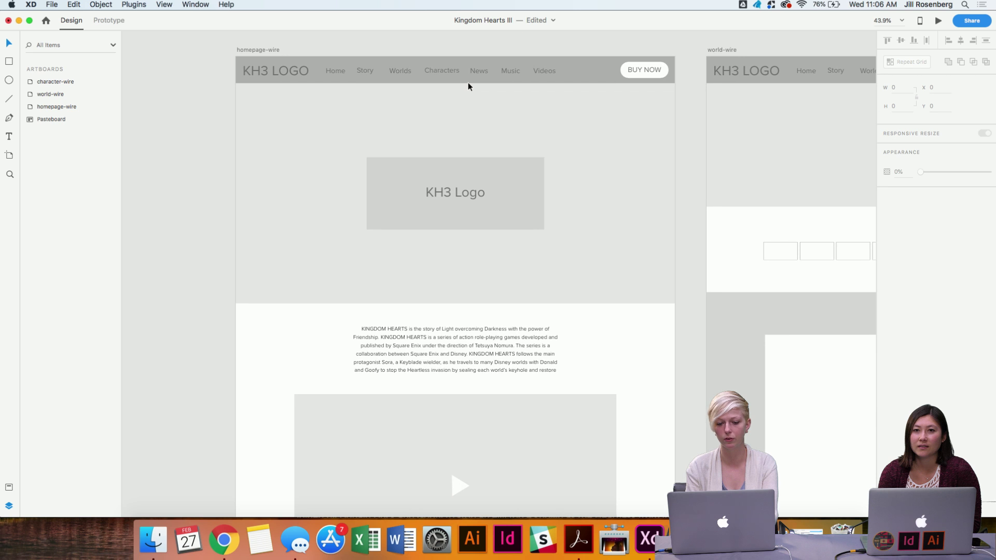
scroll(210, 144, up, 3)
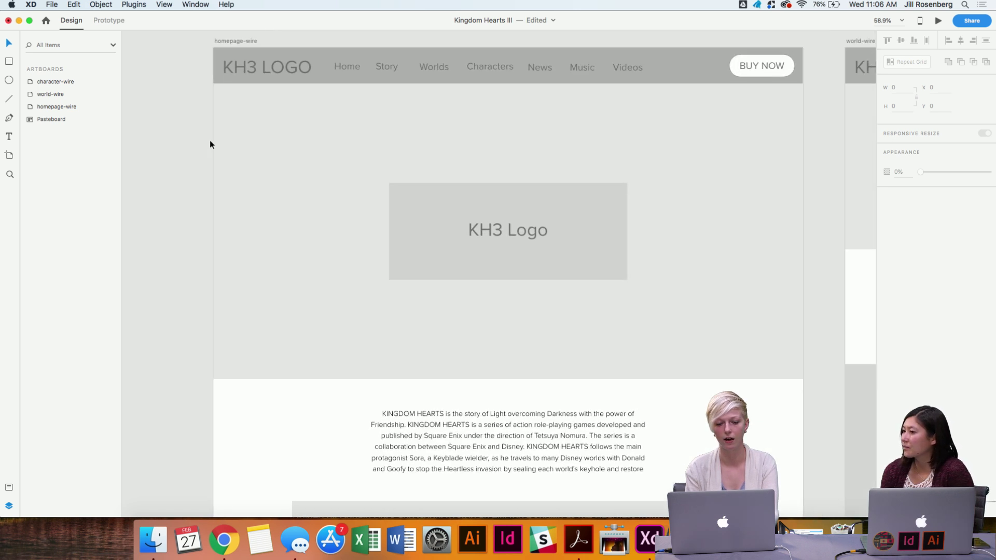
scroll(210, 141, down, 2)
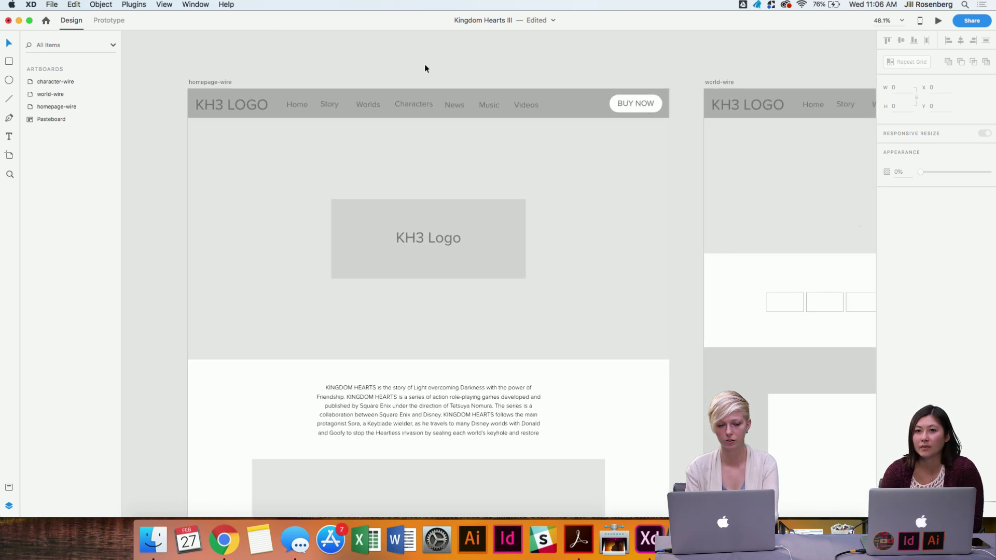
click(213, 80)
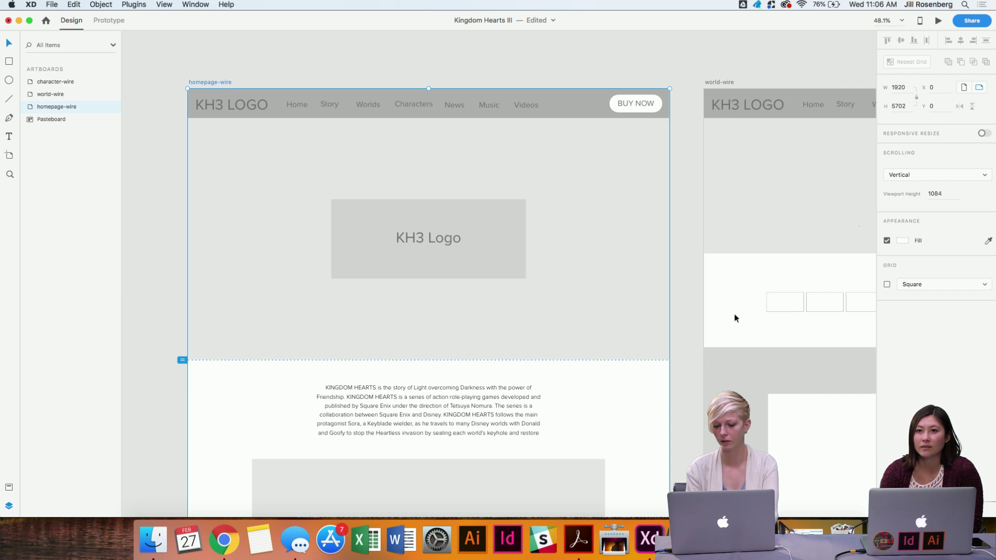
click(888, 285)
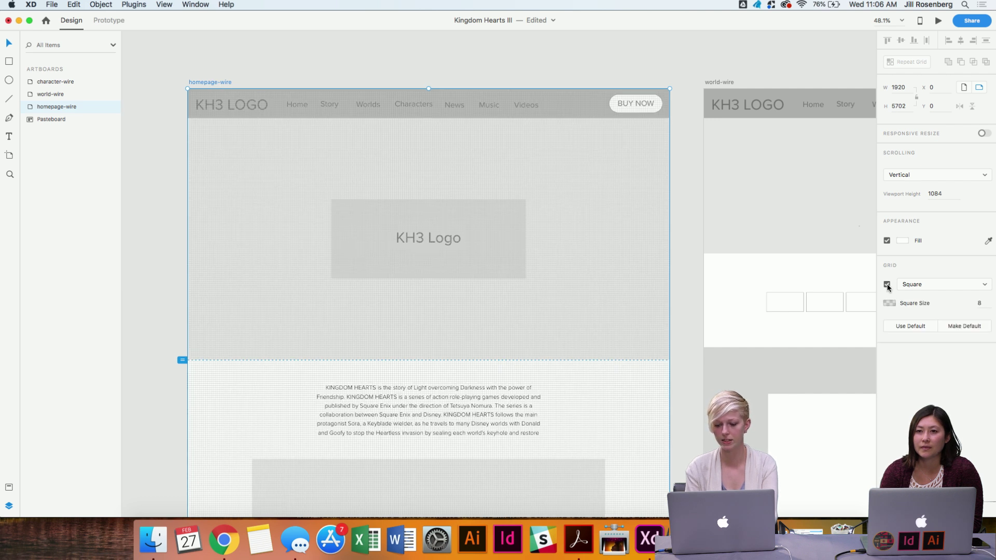
scroll(585, 194, left, 3)
scroll(586, 195, up, 1)
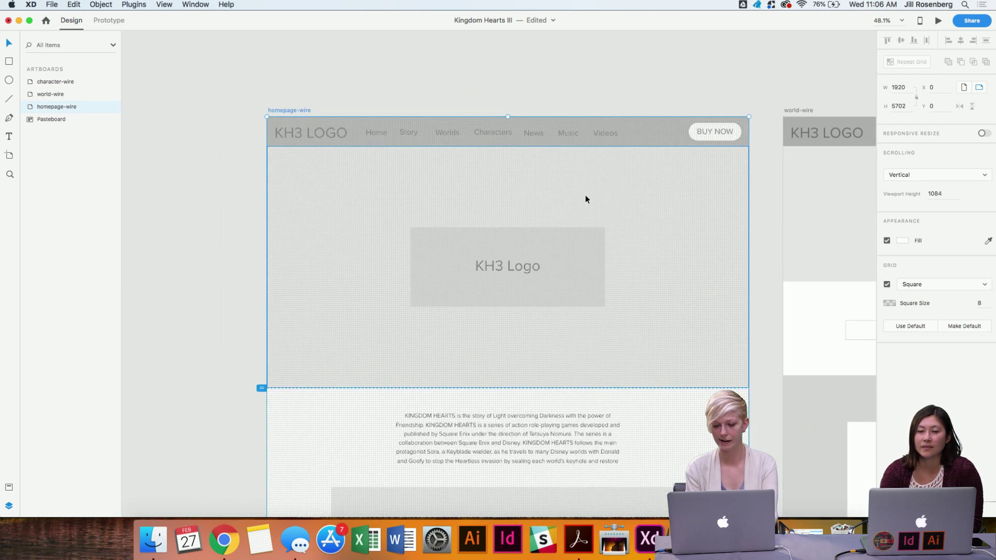
Examine how the homepage-wire navigation bar and KH3 Logo placeholder sit on the square grid.
click(498, 89)
scroll(498, 89, down, 1)
scroll(499, 89, up, 3)
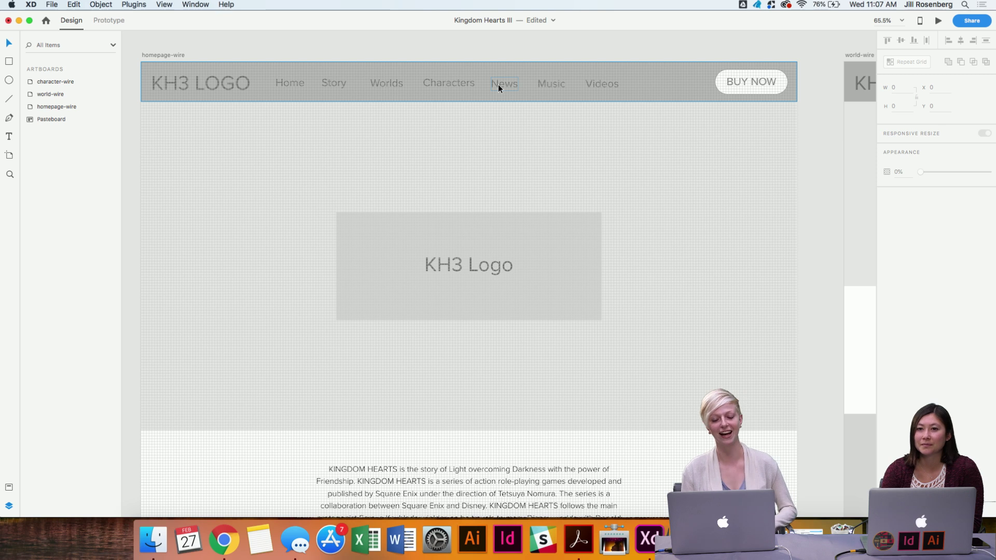
scroll(401, 31, left, 3)
scroll(401, 31, up, 1)
right_click(401, 31)
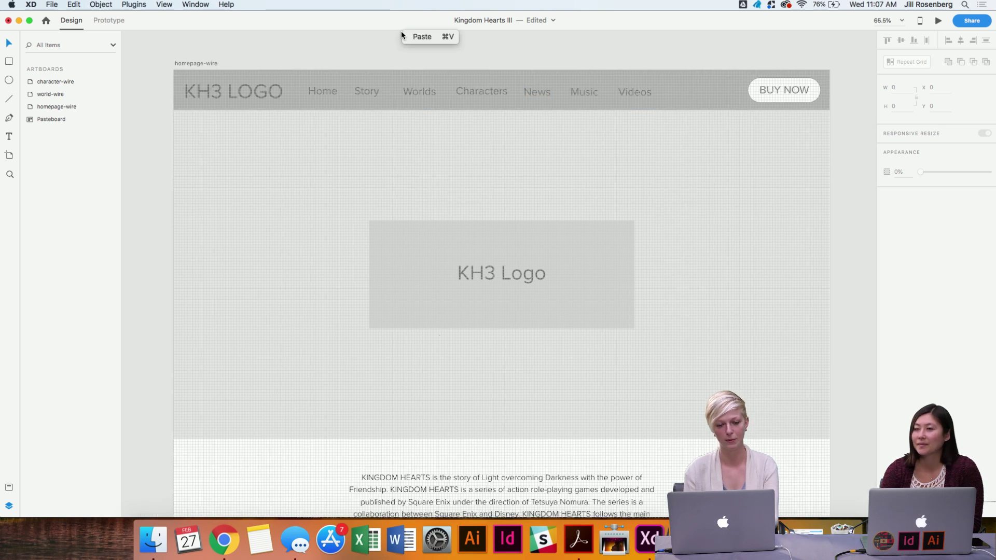
click(325, 58)
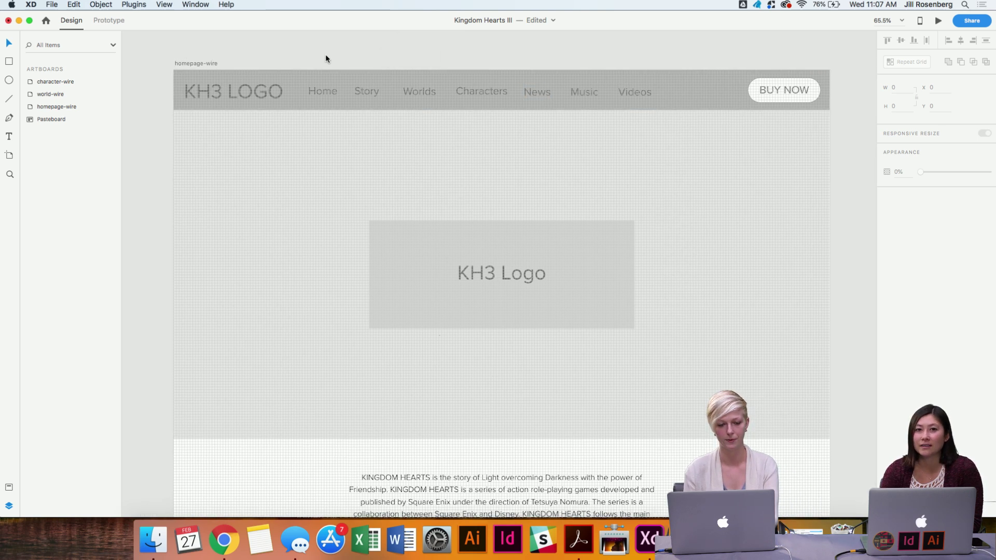
scroll(325, 58, up, 5)
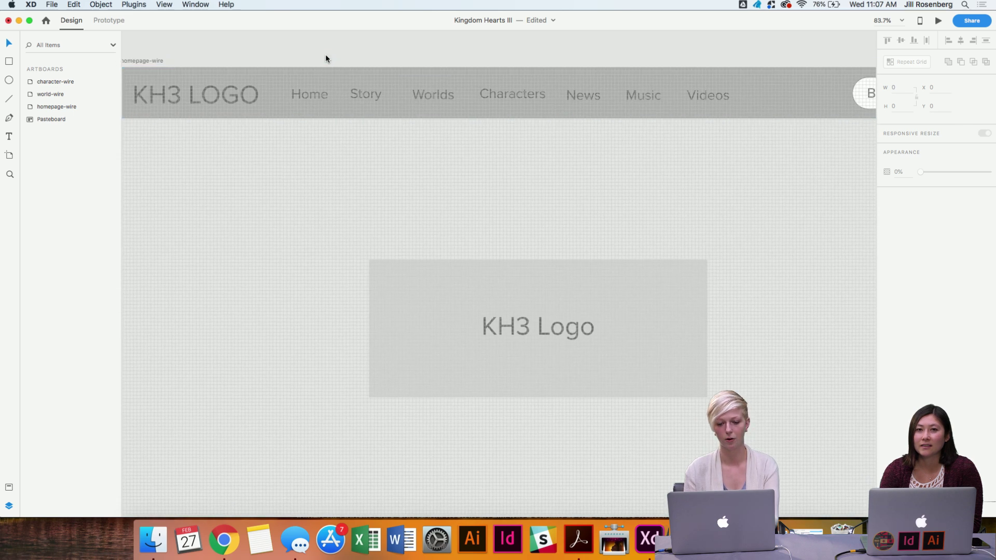
scroll(325, 58, up, 5)
right_click(326, 58)
click(300, 48)
scroll(301, 49, right, 3)
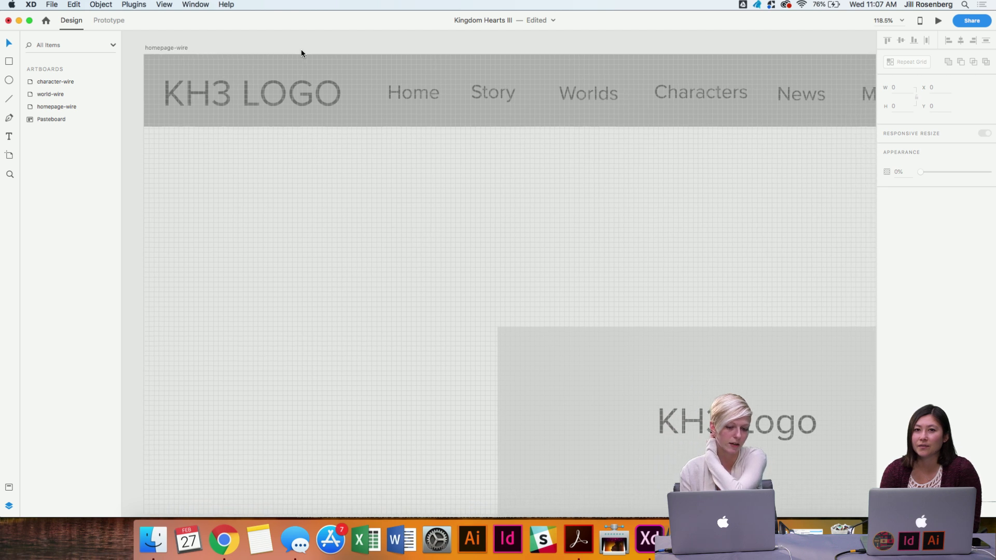
scroll(301, 51, down, 1)
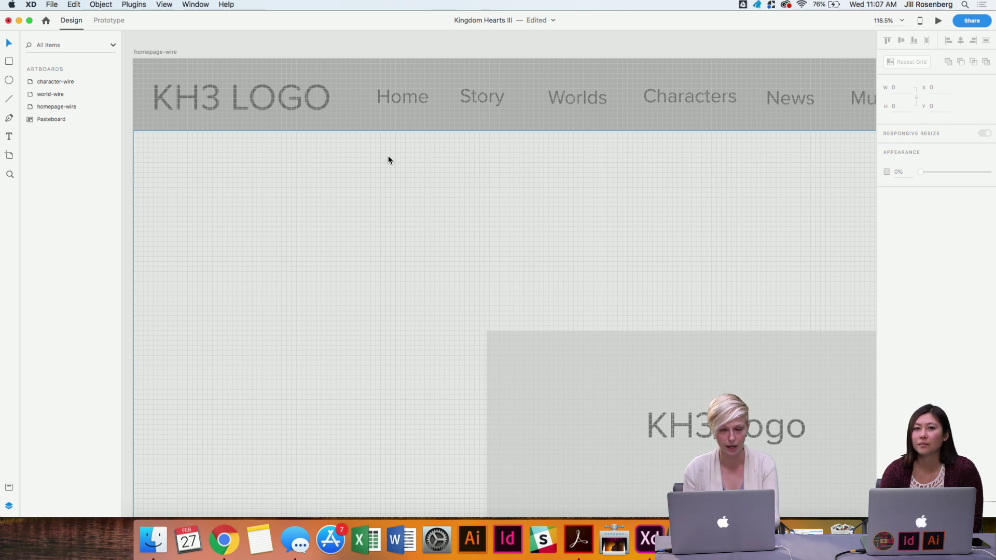
scroll(456, 182, down, 3)
scroll(457, 182, right, 2)
scroll(456, 183, down, 5)
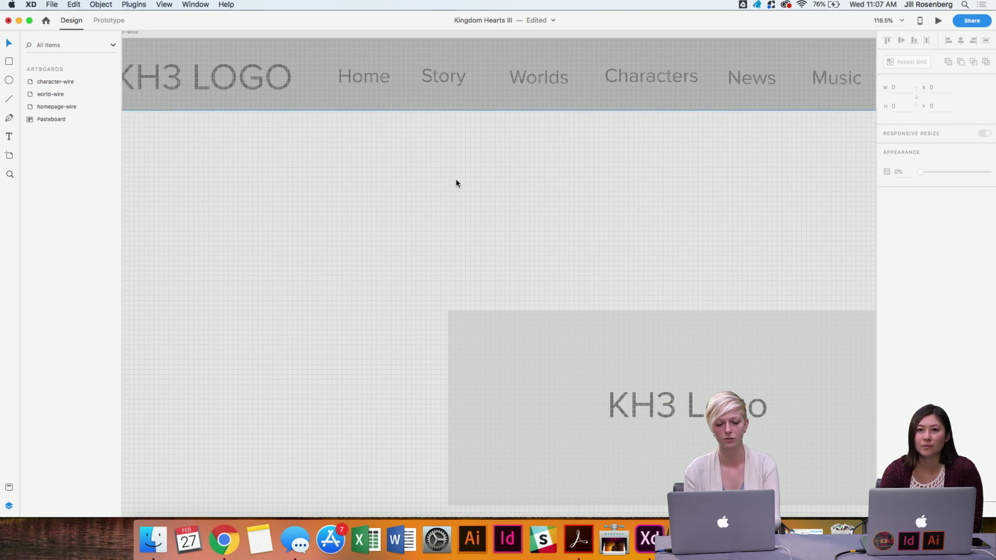
Inspect the homepage-wire intro paragraph and video placeholder against the grid, and return to the artboard's header.
scroll(456, 184, down, 3)
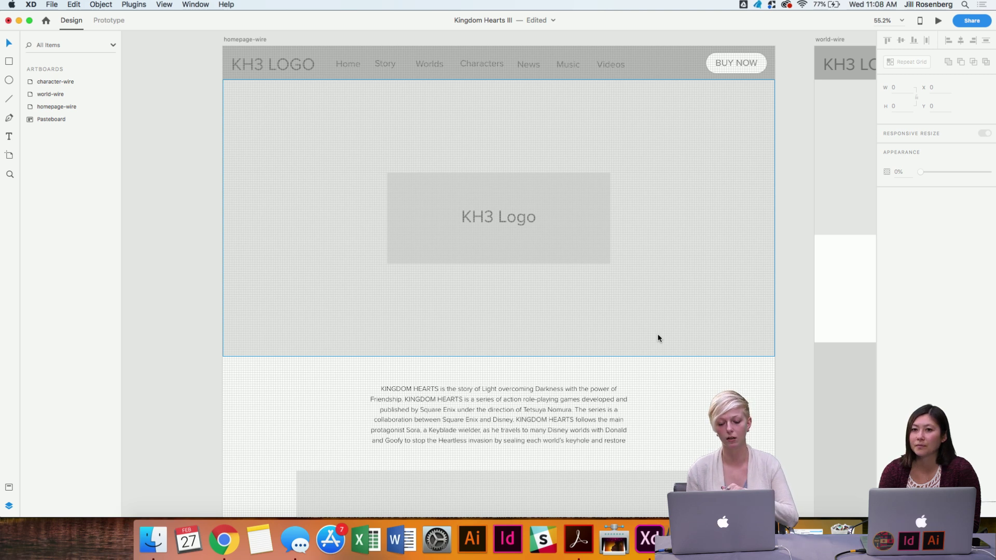
scroll(658, 338, down, 5)
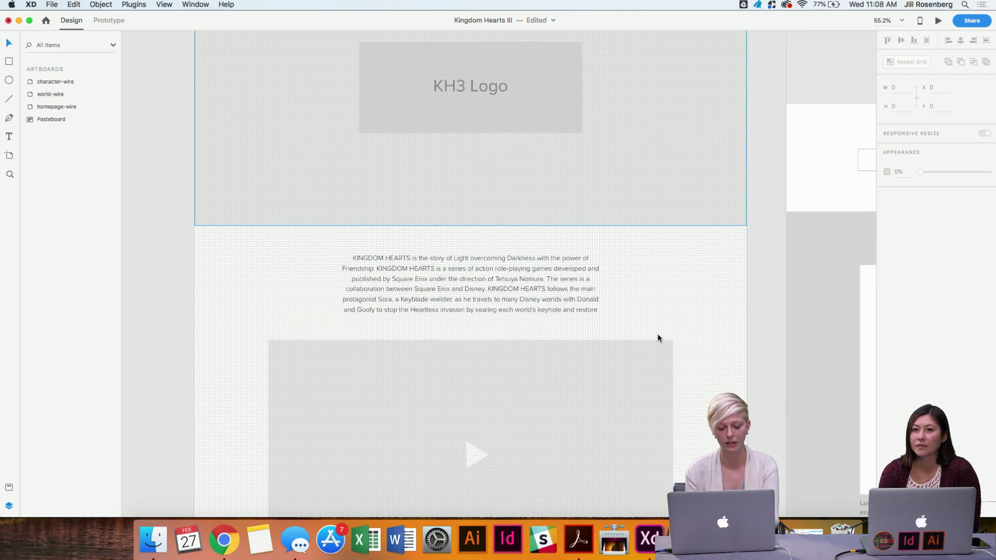
scroll(442, 306, up, 5)
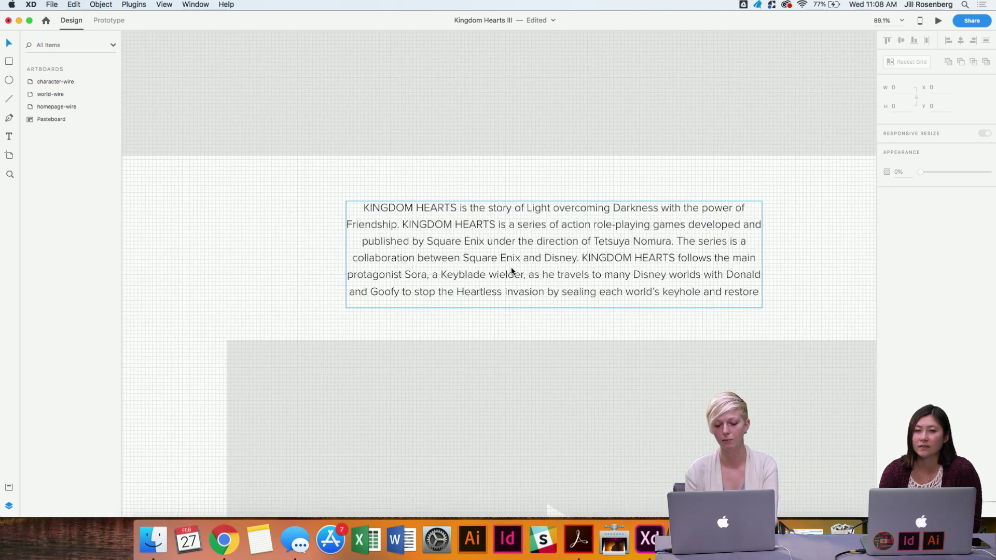
click(512, 271)
scroll(779, 267, up, 3)
scroll(779, 266, right, 3)
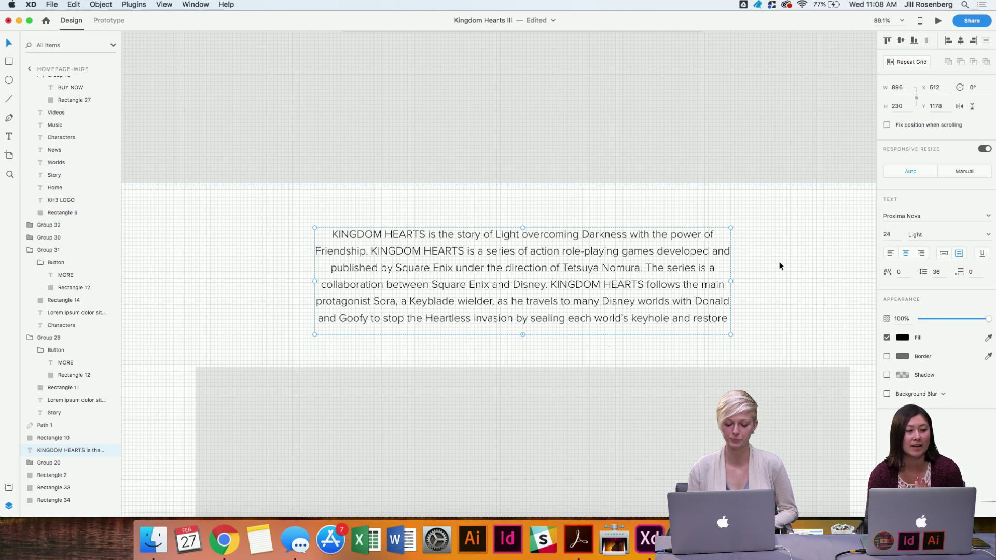
scroll(779, 262, down, 5)
right_click(779, 262)
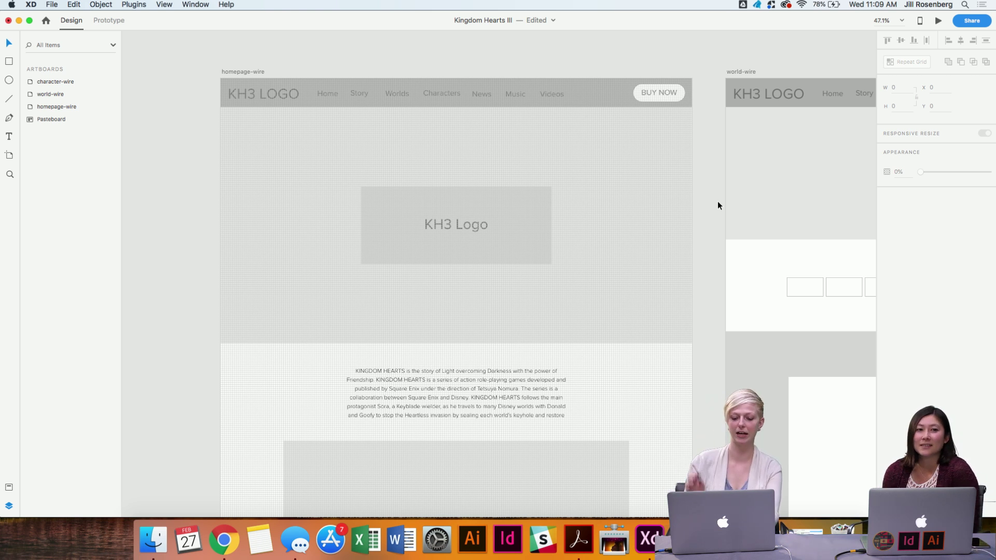
scroll(718, 206, down, 2)
scroll(692, 231, left, 2)
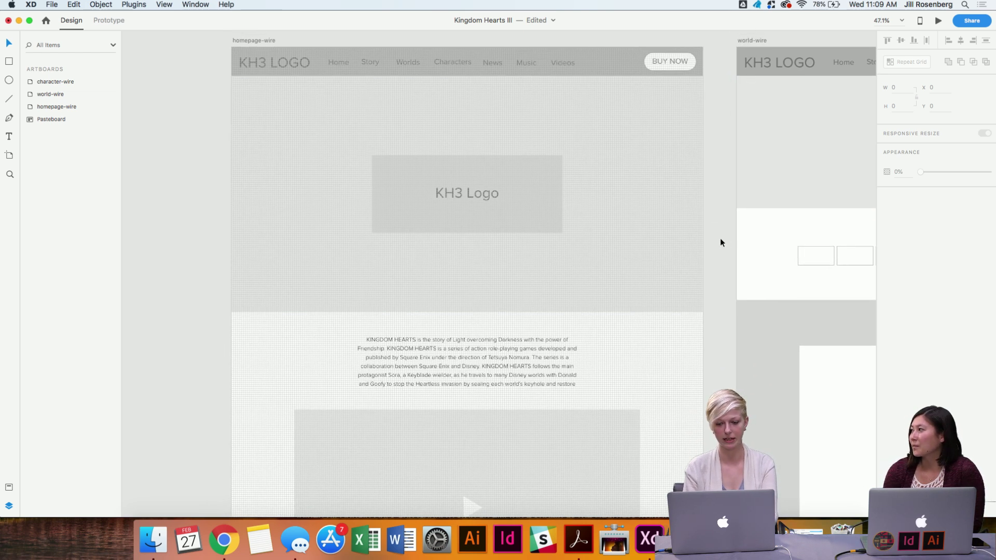
scroll(721, 239, up, 3)
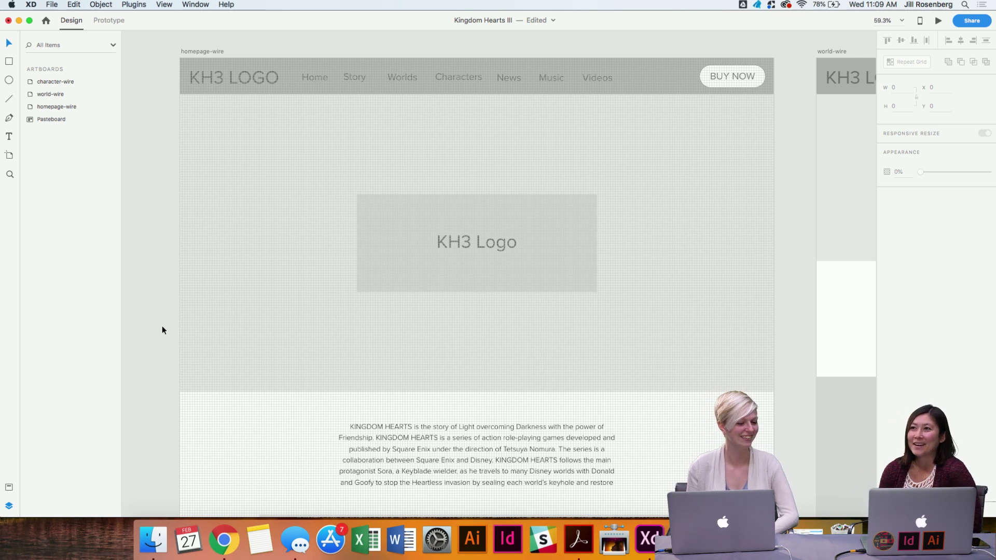
Switch to Chrome and look through the Kingdom Hearts III Personality Quiz page down to its login and start area.
click(209, 557)
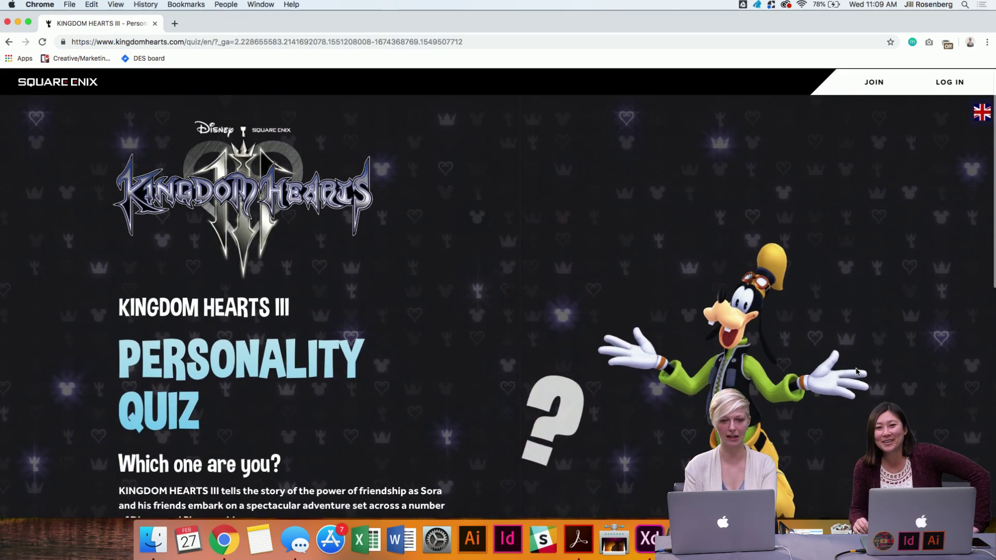
scroll(857, 371, down, 5)
scroll(857, 372, up, 3)
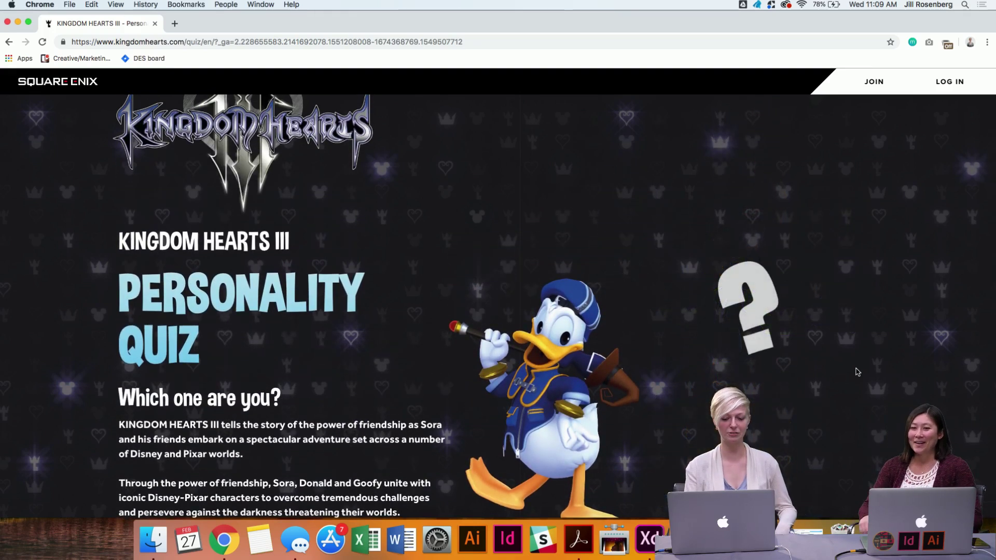
scroll(698, 267, down, 5)
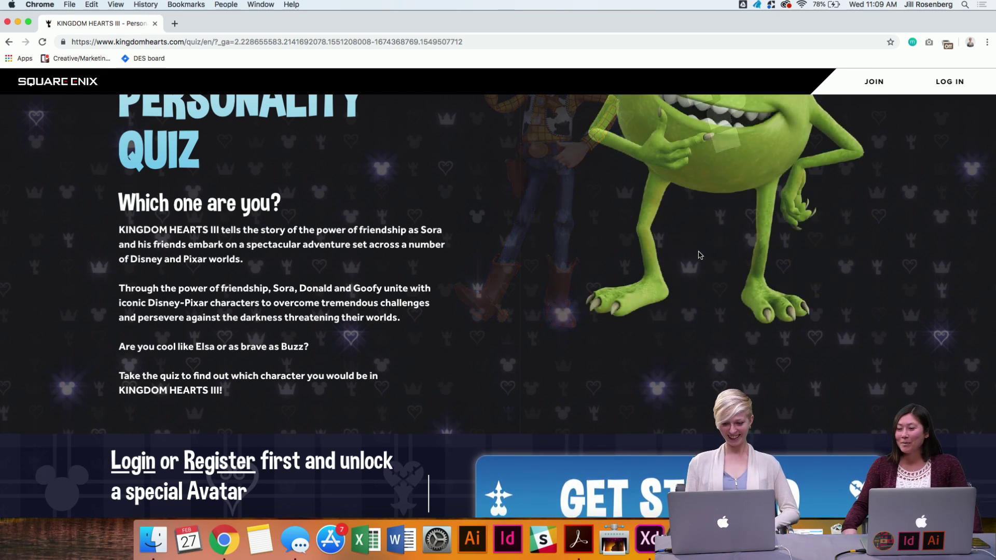
Look over the Personality Quiz page's title area, and switch back to Adobe XD to view the homepage-wire header and KH3 Logo placeholder.
scroll(857, 244, up, 5)
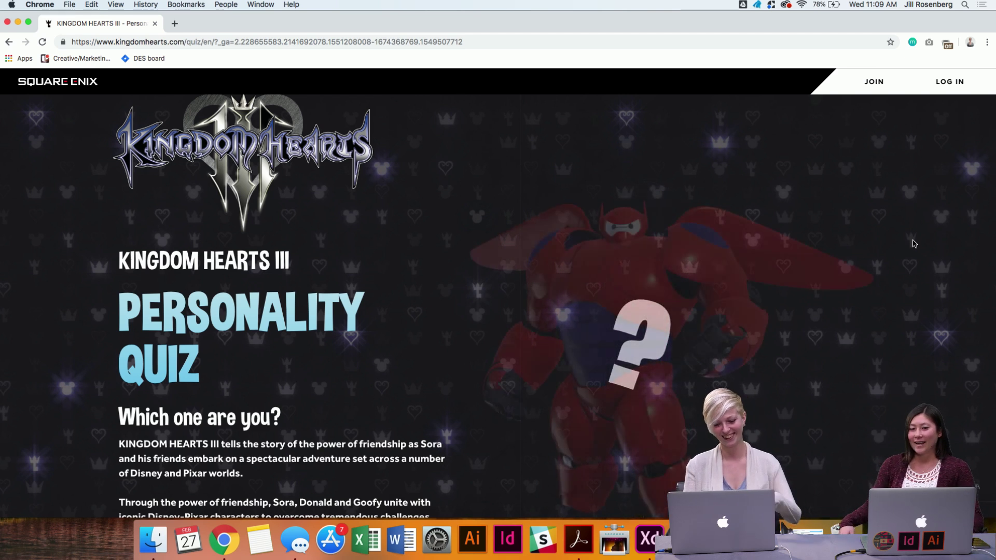
scroll(914, 244, down, 2)
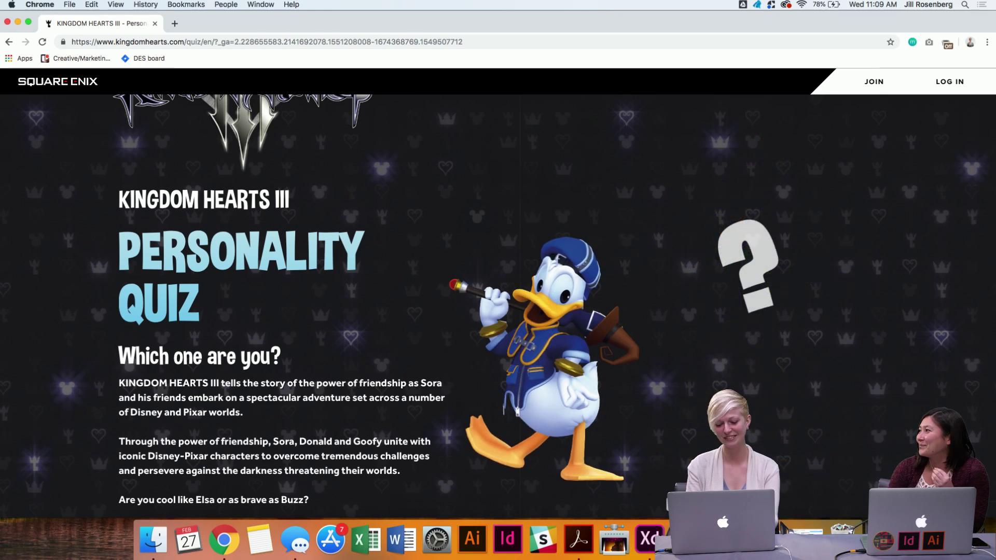
click(649, 540)
scroll(678, 363, up, 2)
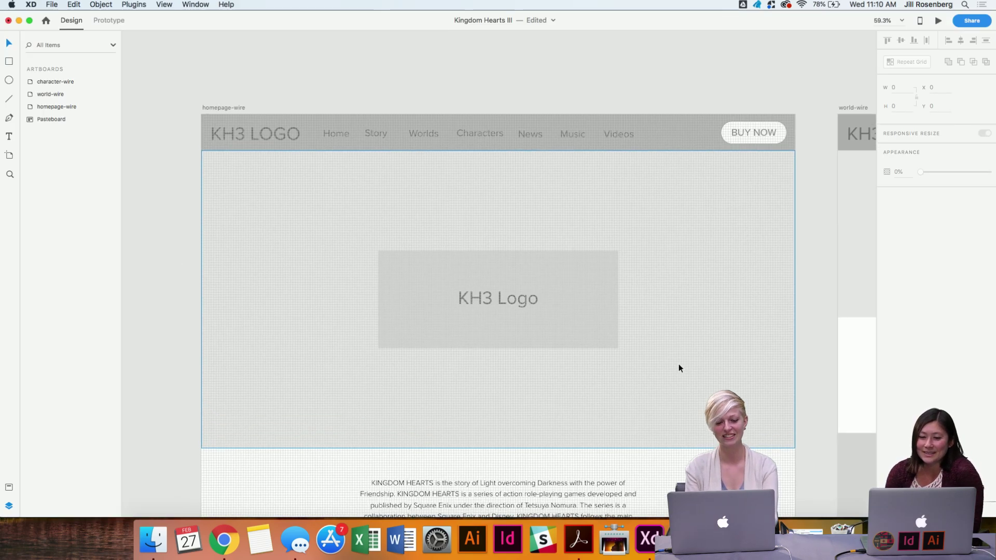
scroll(678, 363, up, 3)
scroll(526, 249, left, 2)
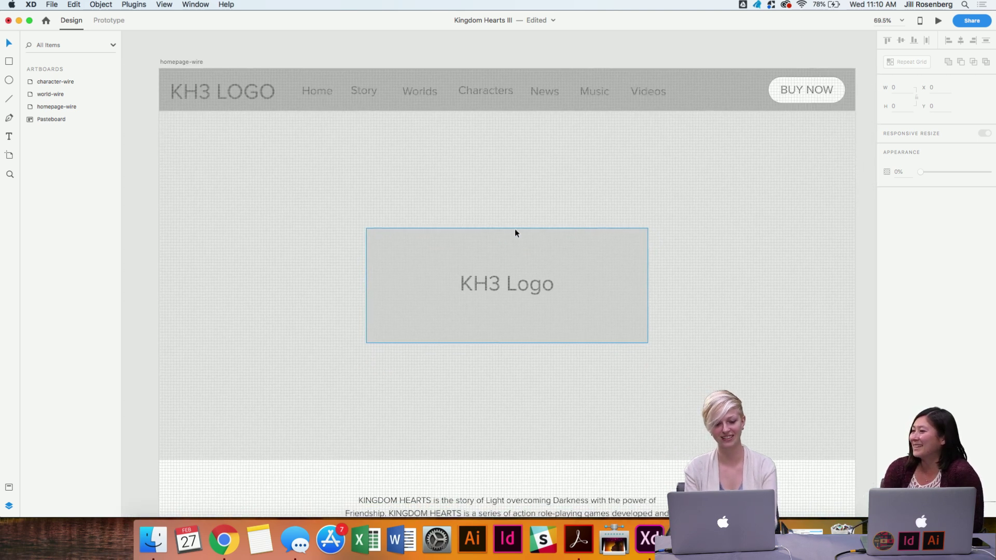
scroll(398, 81, right, 1)
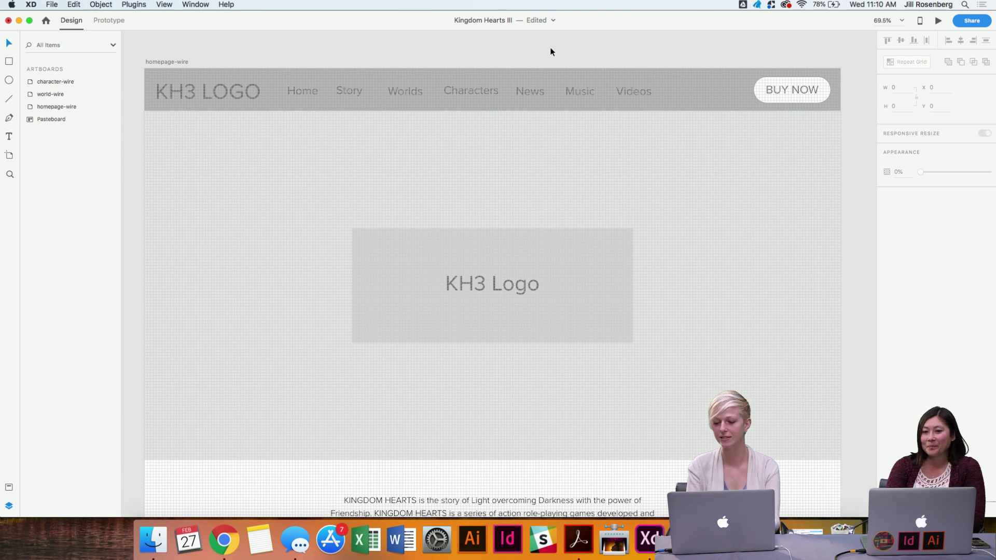
scroll(451, 38, left, 2)
scroll(452, 39, up, 1)
scroll(451, 40, left, 1)
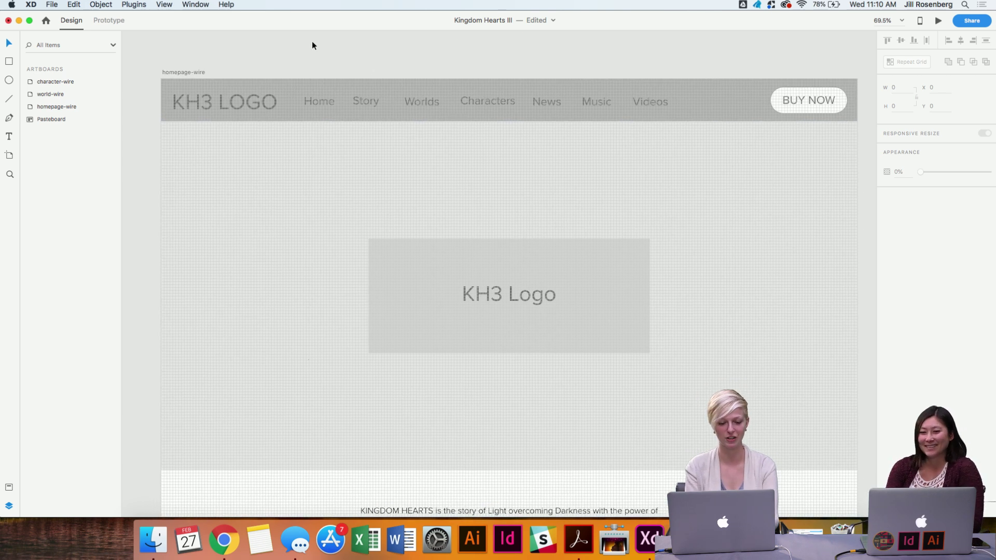
Import kh_iii_logo.png from the KINGDOMHEARTSIII folder on the Desktop into the homepage-wire artboard.
click(208, 103)
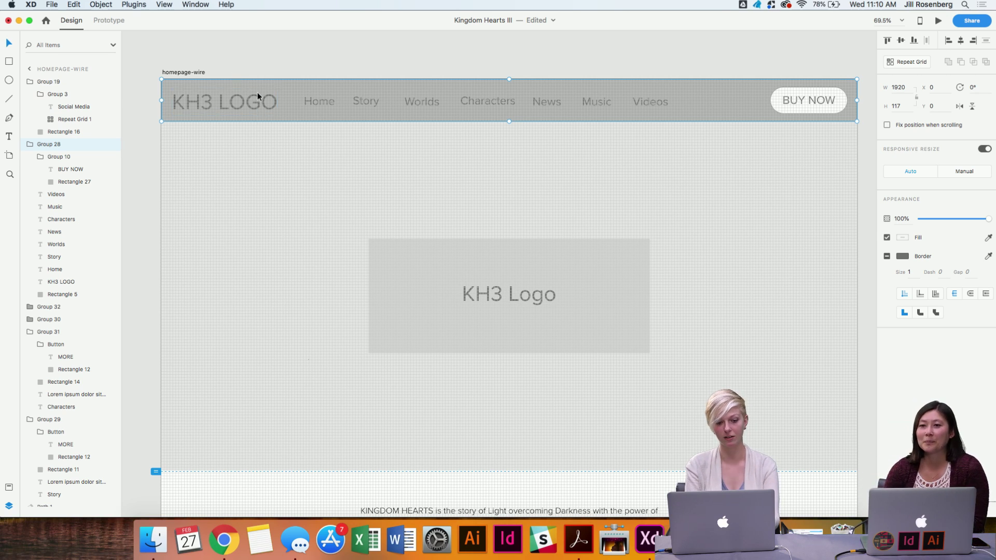
click(263, 47)
click(52, 4)
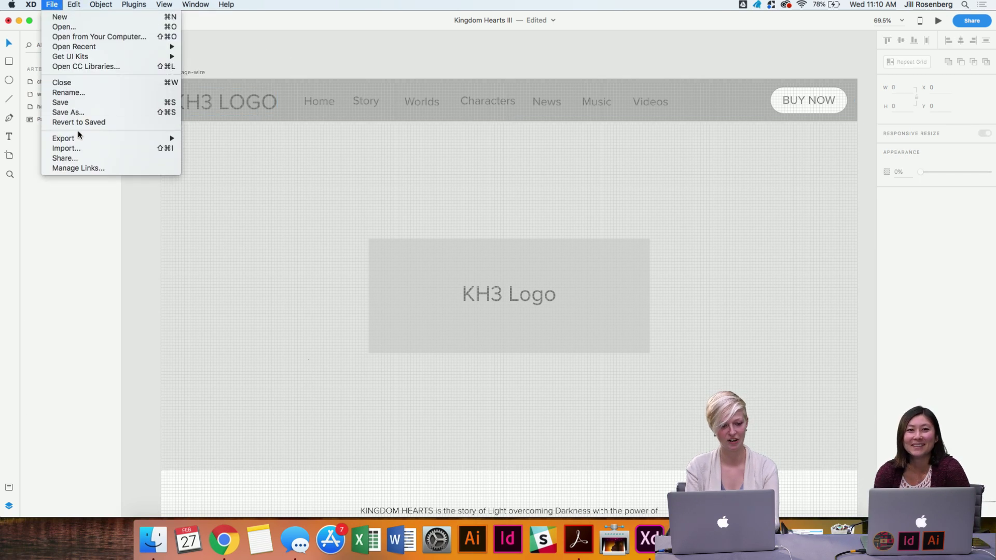
click(85, 148)
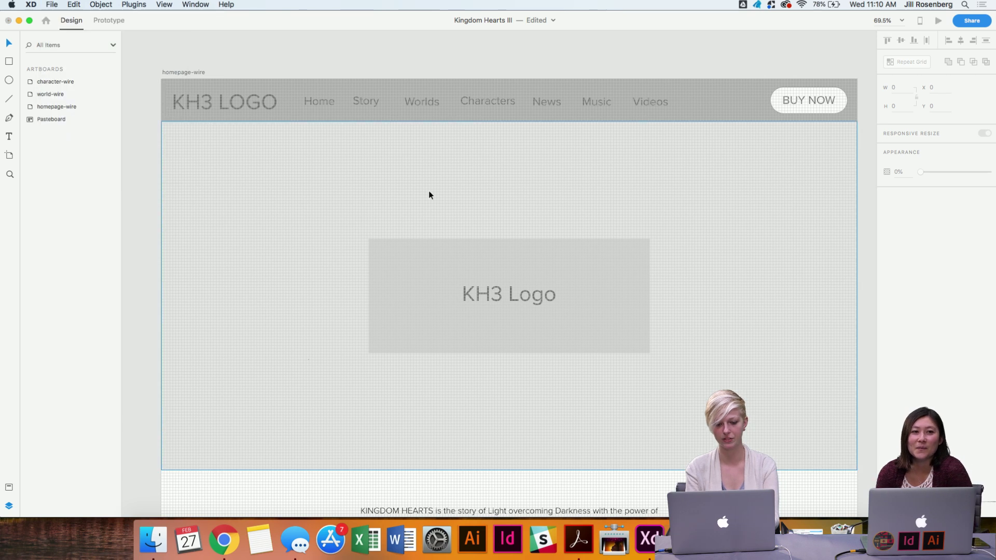
scroll(456, 225, down, 1)
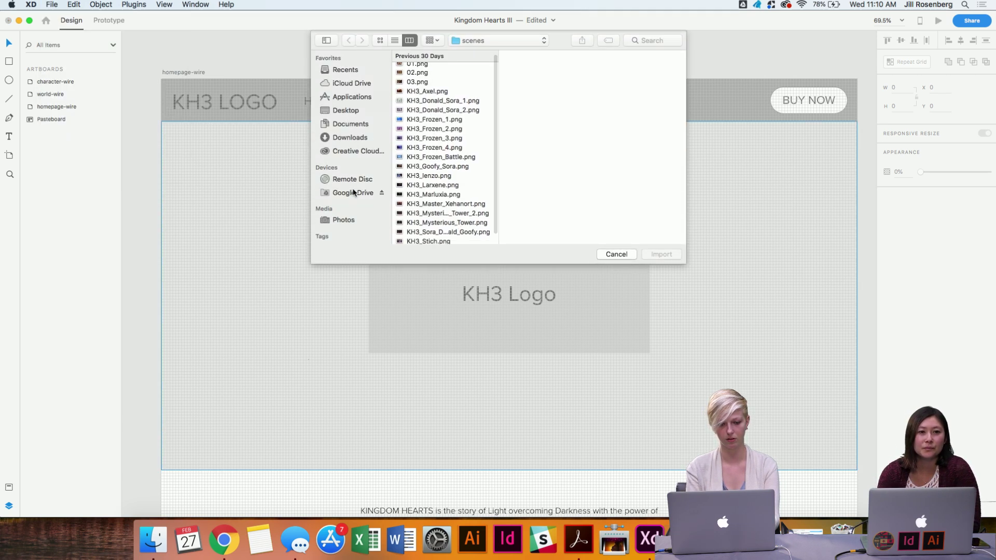
click(340, 111)
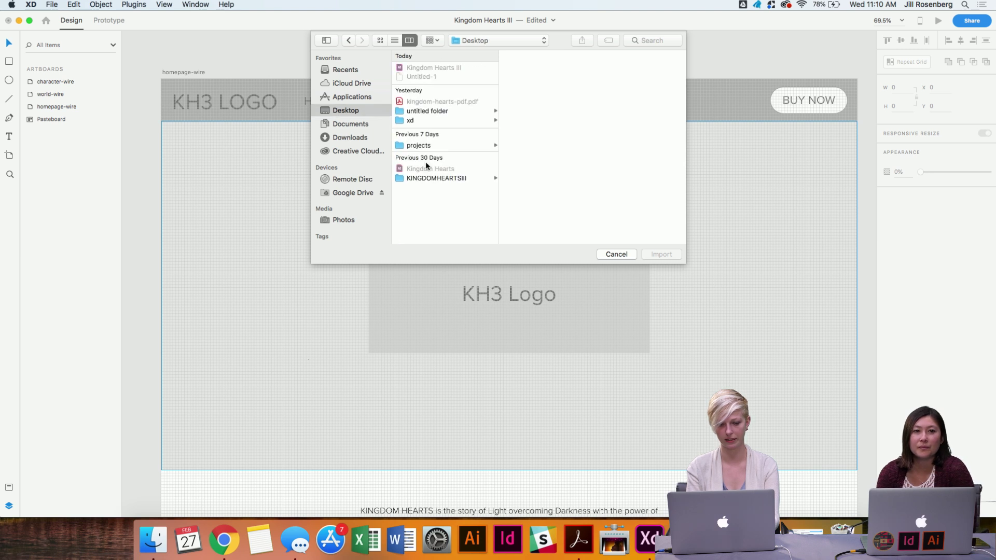
click(447, 178)
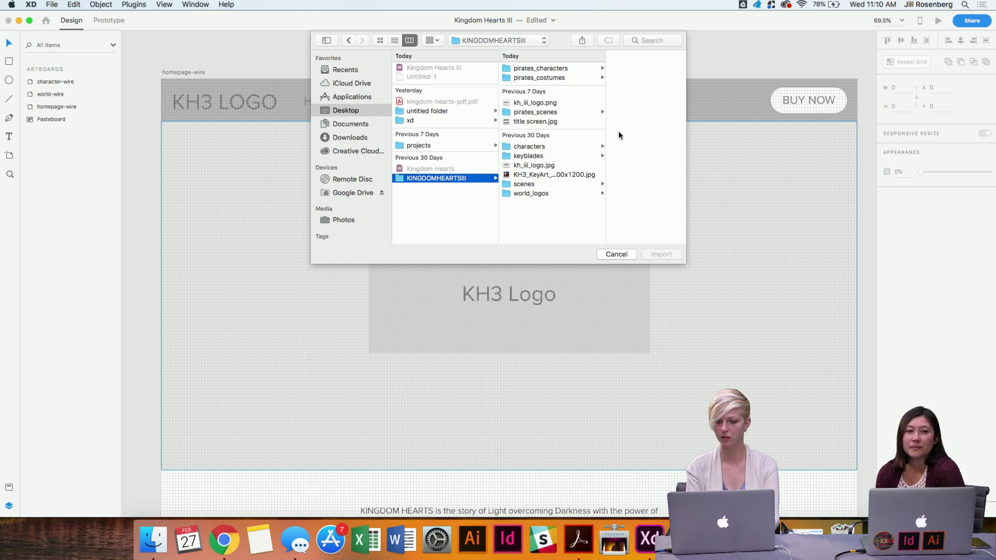
click(550, 103)
click(662, 254)
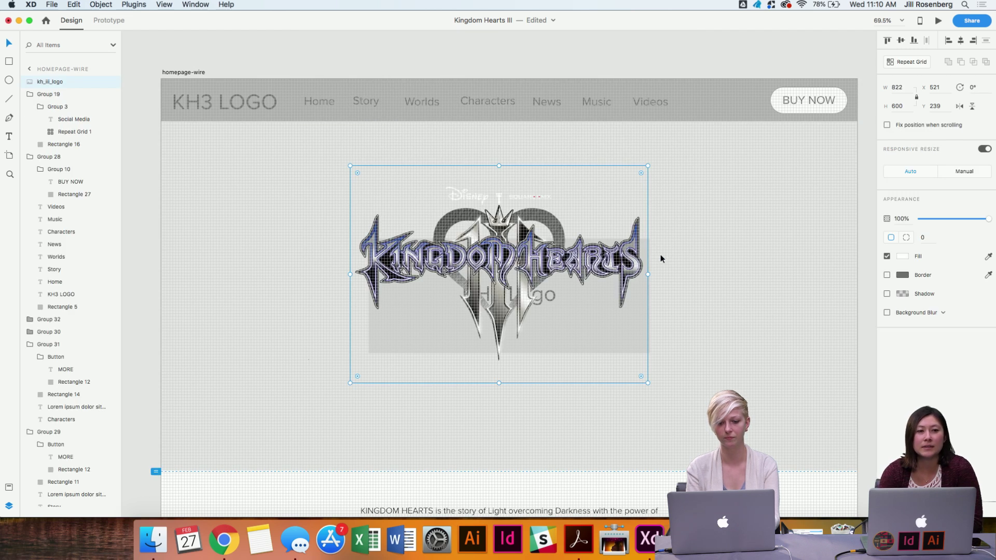
Move the imported Kingdom Hearts III logo off the homepage-wire artboard onto the empty pasteboard beside its header.
scroll(662, 258, down, 5)
scroll(661, 258, right, 5)
drag(501, 254, 198, 150)
click(227, 221)
scroll(236, 254, up, 3)
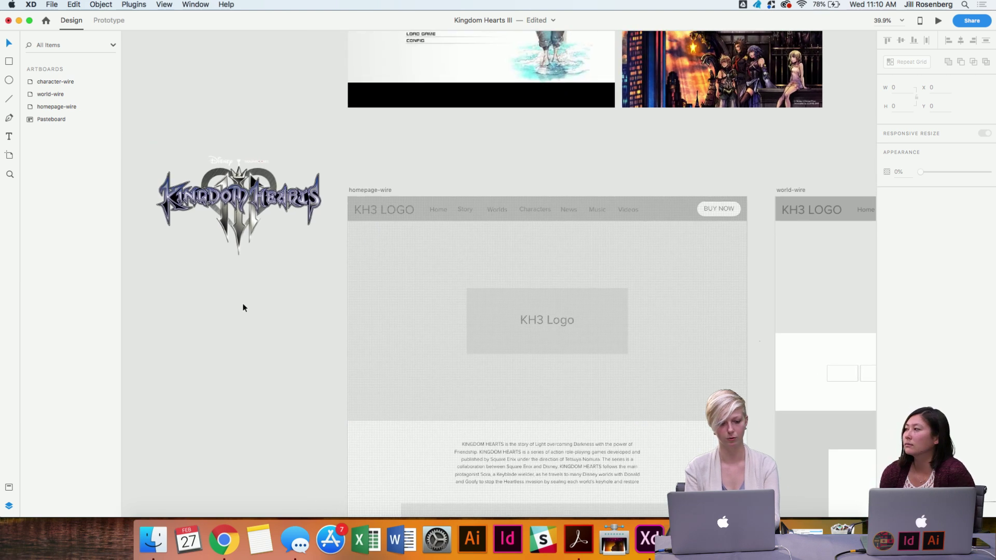
Scale the Kingdom Hearts III logo down to about 133 × 97 and place it just outside the homepage-wire navigation bar.
scroll(244, 306, up, 3)
click(356, 211)
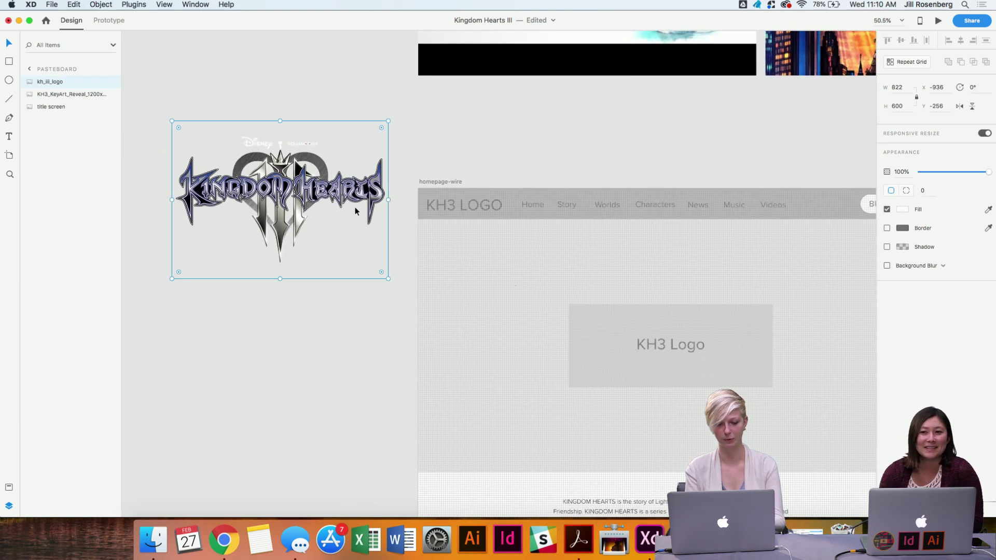
drag(387, 280, 369, 197)
scroll(363, 192, up, 5)
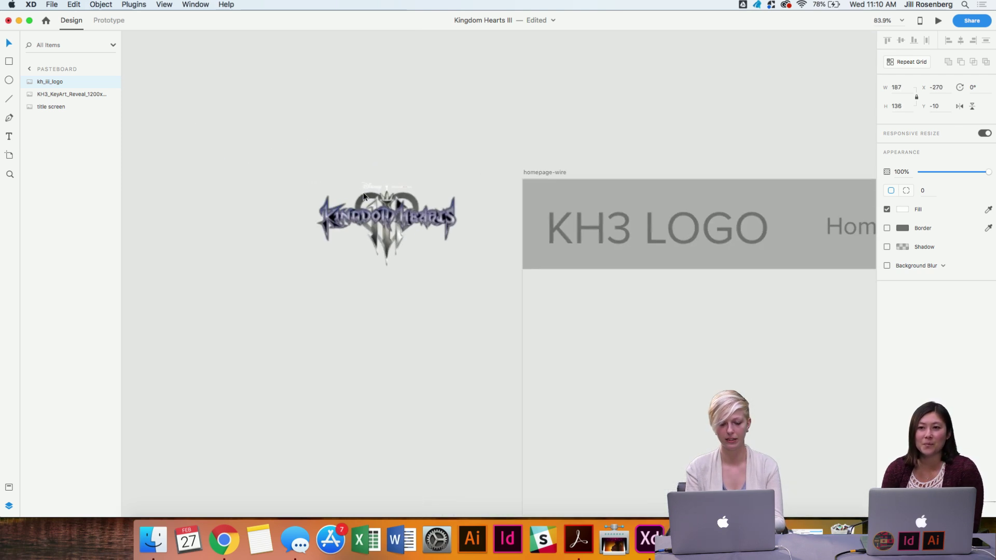
drag(460, 170, 468, 228)
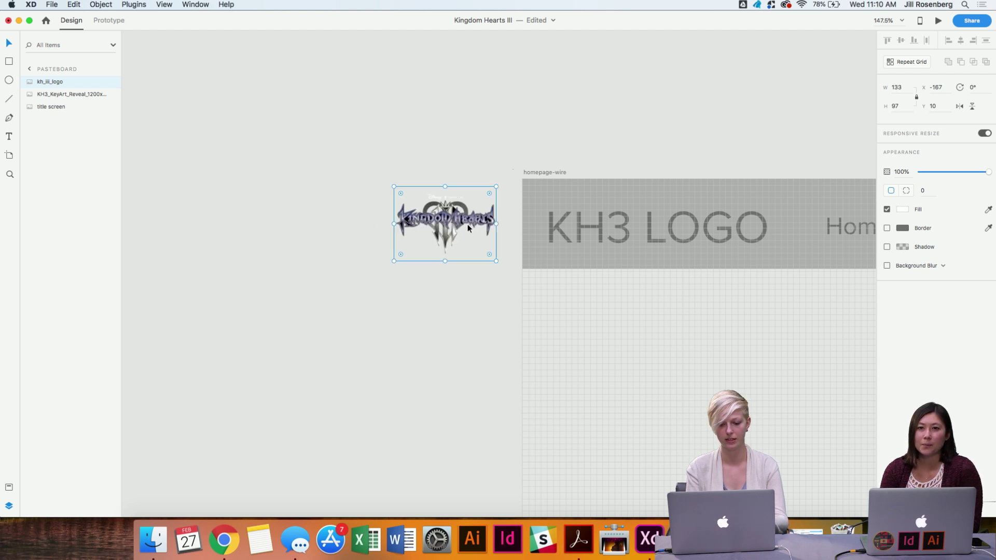
scroll(562, 152, right, 2)
click(562, 151)
right_click(534, 149)
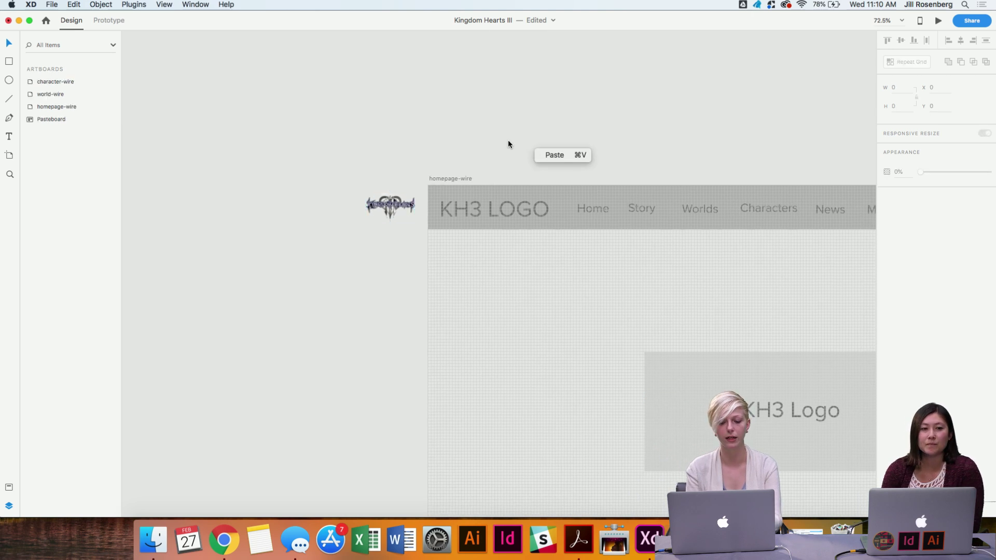
scroll(503, 136, up, 5)
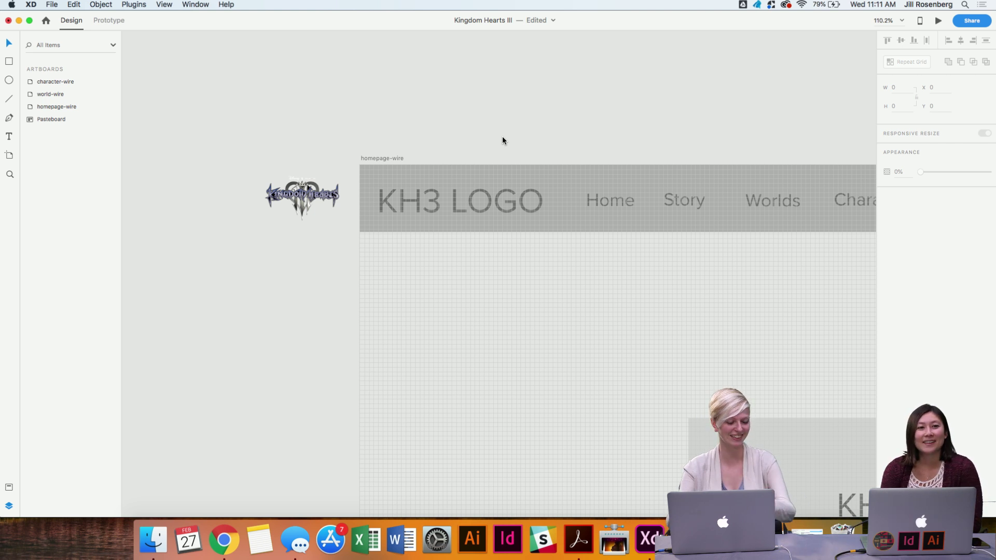
Ungroup the homepage-wire navigation bar so its logo text, links and background are separate objects.
scroll(503, 137, down, 3)
scroll(502, 137, right, 2)
click(464, 157)
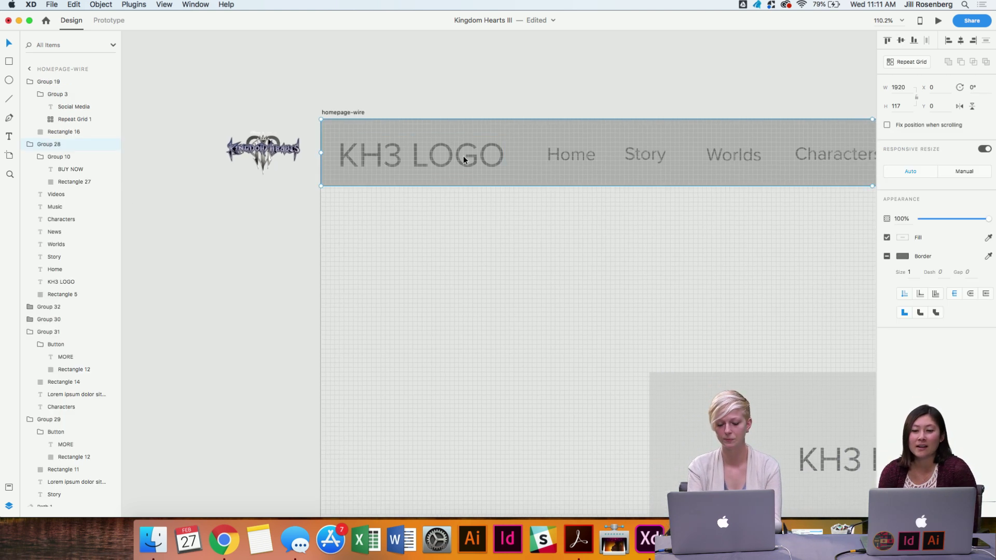
key(Delete)
key(super+z)
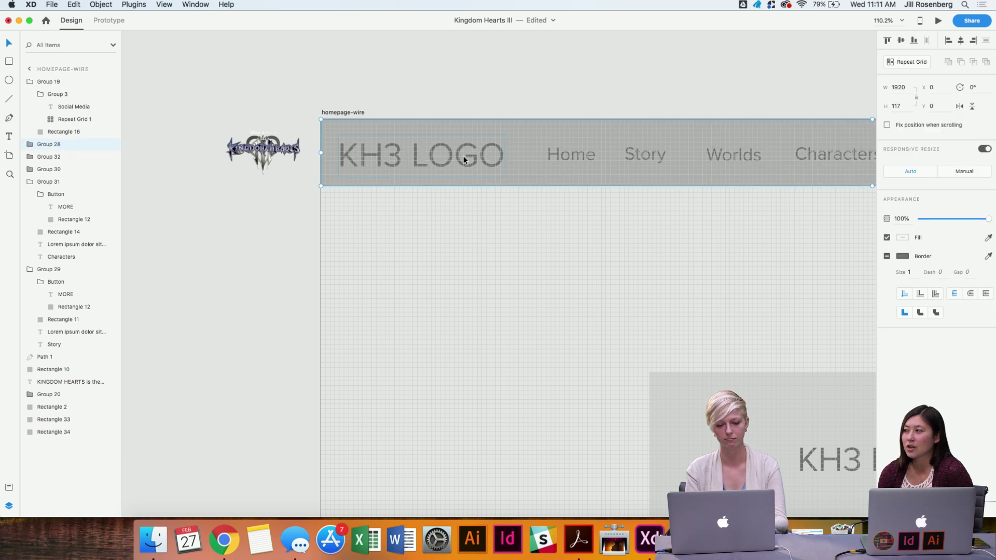
right_click(493, 150)
click(519, 237)
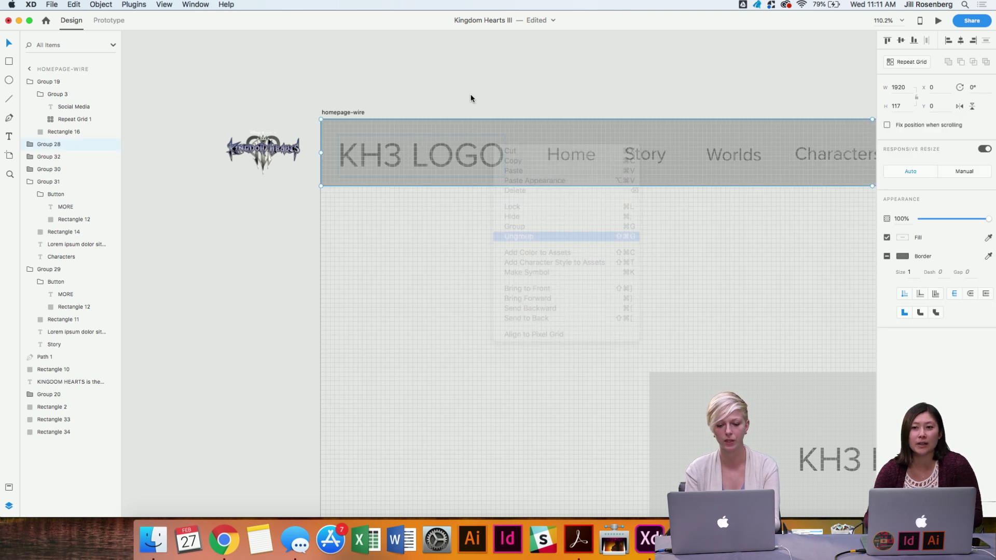
click(462, 70)
Replace the KH3 LOGO text in the homepage-wire navigation bar with the logo image at about X 24, Y 13.
scroll(462, 69, right, 2)
scroll(462, 69, down, 1)
click(405, 141)
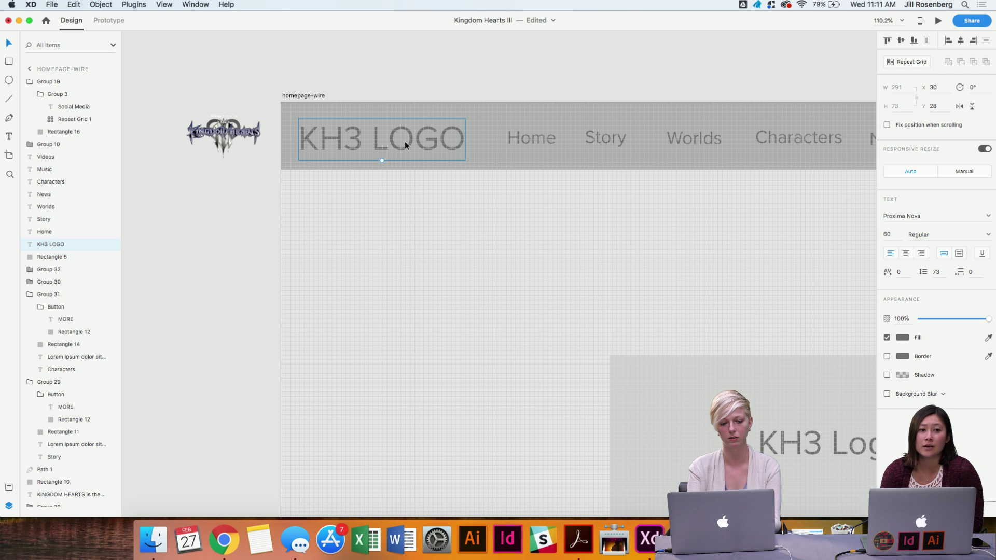
key(Delete)
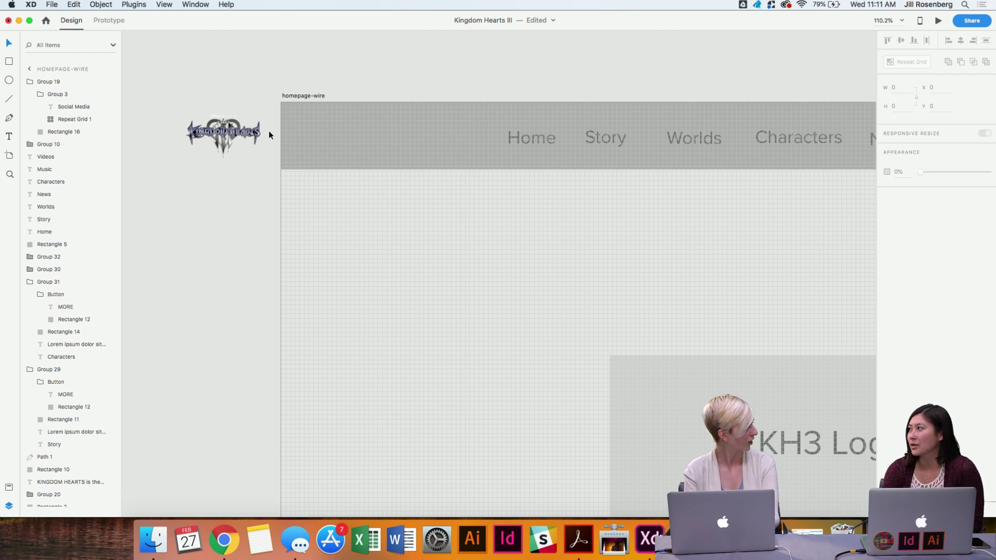
drag(234, 136, 343, 141)
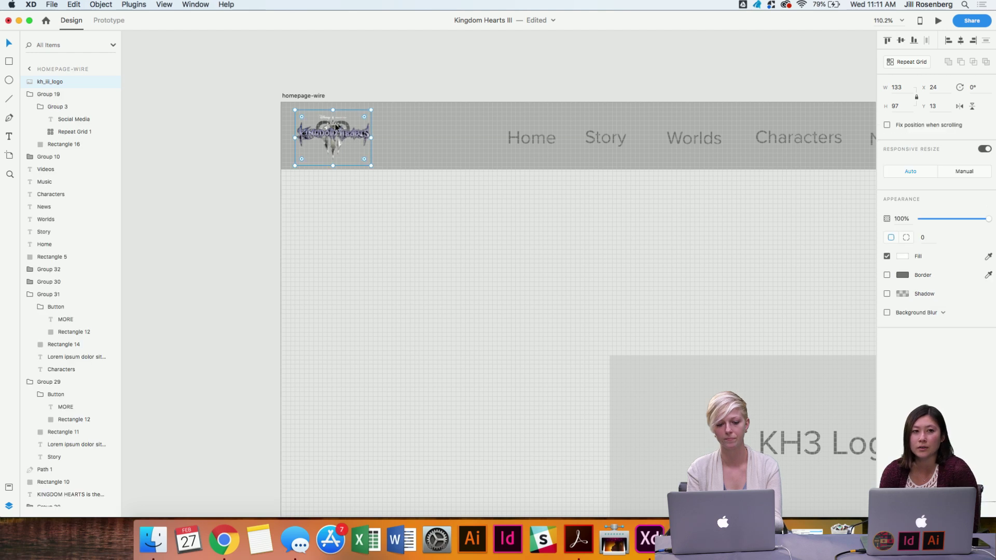
scroll(335, 127, down, 5)
click(381, 61)
Extend the homepage-wire navigation bar's background rectangle to a height of 120 so it meets the square grid.
scroll(381, 61, right, 3)
scroll(381, 61, down, 4)
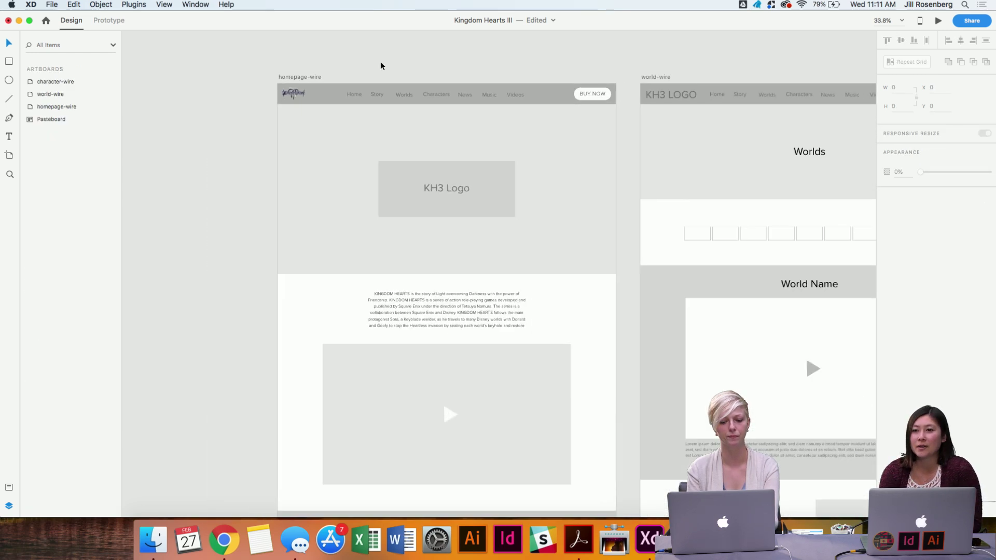
scroll(381, 62, up, 1)
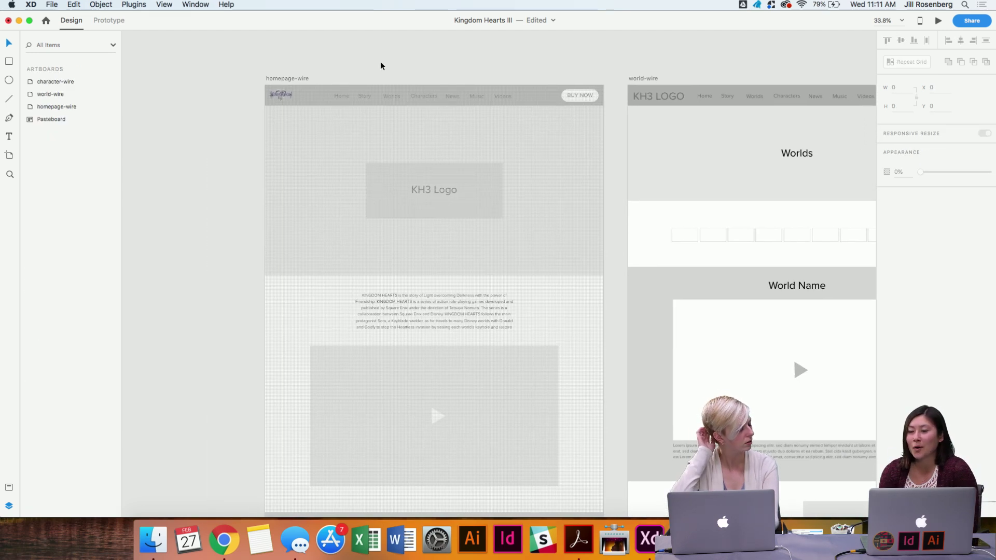
scroll(381, 65, up, 8)
scroll(381, 65, up, 3)
click(512, 130)
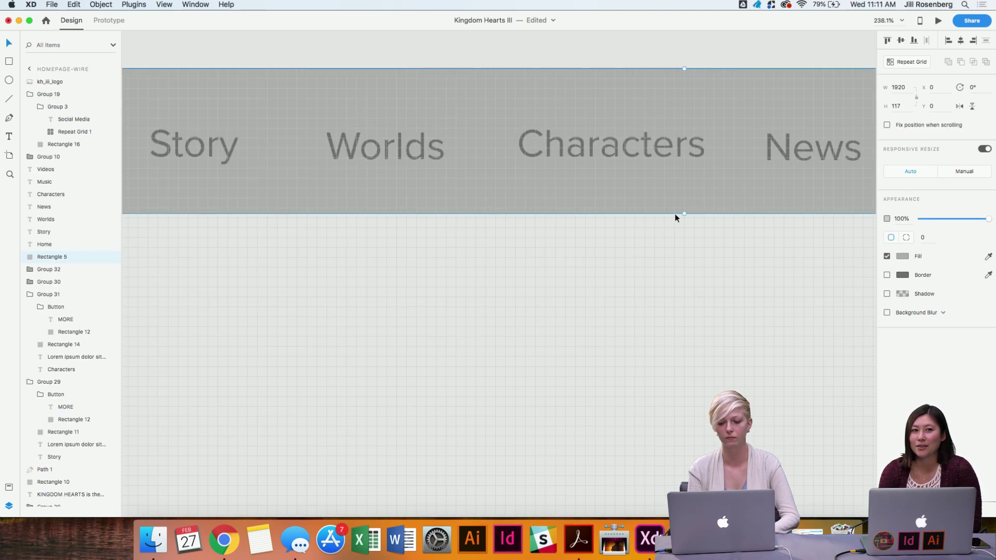
drag(684, 215, 685, 218)
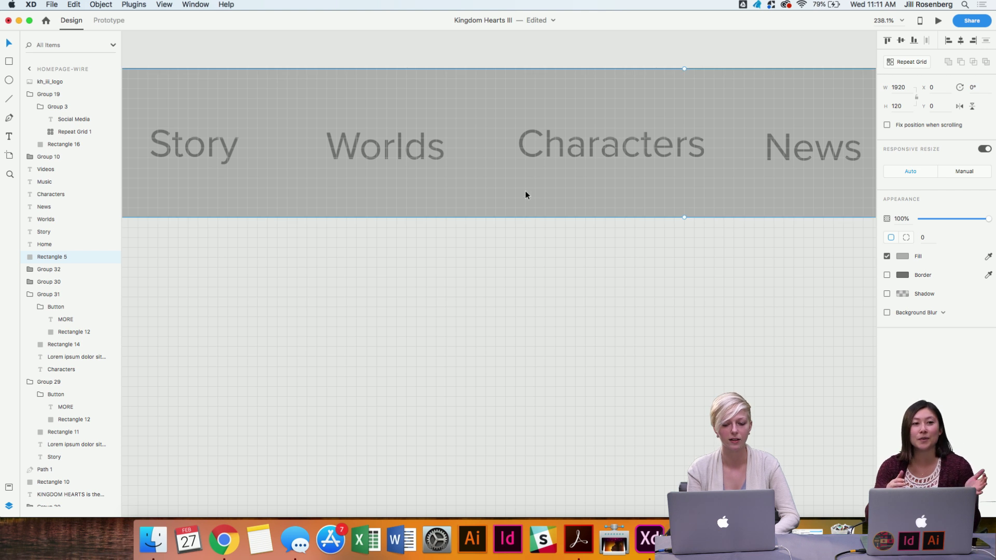
Reposition the Worlds link in the homepage-wire navigation bar to X 672, Y 41.
click(545, 148)
click(368, 149)
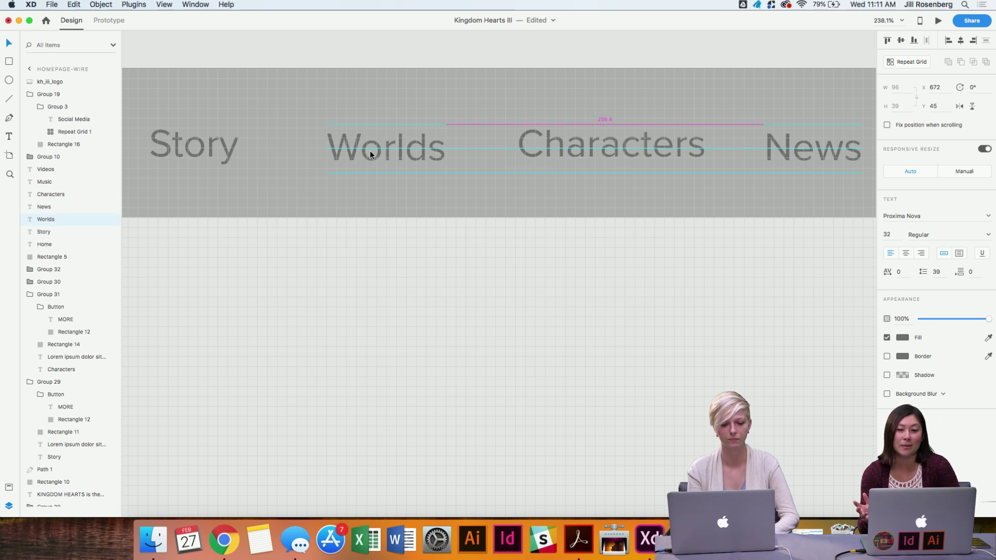
scroll(370, 149, down, 2)
scroll(370, 149, down, 5)
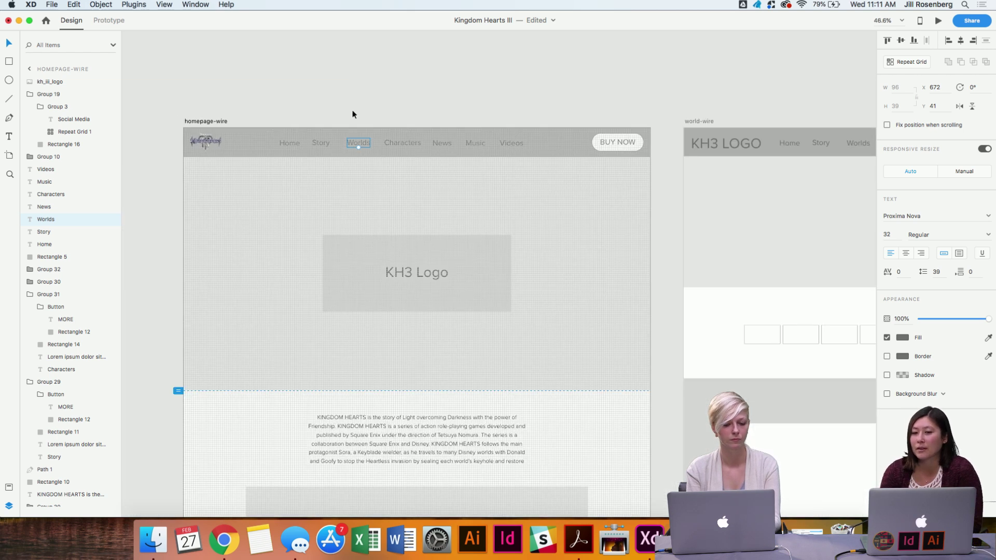
click(352, 115)
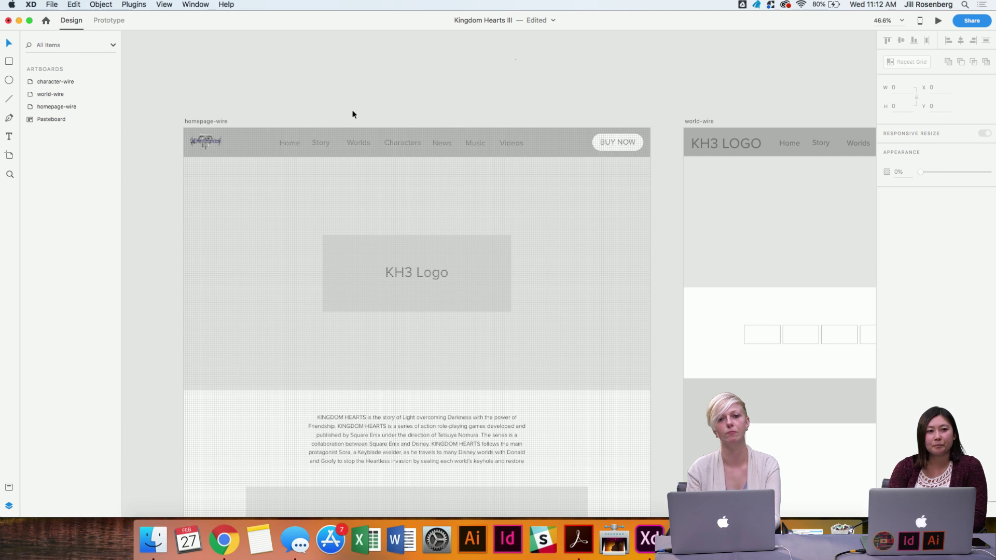
Recolor all seven text links in the homepage-wire navigation bar, Home through Videos, to white (#FFFFFF).
scroll(383, 113, up, 5)
scroll(382, 113, left, 4)
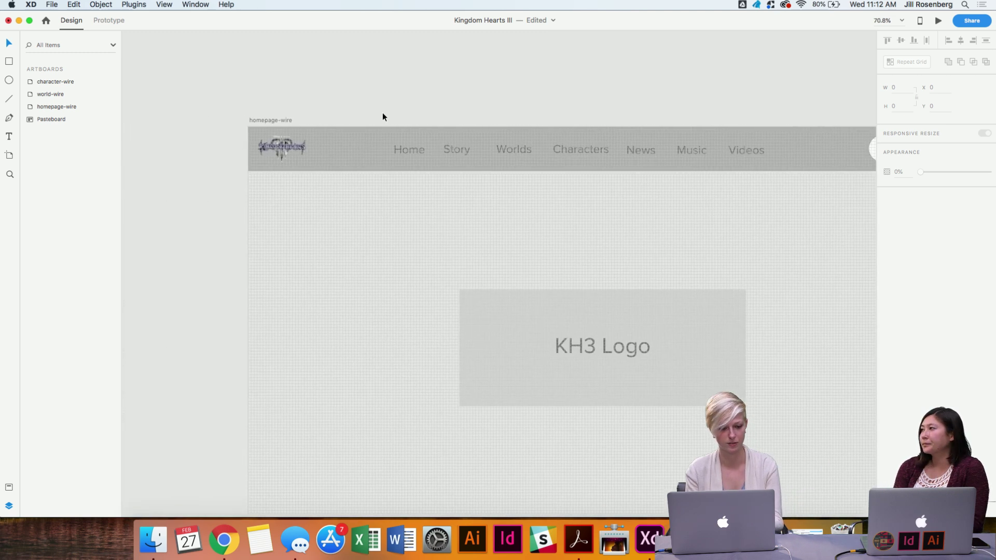
scroll(383, 114, right, 2)
scroll(383, 114, down, 1)
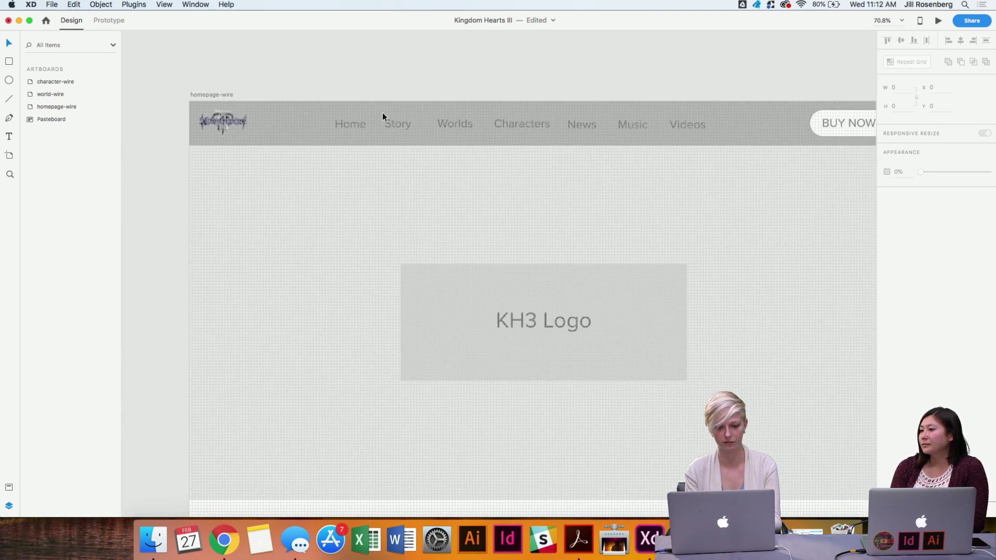
click(306, 116)
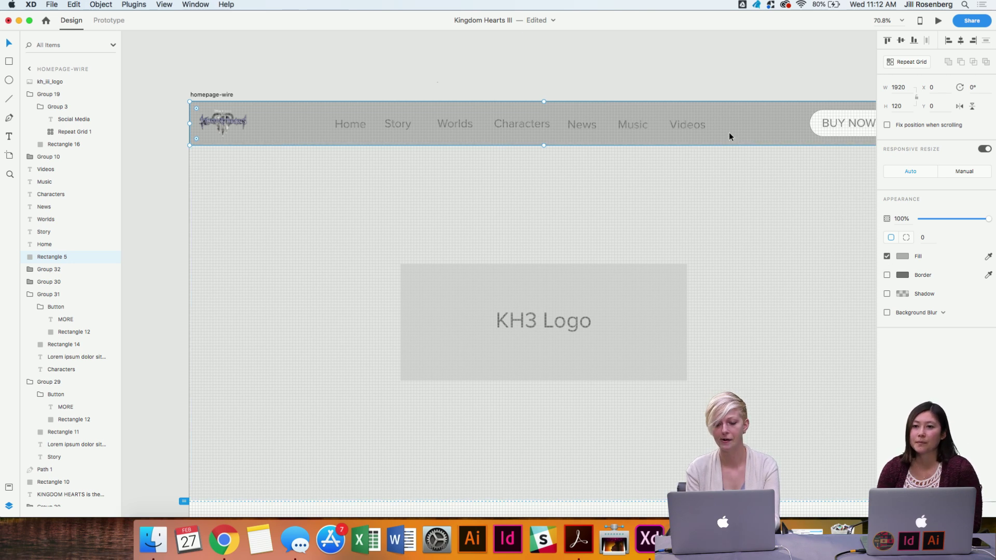
click(698, 129)
shift+click(646, 126)
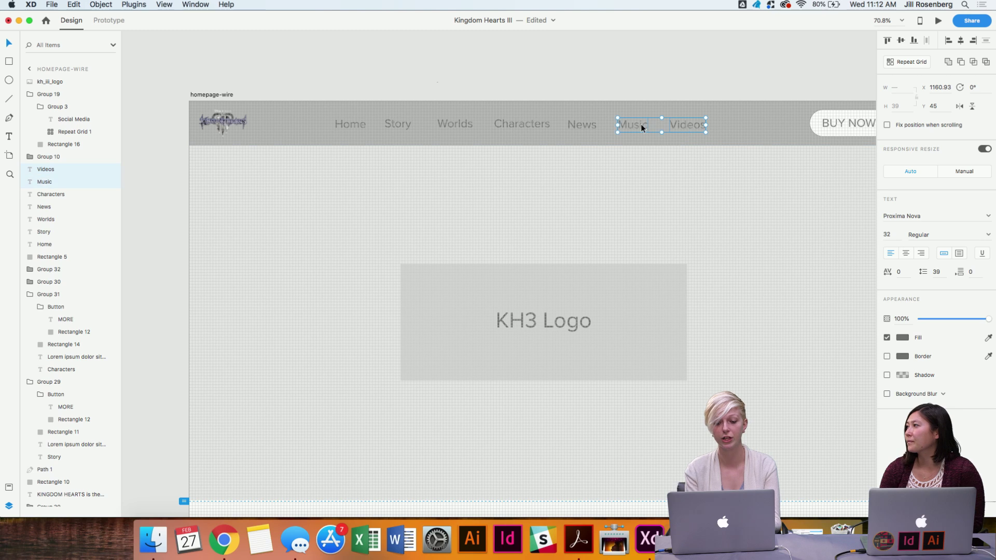
shift+click(584, 127)
shift+click(527, 126)
shift+click(459, 123)
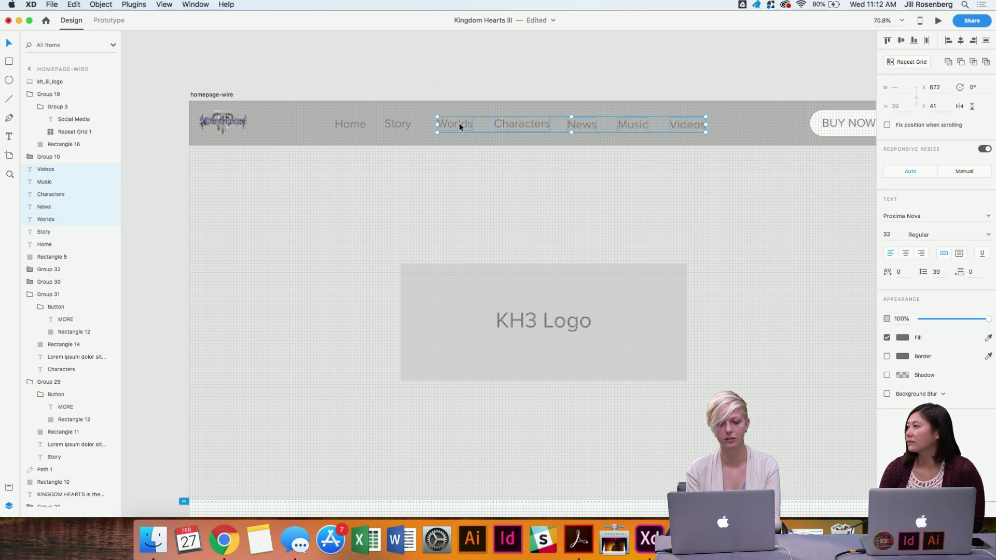
shift+click(400, 125)
shift+click(353, 127)
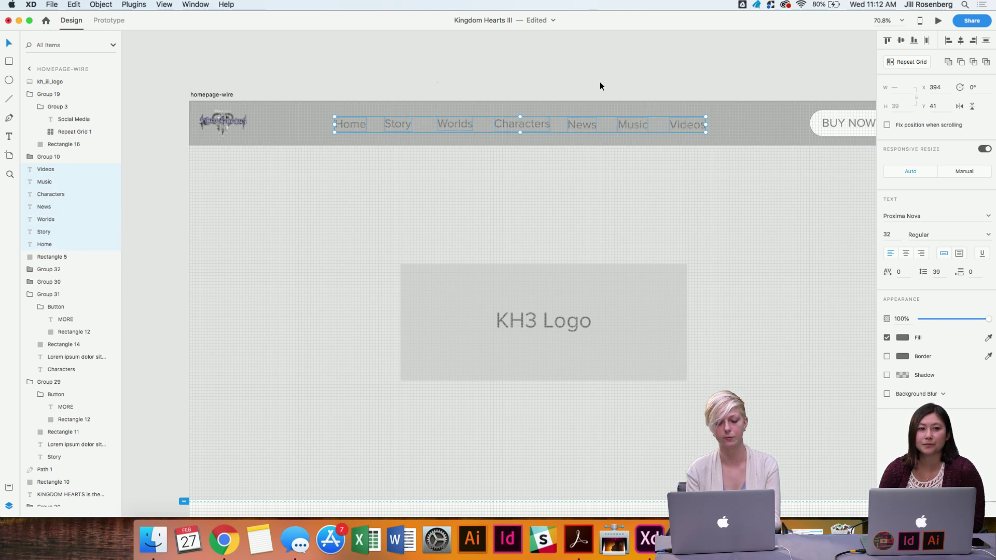
click(903, 338)
text(fff)
key(Return)
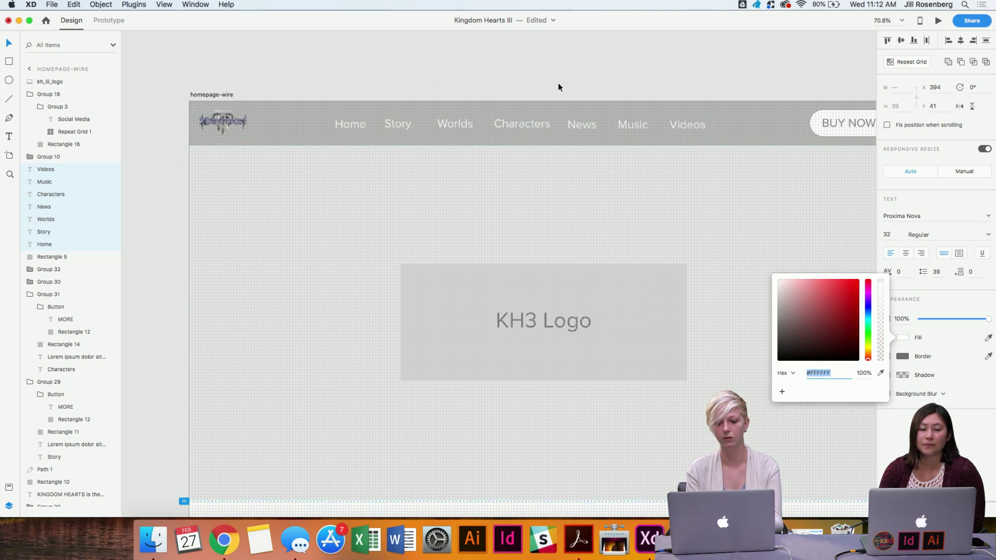
click(507, 74)
scroll(507, 73, right, 2)
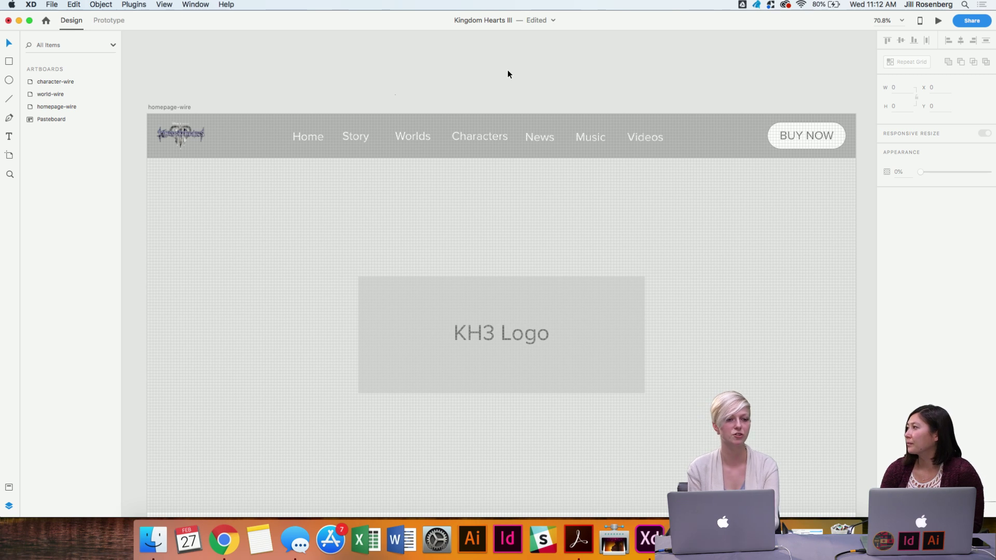
Reposition the homepage-wire navigation links, placing Story at X 528, Y 41 and Home at X 395, Y 41.
click(312, 137)
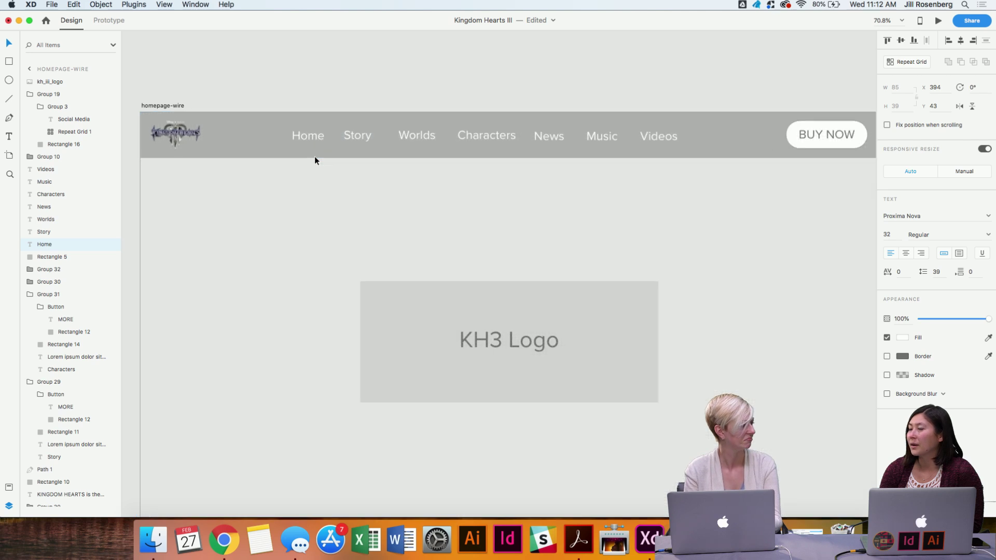
scroll(315, 157, up, 5)
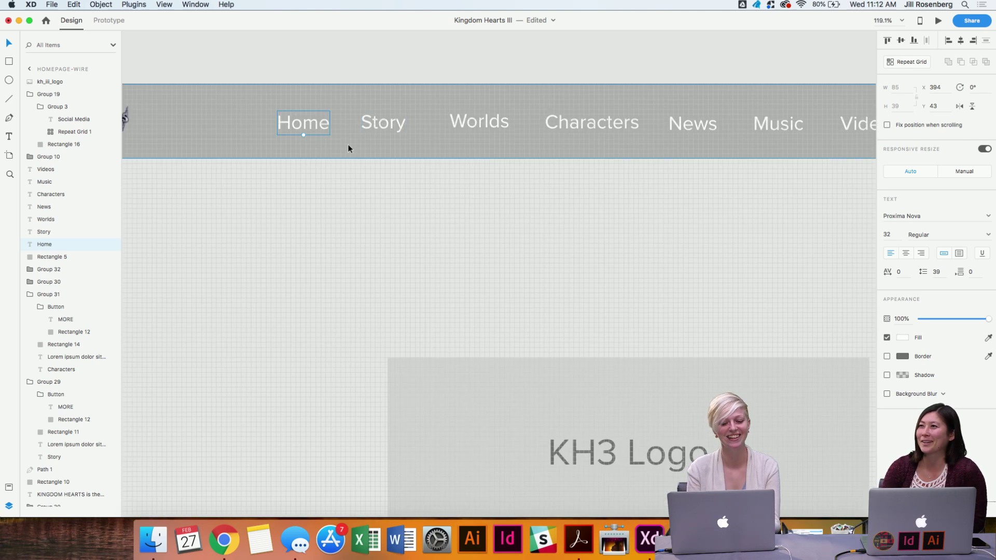
scroll(313, 128, up, 5)
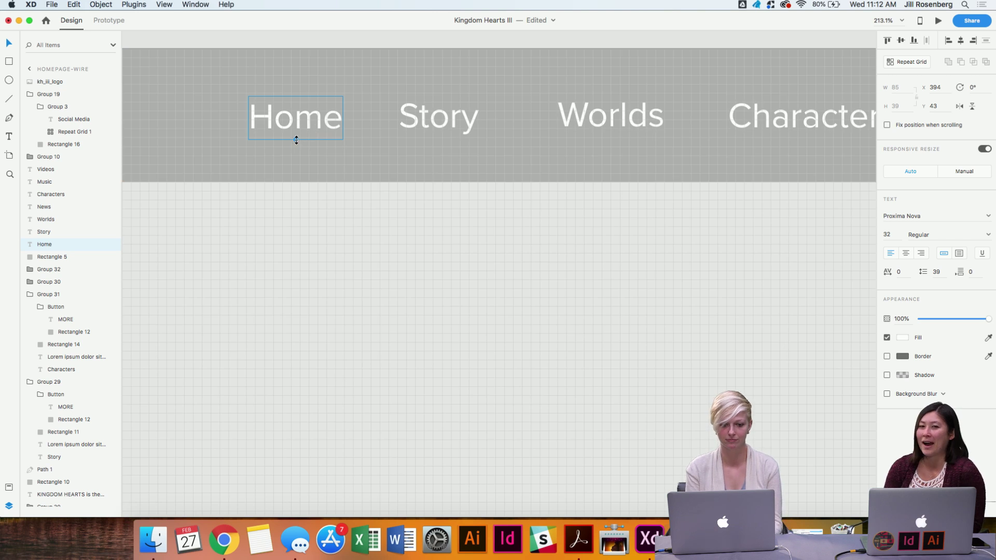
click(460, 123)
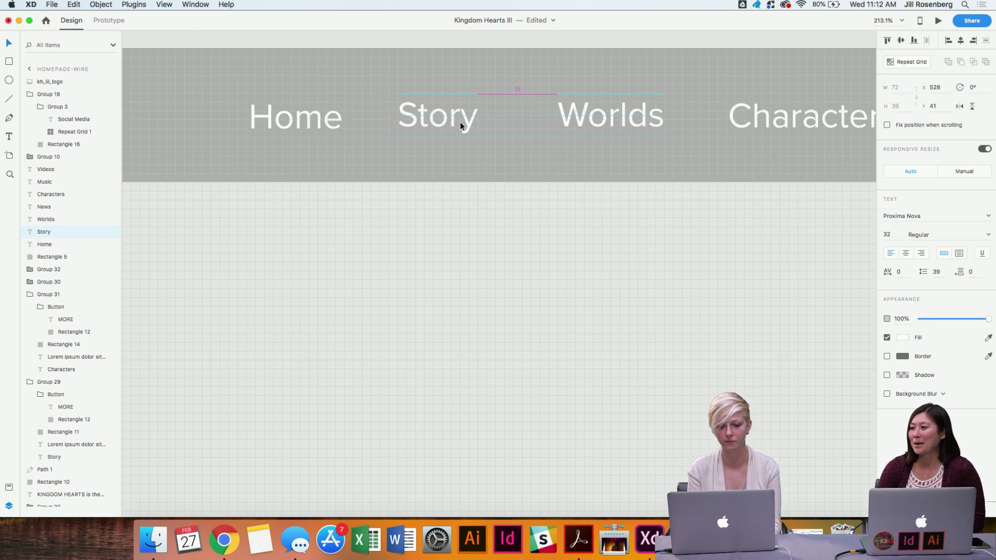
click(321, 105)
drag(322, 110, 321, 110)
scroll(322, 109, down, 10)
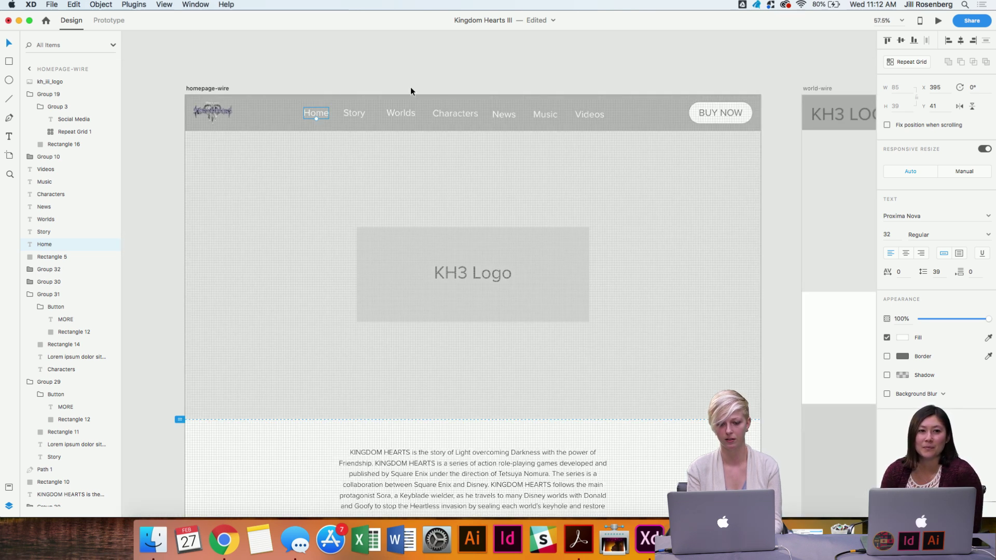
Delete the KH3 Logo placeholder box and text from the homepage-wire hero area.
click(410, 91)
scroll(370, 84, left, 3)
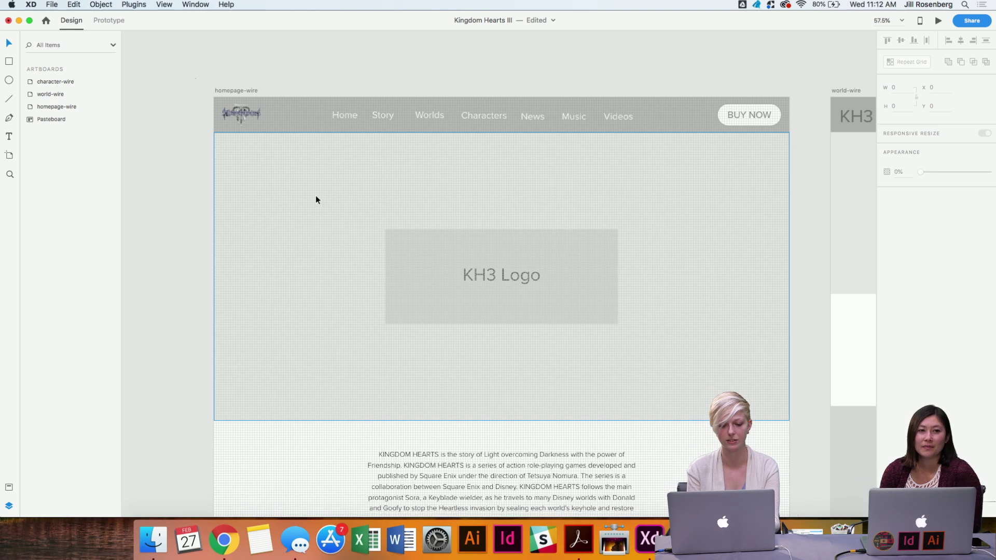
scroll(315, 200, down, 3)
scroll(316, 200, right, 5)
click(534, 238)
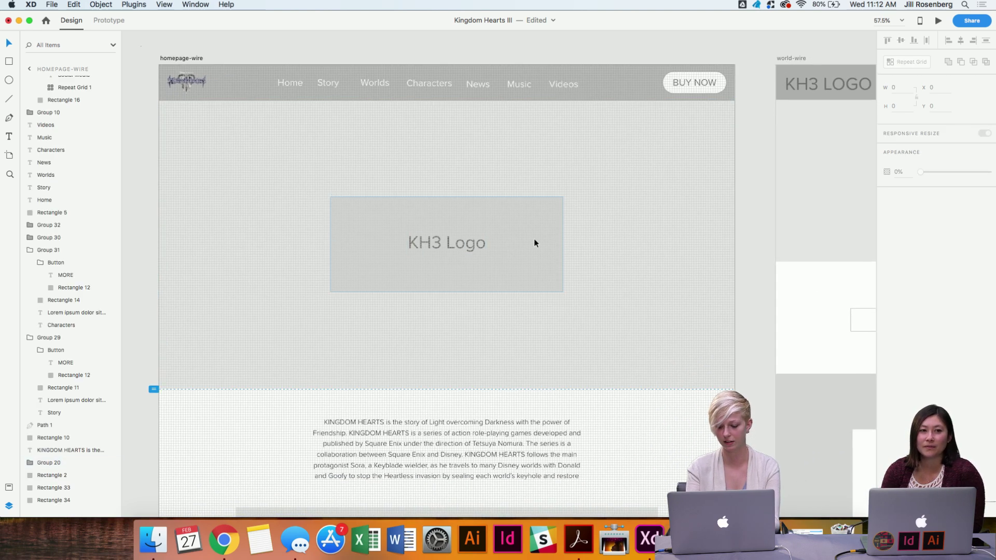
click(472, 242)
key(Delete)
scroll(472, 242, down, 1)
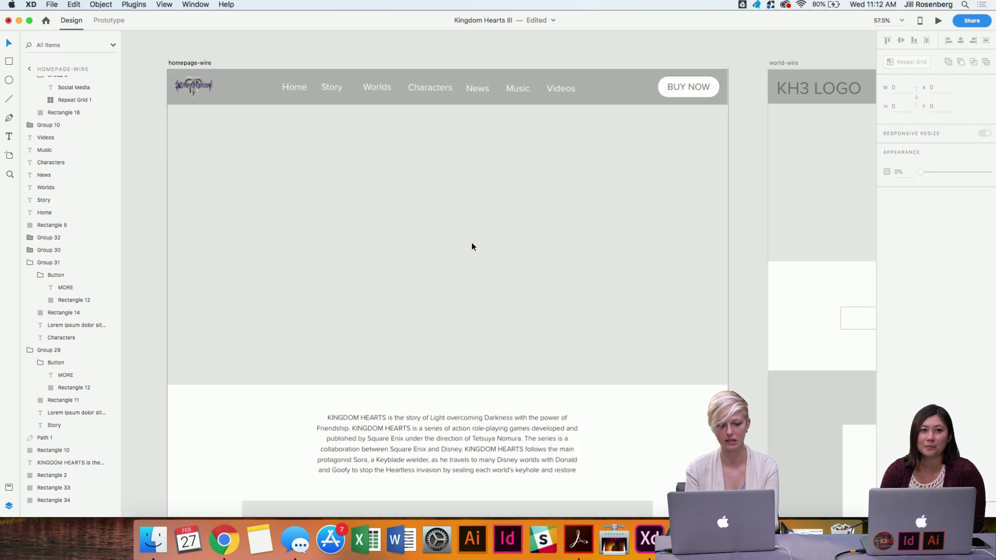
Start importing an image, open the scenes folder inside KINGDOMHEARTSIII, and enlarge the file dialog for bigger previews.
scroll(471, 242, down, 3)
scroll(472, 241, up, 5)
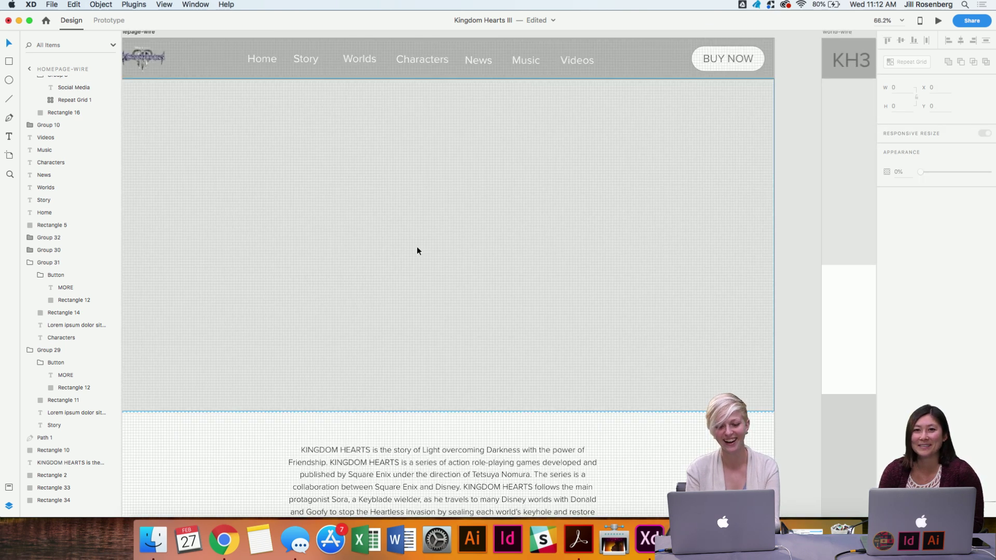
scroll(417, 251, down, 3)
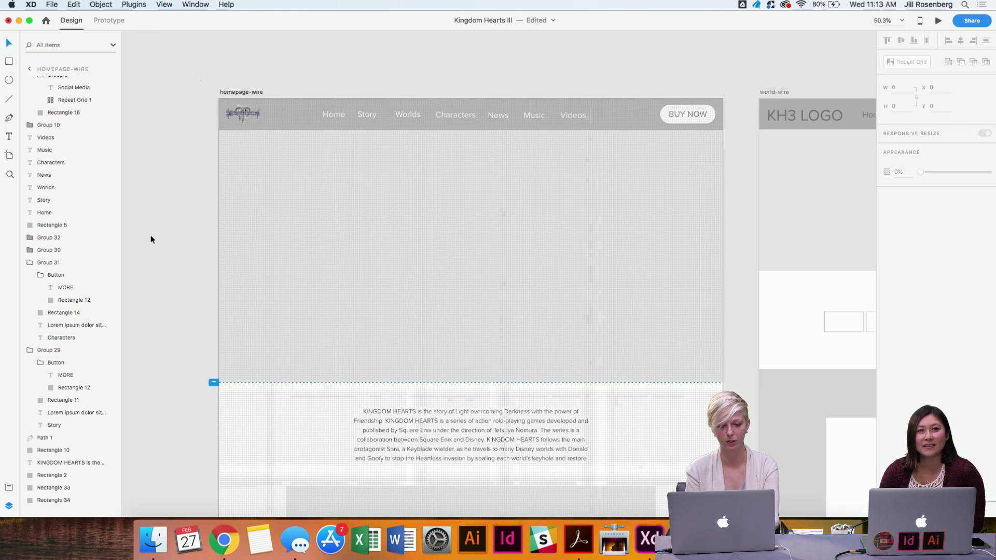
click(180, 253)
click(74, 4)
mouse_move(52, 4)
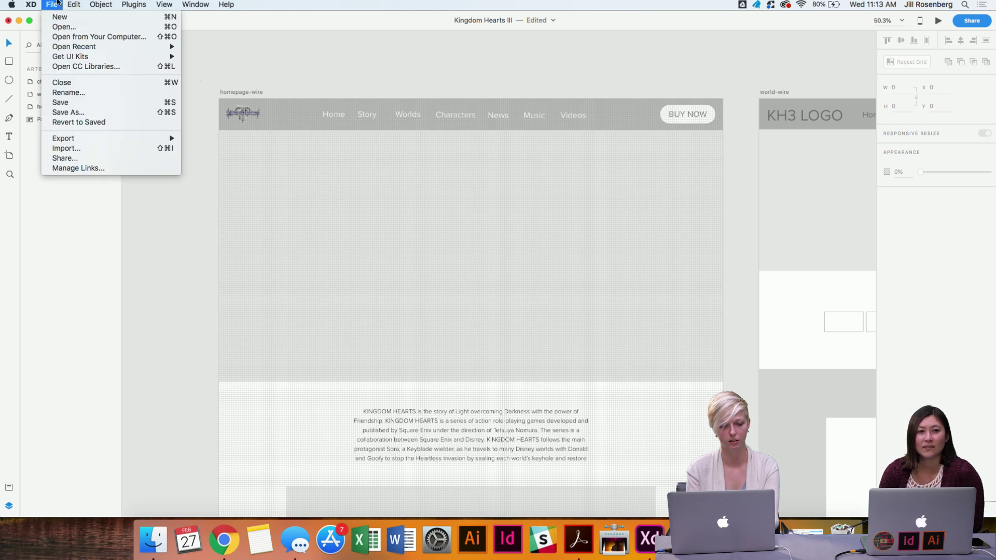
click(89, 148)
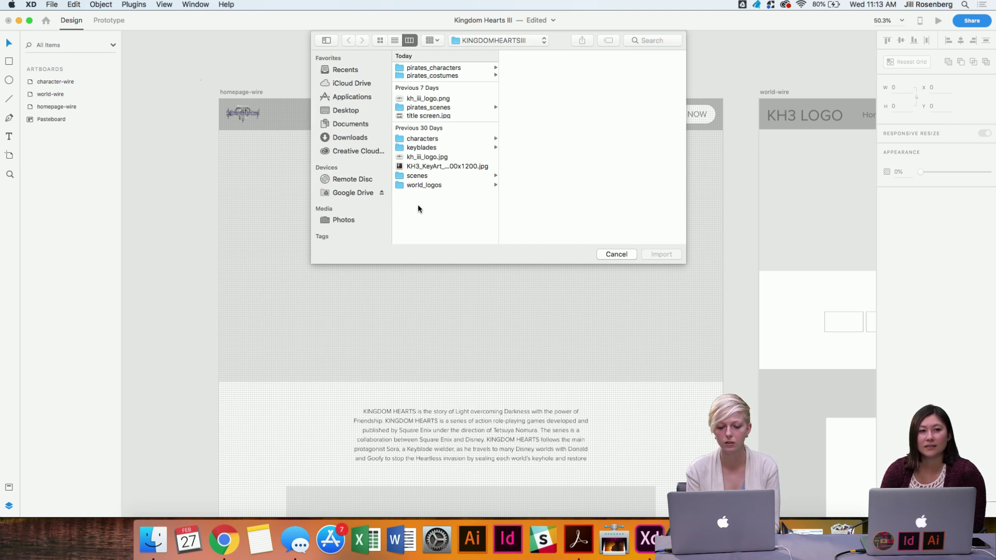
click(419, 175)
click(587, 68)
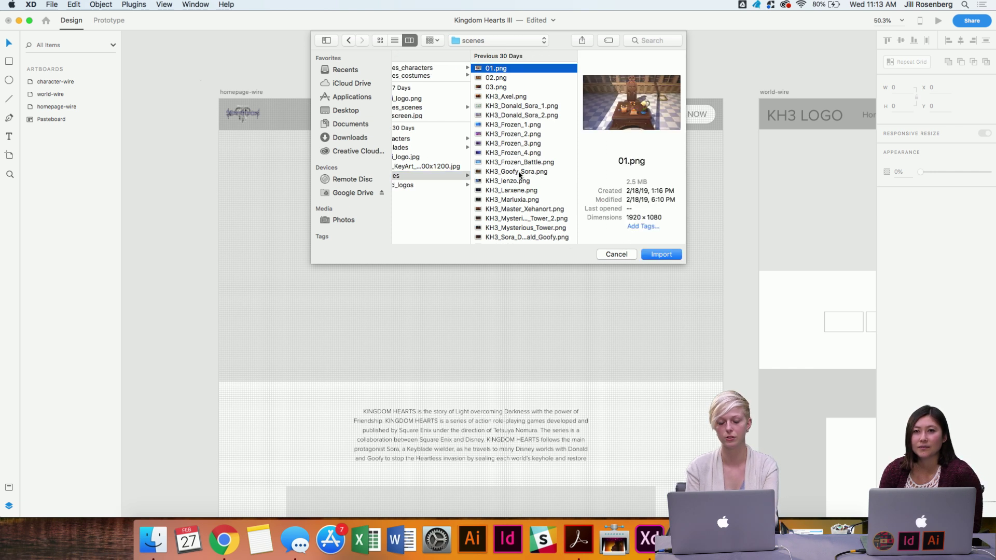
drag(488, 263, 493, 418)
drag(687, 253, 777, 262)
scroll(356, 176, left, 2)
scroll(356, 176, left, 2)
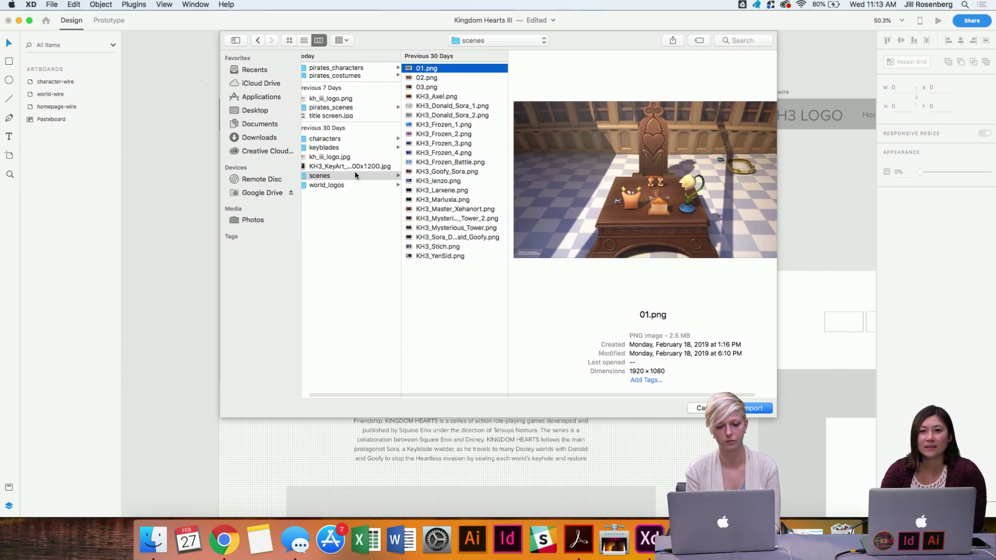
Preview the images in the scenes folder one by one, through KH3_YenSid.png, to compare candidates for the hero artwork.
key(Down)
key(Down)
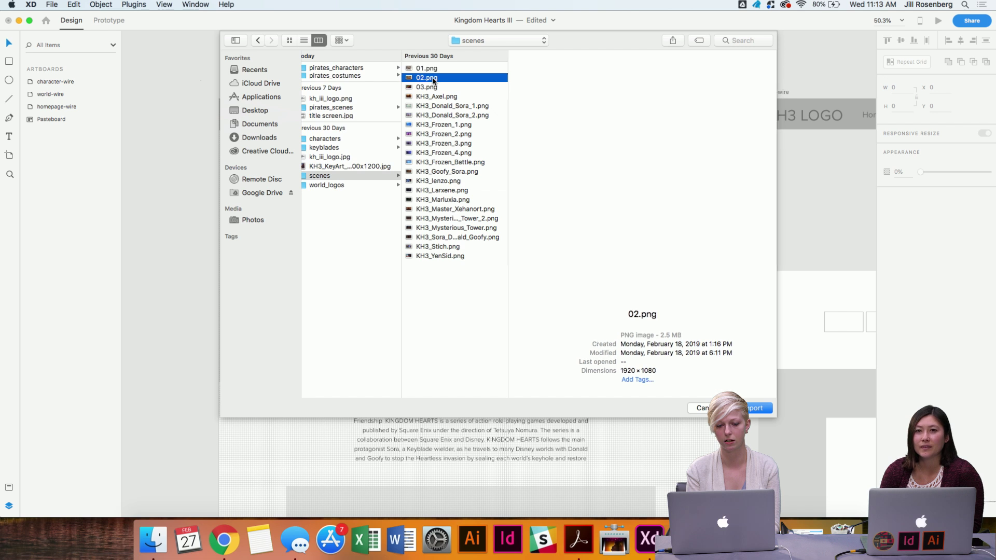
key(Down)
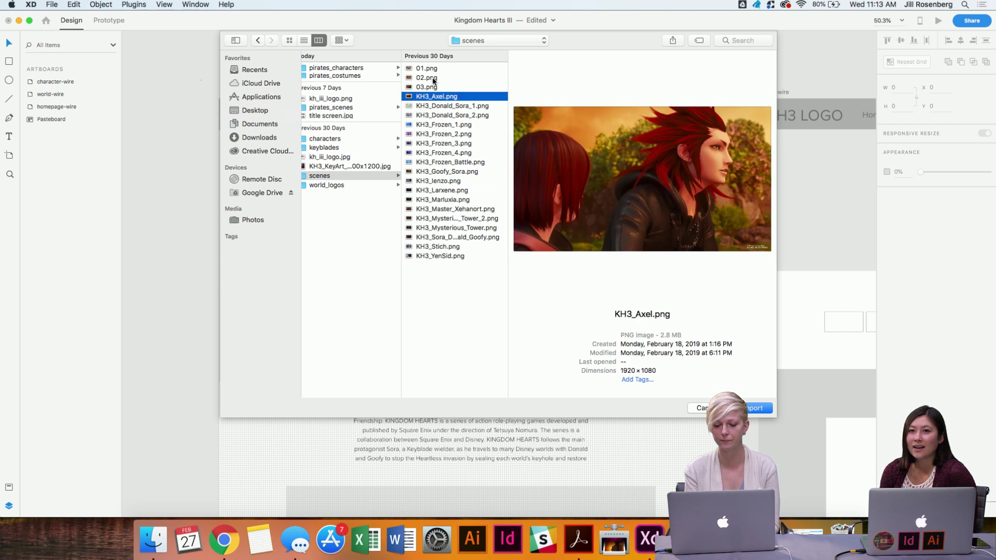
key(Down)
key(Down)
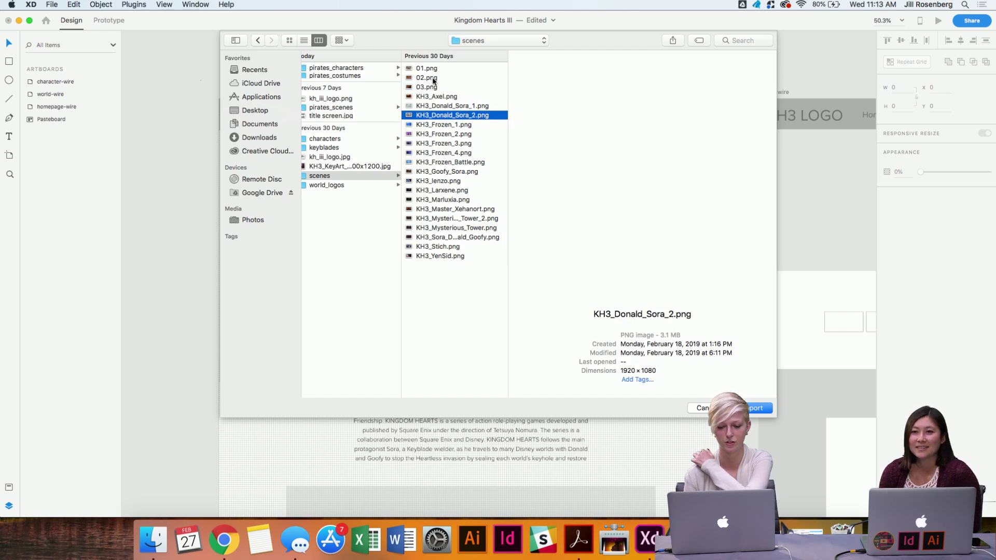
key(Down)
key(Down)
key(Down)
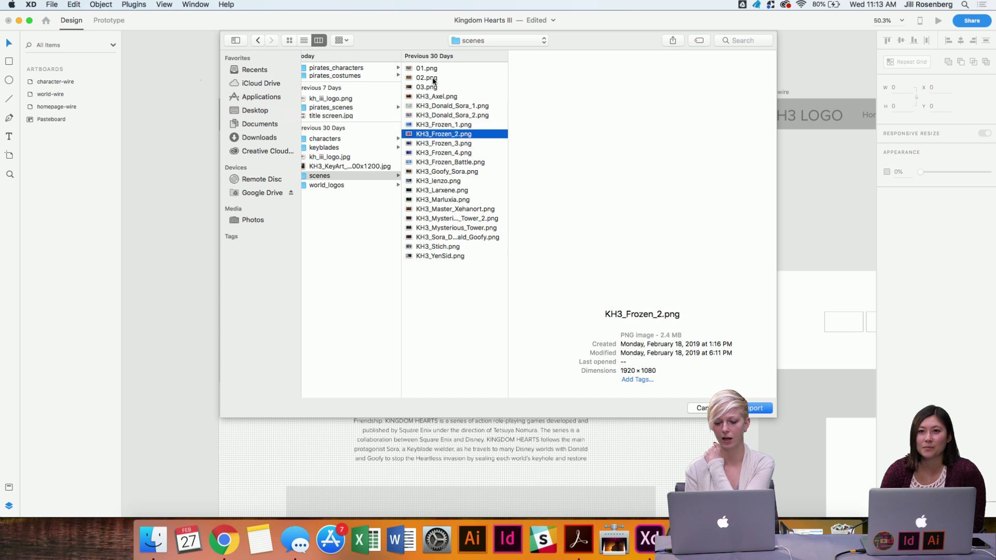
key(Up)
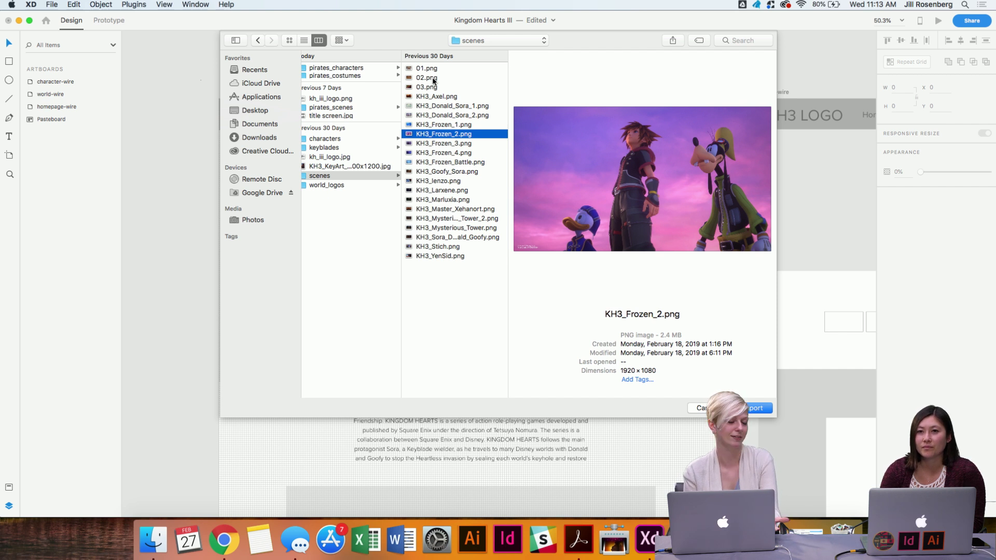
key(Down)
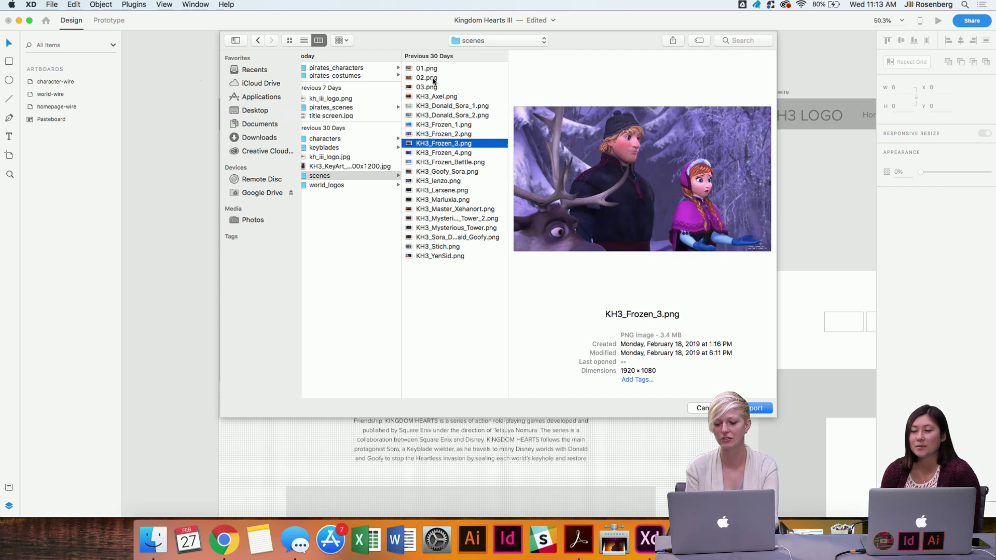
key(Up)
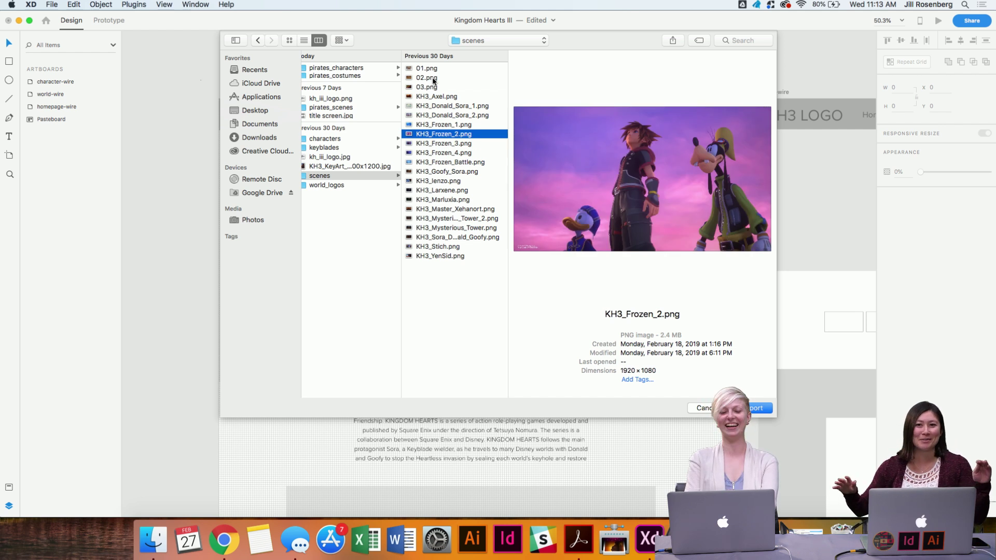
key(Down)
key(Down)
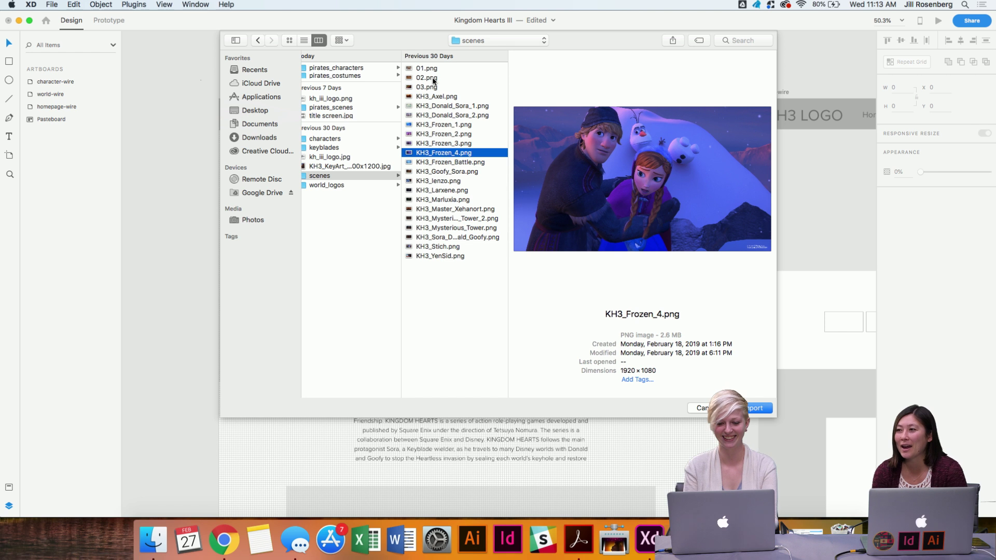
key(Down)
key(Down)
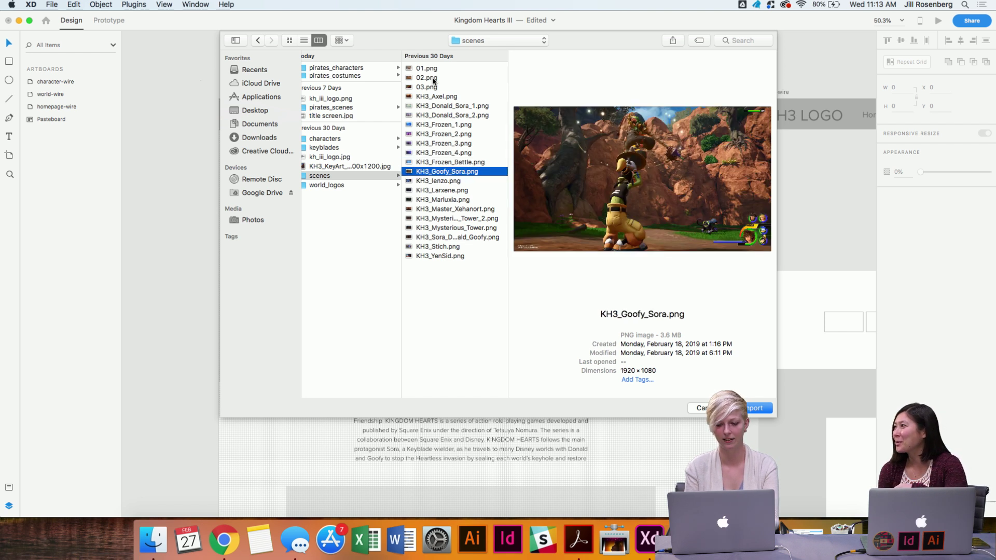
key(Down)
key(Down)
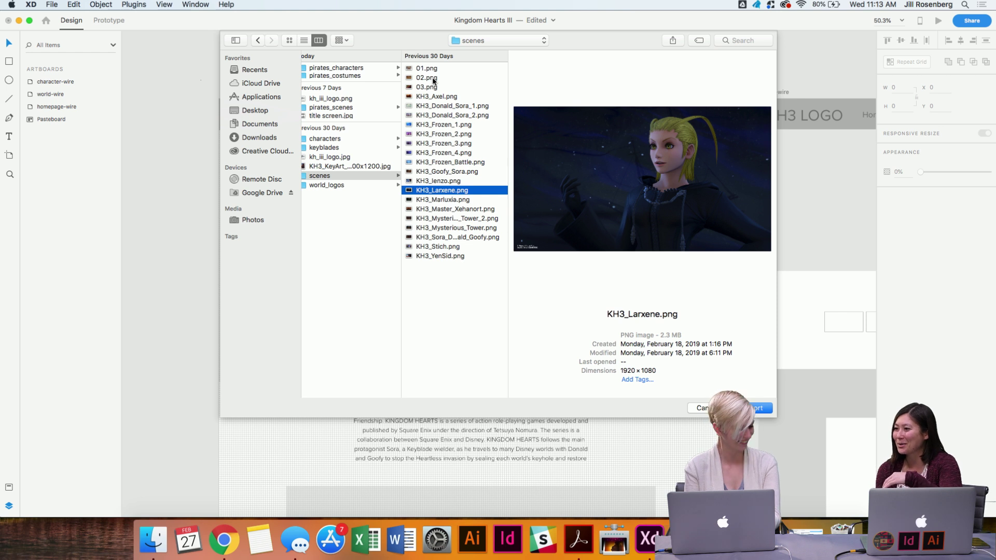
key(Down)
key(Down)
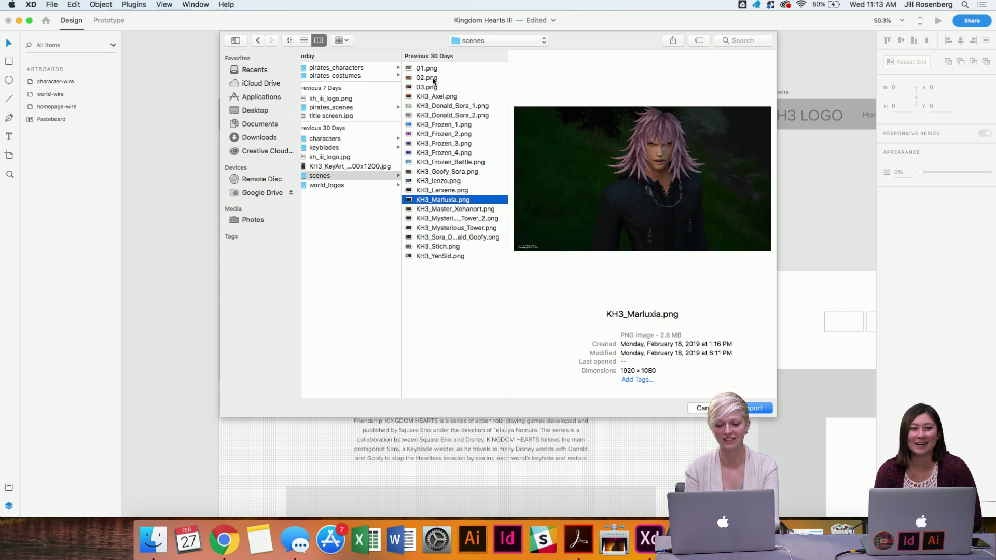
key(Up)
key(Up)
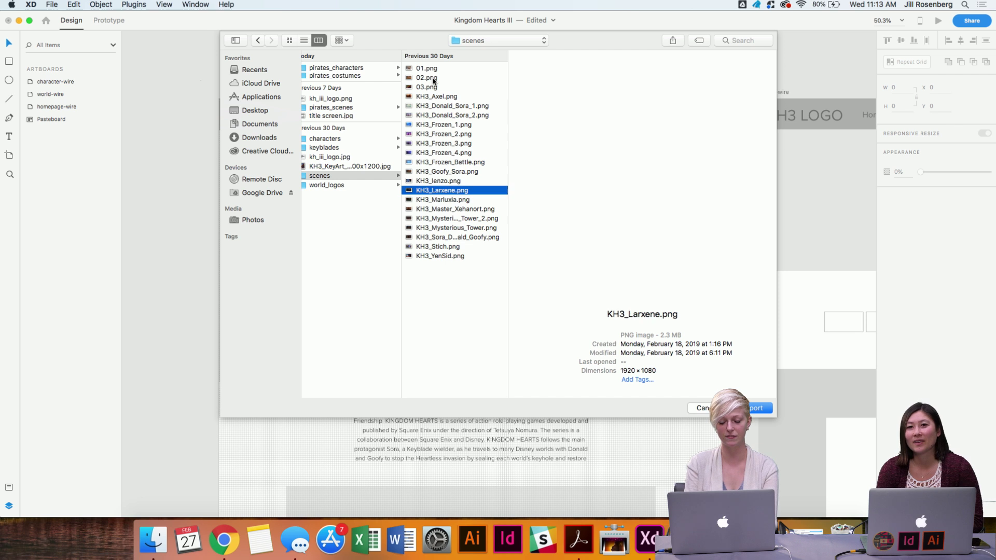
key(Down)
key(Down)
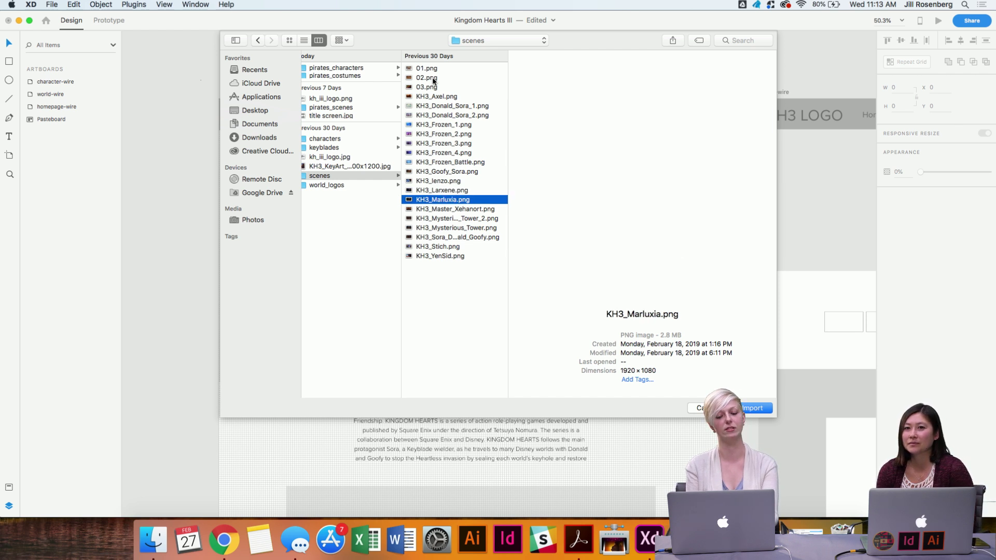
key(Down)
key(Down)
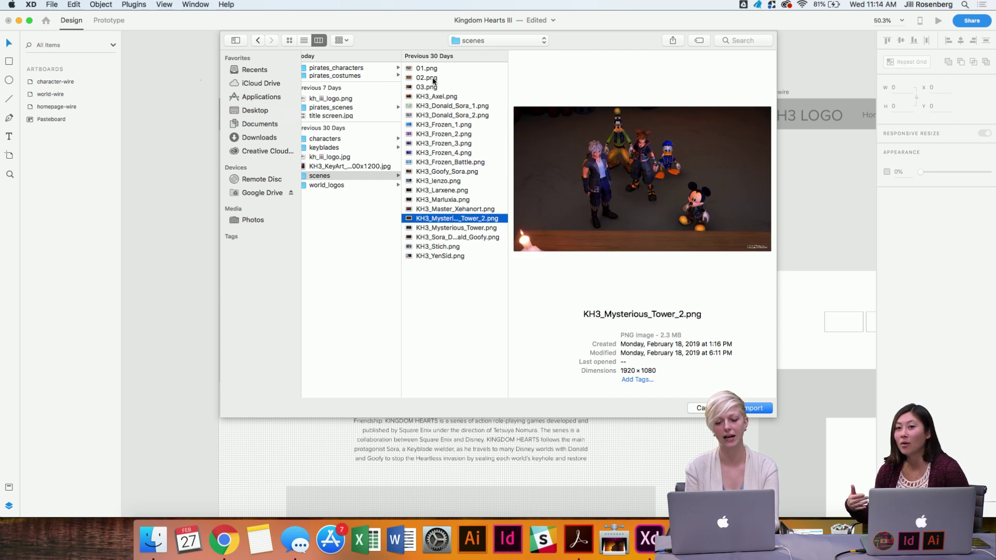
key(Down)
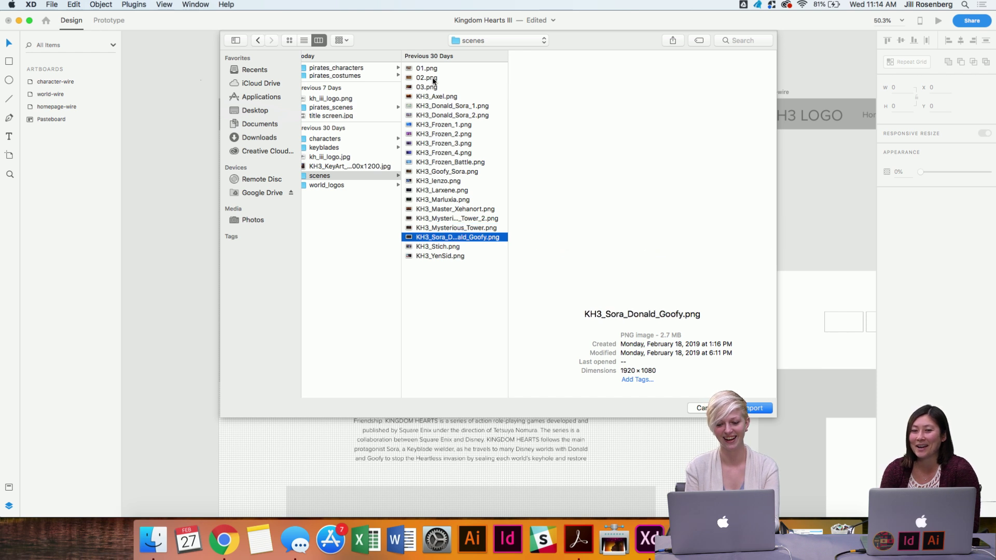
key(Down)
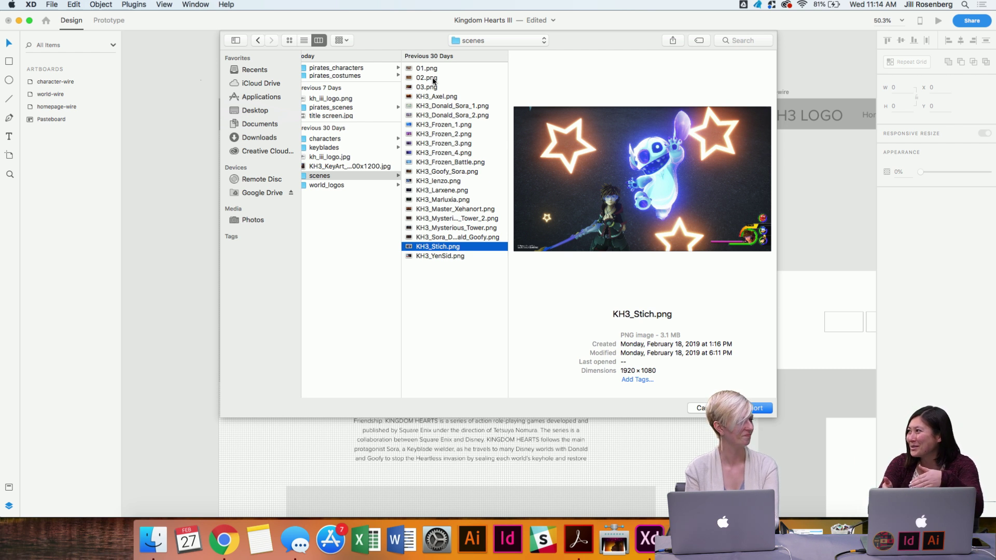
key(Down)
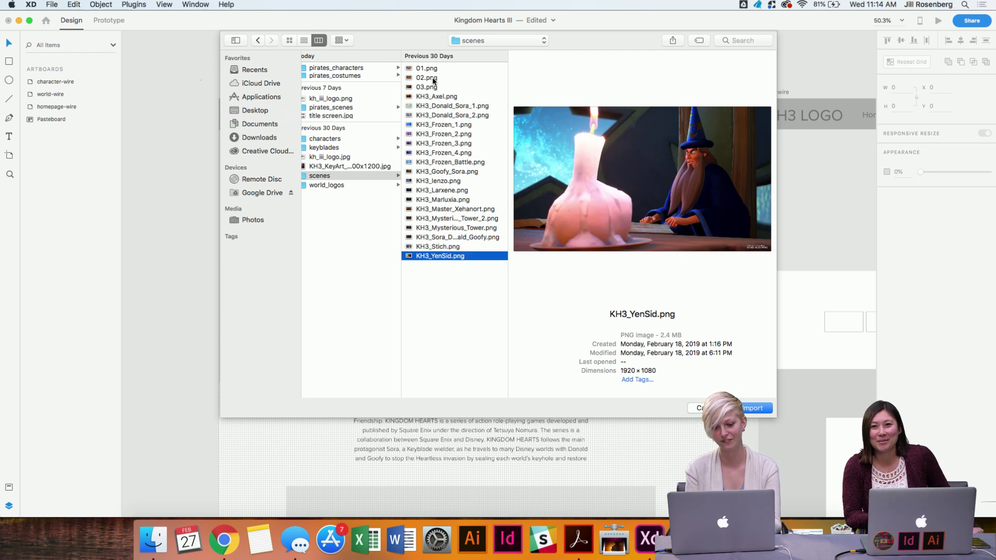
Import KH3_Frozen_2.png from the scenes folder into the homepage-wire hero area and deselect it.
key(Down)
key(Down)
key(Down)
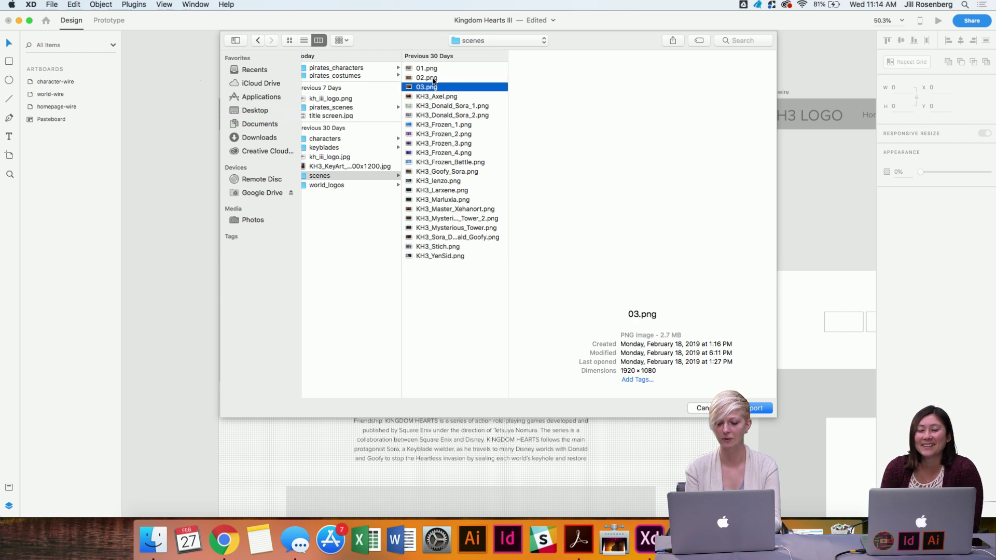
key(Down)
key(Down)
key(Down)
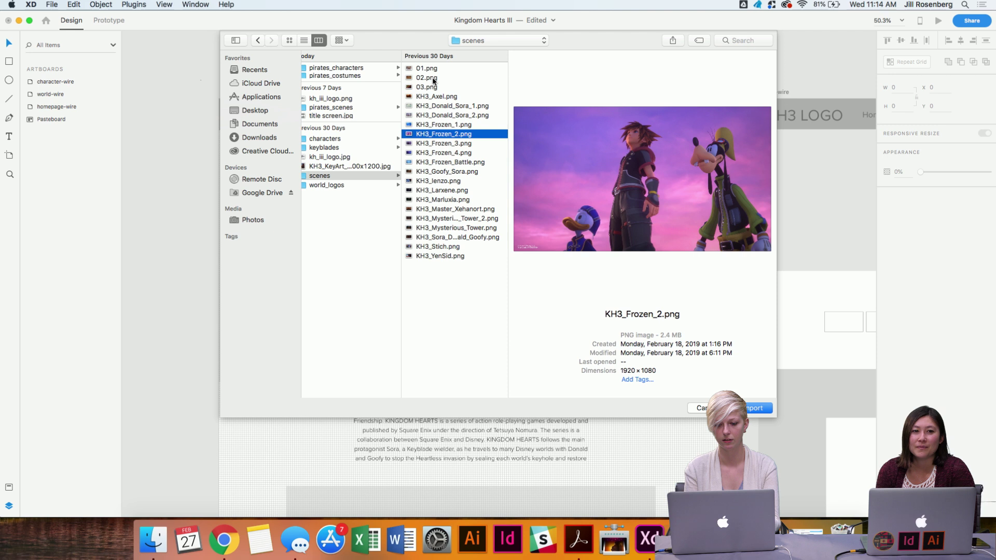
key(Return)
scroll(434, 269, down, 3)
click(239, 279)
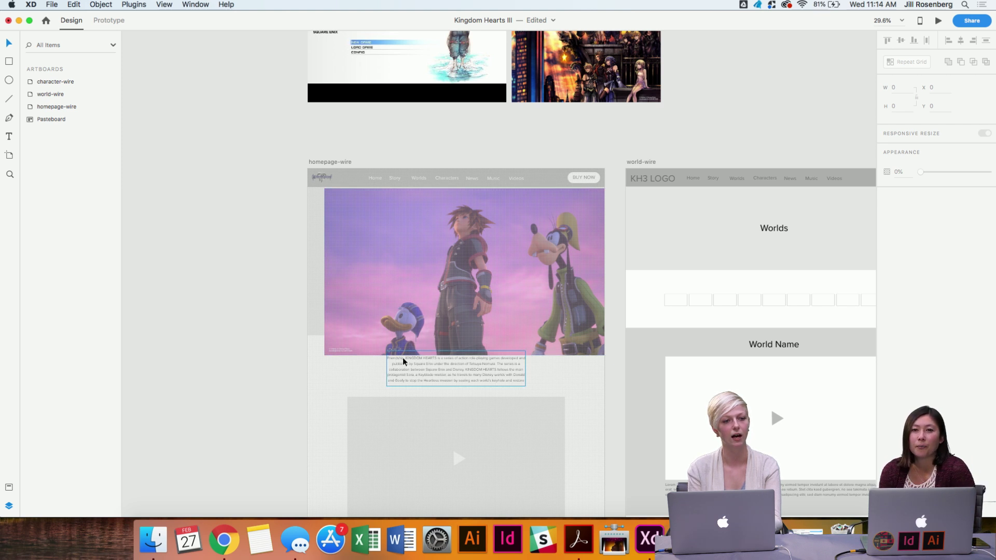
Move the KH3_Frozen_2 image to X 0, Y 0 so it spans the full width of the homepage-wire artboard.
scroll(283, 378, up, 2)
scroll(282, 373, up, 3)
scroll(282, 372, right, 3)
scroll(355, 344, right, 2)
scroll(336, 336, up, 1)
drag(437, 316, 383, 272)
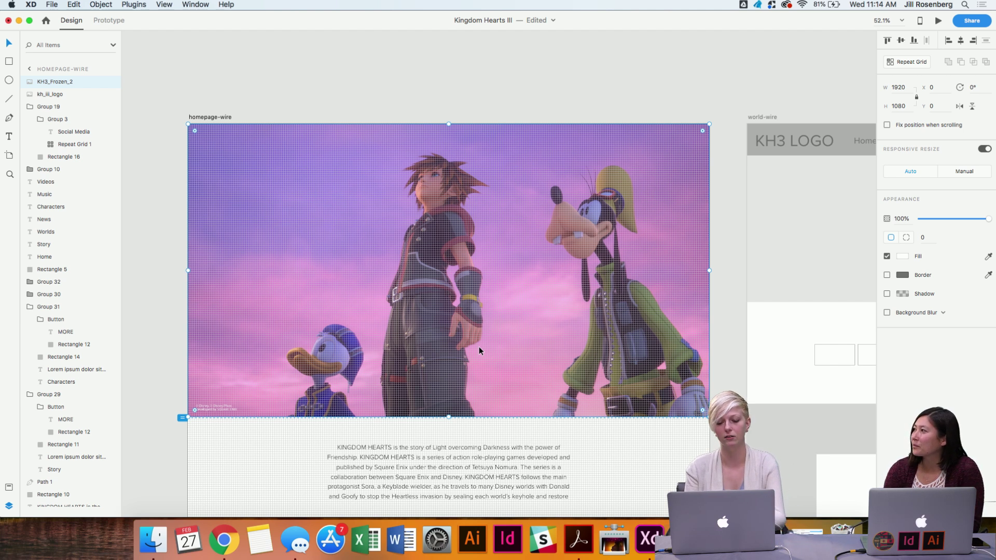
Send the KH3_Frozen_2 image behind all homepage-wire elements and delete the gray hero placeholder rectangle covering it.
key(super+shift+bracketleft)
click(674, 303)
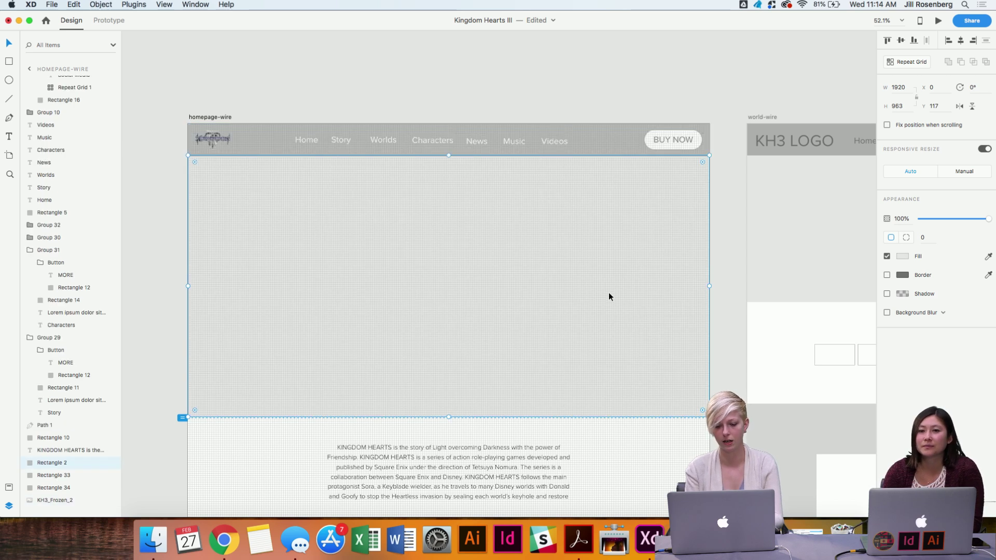
key(Delete)
click(652, 292)
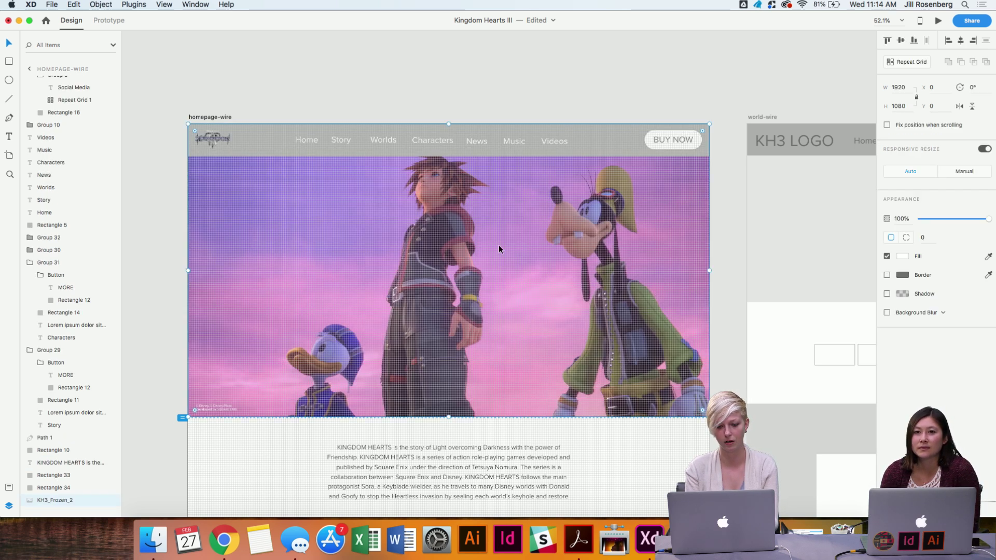
Try scaling the hero image to fit below the navigation bar, settling on 1920 × 1080 at X 0, Y 0.
scroll(584, 275, up, 3)
scroll(585, 275, left, 5)
key(super+apostrophe)
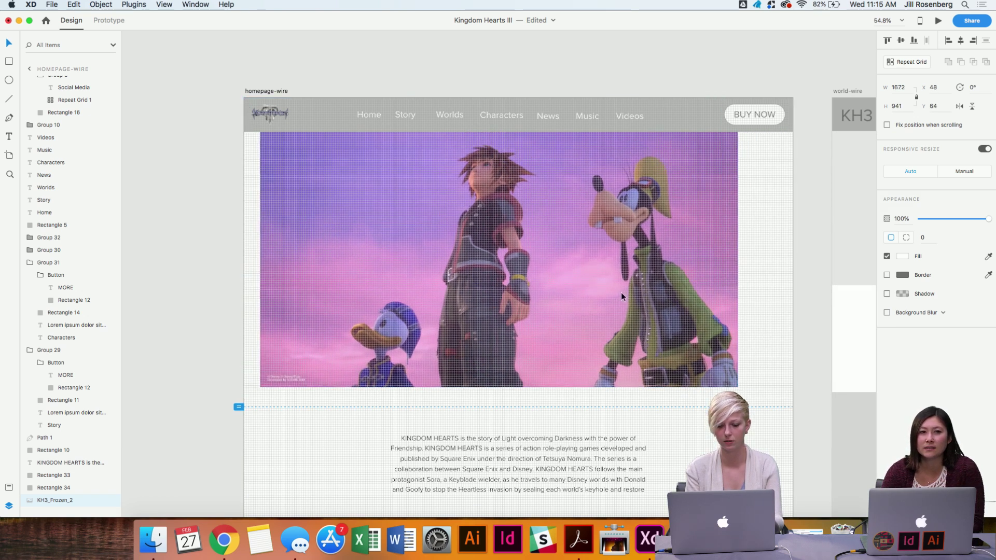
mouse_move(622, 293)
mouse_down()
mouse_move(637, 309)
mouse_move(637, 301)
mouse_up()
drag(759, 399, 809, 420)
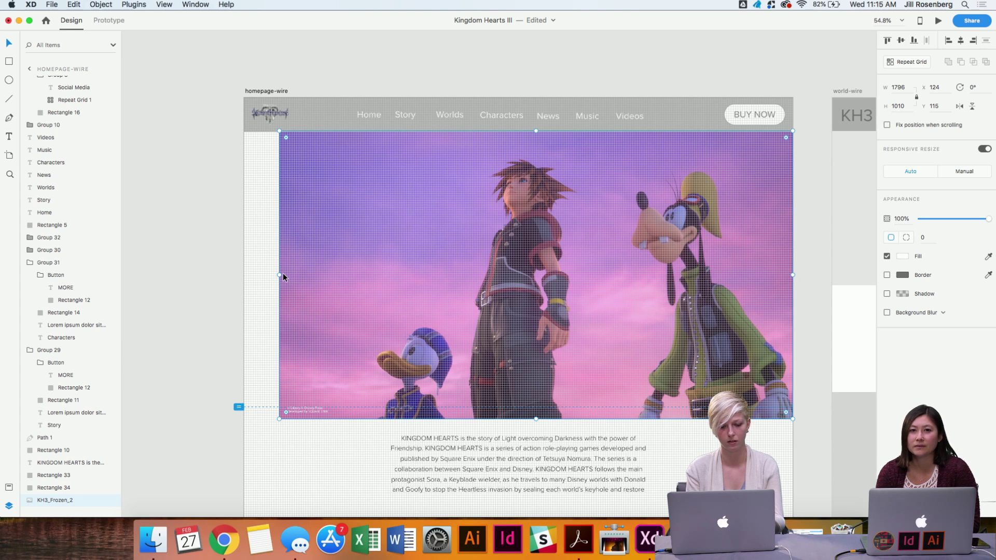
drag(278, 275, 244, 273)
drag(460, 320, 457, 294)
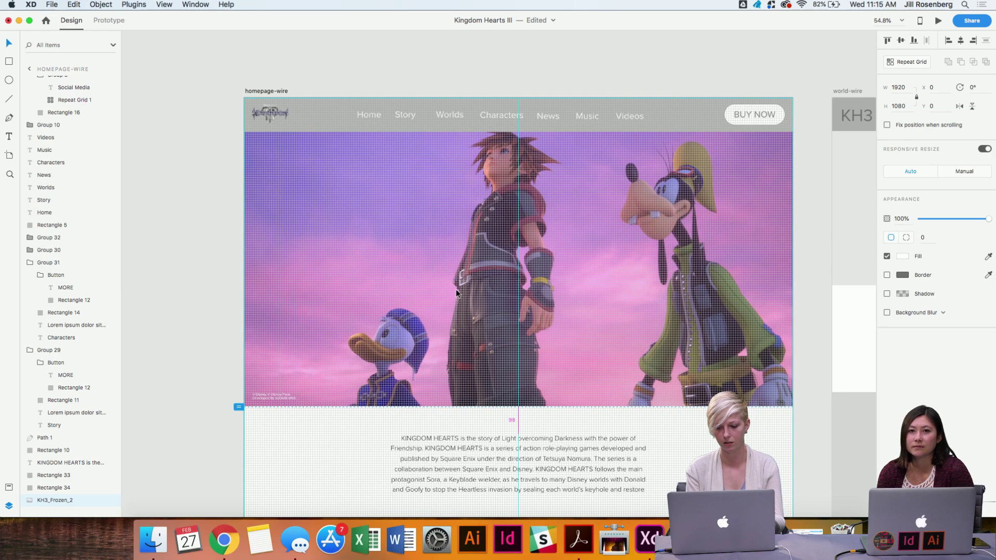
Turn off the square grid on the homepage-wire artboard and deselect the artboard.
scroll(367, 288, up, 3)
scroll(366, 288, right, 2)
scroll(366, 287, down, 1)
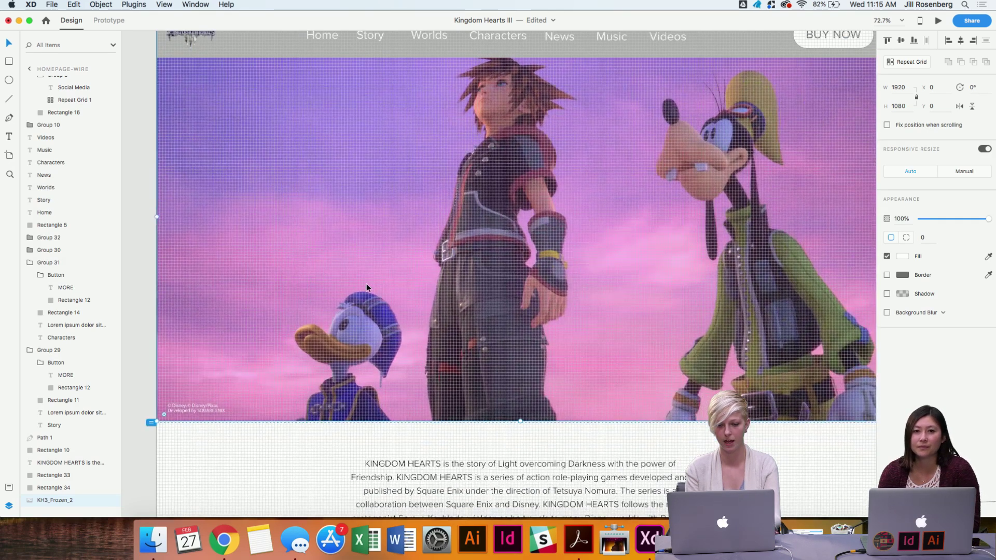
scroll(367, 284, down, 2)
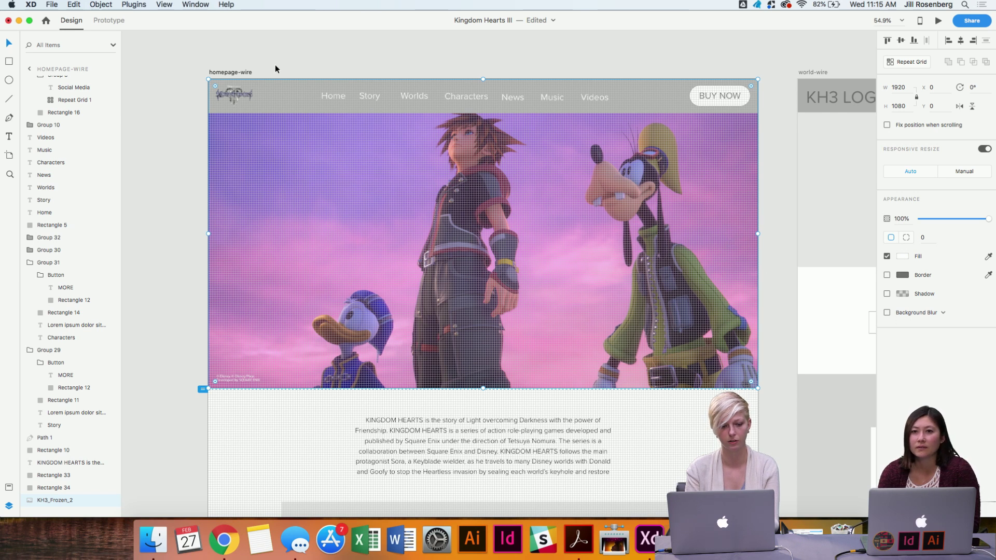
click(249, 70)
click(887, 286)
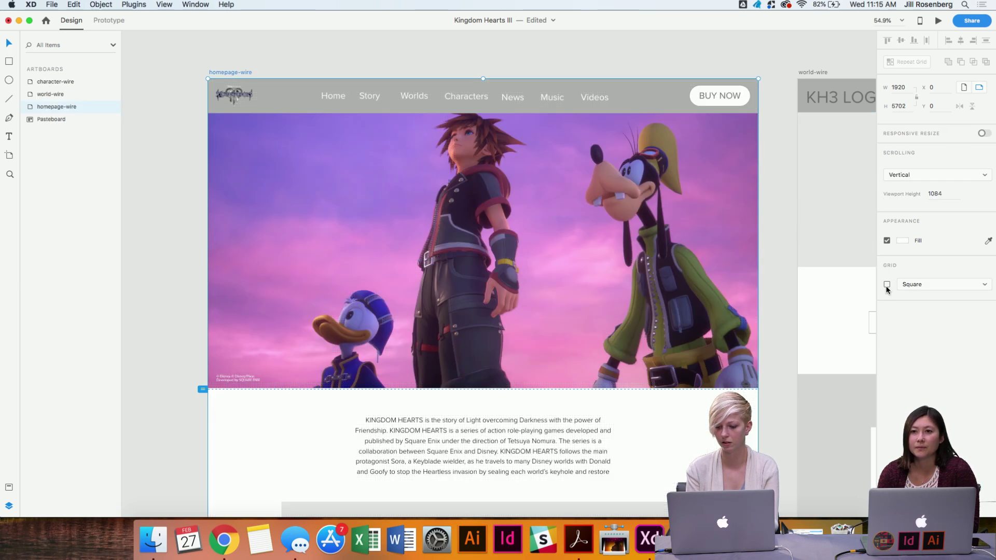
scroll(566, 186, up, 3)
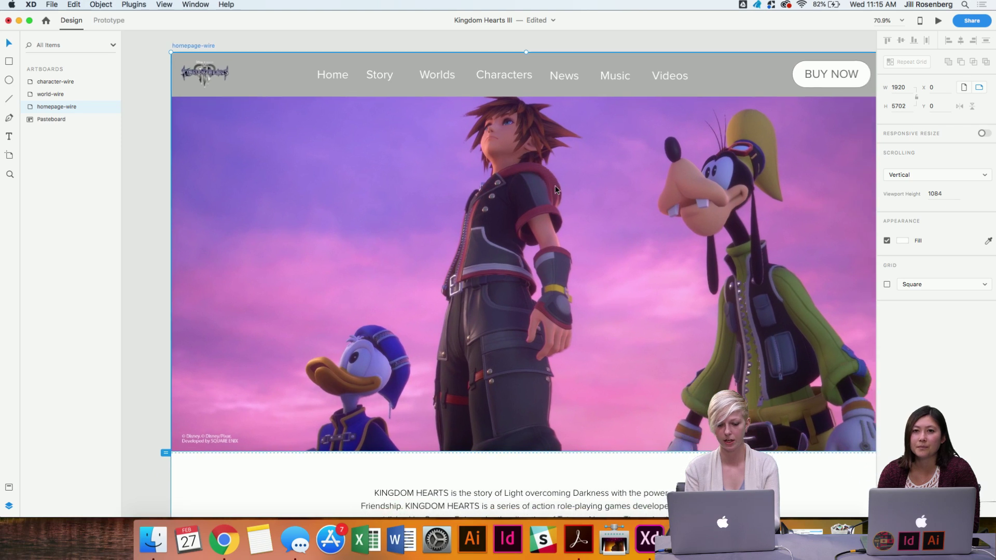
click(140, 306)
Examine the title screen and key art reference images above the homepage-wire artboard, focusing on the key art.
scroll(140, 310, up, 1)
scroll(140, 309, down, 2)
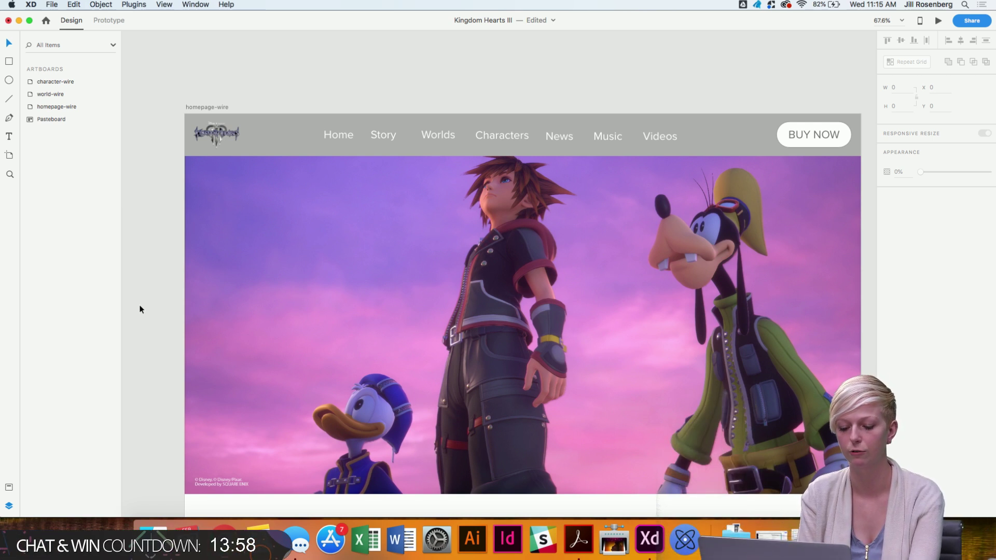
scroll(140, 309, down, 3)
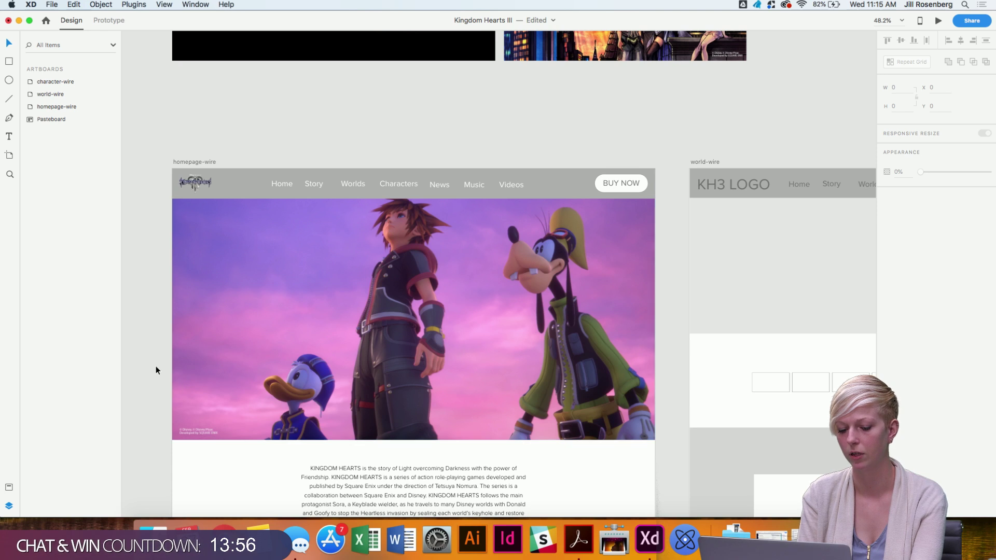
scroll(156, 370, up, 5)
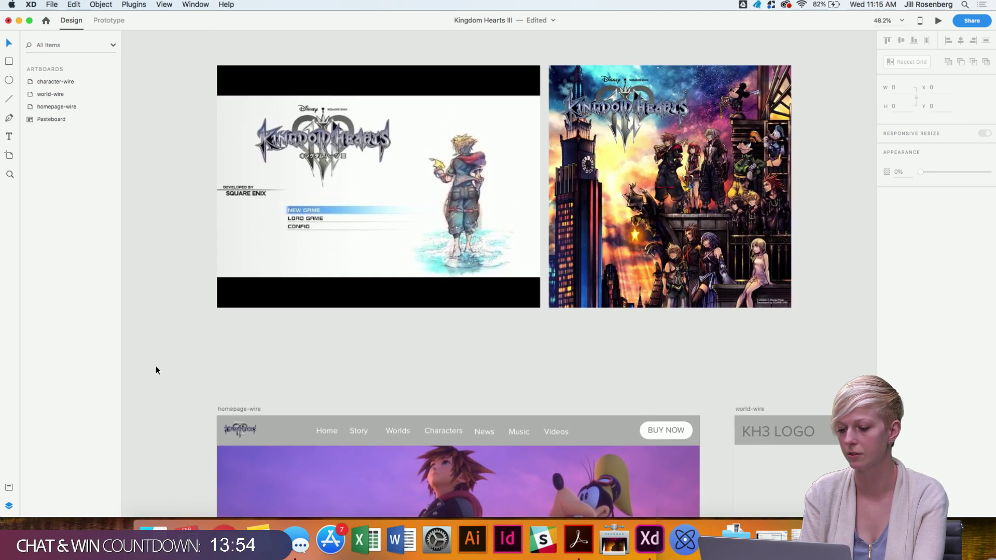
scroll(509, 384, up, 4)
scroll(509, 388, up, 4)
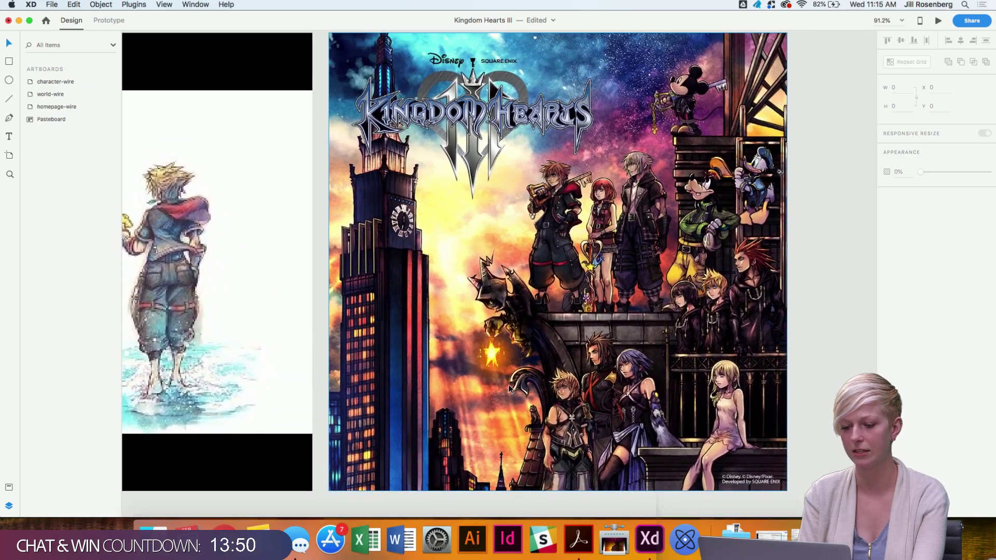
scroll(509, 384, up, 2)
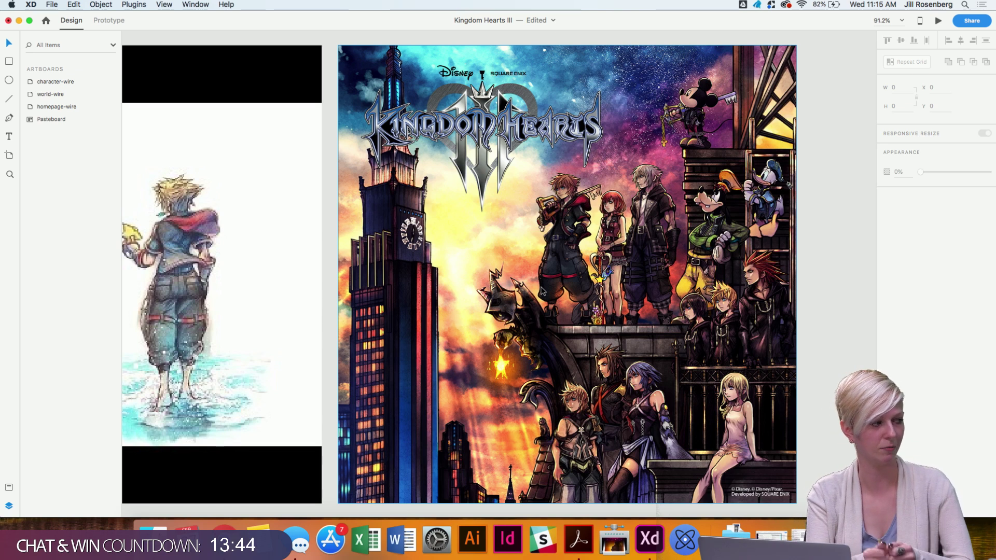
Examine the title screen reference's logo, menu and character artwork, and compare it with the adjacent key art.
scroll(541, 289, left, 5)
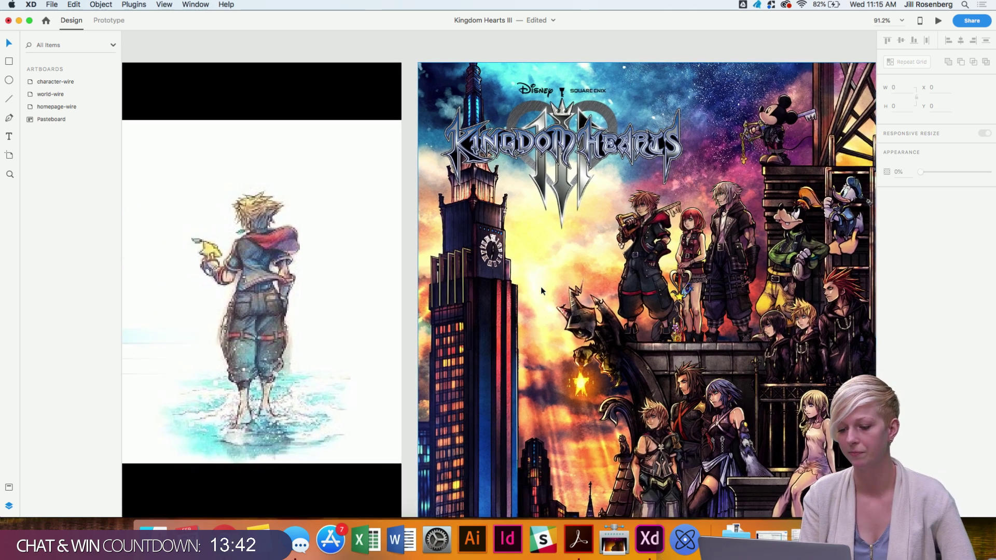
scroll(541, 289, down, 3)
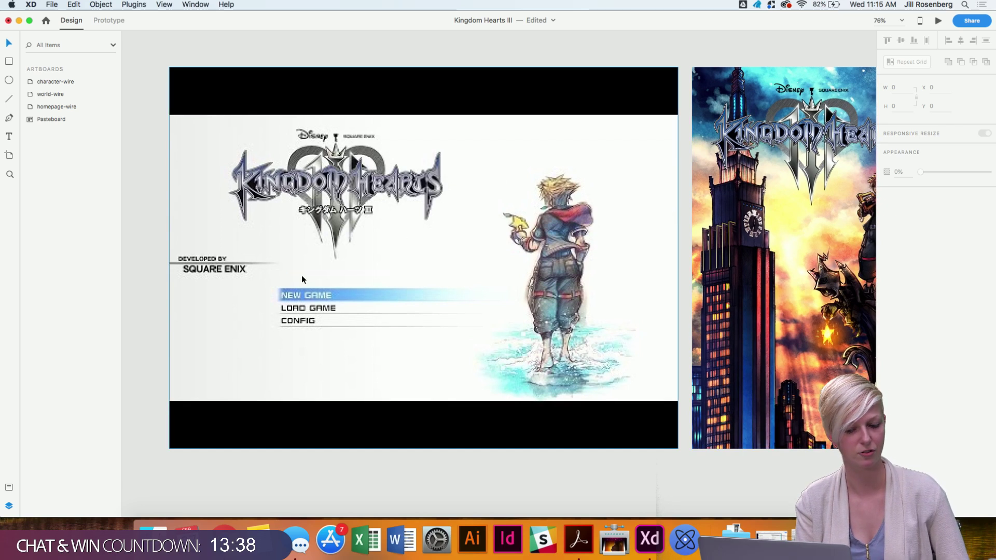
scroll(266, 424, down, 6)
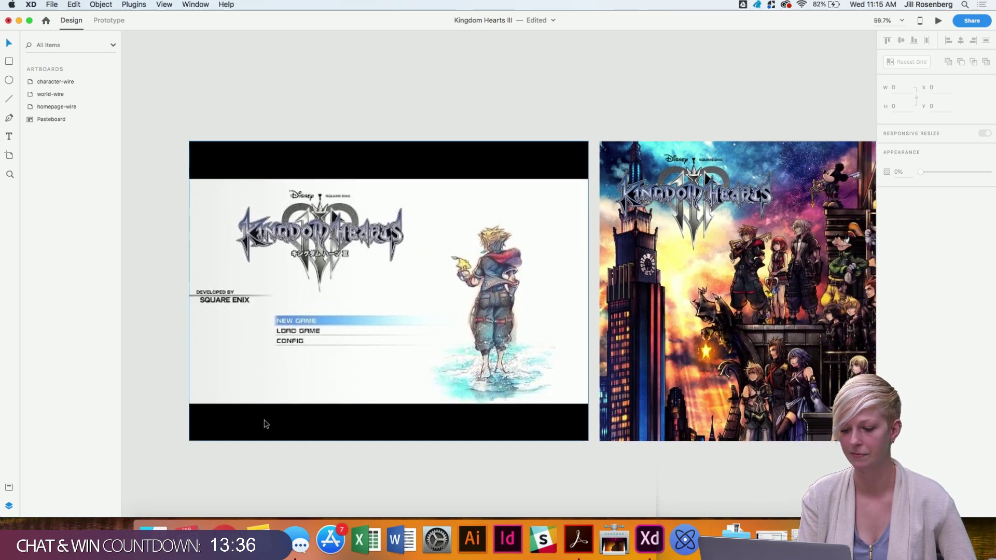
scroll(264, 424, up, 2)
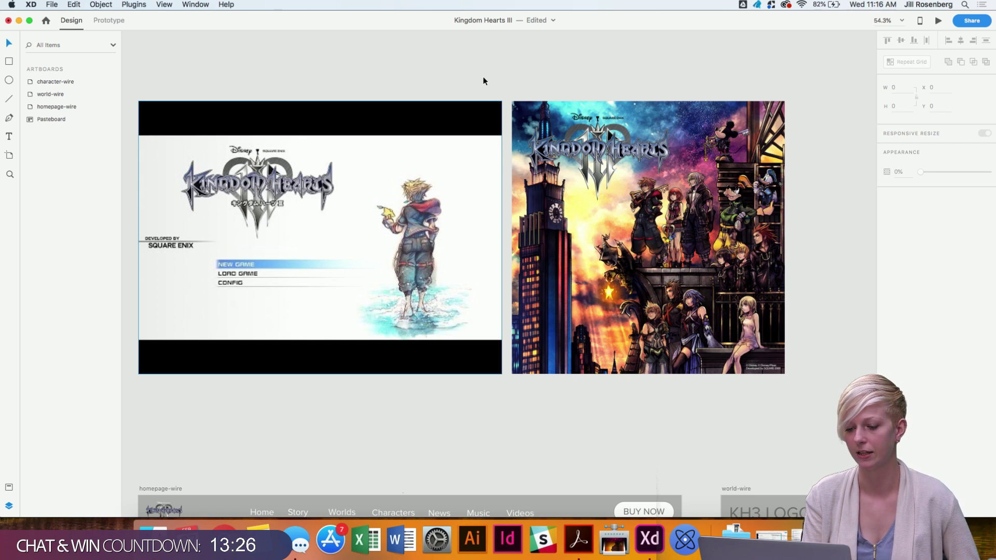
scroll(508, 55, down, 1)
scroll(508, 57, down, 1)
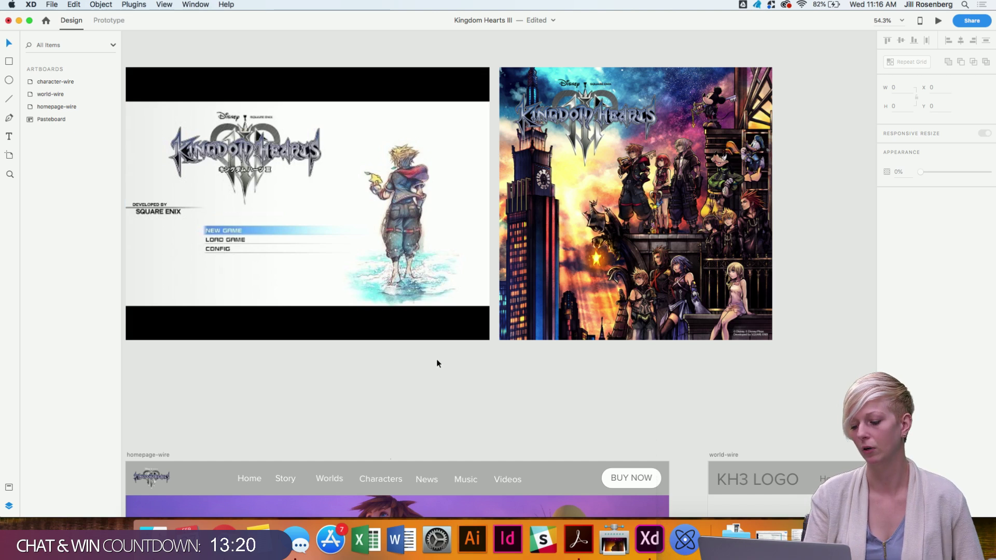
scroll(437, 363, down, 1)
scroll(437, 363, up, 1)
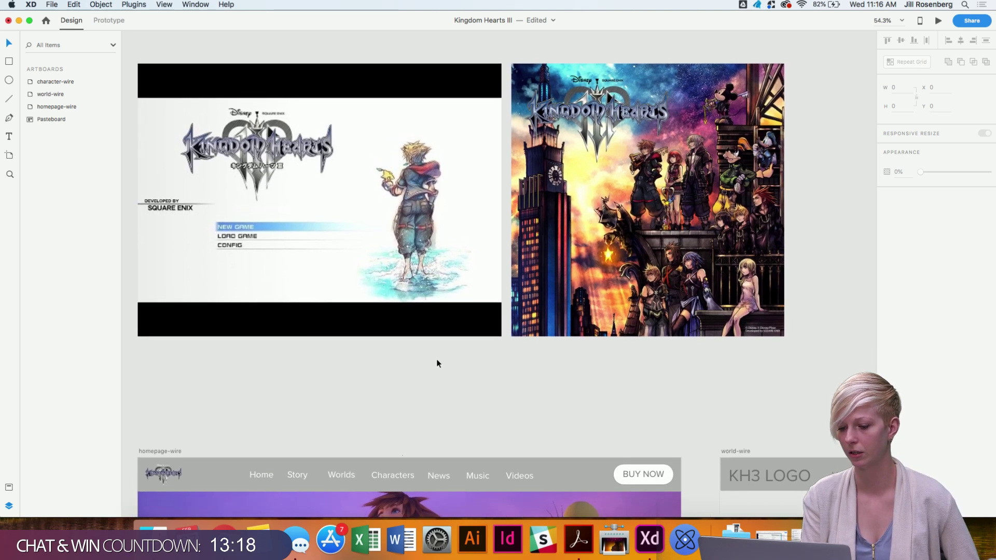
Duplicate the navigation bar's Kingdom Hearts III logo and place the copy over the upper-left area of the homepage-wire hero image.
scroll(437, 361, down, 3)
scroll(437, 361, down, 4)
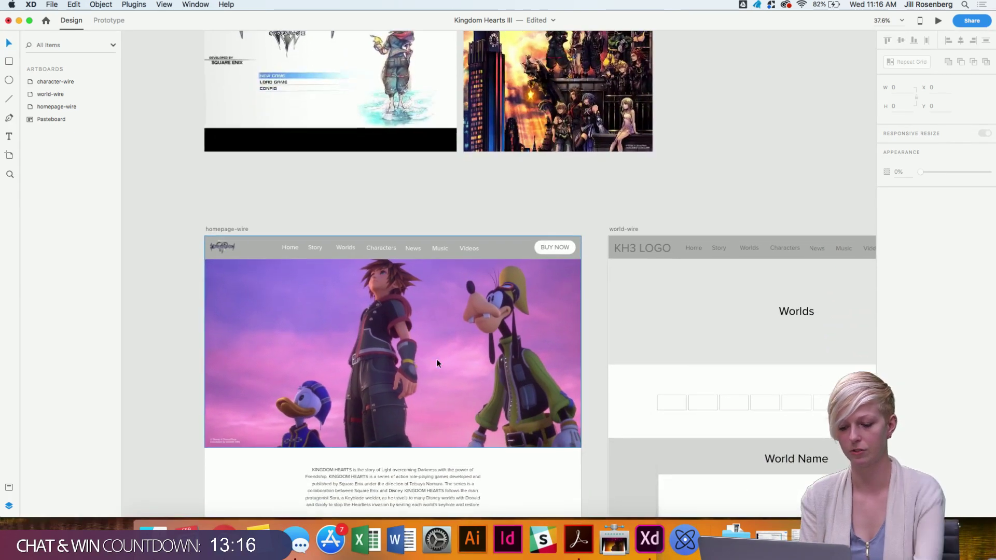
scroll(437, 360, up, 4)
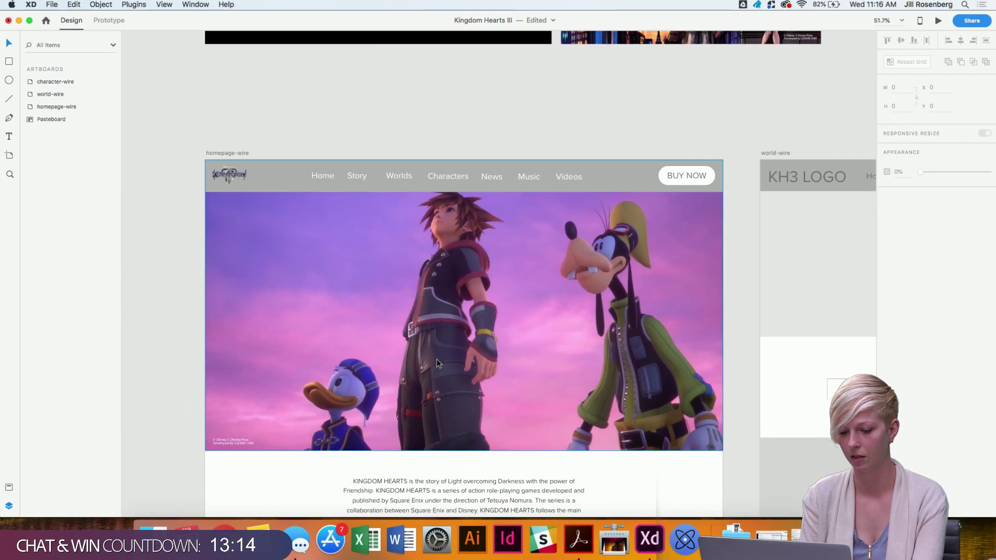
scroll(379, 294, right, 2)
scroll(379, 293, down, 1)
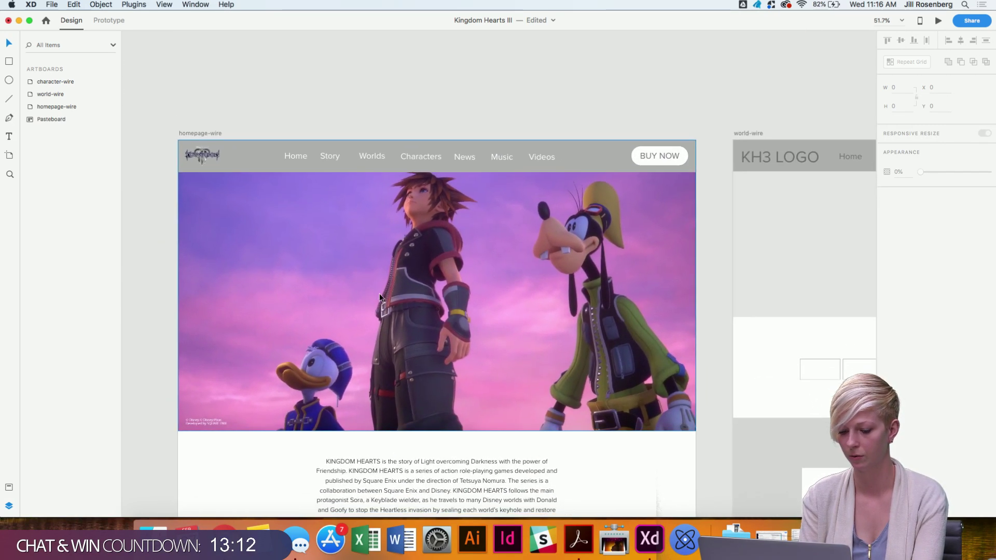
scroll(398, 325, up, 3)
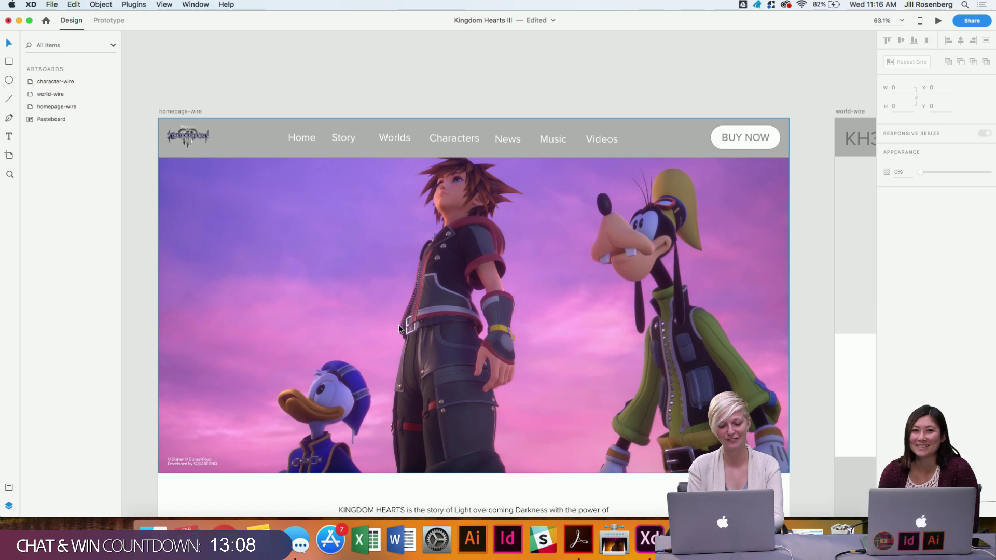
click(169, 127)
key(super+c)
key(super+v)
drag(169, 127, 210, 183)
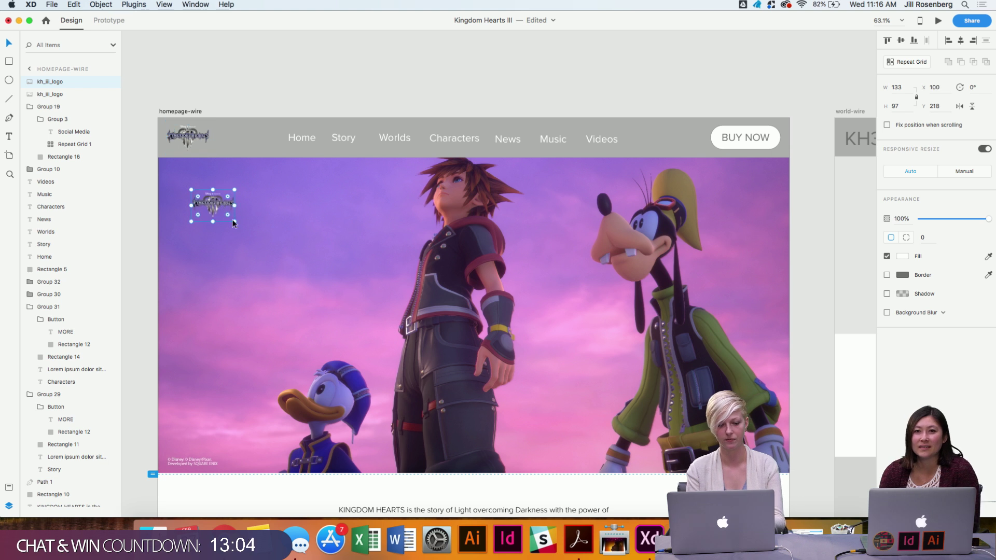
Enlarge the duplicated logo to about 608 × 444 and position it beside the characters in the hero's upper-left area.
drag(235, 222, 373, 323)
drag(312, 262, 301, 246)
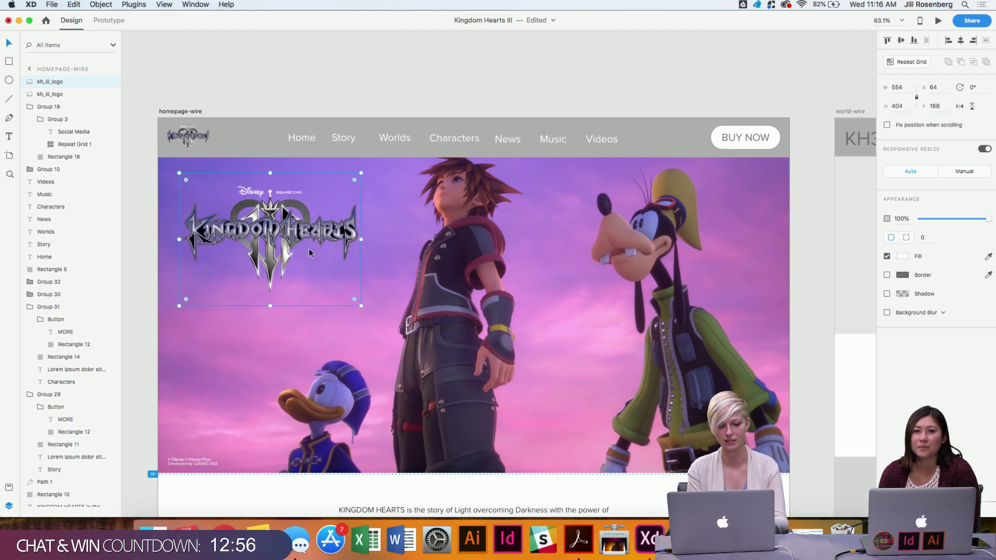
drag(361, 306, 379, 318)
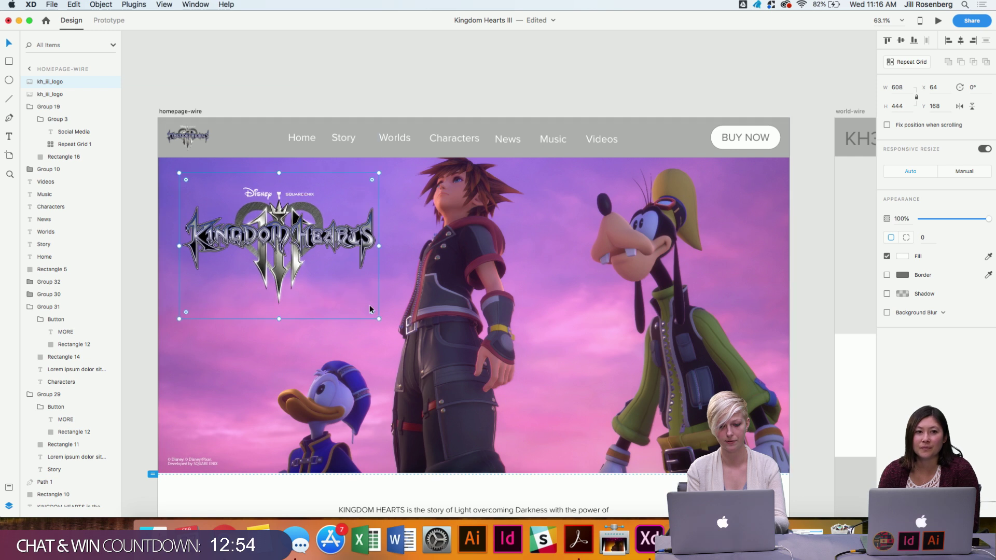
drag(335, 270, 334, 264)
click(316, 73)
Review the homepage hero with its large logo, and the intro paragraph and video placeholder below it.
scroll(315, 73, down, 5)
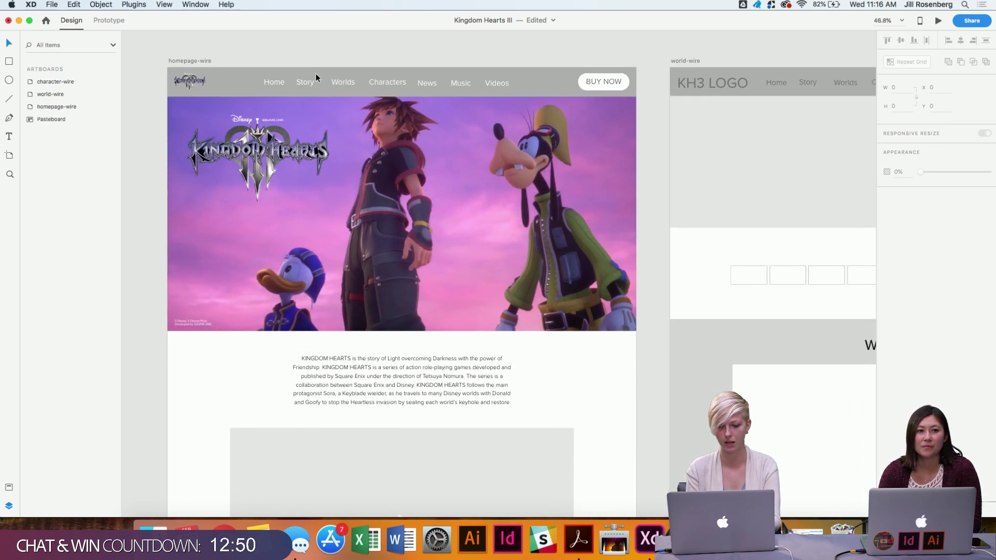
scroll(392, 212, up, 5)
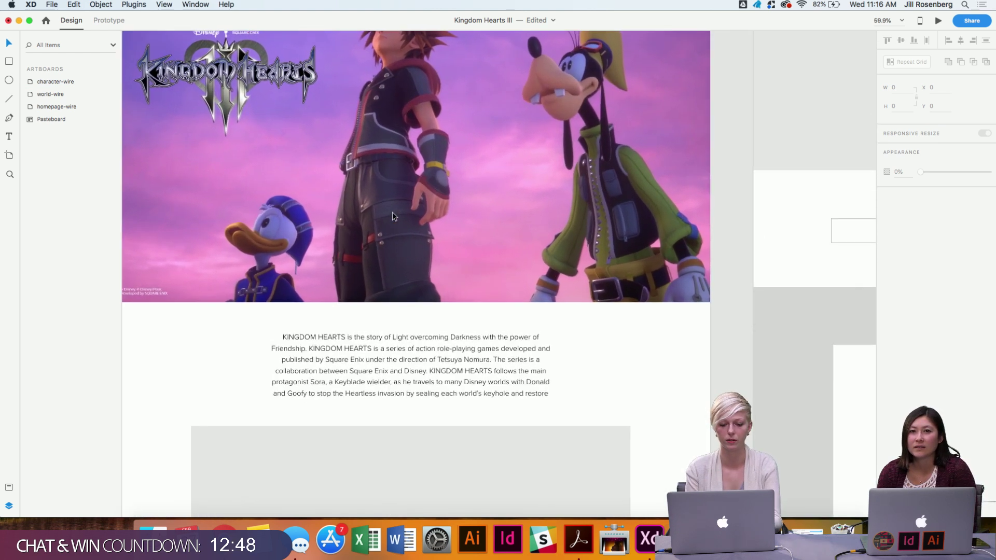
scroll(430, 254, down, 1)
scroll(437, 274, up, 3)
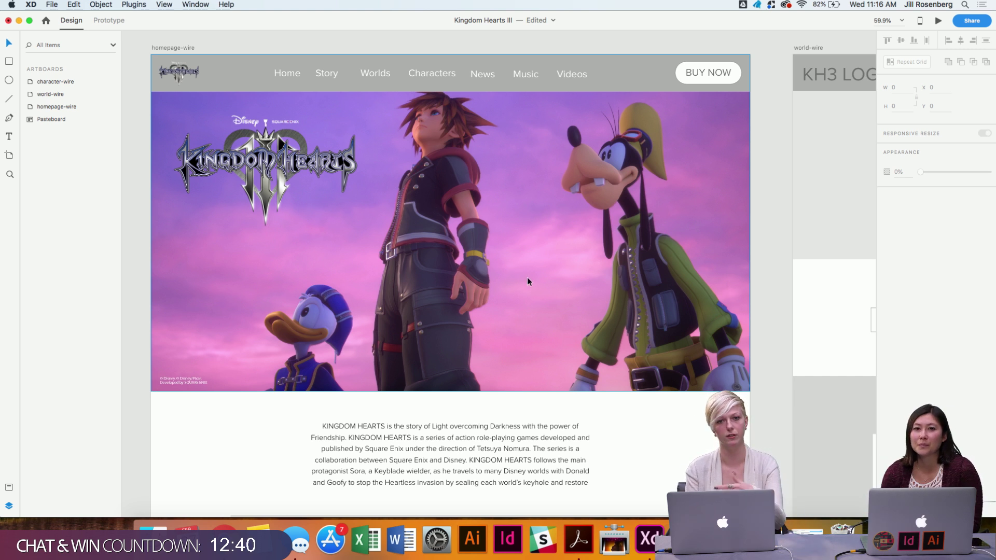
scroll(528, 282, down, 3)
scroll(528, 282, up, 2)
scroll(528, 282, left, 1)
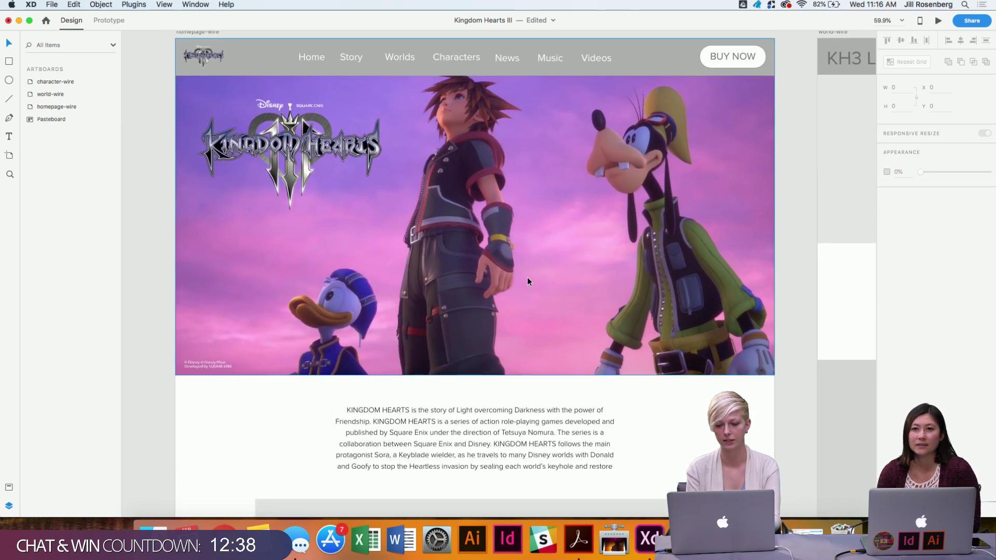
scroll(528, 278, down, 5)
scroll(528, 278, right, 1)
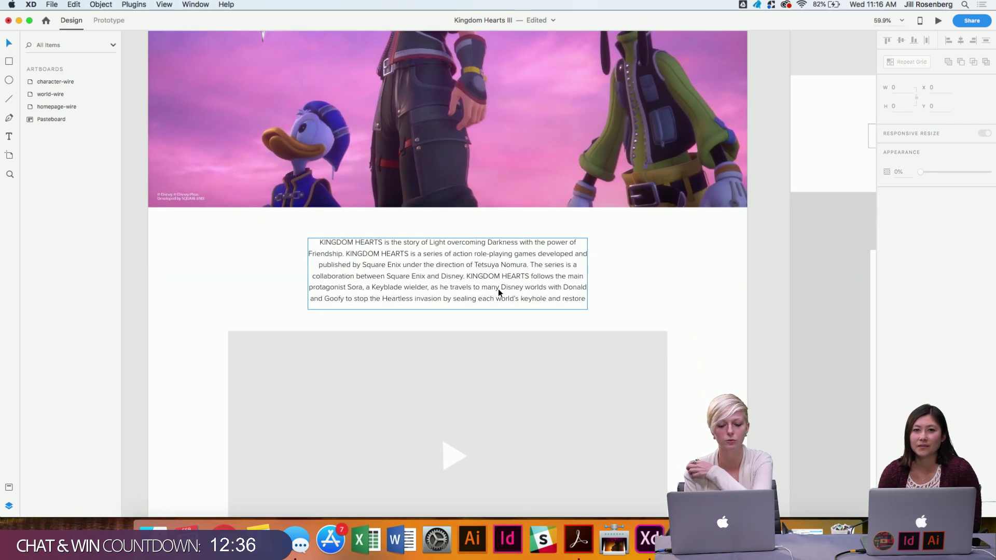
scroll(499, 289, up, 2)
scroll(499, 289, left, 1)
Select the intro paragraph, consult the official Kingdom Hearts III site's story section and header in Chrome, and return to Adobe XD.
click(498, 290)
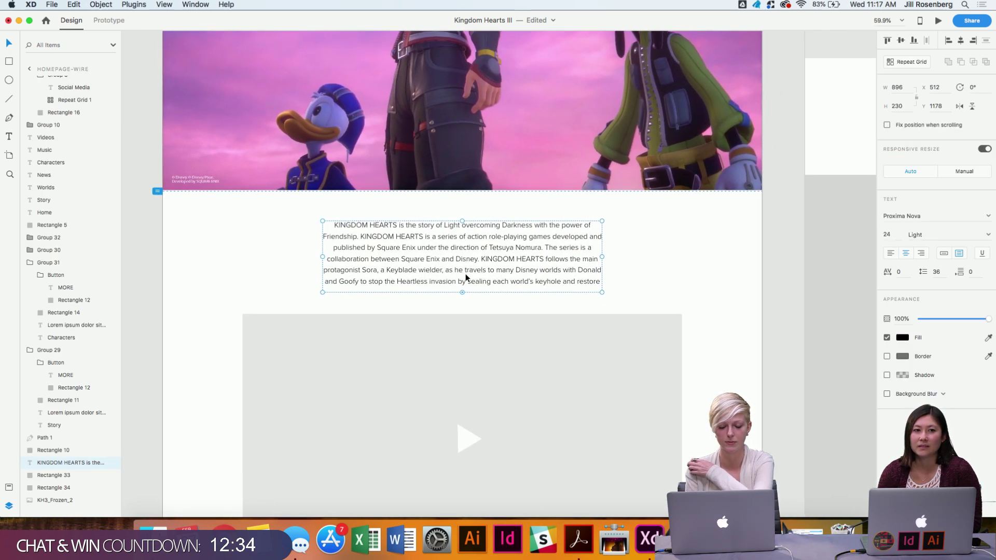
scroll(466, 276, up, 5)
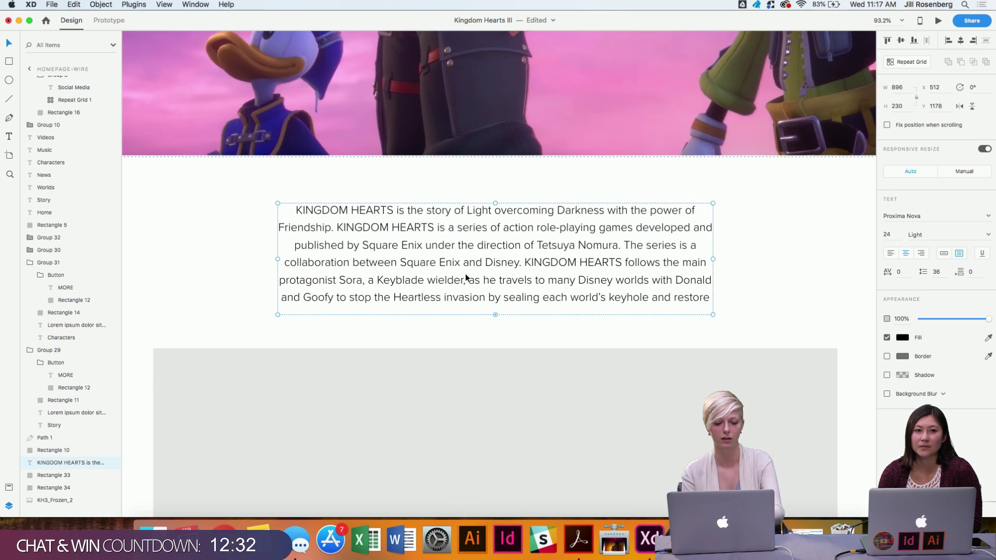
click(223, 534)
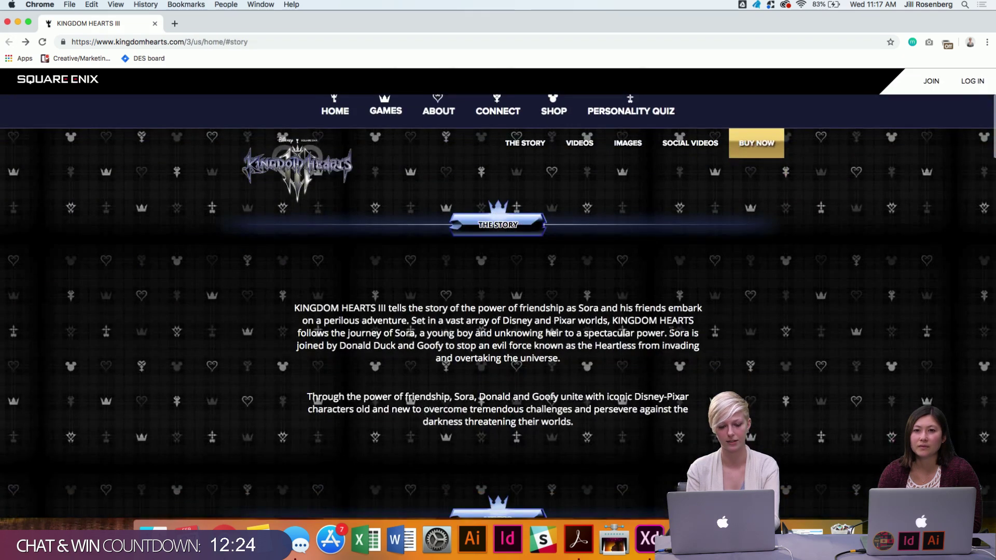
scroll(507, 379, down, 2)
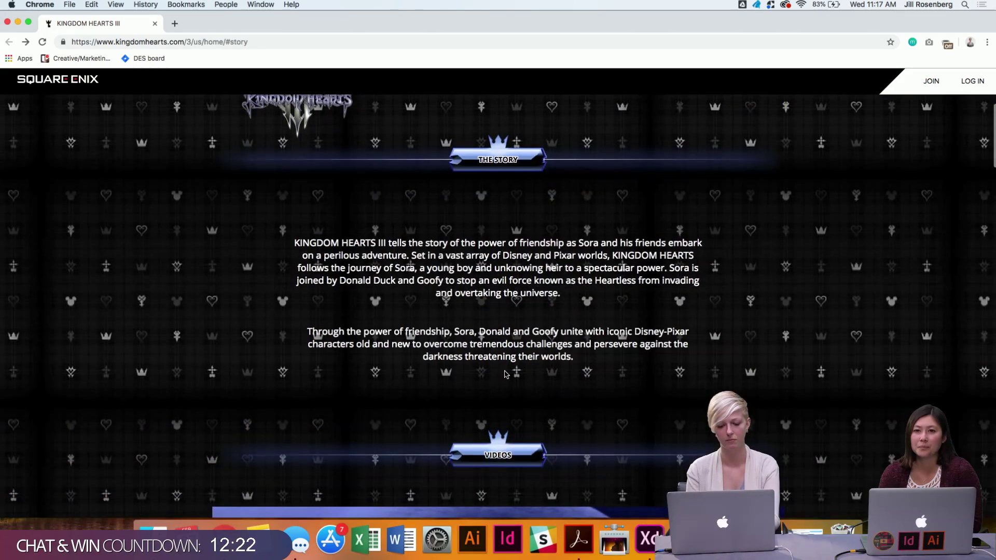
scroll(519, 394, up, 5)
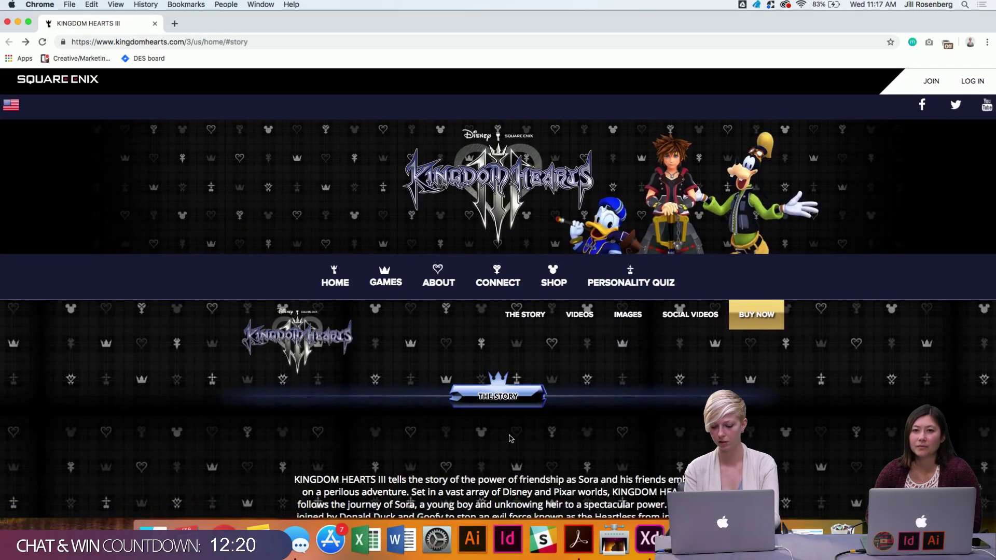
click(650, 542)
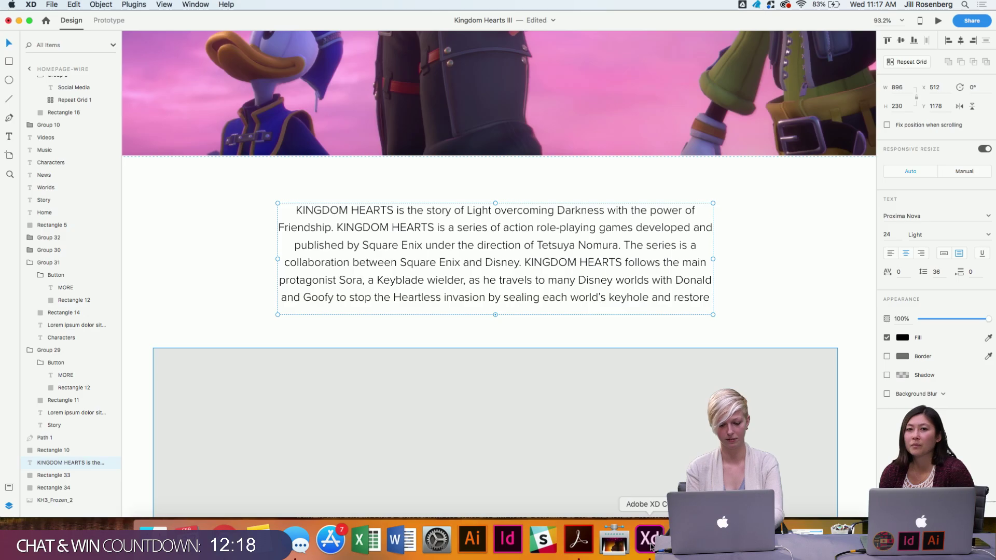
Set the intro paragraph's text fill to the dark blue #28263C.
scroll(638, 375, down, 4)
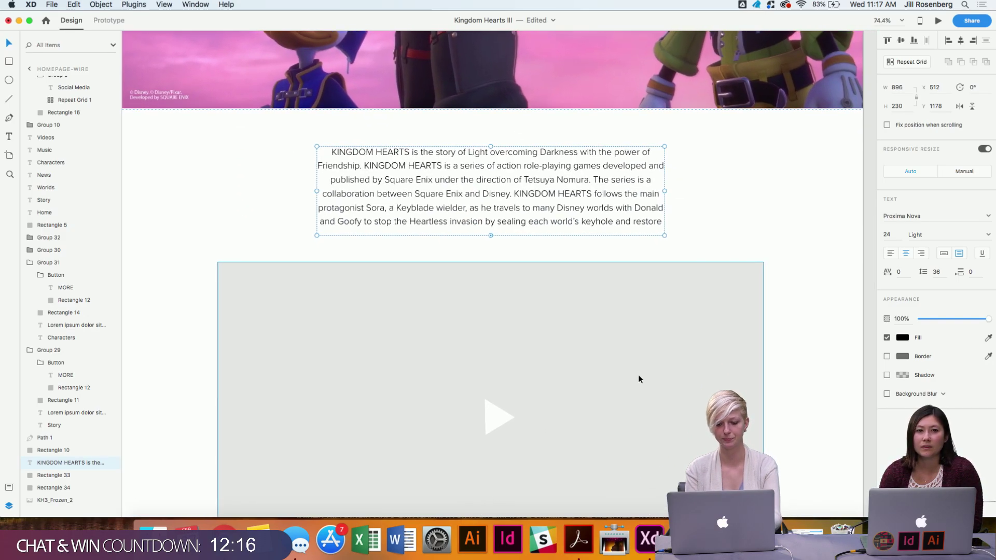
scroll(639, 377, down, 4)
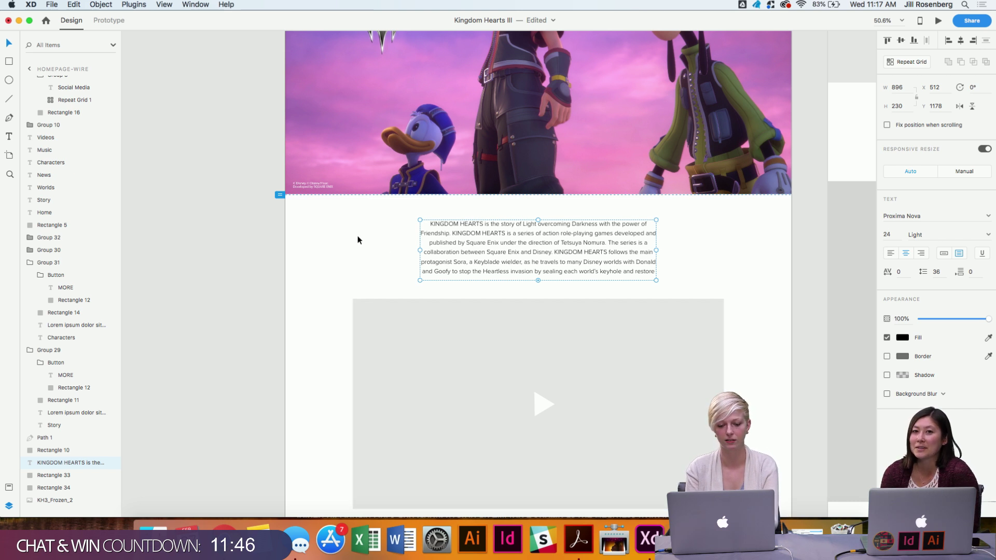
scroll(357, 236, right, 5)
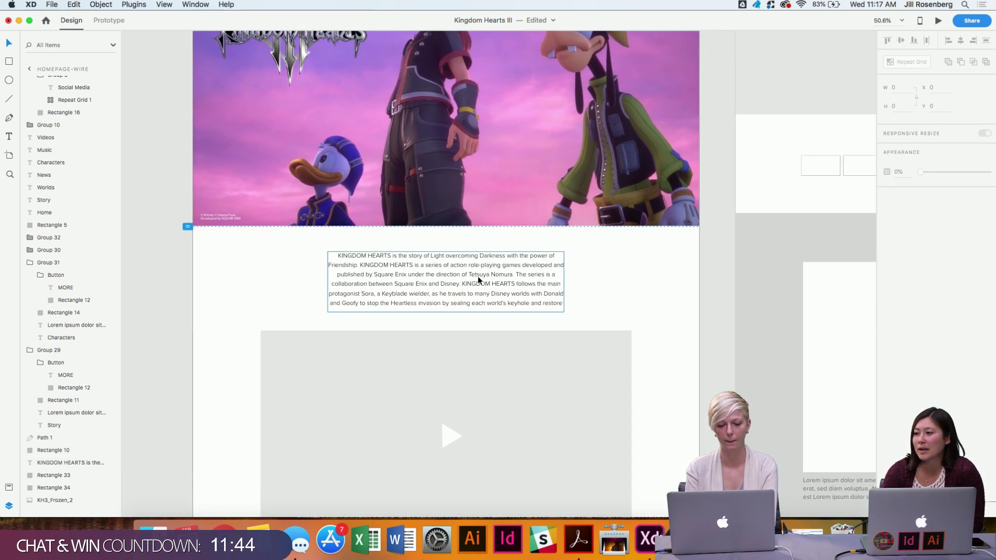
click(903, 338)
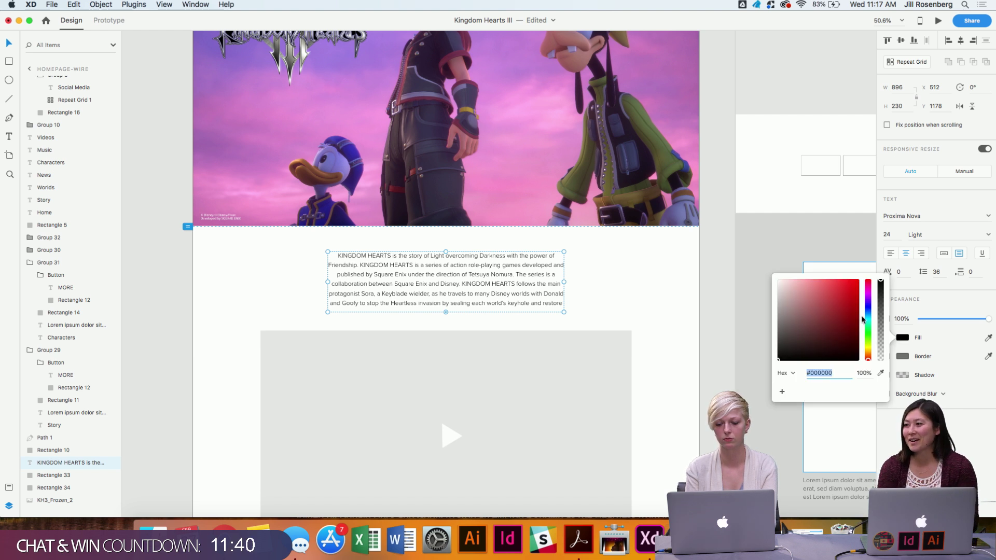
drag(867, 317, 869, 304)
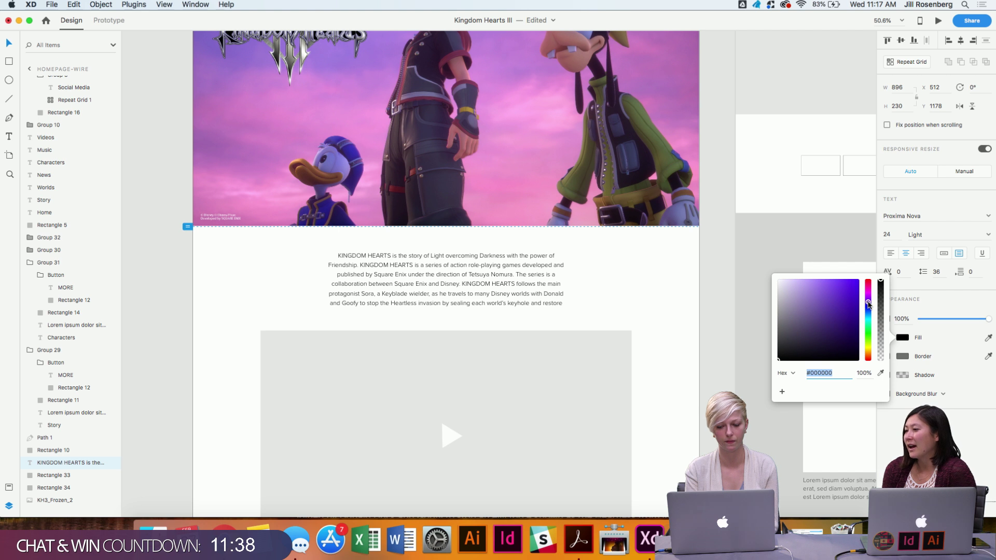
drag(800, 309, 808, 342)
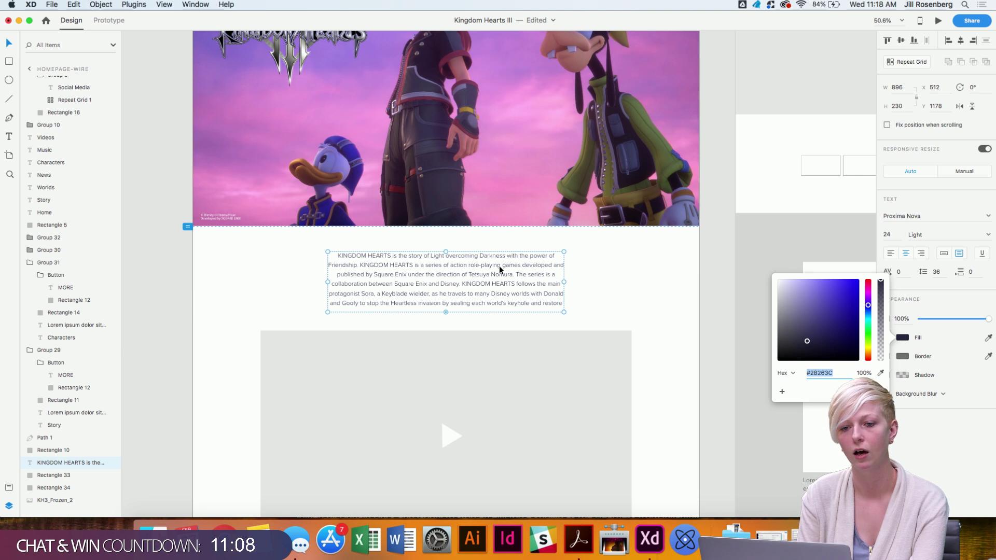
click(285, 275)
scroll(284, 275, up, 5)
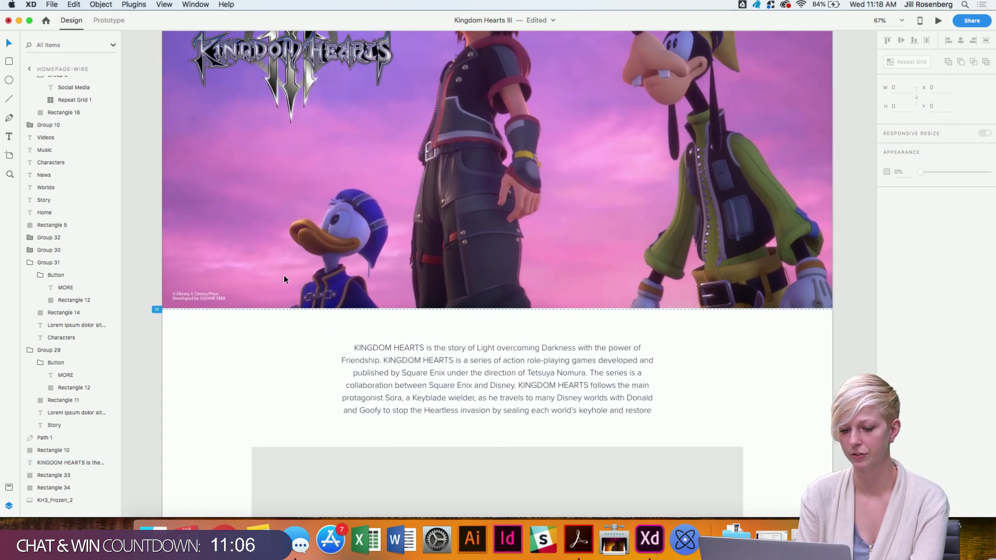
scroll(284, 277, up, 2)
right_click(284, 277)
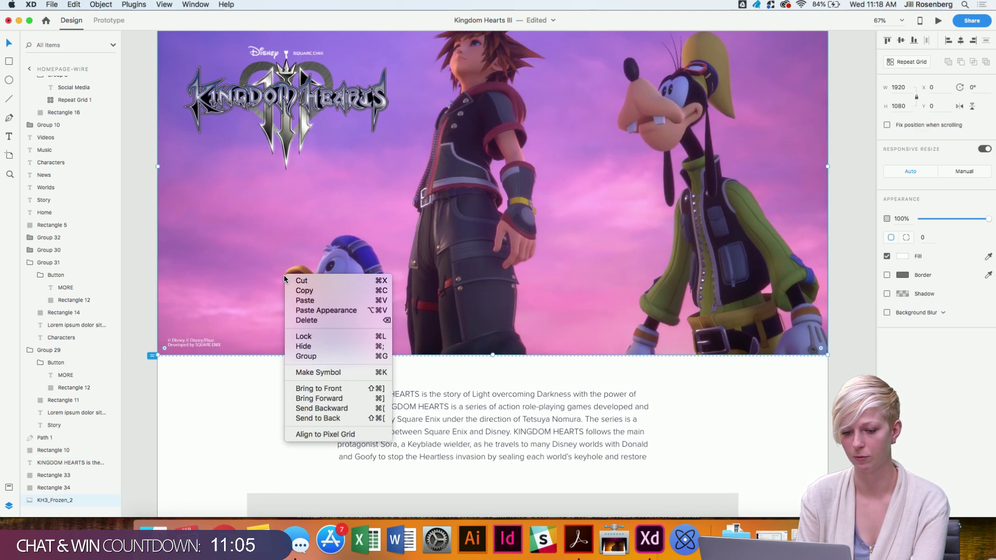
click(230, 402)
Move the intro paragraph up to Y 1160, checking its spacing from the hero image and the video placeholder.
scroll(229, 406, up, 2)
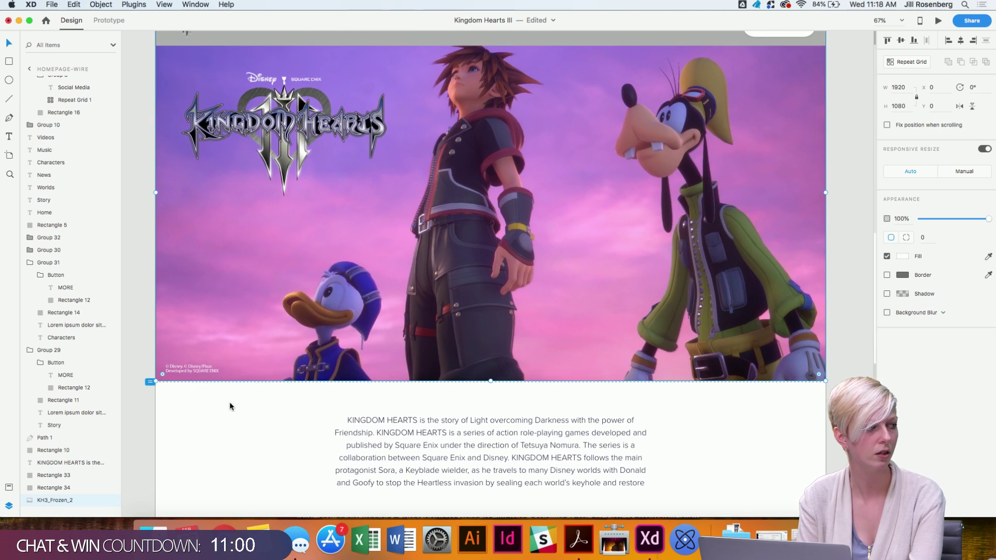
scroll(229, 401, up, 2)
scroll(230, 402, down, 10)
scroll(229, 403, down, 2)
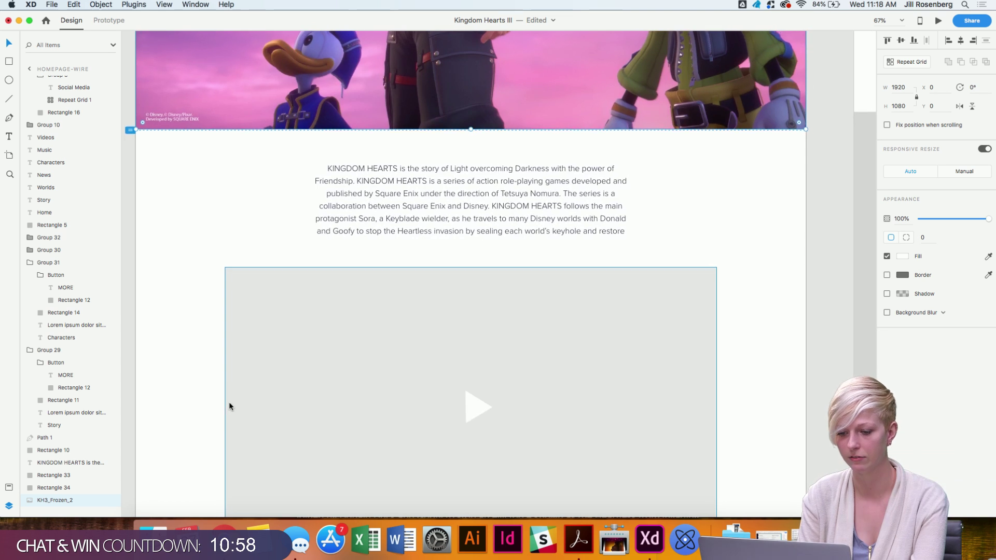
click(455, 212)
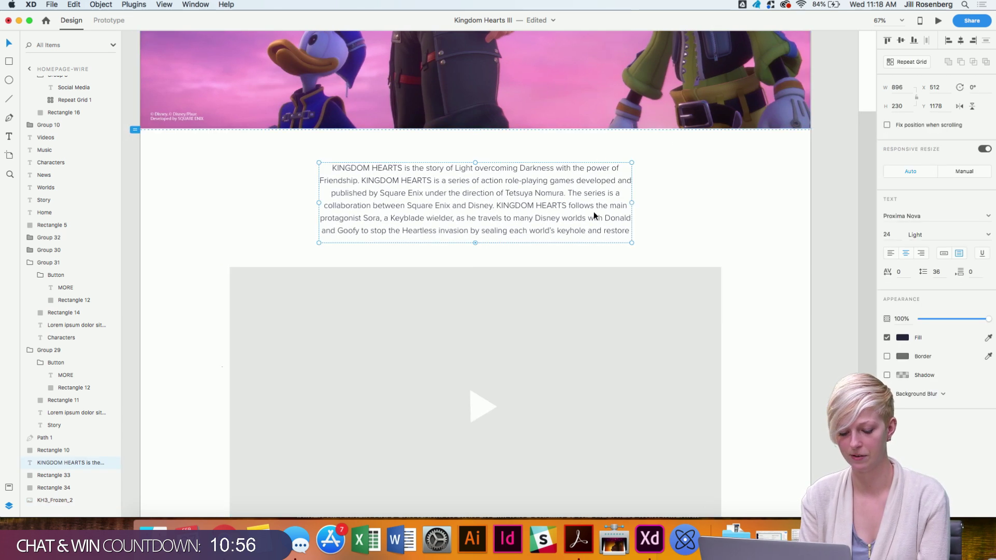
key(alt)
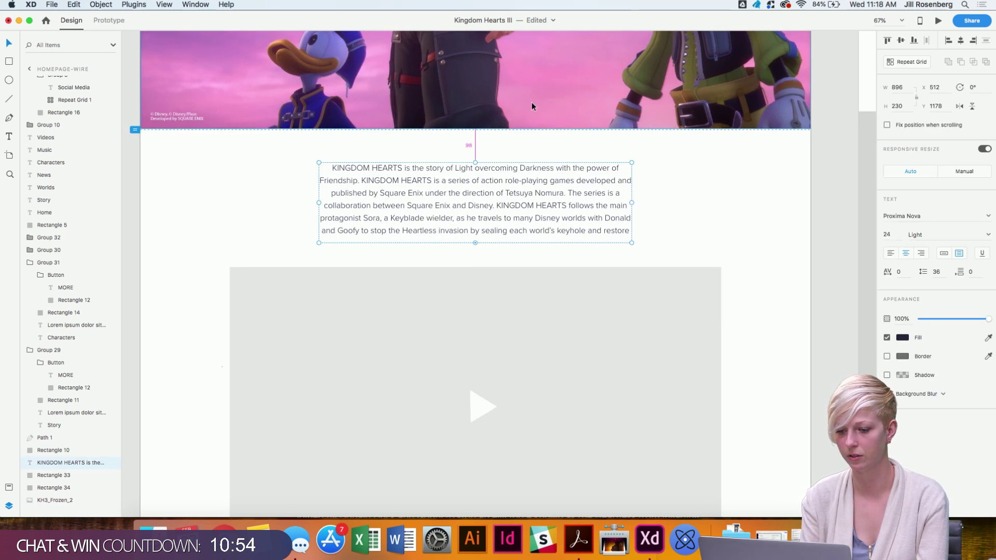
key(shift+Up)
key(shift+Up)
key(Down)
key(Down)
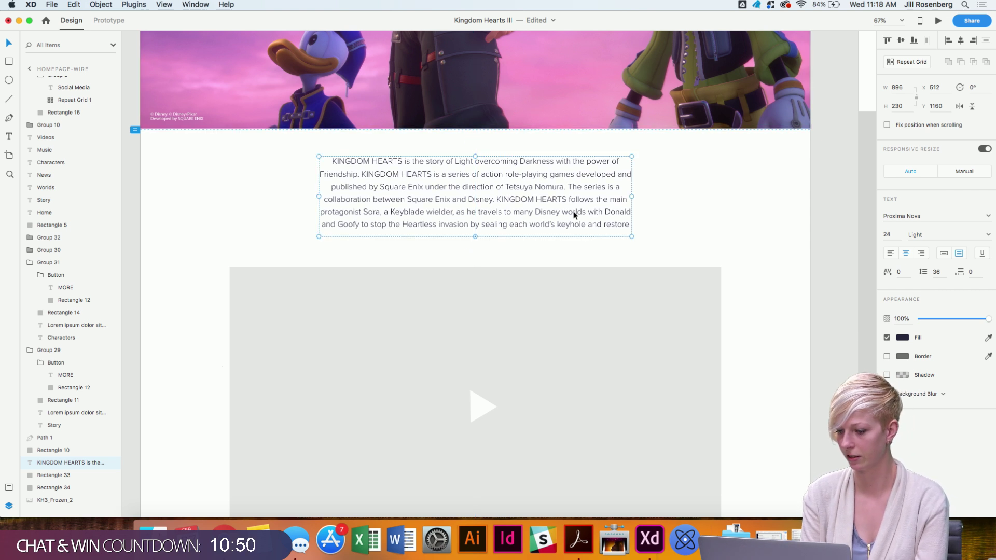
key(alt)
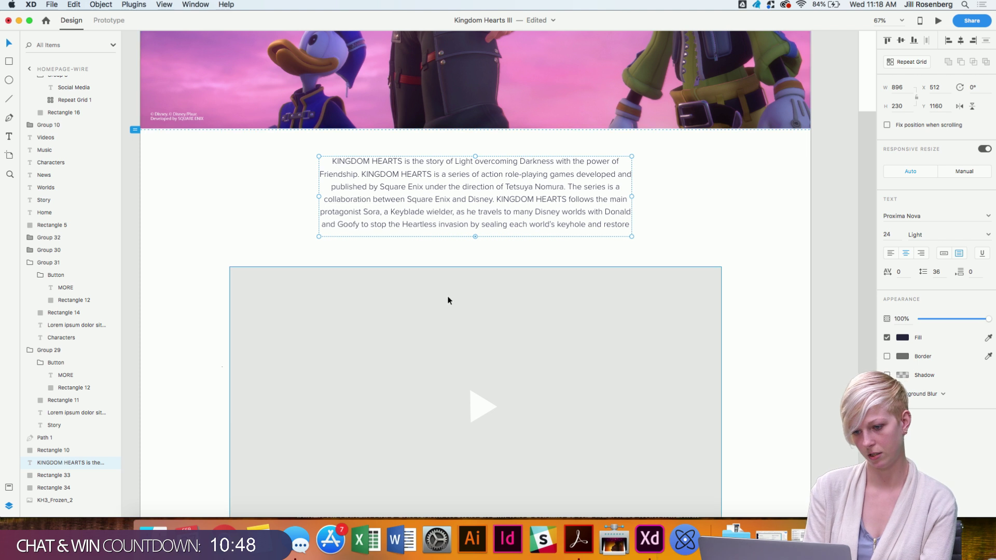
Extend the intro paragraph's text box downward to fit its last line, "peace to the realms.".
scroll(447, 296, down, 3)
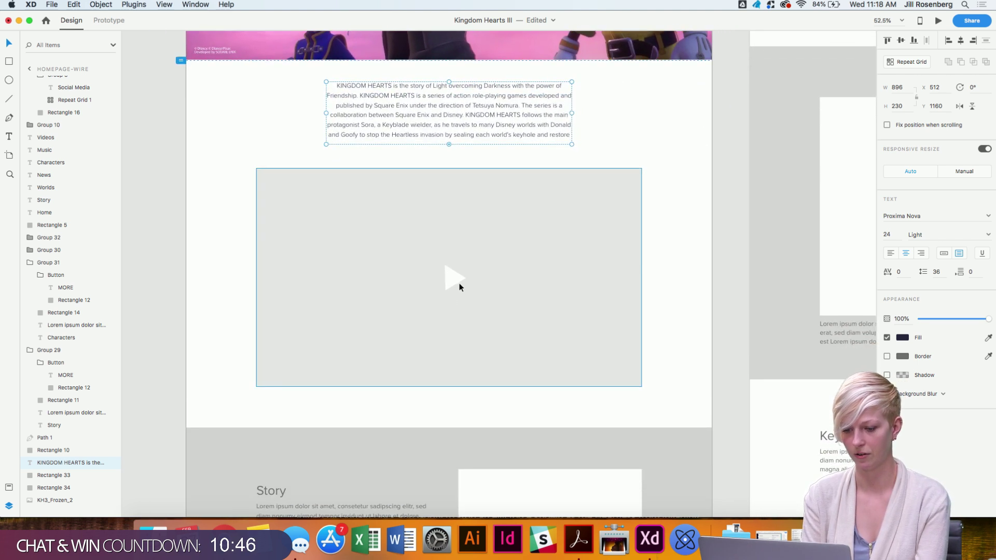
click(462, 280)
click(436, 114)
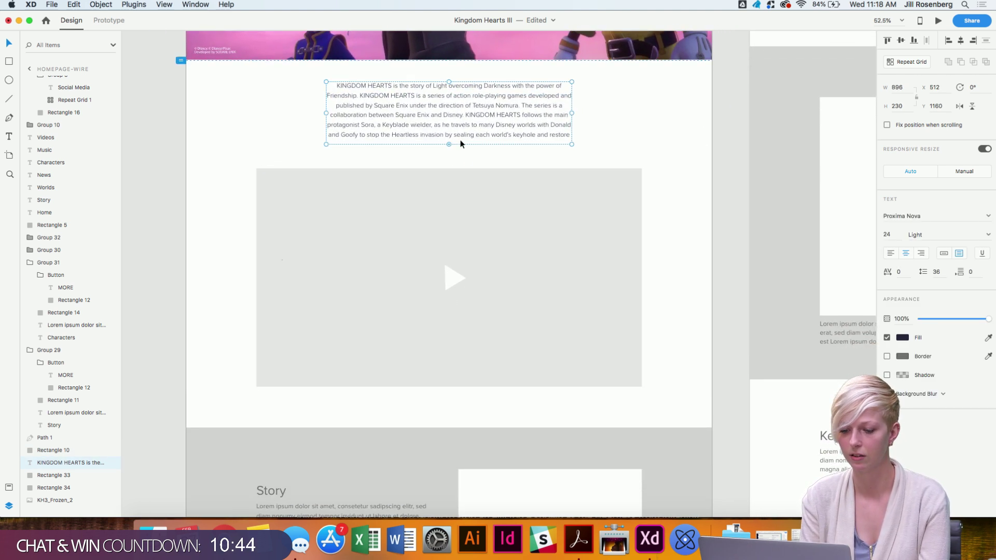
mouse_move(451, 144)
mouse_down()
mouse_move(449, 173)
mouse_move(447, 149)
mouse_up()
Move the grey video placeholder rectangle down to Y 1485 and check its spacing below the intro paragraph.
click(453, 222)
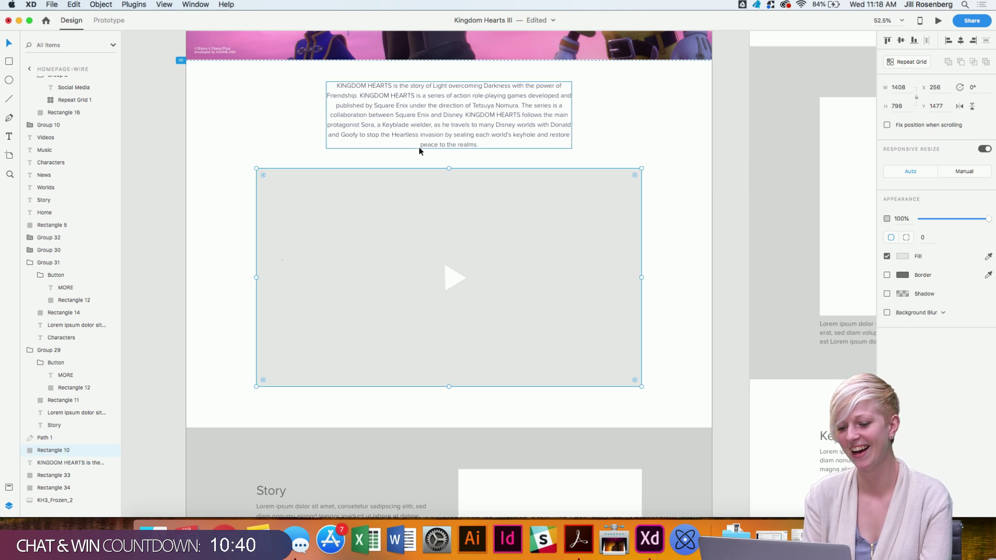
key(shift+Down)
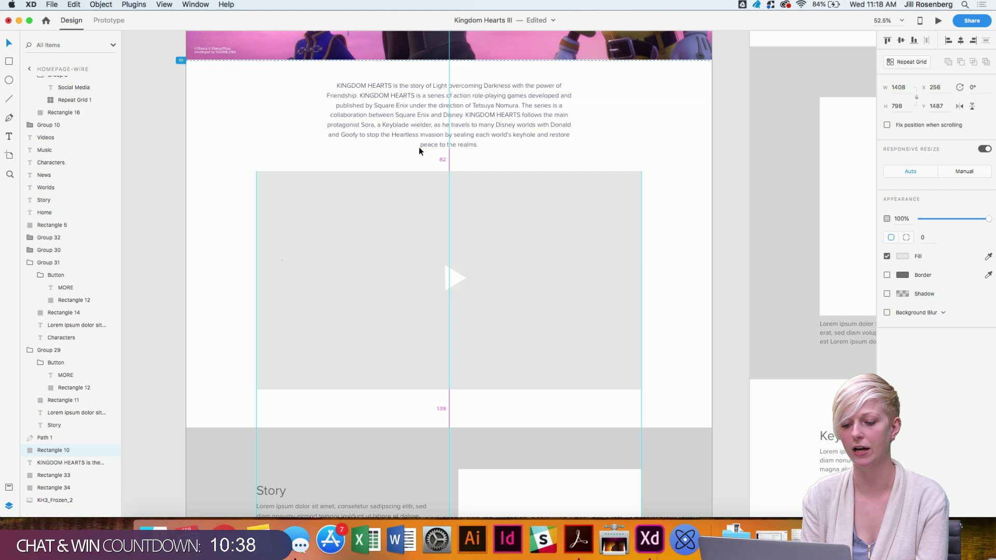
key(Up)
key(Up)
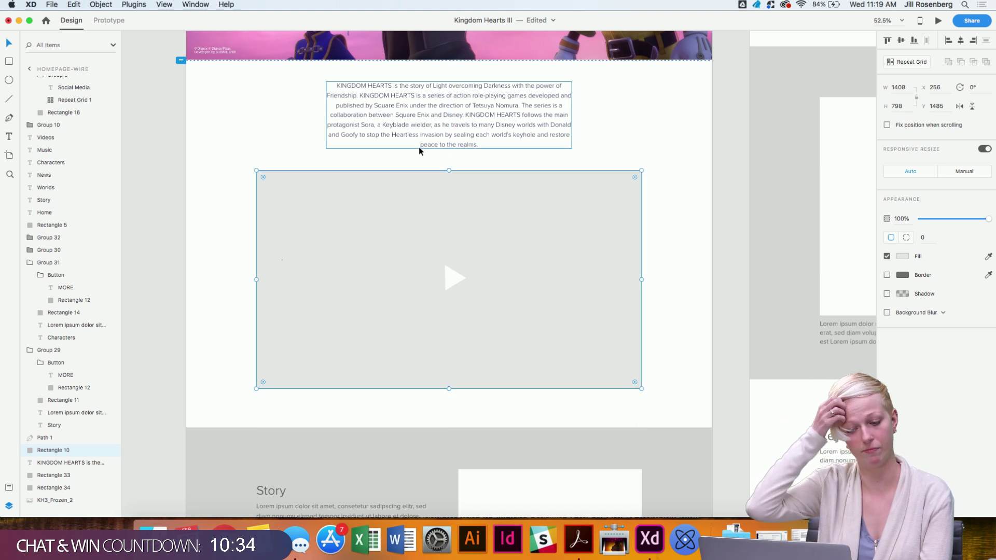
scroll(419, 148, up, 5)
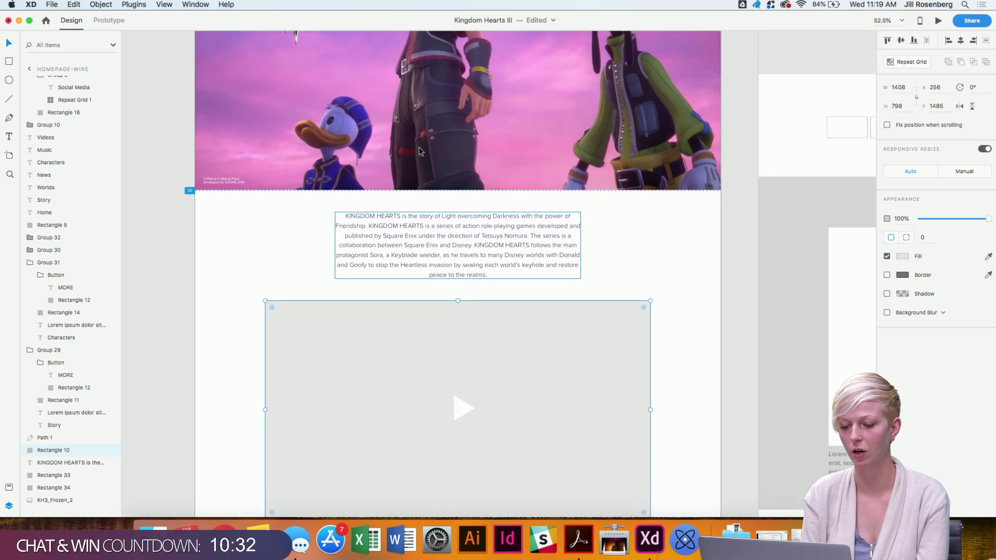
scroll(422, 395, down, 5)
key(alt)
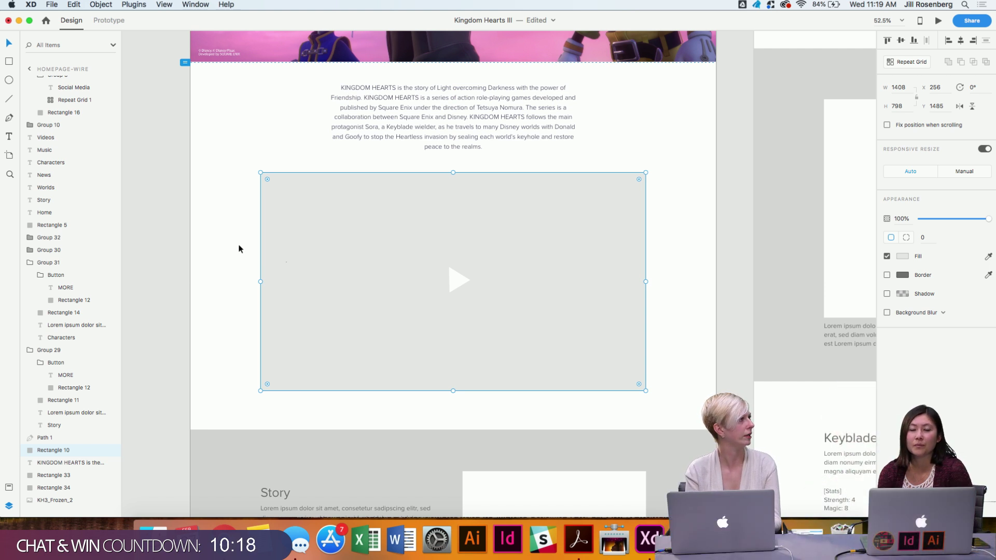
Try halving the video placeholder's width with the expression 1408/2, undo the change and deselect the rectangle.
scroll(239, 248, up, 3)
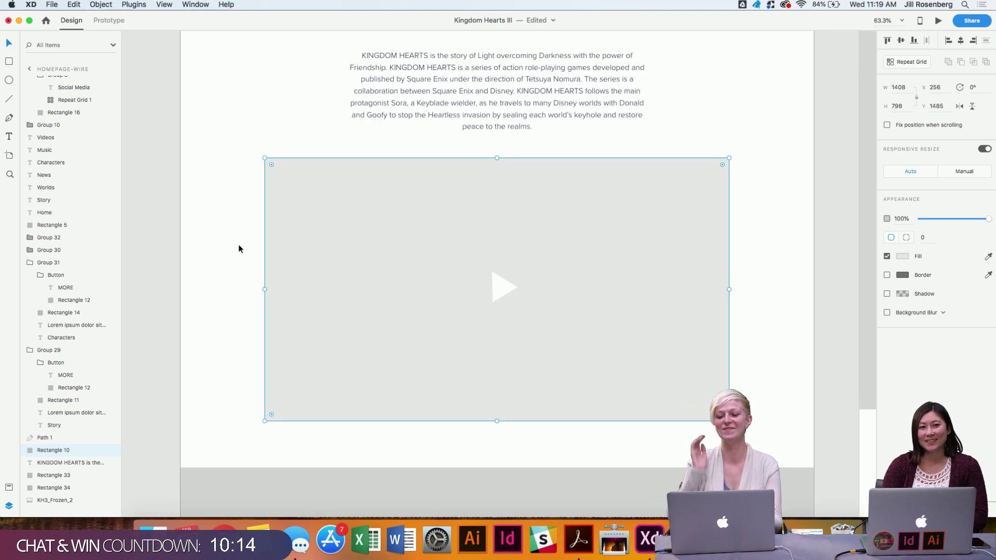
scroll(238, 249, up, 1)
scroll(239, 248, up, 1)
scroll(239, 247, down, 5)
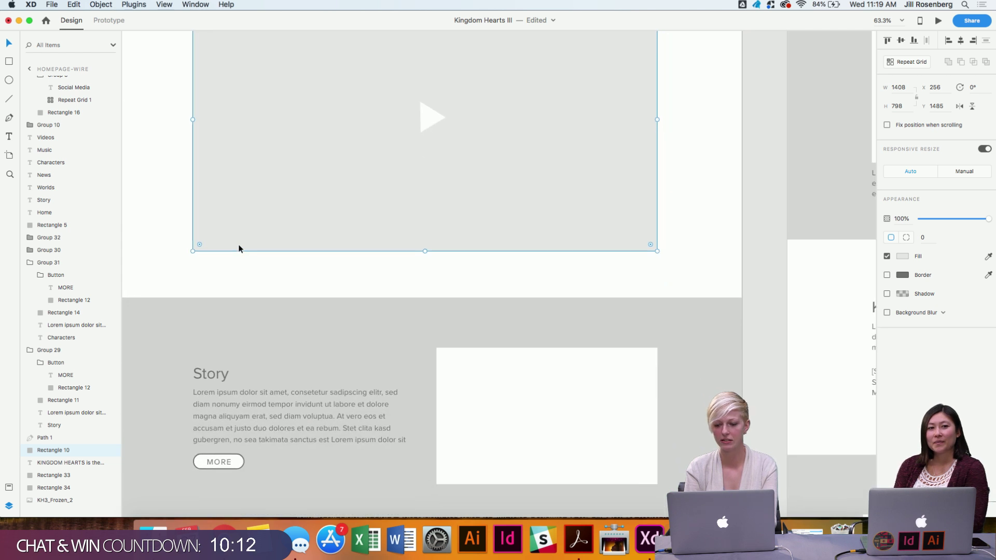
scroll(874, 150, up, 4)
scroll(874, 151, left, 2)
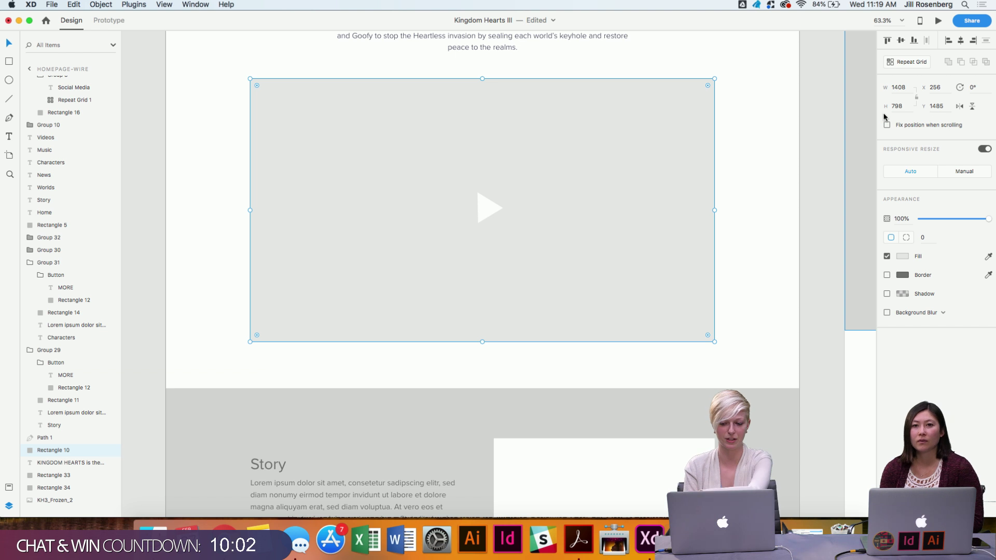
click(908, 87)
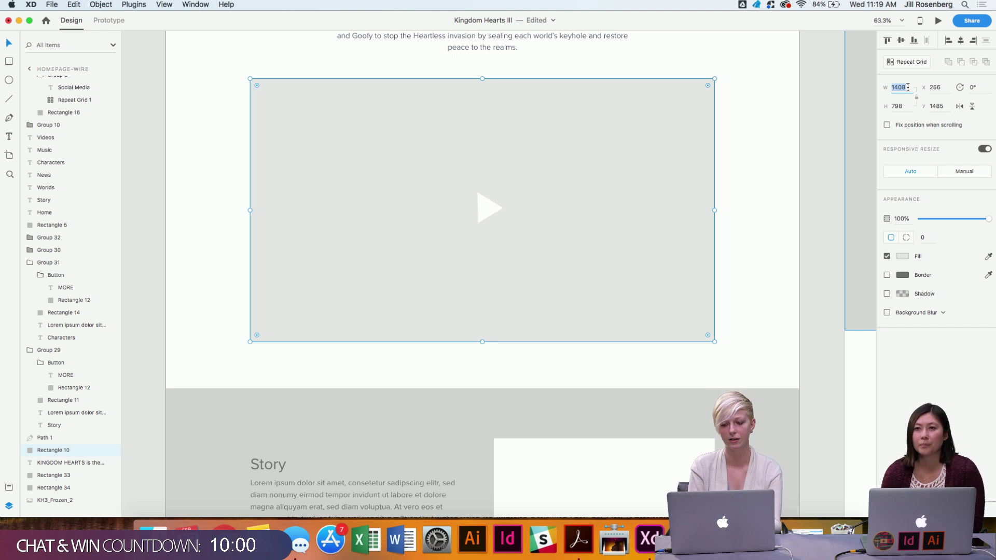
scroll(677, 126, down, 3)
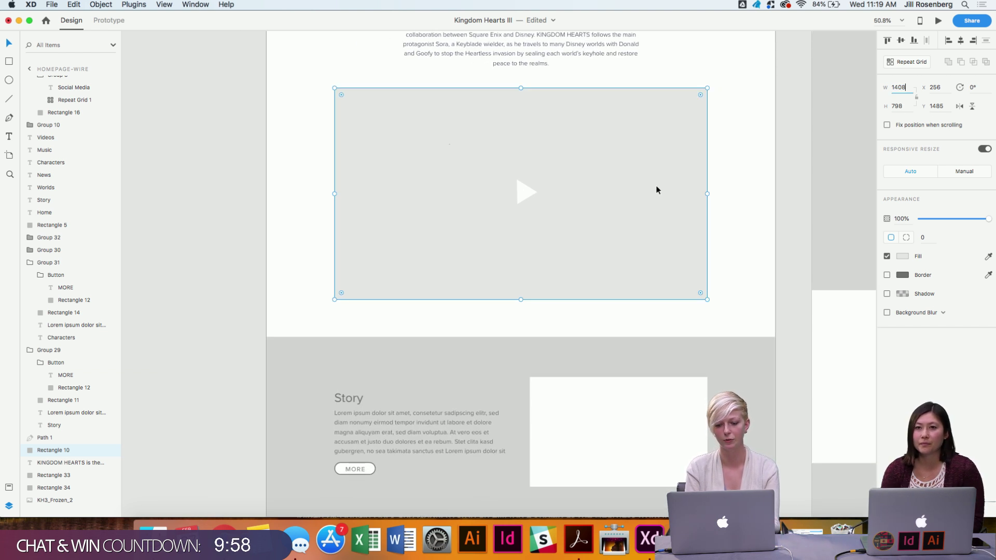
click(908, 86)
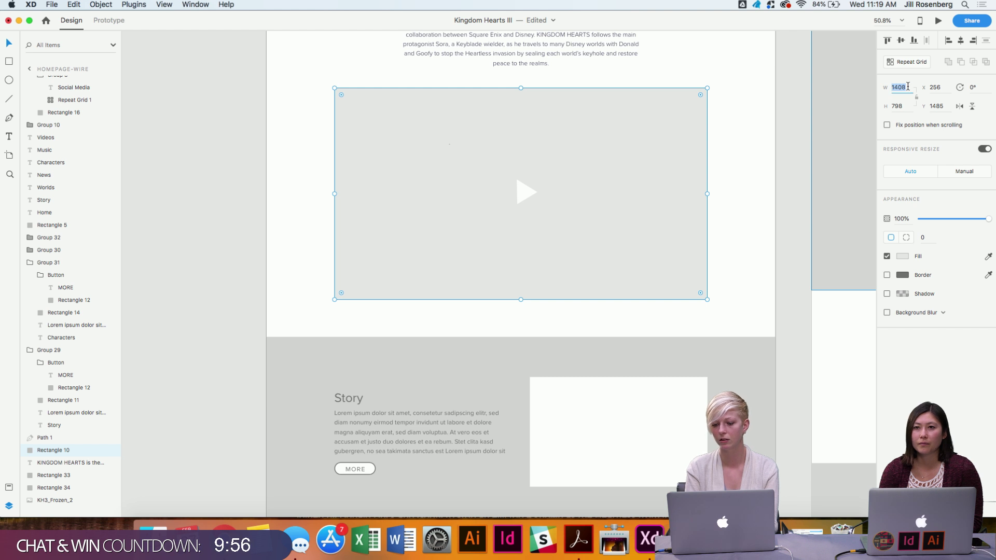
click(910, 89)
text(/2)
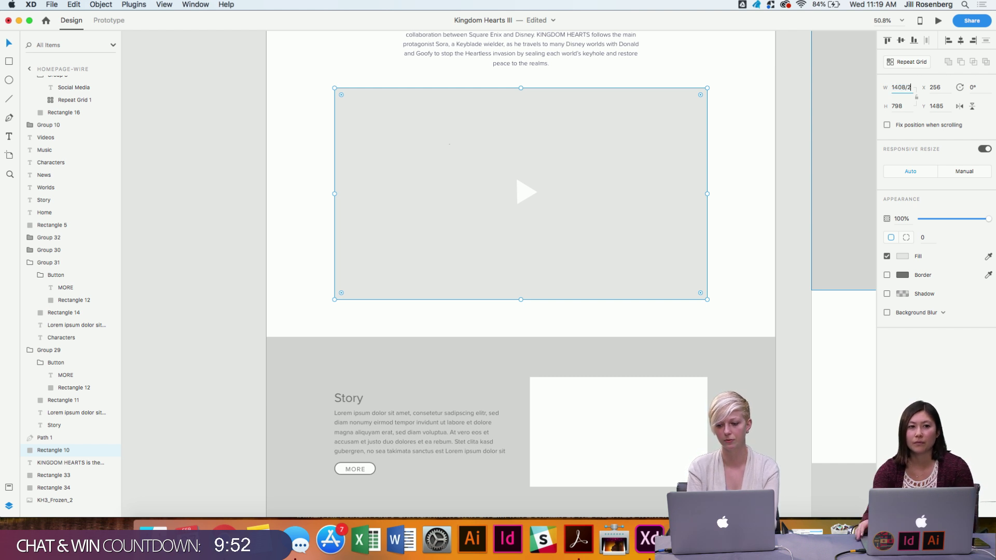
key(Return)
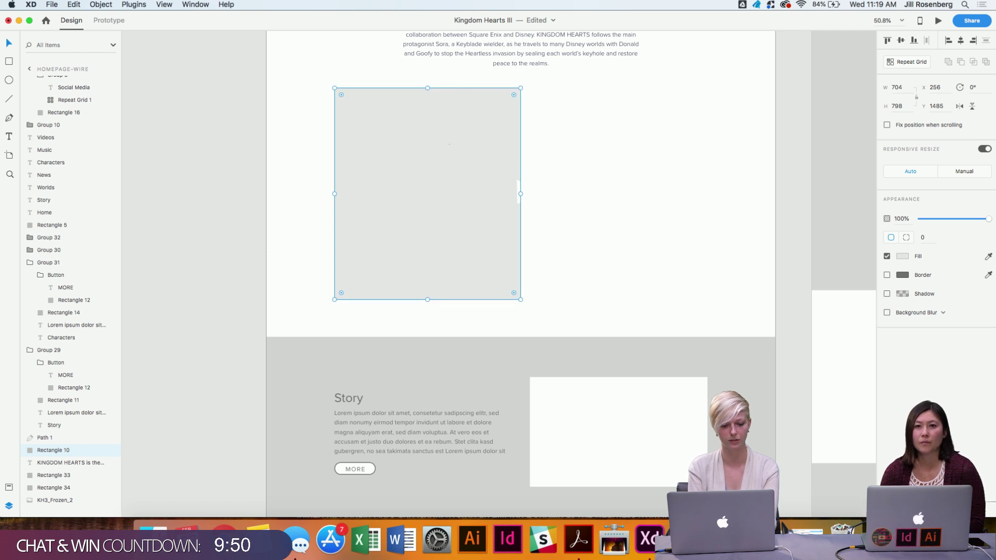
key(super+z)
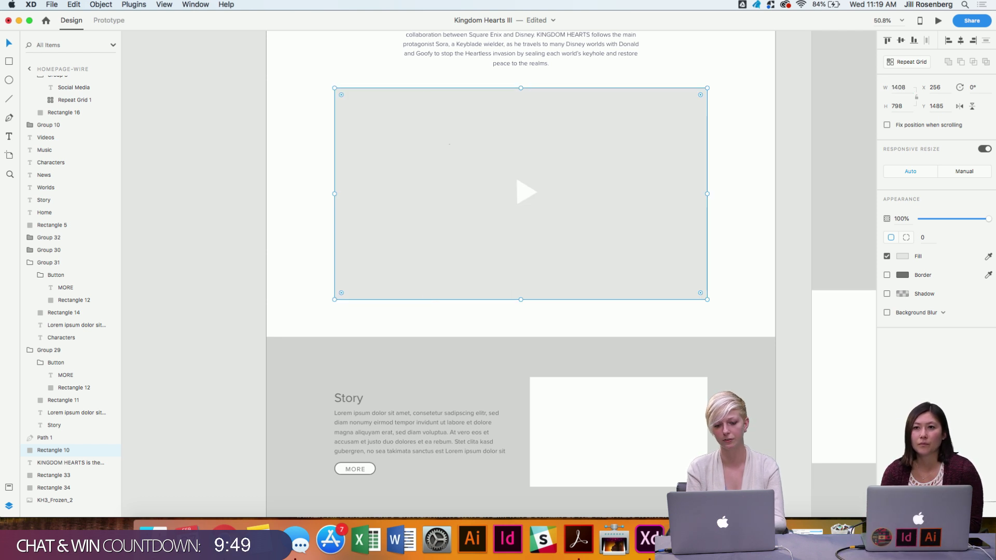
click(285, 142)
Inspect the play icon and the layout of the hero, intro paragraph, video placeholder and Story section.
scroll(286, 143, down, 5)
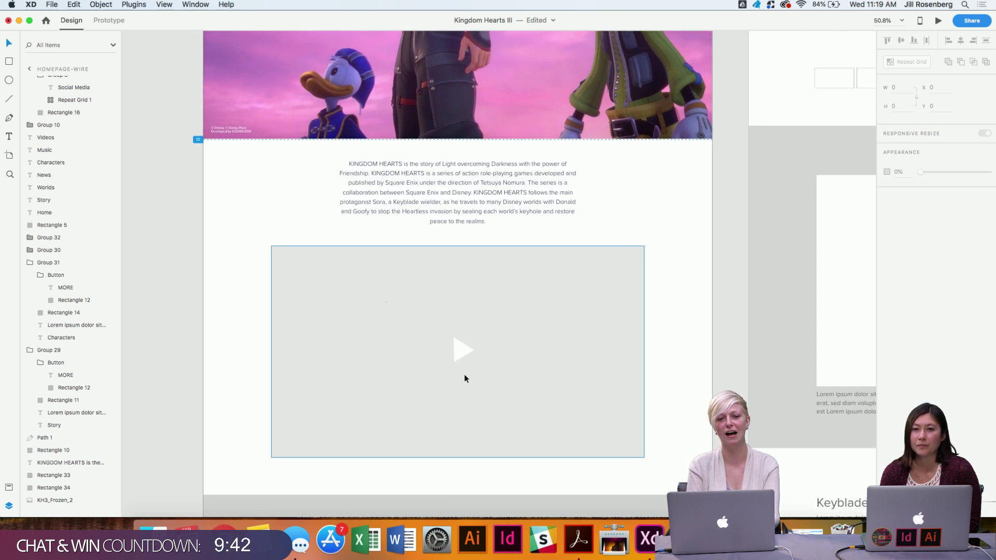
click(457, 356)
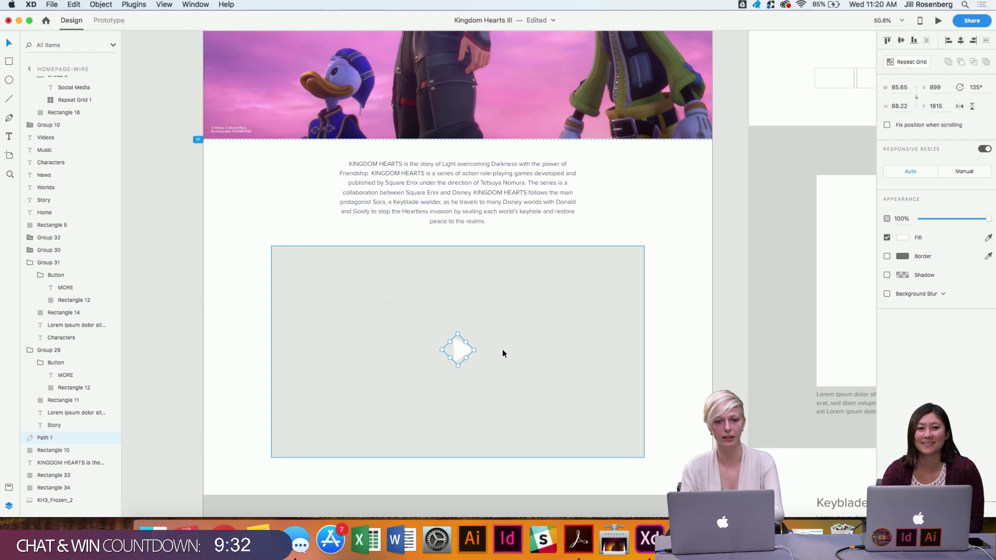
scroll(503, 354, down, 3)
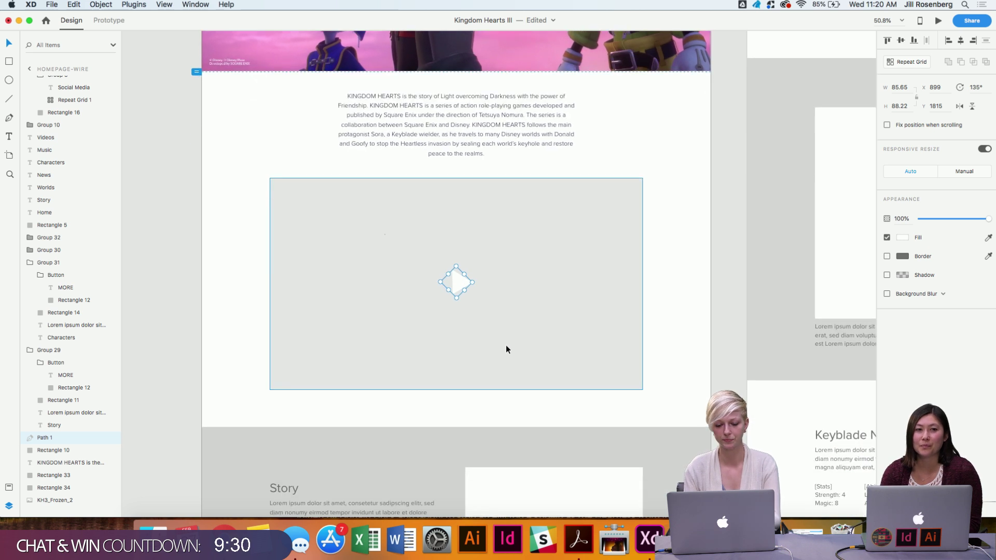
scroll(676, 246, down, 2)
scroll(676, 246, down, 3)
scroll(676, 246, up, 2)
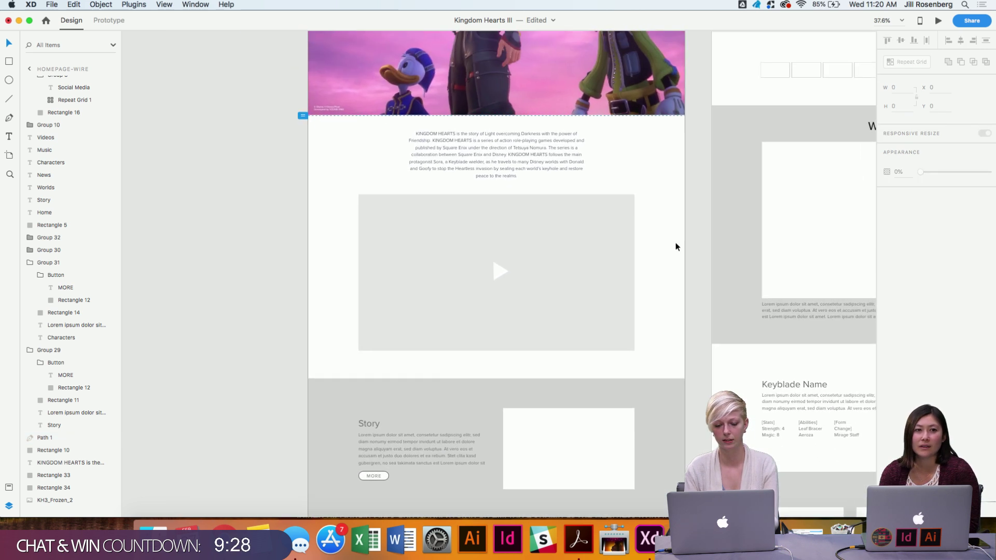
scroll(656, 251, up, 3)
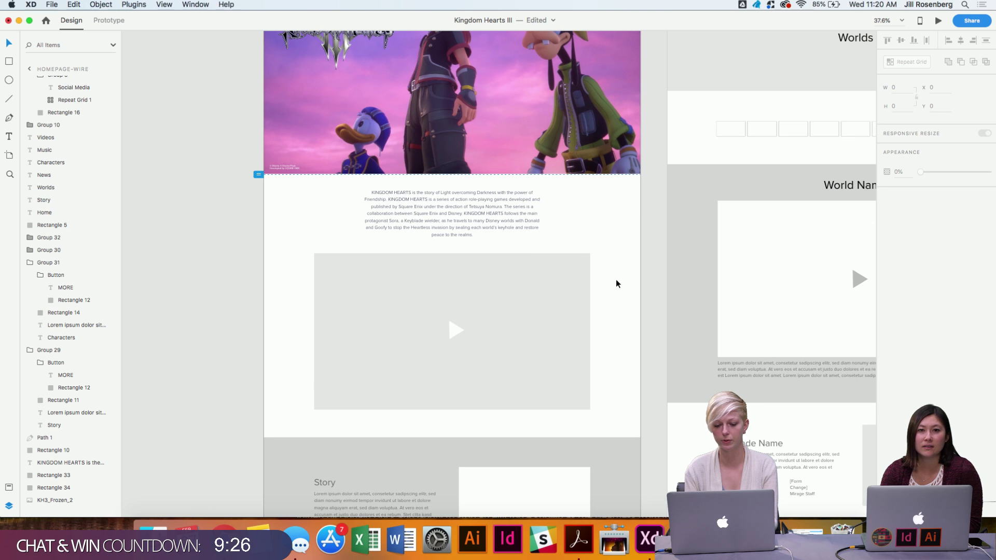
click(247, 352)
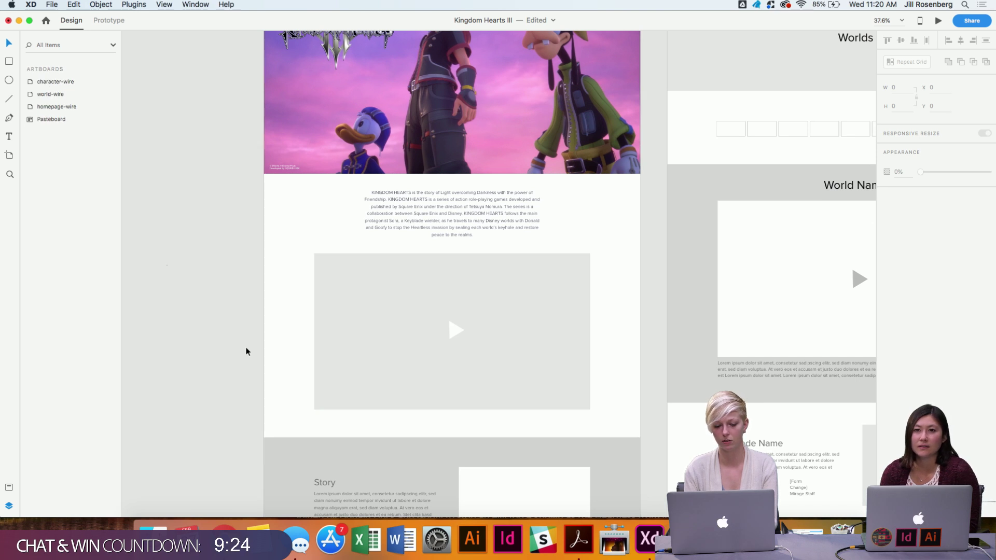
Browse the scenes folder for an image to import for the video area, previewing the Donald_Sora and neighbouring scene images.
click(369, 330)
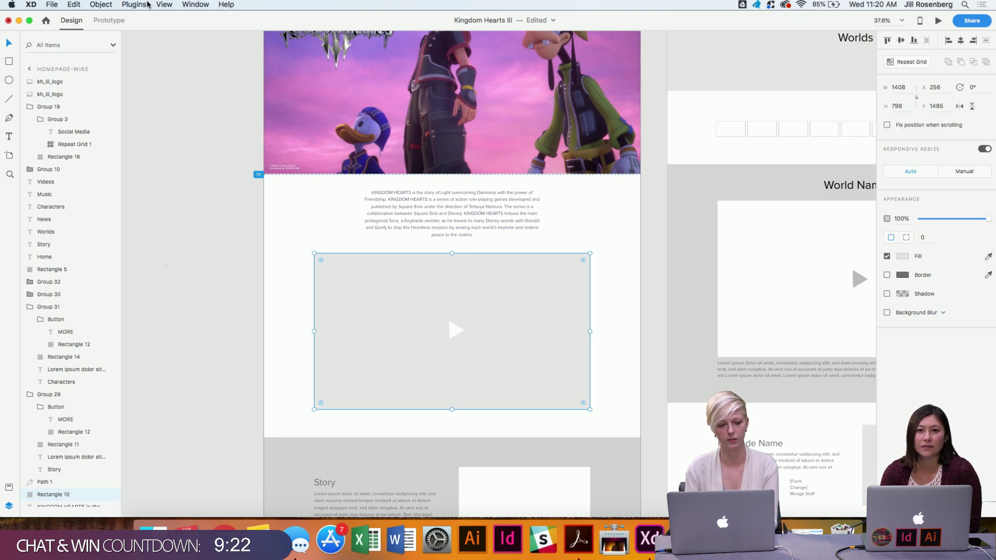
click(50, 4)
click(74, 149)
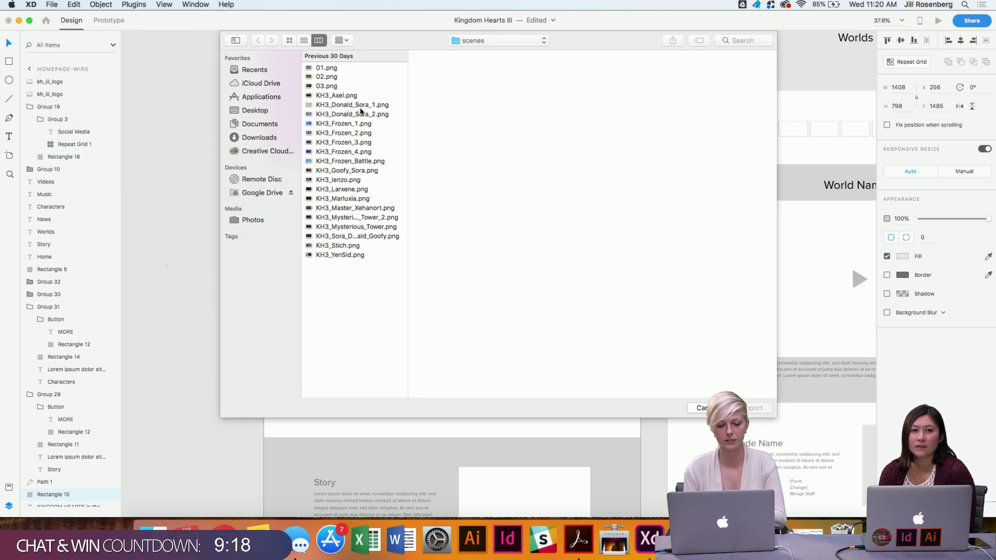
click(338, 151)
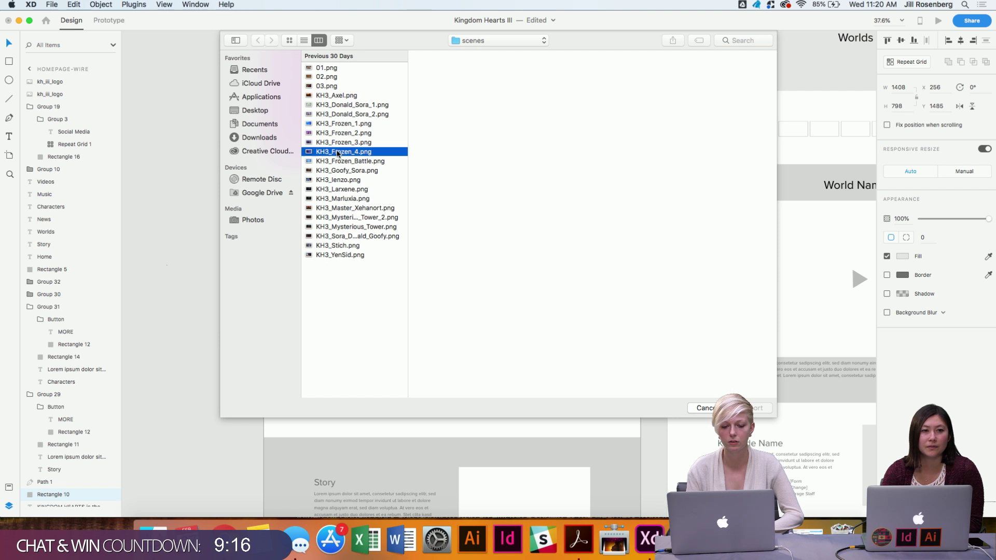
key(Up)
key(Up)
key(Up)
key(Up)
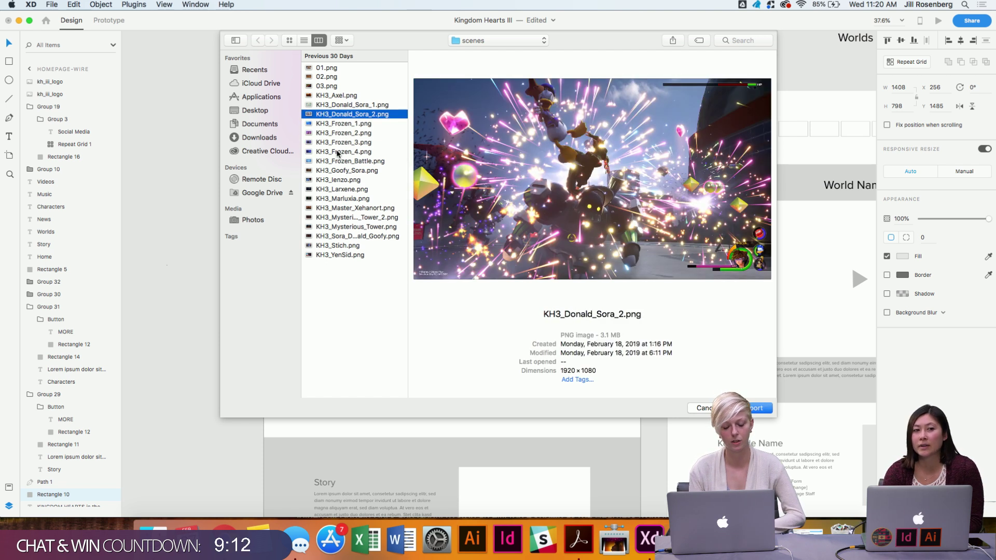
key(Up)
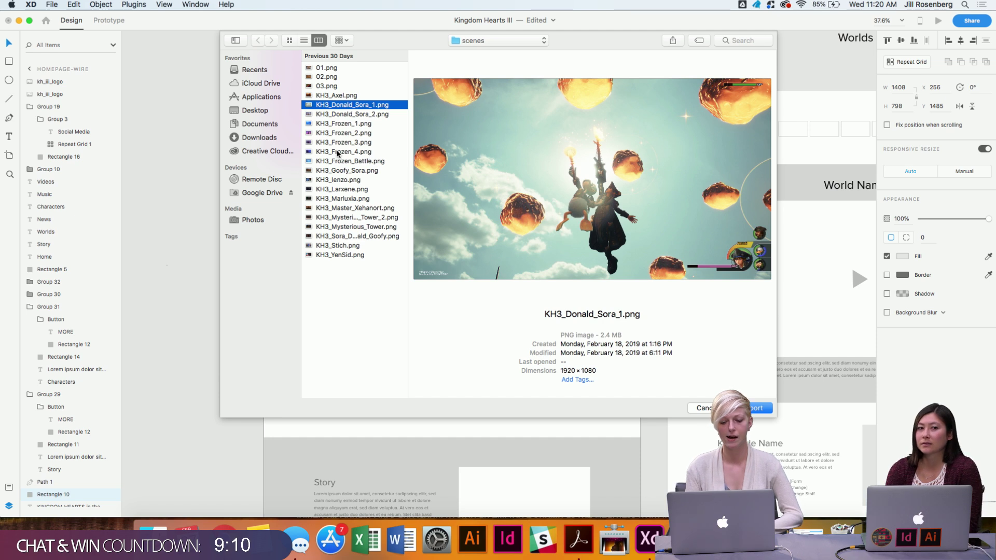
key(Up)
key(Down)
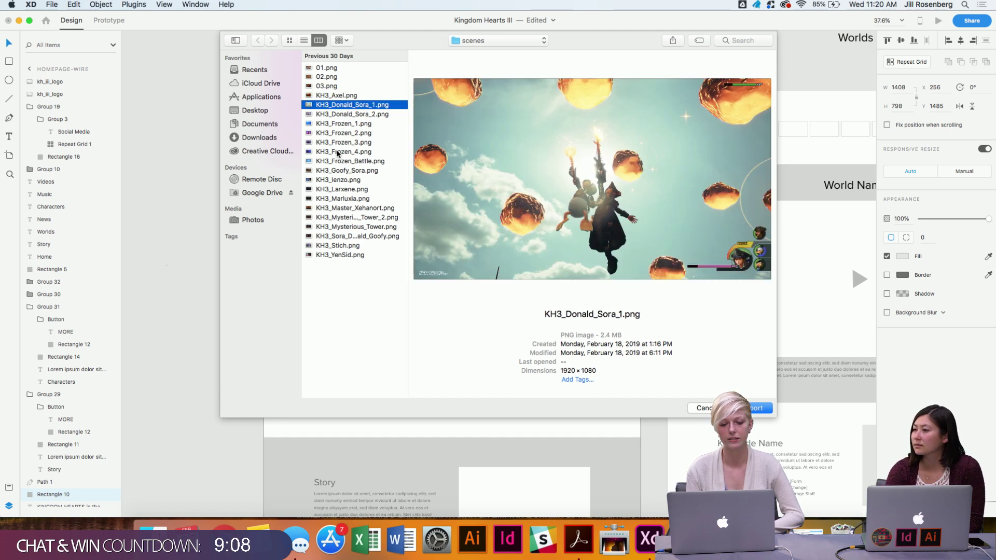
key(Up)
key(Up)
key(Down)
key(Down)
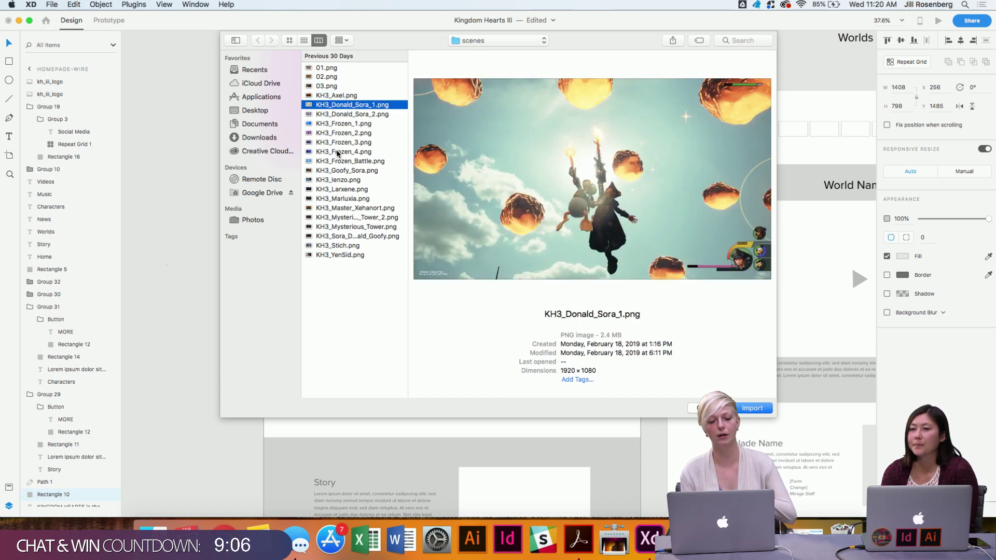
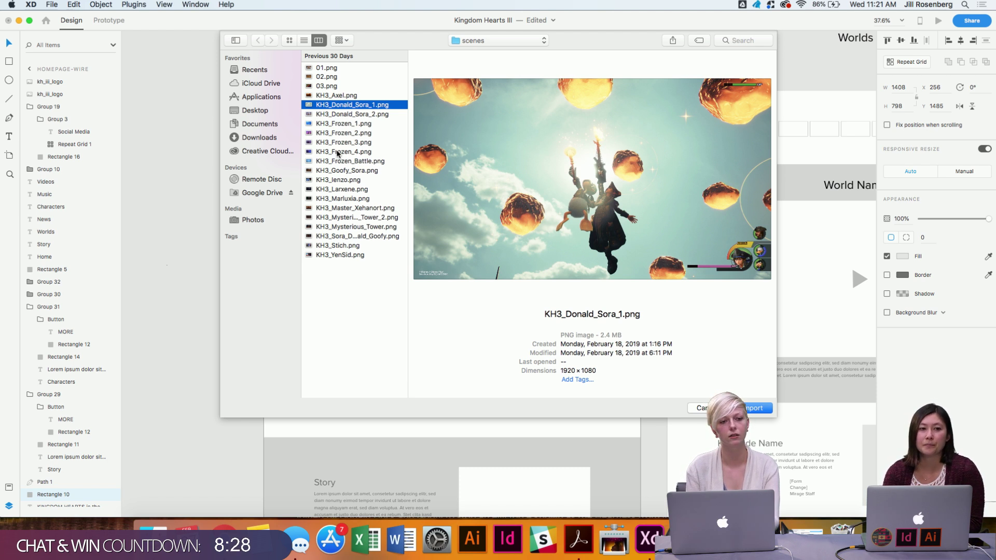
Preview the remaining scene candidates and import KH3_Goofy_Sora.png into the homepage wireframe.
key(Down)
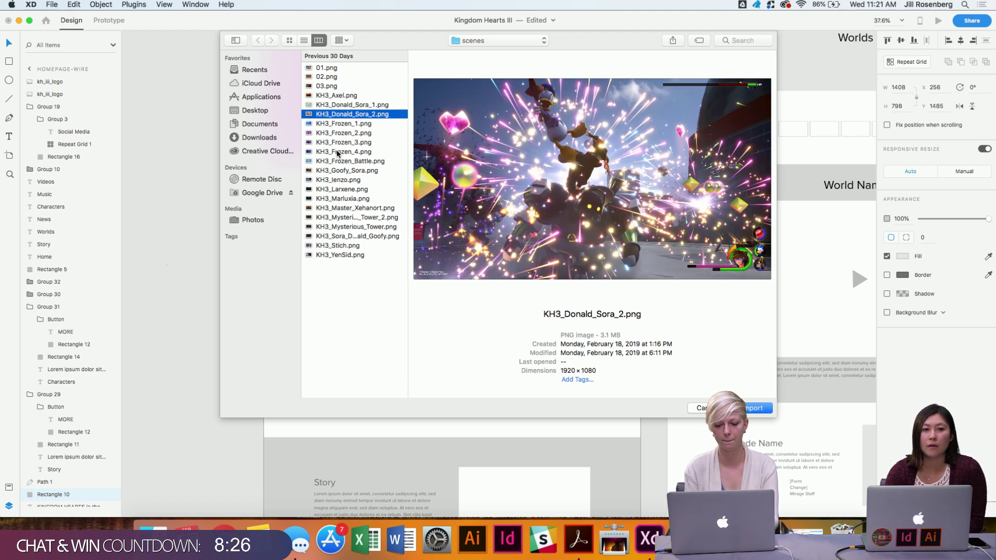
key(Down)
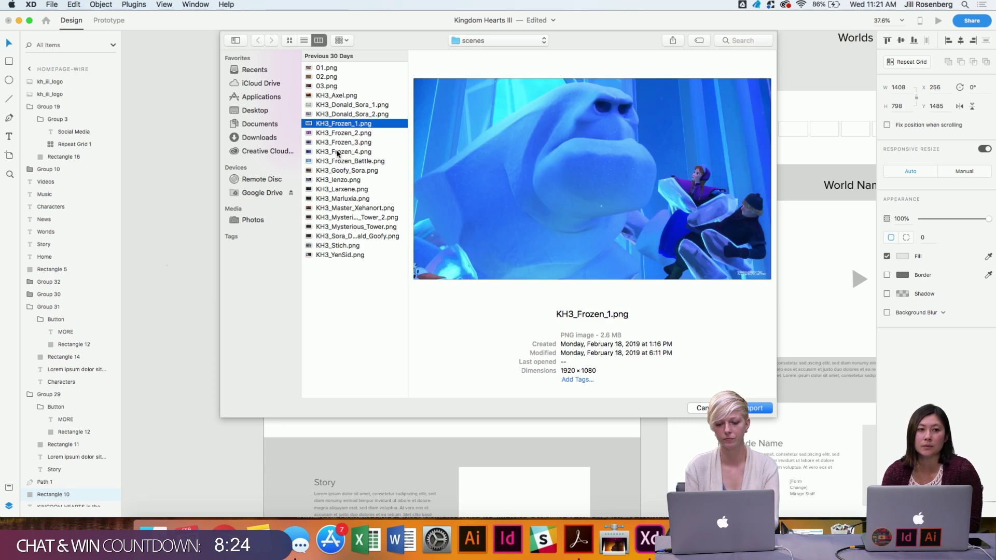
key(Down)
key(Down)
key(Down)
key(Down)
key(Down)
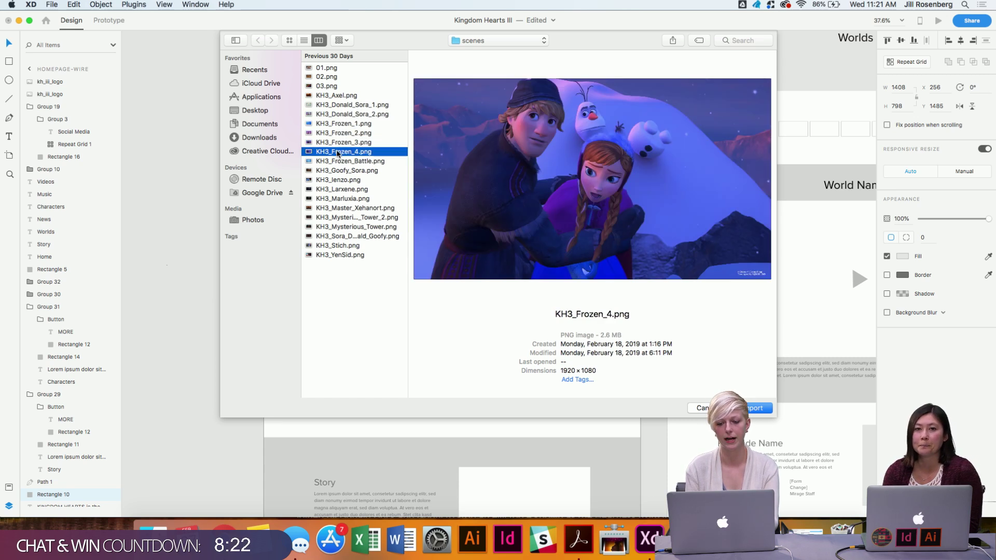
key(Down)
key(Up)
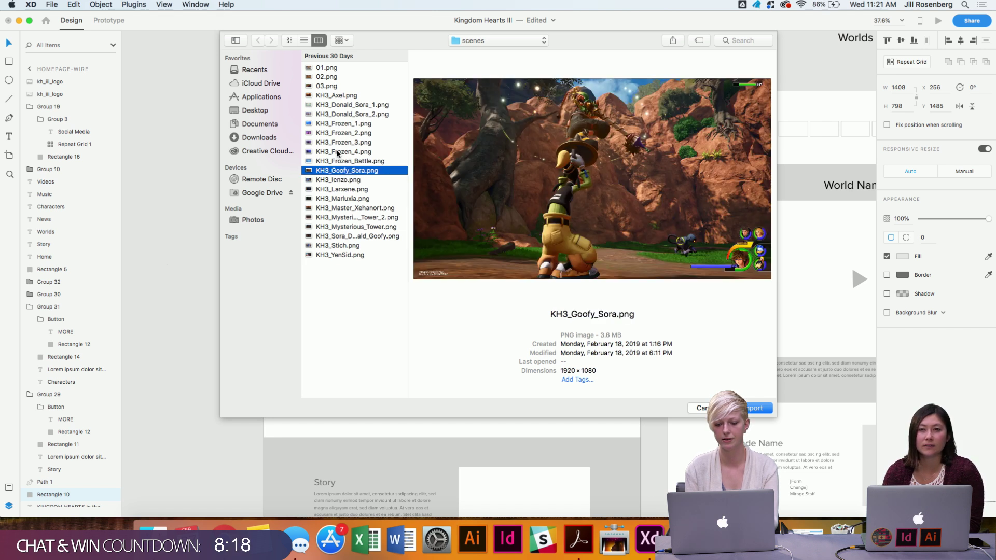
key(Return)
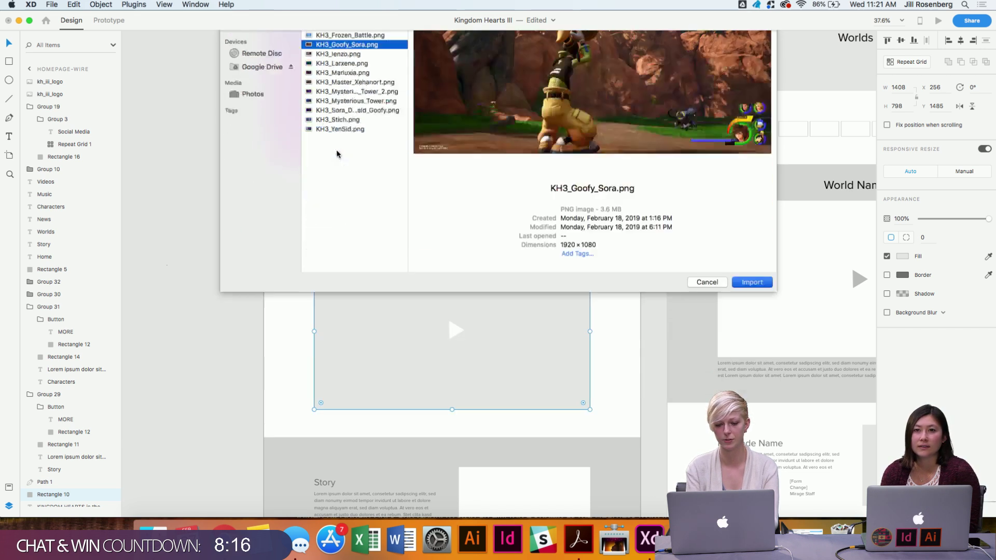
Place the imported Goofy scene image over the video placeholder and scale it proportionally to about 1429 × 804.
drag(522, 285, 549, 319)
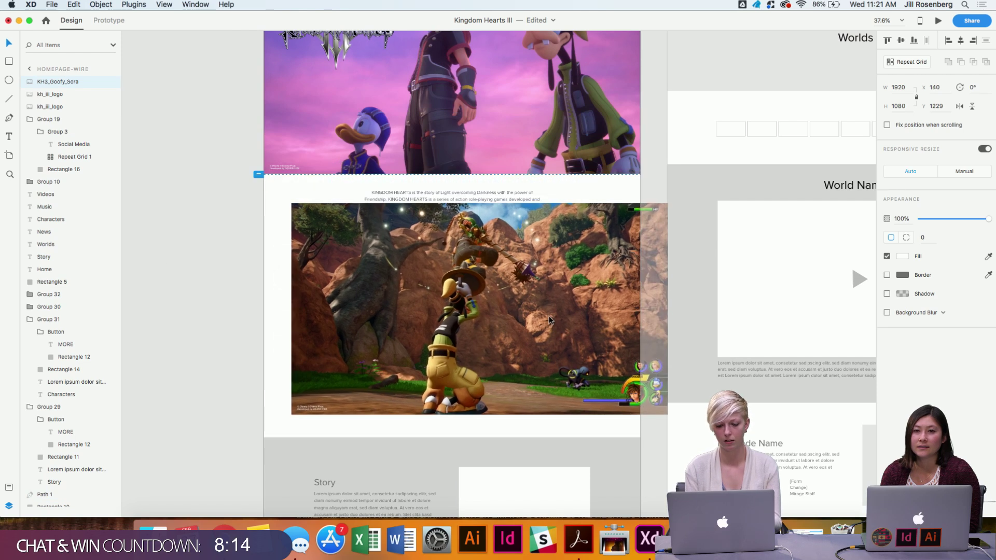
scroll(548, 315, down, 3)
scroll(547, 314, up, 5)
drag(548, 314, 515, 288)
scroll(515, 288, up, 5)
scroll(514, 288, up, 3)
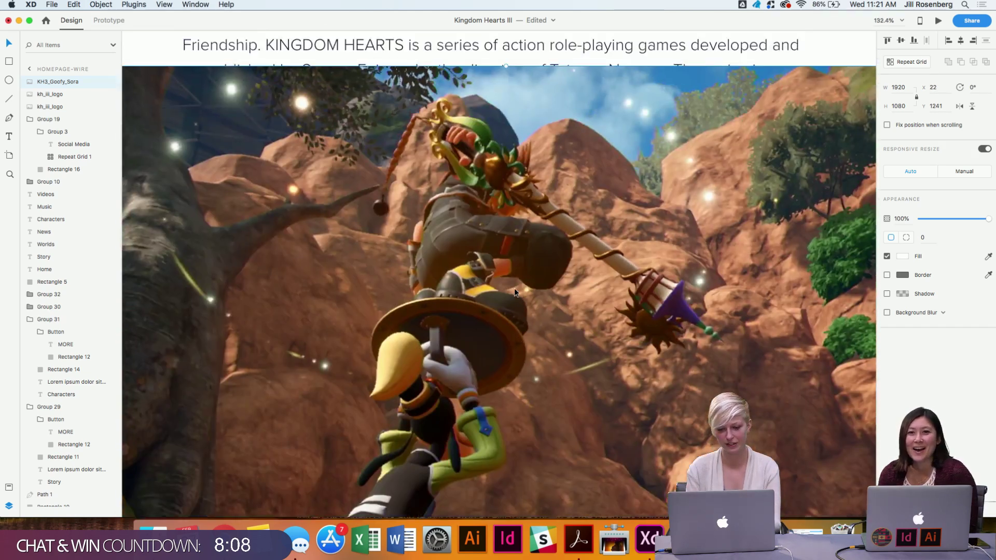
scroll(534, 282, down, 2)
scroll(534, 281, down, 3)
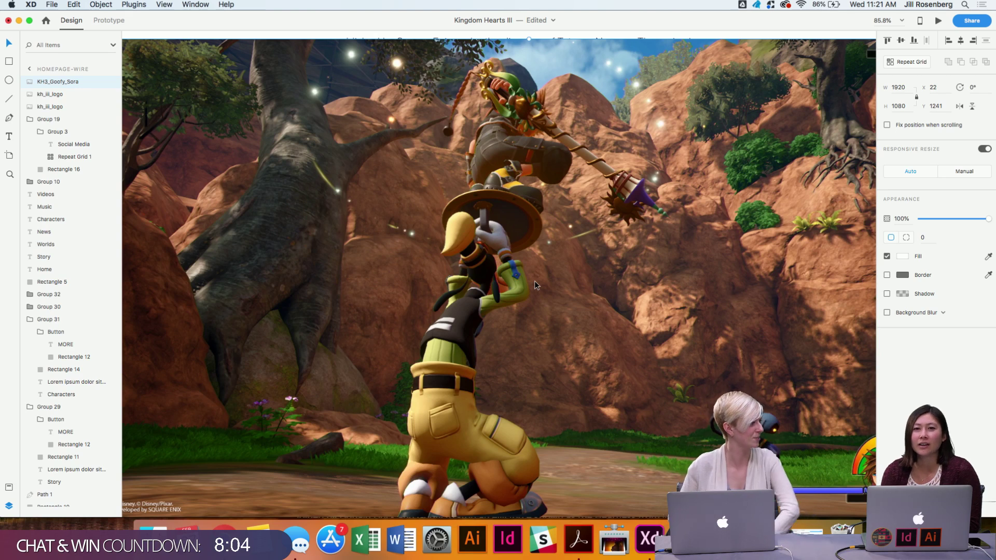
scroll(535, 281, down, 5)
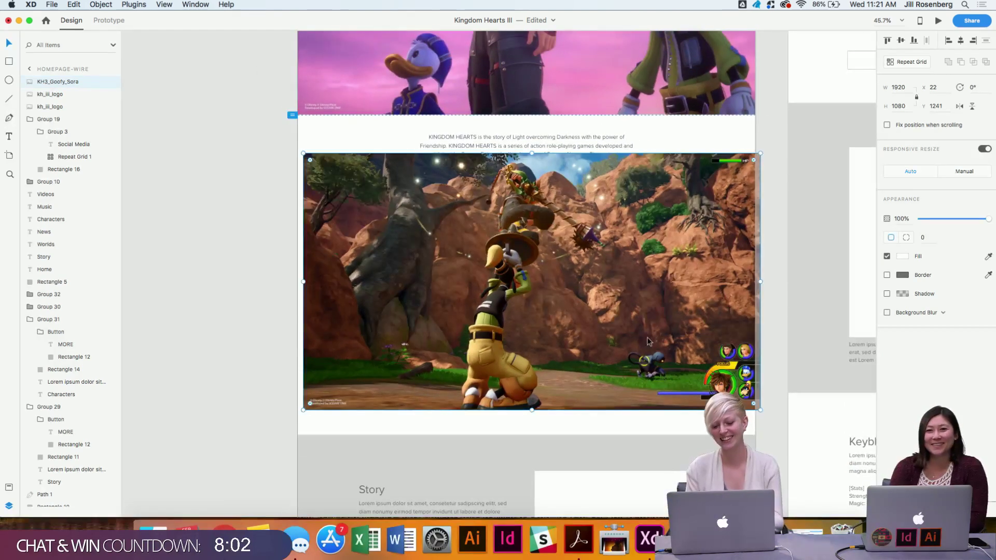
drag(760, 410, 643, 344)
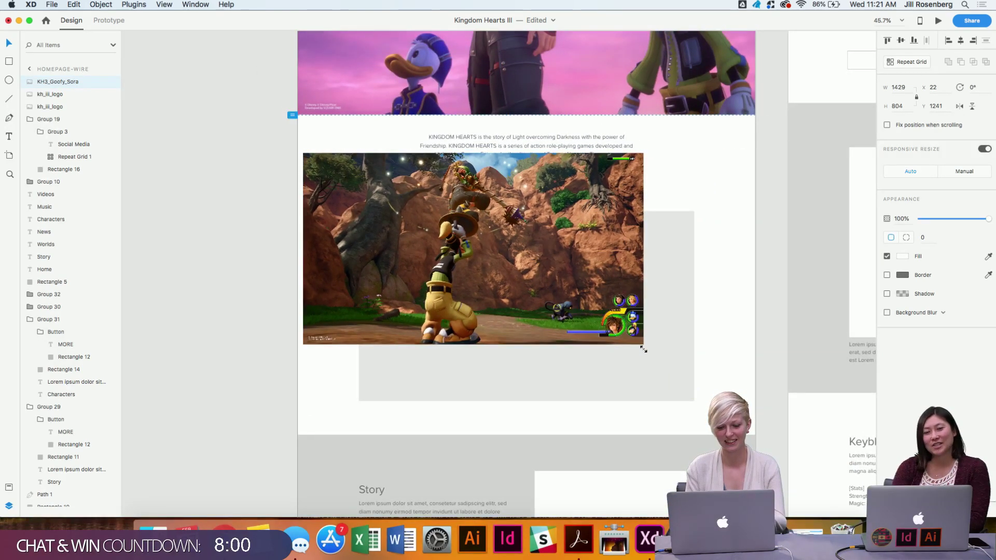
Move the scene image down clear of the play icon, bring the icon to the front and place it over the image.
drag(546, 225, 600, 413)
click(529, 304)
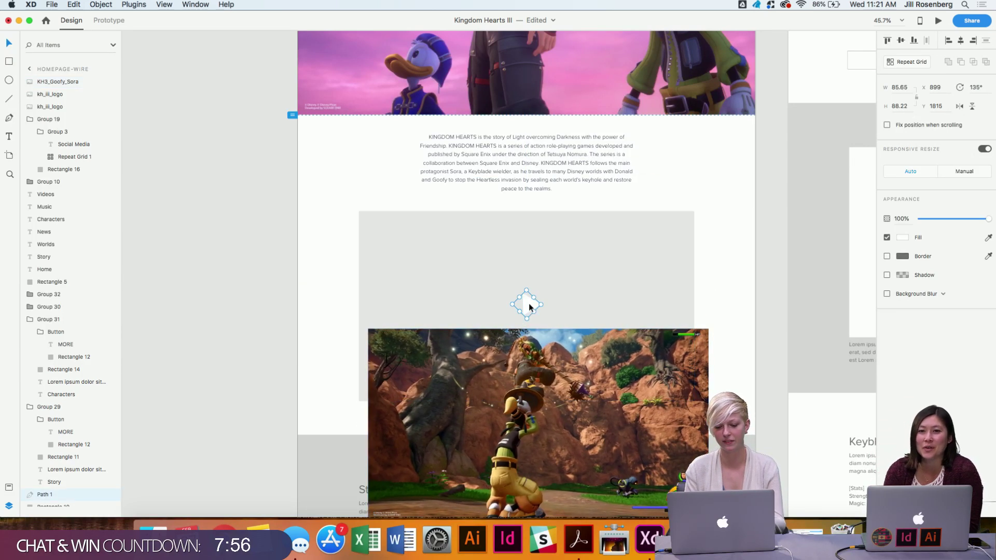
key(super+shift+bracketright)
drag(528, 305, 541, 385)
Delete the grey video placeholder rectangle and move the Goofy scene image into its place at X 246, Y 1485.
click(530, 272)
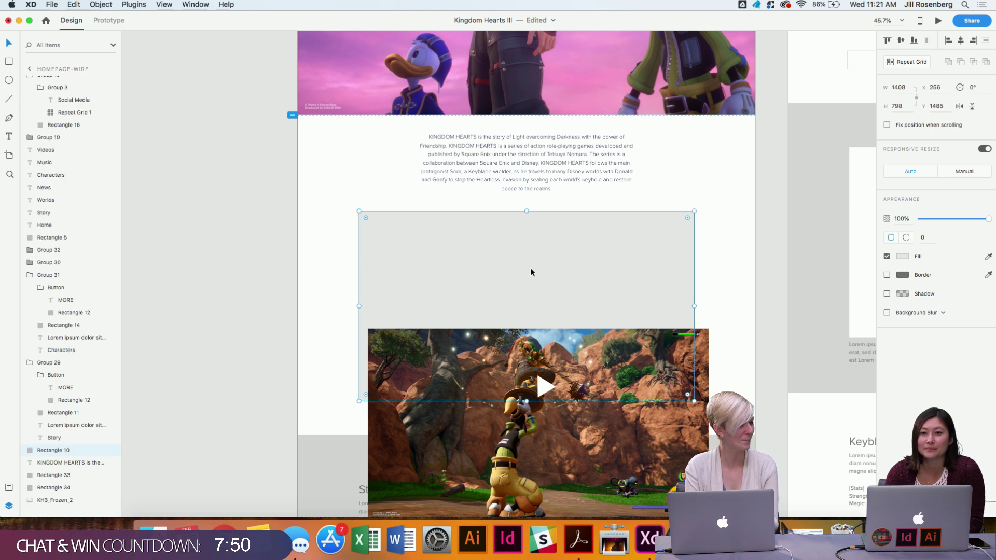
key(Delete)
drag(591, 365, 579, 252)
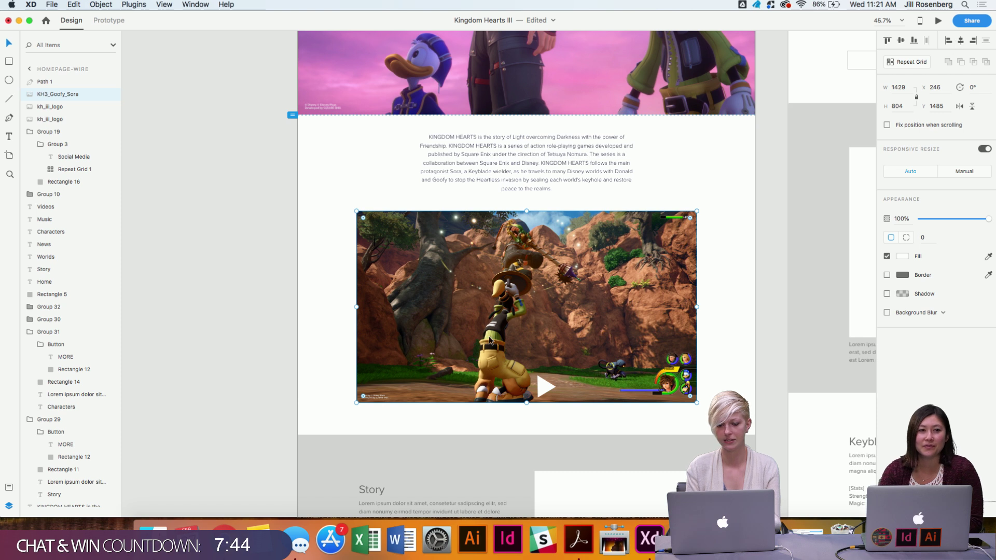
Check the scene image's spacing below the intro paragraph and centre the play icon on the image.
scroll(593, 298, up, 5)
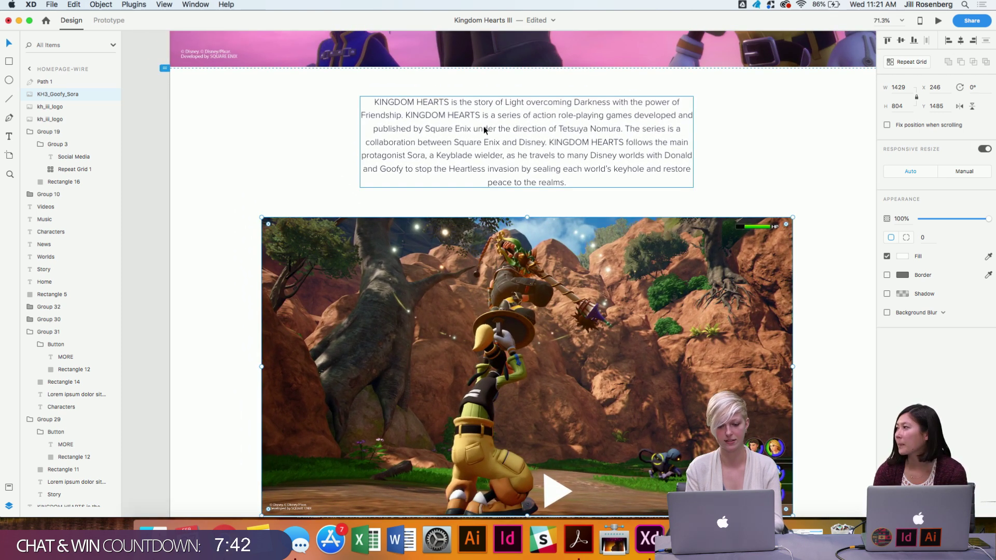
key(alt)
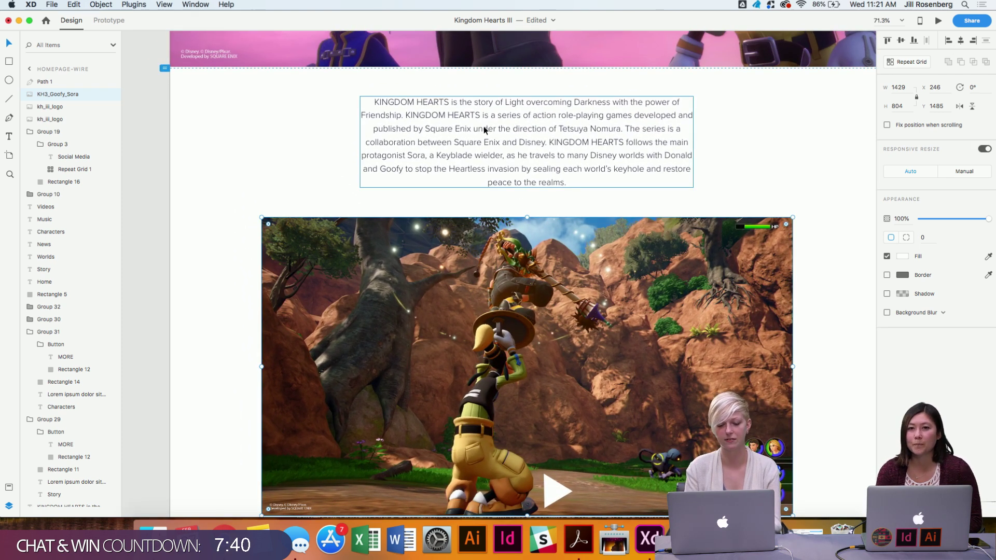
scroll(484, 130, down, 5)
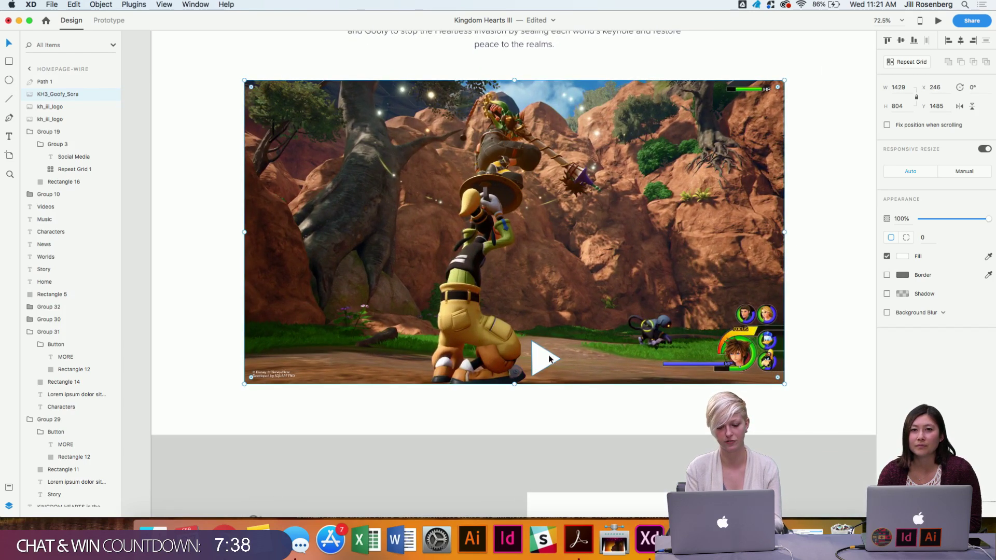
drag(549, 358, 522, 238)
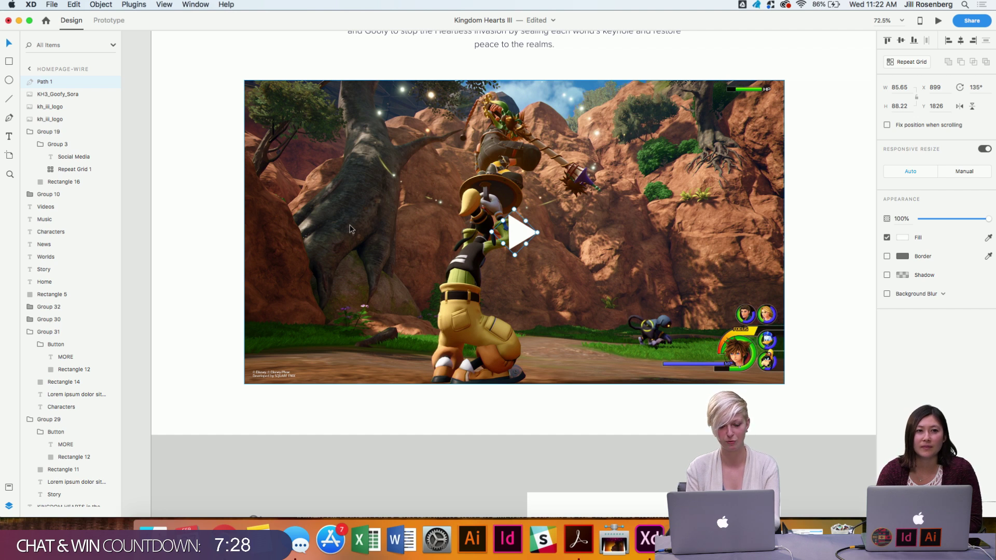
Draw a 1429 × 804 rectangle exactly covering the scene image and remove its border.
key(r)
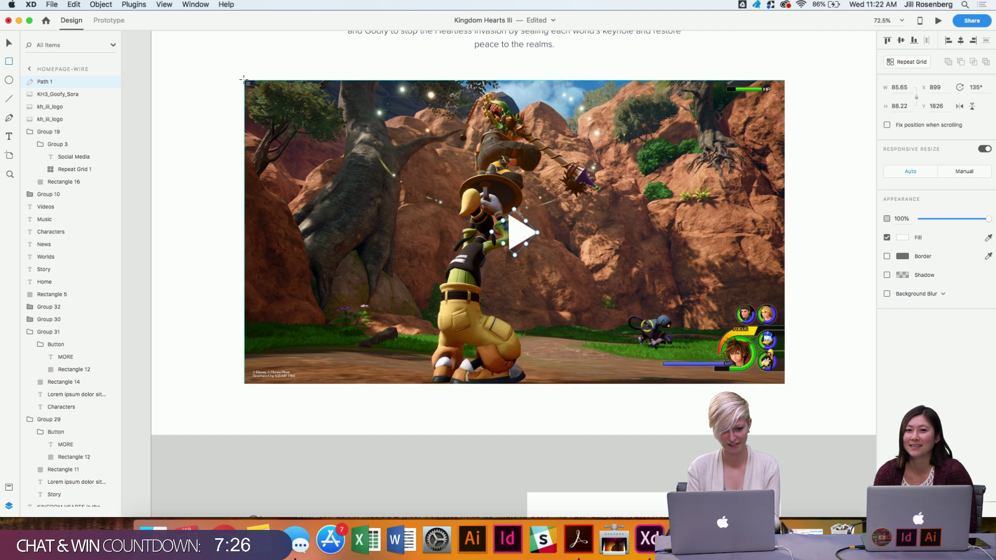
drag(245, 80, 785, 385)
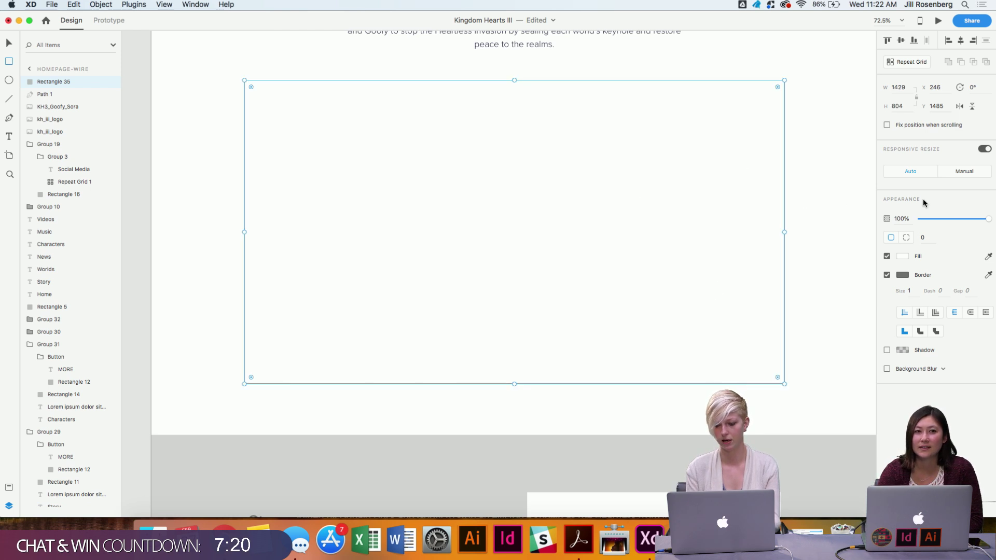
click(888, 275)
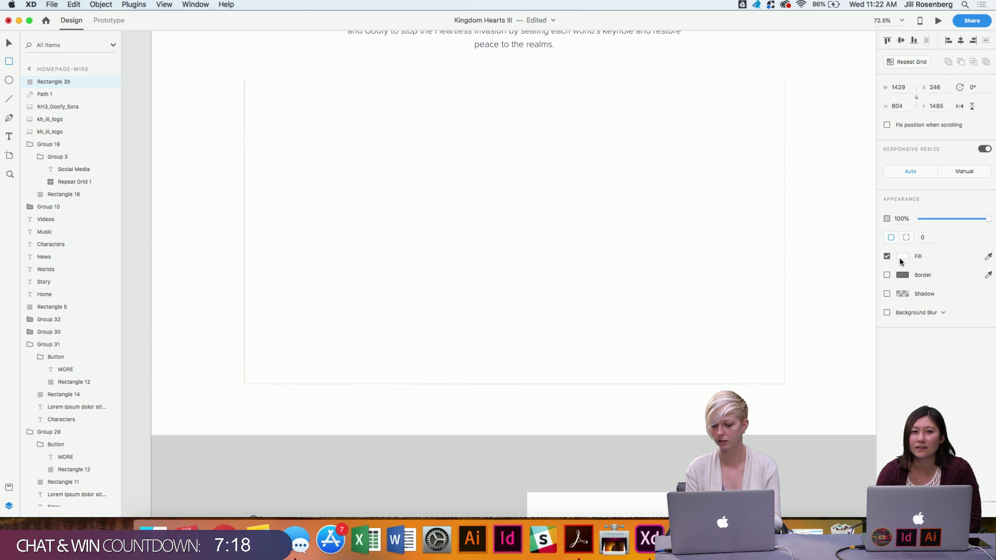
Fill the covering rectangle with black at 37% opacity and send it behind the play icon.
click(903, 256)
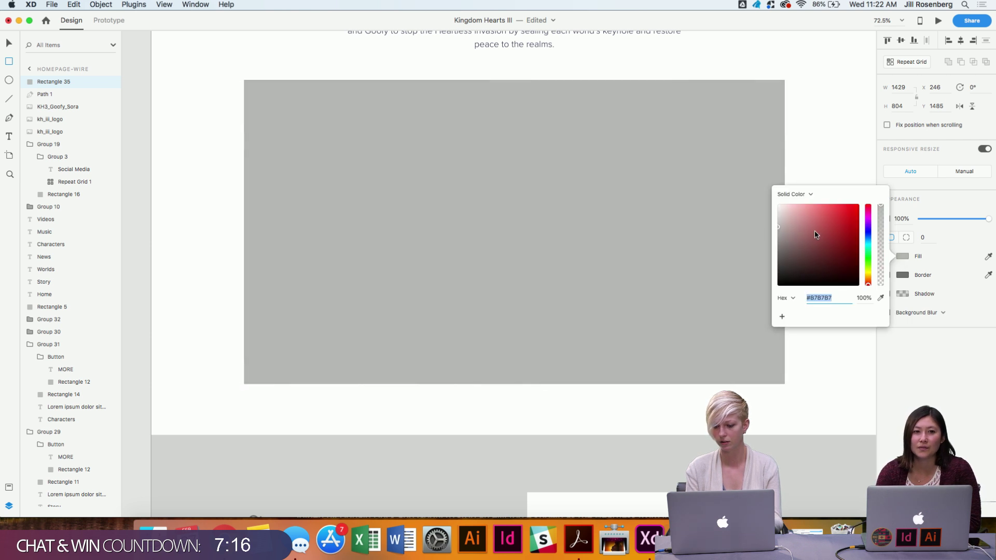
drag(817, 231, 778, 306)
drag(952, 224, 945, 222)
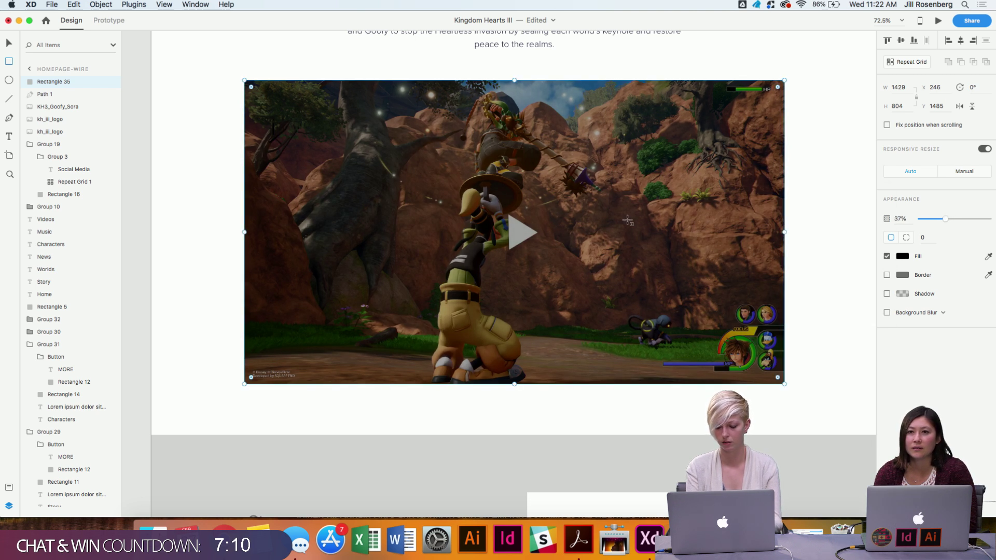
key(super+bracketleft)
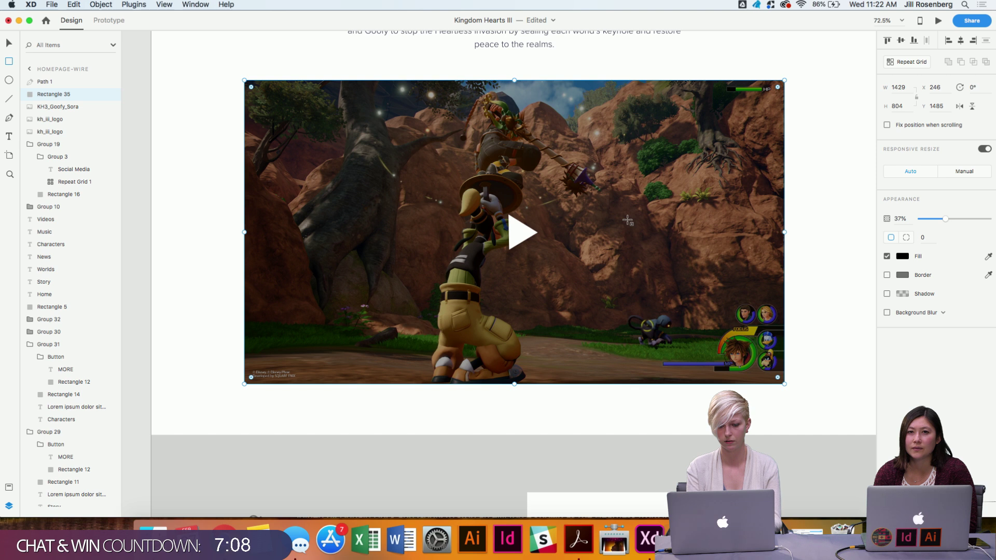
key(Escape)
Measure the dark overlay's distances to the homepage artboard's edges.
scroll(765, 287, up, 2)
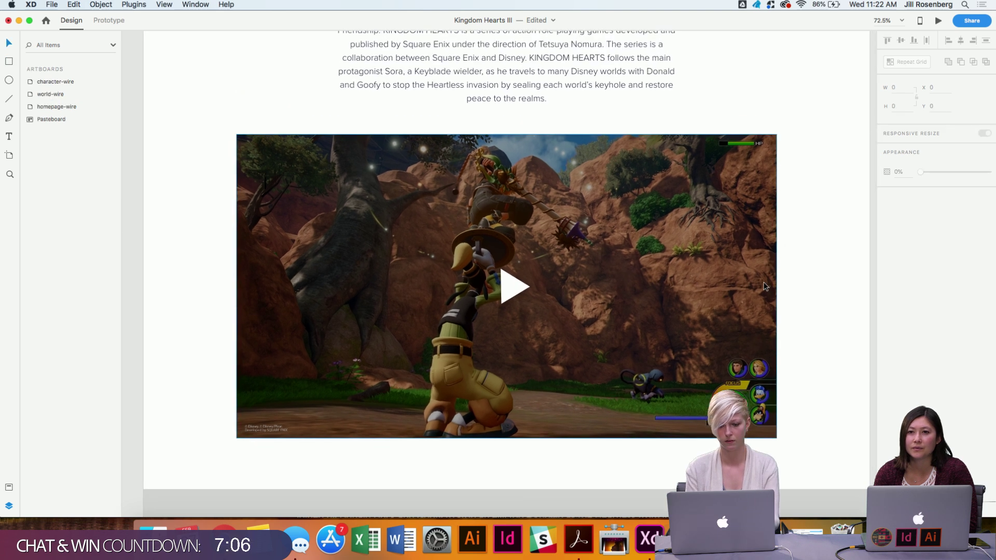
scroll(765, 287, down, 5)
click(631, 213)
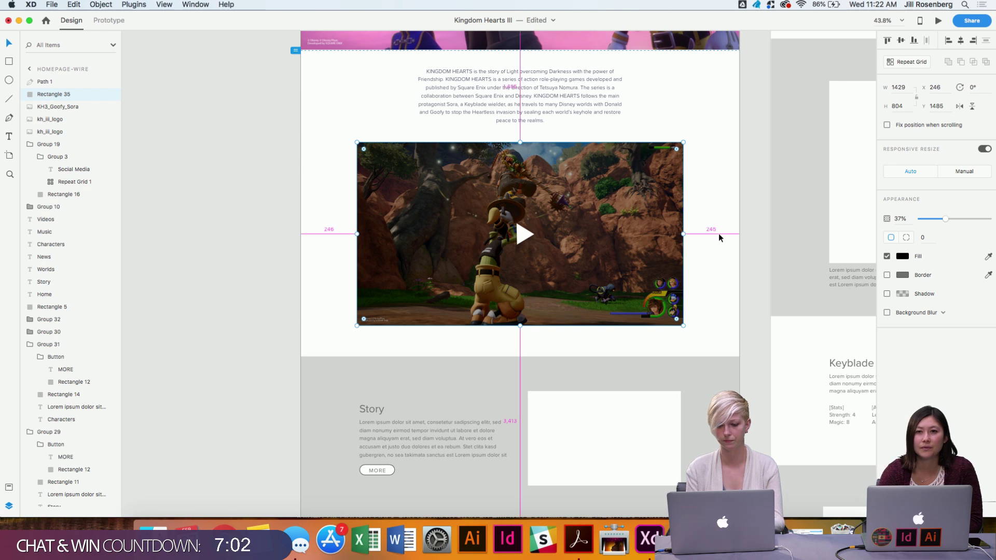
Group the dark overlay with the scene image, keeping both aligned at X 246, Y 1485.
scroll(660, 227, down, 3)
scroll(660, 227, up, 4)
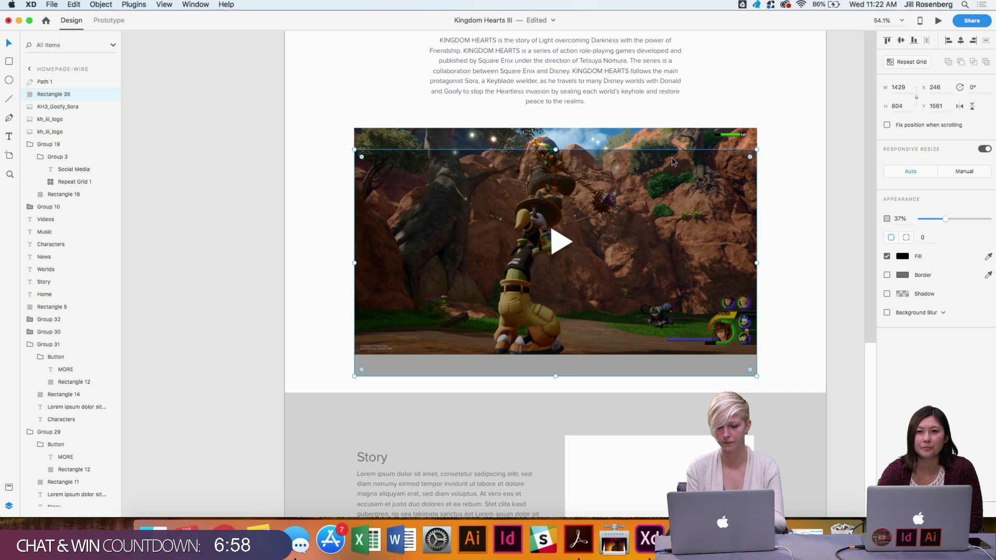
drag(784, 167, 727, 136)
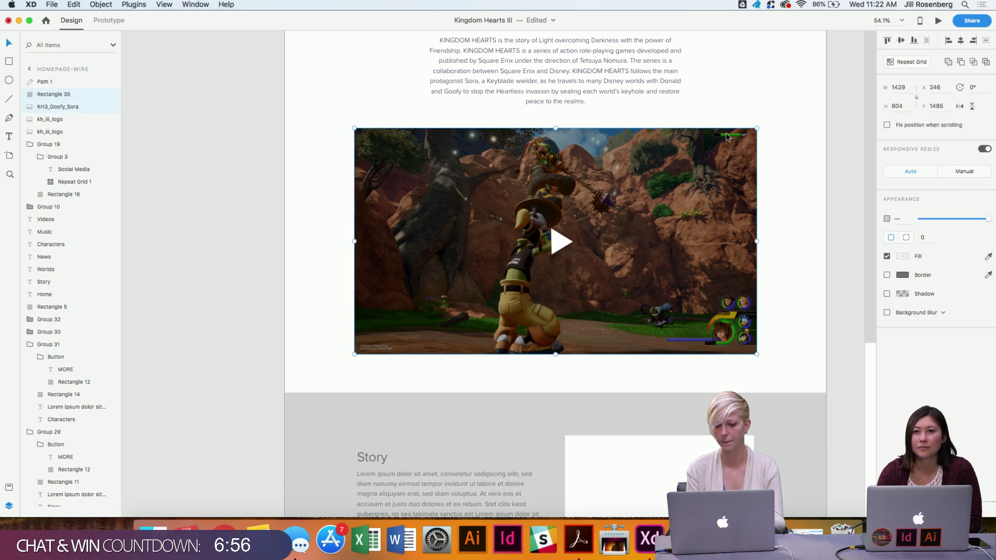
key(super+g)
scroll(727, 136, right, 2)
scroll(726, 134, up, 3)
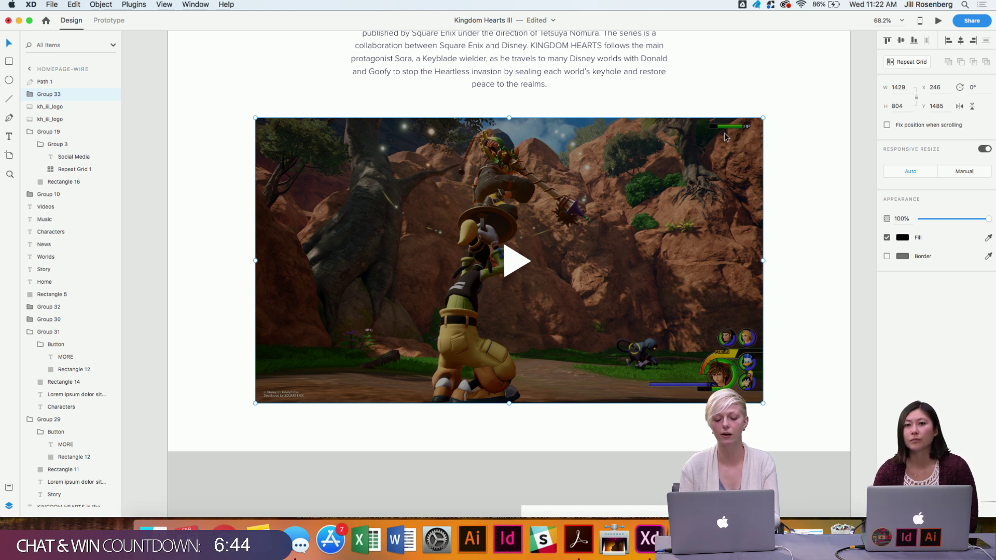
click(513, 261)
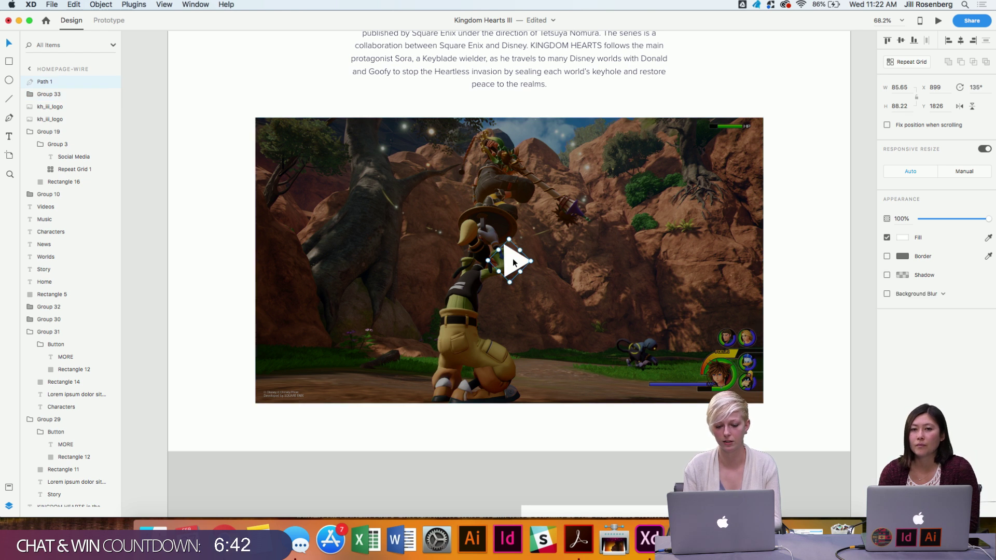
click(781, 343)
scroll(781, 343, left, 2)
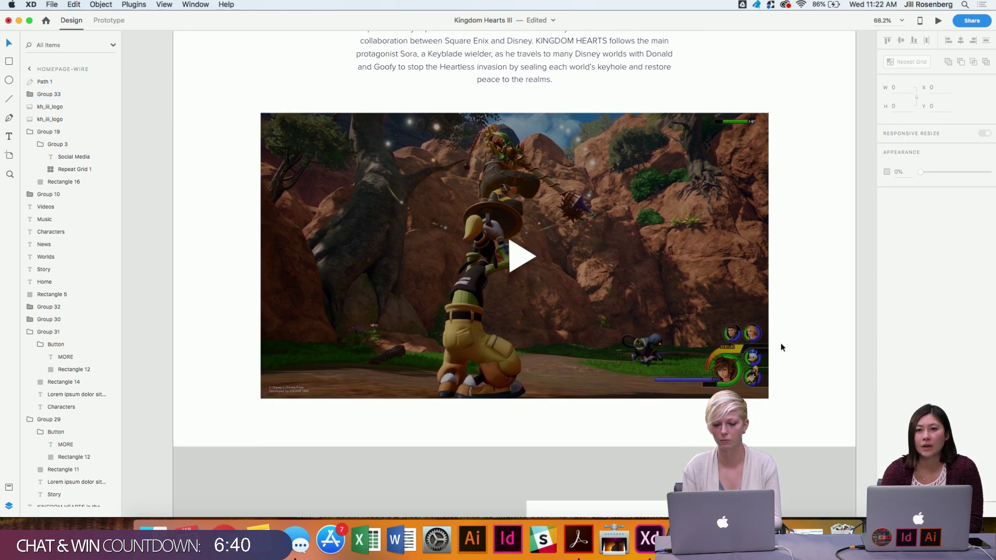
click(709, 285)
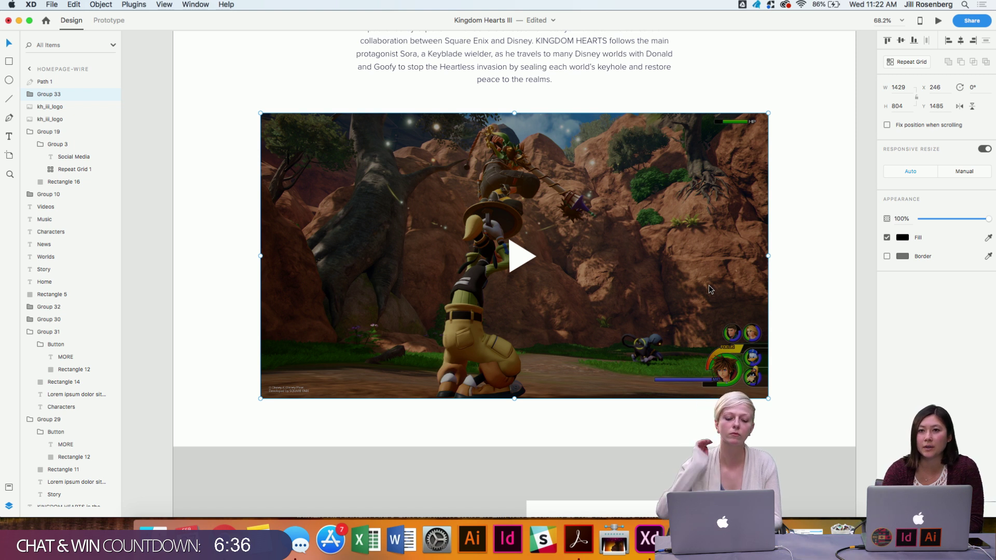
click(792, 280)
Draw a 1920 × 804 rectangle over the scene image, spanning the full artboard width and matching the image's top and bottom edges.
scroll(792, 281, down, 1)
scroll(791, 281, right, 1)
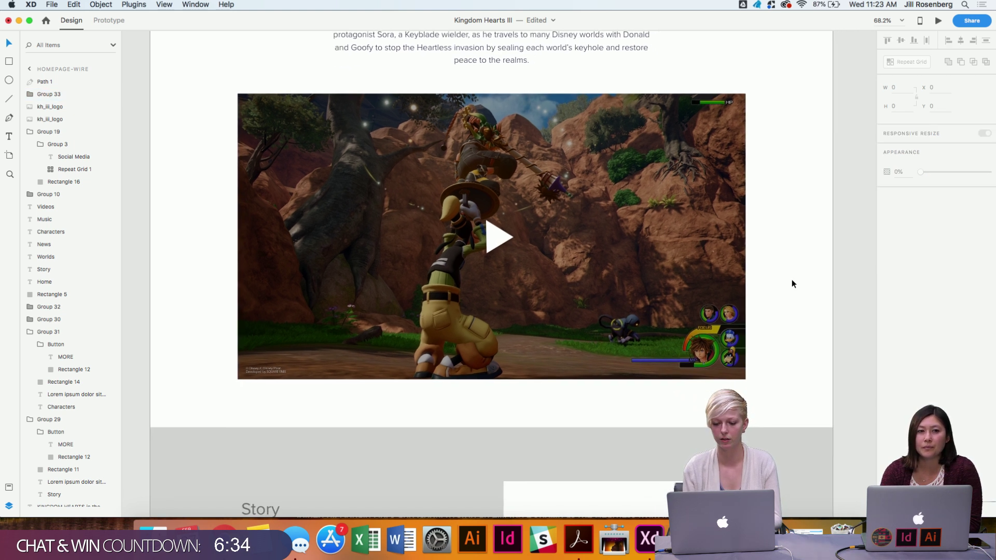
key(r)
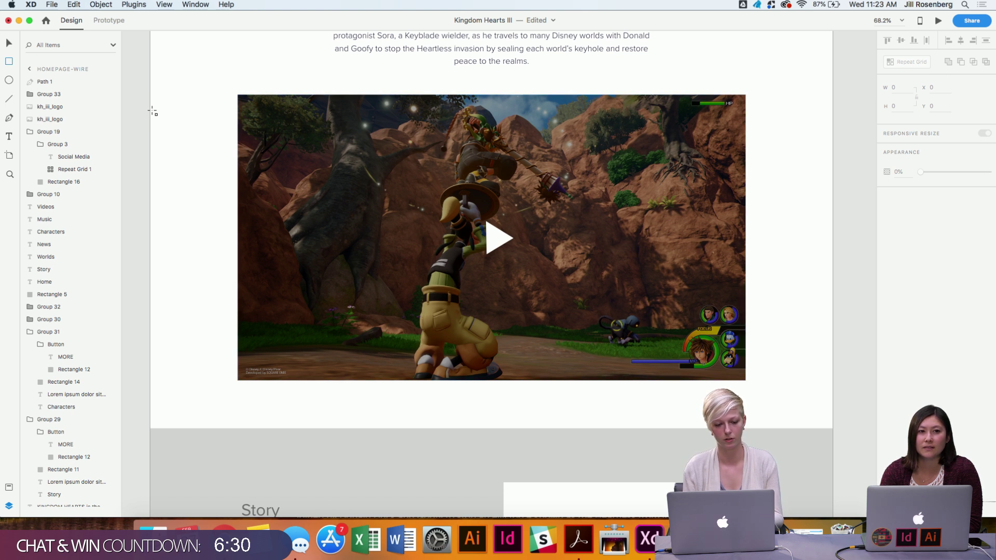
mouse_move(151, 105)
mouse_down()
mouse_move(678, 227)
mouse_move(768, 285)
mouse_move(789, 374)
mouse_move(833, 382)
mouse_up()
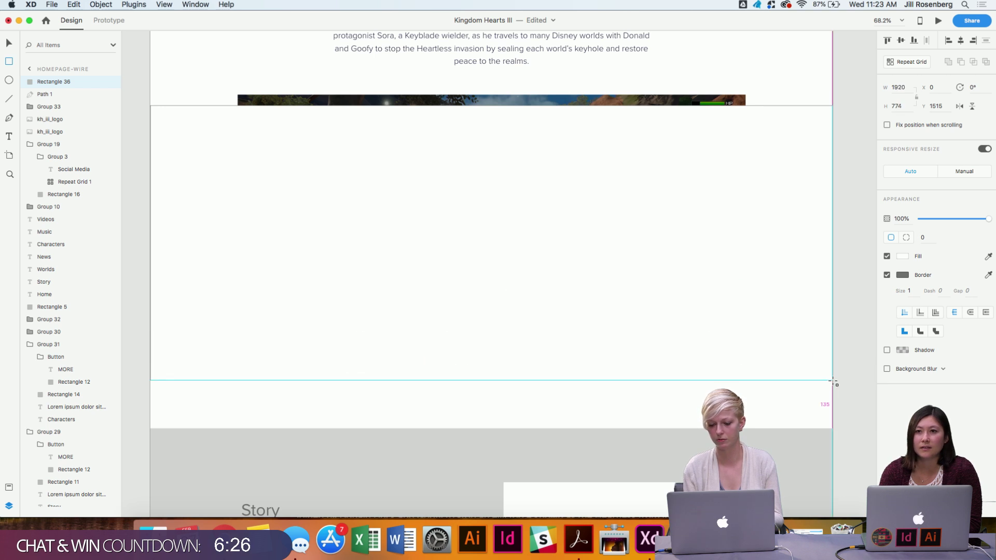
drag(491, 105, 490, 94)
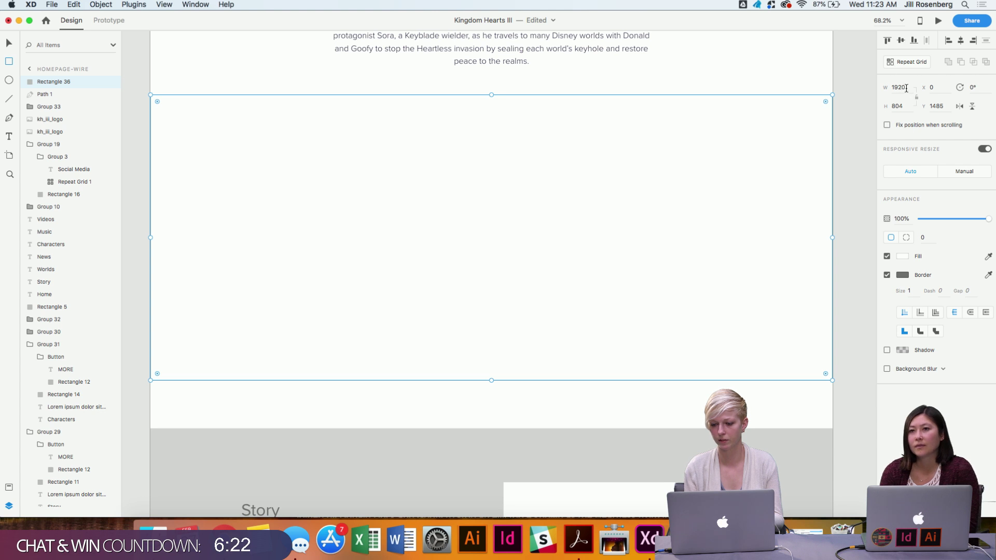
Reduce the new rectangle's width by 256 twice, giving 1408.
key(Escape)
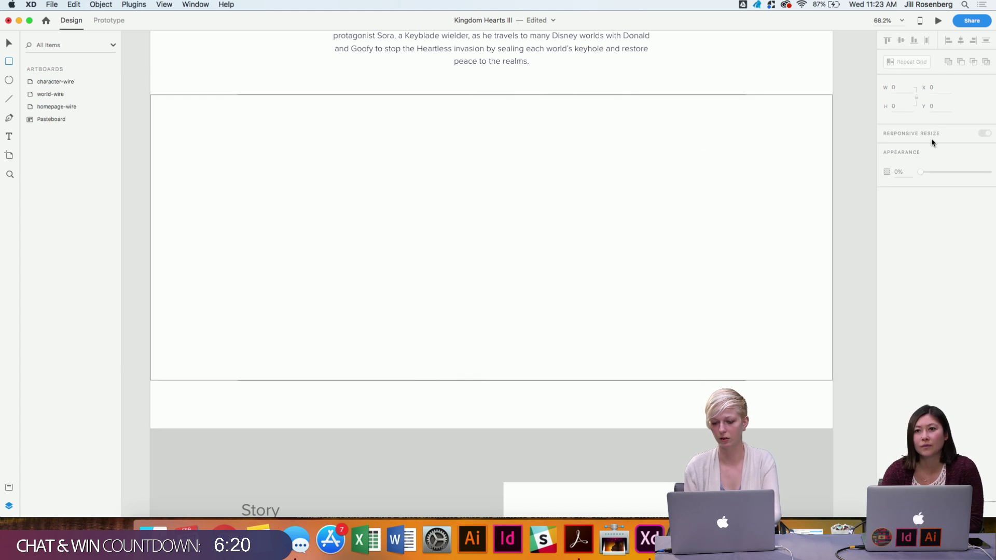
key(v)
click(770, 152)
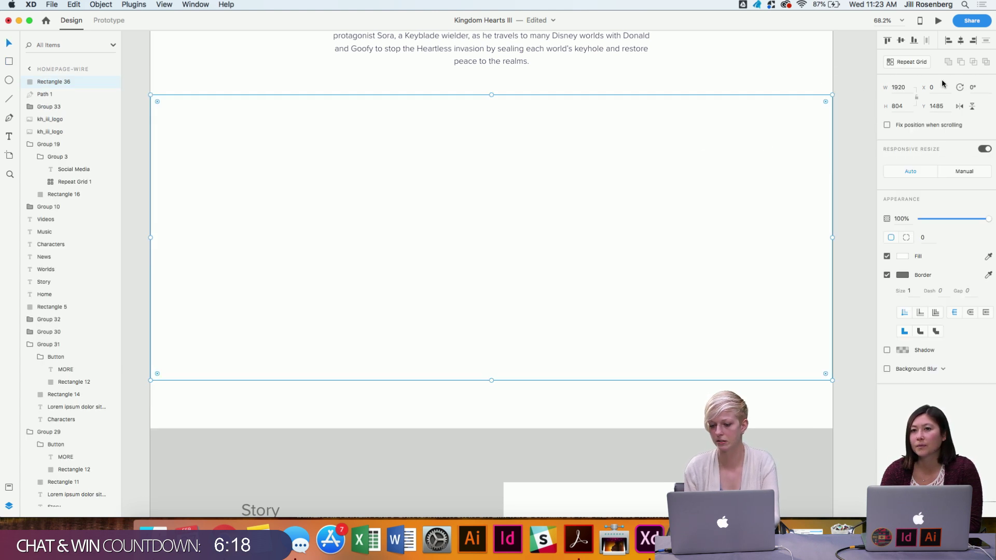
click(906, 89)
click(907, 88)
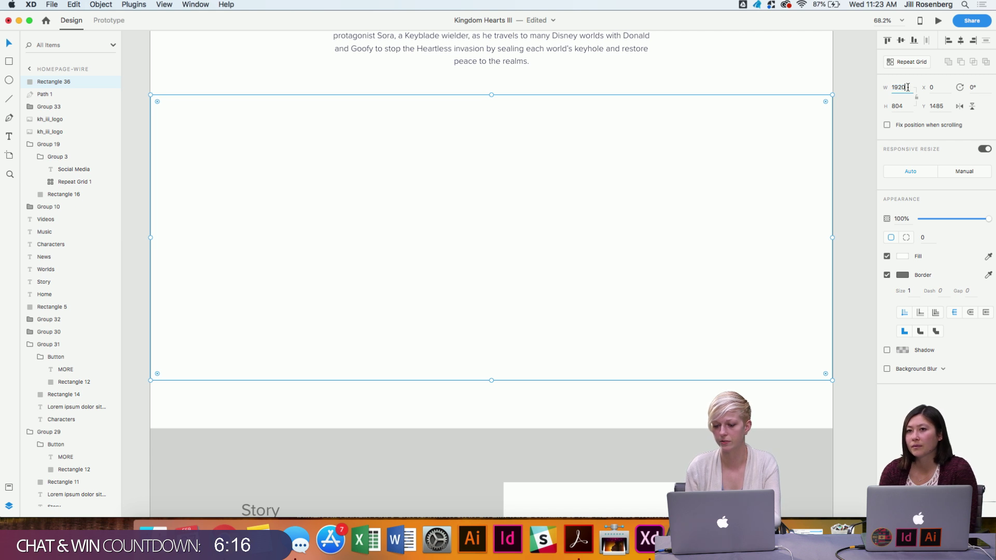
text(-256)
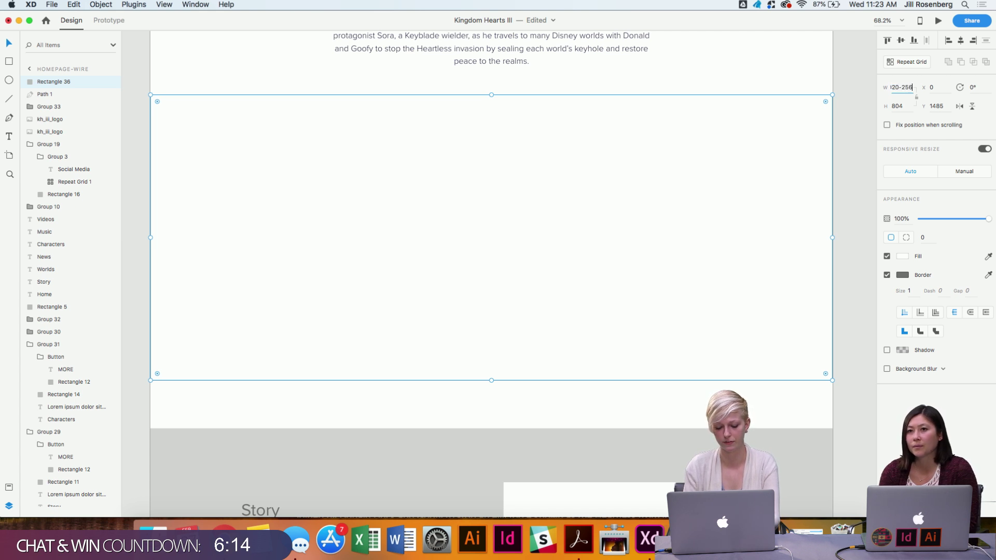
key(Return)
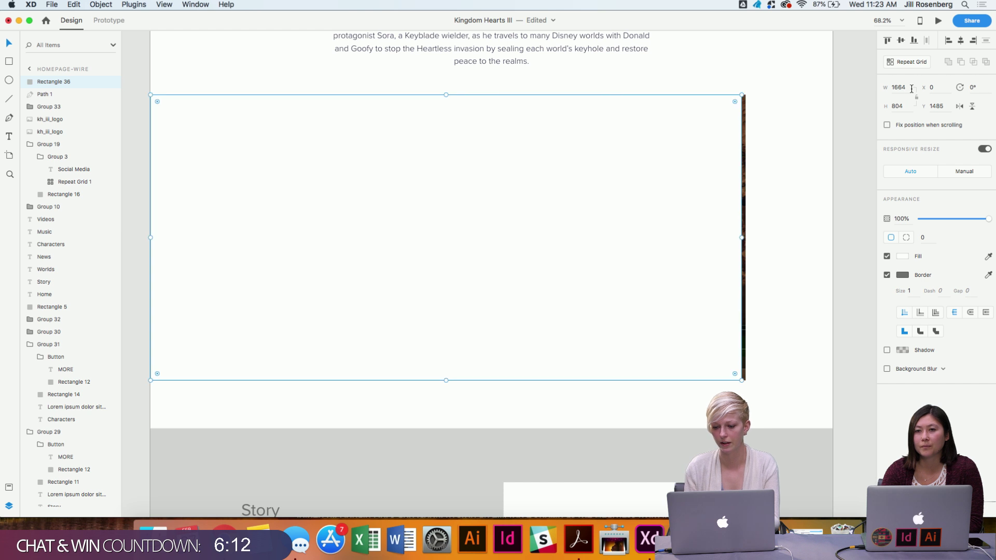
double_click(909, 88)
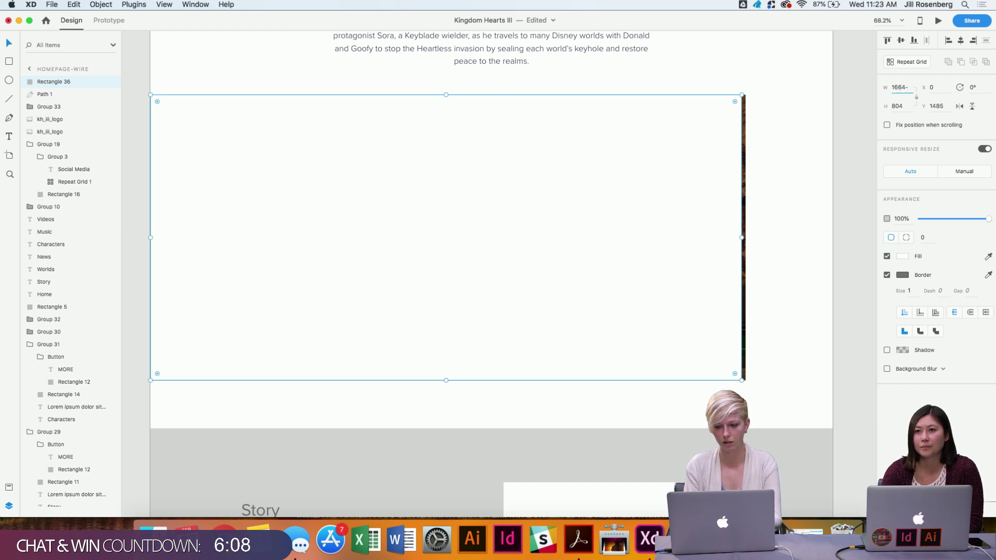
text(-256)
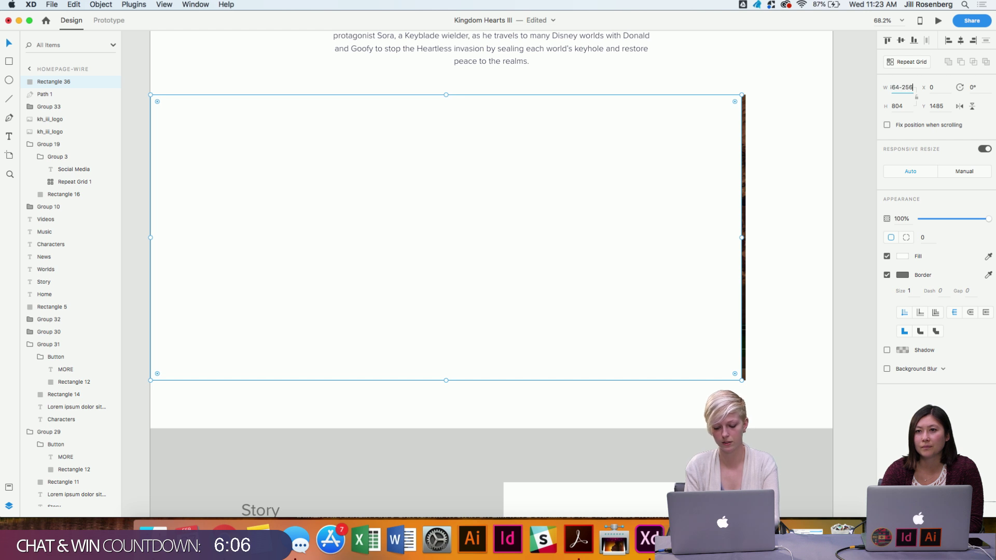
key(Return)
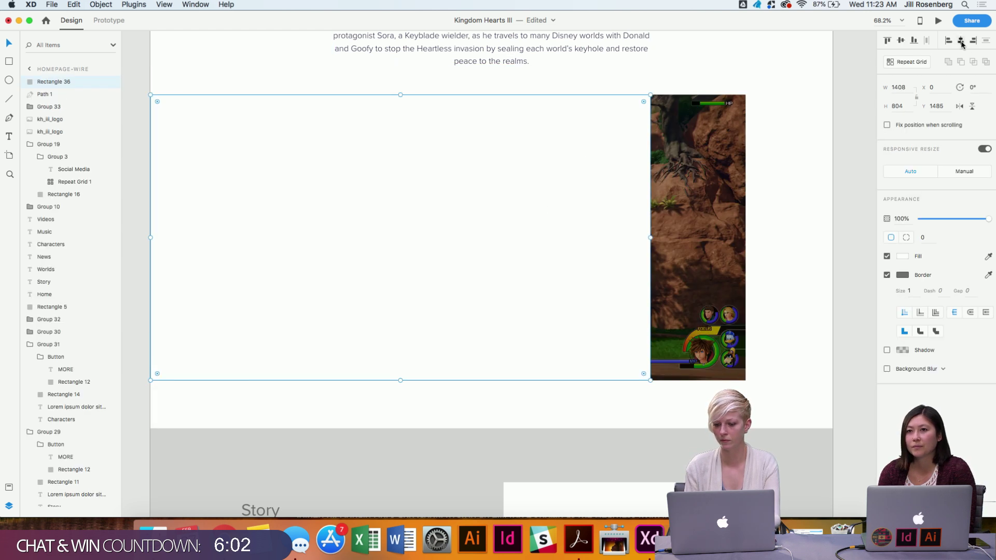
Centre the 1408-wide rectangle horizontally on the artboard and remove its border.
click(961, 42)
click(786, 292)
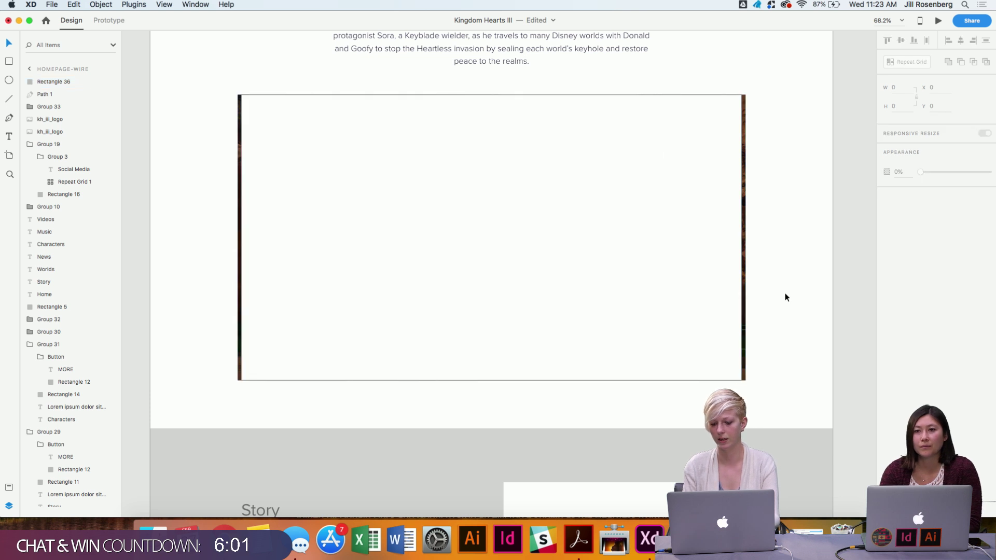
click(620, 240)
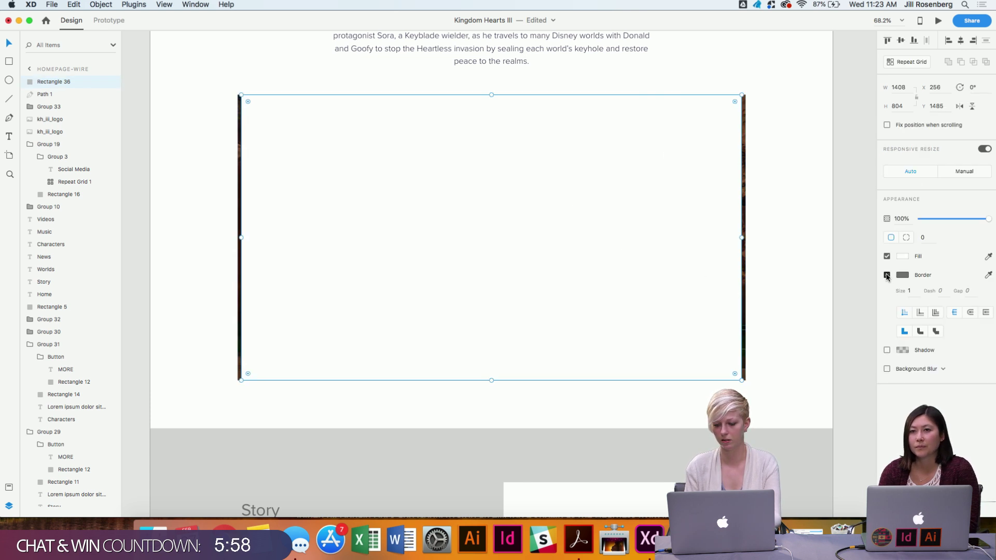
click(887, 276)
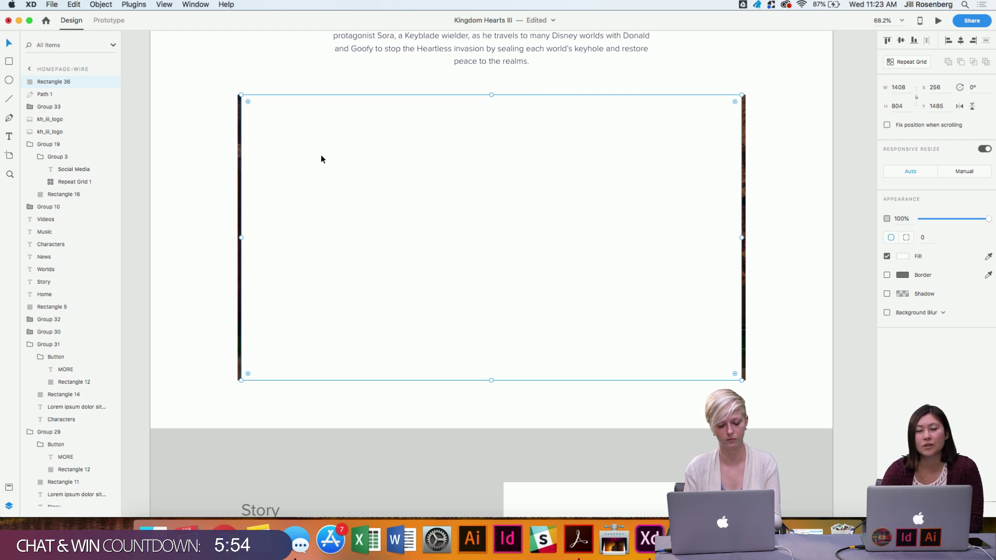
drag(320, 157, 355, 181)
key(super+z)
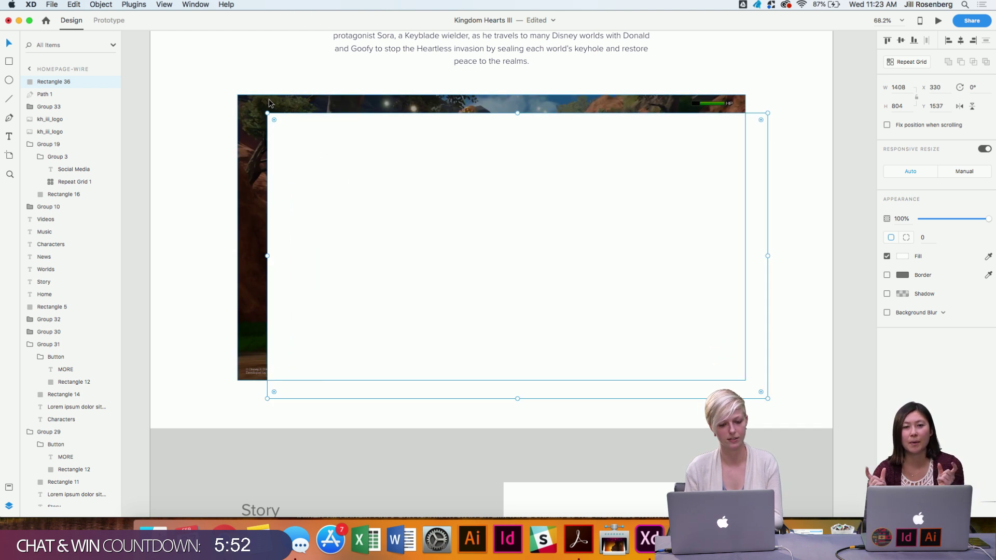
key(super+z)
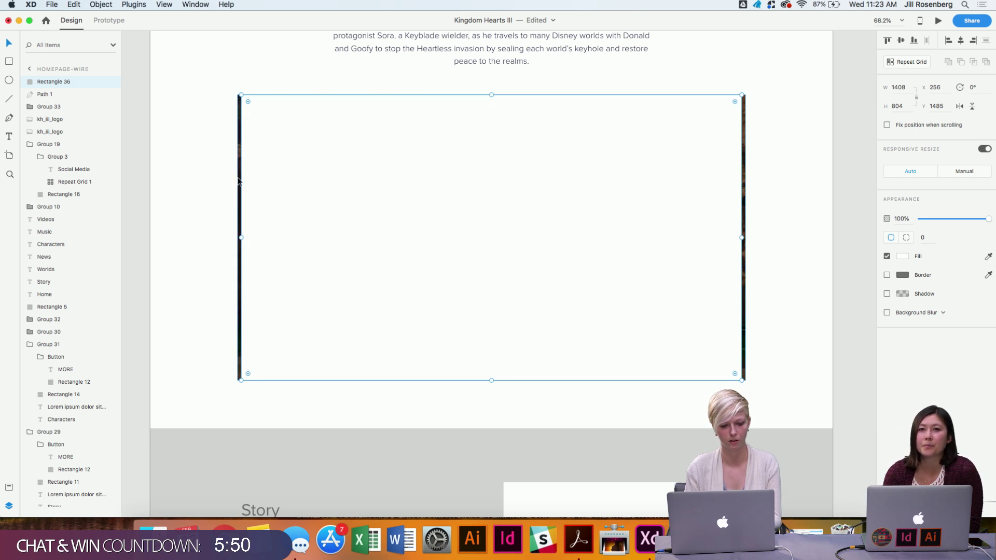
Mask the darkened scene image group with the white rectangle.
shift+click(239, 182)
click(140, 2)
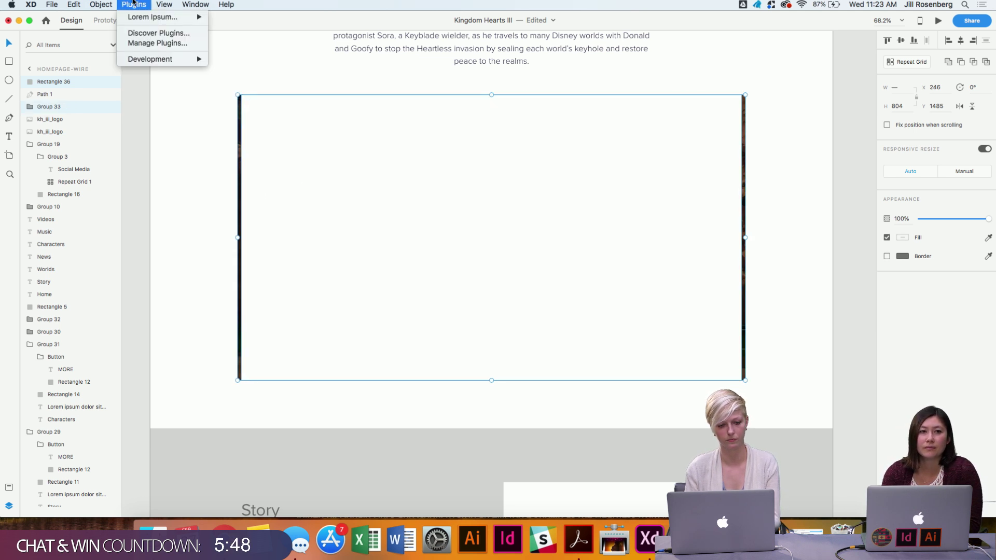
mouse_move(99, 2)
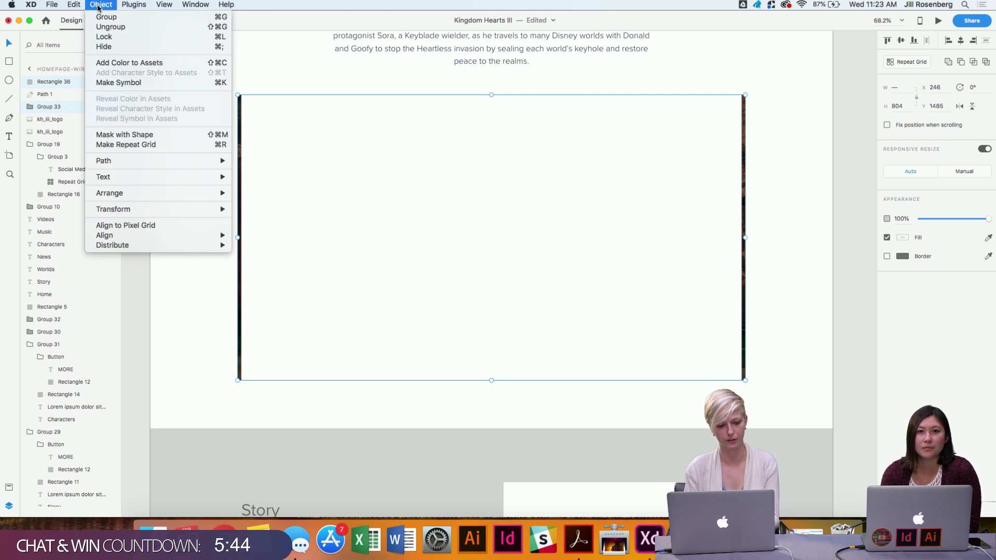
click(123, 136)
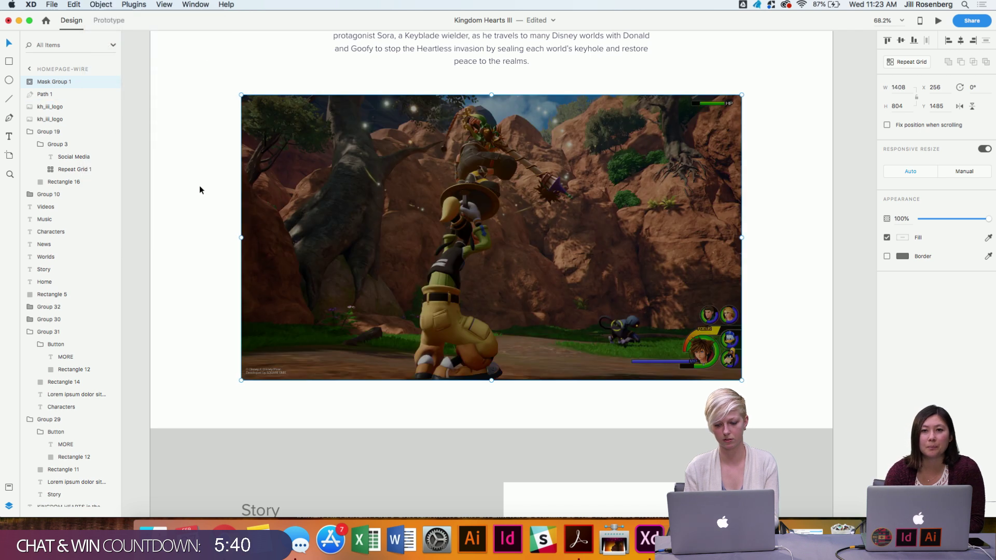
Measure the masked scene image's distances to the homepage artboard's edges.
click(203, 236)
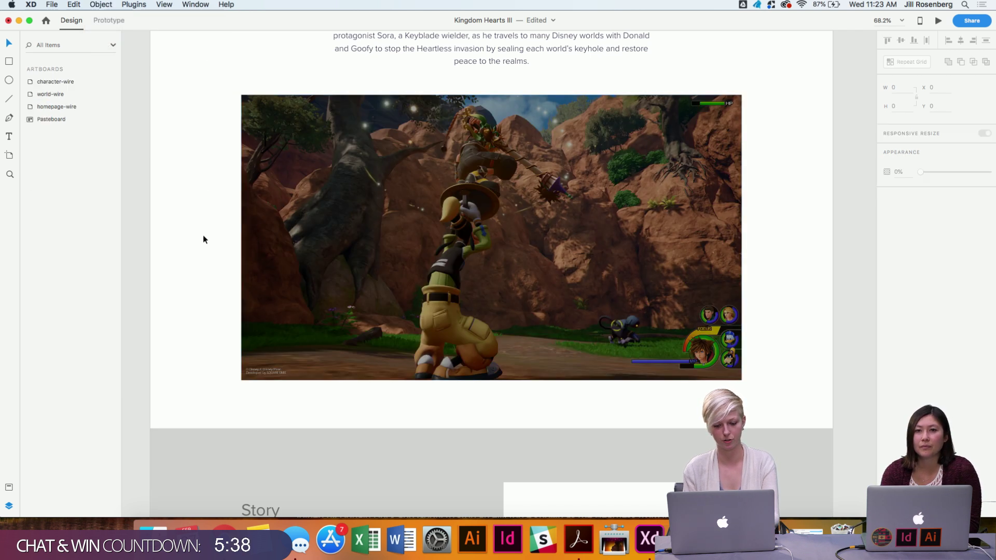
click(322, 234)
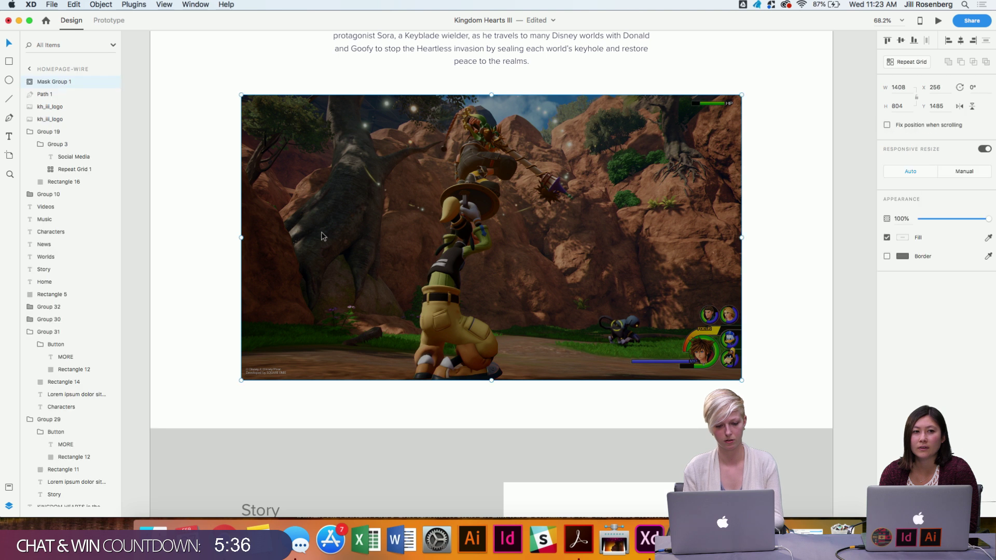
key(alt)
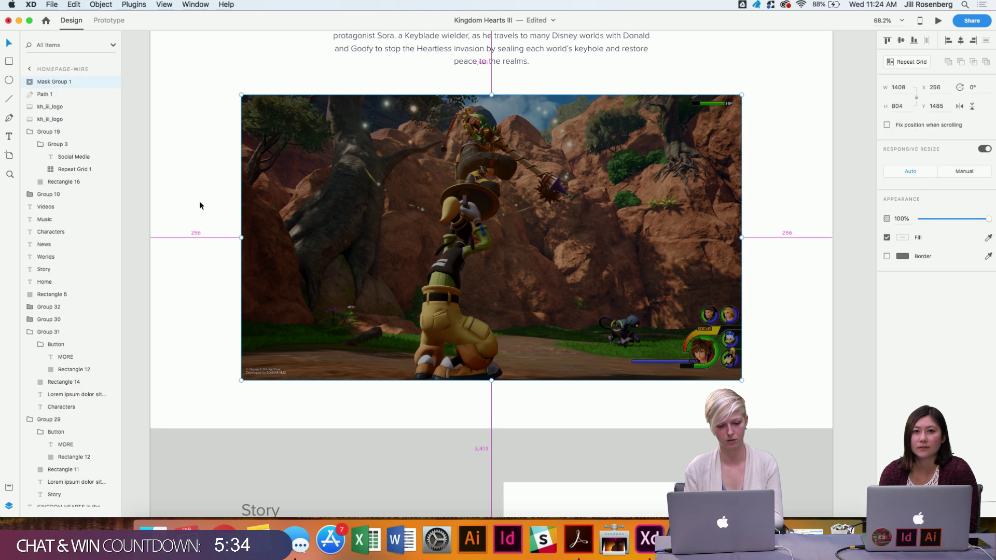
Move the masked image down to uncover the play icon, bring the icon to the front and place it over the image.
drag(500, 105, 503, 279)
drag(394, 170, 581, 254)
drag(499, 247, 487, 241)
key(super+shift+bracketright)
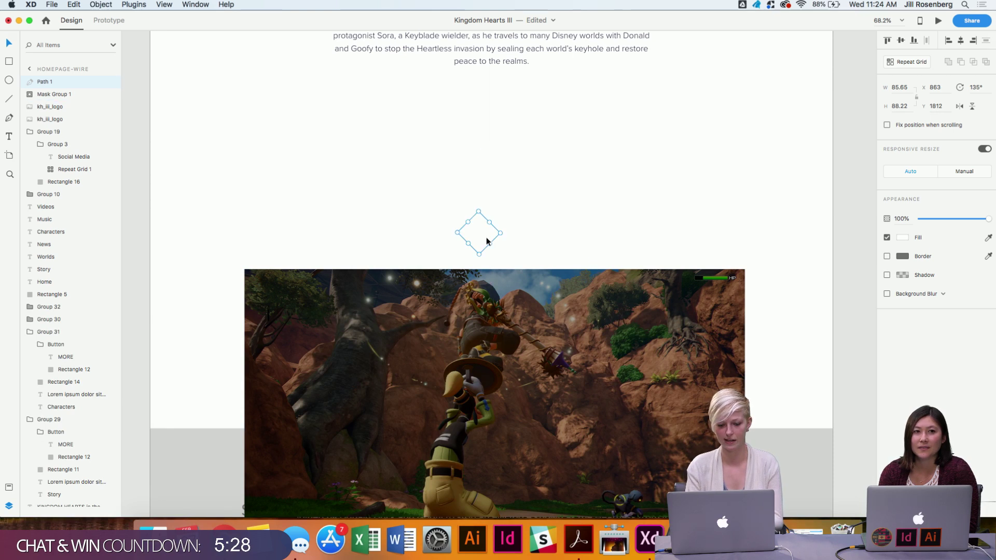
drag(479, 231, 498, 350)
Move the masked image back up to X 256, Y 1485, leaving 80 px below the intro paragraph.
click(571, 272)
drag(571, 271, 566, 125)
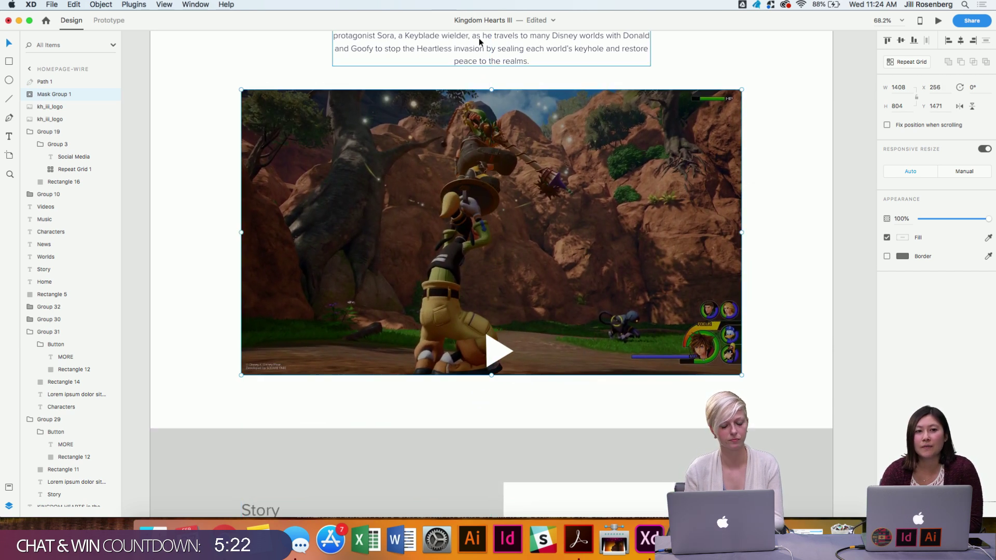
key(shift+Down)
key(Down)
key(Down)
key(Down)
key(Down)
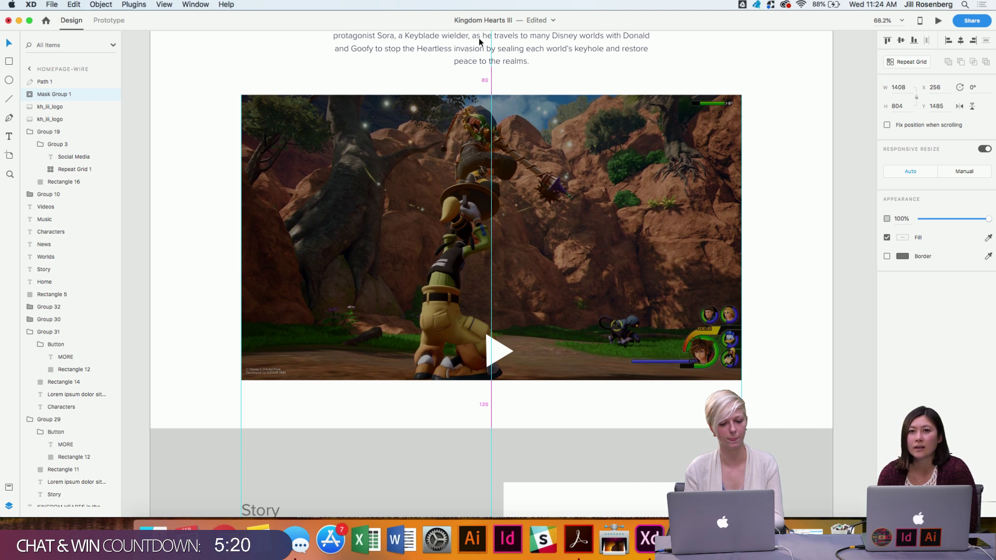
Align the play icon and the masked scene image by their vertical centres.
shift+click(503, 345)
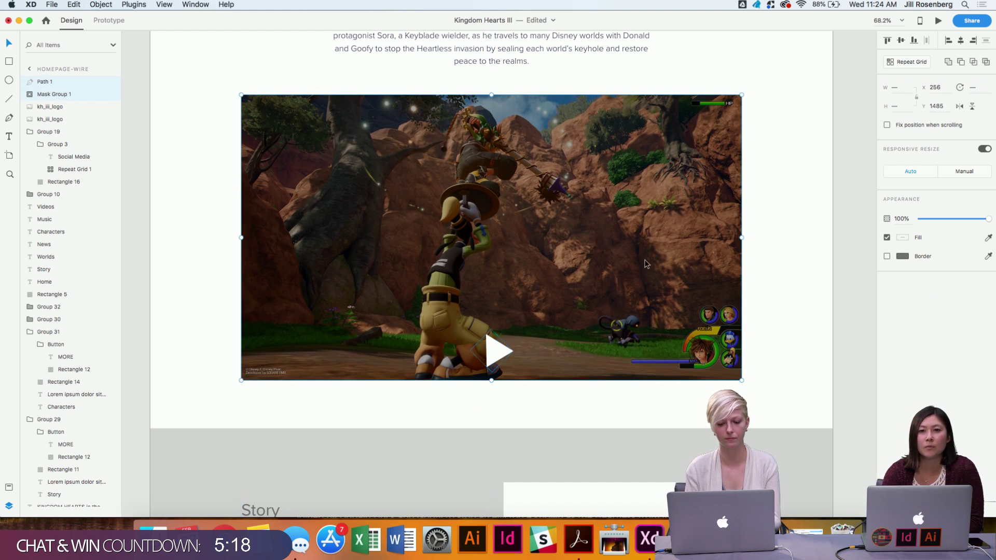
click(902, 40)
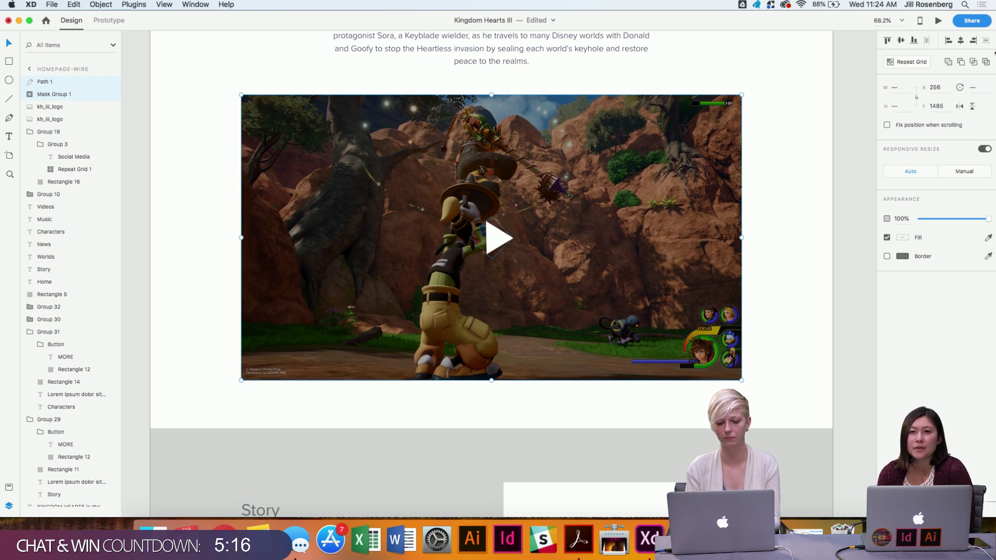
click(779, 208)
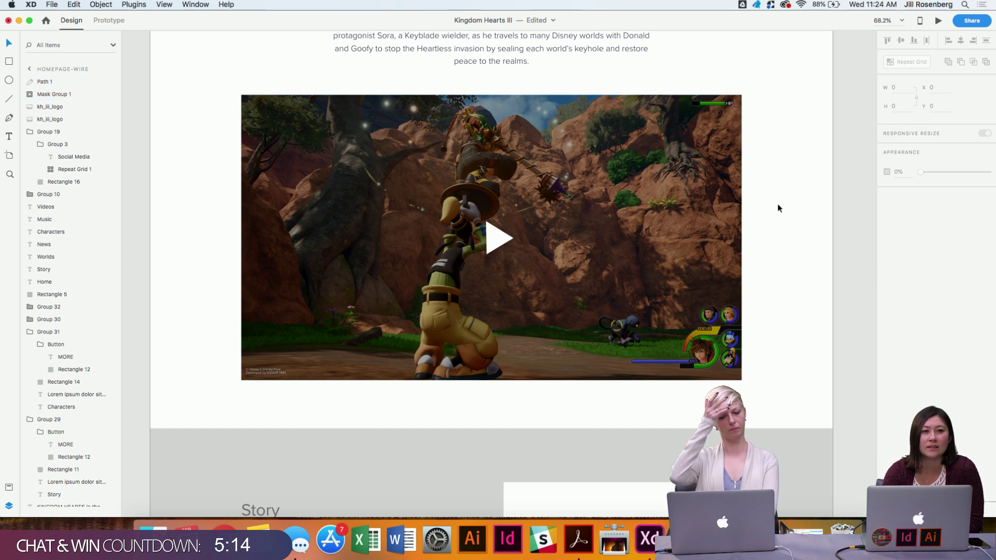
Examine the spacing and layout around the video image and the grey Story section on the homepage.
scroll(778, 208, down, 5)
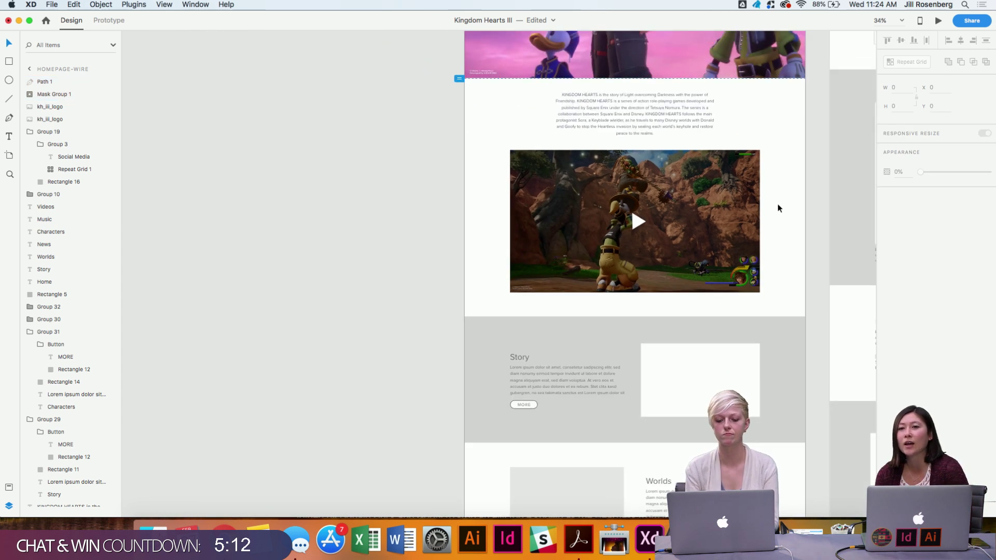
scroll(778, 208, right, 3)
scroll(779, 207, down, 2)
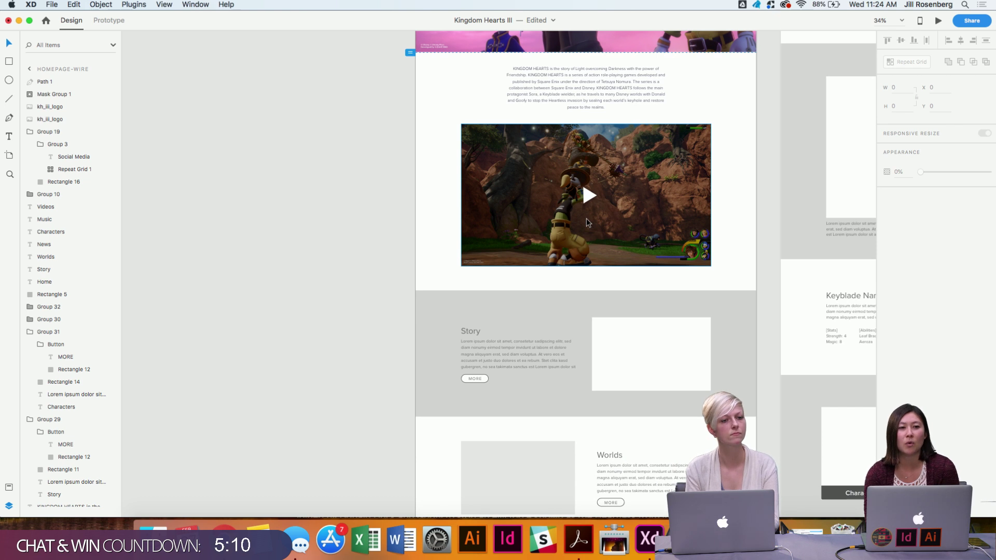
scroll(370, 207, right, 2)
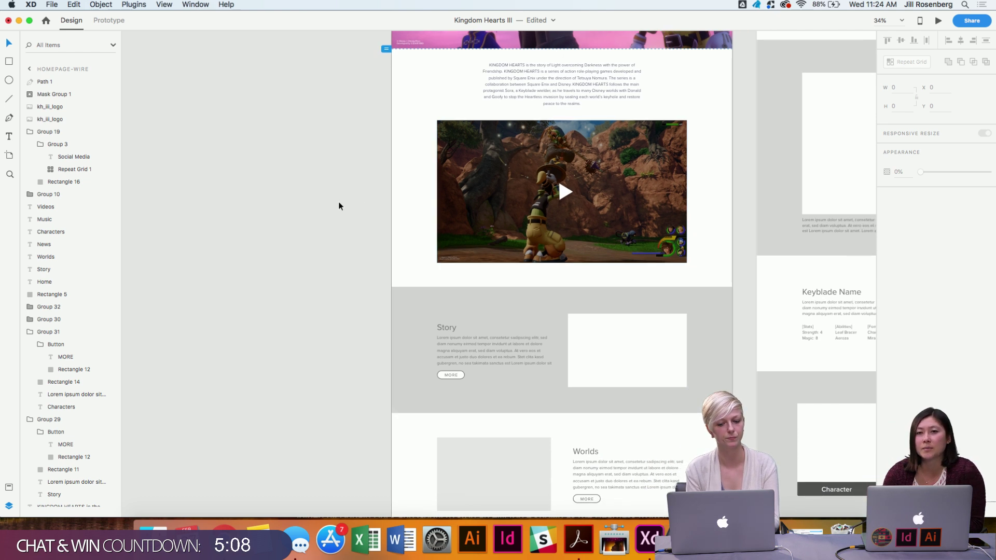
click(340, 207)
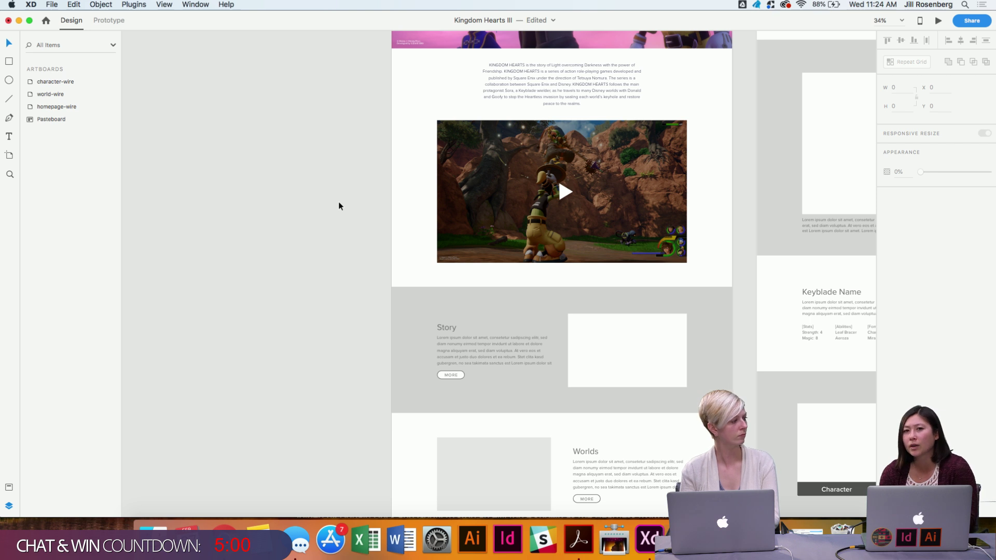
scroll(641, 237, up, 3)
scroll(640, 236, down, 3)
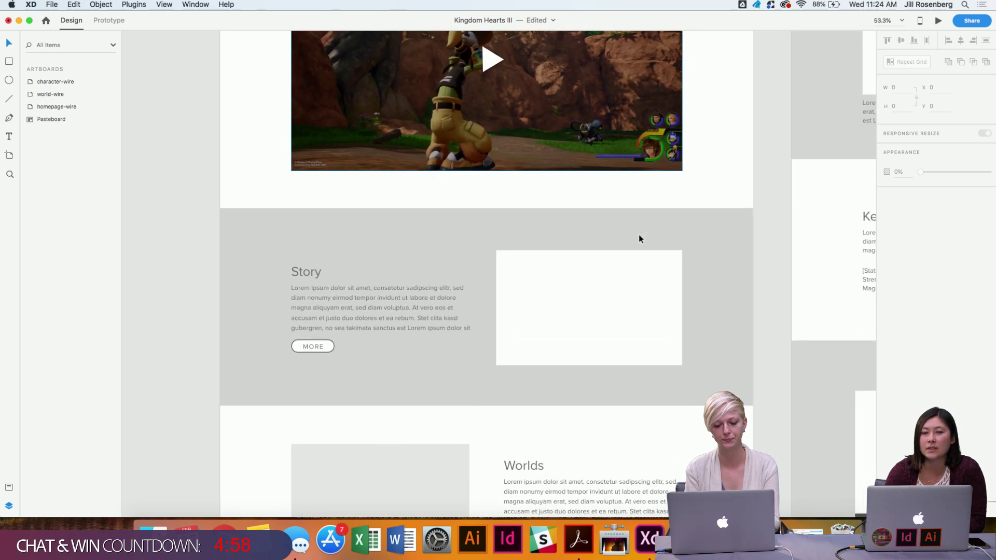
click(509, 225)
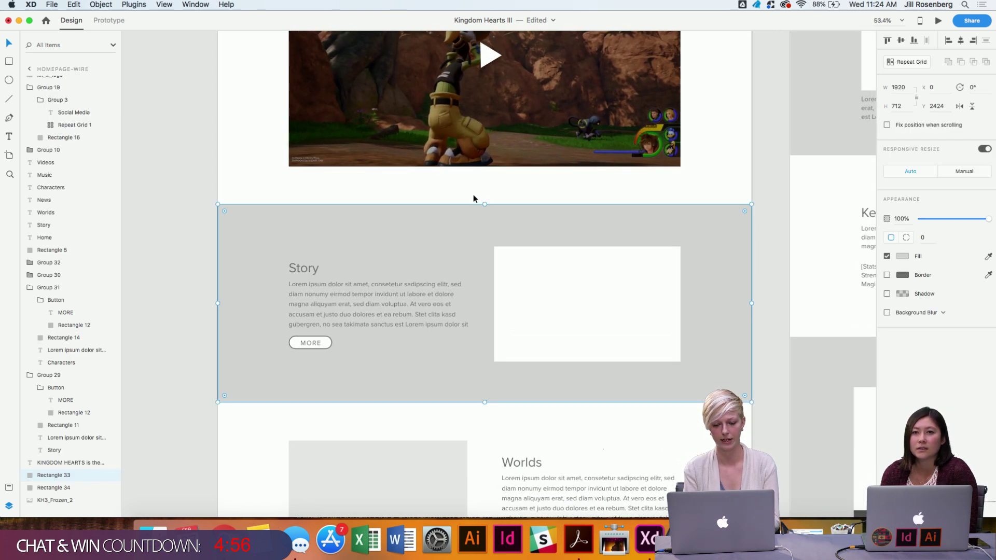
scroll(482, 136, up, 3)
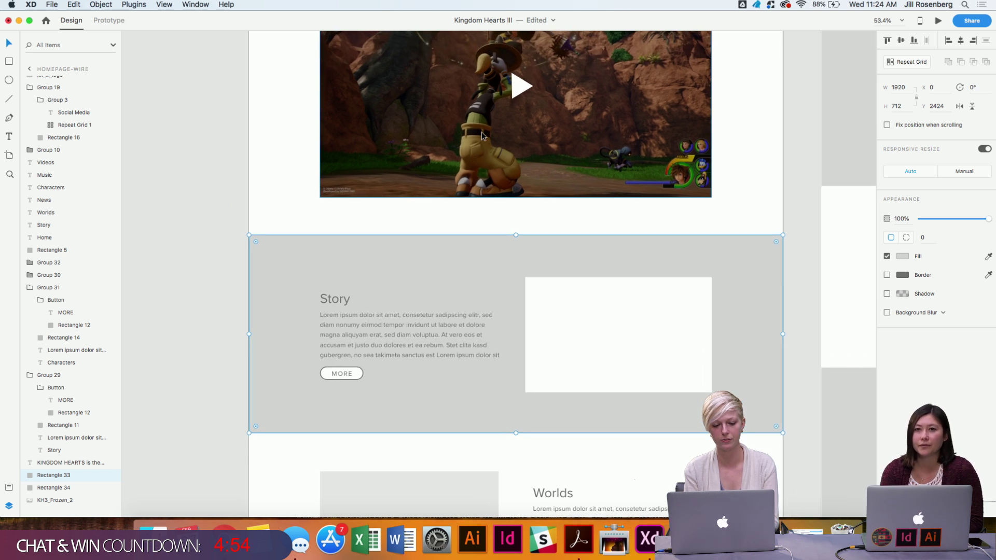
click(326, 226)
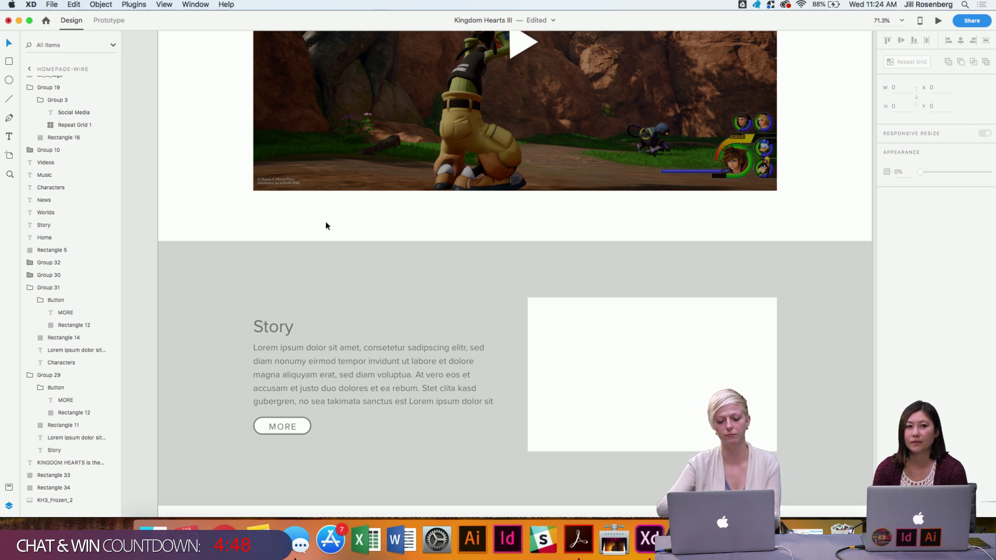
scroll(325, 226, down, 1)
scroll(326, 225, right, 1)
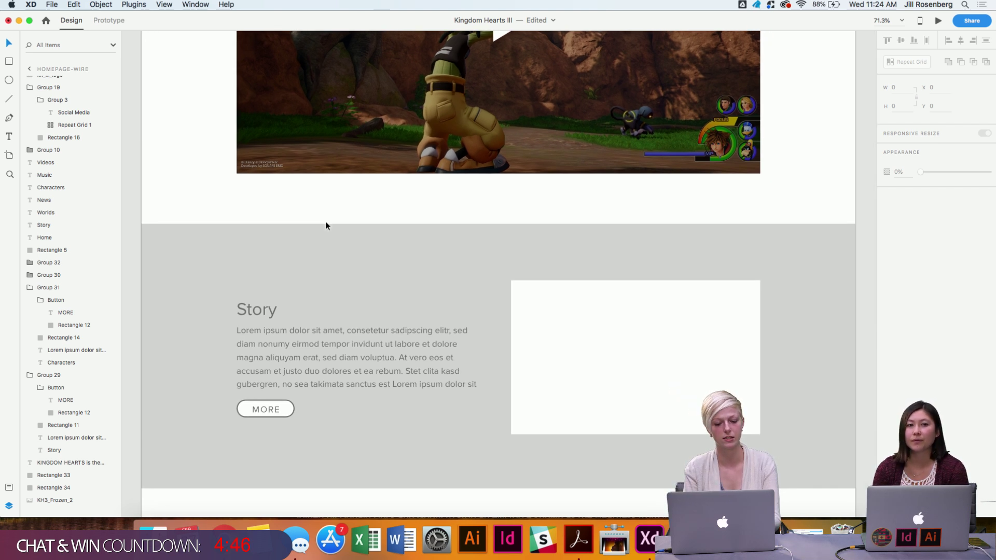
scroll(279, 202, down, 1)
scroll(279, 202, right, 1)
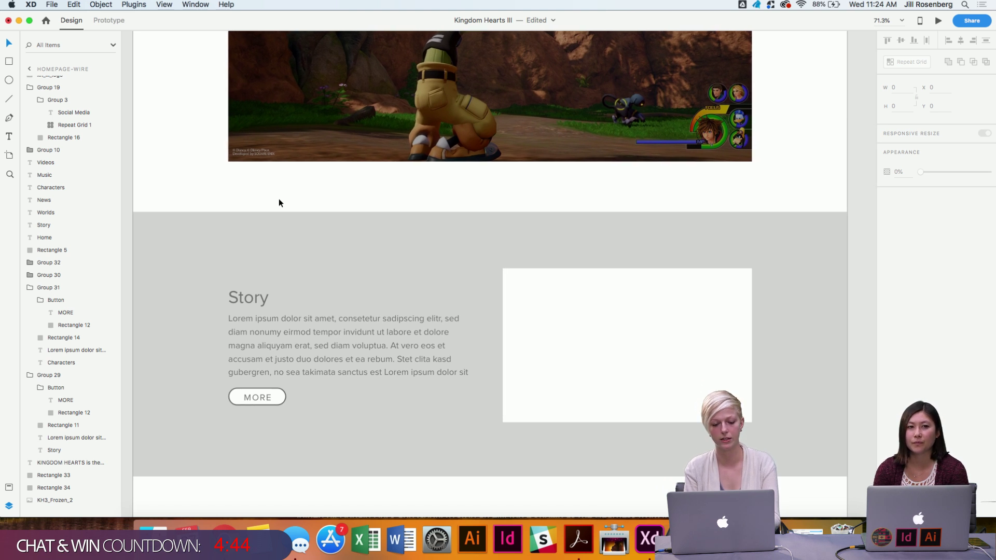
Measure the spacing between the masked video image and the grey Story section beneath it.
click(440, 227)
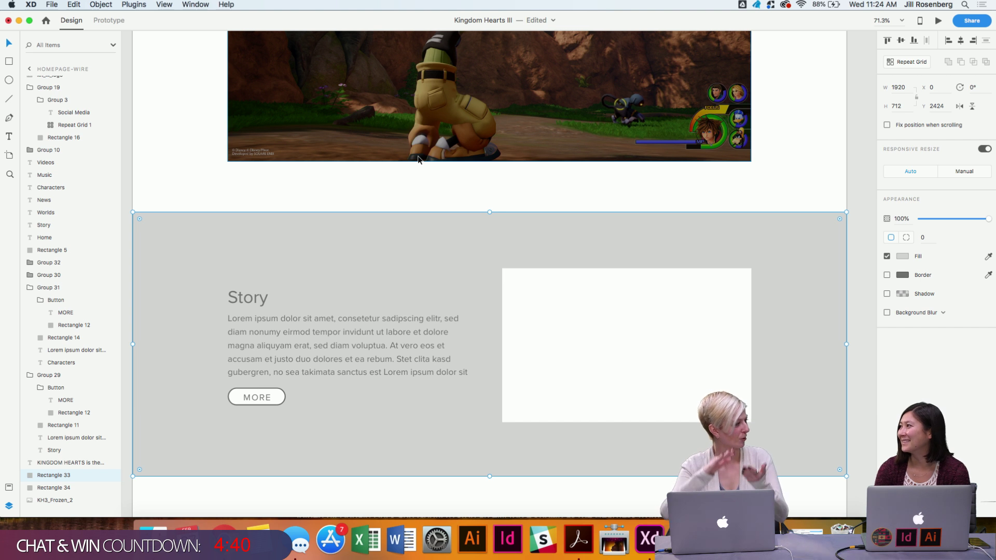
click(504, 184)
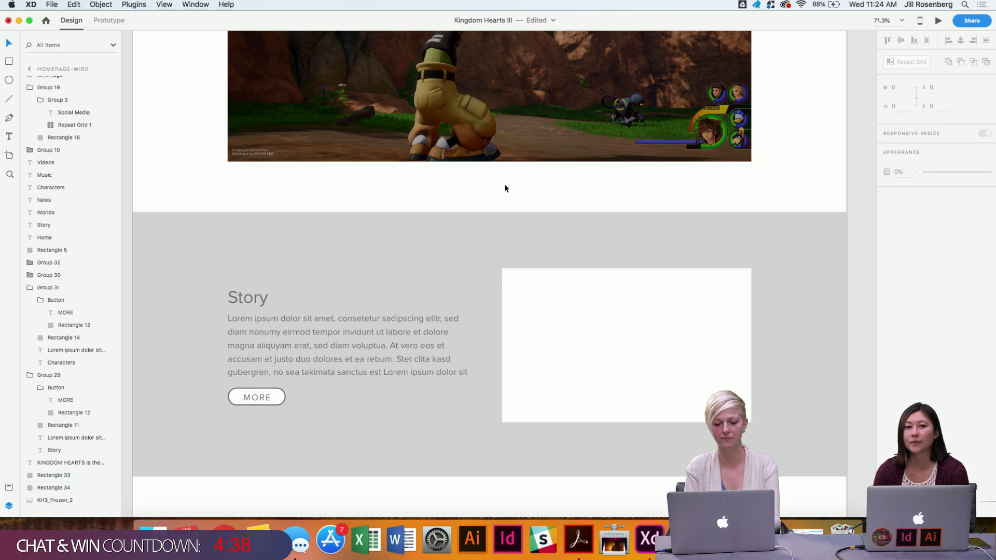
click(463, 135)
key(alt)
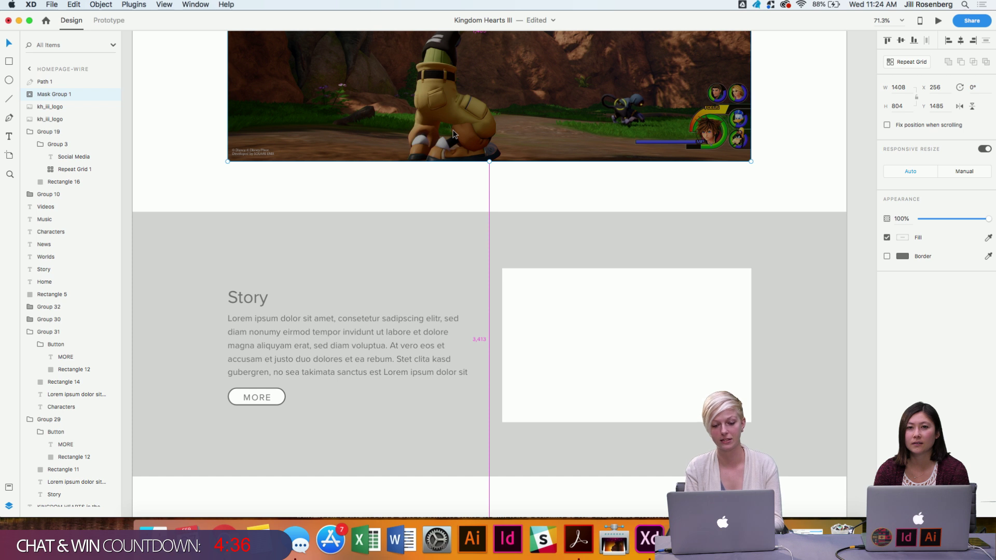
Move the Story section's grey background together with its content group up to Y 2417, beneath the video image.
click(428, 229)
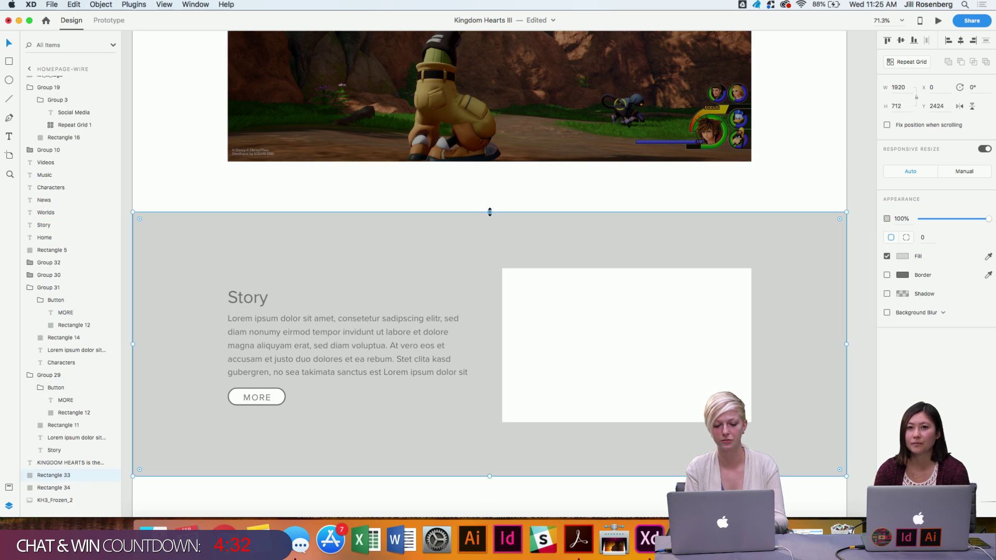
scroll(540, 231, down, 3)
drag(214, 237, 677, 375)
scroll(589, 233, up, 3)
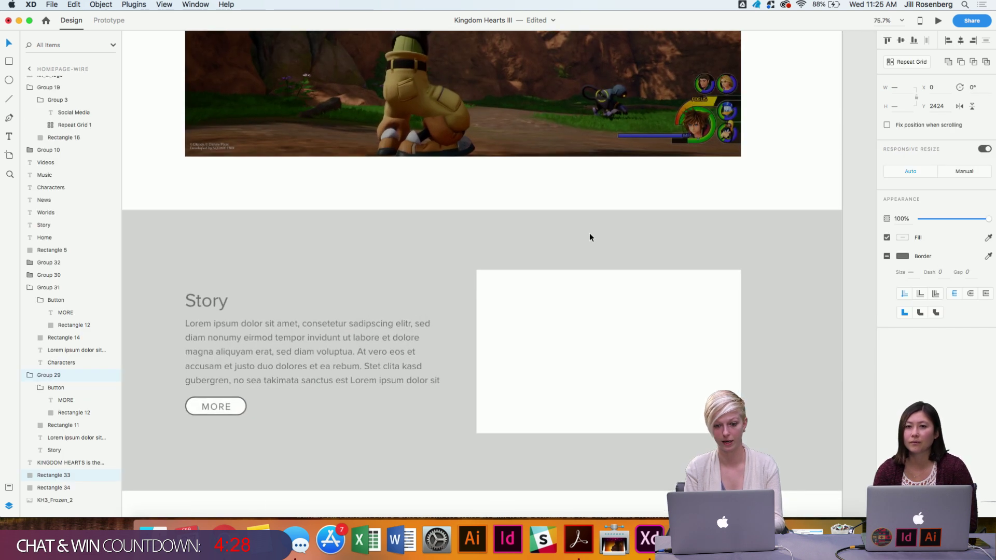
drag(472, 231, 471, 230)
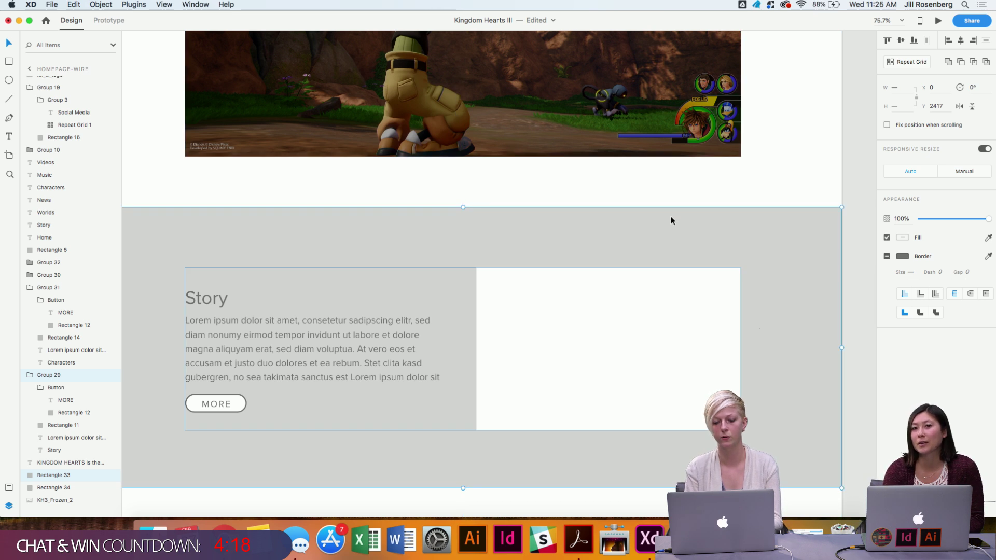
Change the font weight of the intro paragraph above the video image to Regular.
scroll(671, 218, down, 3)
scroll(759, 123, up, 3)
scroll(758, 123, right, 1)
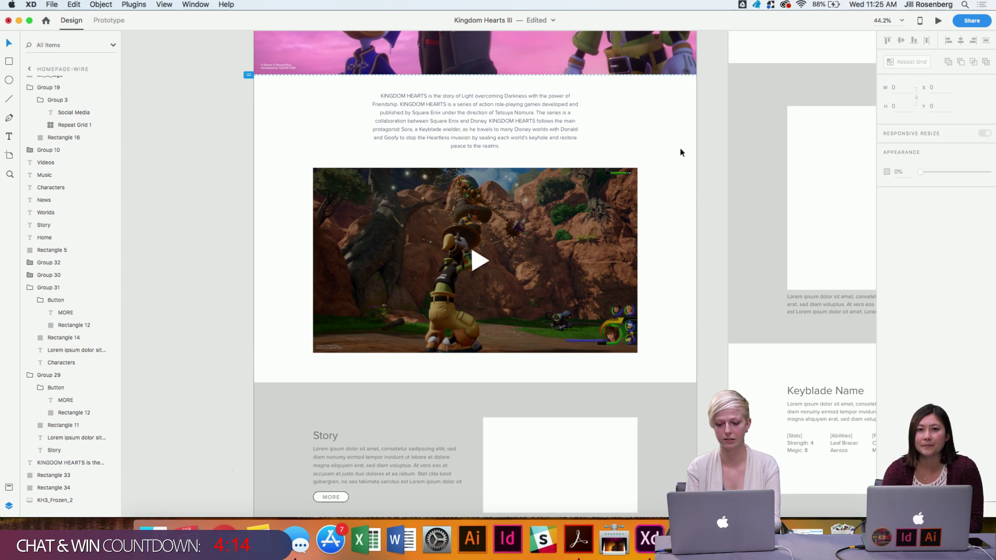
scroll(681, 152, up, 2)
scroll(681, 152, down, 1)
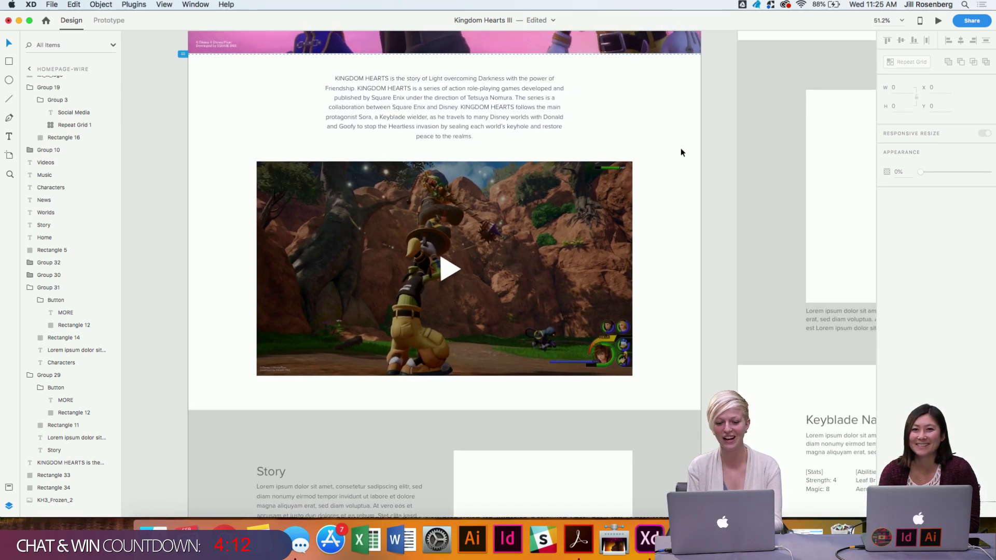
scroll(640, 155, up, 2)
click(544, 179)
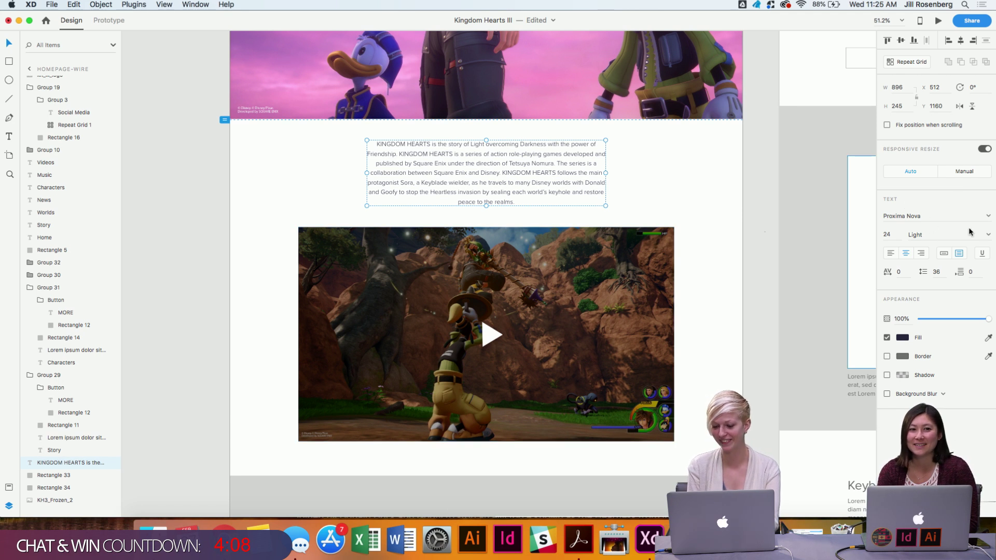
click(916, 235)
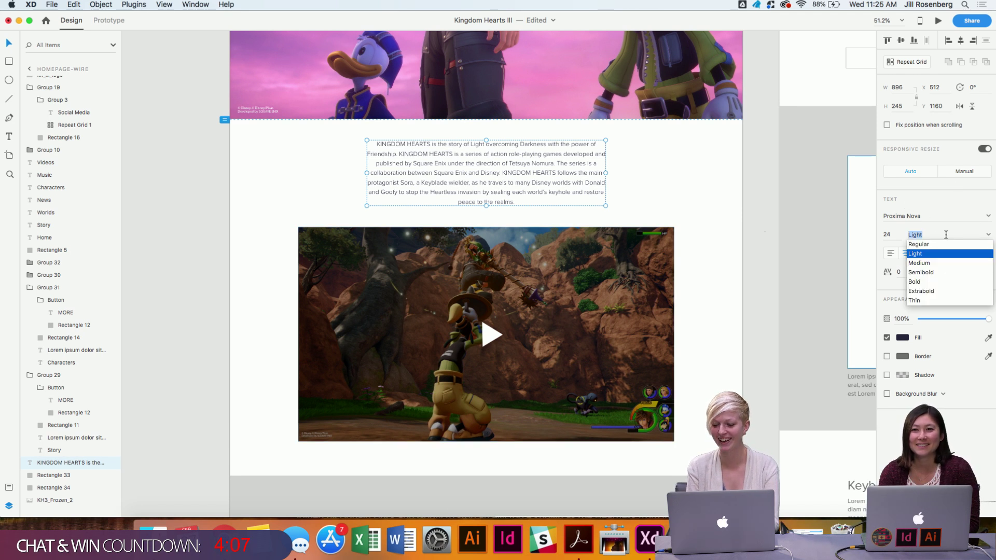
click(919, 244)
scroll(432, 157, up, 5)
scroll(432, 156, down, 5)
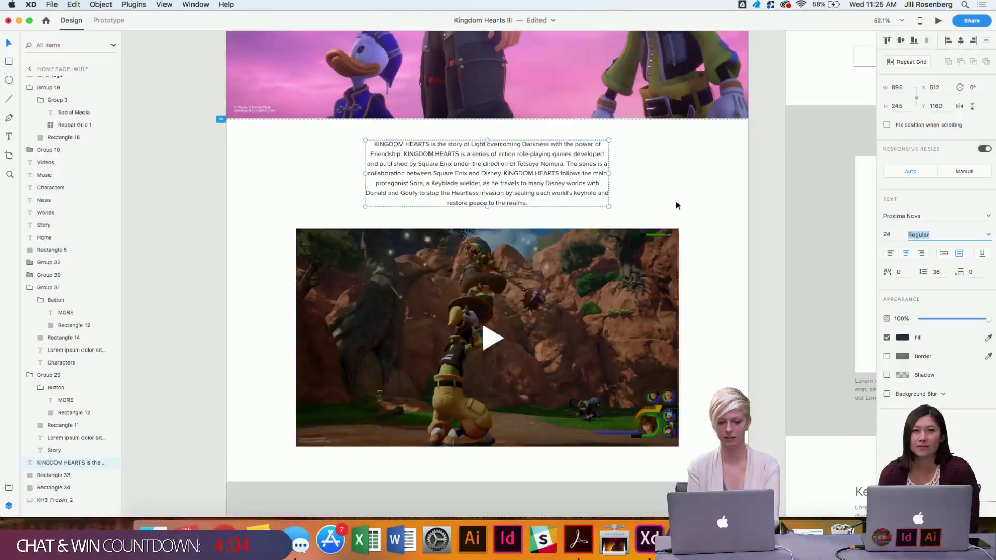
Try black (#000000) as the fill colour of the intro paragraph and inspect the text up close.
click(593, 178)
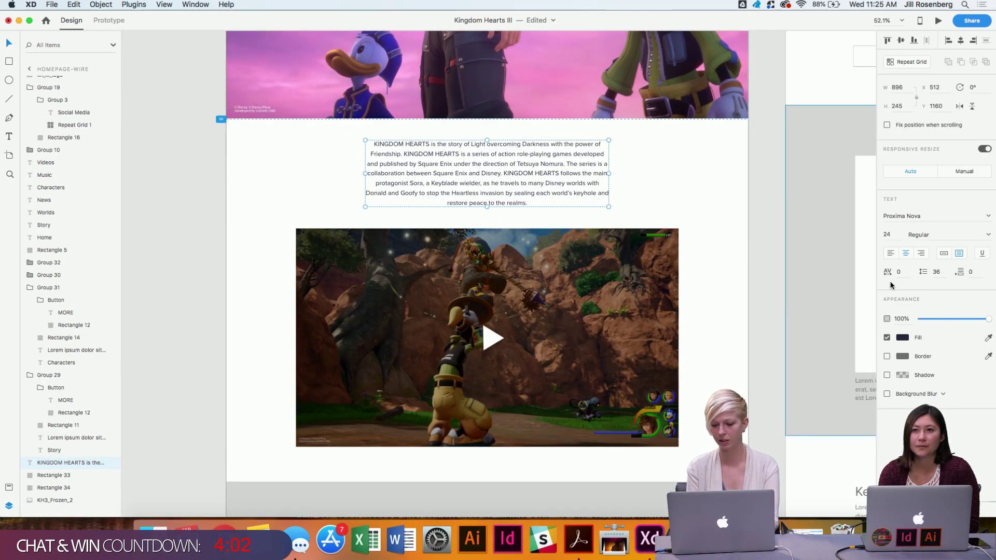
click(903, 338)
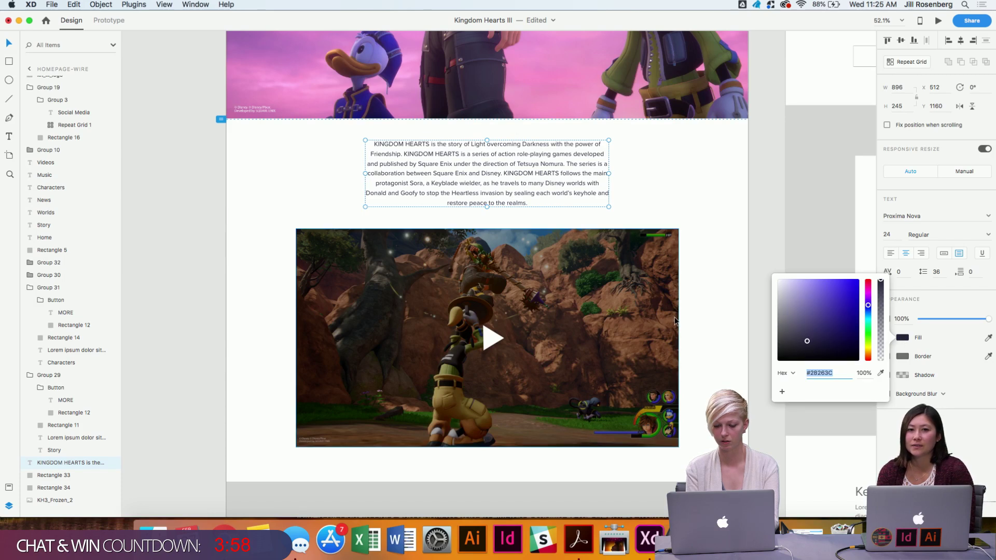
scroll(501, 196, up, 5)
scroll(501, 196, up, 5)
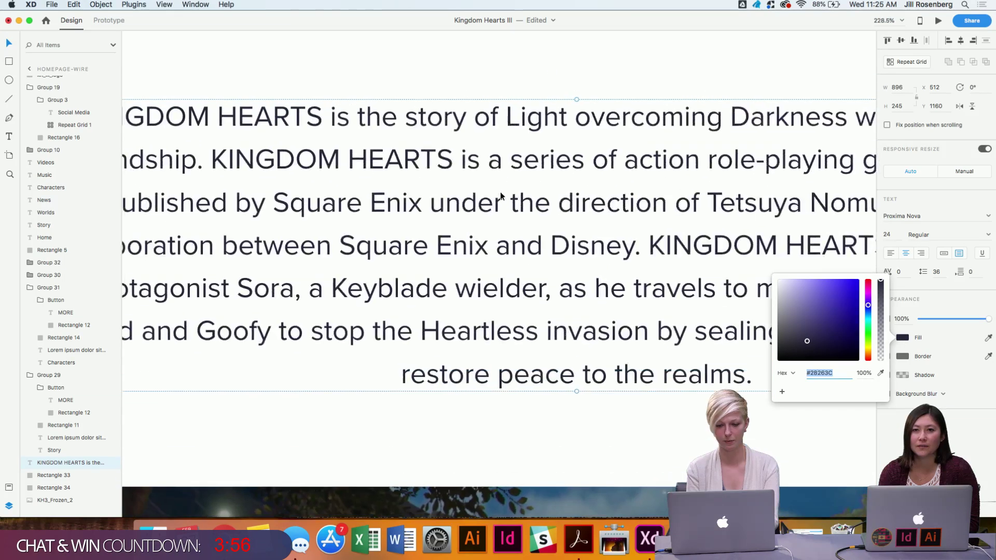
scroll(501, 196, down, 3)
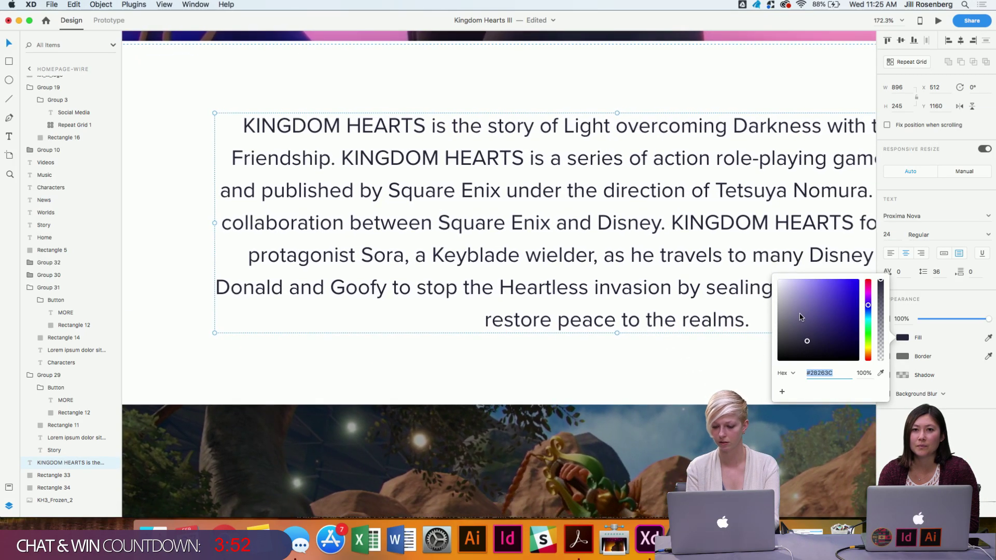
drag(803, 340, 778, 360)
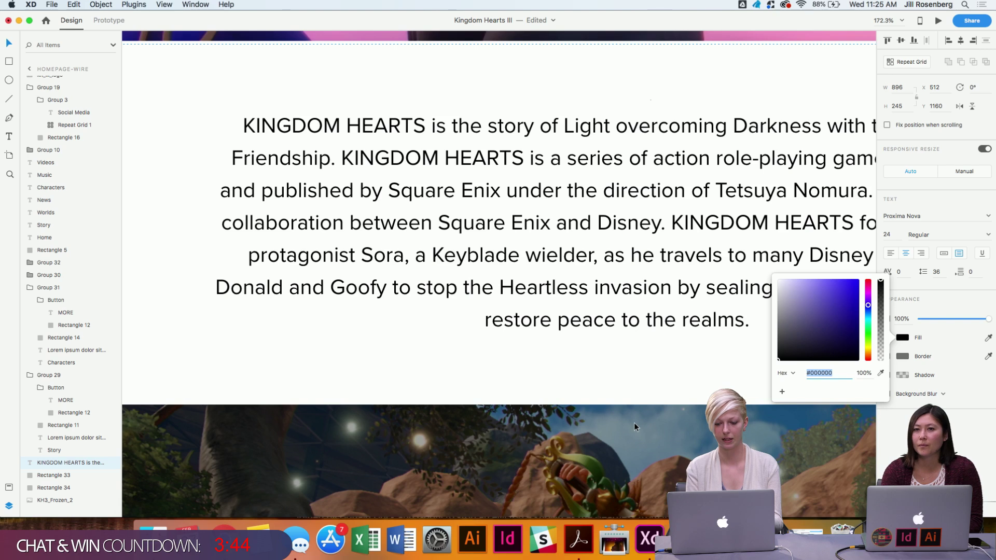
scroll(522, 308, down, 5)
scroll(522, 308, up, 5)
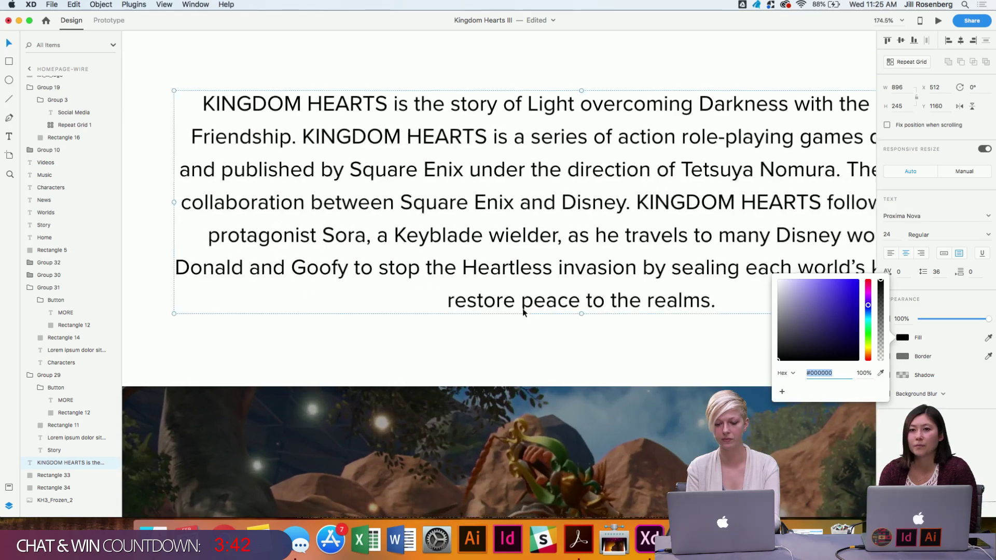
scroll(522, 308, up, 2)
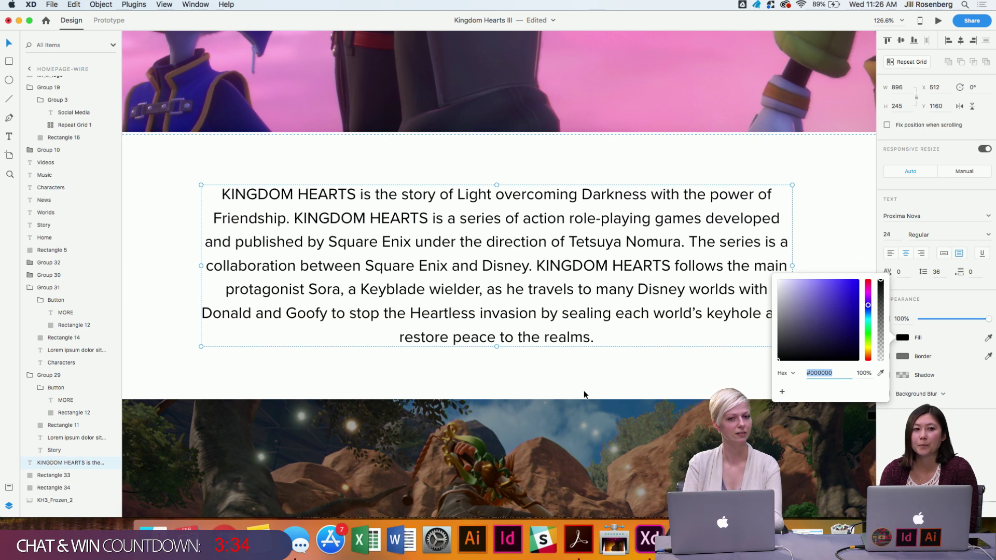
Set the intro paragraph's fill to the dark blue-violet #2B2845 and deselect the text.
click(503, 346)
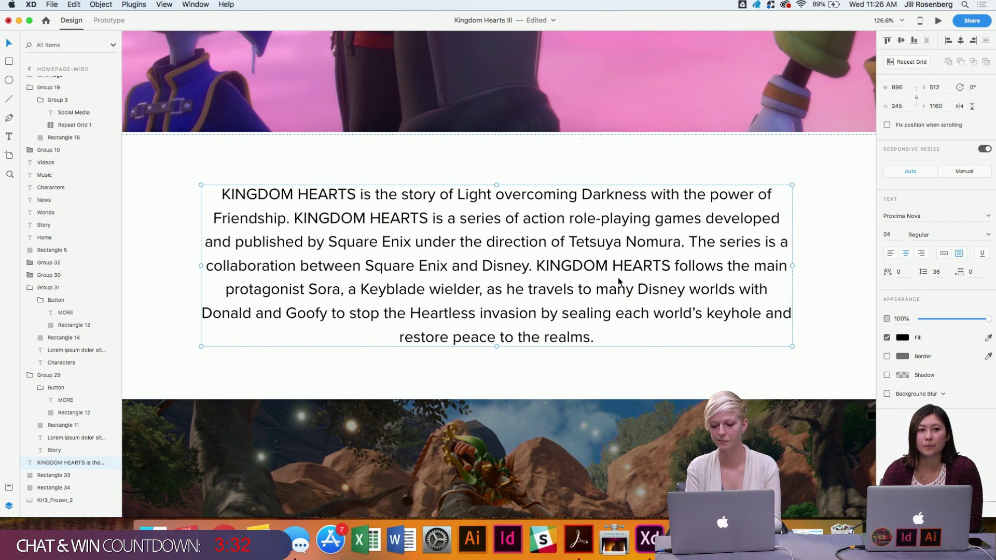
click(905, 338)
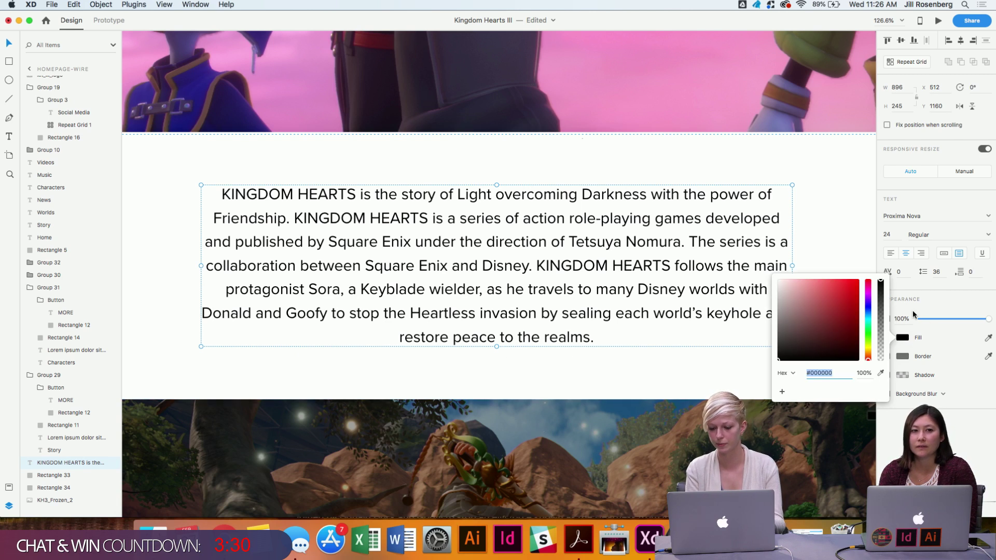
drag(869, 311, 869, 304)
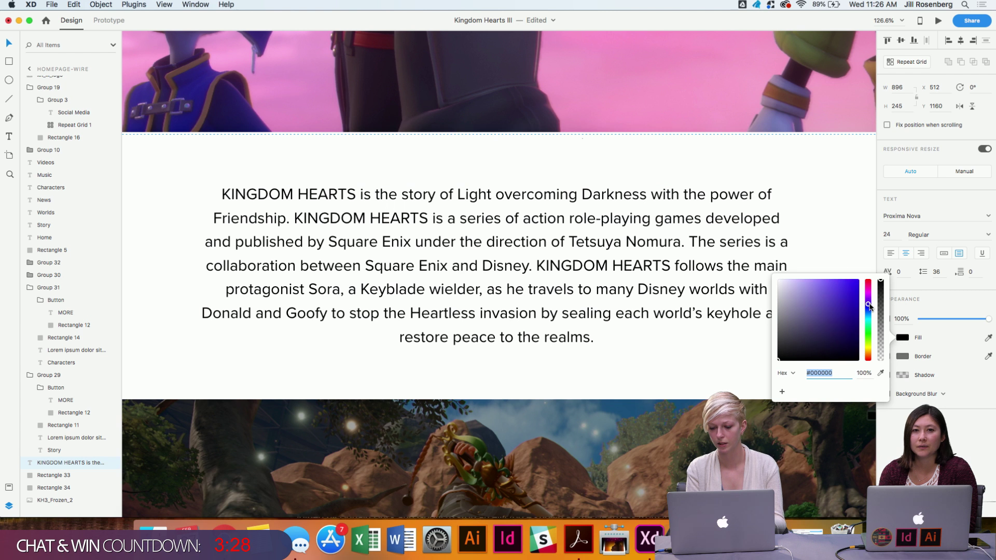
mouse_move(782, 333)
mouse_down()
mouse_move(797, 349)
mouse_move(812, 341)
mouse_up()
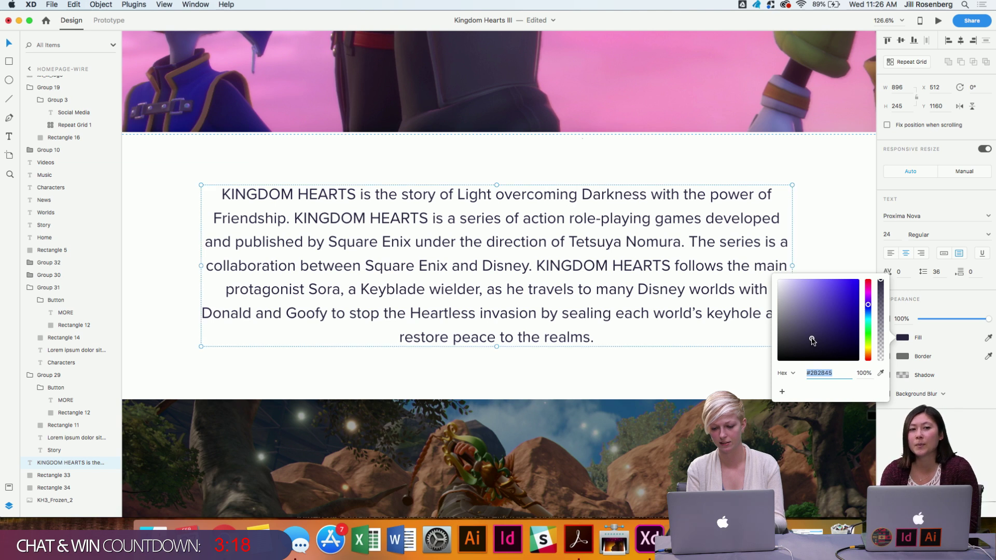
click(612, 170)
Examine the restyled homepage from the navigation bar and hero artwork down to the video image.
scroll(612, 170, down, 5)
scroll(255, 260, up, 3)
scroll(254, 260, left, 3)
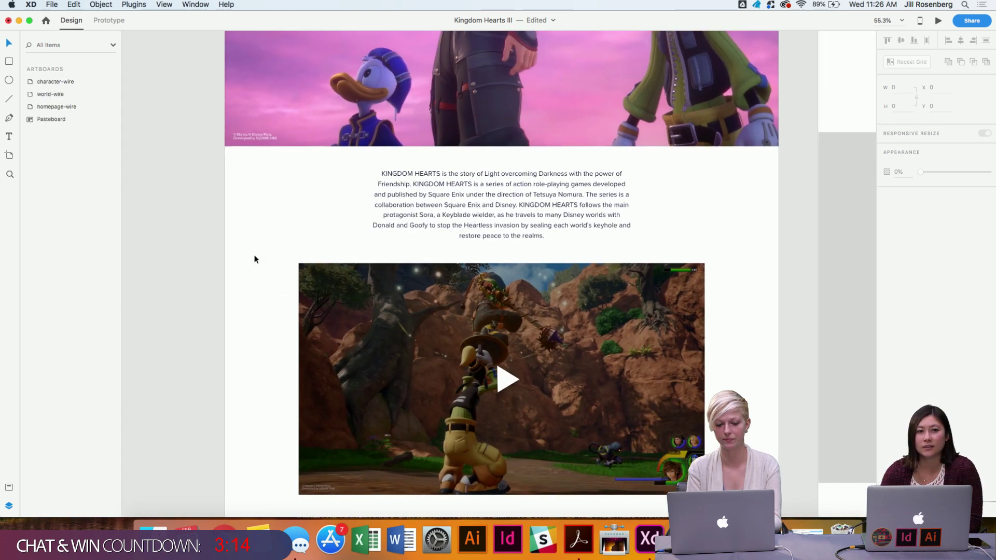
scroll(698, 285, down, 4)
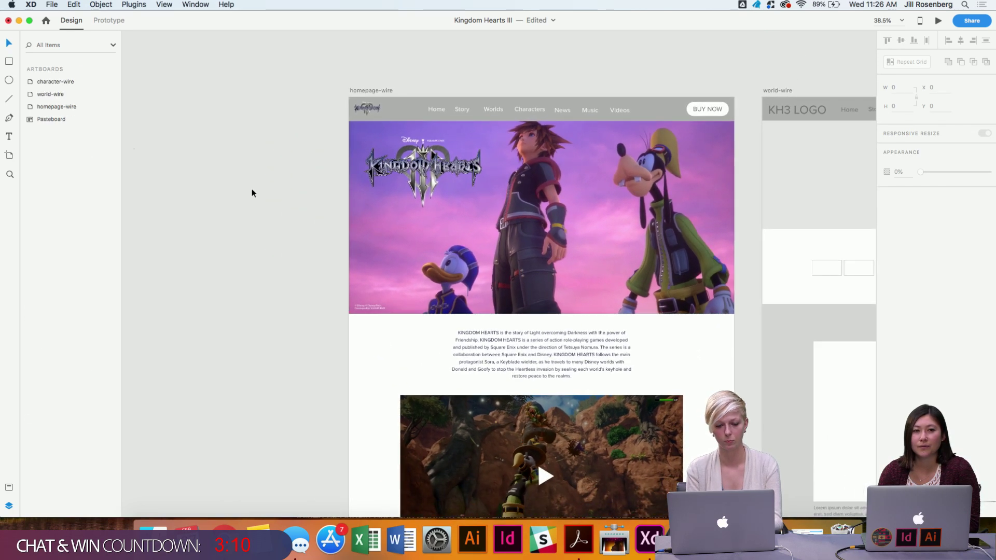
click(252, 193)
scroll(252, 193, down, 2)
scroll(252, 193, right, 3)
scroll(253, 193, down, 1)
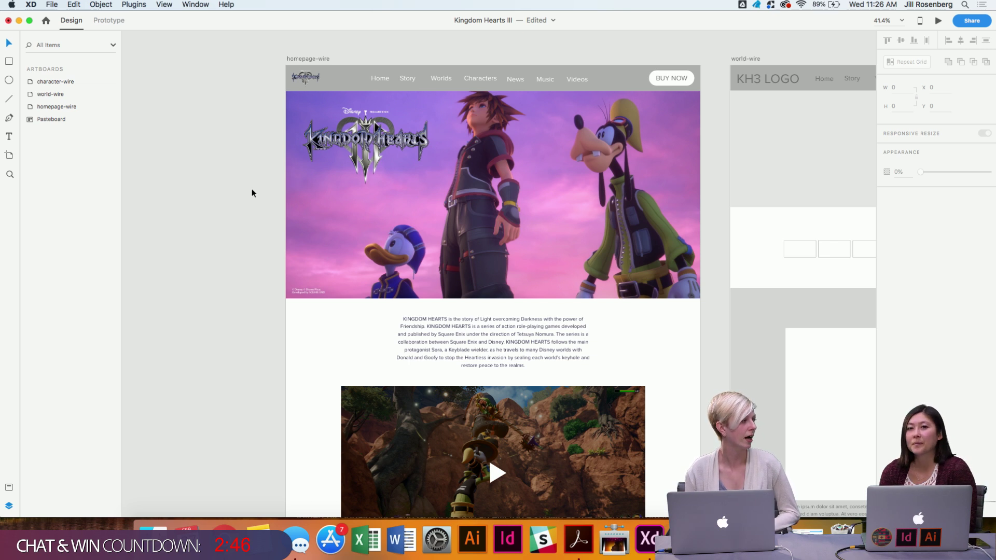
Fine-tune the intro paragraph's fill to the dark blue-violet #2A2746 and check the text up close.
scroll(252, 192, up, 3)
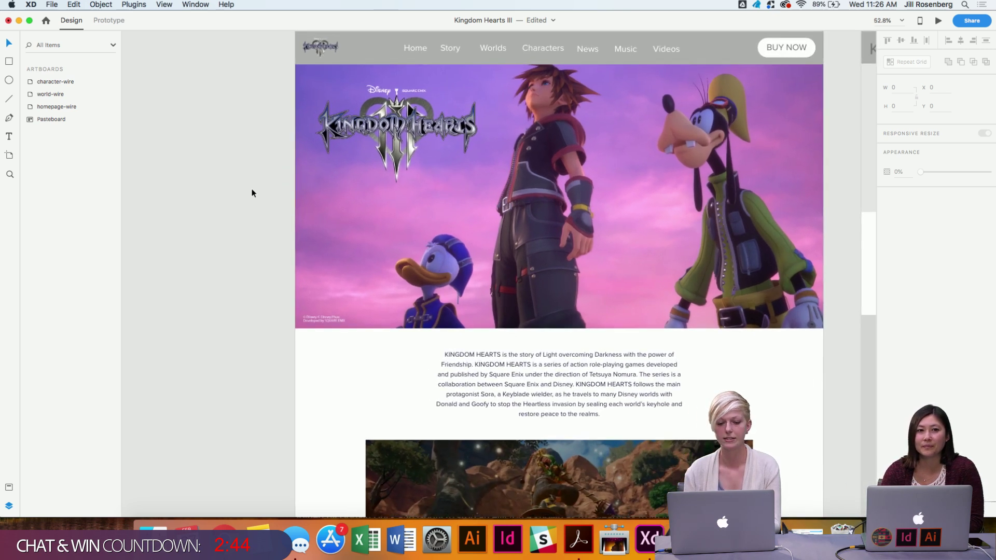
scroll(252, 193, up, 2)
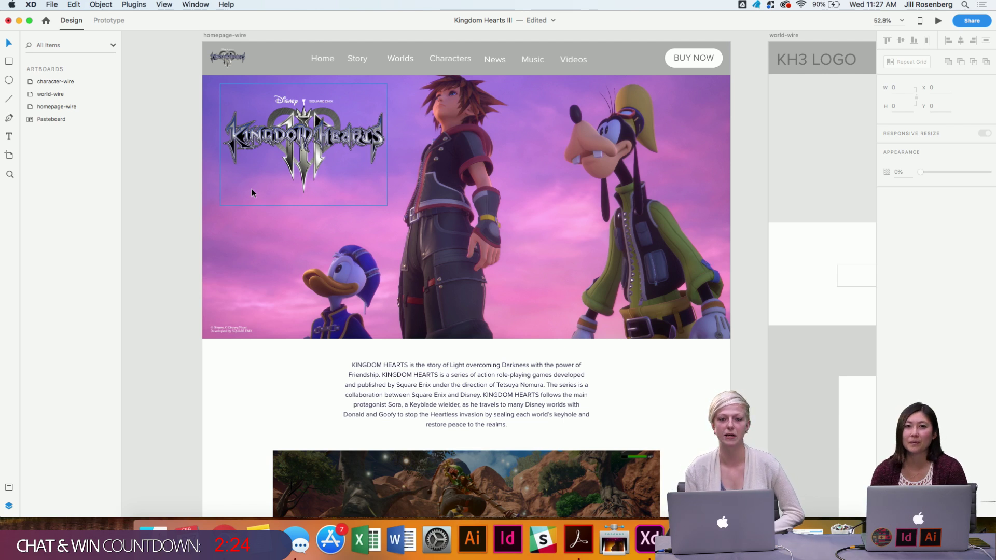
scroll(421, 397, up, 3)
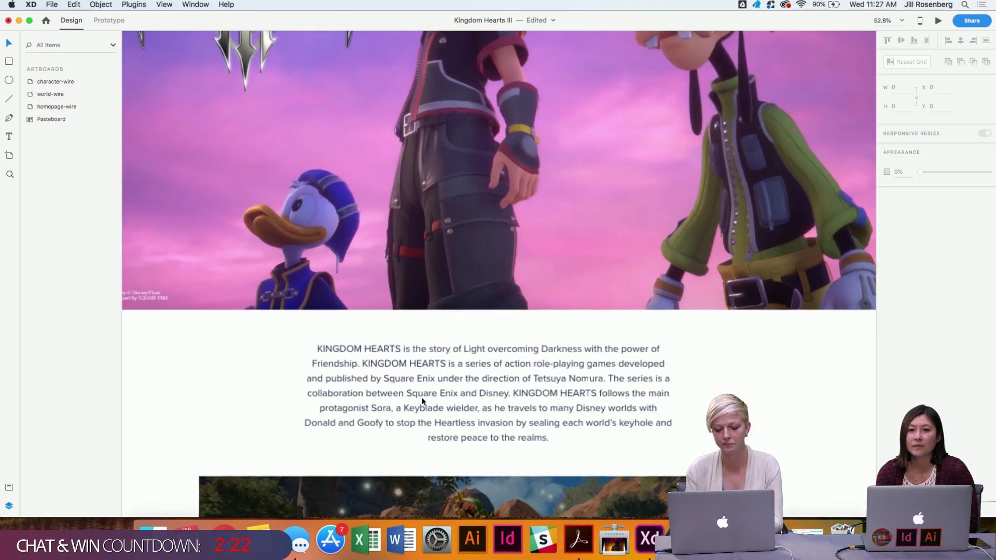
scroll(421, 396, down, 4)
click(468, 145)
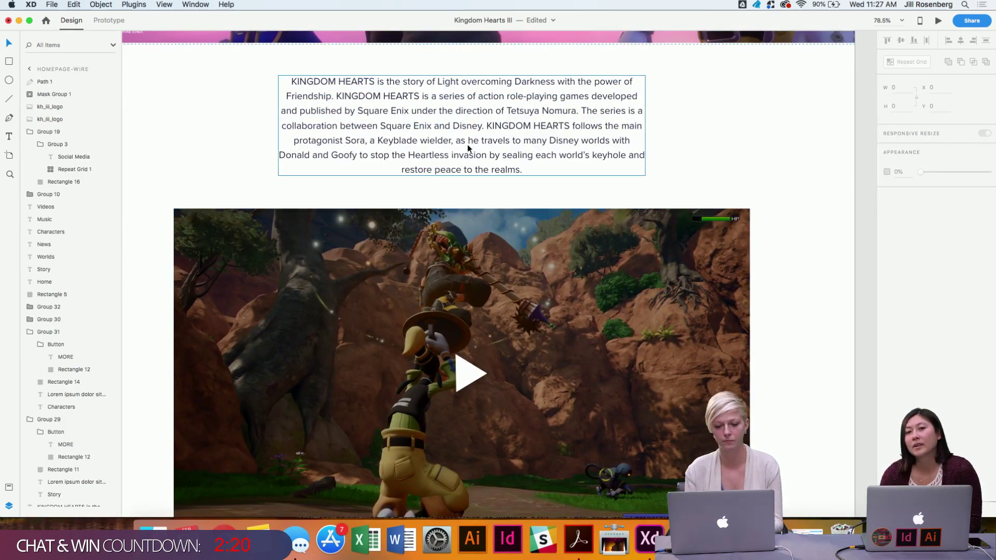
click(903, 338)
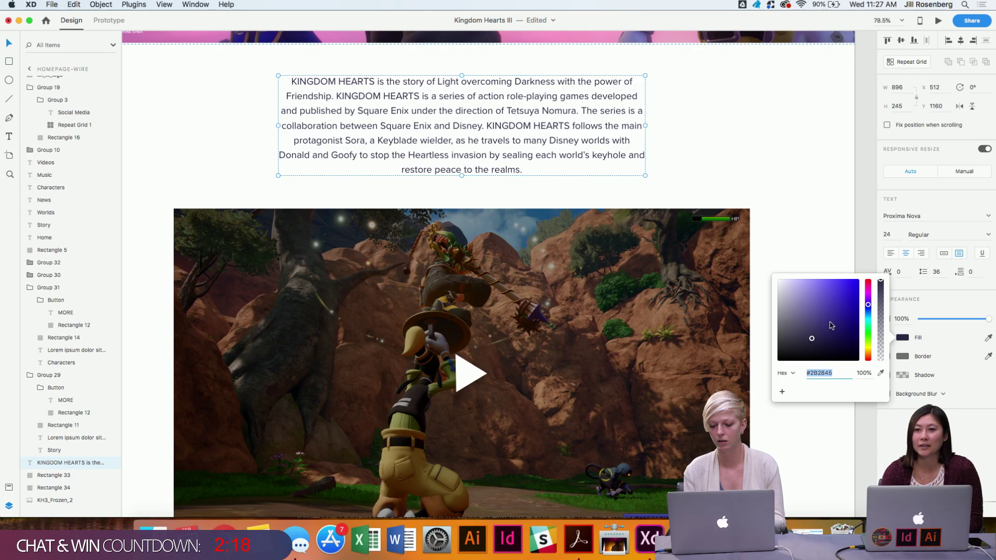
drag(815, 334, 817, 339)
scroll(444, 183, up, 6)
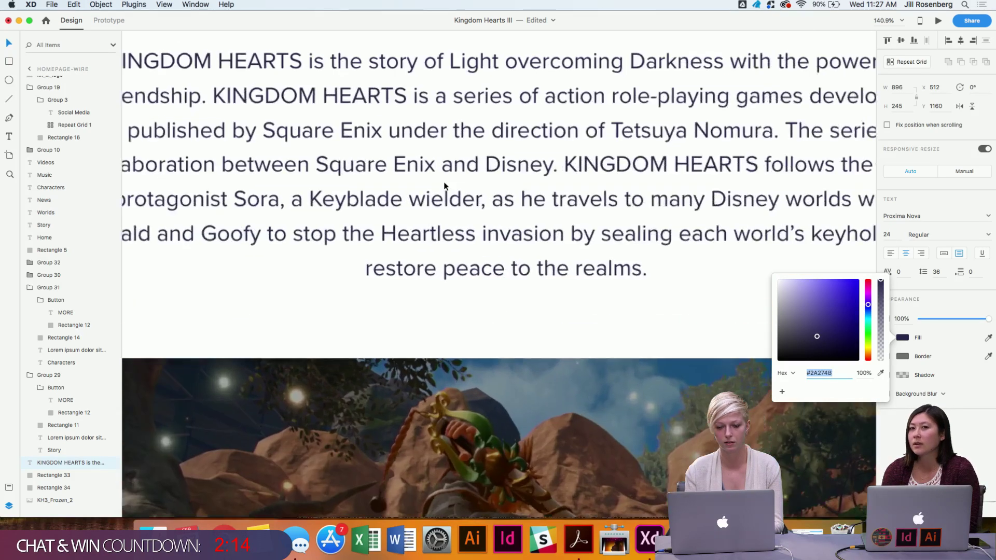
scroll(555, 250, left, 5)
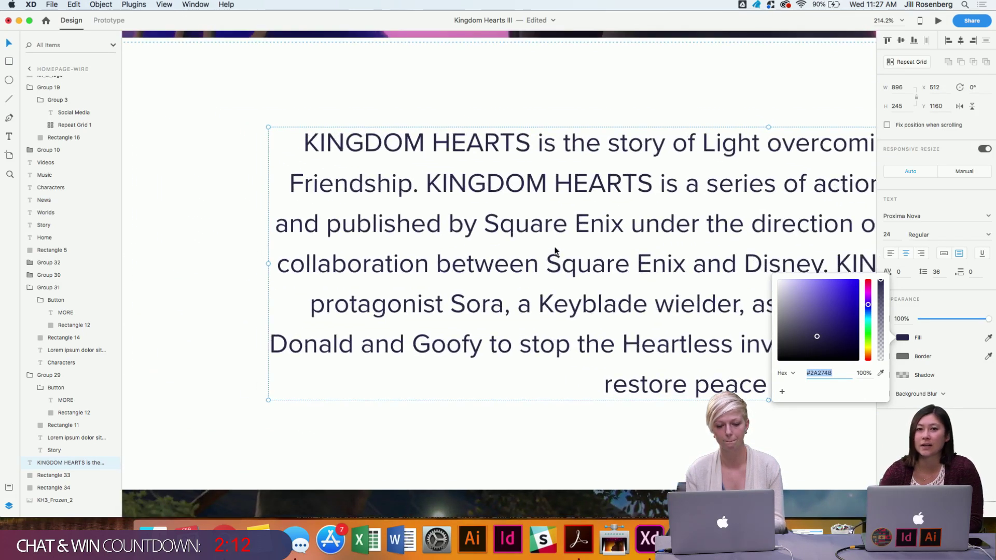
drag(818, 334, 810, 339)
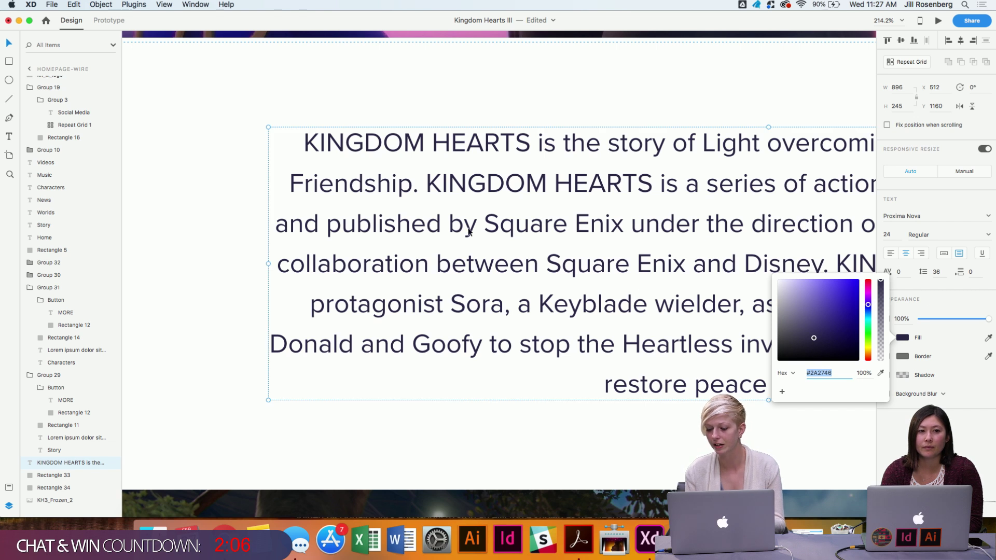
click(206, 321)
click(554, 280)
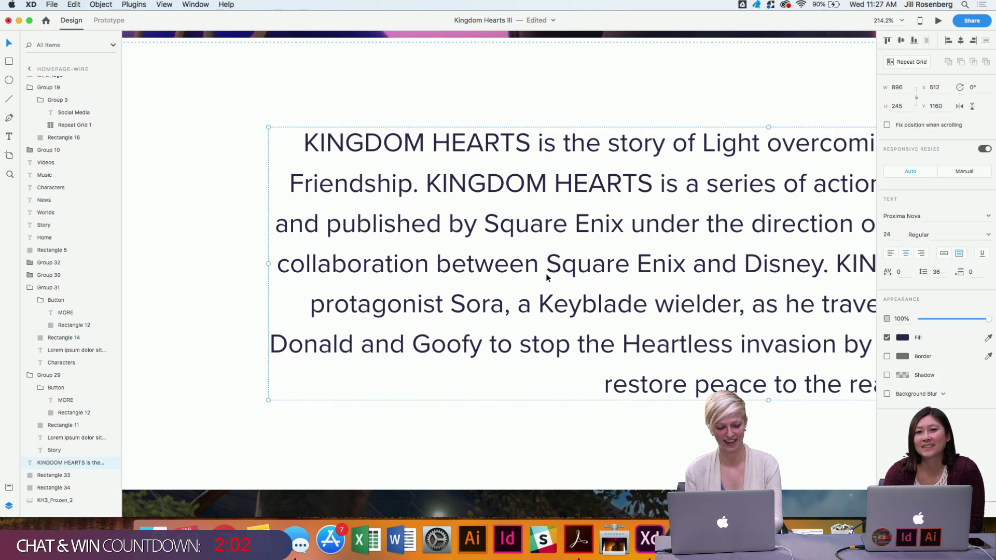
Save the intro paragraph's fill #2A2746 as a reusable colour in the document's assets.
click(8, 487)
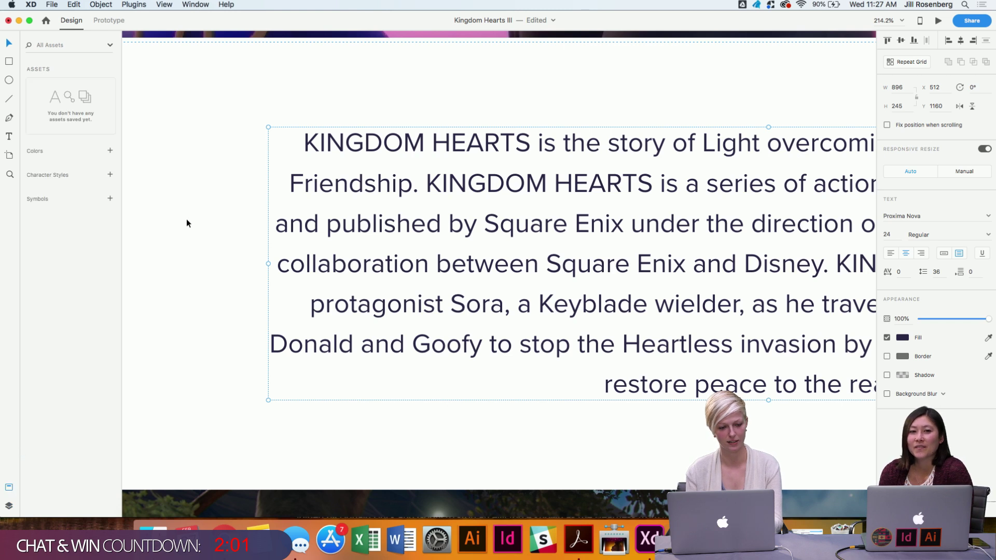
click(109, 150)
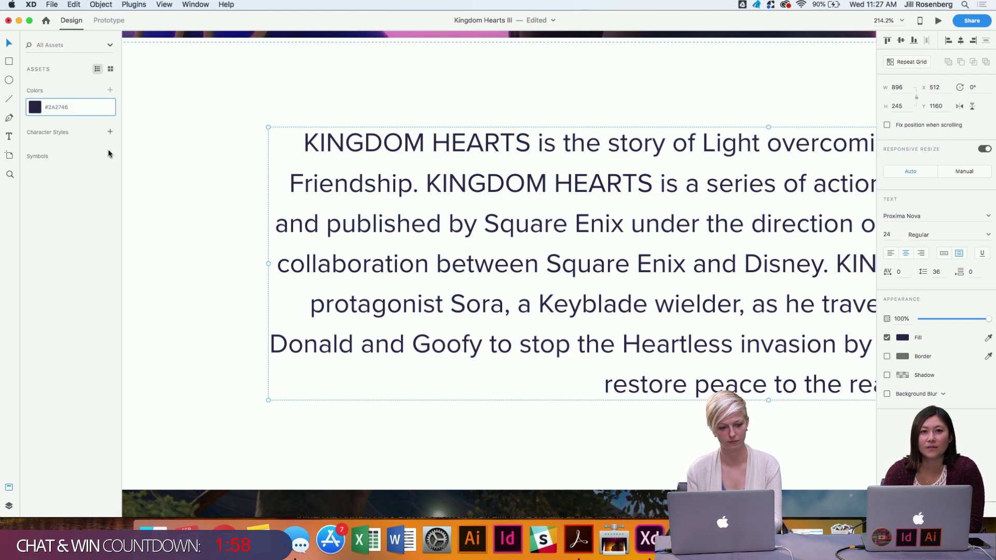
scroll(195, 191, down, 5)
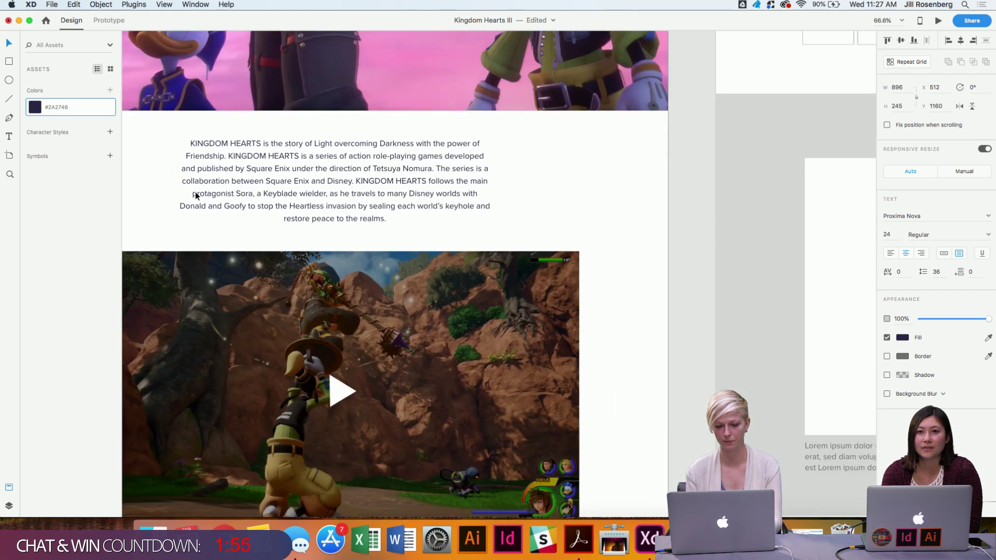
click(196, 195)
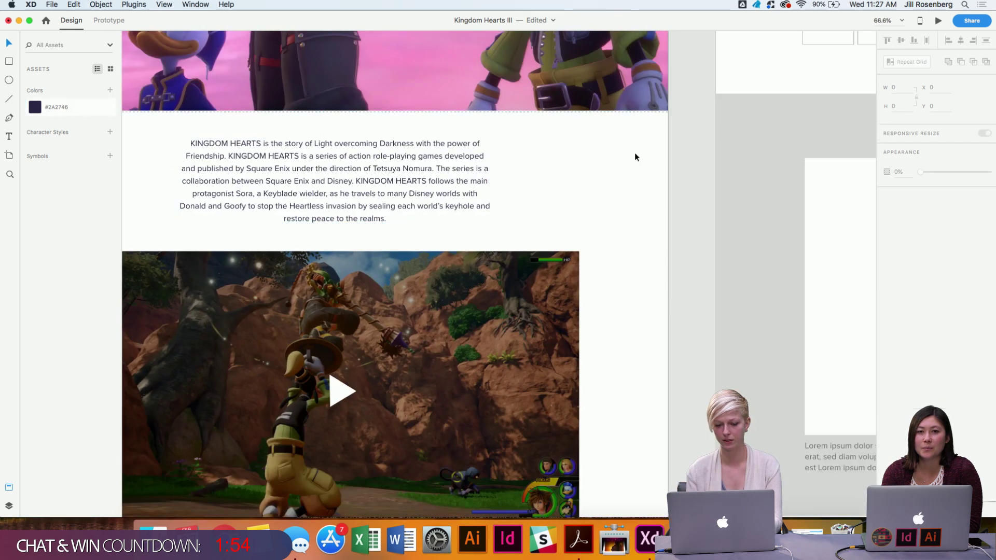
Change the intro paragraph's font weight to Light and review it with the text deselected.
scroll(634, 152, left, 5)
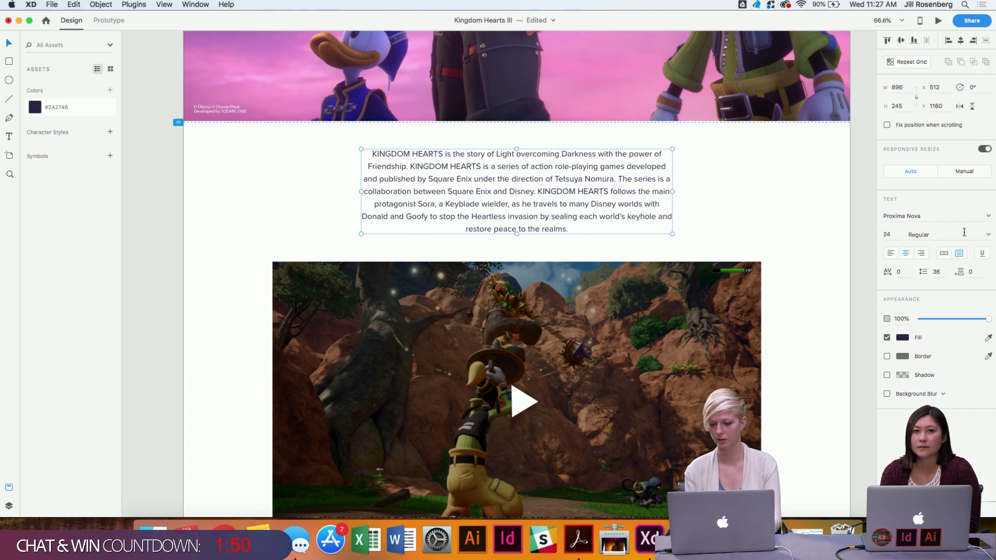
click(988, 235)
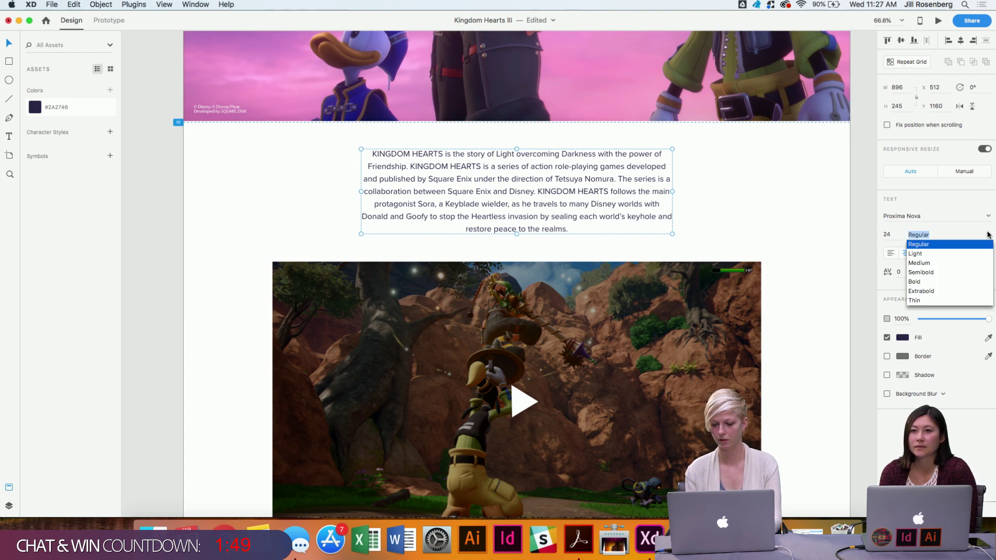
click(916, 254)
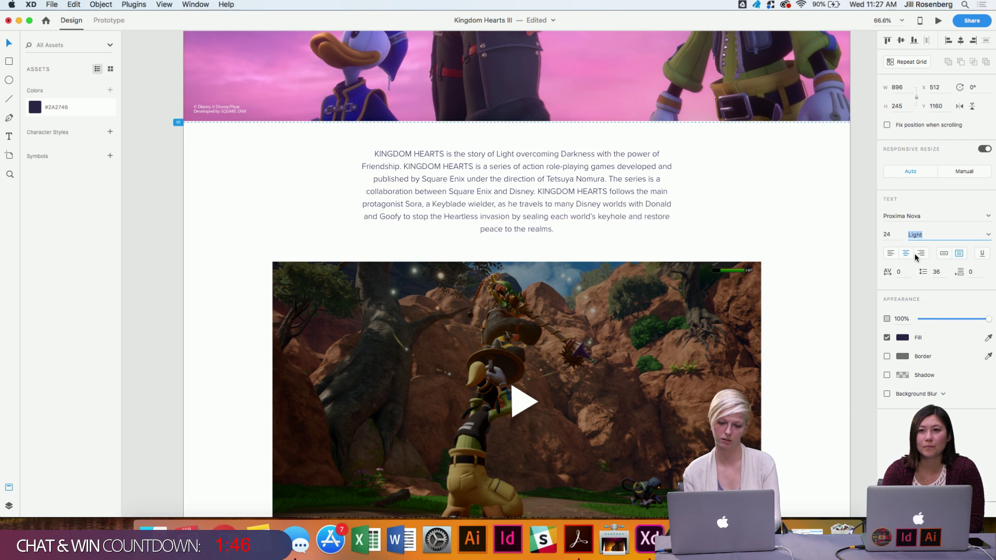
scroll(560, 217, up, 5)
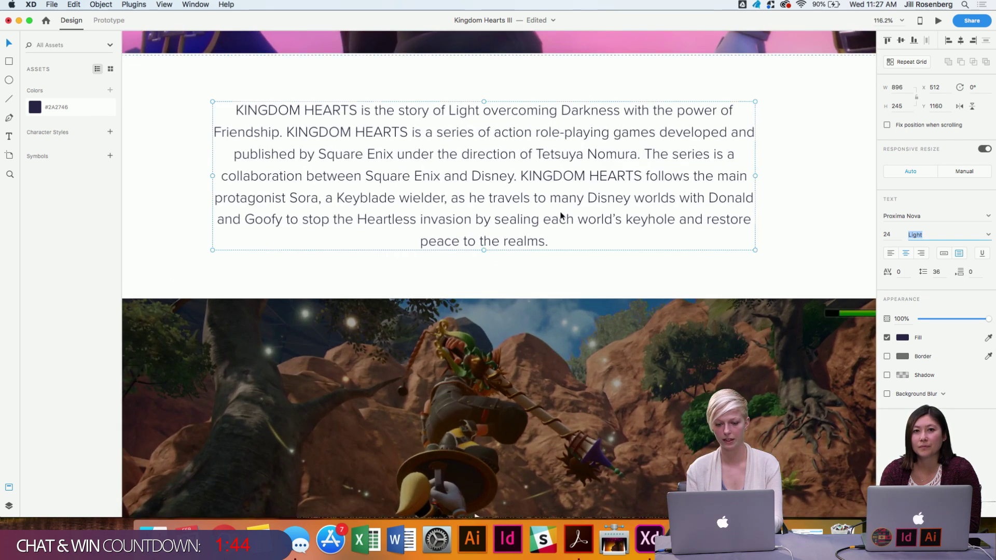
click(163, 187)
scroll(163, 188, down, 5)
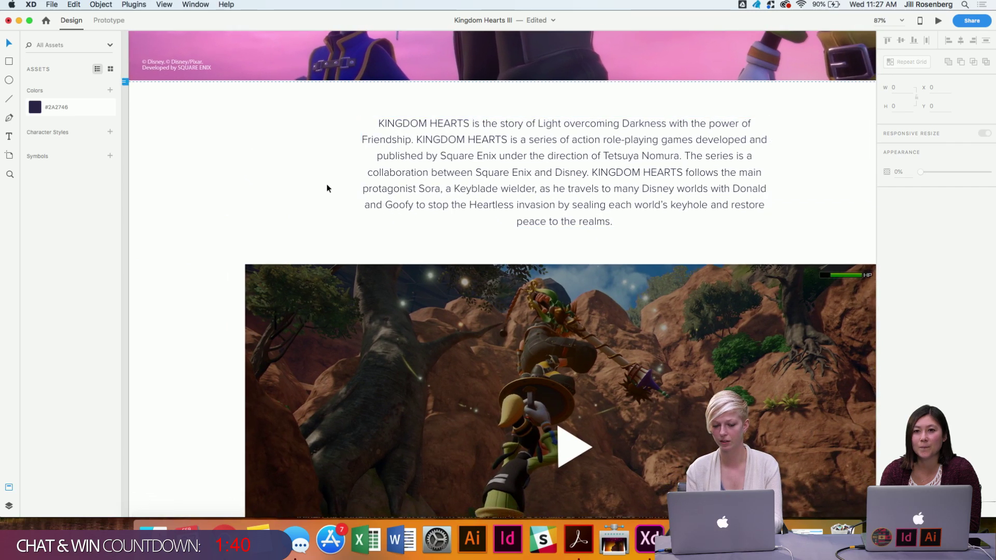
Set the line spacing of the intro paragraph above the video image to 32.
click(468, 210)
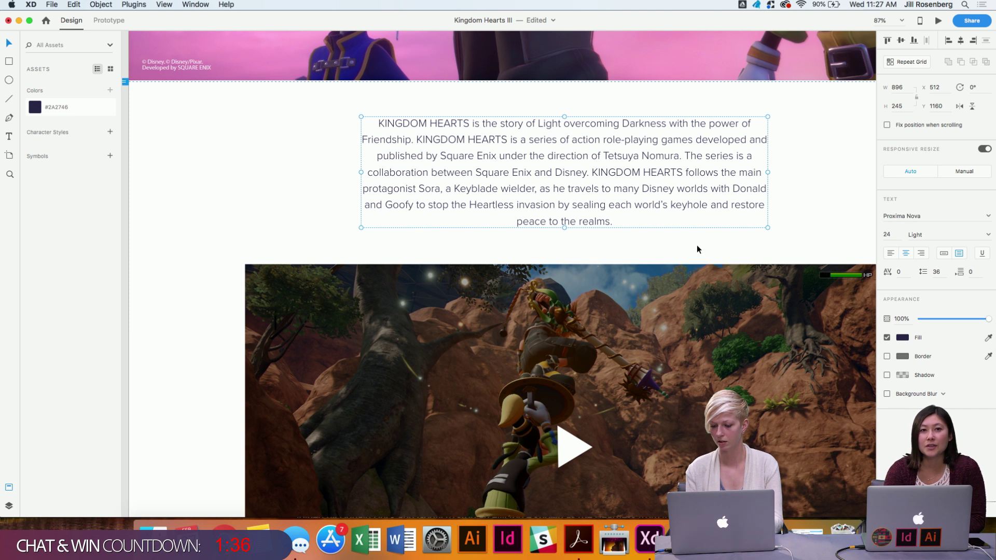
click(941, 272)
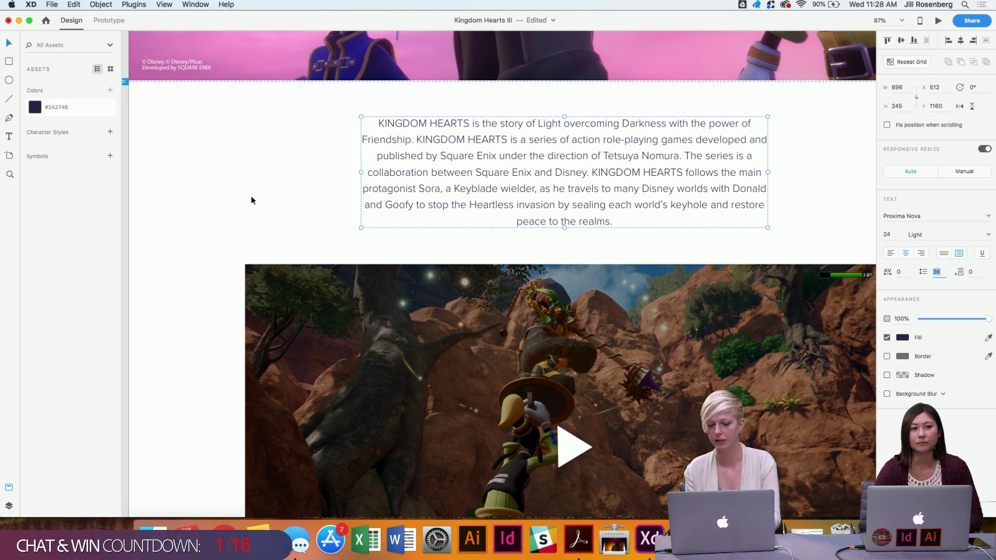
scroll(260, 202, right, 2)
scroll(259, 202, down, 1)
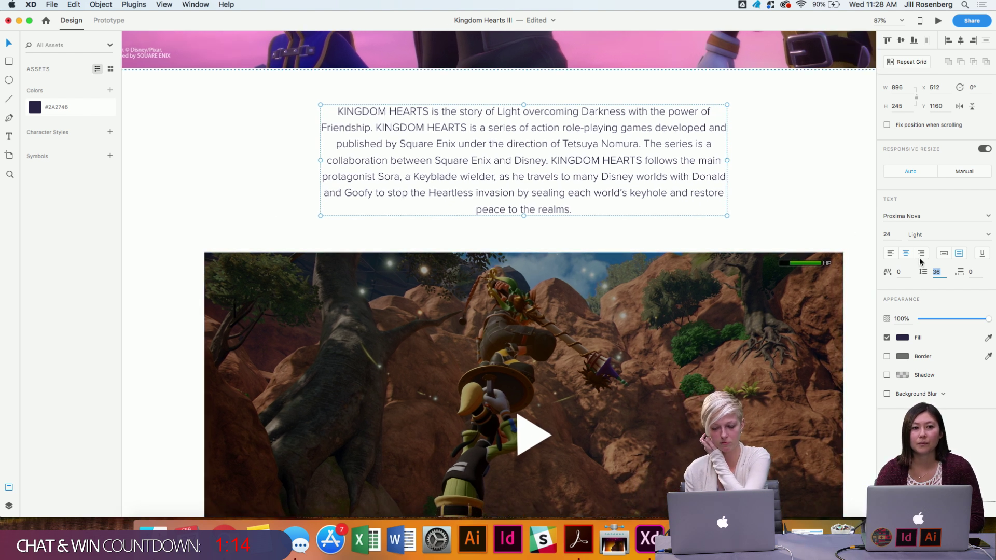
click(939, 273)
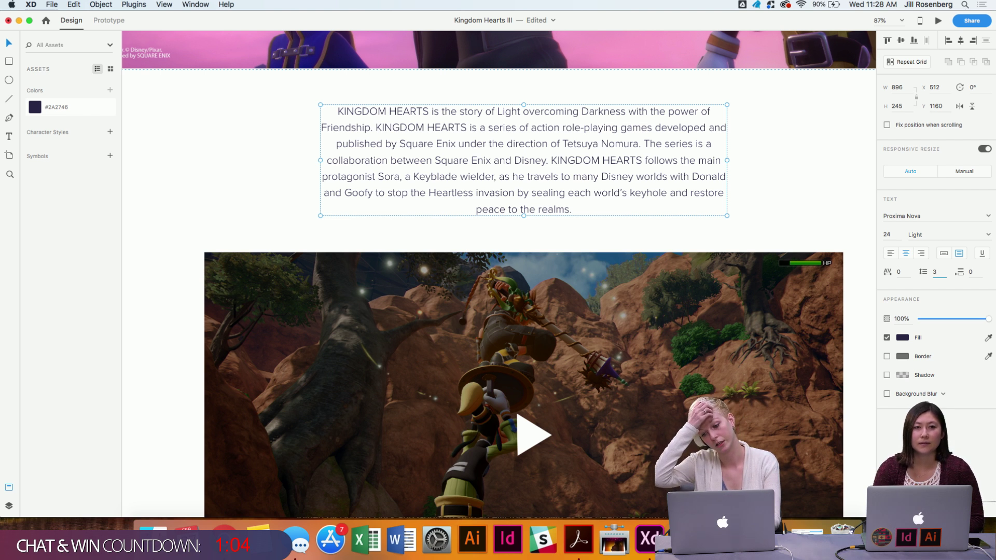
text(2)
key(Return)
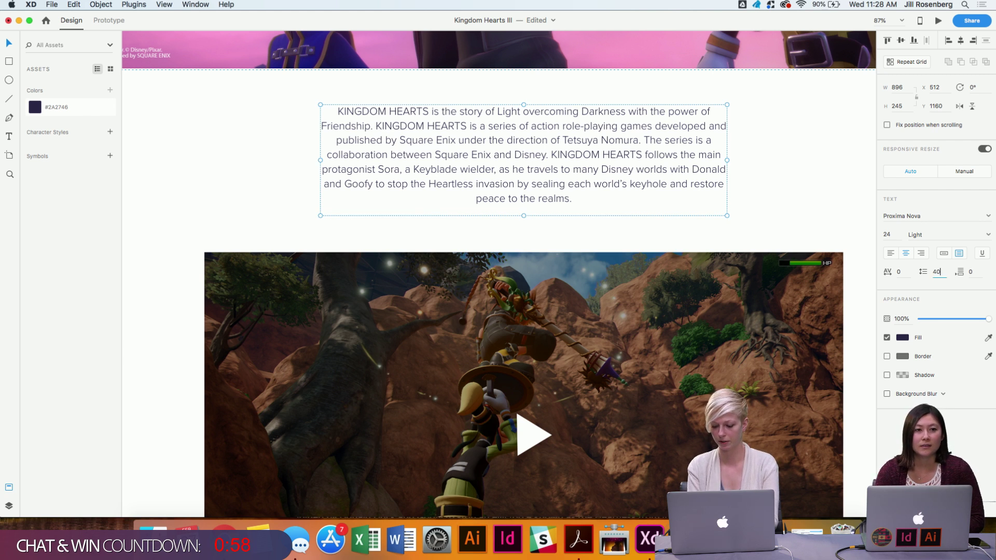
Set the line spacing of the KINGDOM HEARTS intro paragraph to 36.
key(Return)
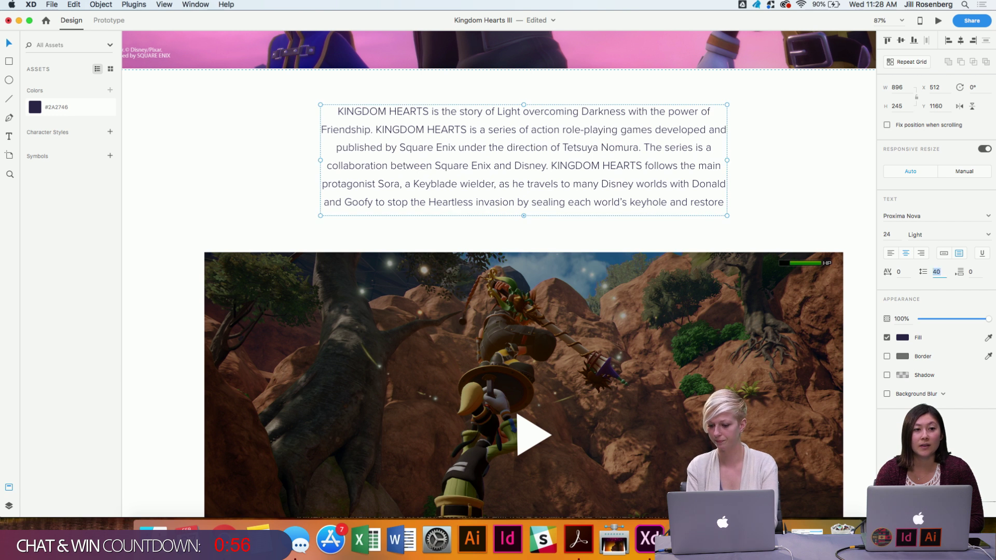
text(36)
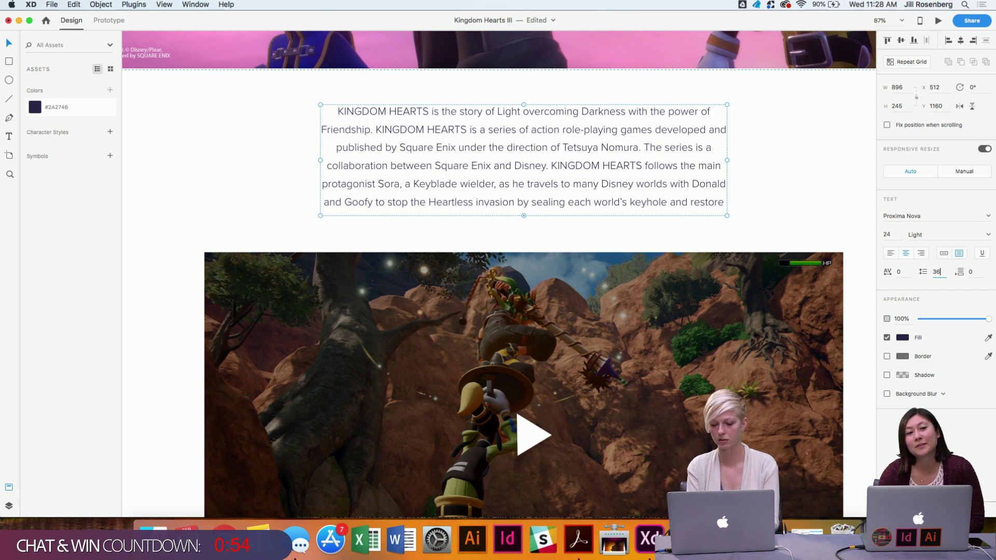
key(Return)
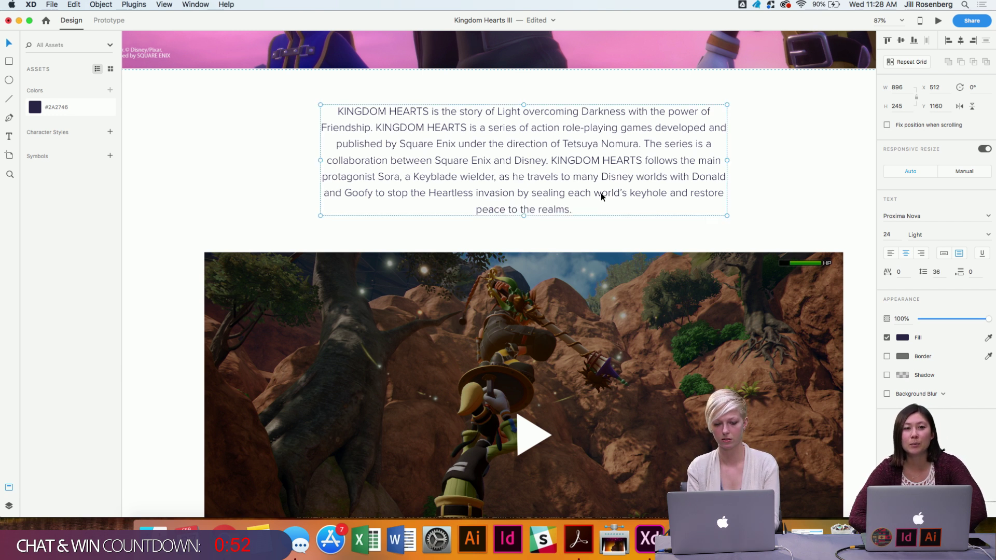
Save the intro paragraph's formatting as a character style and rename that style "body text".
click(110, 133)
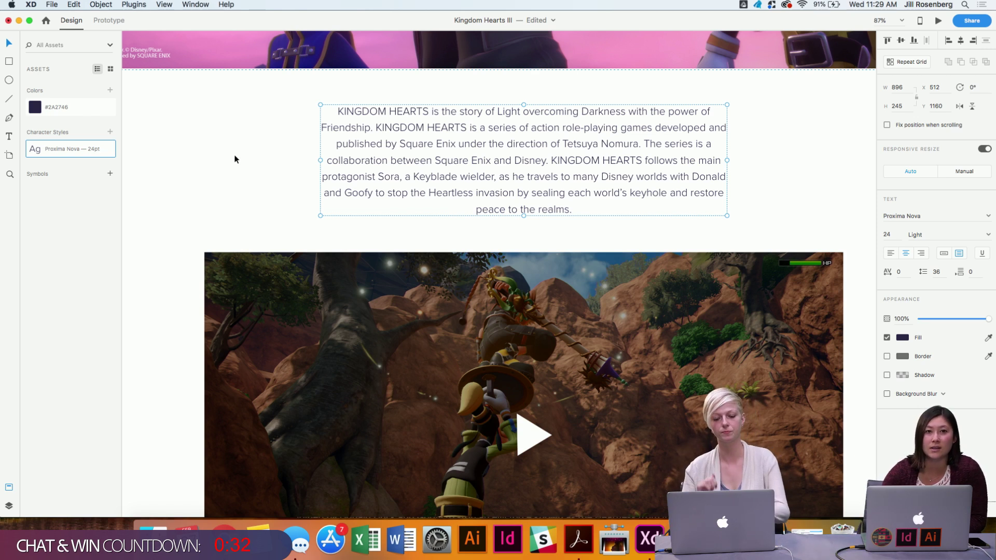
scroll(235, 159, down, 5)
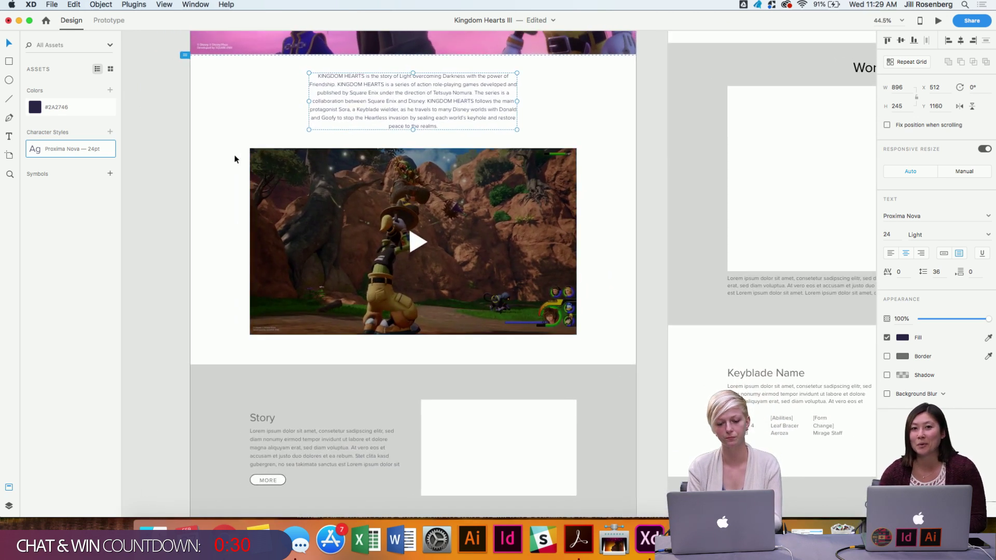
scroll(232, 214, down, 1)
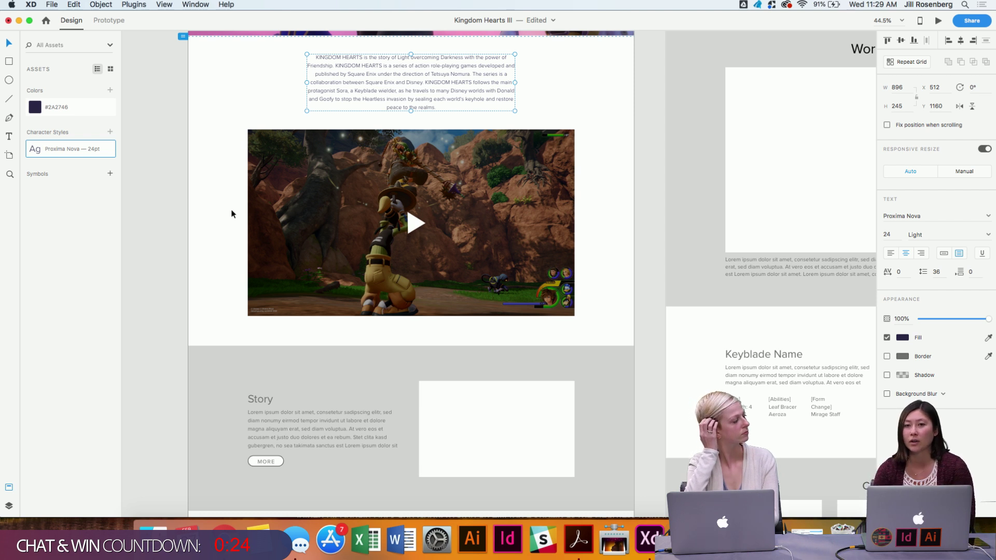
scroll(232, 209, up, 3)
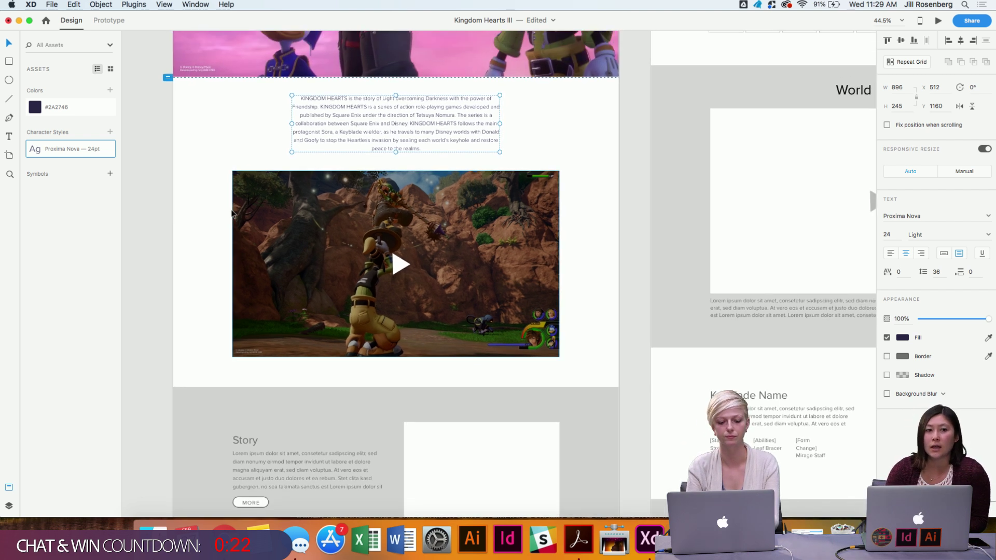
double_click(76, 149)
text(body text)
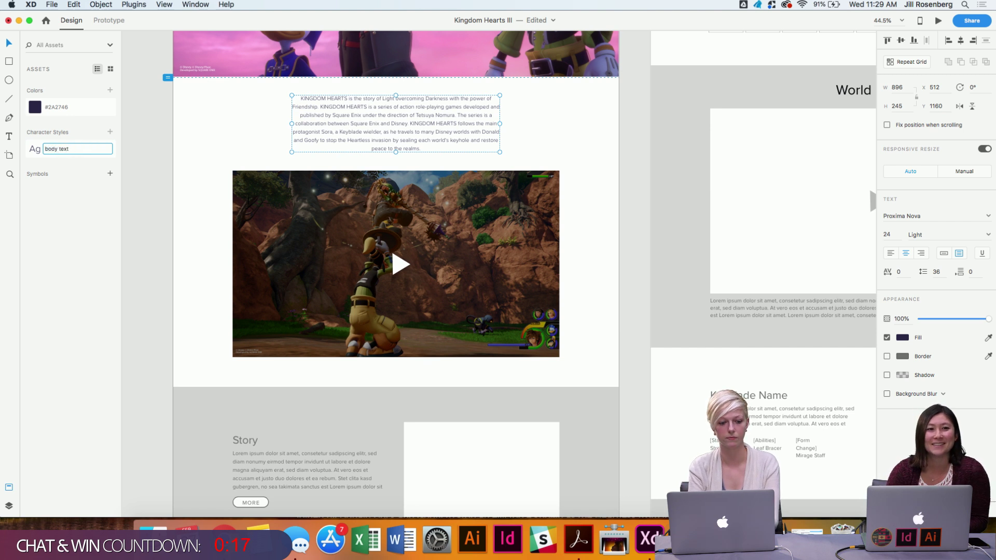
key(Return)
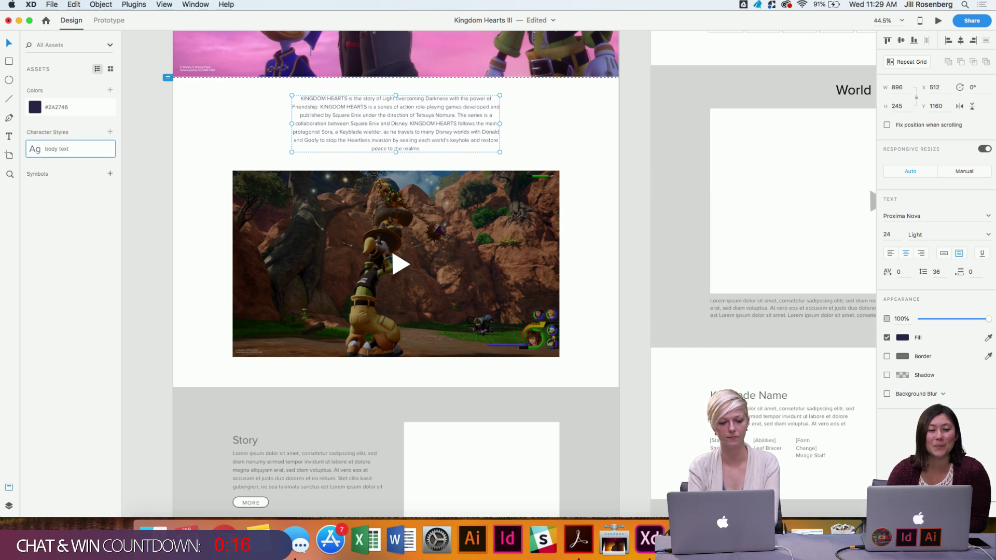
Review the intro paragraph up close and in context with the video beneath it, leaving it deselected.
scroll(469, 113, up, 2)
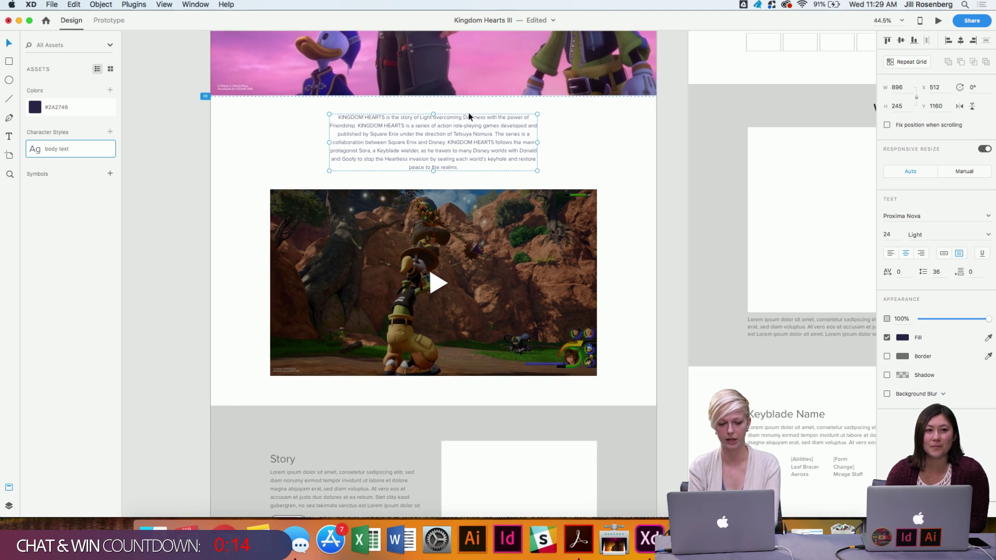
scroll(420, 157, up, 5)
scroll(409, 171, up, 3)
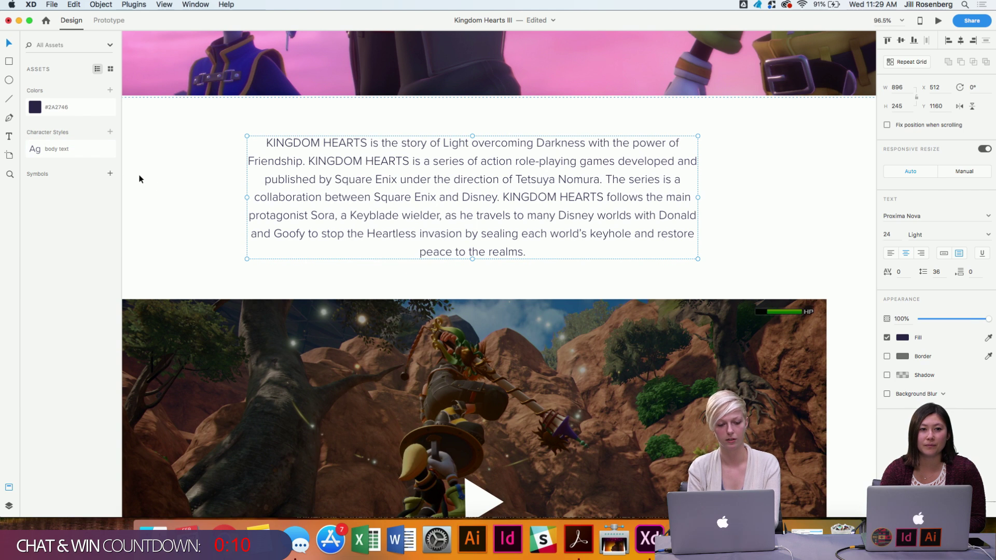
scroll(154, 182, down, 5)
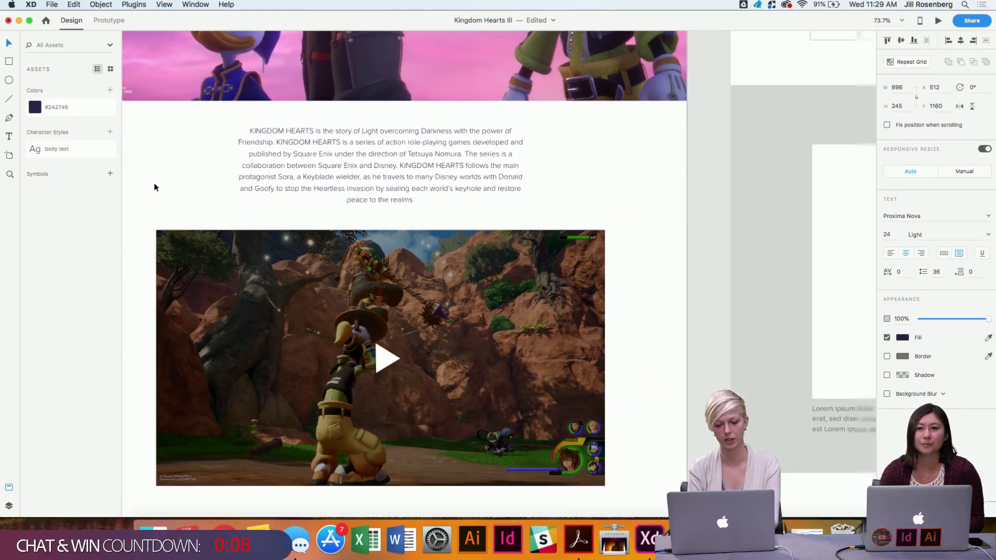
scroll(203, 175, left, 2)
scroll(203, 176, down, 1)
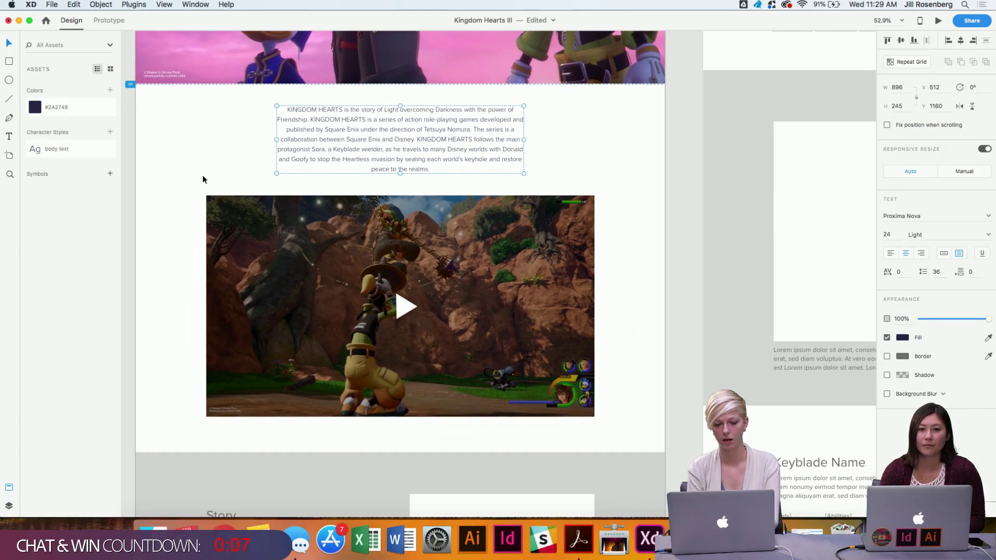
click(236, 166)
scroll(235, 170, left, 2)
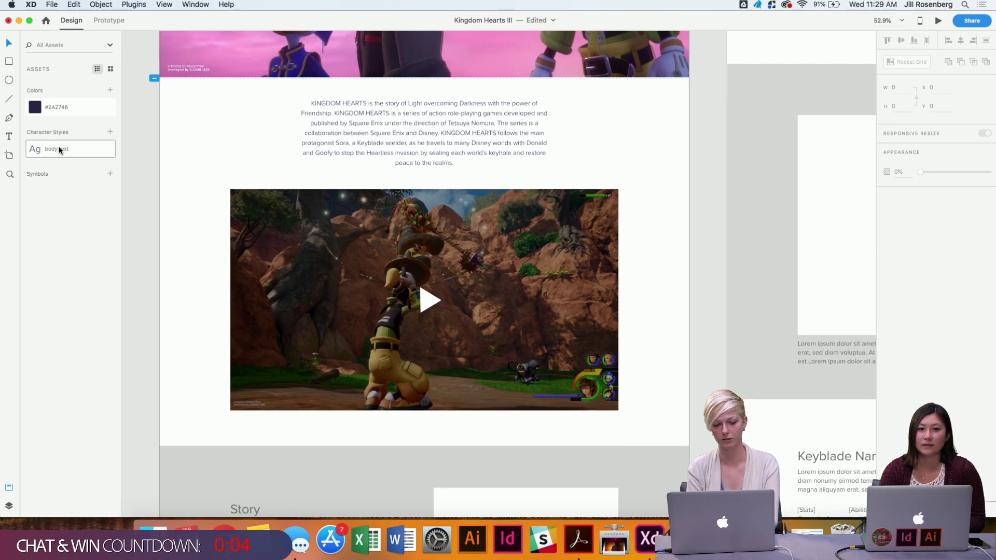
Ungroup the Story section's group of heading, text, MORE button and white image placeholder.
scroll(266, 167, down, 3)
scroll(266, 167, down, 2)
scroll(266, 168, down, 3)
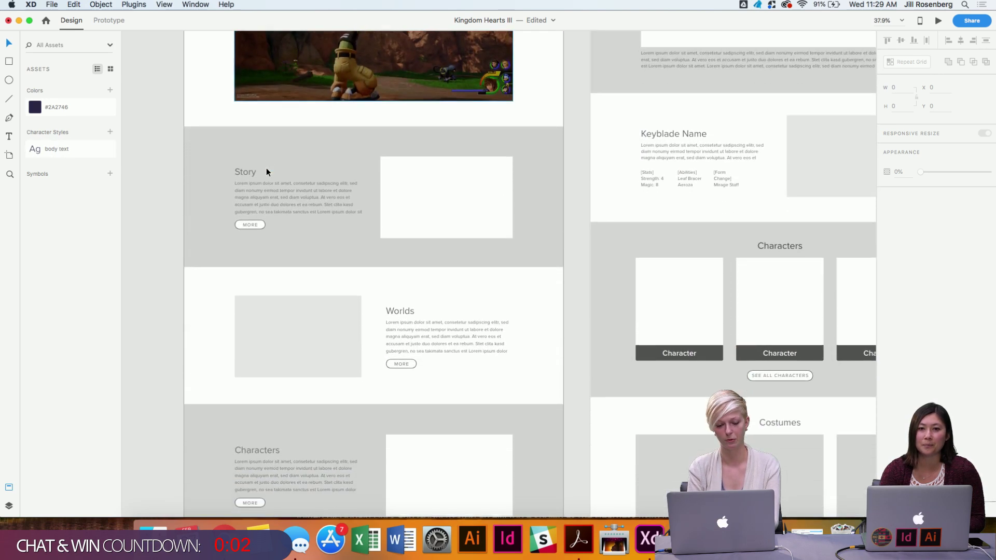
scroll(266, 168, up, 4)
scroll(266, 167, down, 2)
scroll(266, 167, left, 2)
click(384, 161)
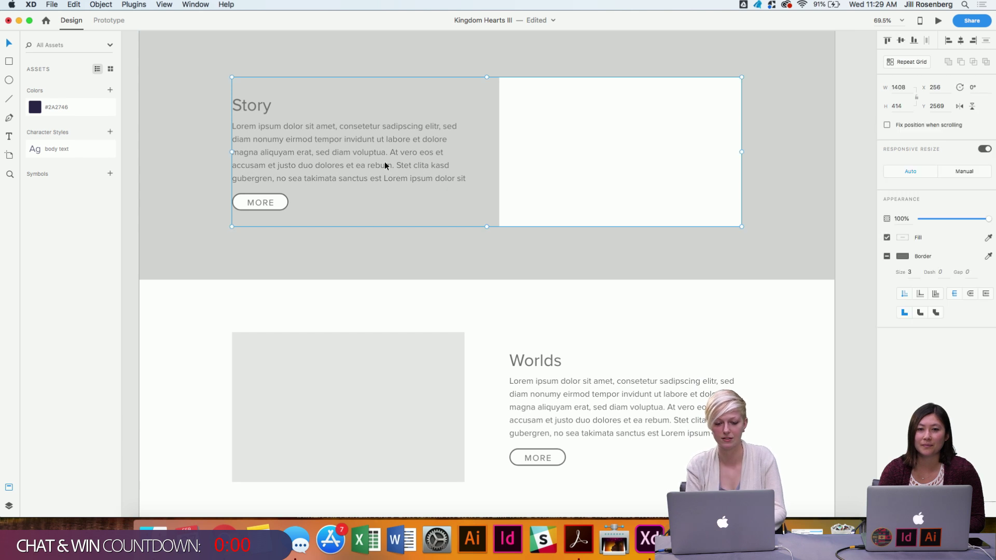
right_click(642, 174)
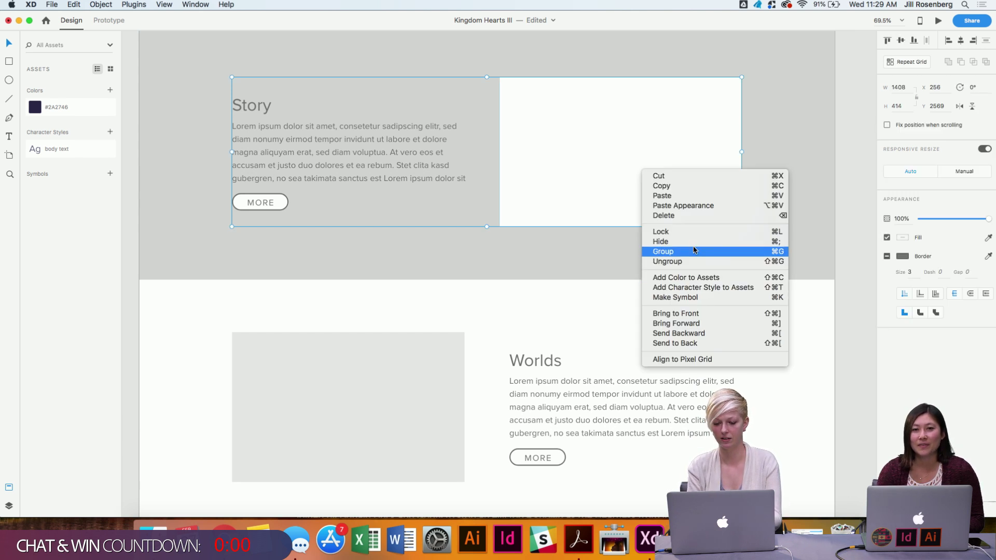
click(689, 261)
click(830, 345)
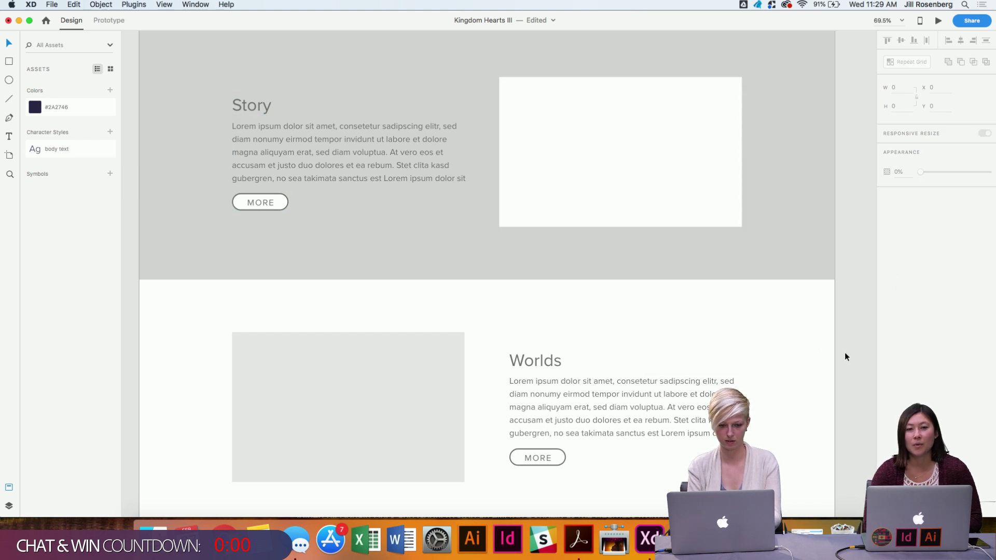
Check whether the Story section's white image placeholder can be selected separately from its text.
scroll(736, 319, down, 5)
scroll(735, 319, right, 2)
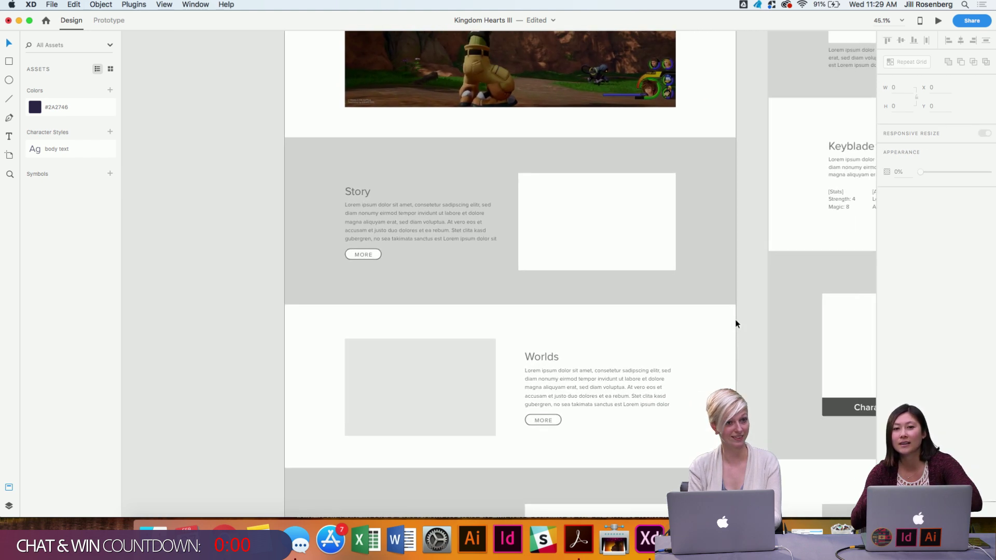
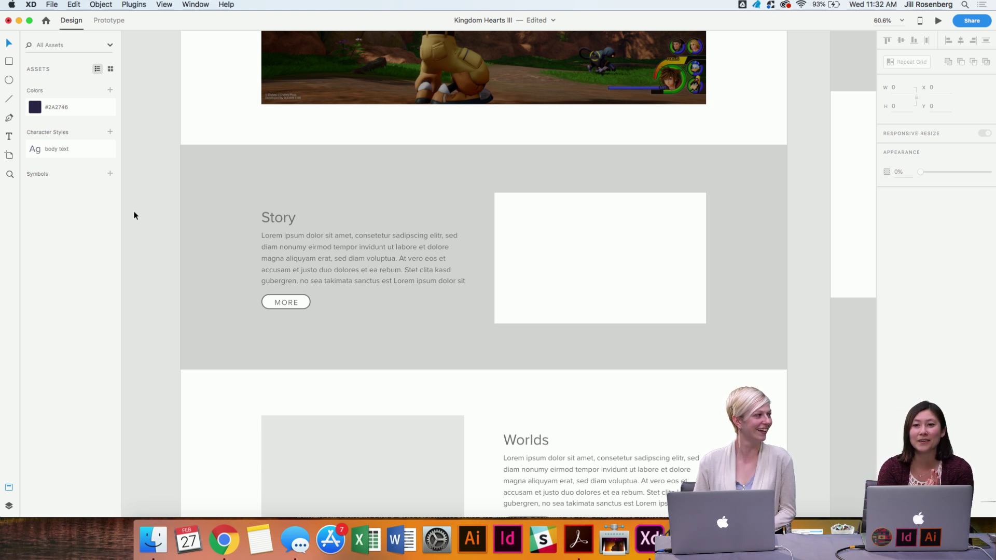
scroll(134, 216, down, 2)
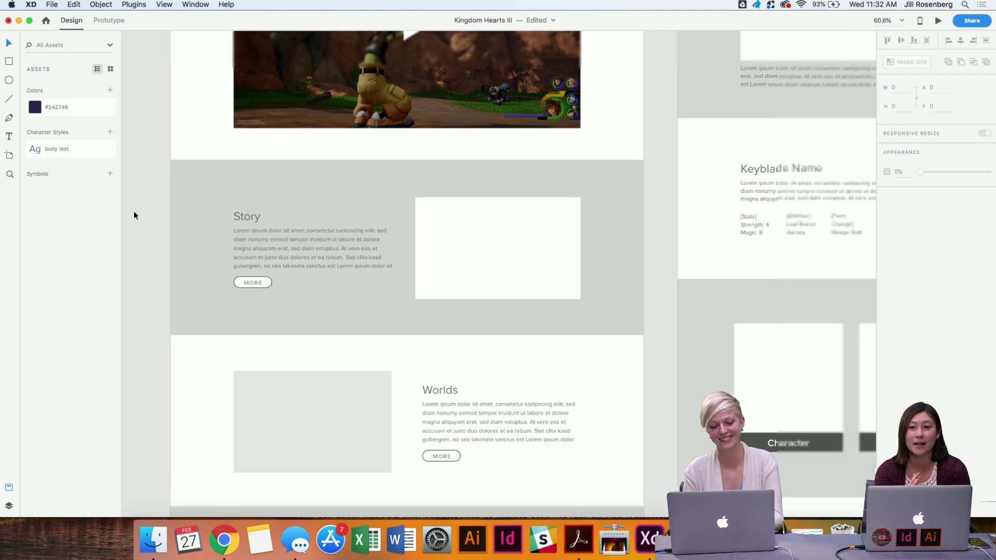
scroll(346, 266, up, 2)
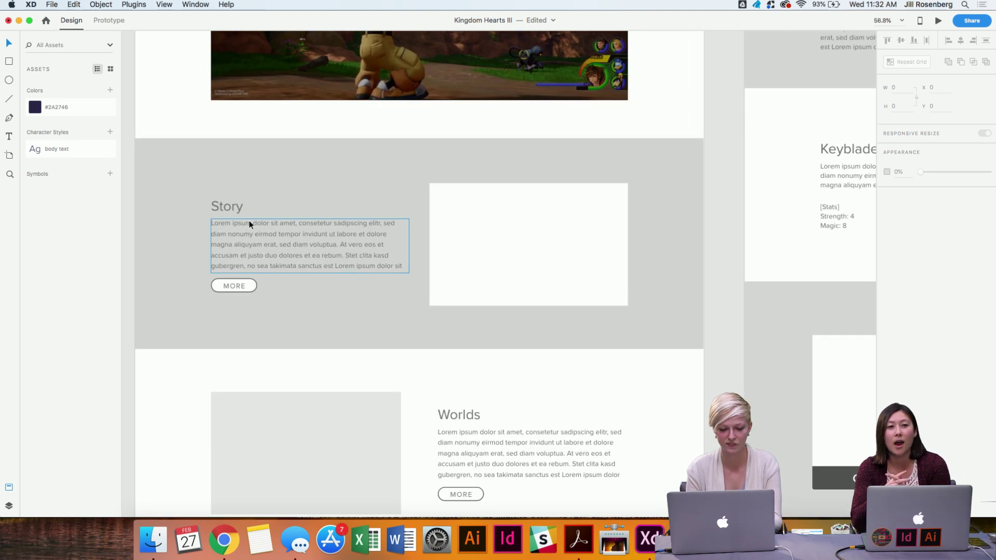
click(517, 223)
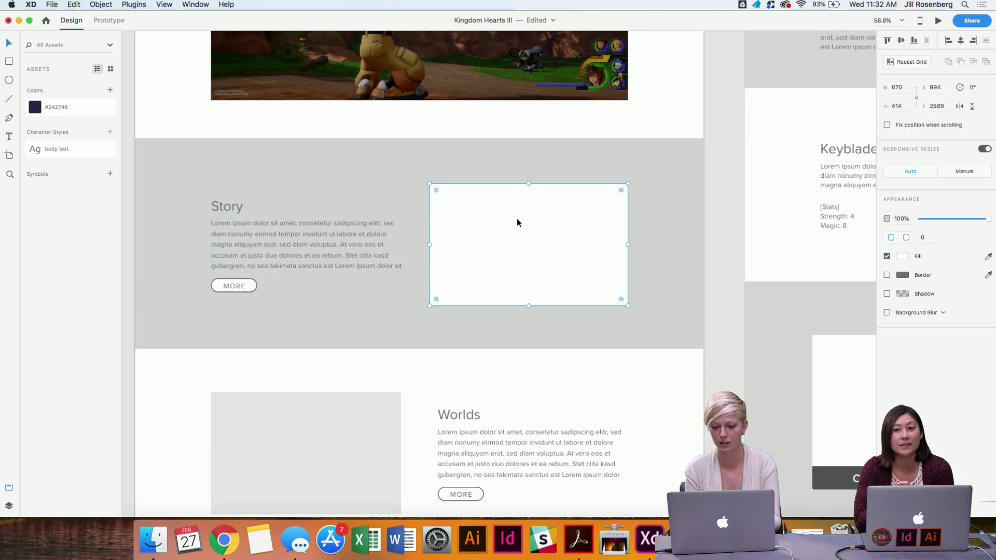
click(733, 230)
scroll(732, 230, left, 2)
scroll(732, 229, up, 1)
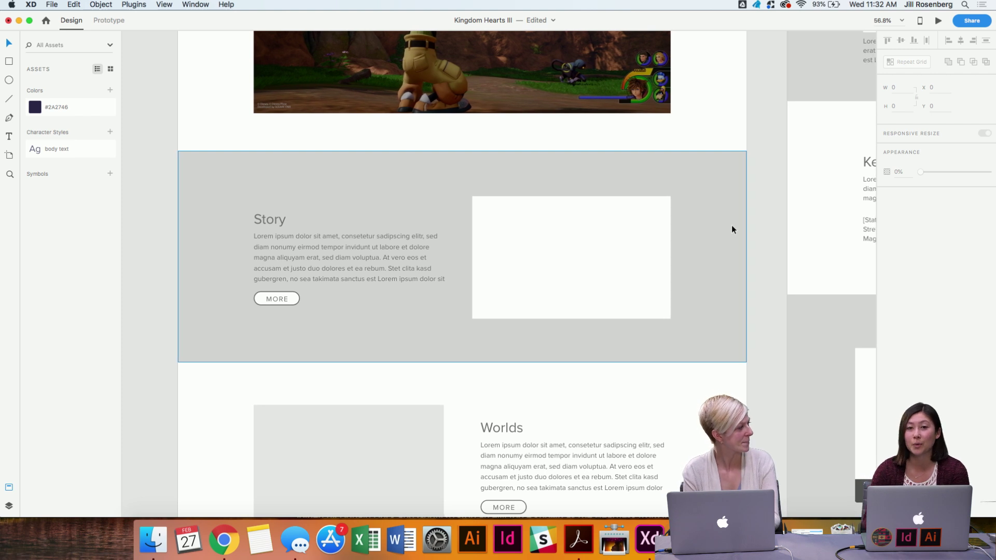
scroll(732, 227, right, 1)
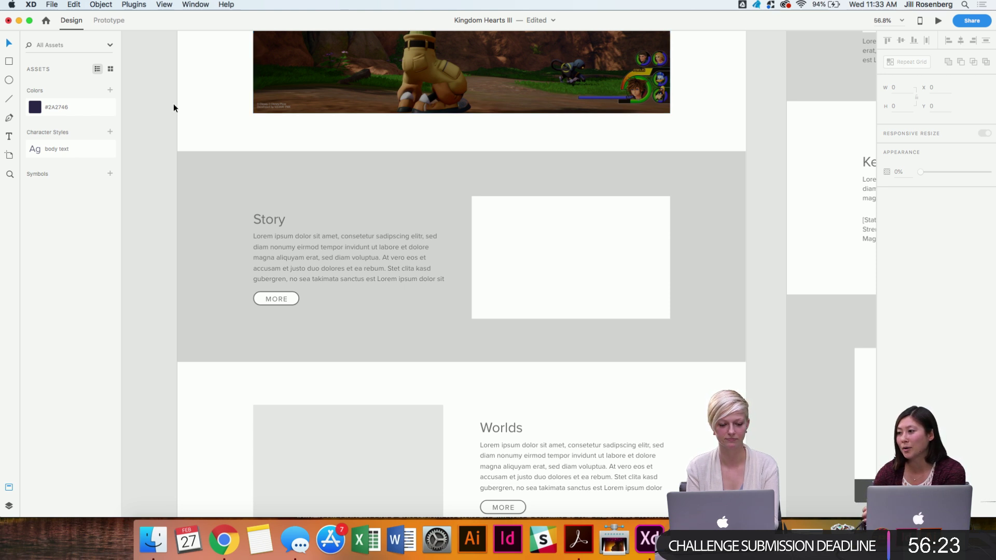
Examine the Story heading's text settings and review the homepage artboard from its lower sections up to the header banner.
click(265, 220)
scroll(265, 219, down, 3)
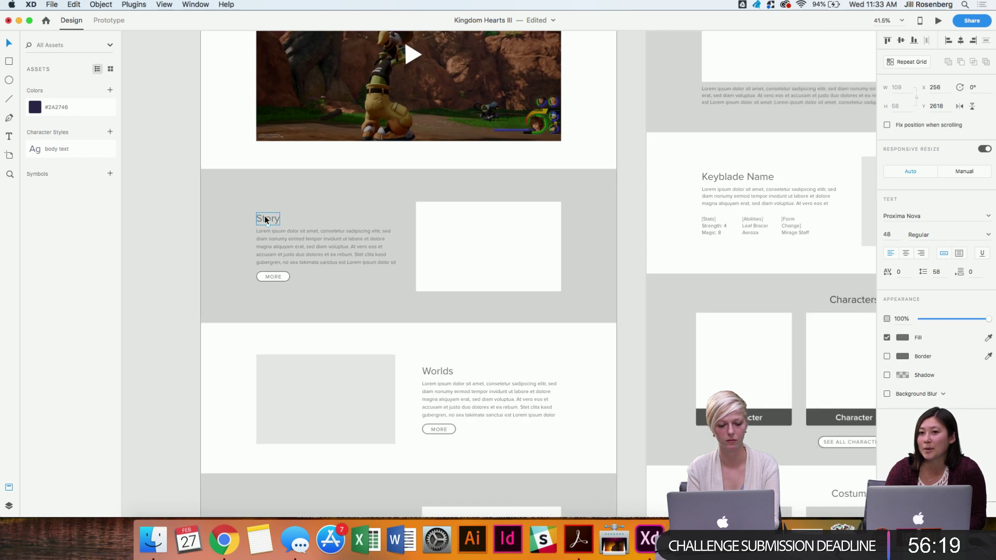
scroll(264, 217, up, 3)
scroll(187, 218, up, 2)
click(219, 236)
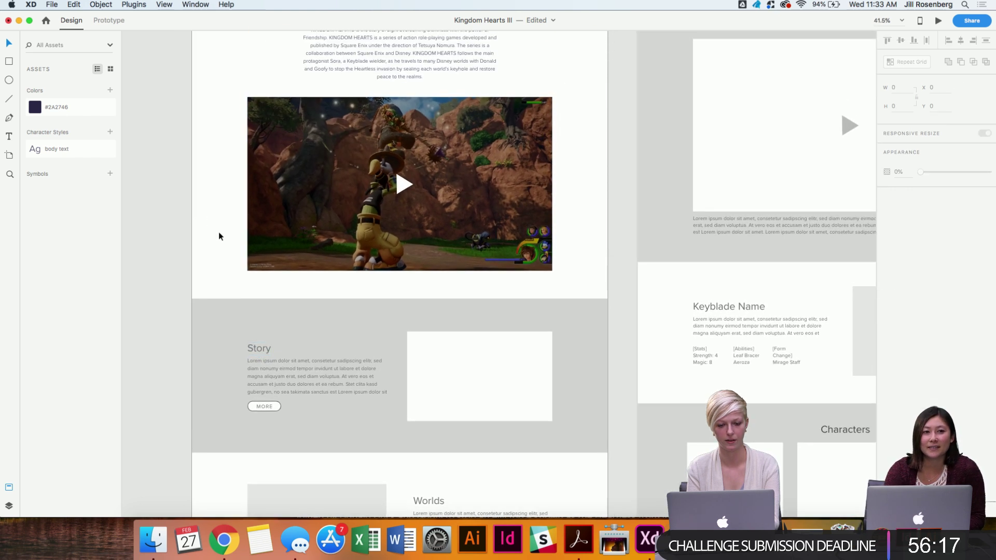
scroll(219, 237, up, 5)
scroll(219, 237, down, 4)
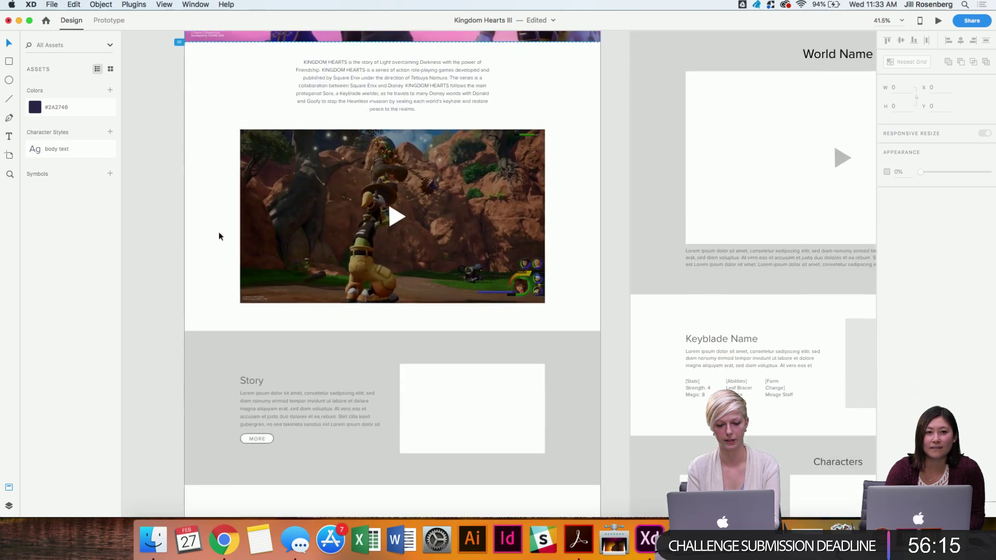
scroll(219, 236, down, 8)
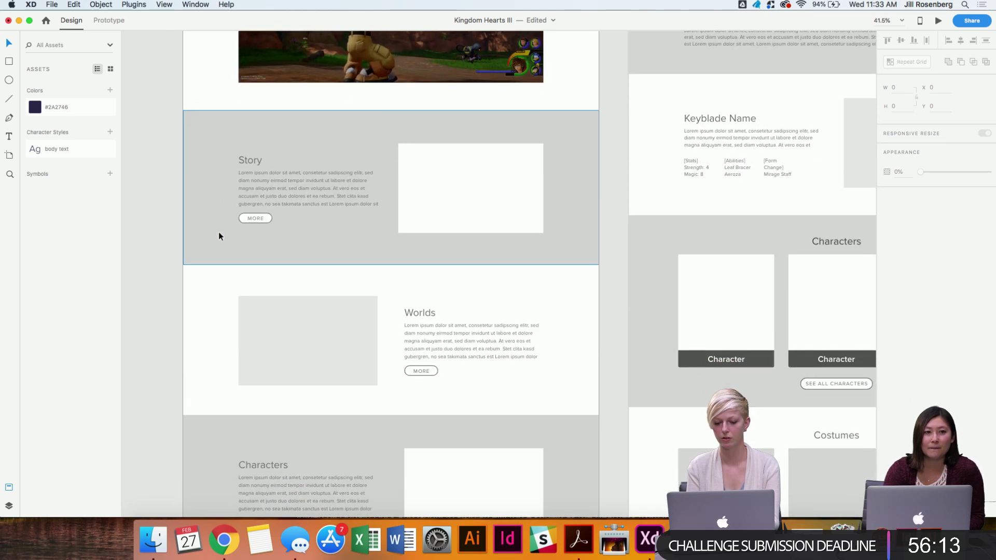
scroll(628, 238, left, 4)
scroll(628, 239, up, 1)
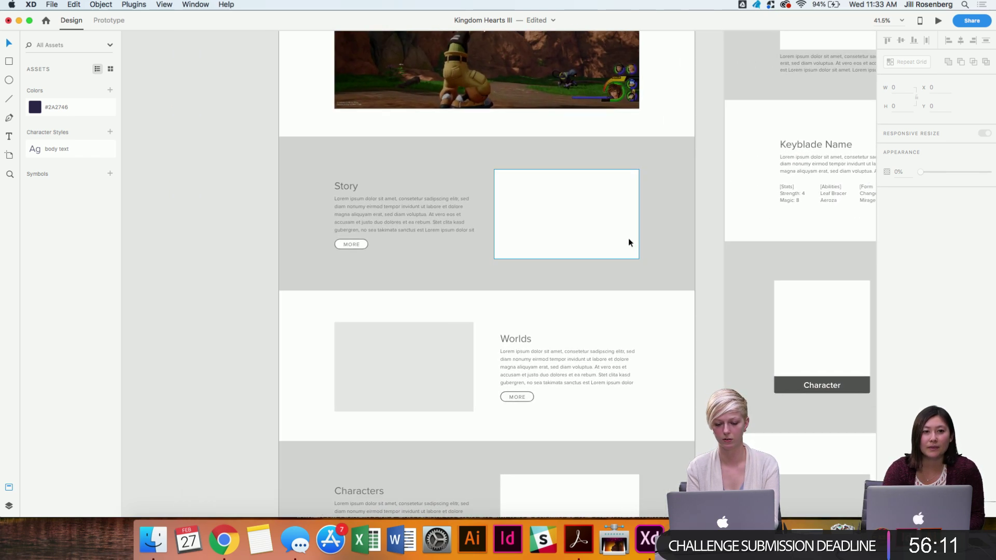
scroll(628, 238, up, 12)
scroll(628, 238, right, 2)
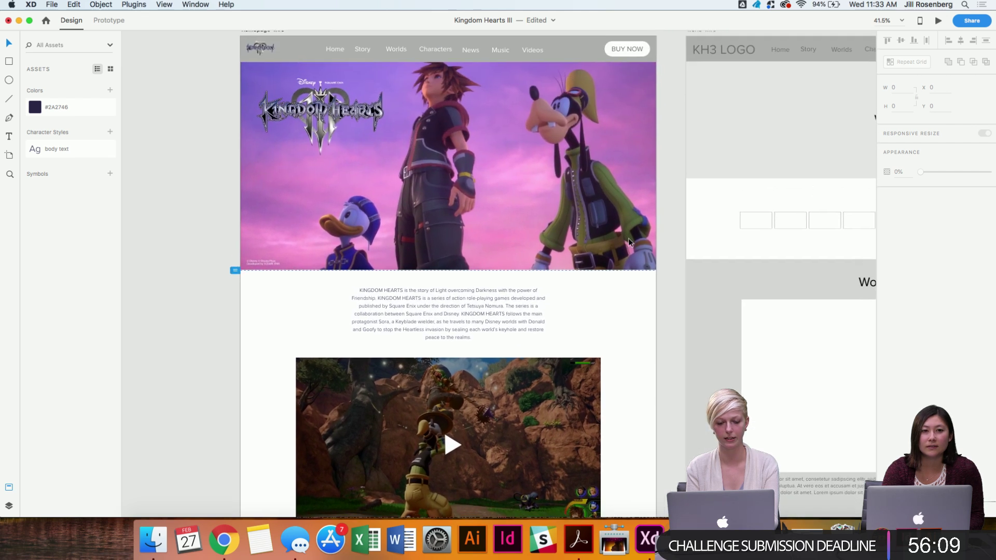
scroll(628, 239, right, 2)
scroll(628, 238, down, 1)
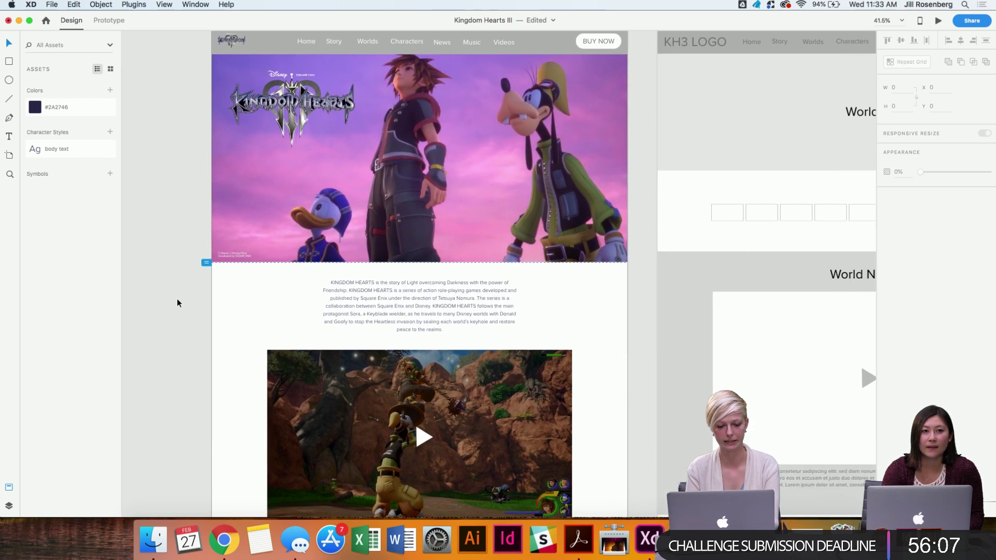
scroll(177, 302, down, 2)
scroll(176, 302, right, 1)
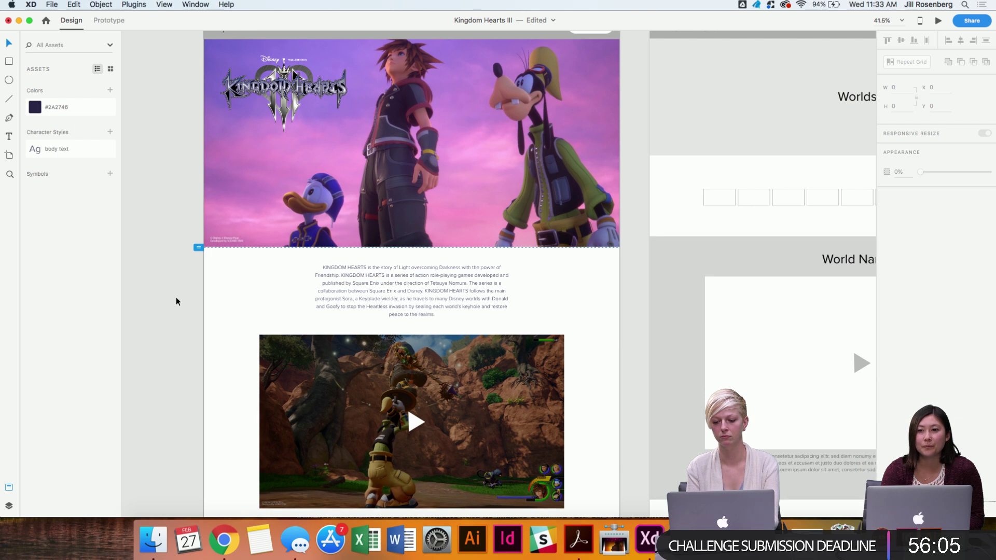
Switch to Chrome and examine the heading lettering on the Kingdom Hearts III site's story and Personality Quiz pages.
click(224, 539)
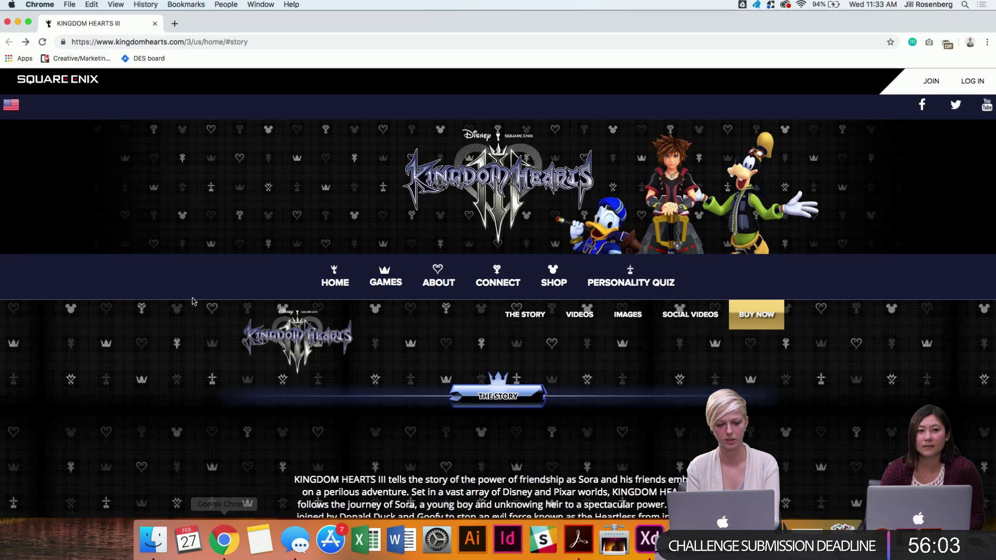
scroll(193, 301, down, 6)
scroll(193, 301, up, 5)
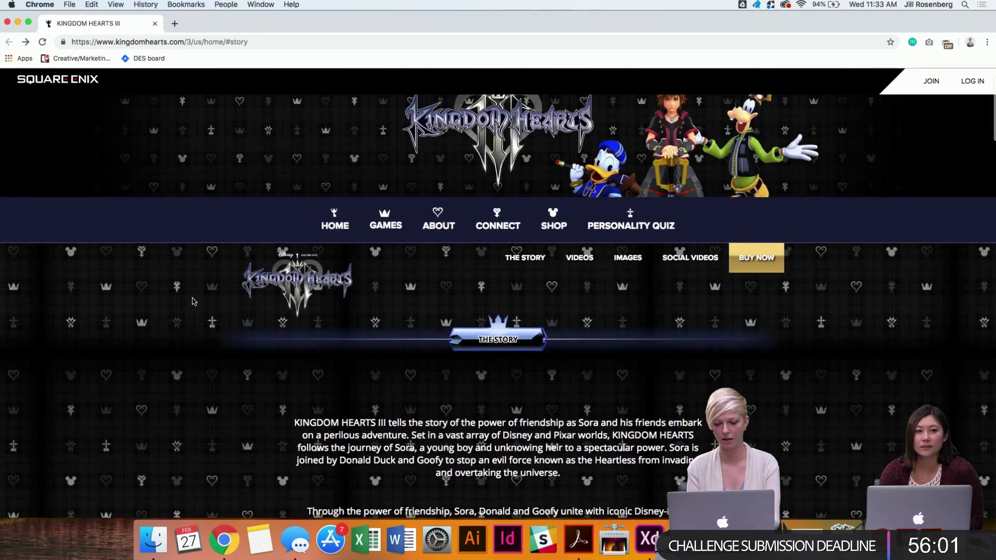
click(646, 224)
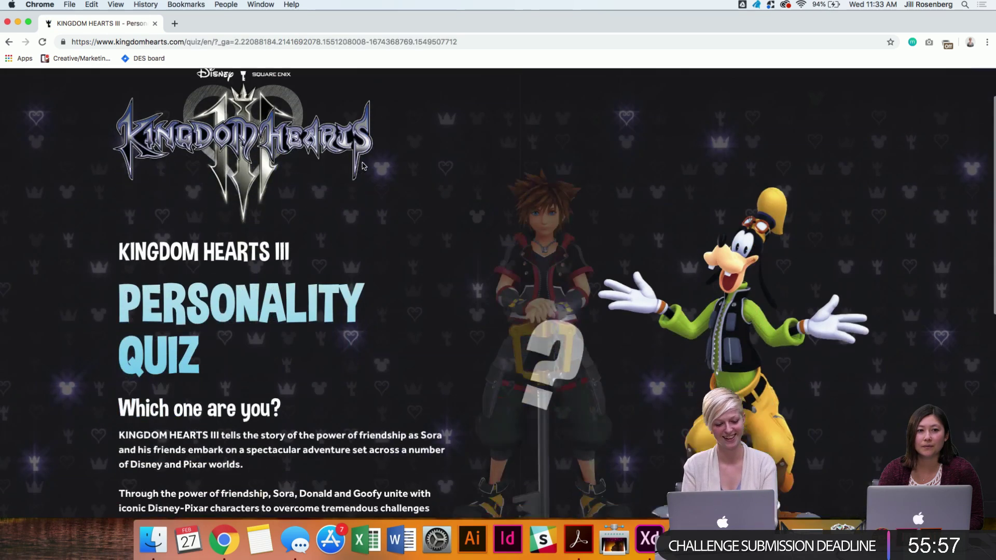
scroll(364, 166, down, 1)
triple_click(238, 338)
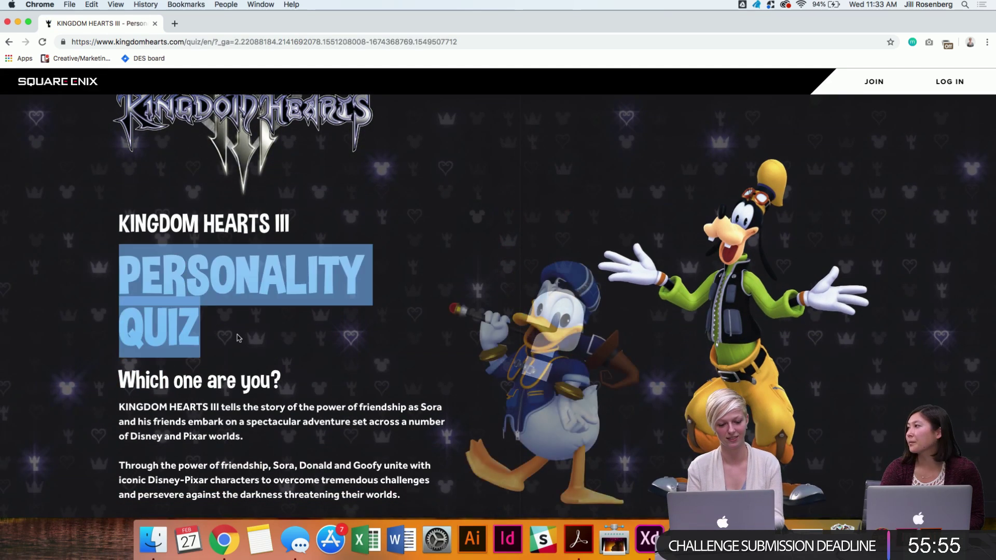
click(256, 338)
scroll(366, 309, down, 1)
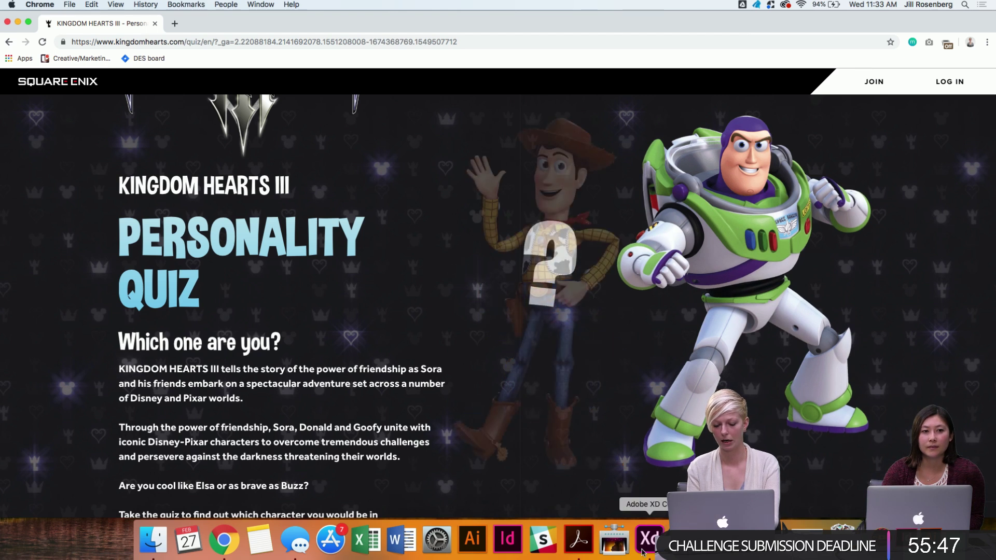
Return to Adobe XD and set the Story heading's font to PeachyKeenJF, leaving the heading deselected.
click(649, 539)
scroll(556, 228, down, 10)
scroll(556, 229, up, 3)
scroll(556, 225, up, 5)
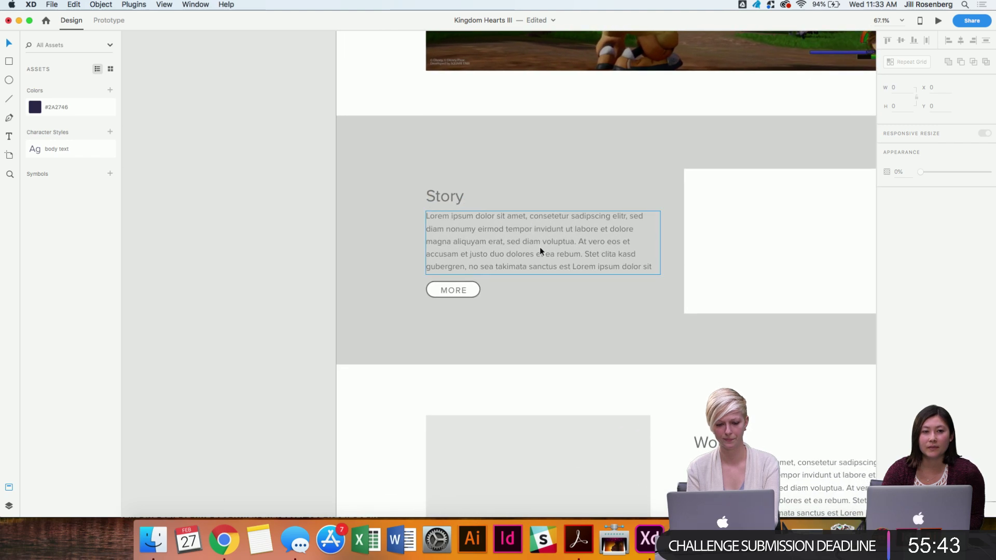
click(445, 196)
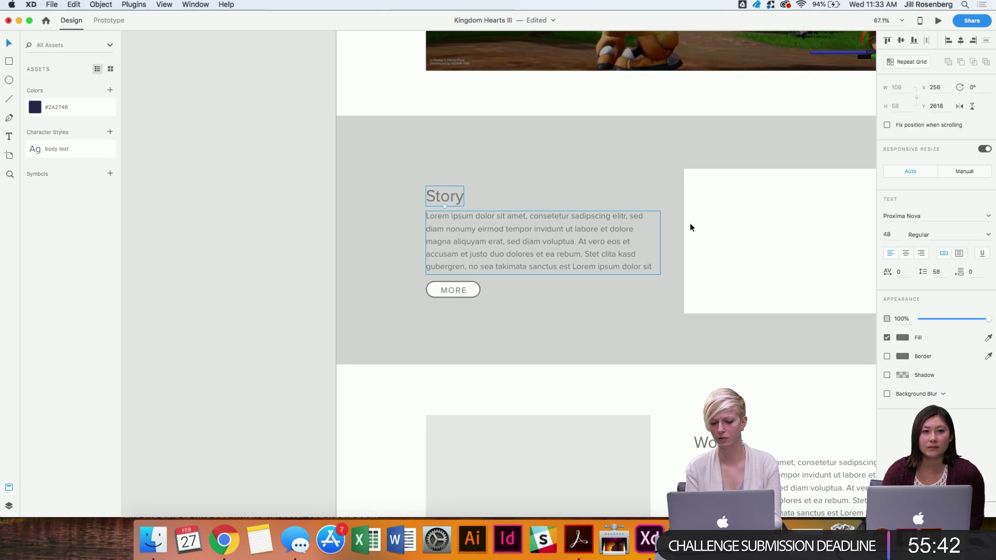
click(902, 215)
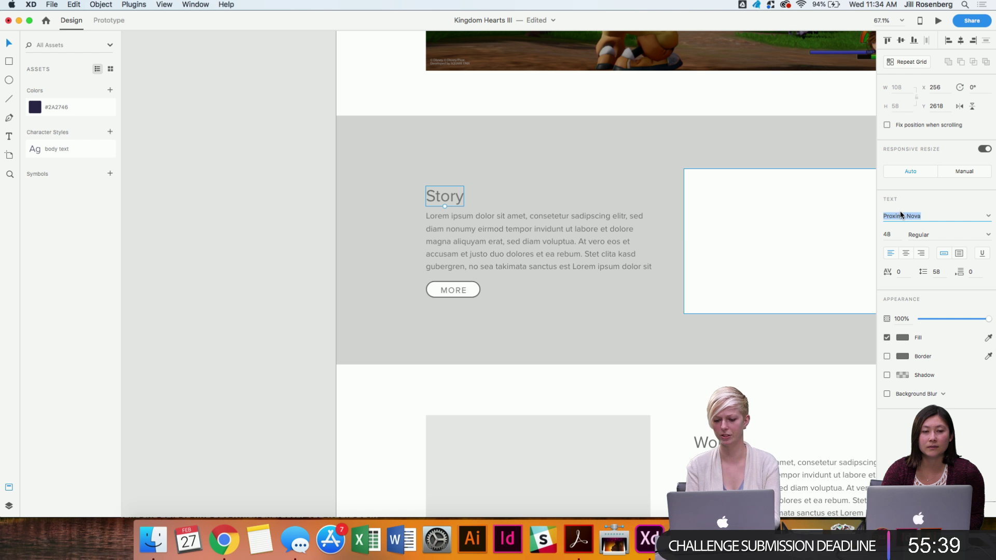
text(PeachyKeenJF)
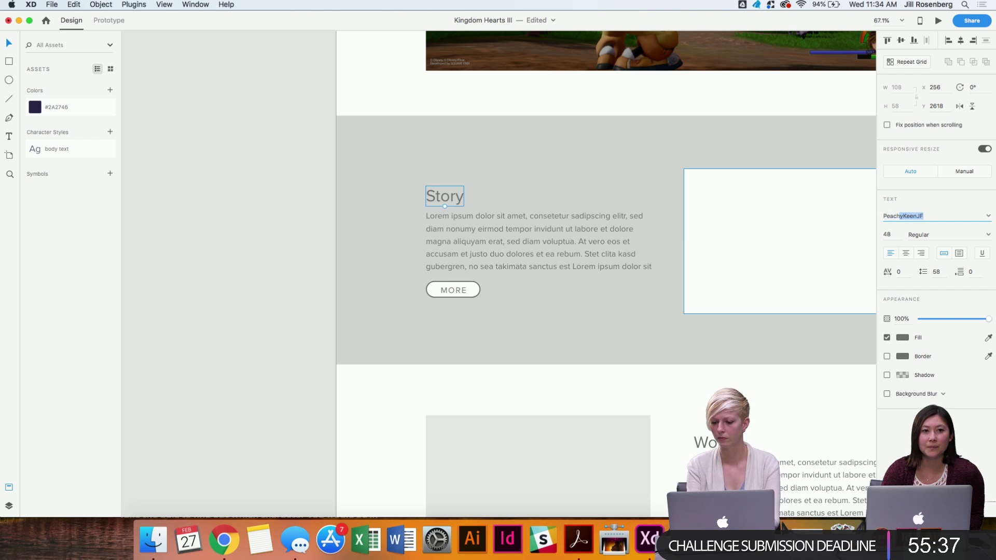
key(Return)
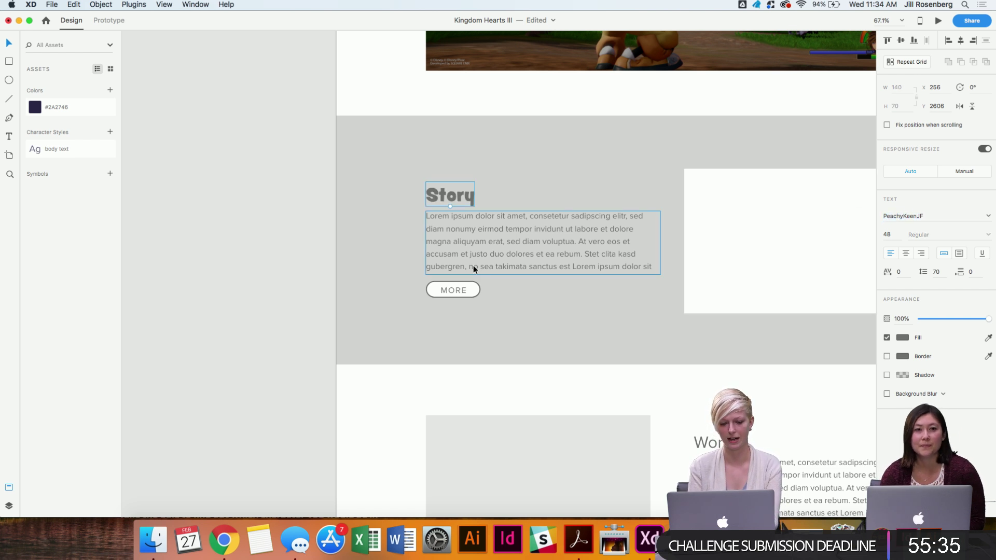
scroll(473, 266, up, 5)
scroll(474, 265, down, 5)
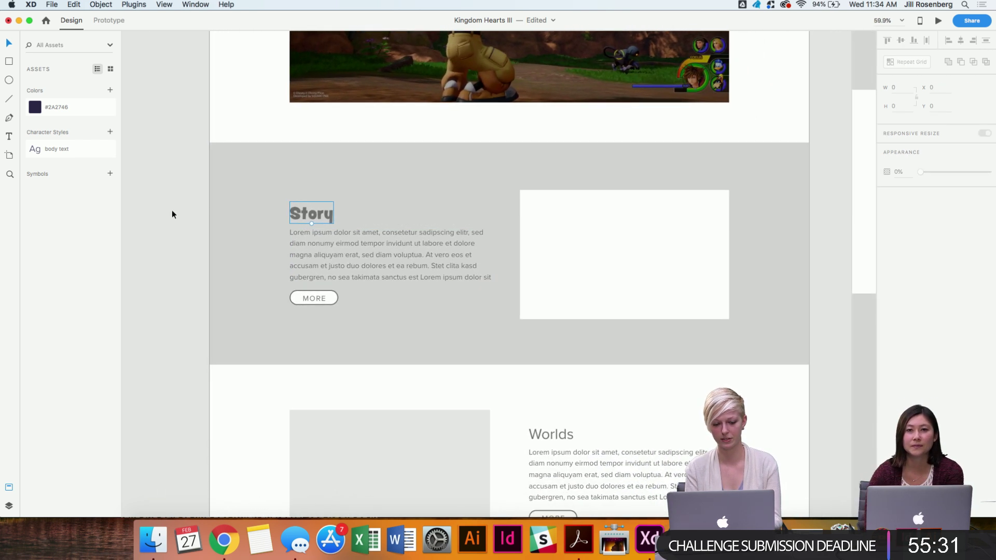
click(173, 214)
Apply the body text character style to the Story section's paragraph and deselect it.
scroll(172, 214, down, 2)
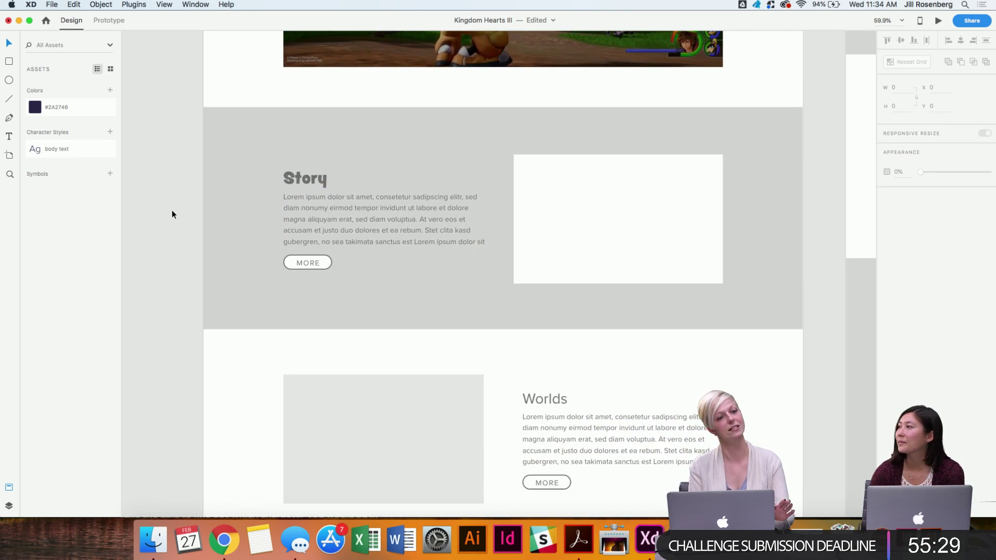
scroll(178, 245, up, 3)
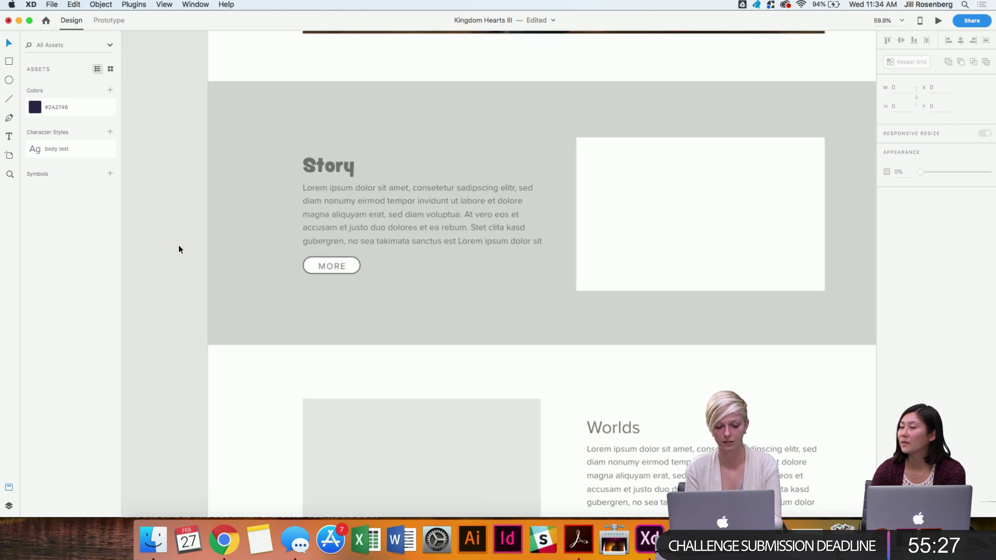
scroll(178, 245, right, 2)
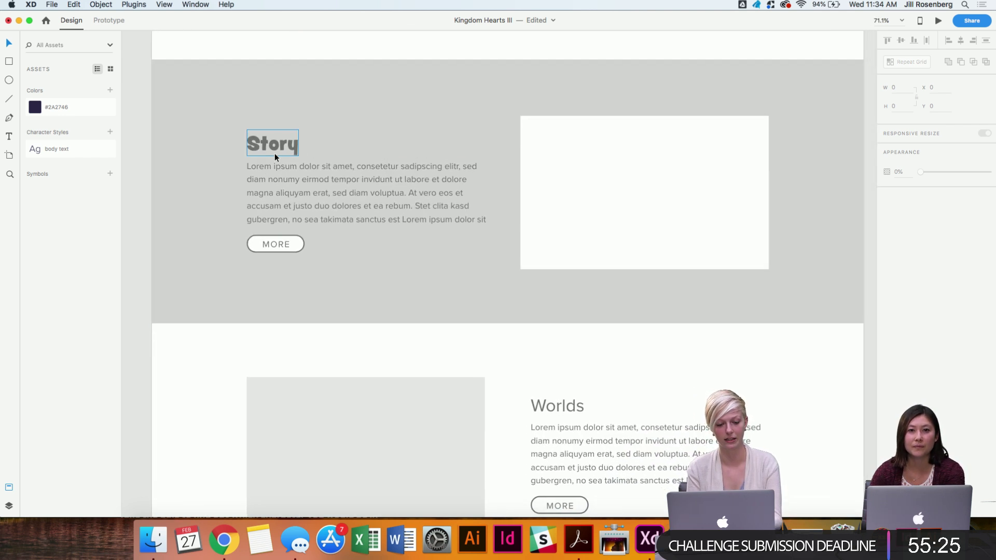
scroll(188, 412, down, 2)
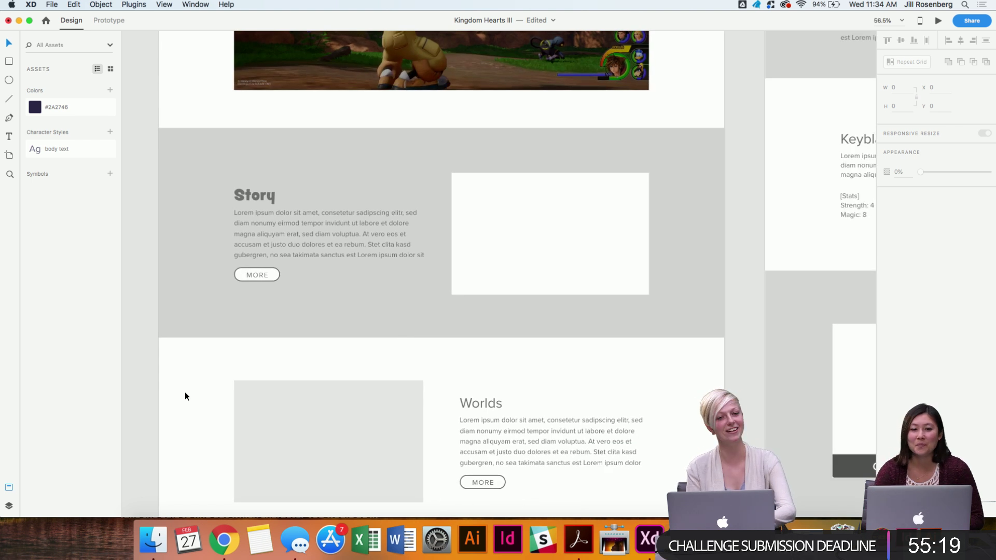
click(354, 251)
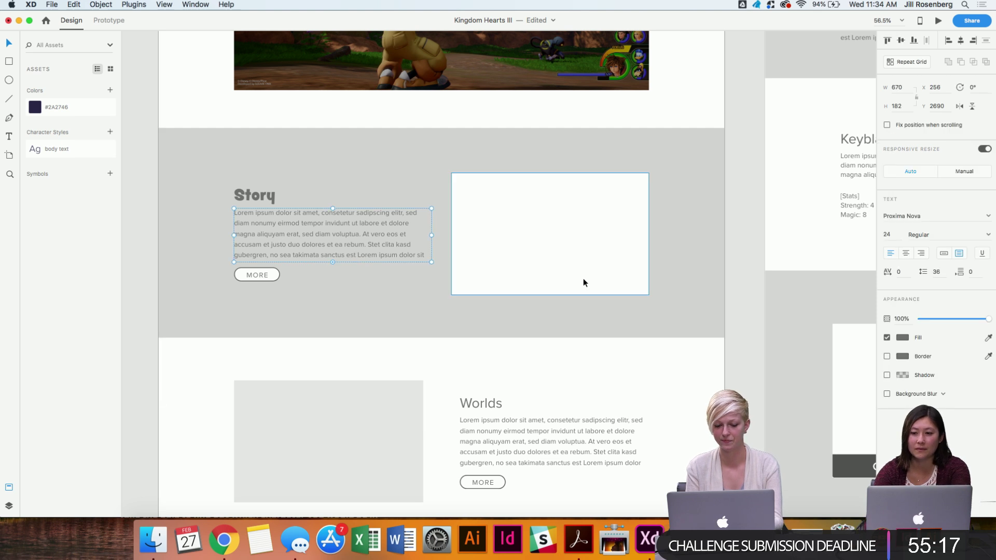
click(902, 217)
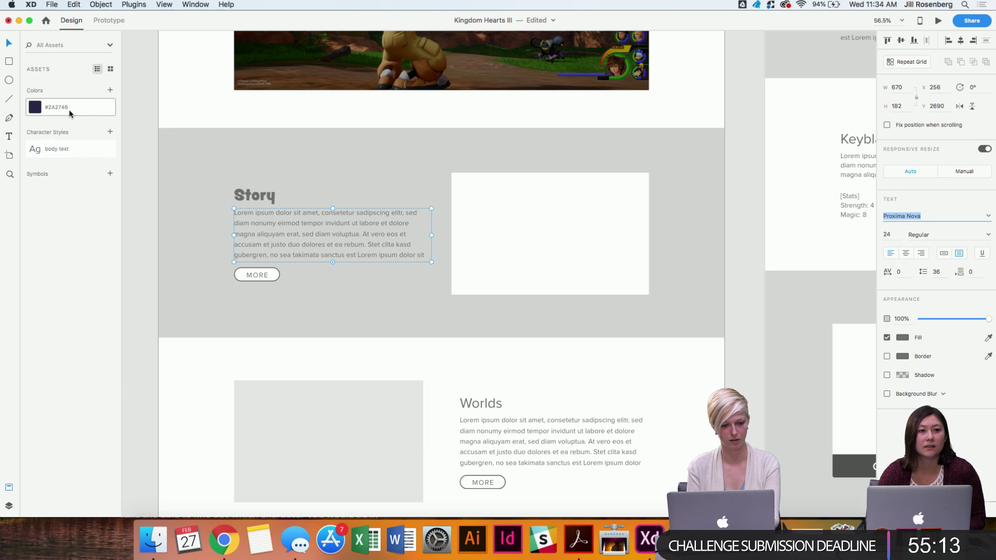
click(61, 150)
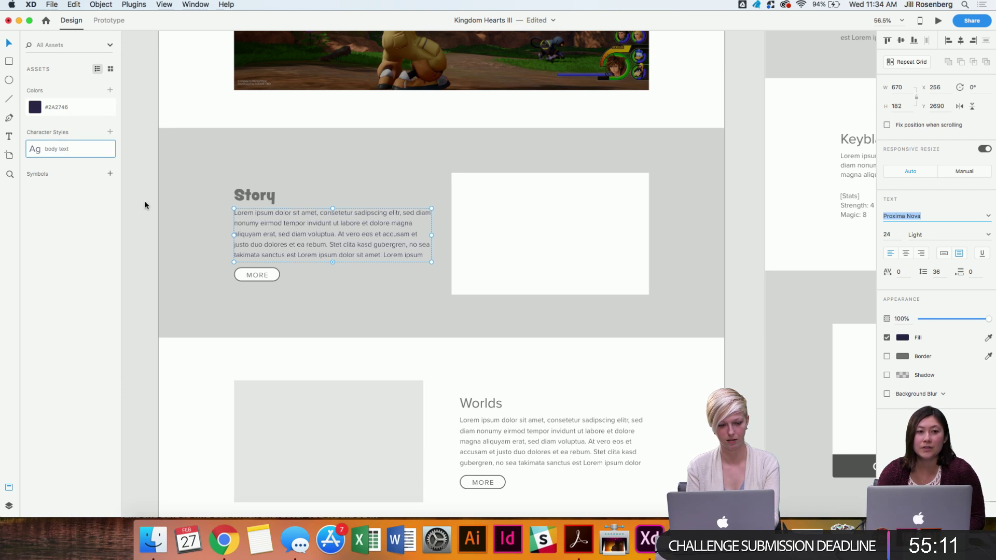
click(152, 219)
Review the Story section's styled text alongside the Worlds and Characters sections below it.
scroll(152, 220, down, 2)
scroll(152, 220, down, 1)
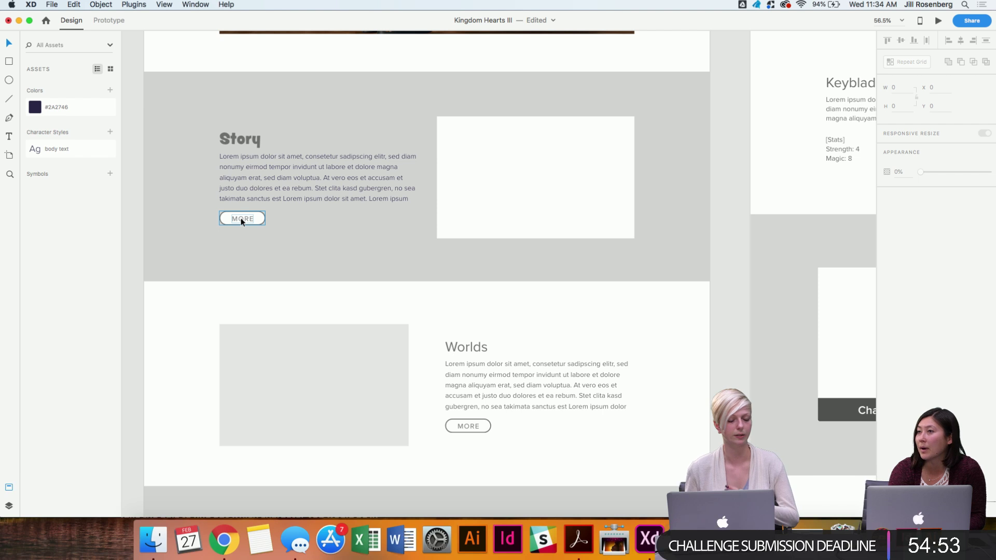
scroll(261, 229, down, 3)
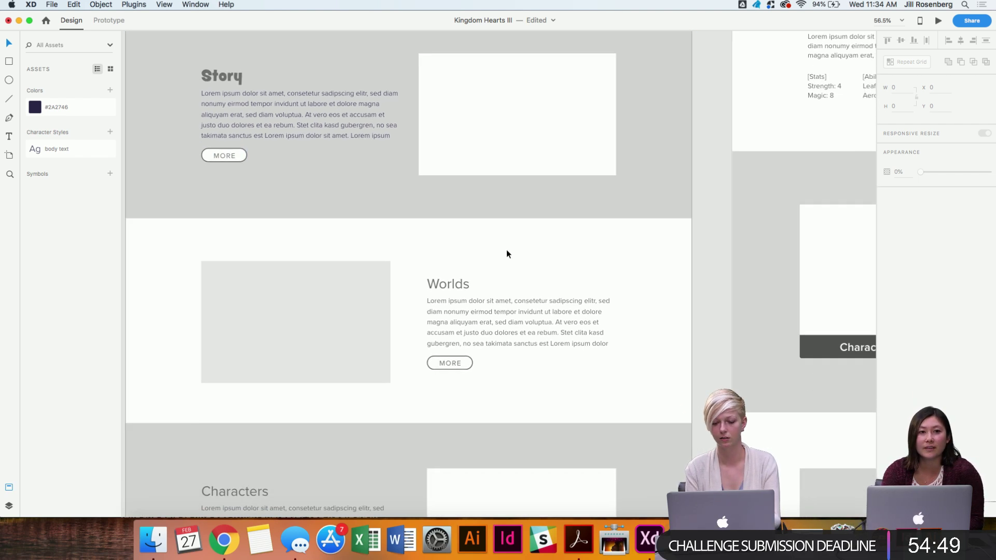
scroll(504, 264, down, 3)
scroll(504, 265, up, 2)
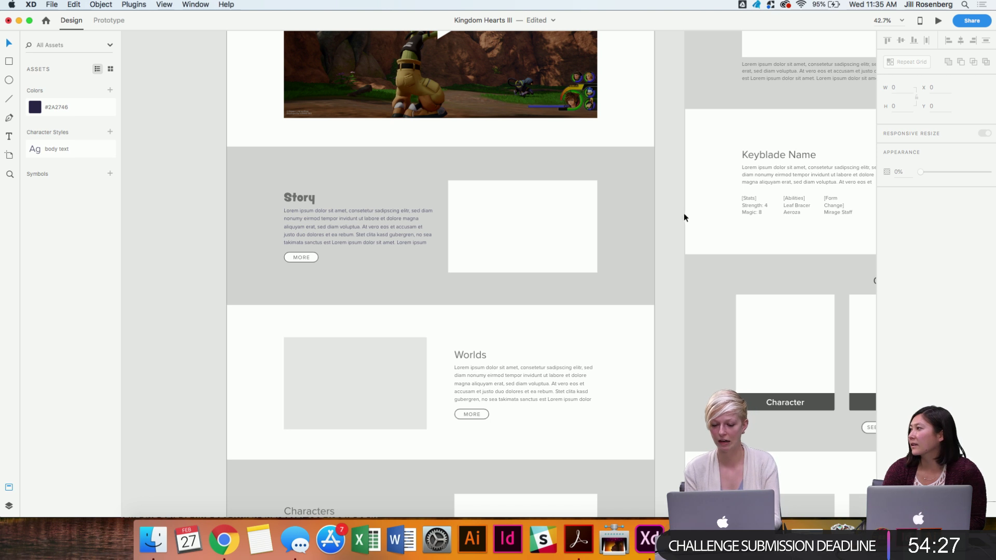
scroll(649, 196, up, 3)
scroll(648, 196, left, 3)
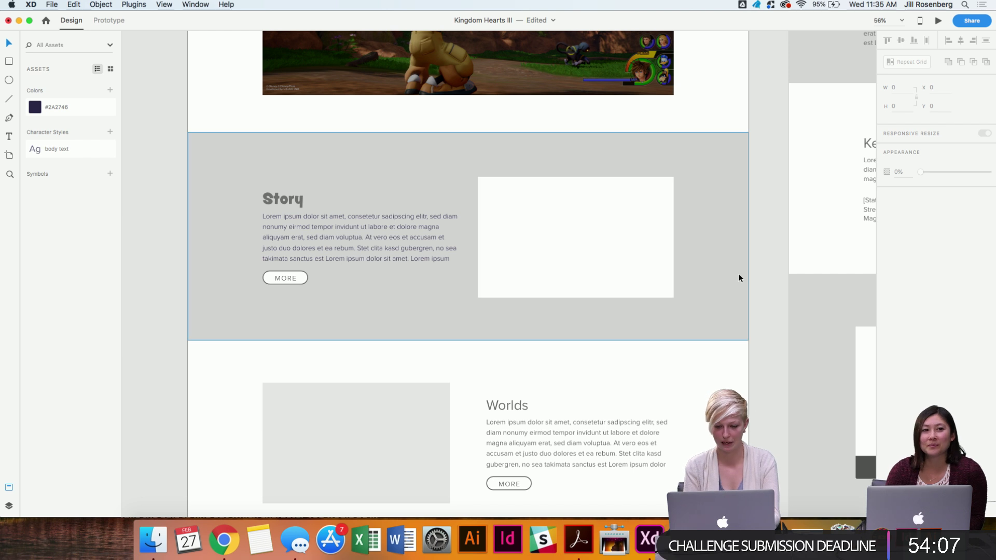
scroll(780, 280, up, 1)
scroll(780, 279, left, 1)
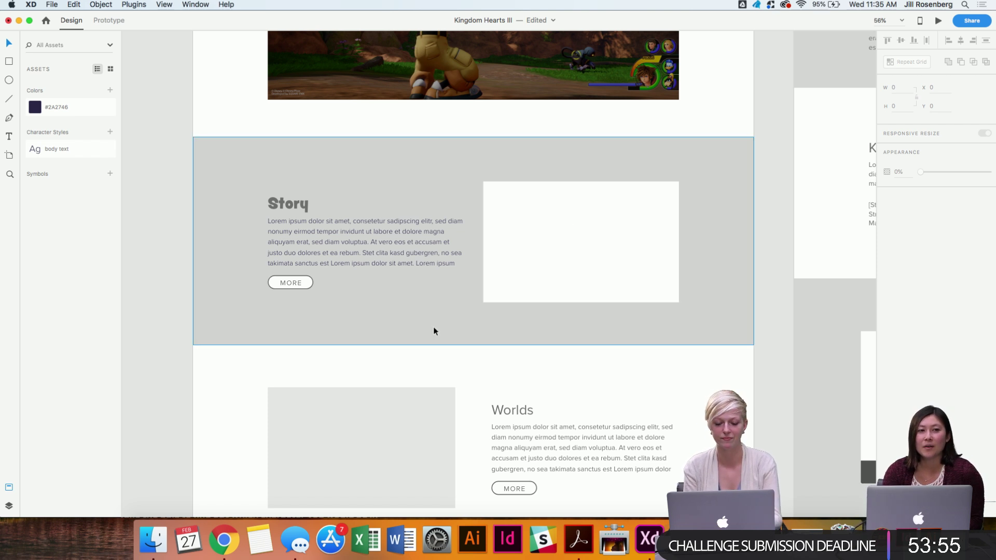
Preview the images in the scenes folder and import KH3_Mysterious_Tower.png onto the homepage.
scroll(434, 326, up, 3)
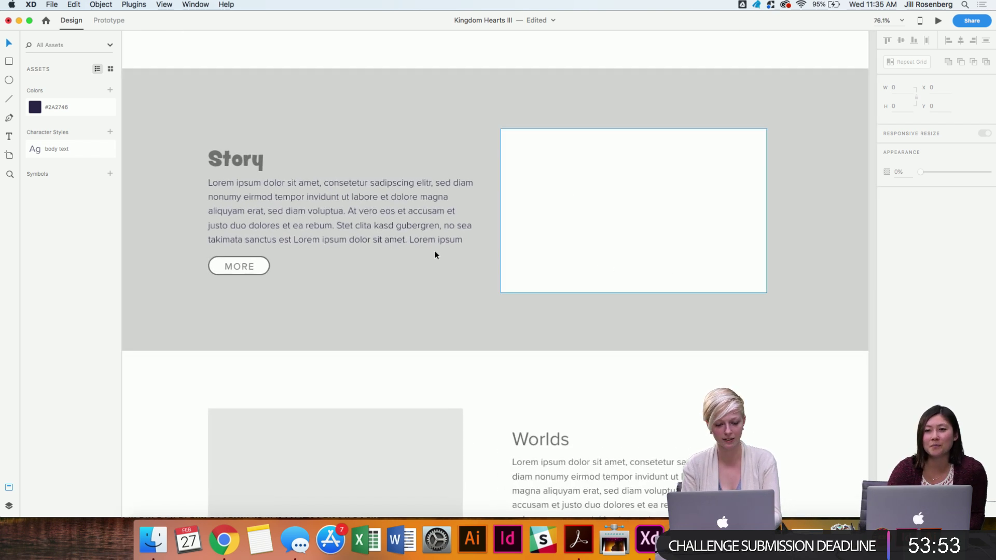
click(73, 4)
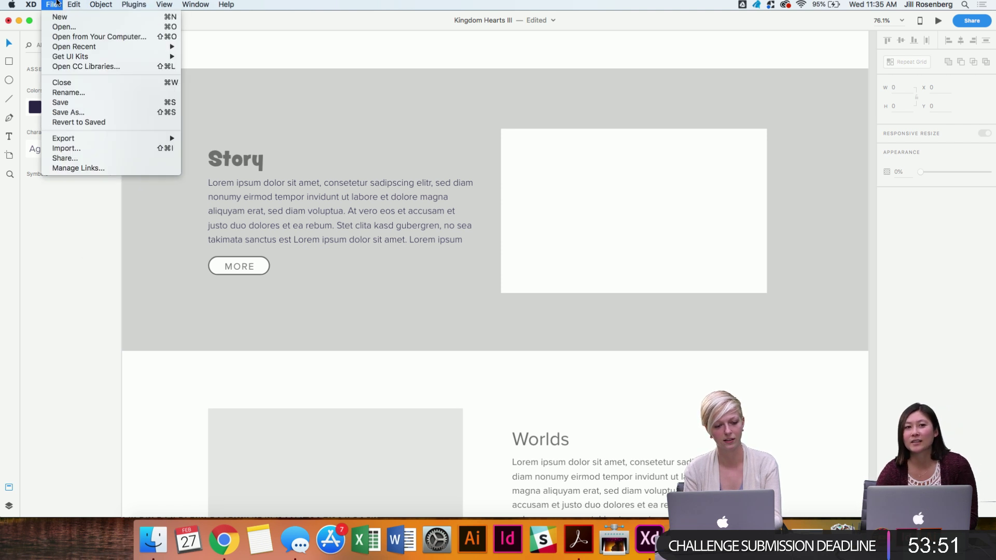
click(76, 145)
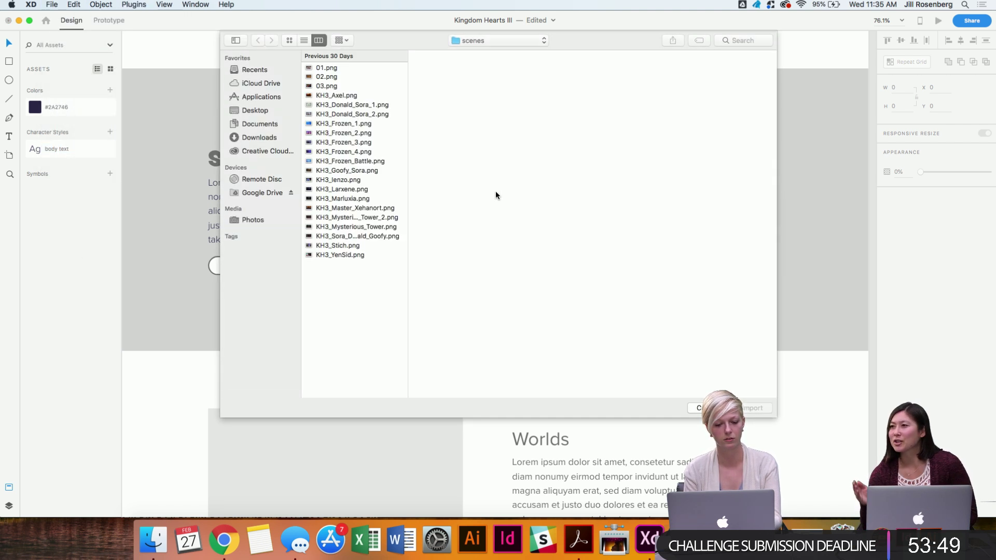
click(337, 258)
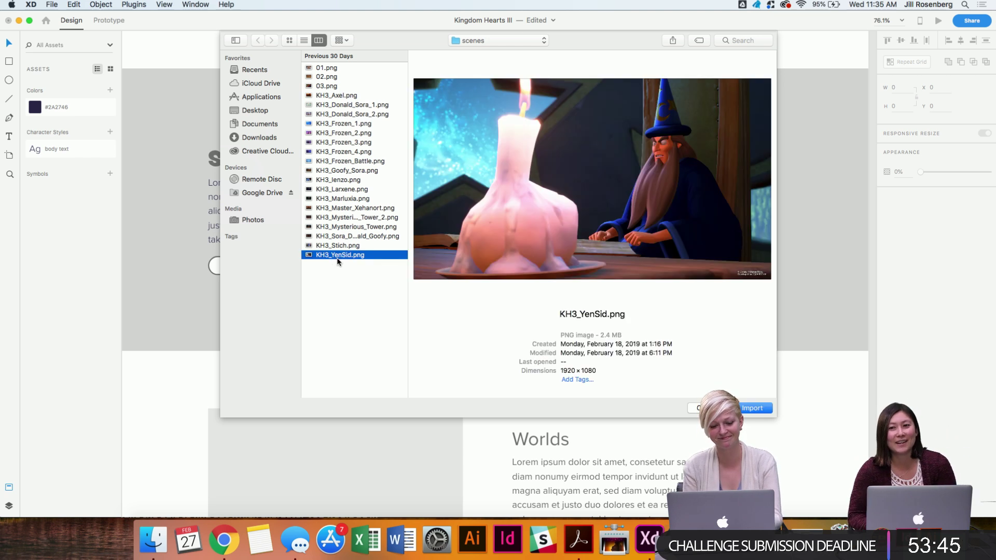
key(Up)
key(Up)
key(Up)
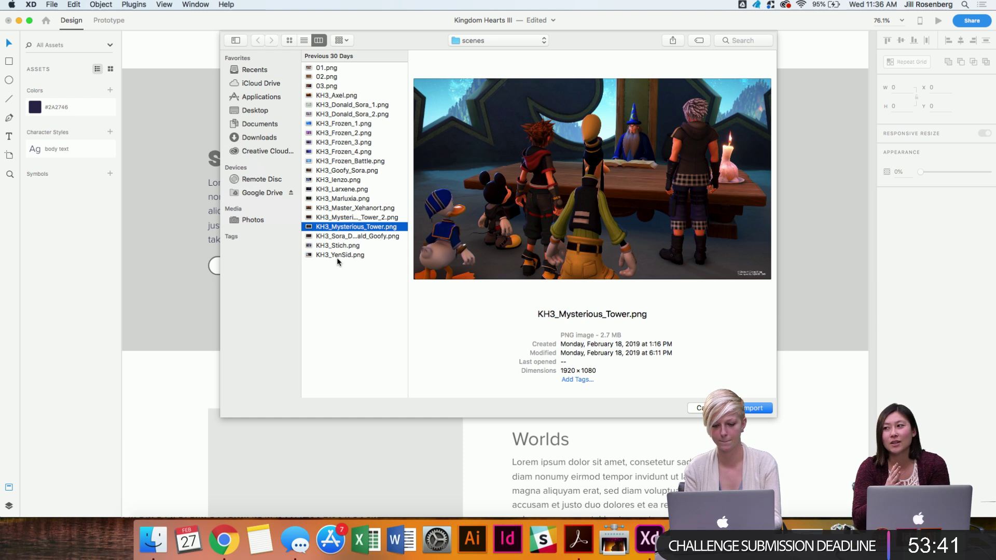
key(Return)
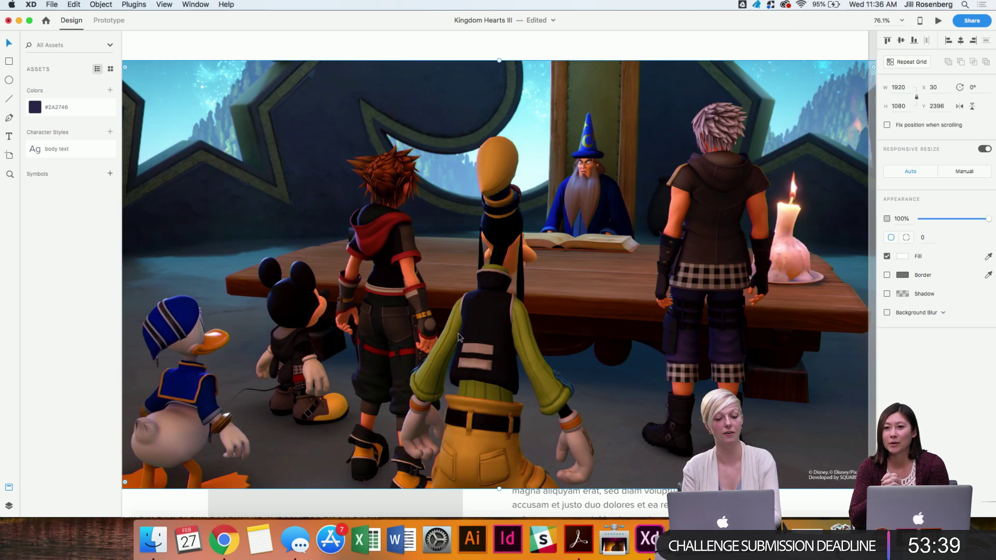
Scale the imported Mysterious Tower image down to about 684 by 385 and move it partly over the Story placeholder.
scroll(500, 348, down, 5)
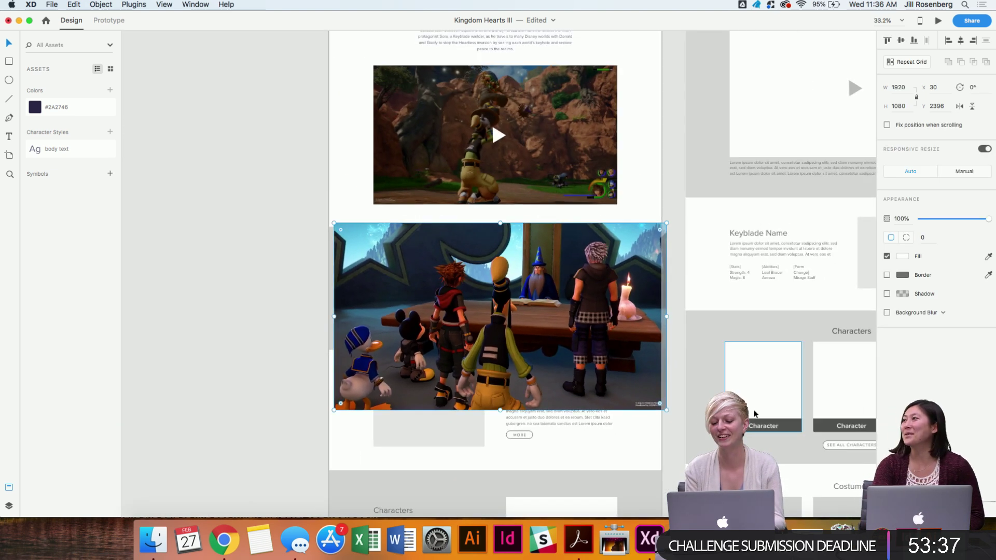
drag(666, 410, 452, 289)
drag(383, 246, 506, 307)
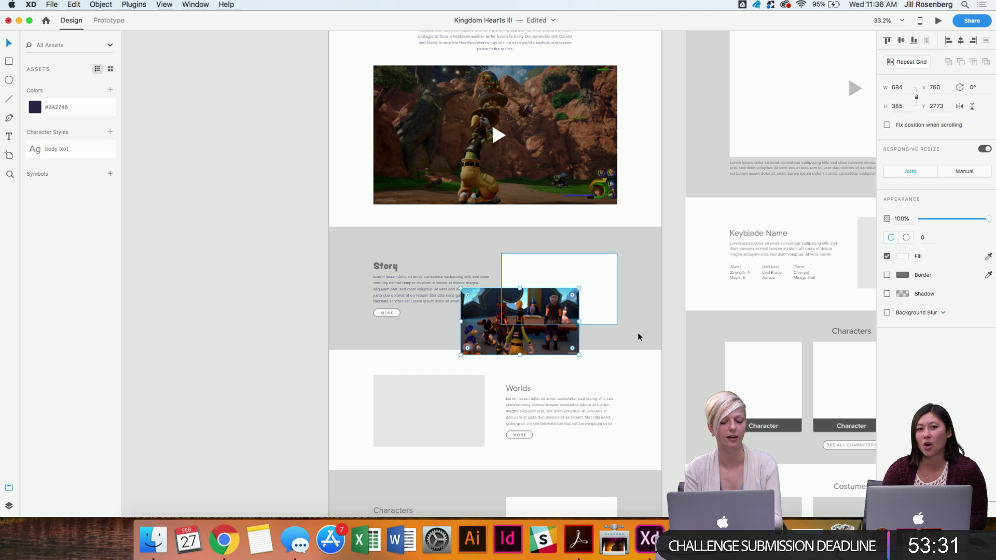
Align the image with the Story placeholder's upper right corner and scale it to 670 by 377 to match the placeholder's width.
scroll(535, 323, up, 5)
scroll(497, 331, right, 3)
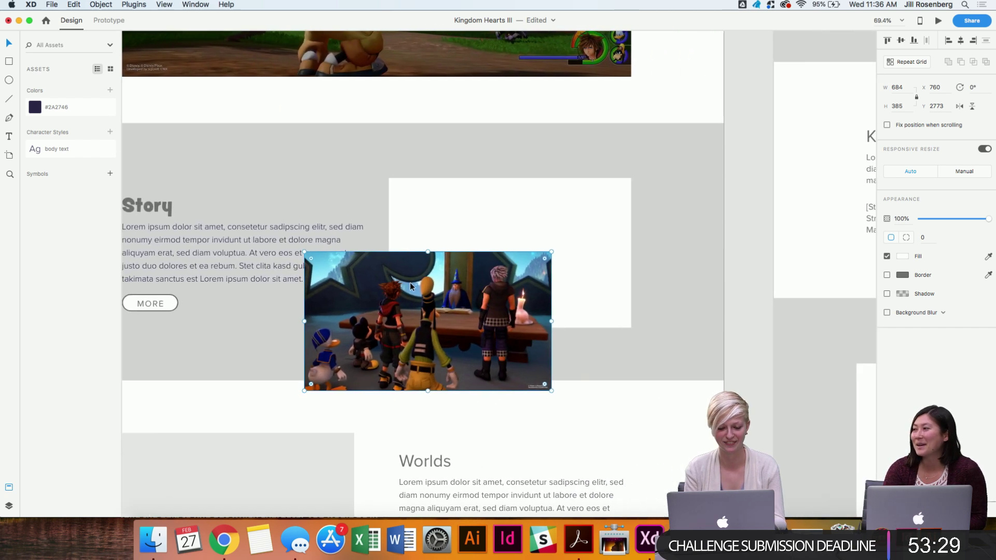
drag(420, 294, 450, 226)
scroll(450, 226, up, 5)
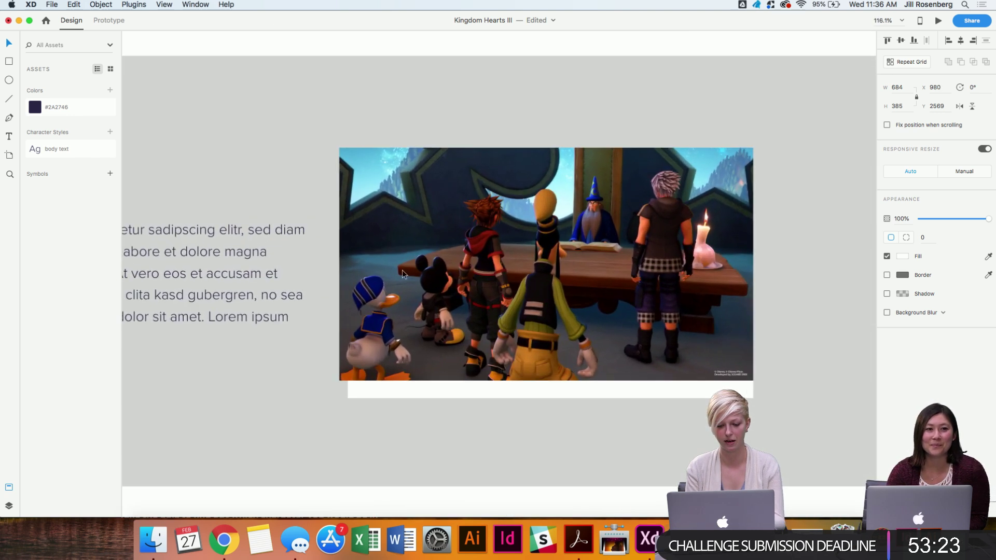
mouse_move(337, 381)
mouse_down()
mouse_move(353, 371)
mouse_move(345, 375)
mouse_up()
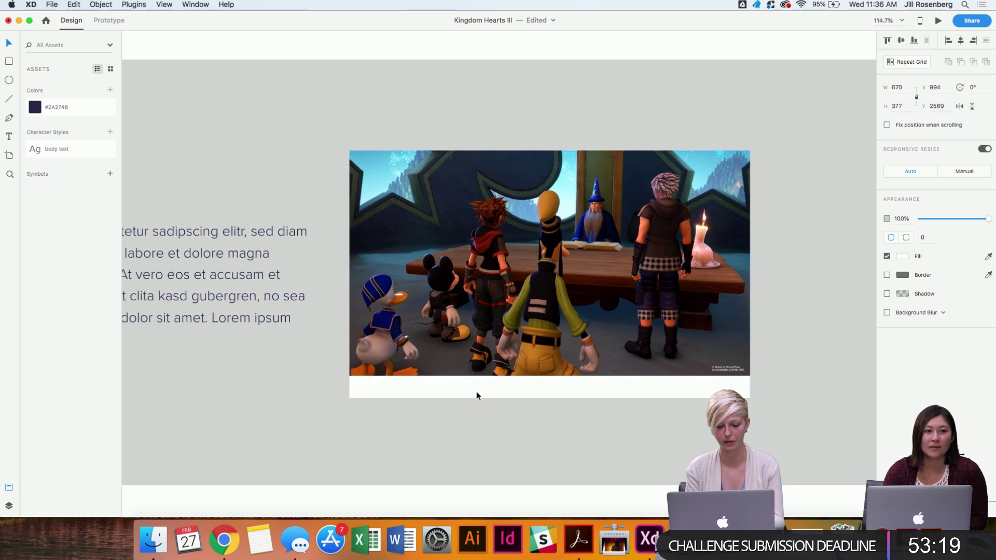
scroll(594, 360, down, 5)
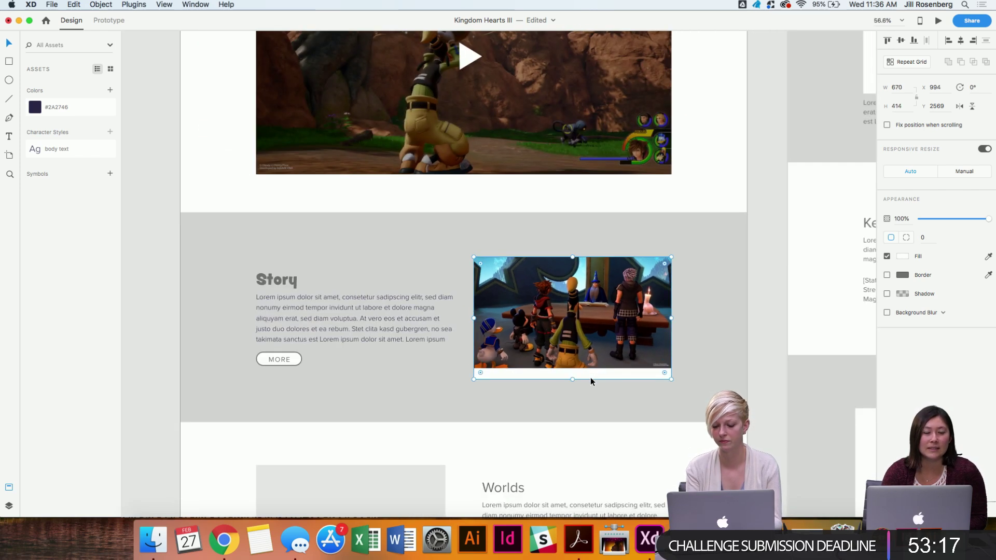
Remove the leftover white placeholder behind the Story image and move the image up to Y 2545.
key(Escape)
click(584, 325)
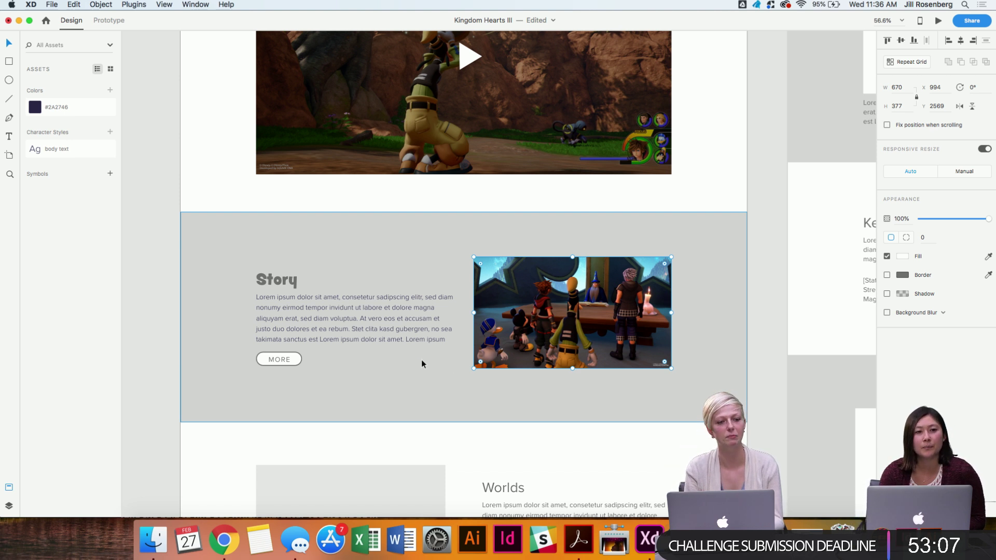
scroll(366, 379, up, 5)
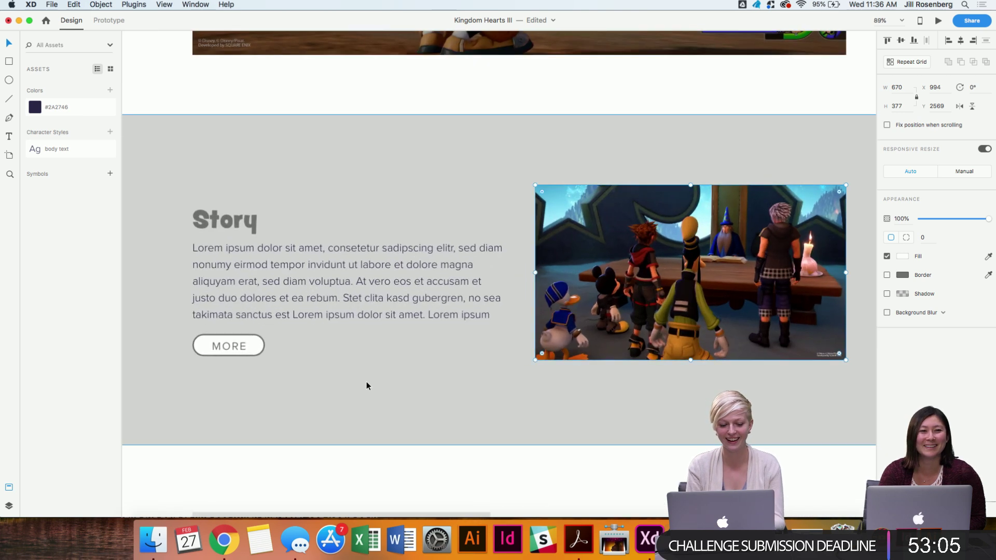
scroll(366, 381, down, 4)
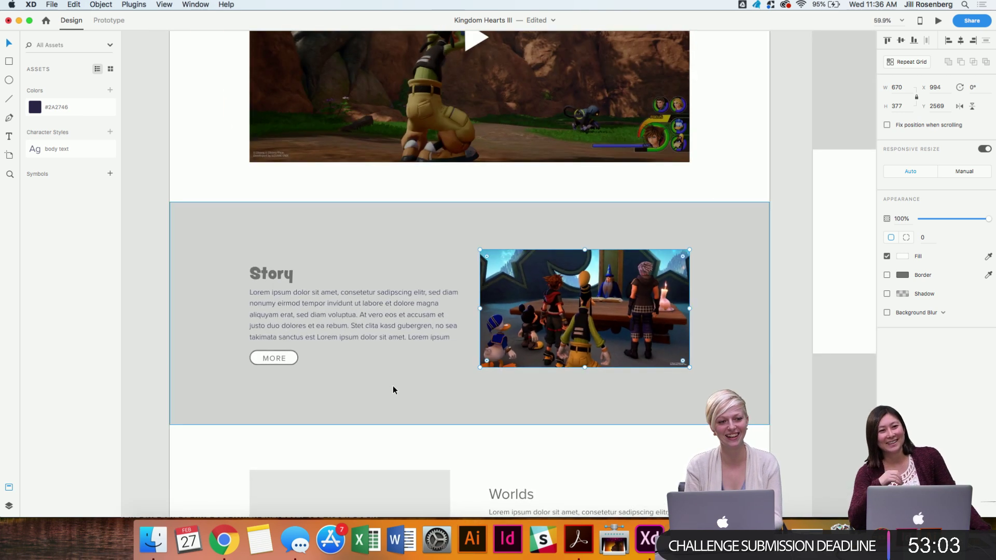
scroll(393, 385, up, 3)
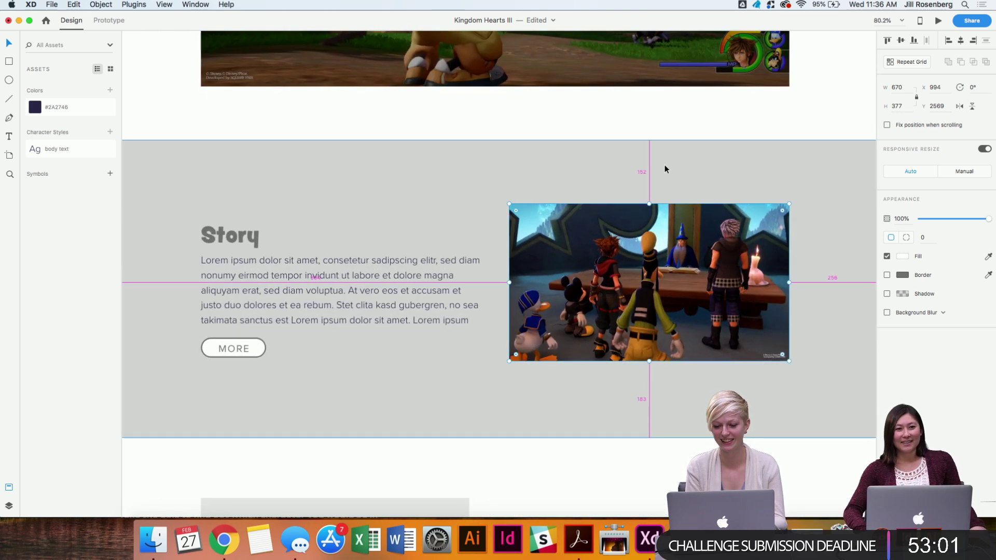
key(shift+Up)
key(shift+Up)
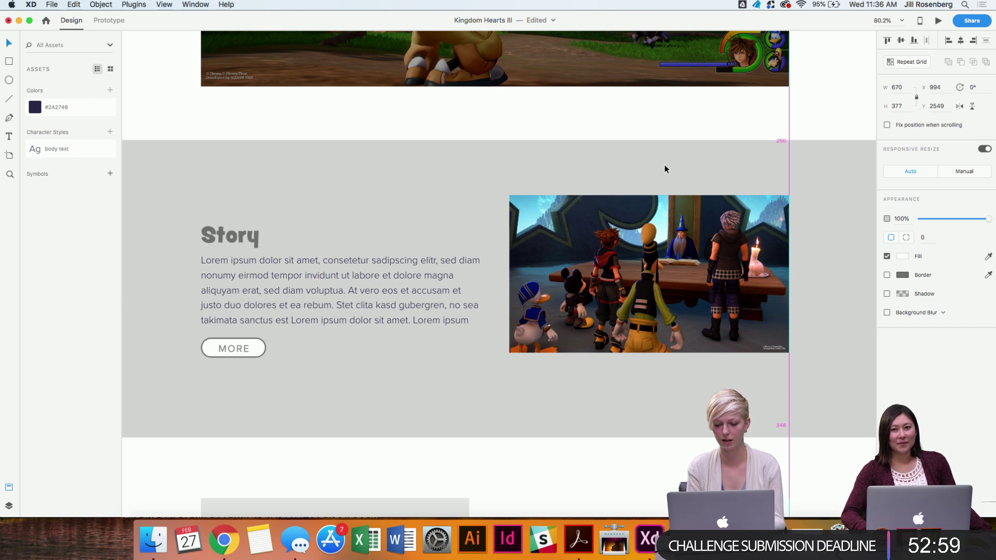
key(alt)
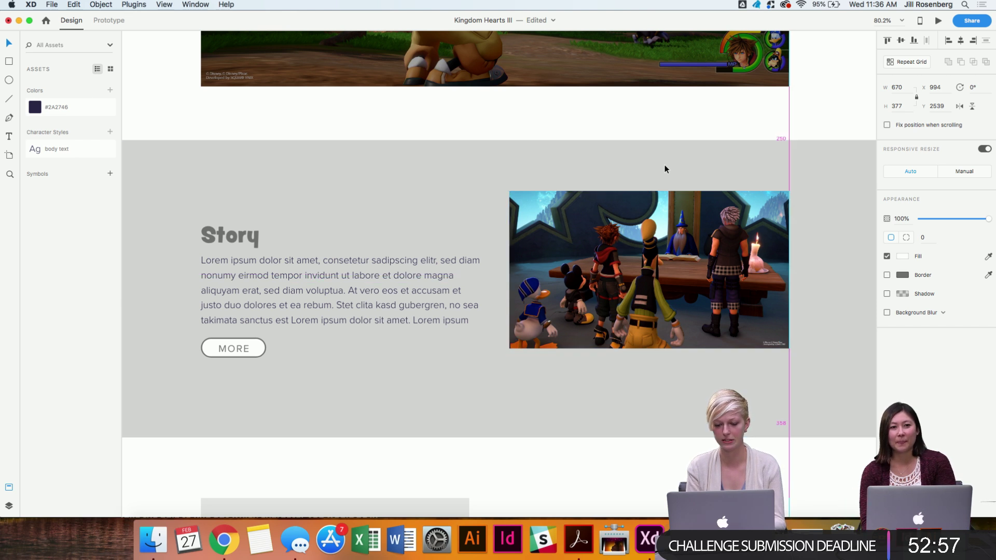
key(Up)
key(Up)
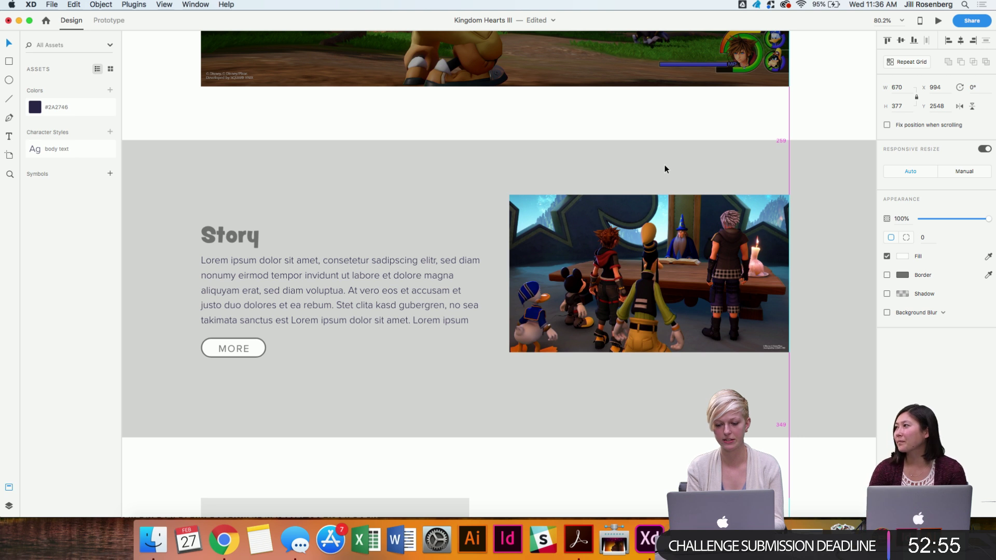
key(Up)
key(Up)
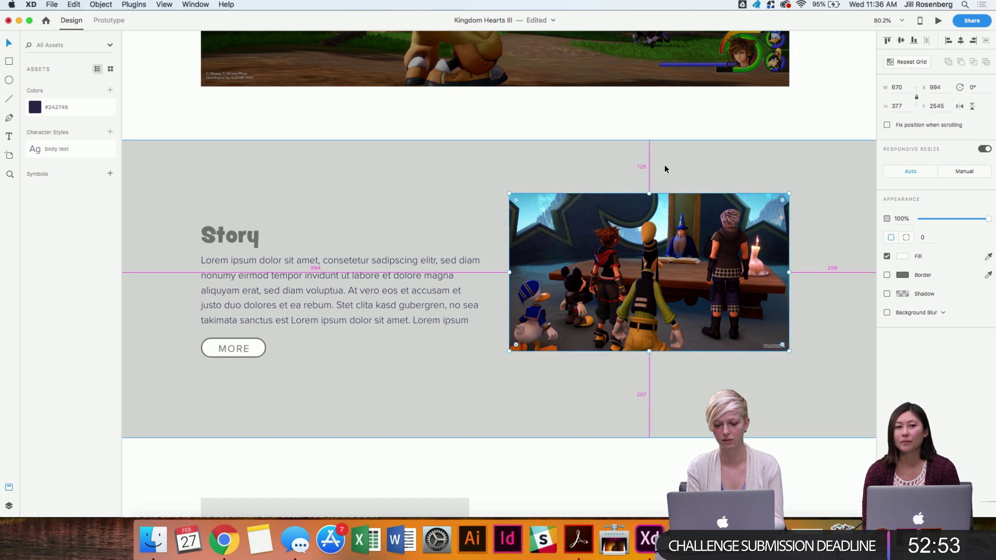
Apply the saved dark purple colour #2A2746 to the Story heading.
scroll(684, 298, down, 5)
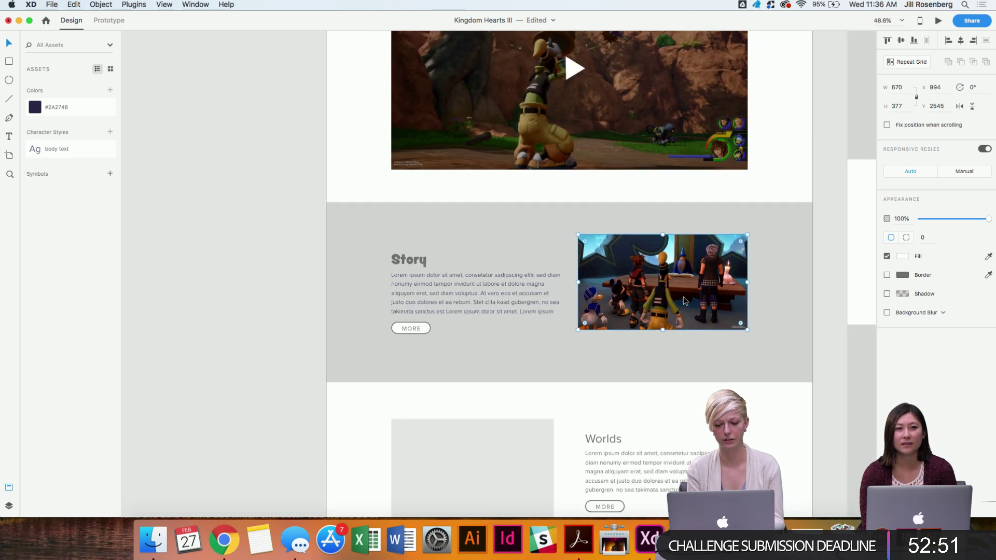
click(300, 253)
scroll(299, 253, up, 6)
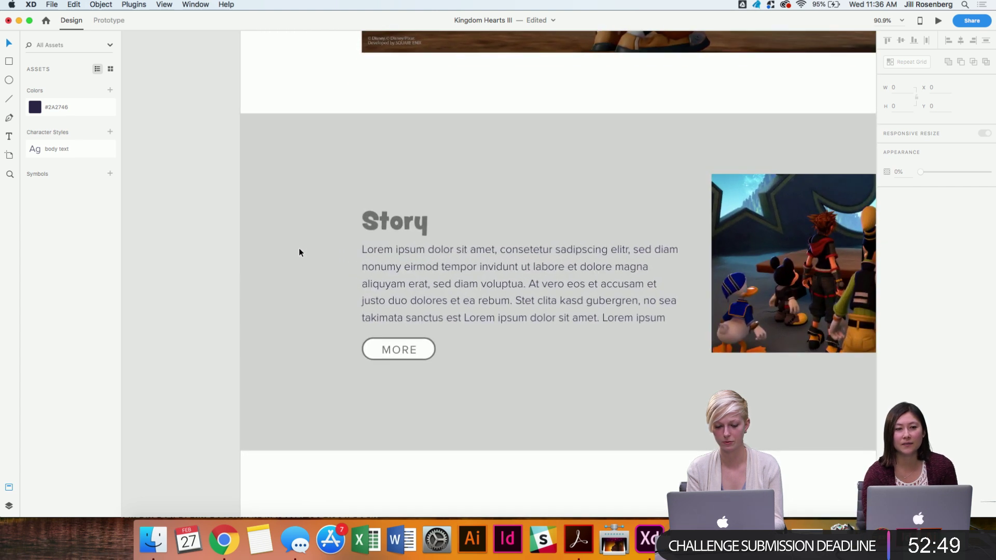
scroll(487, 325, right, 4)
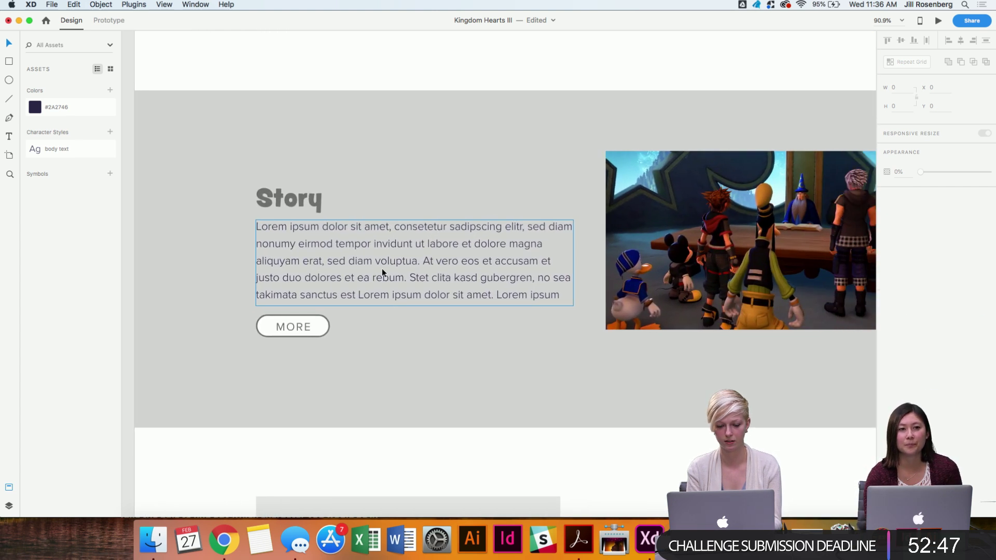
click(306, 206)
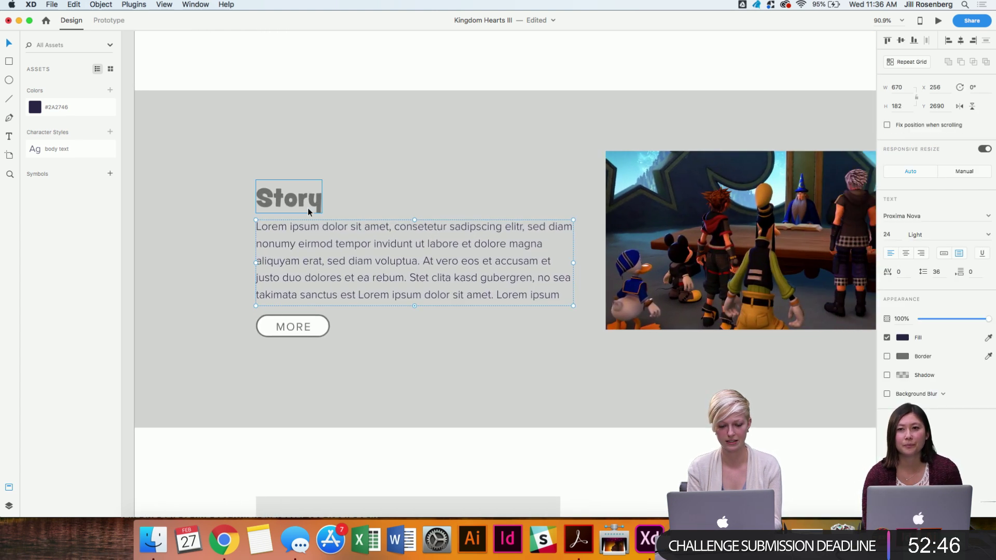
click(87, 110)
Move the Story heading and its body text up together to Y 2545, level with the image's upper edge.
shift+click(329, 243)
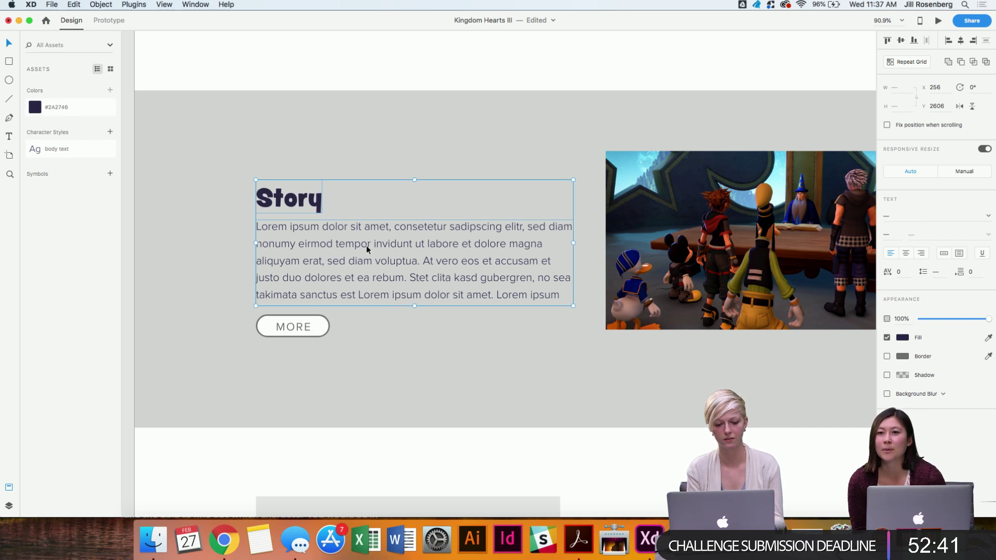
drag(335, 239, 338, 217)
scroll(337, 218, down, 5)
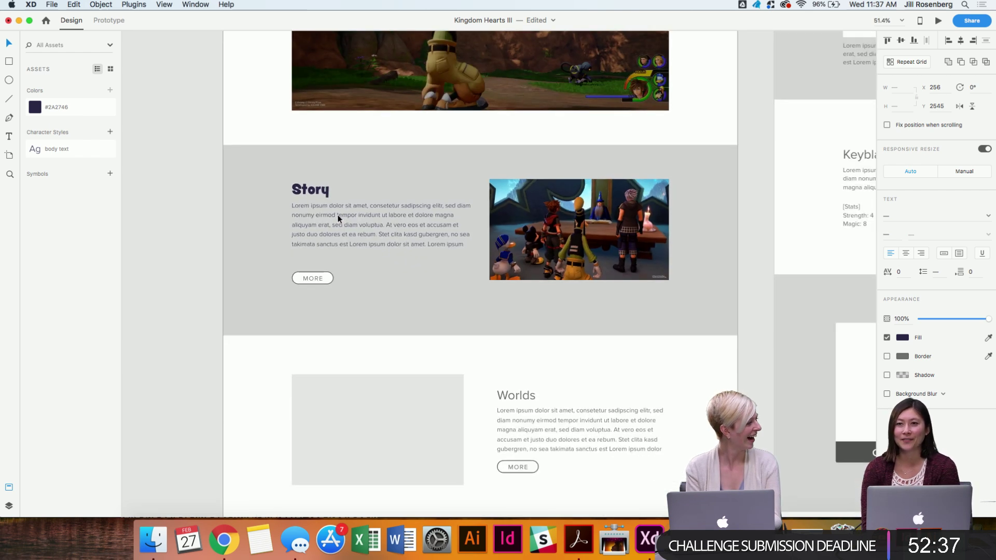
Examine the wizard and the other characters in the Story image up close.
scroll(337, 218, right, 3)
scroll(378, 174, up, 10)
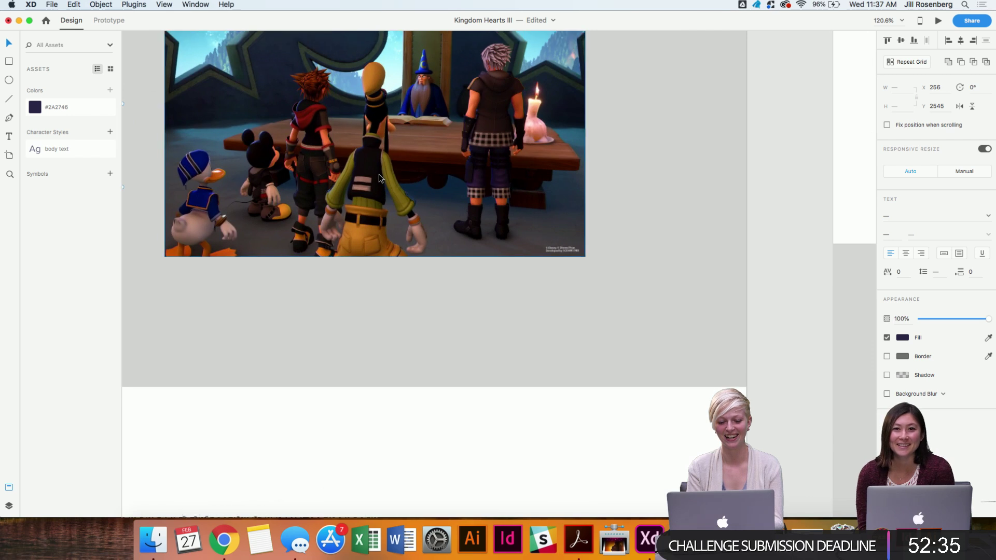
scroll(378, 175, up, 10)
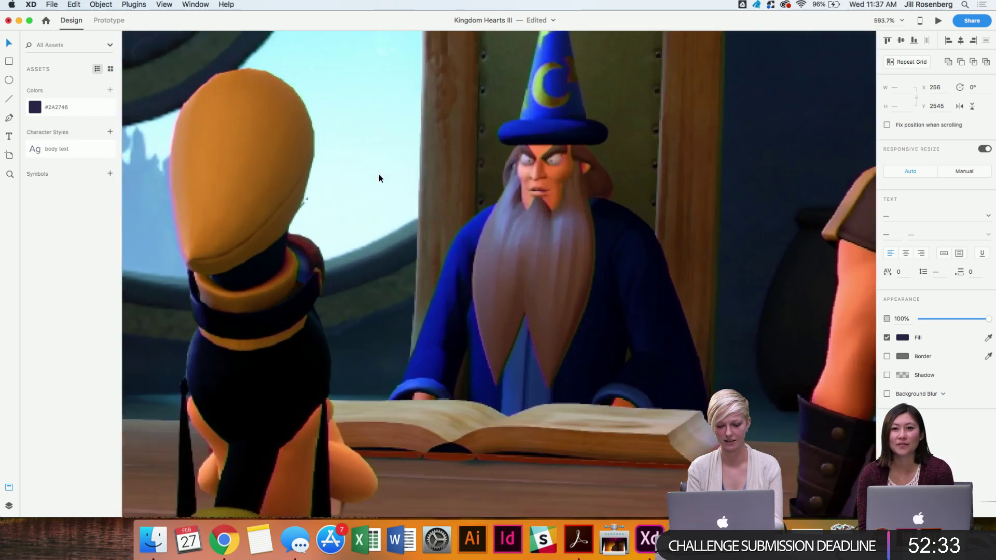
scroll(379, 175, down, 2)
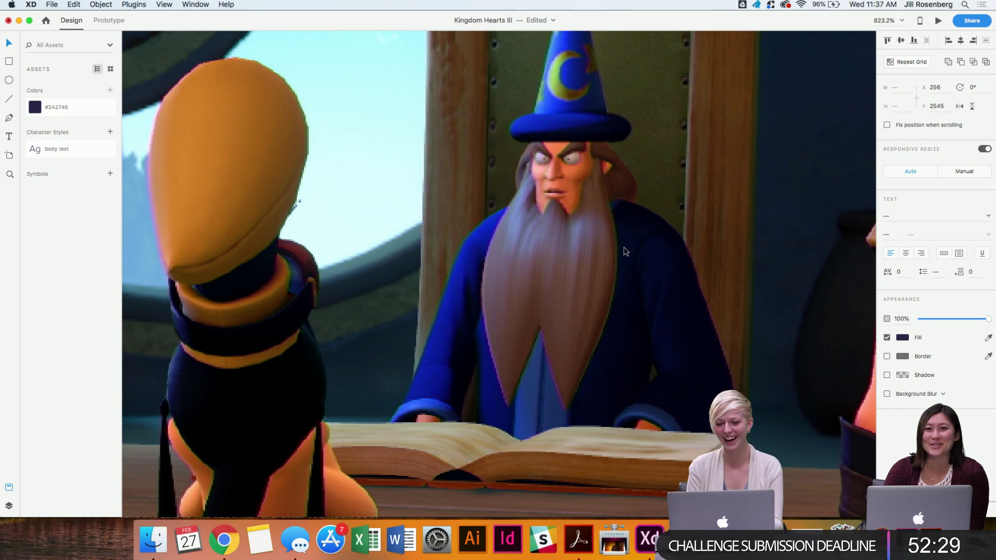
scroll(624, 251, down, 12)
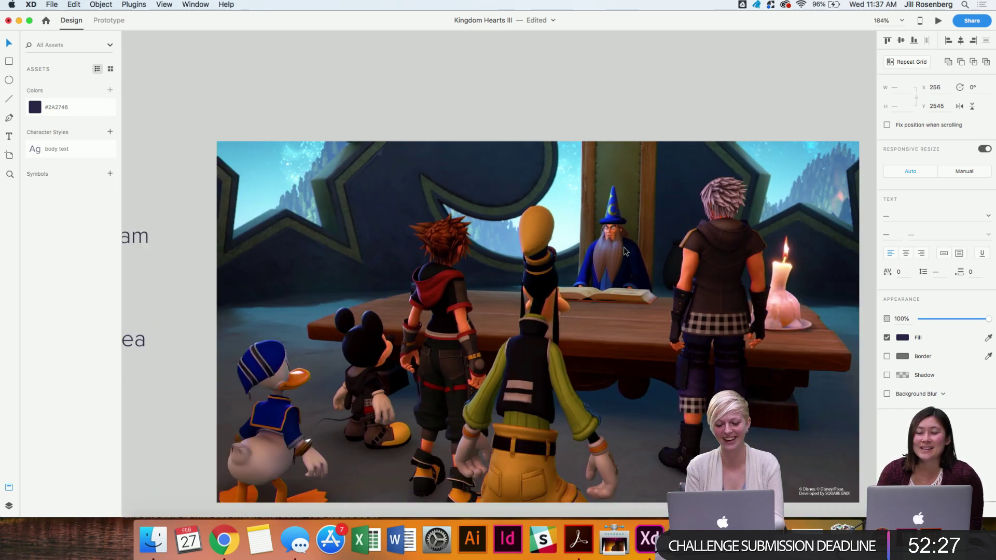
scroll(624, 250, down, 4)
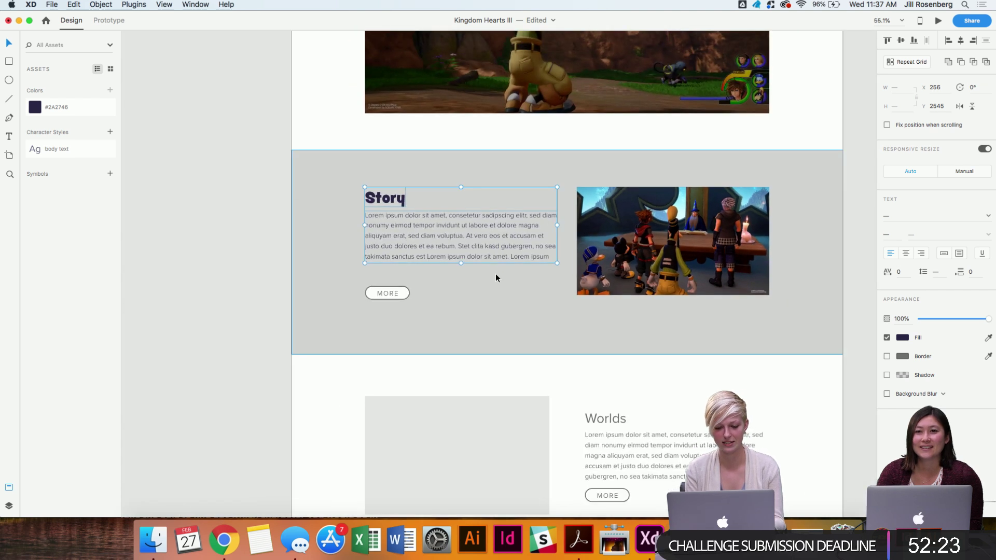
Move the Story section's MORE button aside and draw a rectangle about 197 by 62 below the body text, aligned with its left edge.
scroll(496, 275, up, 5)
drag(265, 280, 364, 322)
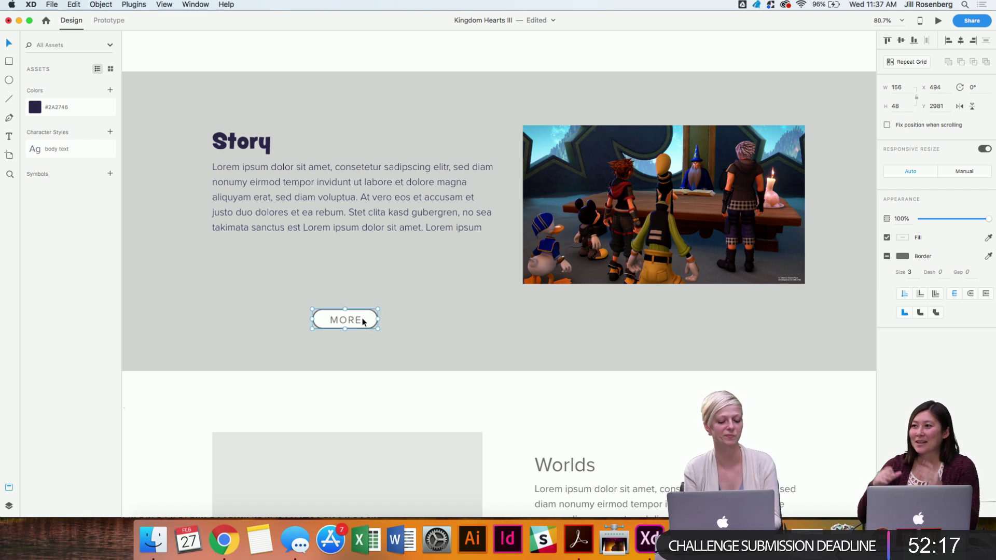
key(r)
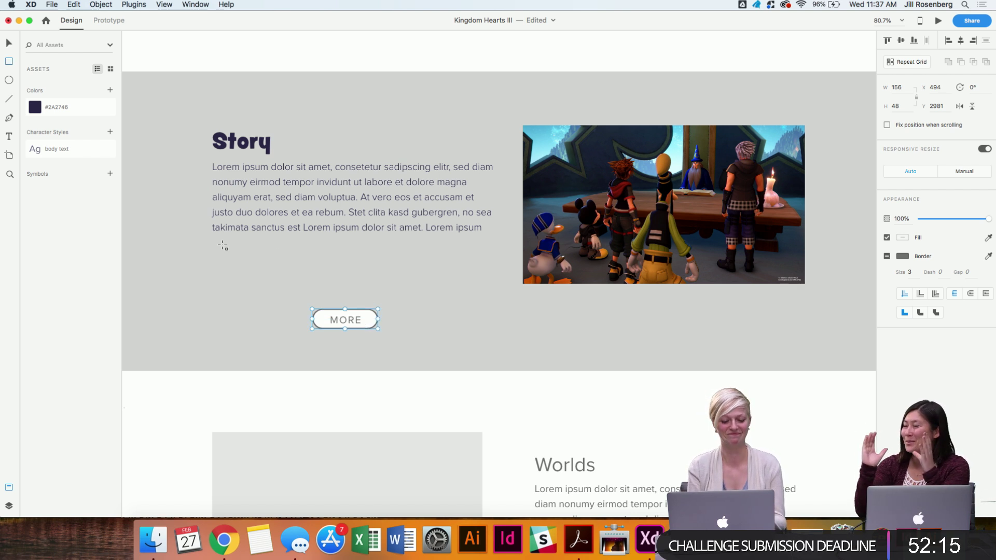
mouse_move(212, 242)
mouse_down()
mouse_move(235, 264)
mouse_move(295, 268)
mouse_up()
scroll(272, 284, up, 3)
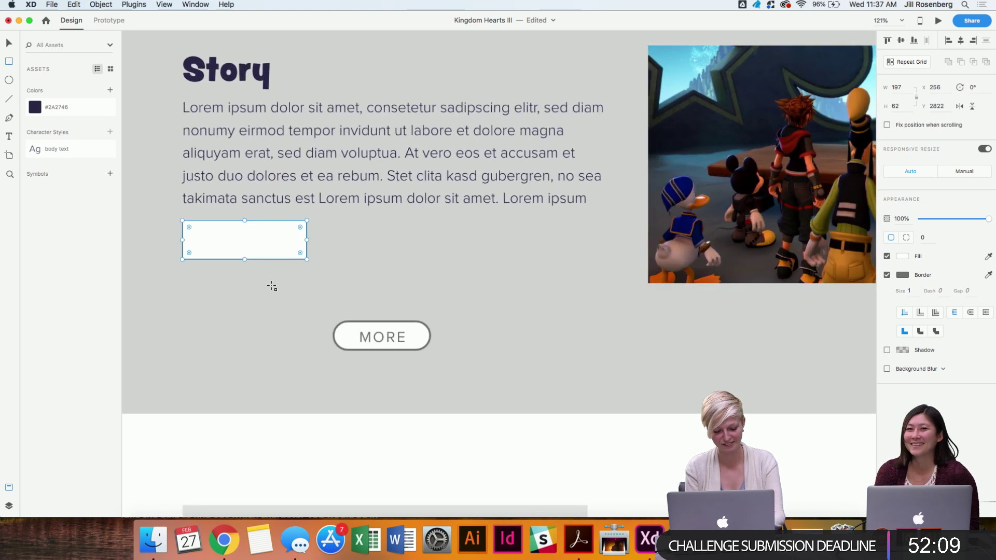
key(Escape)
click(288, 248)
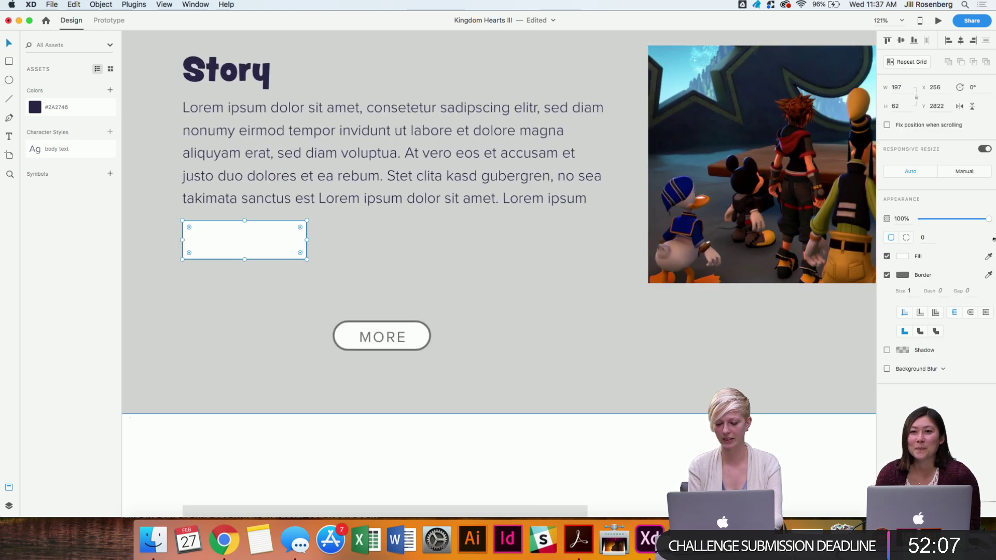
Set the new rectangle's corner radius to 2 after trying 4, and remove its border.
scroll(659, 337, down, 3)
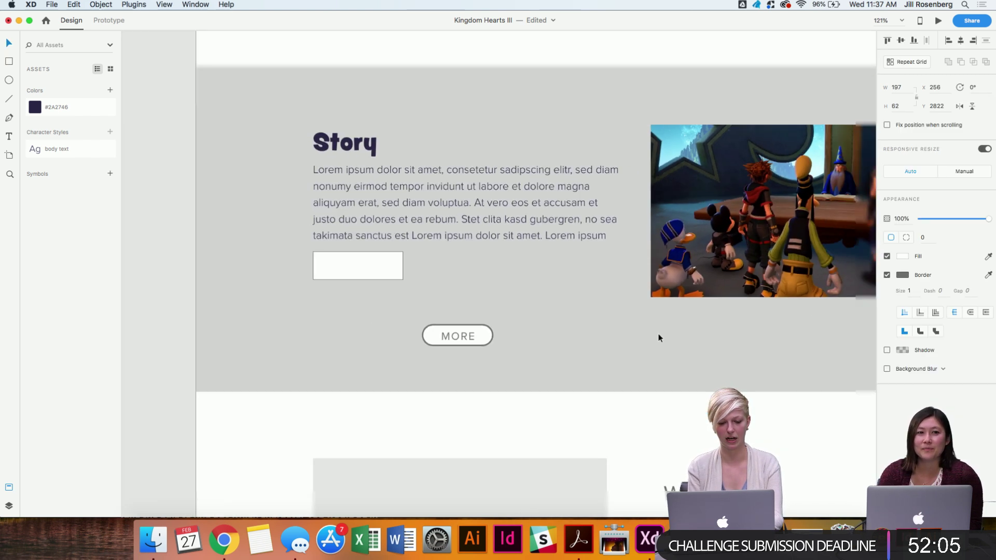
scroll(567, 341, up, 5)
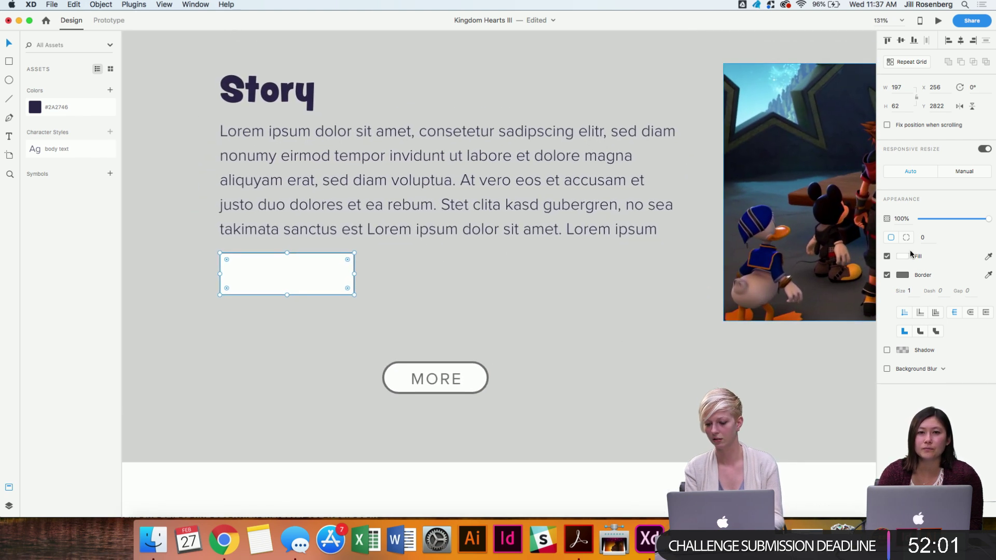
click(928, 238)
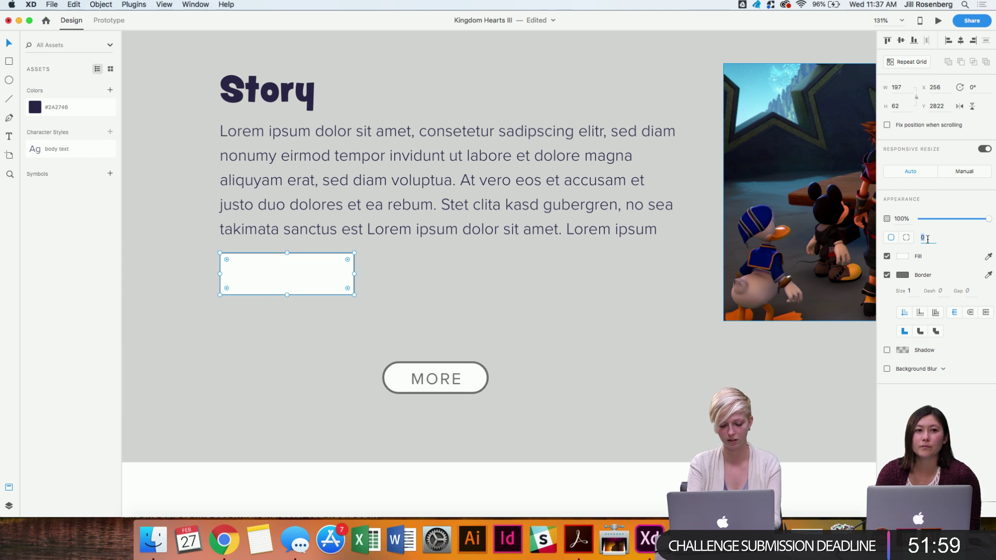
text(4)
key(Return)
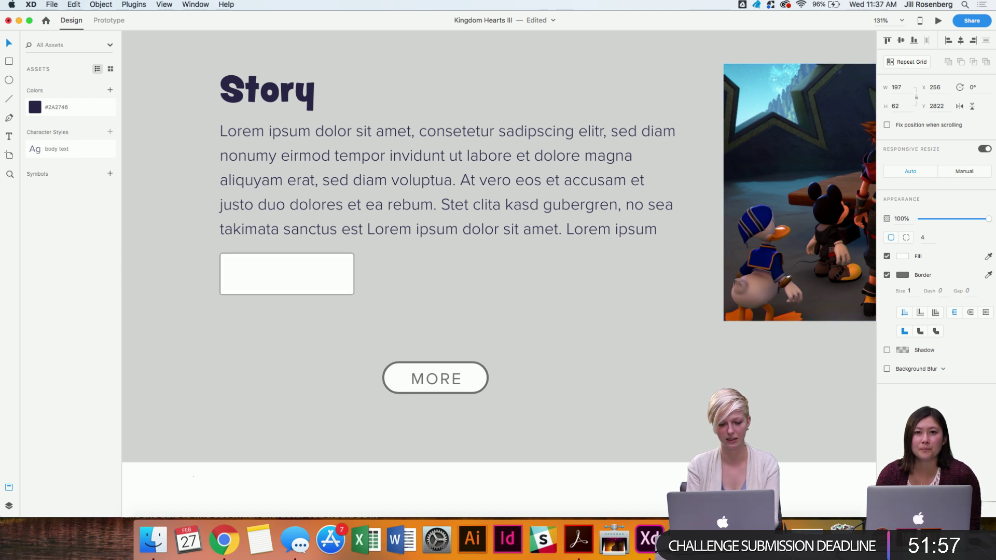
text(2)
key(Return)
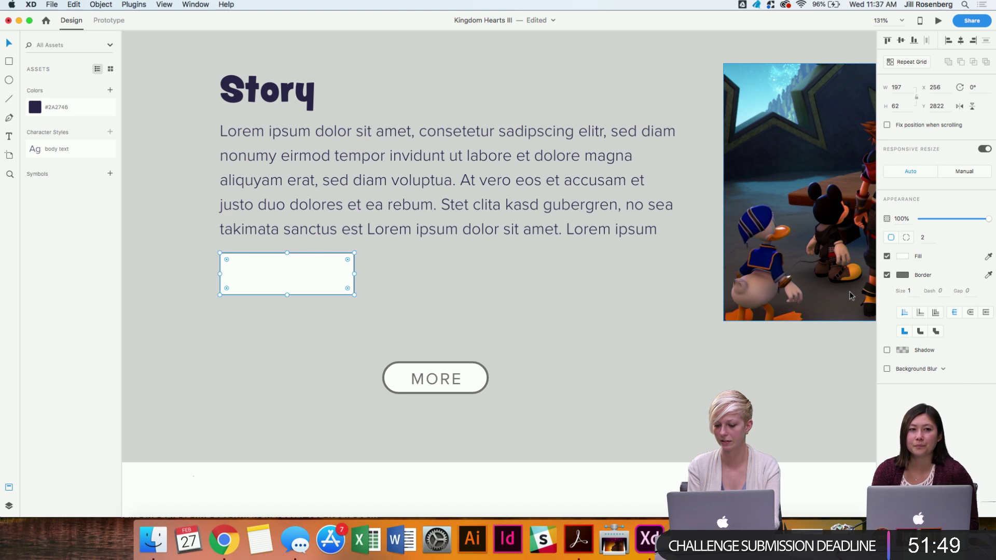
click(888, 275)
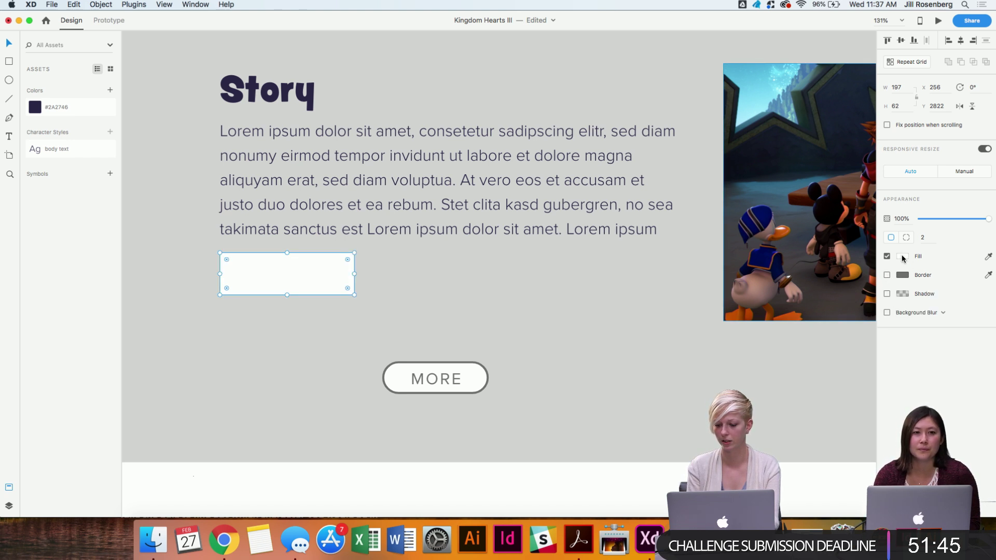
Move the rectangle down to Y 2829 and give it a solid magenta fill, #CC00AD.
drag(311, 275, 311, 280)
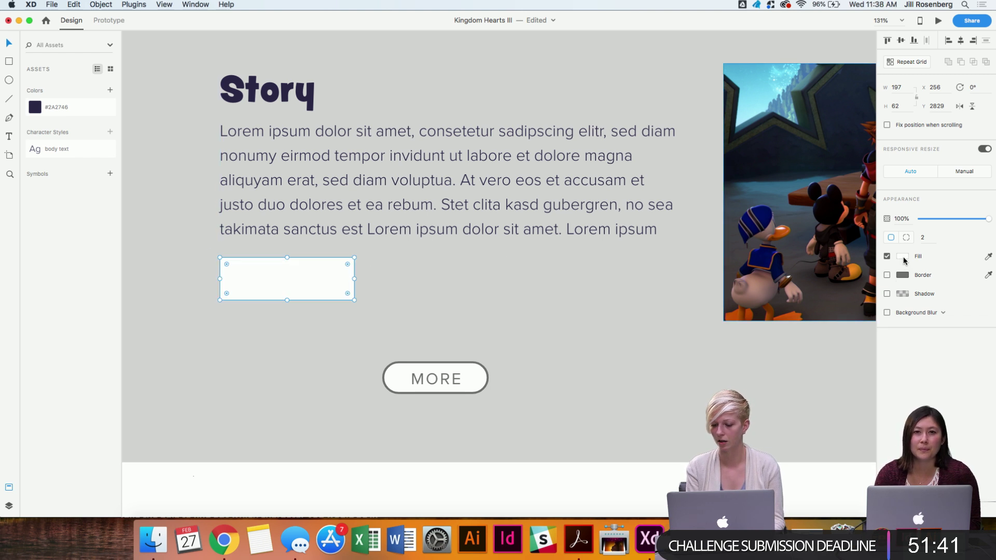
click(905, 260)
drag(812, 241, 773, 275)
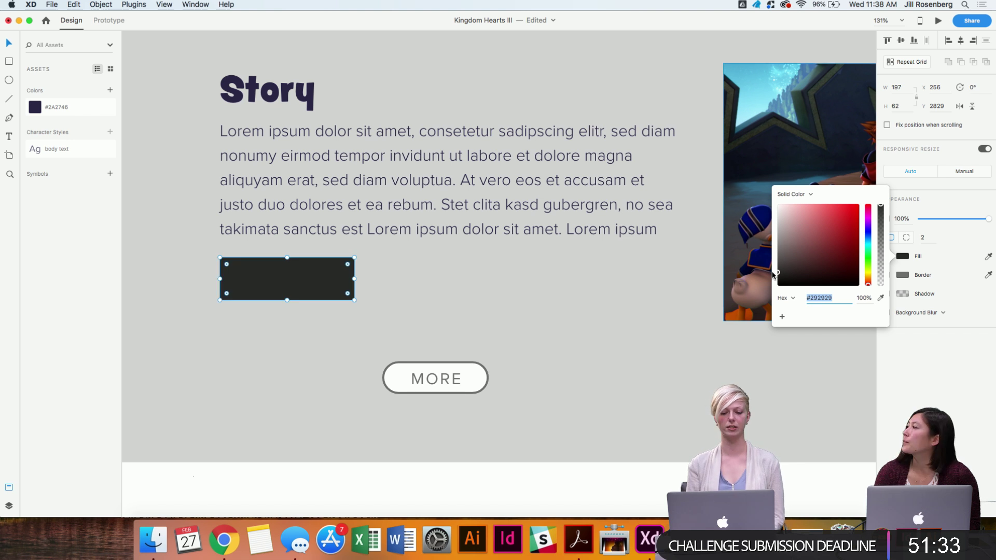
click(851, 257)
drag(869, 280, 868, 224)
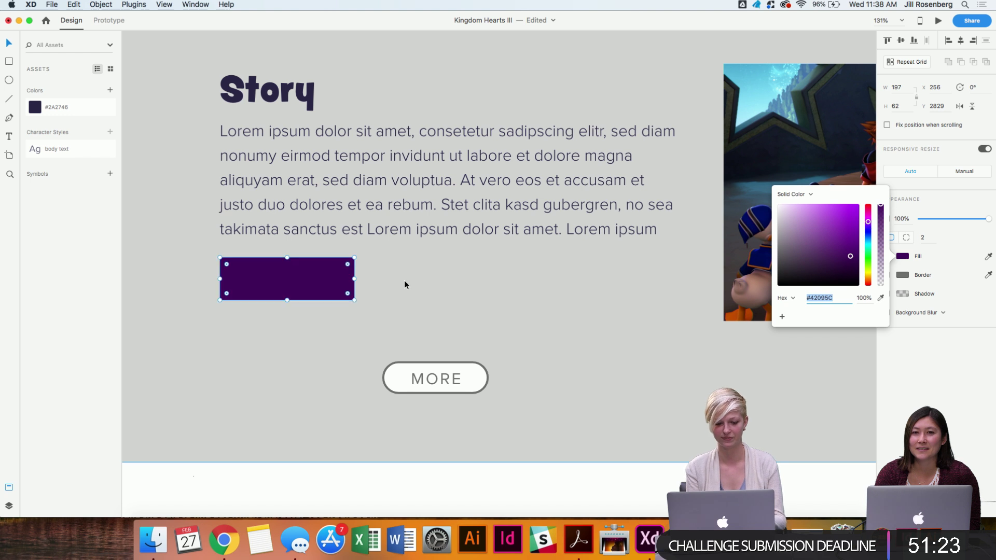
mouse_move(870, 222)
mouse_down()
mouse_move(836, 224)
mouse_move(861, 223)
mouse_up()
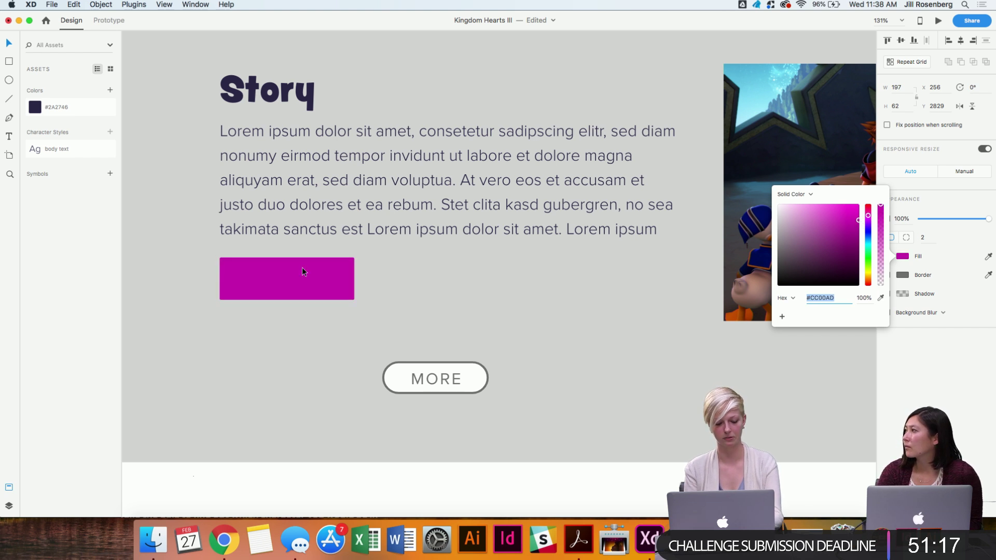
click(459, 351)
click(458, 351)
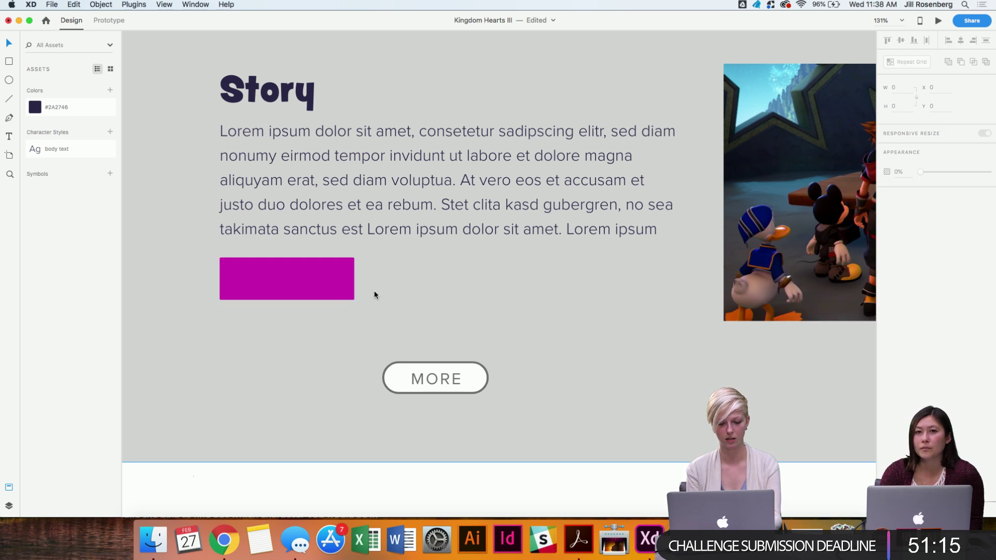
scroll(375, 295, down, 5)
scroll(395, 364, up, 3)
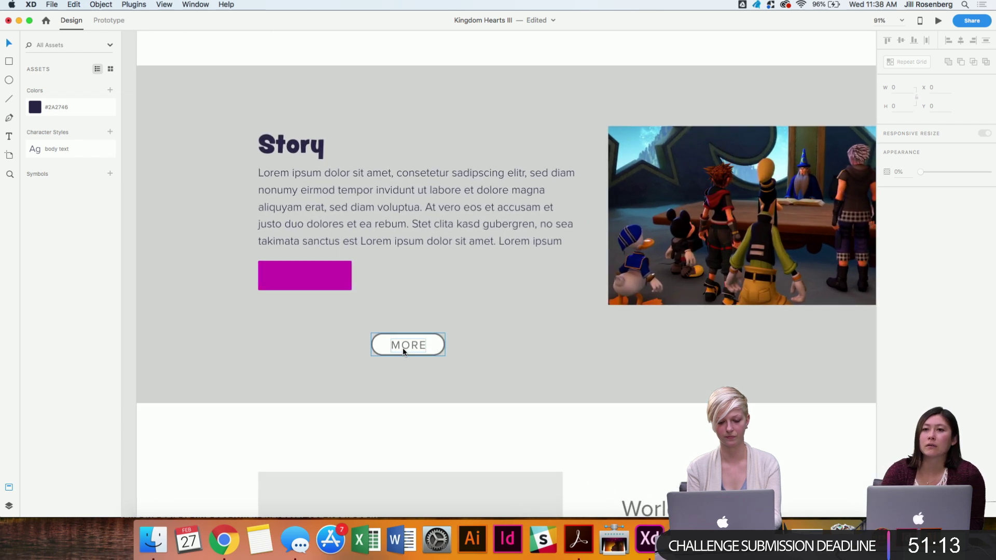
Examine the colours and characters in the Kingdom Hearts III cover artwork outside the page design.
click(404, 352)
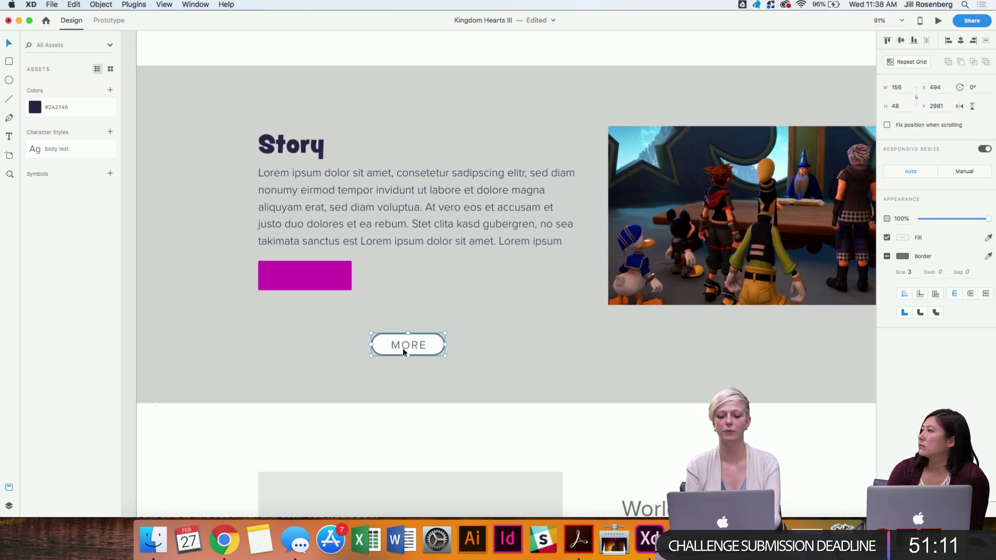
scroll(402, 347, down, 5)
right_click(403, 347)
scroll(257, 267, up, 15)
scroll(257, 269, up, 5)
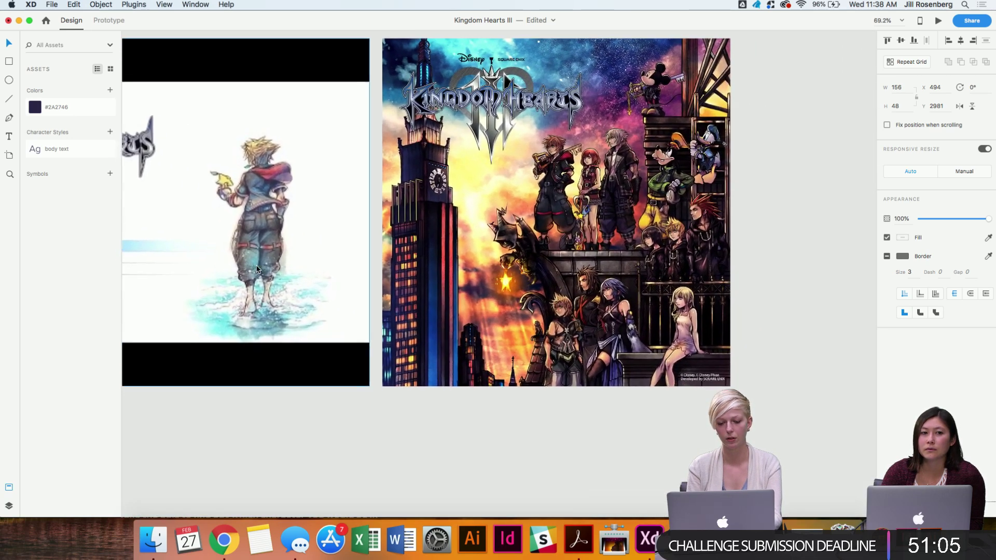
scroll(256, 269, up, 3)
scroll(463, 378, down, 3)
scroll(462, 378, down, 3)
right_click(463, 377)
click(497, 226)
scroll(496, 227, up, 5)
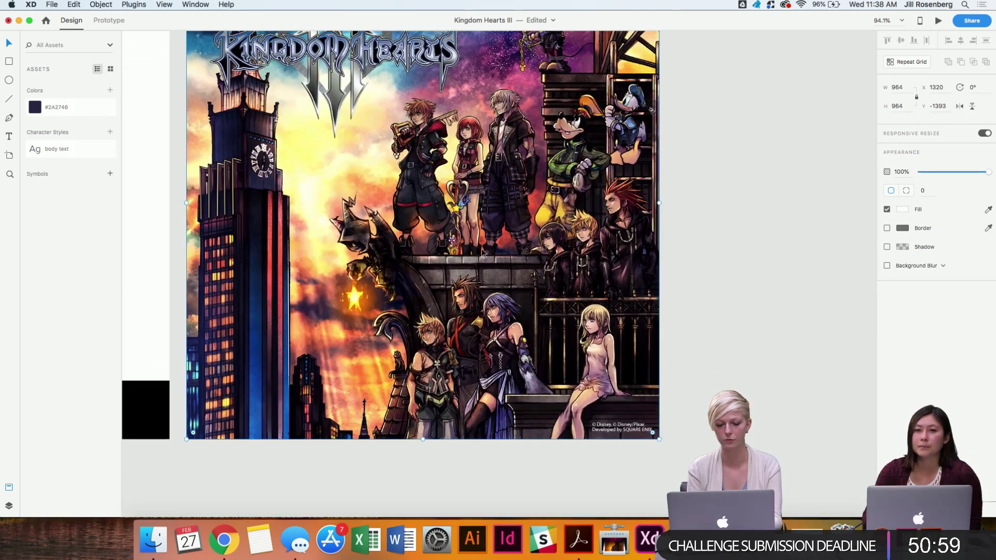
scroll(461, 203, left, 3)
scroll(461, 202, up, 1)
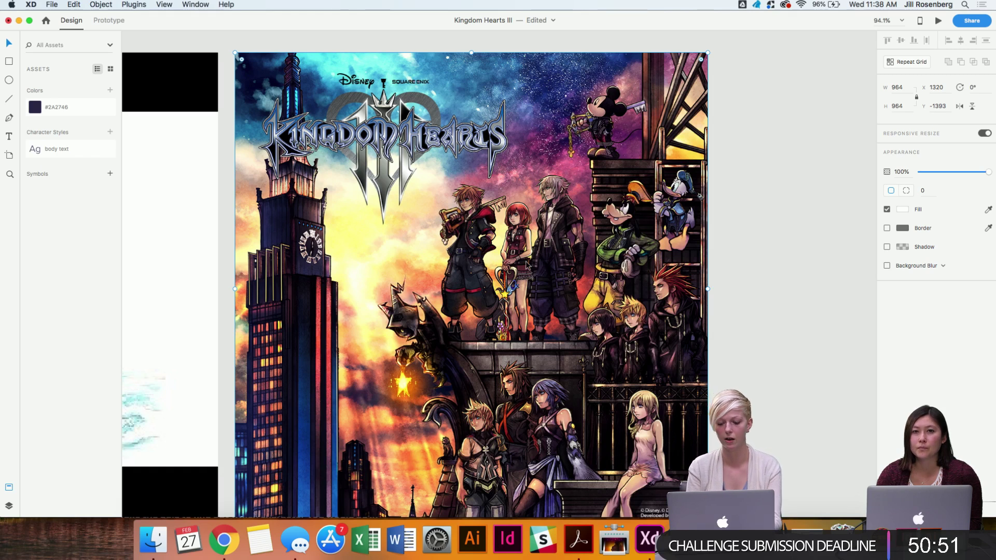
scroll(527, 264, up, 5)
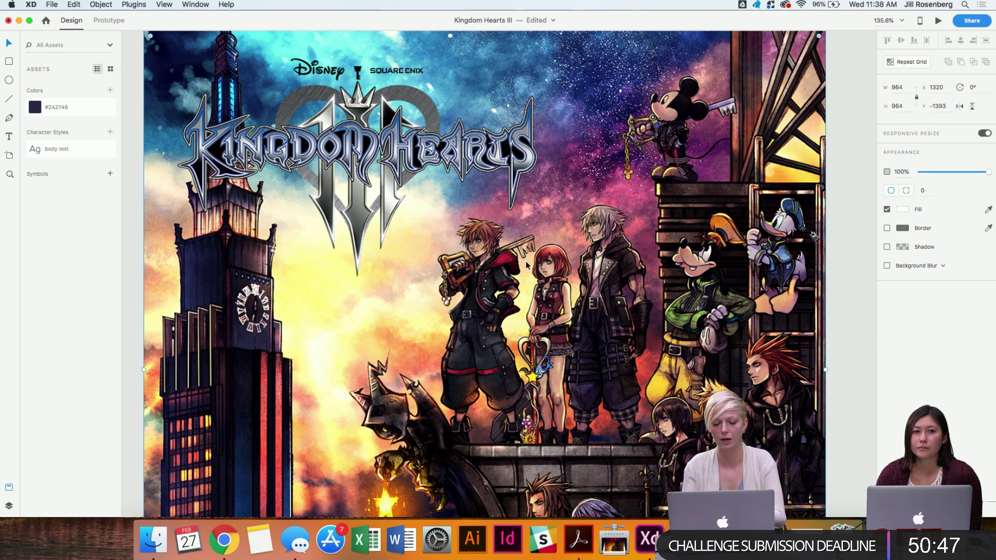
scroll(612, 366, down, 3)
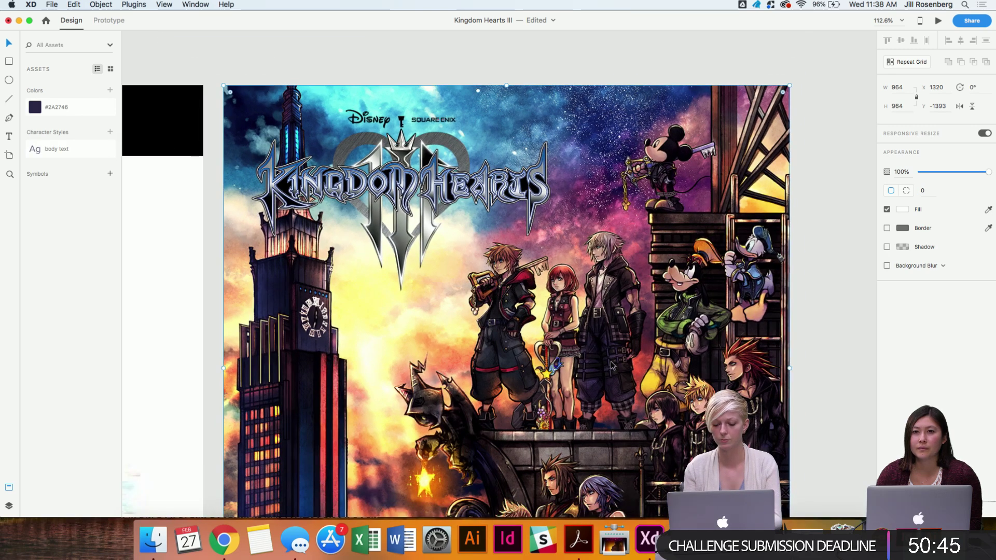
scroll(612, 366, down, 3)
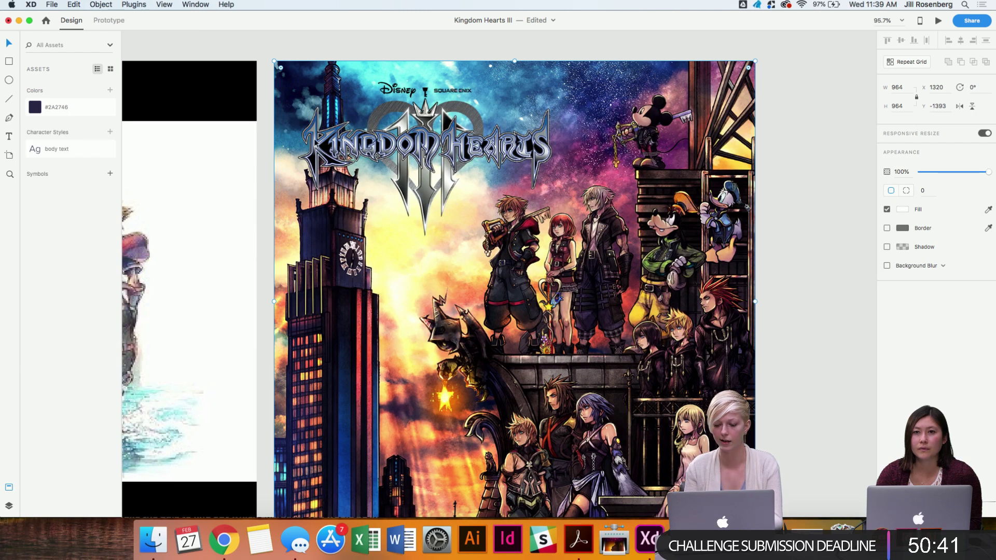
click(792, 223)
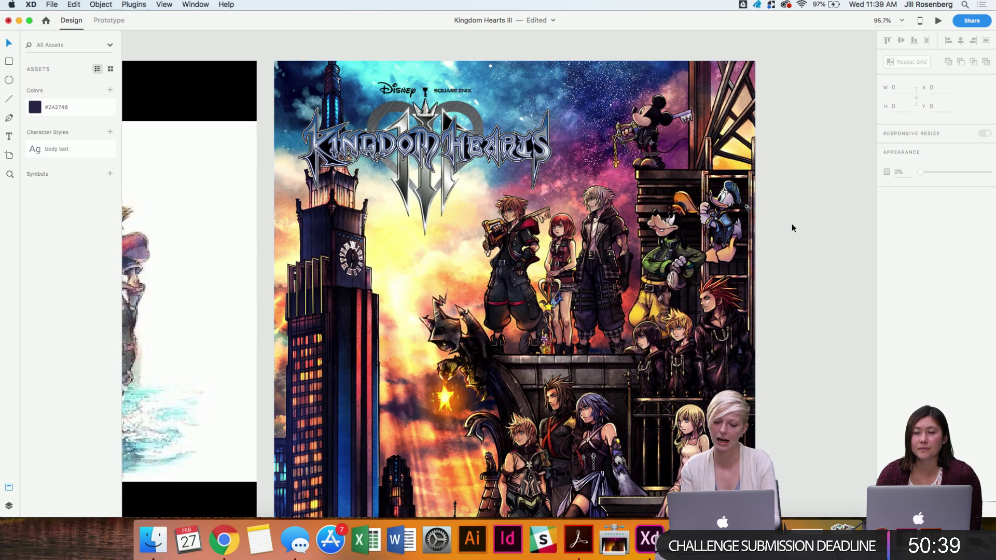
scroll(792, 225, left, 1)
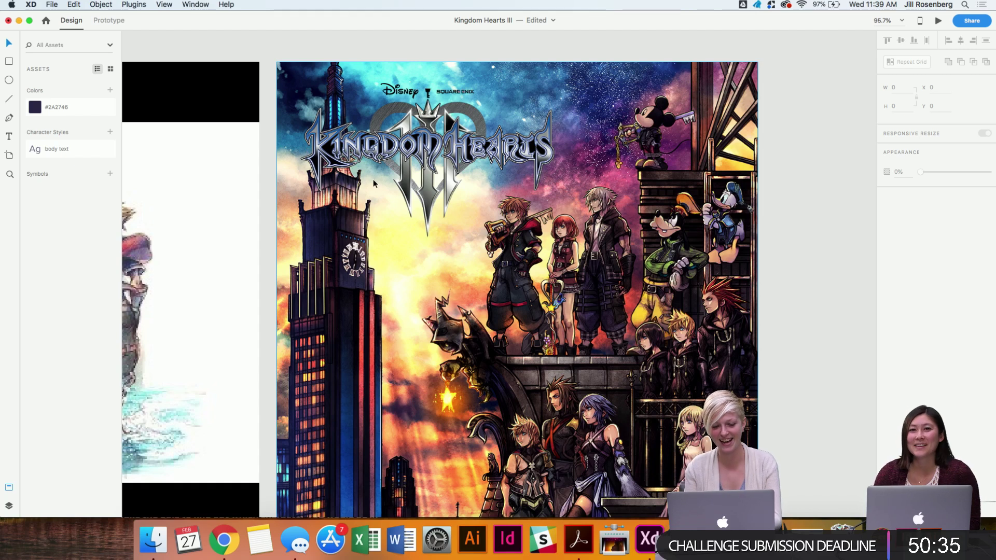
Draw a rectangle about 306 by 146 above the Kingdom Hearts III cover artwork and remove its border.
scroll(447, 130, up, 5)
key(r)
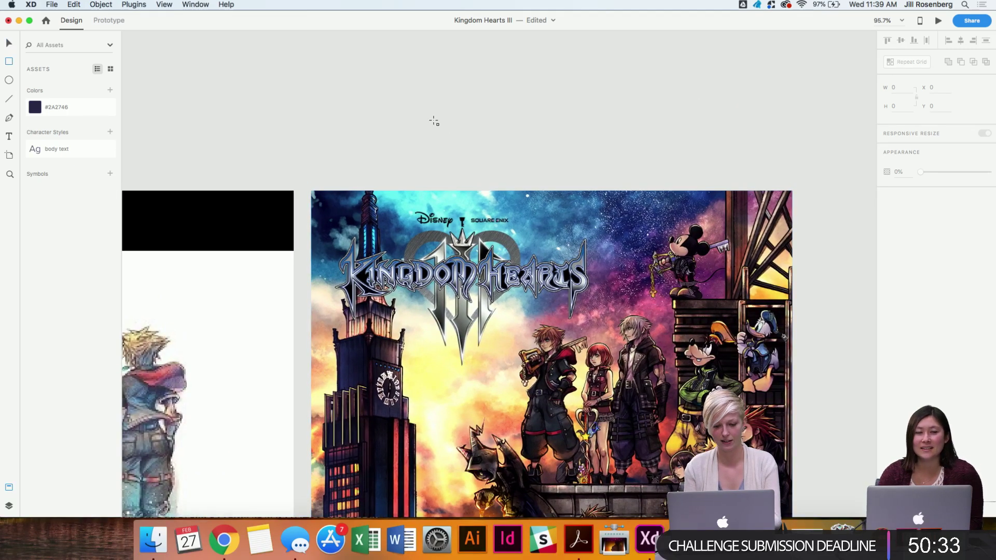
drag(410, 106, 562, 178)
click(418, 100)
click(482, 151)
click(887, 228)
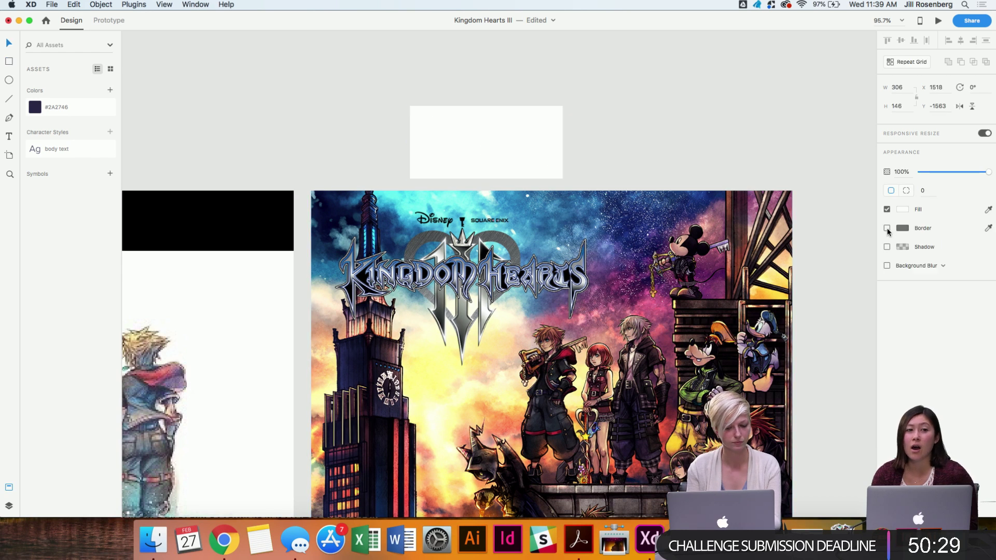
click(481, 136)
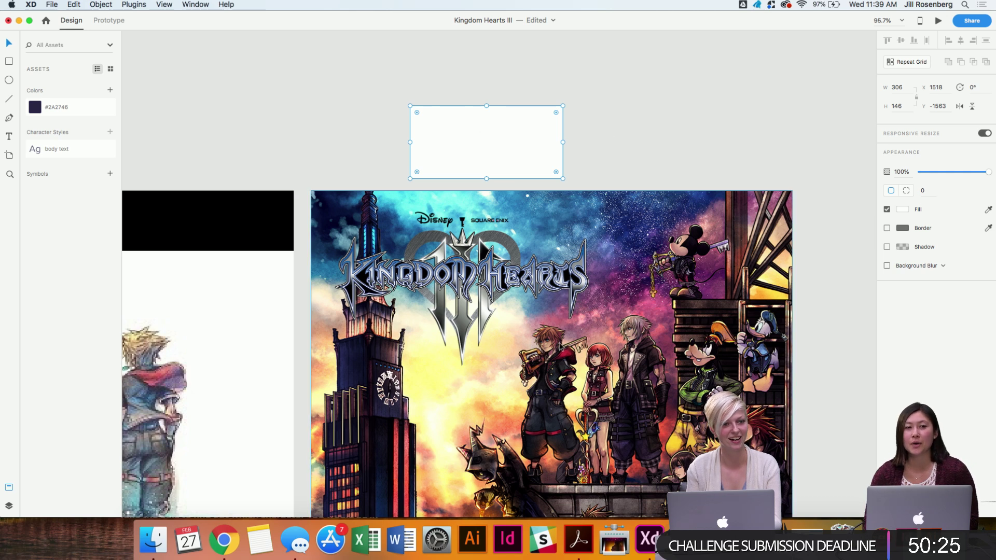
Change the fill of the magenta rectangle in the Story section to the brighter #FF00FF.
scroll(559, 345, down, 5)
scroll(559, 346, down, 15)
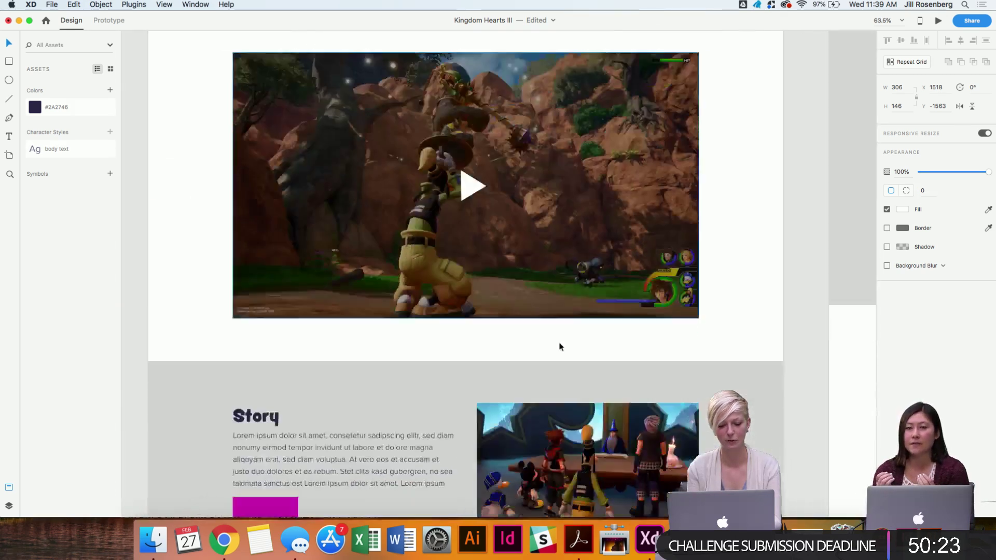
scroll(559, 345, down, 4)
click(262, 308)
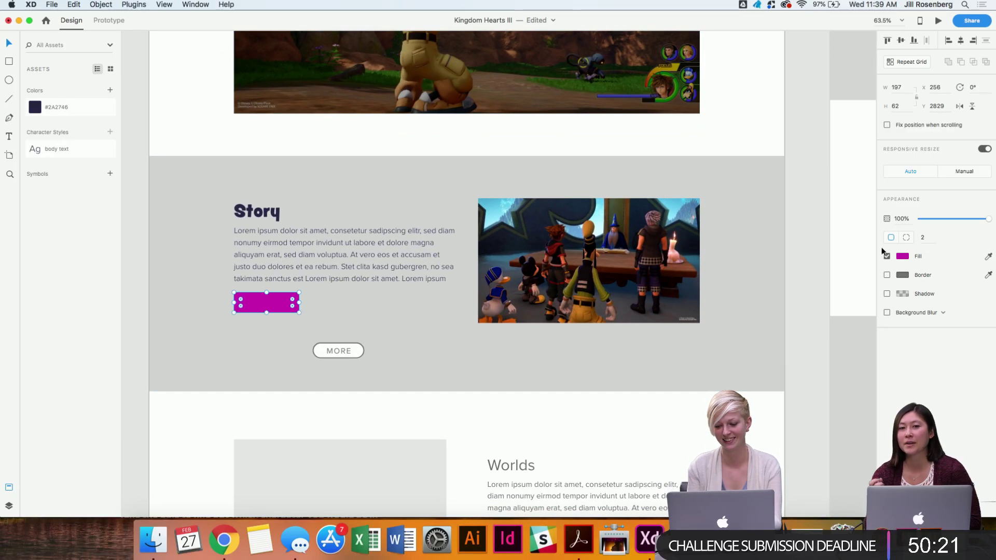
click(905, 257)
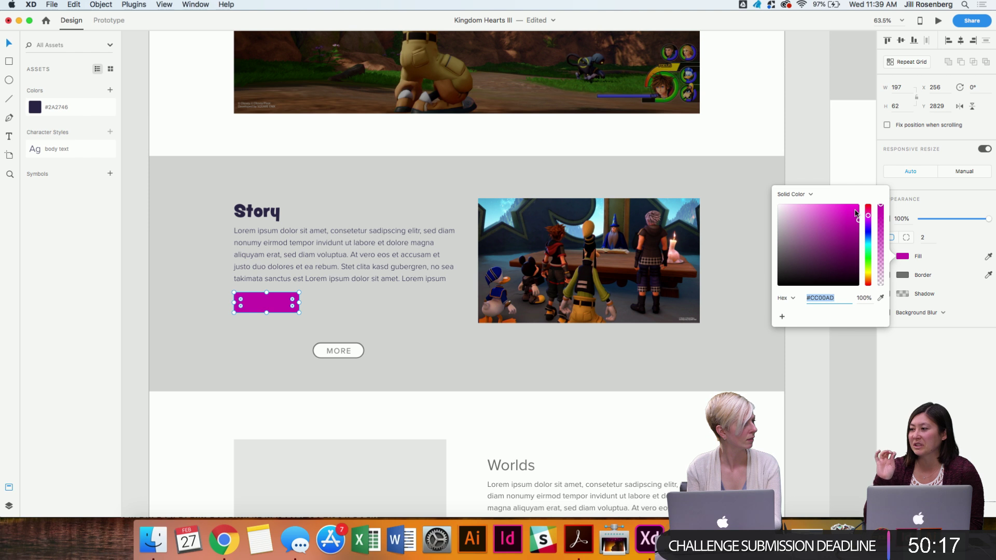
mouse_move(856, 212)
mouse_down()
mouse_move(881, 192)
mouse_move(869, 221)
mouse_up()
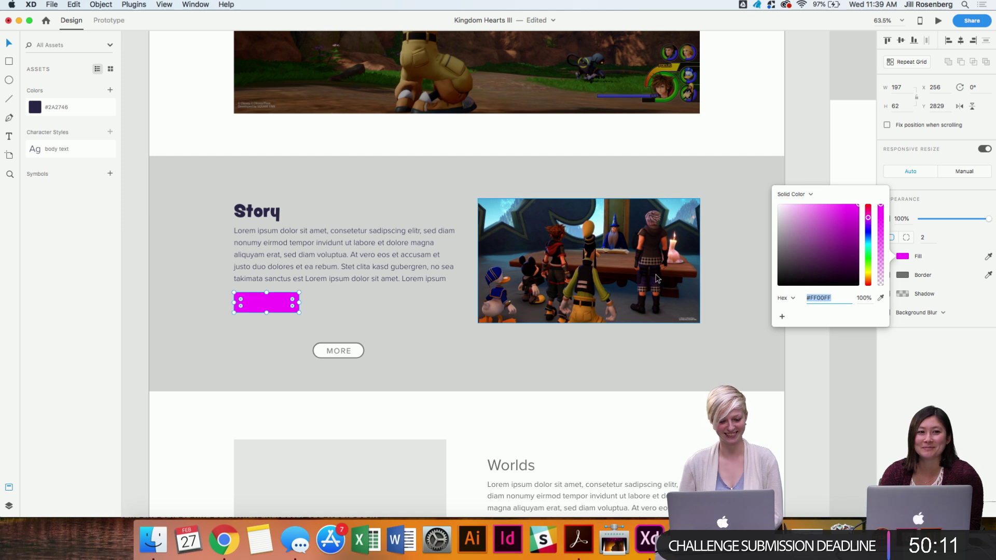
click(811, 133)
Set the height of the magenta rectangle below the Story body text to 64.
scroll(811, 133, up, 4)
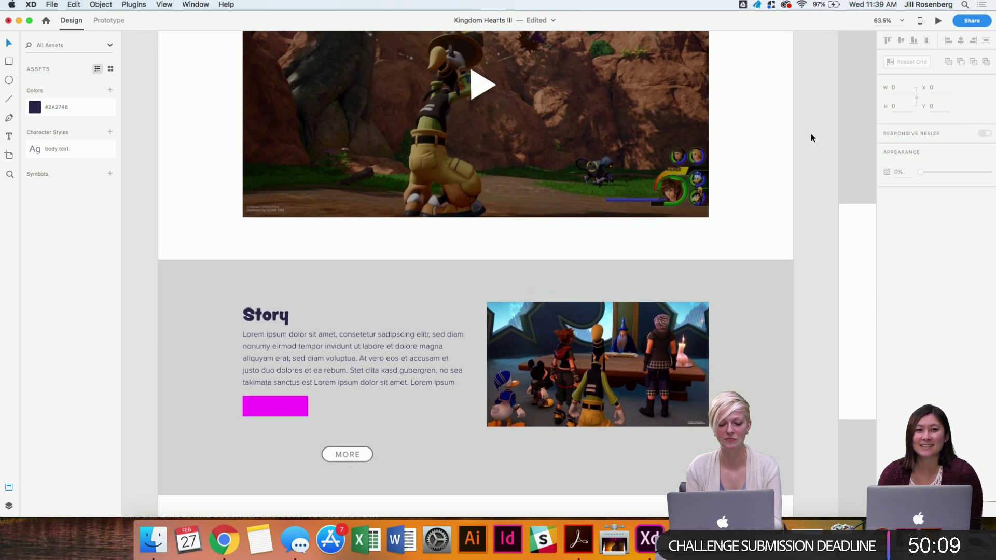
scroll(811, 133, down, 4)
scroll(270, 160, up, 5)
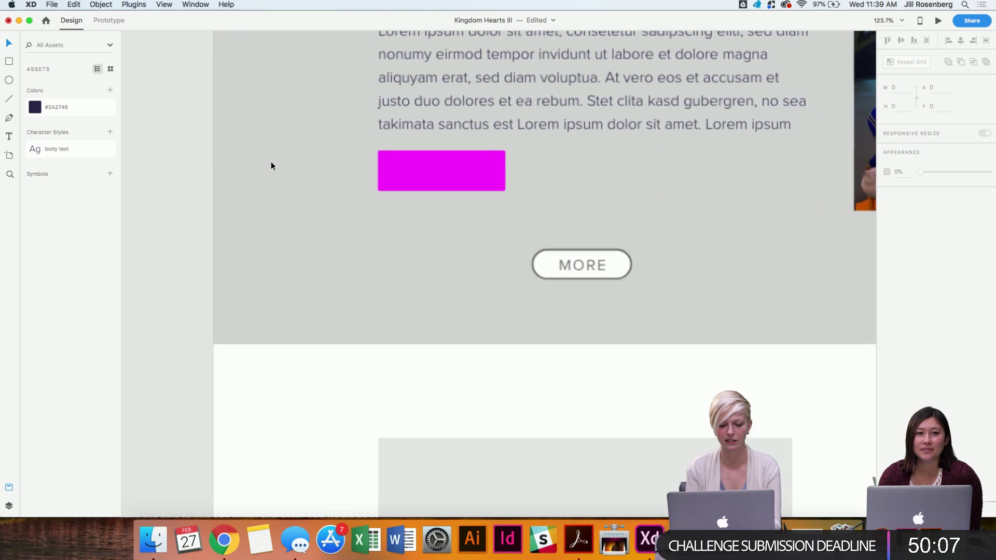
scroll(271, 161, up, 5)
click(419, 148)
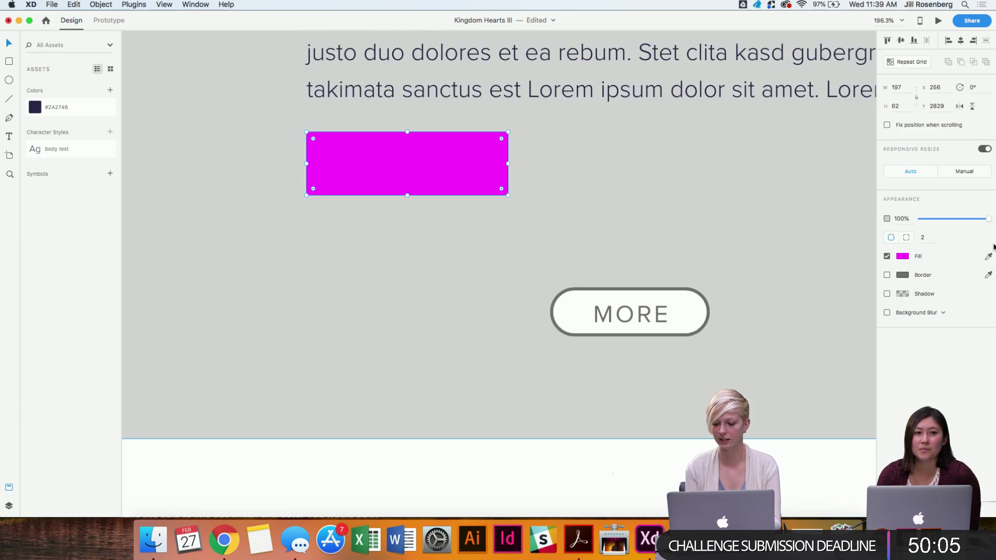
click(900, 103)
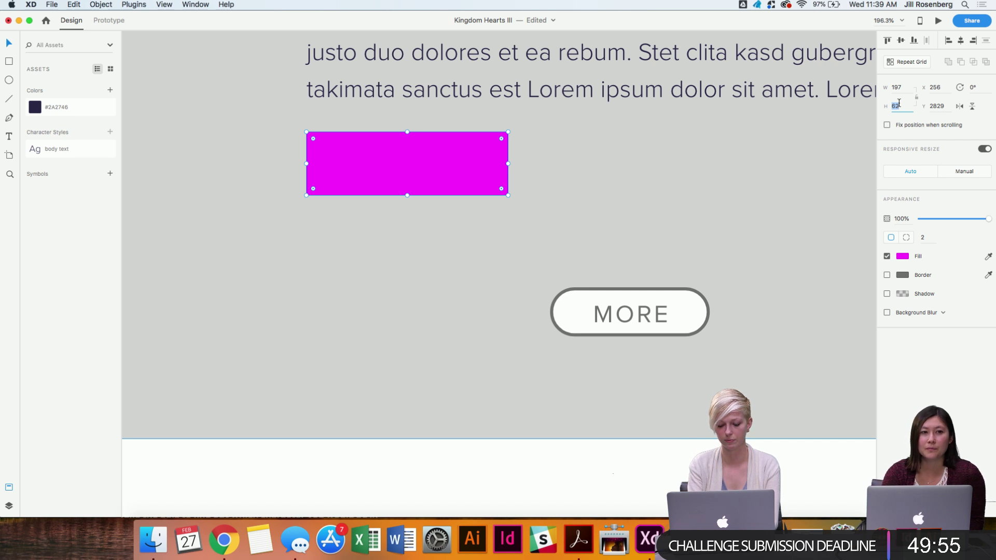
key(Return)
key(Escape)
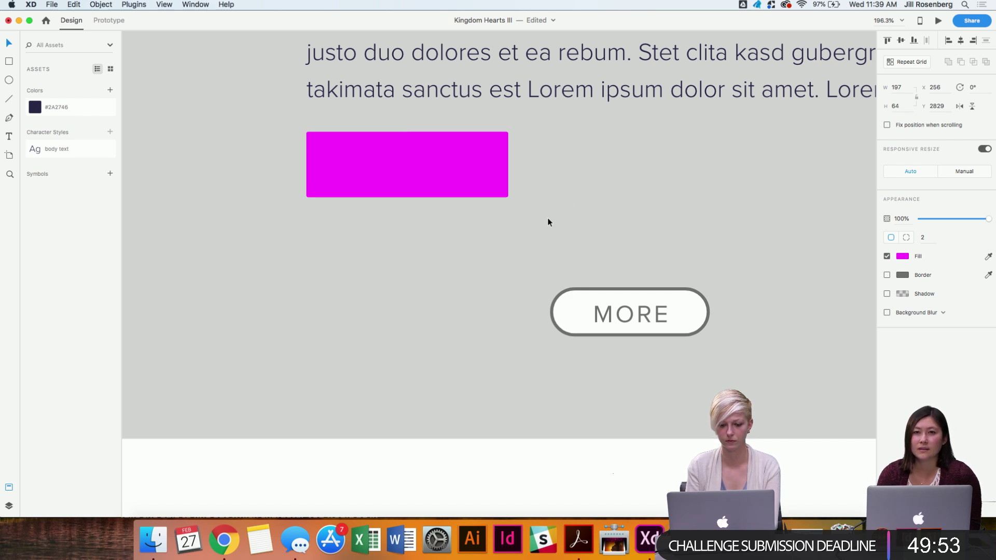
Reduce the Story heading's font size to 40.
scroll(550, 219, down, 3)
scroll(496, 363, down, 4)
scroll(453, 355, right, 2)
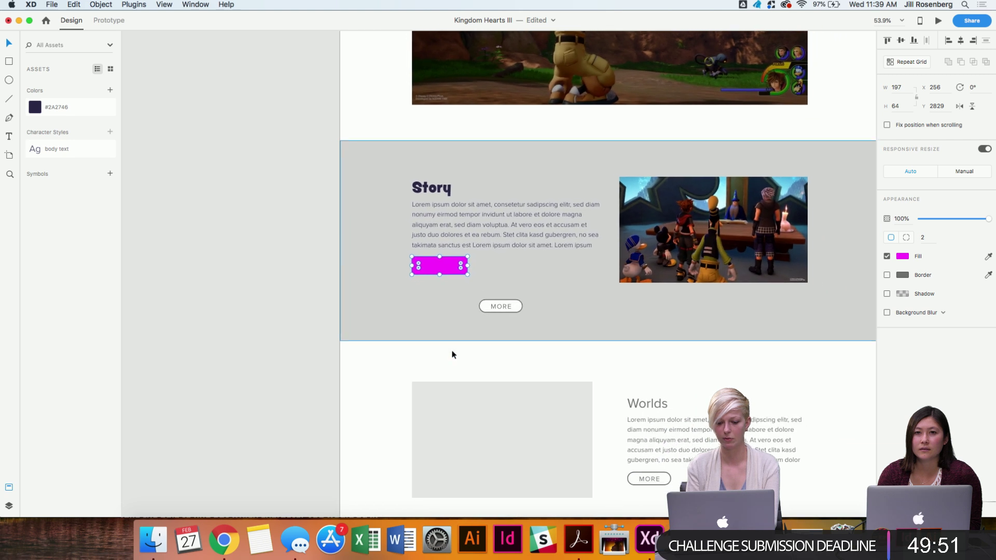
scroll(453, 355, right, 4)
scroll(453, 355, up, 3)
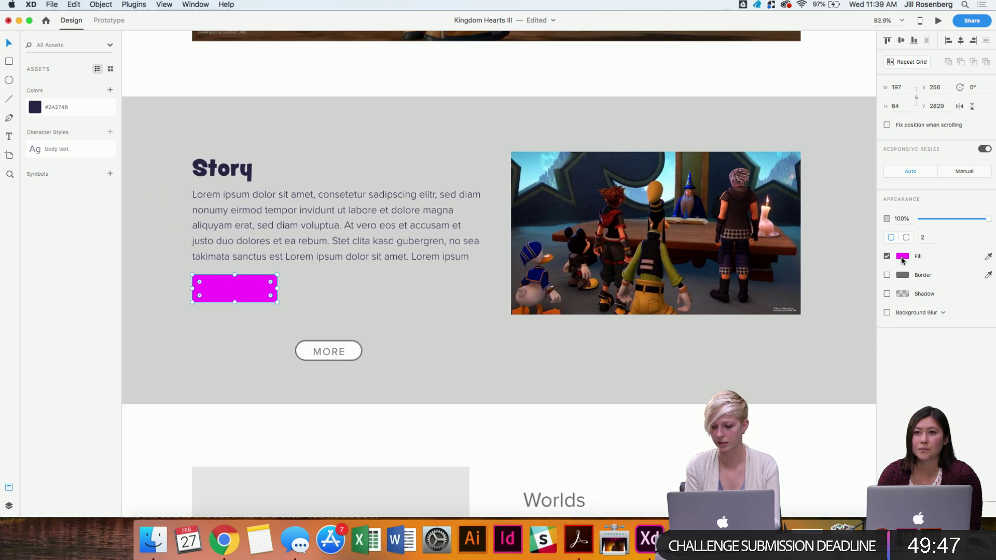
click(239, 174)
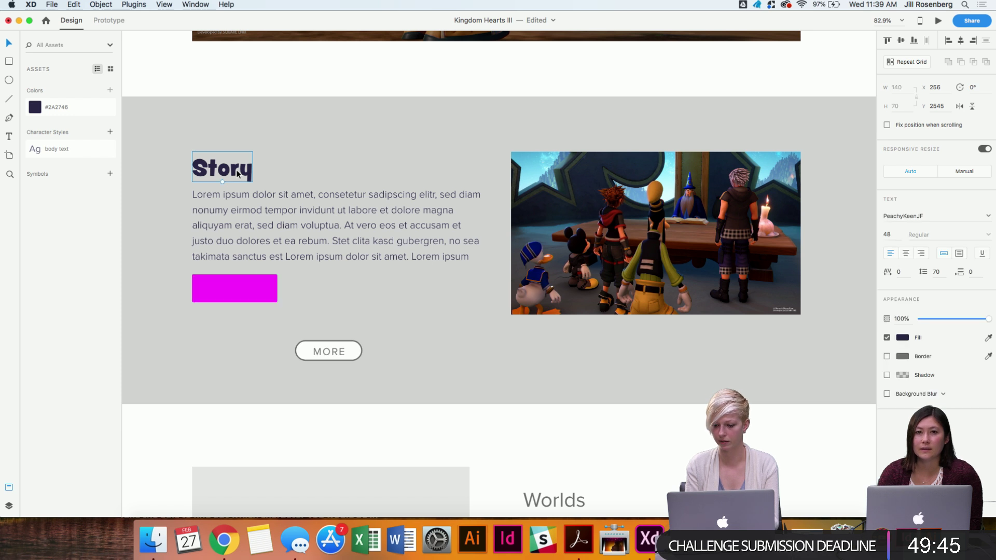
click(890, 235)
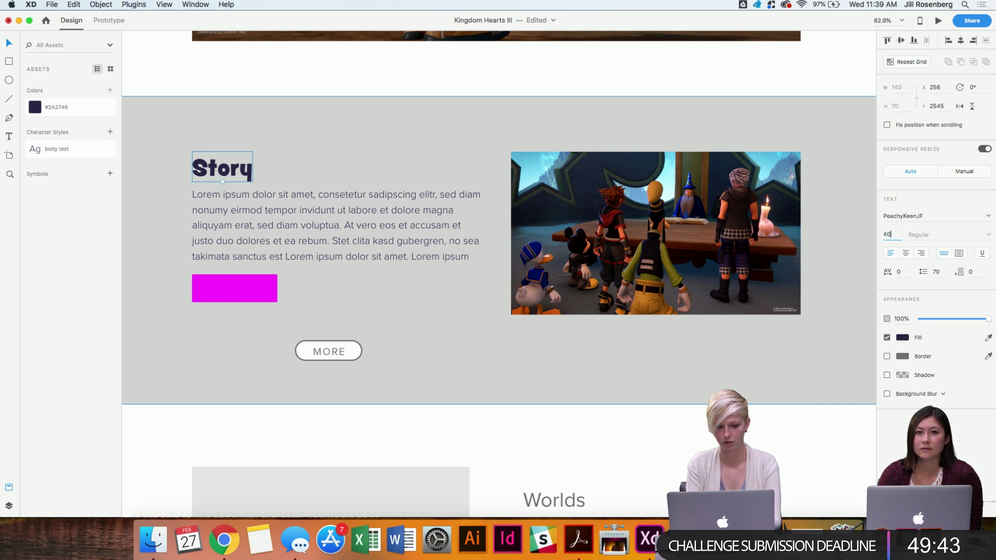
text(40)
key(Return)
click(407, 280)
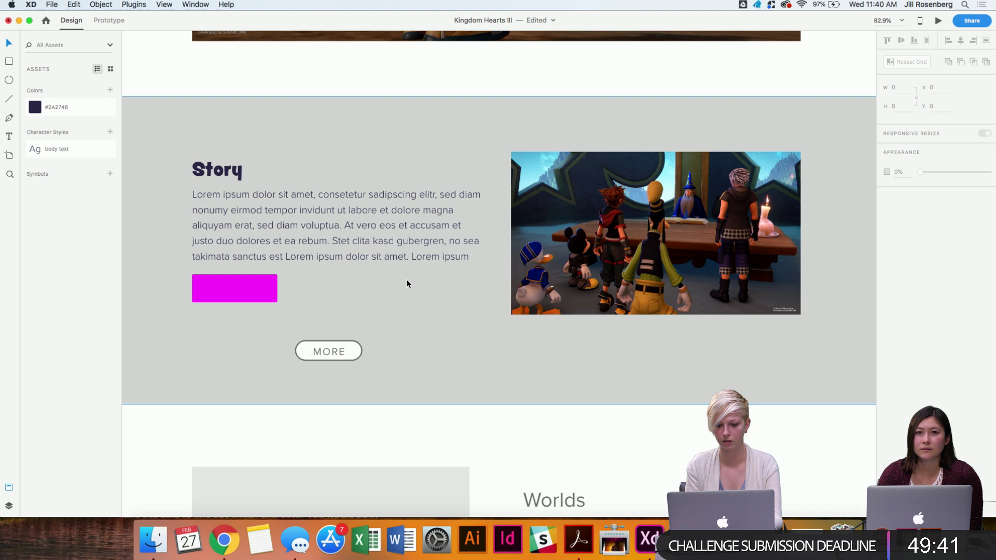
Set the magenta rectangle's width to 64, double it to 128, and double it again to 256.
click(257, 290)
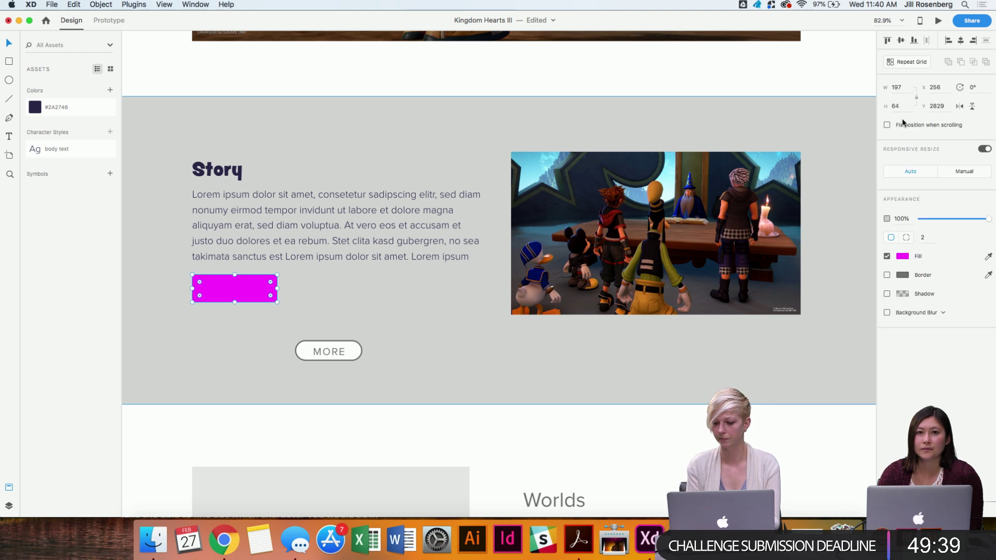
click(904, 89)
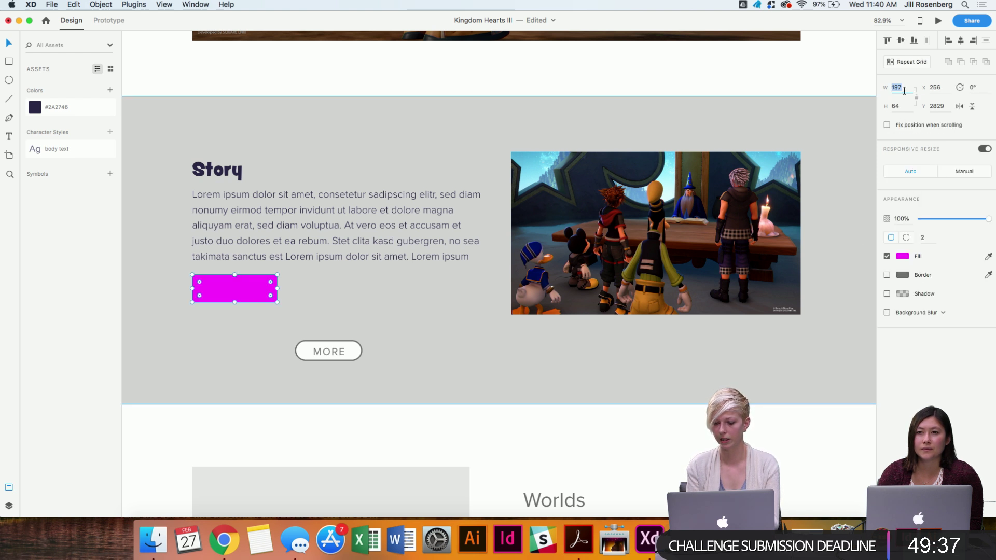
text(64)
key(Return)
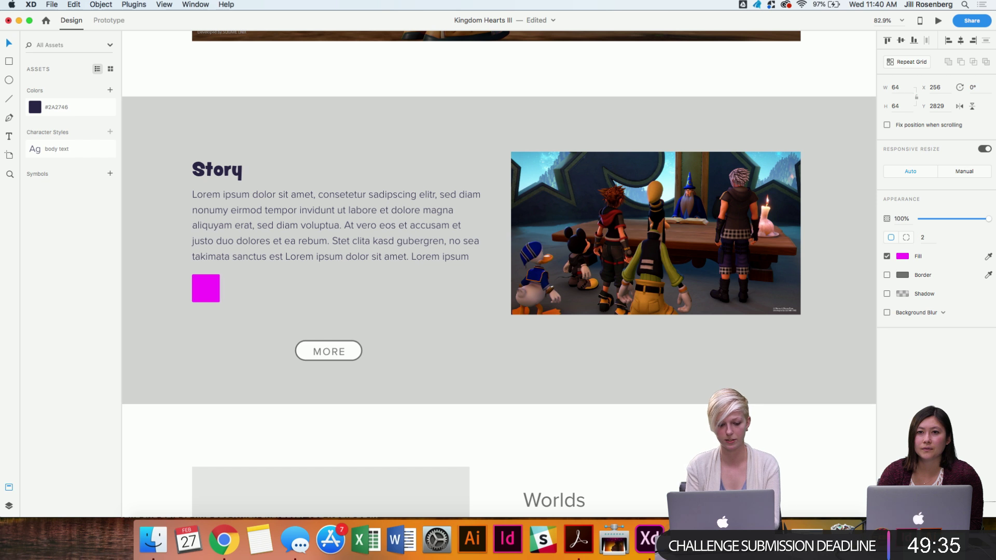
click(906, 90)
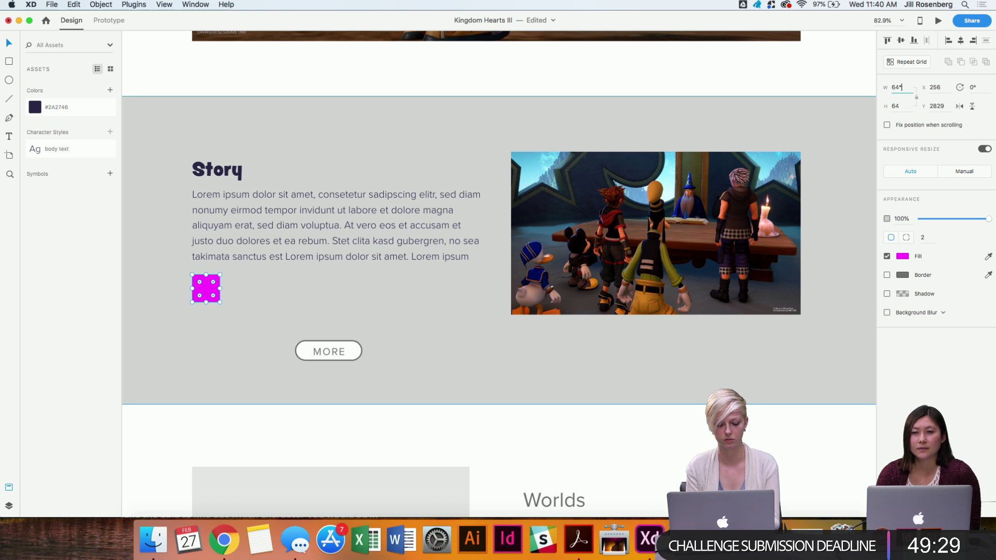
text(2)
key(Return)
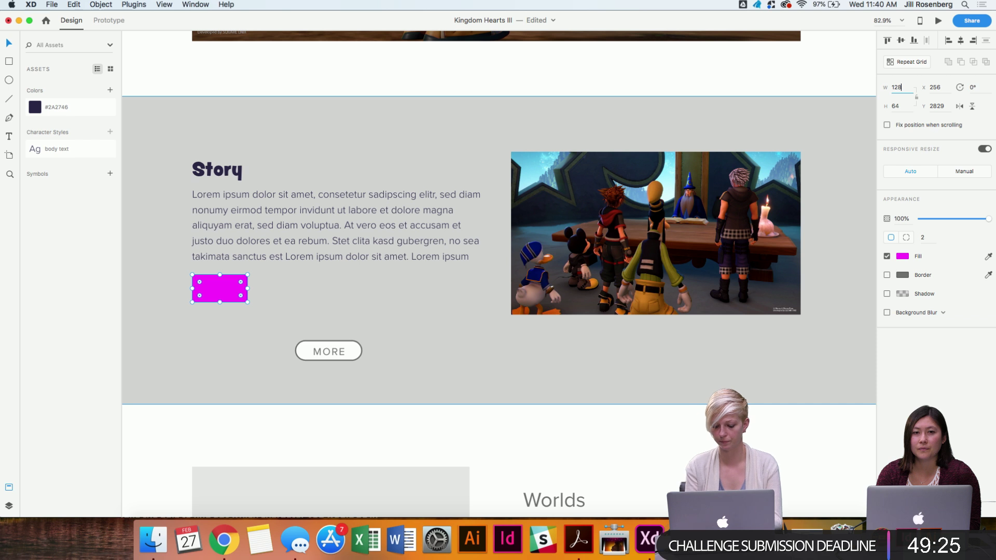
text(*)
text(2)
key(Return)
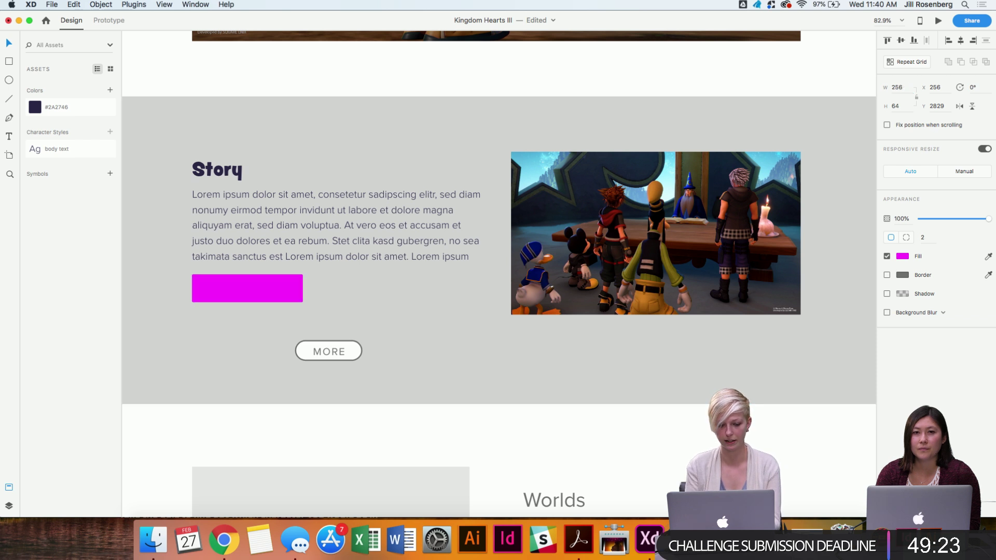
key(Escape)
scroll(381, 265, down, 3)
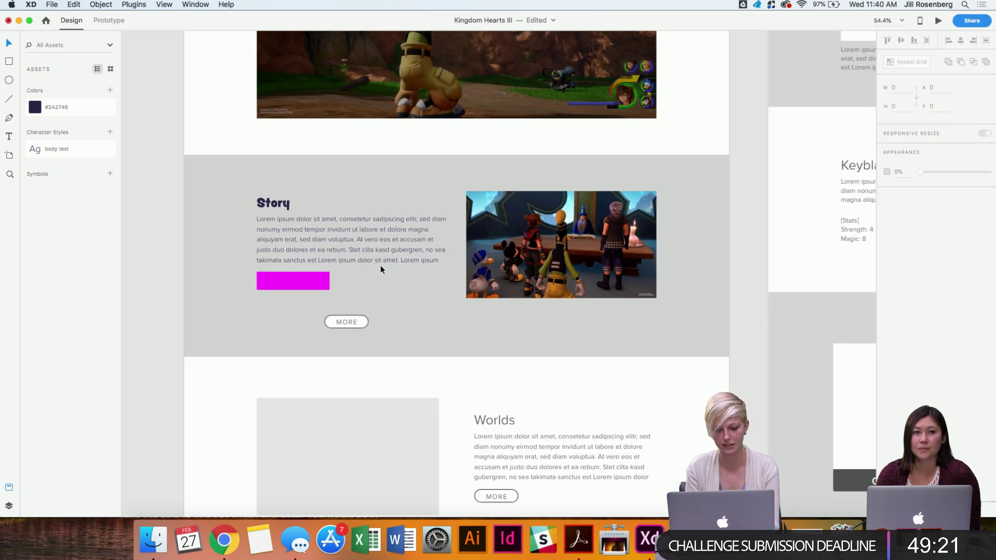
scroll(328, 325, up, 2)
key(Tab)
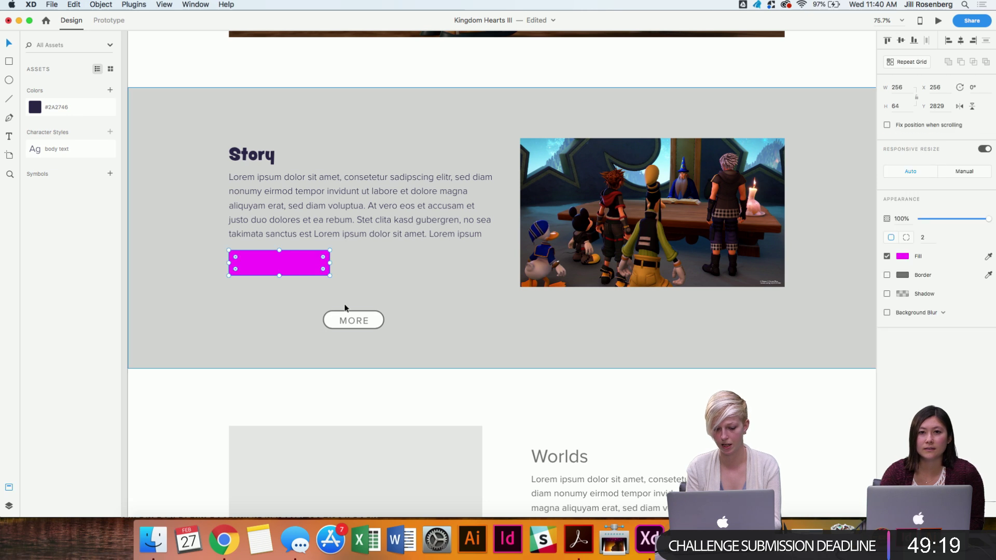
scroll(360, 321, up, 2)
click(361, 321)
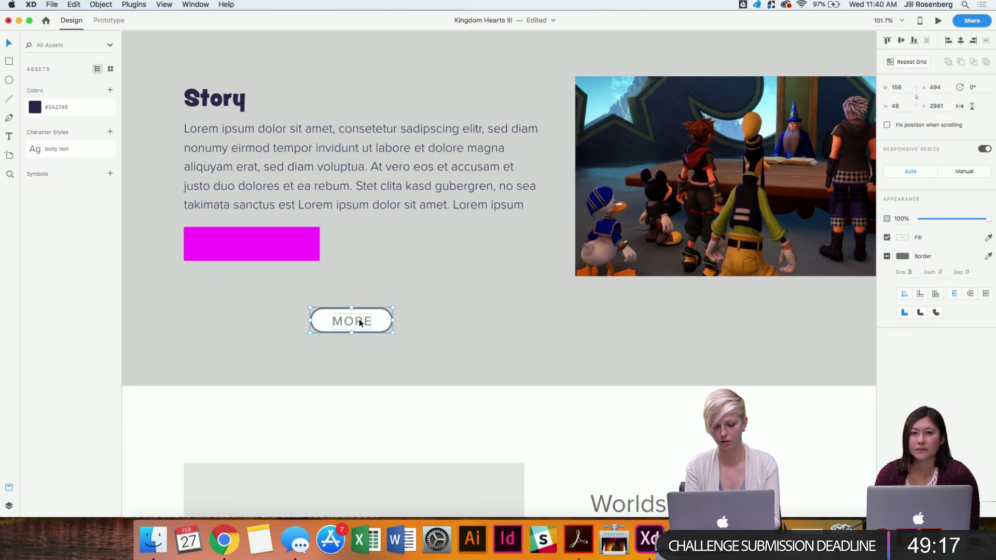
key(Escape)
Fill the white rectangle above the Kingdom Hearts III cover art with light blue sampled from the artwork's sky, settling on #4ED3E9.
scroll(359, 322, down, 5)
scroll(359, 322, up, 5)
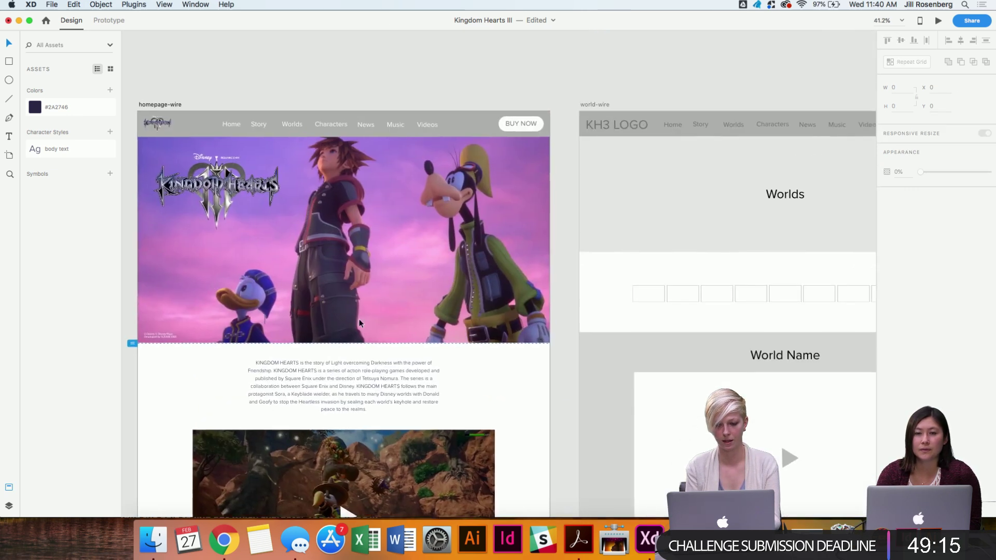
scroll(359, 319, up, 6)
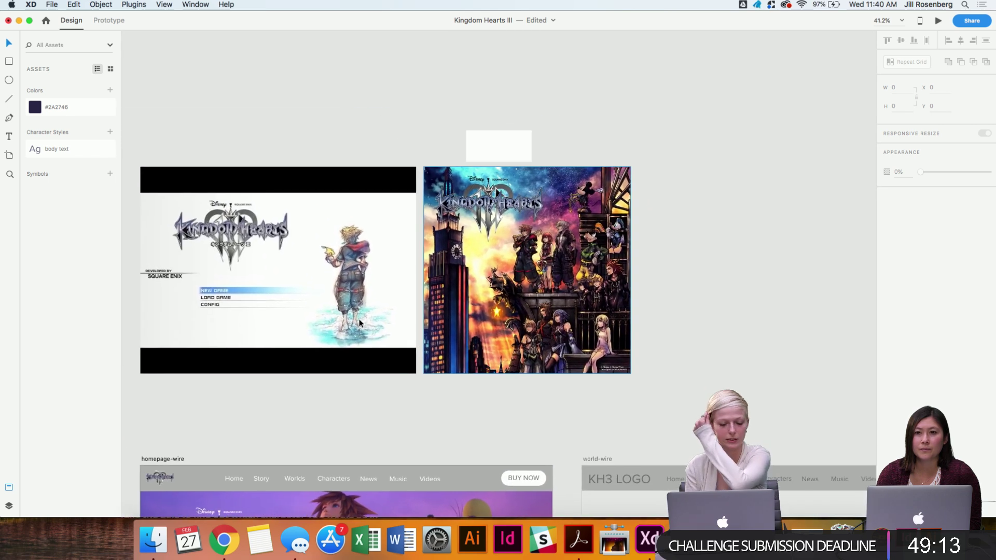
scroll(592, 229, up, 2)
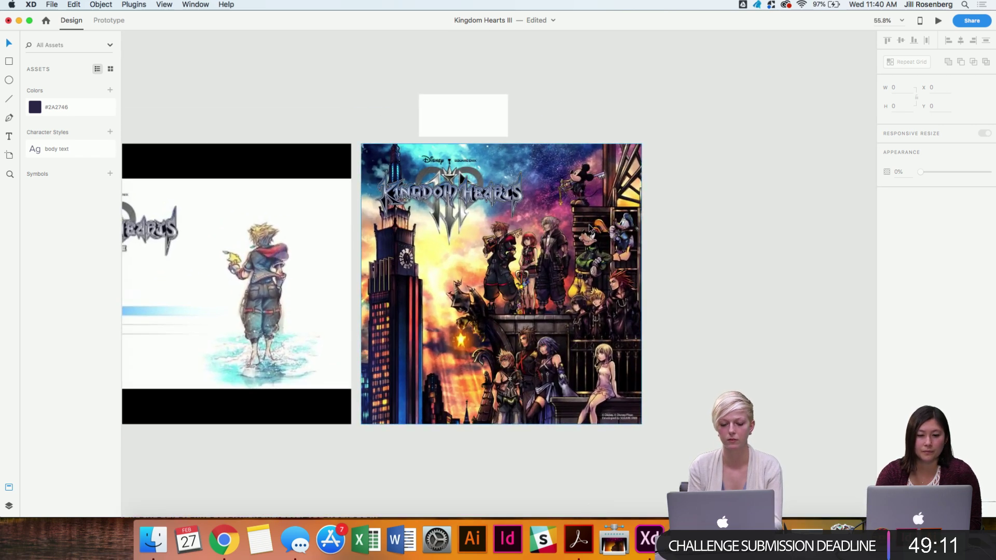
click(465, 112)
scroll(516, 160, up, 2)
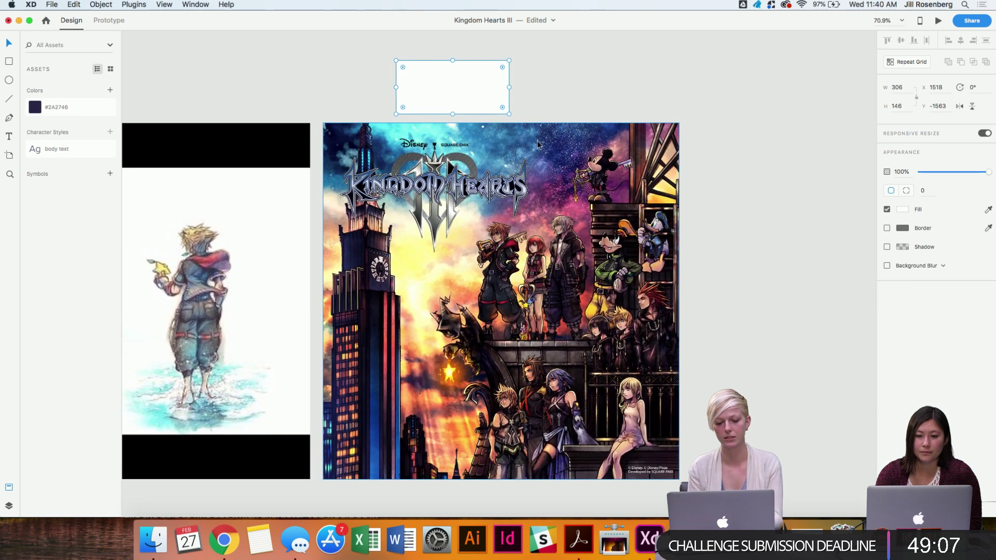
click(560, 102)
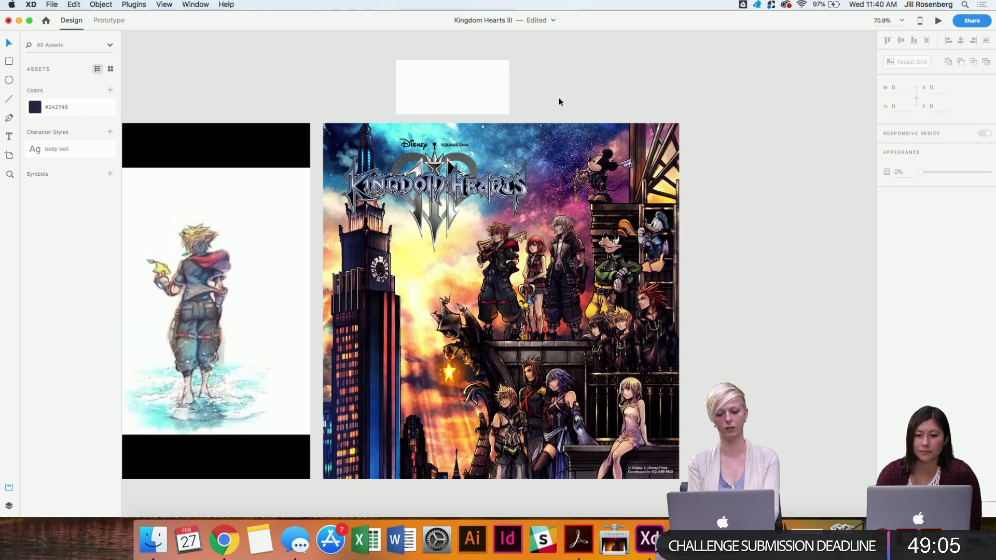
scroll(560, 102, up, 3)
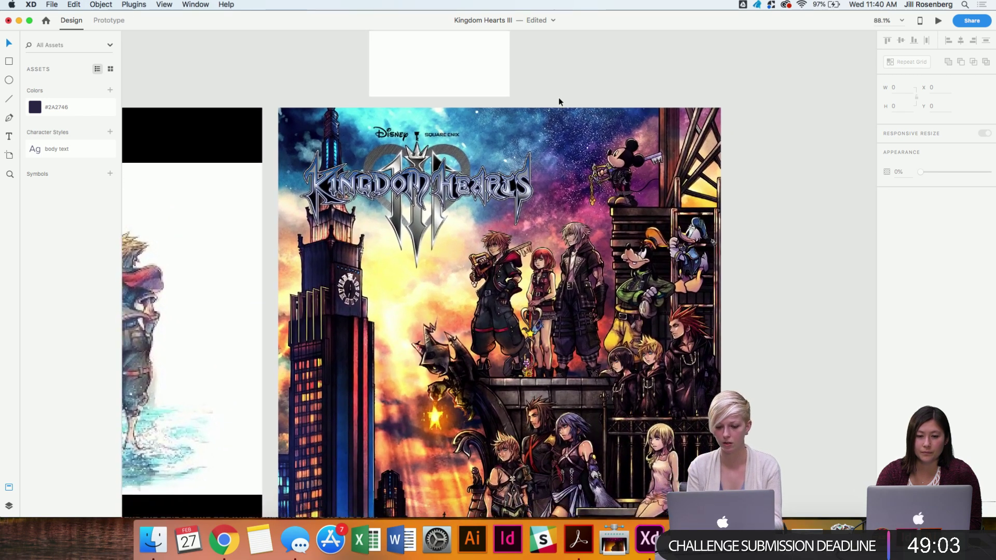
click(502, 62)
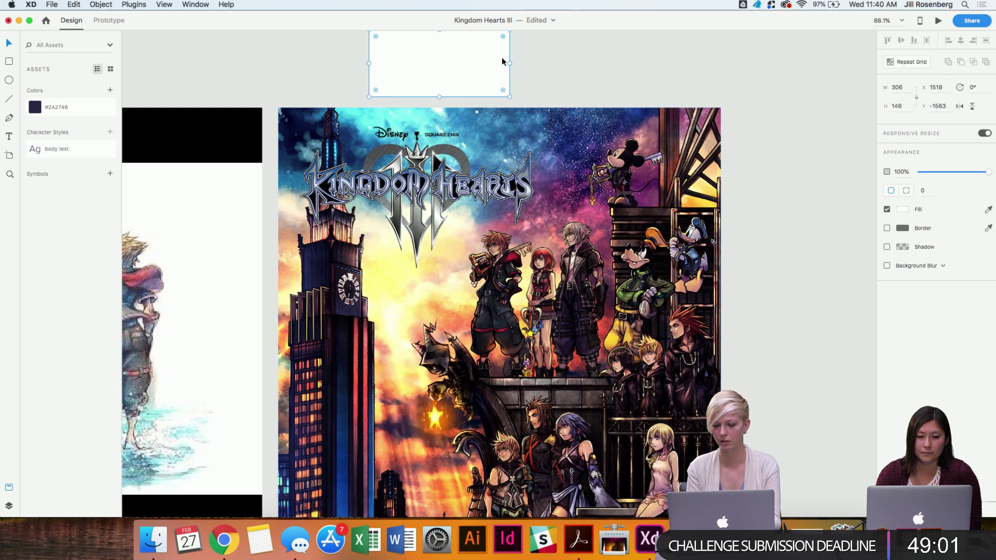
click(903, 209)
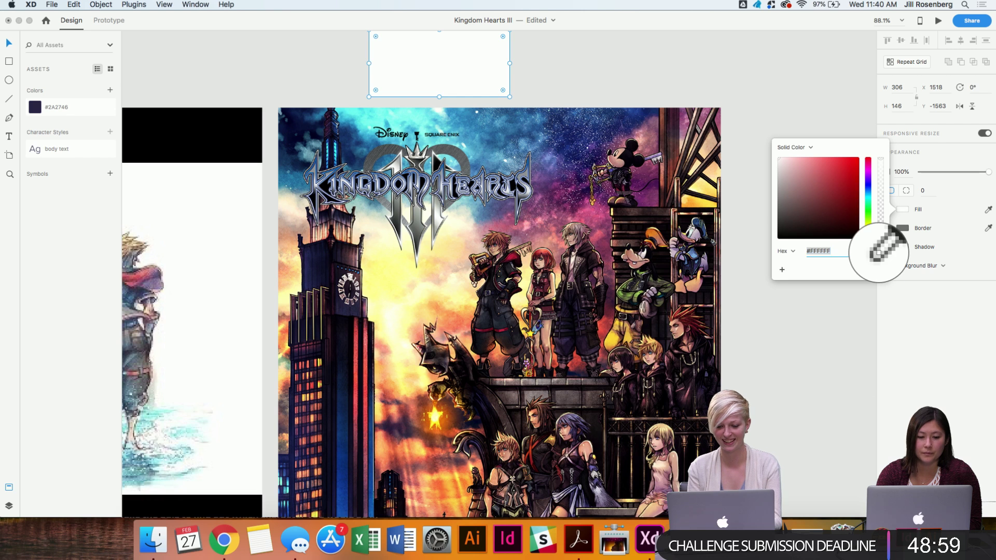
click(369, 127)
scroll(369, 132, up, 3)
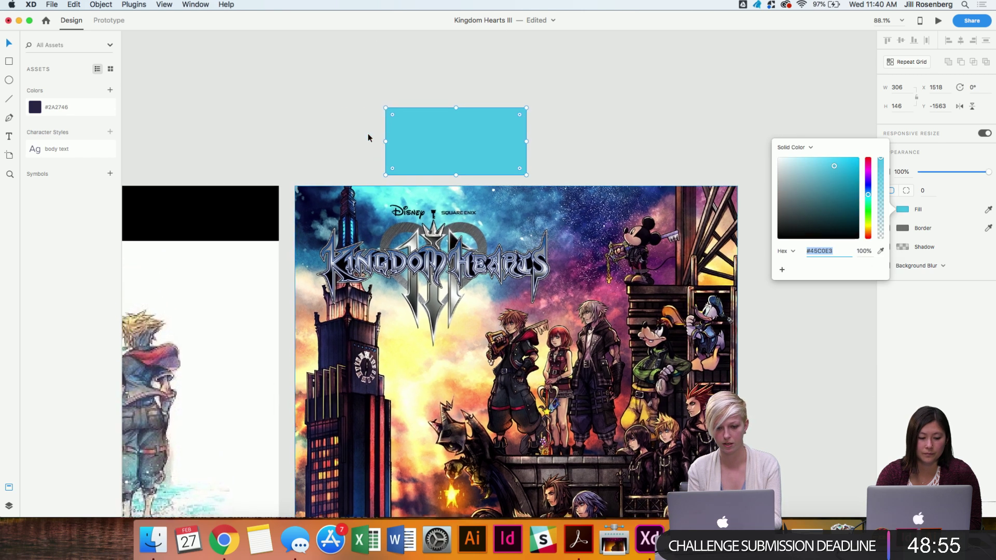
click(881, 251)
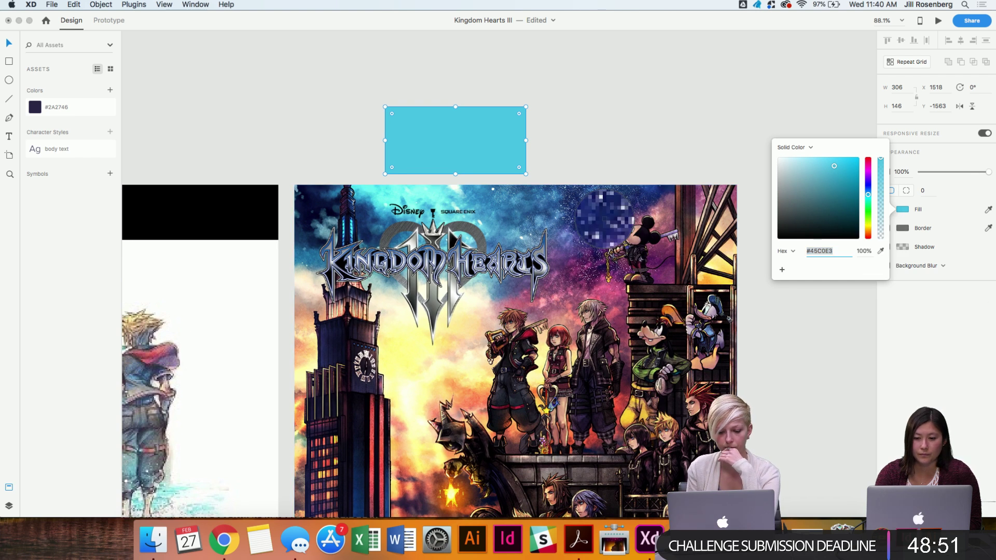
click(378, 207)
click(357, 66)
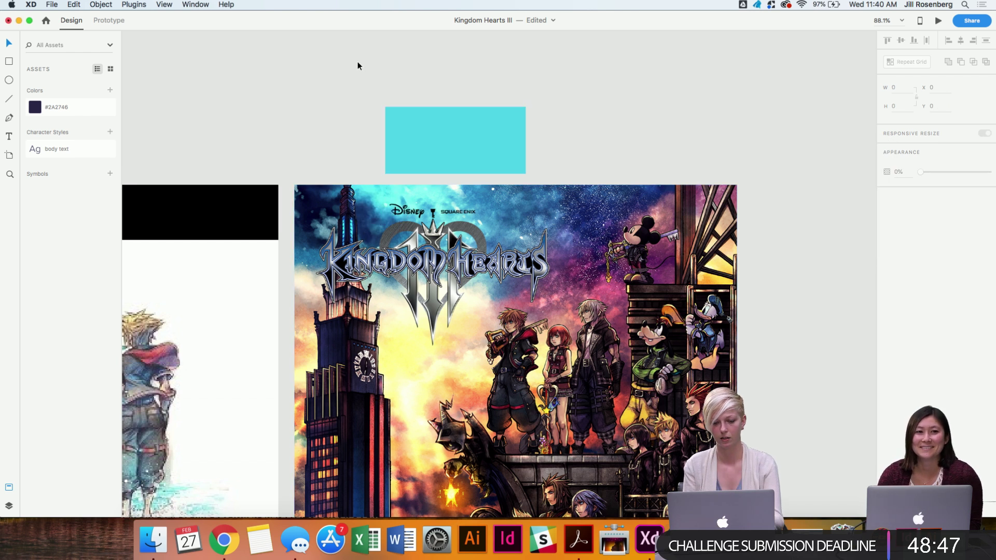
Save the cyan rectangle's fill #4ED3E9 to the document's colour assets.
click(448, 137)
scroll(522, 102, up, 2)
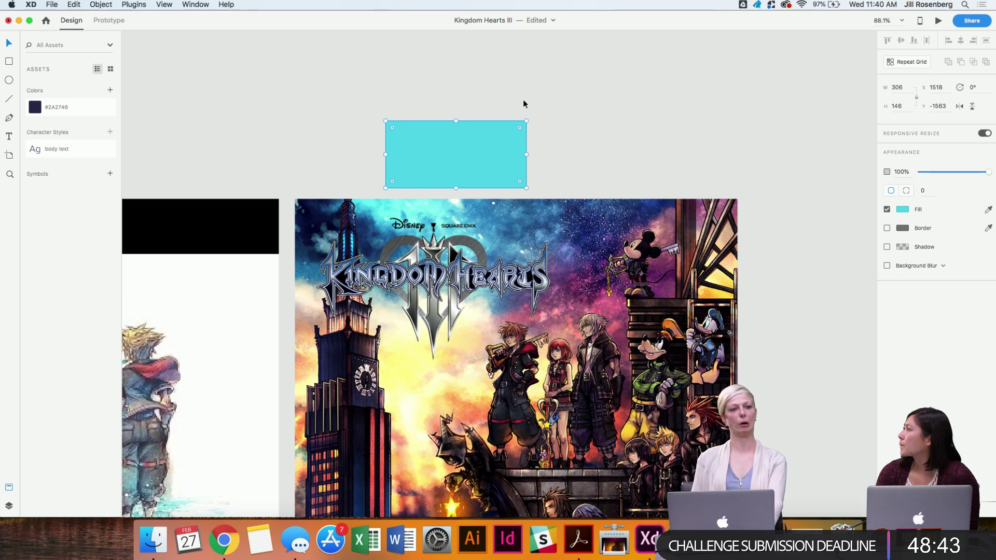
scroll(523, 99, left, 2)
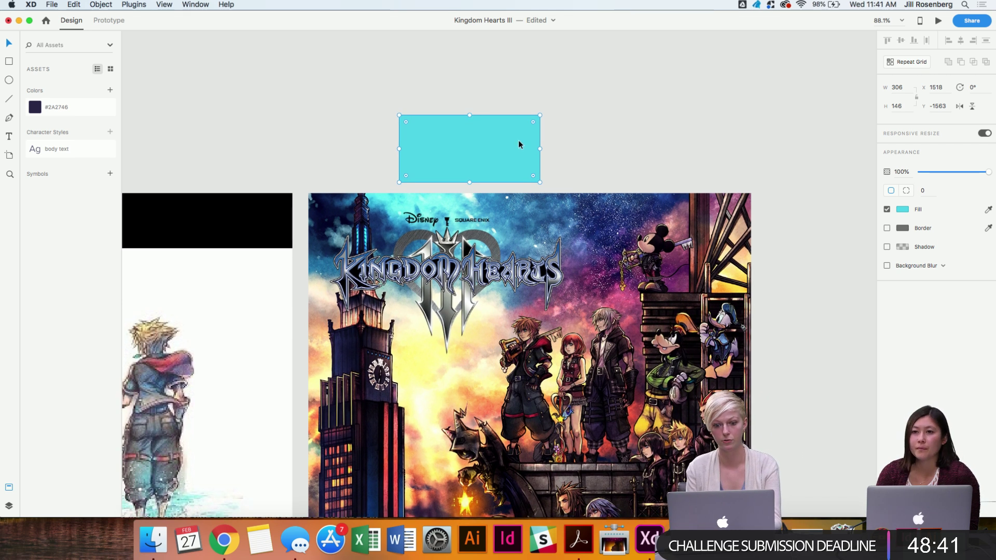
scroll(555, 155, up, 3)
scroll(555, 155, left, 2)
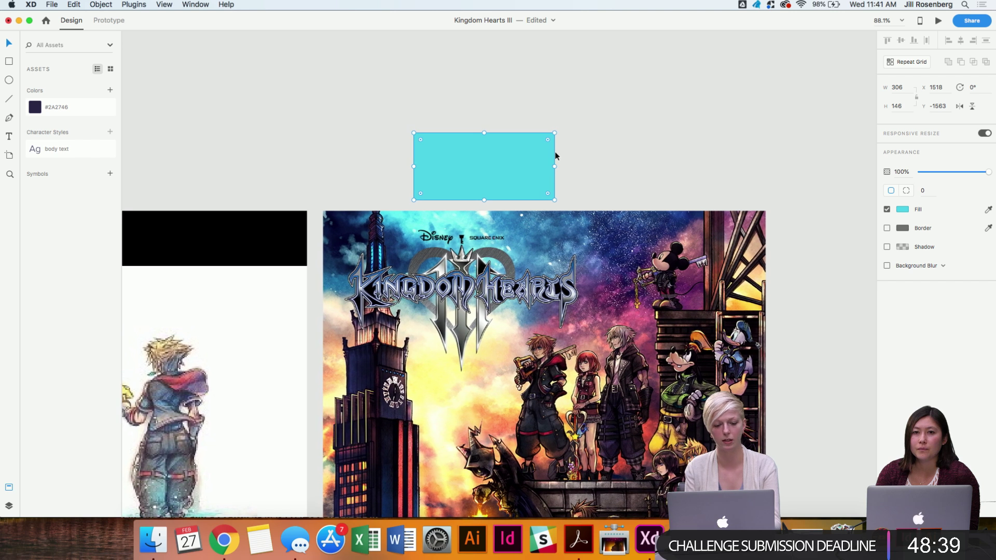
click(109, 90)
scroll(368, 138, down, 2)
scroll(369, 138, right, 2)
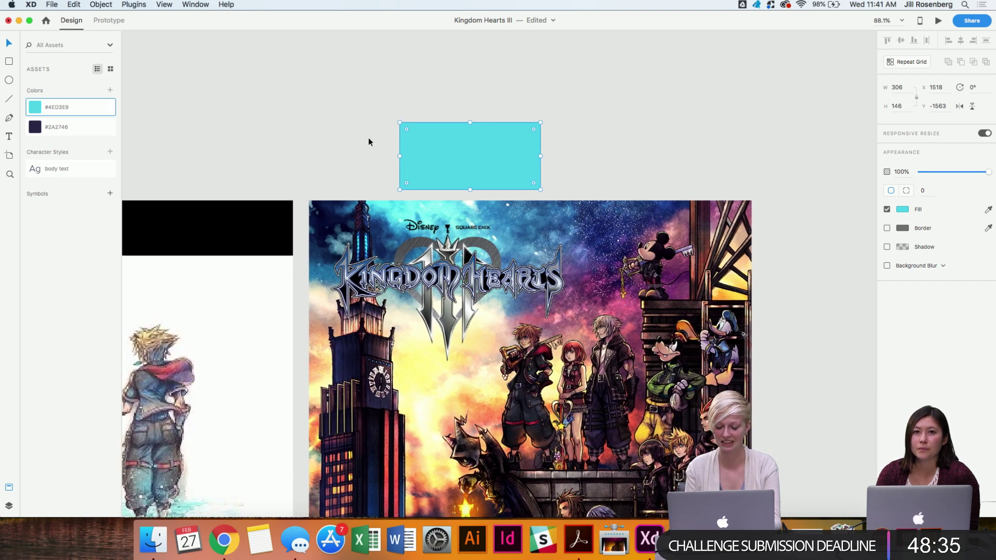
Sample the mid blue #53ABCE from the upper part of the cover art as the rectangle's fill and save it to the colour assets.
click(903, 210)
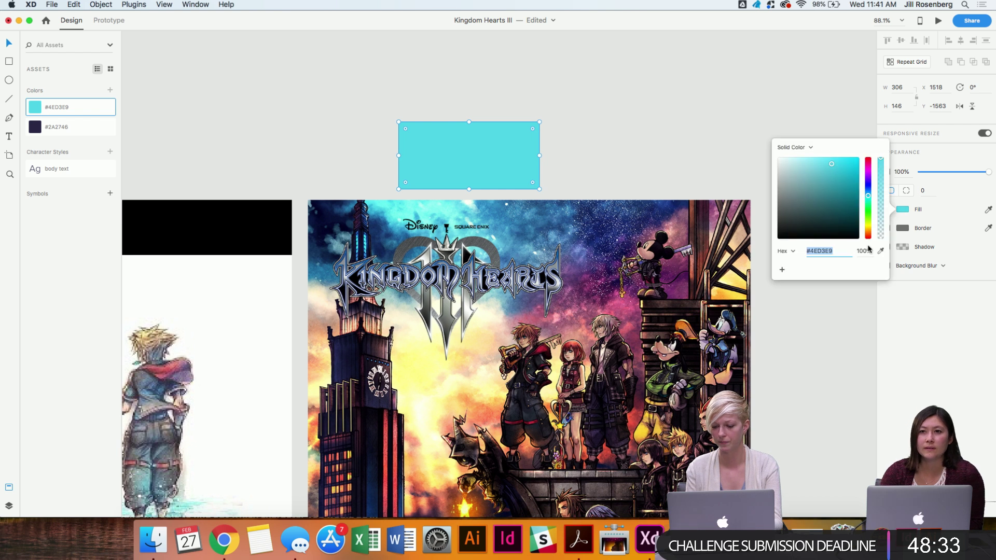
click(881, 253)
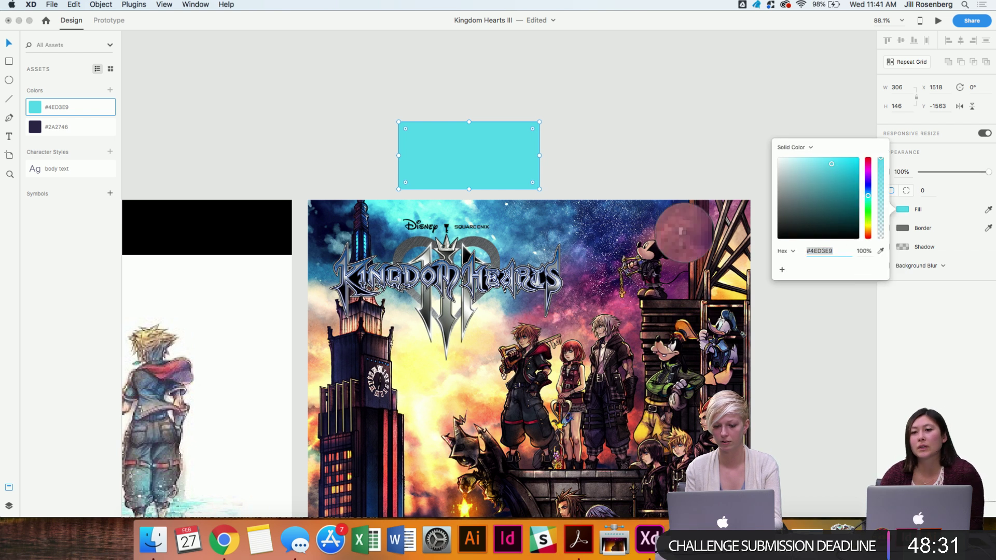
click(478, 213)
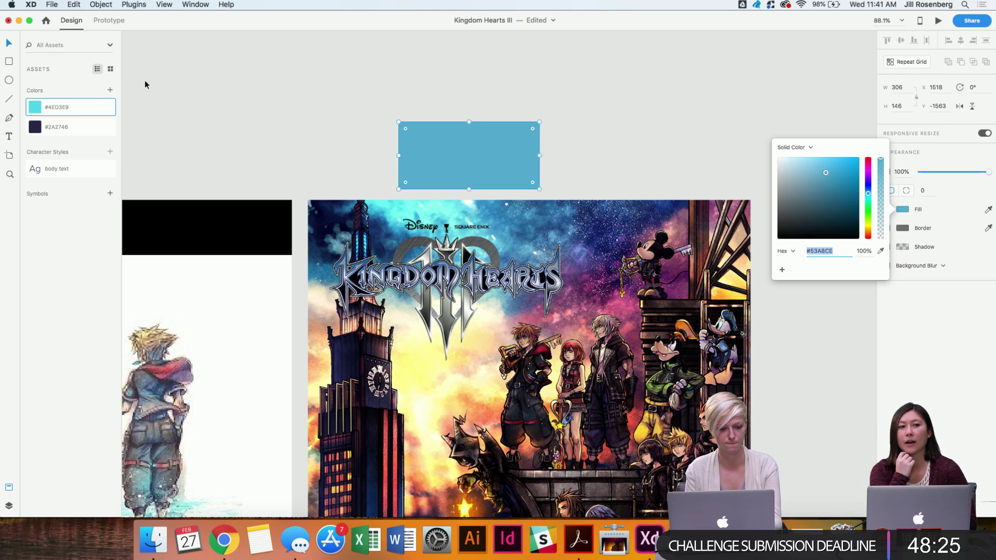
click(110, 90)
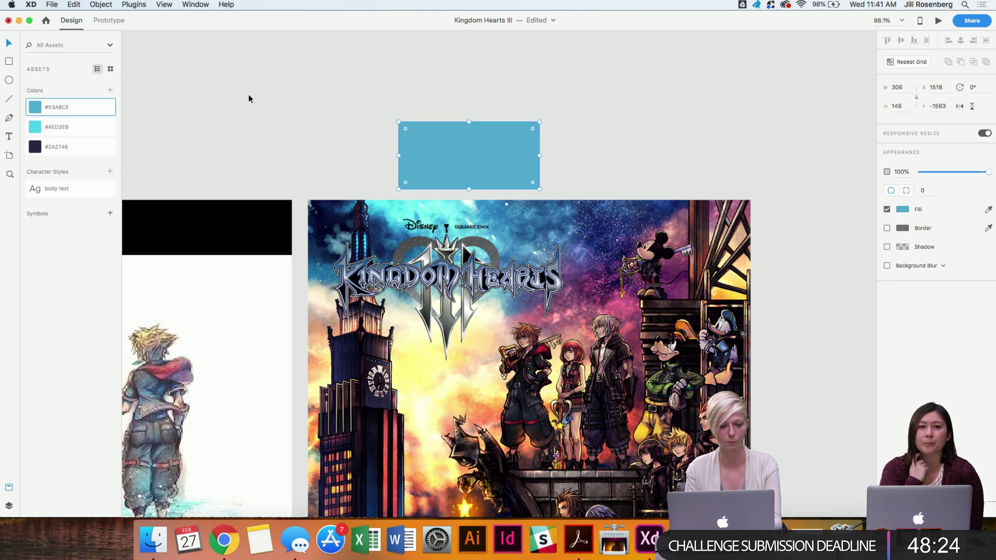
Sample the dark blue #1E417B from the cover art's starry sky as the rectangle's fill and save it to the colour assets.
click(903, 210)
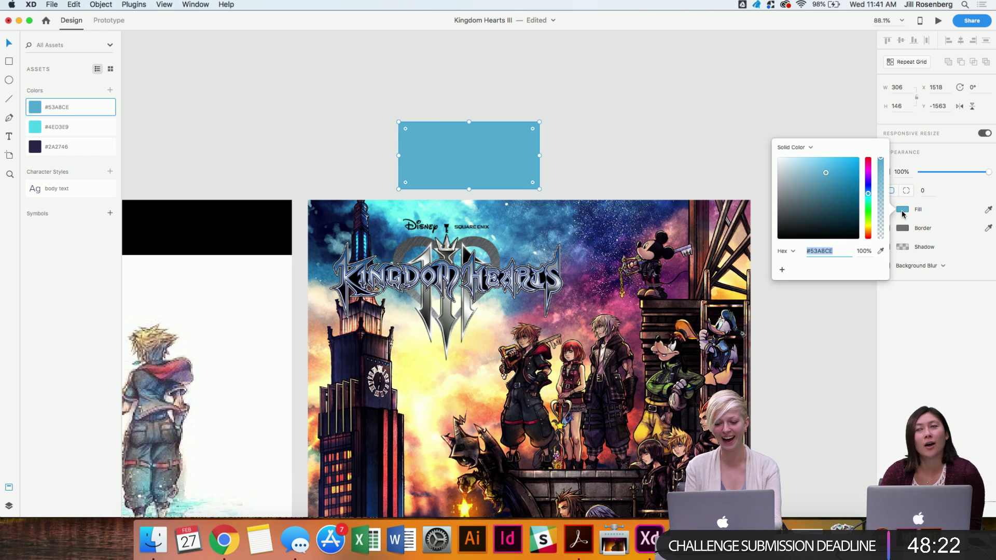
click(881, 253)
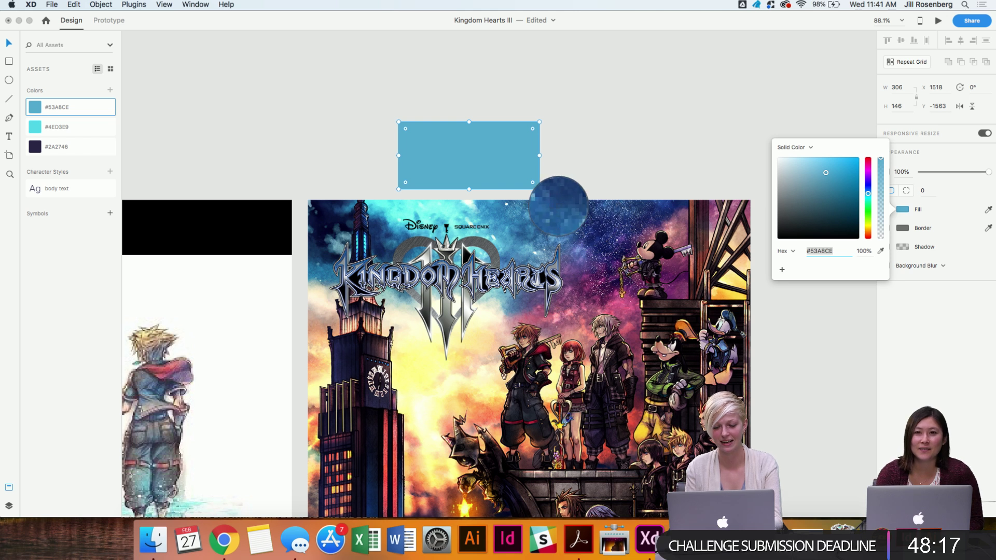
click(560, 204)
click(110, 90)
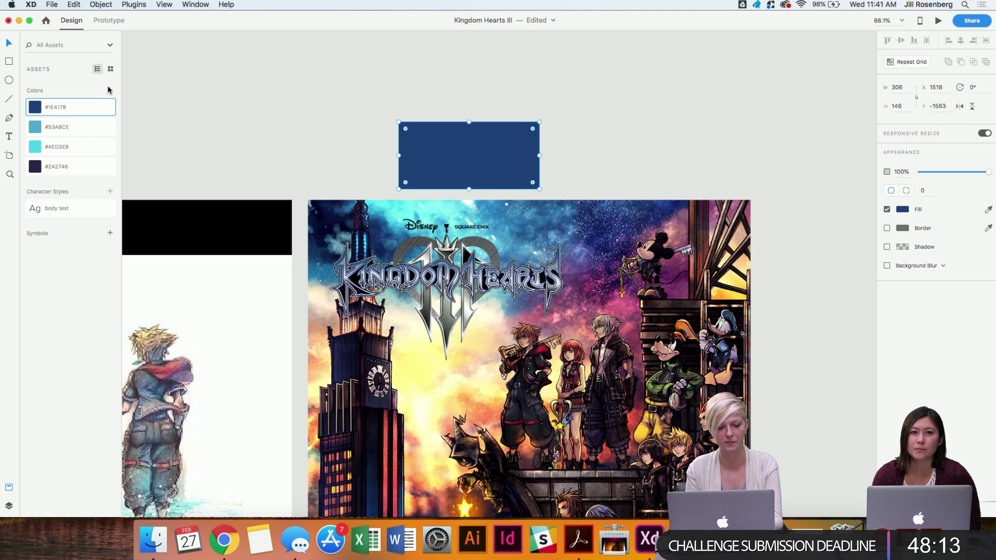
Sample the deeper navy #152B69 from the cover art's night sky as the rectangle's fill and save it to the colour assets.
click(902, 210)
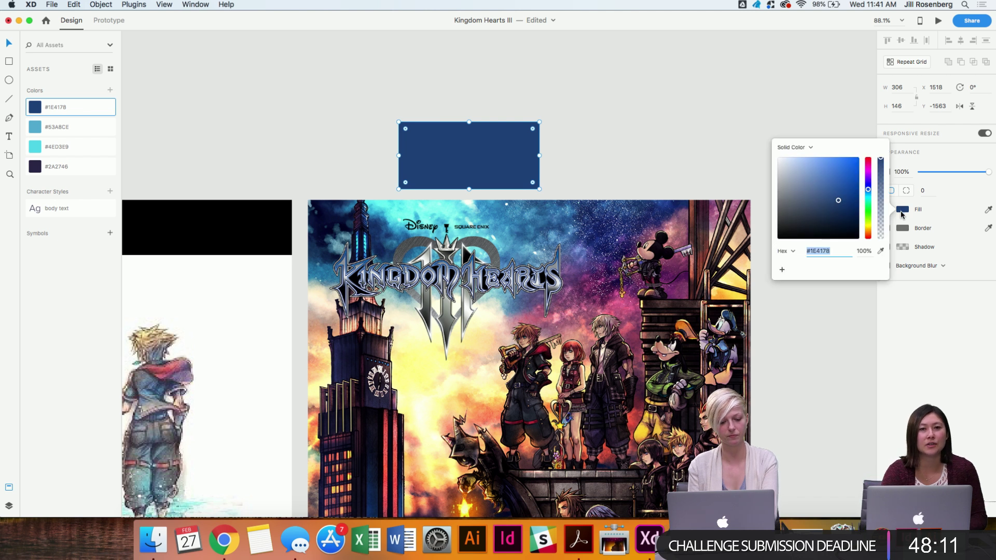
click(881, 252)
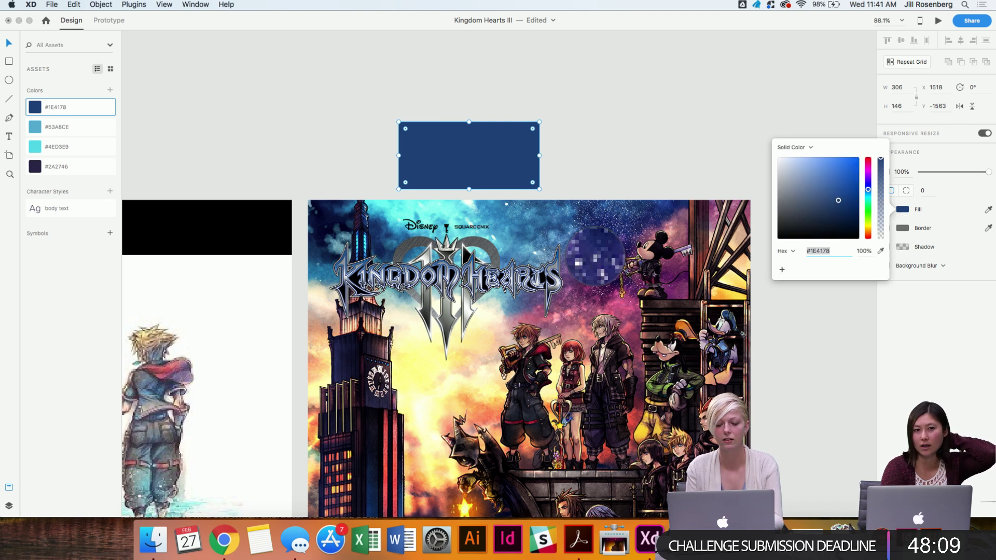
click(587, 229)
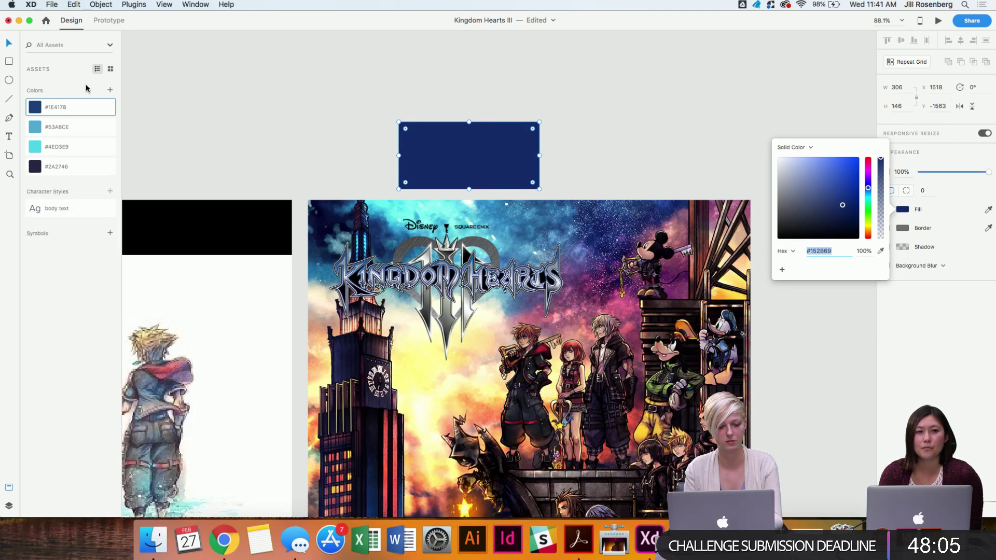
click(110, 90)
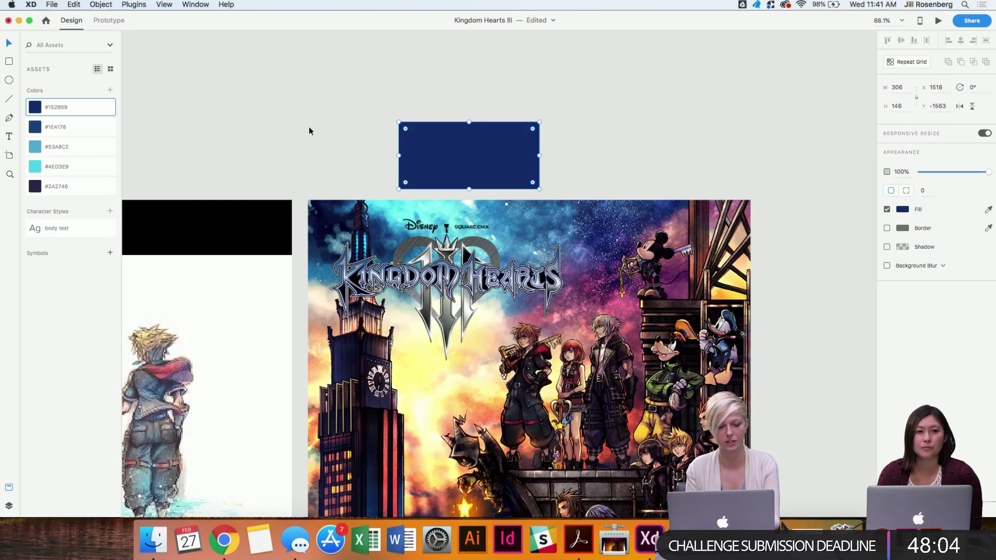
Fill the rectangle with purple sampled from the cover art's sky, intensify it to #8B286C, and save it to the colour assets.
click(903, 209)
click(880, 250)
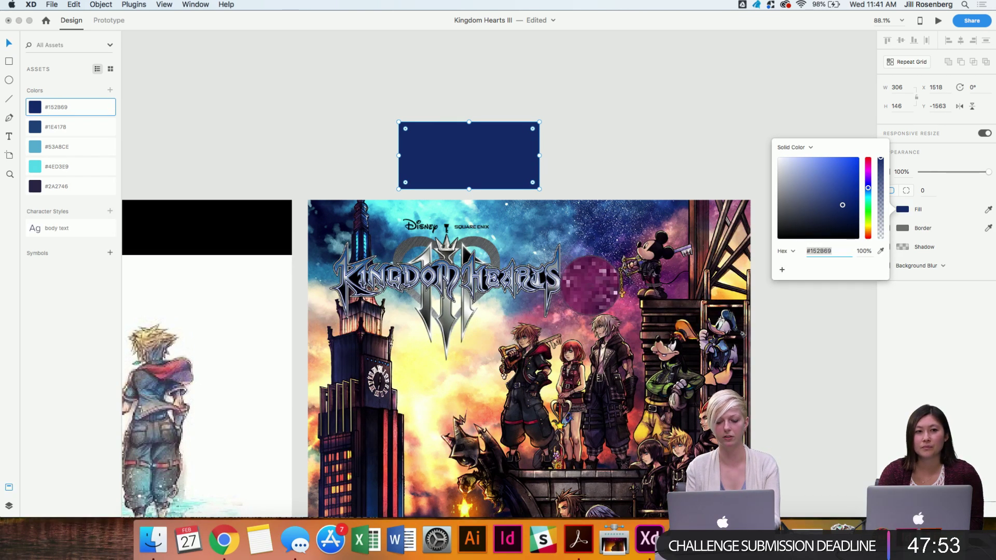
click(590, 283)
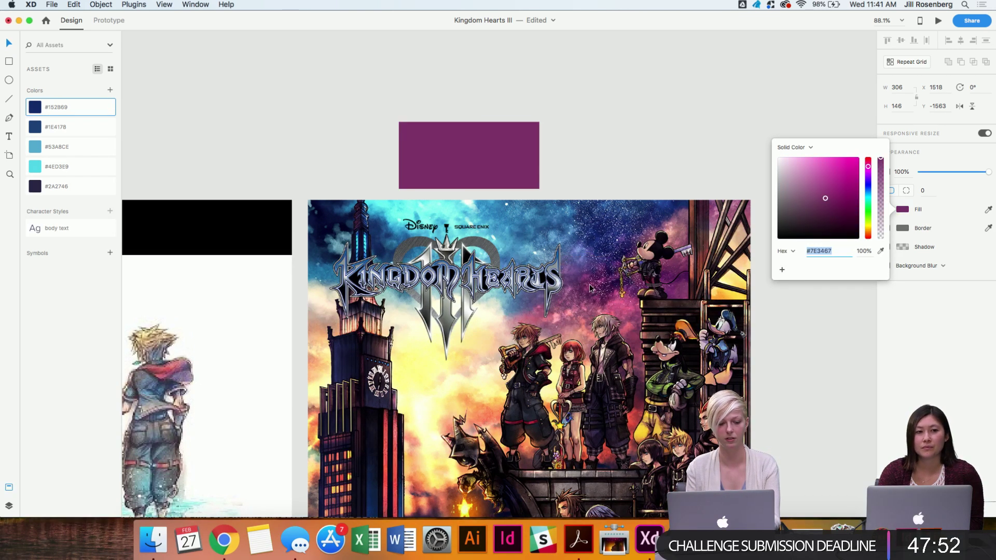
click(835, 197)
drag(835, 197, 836, 196)
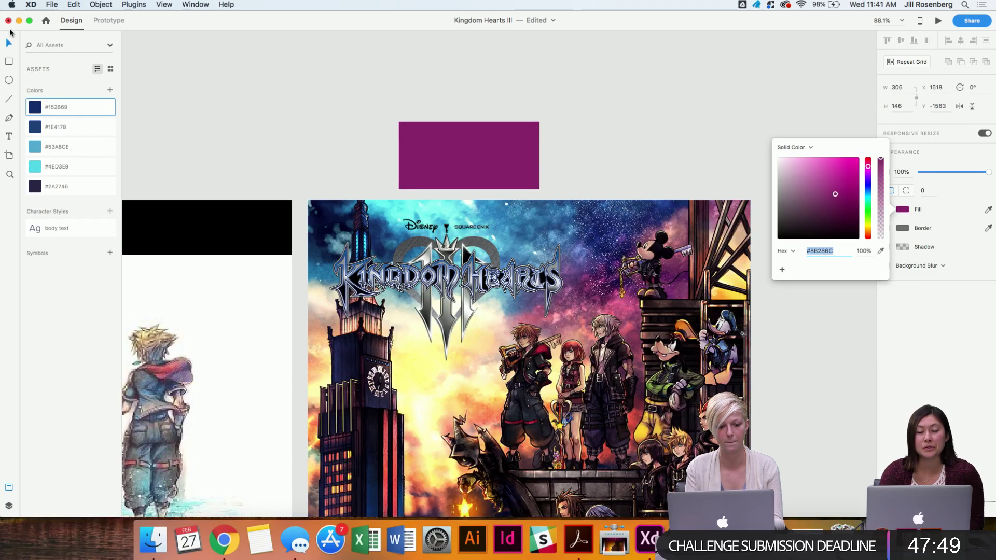
click(110, 90)
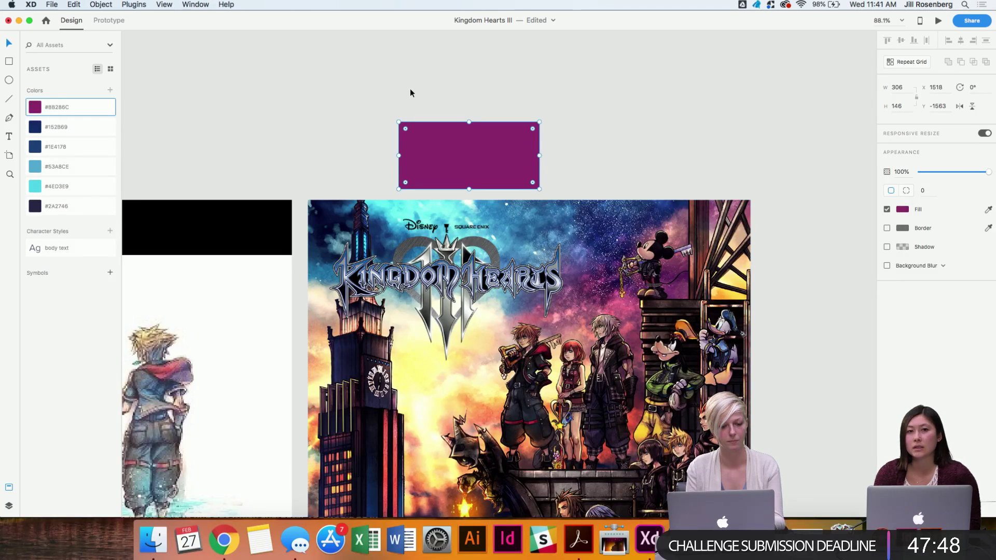
Sample the orange #FEB461 from the cover art's sunset sky as the rectangle's fill and save it to the colour assets.
click(908, 211)
click(881, 252)
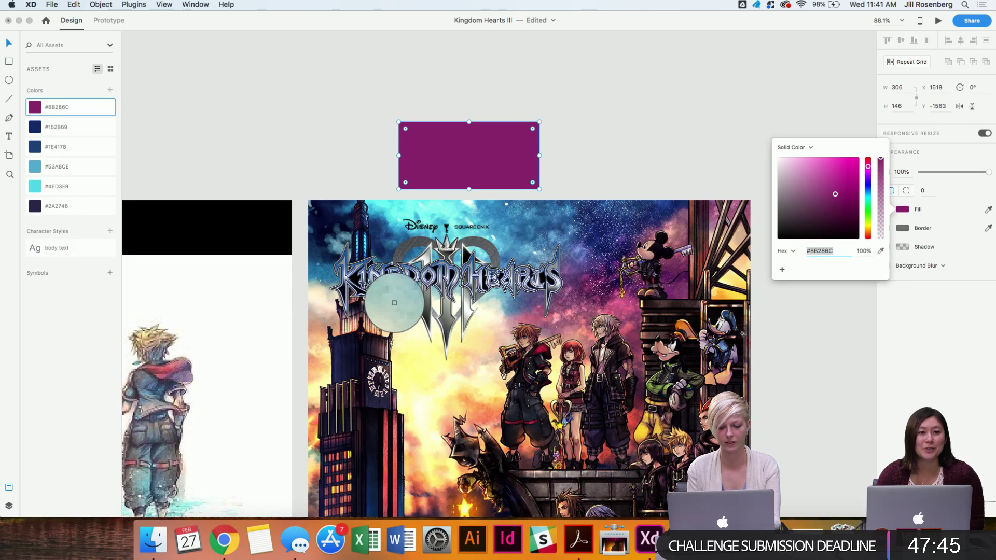
click(320, 339)
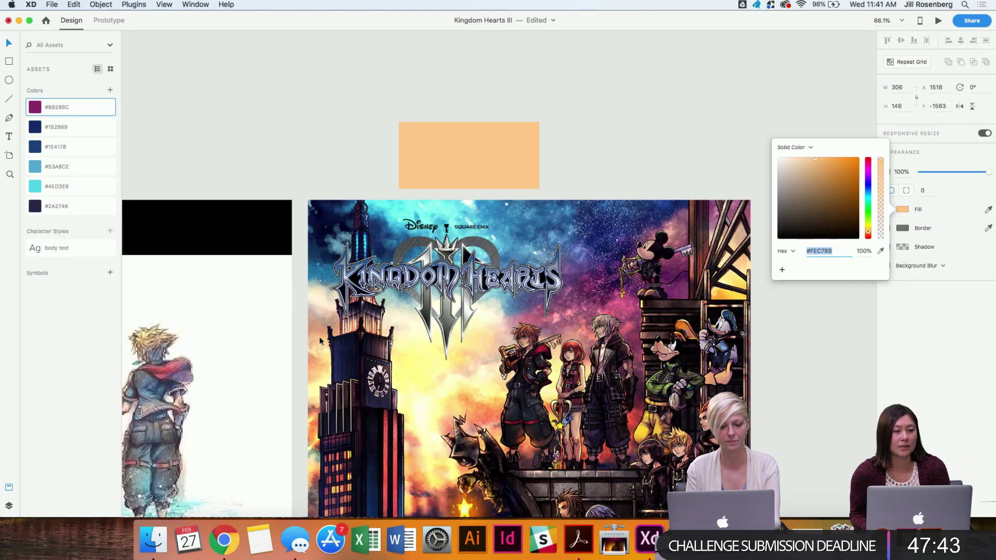
click(881, 251)
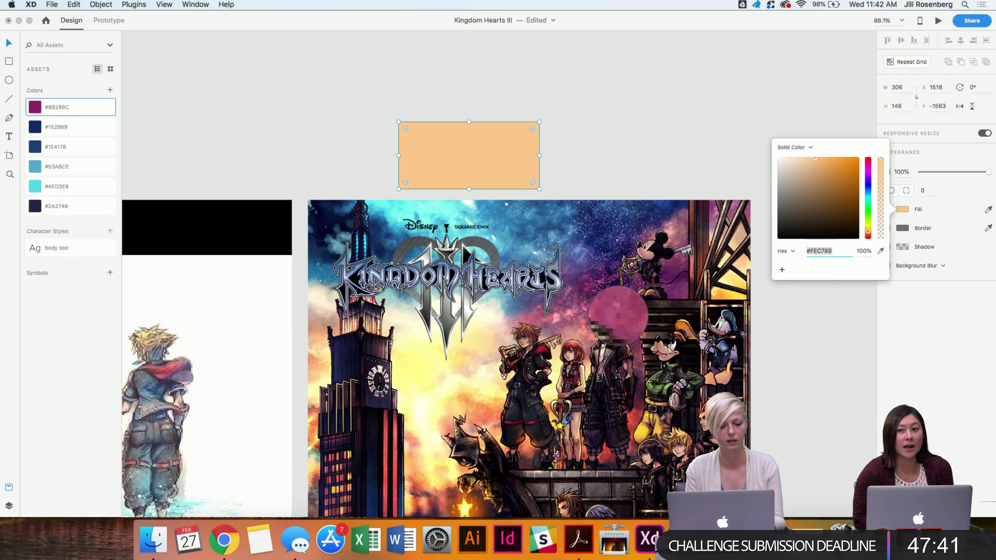
click(464, 397)
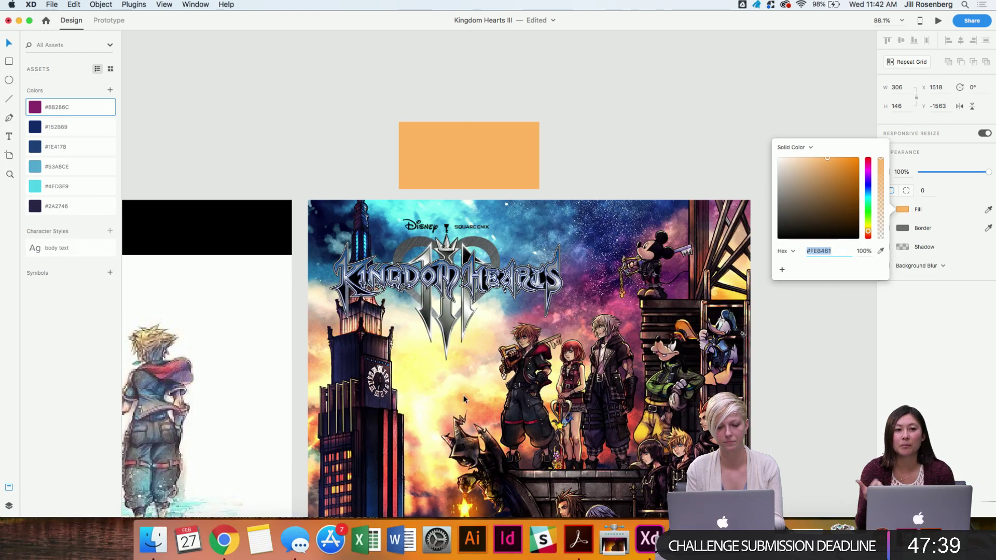
click(110, 91)
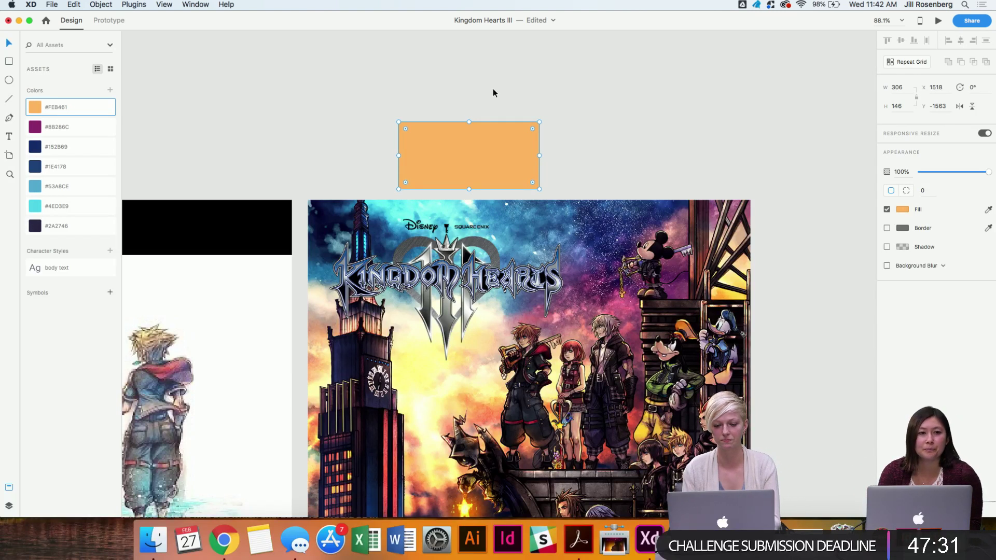
Fill the rectangle with green sampled from Goofy's outfit in the cover art, intensify it to #99C43F, and save it to the colour assets.
click(988, 209)
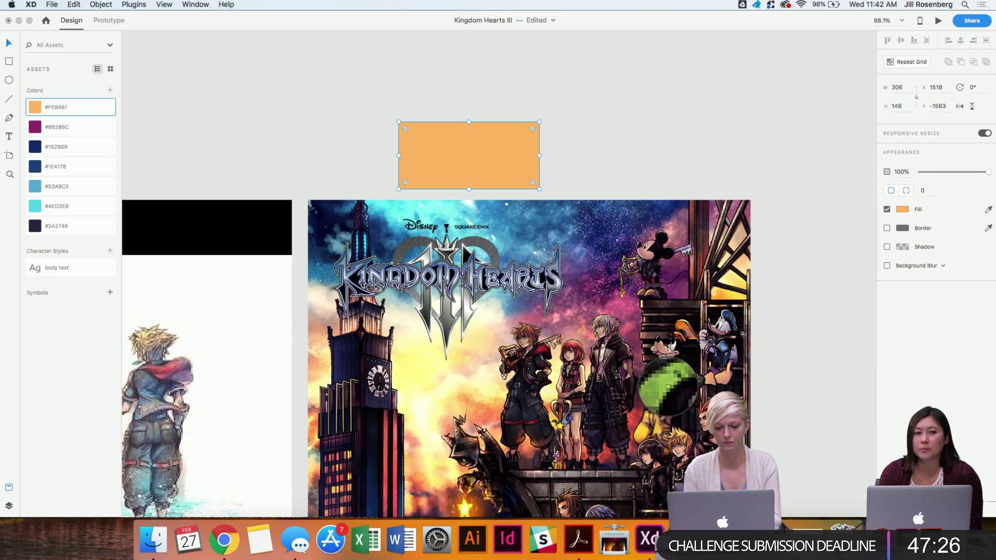
click(668, 386)
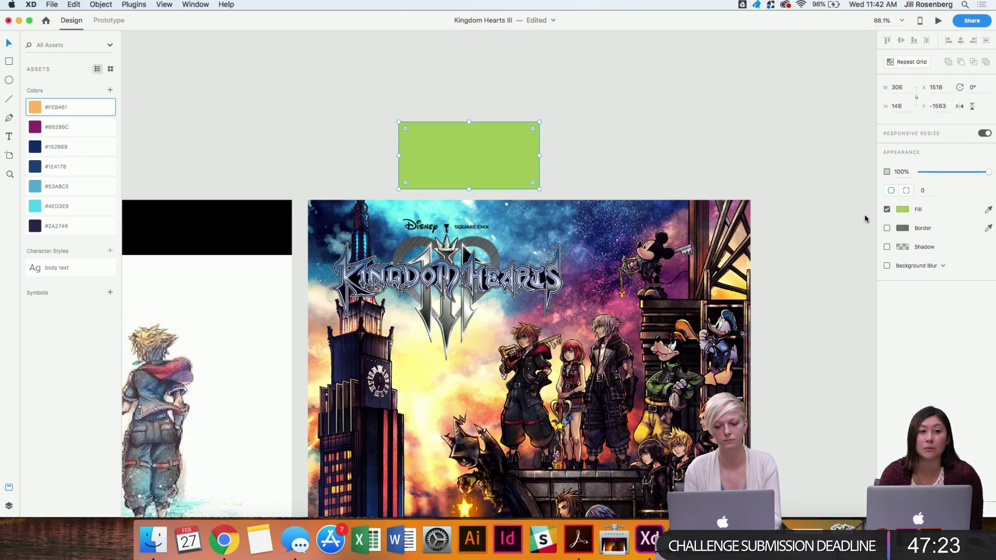
click(903, 209)
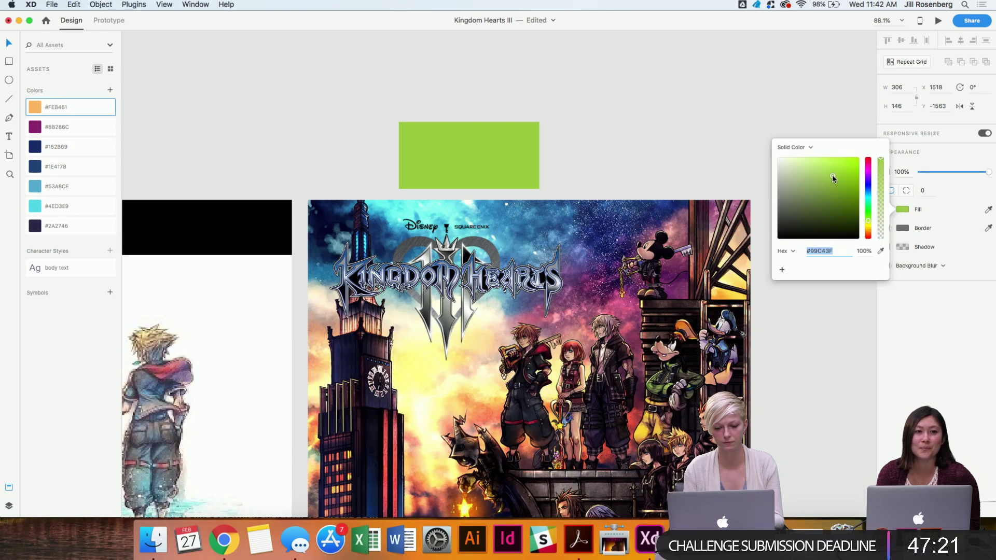
click(110, 91)
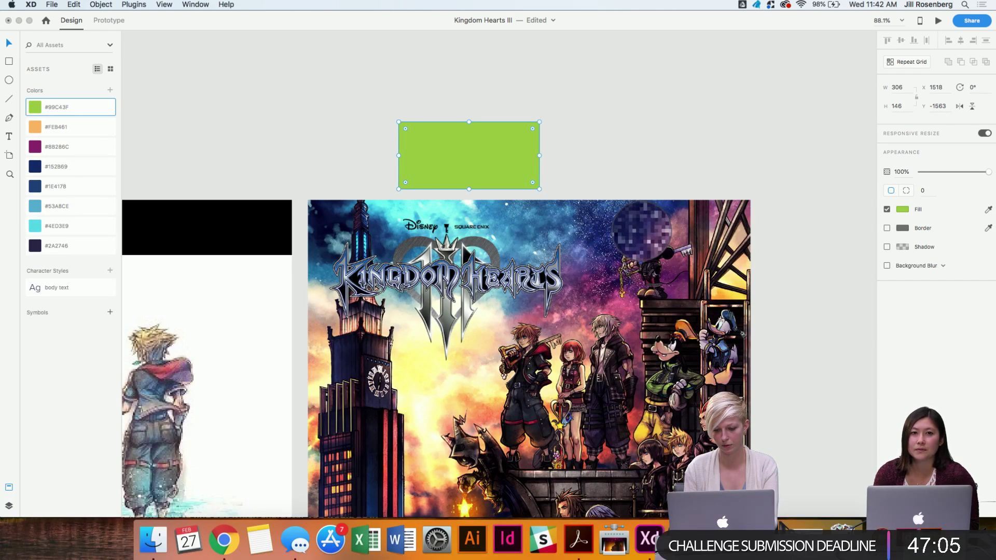
Fill the rectangle with navy sampled beside Mickey in the cover art, shift and darken it to #141140, and save it to the colour assets.
click(643, 231)
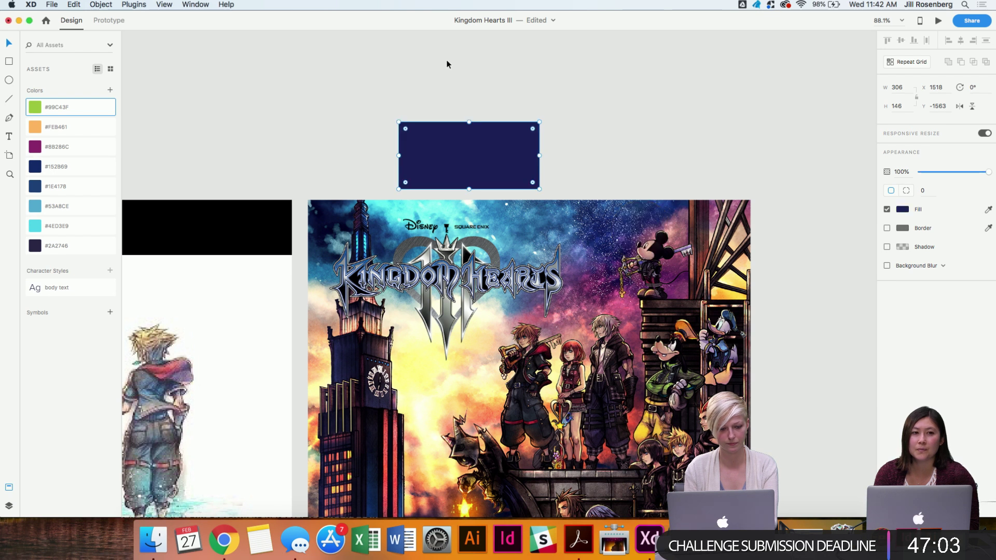
click(903, 209)
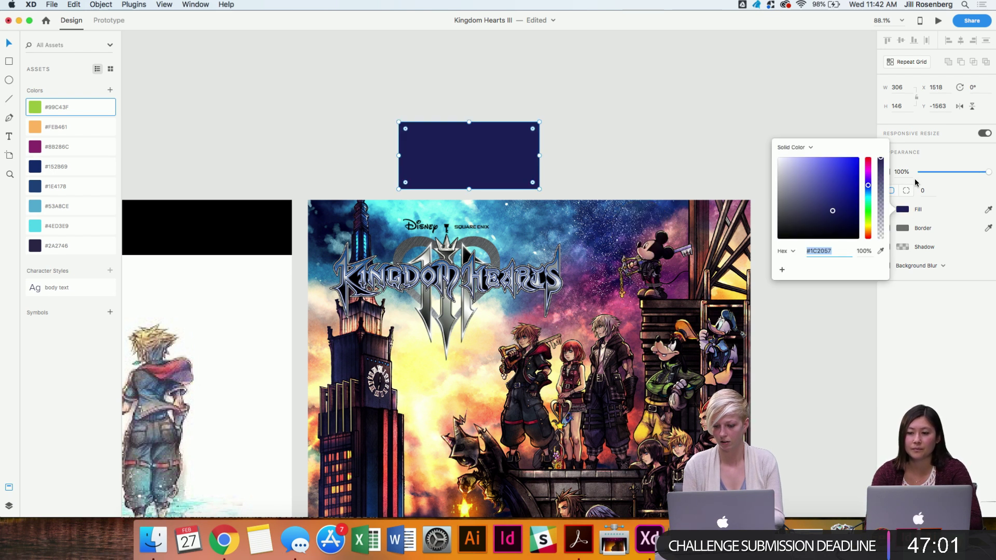
drag(871, 185, 871, 183)
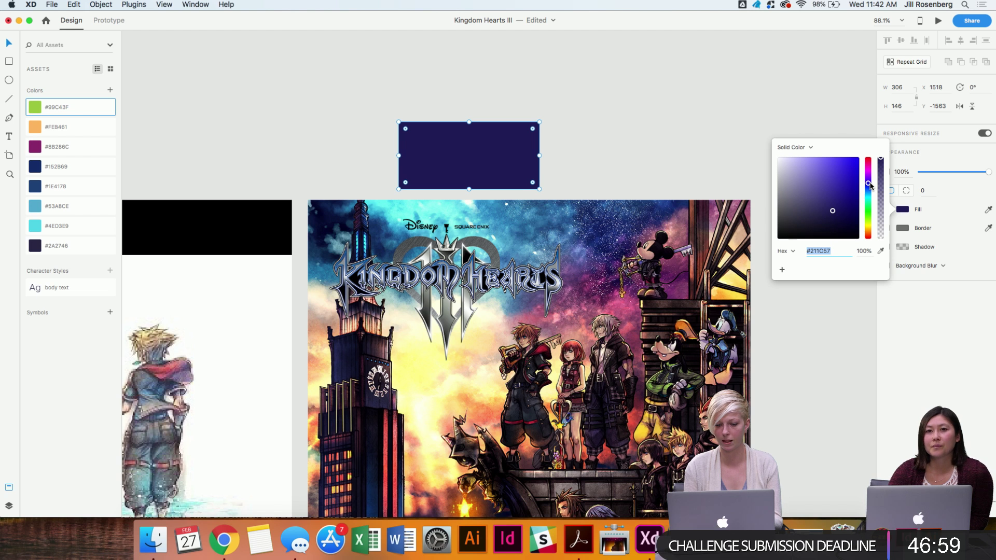
drag(828, 228, 838, 221)
click(110, 90)
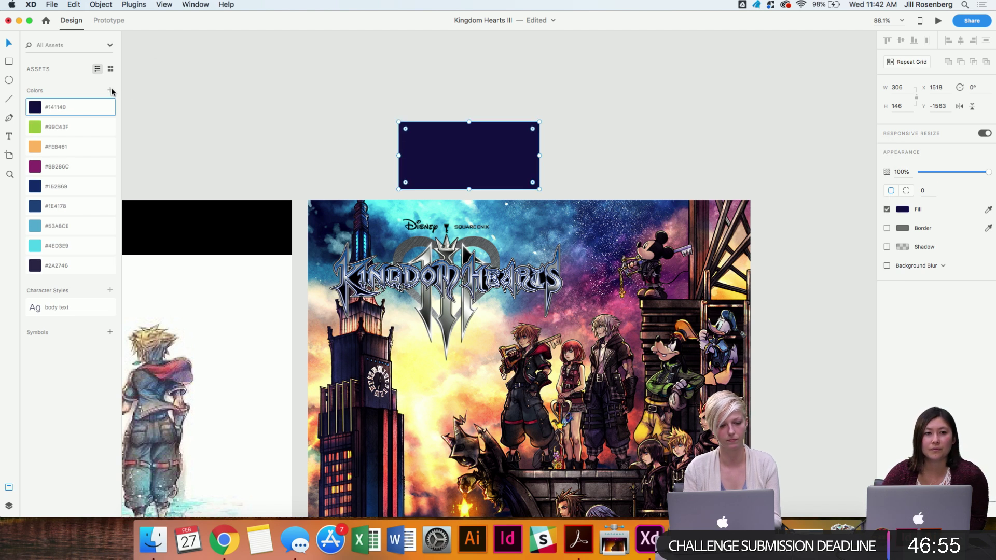
Sample a bright blue from the base of the cover art's clock tower as the rectangle's fill.
scroll(356, 125, down, 10)
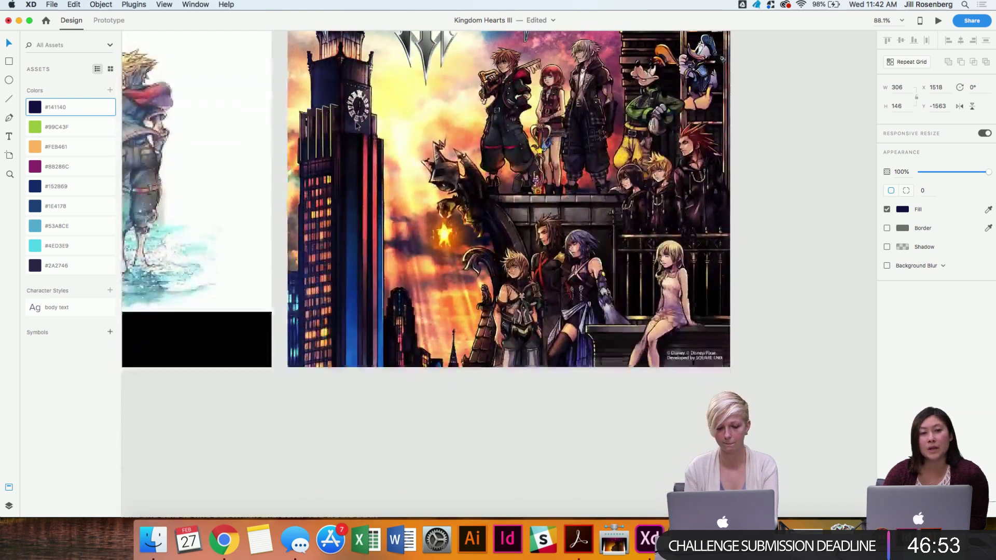
scroll(356, 125, up, 2)
click(989, 210)
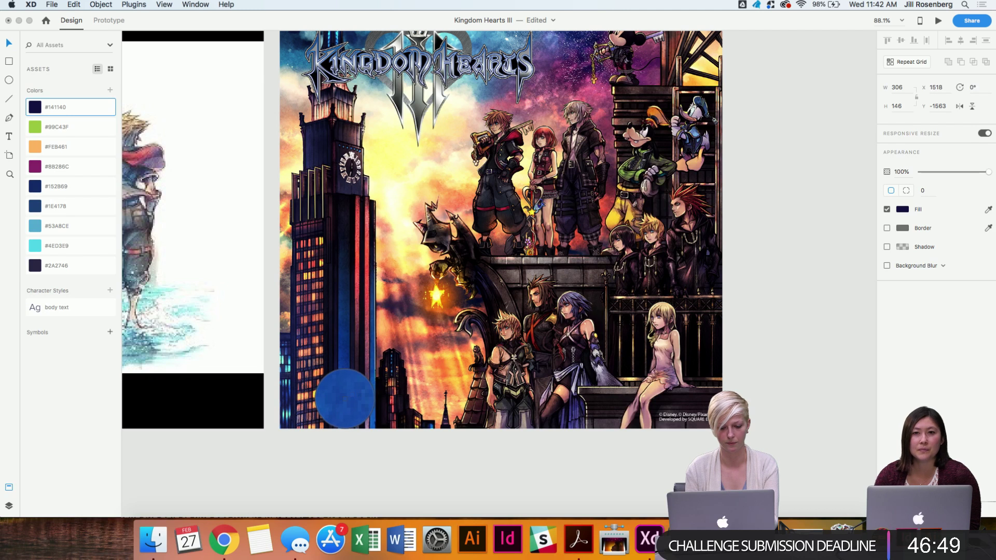
click(345, 400)
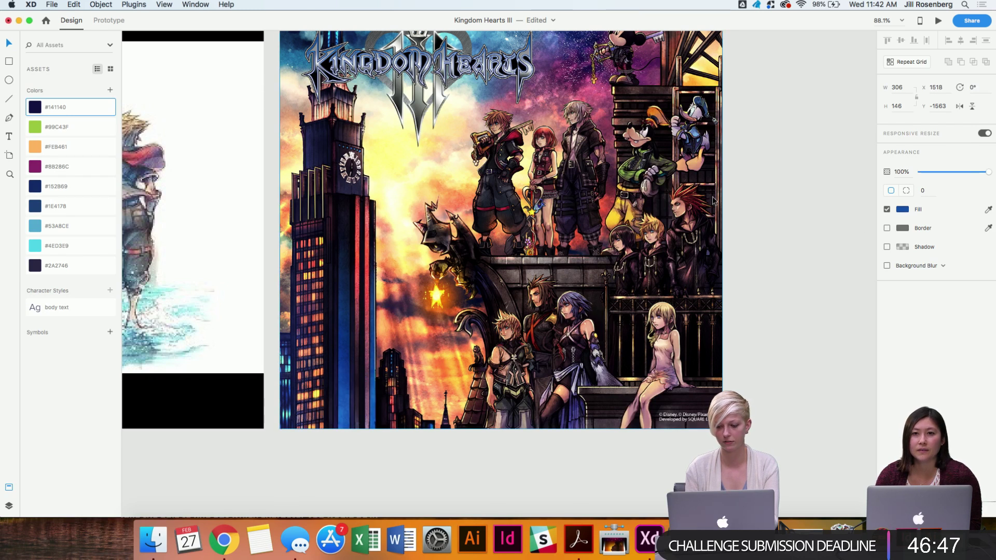
scroll(604, 335, up, 1)
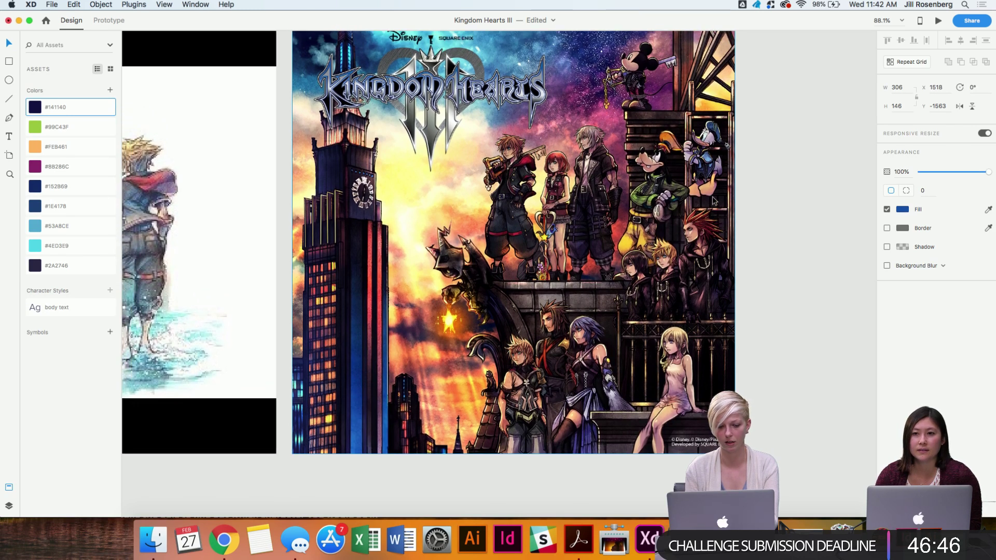
Sample the violet blue #4743A7 from the blue-haired character's clothing as the rectangle's fill and save it to the colour assets.
click(900, 210)
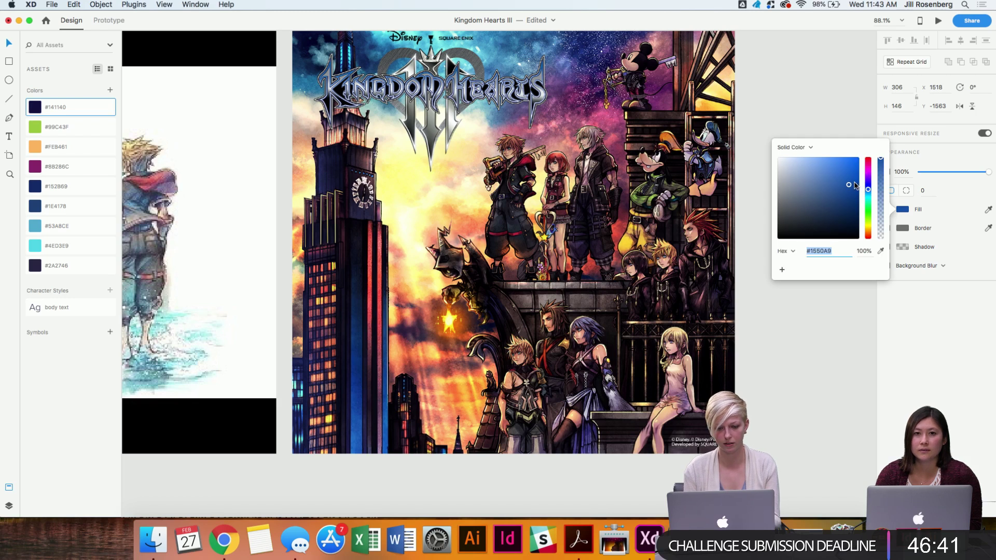
click(880, 251)
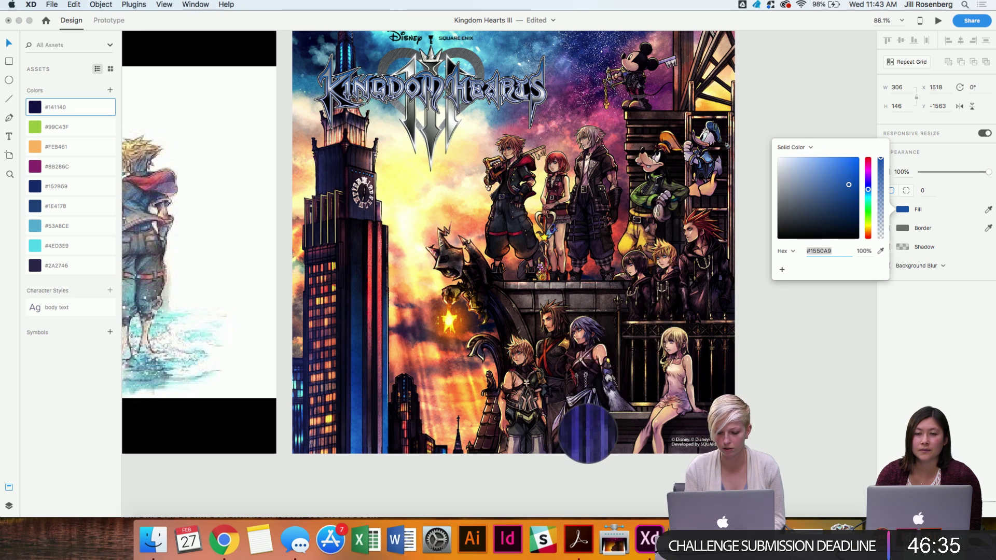
click(589, 437)
scroll(617, 186, up, 6)
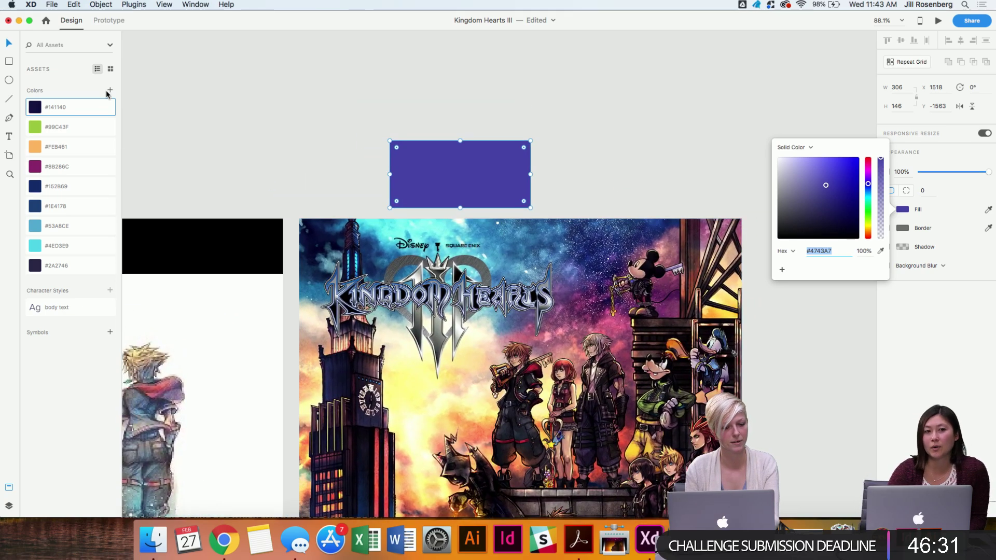
click(108, 92)
Sample the pale yellow #FFDE79 from the lit window behind Mickey in the cover art as the rectangle's fill.
scroll(366, 130, down, 5)
scroll(366, 130, left, 5)
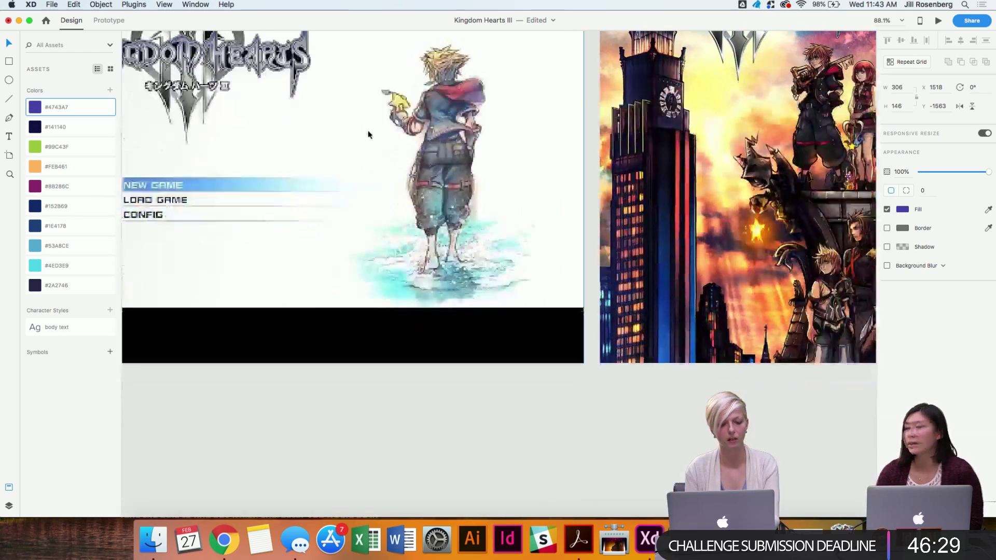
scroll(383, 133, right, 10)
scroll(363, 132, up, 4)
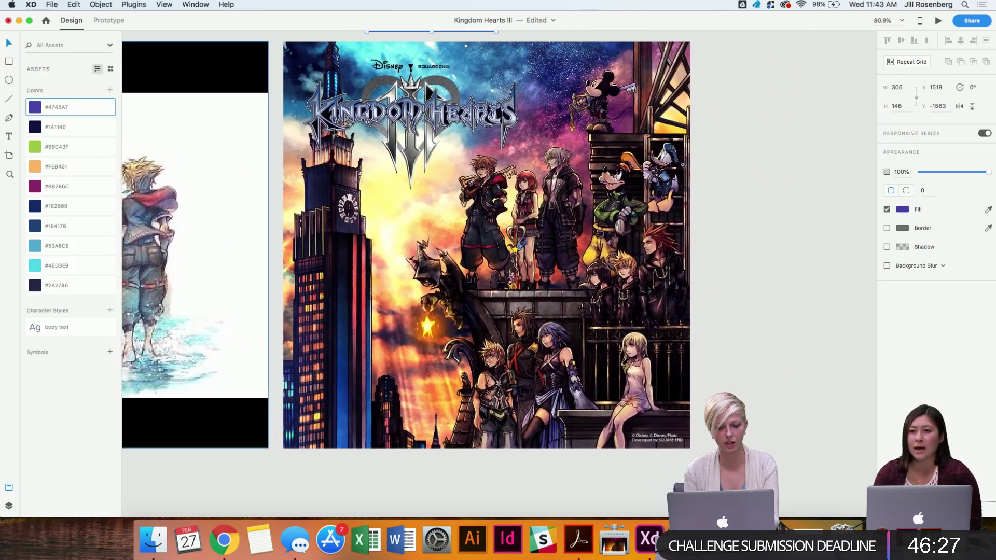
scroll(335, 130, up, 3)
scroll(335, 130, right, 1)
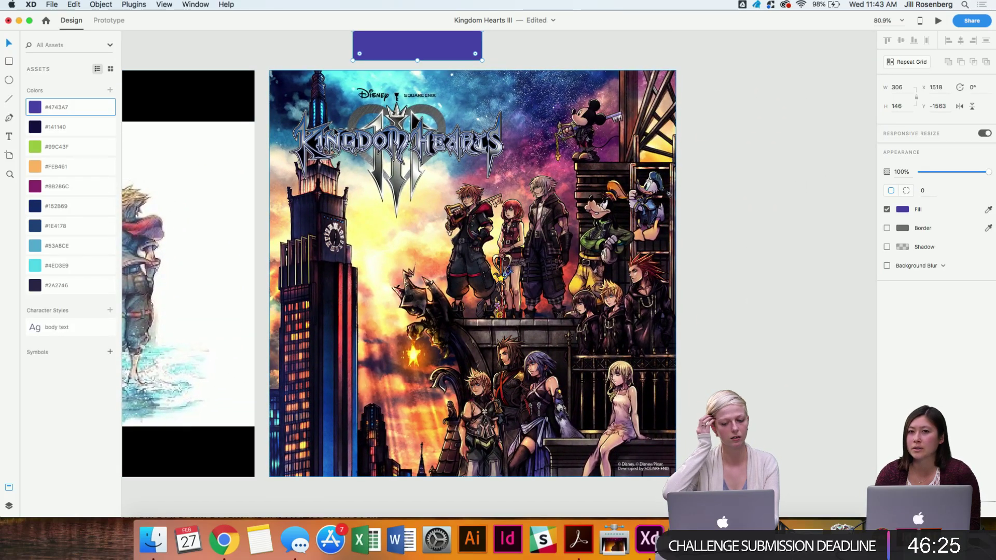
click(903, 210)
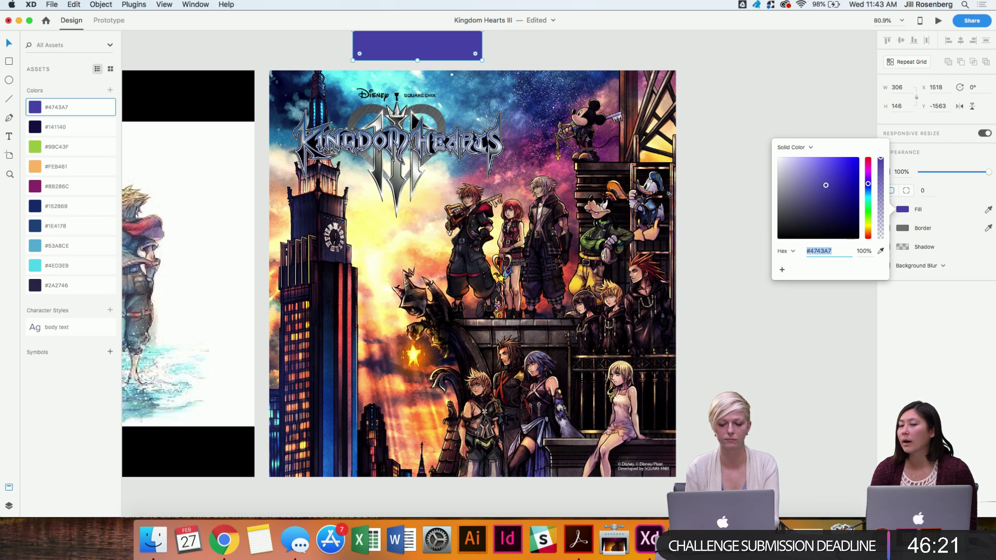
click(881, 251)
click(660, 144)
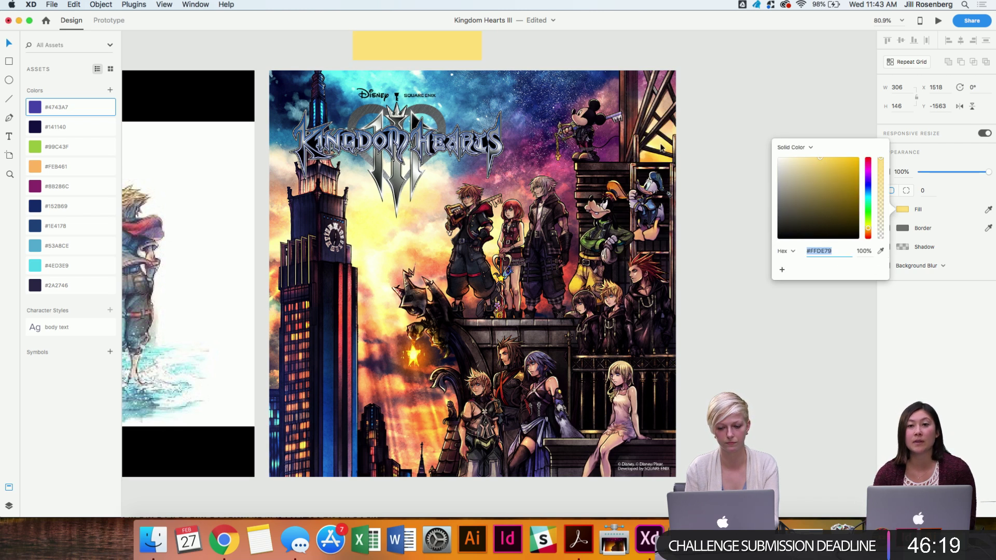
Adjust the yellow fill's hue and saturation to #F5EC77 and save it to the colour assets.
drag(869, 228, 869, 225)
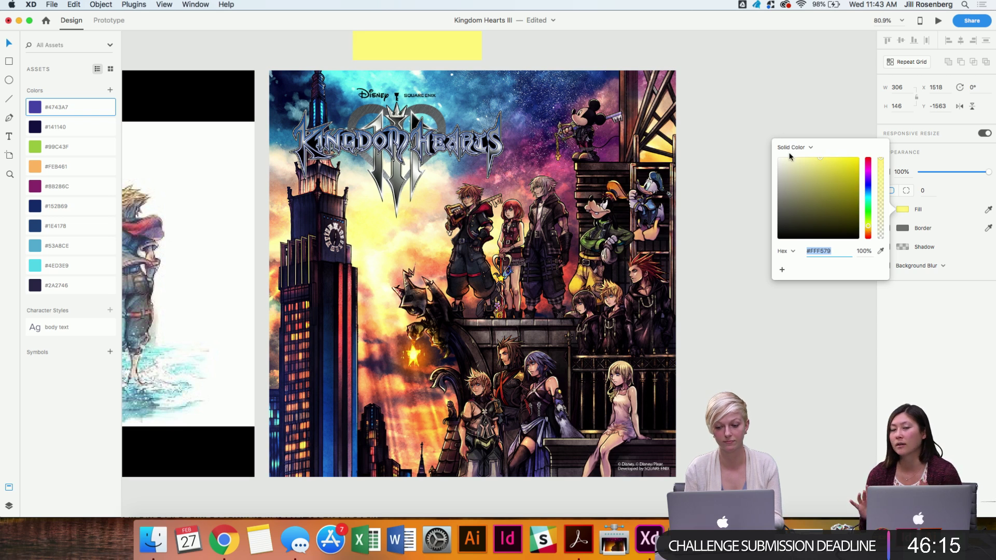
drag(832, 160, 817, 161)
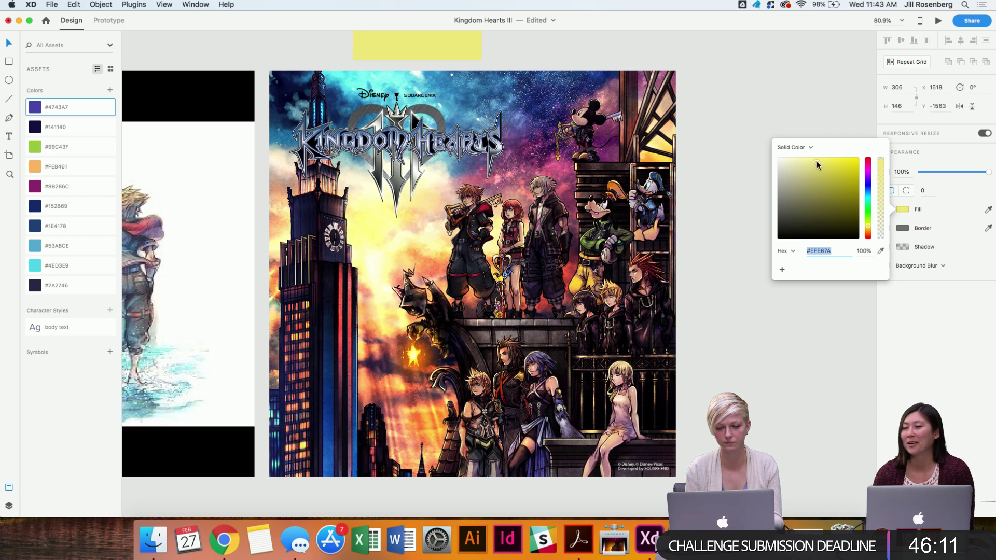
drag(875, 225, 869, 224)
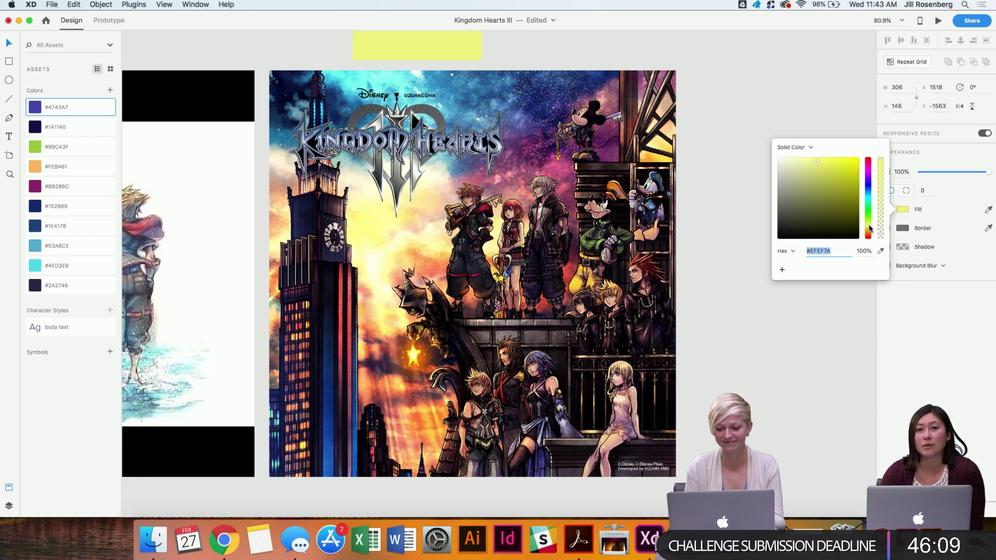
drag(817, 161, 818, 161)
scroll(573, 34, up, 3)
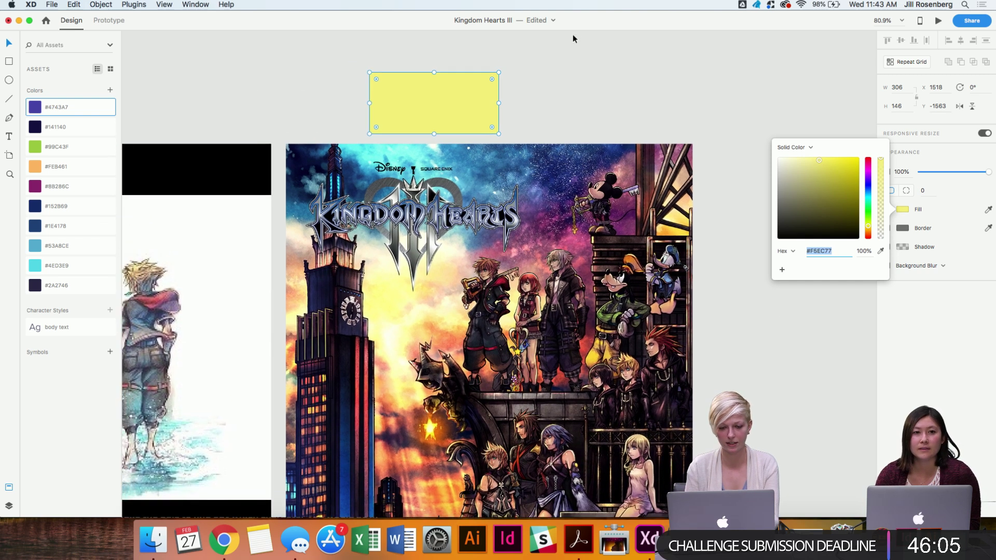
click(110, 91)
Deselect the rectangle and examine the homepage wireframe and the reference images above it.
scroll(316, 70, down, 3)
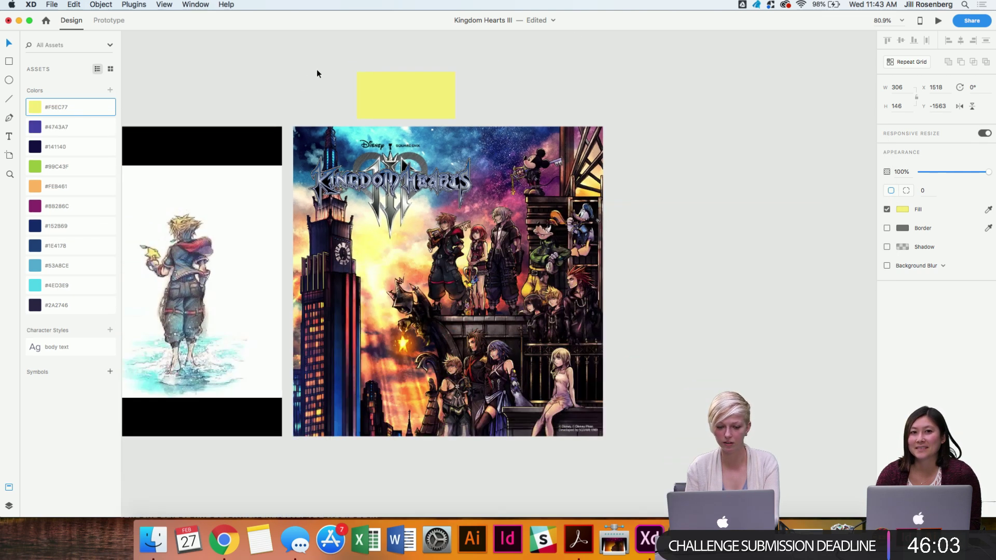
scroll(316, 73, down, 2)
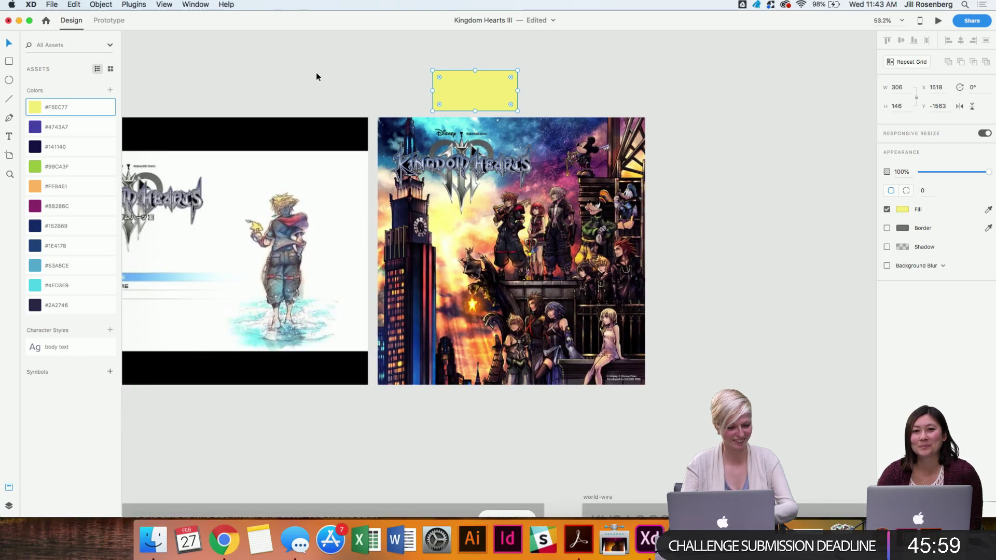
click(316, 77)
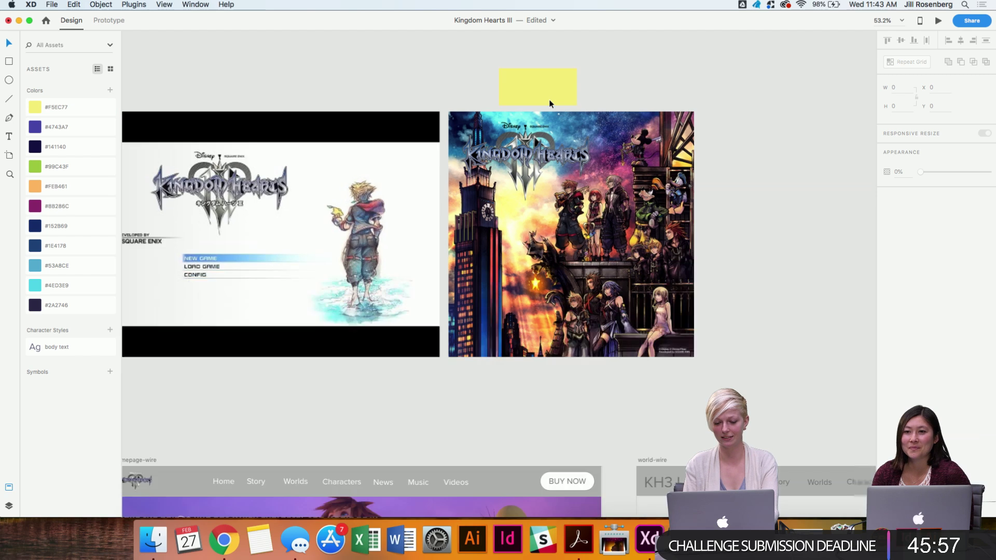
scroll(549, 102, down, 2)
scroll(462, 318, down, 1)
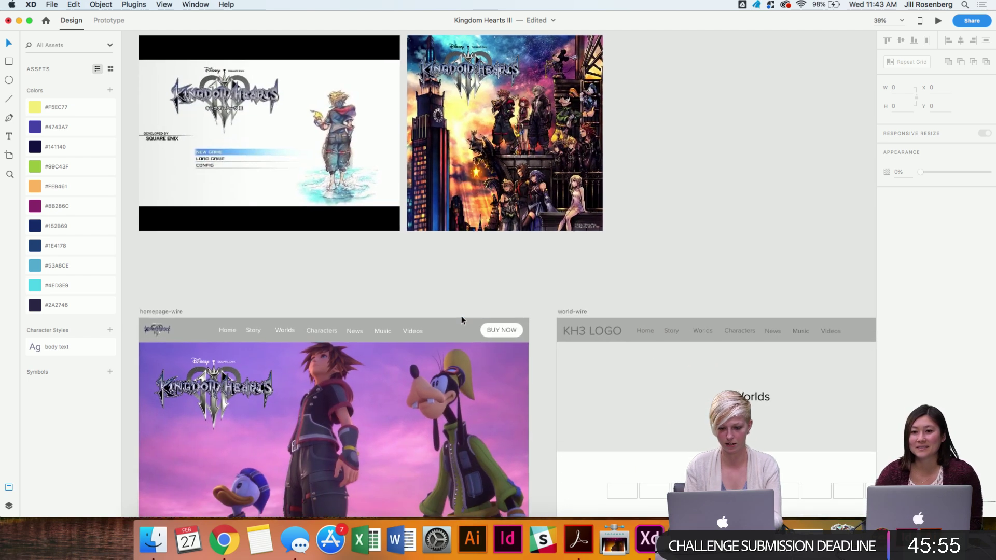
scroll(462, 321, down, 5)
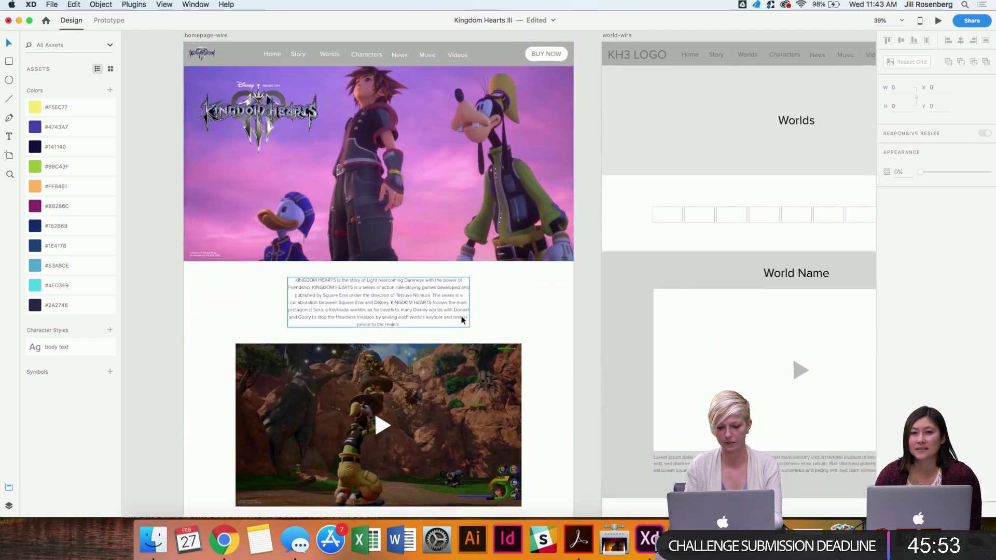
scroll(463, 320, down, 5)
scroll(512, 357, up, 3)
scroll(512, 357, up, 10)
scroll(512, 357, up, 15)
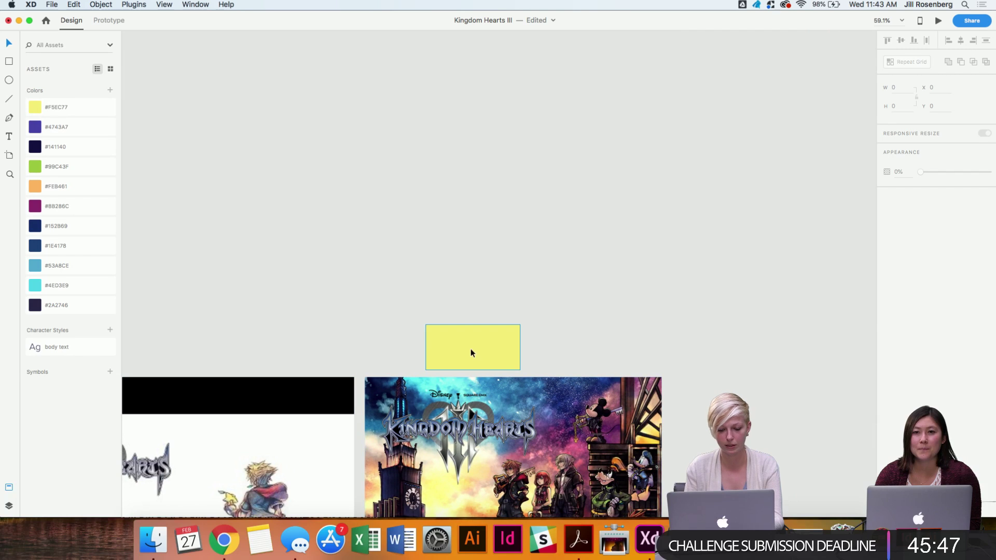
Change the yellow rectangle's fill to a linear gradient and set its starting colour to the saved violet blue #4743A7.
click(470, 345)
click(901, 211)
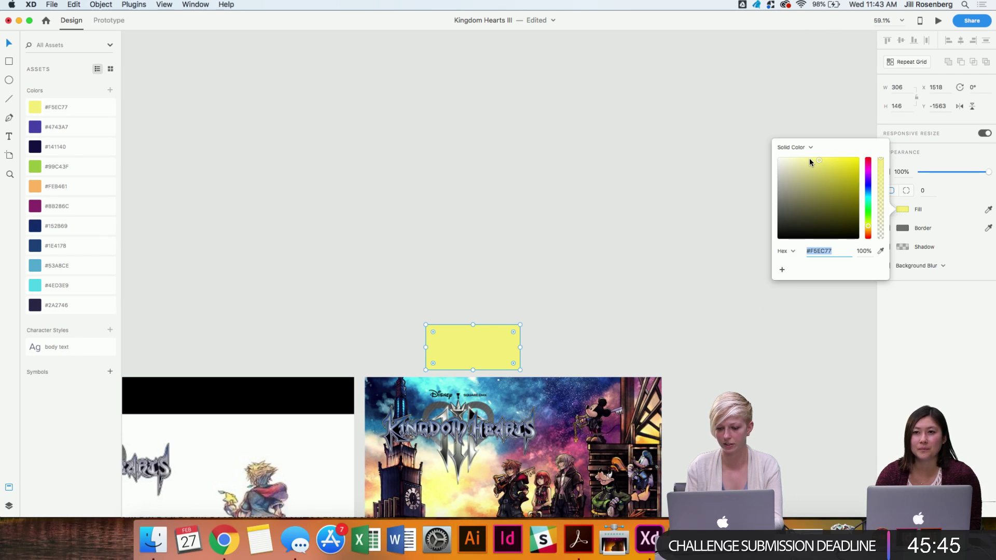
click(796, 147)
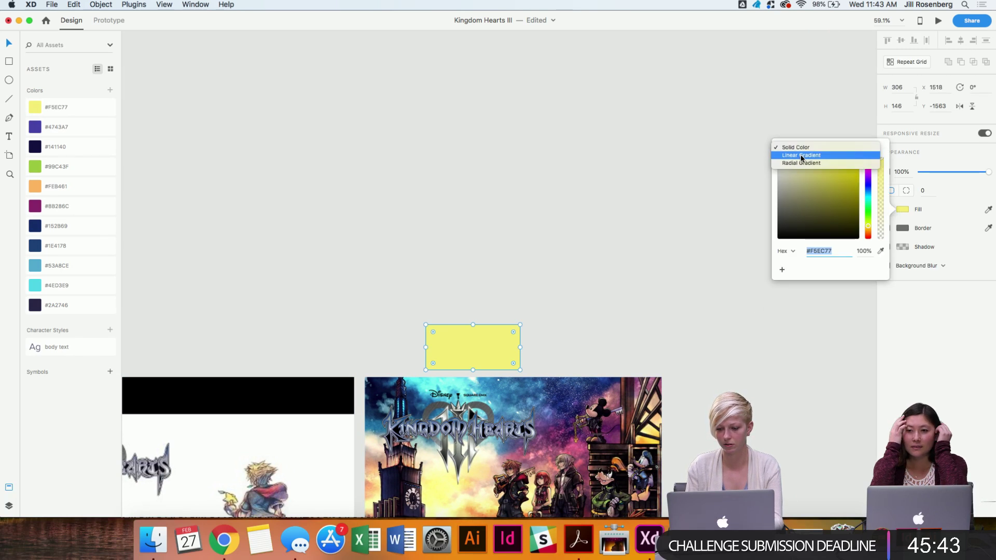
click(802, 155)
scroll(474, 258, up, 5)
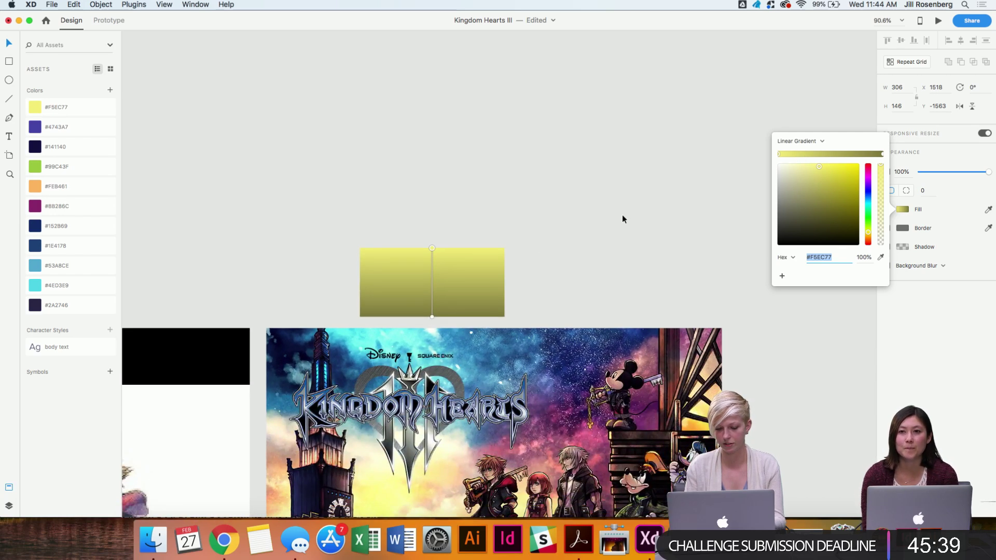
click(883, 154)
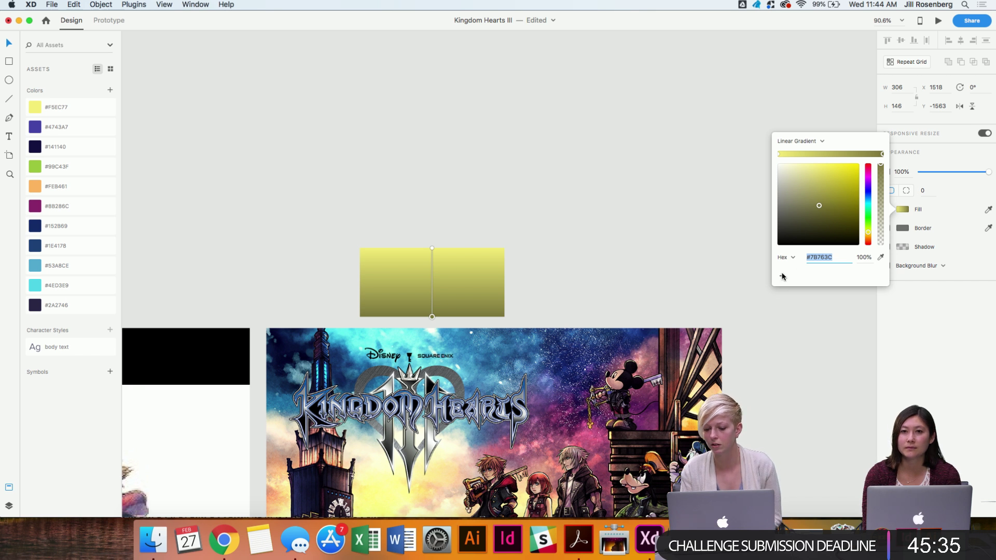
click(779, 154)
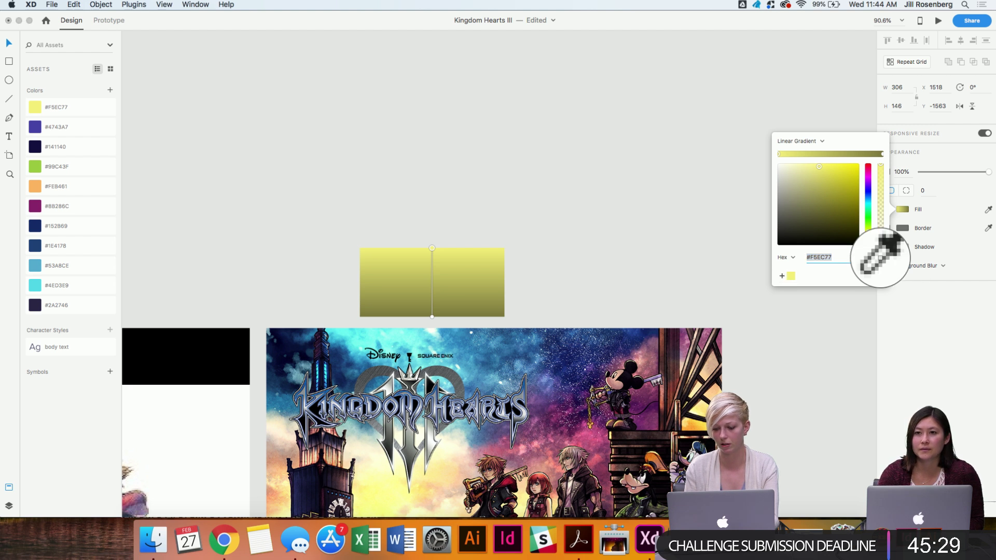
click(35, 127)
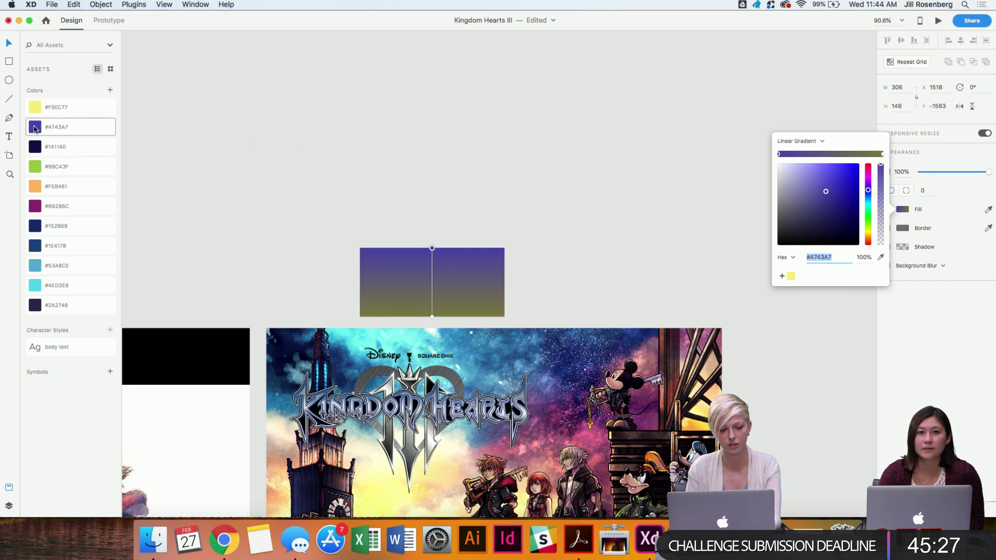
Set the gradient's end colour to the saved dark navy #141140 and save the gradient to the colour assets.
click(884, 155)
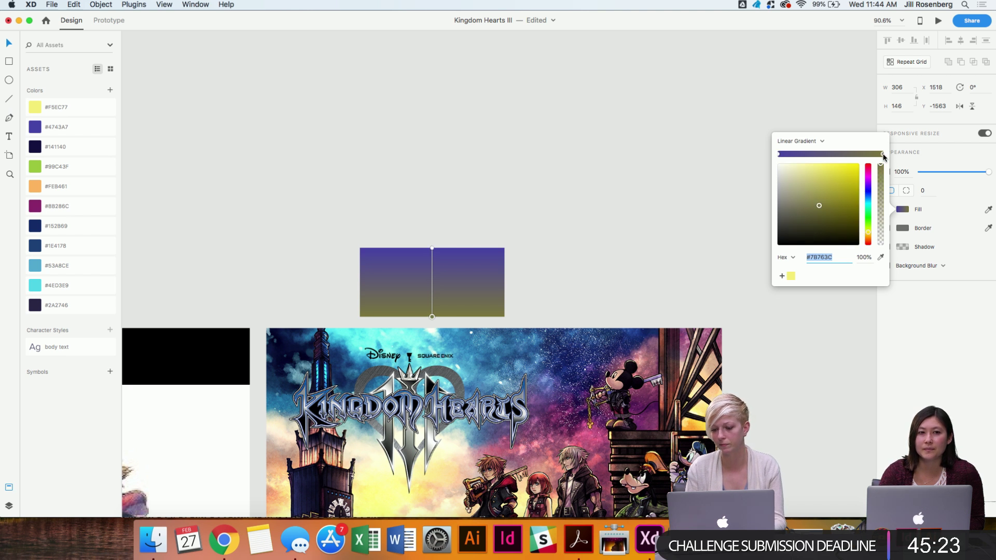
click(881, 258)
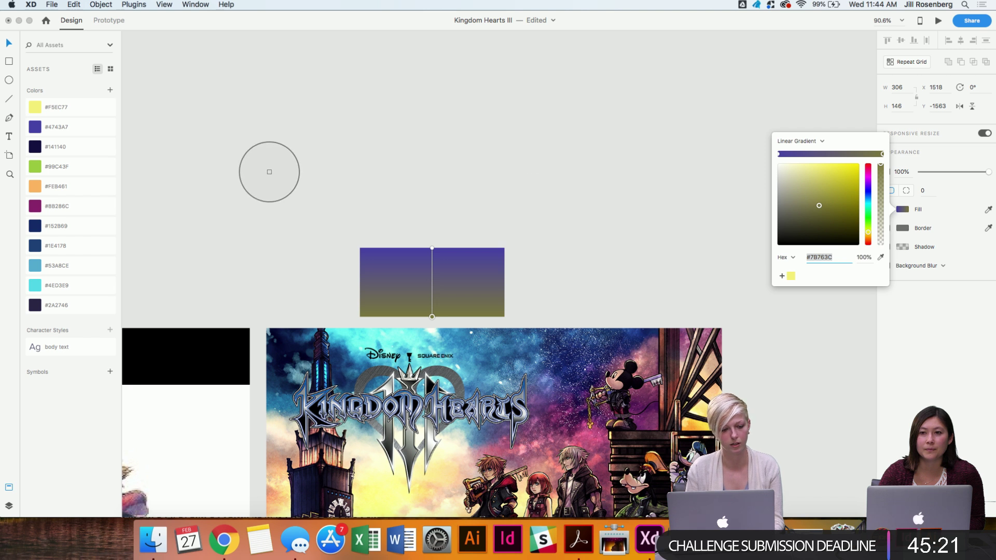
click(34, 145)
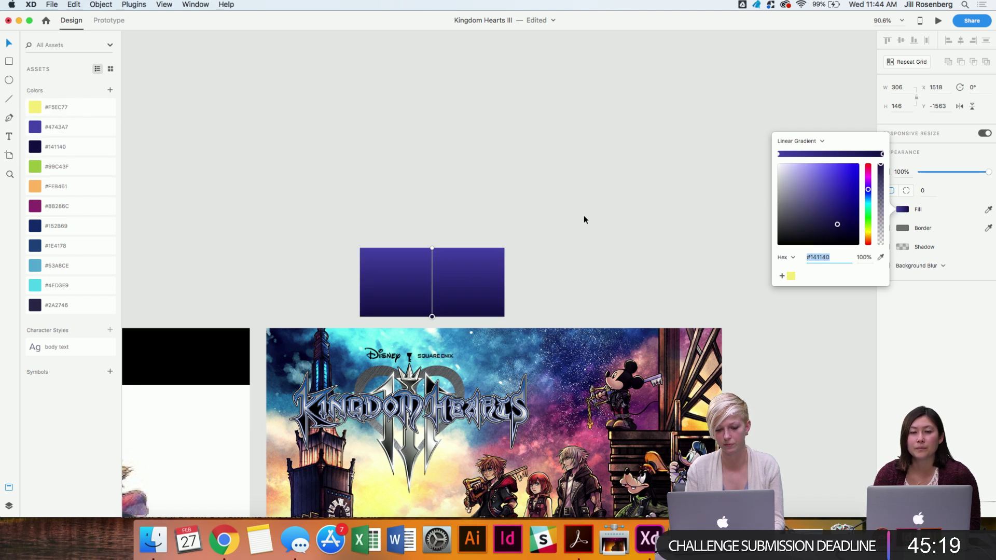
click(110, 90)
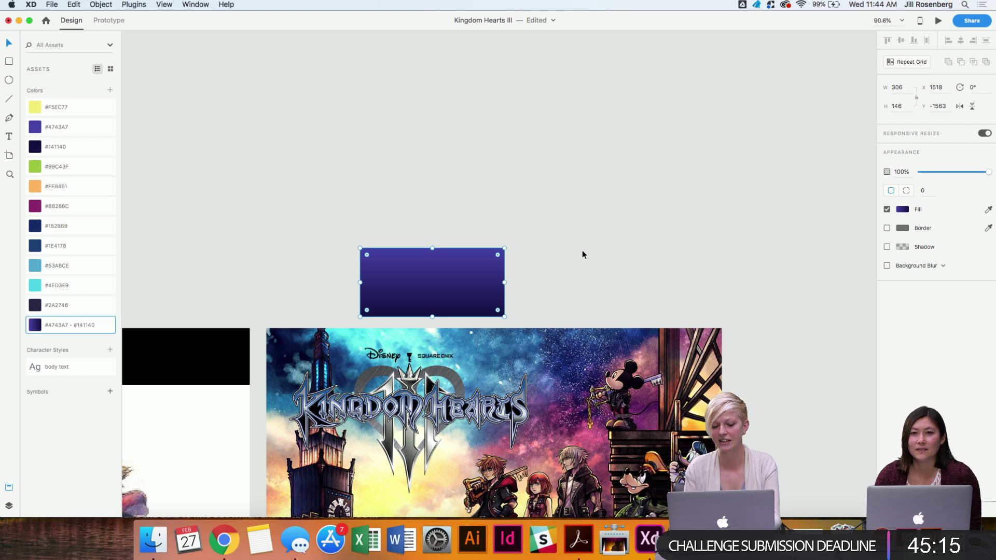
Refill the rectangle with a linear gradient from cyan #4ED3E9 to dark teal #276A75 and save it to the colour assets.
click(902, 210)
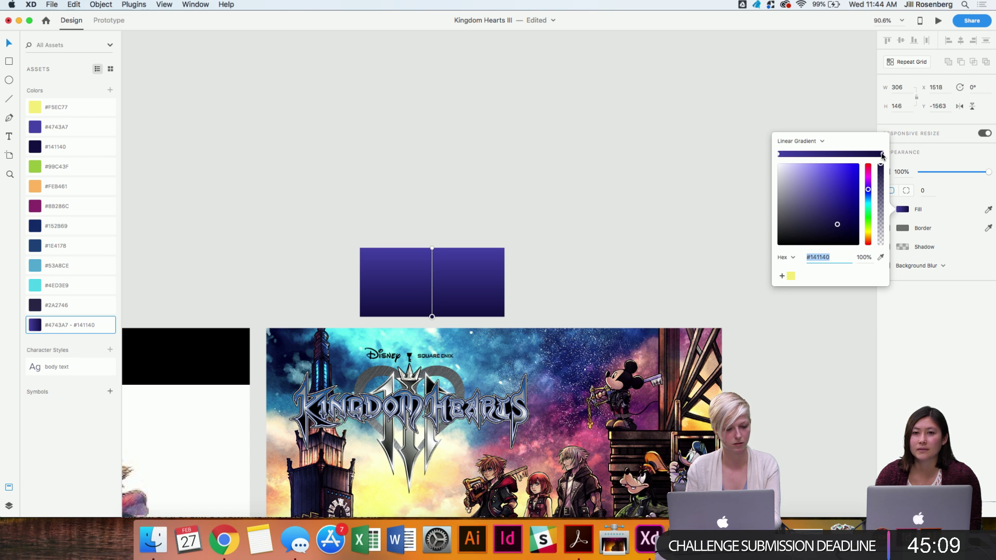
click(43, 289)
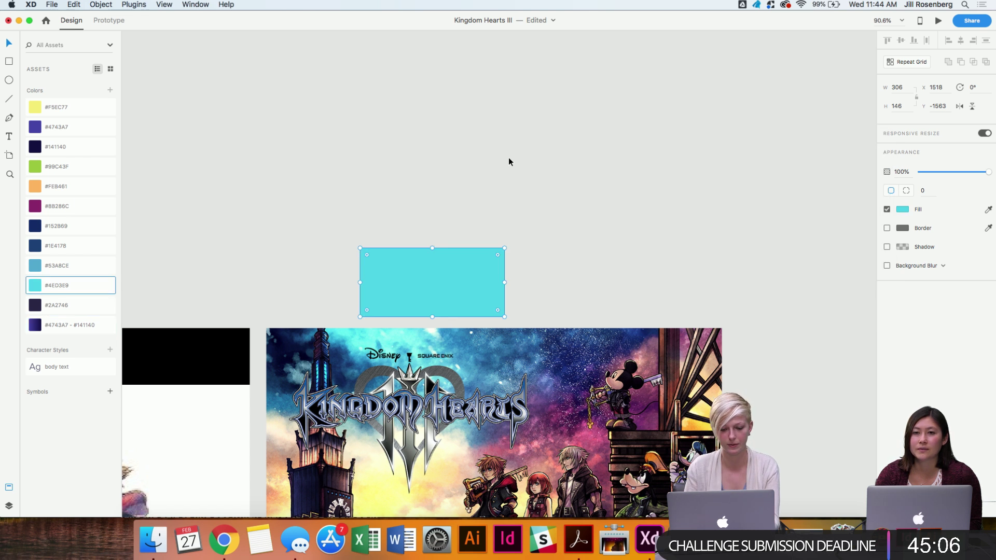
click(903, 209)
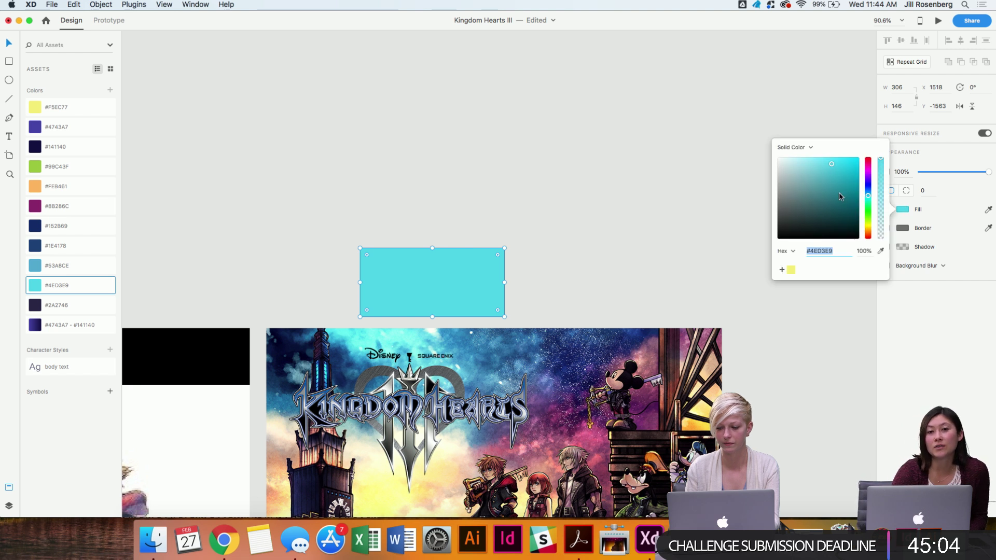
click(793, 148)
click(795, 159)
click(881, 258)
key(Escape)
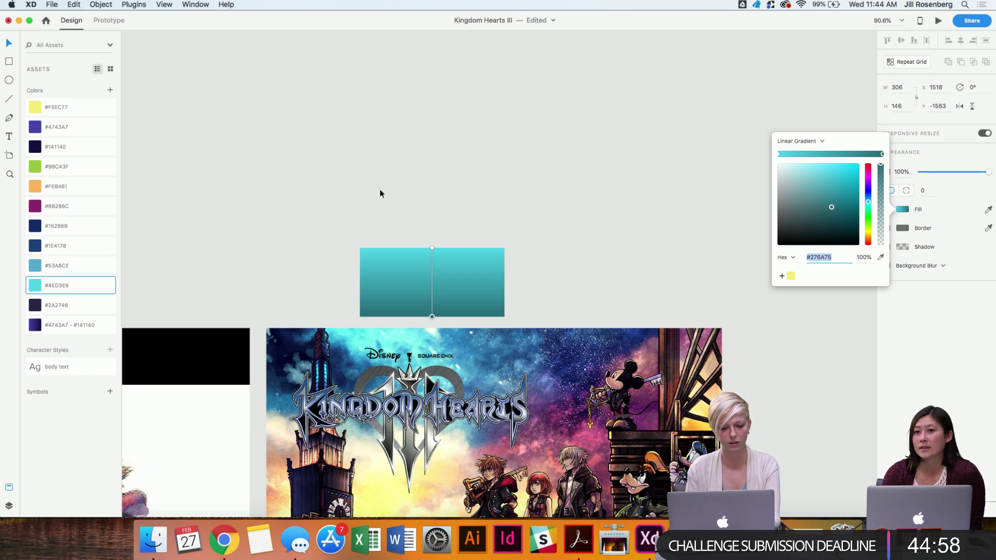
click(109, 91)
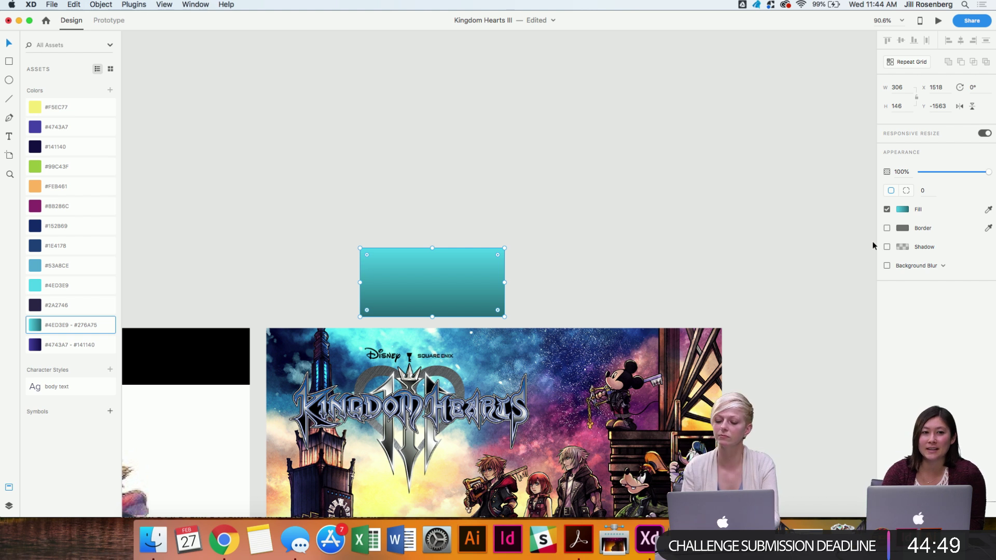
click(904, 210)
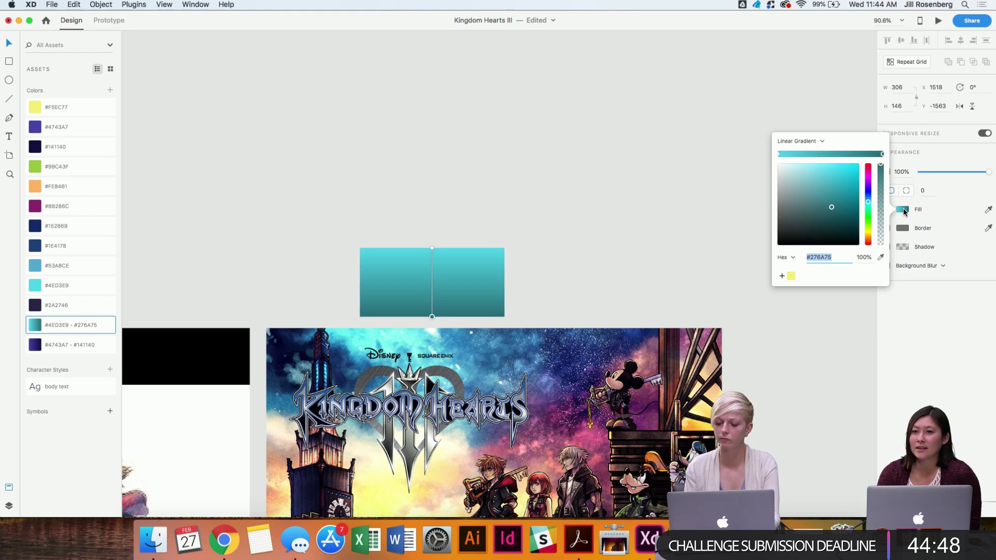
click(880, 259)
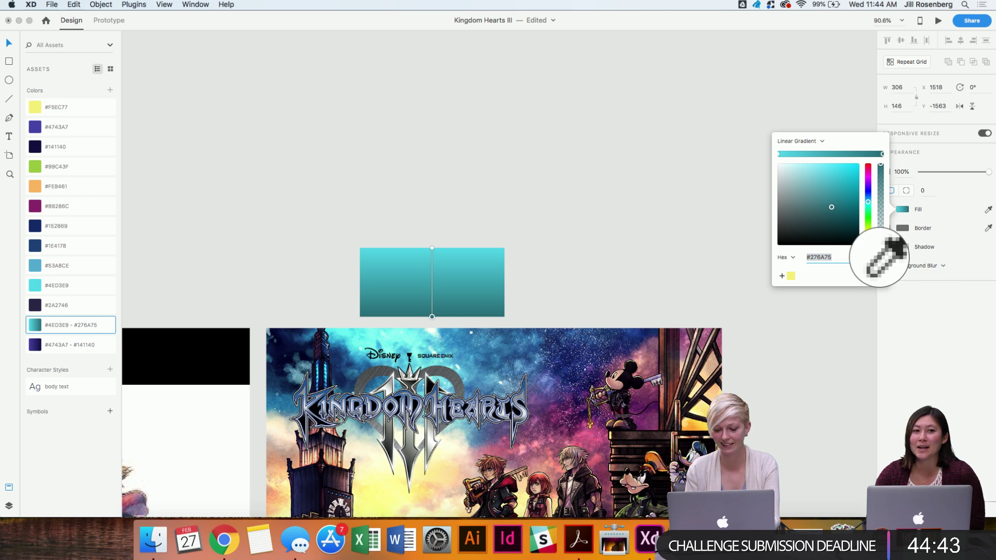
key(Escape)
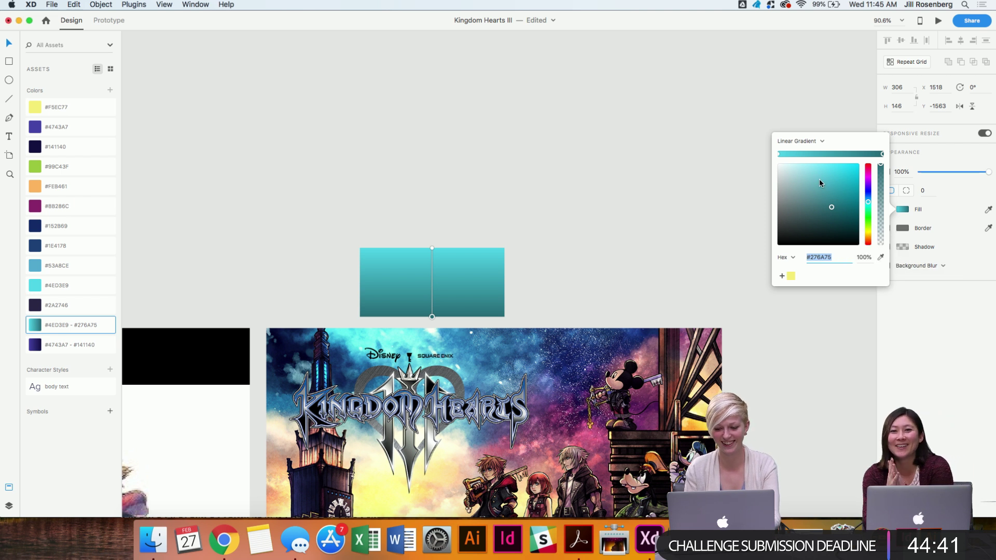
Refill the rectangle with a linear gradient from light blue #53A8CE to dark blue #1E4178 and save it to the colour assets.
click(40, 266)
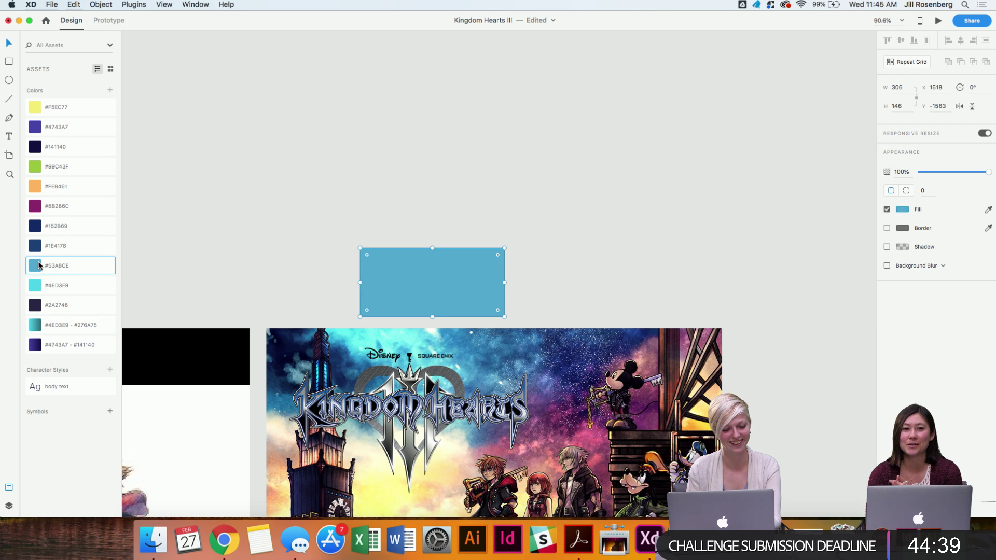
click(903, 209)
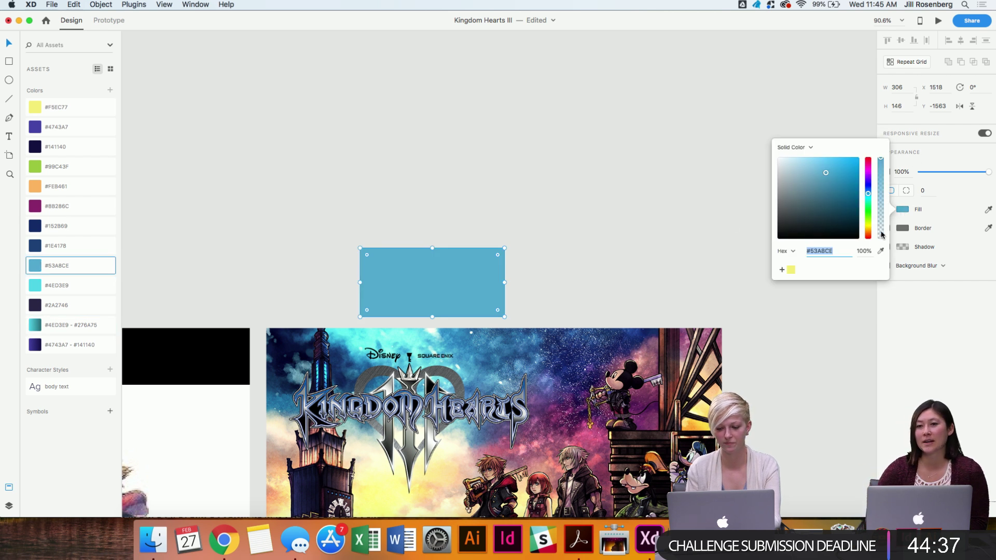
click(791, 148)
click(794, 159)
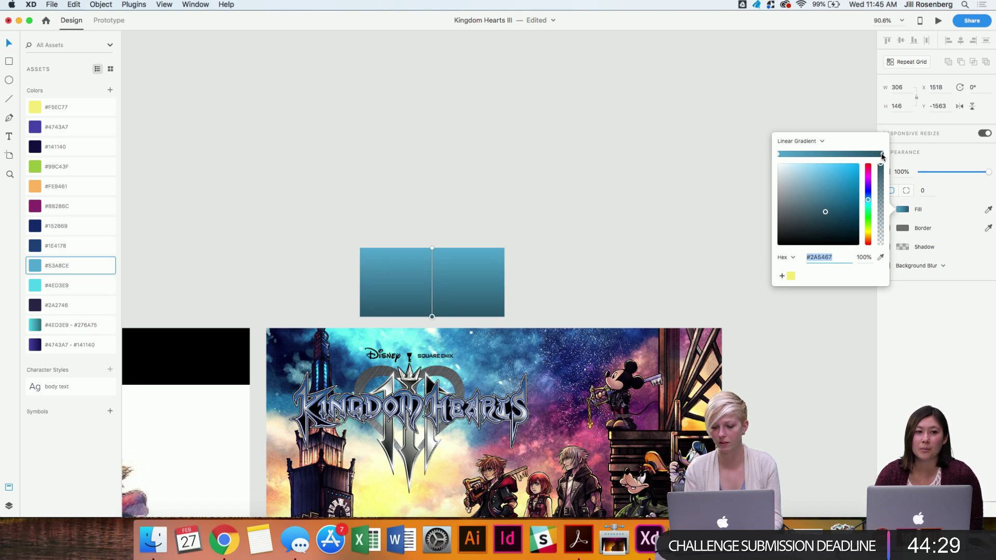
click(881, 257)
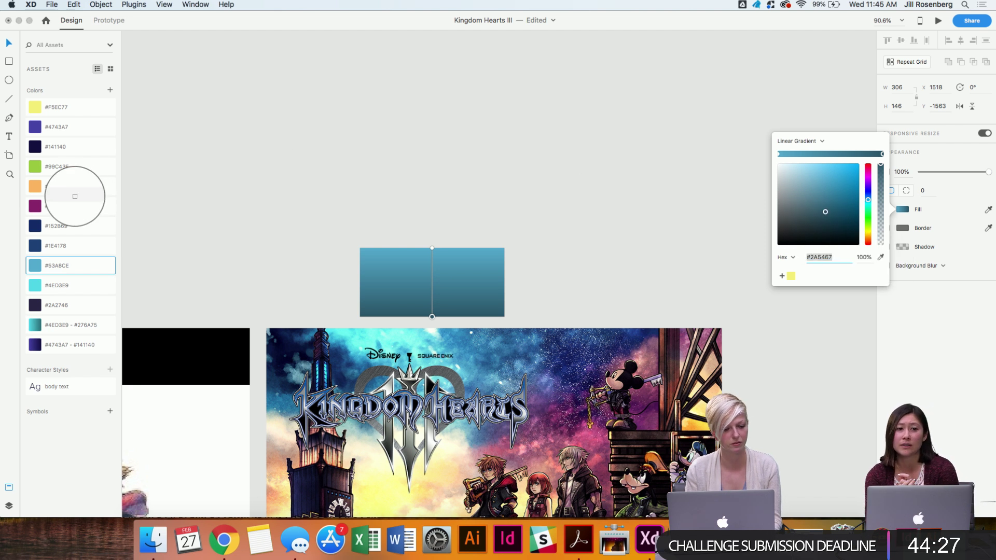
click(33, 246)
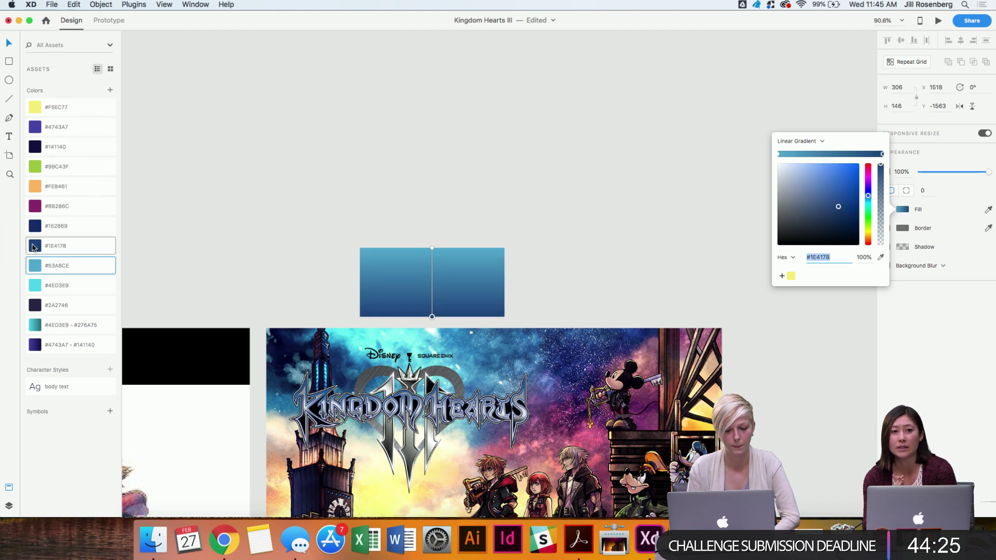
click(110, 92)
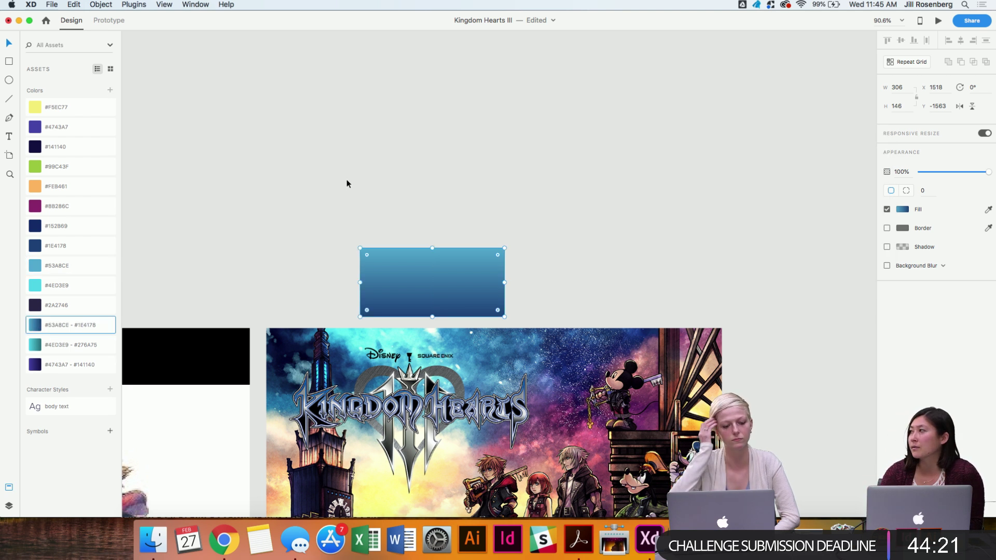
Refill the rectangle with a linear gradient from orange #FEB461 to yellow #F5EC77 and save it to the colour assets.
click(85, 188)
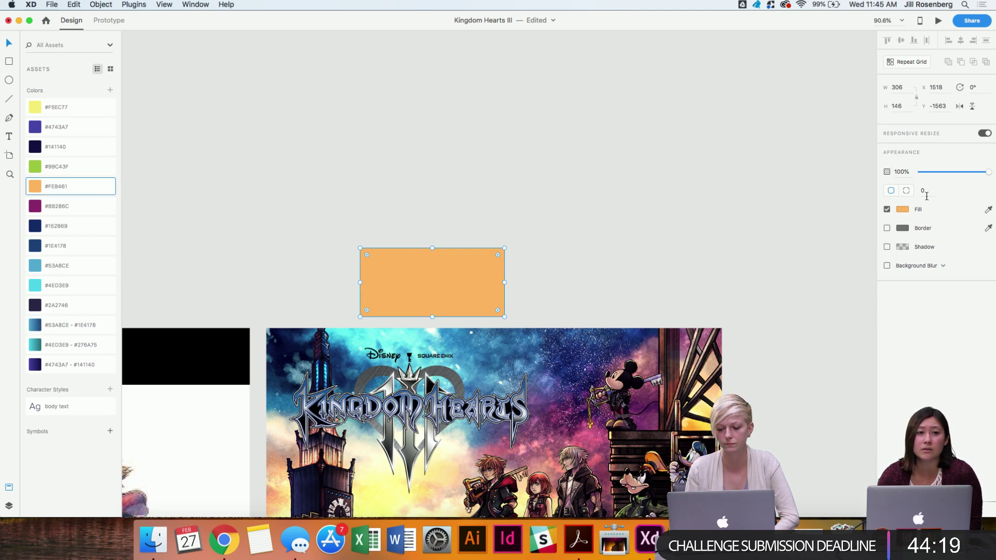
click(903, 210)
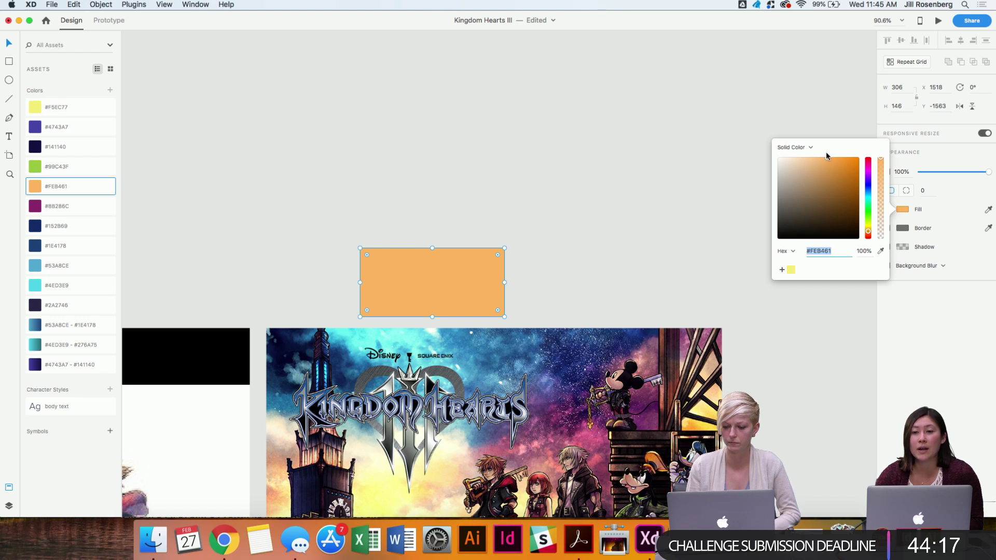
click(795, 147)
click(796, 157)
click(882, 258)
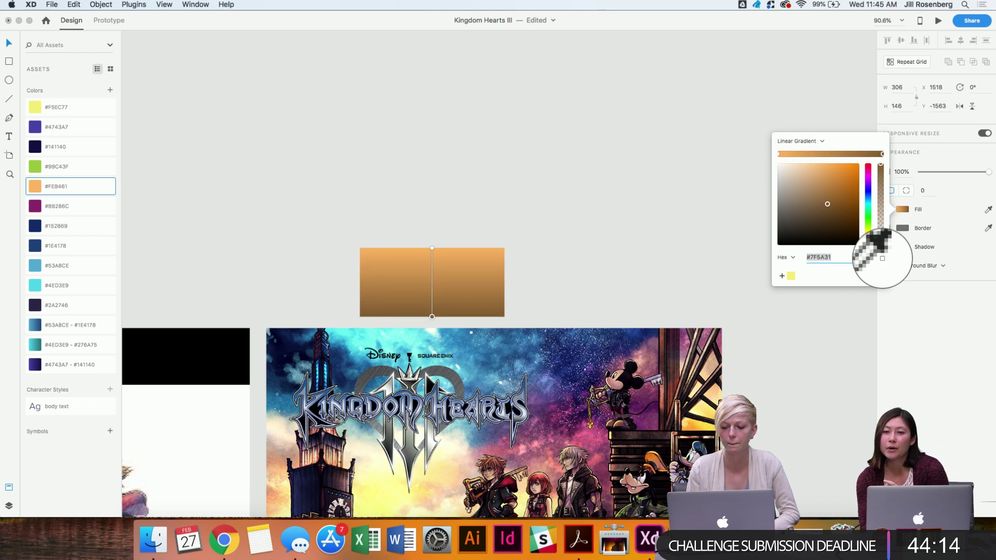
click(39, 104)
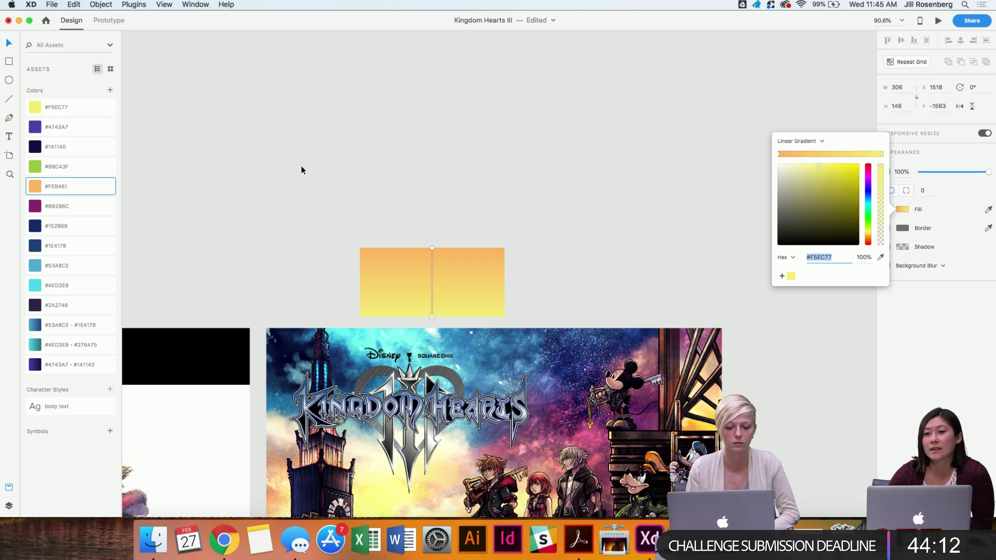
click(110, 90)
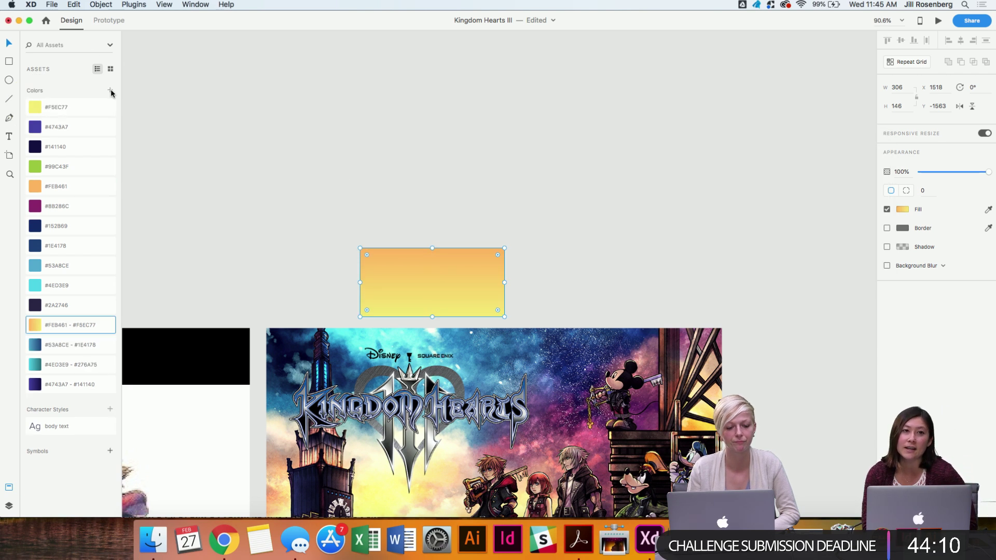
Try a linear gradient from green #99C43F to yellow #F5EC77 as the rectangle's fill, then deselect the rectangle.
click(53, 170)
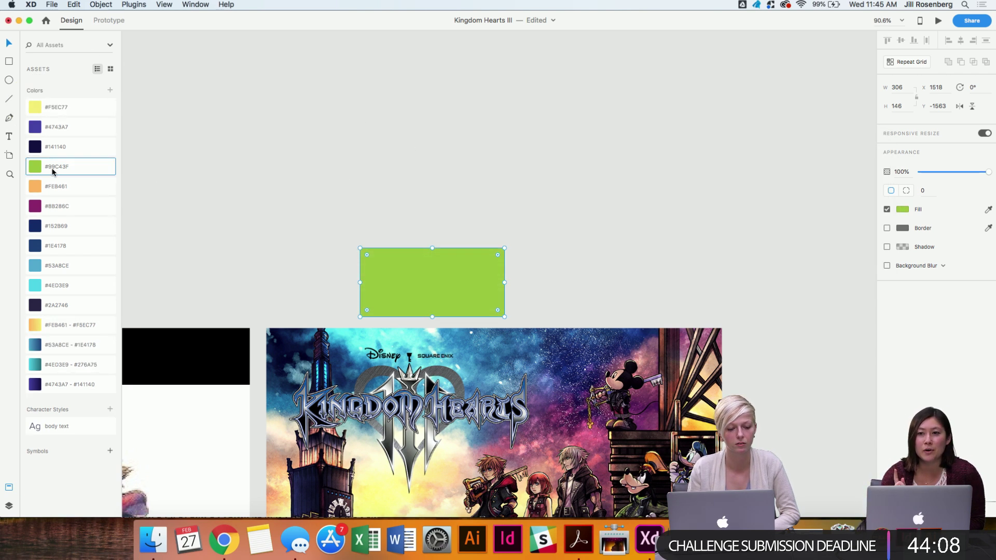
click(904, 210)
click(791, 148)
click(795, 159)
click(882, 258)
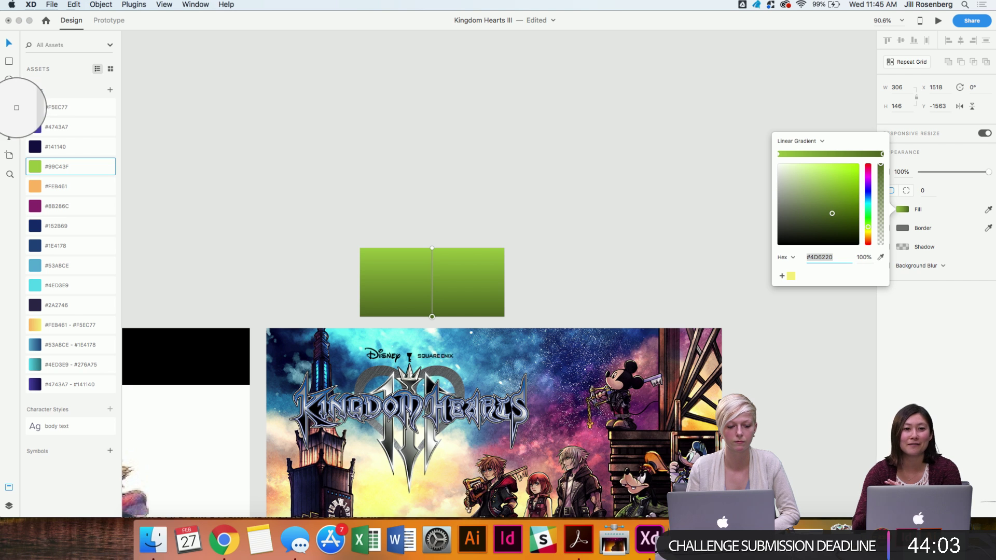
click(35, 106)
click(431, 136)
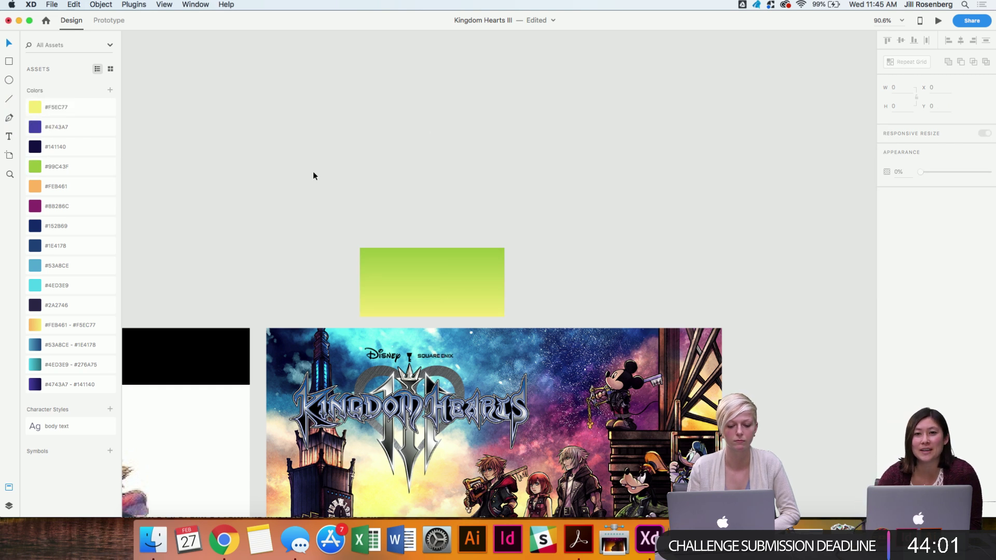
Select the rectangle above the cover art and fill it with the saved violet blue #4743A7.
click(51, 129)
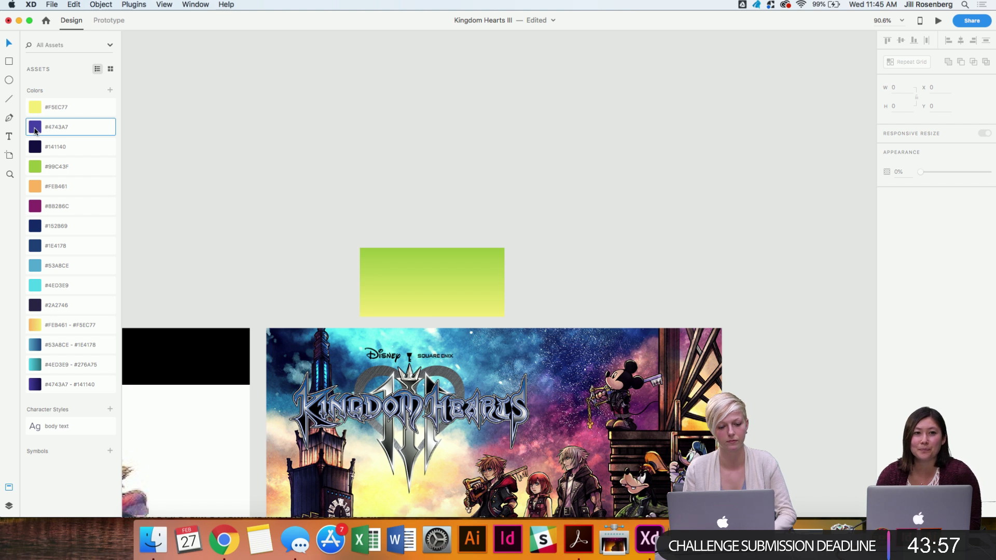
click(421, 273)
click(35, 127)
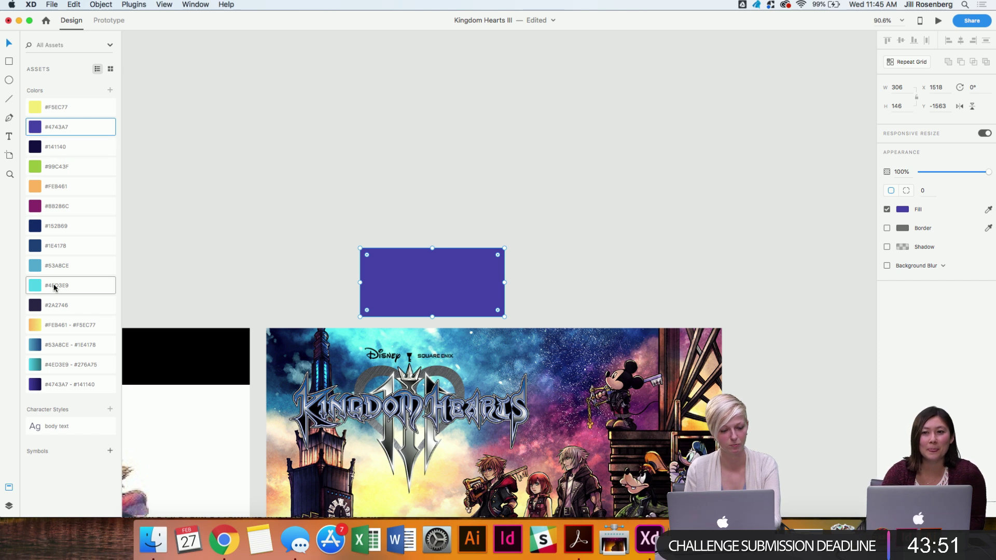
scroll(318, 109, down, 5)
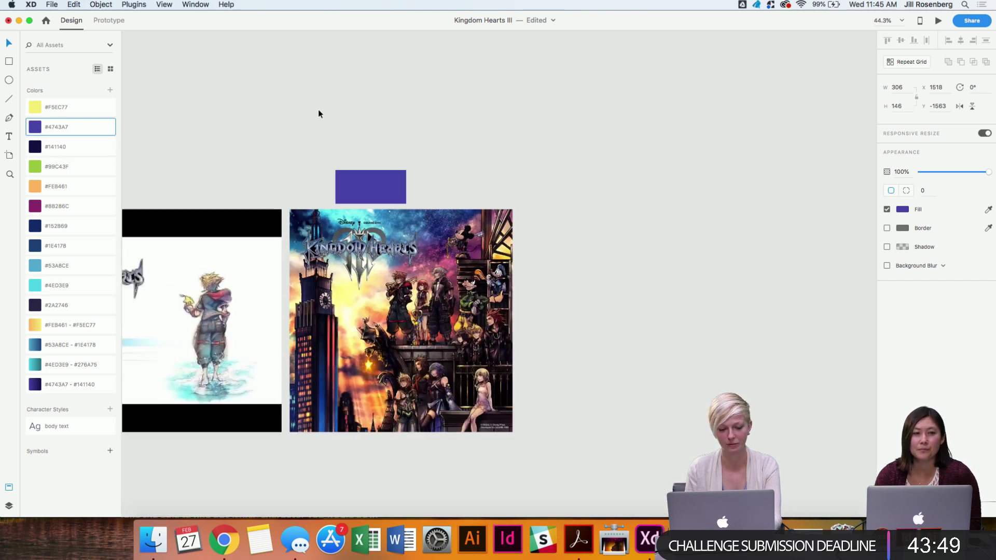
Delete the violet blue rectangle above the cover art.
scroll(814, 128, up, 2)
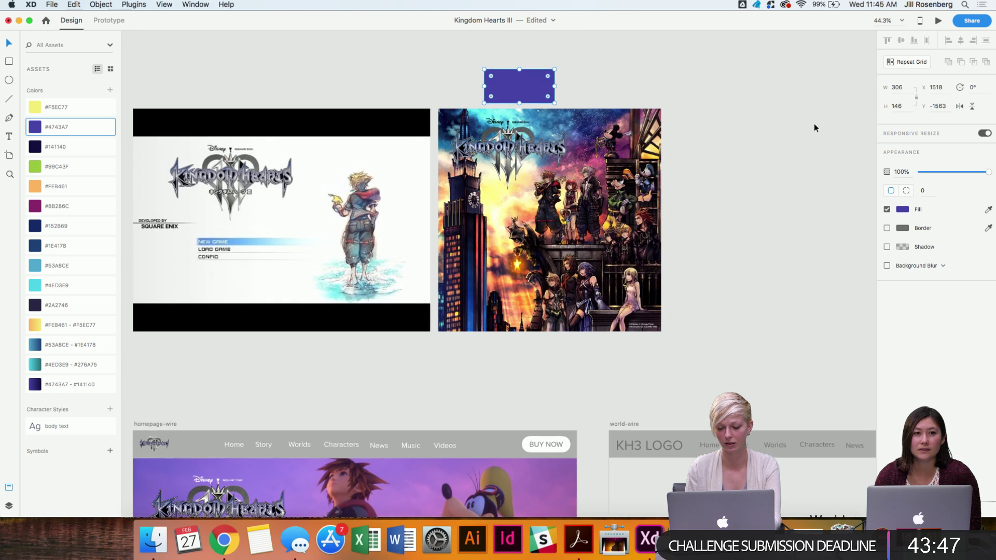
key(Delete)
Move the Story heading and its paragraph up together to Y 2545, level with the image's upper edge, and check their spacing within the section.
scroll(814, 125, down, 2)
scroll(815, 126, down, 10)
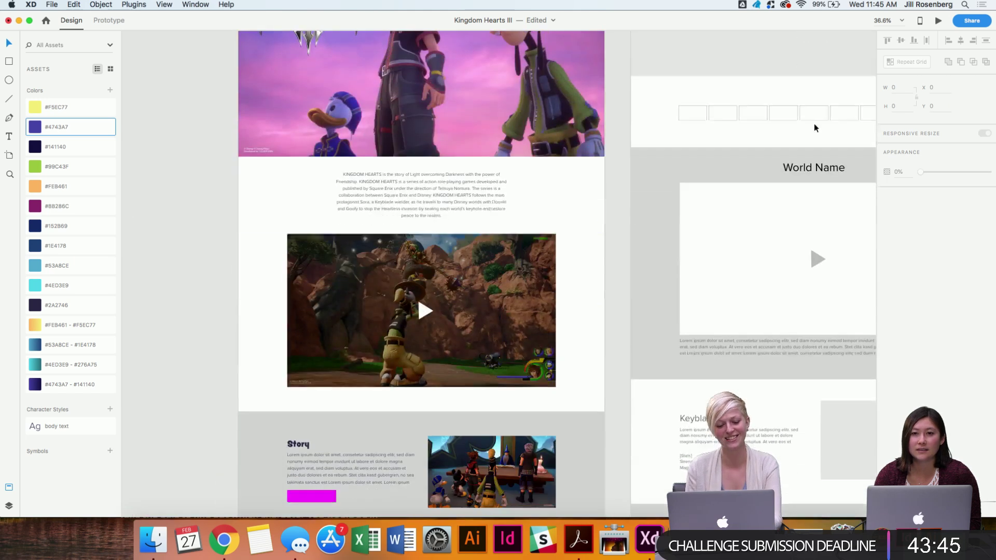
scroll(276, 263, up, 5)
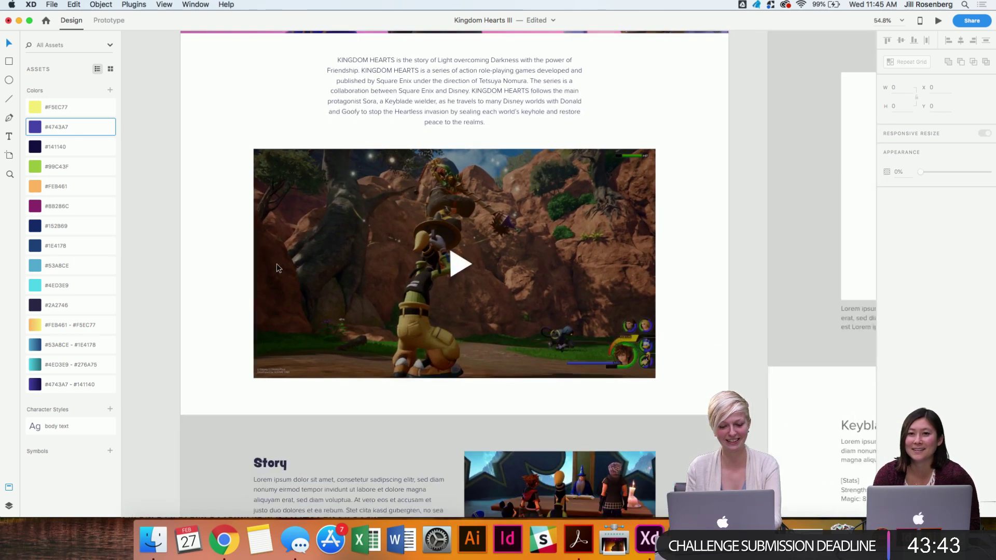
scroll(276, 264, down, 5)
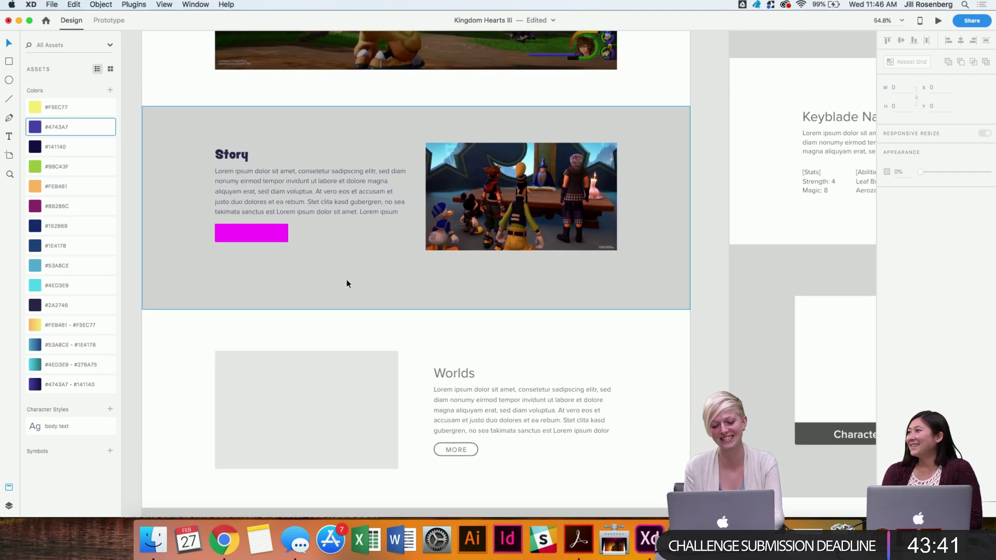
click(345, 280)
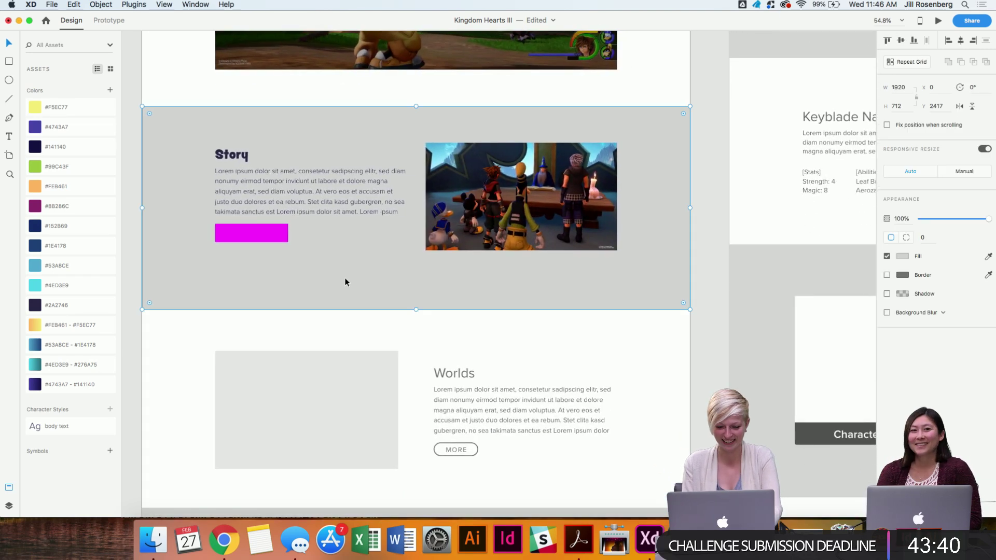
click(512, 169)
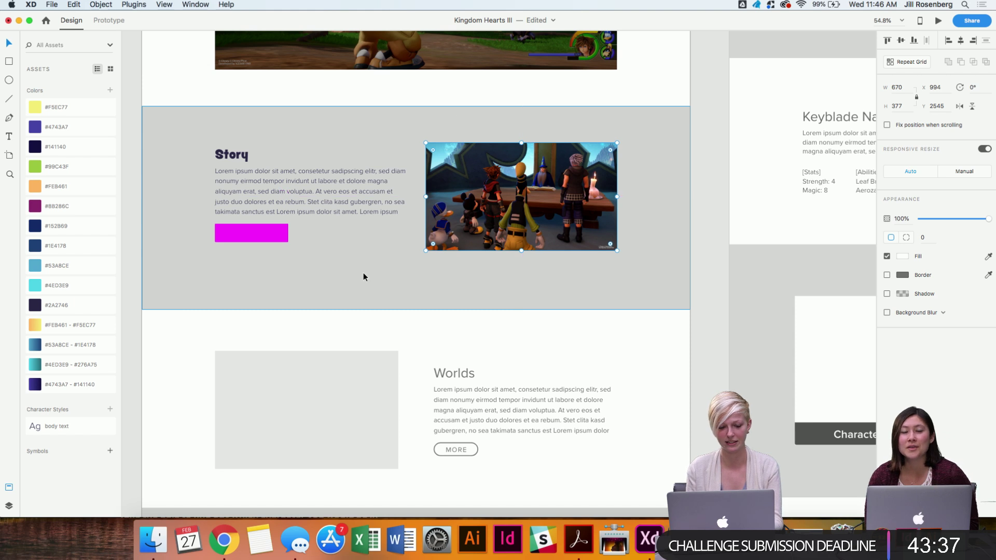
click(287, 193)
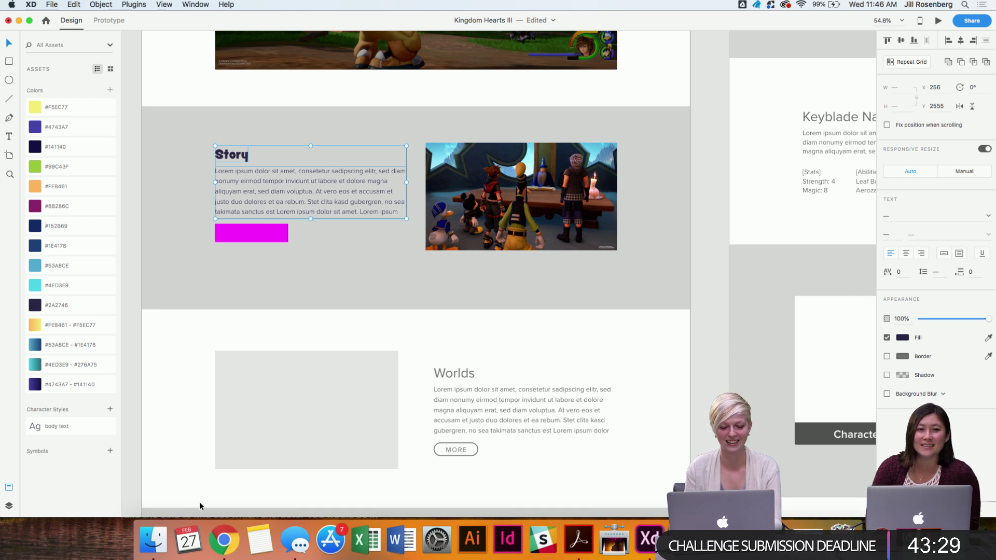
scroll(214, 335, up, 2)
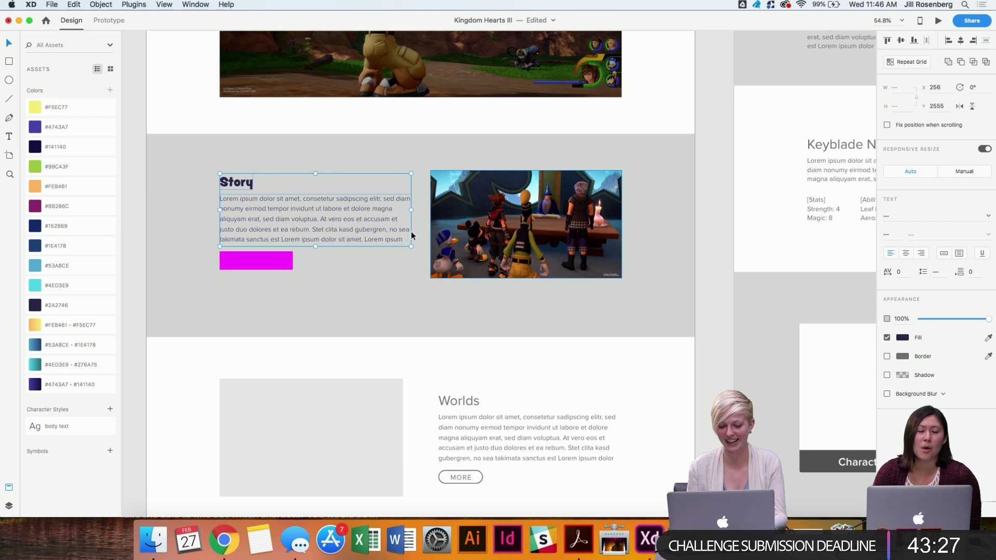
drag(319, 231, 316, 227)
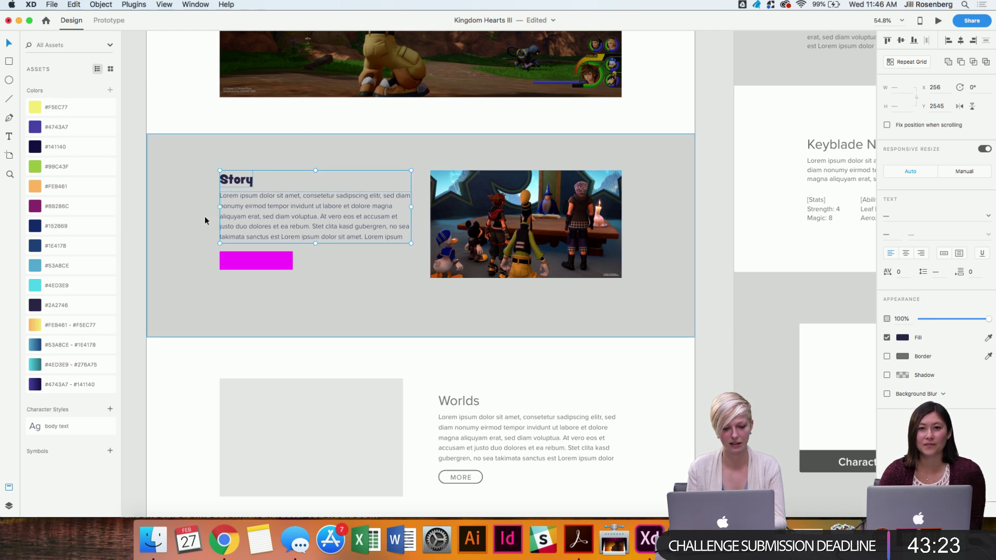
key(alt)
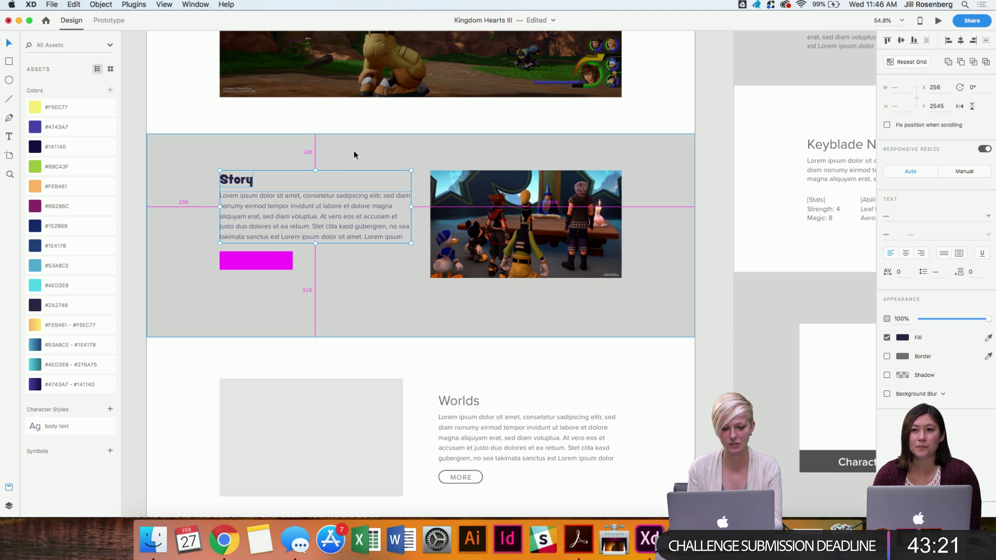
click(487, 238)
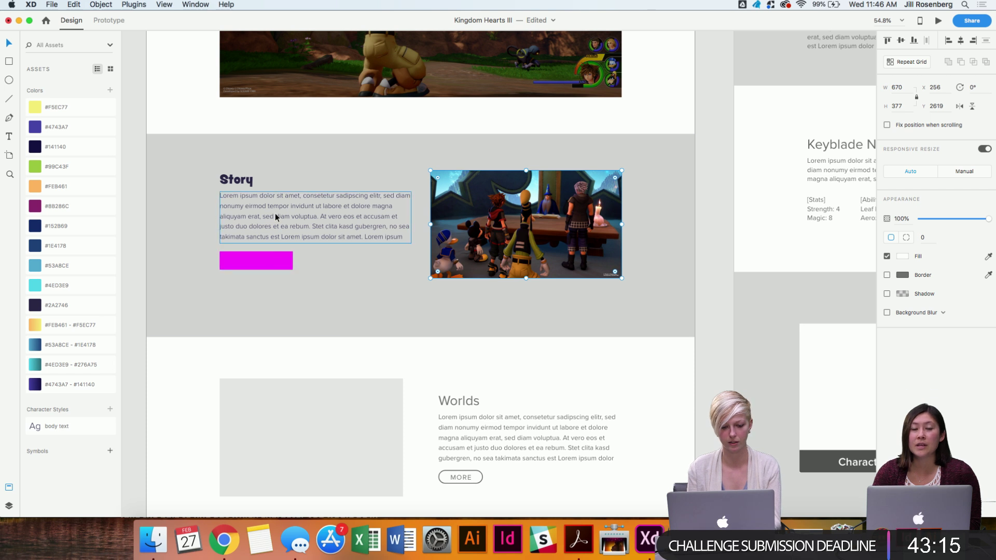
Recolour the Story heading with the saved dark navy #141140 and deselect it.
click(228, 181)
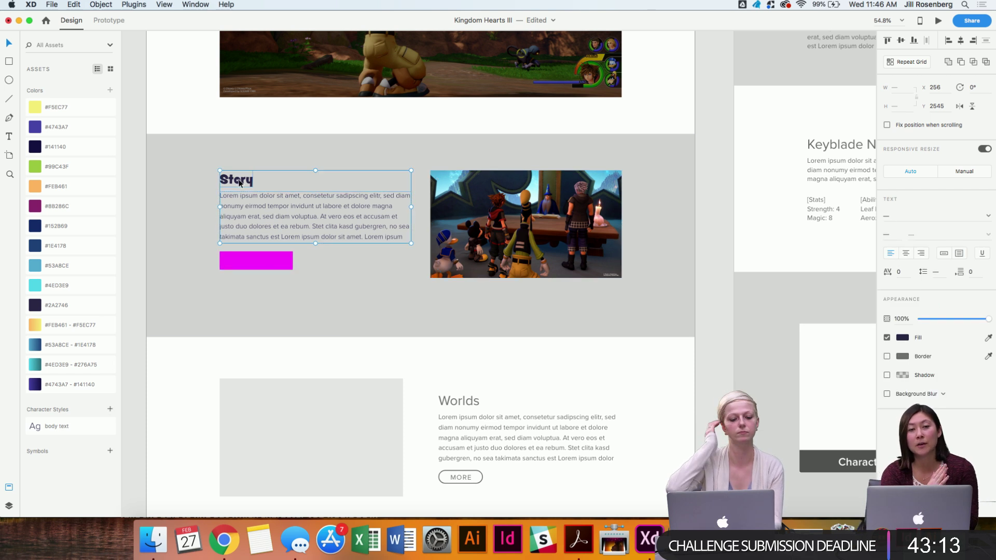
double_click(232, 181)
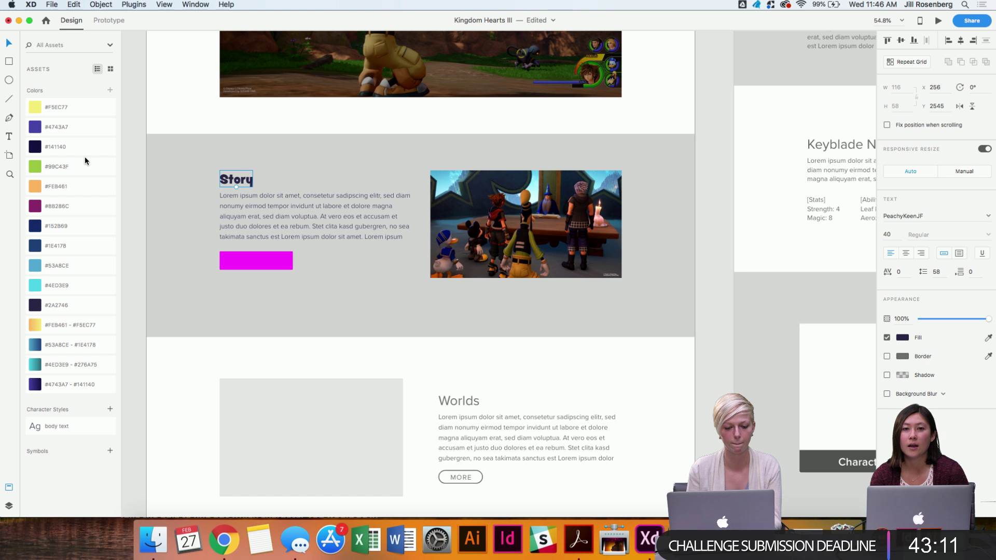
click(59, 148)
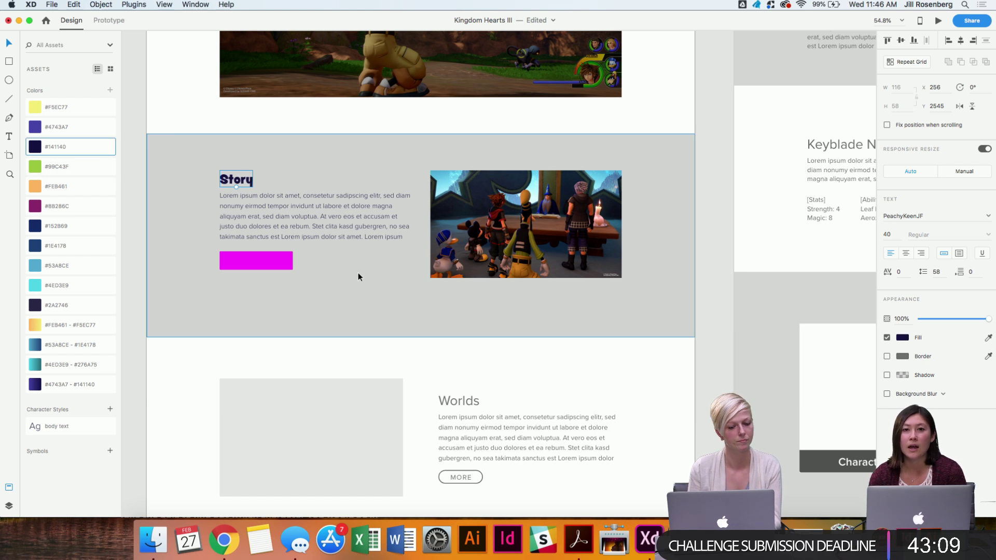
click(723, 258)
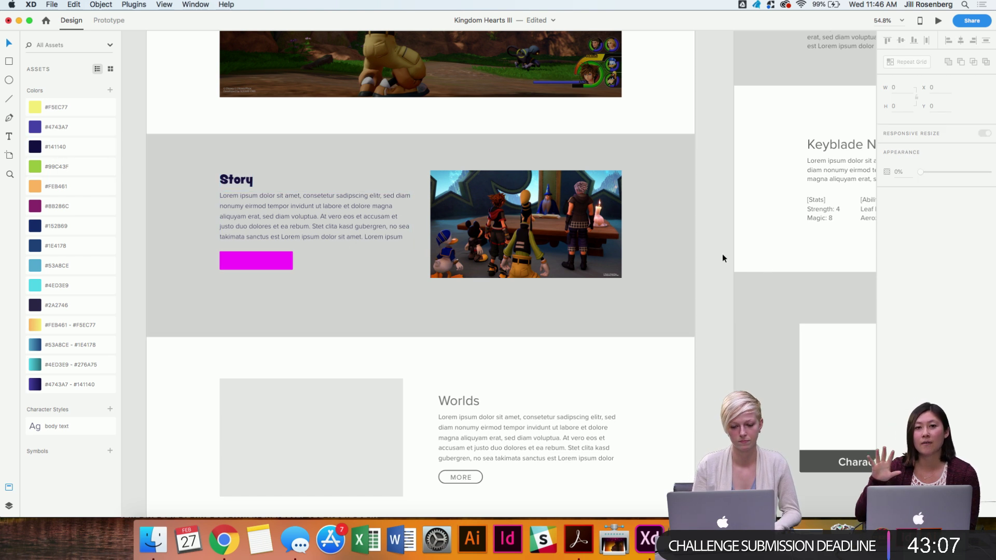
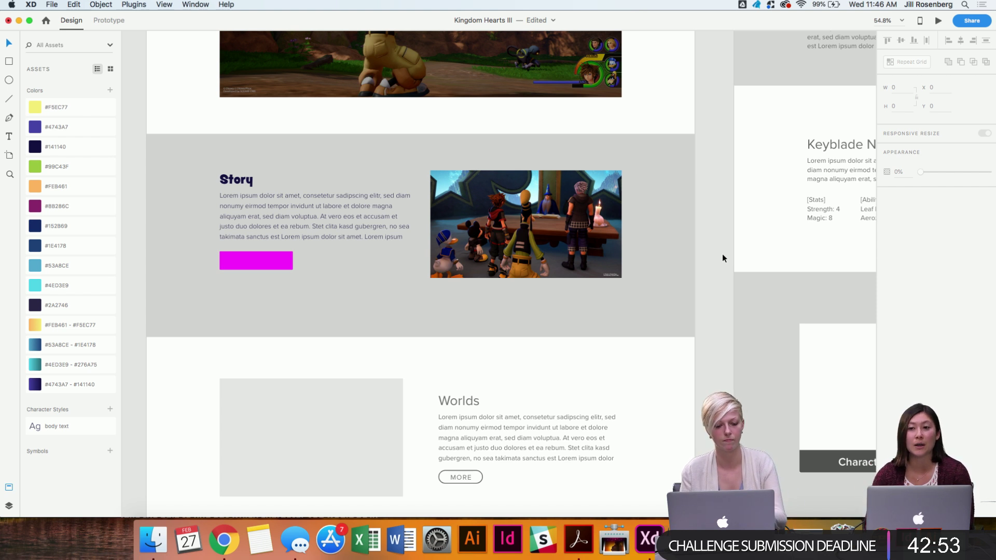
Inspect the text and fill settings of the Story heading, its paragraph and the magenta button below.
double_click(239, 180)
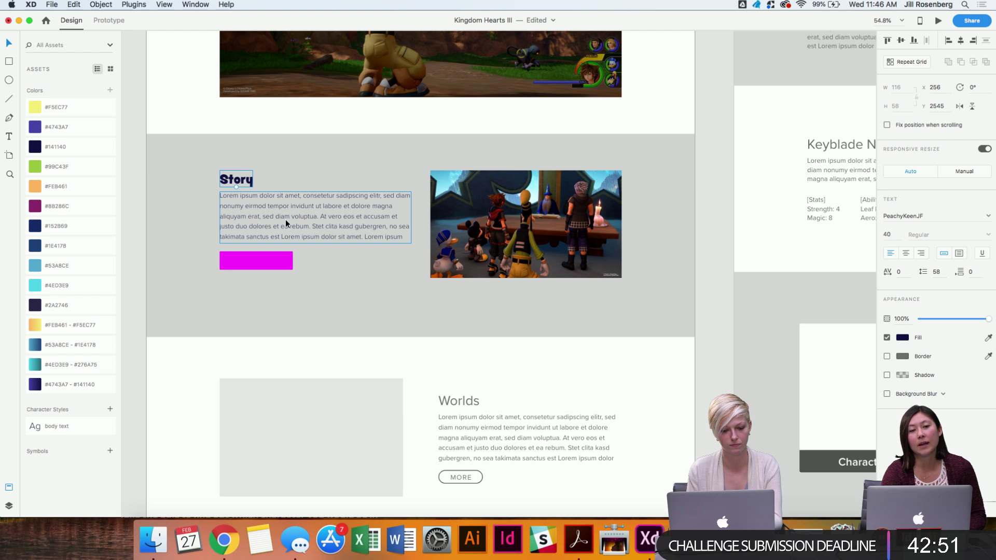
scroll(285, 220, down, 3)
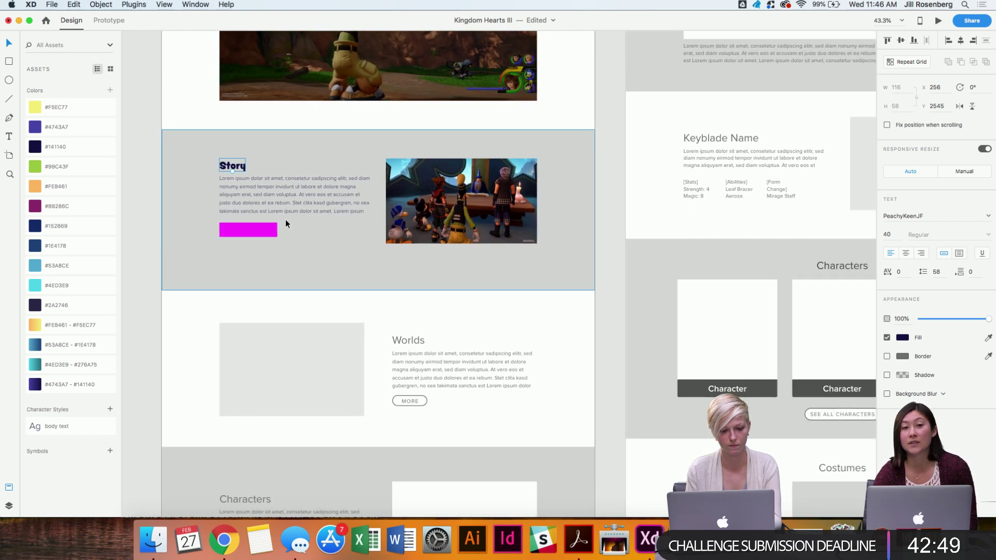
click(300, 190)
scroll(300, 190, down, 2)
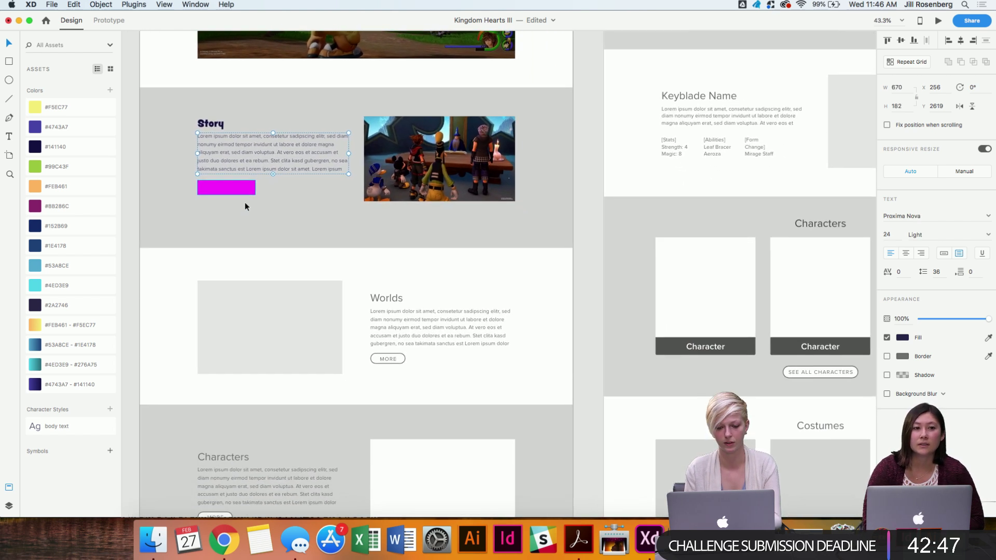
scroll(245, 204, up, 3)
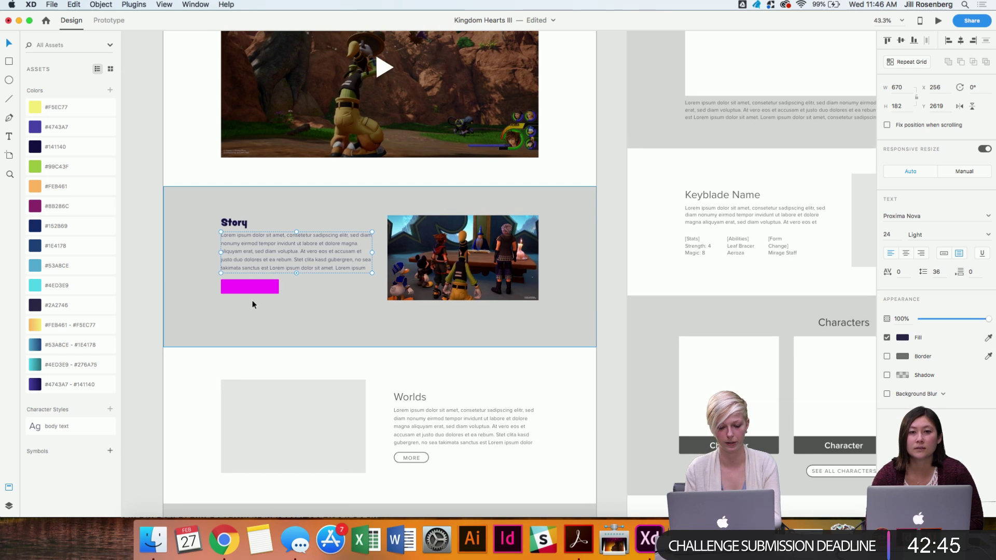
scroll(253, 300, up, 3)
click(248, 285)
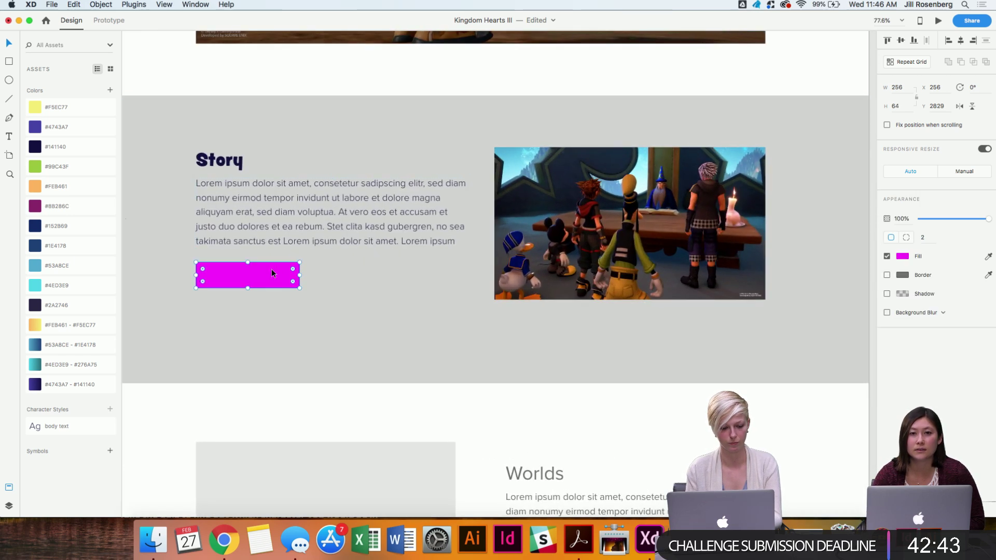
Review the homepage sections from the hero image down to the footer, comparing the Story section with the unstyled ones.
scroll(379, 263, down, 3)
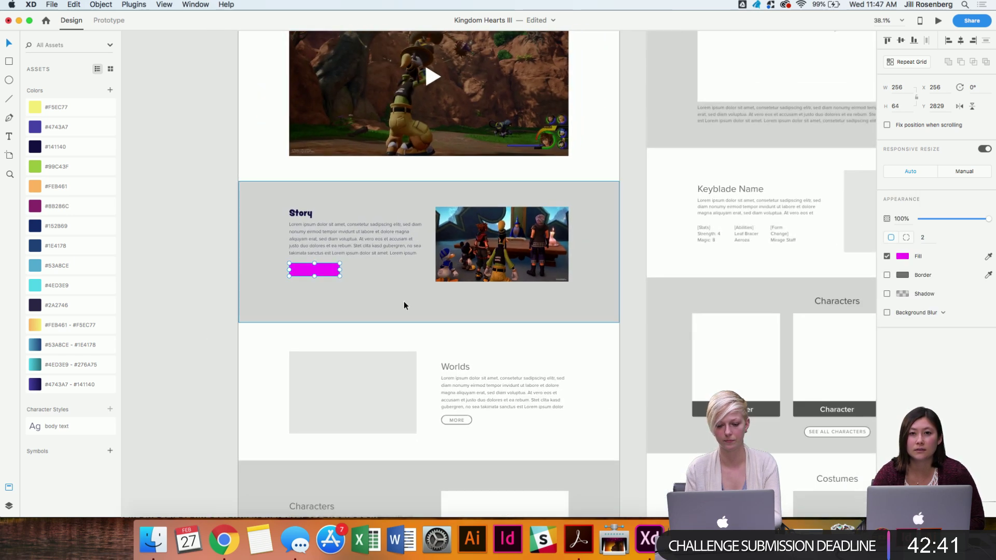
scroll(404, 301, up, 5)
scroll(404, 301, up, 1)
scroll(403, 301, down, 4)
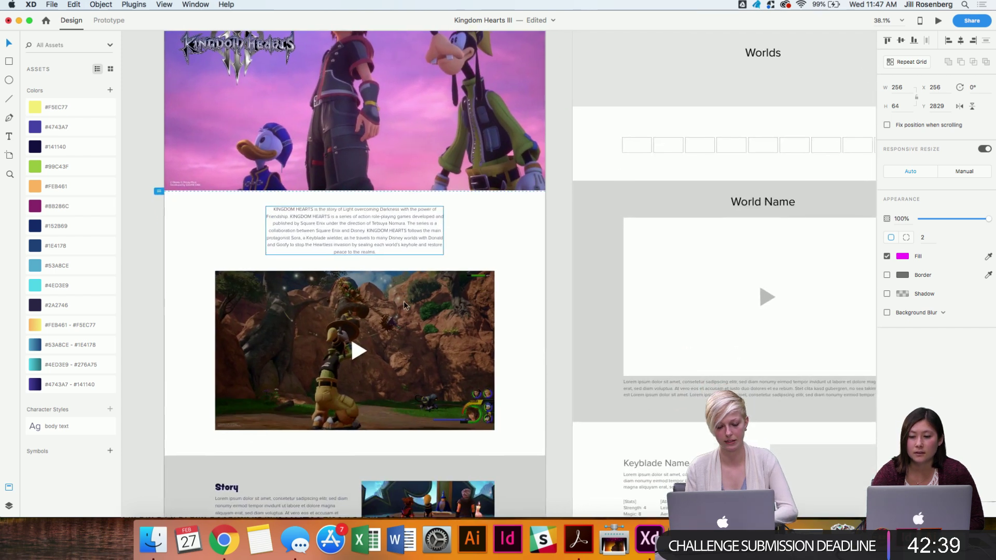
scroll(558, 362, down, 5)
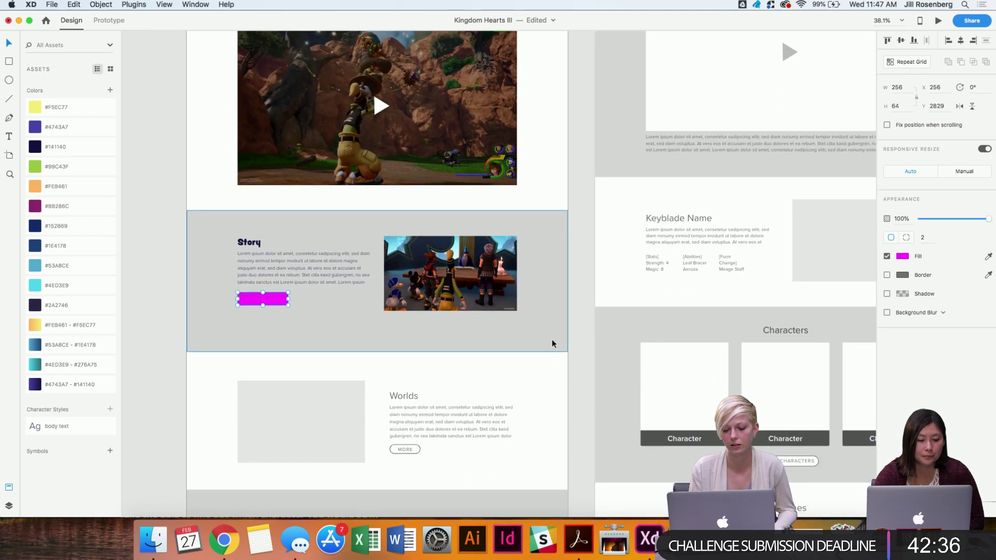
click(552, 344)
scroll(552, 344, down, 6)
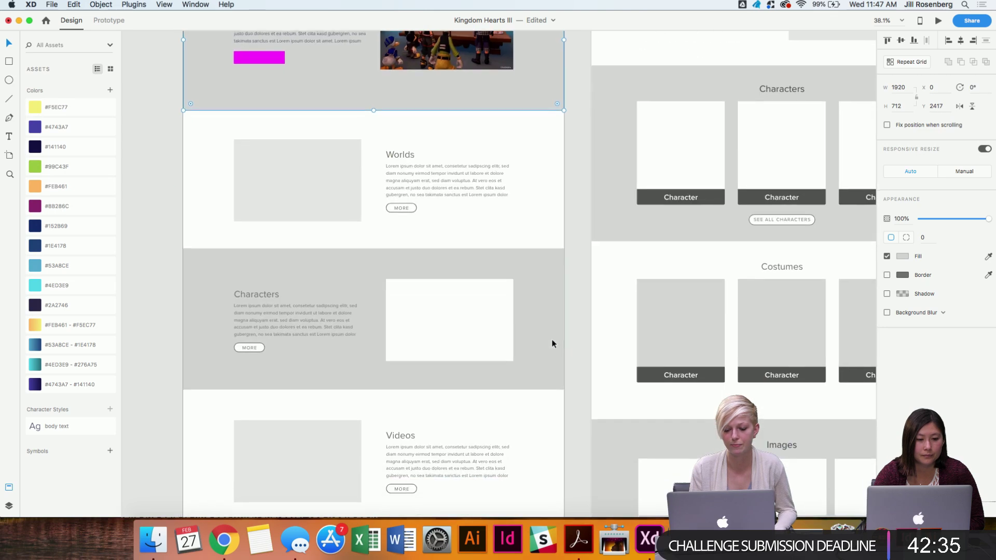
scroll(552, 344, up, 5)
scroll(552, 344, up, 10)
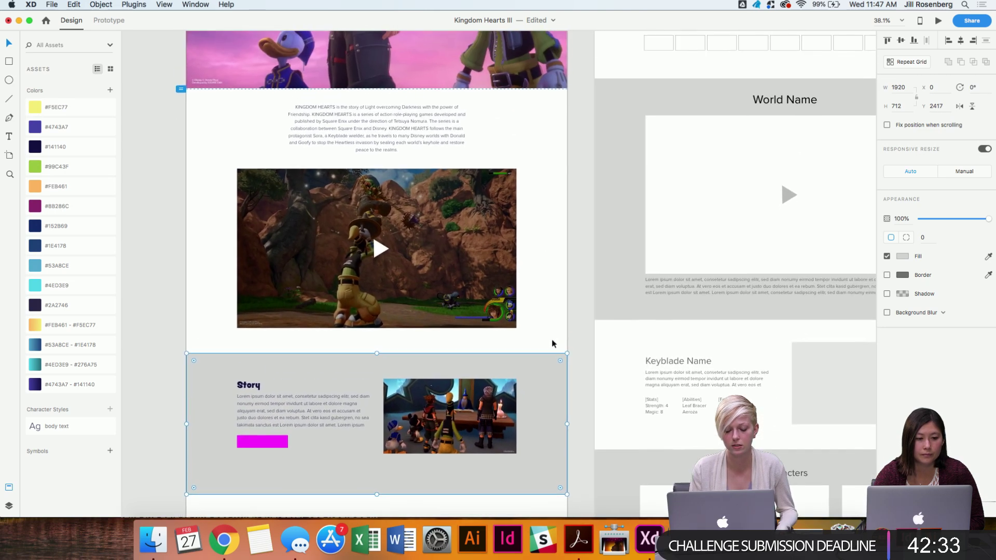
scroll(552, 344, down, 8)
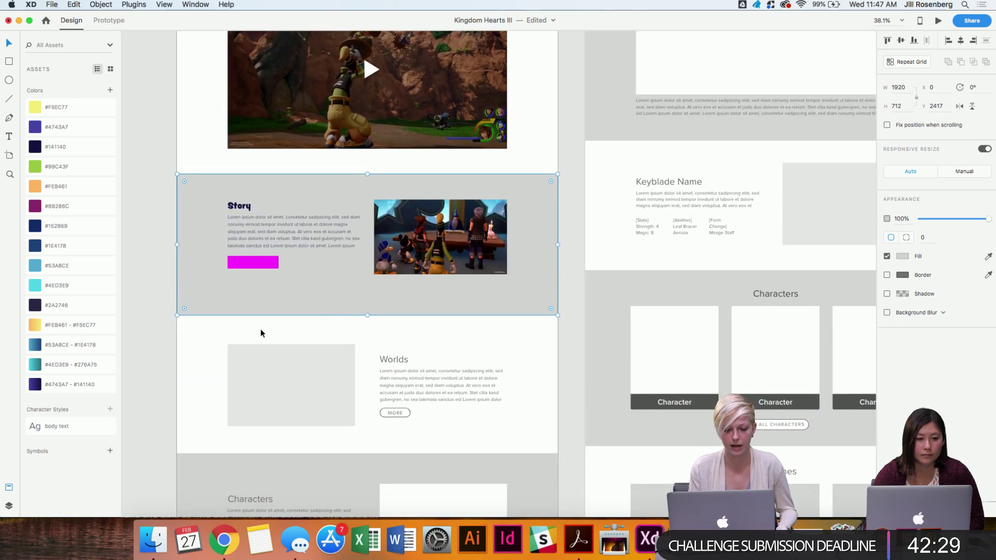
scroll(261, 331, down, 7)
scroll(260, 332, down, 2)
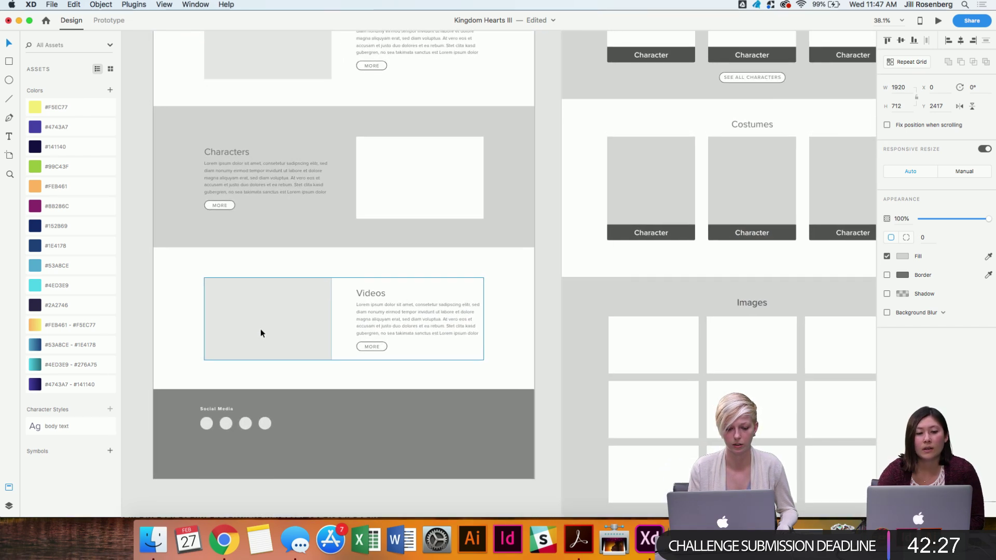
scroll(261, 332, up, 7)
scroll(261, 333, up, 9)
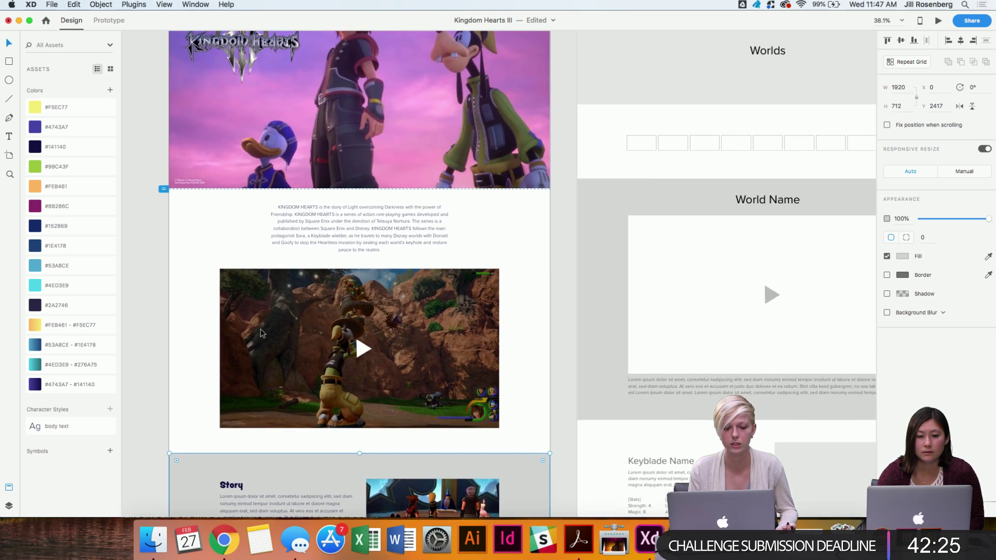
scroll(261, 332, up, 1)
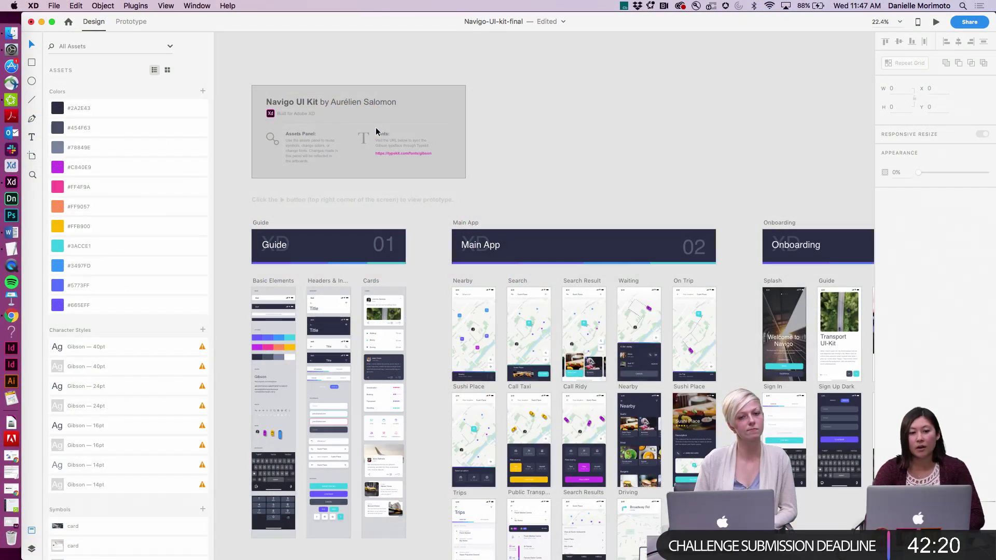
Examine the Navigo-UI-kit-final document, including its introduction panel, guide elements and main app artboards.
scroll(376, 131, left, 1)
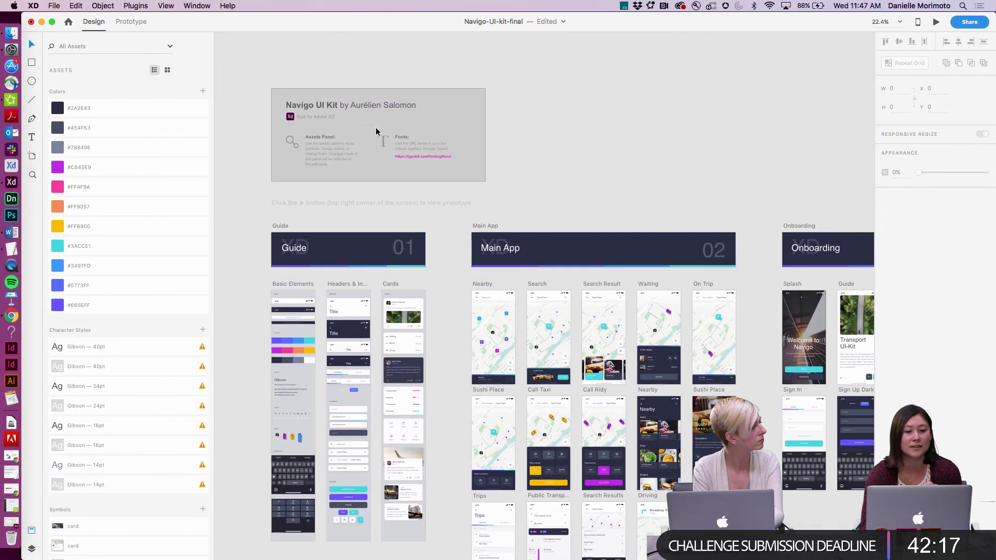
scroll(376, 131, up, 5)
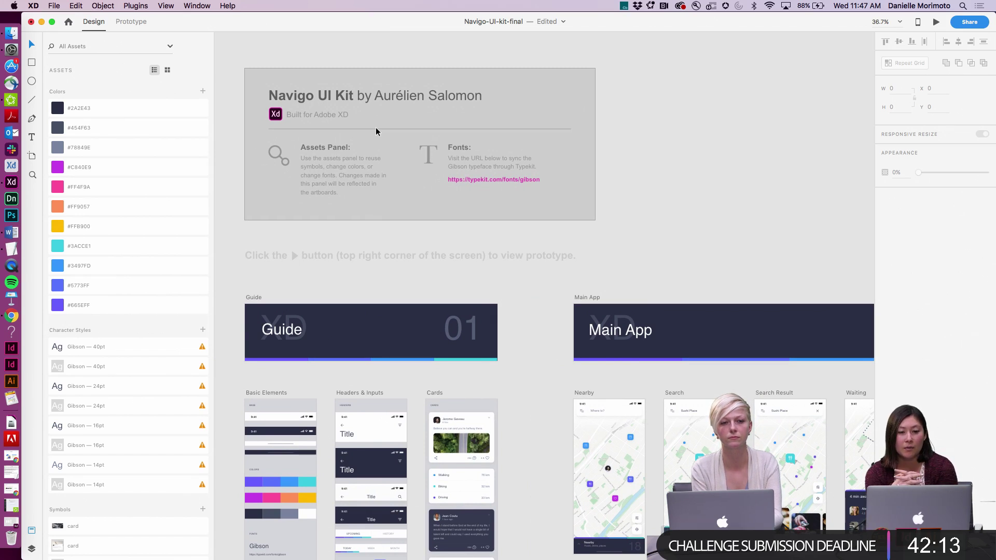
scroll(376, 132, up, 3)
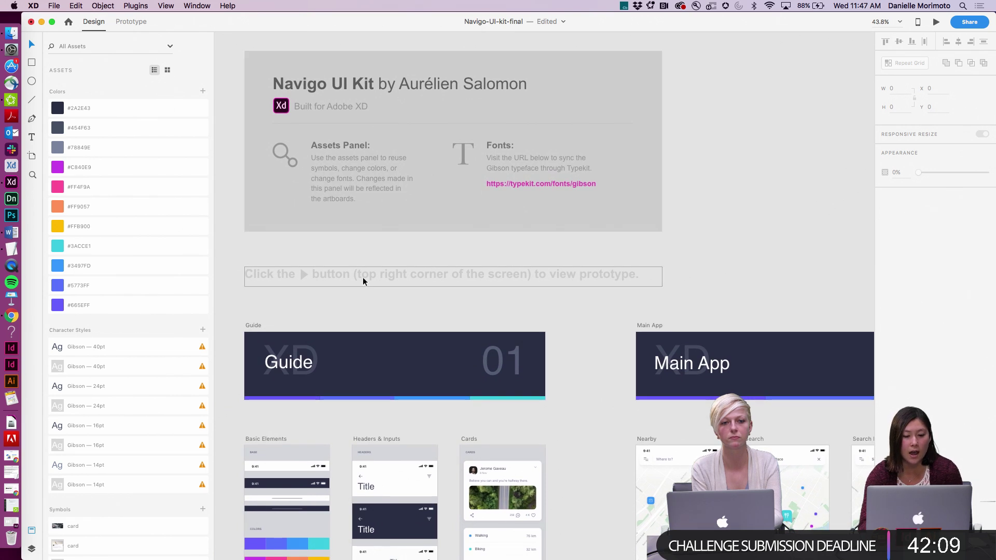
scroll(362, 277, down, 3)
scroll(363, 281, down, 3)
scroll(362, 281, down, 1)
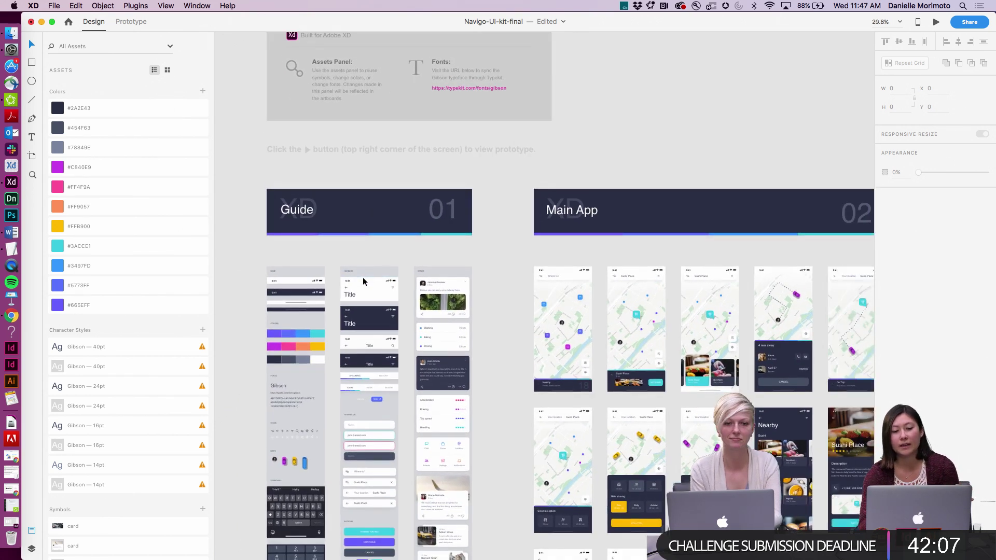
scroll(363, 277, down, 3)
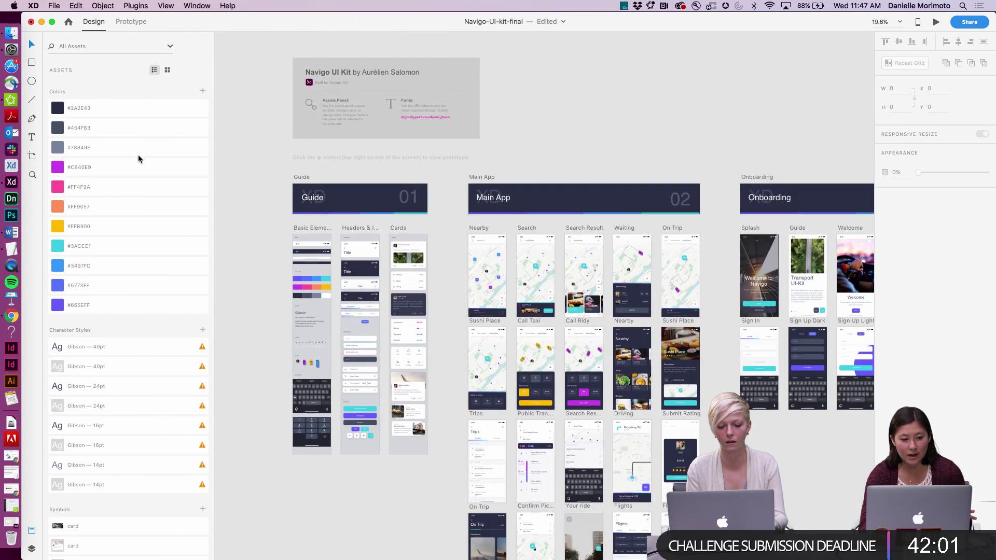
Edit the kit's first saved colour, #2A2E43, to magenta #D83D8A and check the recoloured guide and app artboards.
click(140, 113)
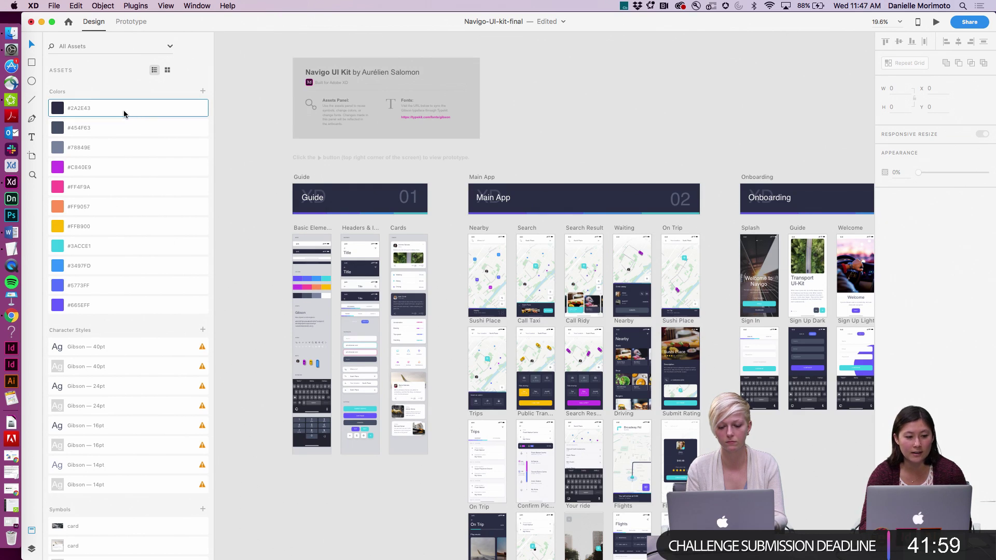
right_click(60, 110)
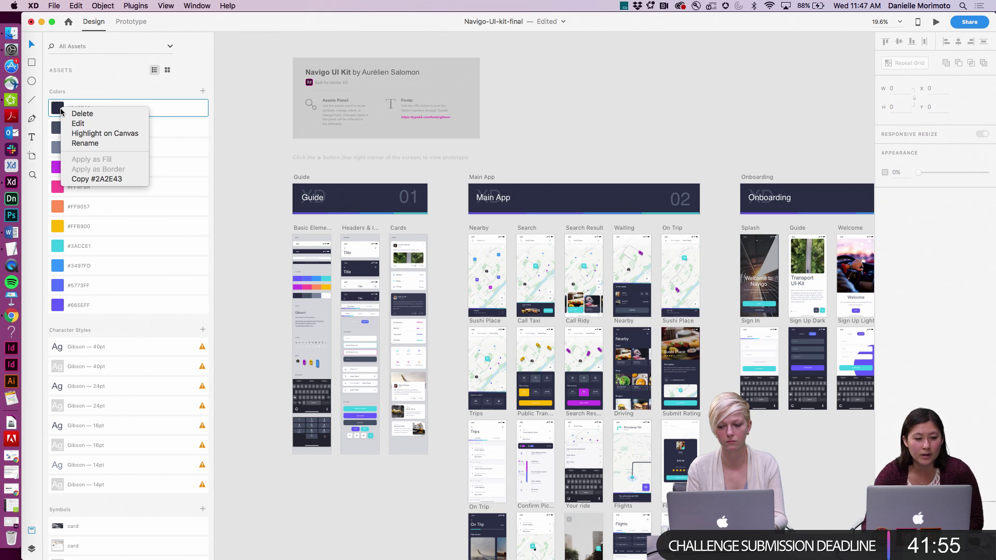
click(79, 123)
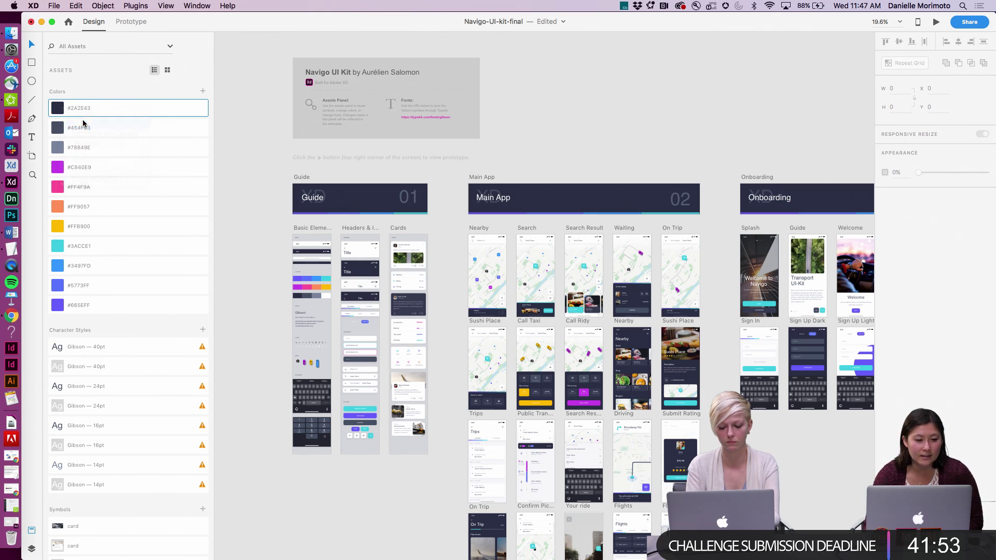
drag(115, 113, 167, 69)
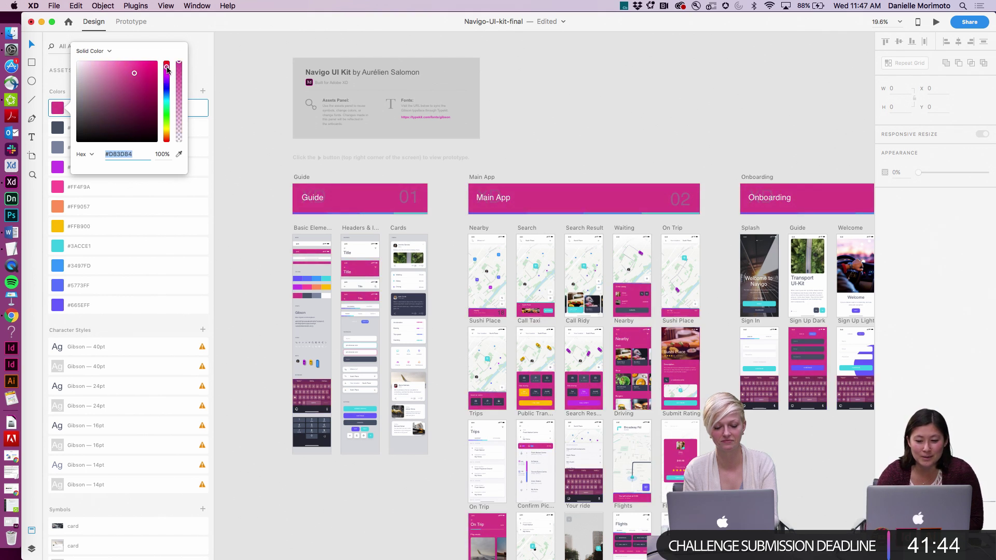
click(207, 71)
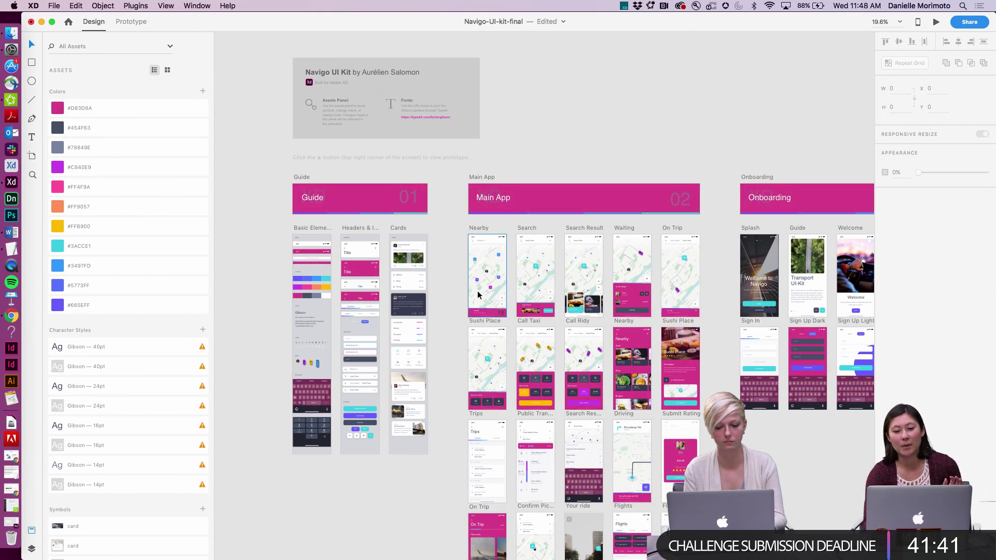
scroll(478, 290, up, 5)
scroll(478, 295, down, 4)
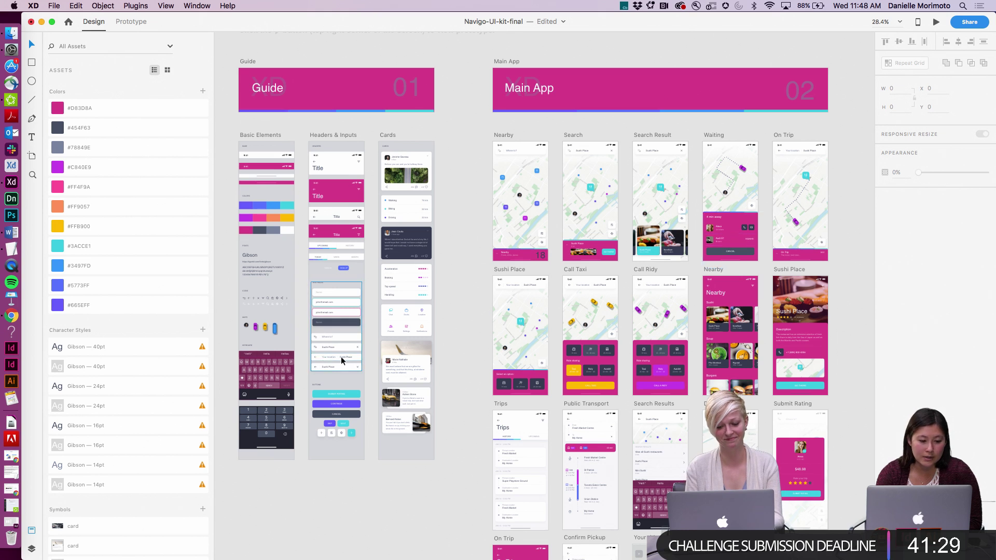
scroll(130, 347, down, 5)
scroll(130, 343, down, 1)
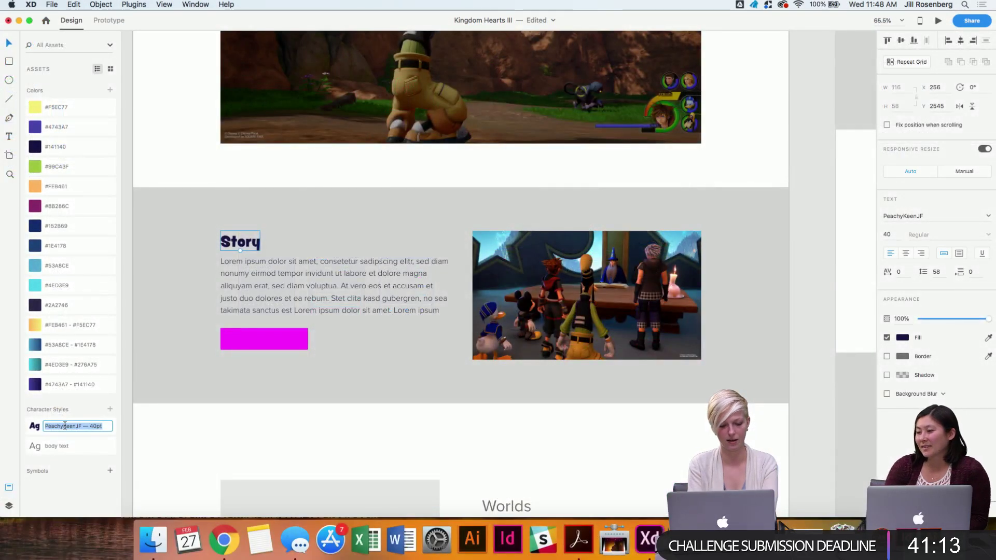
In the Kingdom Hearts III document, slant the Story background's top edge by raising its upper-right corner point to Y 2367.
click(176, 445)
scroll(176, 445, down, 3)
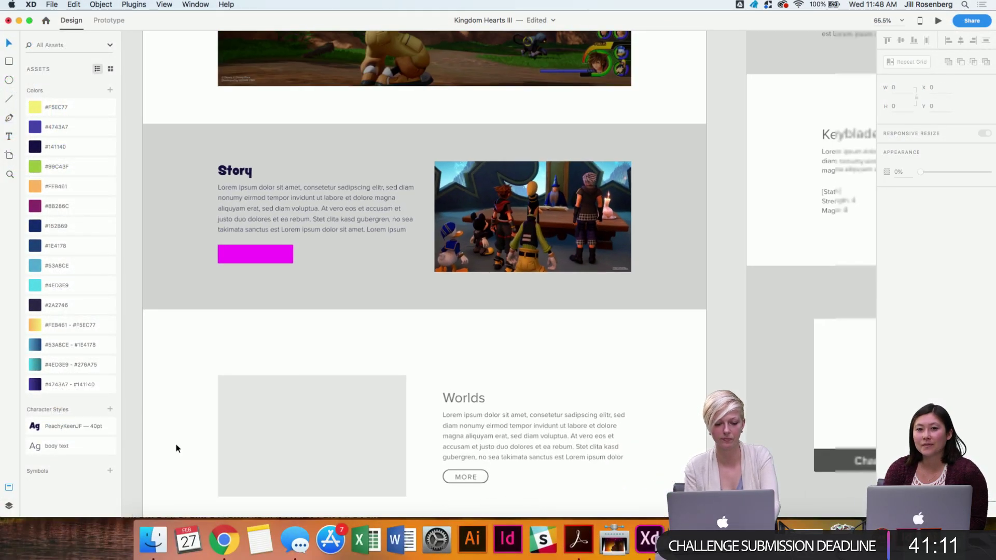
scroll(261, 255, right, 2)
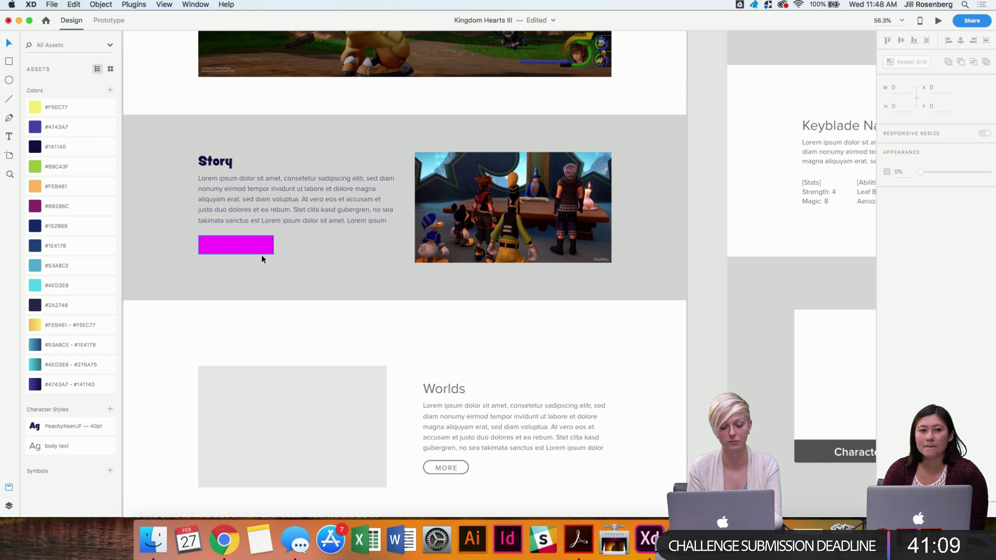
scroll(374, 262, up, 1)
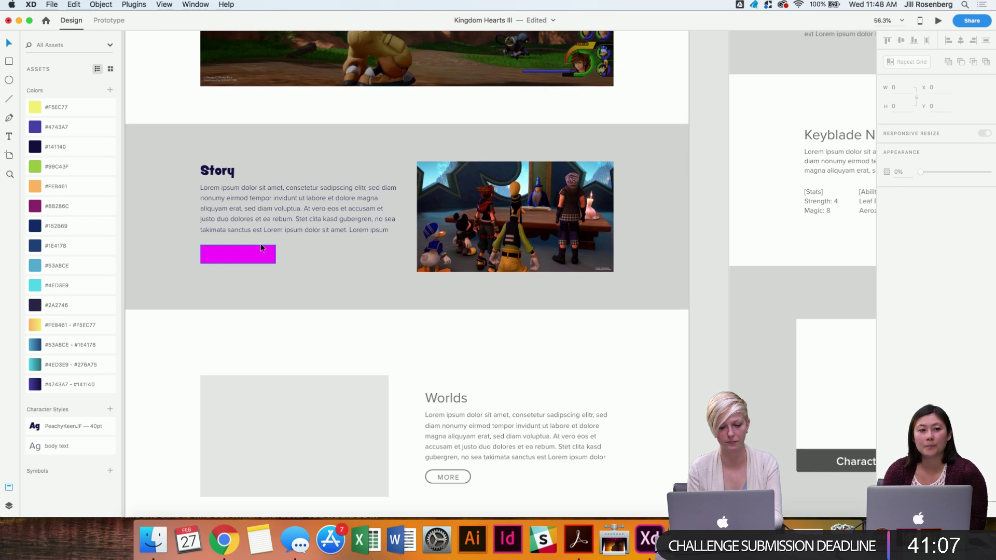
scroll(382, 263, up, 5)
click(349, 221)
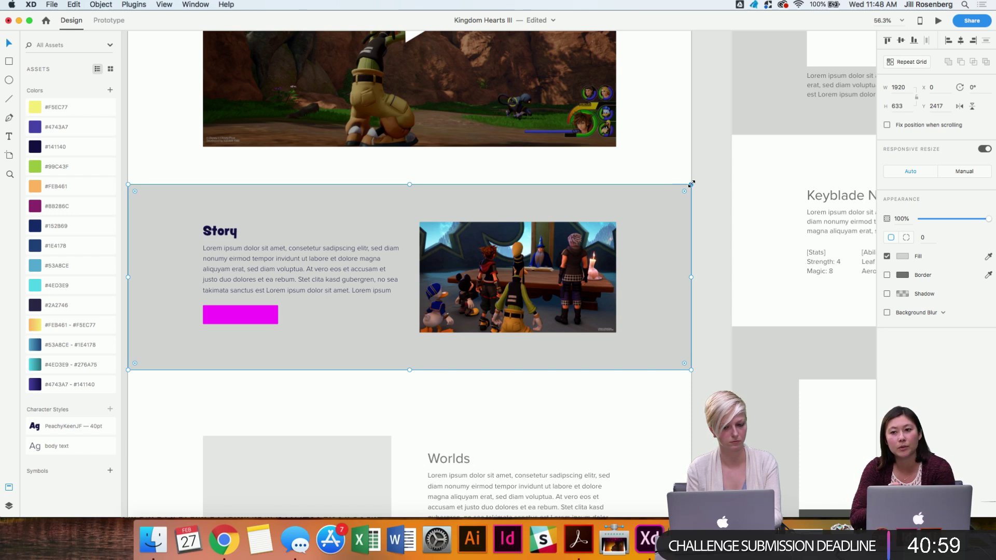
scroll(691, 185, up, 5)
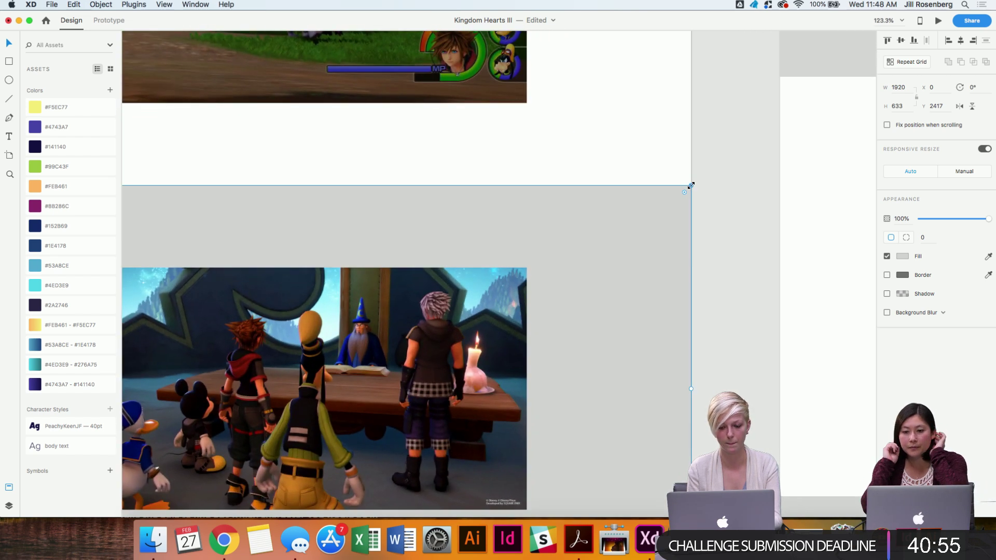
double_click(652, 238)
click(691, 185)
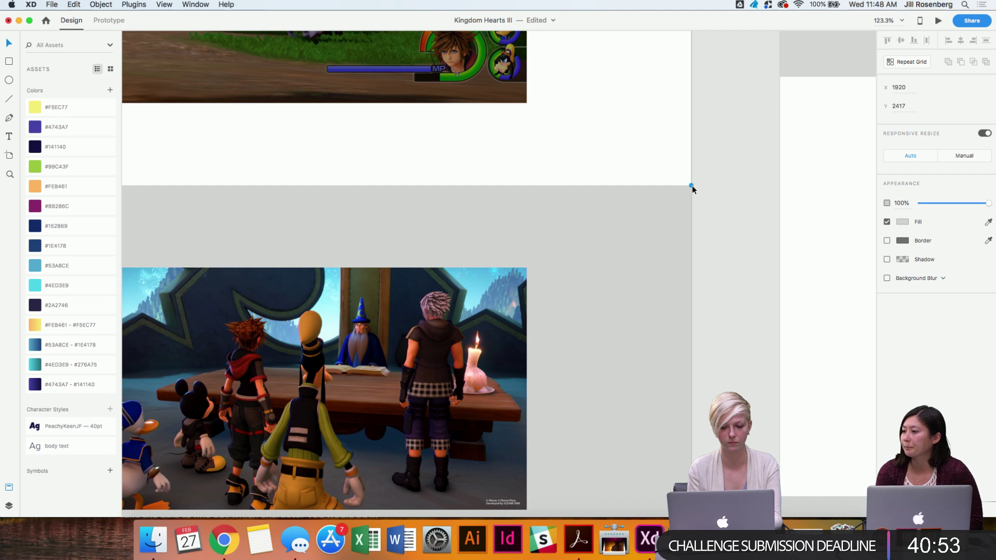
scroll(693, 190, down, 5)
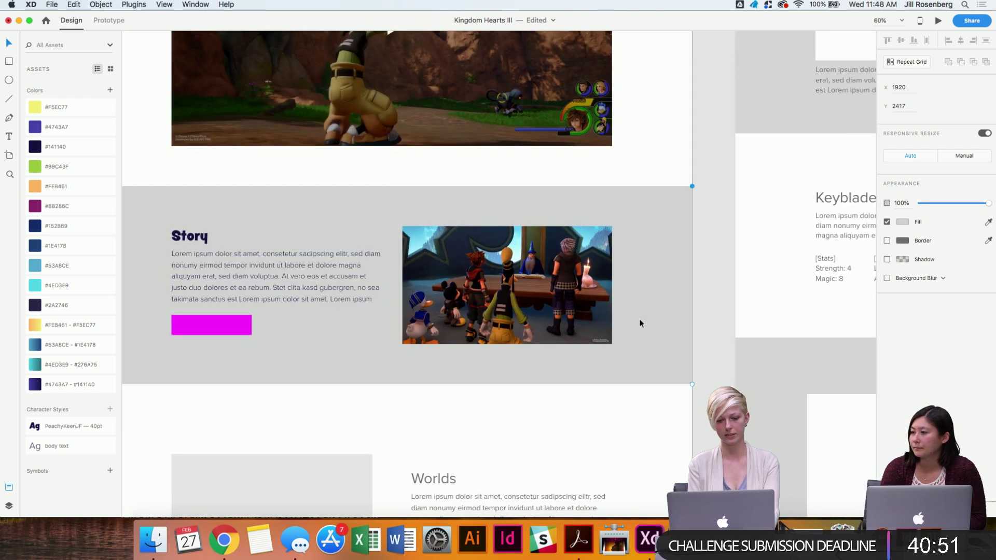
scroll(640, 318, left, 2)
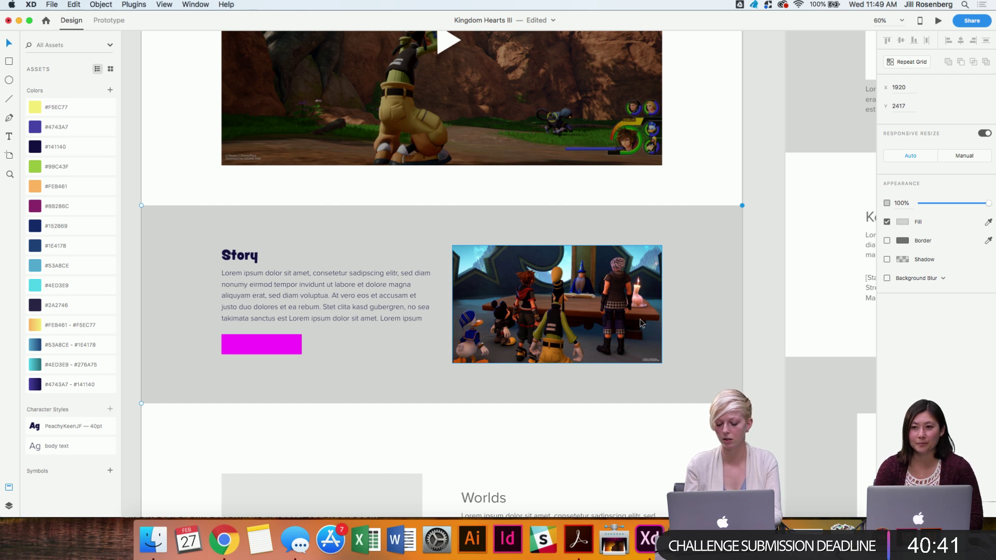
key(shift+Up)
key(shift+Up)
key(shift+Down)
key(shift+Down)
key(shift+Up)
key(shift+Up)
key(shift+Up)
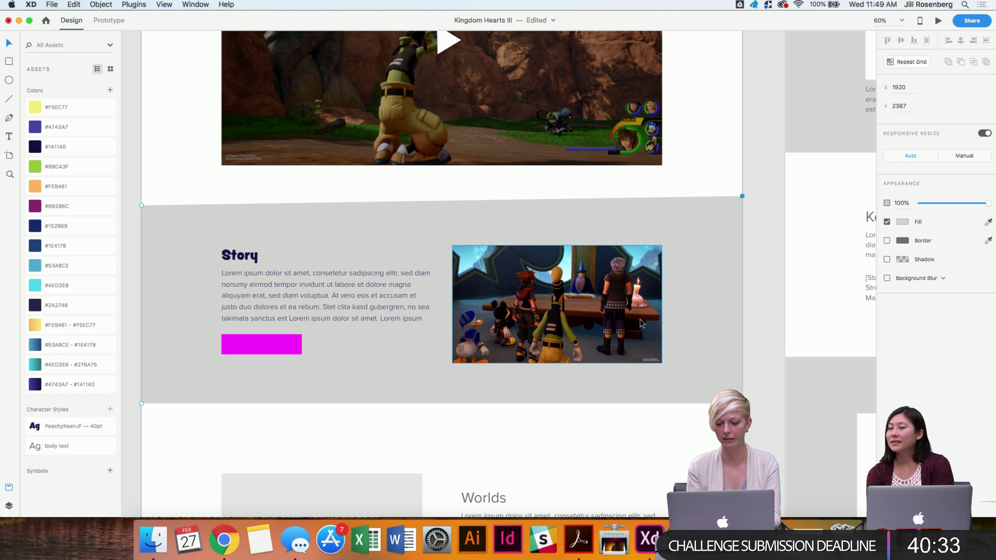
key(shift+Up)
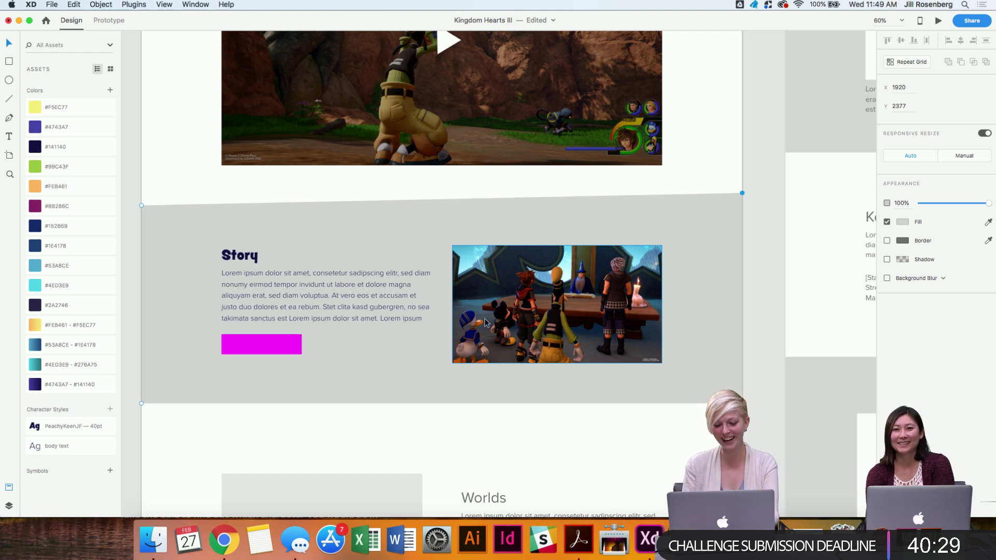
key(shift+Up)
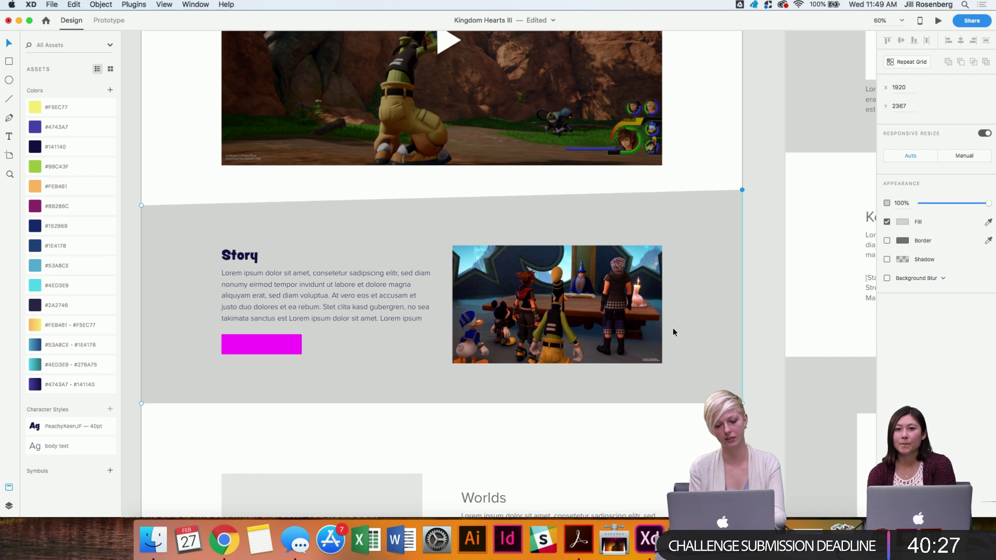
key(Escape)
key(Escape)
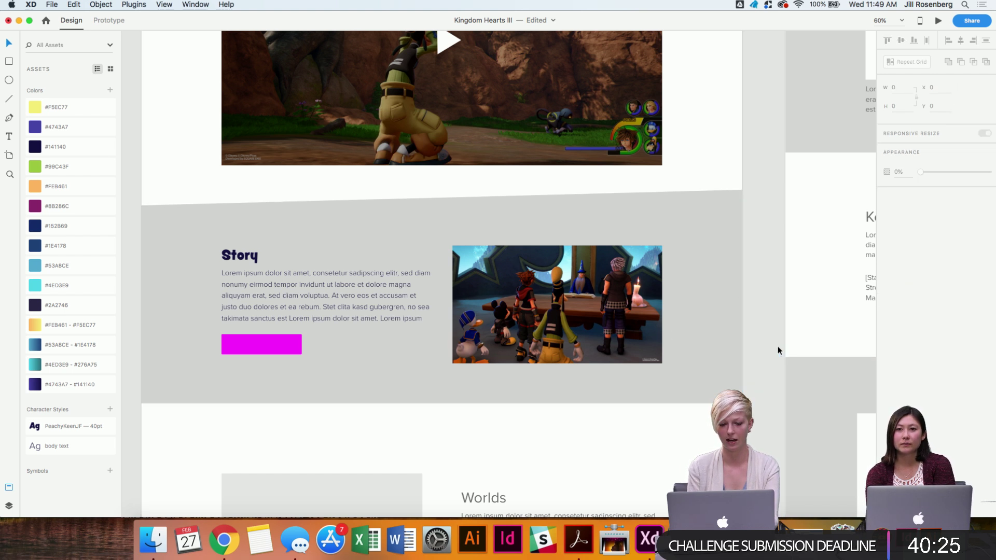
Slant the Story background's lower edge by raising its lower-left corner point to Y 3000, and deselect it.
scroll(777, 347, left, 3)
scroll(777, 347, down, 2)
scroll(777, 346, right, 3)
scroll(777, 346, down, 2)
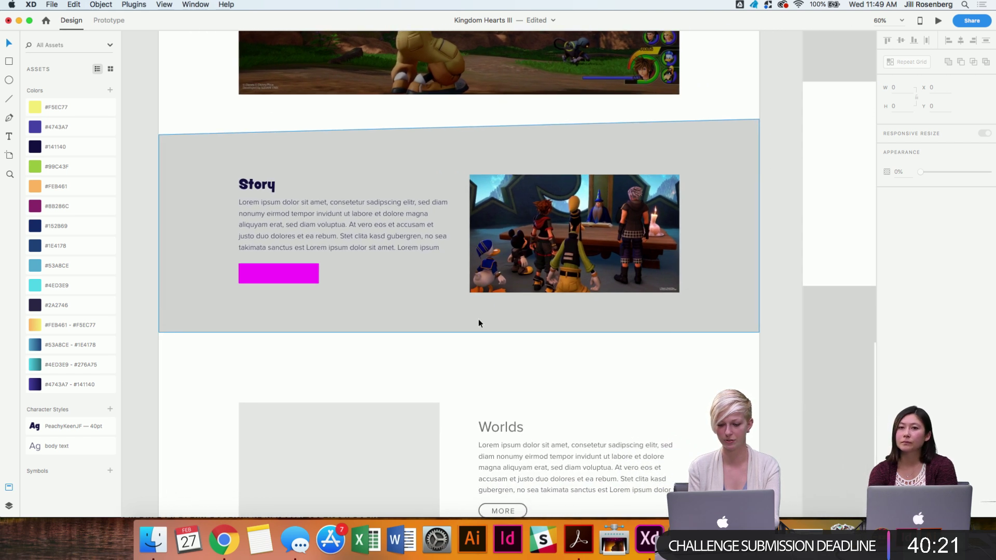
click(190, 307)
click(158, 333)
key(shift+Up)
key(shift+Up)
key(shift+Up)
key(shift+Up)
key(shift+Up)
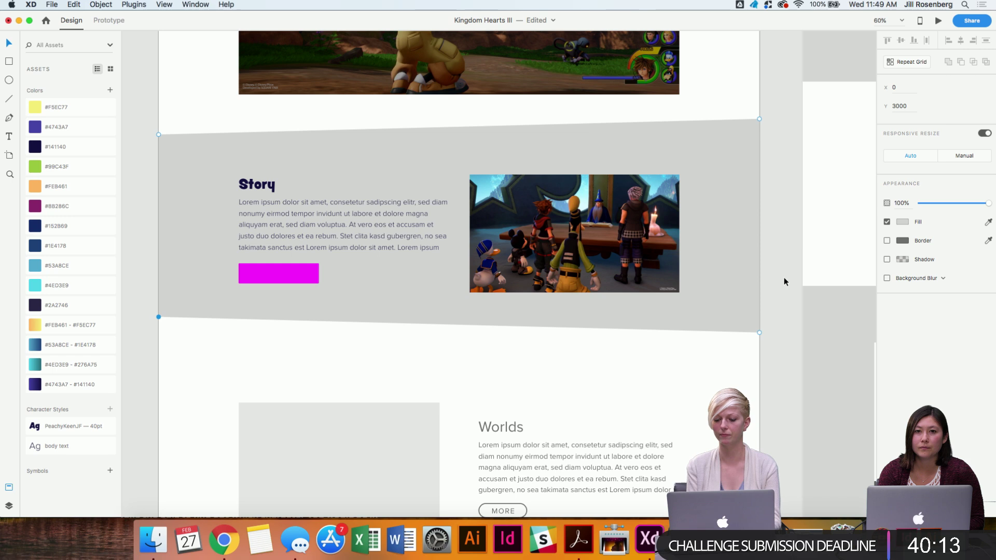
key(Escape)
Review the homepage from the hero image down to the Characters section, with the magenta Story button selected.
scroll(784, 281, up, 10)
scroll(784, 281, up, 4)
scroll(784, 281, down, 12)
scroll(783, 281, down, 1)
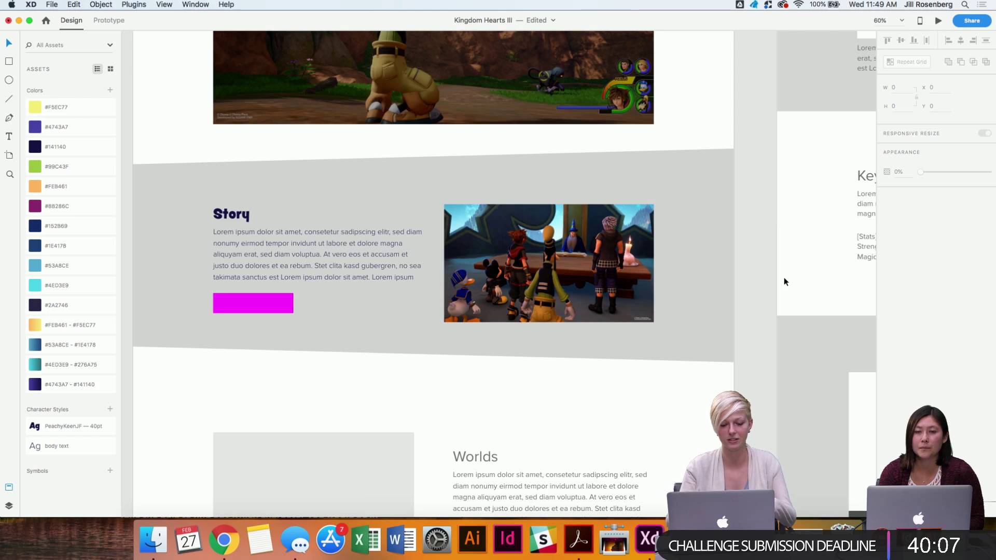
click(271, 303)
scroll(269, 303, down, 2)
scroll(267, 302, down, 3)
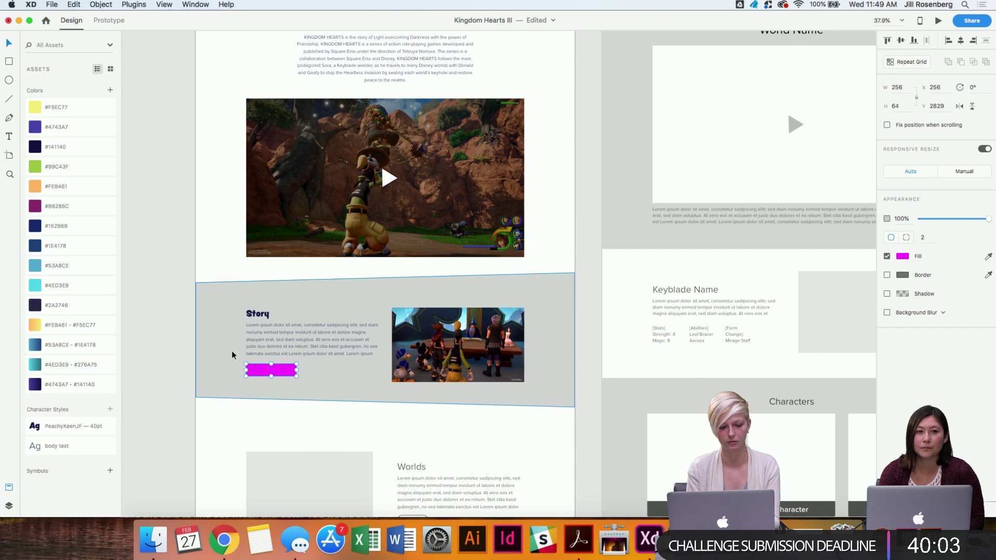
scroll(231, 351, up, 10)
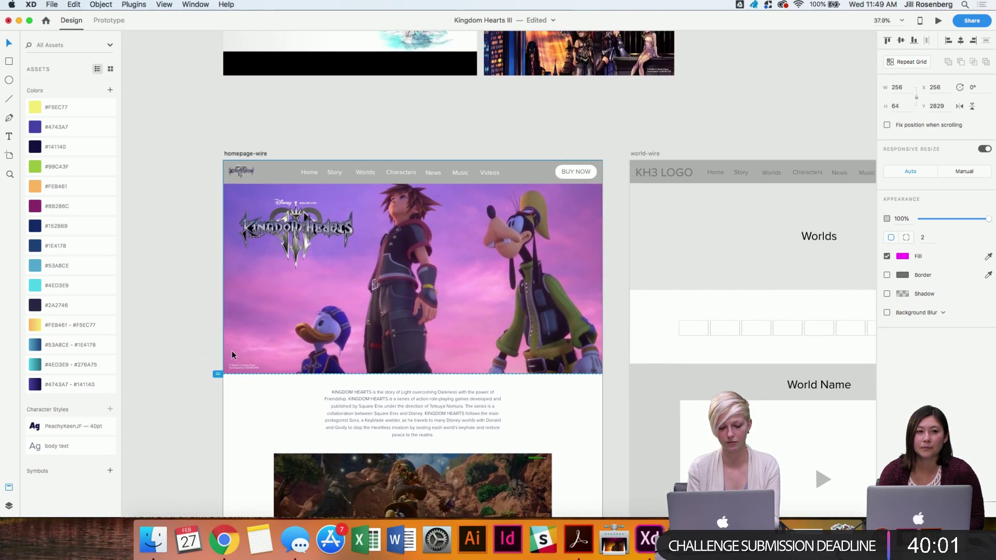
scroll(231, 350, down, 14)
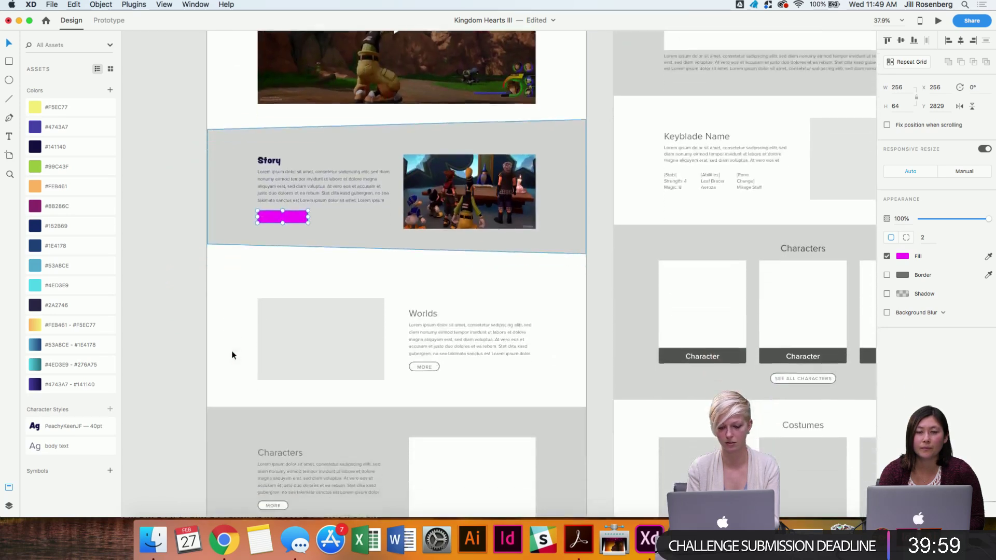
scroll(232, 355, up, 3)
scroll(232, 355, up, 4)
Try the saved purple #4743A7 as the fill of the slanted Story background, and undo it.
click(401, 302)
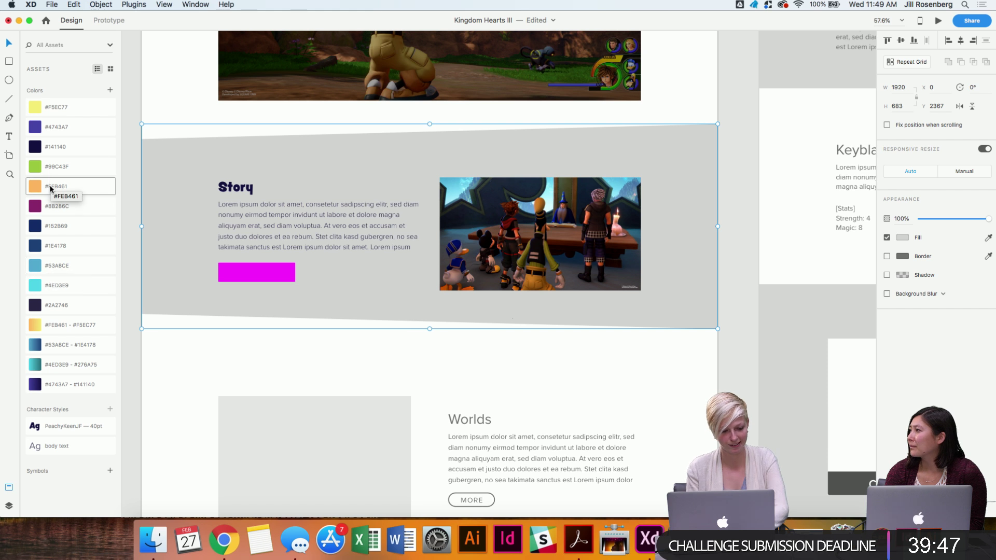
click(34, 133)
key(super+z)
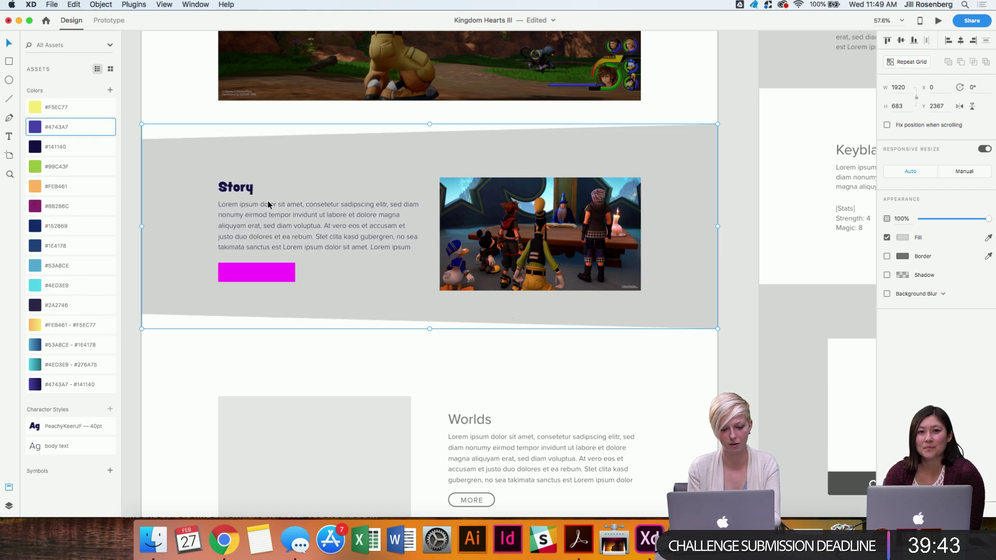
Try the saved turquoise #4ED3E9 as the fill of the Story button, comparing it with the rest of the homepage.
click(243, 279)
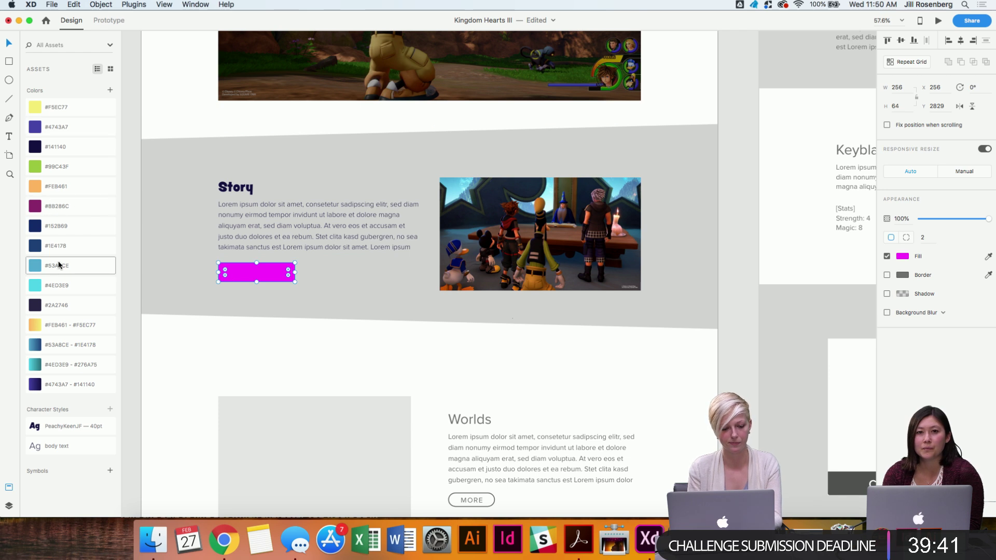
click(57, 285)
scroll(146, 380, up, 10)
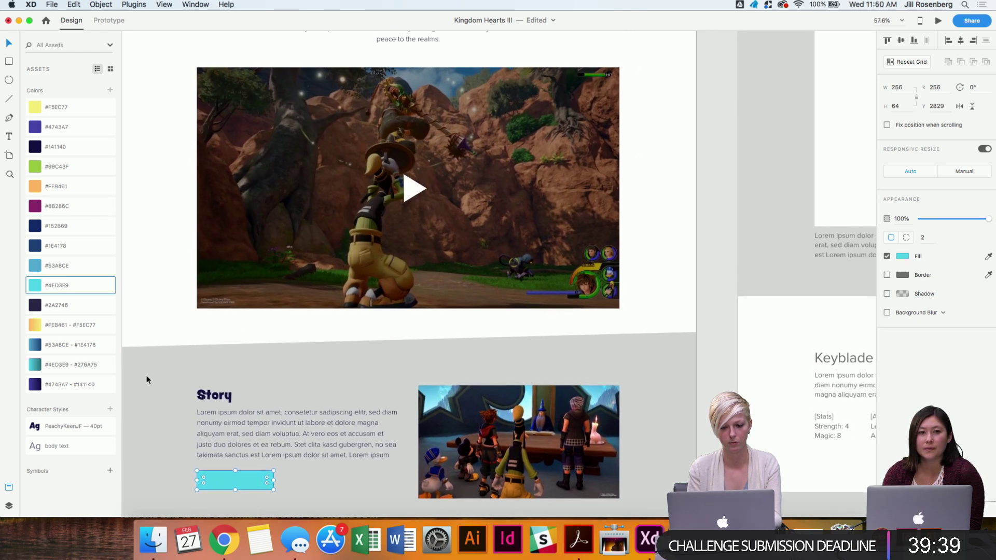
scroll(146, 380, down, 5)
scroll(147, 379, up, 2)
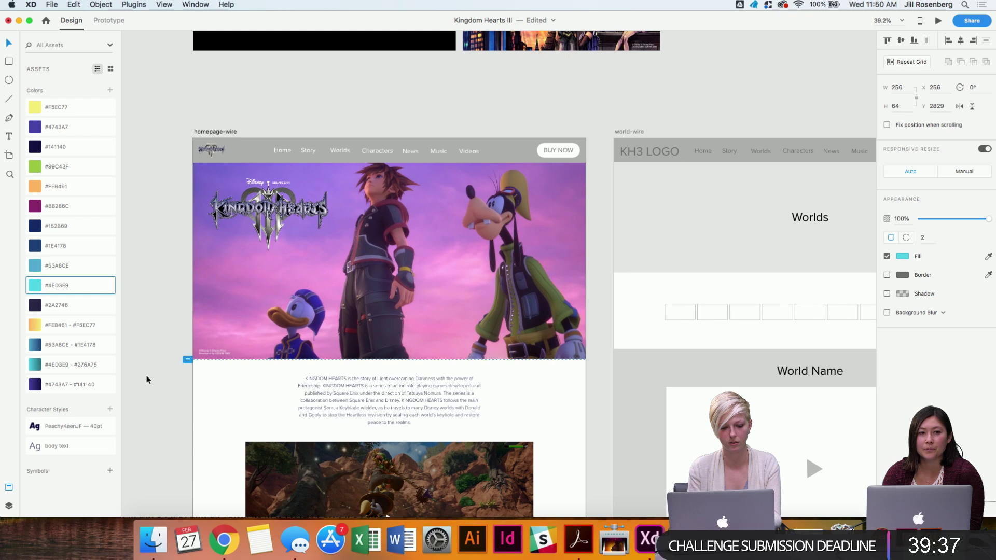
scroll(146, 380, up, 3)
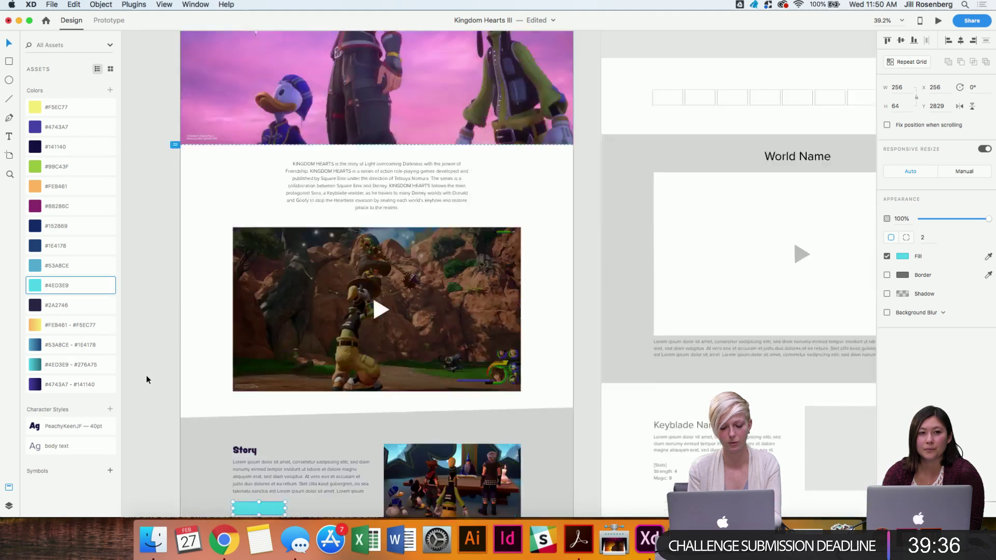
scroll(147, 375, down, 5)
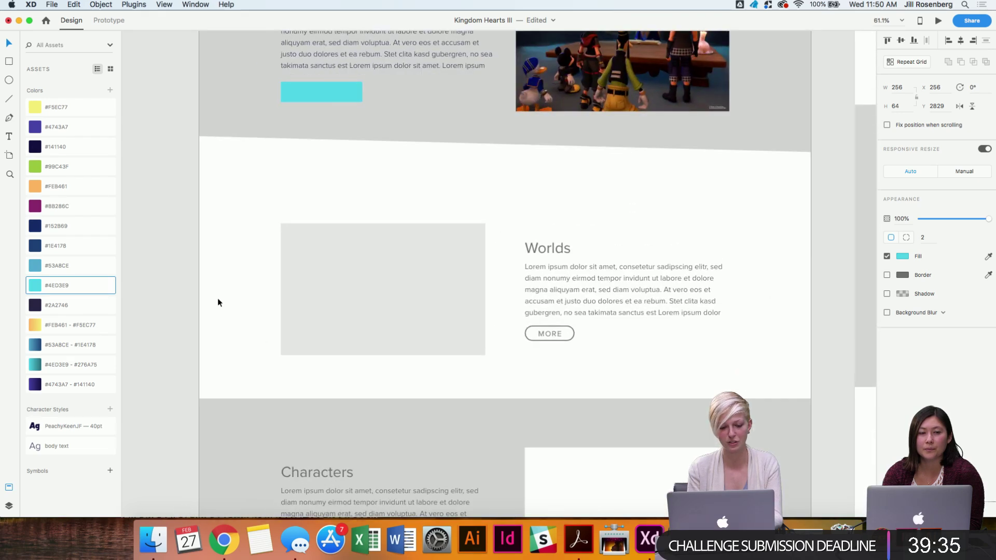
scroll(217, 298, up, 4)
scroll(324, 170, up, 3)
scroll(325, 171, up, 8)
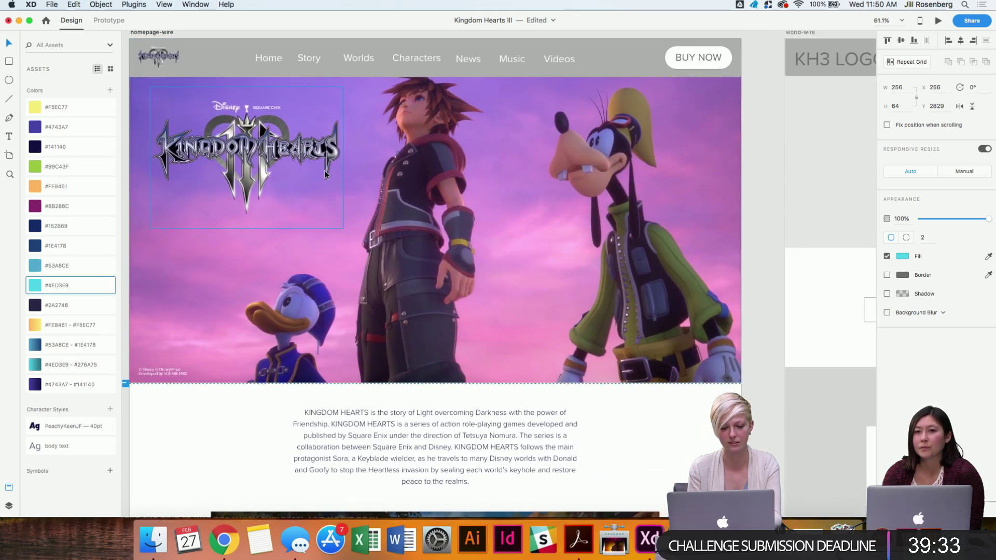
scroll(325, 171, down, 7)
scroll(325, 175, down, 3)
scroll(325, 174, left, 1)
Fill the Story button with the saved purple #4743A7, and select the slanted section background.
click(45, 126)
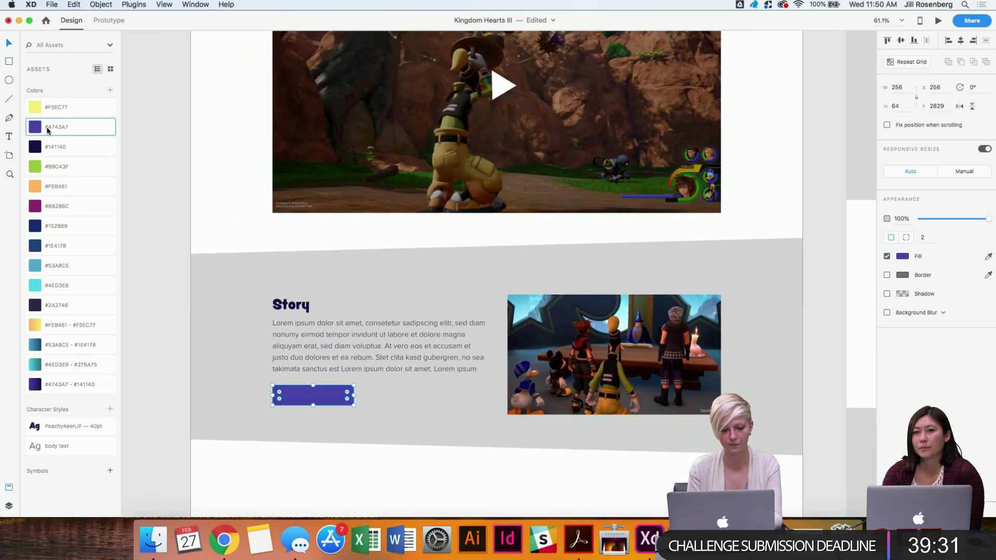
scroll(335, 403, down, 4)
scroll(336, 403, right, 2)
click(444, 347)
scroll(298, 341, up, 5)
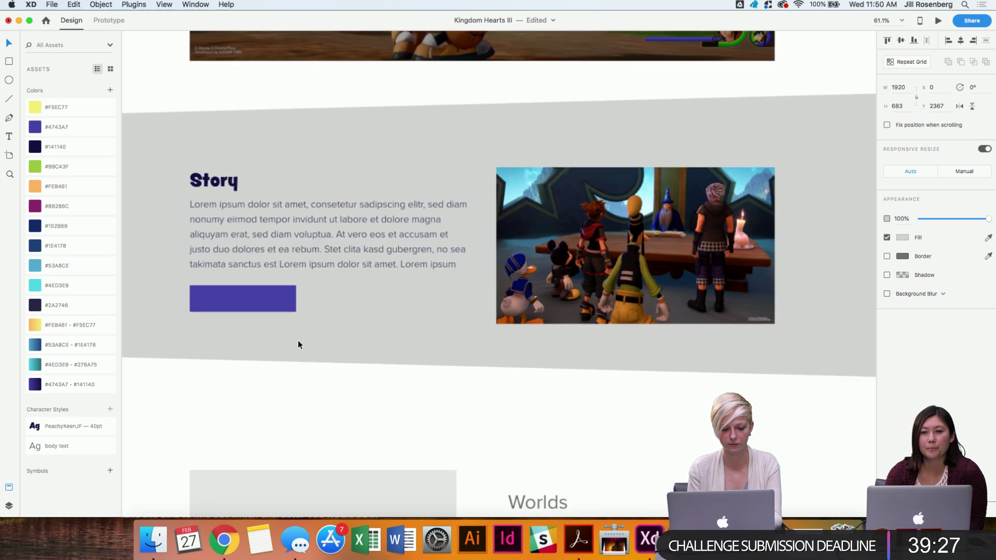
Add a MORE text label on the purple Story button.
key(t)
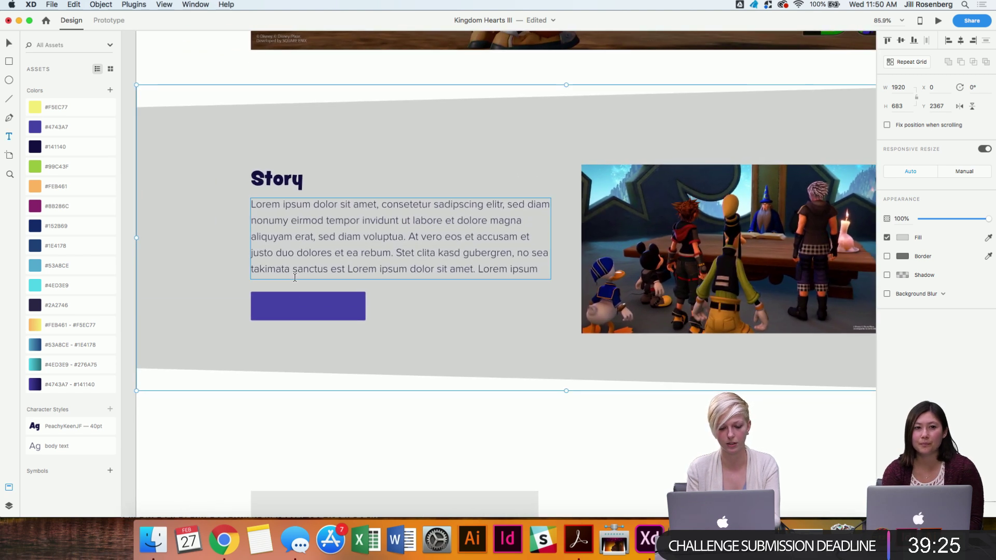
click(292, 306)
text(MORE)
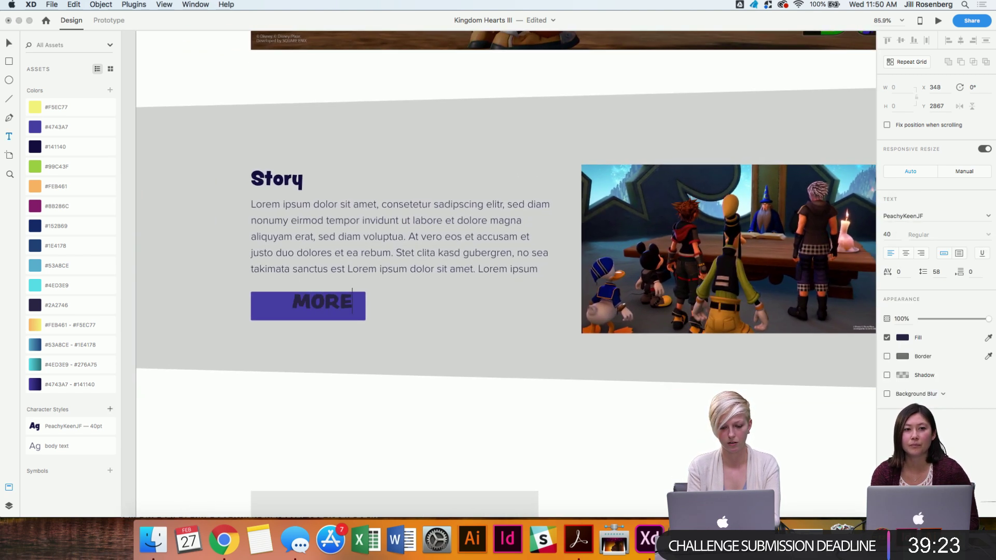
Fill the MORE label with white #FFFFFF and set its font size to 32.
double_click(323, 303)
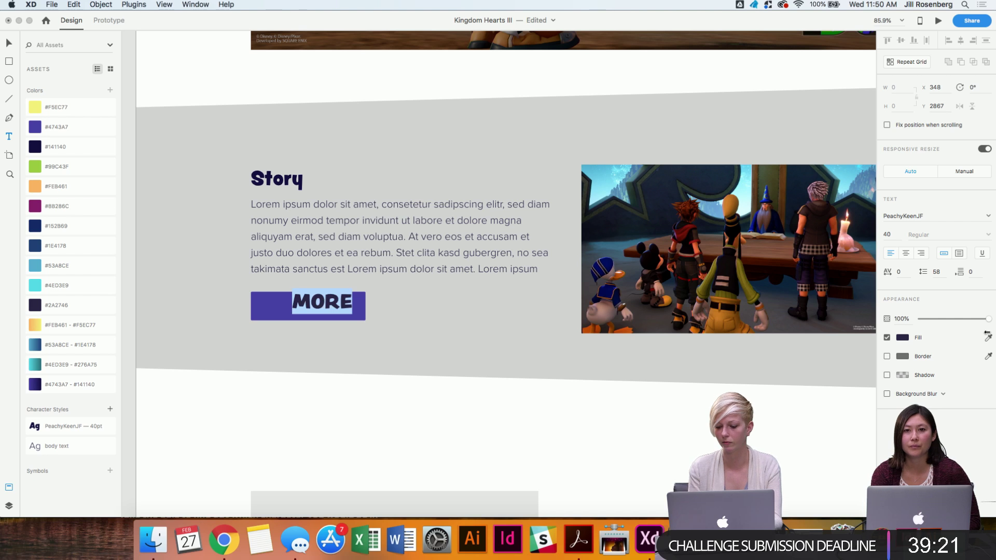
click(900, 340)
click(792, 288)
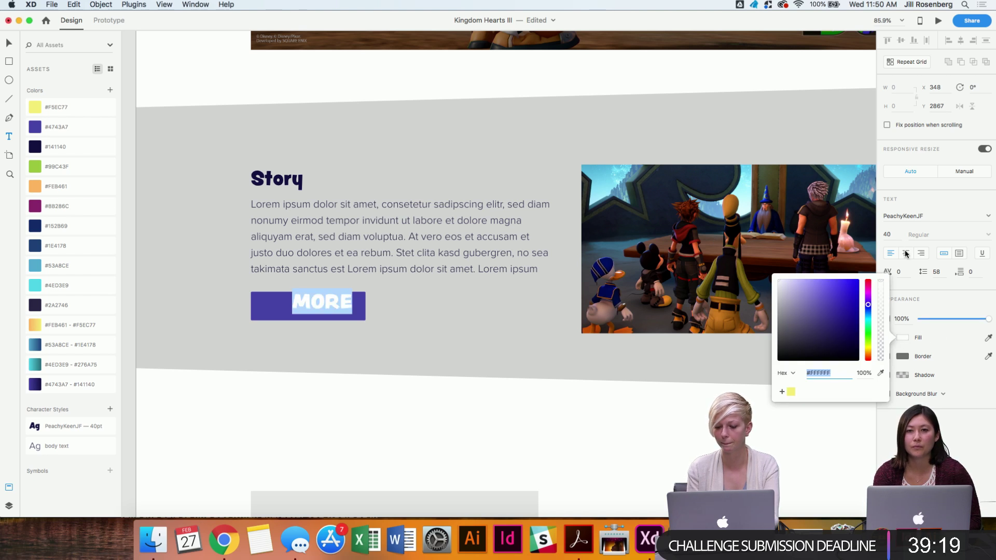
click(888, 235)
text(32)
key(Return)
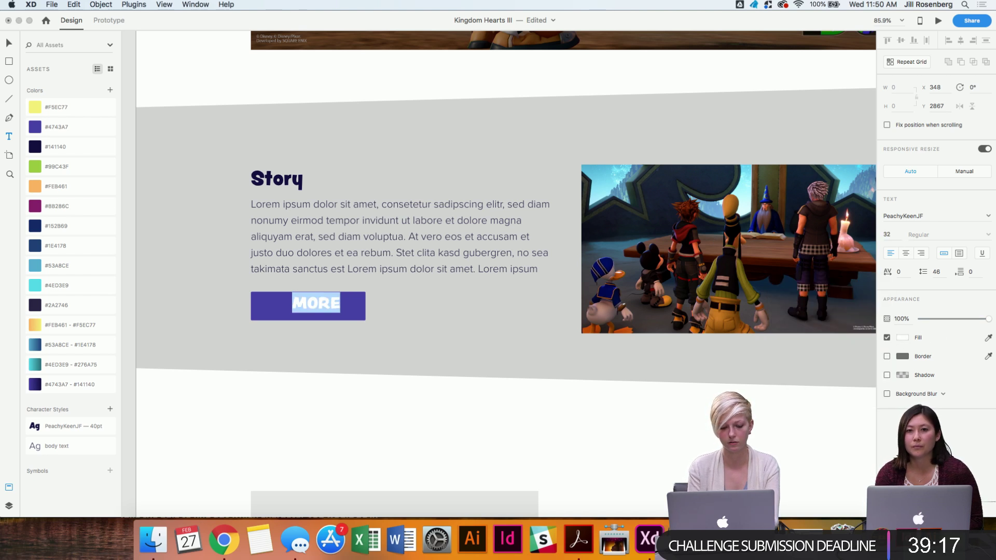
click(401, 484)
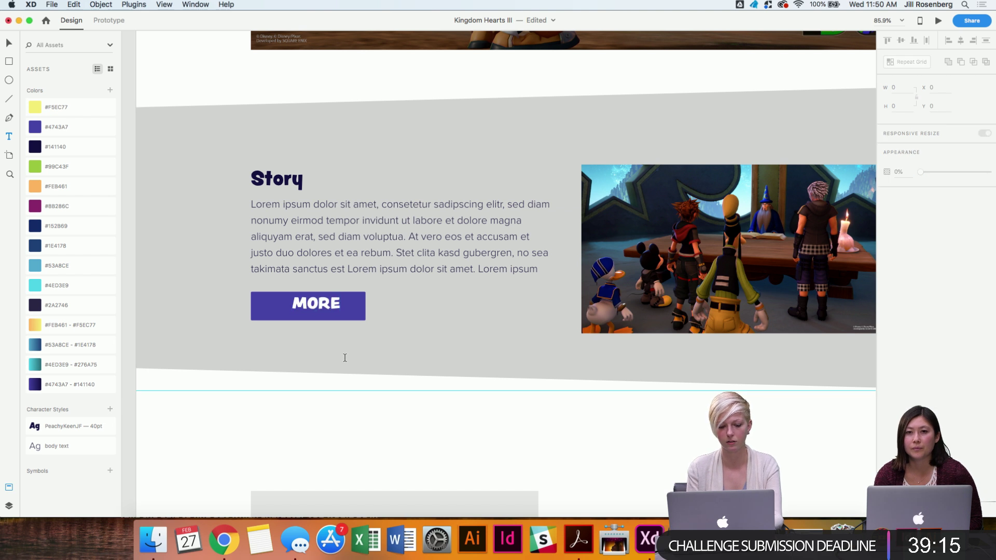
Move the MORE label down and to the left within the Story button, and set its character spacing to 60.
click(332, 309)
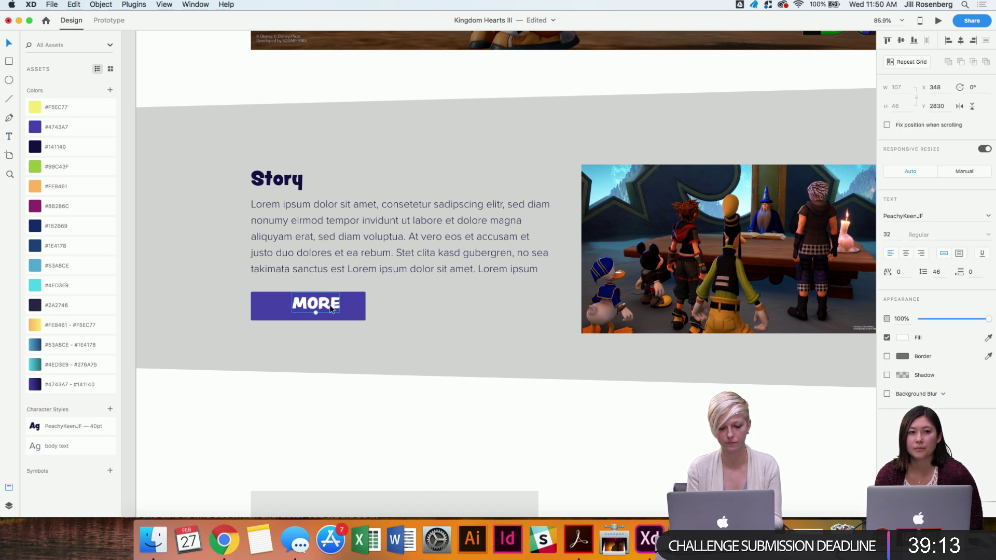
drag(332, 309, 317, 317)
click(899, 272)
key(Return)
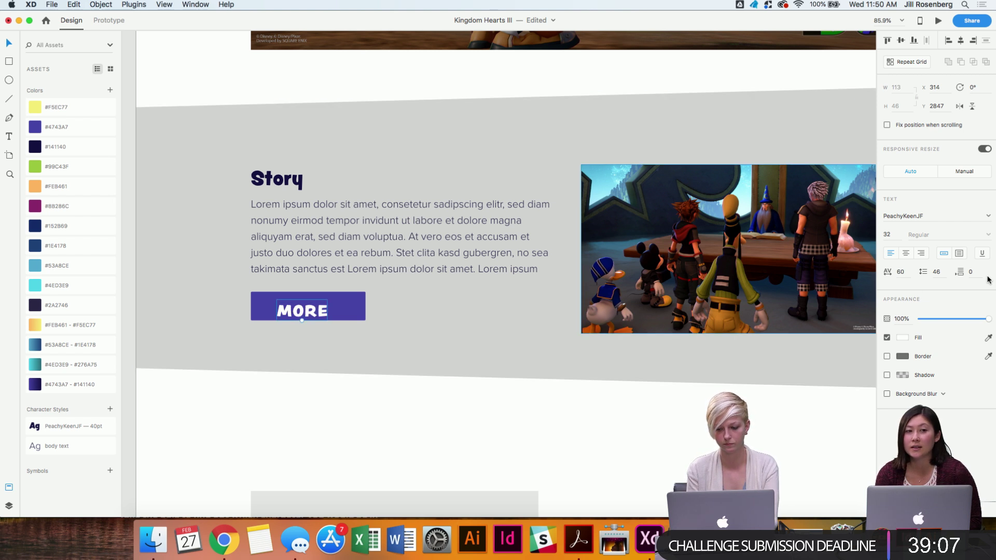
key(Return)
click(452, 388)
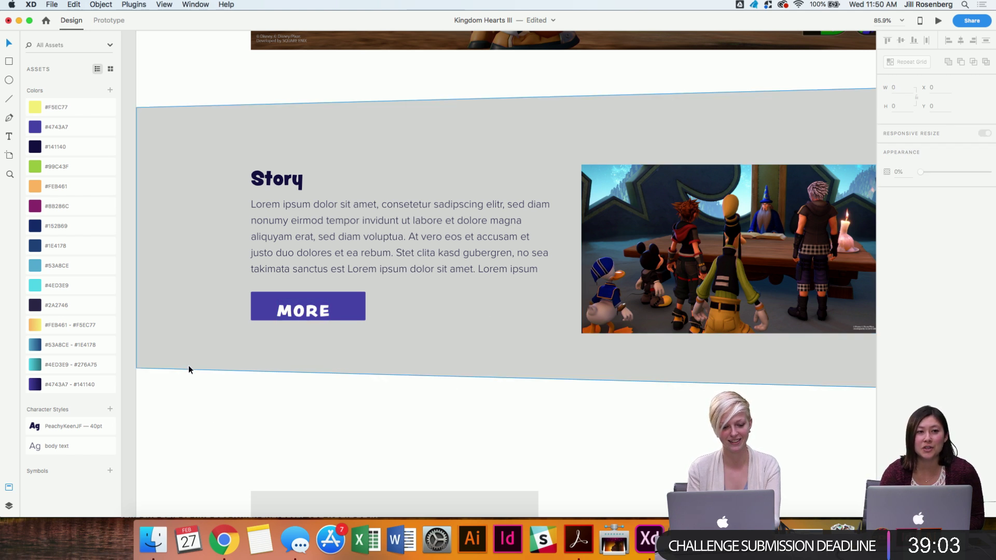
Review the Story section and its MORE button against the neighbouring video and Worlds sections.
scroll(189, 366, down, 5)
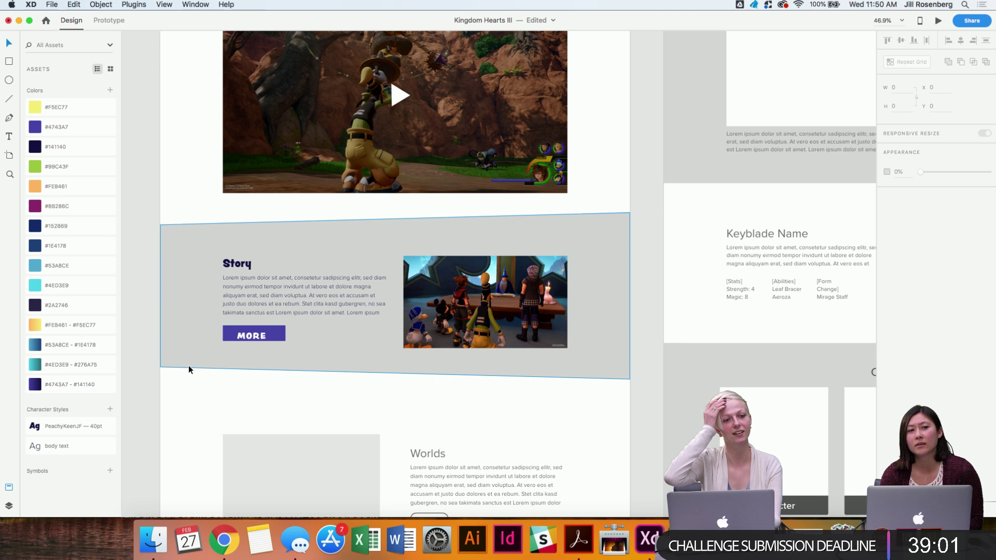
scroll(188, 369, down, 2)
scroll(188, 369, left, 2)
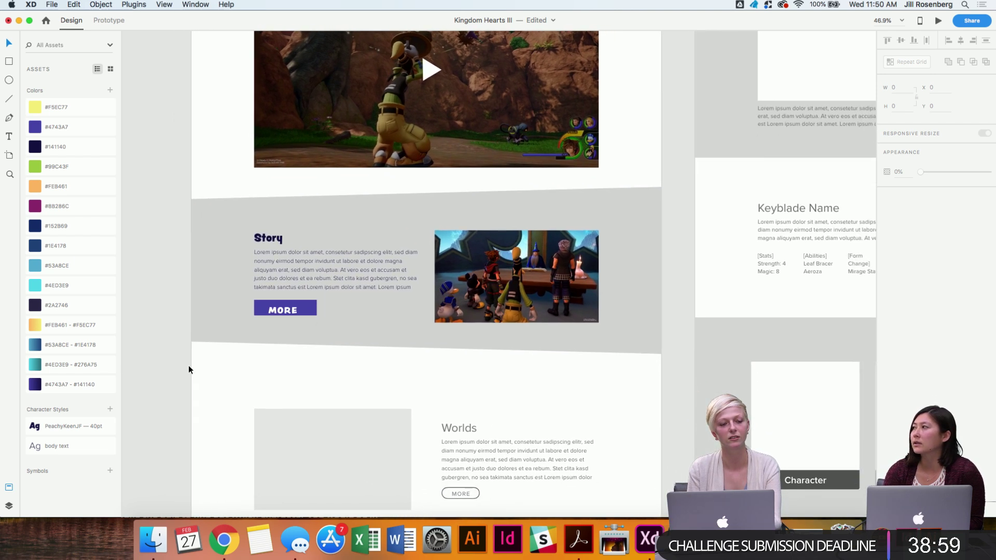
scroll(238, 368, up, 2)
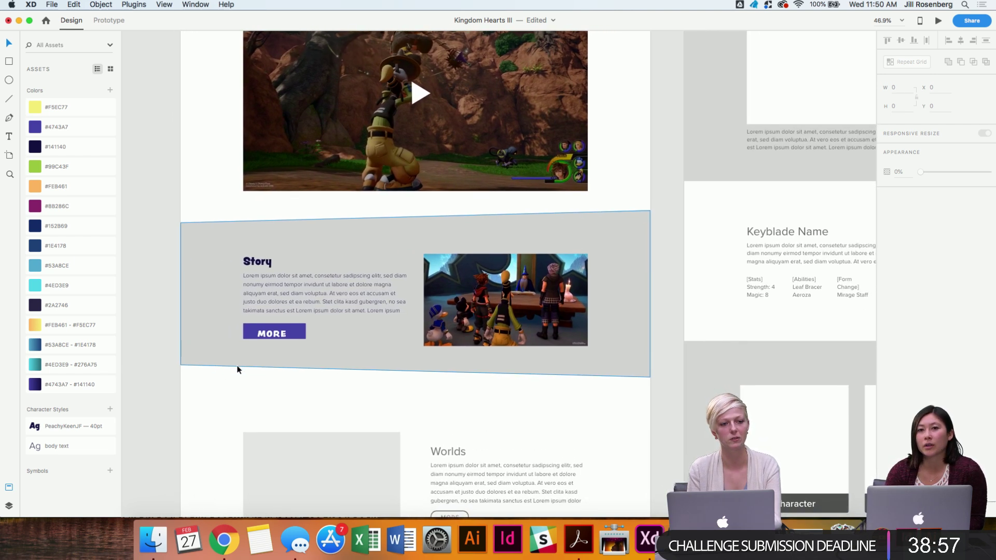
scroll(237, 368, up, 5)
scroll(238, 369, up, 4)
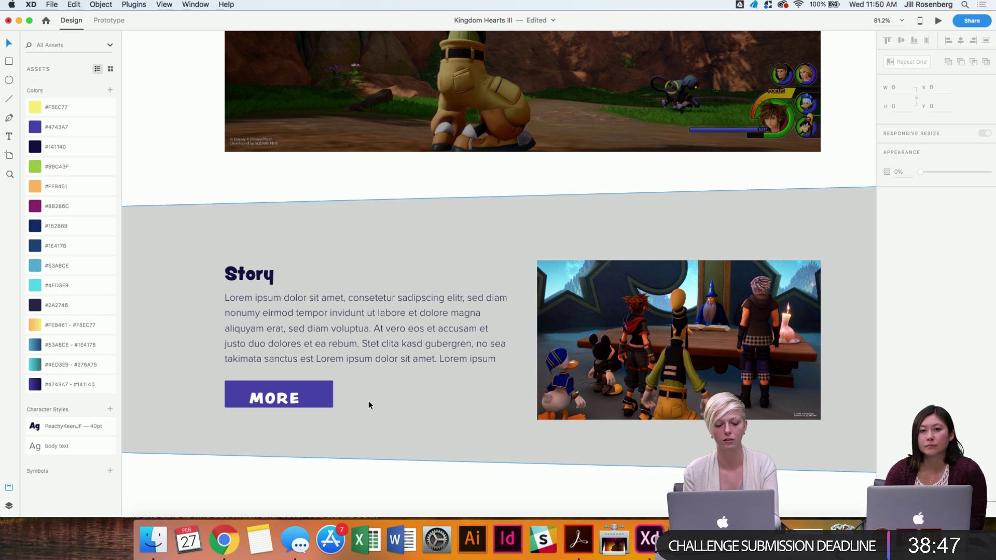
Try gold #CCA02C as the fill of the Story button, view it up close, and undo it.
click(322, 398)
click(903, 256)
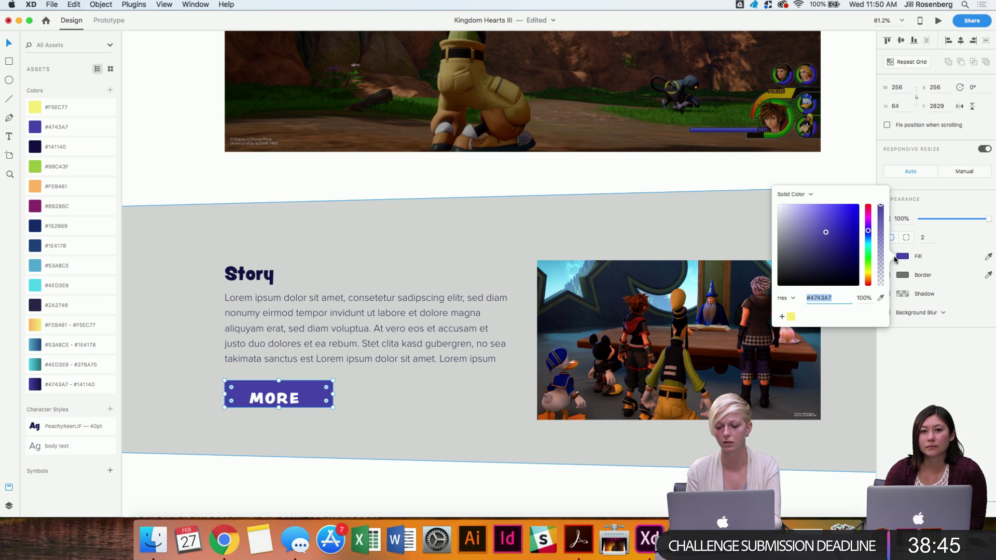
click(828, 298)
text(cca02c)
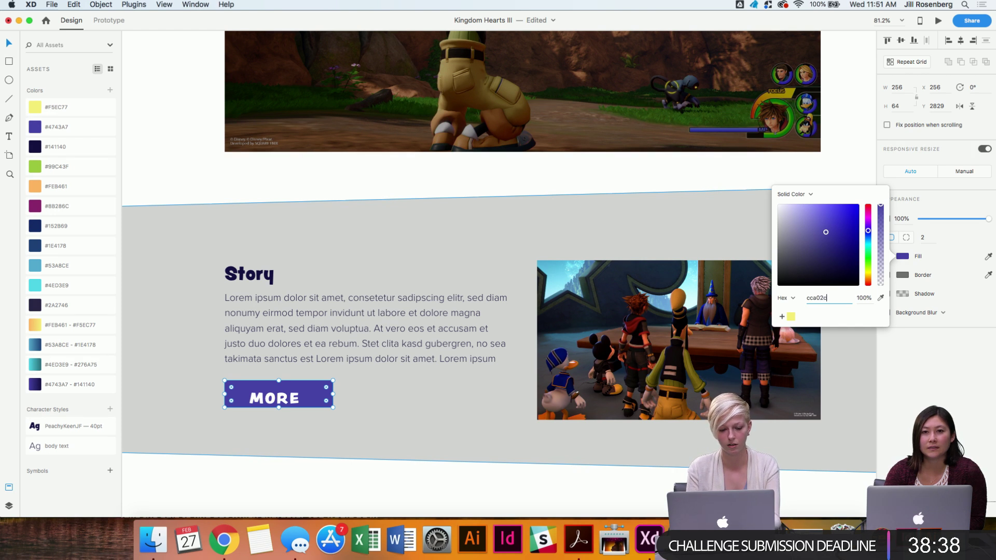
key(Return)
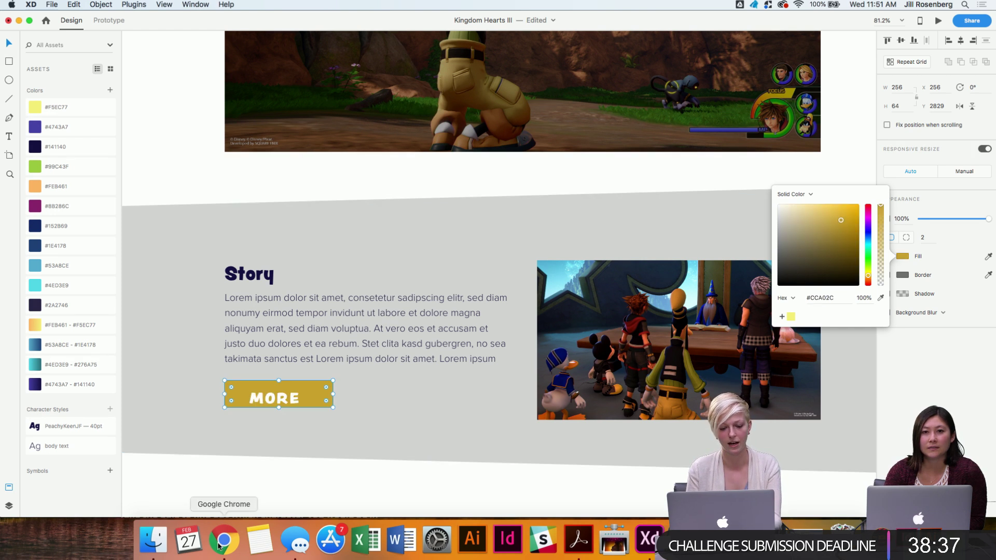
click(316, 493)
scroll(318, 497, up, 5)
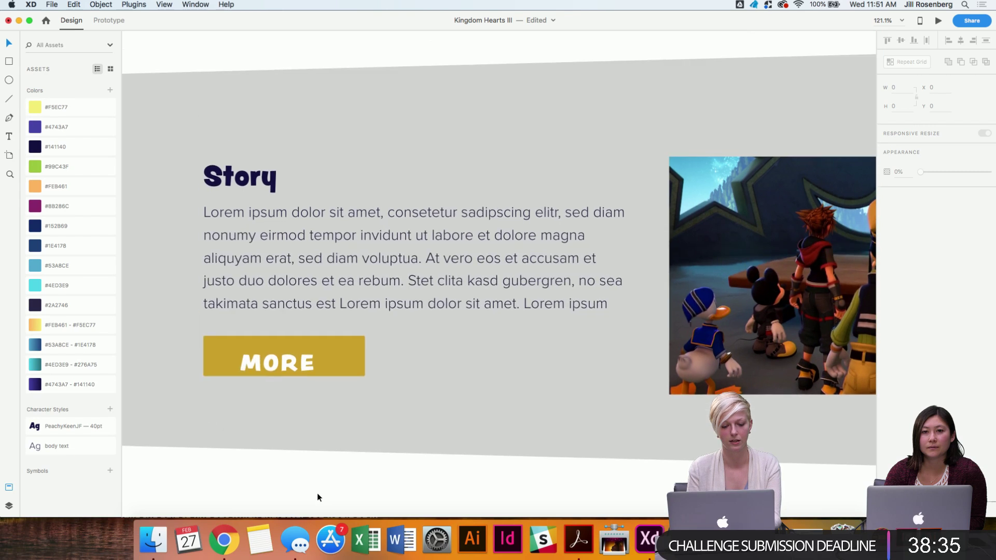
scroll(318, 494, down, 4)
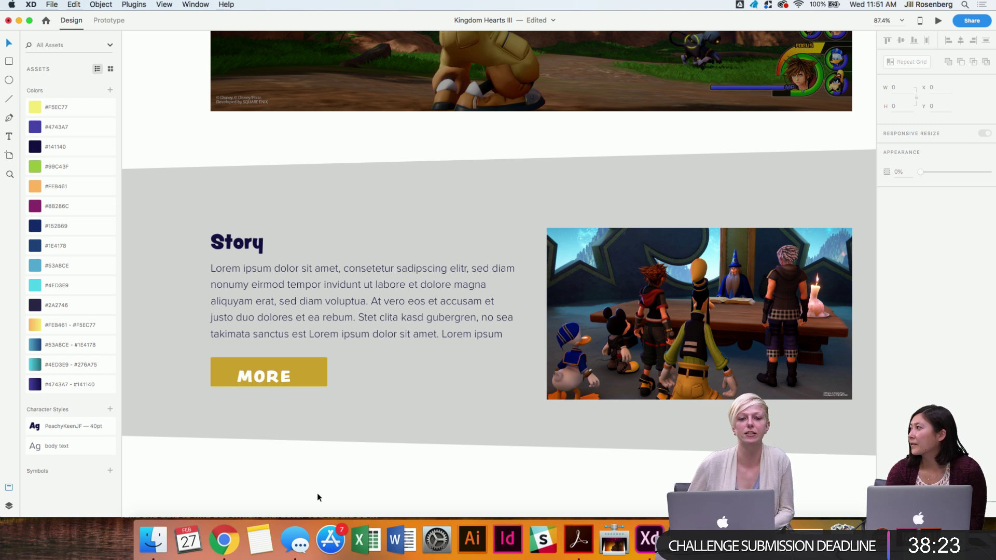
key(super+z)
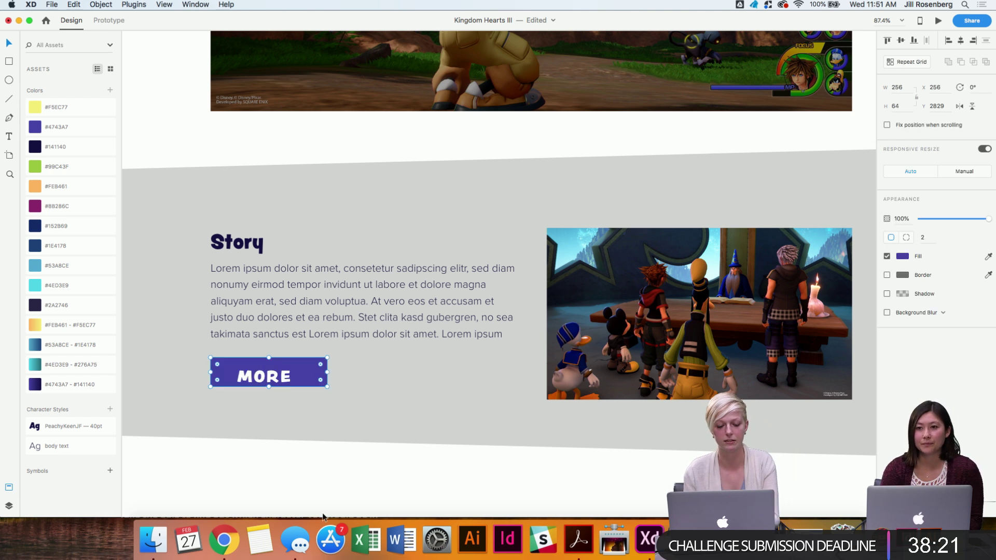
click(280, 475)
Fill the Story button behind the MORE label with purple #673373.
scroll(279, 475, down, 1)
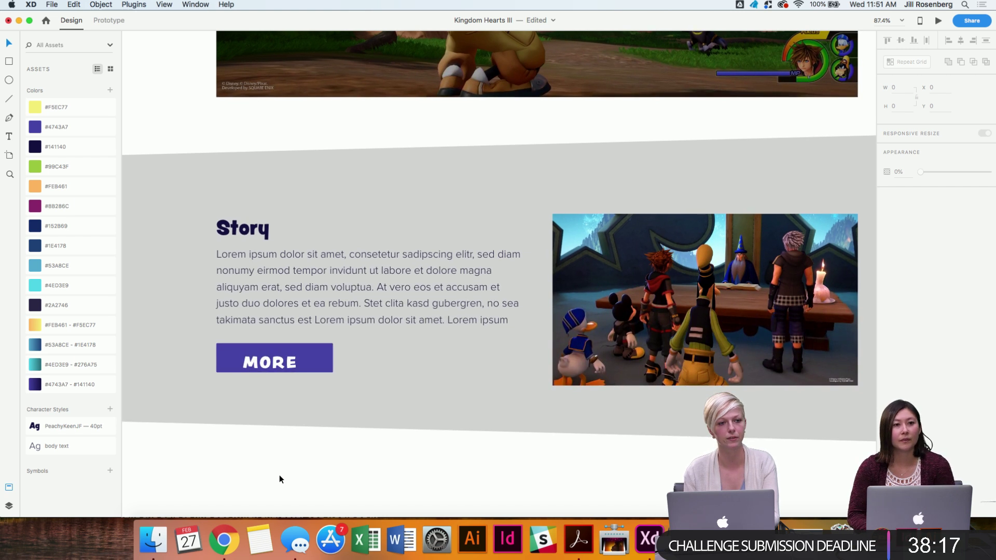
click(329, 370)
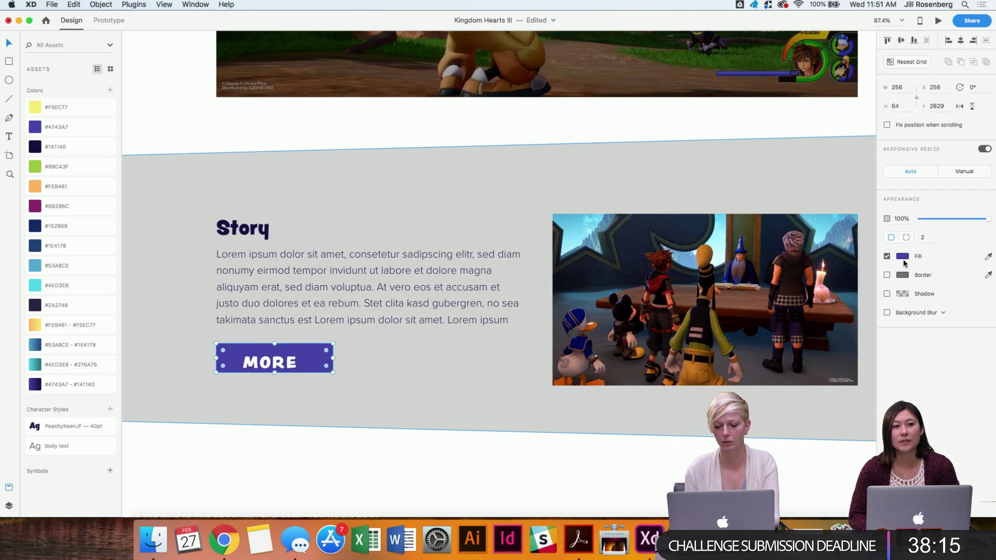
click(902, 257)
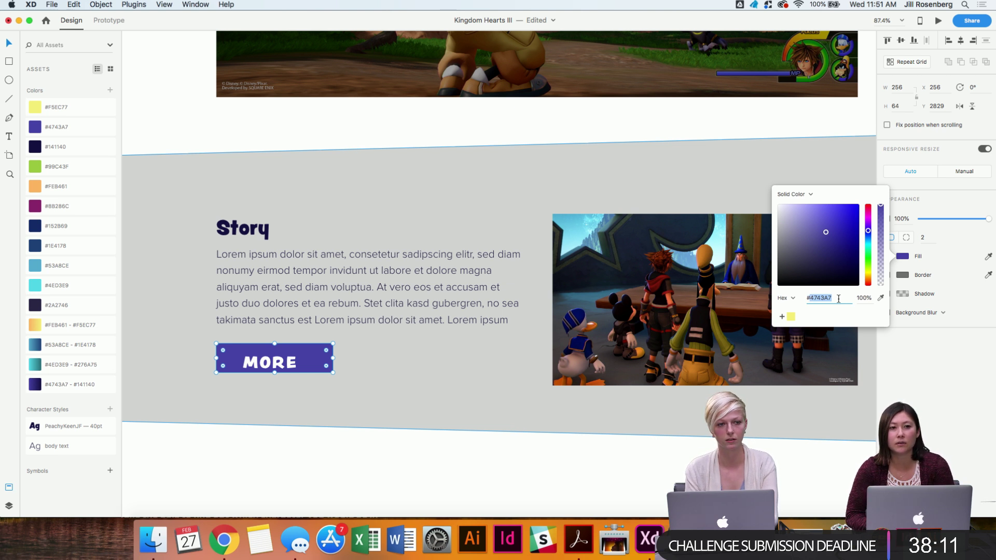
text(#673373)
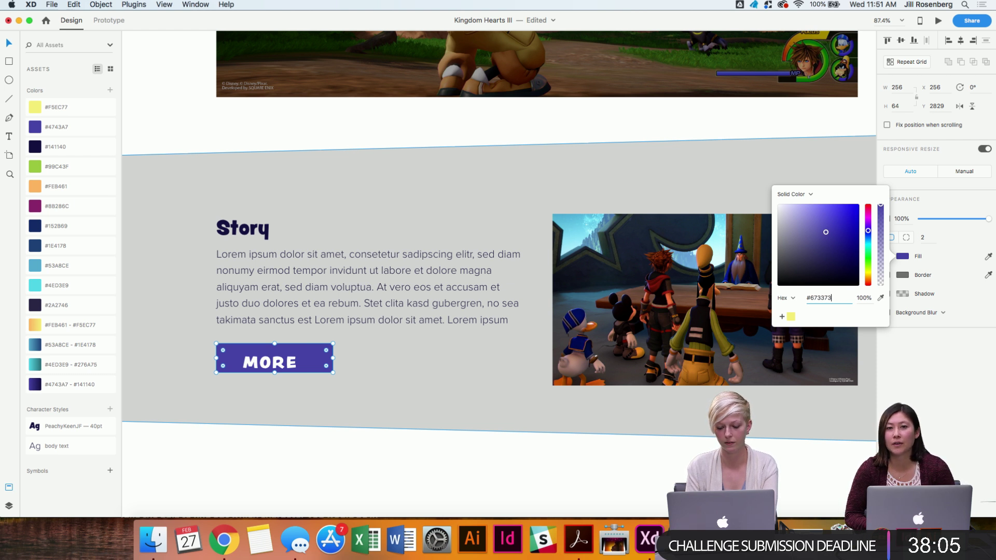
key(Return)
click(341, 451)
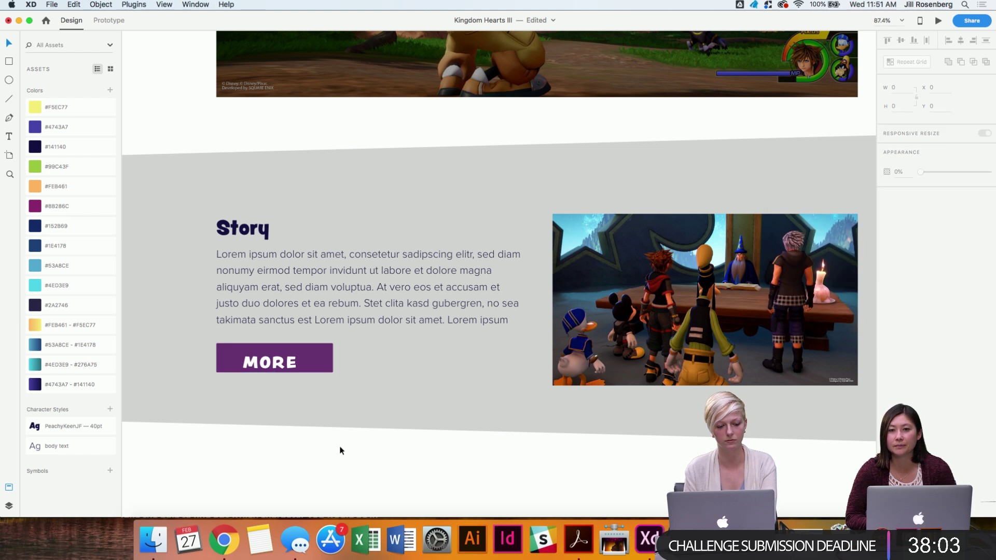
Compare the Story button's new purple with the rest of the homepage, from the hero image down to the Story section.
scroll(341, 450, down, 5)
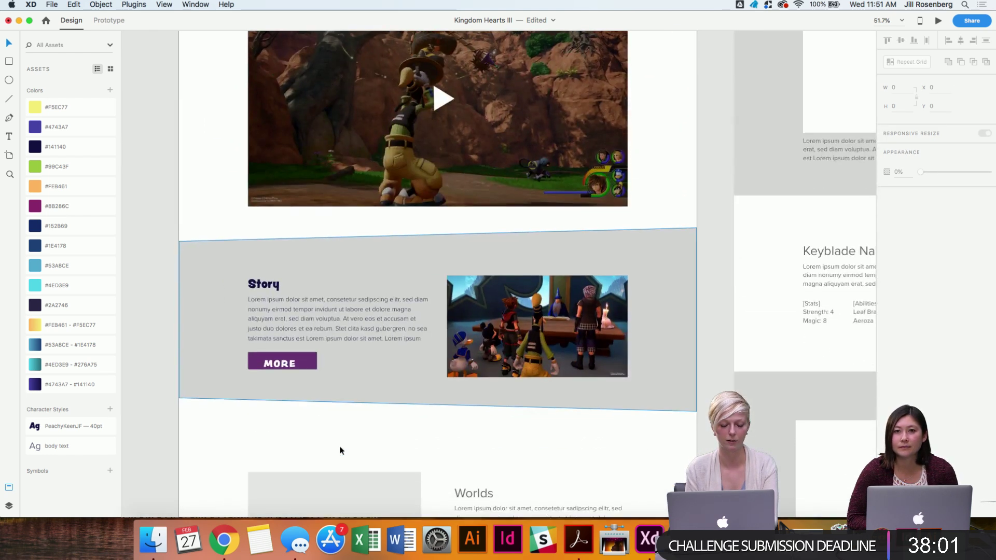
scroll(341, 450, up, 5)
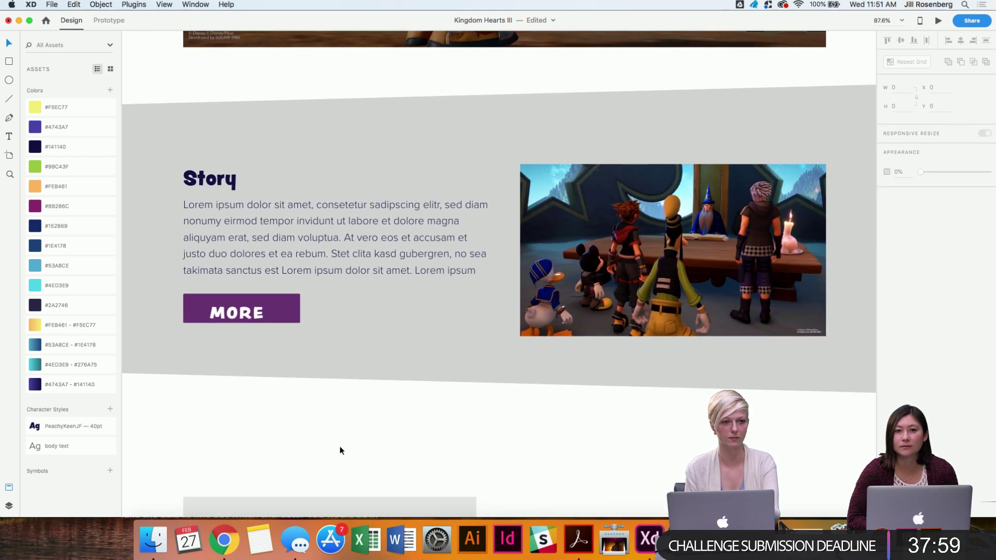
scroll(283, 412, up, 2)
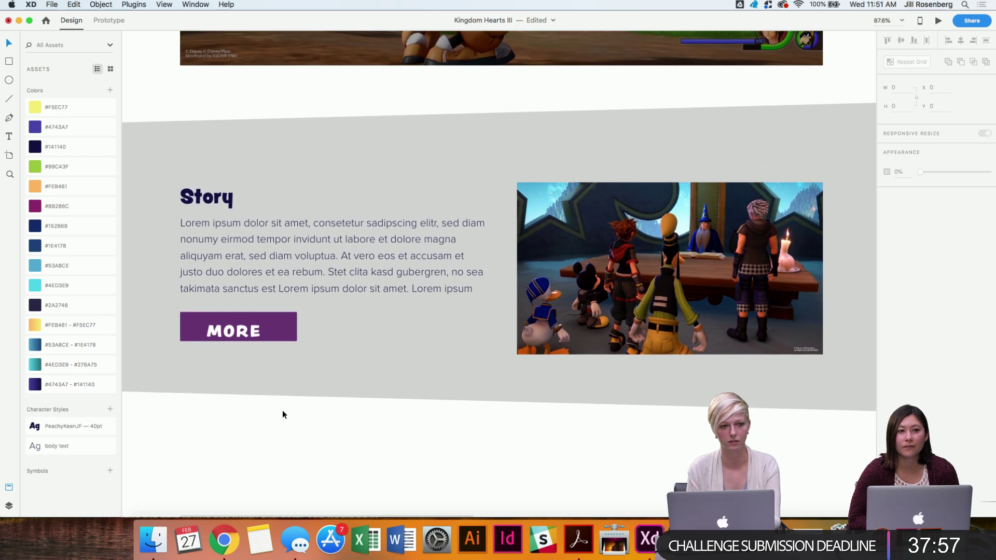
scroll(306, 431, up, 2)
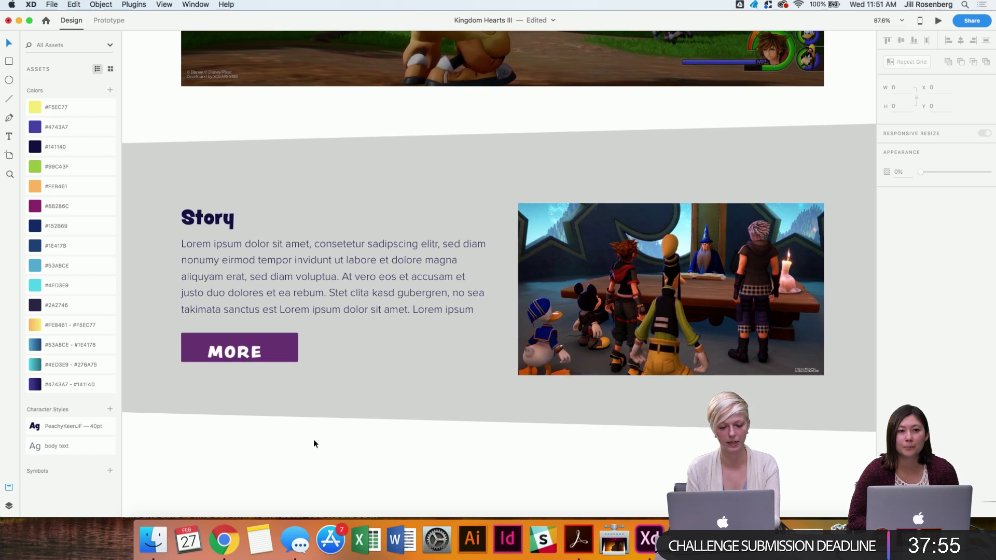
scroll(314, 440, down, 3)
scroll(314, 440, up, 10)
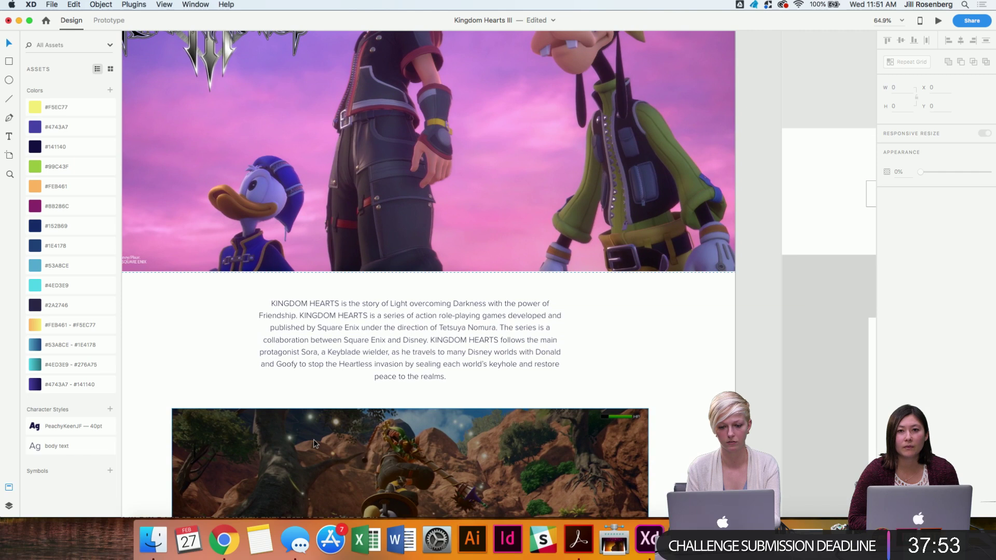
scroll(313, 440, down, 8)
scroll(314, 440, up, 4)
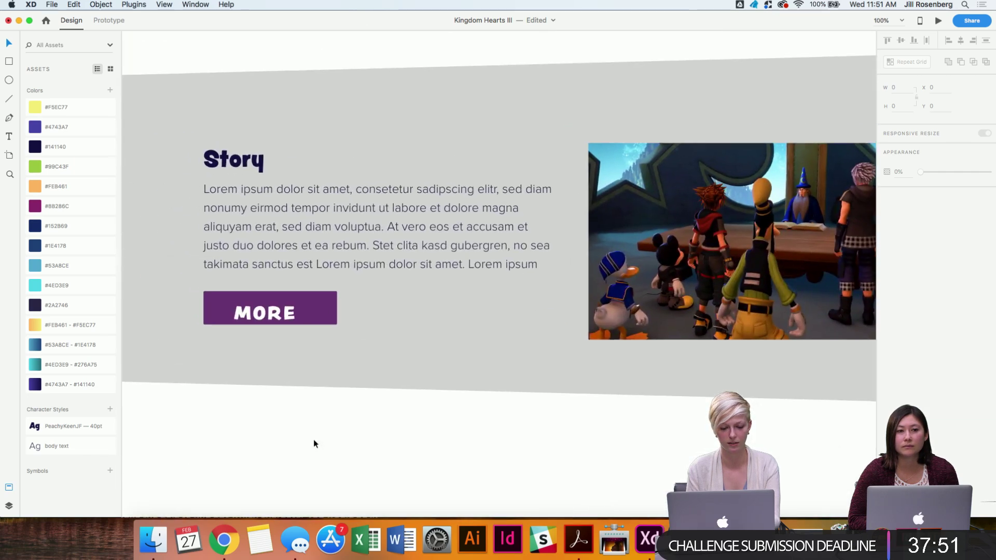
Save the Story button's #673373 fill as a colour asset, and move the MORE label slightly up and left within the button.
click(321, 307)
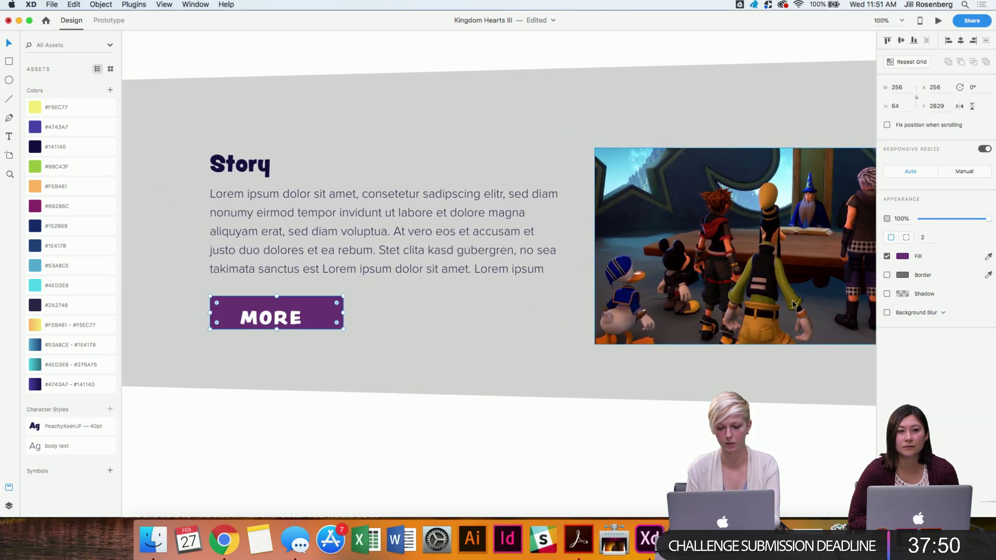
click(110, 90)
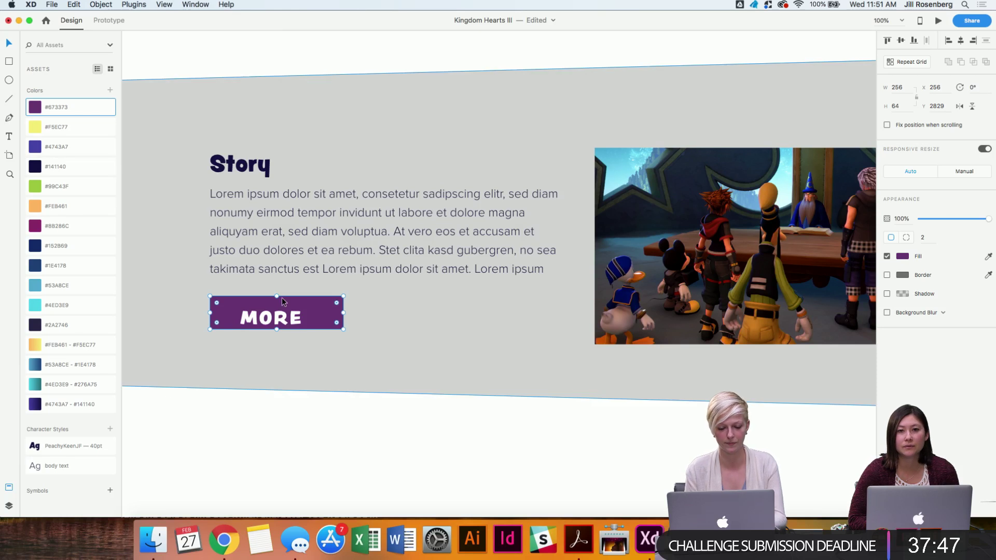
double_click(283, 317)
drag(283, 317, 271, 317)
key(Escape)
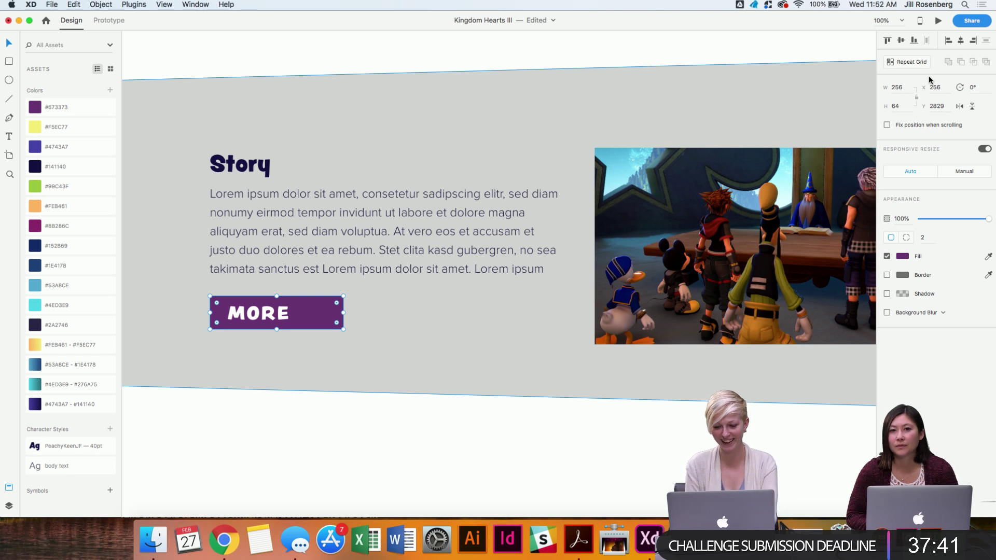
Reduce the Story button's width by 64 to 192.
click(909, 89)
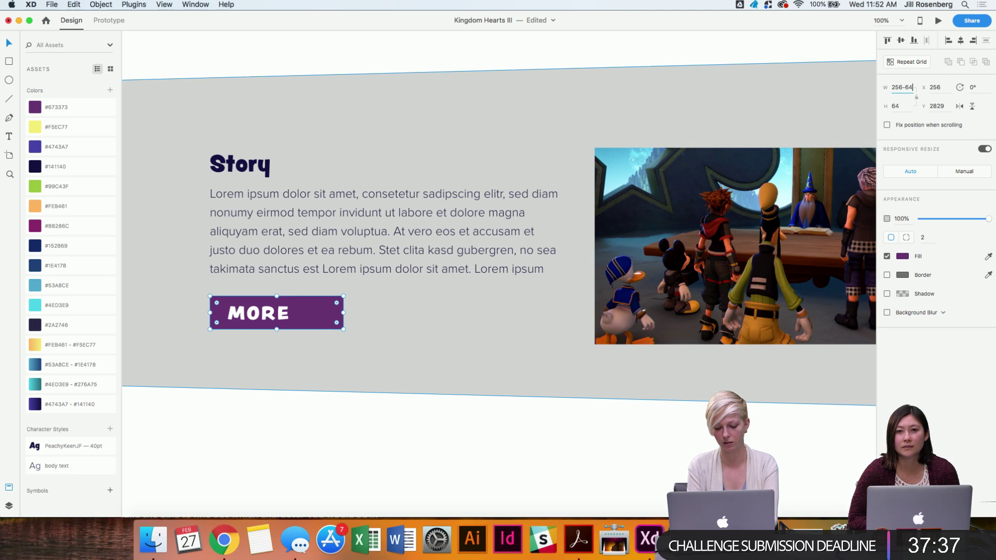
text(-64)
key(Return)
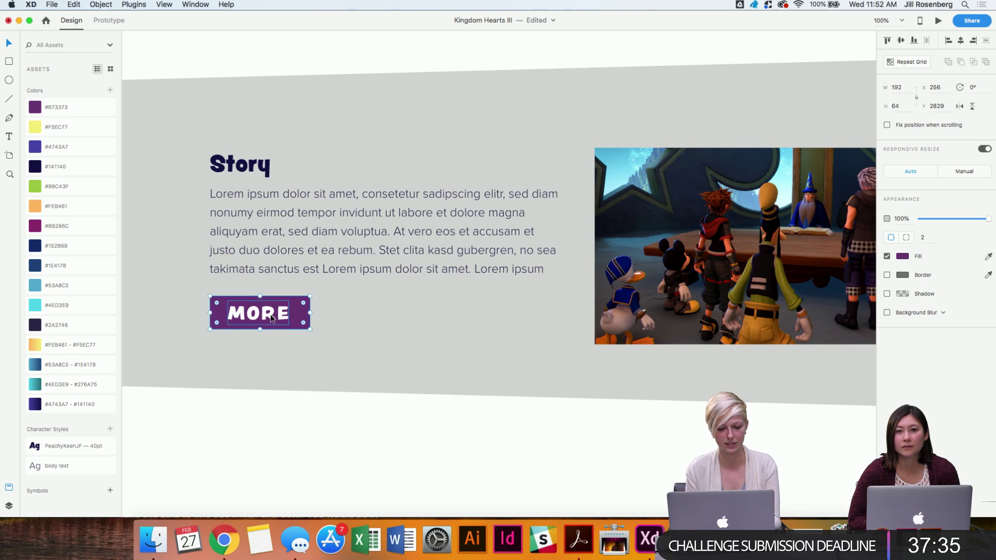
Centre the MORE label horizontally on the Story button and group the two together.
shift+click(272, 318)
click(961, 40)
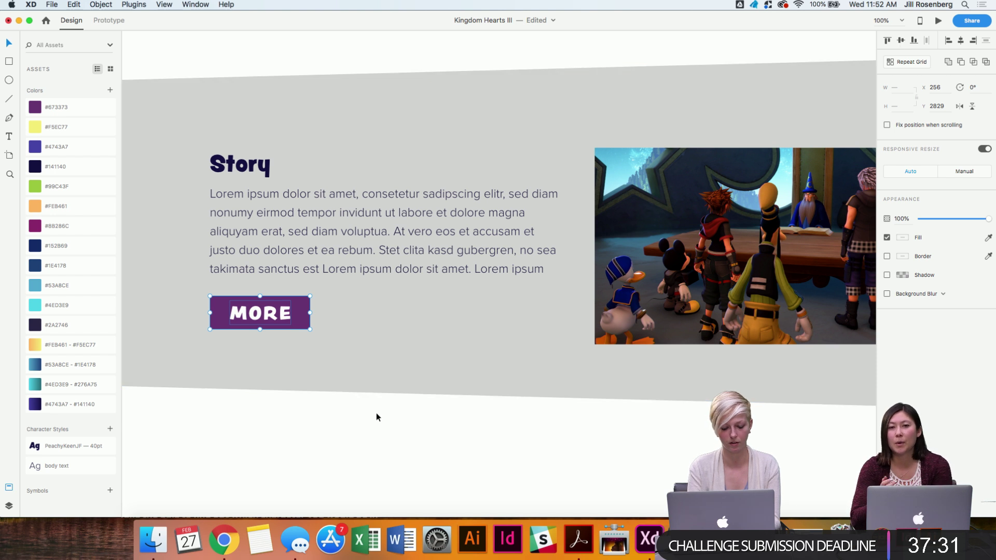
key(super+g)
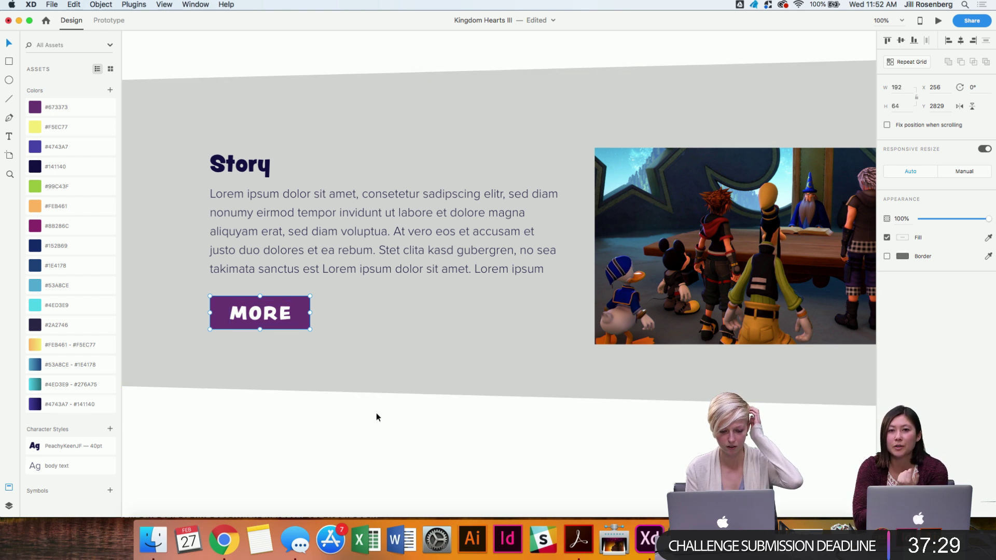
Review the Story section and its MORE button against the surrounding homepage sections.
scroll(289, 404, down, 5)
scroll(288, 403, down, 5)
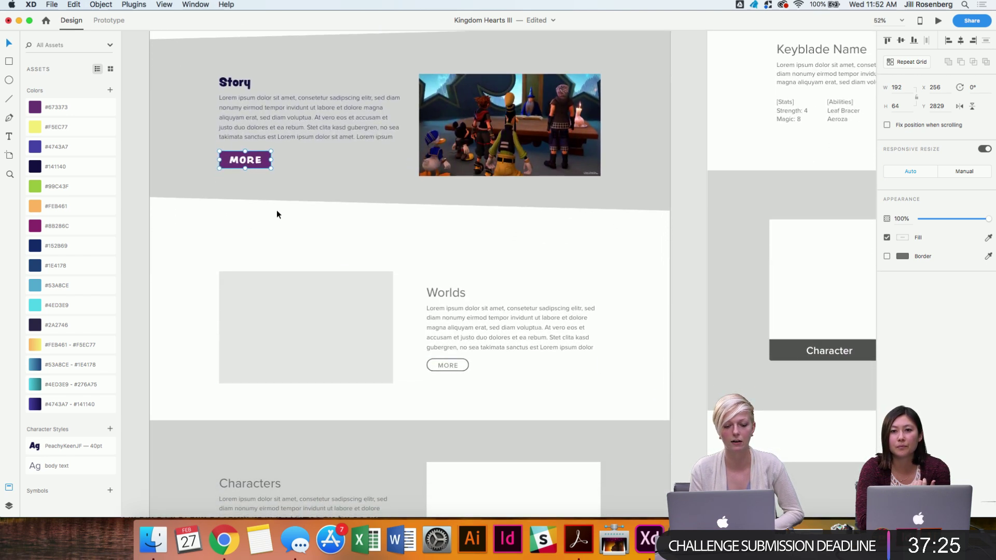
scroll(276, 213, up, 4)
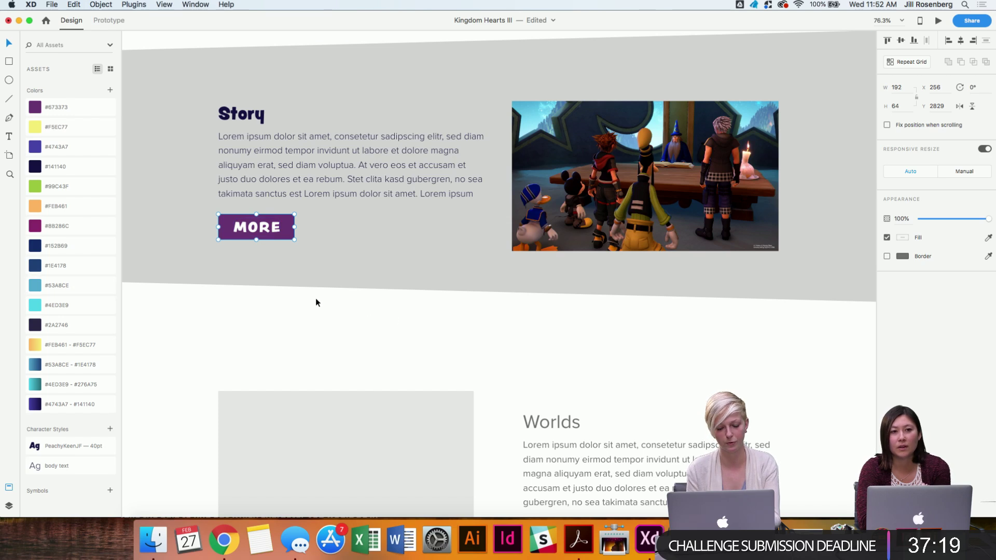
click(269, 291)
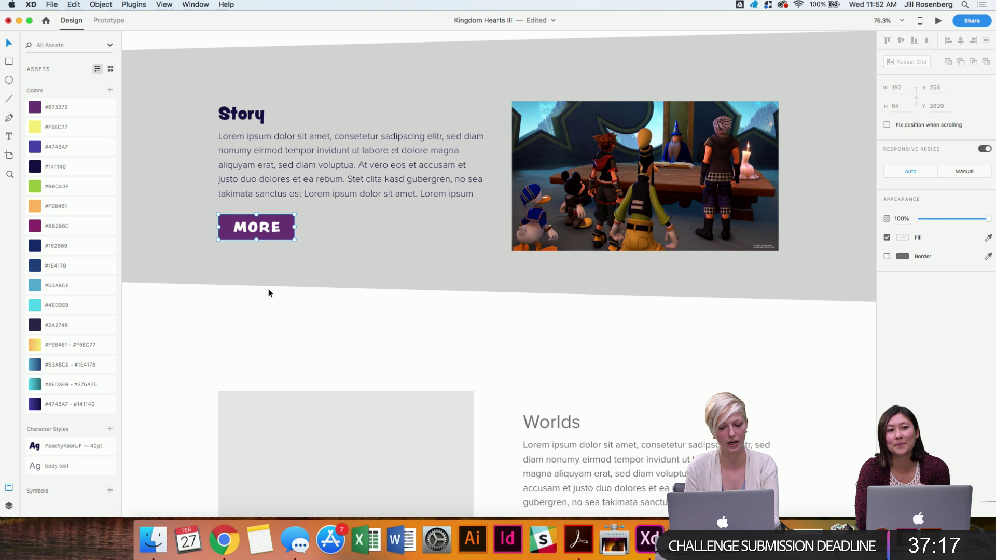
scroll(246, 355, up, 3)
scroll(247, 355, right, 1)
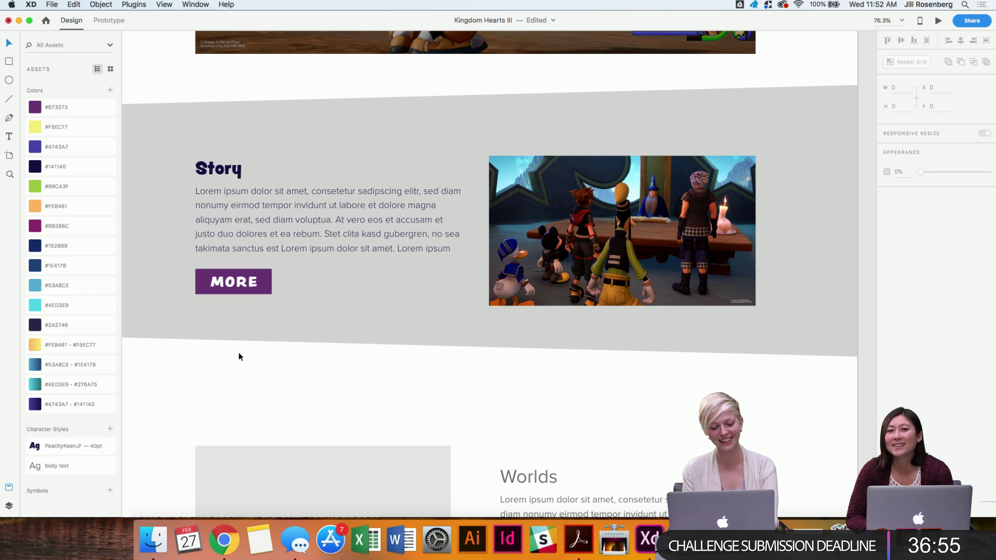
scroll(240, 355, up, 2)
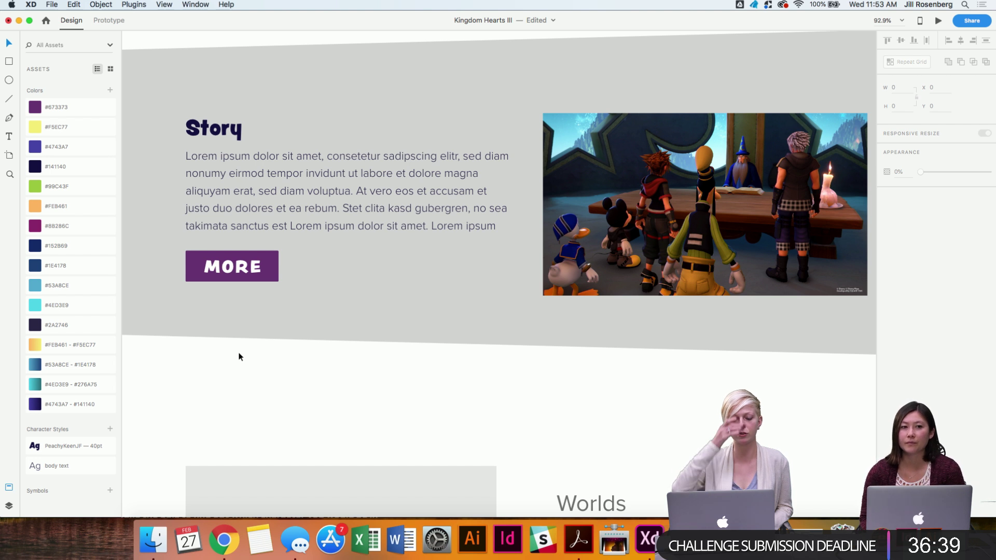
scroll(238, 356, up, 3)
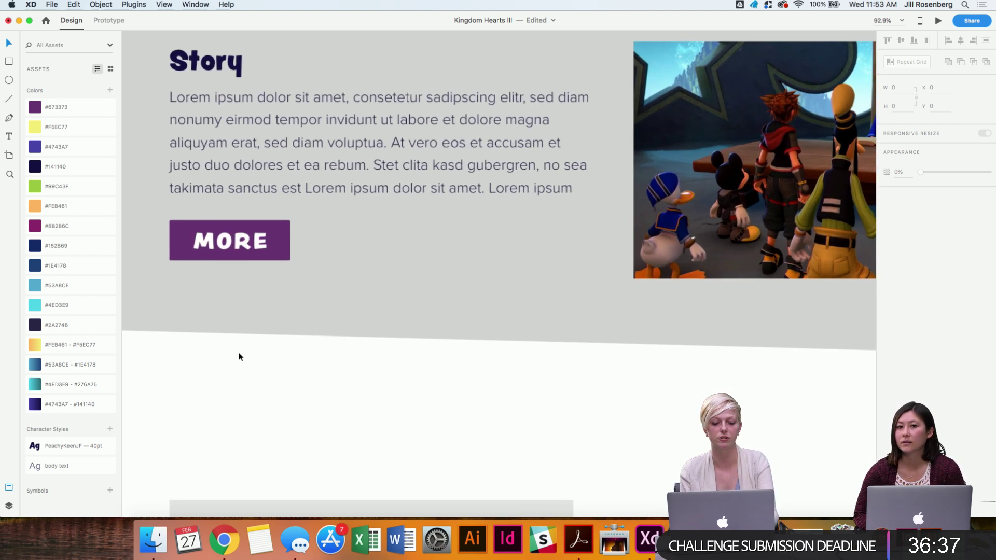
scroll(238, 356, up, 2)
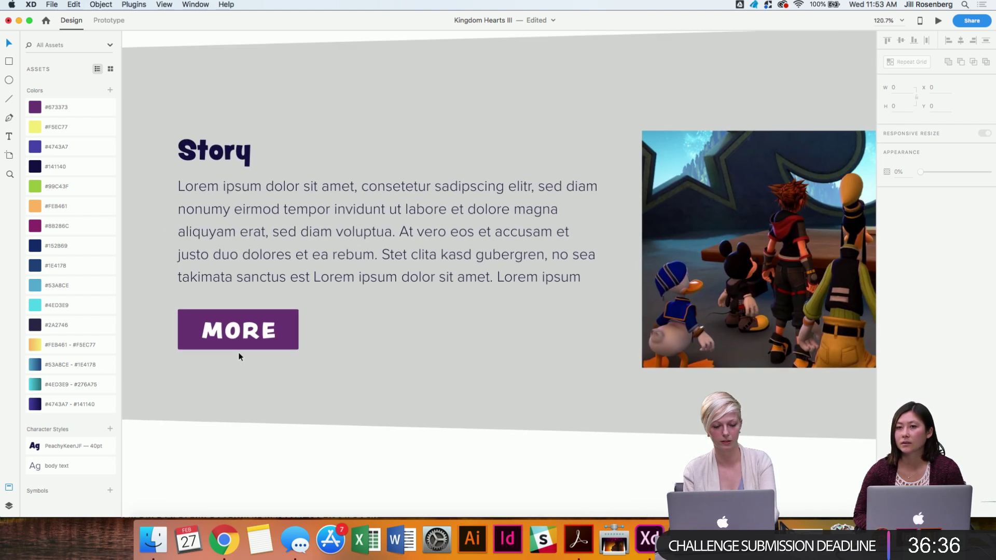
Set the corner radius of the purple rectangle behind the Story section's MORE label to 4.
click(290, 316)
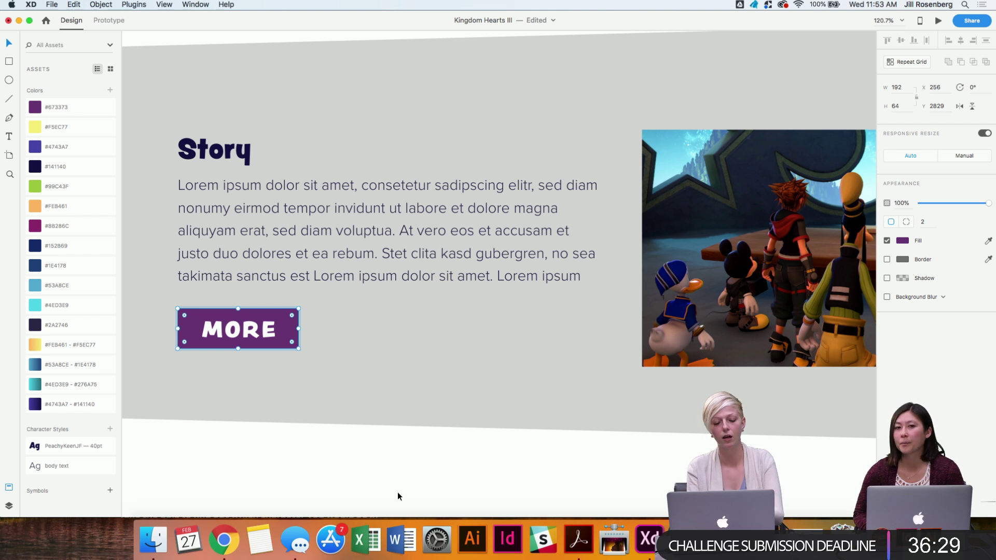
click(297, 460)
click(294, 321)
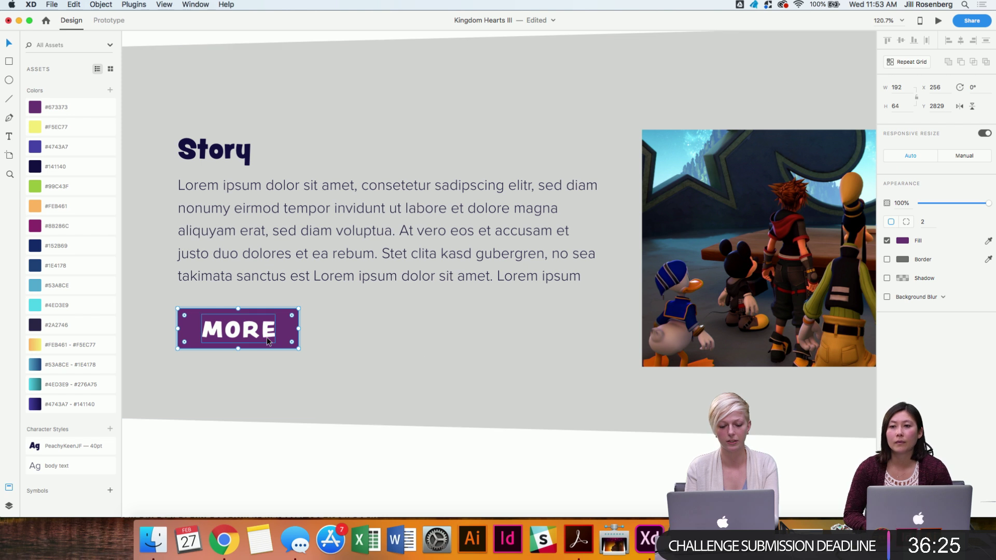
scroll(267, 338, up, 5)
click(922, 222)
text(4)
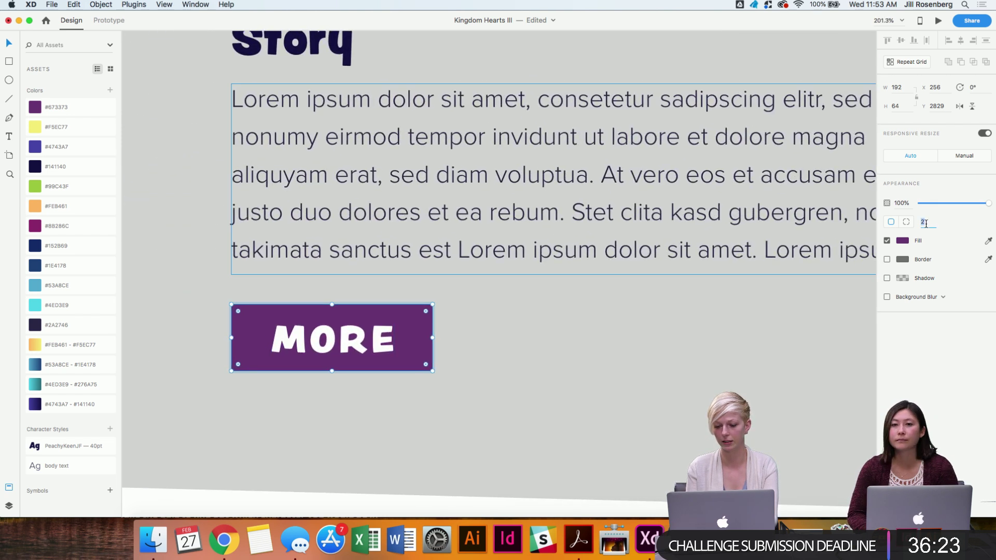
scroll(569, 351, down, 2)
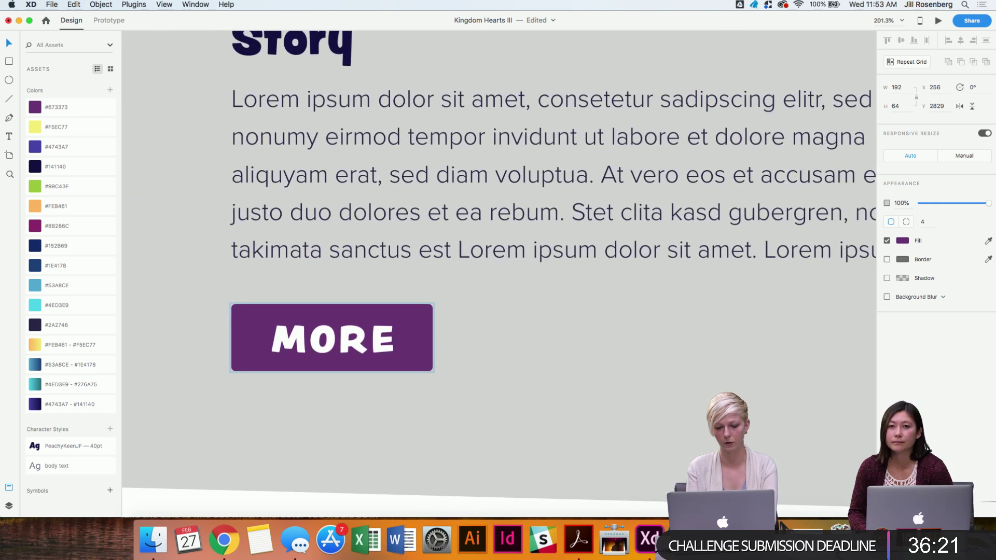
click(569, 351)
Check how the rounded MORE button looks beneath the Story text.
scroll(569, 350, down, 3)
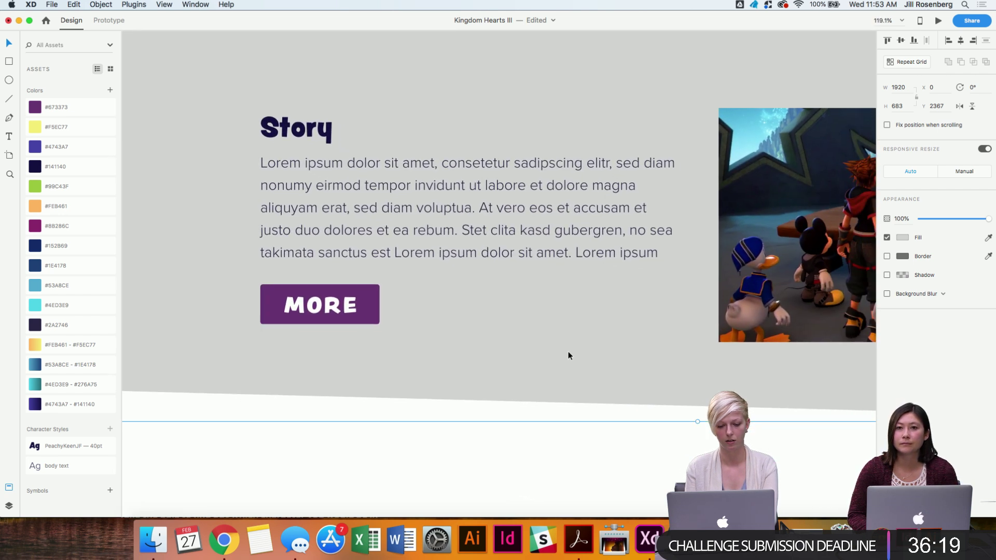
scroll(496, 474, right, 2)
scroll(496, 474, down, 1)
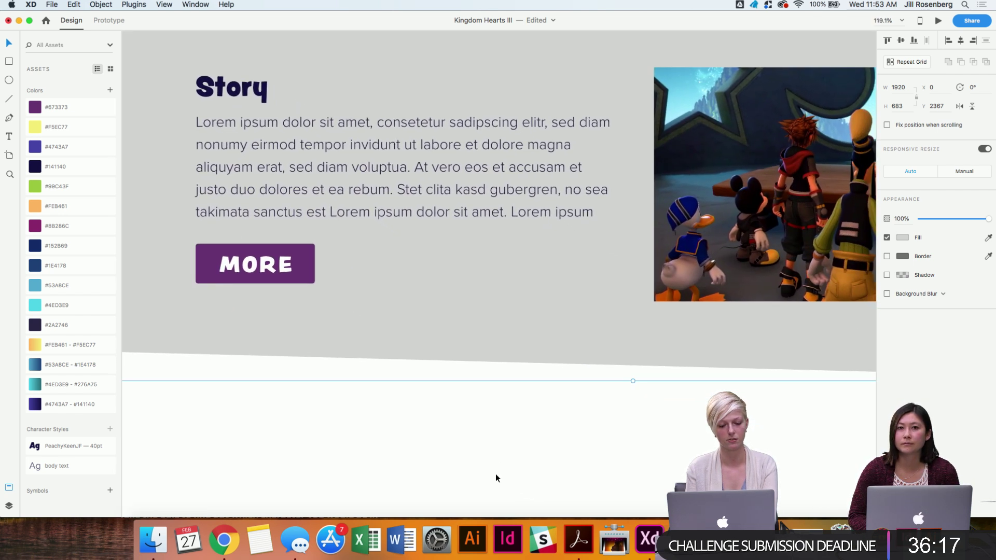
scroll(496, 474, up, 2)
scroll(496, 475, left, 2)
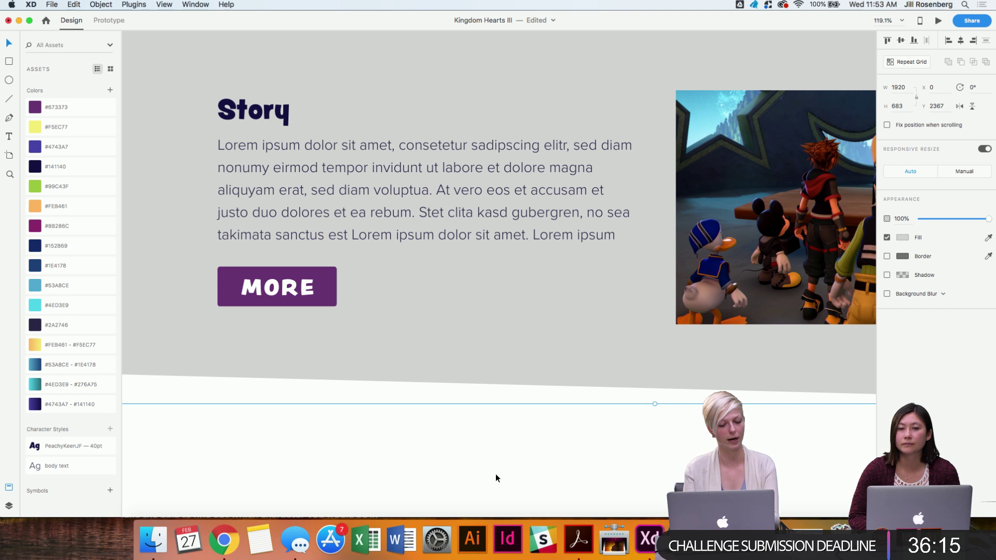
click(329, 297)
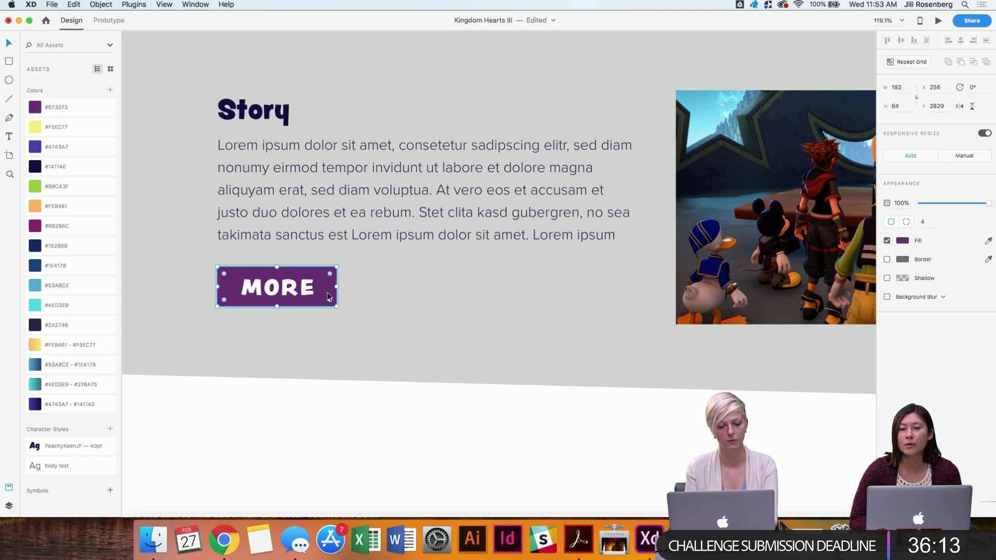
click(334, 419)
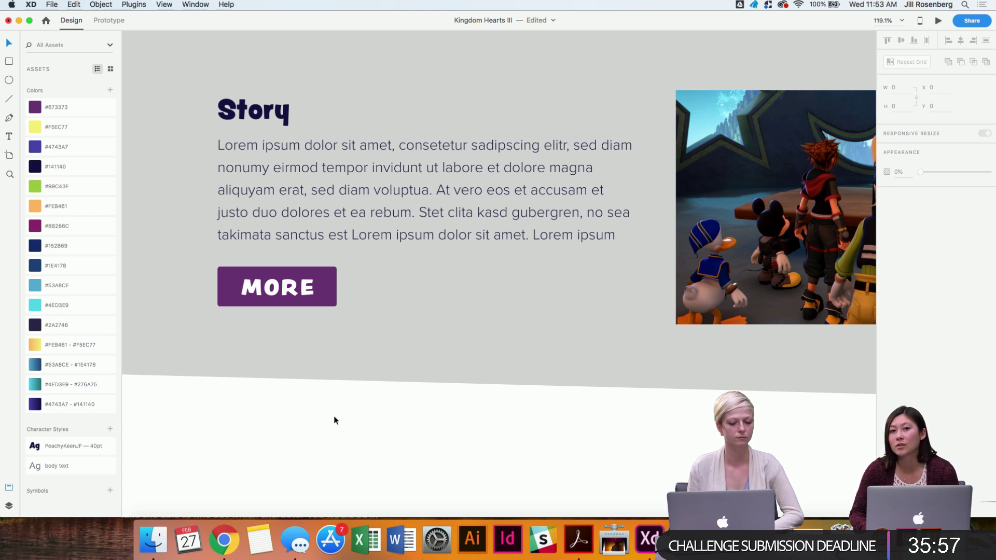
Look over the homepage design from the header and hero image down to the Worlds section.
scroll(335, 420, up, 5)
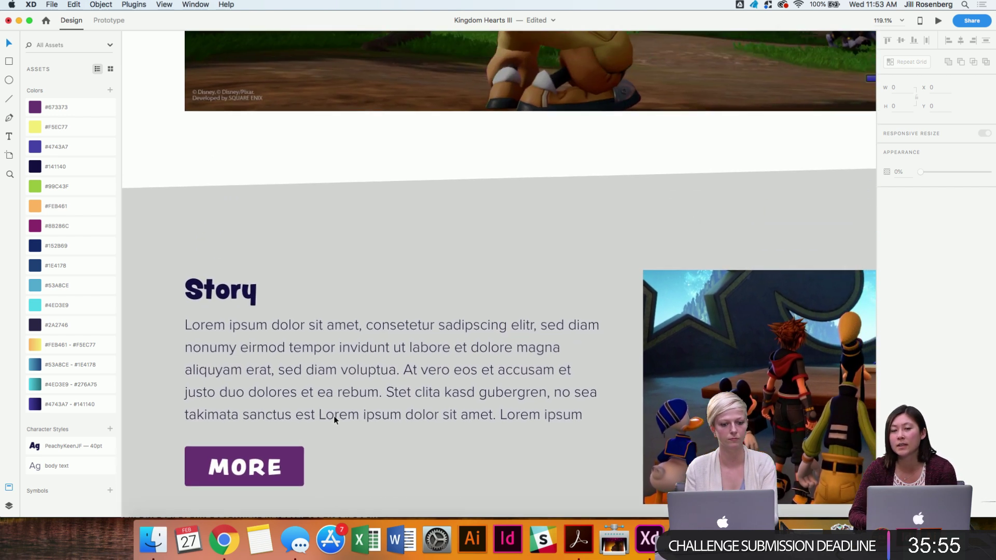
scroll(334, 415, down, 4)
scroll(334, 416, up, 10)
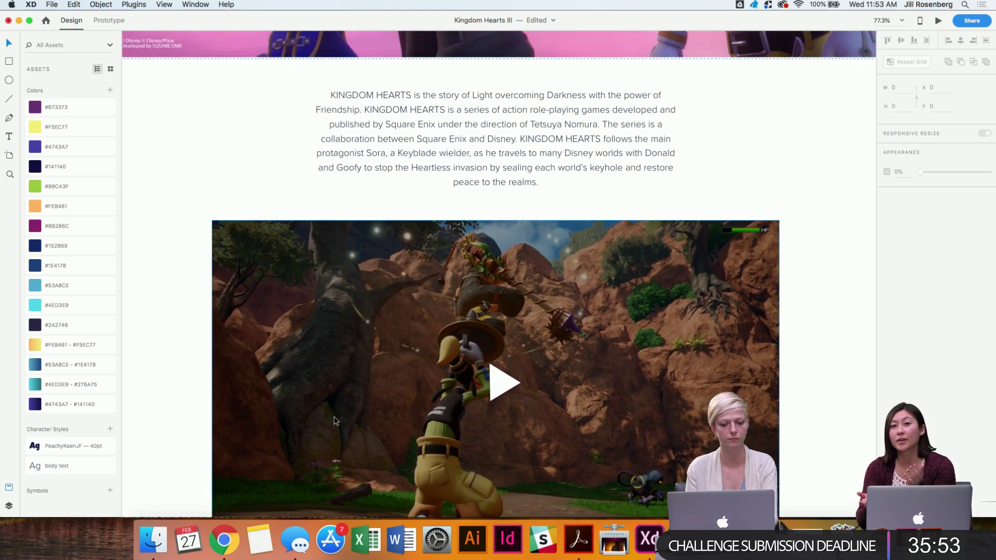
scroll(335, 421, up, 12)
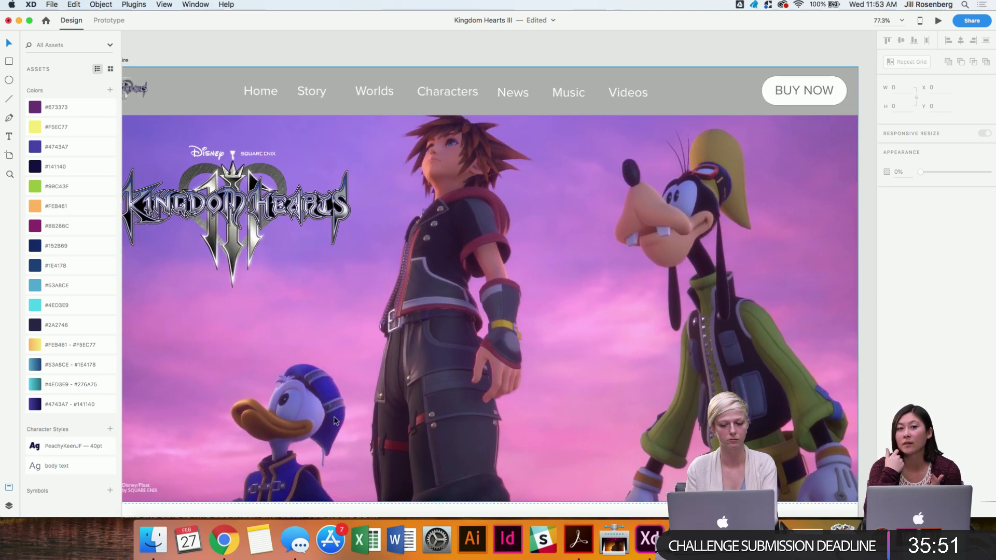
right_click(334, 416)
click(319, 335)
scroll(318, 335, left, 2)
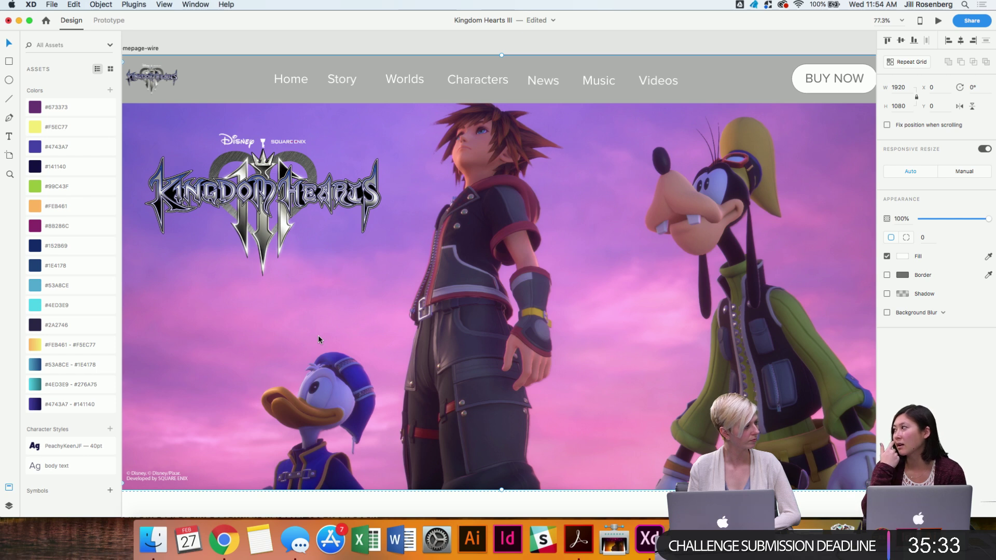
scroll(318, 335, down, 10)
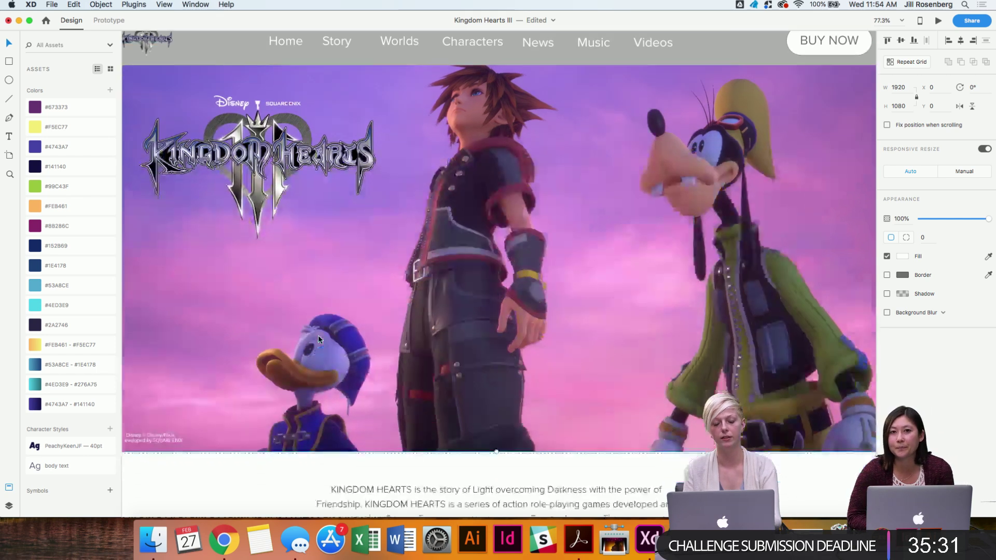
scroll(327, 245, down, 10)
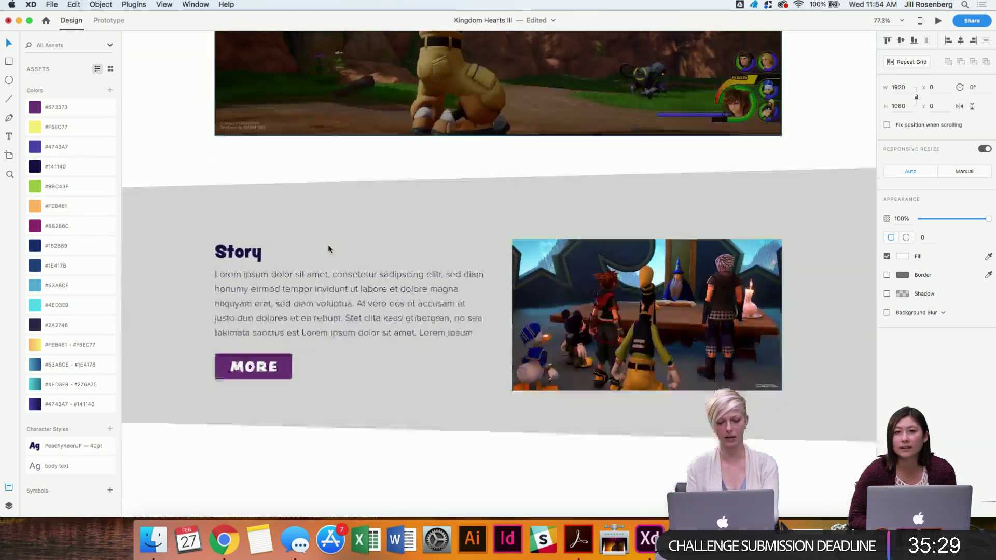
scroll(301, 283, down, 5)
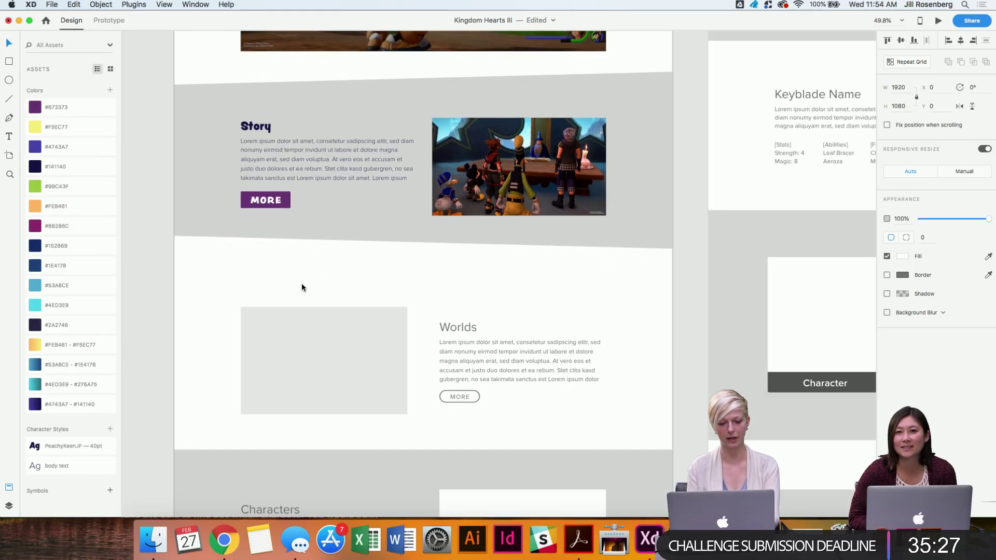
Turn the Story section's MORE button group into a symbol and name it "button".
scroll(301, 283, up, 2)
scroll(301, 283, up, 5)
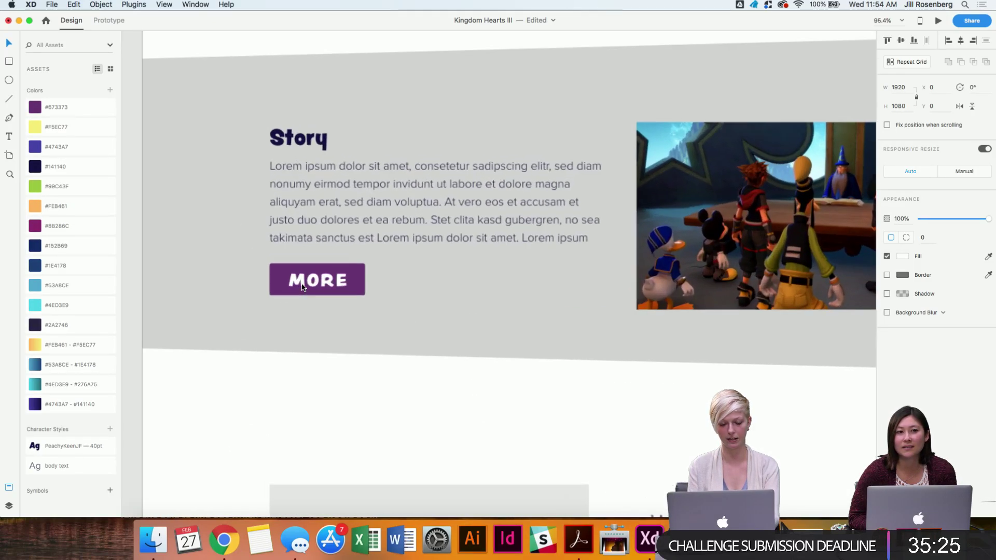
scroll(322, 235, down, 3)
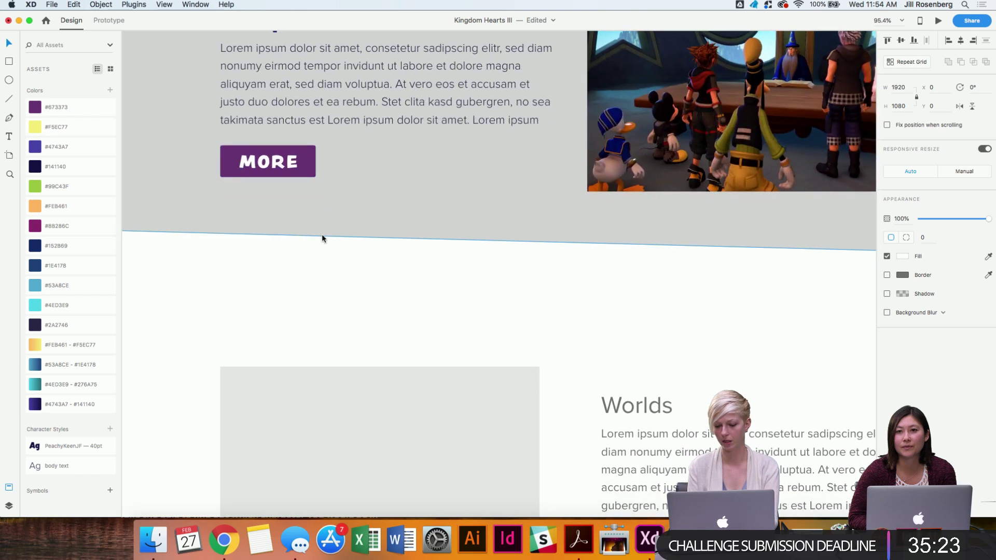
scroll(322, 235, up, 4)
scroll(322, 235, up, 2)
click(288, 247)
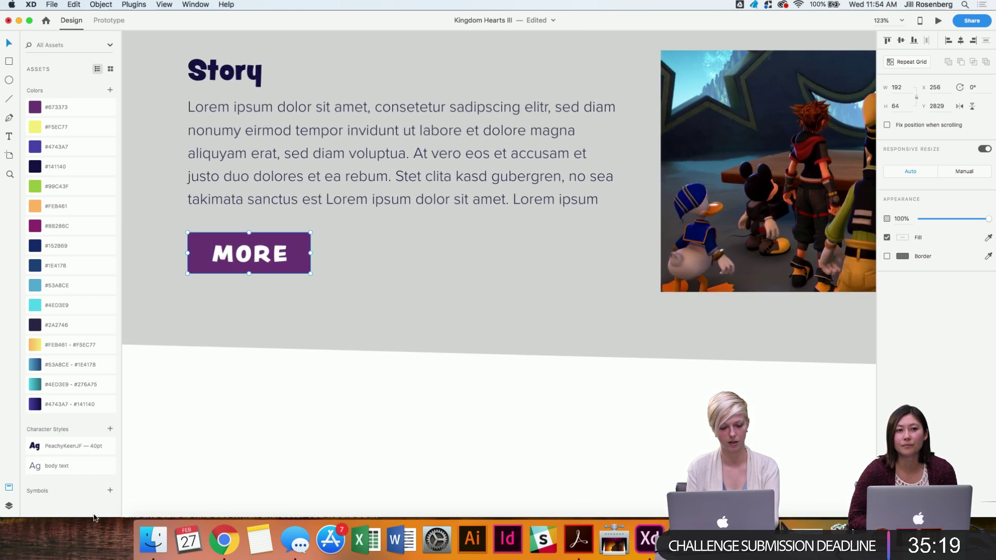
click(108, 491)
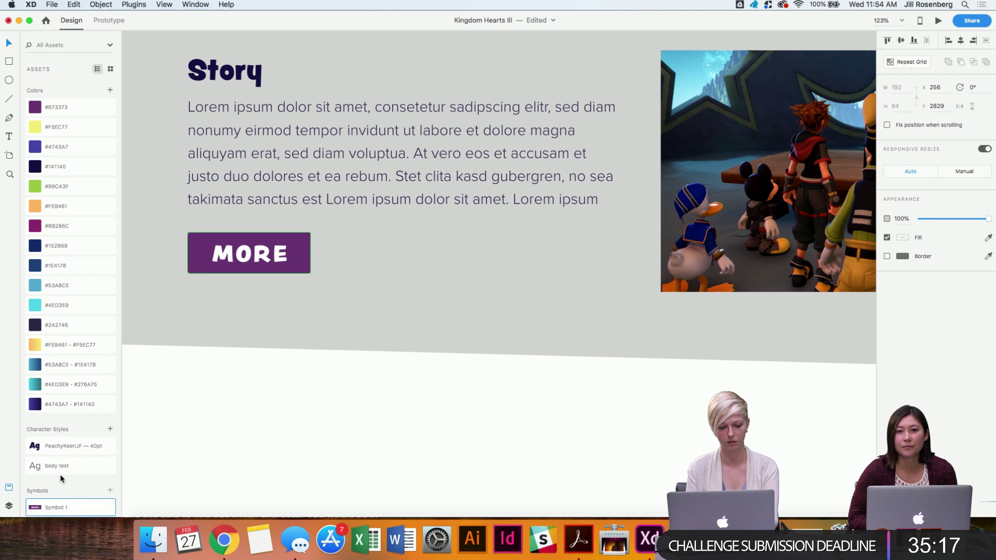
double_click(54, 508)
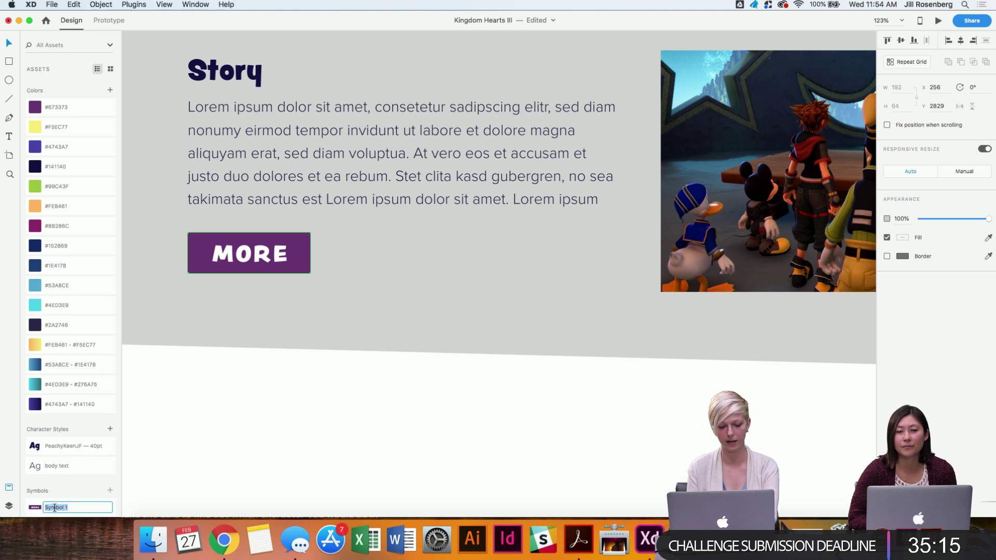
text(button)
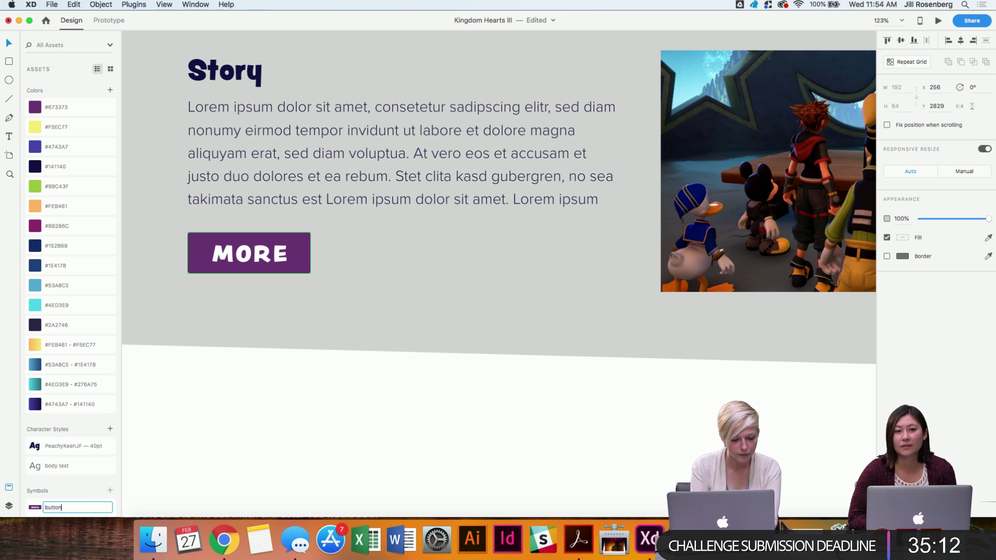
key(Return)
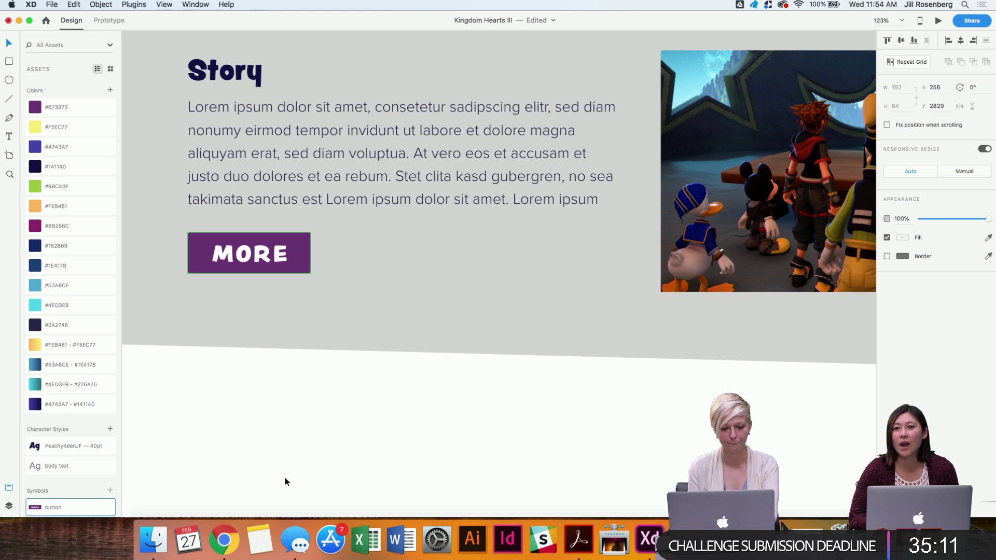
click(275, 445)
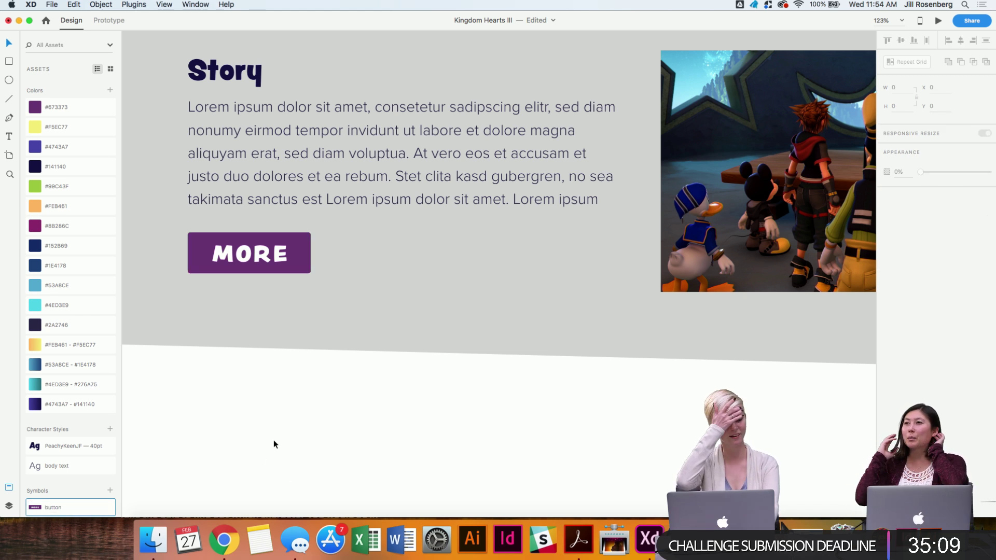
scroll(274, 444, down, 3)
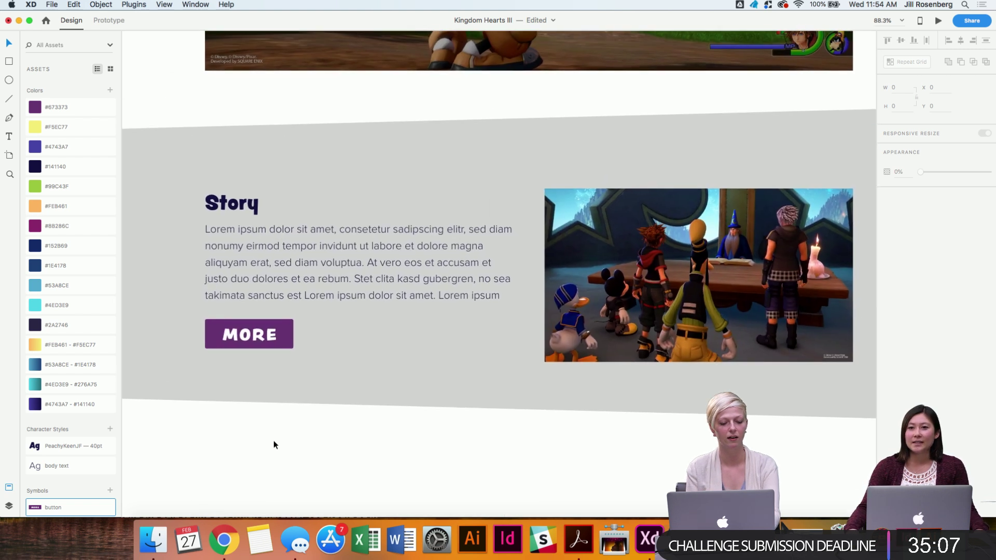
scroll(274, 445, down, 5)
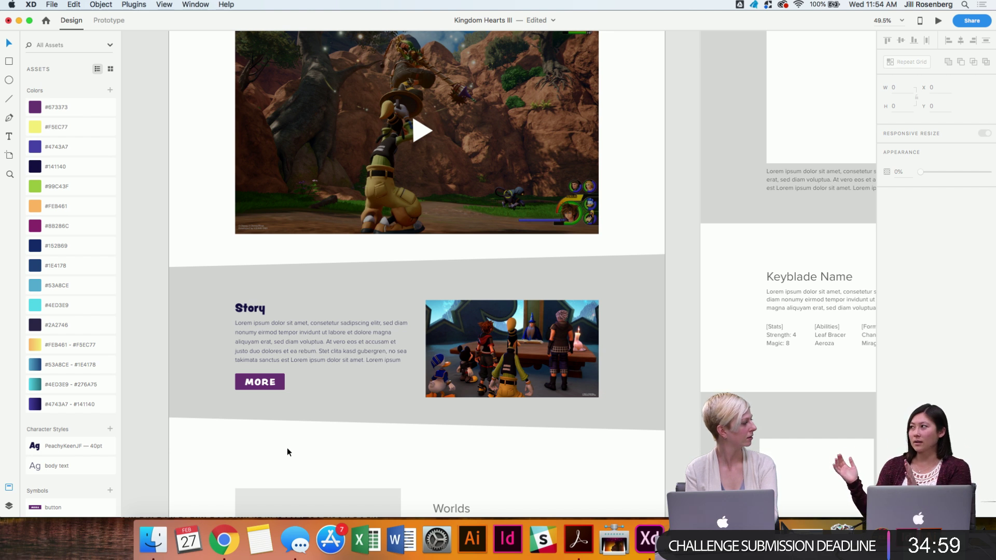
scroll(288, 447, right, 1)
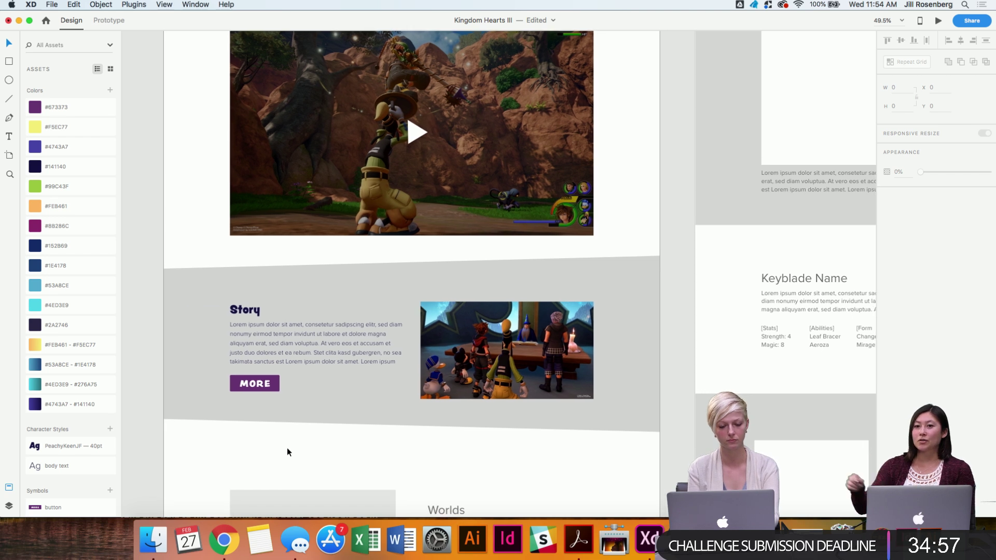
scroll(325, 447, down, 2)
scroll(325, 447, right, 2)
scroll(325, 447, down, 1)
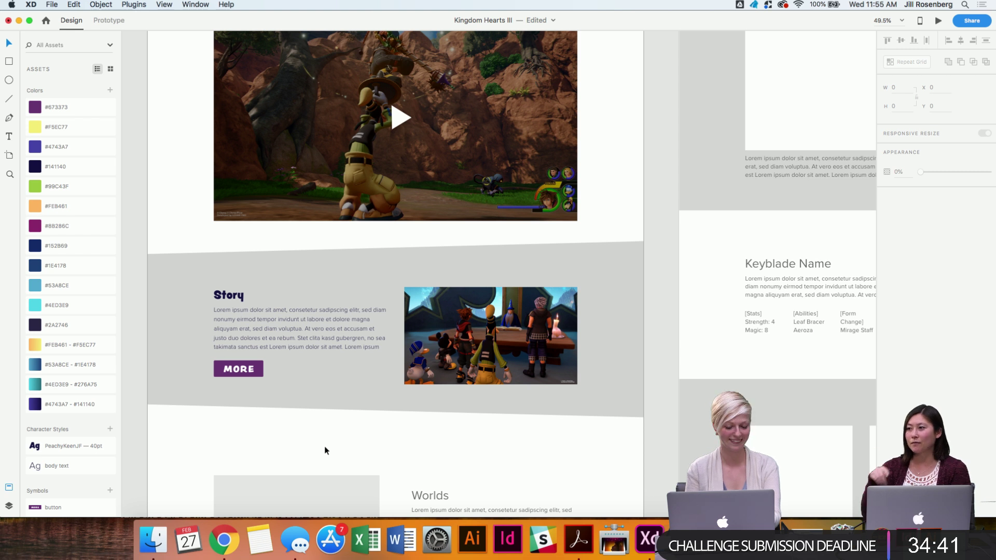
Shorten the Story paragraph's text box to a height of 173 so it ends just below the last line.
scroll(425, 437, down, 2)
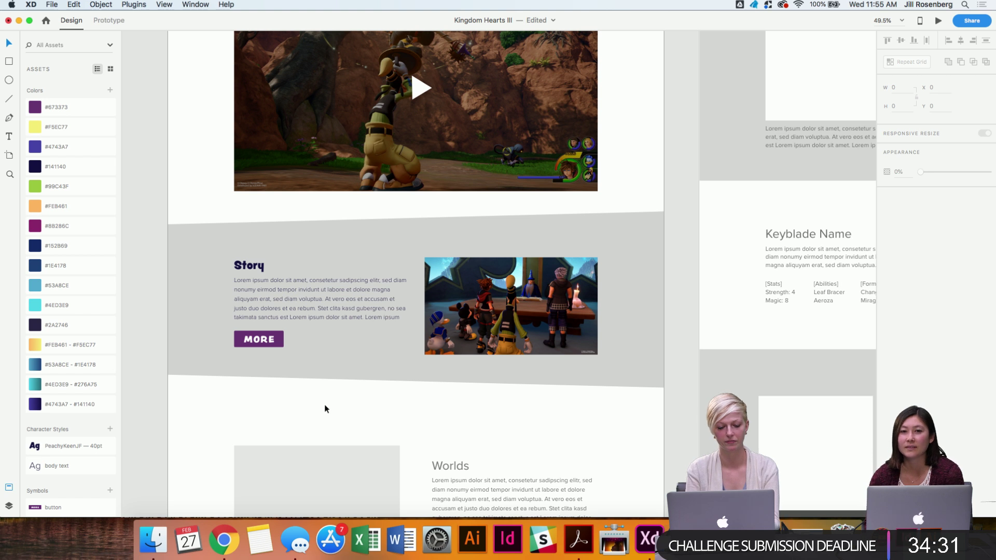
scroll(325, 404, up, 5)
click(223, 309)
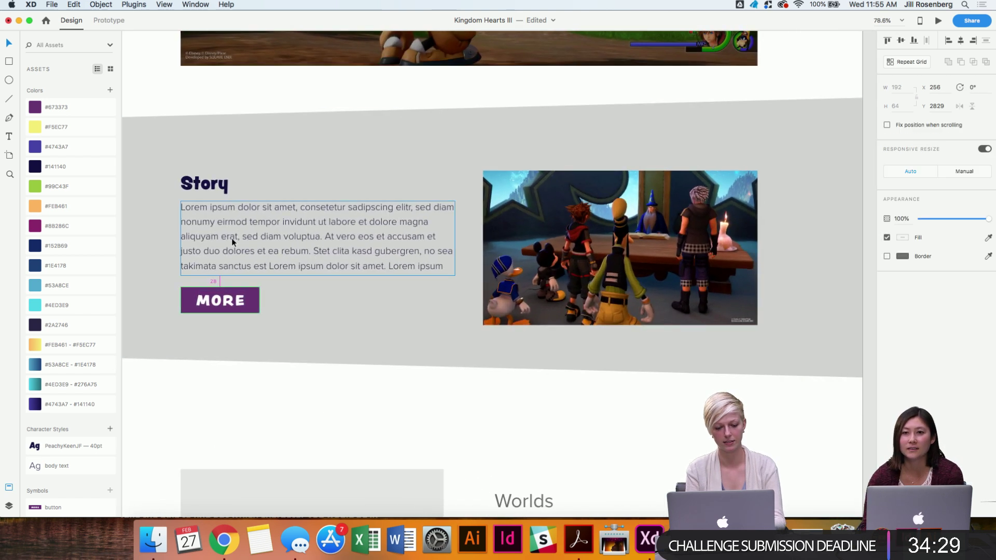
click(293, 256)
drag(317, 276, 319, 272)
Move the Story section's MORE button closer to the paragraph, to Y 2823.
click(223, 301)
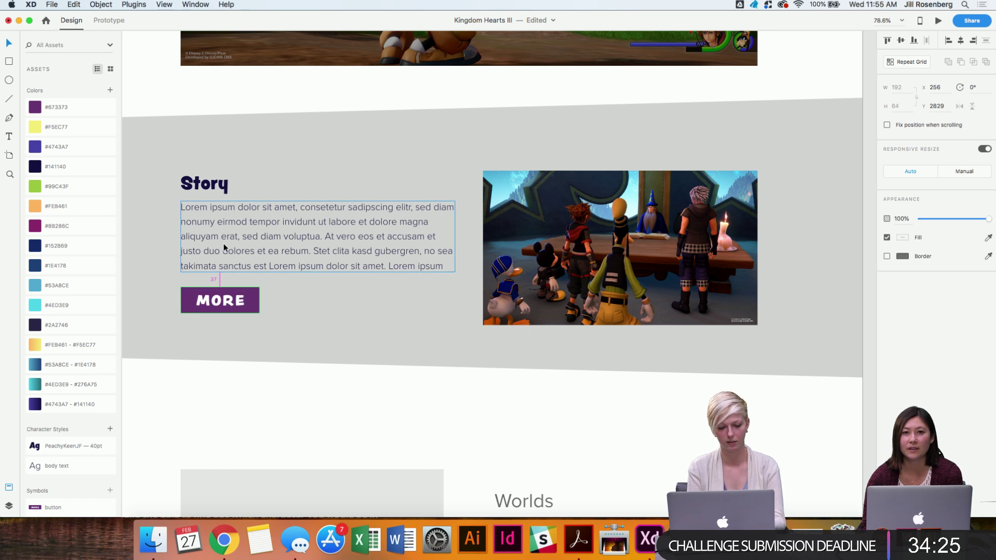
key(shift+Up)
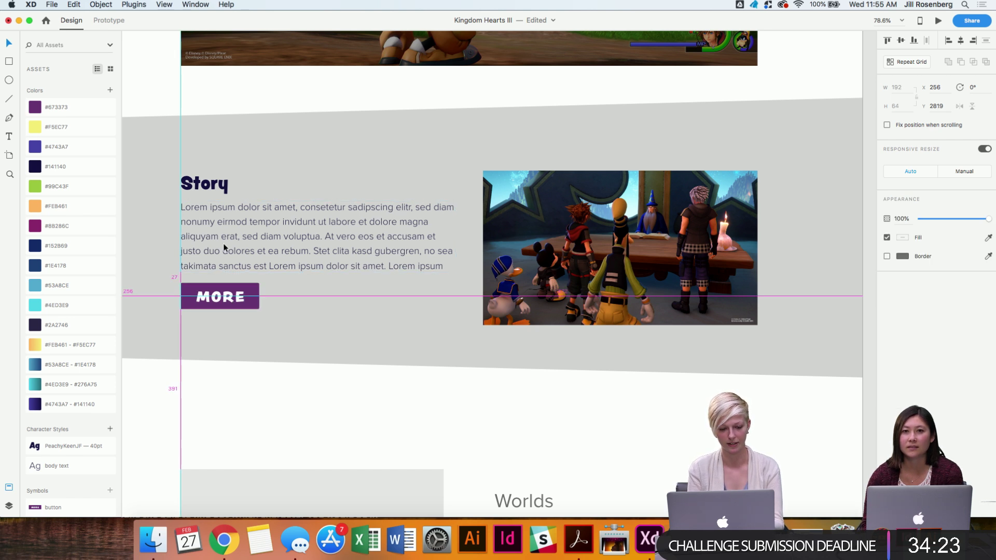
key(Down)
key(Down)
key(Down)
key(Down)
key(Down)
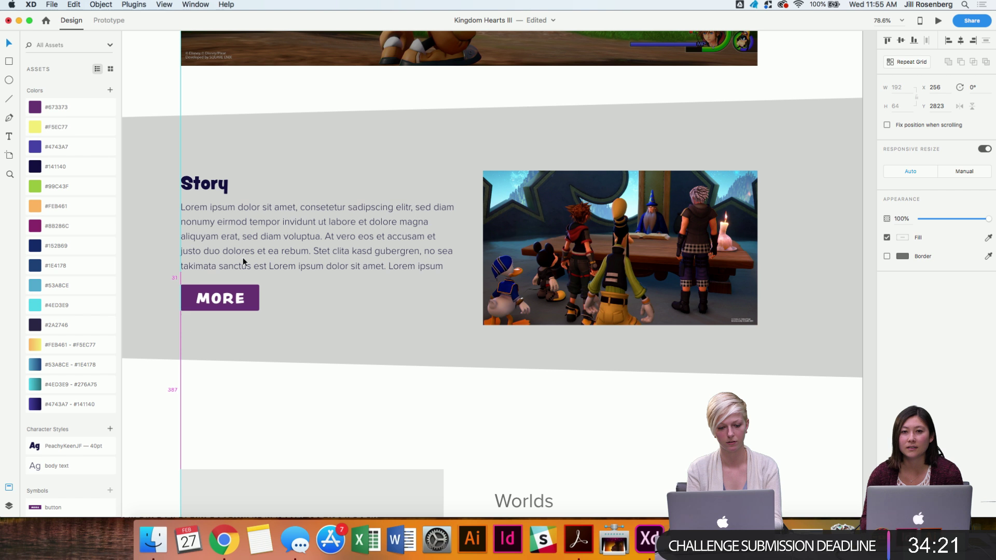
Move the Story paragraph and MORE button down together, placing the paragraph at Y 2627.
click(295, 259)
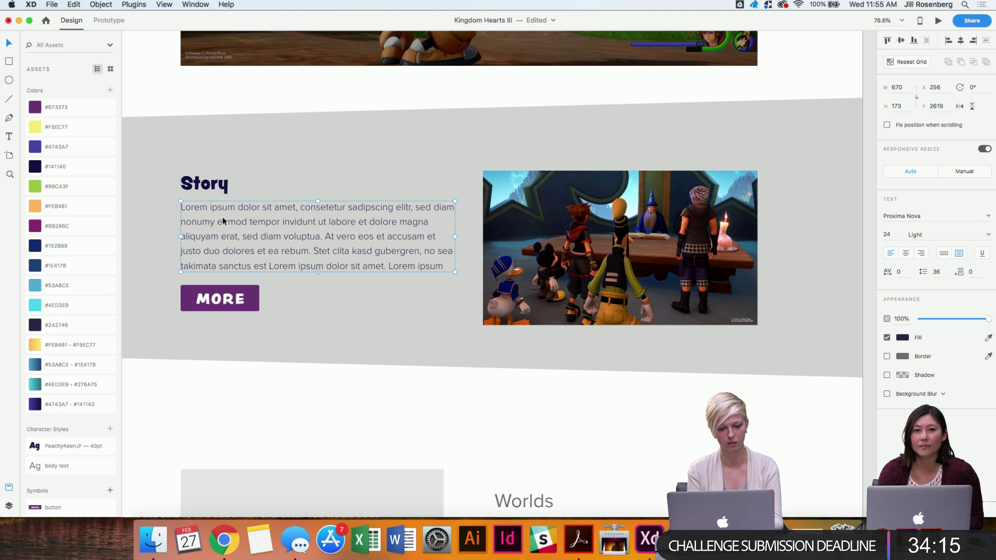
shift+click(224, 309)
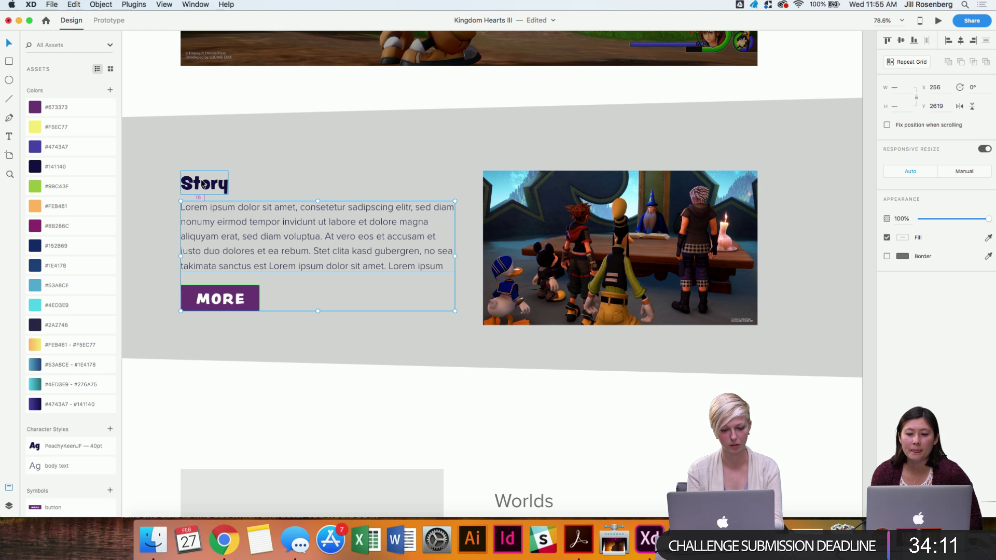
key(shift+Down)
key(Up)
key(Up)
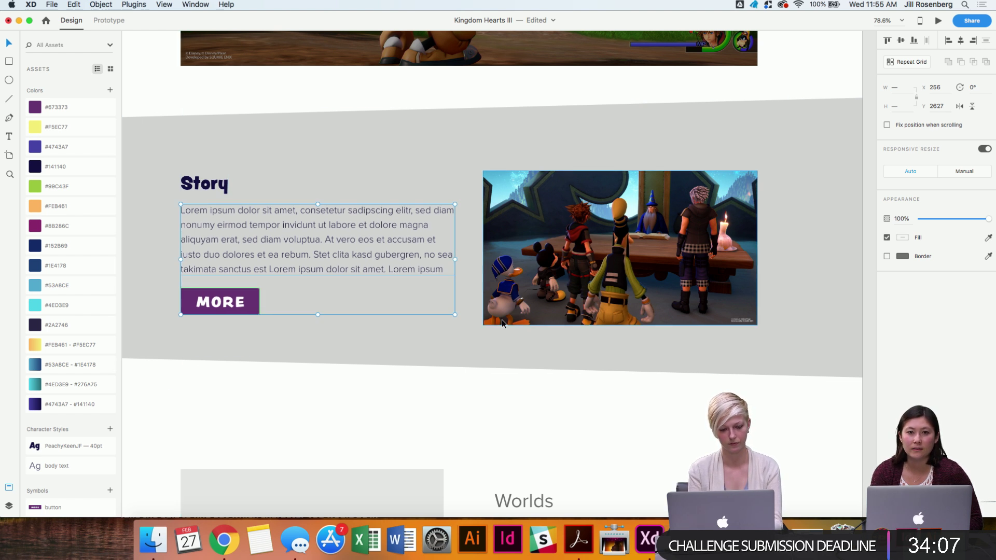
click(330, 398)
Examine the spacing between the Story heading, paragraph and MORE button, both close up and within the page.
scroll(329, 395, up, 1)
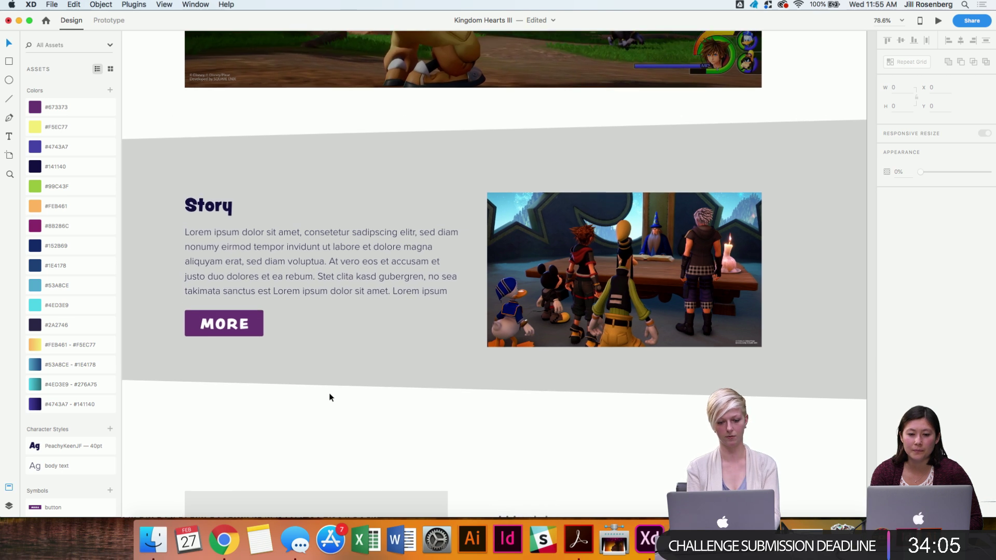
scroll(329, 396, down, 3)
scroll(329, 393, up, 5)
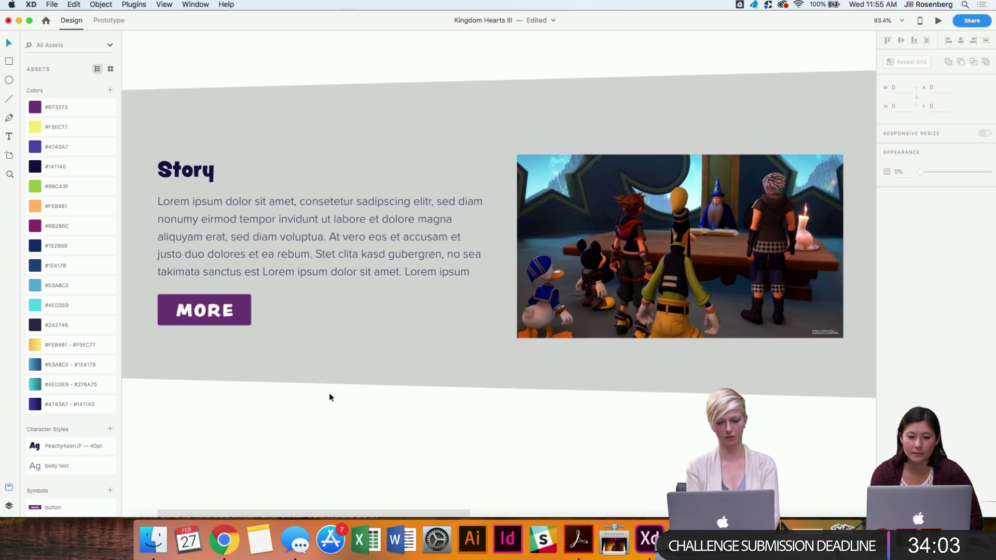
click(304, 180)
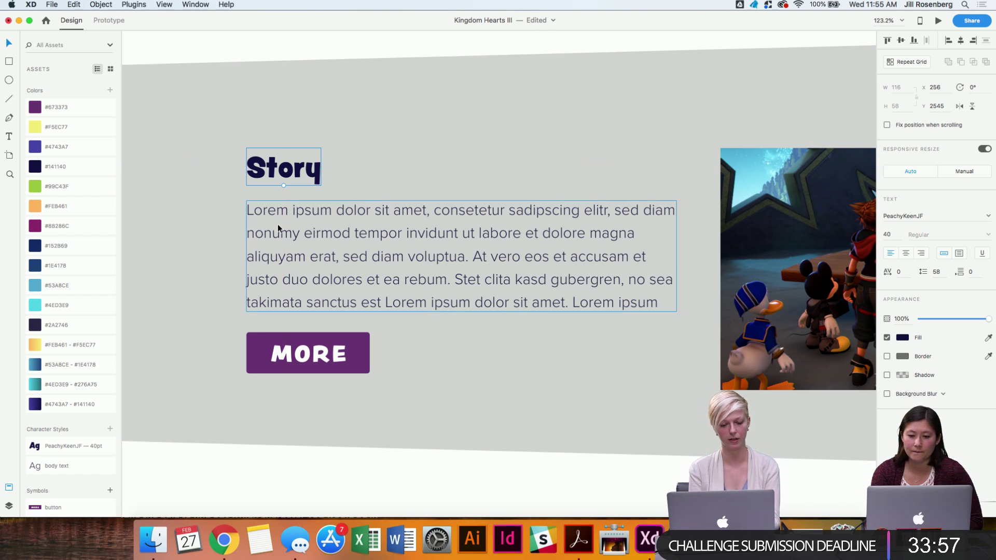
click(289, 262)
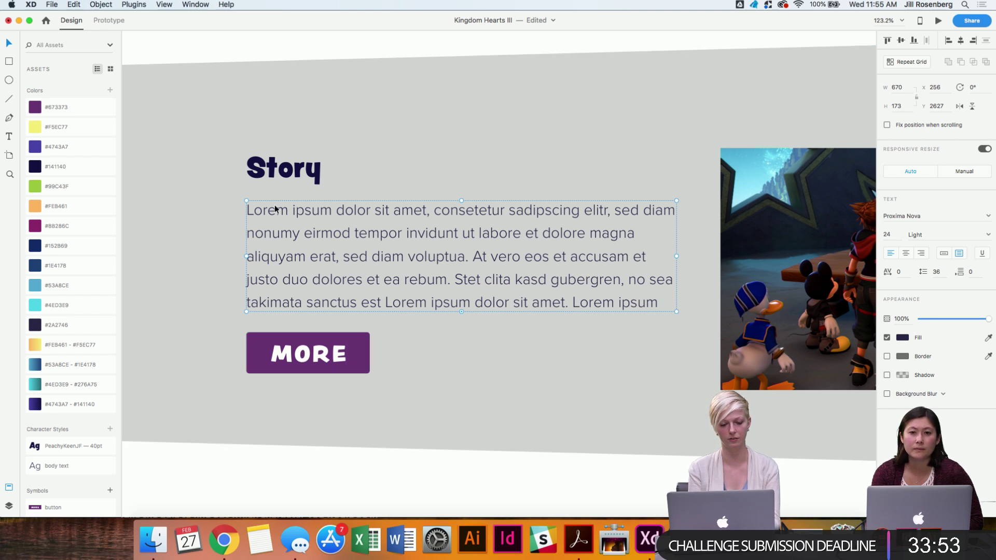
scroll(367, 261, down, 4)
click(350, 368)
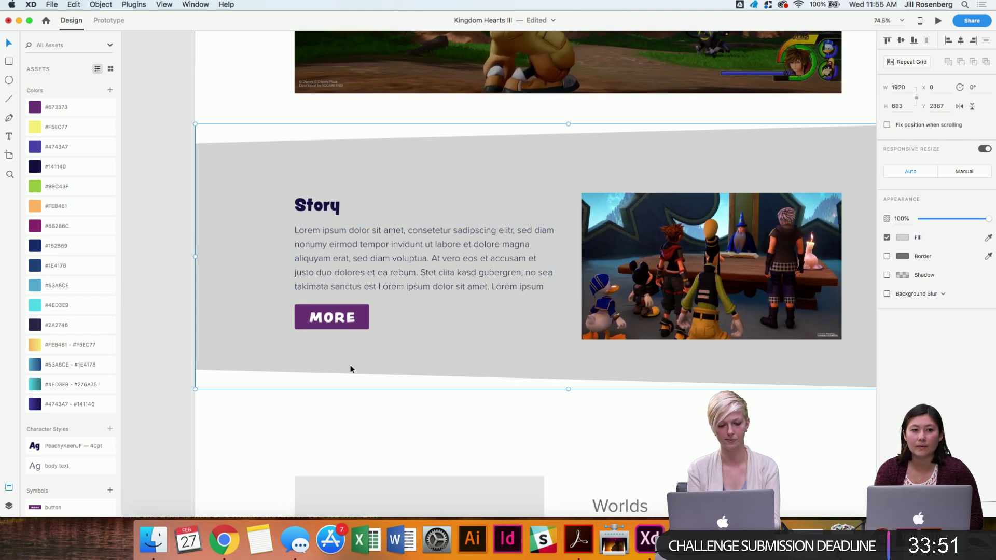
scroll(287, 184, up, 4)
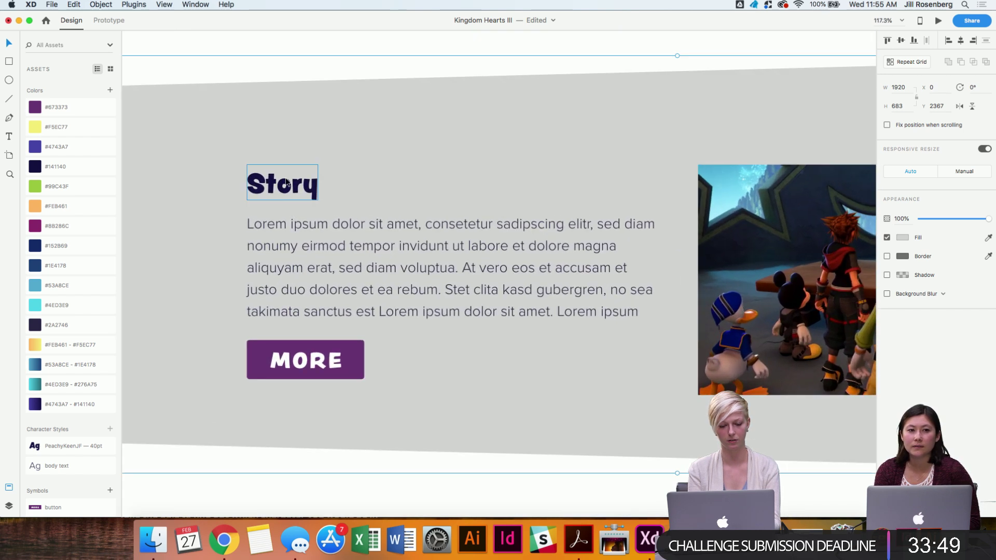
click(286, 181)
scroll(287, 182, down, 1)
scroll(286, 182, down, 3)
click(291, 330)
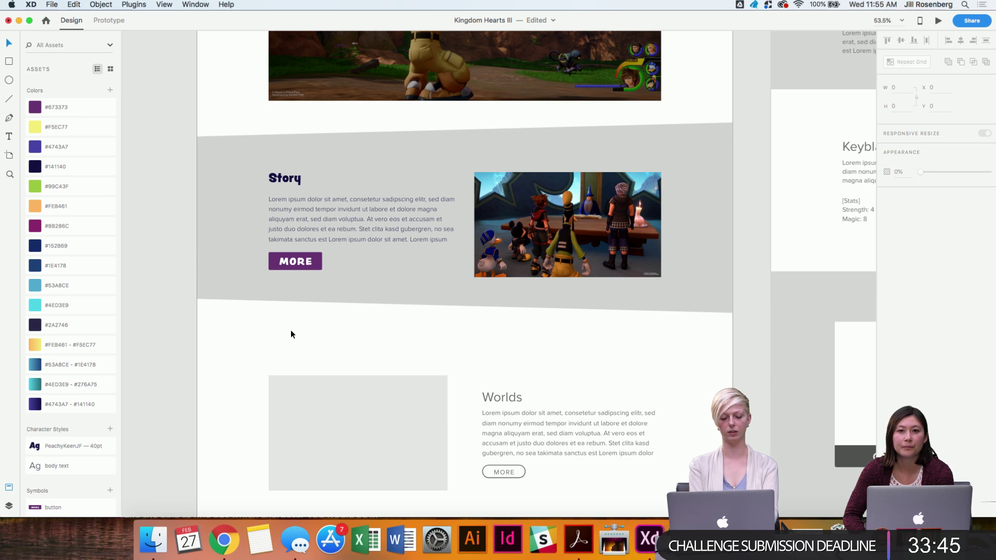
scroll(290, 334, up, 3)
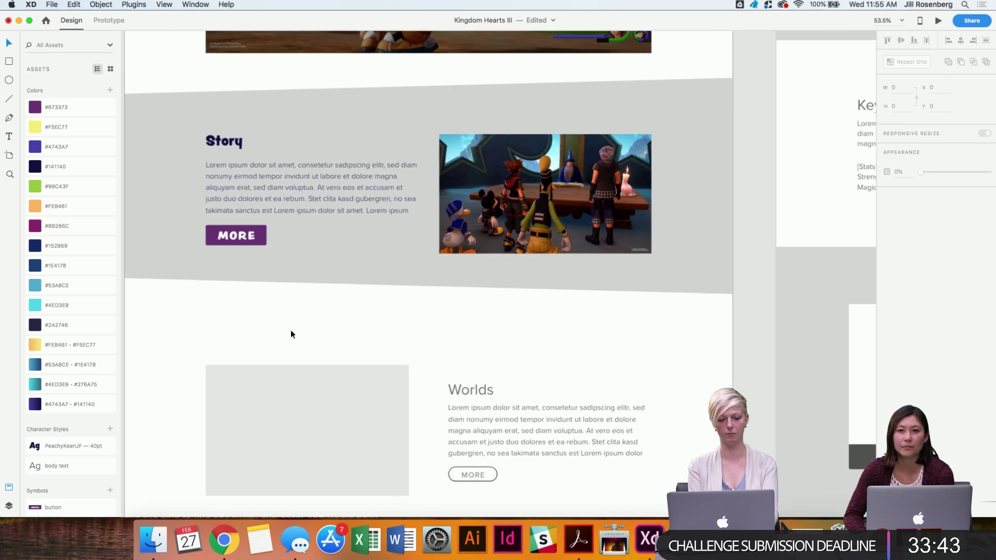
scroll(290, 331, up, 3)
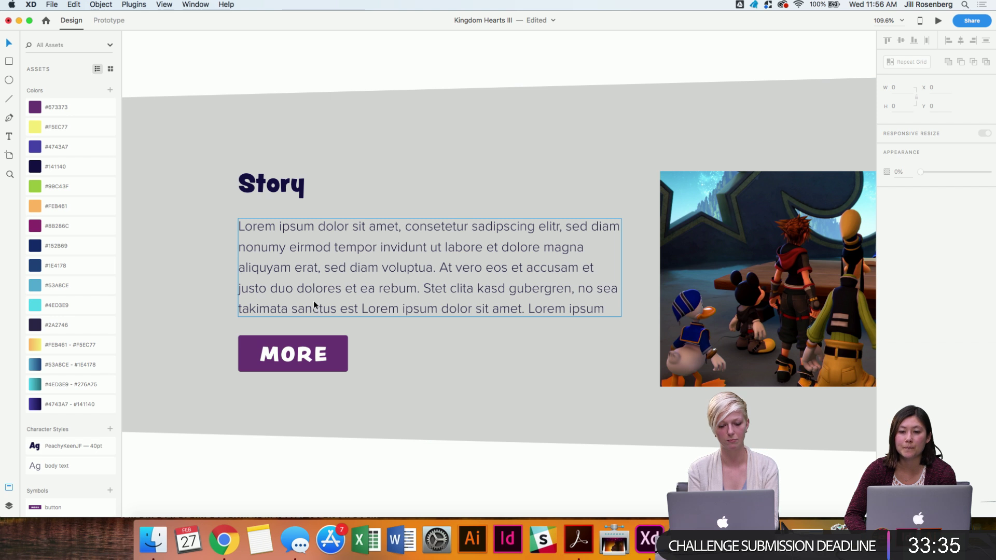
Try to move the Story heading slightly down, closer to the paragraph.
click(281, 192)
drag(280, 192, 280, 197)
click(284, 263)
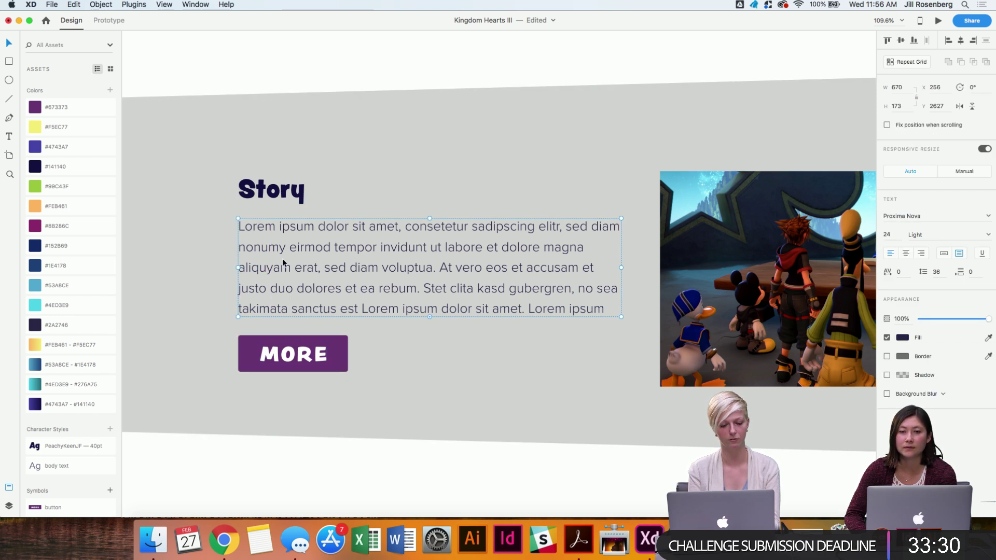
Group the Story heading, paragraph and MORE button.
scroll(287, 349, down, 5)
shift+click(287, 349)
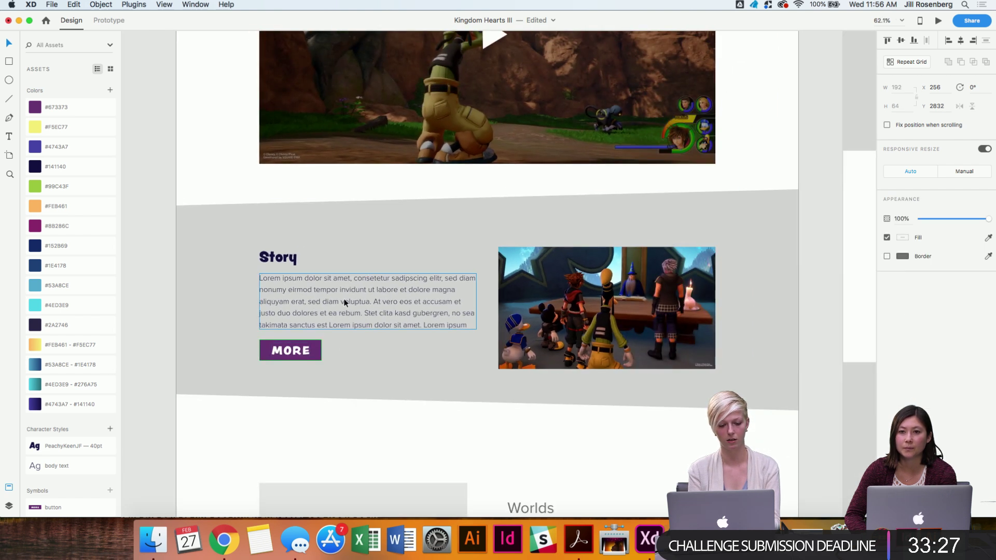
shift+click(279, 261)
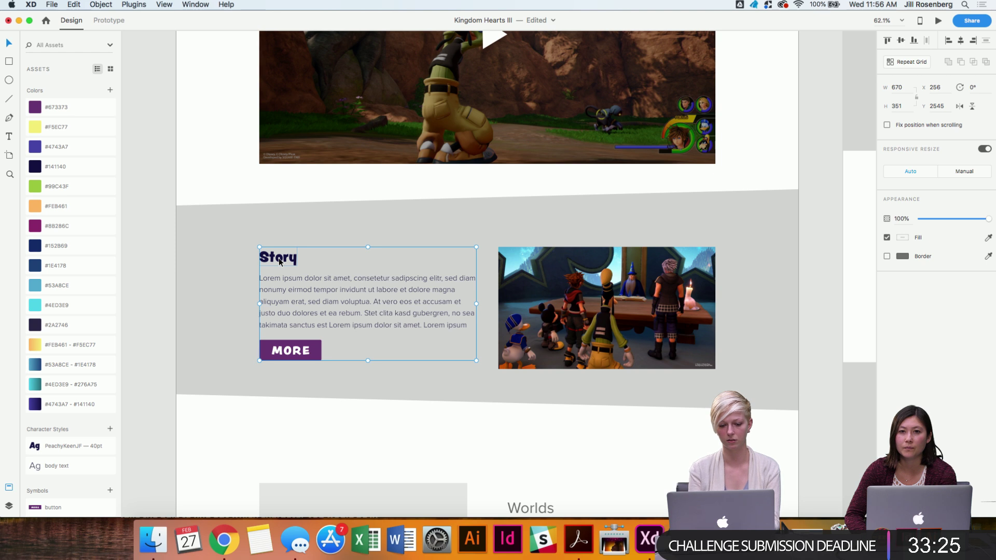
scroll(287, 296, right, 5)
scroll(287, 296, down, 3)
click(303, 359)
Compare the grouped Story text with the image beside it for size and alignment.
scroll(303, 359, down, 3)
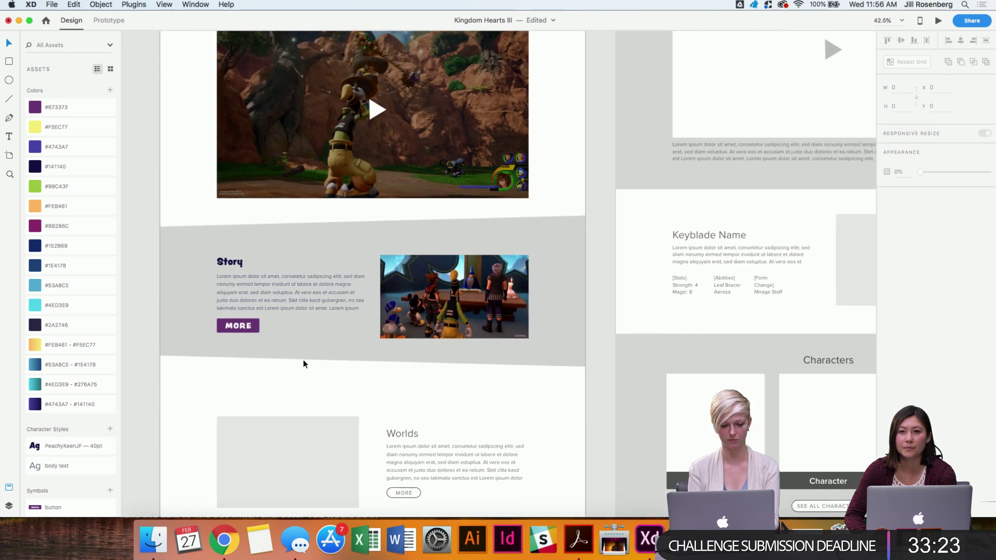
scroll(303, 360, down, 3)
scroll(303, 360, up, 3)
click(239, 188)
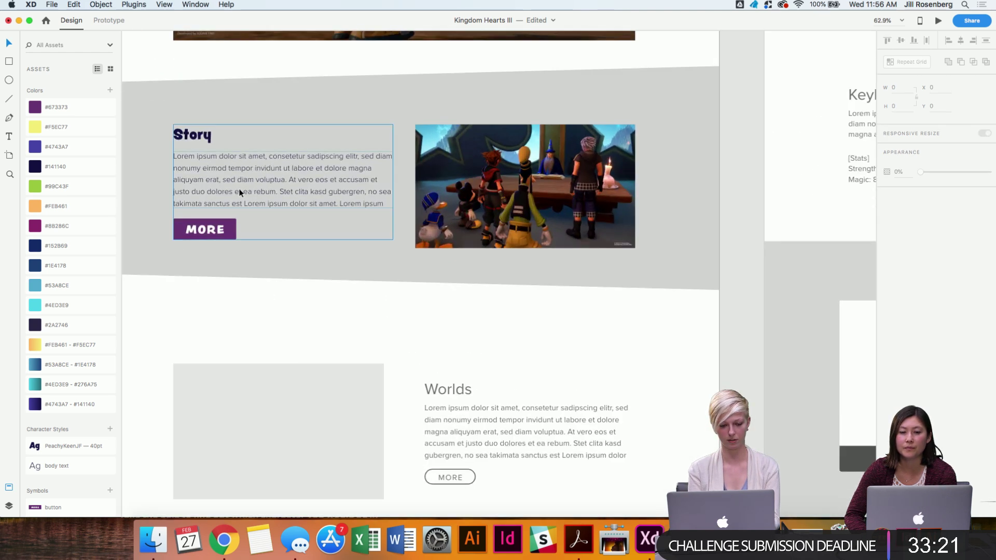
click(518, 198)
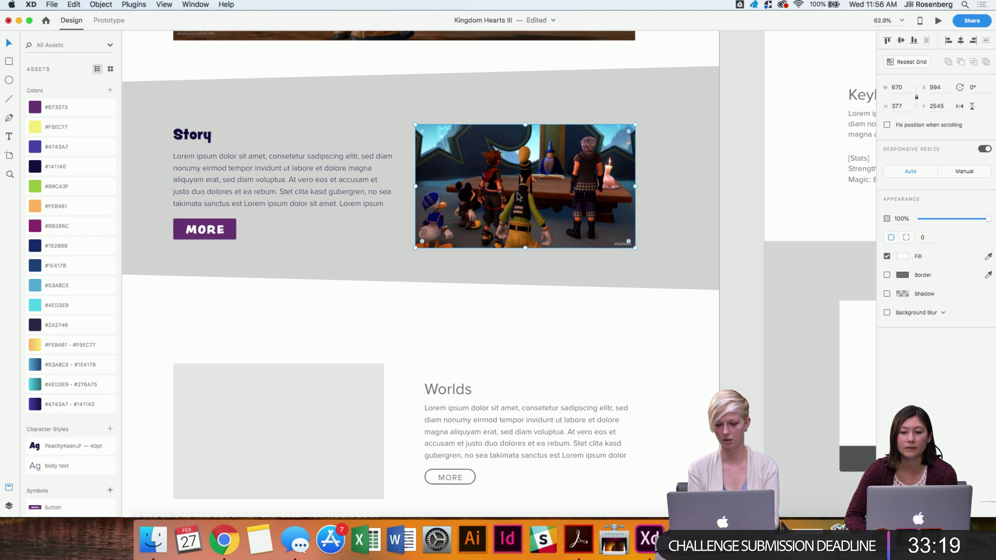
scroll(535, 338, down, 5)
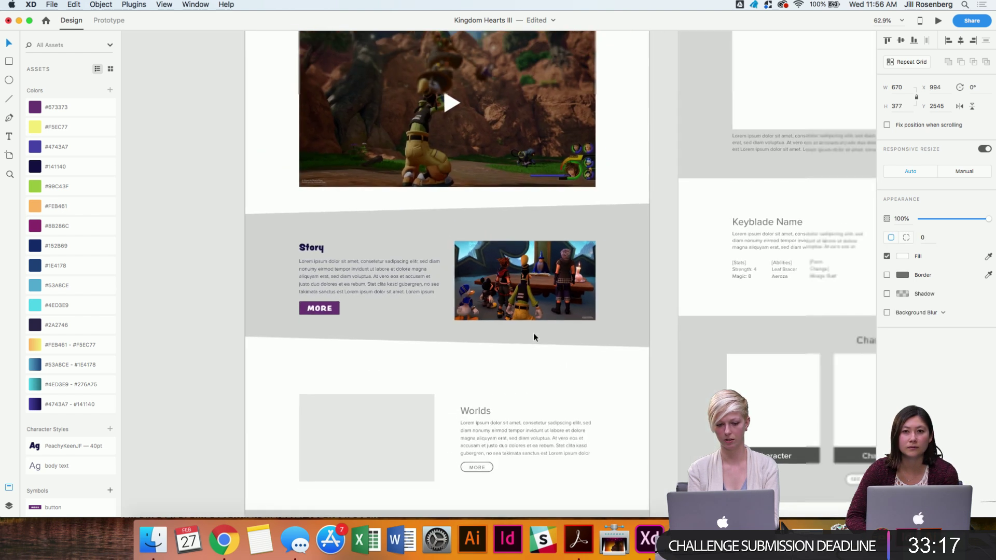
scroll(506, 335, up, 3)
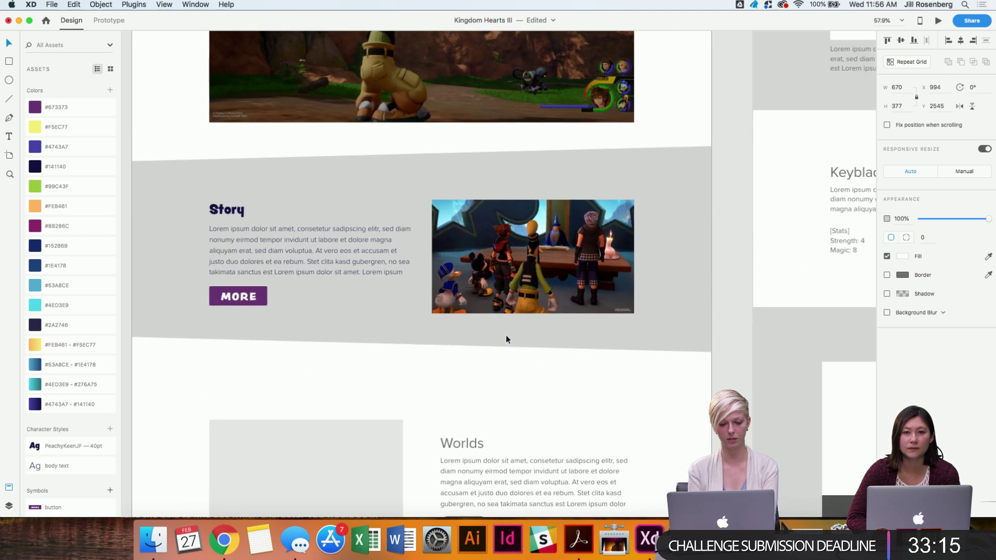
click(472, 390)
Look over the homepage from the intro text and video through the Story section to the Worlds and Characters sections.
scroll(471, 390, up, 1)
scroll(471, 390, up, 10)
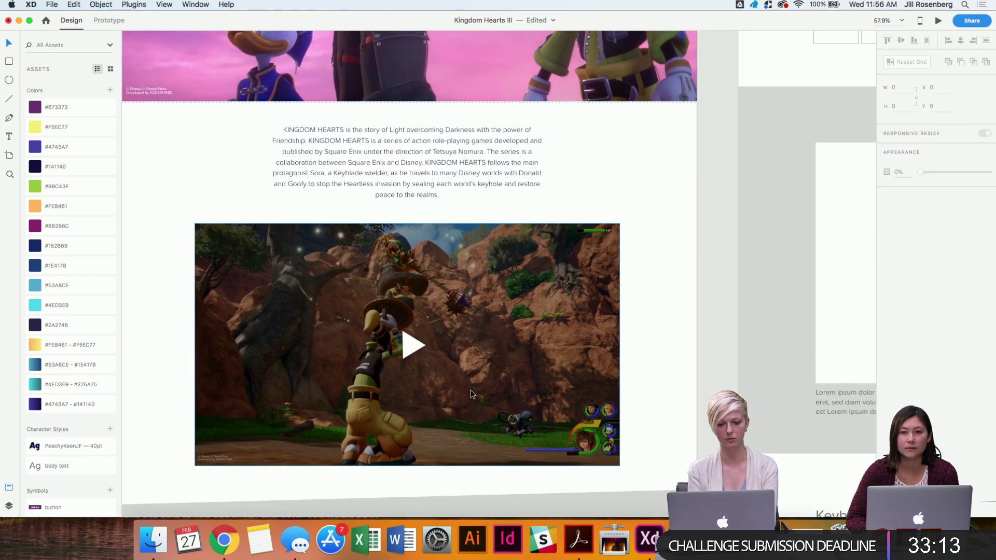
scroll(471, 391, down, 4)
scroll(471, 390, down, 7)
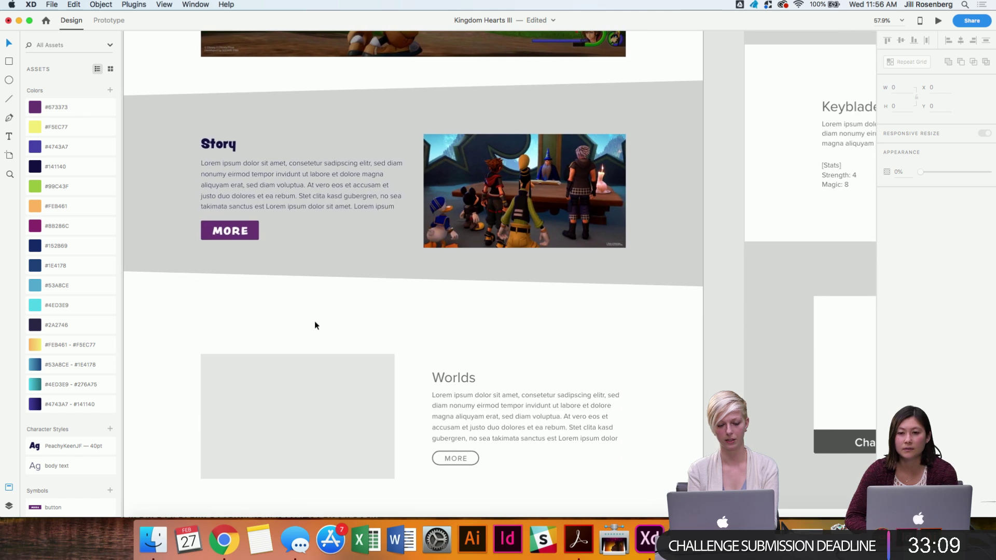
scroll(314, 324, down, 1)
scroll(314, 324, right, 1)
scroll(314, 326, down, 3)
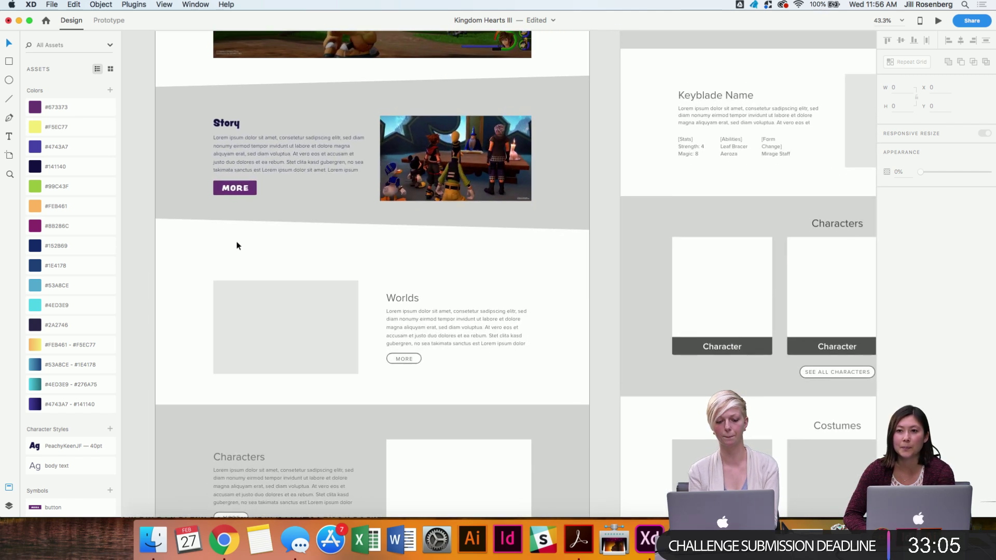
scroll(225, 221, up, 2)
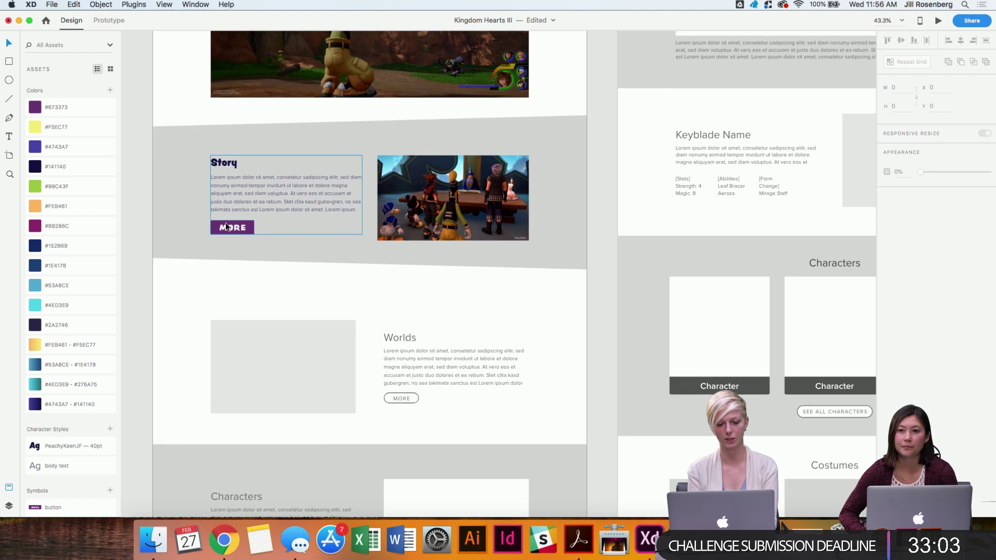
scroll(218, 304, up, 3)
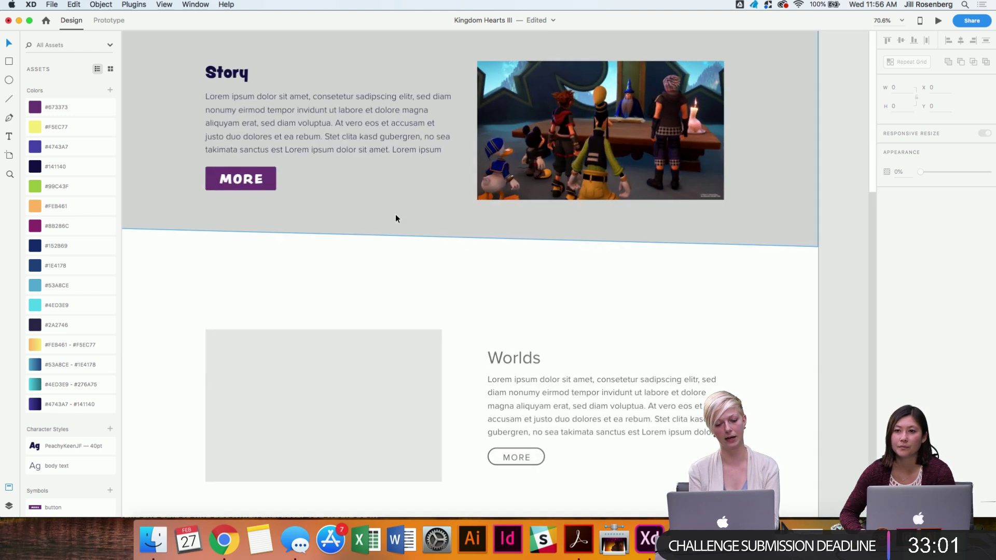
scroll(395, 213, down, 2)
scroll(395, 218, down, 2)
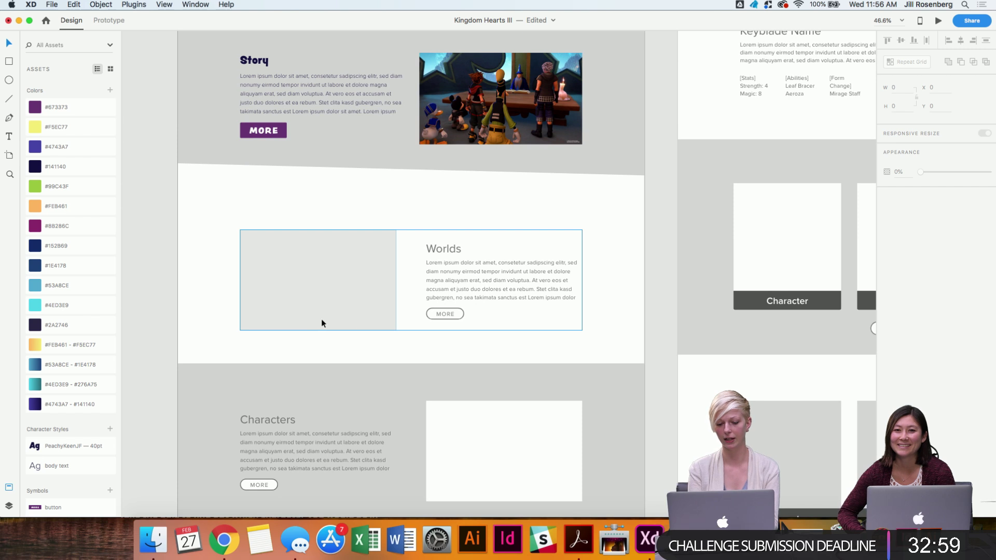
Inspect the Worlds placeholder group against the Story section's image and paragraph.
click(349, 271)
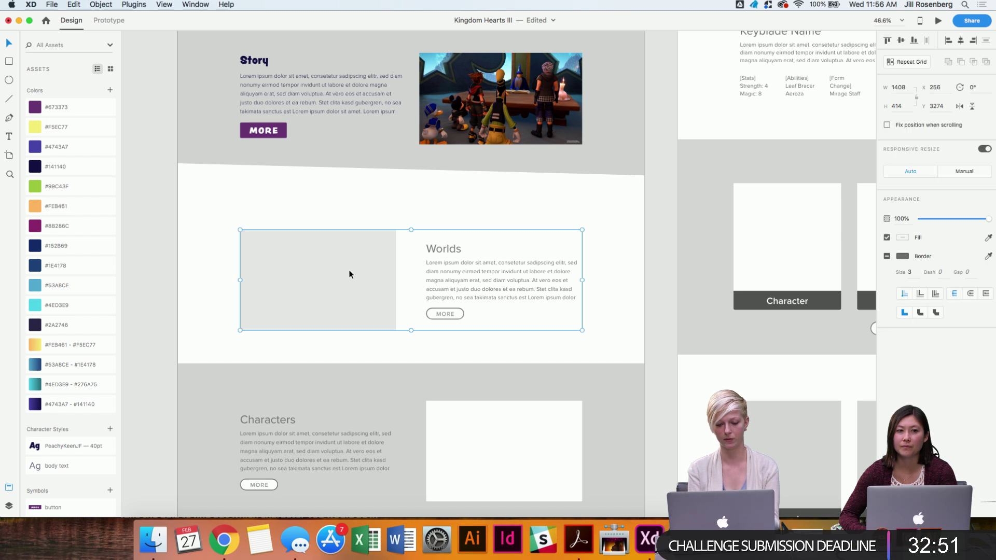
scroll(350, 274, up, 2)
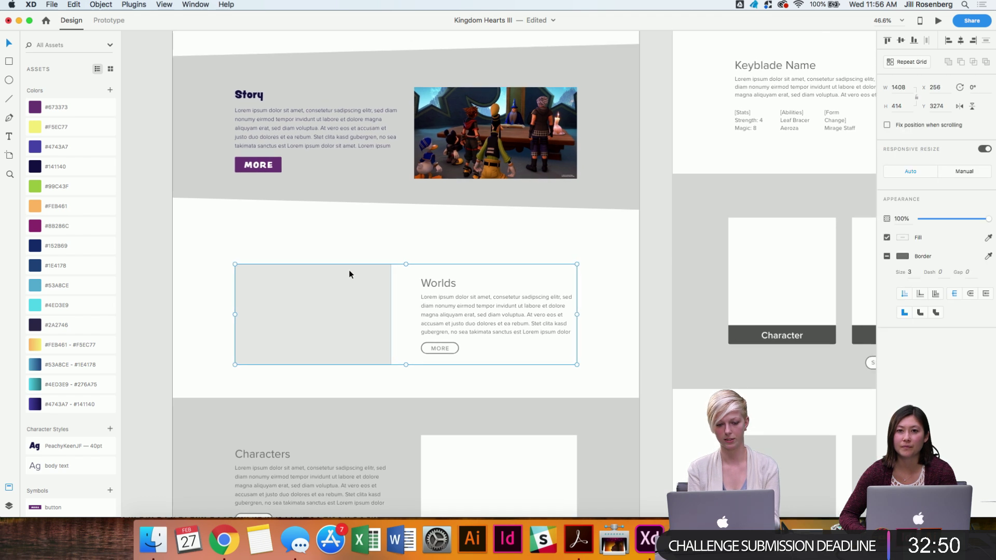
click(504, 142)
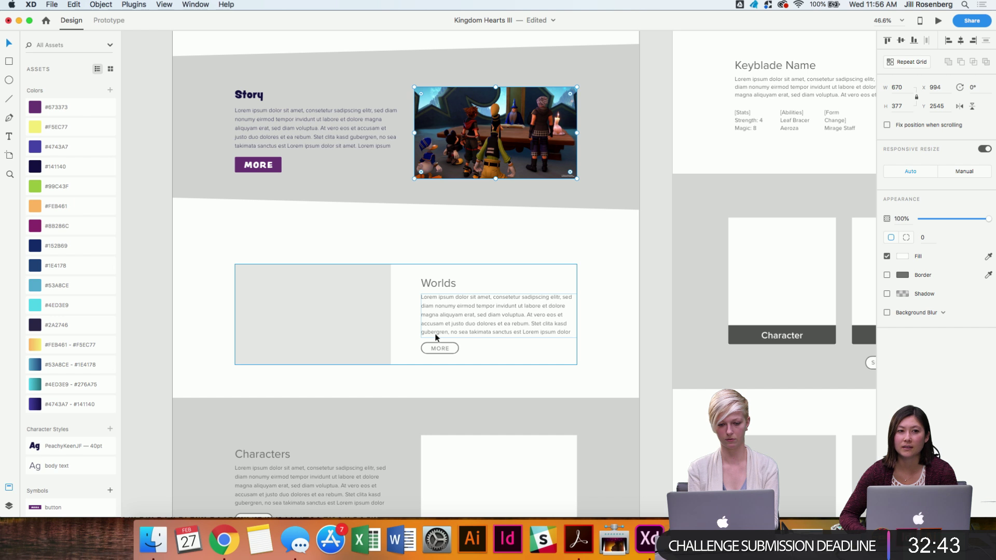
click(325, 136)
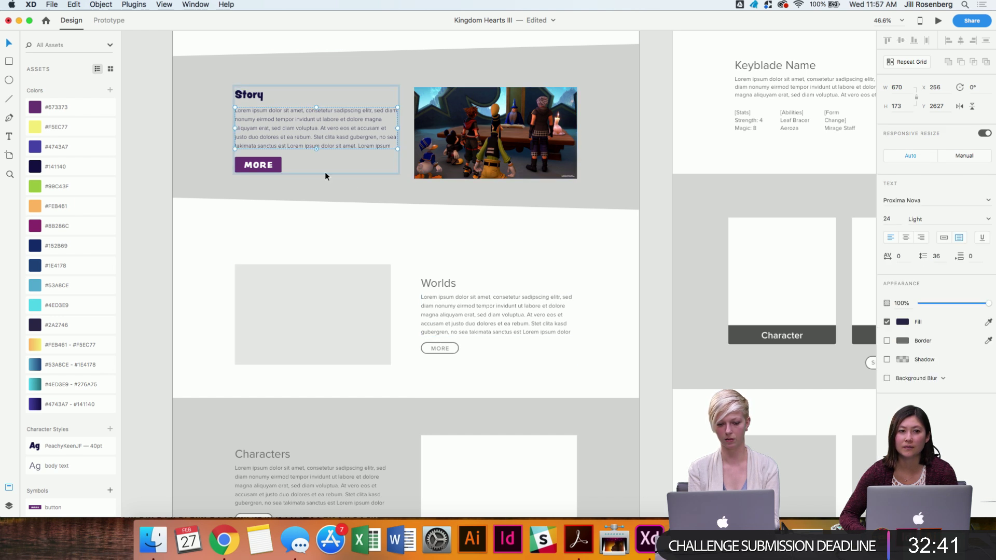
Set the Story paragraph's width to 642 to match the Worlds paragraph.
double_click(484, 309)
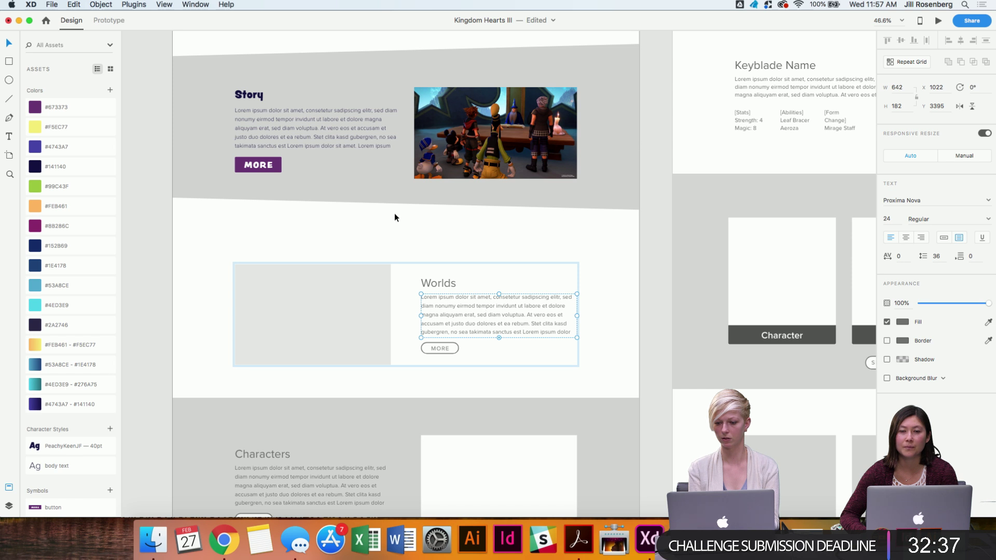
click(329, 121)
scroll(419, 295, down, 2)
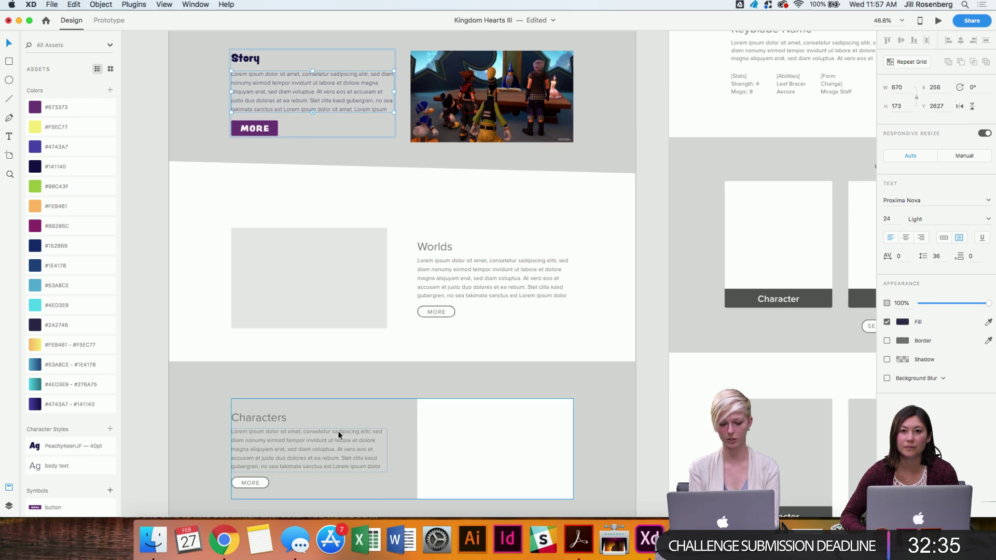
double_click(344, 448)
double_click(499, 284)
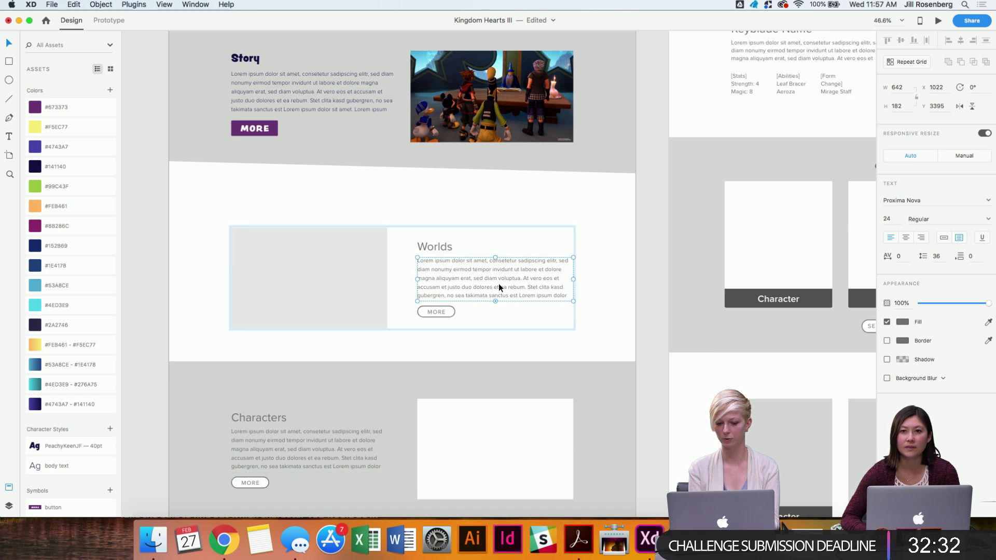
double_click(314, 101)
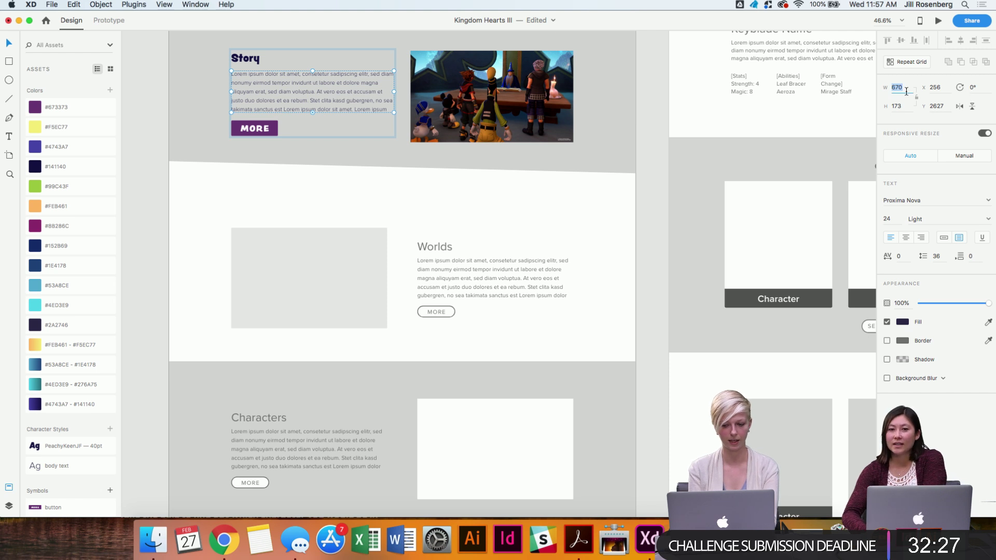
text(64)
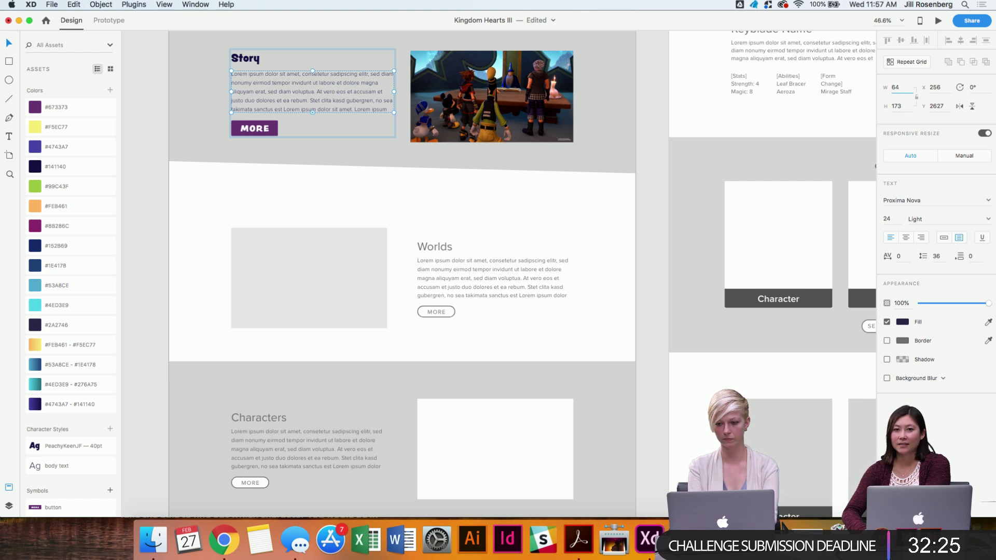
text(2)
key(Return)
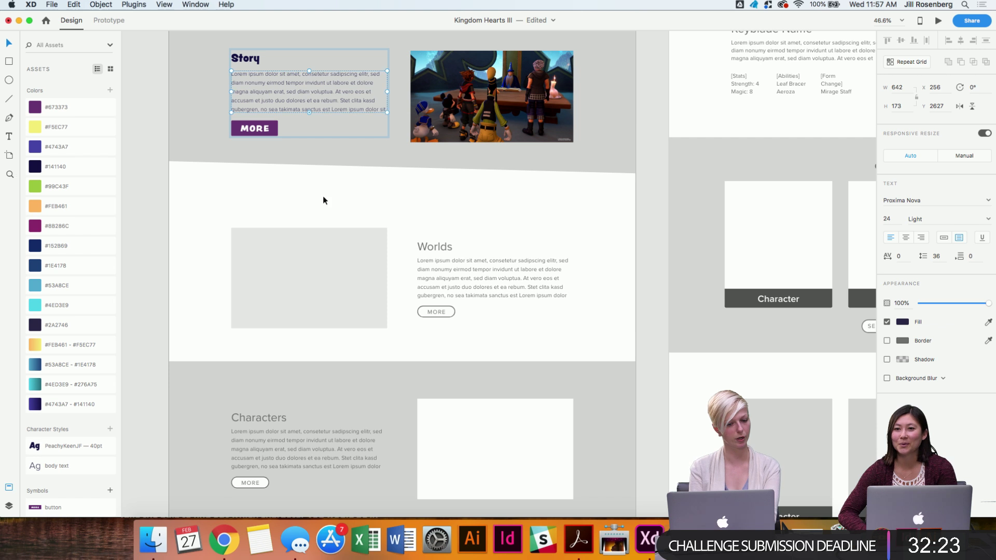
click(337, 203)
Look over the homepage's lower sections and the neighbouring worlds and character wireframe artboards.
scroll(338, 204, right, 2)
scroll(337, 203, down, 1)
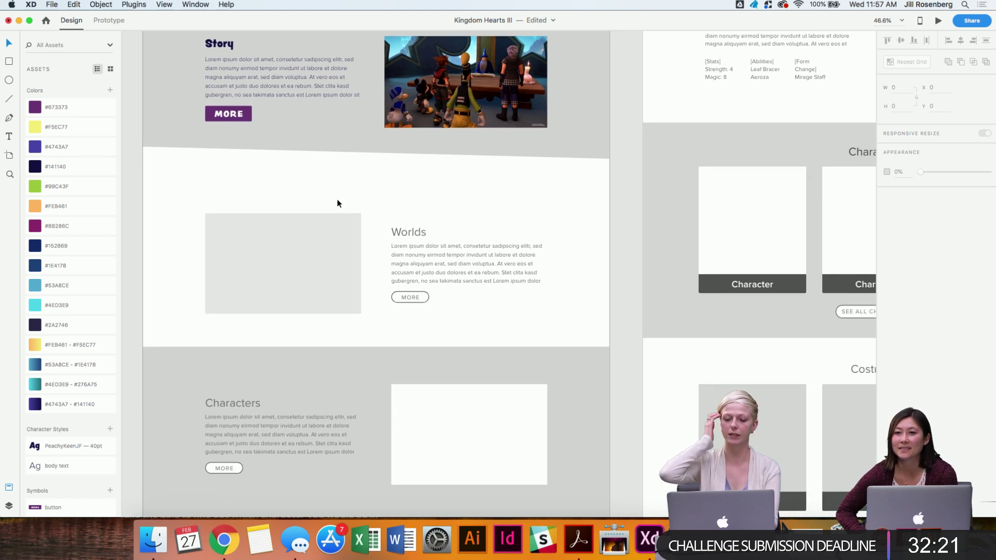
scroll(337, 200, down, 5)
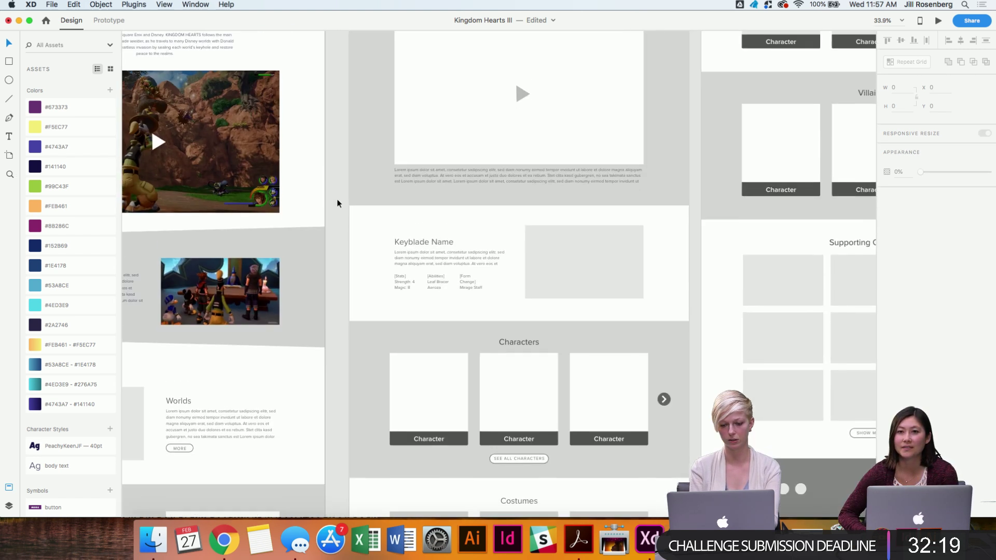
scroll(337, 203, down, 5)
scroll(338, 204, left, 3)
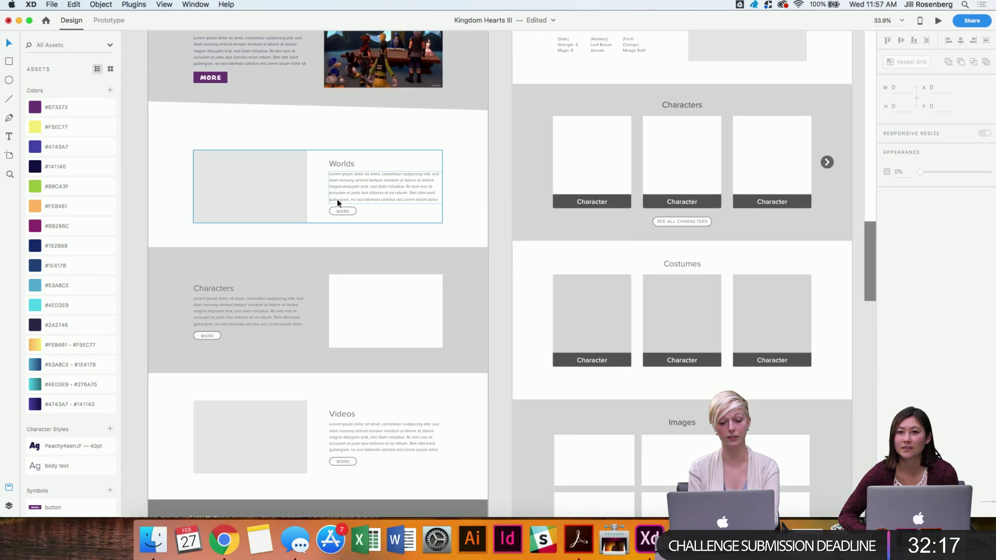
scroll(337, 202, right, 5)
scroll(482, 269, right, 5)
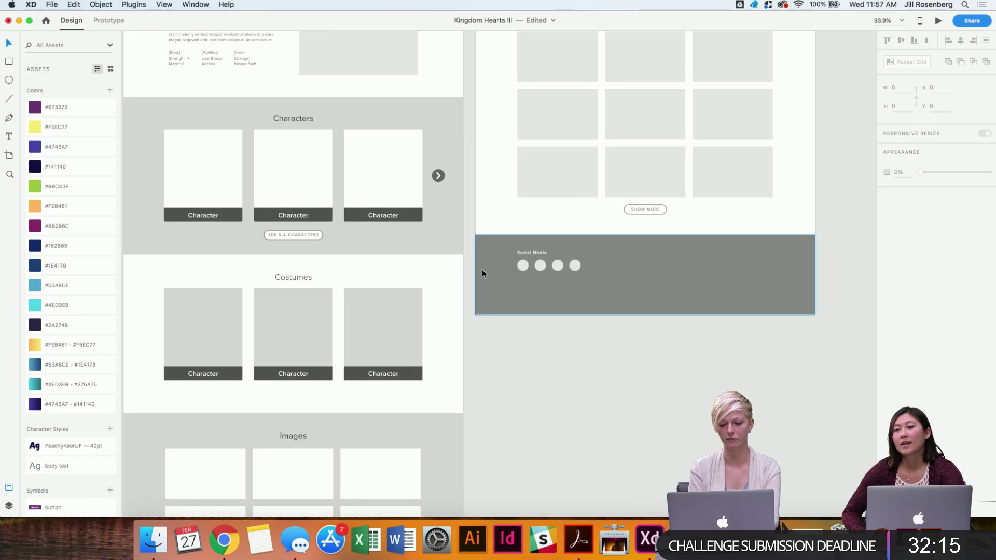
scroll(481, 269, up, 10)
scroll(481, 269, right, 4)
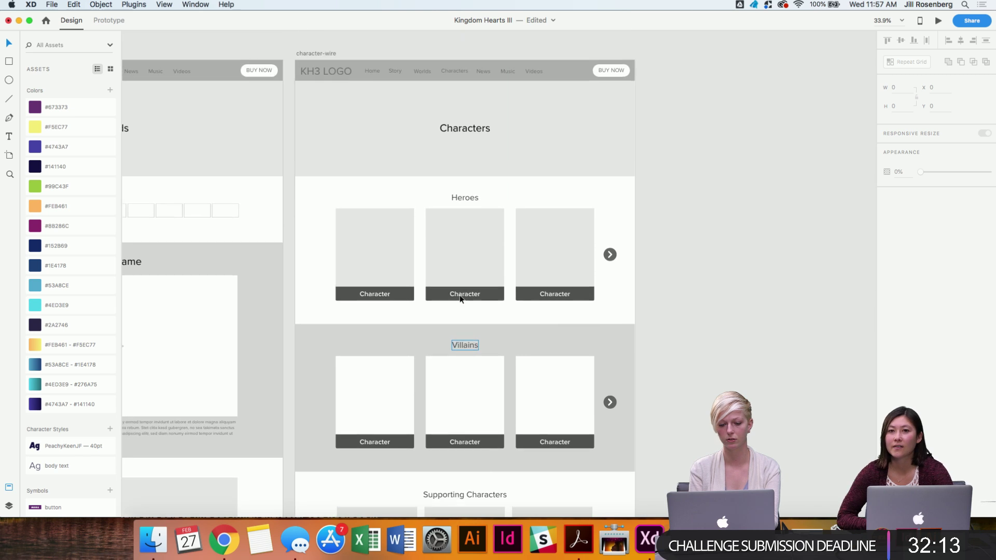
scroll(460, 299, up, 3)
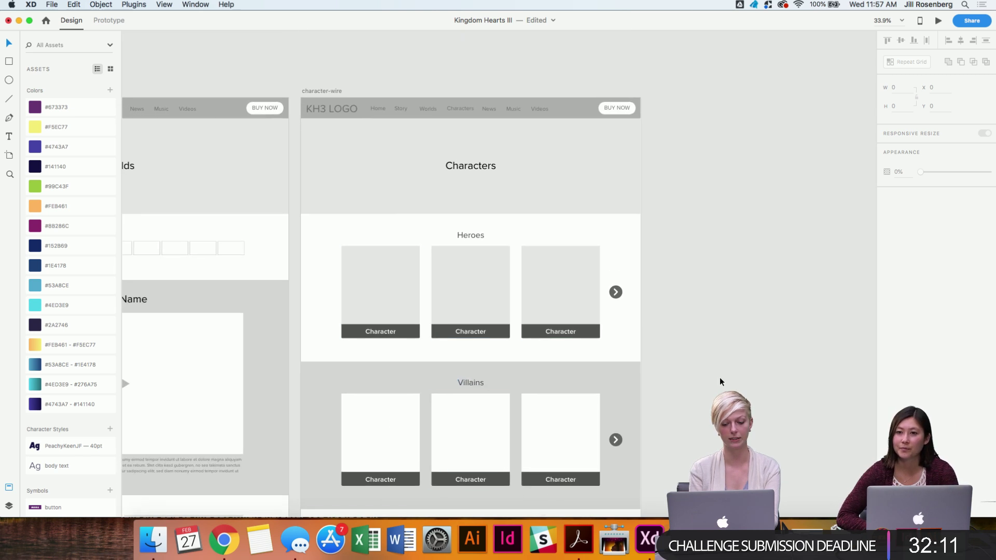
scroll(720, 382, down, 10)
scroll(720, 382, left, 15)
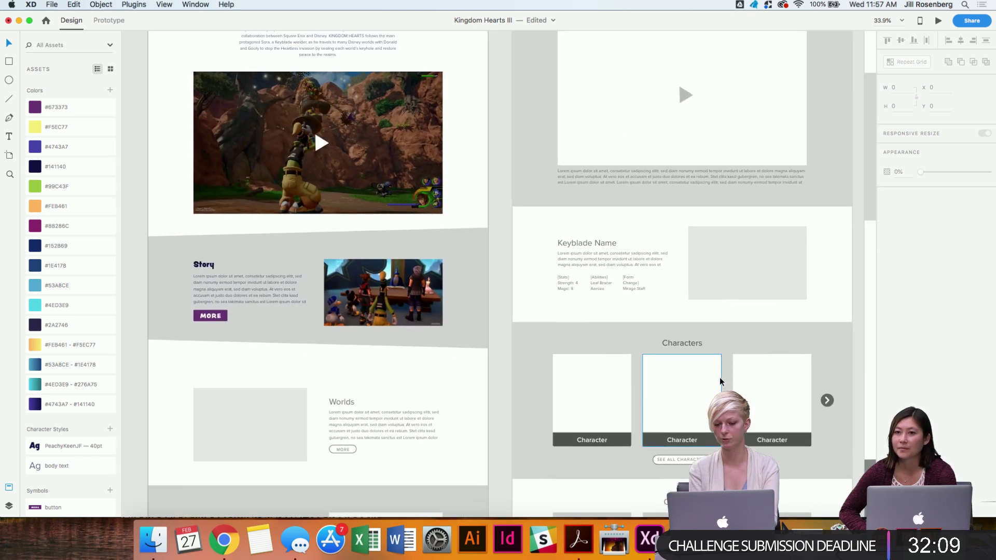
scroll(720, 382, down, 5)
scroll(721, 382, left, 5)
scroll(346, 278, up, 5)
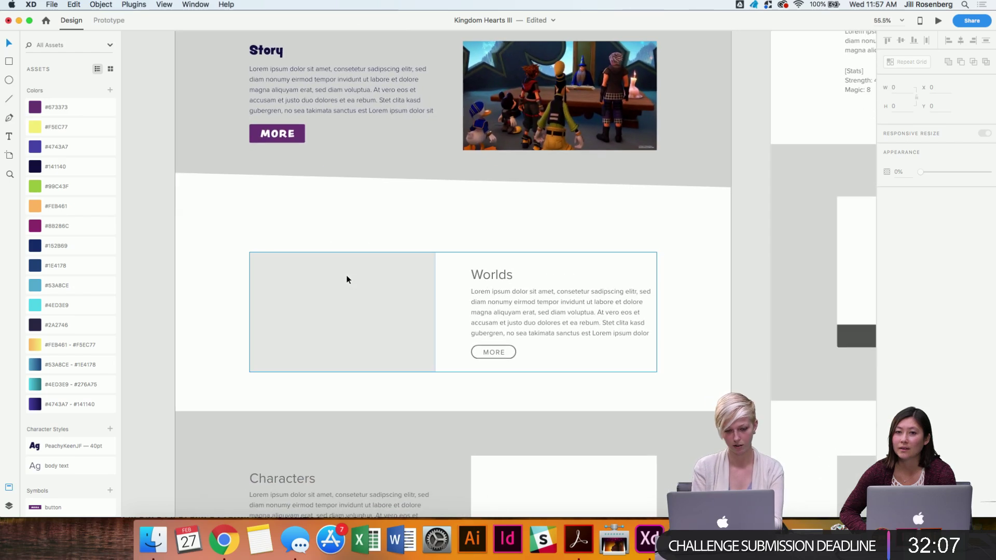
right_click(347, 278)
click(306, 227)
scroll(306, 227, down, 2)
scroll(306, 228, right, 1)
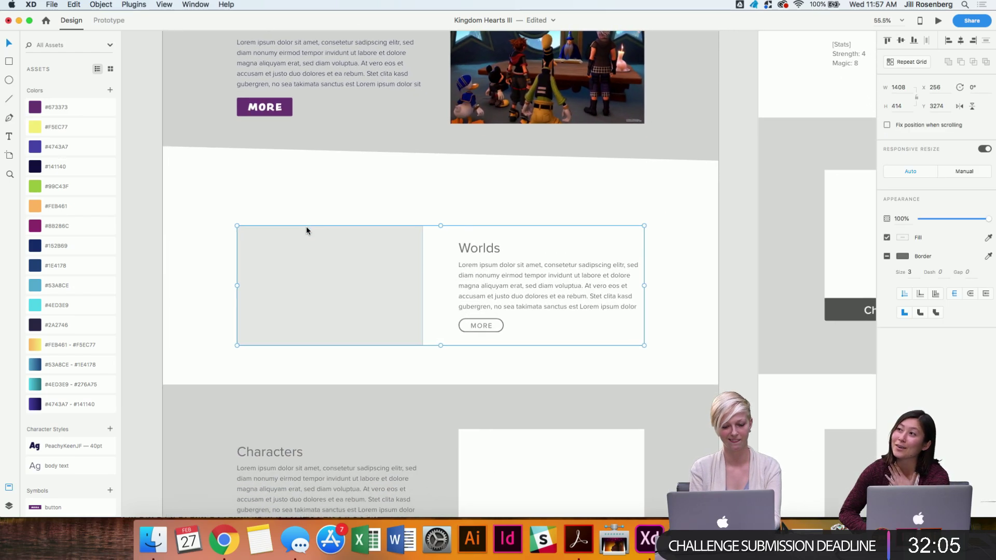
scroll(306, 226, up, 3)
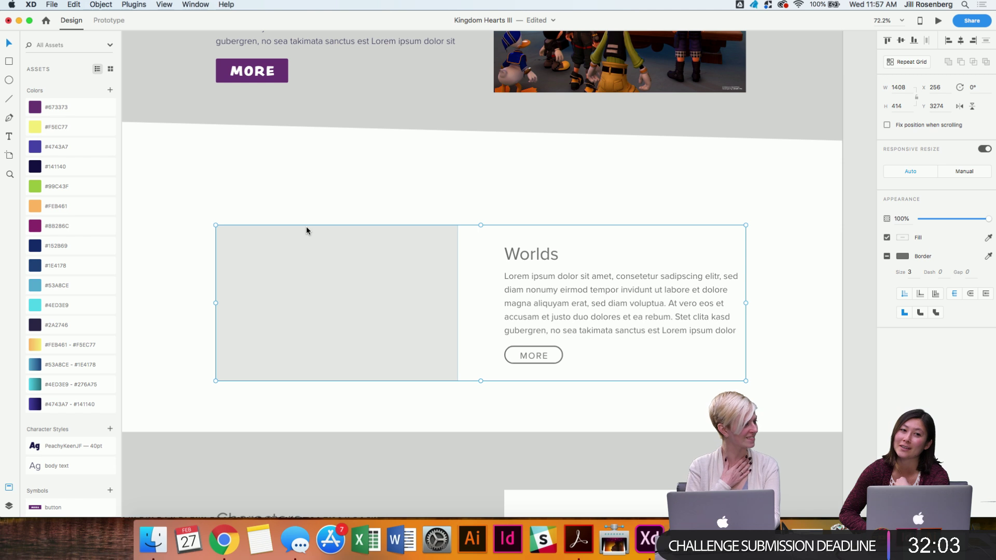
scroll(306, 226, down, 1)
scroll(306, 227, right, 1)
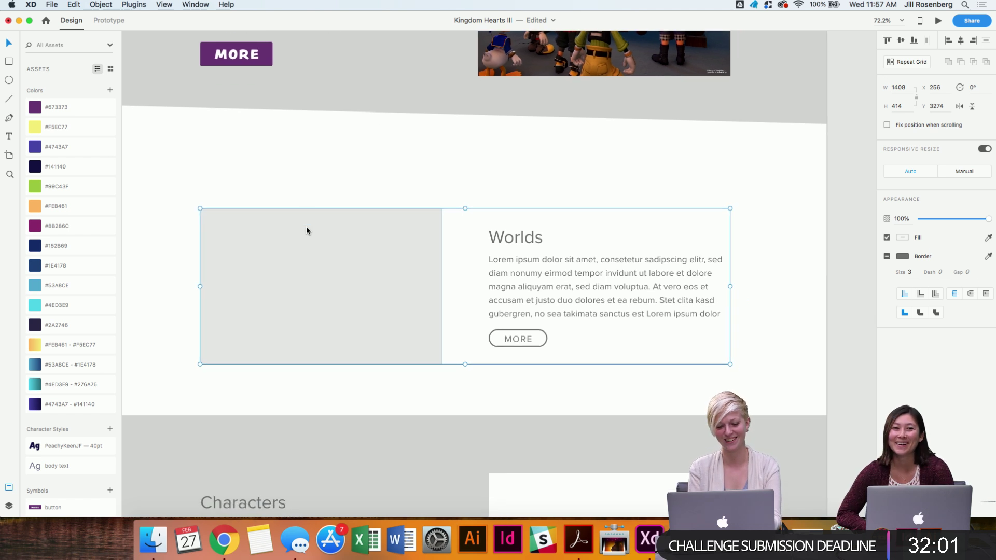
click(302, 179)
scroll(356, 279, up, 3)
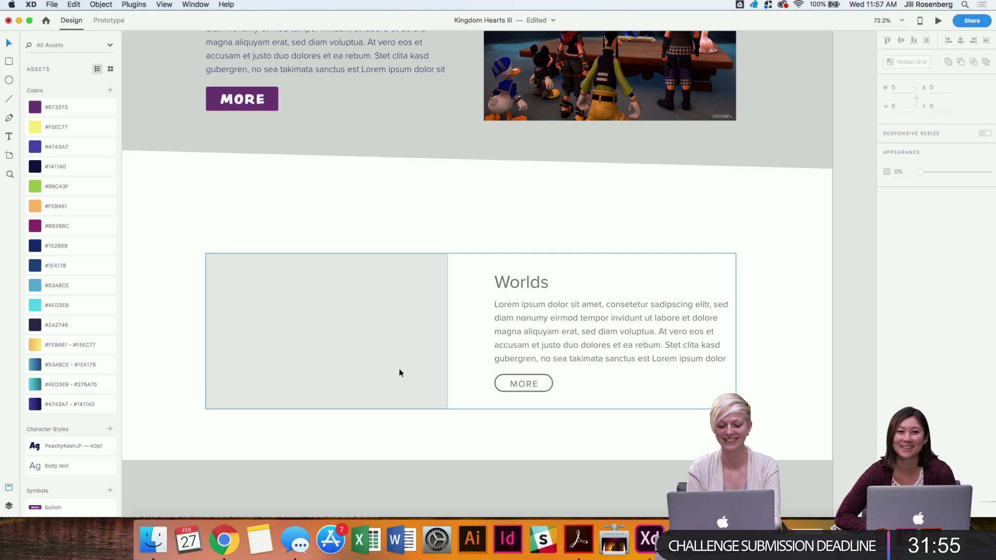
scroll(392, 198, up, 5)
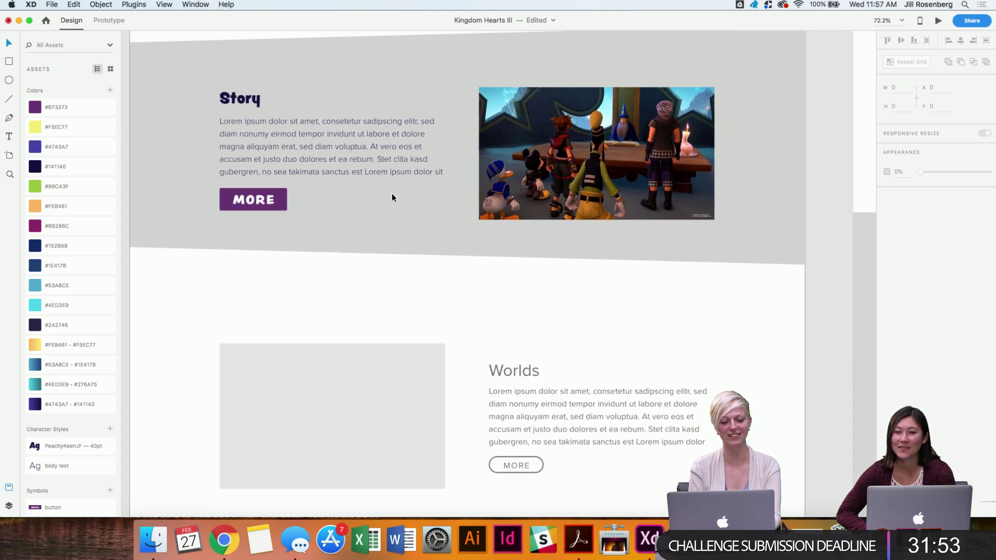
Duplicate the Story text group and its image onto the empty canvas beside the homepage artboard.
scroll(391, 193, down, 5)
click(470, 166)
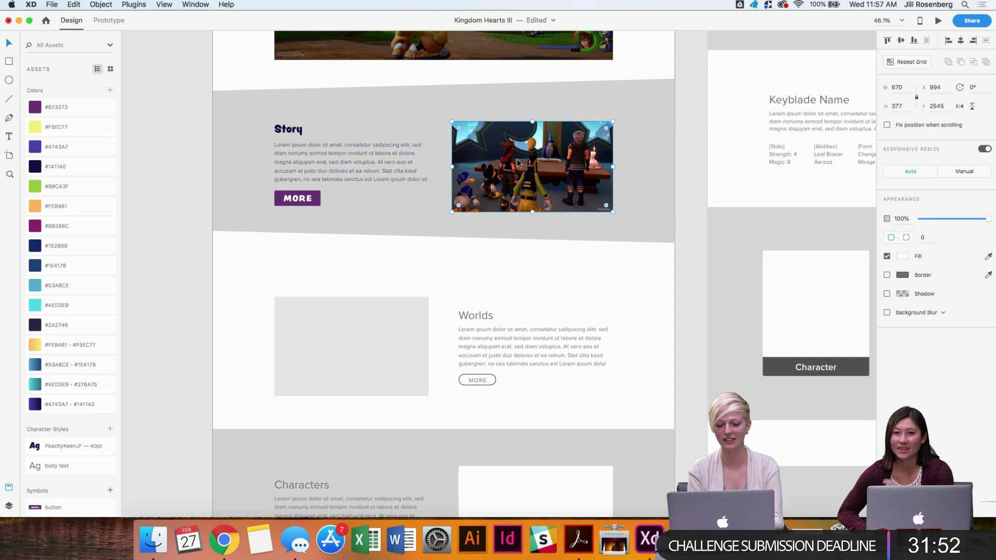
shift+click(370, 155)
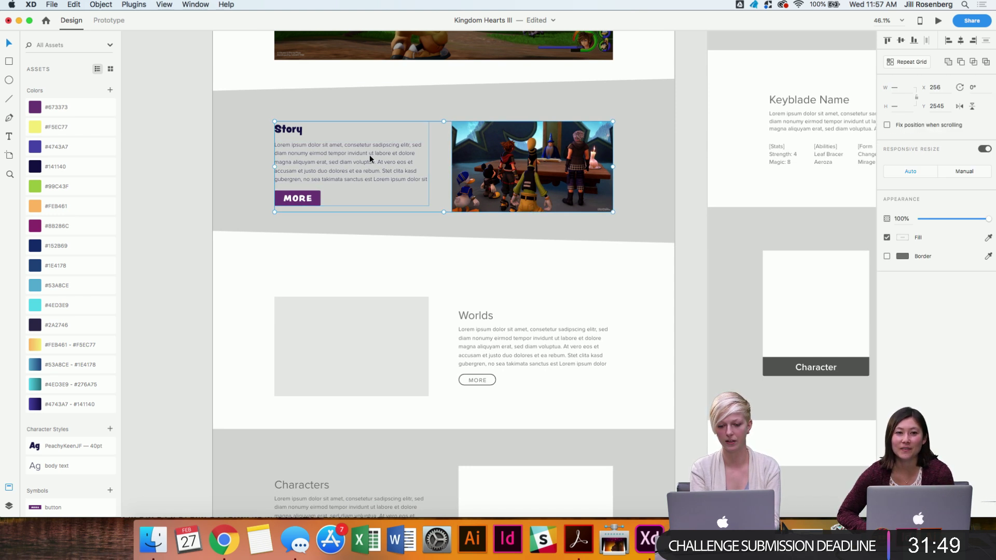
drag(495, 173, 254, 218)
scroll(415, 231, left, 5)
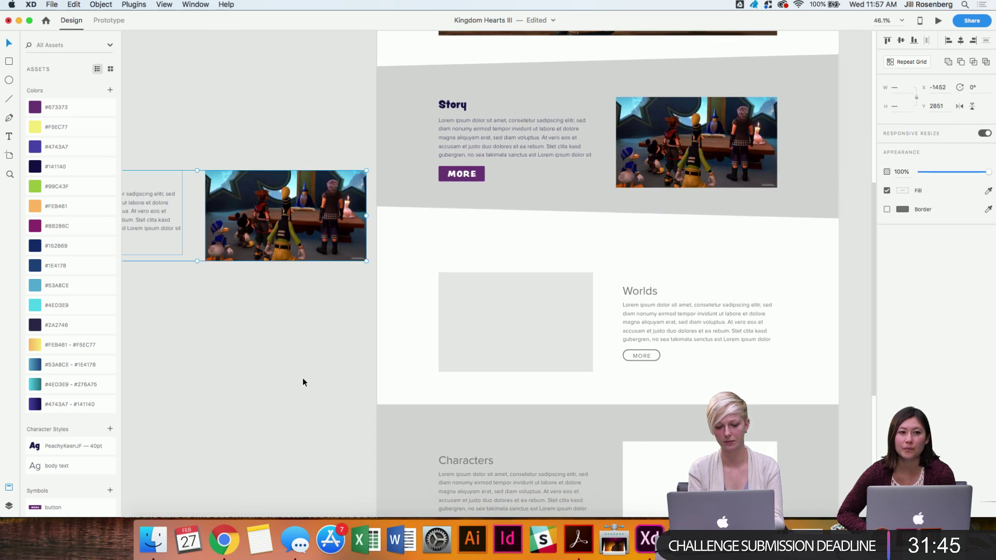
scroll(303, 383, left, 5)
double_click(251, 200)
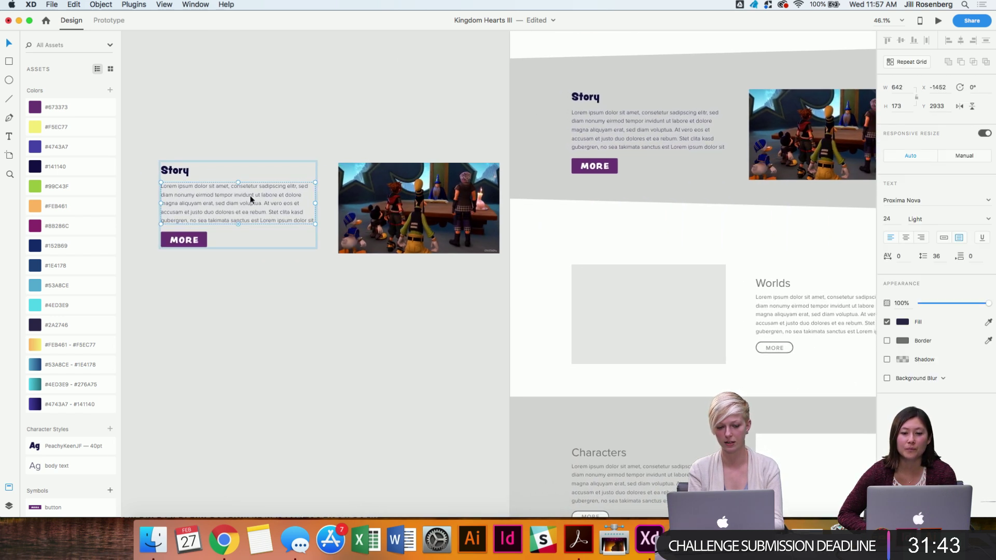
Delete the Worlds placeholder group with its image box, text and MORE button from the homepage.
scroll(251, 199, right, 9)
double_click(575, 300)
click(334, 260)
key(BackSpace)
Move the copied Story text group and image into the emptied Worlds section of the homepage.
scroll(428, 284, left, 10)
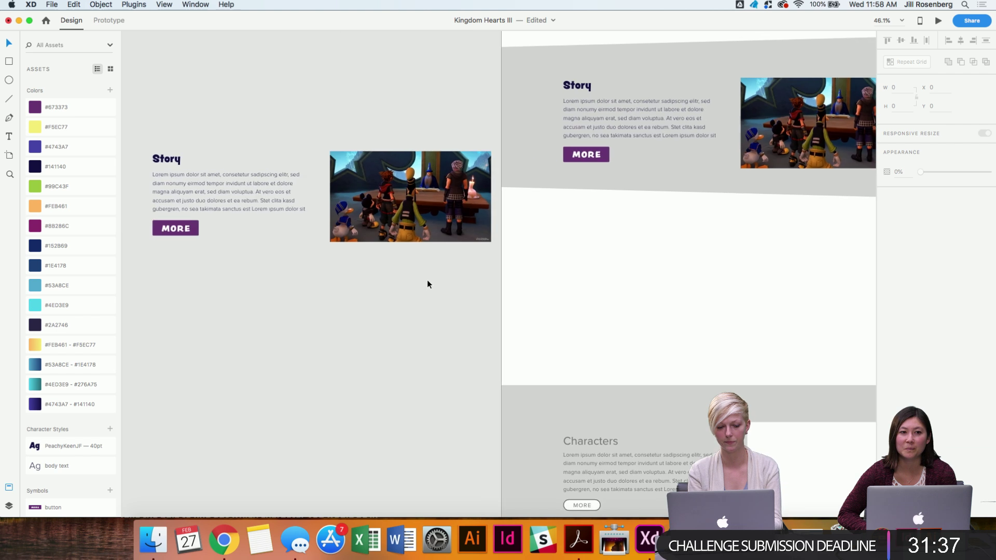
drag(223, 176, 695, 270)
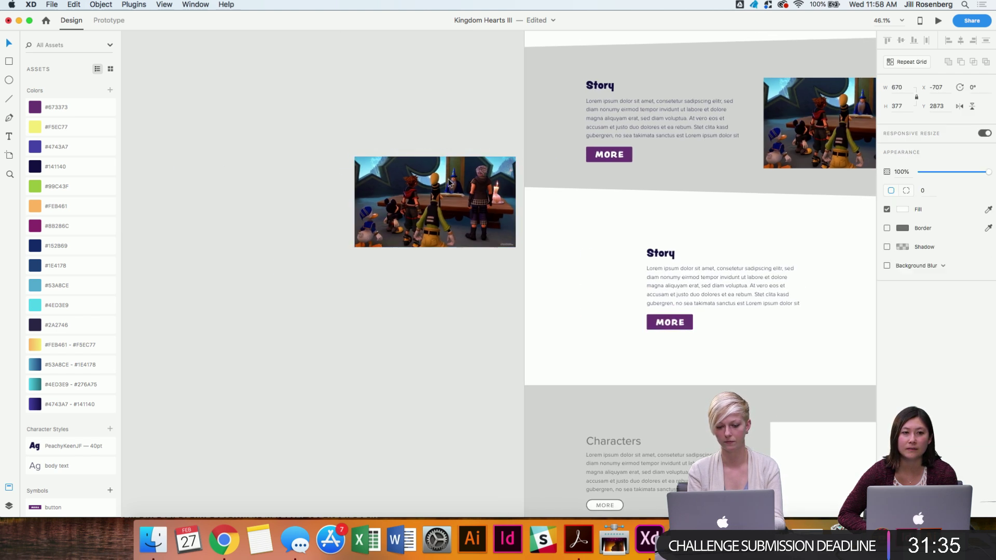
drag(433, 198, 549, 302)
scroll(561, 273, right, 15)
scroll(561, 273, right, 5)
Position the copied Story text group on the right side of the Worlds section at X 1022, Y 3221.
drag(228, 270, 382, 266)
key(shift+Left)
key(shift+Left)
key(shift+Left)
key(shift+Left)
key(shift+Left)
key(shift+Left)
key(shift+Left)
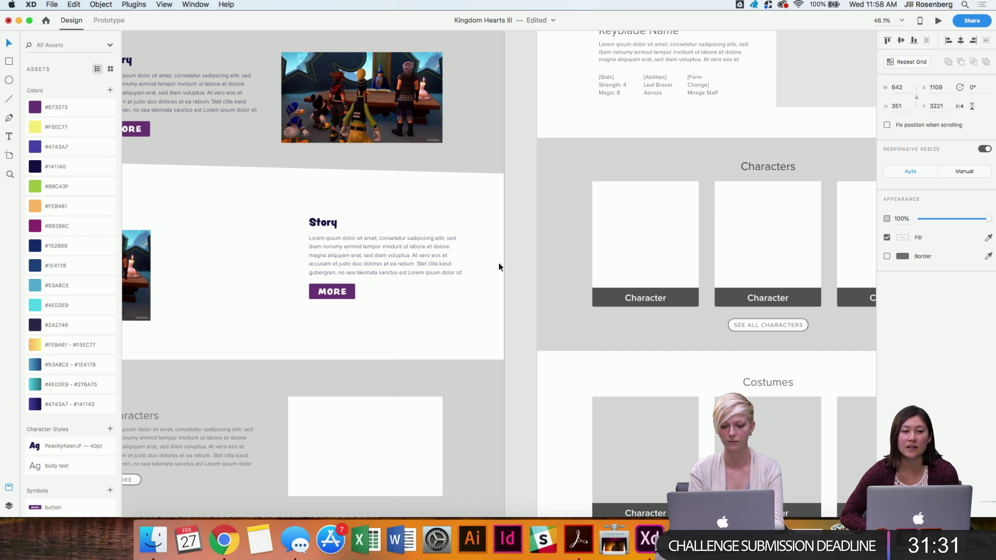
key(shift+Left)
key(shift+Left)
key(shift+Left)
key(shift+Left)
key(shift+Left)
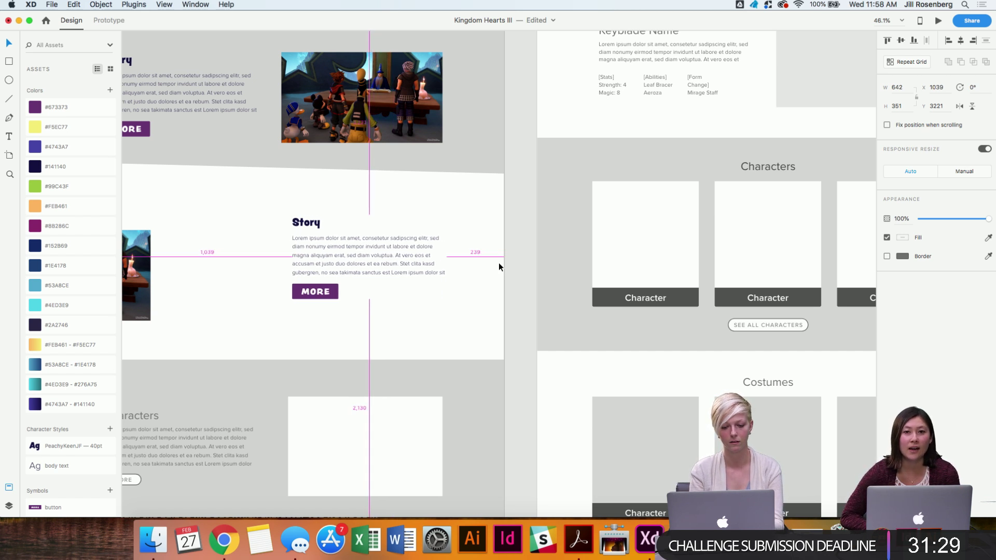
key(Right)
key(Right)
key(Right)
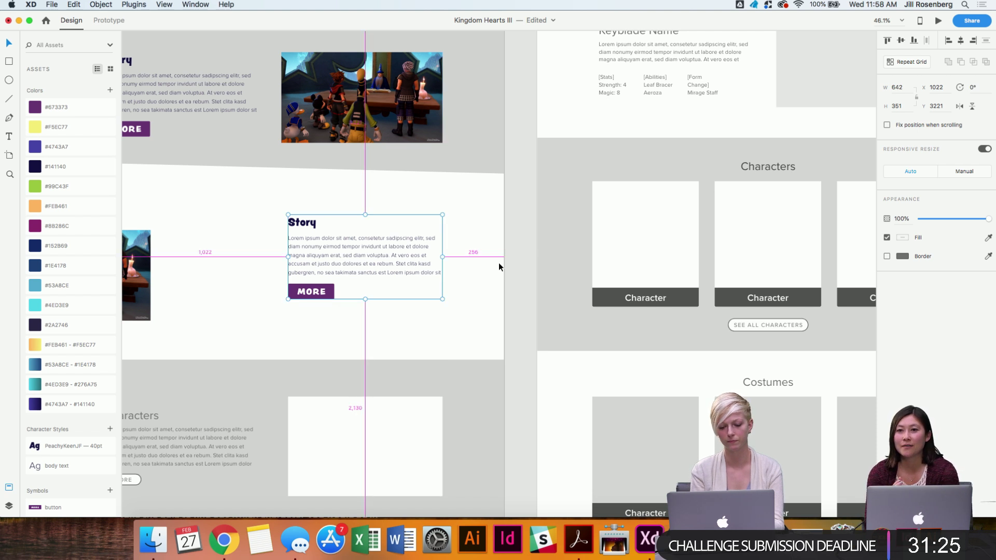
Place the copied image beside the text at Y 3221, lining up its left edge with the Story text above.
scroll(499, 267, left, 5)
drag(263, 294, 363, 278)
key(shift+Right)
key(shift+Right)
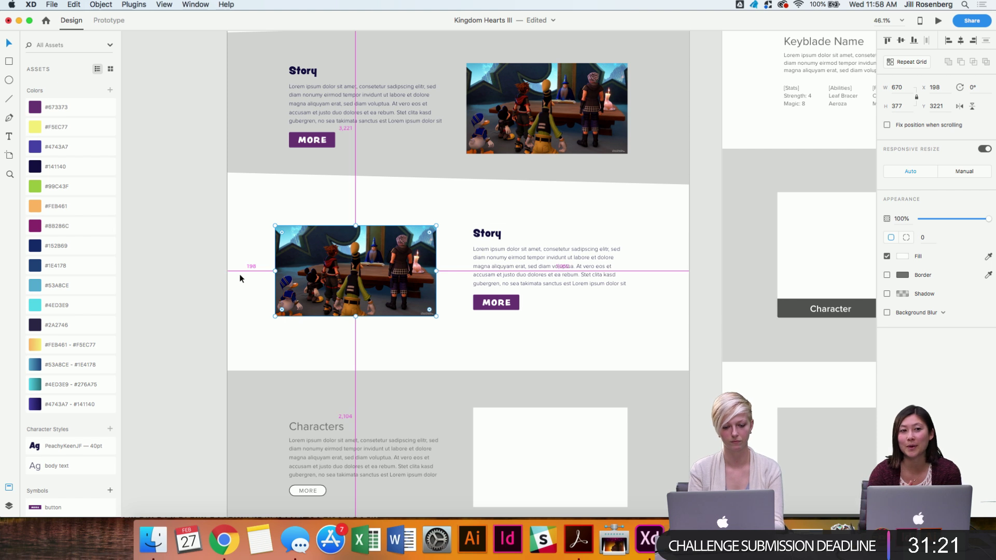
key(shift+Right)
key(shift+Right)
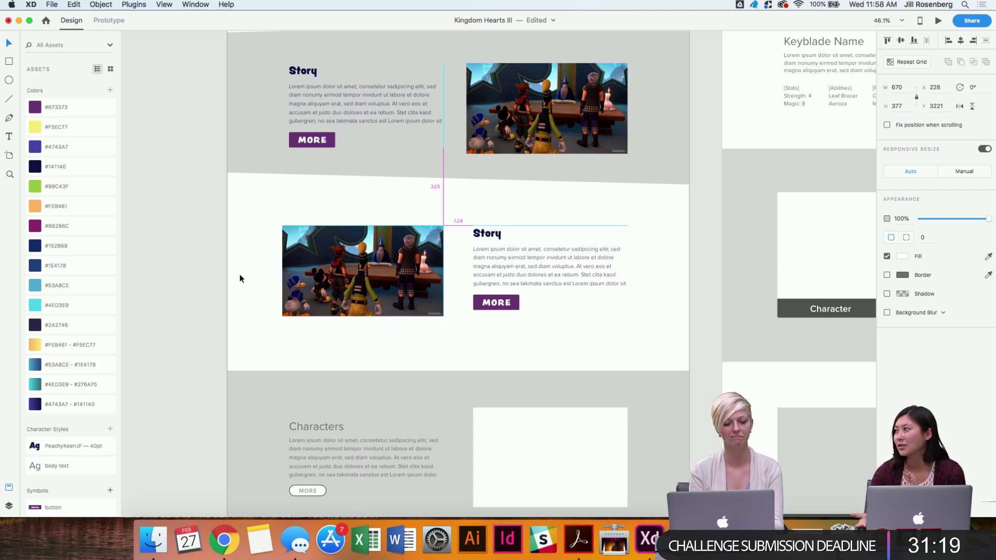
key(shift+Right)
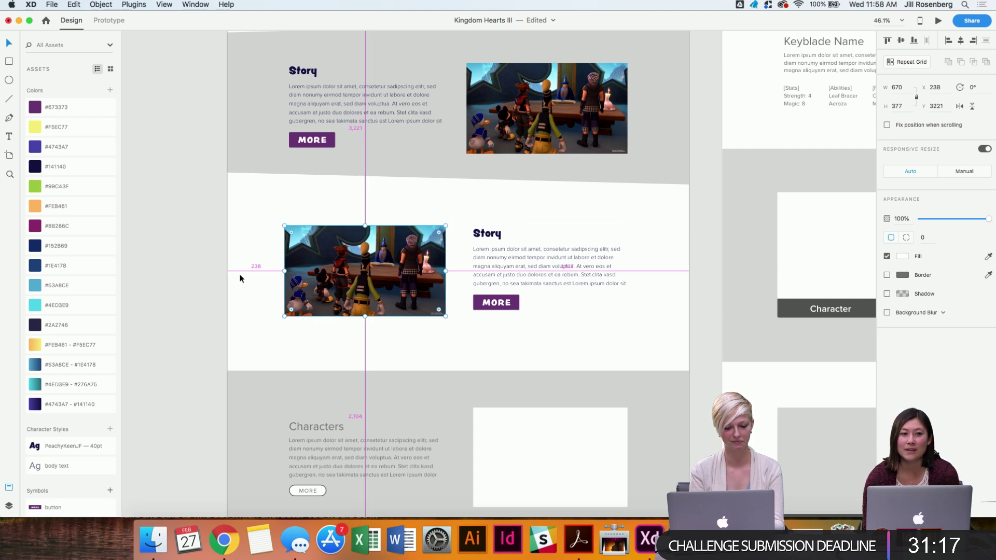
key(alt)
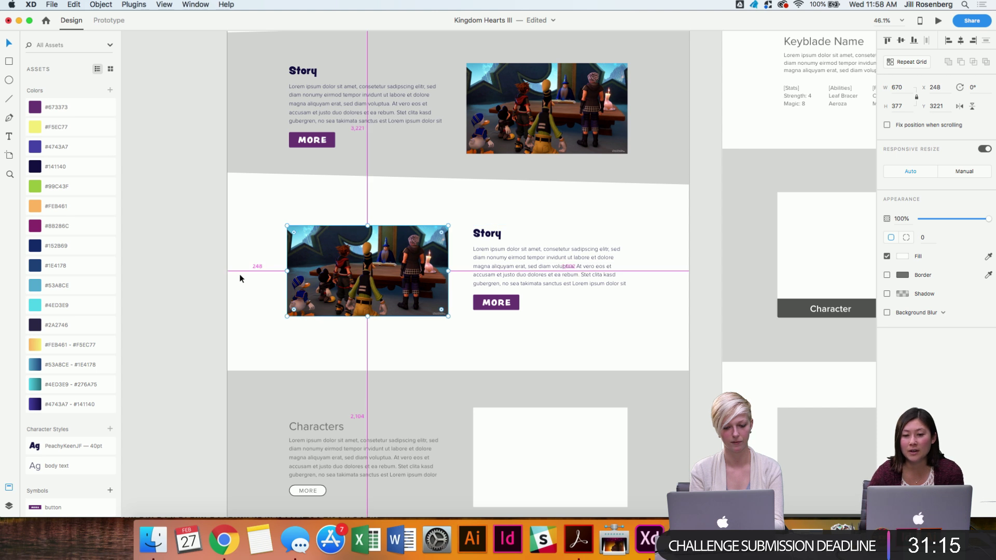
key(Right)
key(Right)
key(Right)
key(Right)
key(Right)
key(Right)
key(Right)
key(Right)
key(alt)
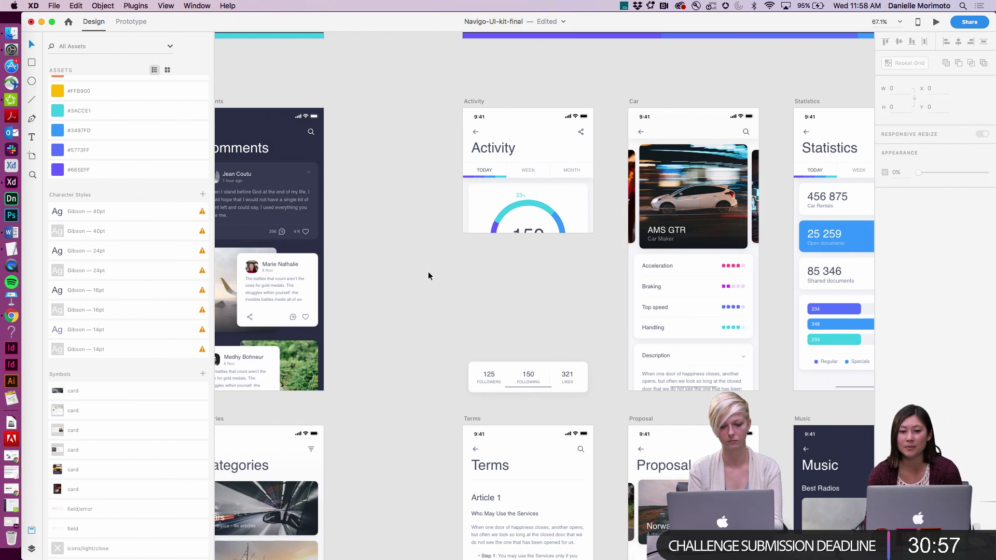
Preview the Activity artboard and scroll it to check how its header behaves, closing the preview when finished.
scroll(428, 272, right, 3)
scroll(428, 272, up, 2)
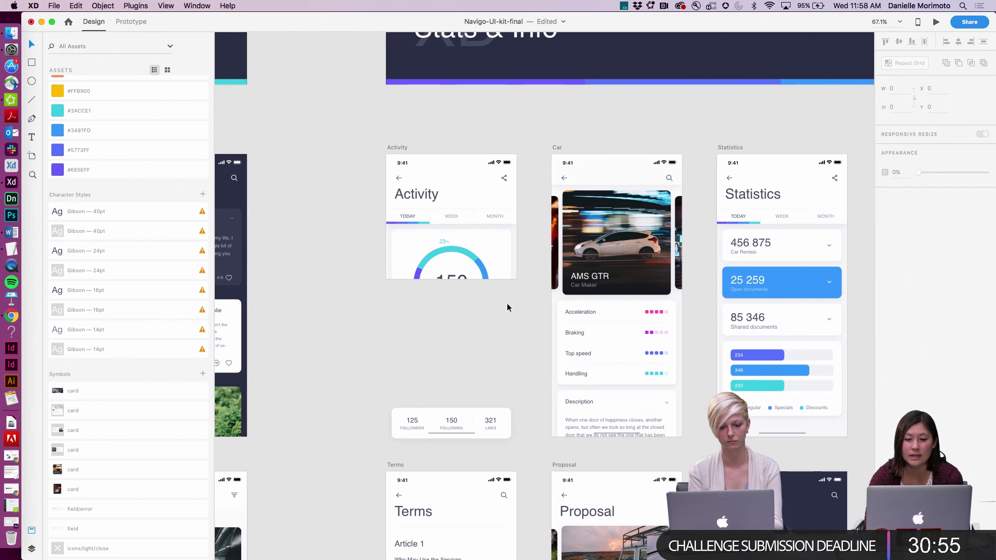
scroll(508, 307, up, 5)
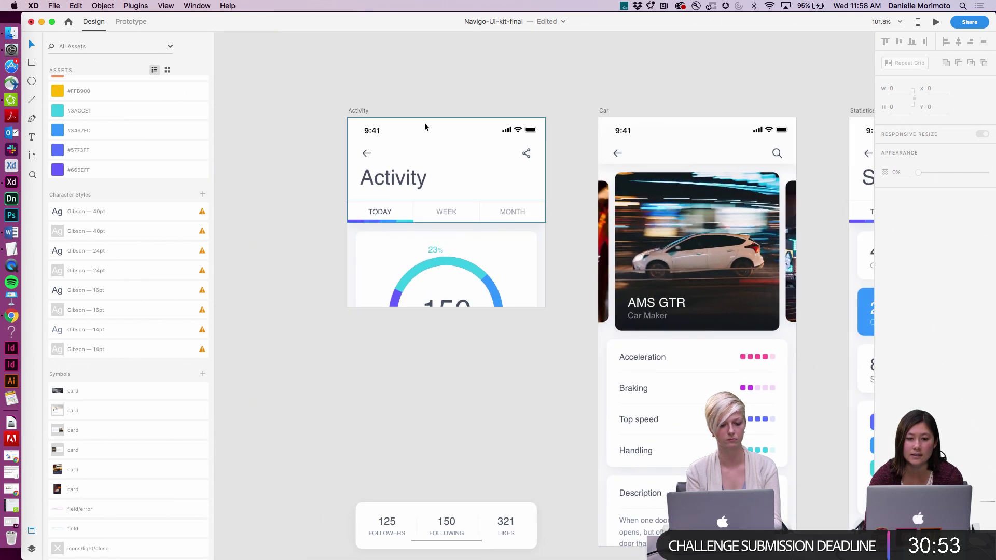
click(361, 111)
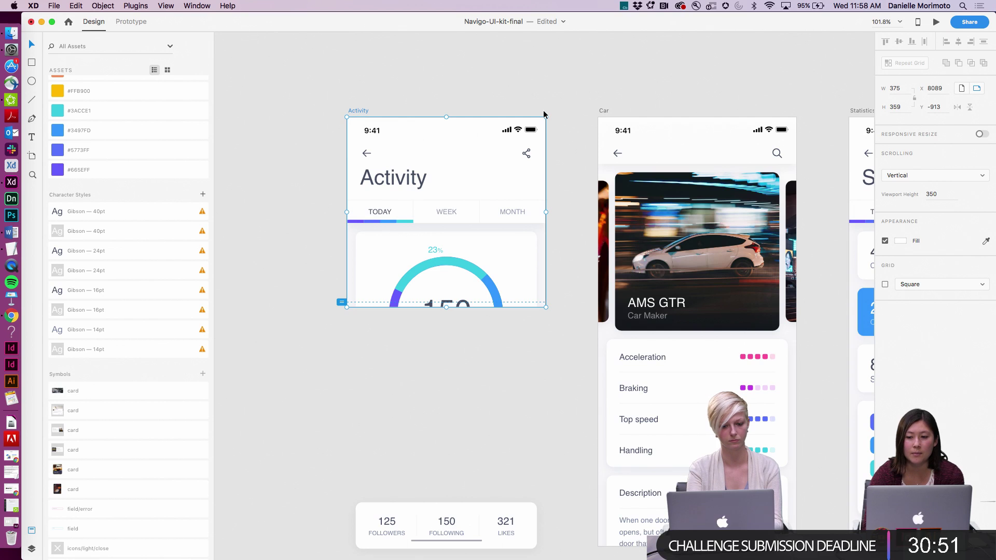
click(937, 23)
scroll(294, 339, down, 2)
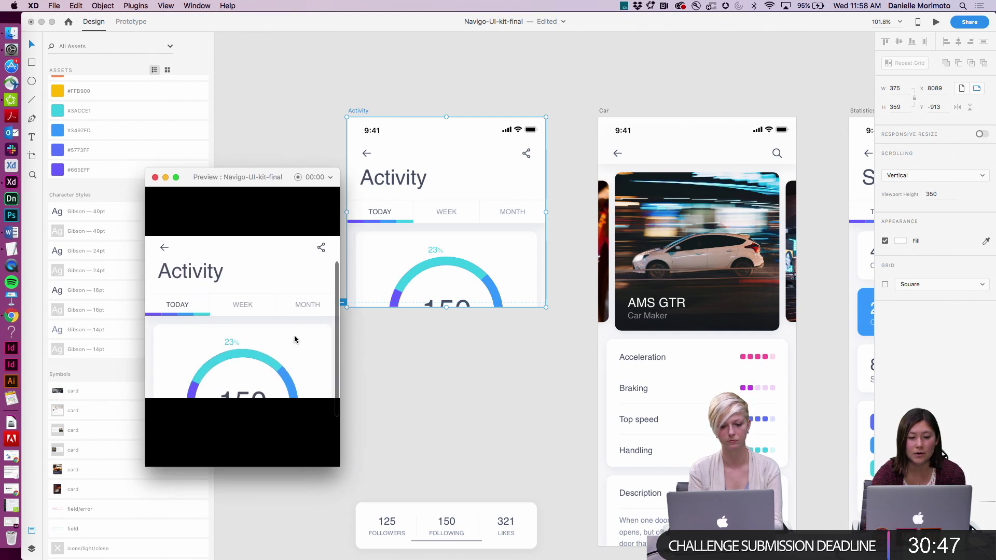
scroll(295, 339, up, 2)
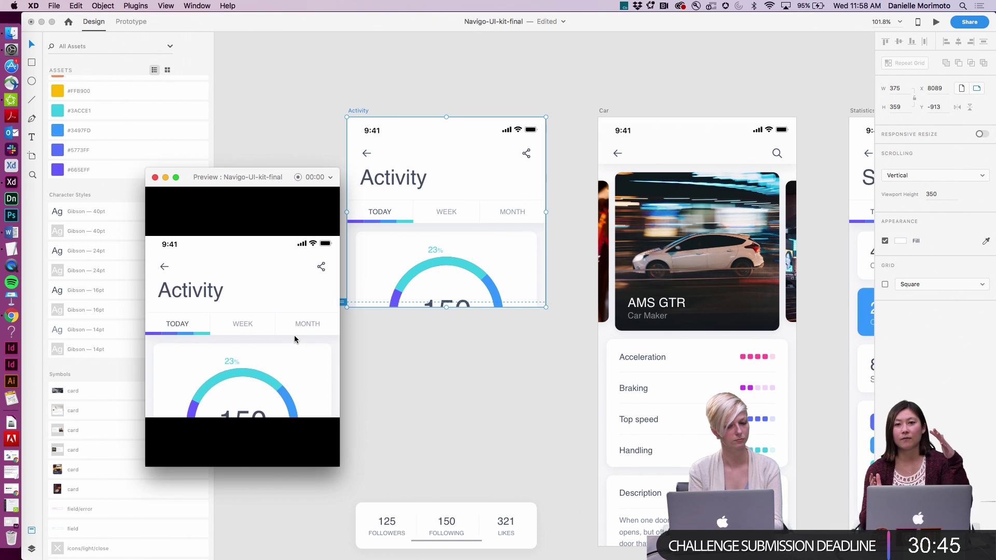
click(155, 177)
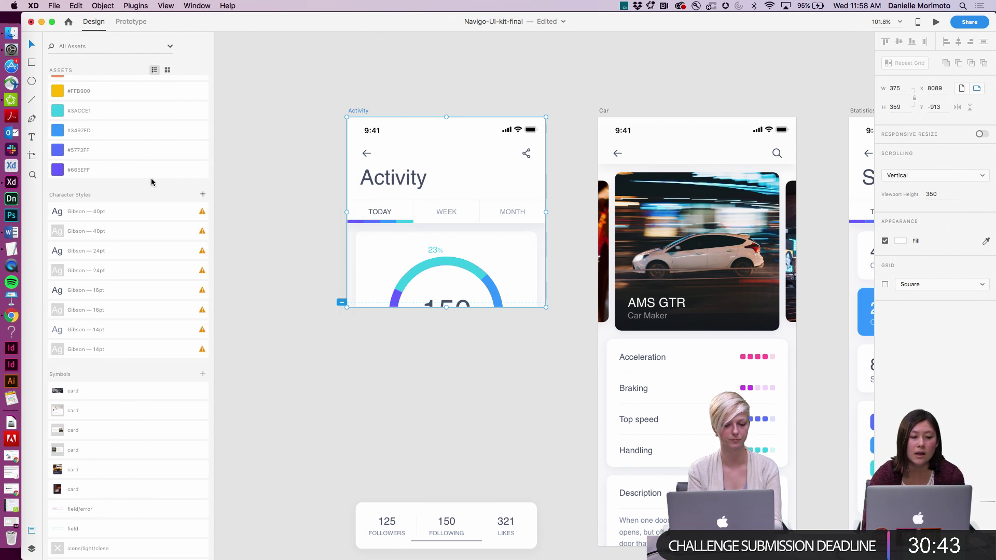
Fix the Activity header group's position when scrolling and test the scrolling in the preview.
click(357, 95)
click(441, 134)
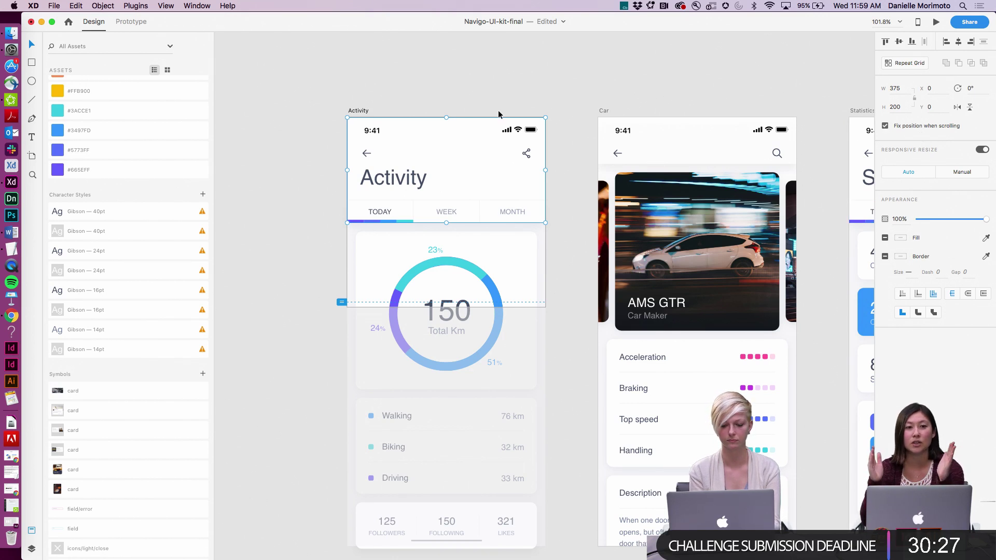
click(937, 22)
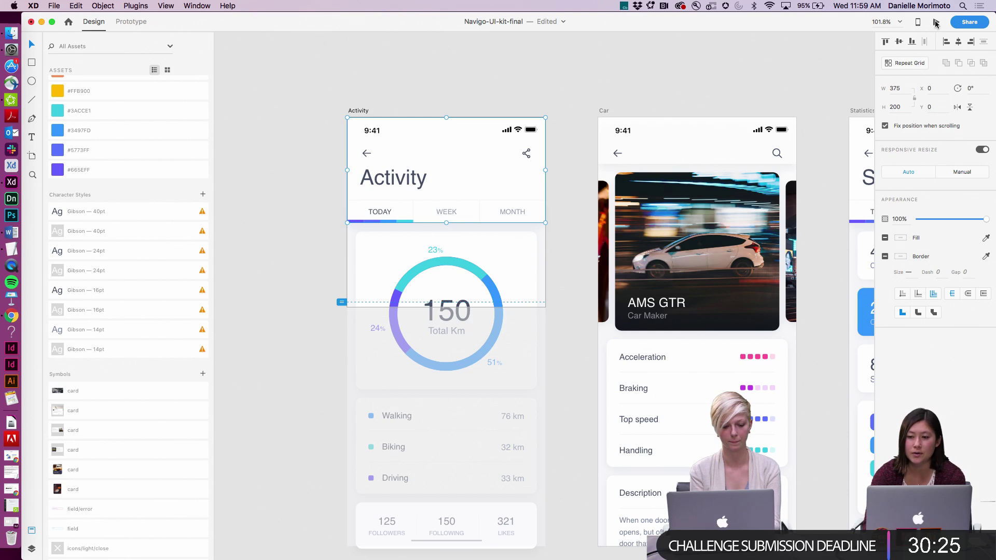
scroll(229, 272, down, 2)
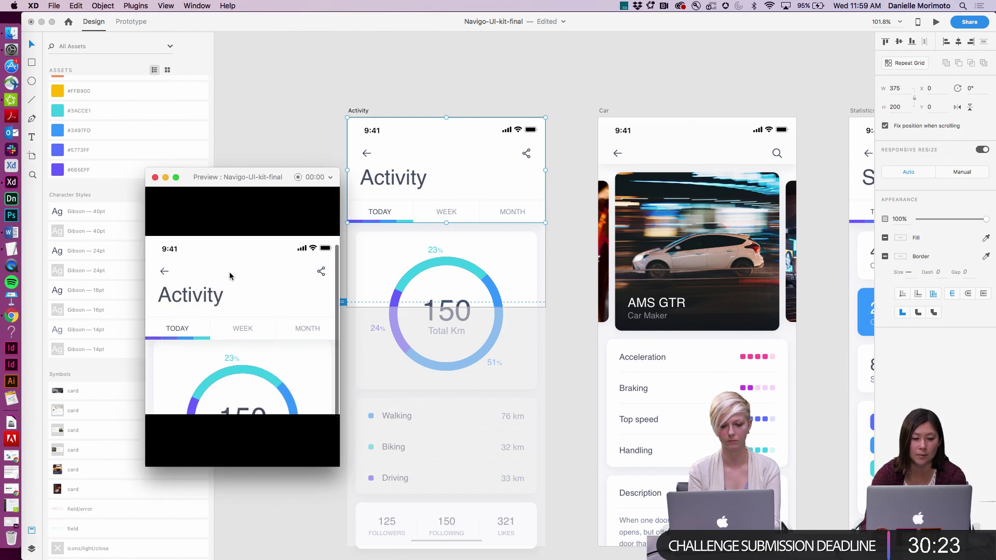
scroll(230, 272, up, 2)
scroll(228, 263, down, 2)
scroll(228, 264, up, 2)
scroll(229, 264, down, 2)
scroll(228, 263, up, 1)
click(155, 178)
Extend the Activity artboard's lower edge to a height of 390, keeping the viewport height at 350.
key(Escape)
click(358, 110)
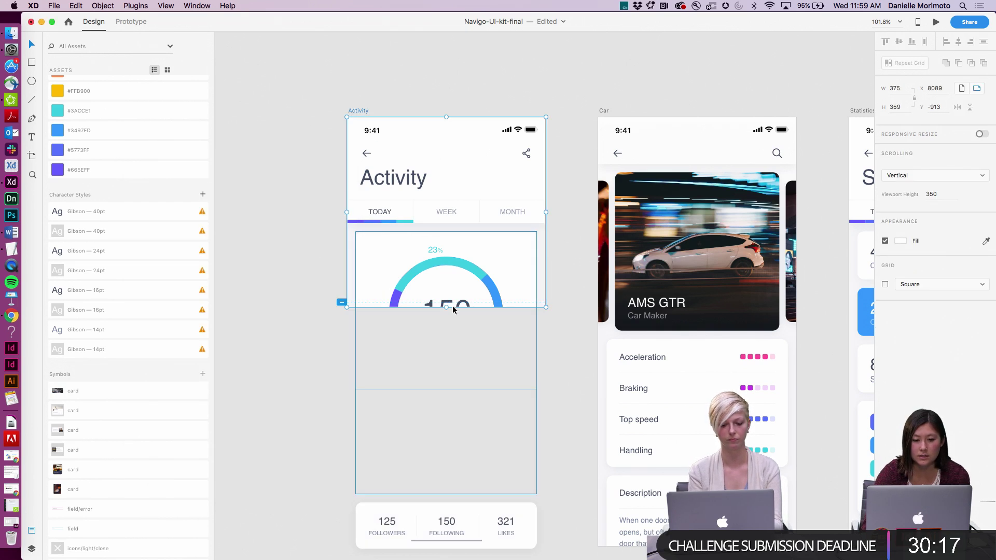
drag(445, 305, 445, 323)
click(434, 238)
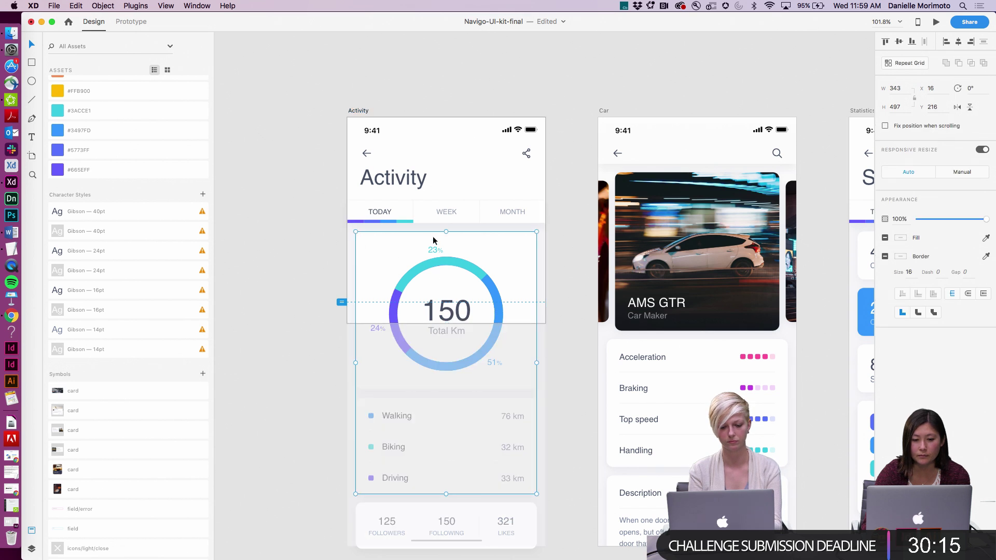
click(394, 232)
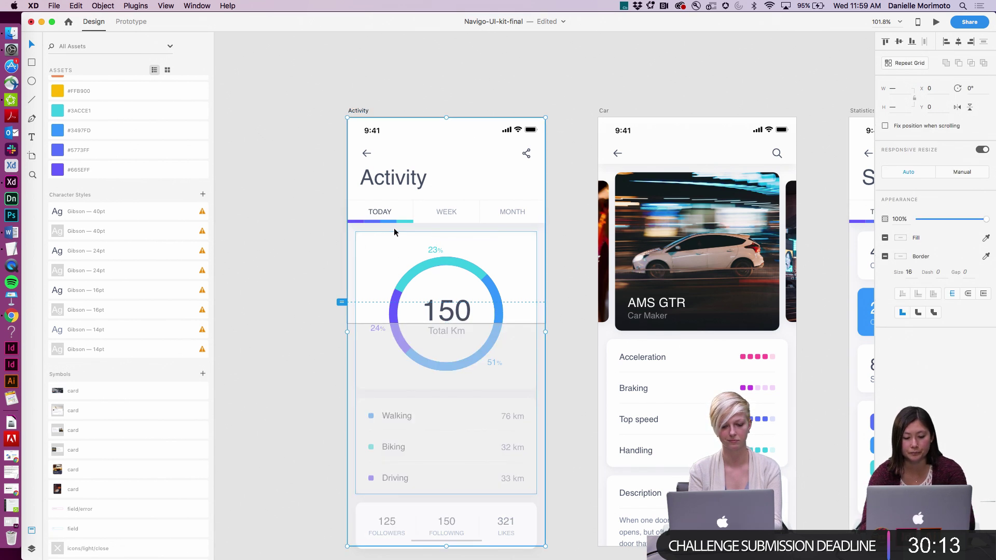
Preview the extended Activity artboard, scroll its content beneath the fixed header, and close the preview.
click(360, 111)
click(936, 23)
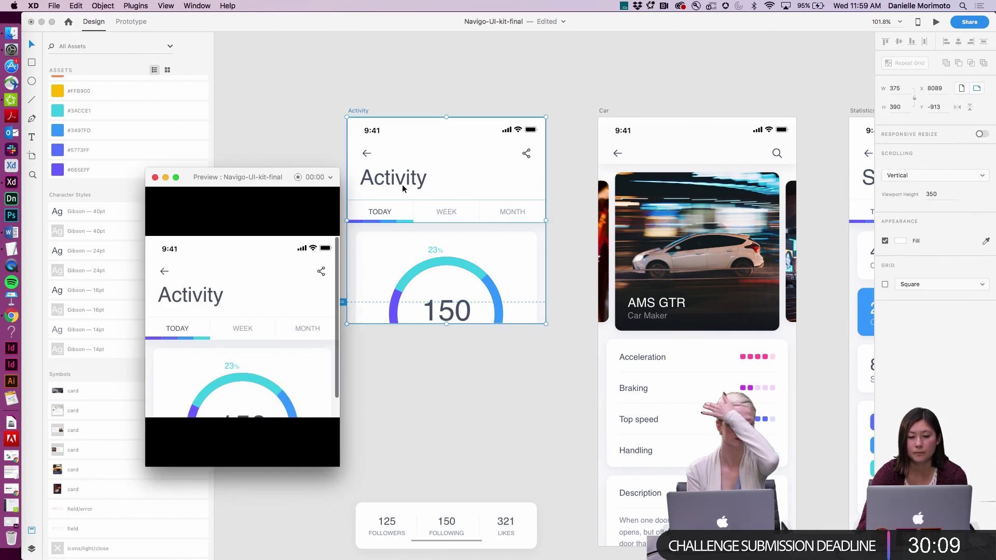
scroll(293, 317, down, 2)
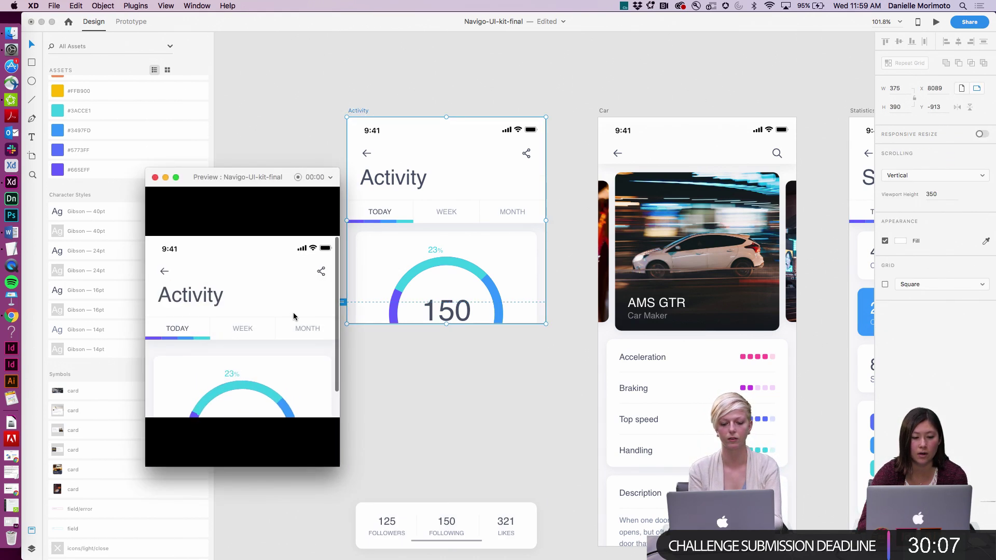
scroll(294, 317, up, 2)
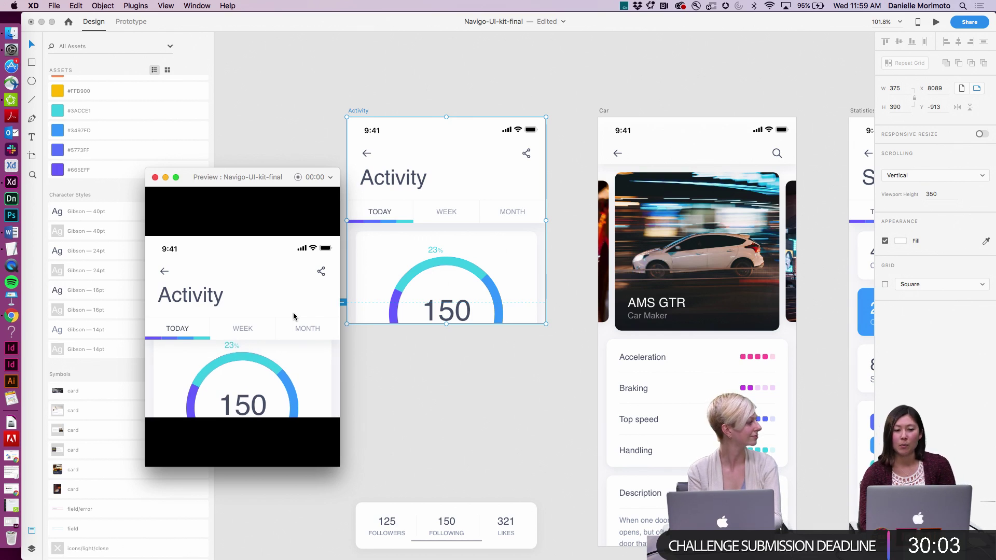
click(155, 177)
click(294, 122)
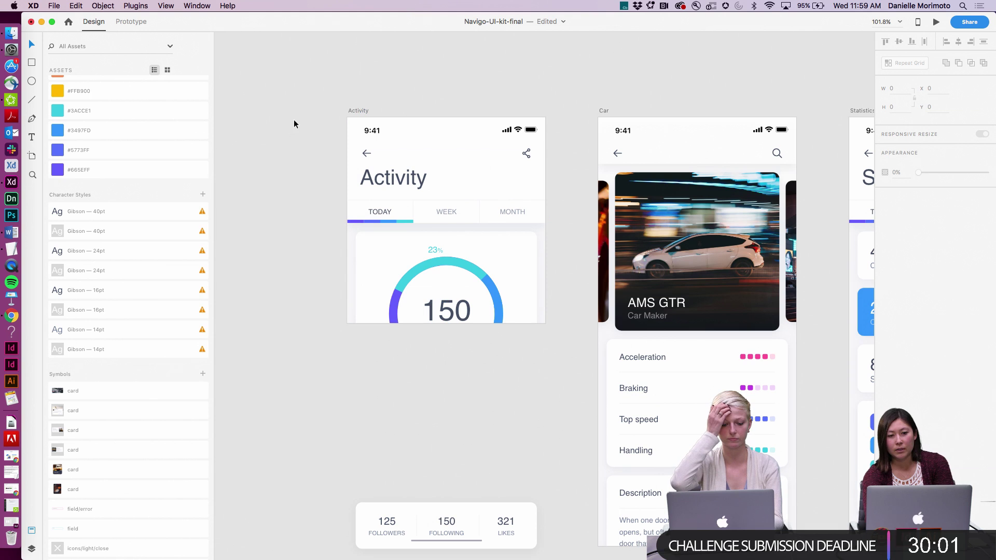
Switch to Prototype mode and examine the connections of the Search artboard in the Main App section.
key(super+0)
scroll(488, 252, down, 5)
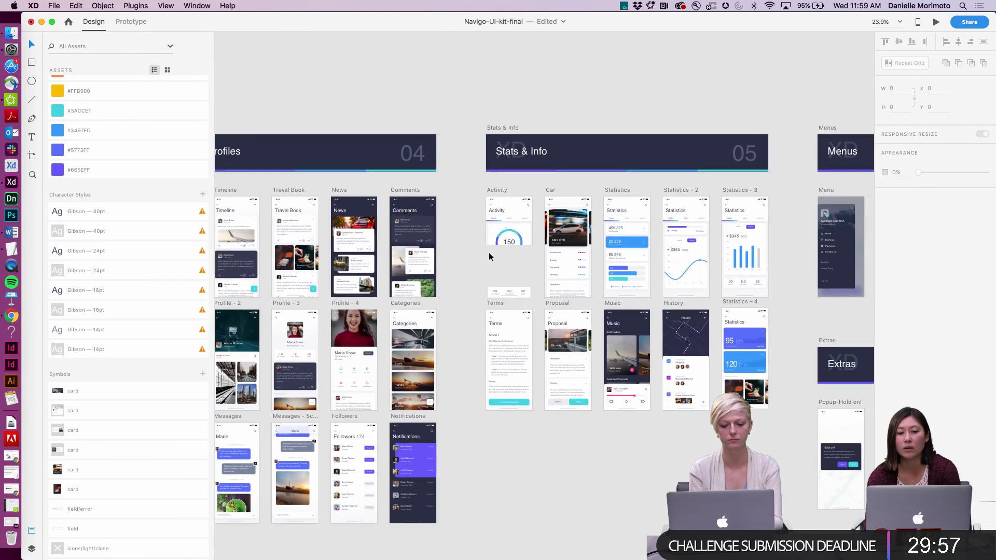
scroll(489, 252, right, 5)
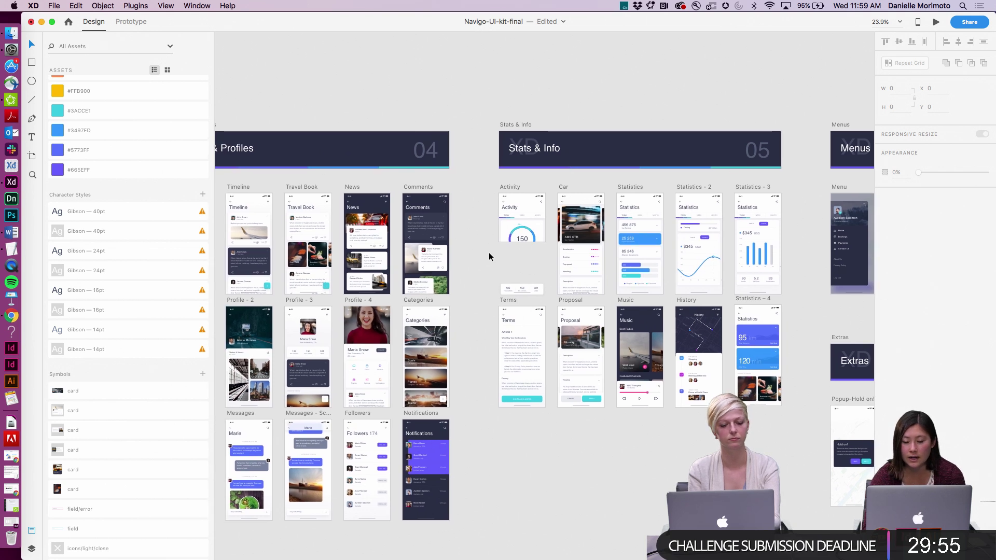
scroll(489, 255, down, 3)
scroll(489, 255, left, 4)
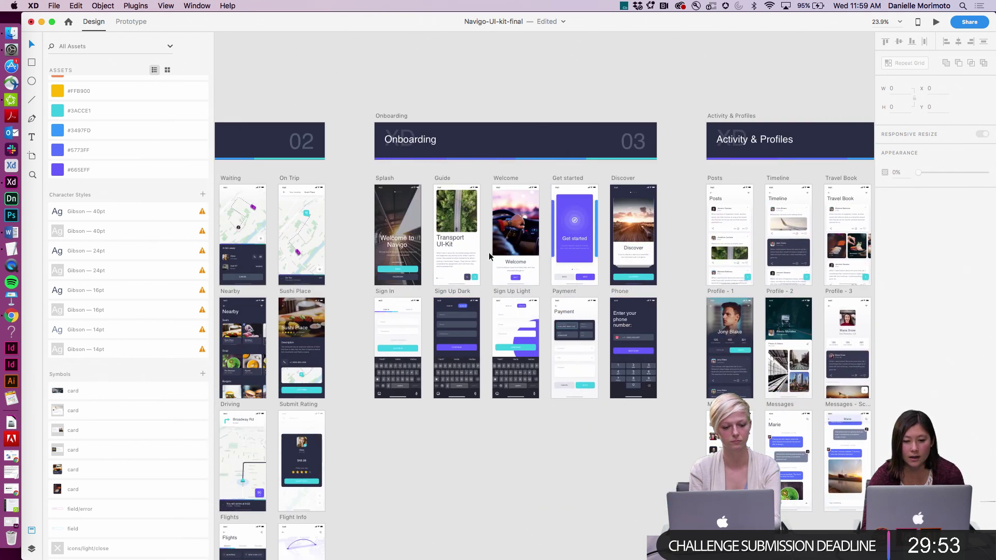
scroll(489, 256, down, 2)
scroll(489, 255, left, 2)
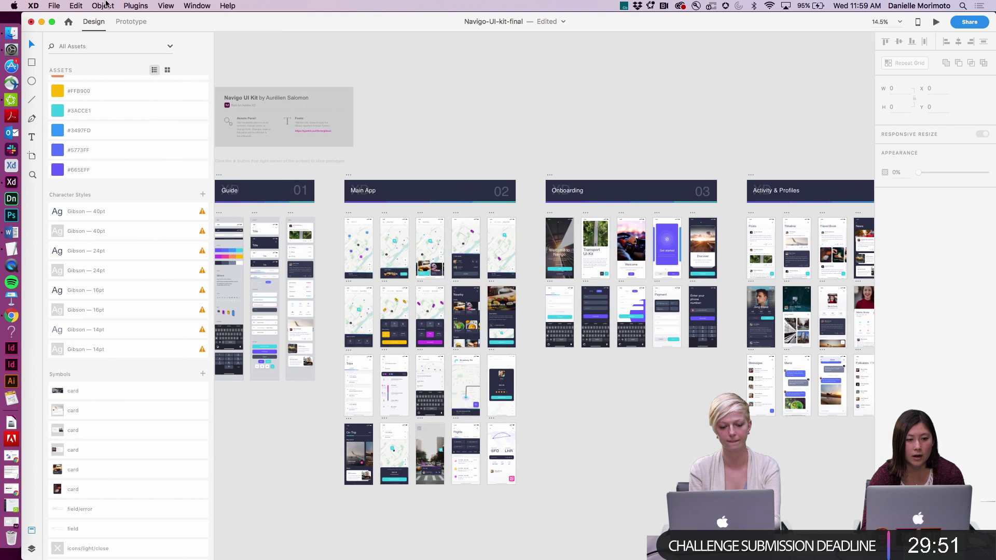
click(130, 22)
scroll(409, 187, left, 3)
scroll(409, 187, up, 3)
scroll(555, 202, up, 5)
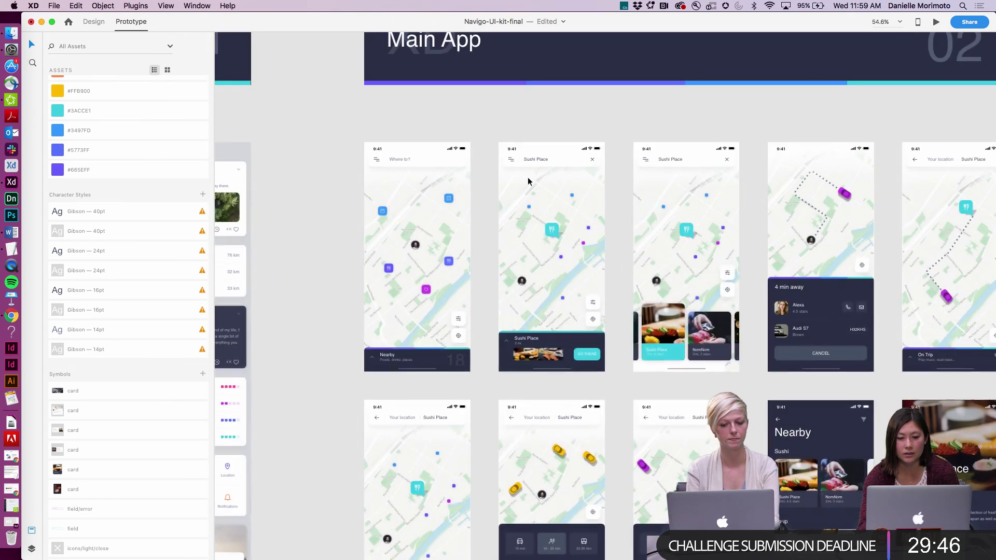
click(509, 137)
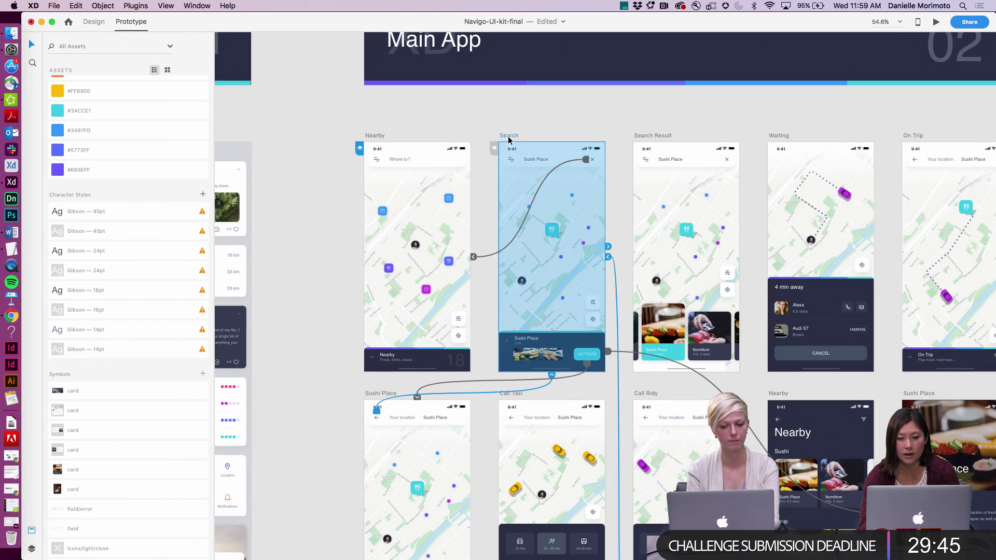
scroll(571, 207, down, 2)
scroll(571, 208, right, 2)
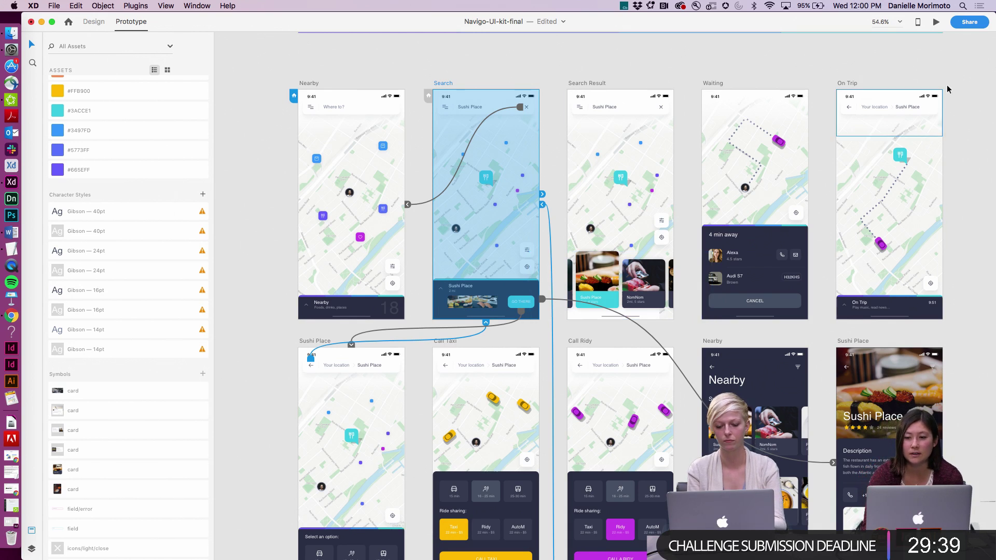
Preview the Search artboard, follow its link to the Sushi Place travel options, and use the back arrow.
click(936, 21)
click(314, 440)
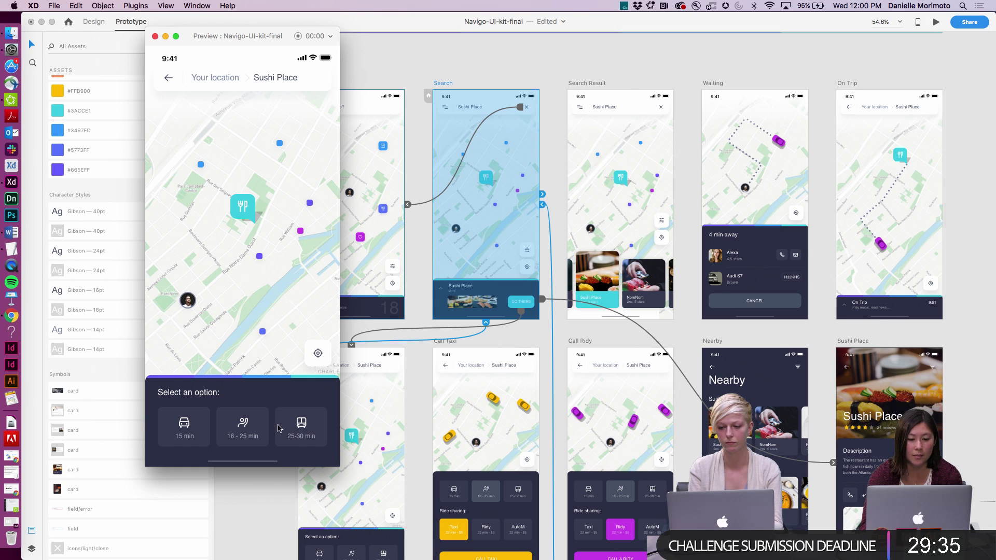
click(168, 81)
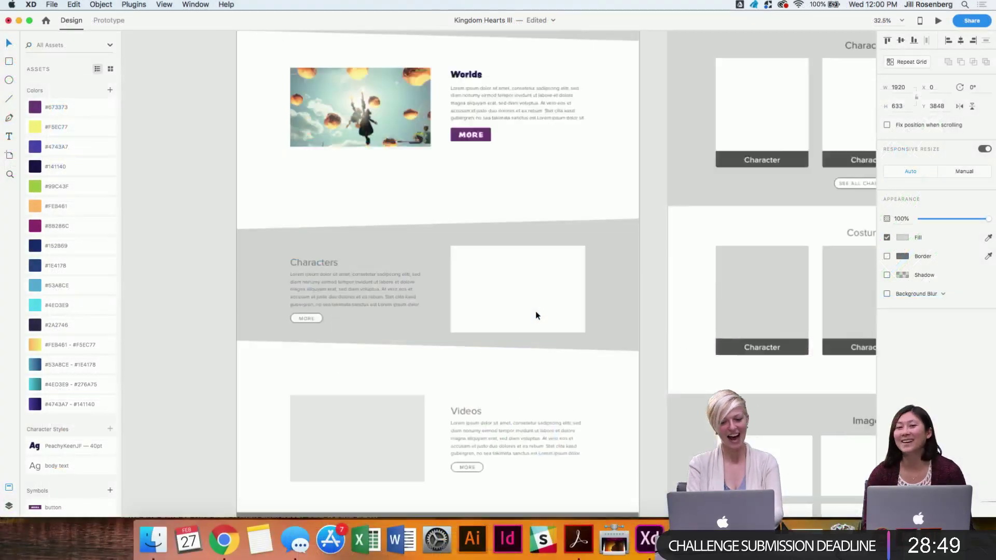
In the Kingdom Hearts III homepage, move the grey slanted Characters background up to Y 3633 beneath the Worlds section.
click(536, 310)
scroll(536, 310, up, 3)
scroll(534, 217, up, 2)
drag(564, 245, 563, 176)
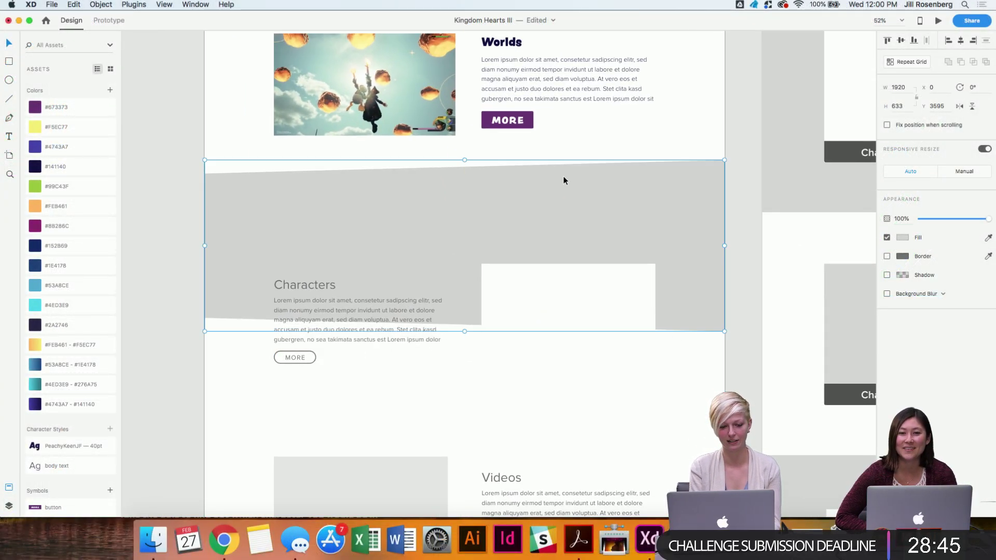
scroll(564, 176, up, 5)
scroll(565, 181, down, 2)
key(alt)
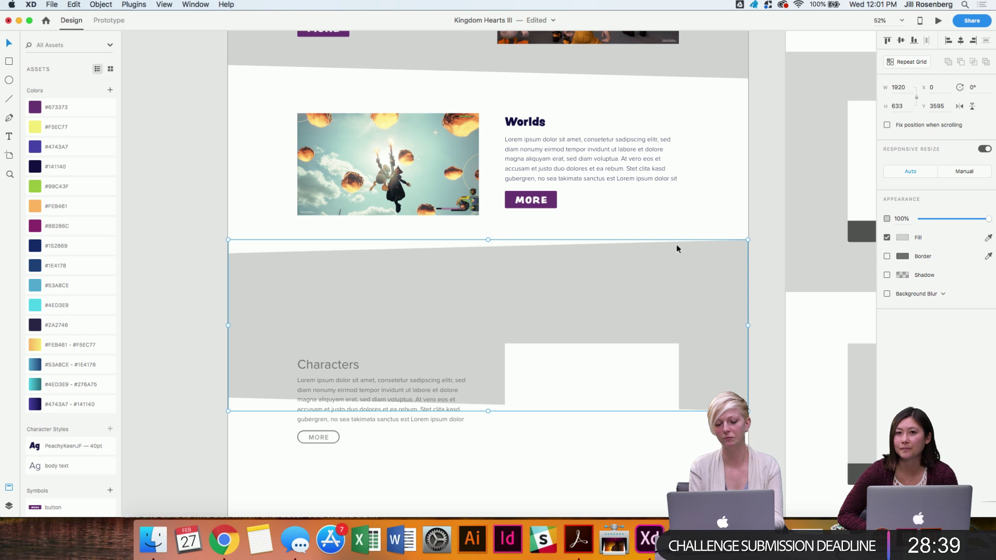
key(shift+Down)
key(shift+Down)
key(shift+Down)
key(shift+Down)
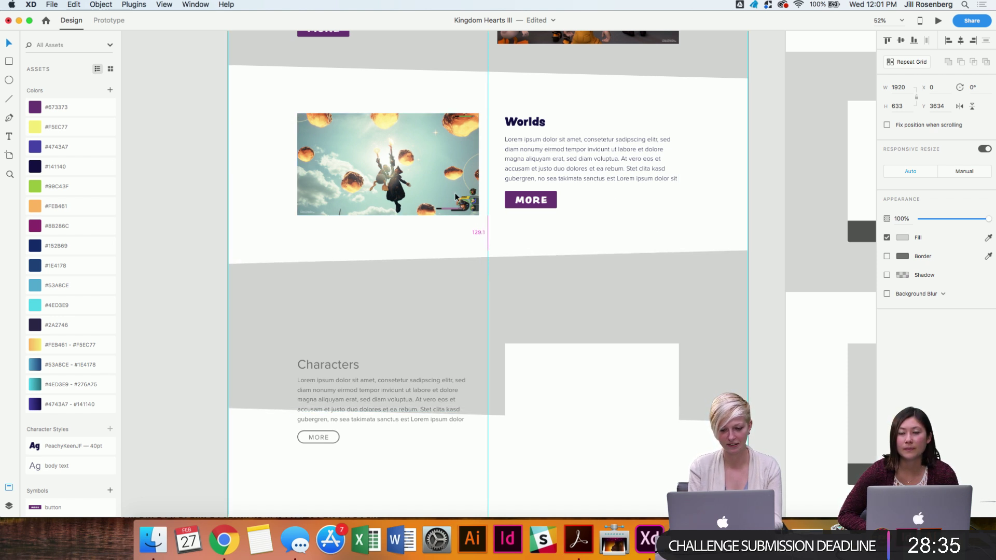
Delete the Characters placeholder text, MORE button and white image box from the homepage.
scroll(487, 428, down, 4)
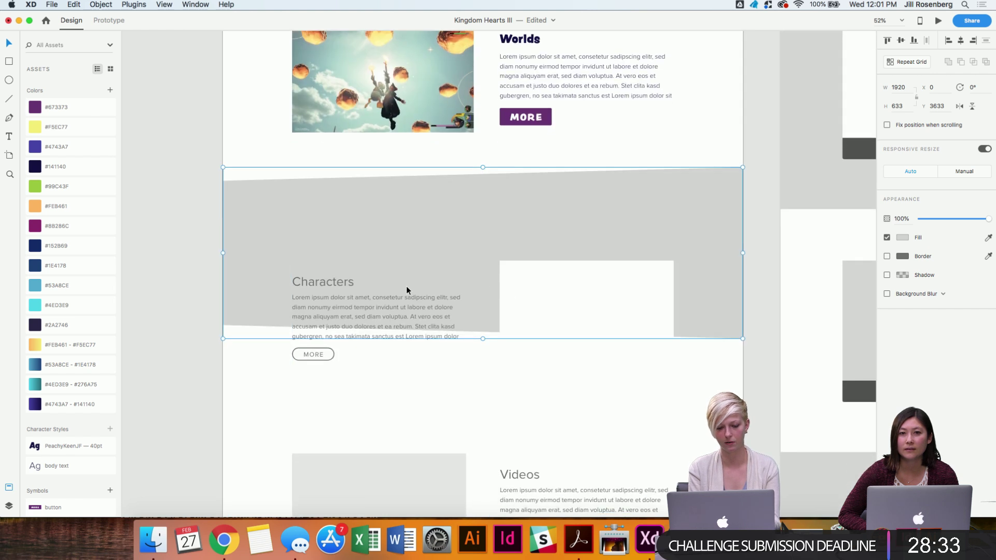
click(539, 285)
drag(539, 286, 593, 307)
key(Delete)
Duplicate the Story text and image group and center the copy in the grey Characters band at X 256, Y 3761.
scroll(592, 307, up, 8)
scroll(593, 307, down, 3)
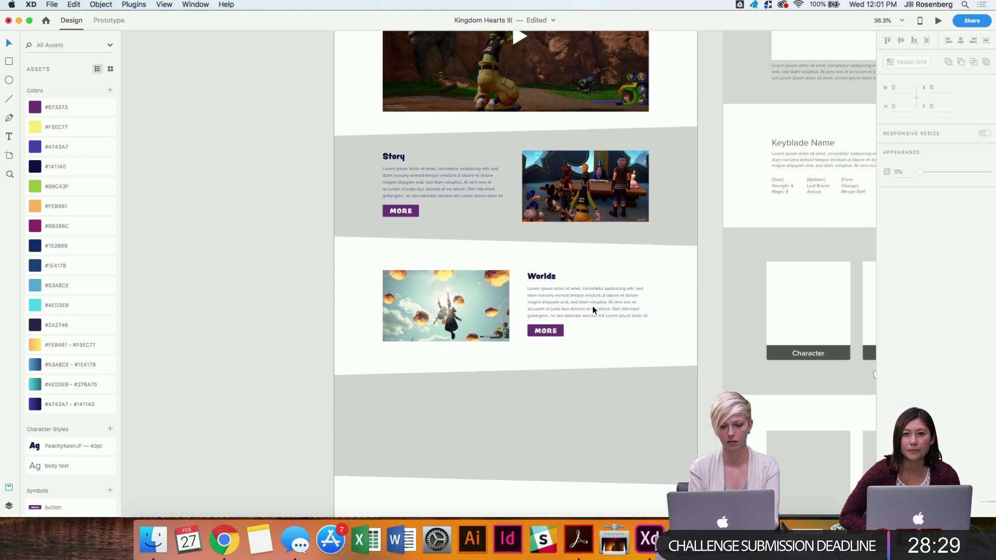
click(619, 212)
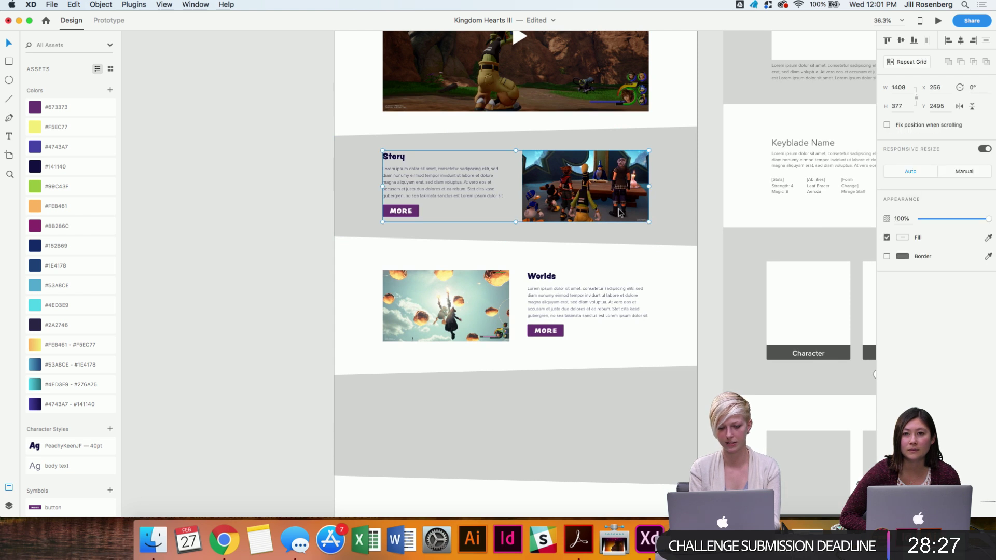
key(super+d)
drag(619, 212, 596, 426)
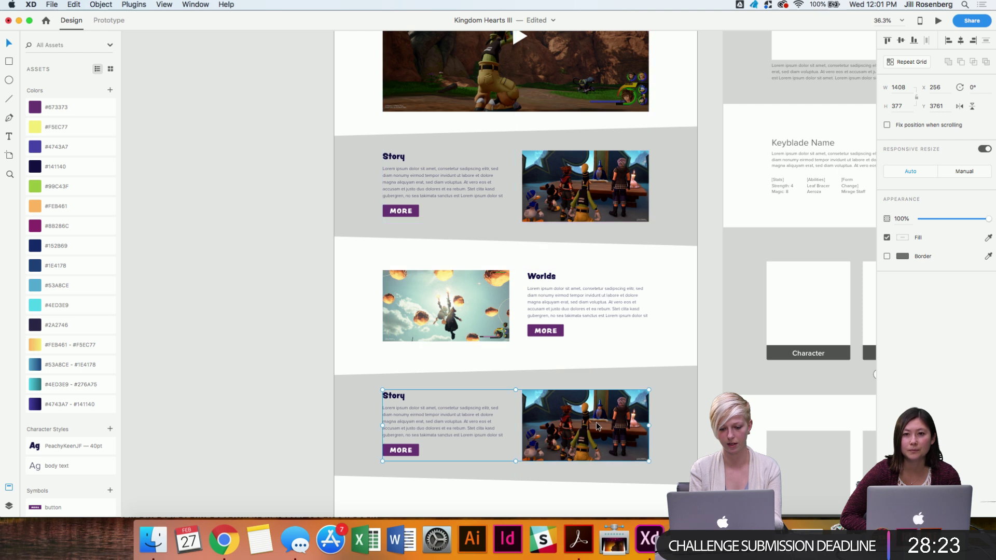
scroll(596, 426, up, 5)
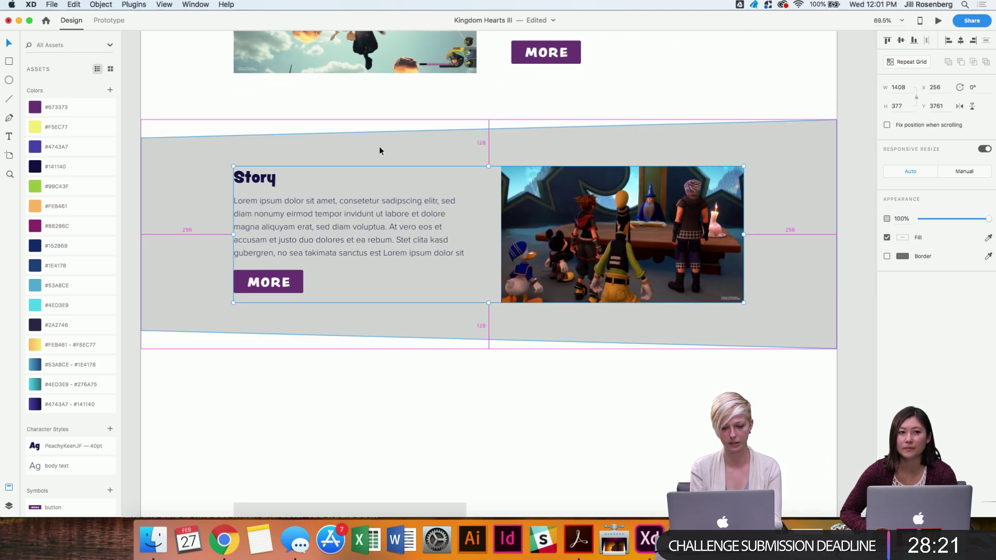
click(379, 150)
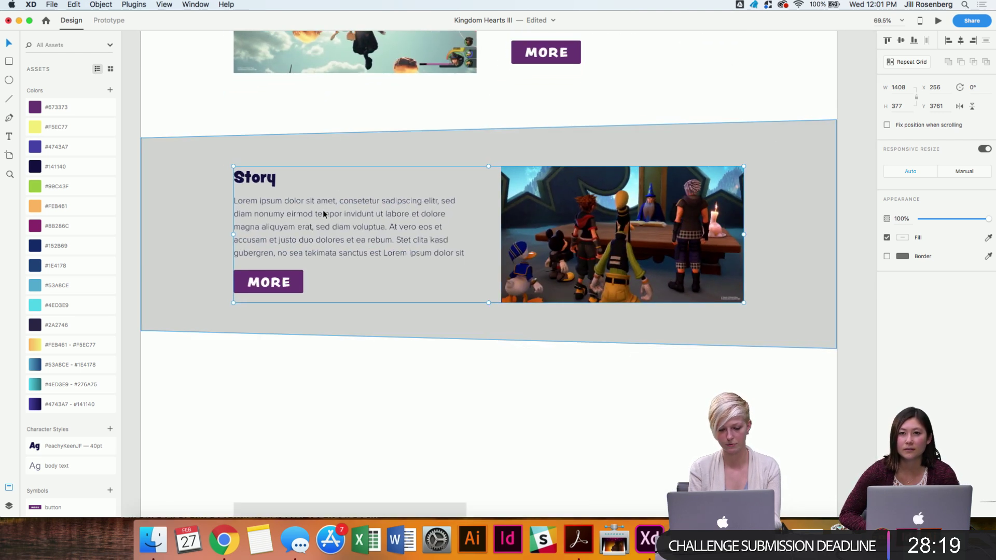
Change the heading of the duplicated Story group to "Characters".
double_click(262, 180)
double_click(262, 180)
key(cmd+a)
text(ch)
key(BackSpace)
key(BackSpace)
text(Characters)
key(Escape)
Ungroup the Characters text and image group on the homepage and delete its copied Story image.
scroll(367, 393, down, 3)
click(521, 332)
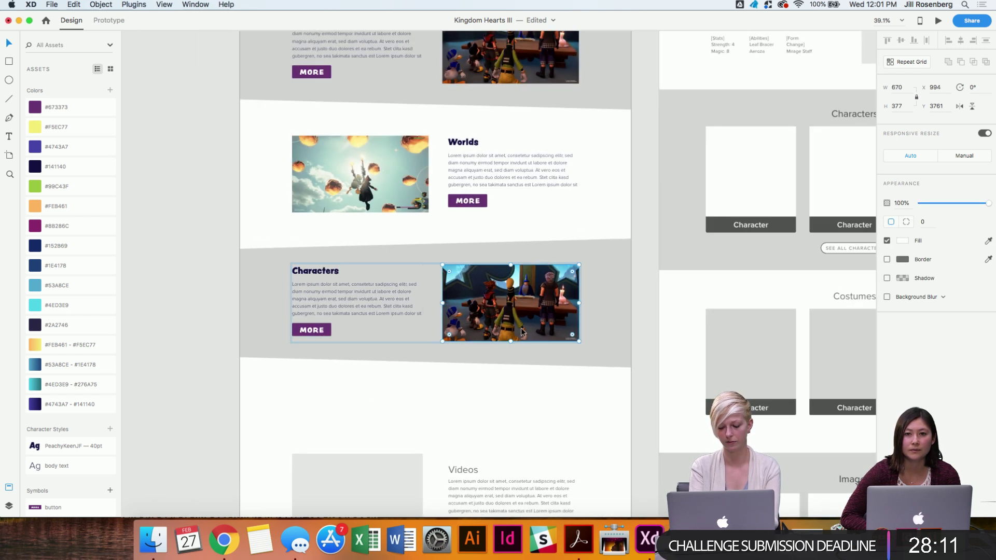
right_click(511, 317)
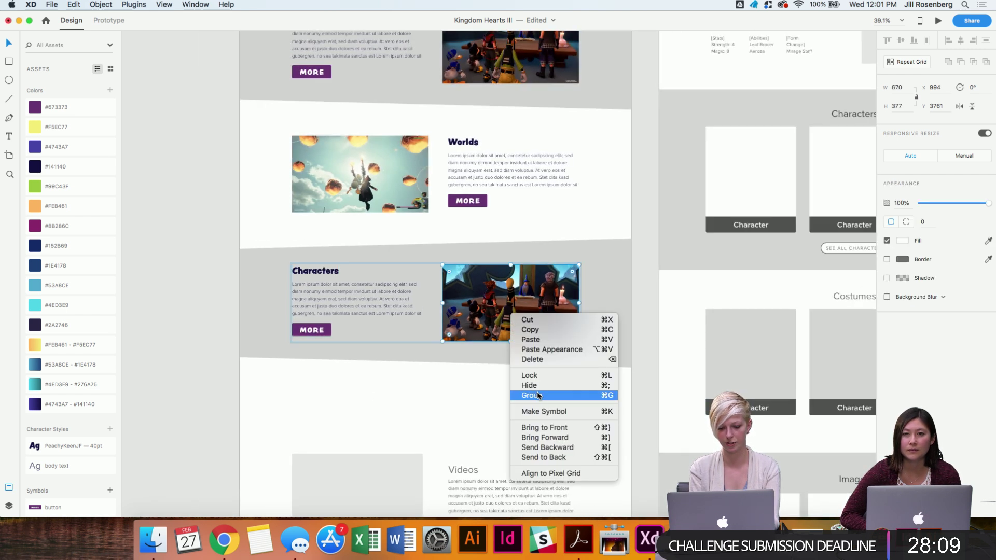
click(444, 382)
click(523, 288)
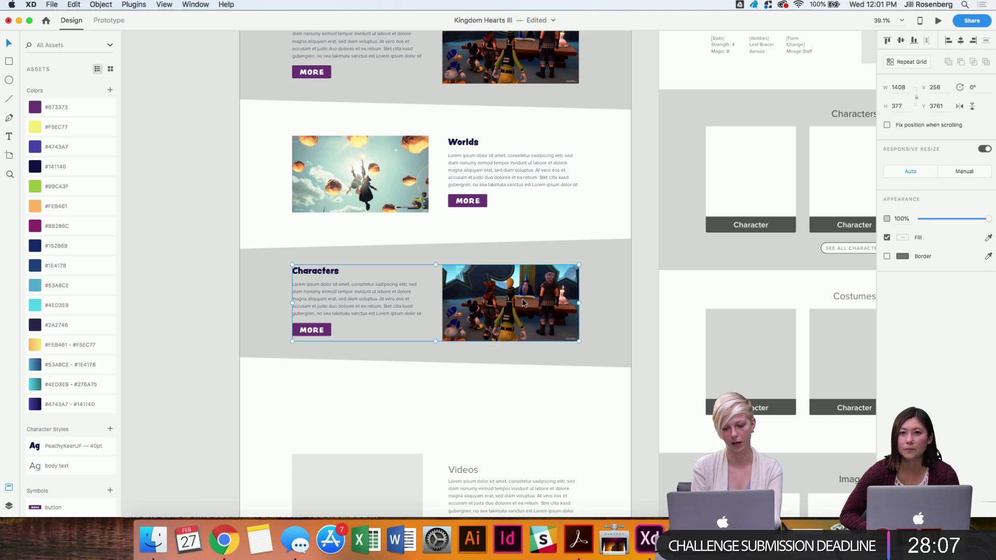
right_click(523, 286)
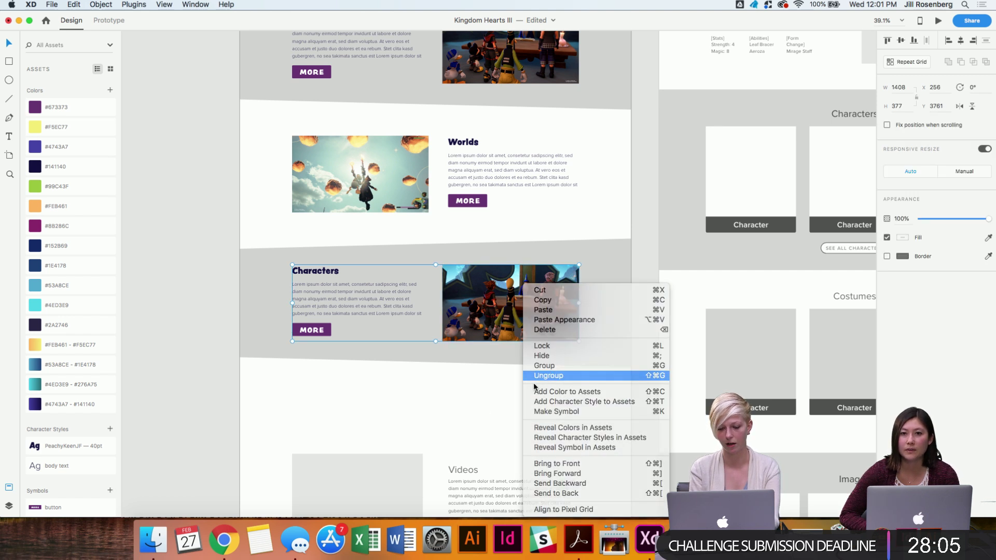
click(547, 375)
click(514, 280)
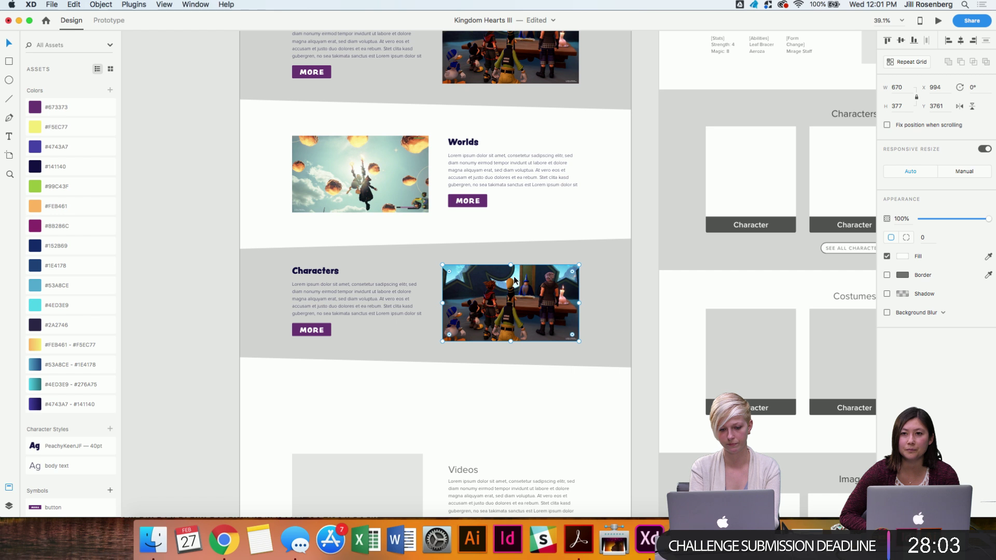
key(Delete)
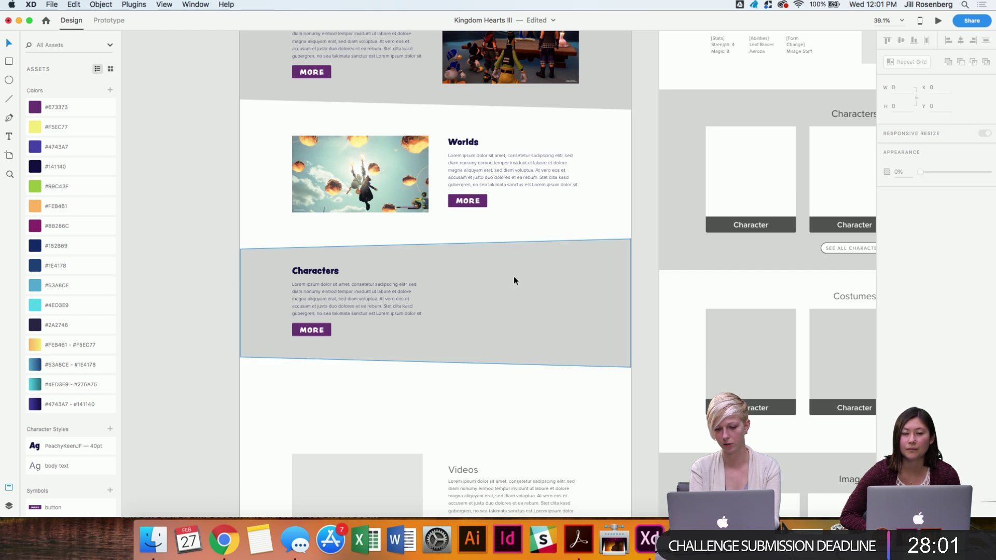
Preview the importable pictures in the scenes folder from KH3_Frozen_4.png through KH3_YenSid.png for the Characters section.
click(50, 4)
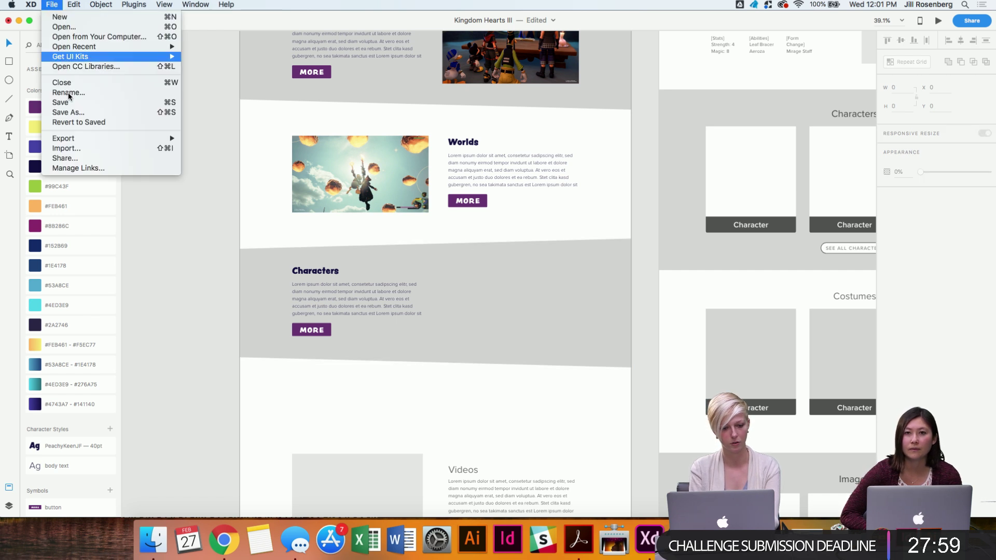
click(68, 146)
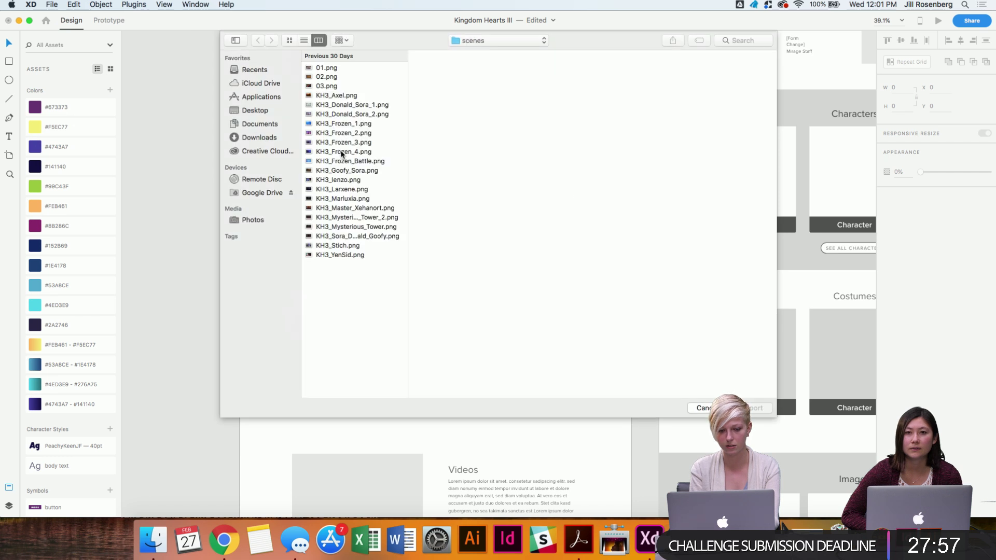
click(310, 151)
key(Down)
key(Down)
key(Down)
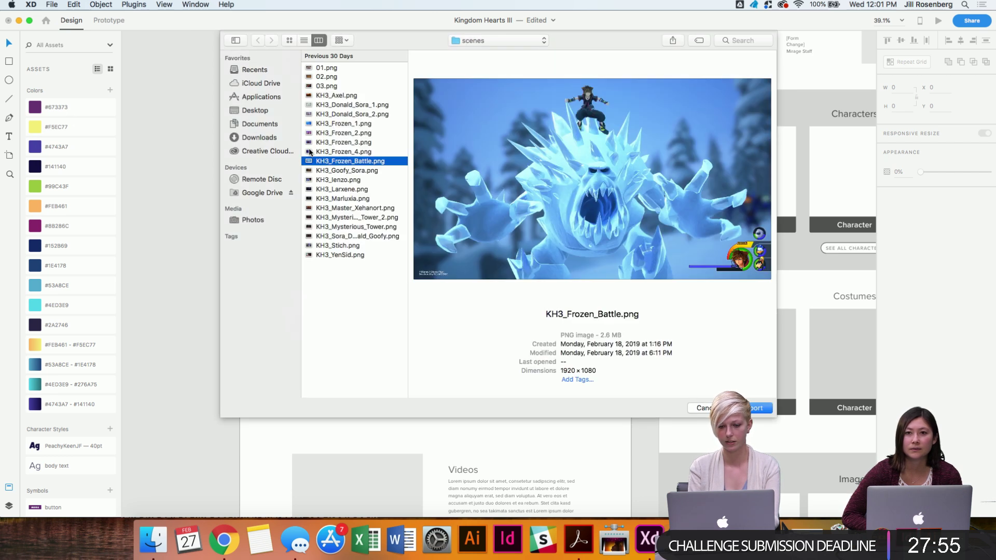
key(Down)
key(Down)
key(Down)
key(Down)
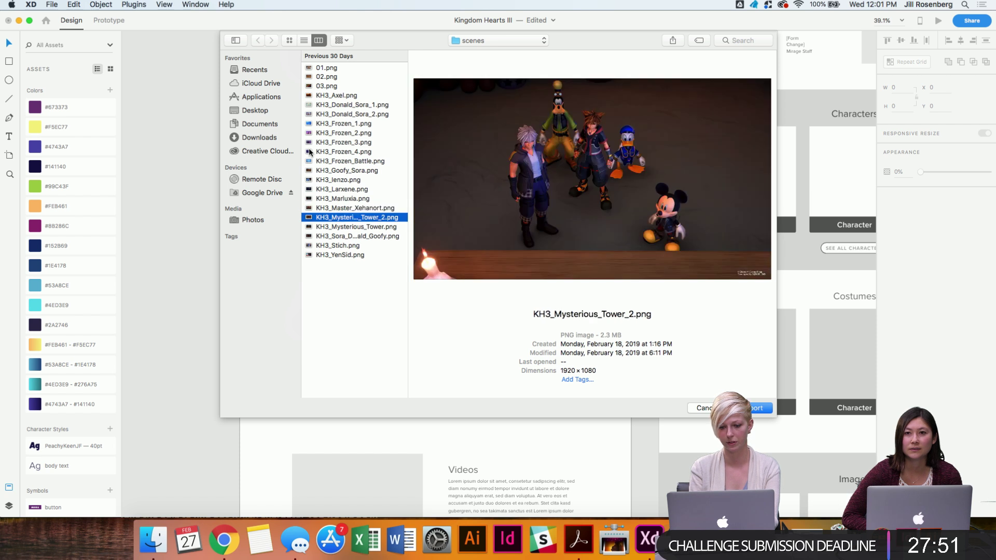
key(Down)
key(Down)
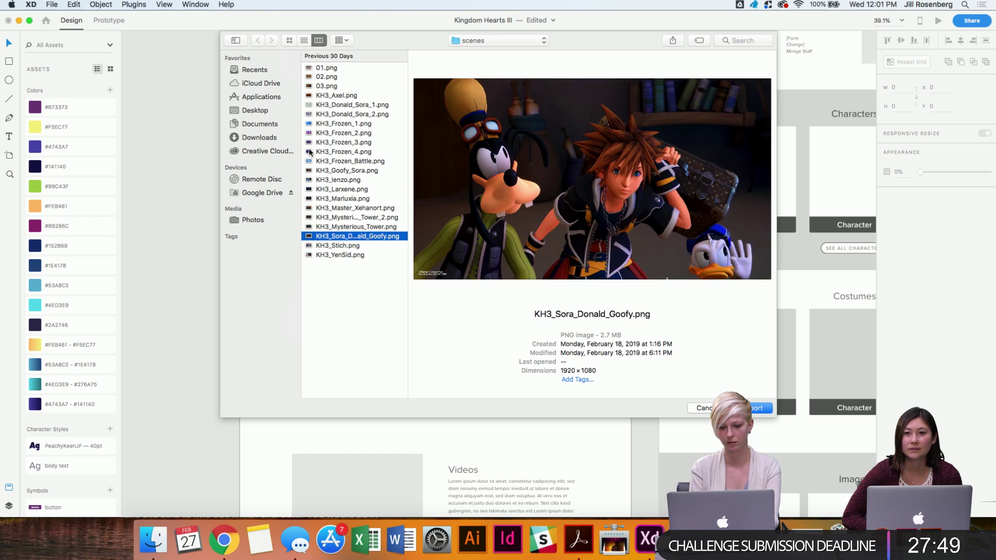
key(Down)
key(Down)
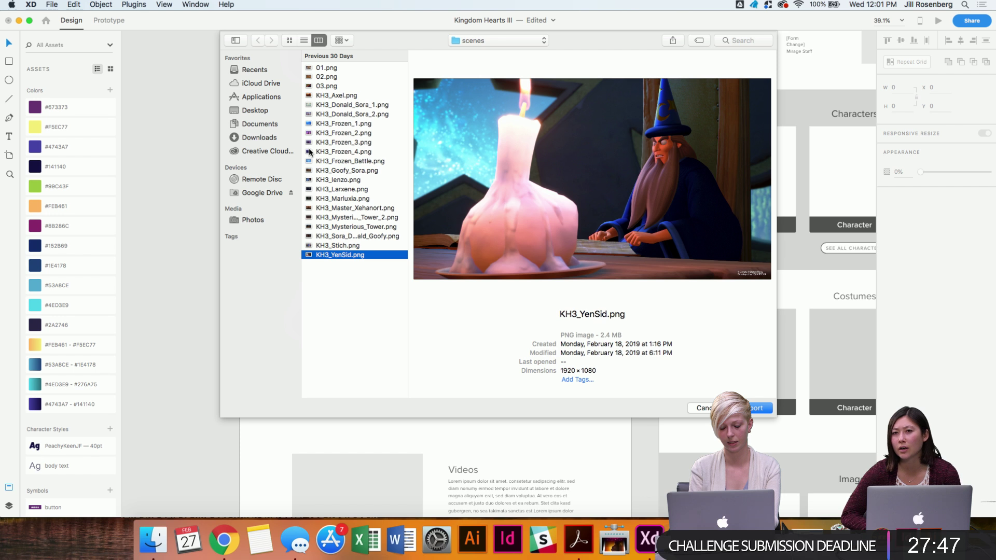
Preview the scene pictures starting at 02.png and import KH3_Frozen_3.png onto the homepage.
click(325, 77)
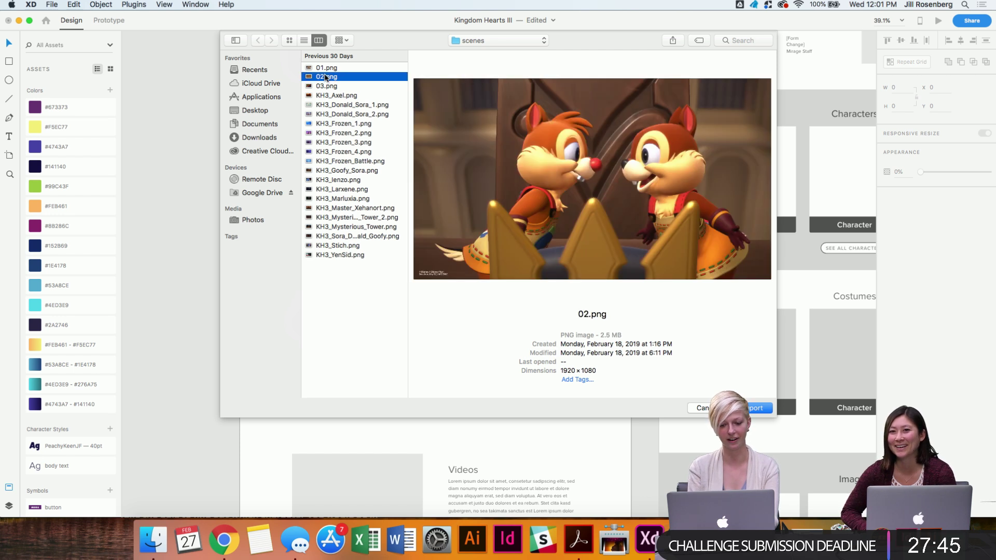
key(Down)
key(Down)
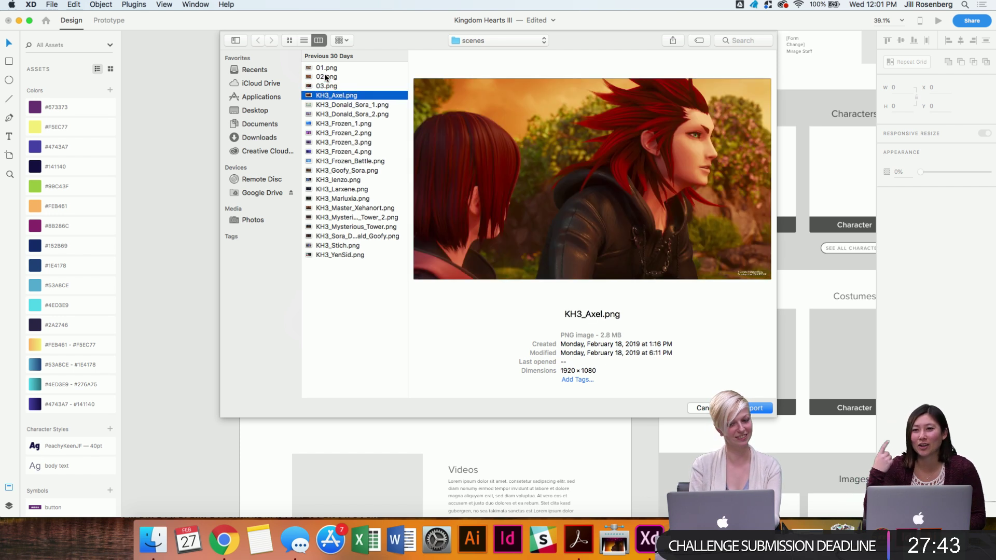
key(Down)
key(Down)
key(Down)
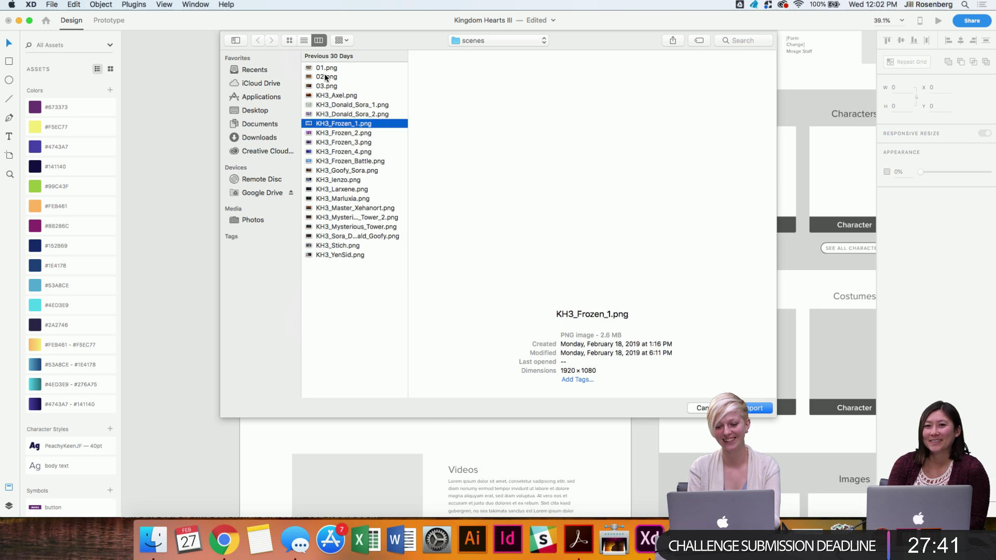
key(Down)
key(Down)
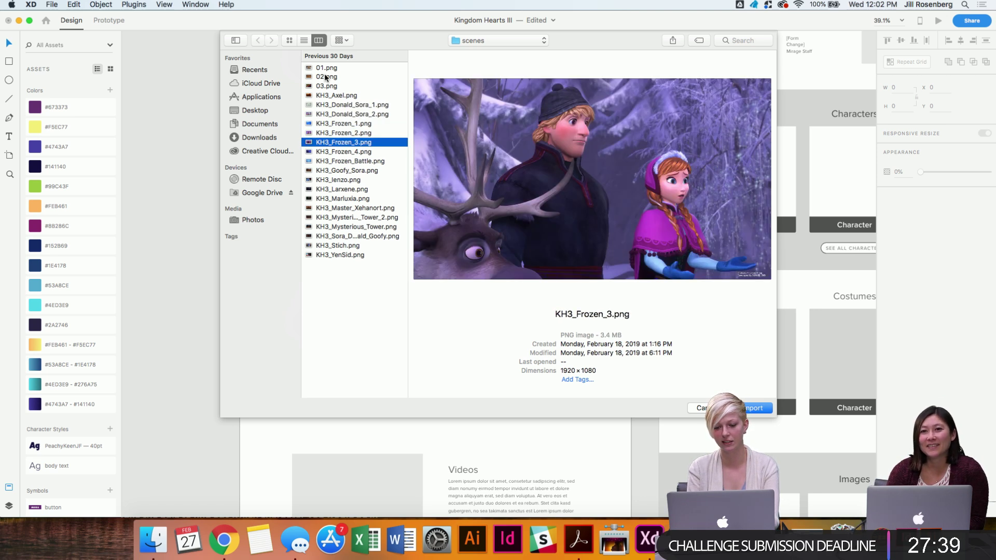
key(Return)
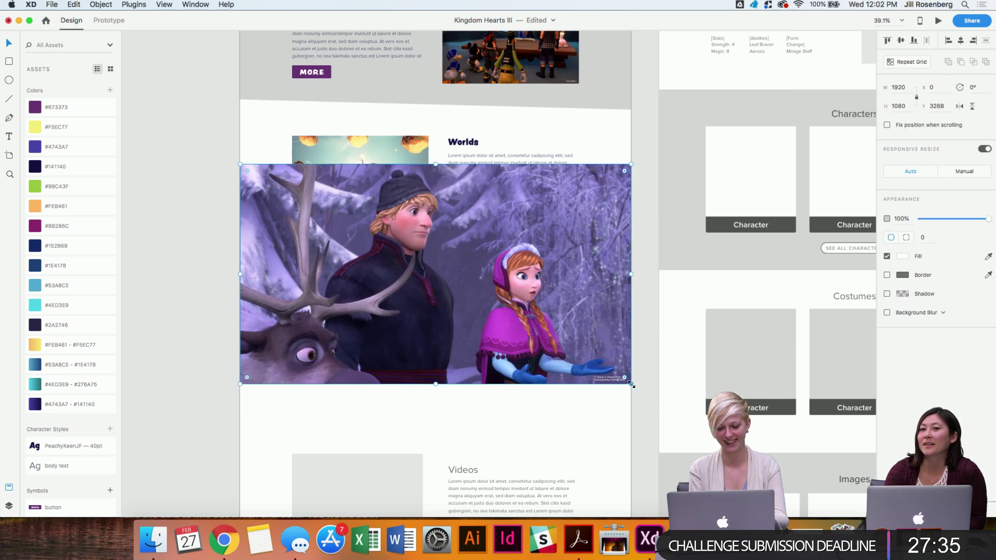
Scale the imported Frozen image down to about 649 × 365 and place it beside the Characters text in the grey band.
drag(593, 369, 369, 283)
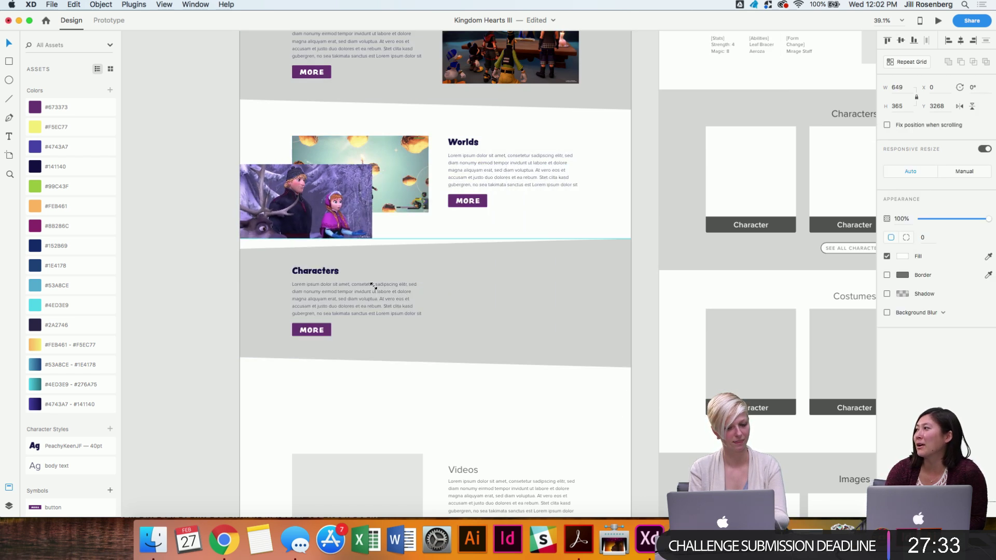
drag(328, 202, 379, 209)
drag(377, 198, 553, 304)
Check the Worlds image's size and set the Frozen image's width to 670 with proportions kept.
click(380, 177)
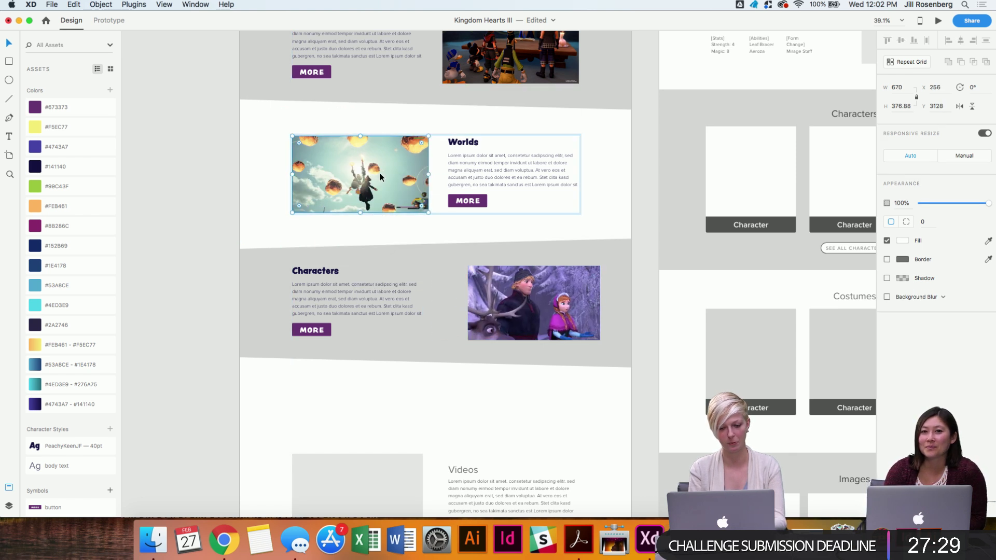
click(537, 324)
click(898, 88)
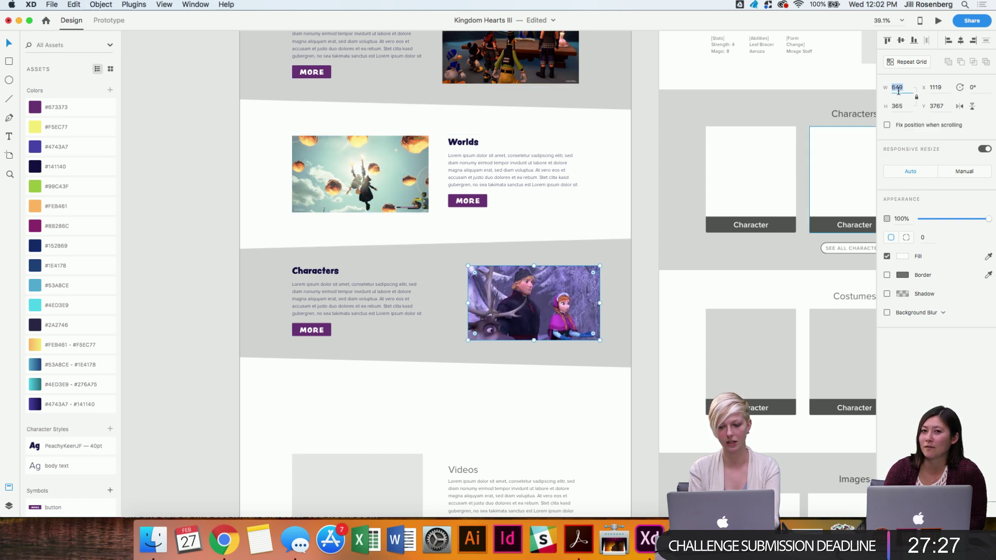
text(670)
key(Return)
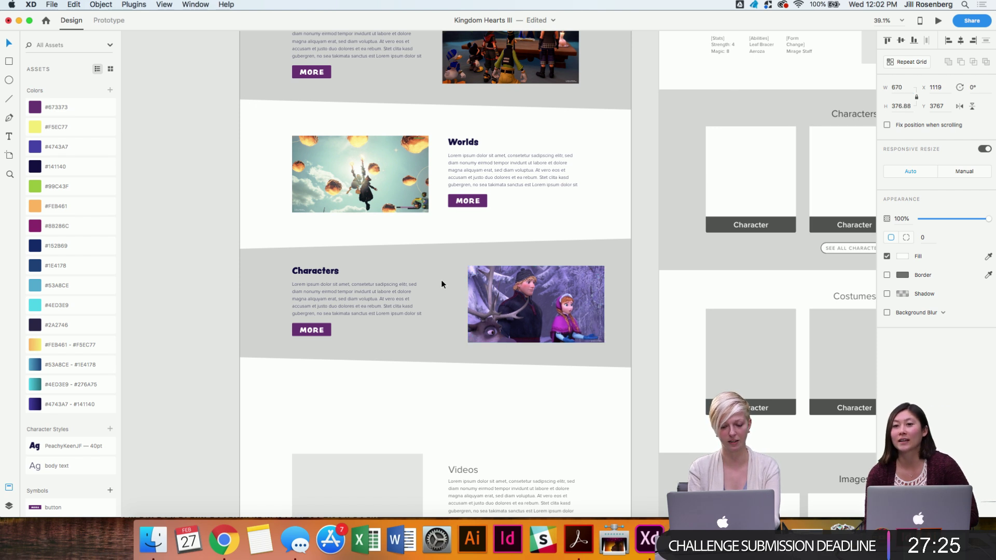
Align the Frozen image with the Characters text group at X 994, Y 3761.
scroll(427, 383, up, 3)
scroll(426, 383, up, 3)
drag(586, 270, 544, 256)
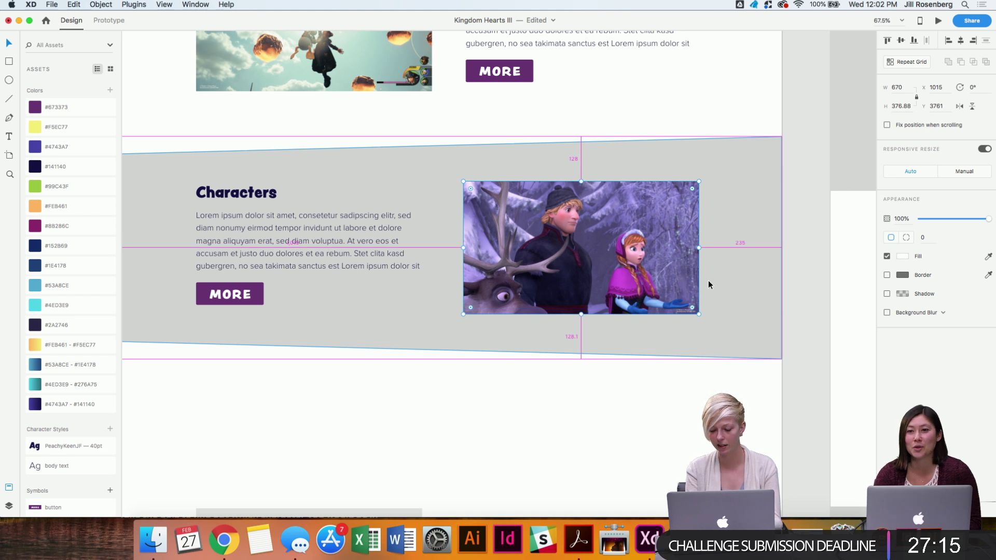
key(shift+Left)
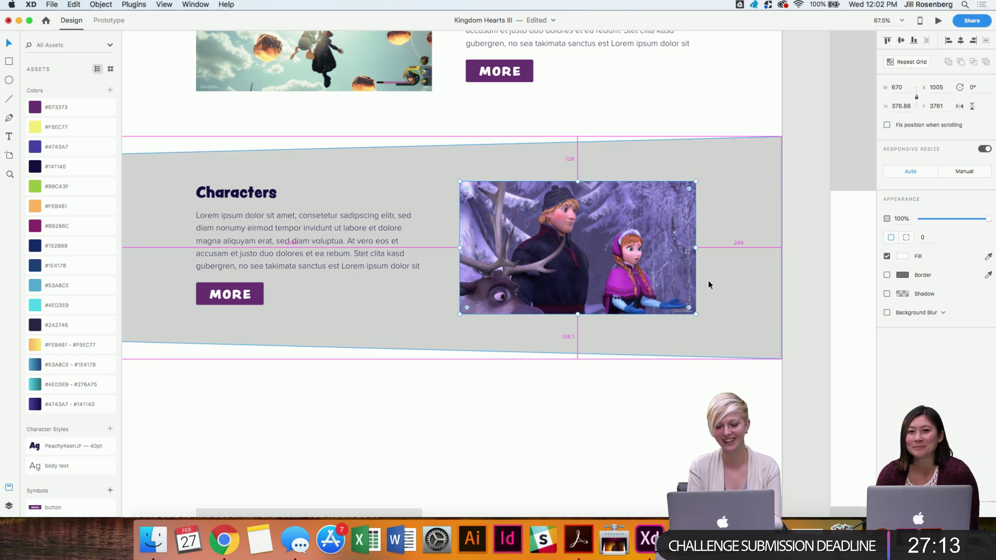
key(shift+Left)
key(Left)
key(Left)
key(Right)
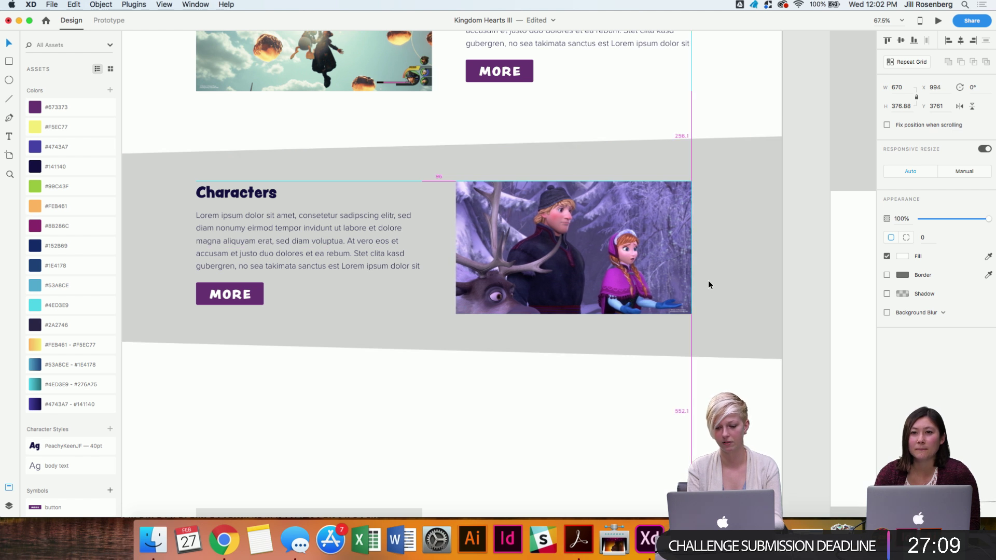
scroll(545, 384, up, 2)
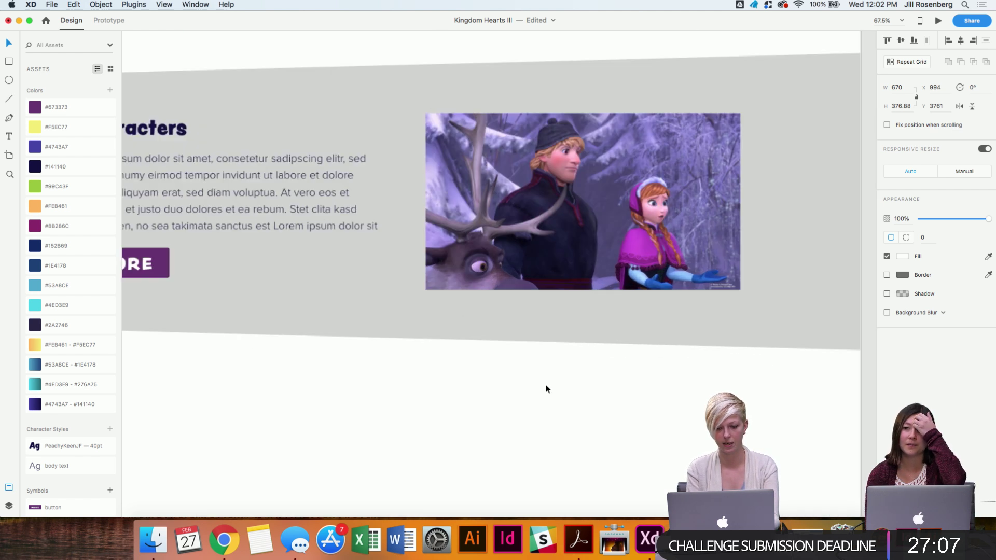
scroll(546, 384, down, 5)
scroll(546, 386, left, 3)
scroll(546, 385, up, 1)
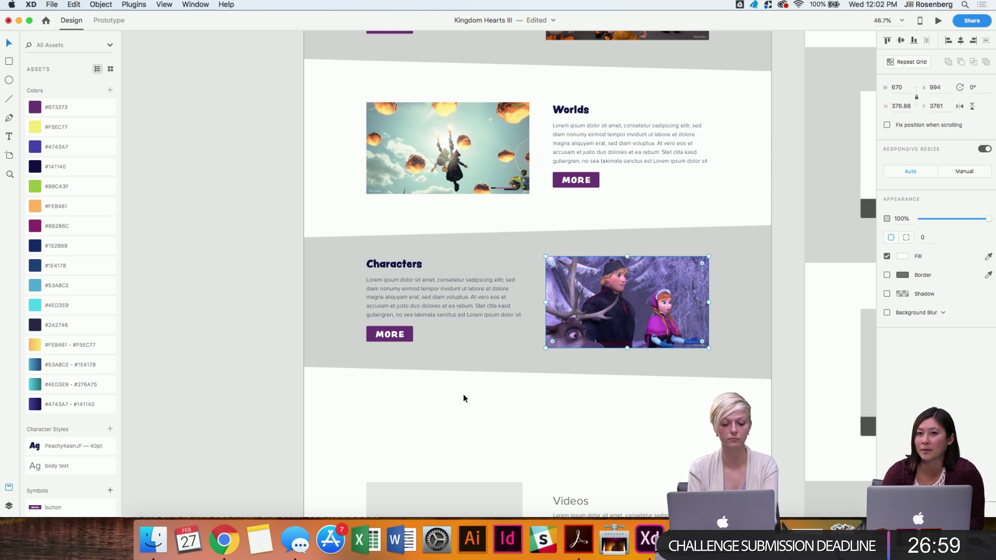
click(484, 401)
Delete the Videos placeholder group with its grey image box above the footer.
scroll(484, 401, down, 5)
scroll(485, 406, down, 3)
scroll(485, 407, right, 2)
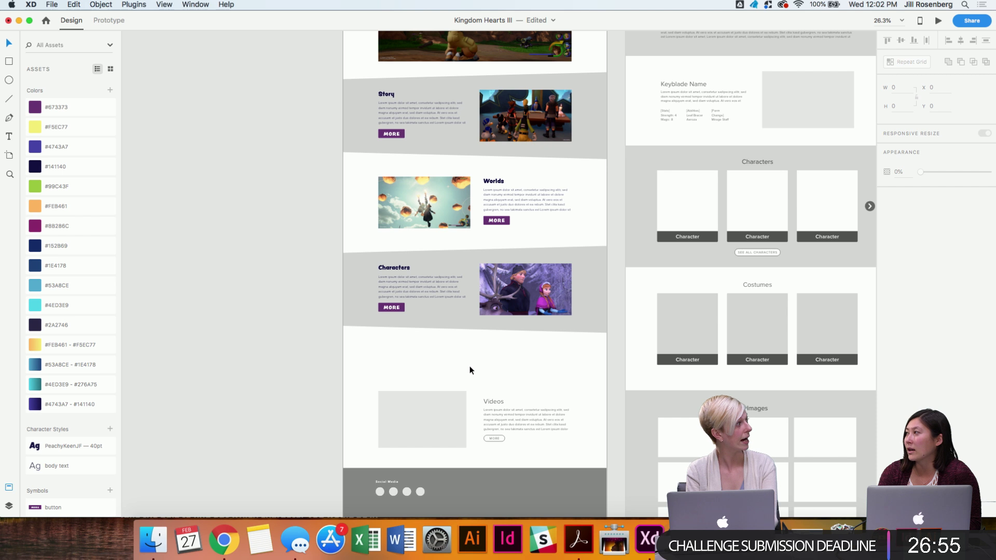
scroll(470, 370, down, 2)
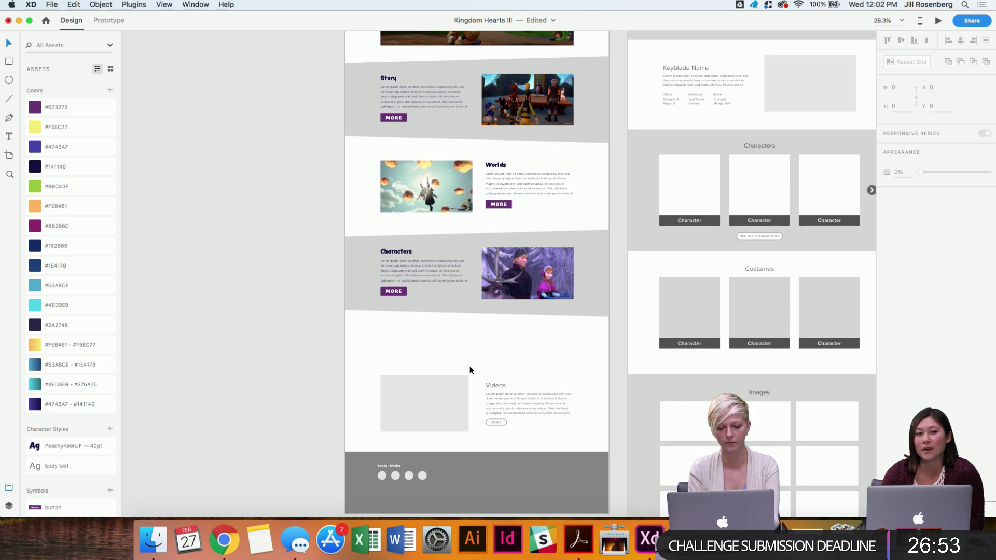
scroll(470, 369, down, 2)
scroll(471, 369, right, 1)
scroll(469, 366, up, 3)
click(416, 351)
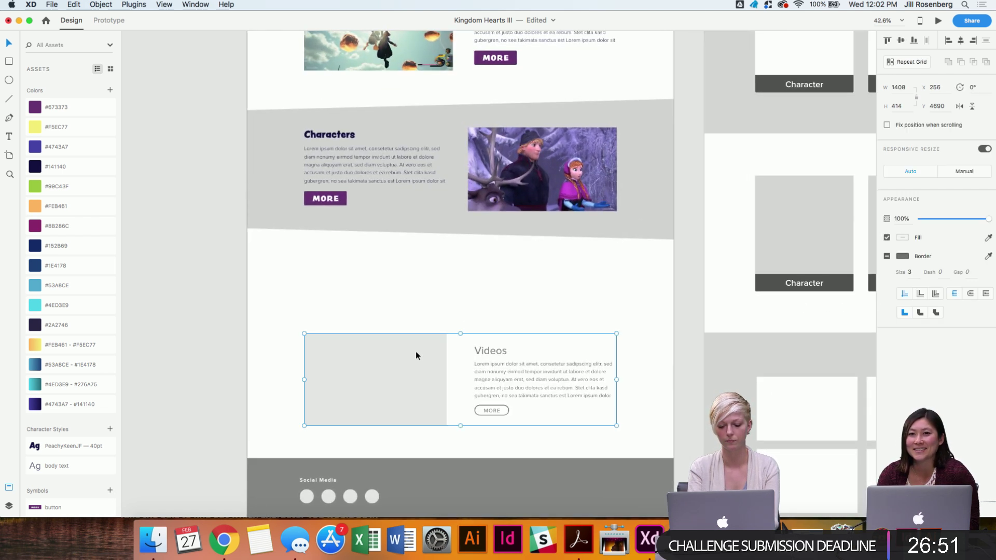
key(Delete)
Duplicate the Worlds image and text group into the white area below the Characters band at X 256, Y 4394.
scroll(415, 351, up, 4)
click(429, 138)
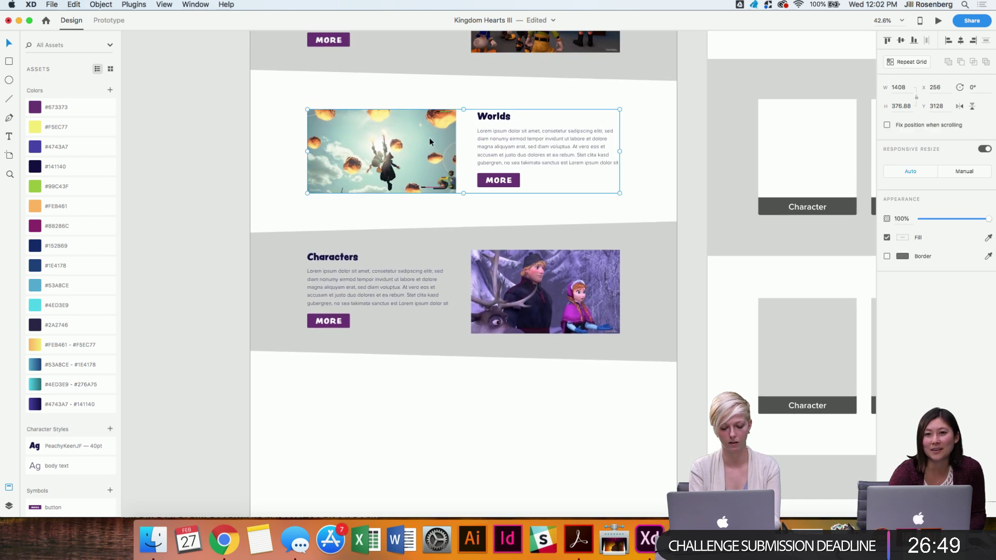
drag(429, 138, 415, 410)
Change the heading of the duplicated Worlds group to "Videos".
scroll(415, 409, down, 2)
scroll(509, 341, up, 4)
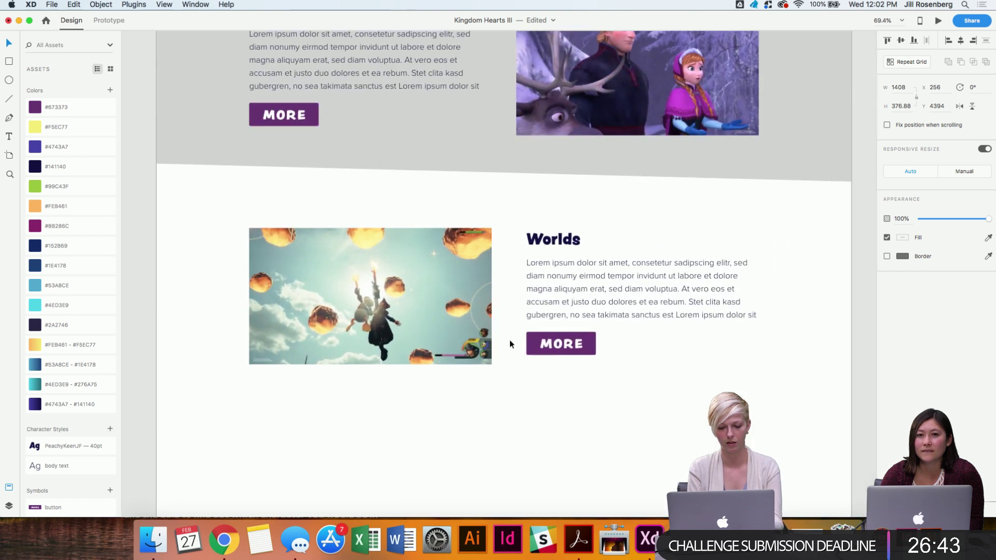
double_click(576, 242)
double_click(573, 241)
double_click(575, 239)
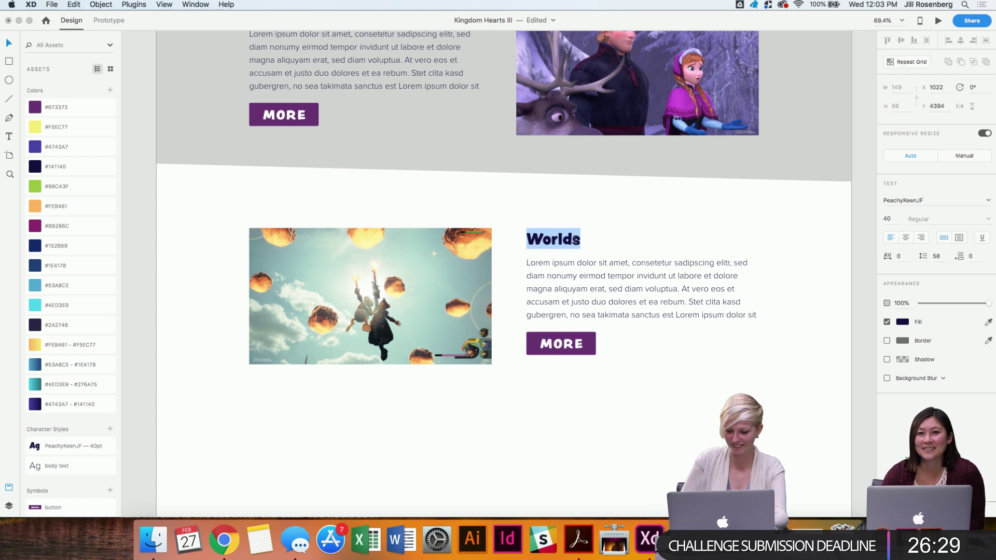
text(Vie)
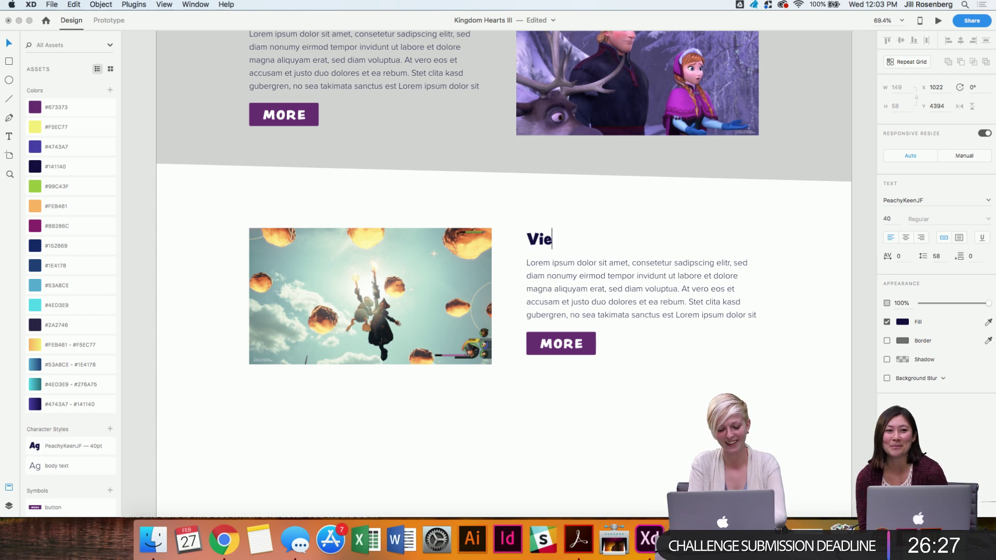
key(BackSpace)
text(deos)
key(Escape)
key(Escape)
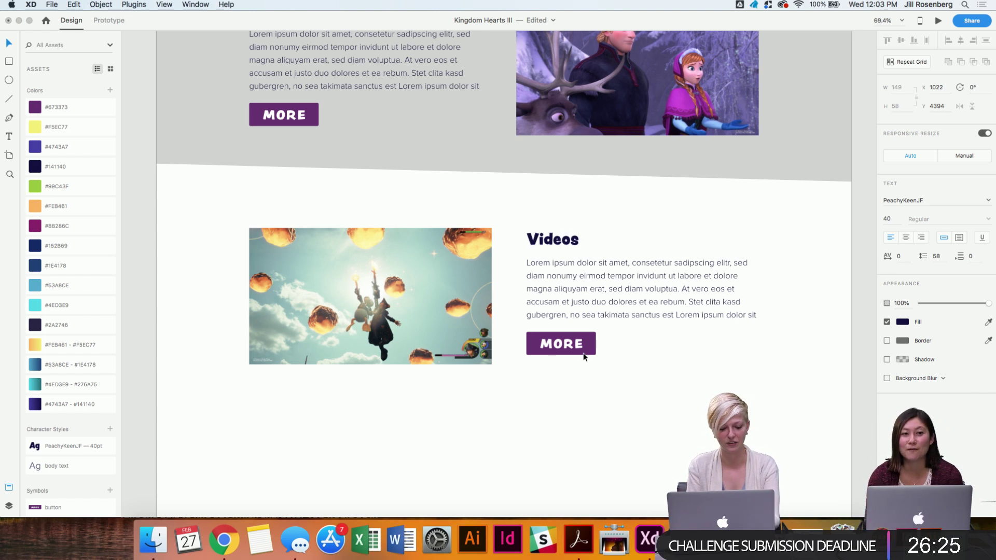
click(579, 427)
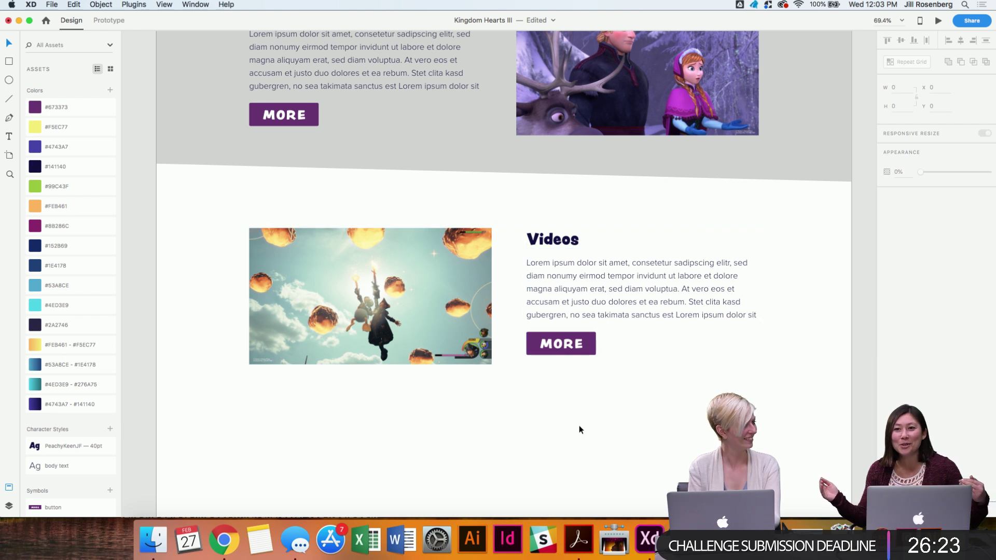
Move the Social Media footer group up to Y 4899, just below the Videos section.
scroll(579, 427, down, 5)
scroll(579, 427, down, 3)
scroll(579, 426, up, 2)
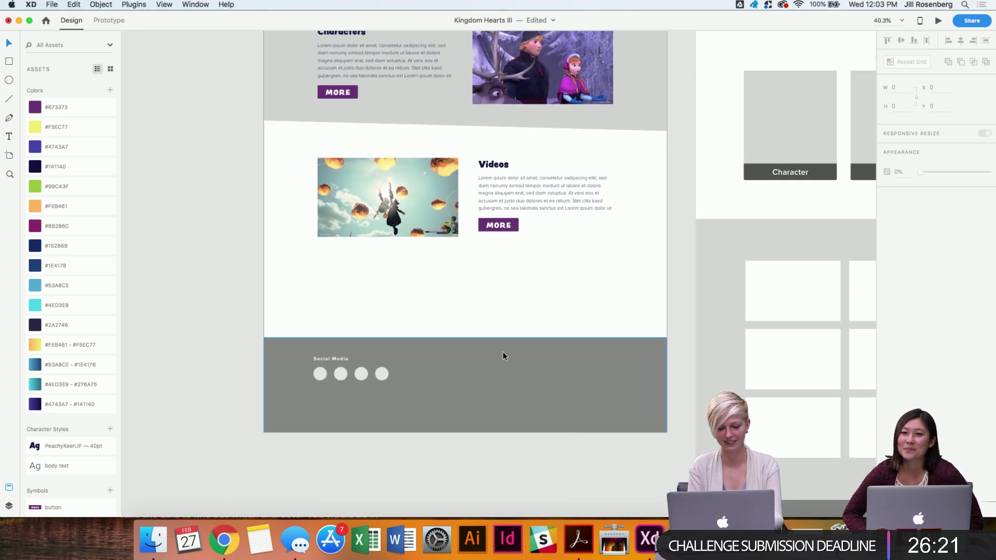
drag(483, 392, 484, 327)
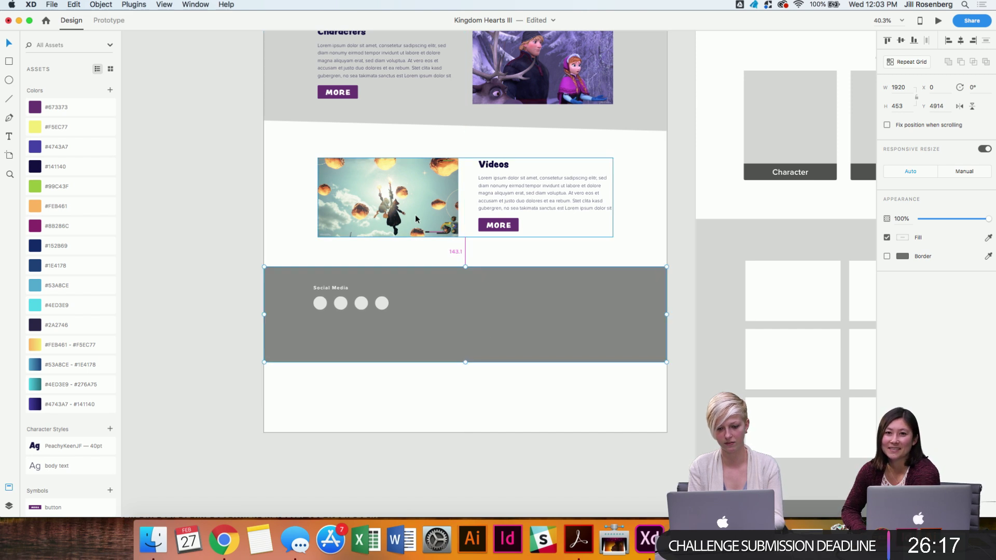
key(Up)
key(Up)
key(Up)
key(Up)
key(Up)
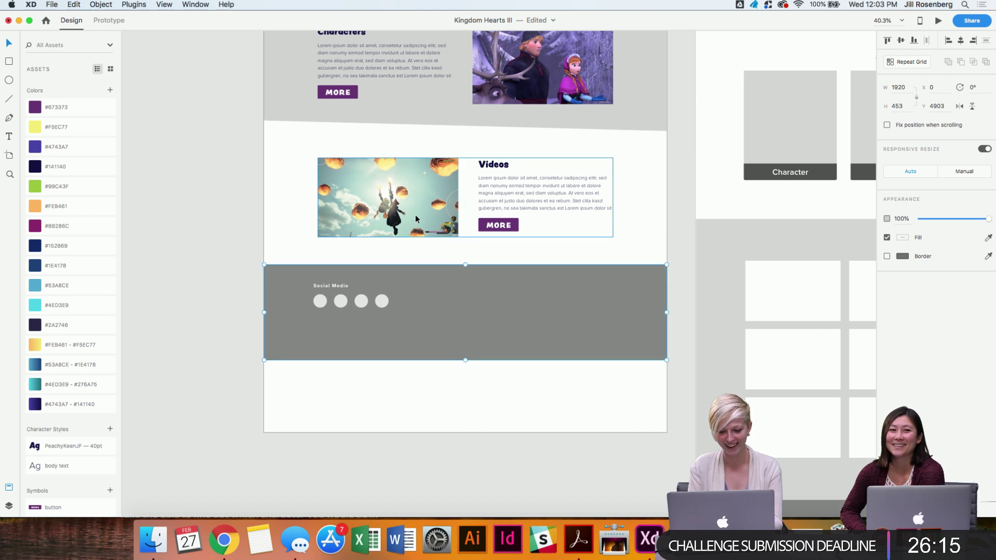
Shorten the homepage-wire artboard to a height of 5351 so it ends at the footer's lower edge.
scroll(415, 218, up, 20)
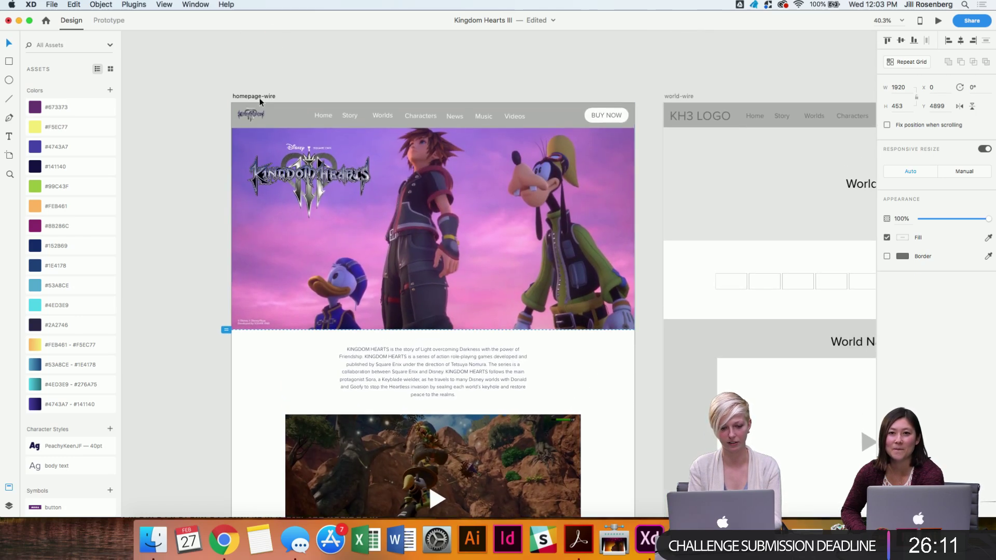
click(259, 97)
scroll(259, 101, down, 10)
scroll(260, 101, down, 10)
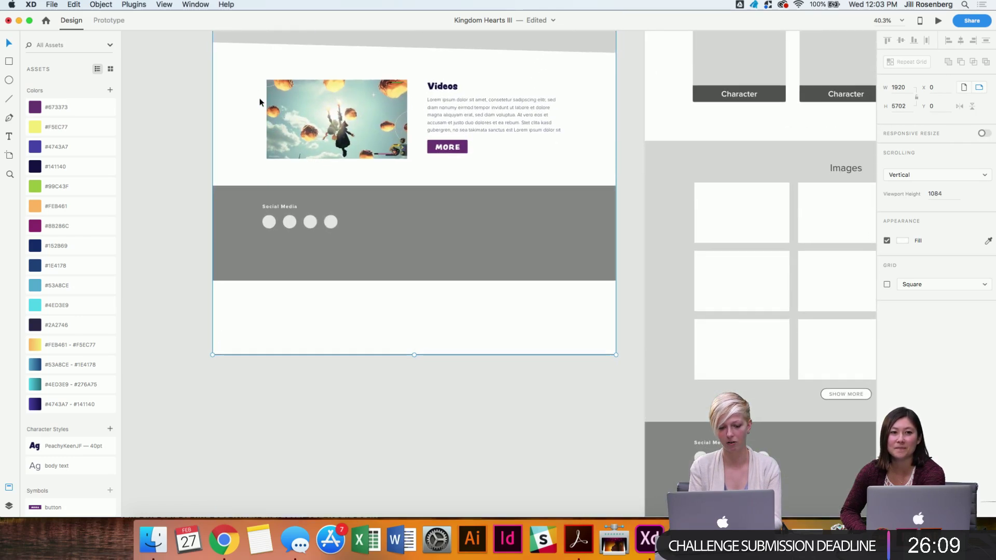
drag(413, 353, 410, 280)
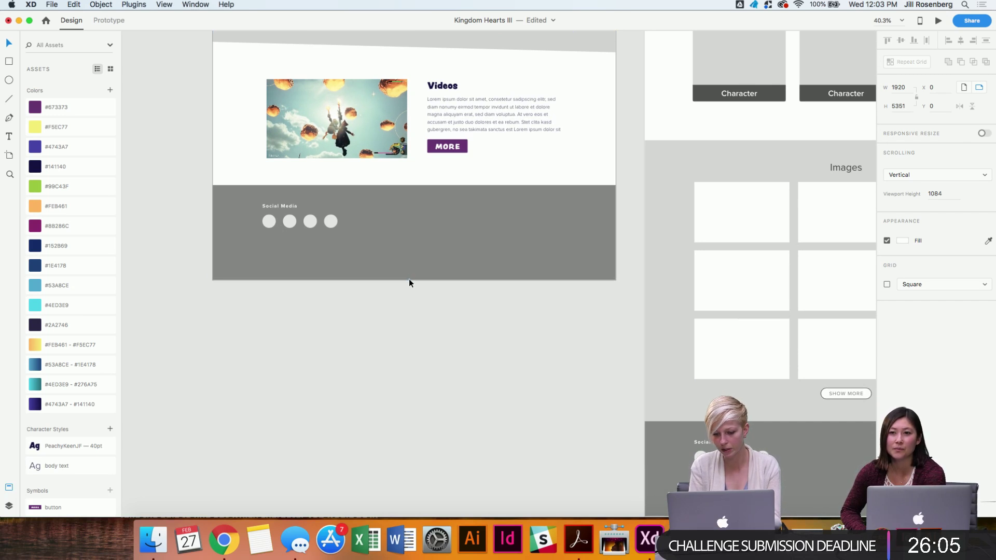
click(364, 356)
Fill the footer's background rectangle with the dark purple #1E193B.
scroll(363, 373, up, 3)
scroll(364, 420, right, 2)
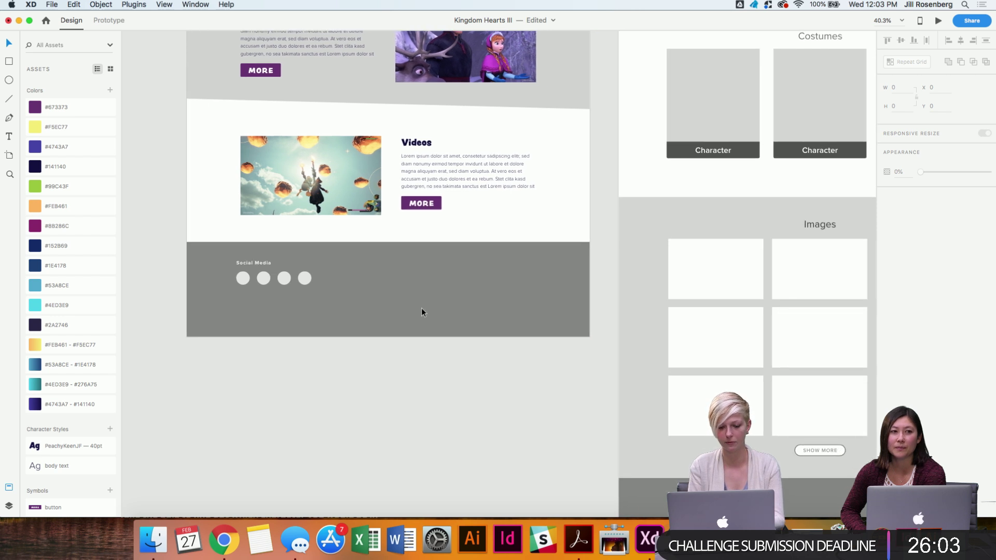
click(439, 256)
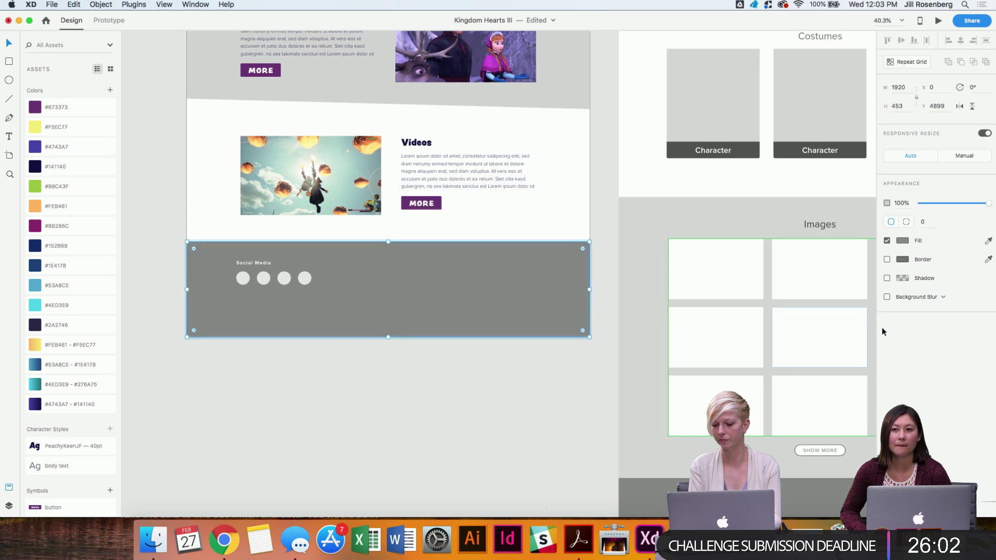
click(905, 240)
click(780, 246)
drag(868, 223, 868, 213)
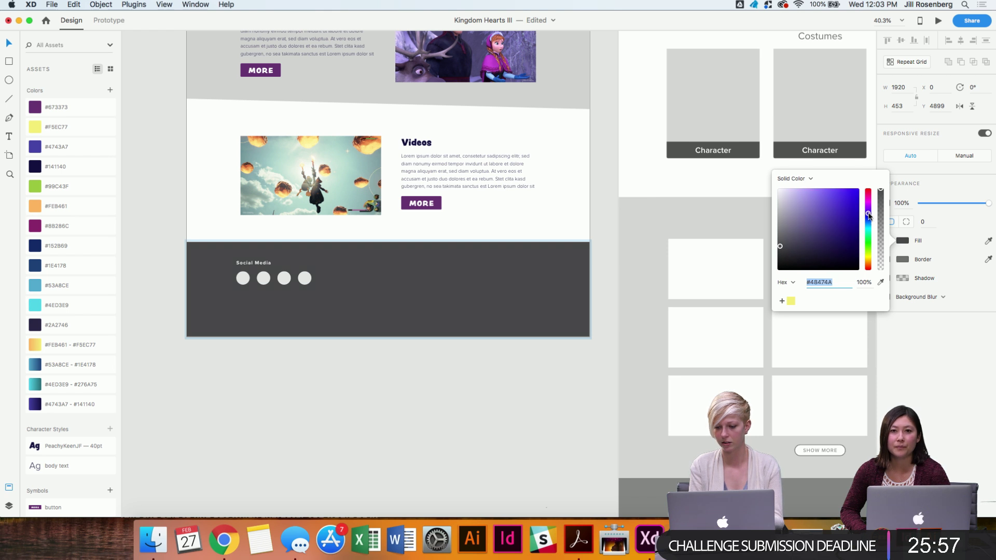
mouse_move(819, 238)
mouse_down()
mouse_move(816, 253)
mouse_move(825, 253)
mouse_up()
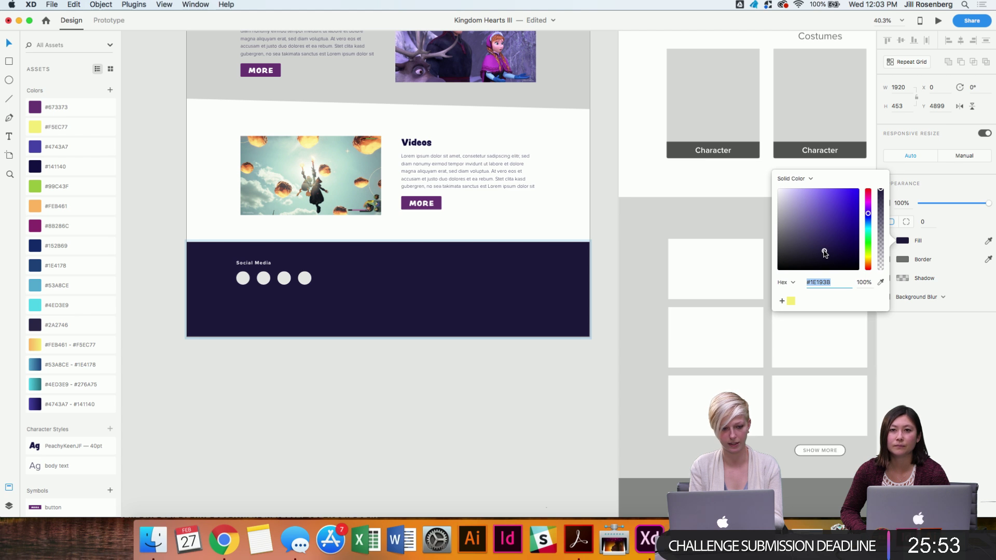
Apply the saved colour #141140 to the footer background and darken the fill to #100E2B.
click(54, 166)
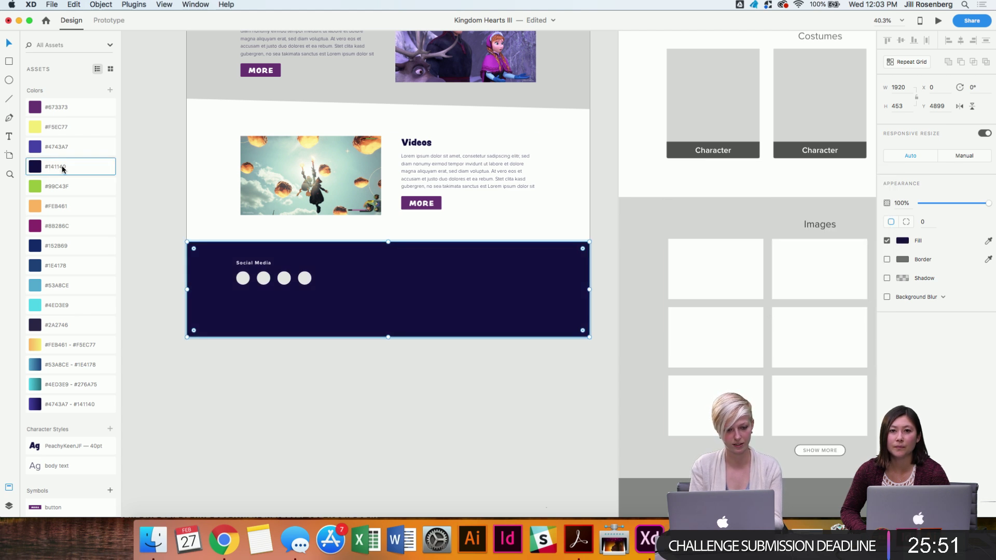
click(902, 240)
mouse_move(836, 250)
mouse_down()
mouse_move(844, 259)
mouse_move(831, 257)
mouse_up()
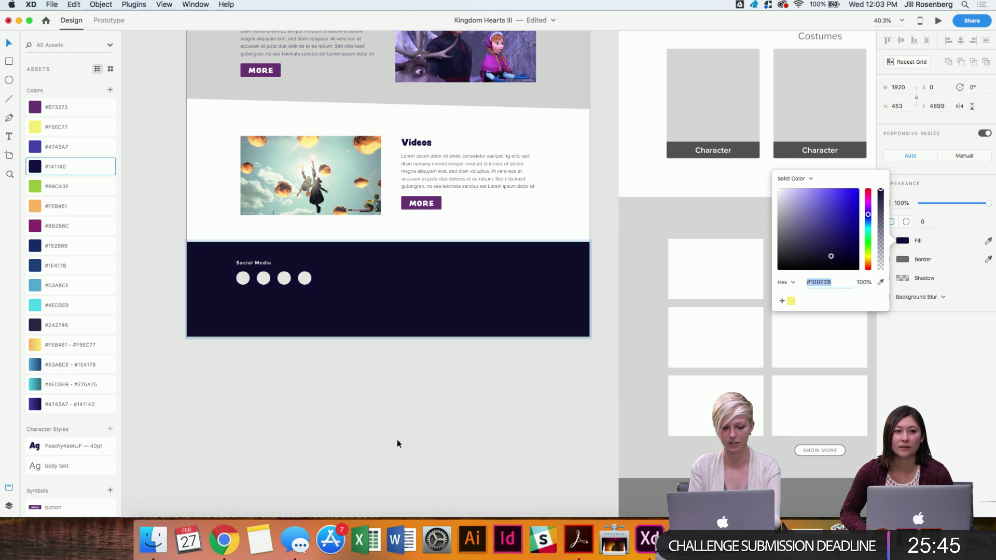
click(397, 440)
Review the homepage from the hero image through the Story, Worlds, Characters and Videos sections to the footer.
scroll(397, 440, up, 2)
scroll(397, 440, down, 3)
scroll(396, 440, up, 10)
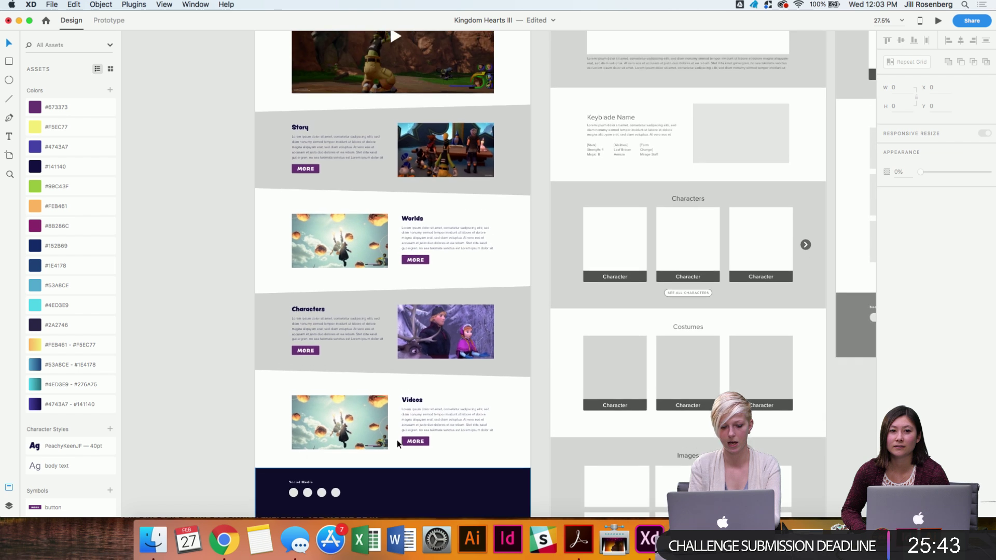
scroll(397, 440, up, 5)
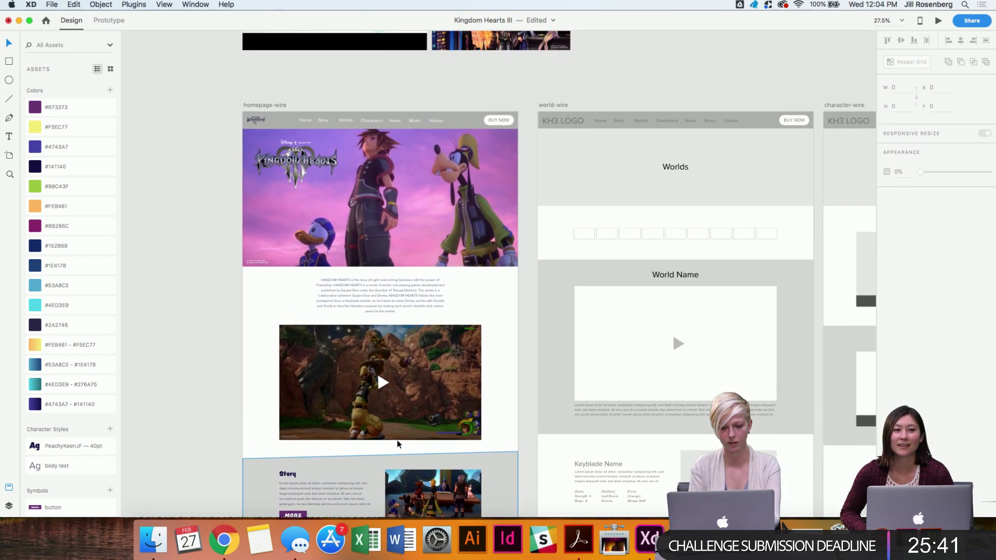
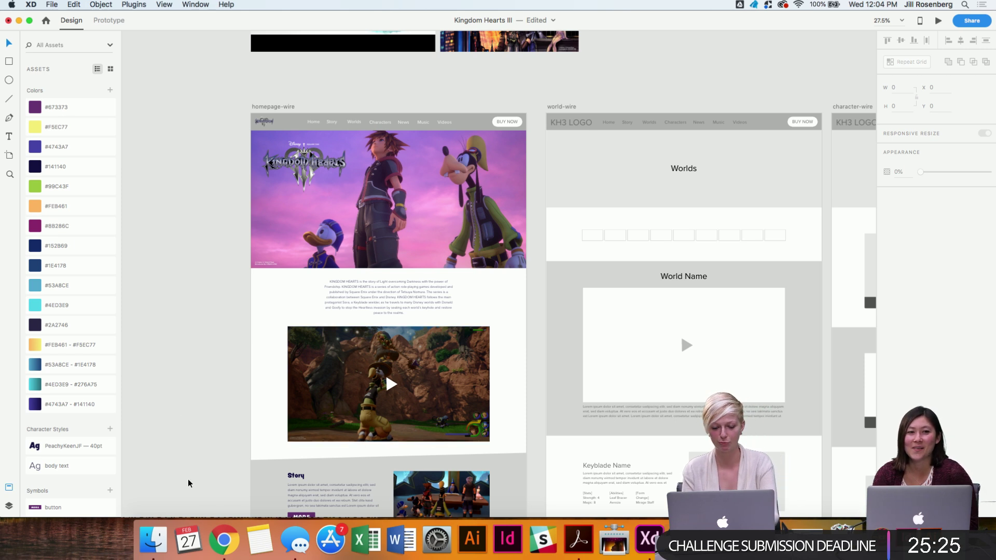
scroll(182, 418, down, 3)
scroll(182, 416, up, 3)
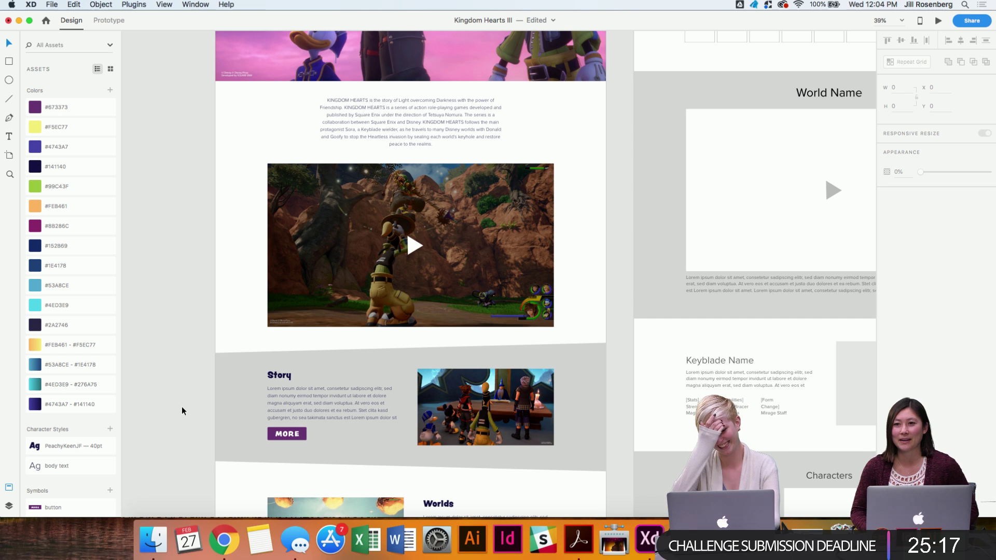
scroll(181, 406, down, 5)
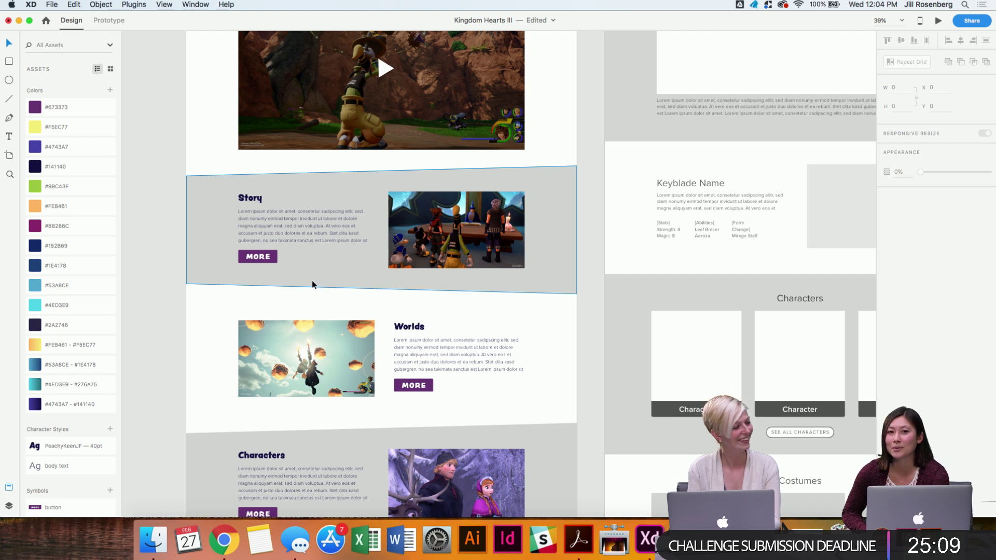
scroll(312, 282, down, 1)
scroll(312, 281, right, 1)
scroll(578, 345, down, 2)
scroll(577, 344, down, 3)
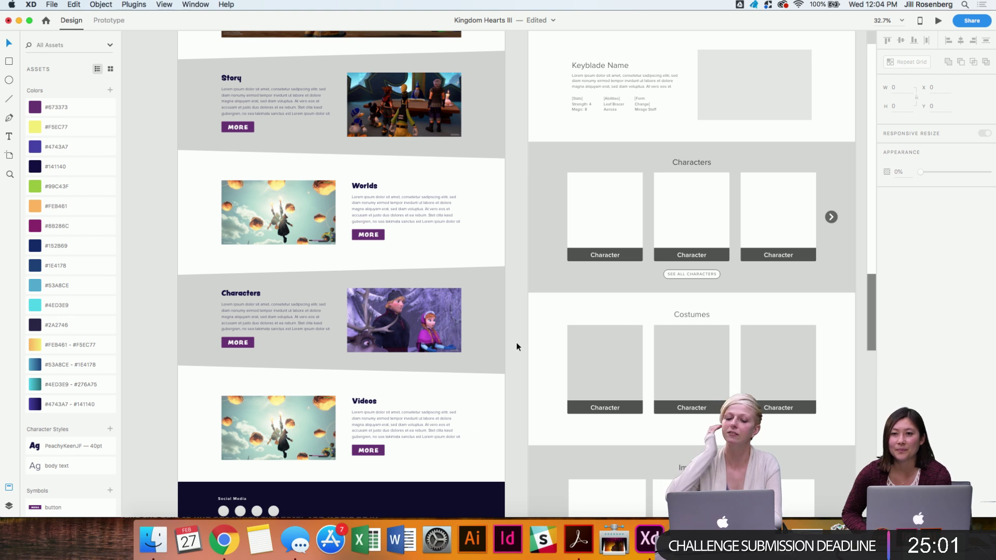
scroll(516, 342, down, 5)
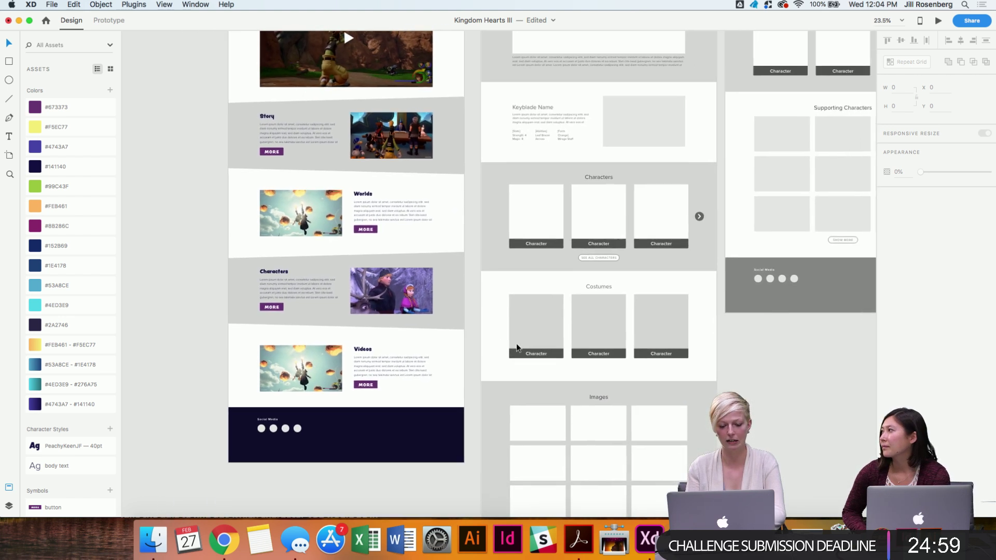
Apply the PeachyKeenJF 40pt character style to the Worlds title on the world-wire artboard.
scroll(506, 365, up, 5)
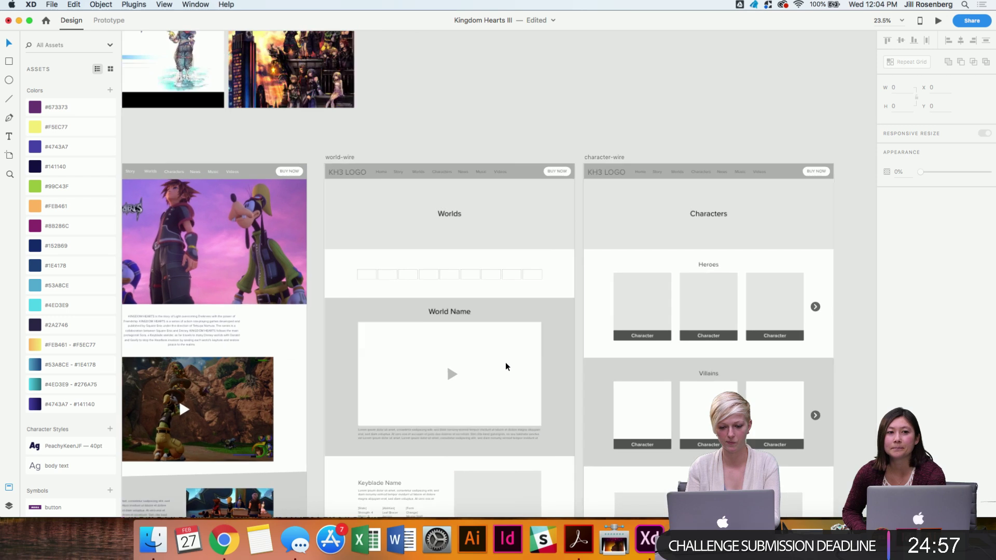
scroll(507, 367, up, 3)
scroll(507, 367, up, 5)
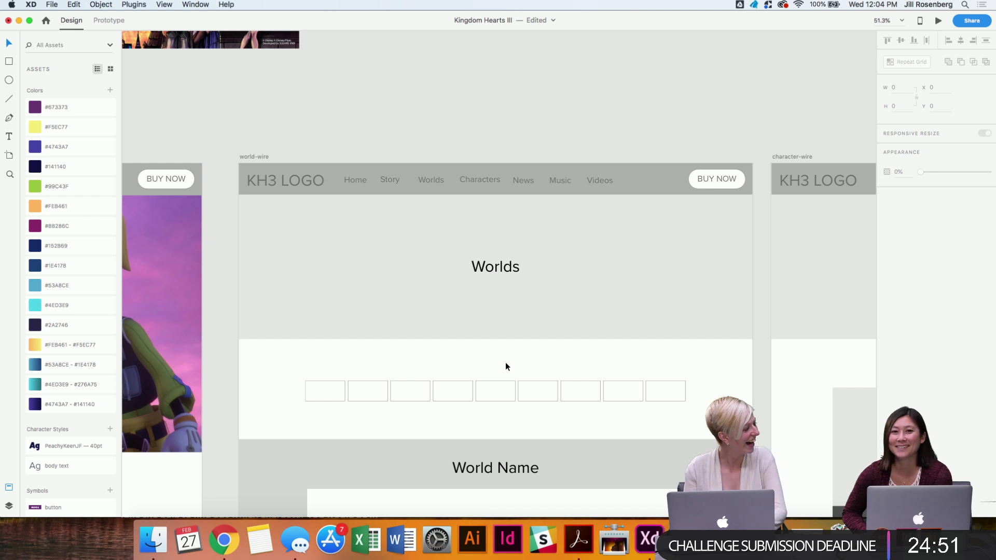
click(491, 267)
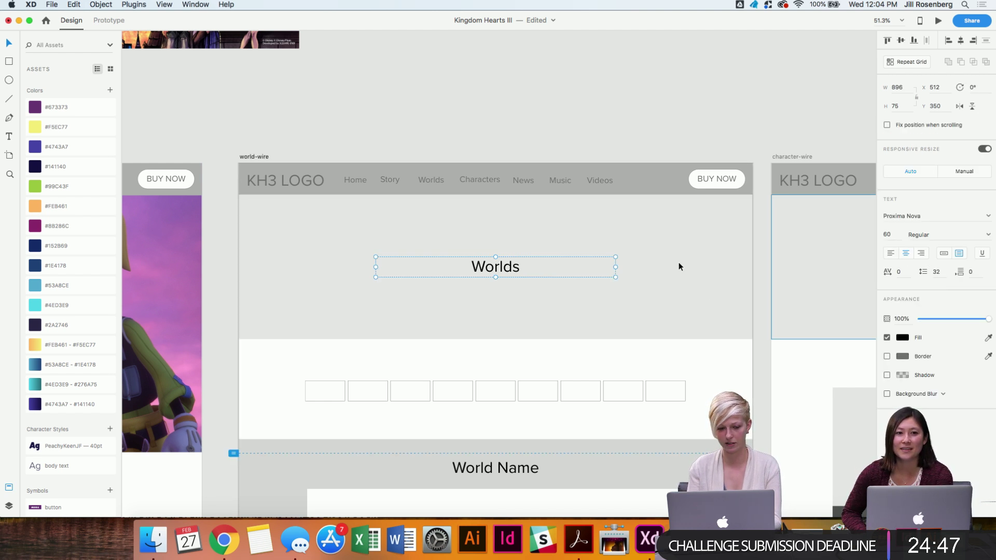
click(63, 446)
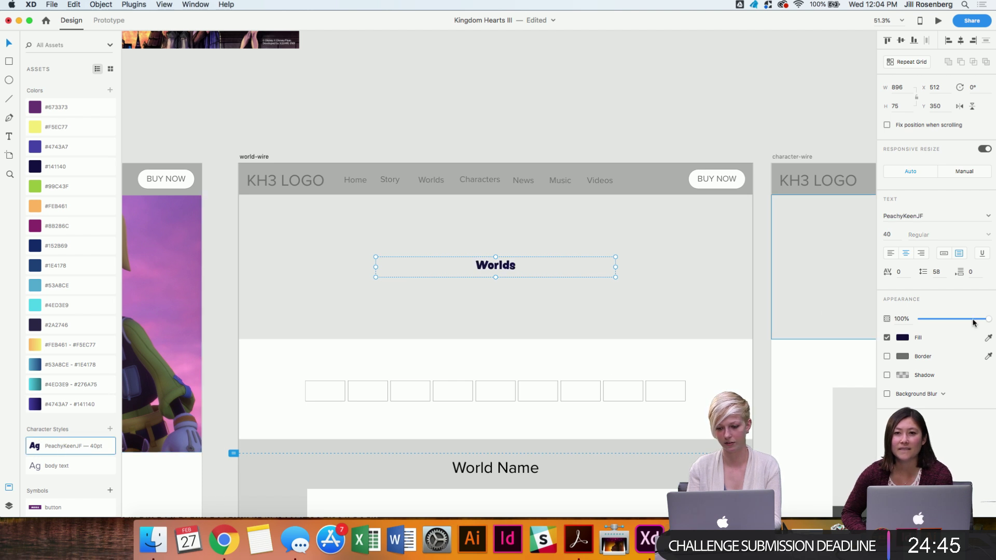
Set the Worlds title's font size to 80.
click(888, 235)
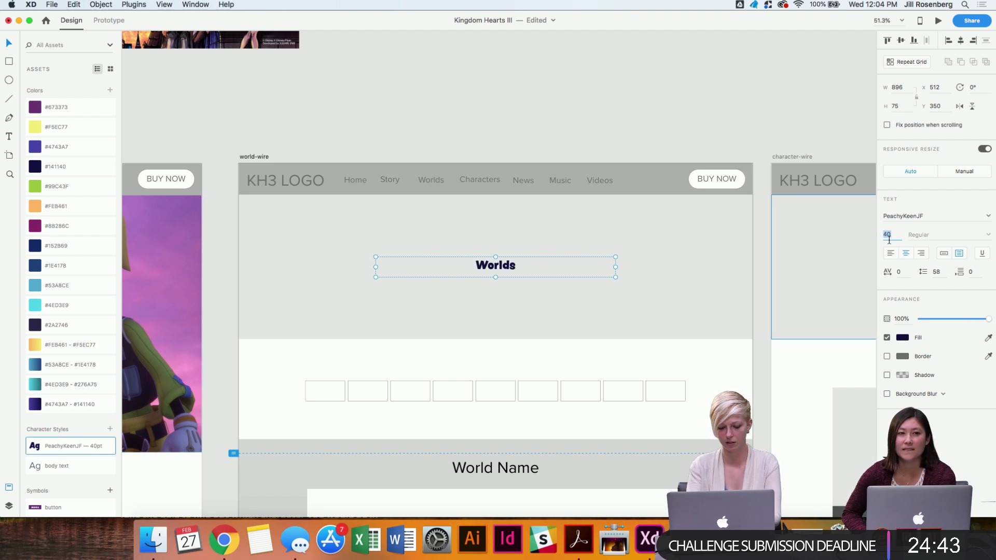
text(80)
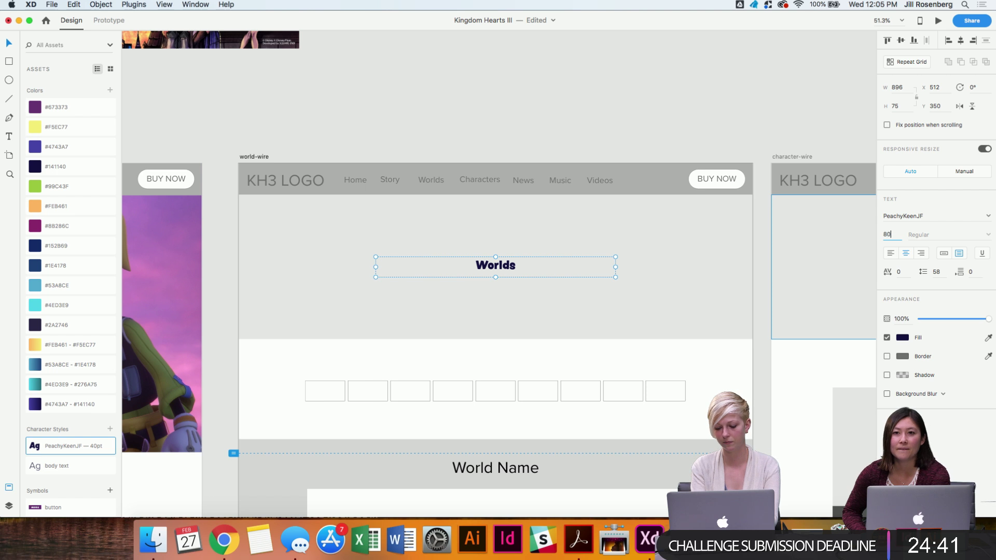
key(Return)
scroll(674, 232, down, 2)
scroll(675, 232, right, 1)
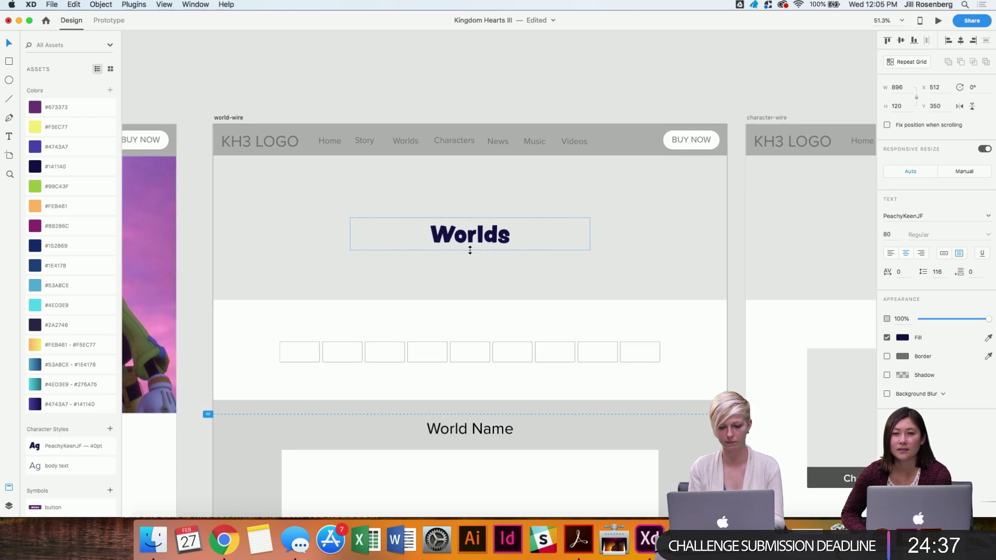
click(903, 338)
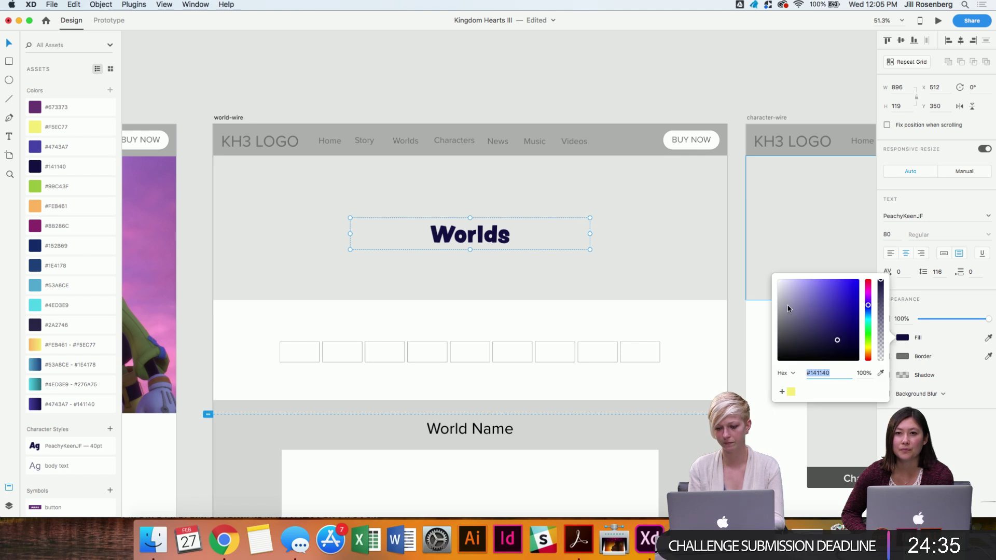
click(591, 89)
Look through the game scene images in the scenes folder for a picture to import as the Worlds page hero.
scroll(591, 88, down, 5)
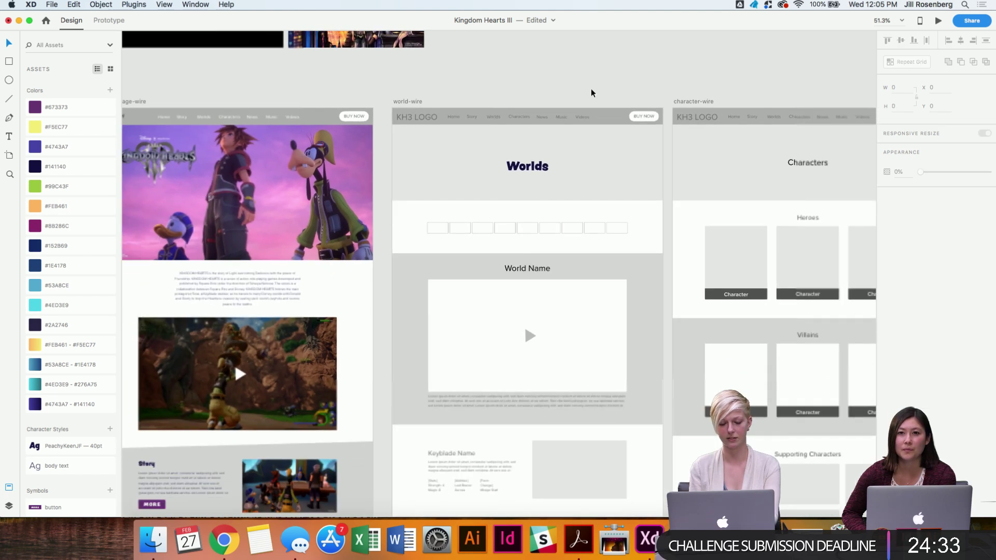
scroll(591, 89, right, 3)
scroll(591, 88, down, 1)
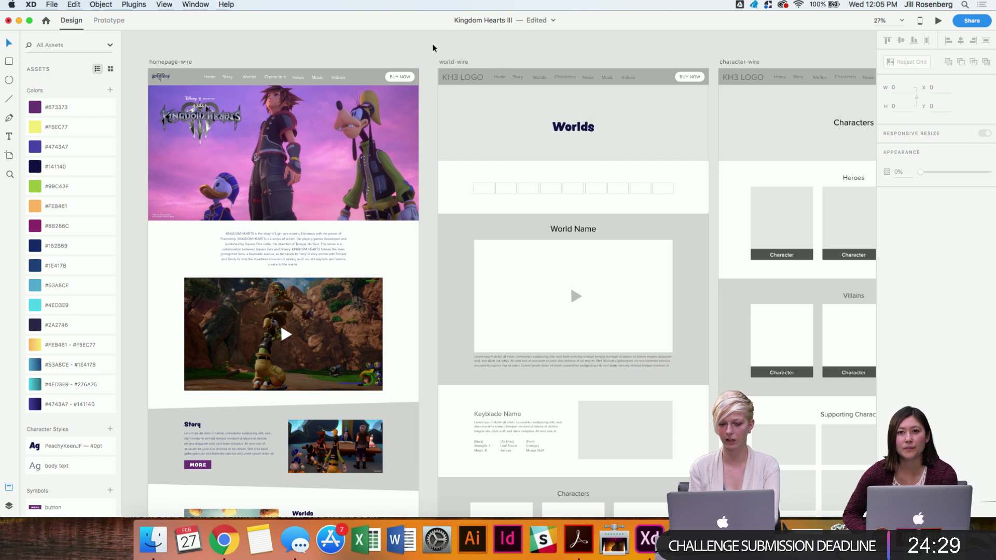
click(149, 4)
mouse_move(52, 4)
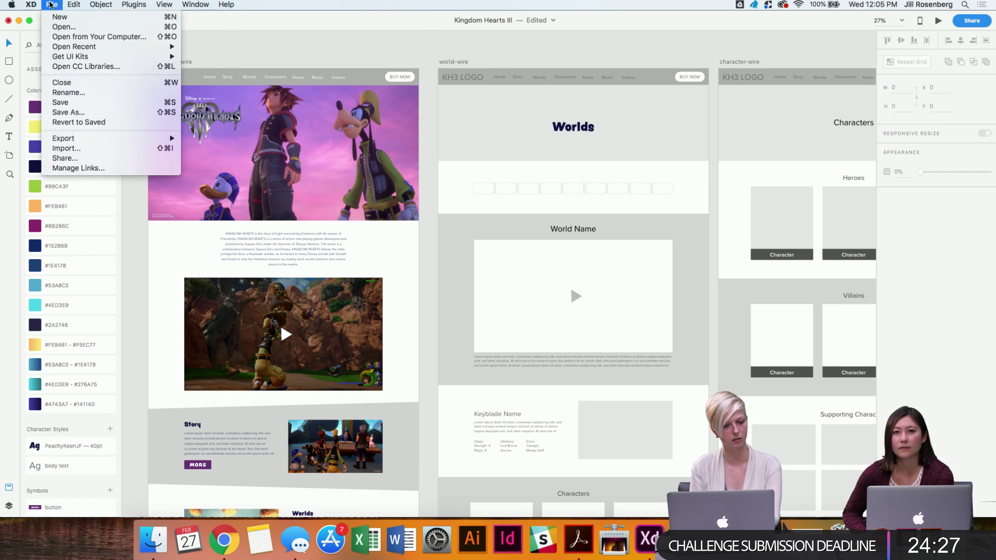
click(67, 148)
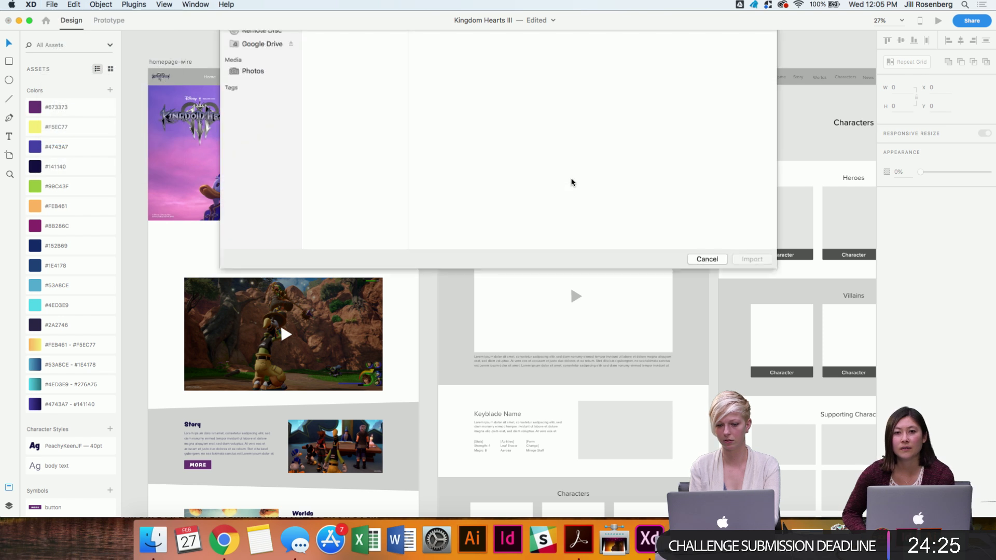
click(356, 173)
click(338, 180)
key(Down)
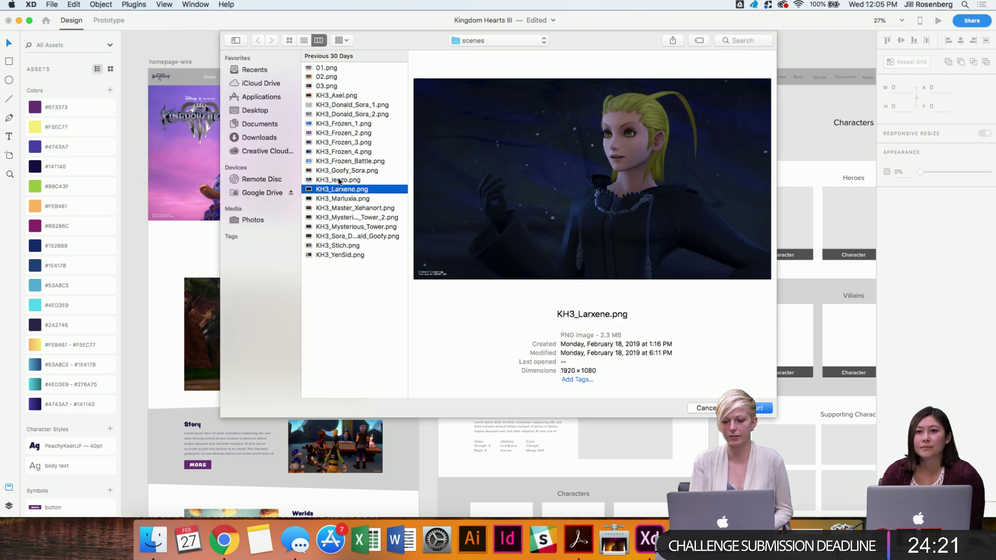
key(Down)
key(Down)
key(Down)
key(Down)
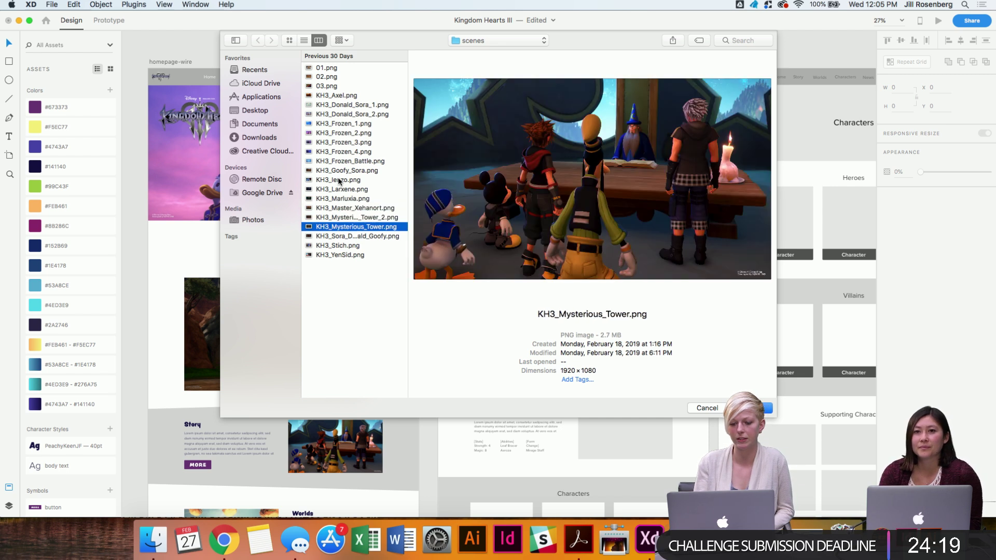
key(Down)
key(Down)
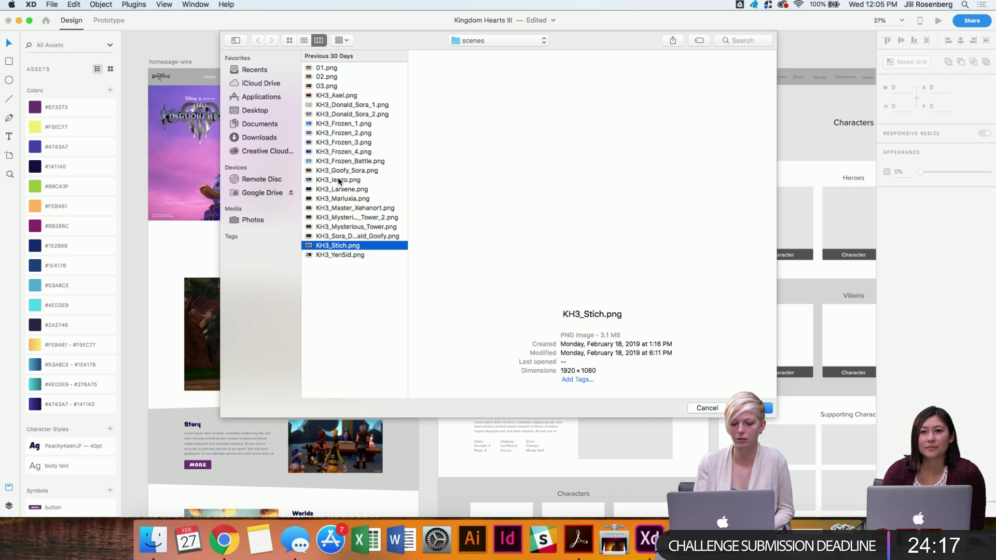
key(Down)
key(Up)
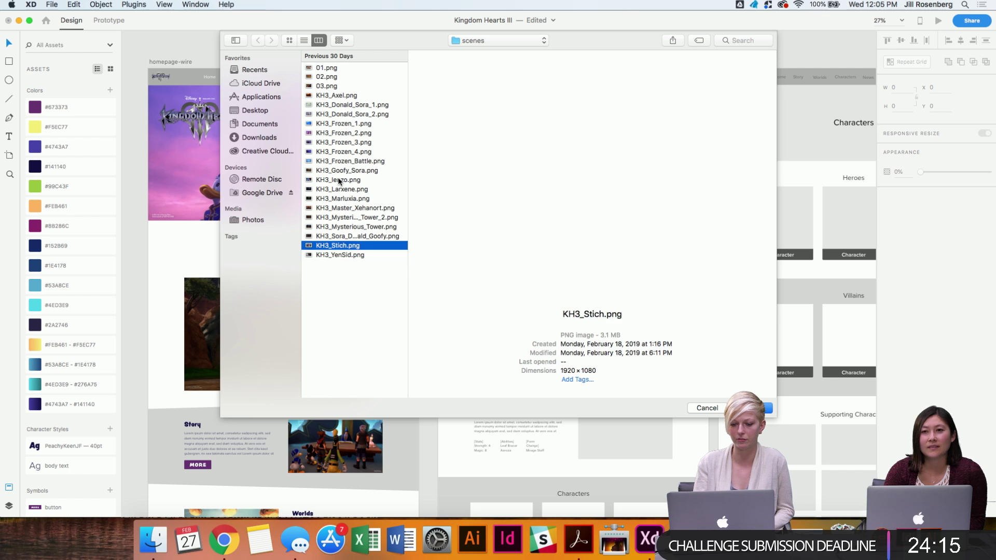
key(Up)
key(Up)
key(Up)
key(Up)
key(Up)
key(Up)
key(Up)
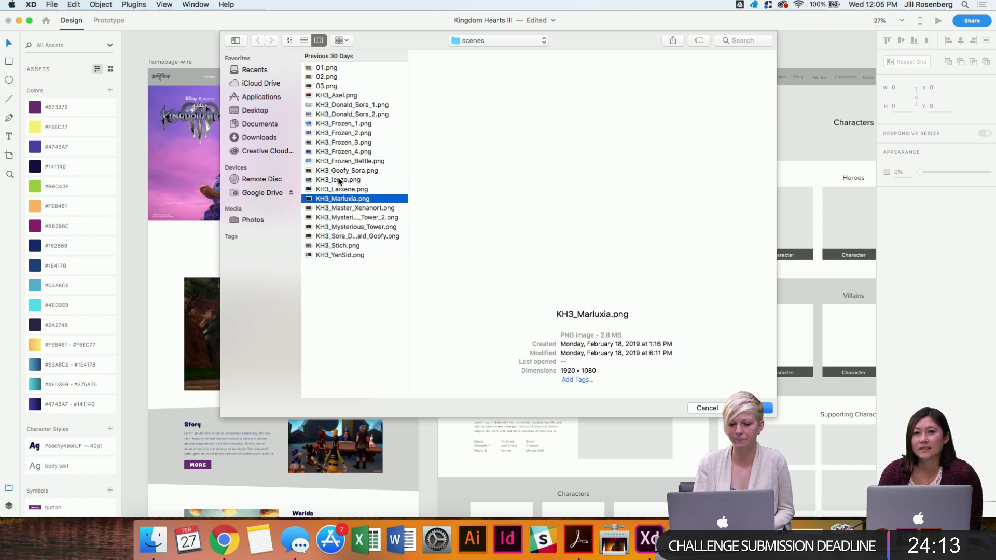
key(Up)
key(Up)
key(Up)
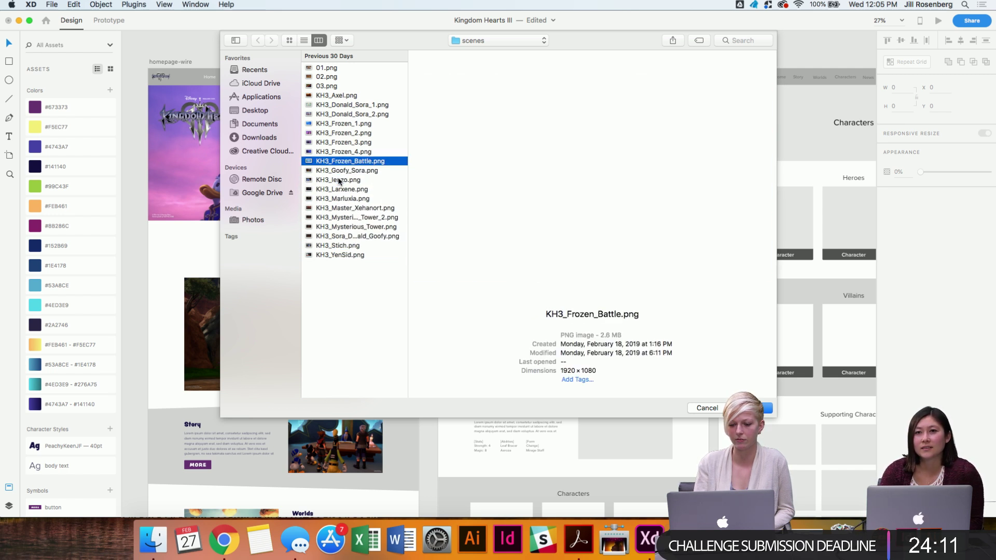
key(Up)
key(Up)
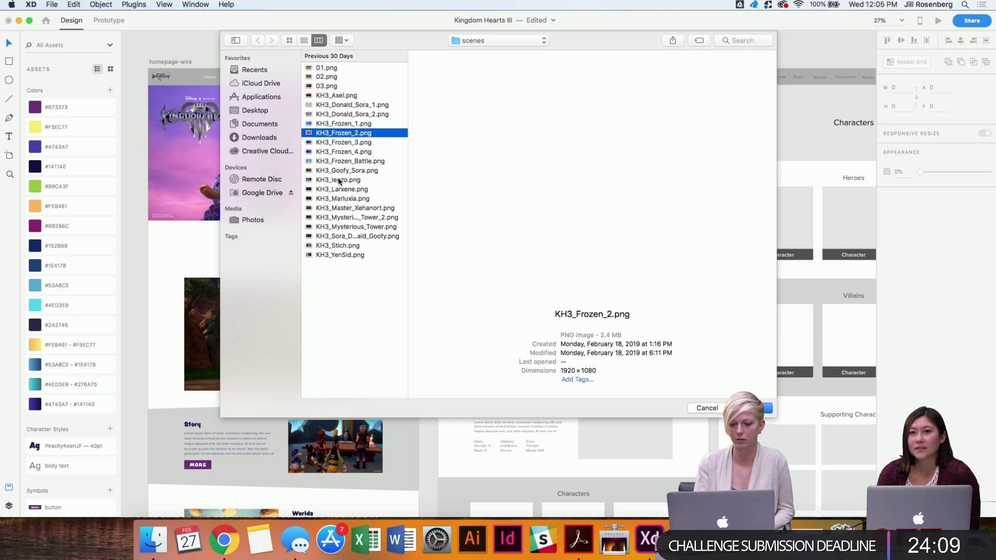
key(Up)
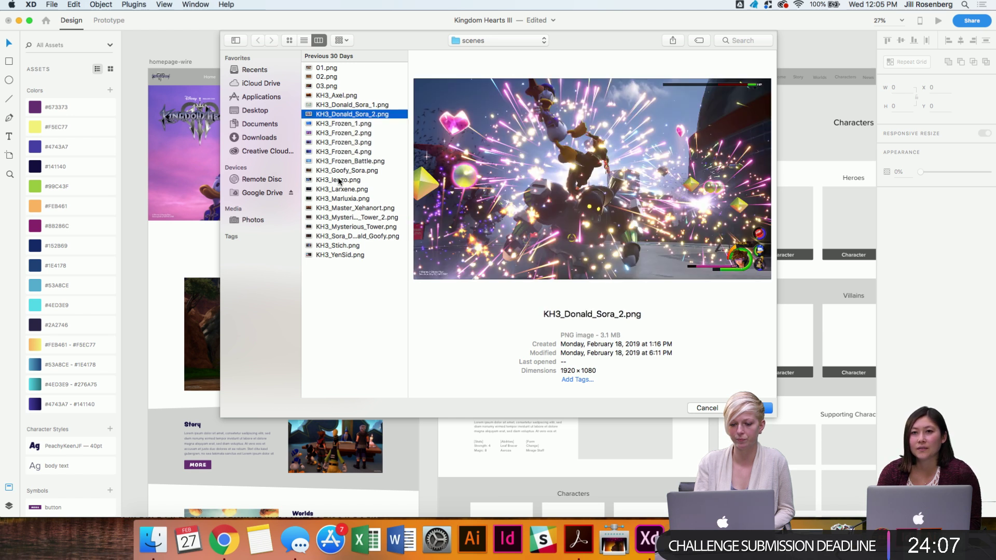
key(Down)
key(Up)
key(Up)
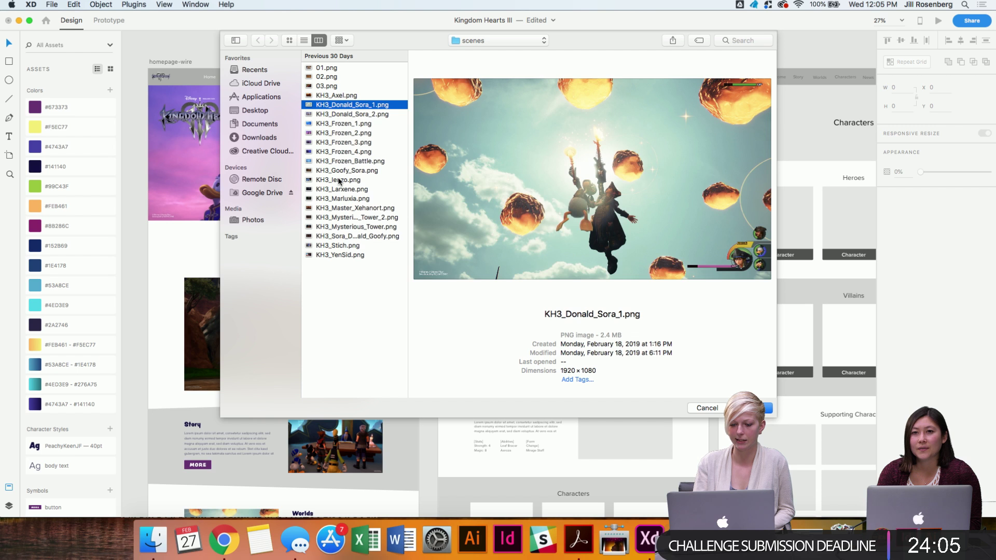
key(Up)
key(Up)
key(Up)
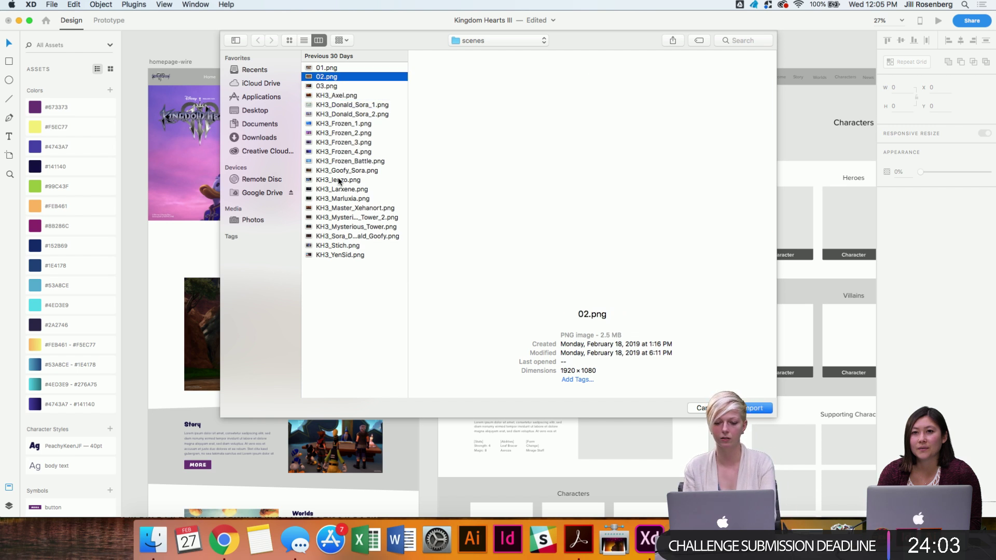
key(Up)
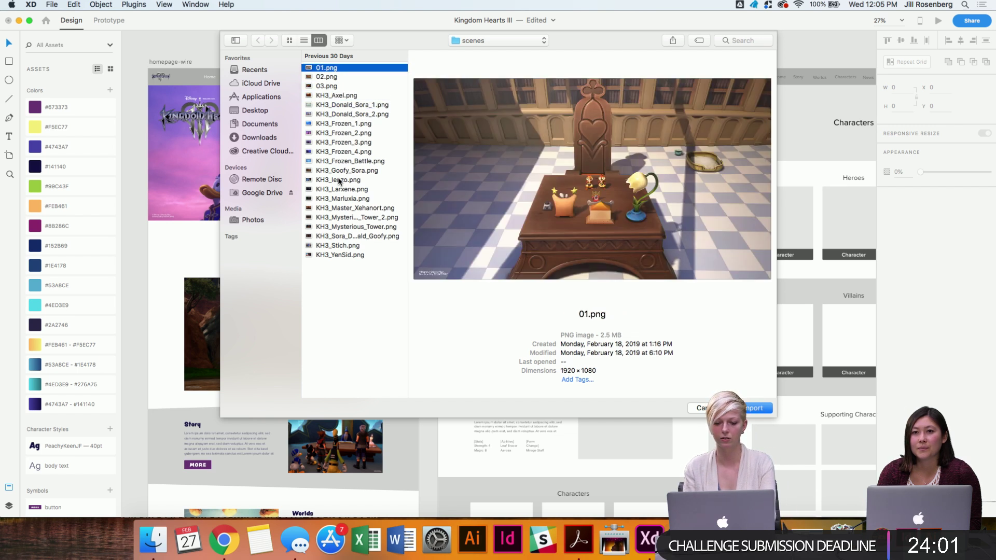
click(345, 228)
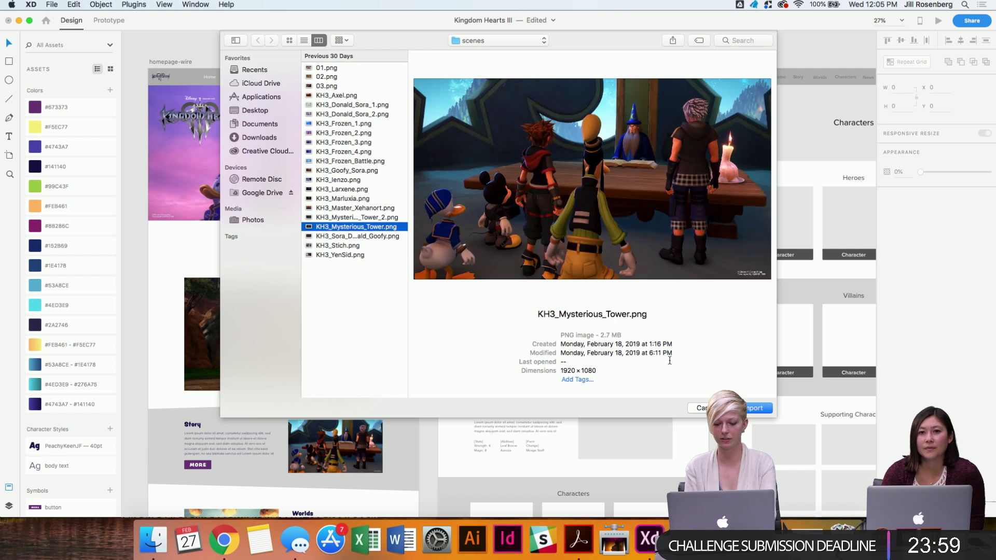
Browse the world_logos and scenes subfolders of the KINGDOMHEARTSIII folder on the Desktop.
click(247, 112)
click(356, 179)
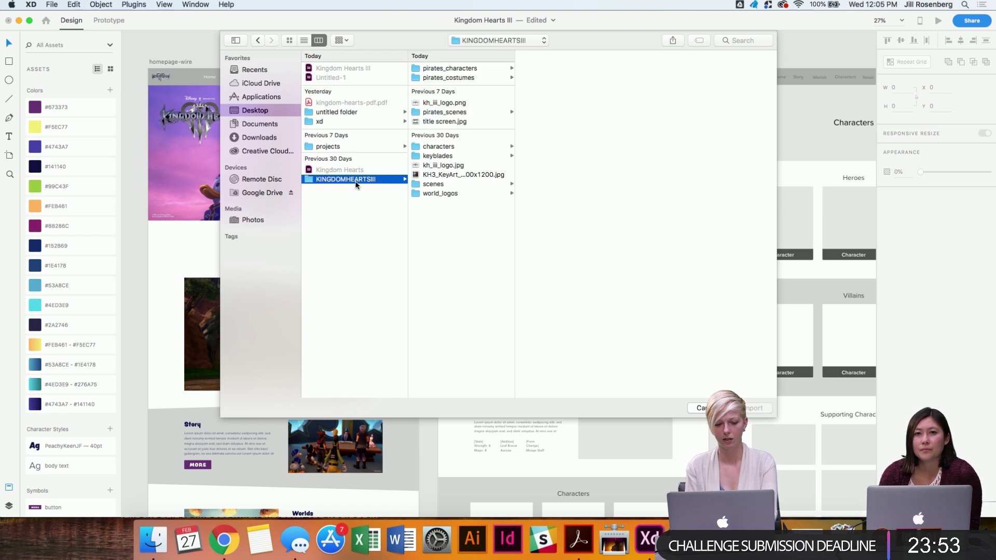
click(467, 193)
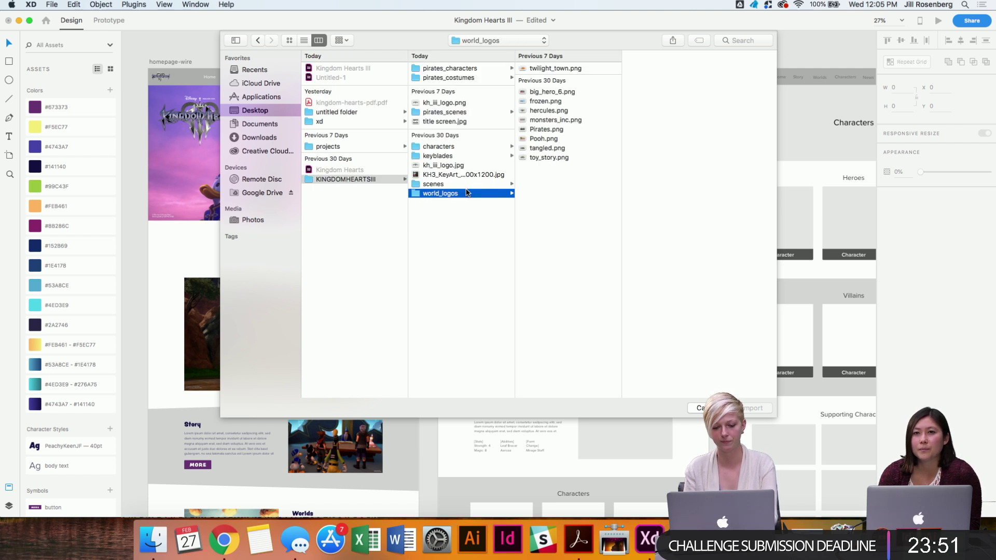
key(Up)
click(467, 193)
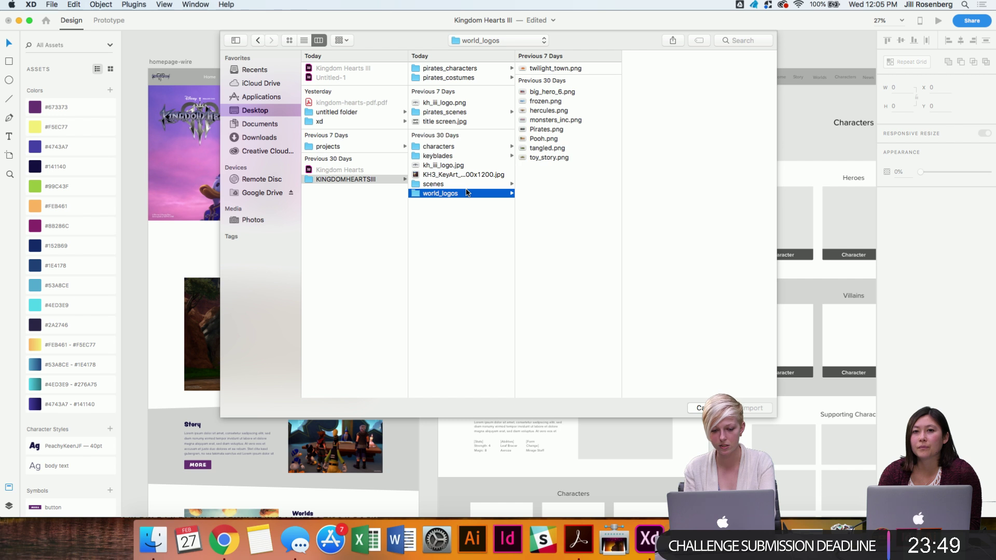
click(435, 185)
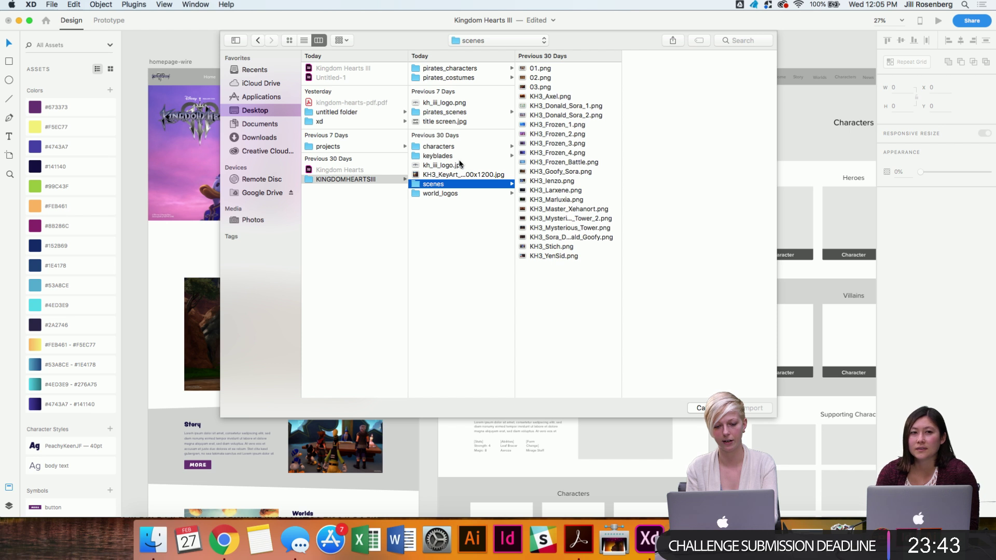
Preview the pirate battle and event screenshots in the pirates_scenes folder.
click(438, 112)
click(546, 88)
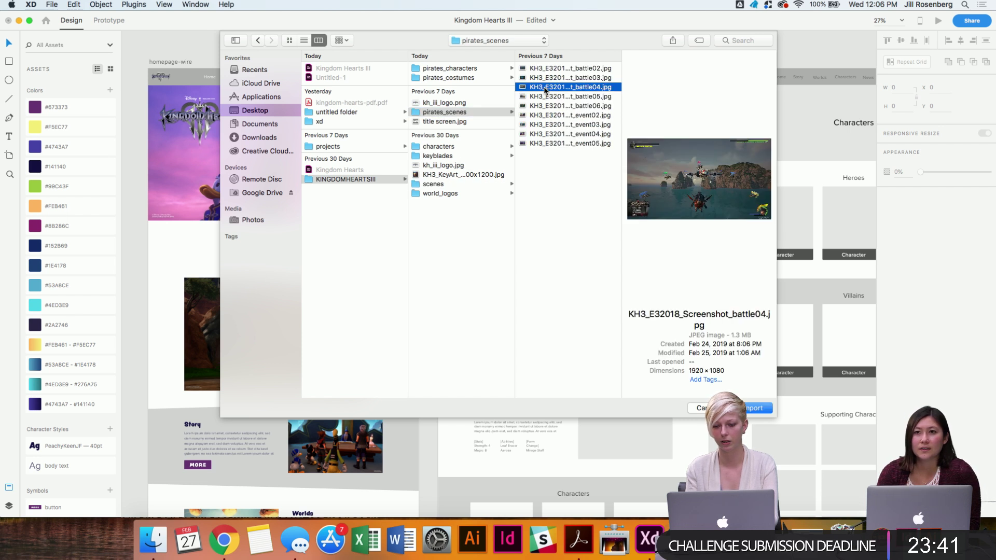
key(Up)
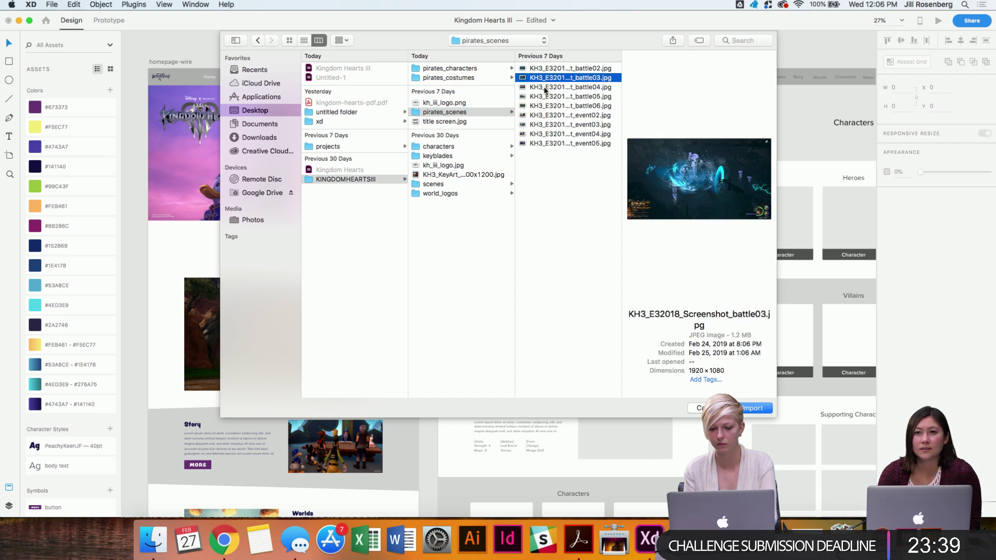
key(Up)
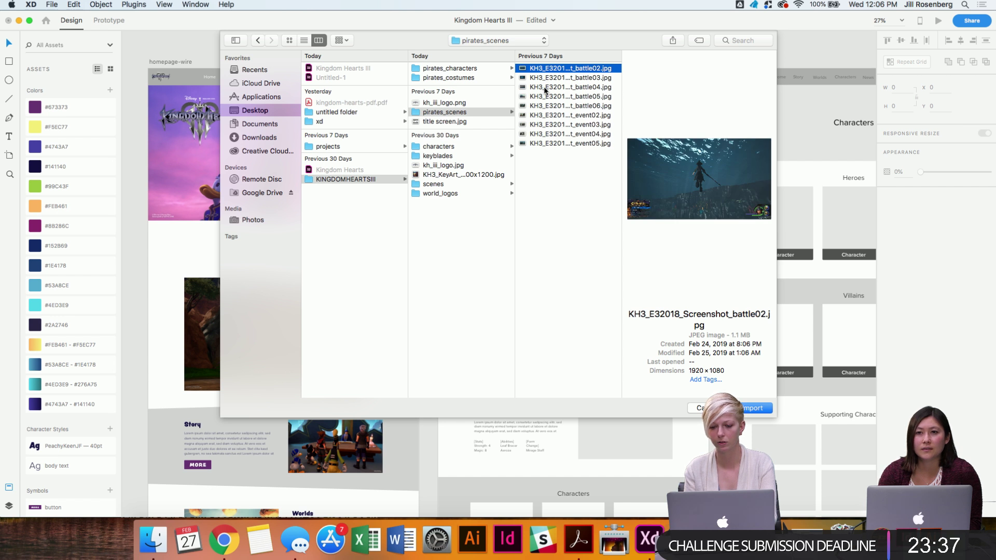
key(Down)
key(Down)
key(Down)
key(Down)
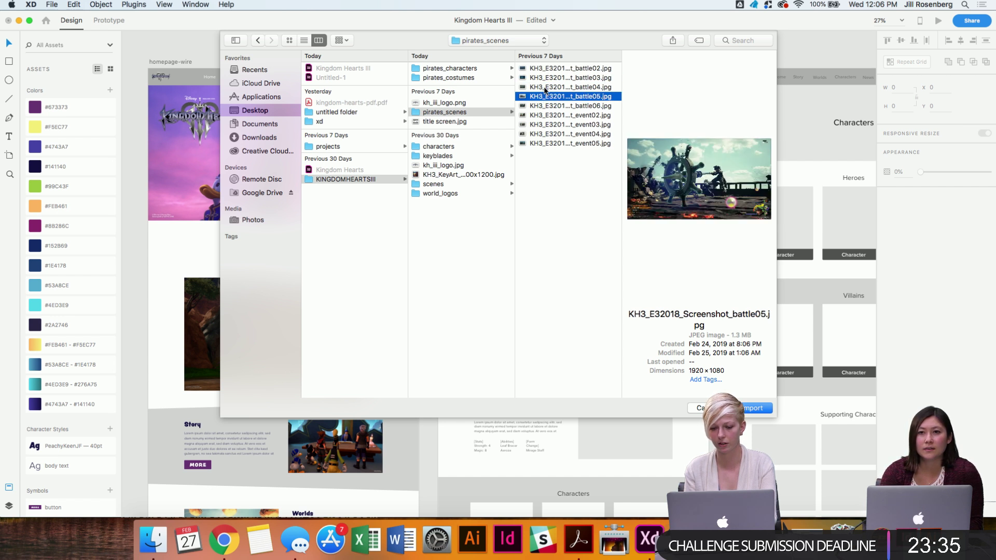
key(Down)
key(Down)
key(Down)
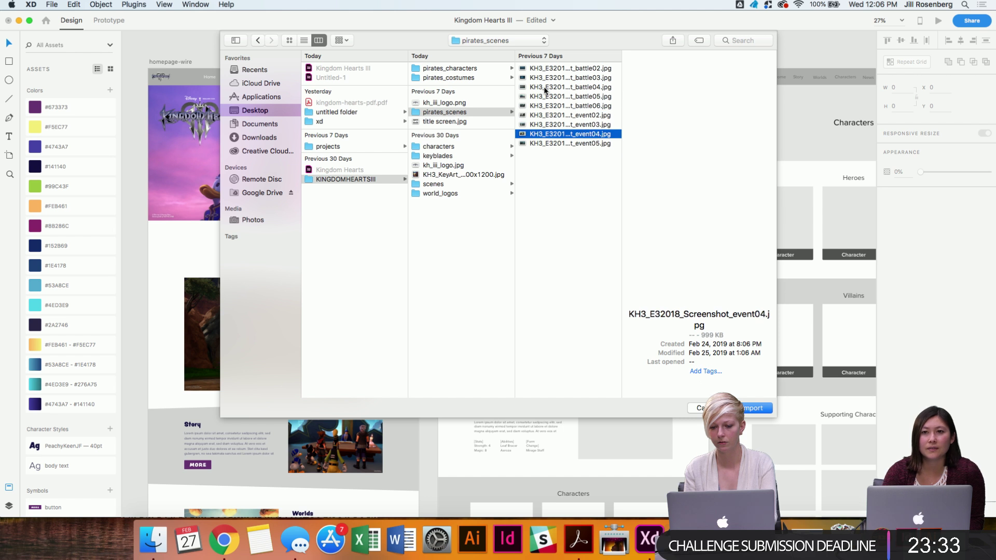
key(Down)
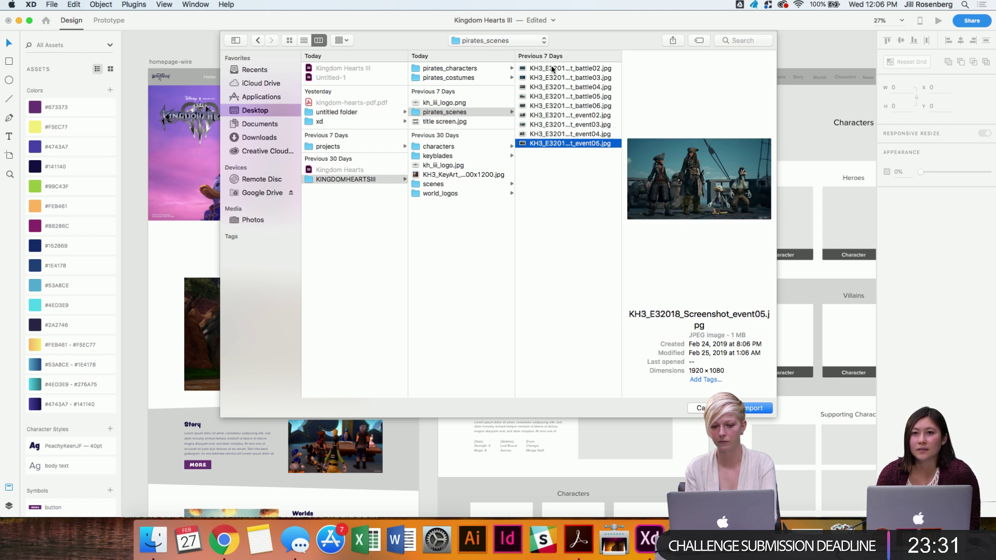
Import KH3_E32018_Screenshot_battle02.jpg and place it against the world-wire artboard's left edge, directly beneath the navigation bar.
click(554, 69)
key(Return)
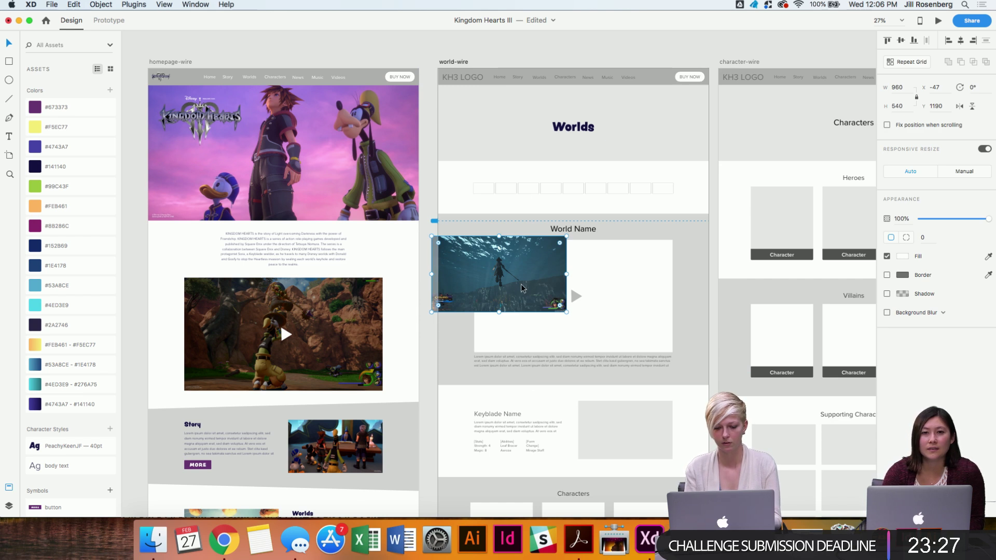
drag(519, 281, 587, 178)
scroll(587, 178, up, 5)
drag(543, 282, 396, 170)
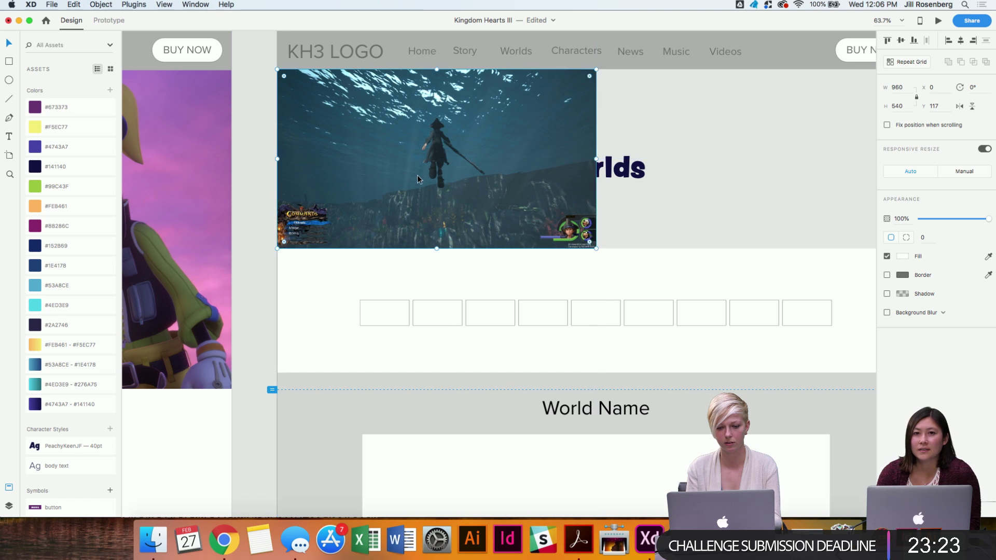
Enlarge the underwater image proportionally to 1920 × 1080 so it spans the full width of the world-wire artboard.
scroll(710, 214, right, 3)
scroll(710, 214, down, 1)
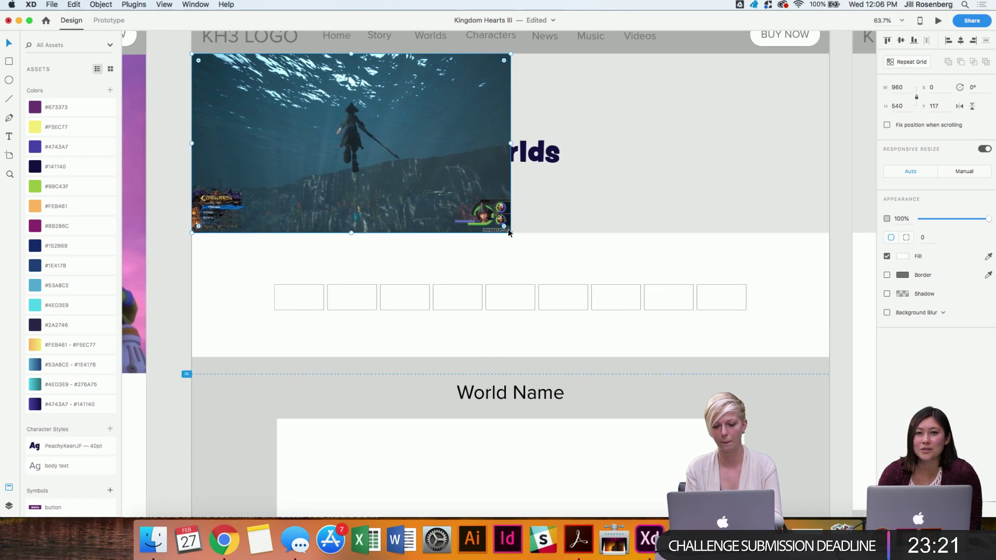
drag(511, 233, 829, 412)
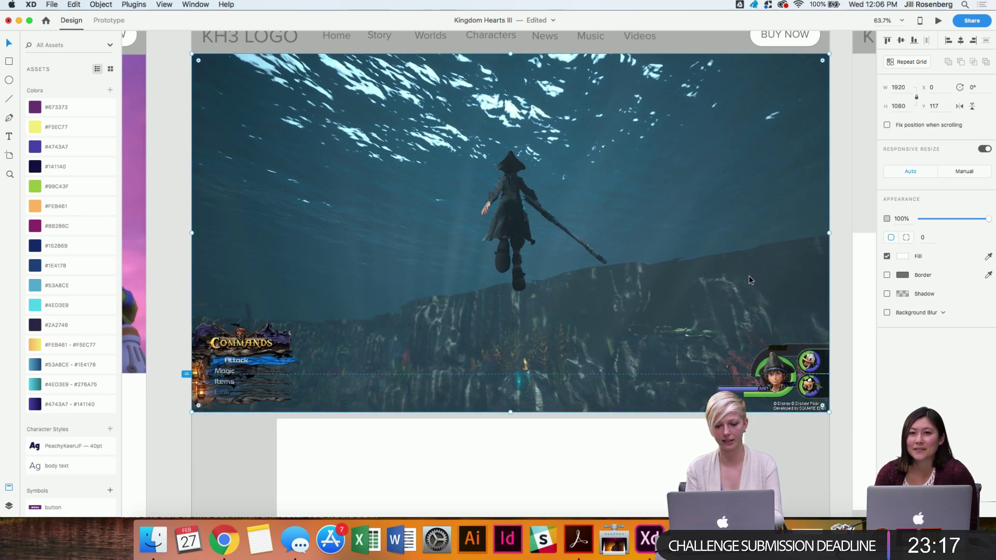
Draw a full-width rectangle of about 1920 × 660 over the middle of the underwater image, starting at about Y 207.
scroll(580, 223, down, 5)
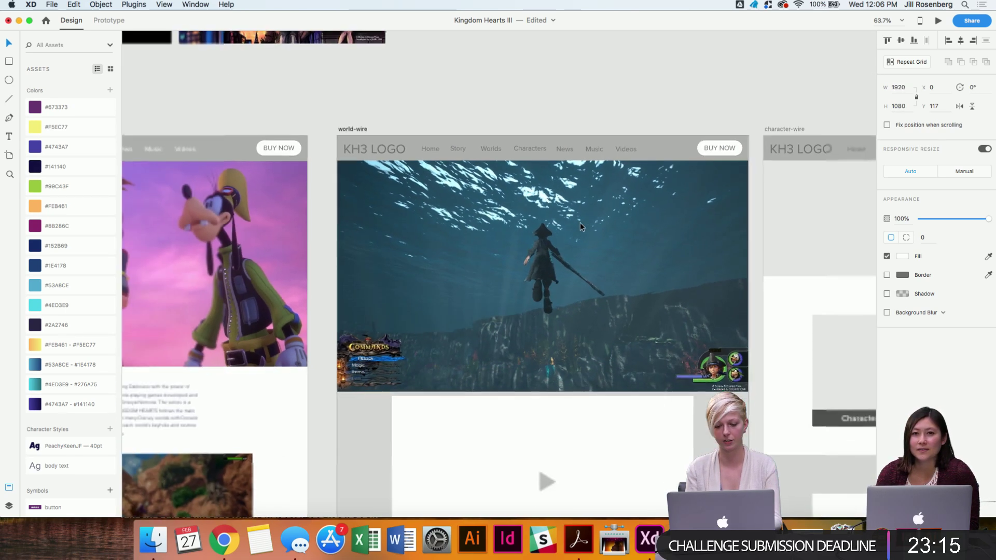
scroll(580, 222, down, 1)
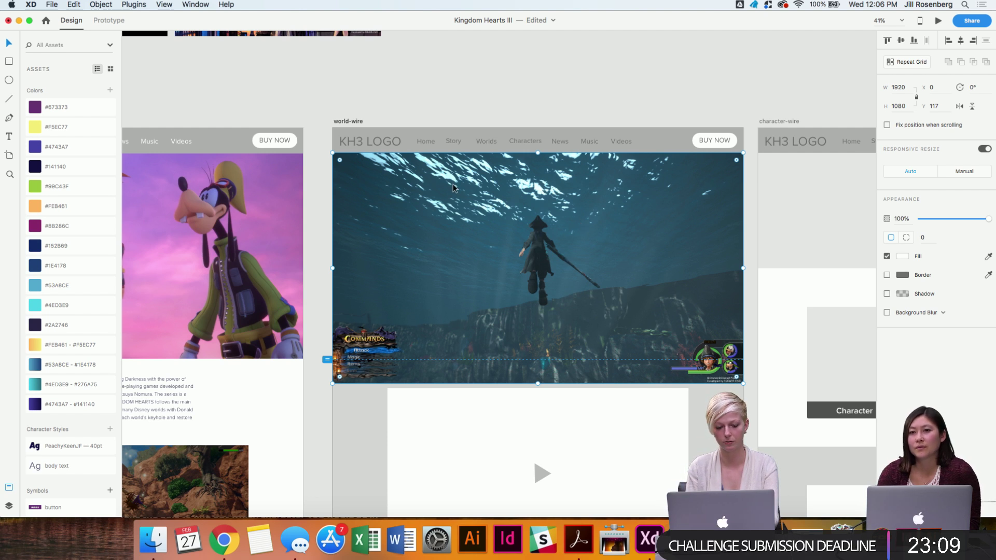
mouse_move(333, 172)
mouse_down()
mouse_move(497, 194)
mouse_move(690, 244)
mouse_move(690, 301)
mouse_move(744, 314)
mouse_up()
key(Escape)
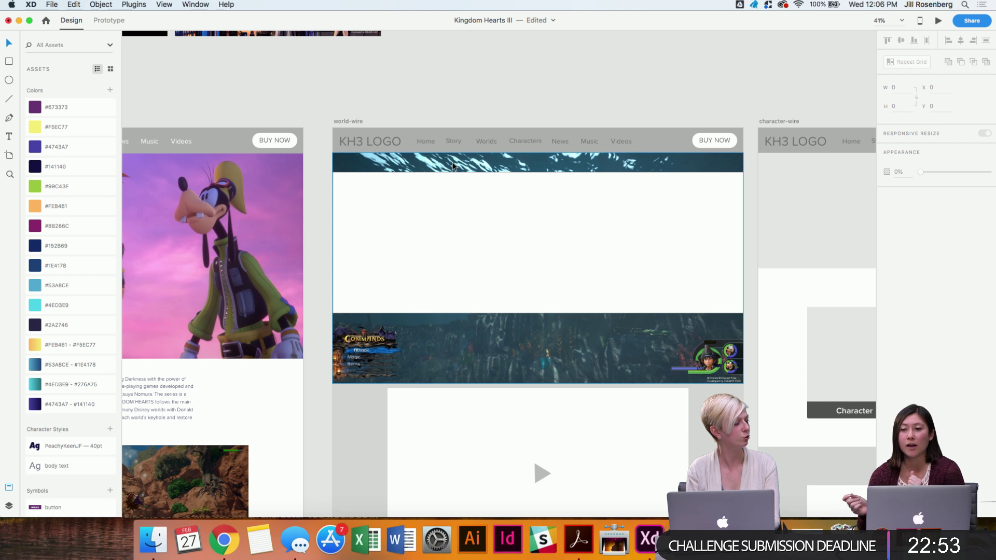
Delete the underwater image and the full-width white rectangle from the world-wire artboard.
click(489, 247)
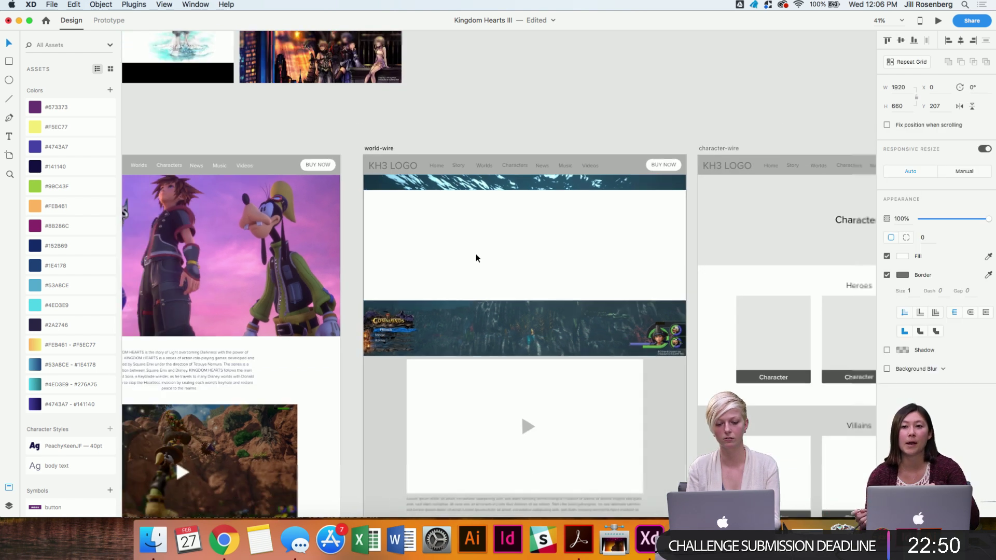
click(473, 335)
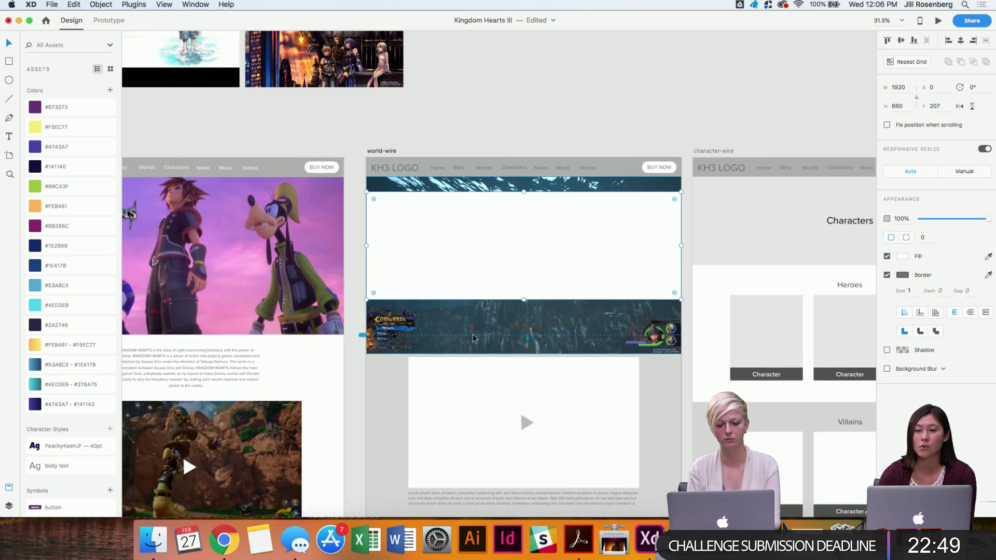
key(Delete)
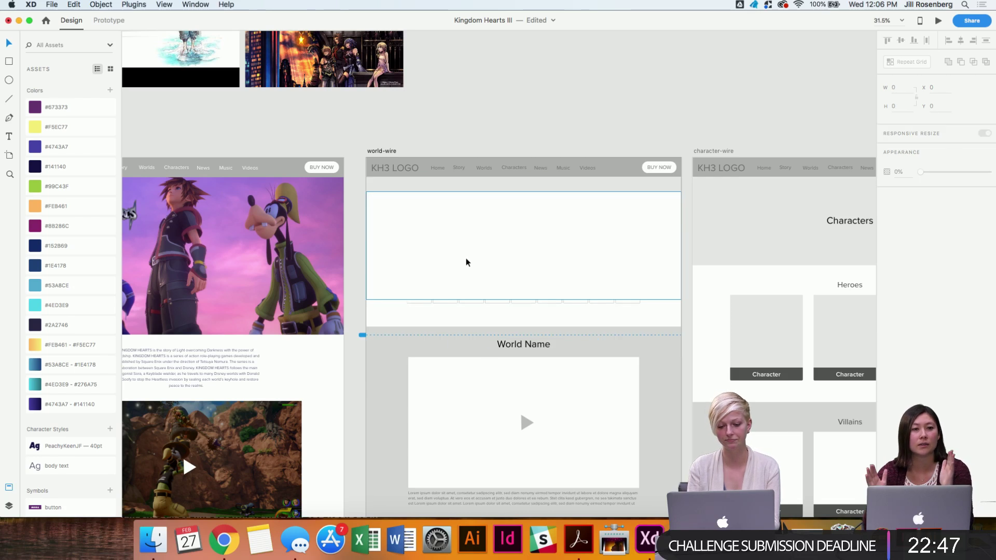
scroll(479, 247, up, 3)
click(472, 241)
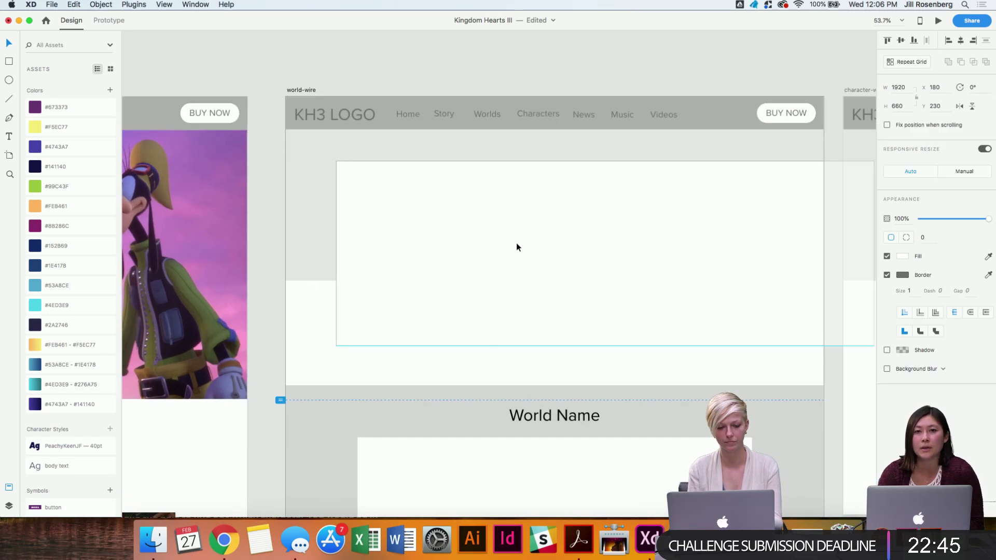
click(325, 219)
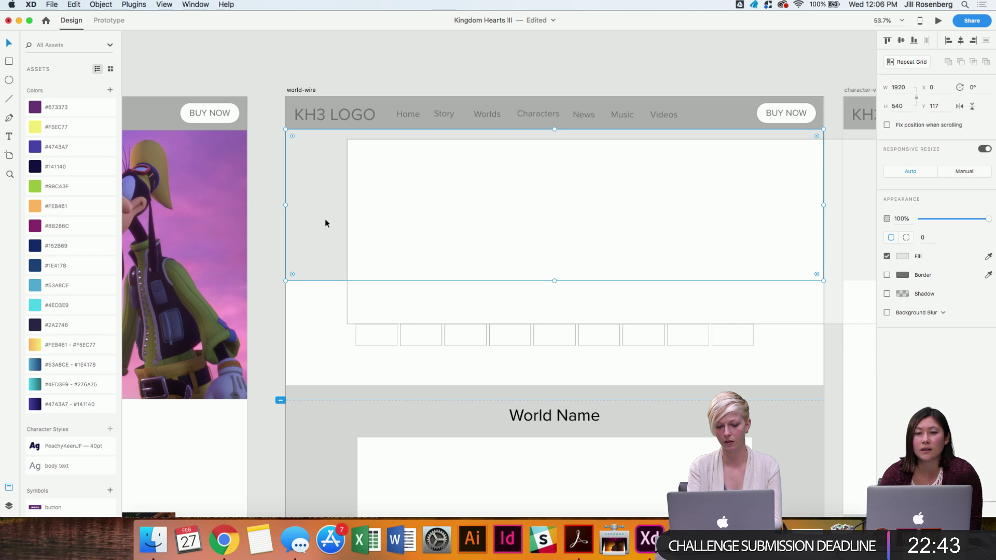
click(412, 302)
key(Delete)
Position the Worlds title over the middle of the grey hero placeholder and center it horizontally on the world-wire artboard.
click(371, 208)
drag(549, 219, 547, 314)
click(512, 209)
click(73, 4)
mouse_move(52, 4)
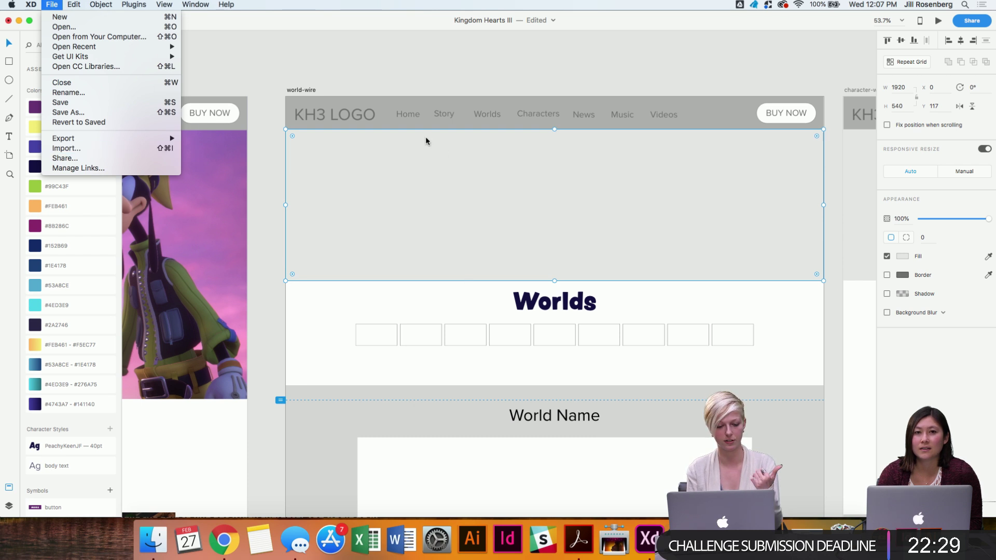
click(546, 291)
drag(546, 291, 567, 205)
click(962, 44)
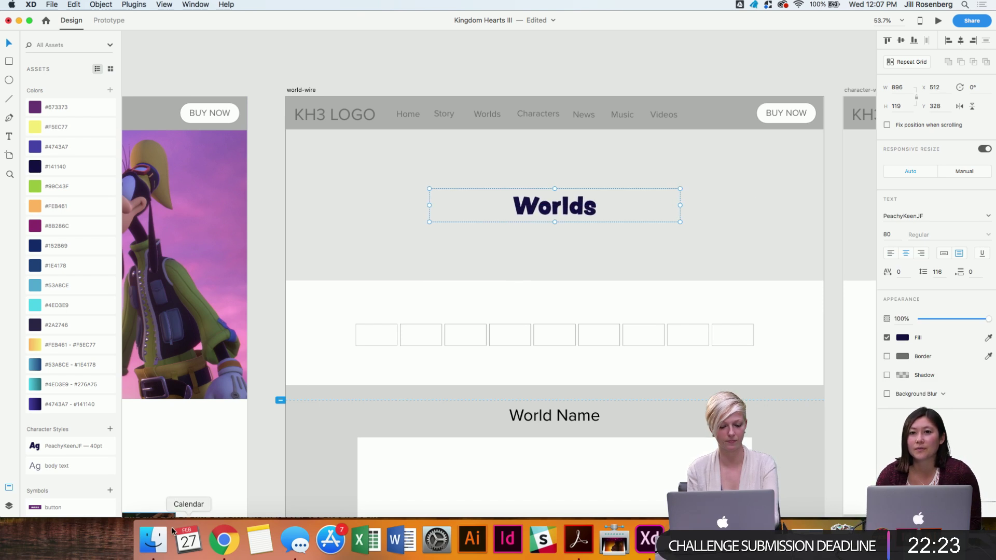
Fill the world-wire hero placeholder with KH3_E32018_Screenshot_battle02.jpg from the KINGDOMHEARTSIII pirates_scenes folder in Finder.
click(153, 540)
drag(260, 174, 98, 62)
click(45, 145)
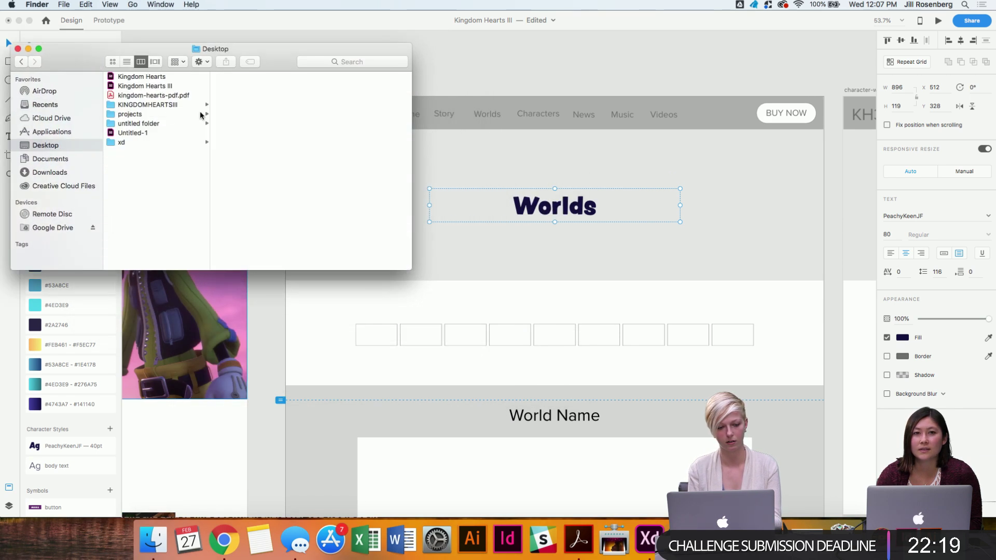
click(135, 106)
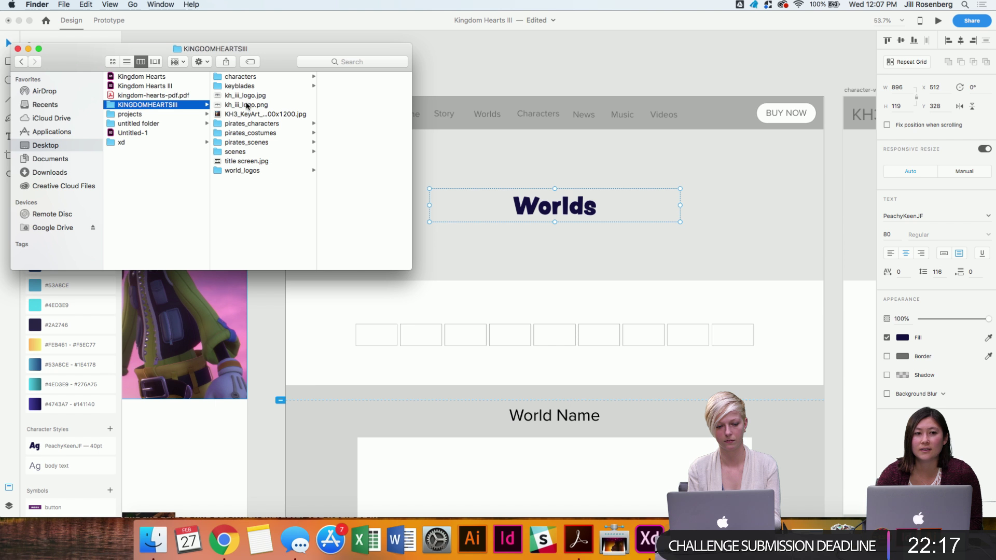
click(244, 143)
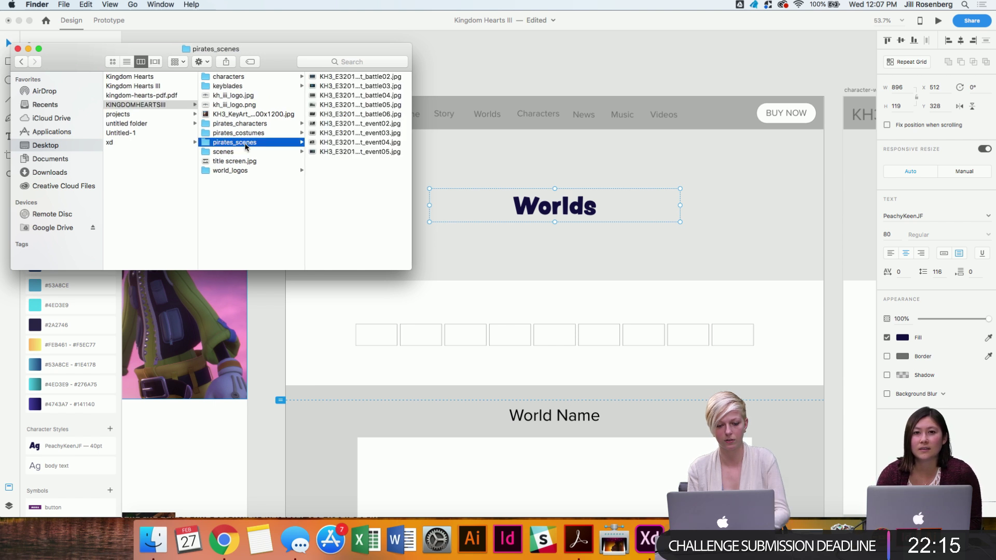
click(313, 77)
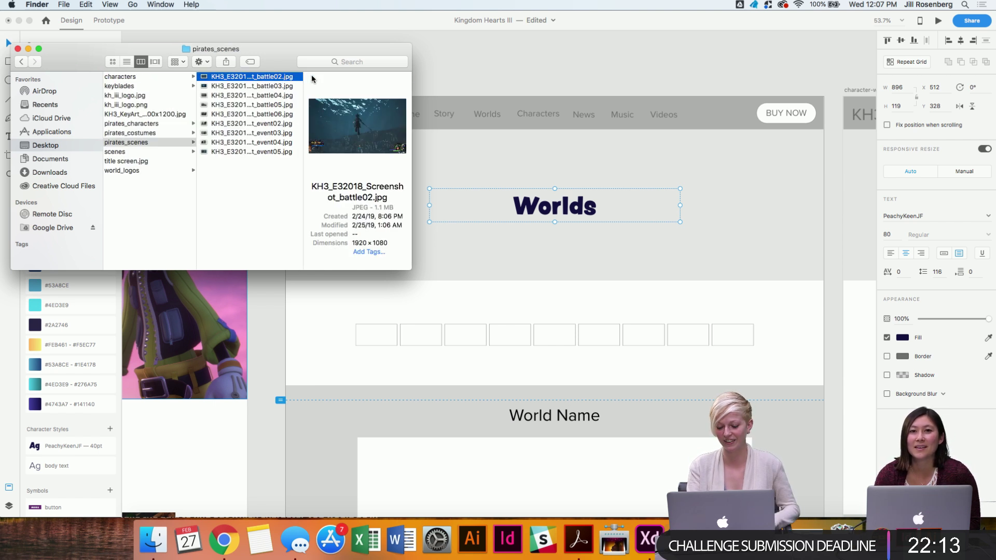
drag(254, 77, 719, 169)
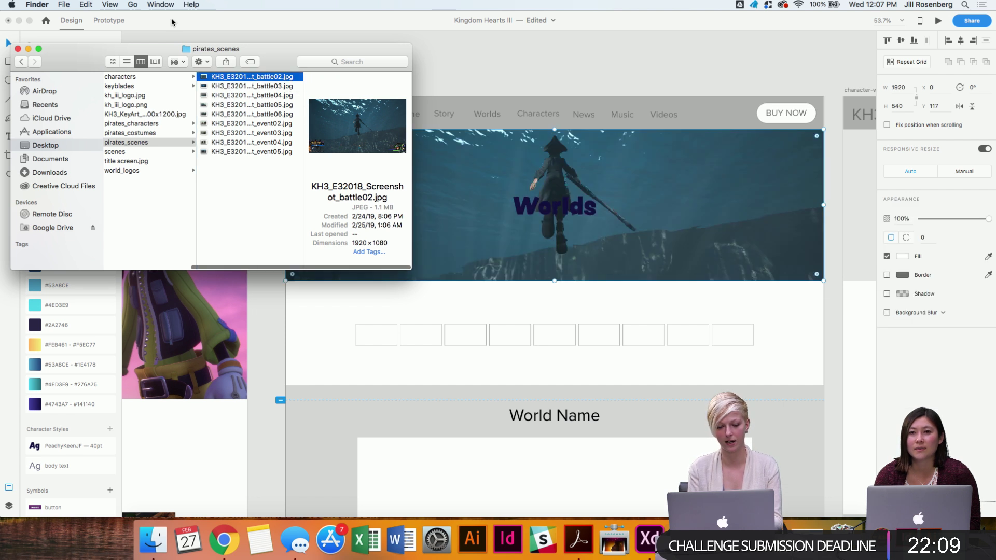
click(17, 49)
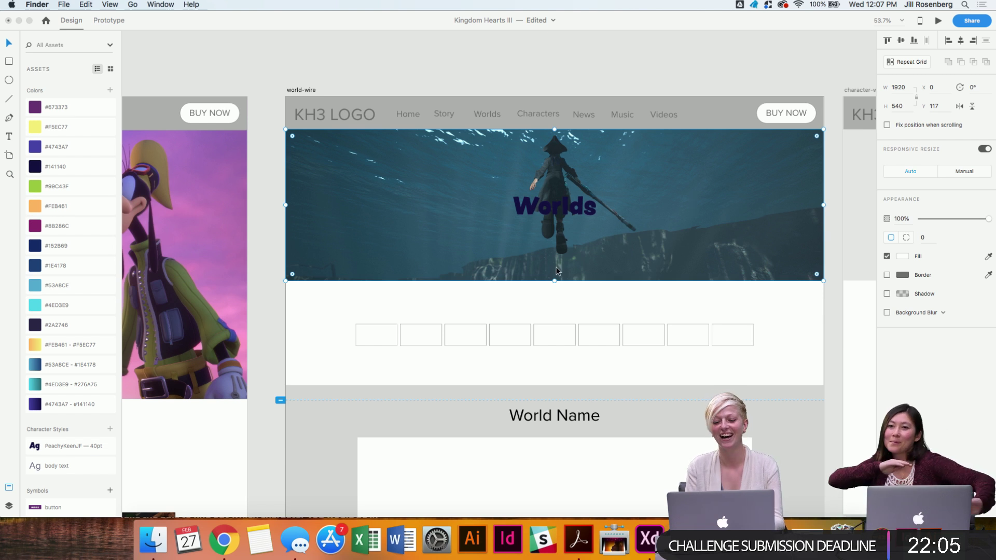
Shift the underwater image slightly downward inside its hero frame to adjust the crop.
click(692, 303)
scroll(693, 303, up, 5)
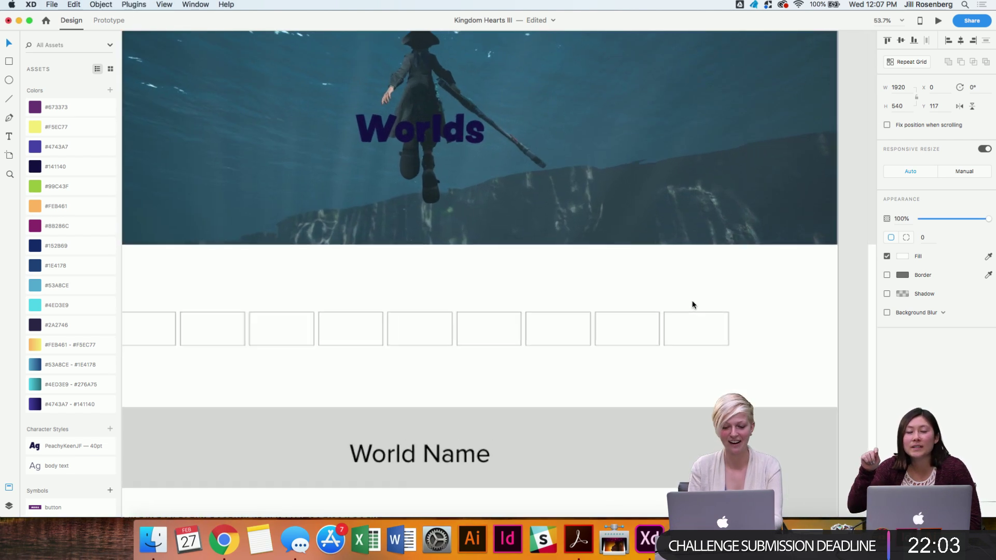
scroll(755, 254, down, 5)
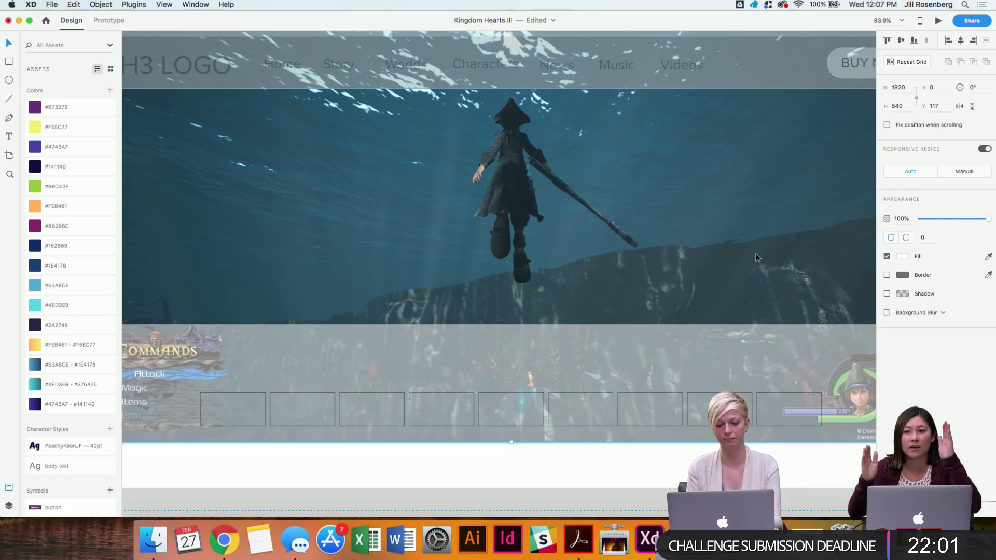
double_click(756, 254)
scroll(755, 253, right, 3)
mouse_move(618, 197)
mouse_down()
mouse_move(619, 226)
mouse_move(617, 209)
mouse_up()
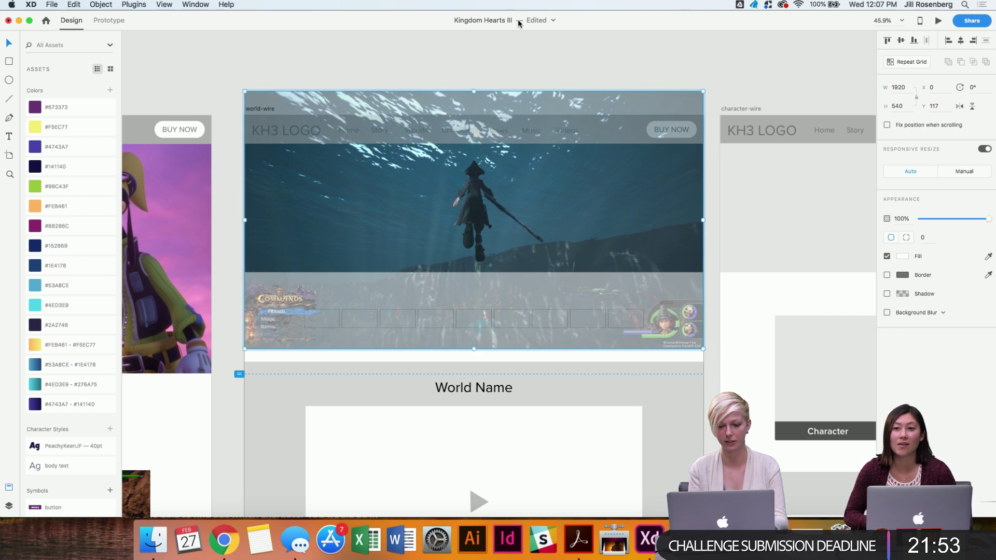
key(Escape)
Change the fill color of the Worlds title on the hero image to white.
click(476, 207)
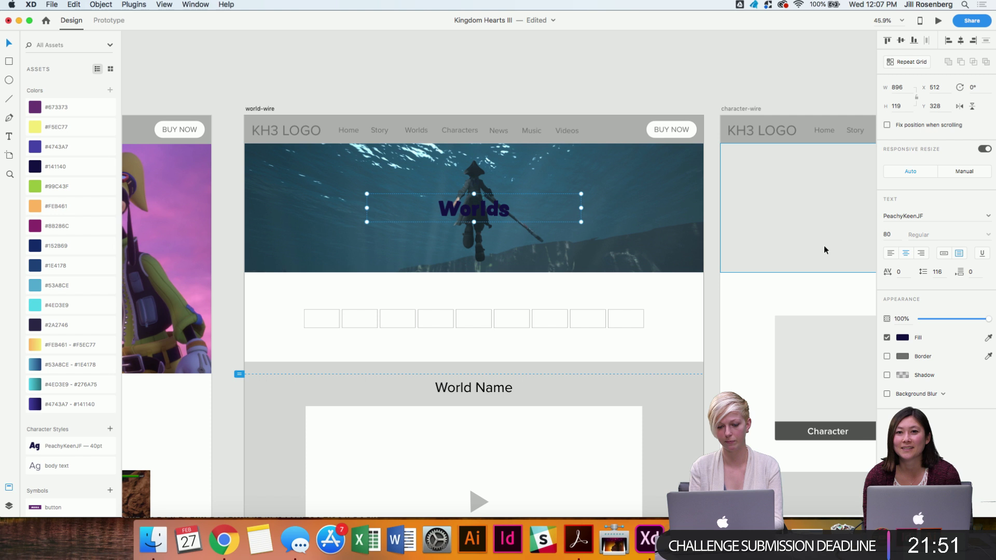
click(900, 338)
drag(839, 304, 712, 237)
click(518, 95)
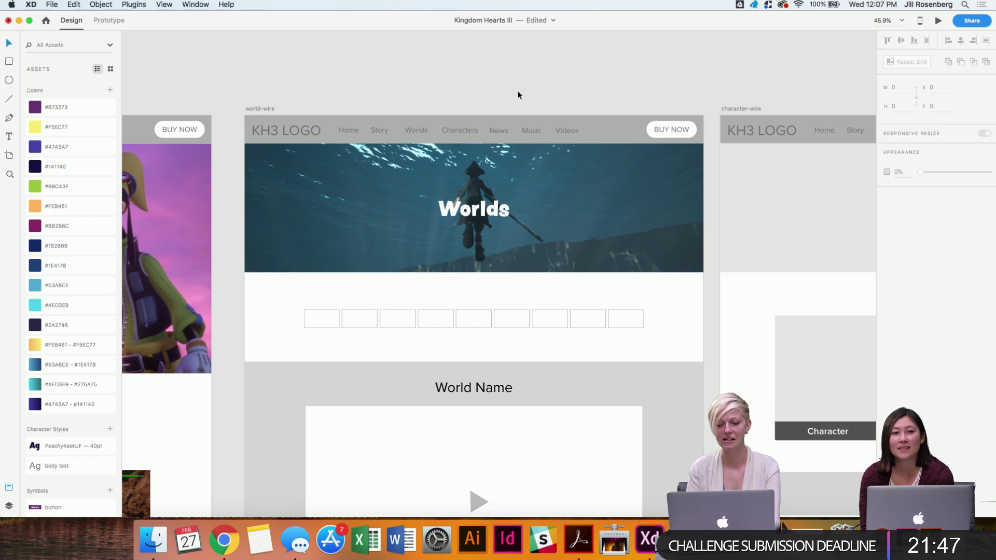
scroll(482, 279, up, 3)
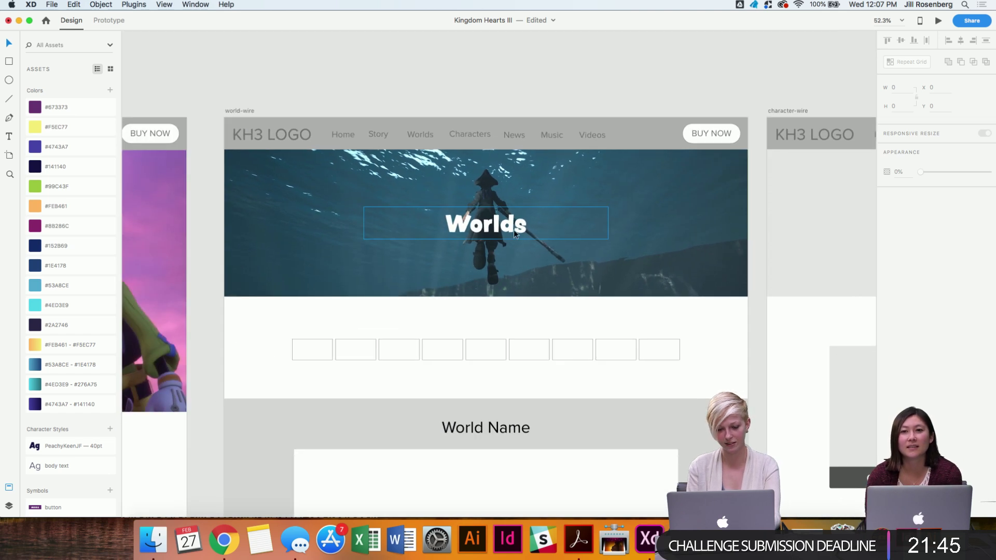
click(514, 231)
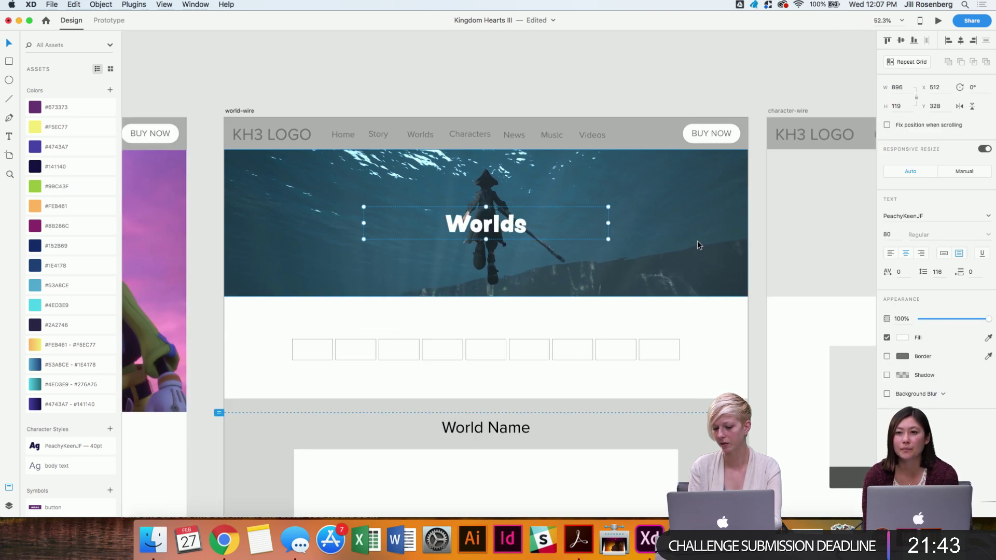
click(538, 64)
Import all the logo images from the KINGDOMHEARTSIII world_logos folder, twilight_town.png through toy_story.png, into the document.
scroll(538, 63, down, 5)
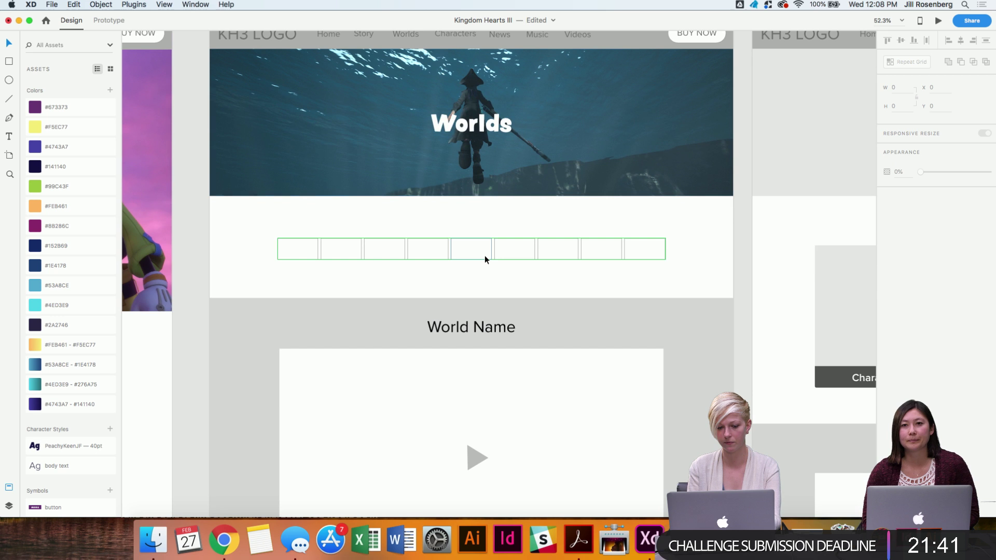
scroll(466, 247, down, 3)
scroll(466, 247, down, 3)
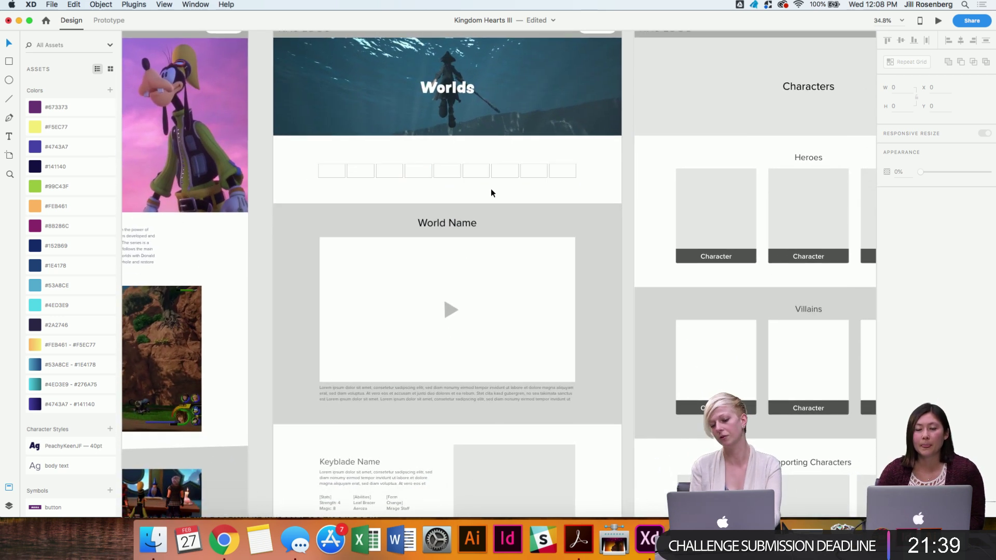
scroll(410, 172, up, 5)
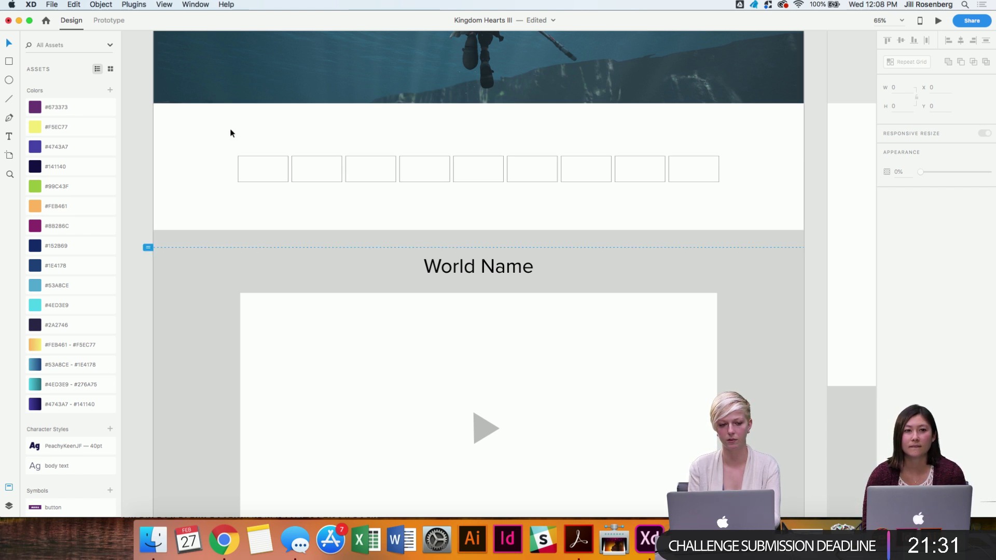
click(54, 5)
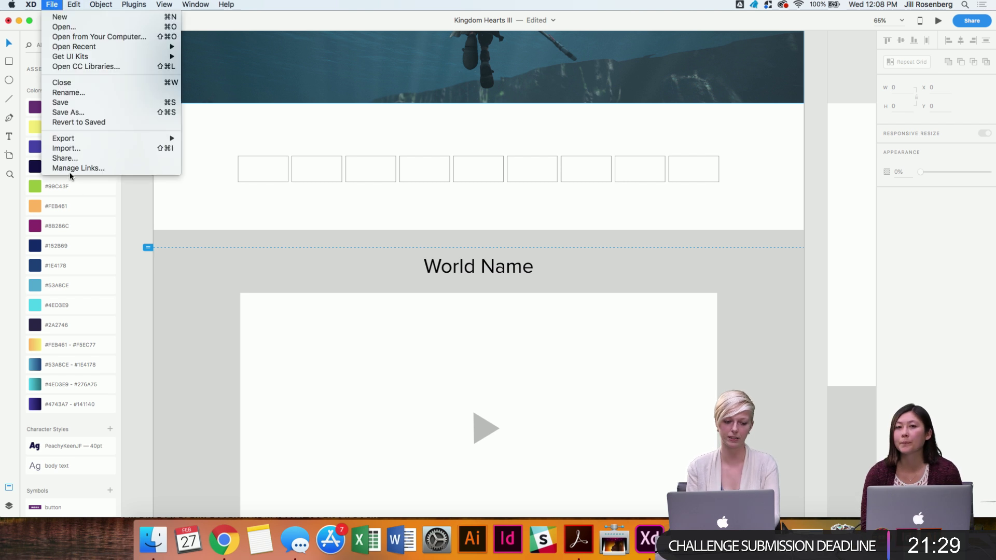
click(59, 149)
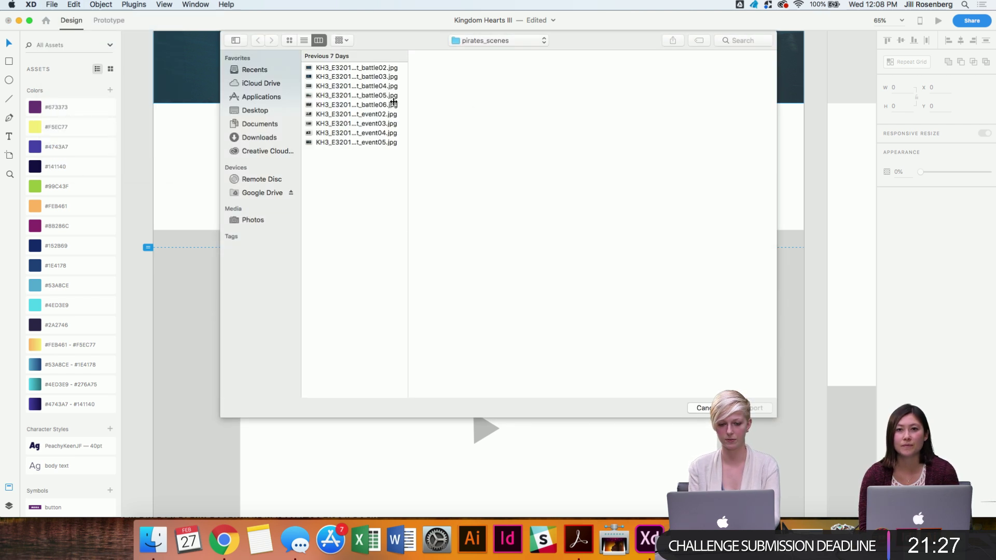
click(235, 193)
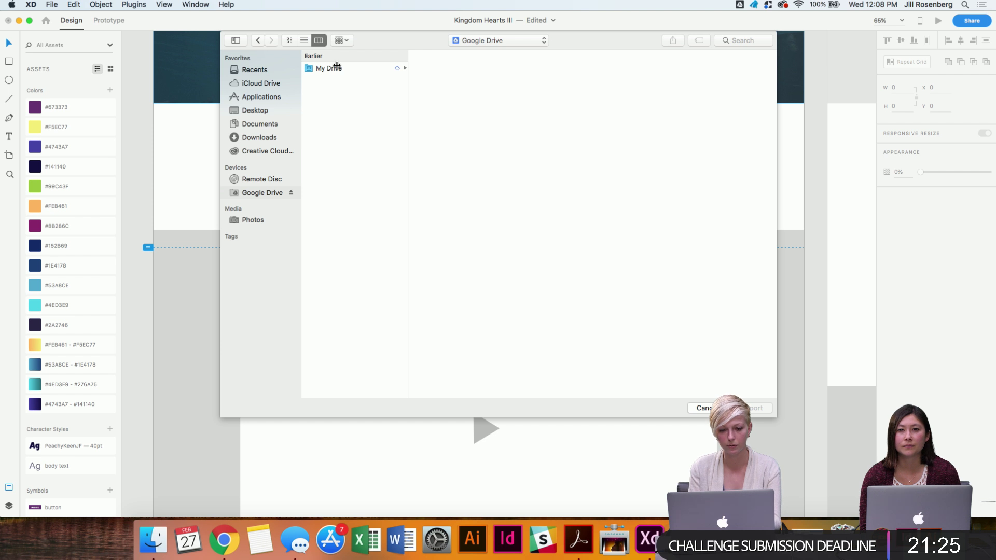
click(240, 124)
click(239, 111)
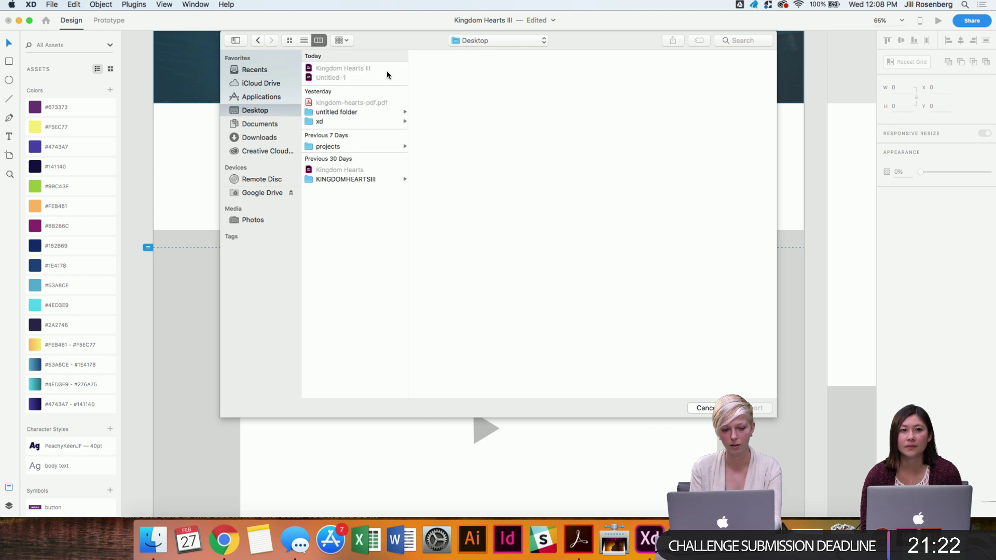
click(336, 179)
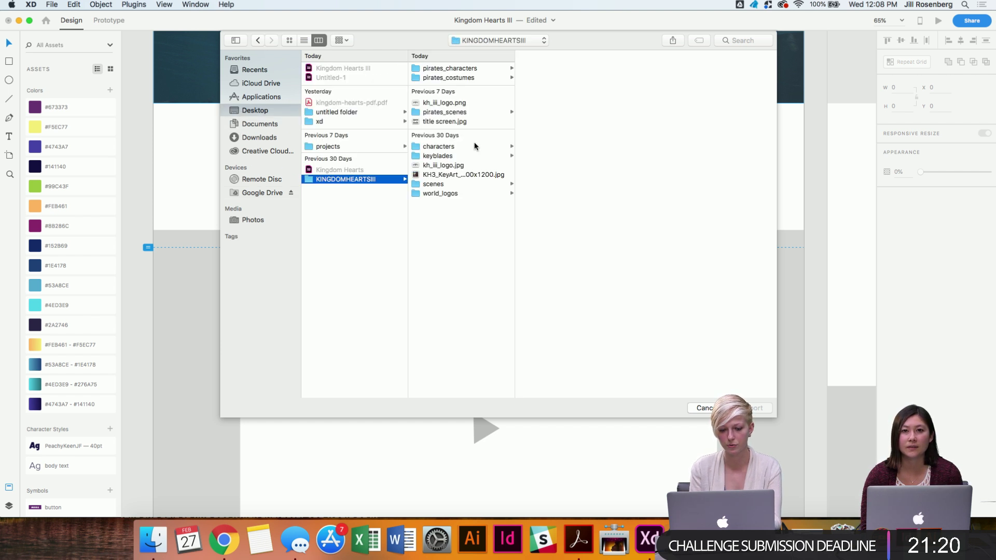
click(436, 195)
click(552, 69)
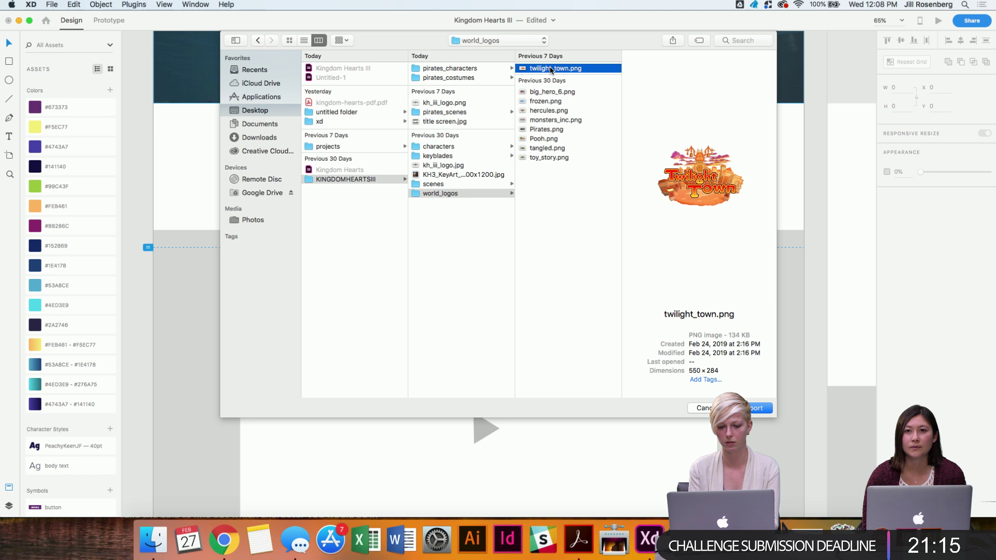
shift+click(530, 158)
key(Return)
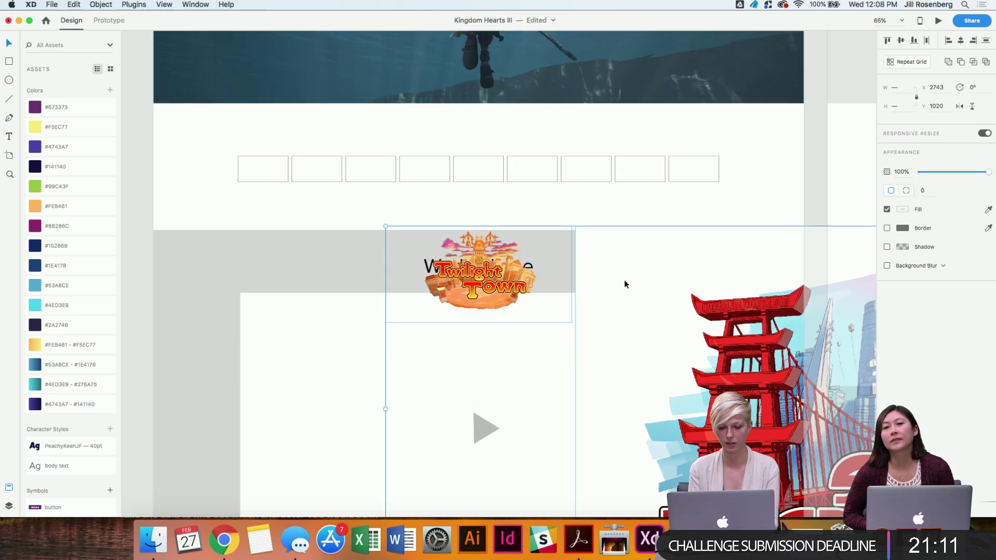
Move the imported row of world logos off the artboards onto the empty canvas below character-wire.
scroll(624, 279, down, 5)
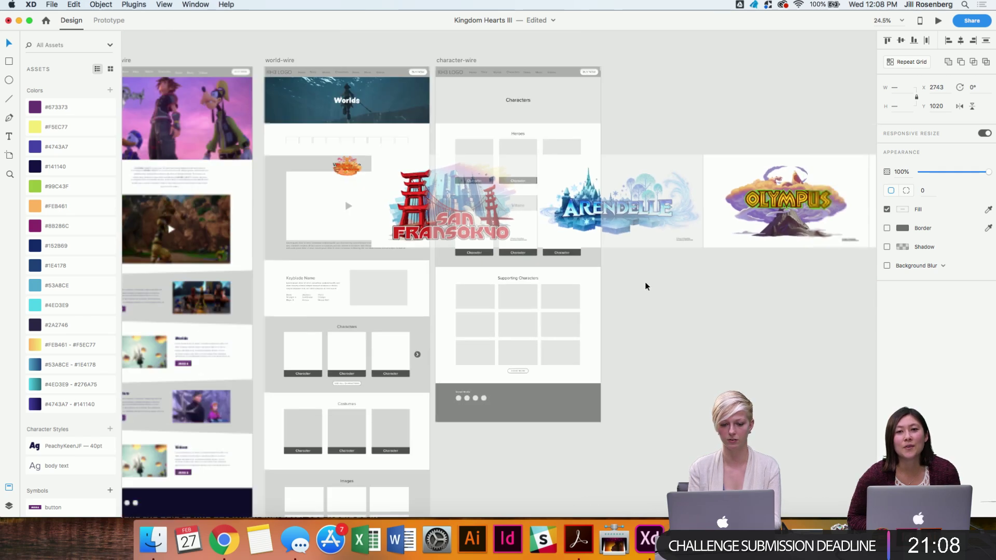
scroll(646, 282, down, 2)
drag(632, 227, 482, 284)
scroll(481, 284, down, 5)
scroll(481, 284, down, 2)
scroll(482, 284, right, 4)
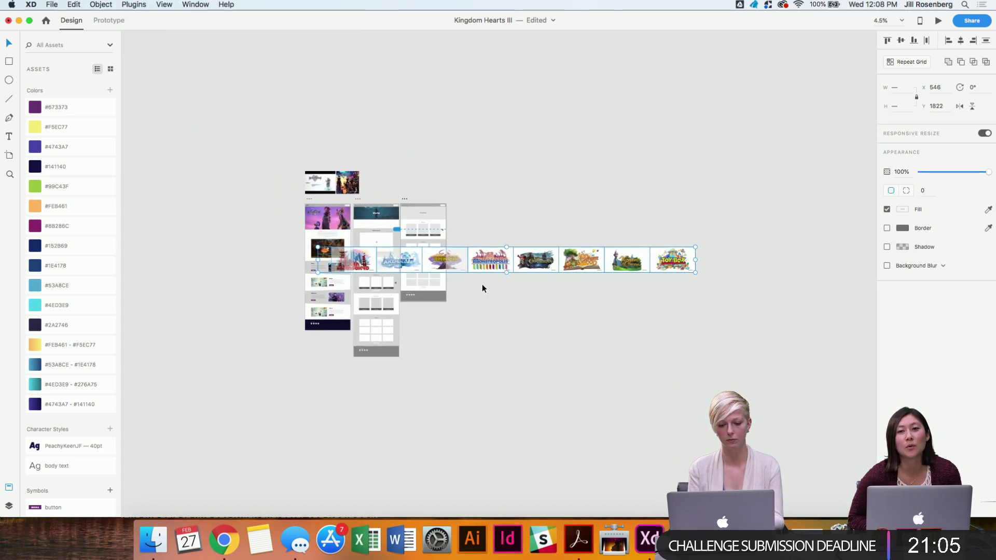
drag(514, 252, 623, 367)
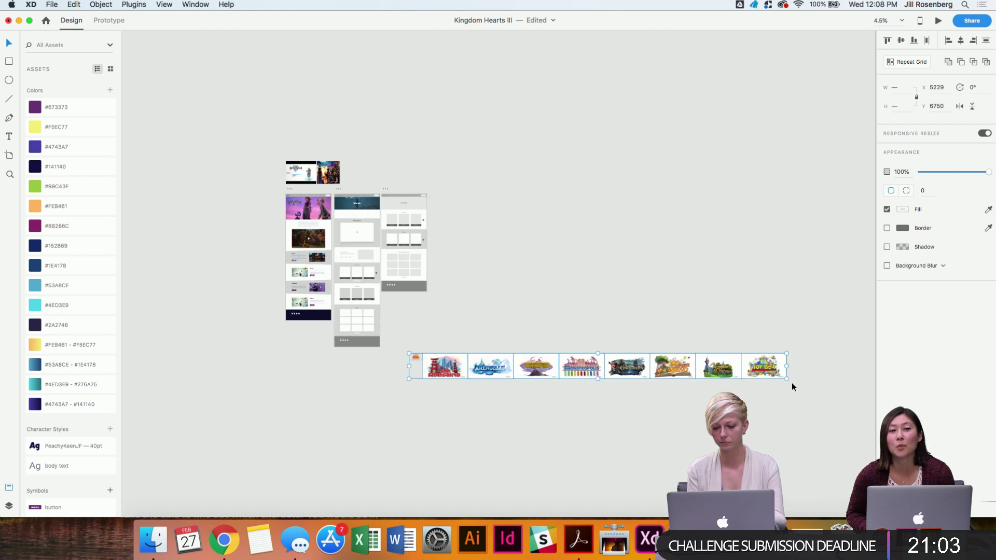
Scale the selected world logos down proportionally and place the small row beside the character-wire footer at X 6276, Y 3889.
drag(788, 379, 522, 366)
scroll(437, 363, up, 5)
drag(431, 356, 492, 180)
scroll(492, 180, up, 5)
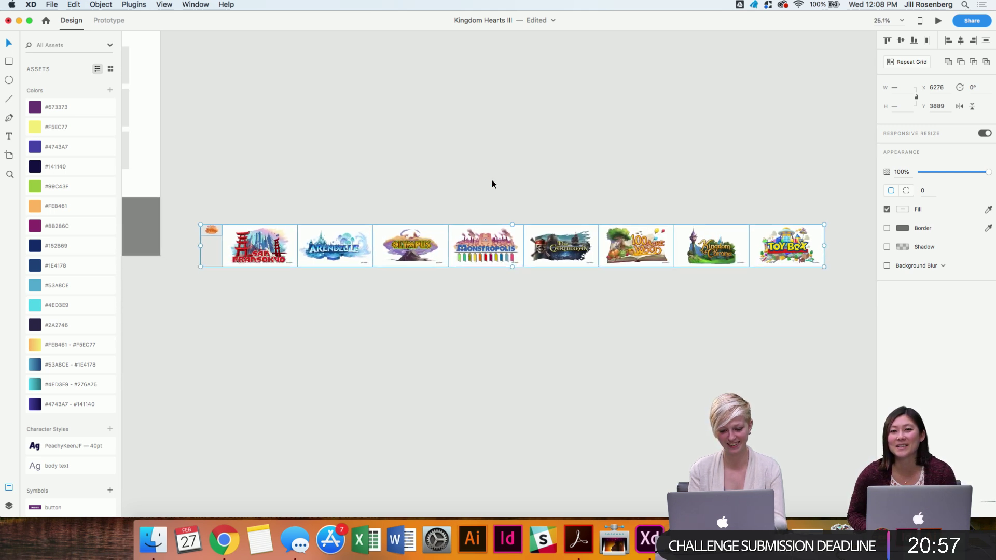
drag(808, 251, 524, 227)
scroll(357, 273, left, 10)
scroll(357, 273, up, 3)
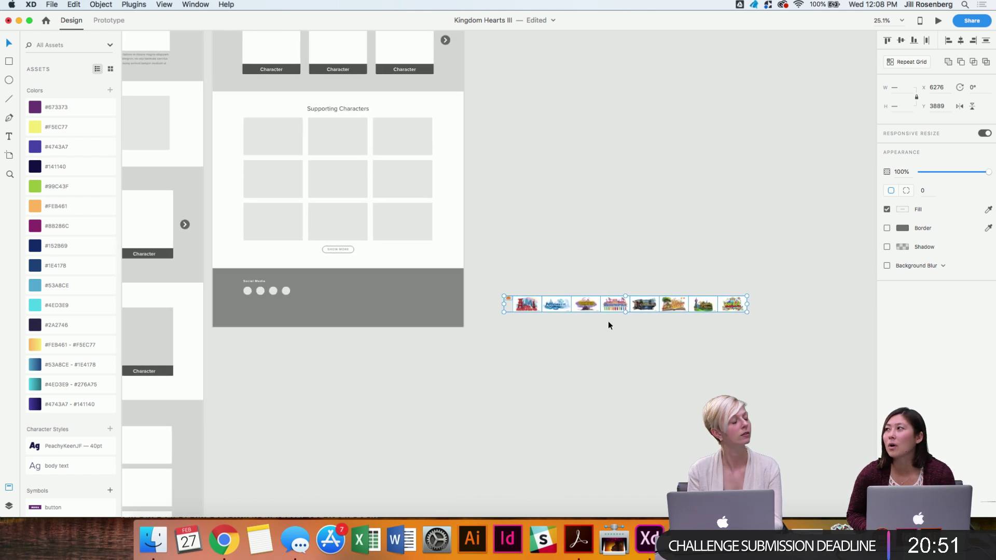
Move the eight world logos from San Fransokyo through Toy Box away from the small Twilight Town logo, to about X 6441, Y 3780.
scroll(608, 321, up, 3)
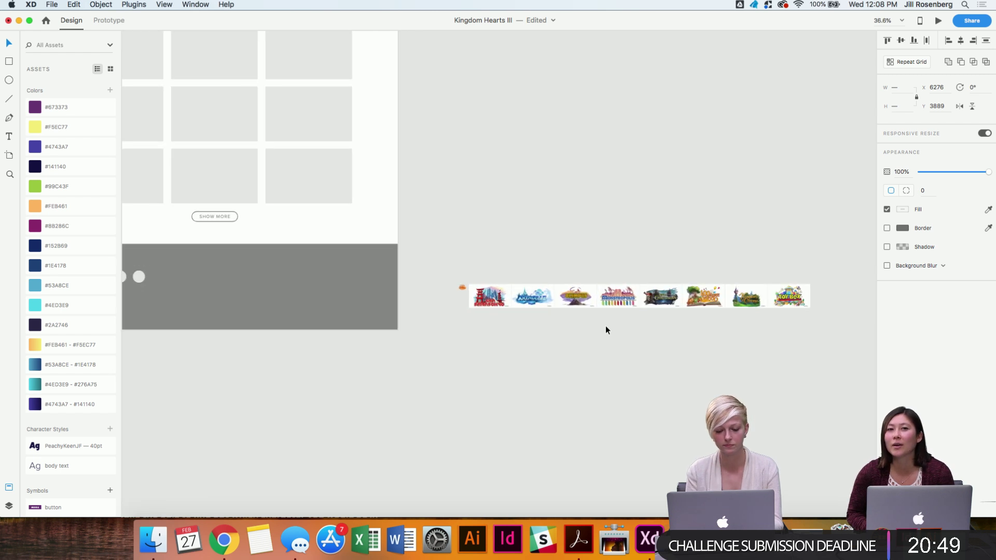
drag(493, 268, 802, 317)
drag(586, 299, 605, 278)
scroll(566, 295, up, 3)
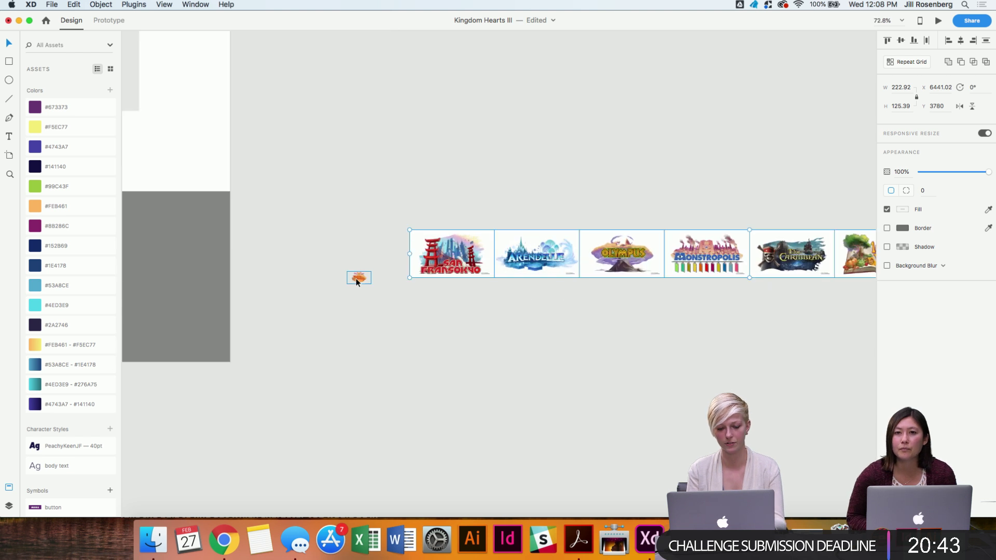
Enlarge the Twilight Town logo to about 267 by 138 and place it directly beside San Fransokyo at X 6183, Y 3780.
drag(356, 279, 278, 310)
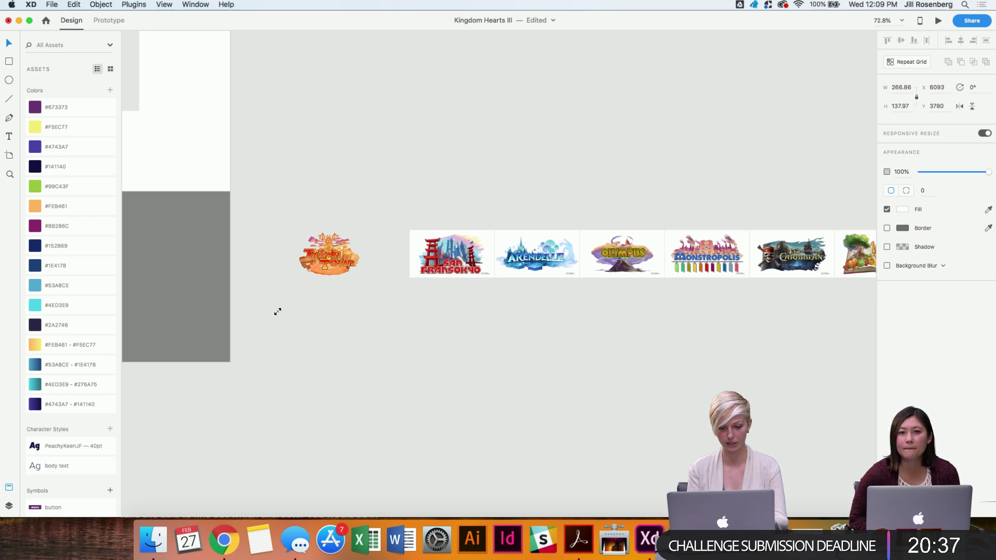
click(318, 345)
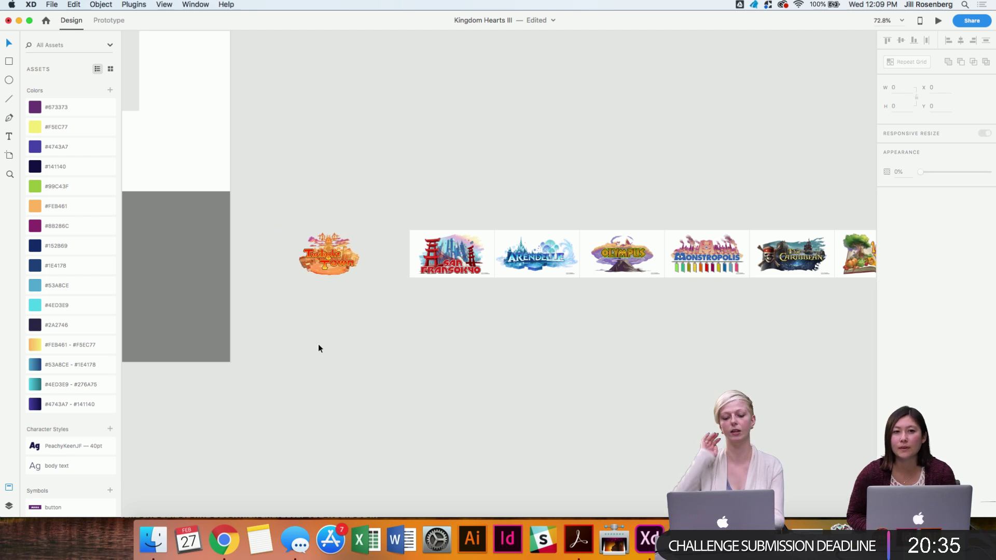
scroll(318, 344, up, 5)
scroll(319, 345, right, 3)
scroll(319, 345, up, 2)
drag(236, 269, 290, 269)
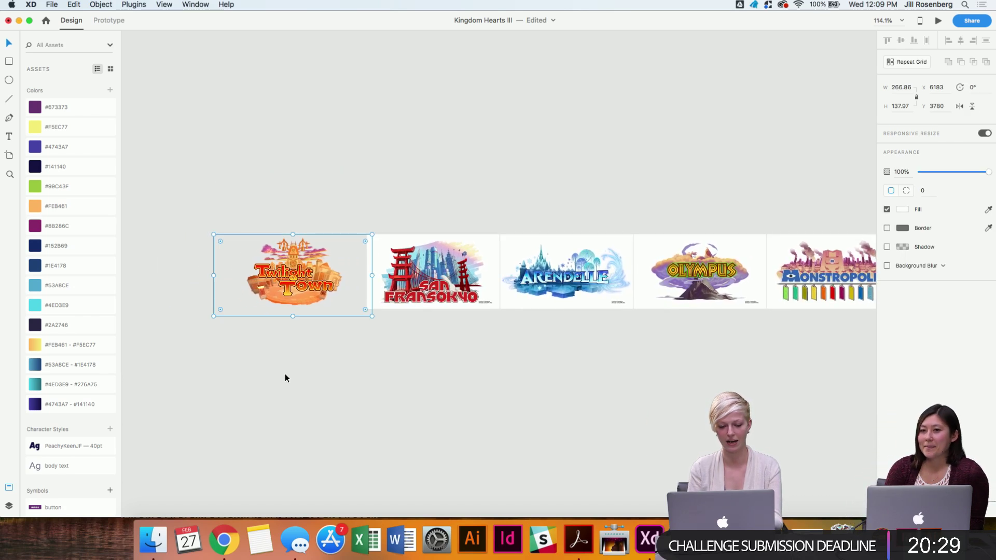
click(285, 378)
Examine the world logos up close one after another, from Twilight Town through Toy Box.
scroll(285, 379, right, 2)
scroll(285, 378, down, 1)
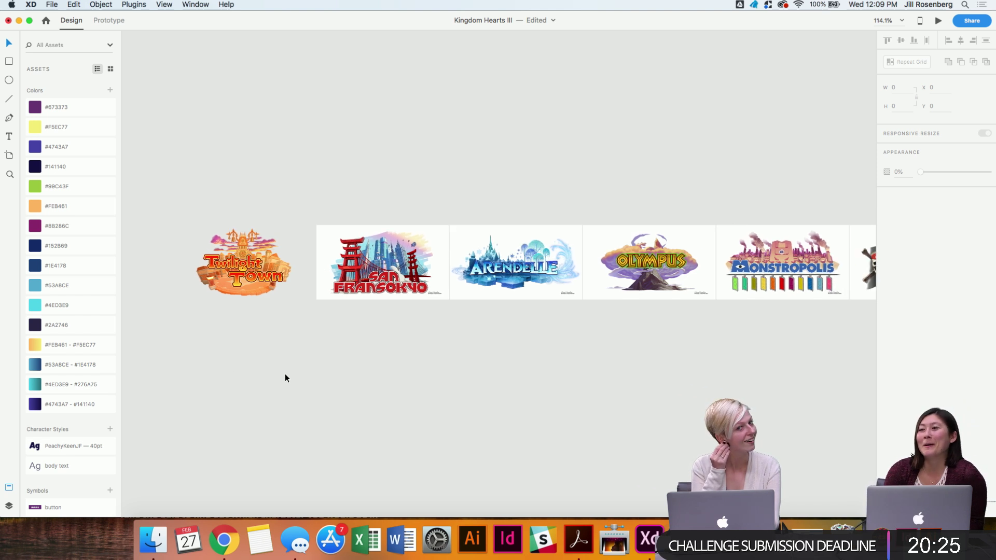
scroll(286, 375, right, 1)
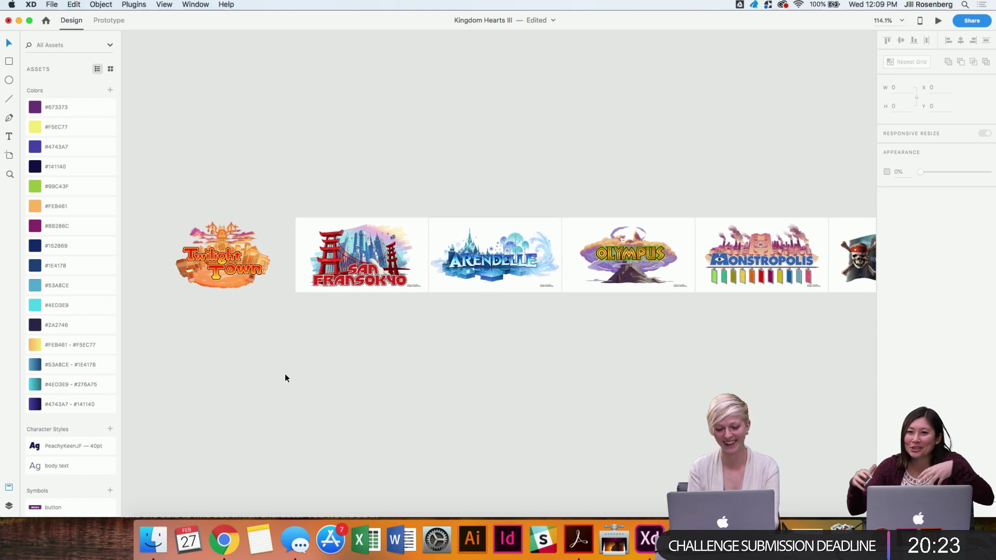
scroll(285, 375, down, 5)
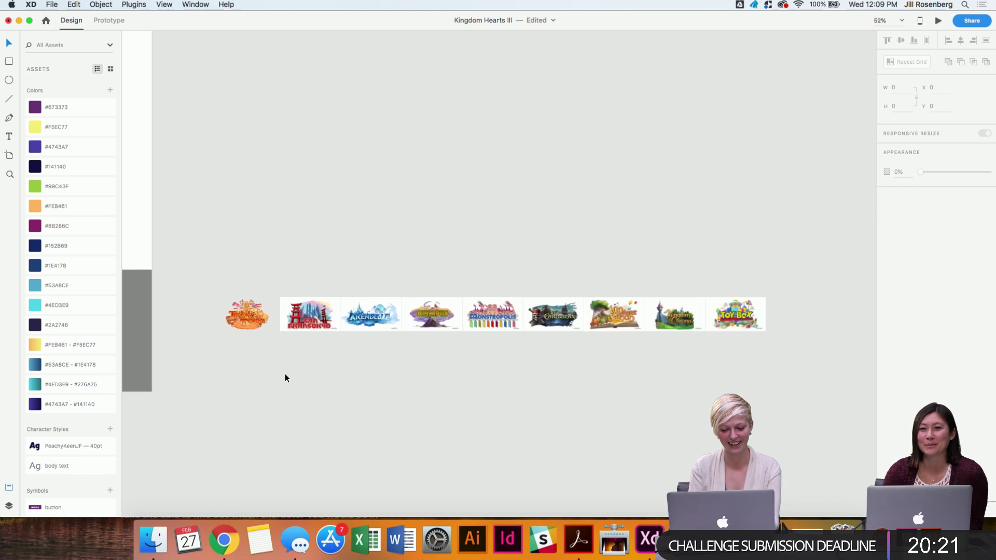
scroll(334, 360, up, 2)
scroll(335, 358, up, 6)
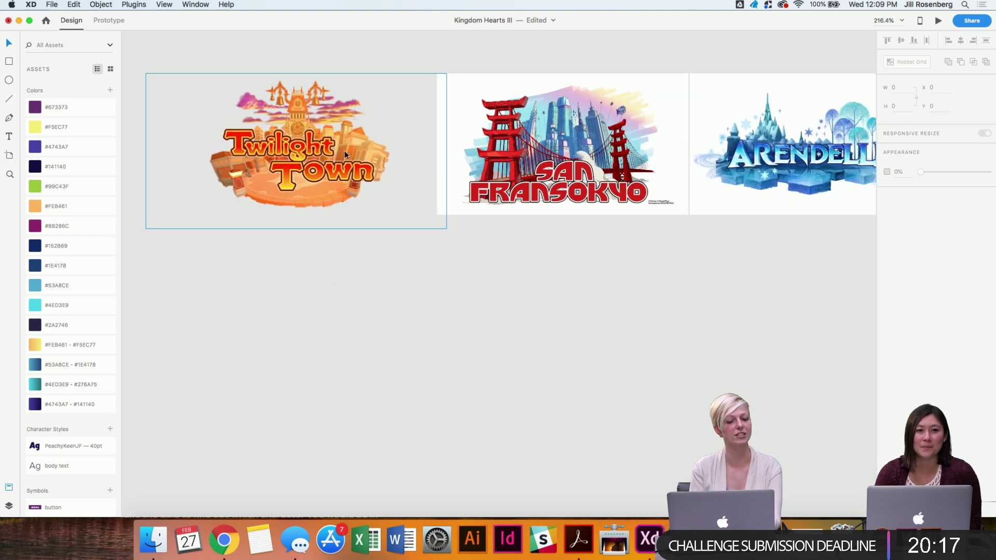
scroll(345, 151, up, 3)
scroll(345, 151, right, 3)
scroll(345, 155, right, 6)
scroll(344, 154, down, 1)
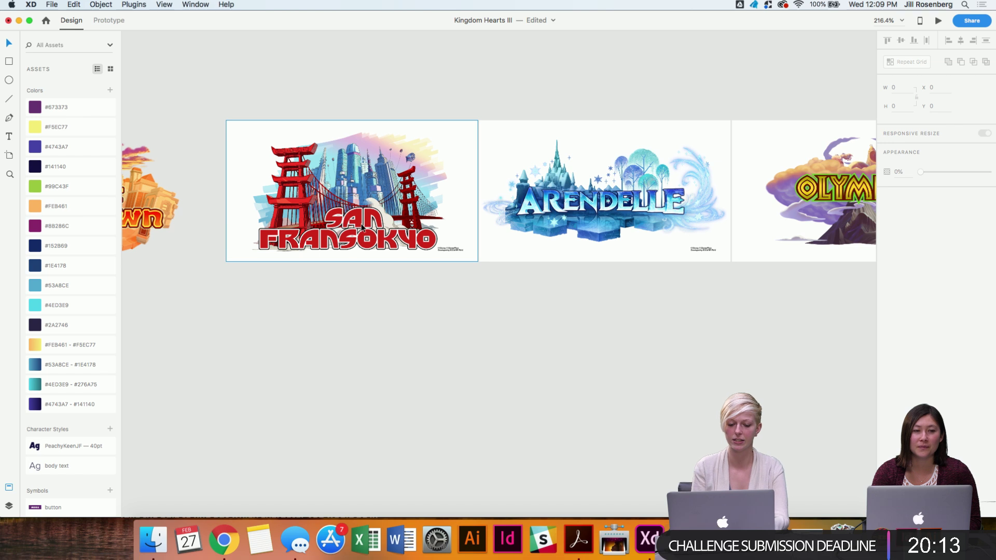
scroll(332, 247, up, 5)
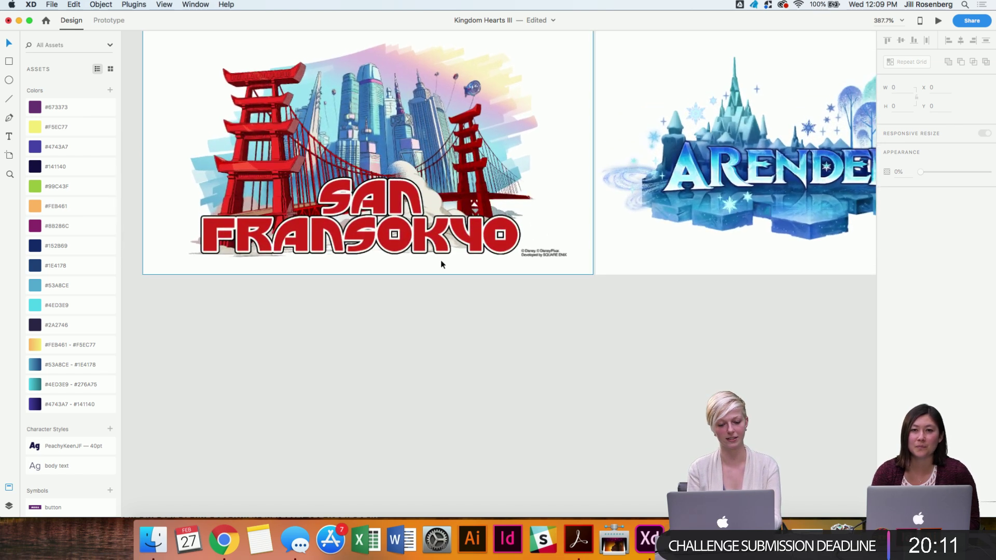
scroll(424, 385, up, 2)
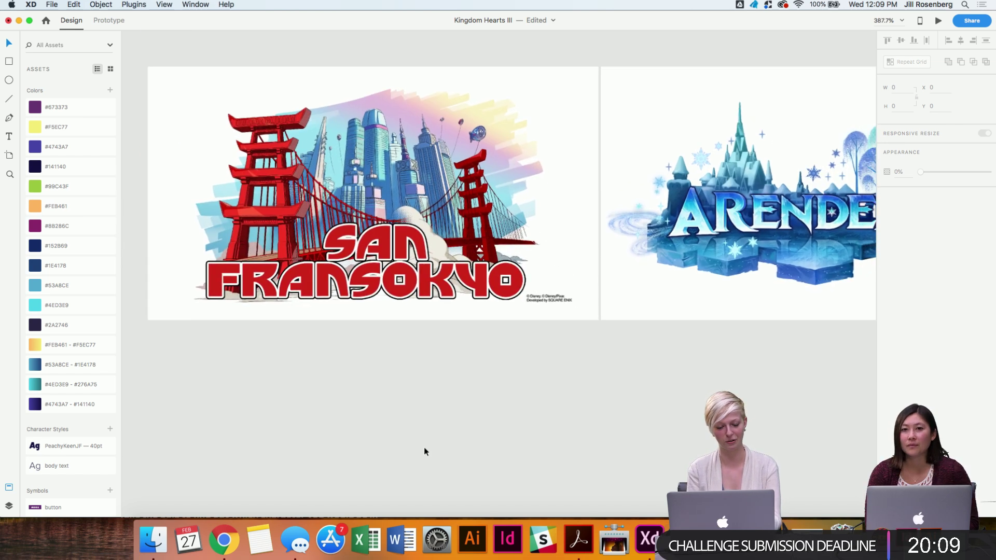
scroll(424, 449, up, 2)
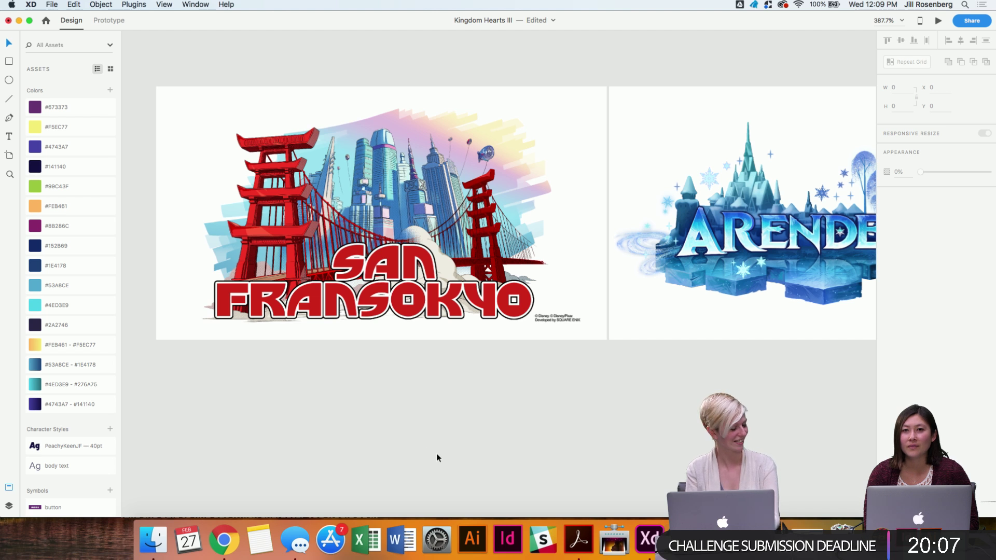
scroll(437, 454, left, 3)
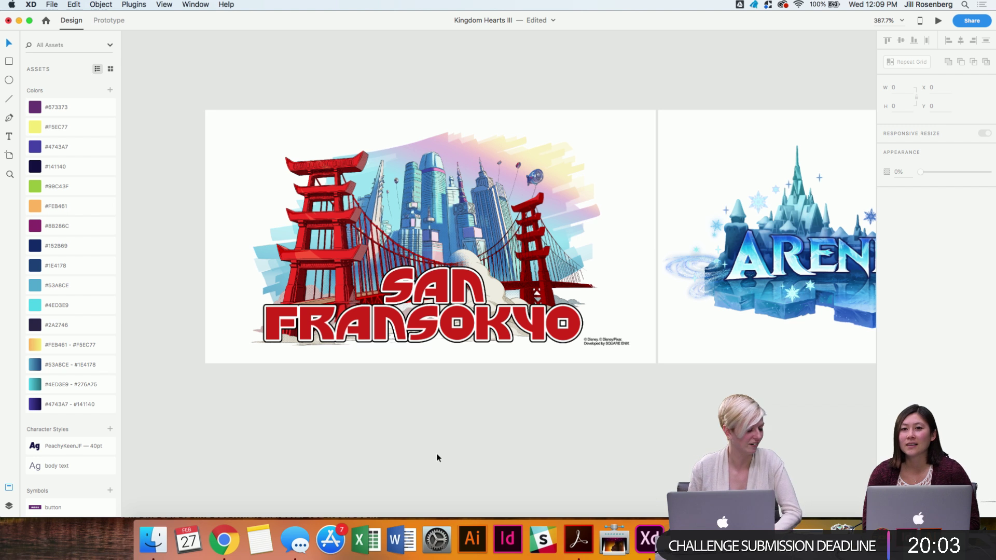
scroll(410, 349, down, 3)
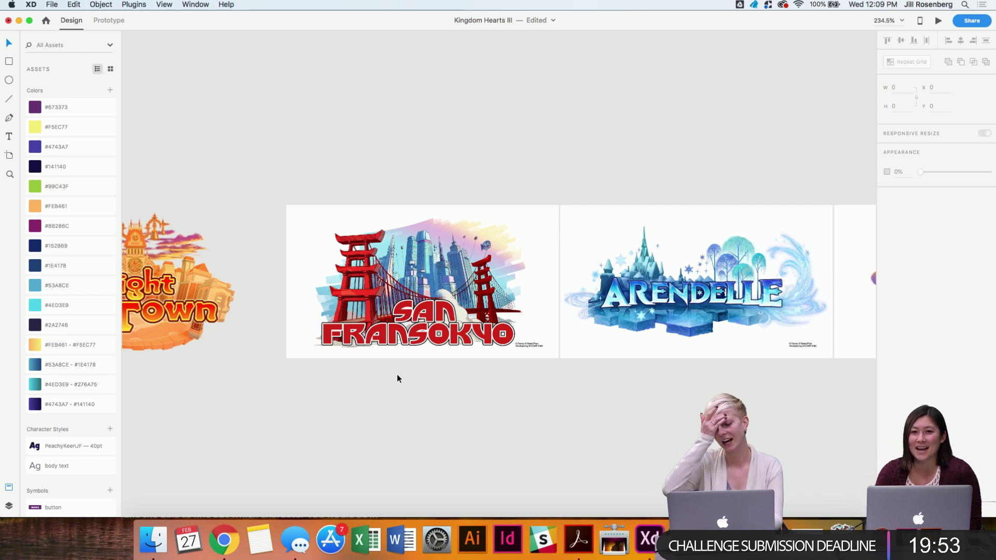
scroll(397, 374, right, 5)
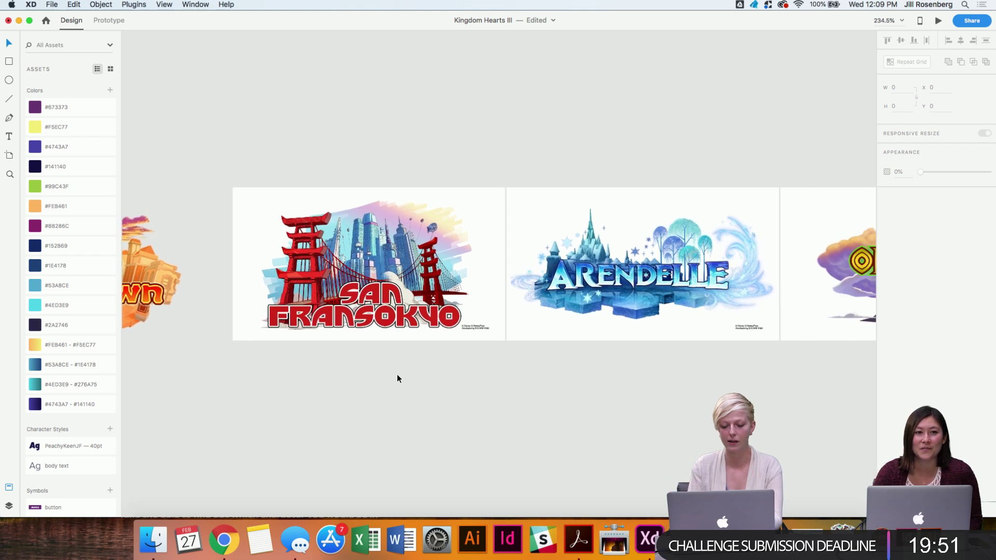
scroll(397, 375, left, 5)
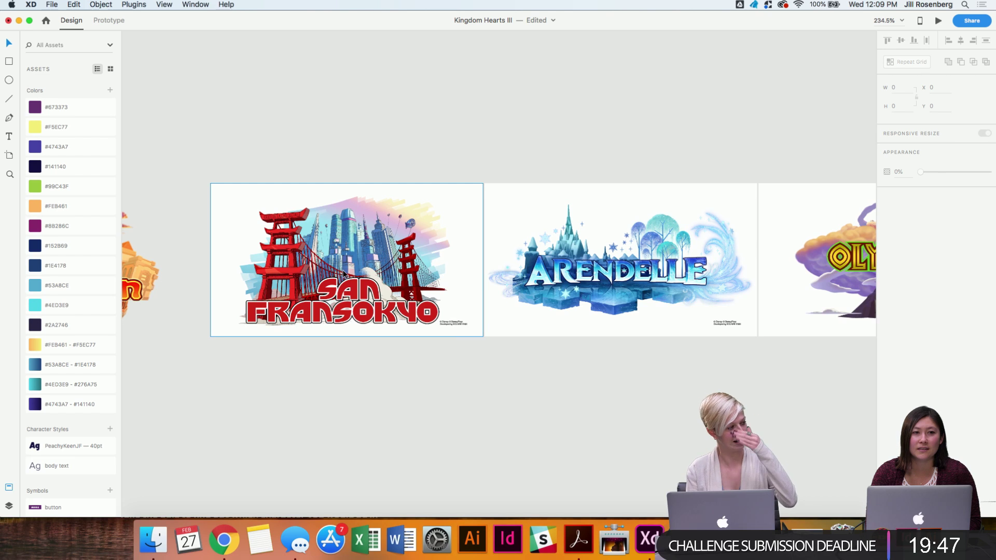
scroll(408, 322, right, 5)
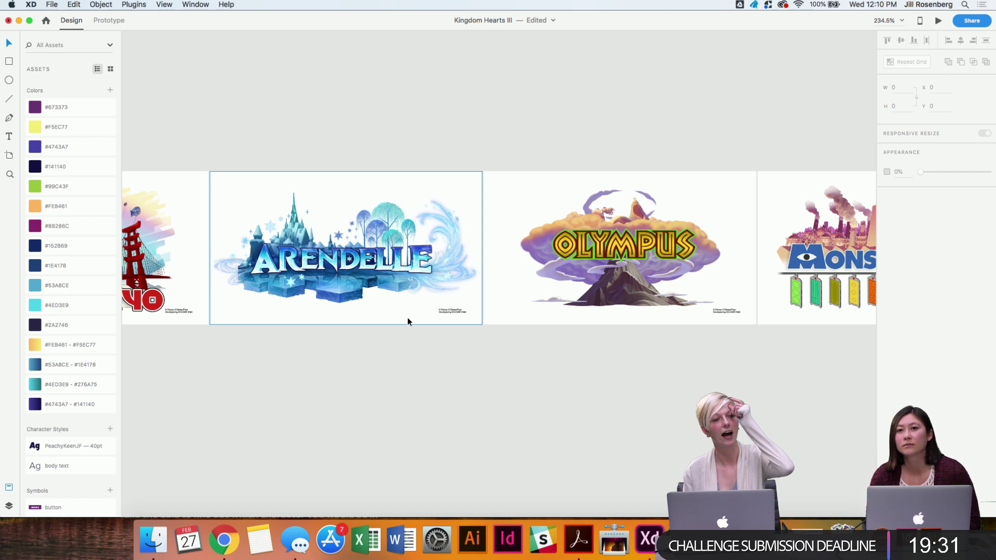
scroll(408, 321, right, 10)
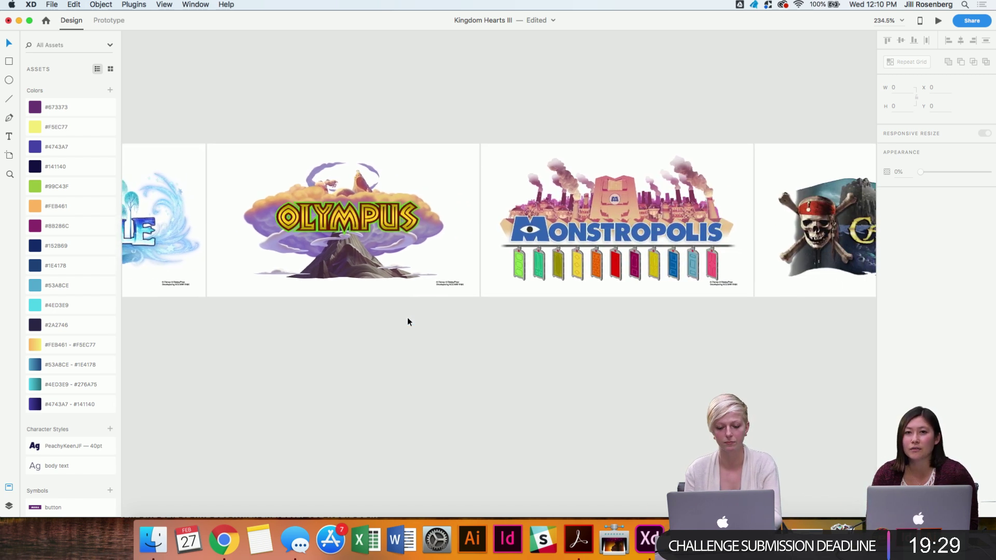
scroll(341, 327, right, 6)
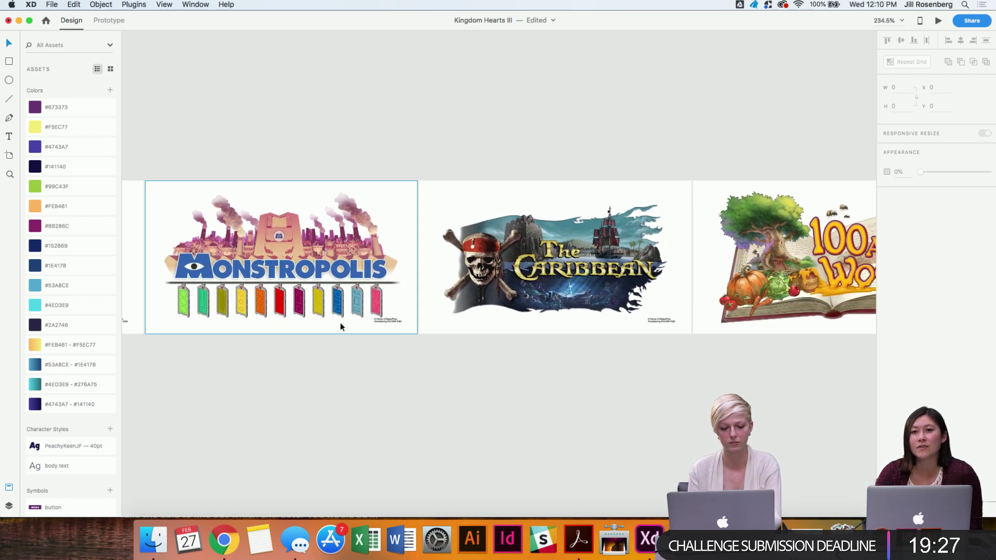
scroll(341, 327, right, 4)
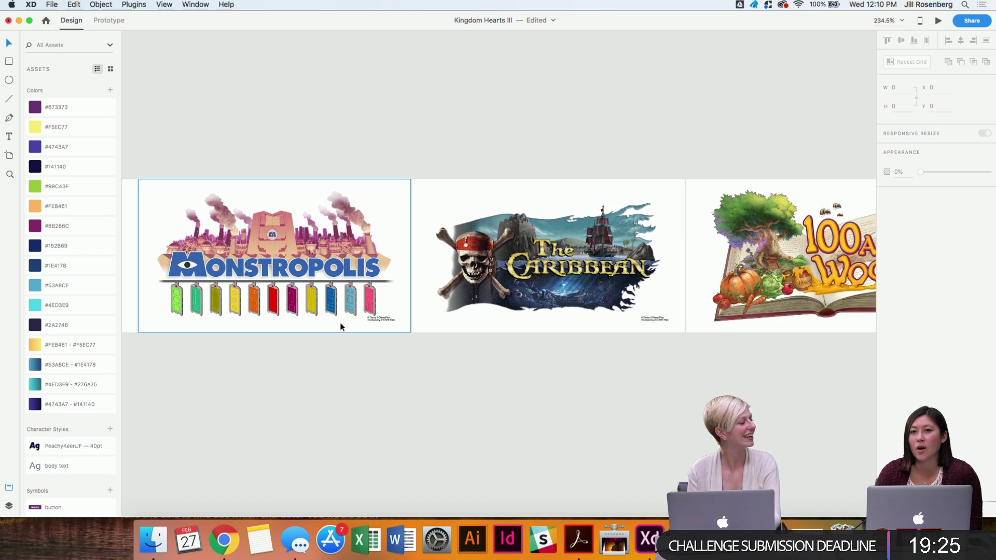
scroll(341, 327, right, 9)
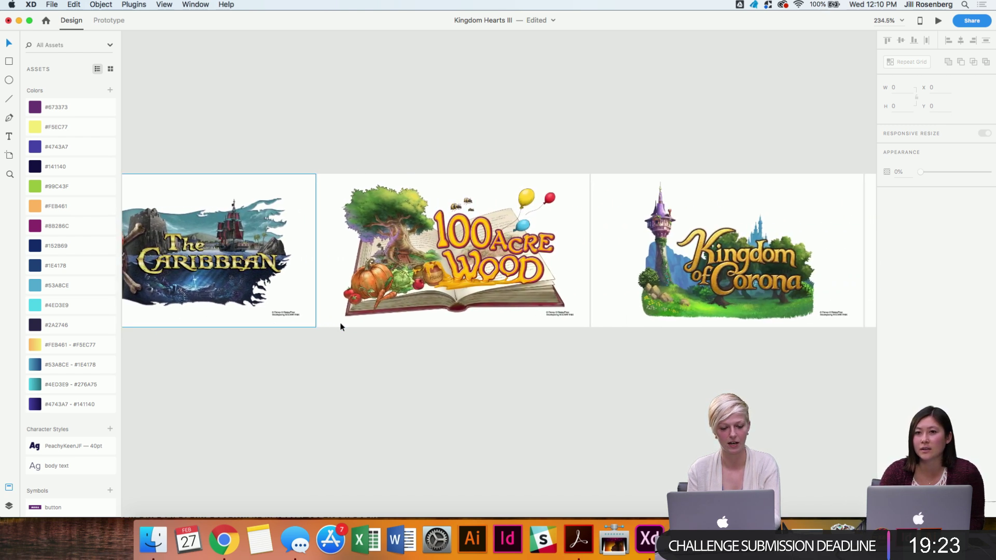
scroll(340, 327, right, 4)
scroll(341, 327, up, 2)
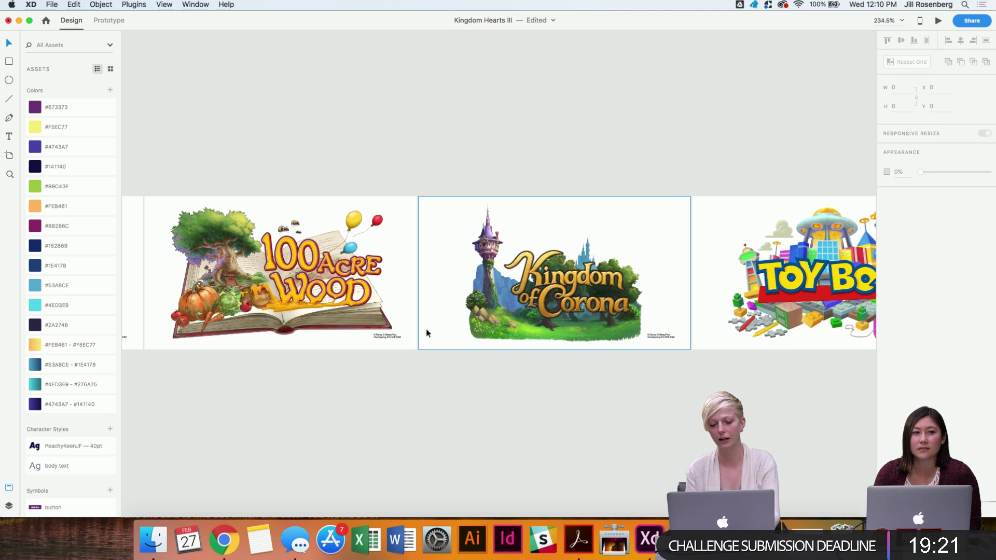
scroll(425, 328, right, 6)
scroll(426, 333, right, 2)
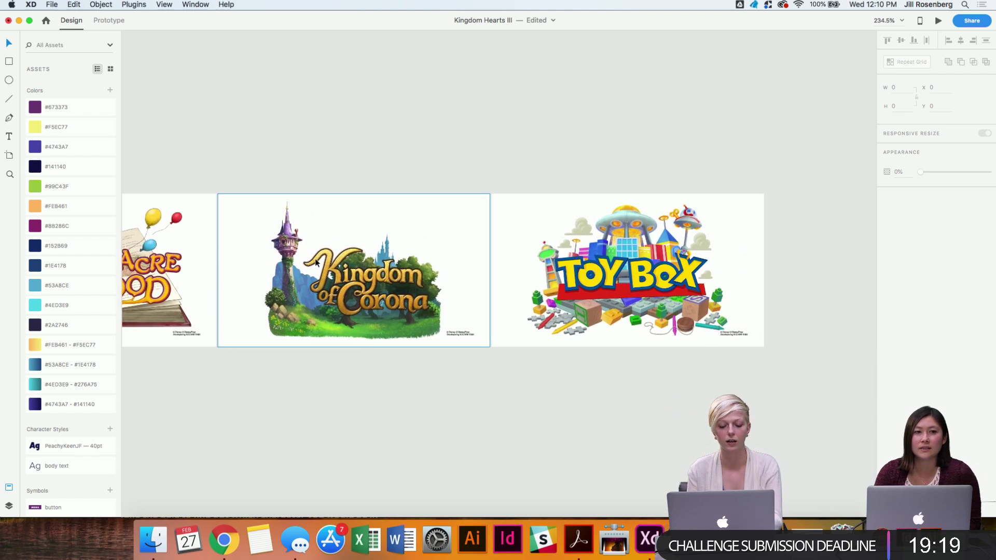
scroll(420, 320, right, 3)
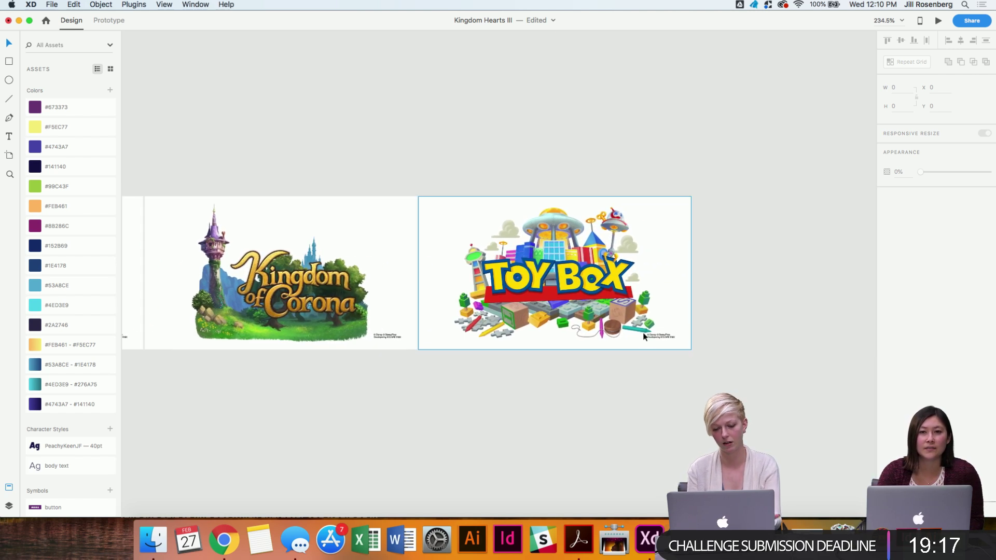
Select all nine world logos and scale the row down proportionally to about two thirds of its size.
scroll(548, 434, down, 10)
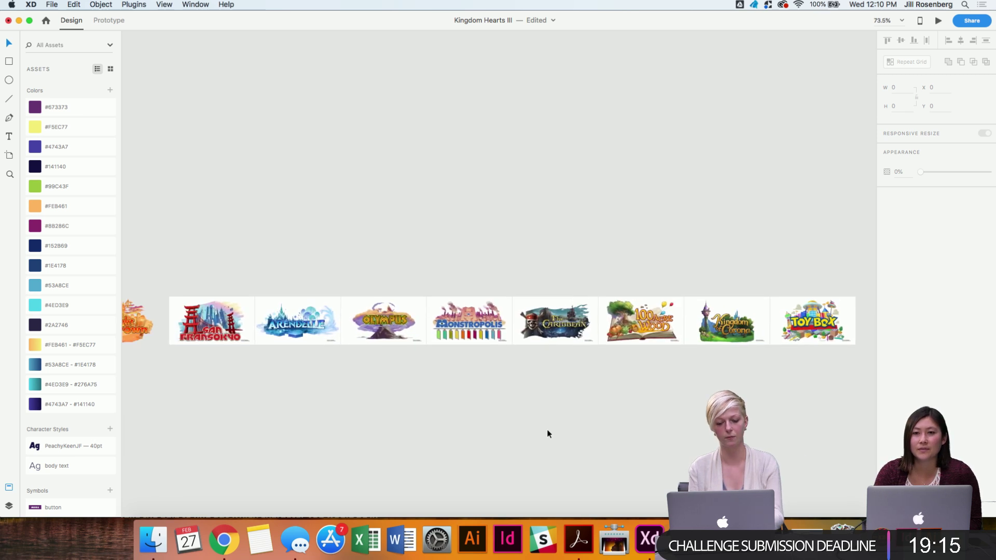
scroll(548, 433, left, 2)
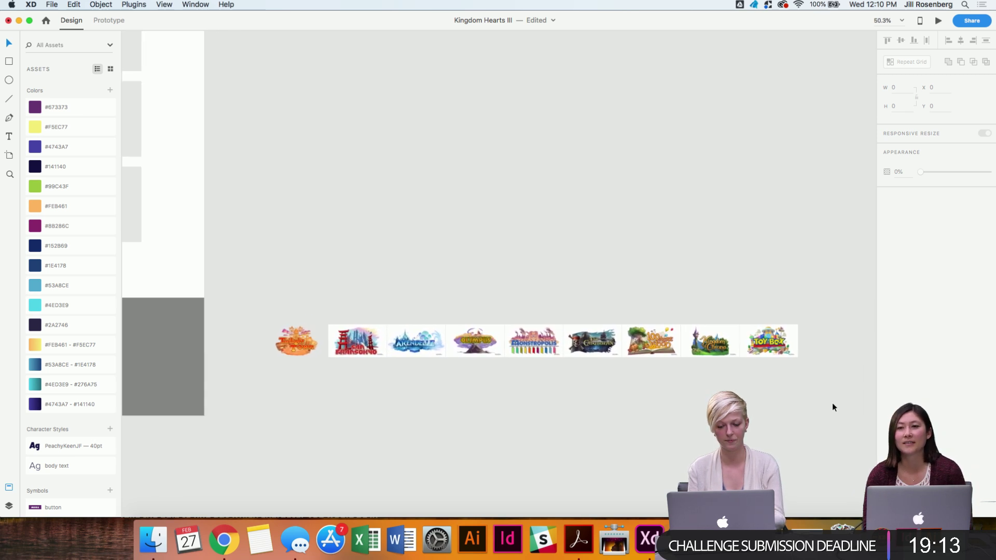
drag(834, 395, 245, 266)
scroll(353, 337, down, 5)
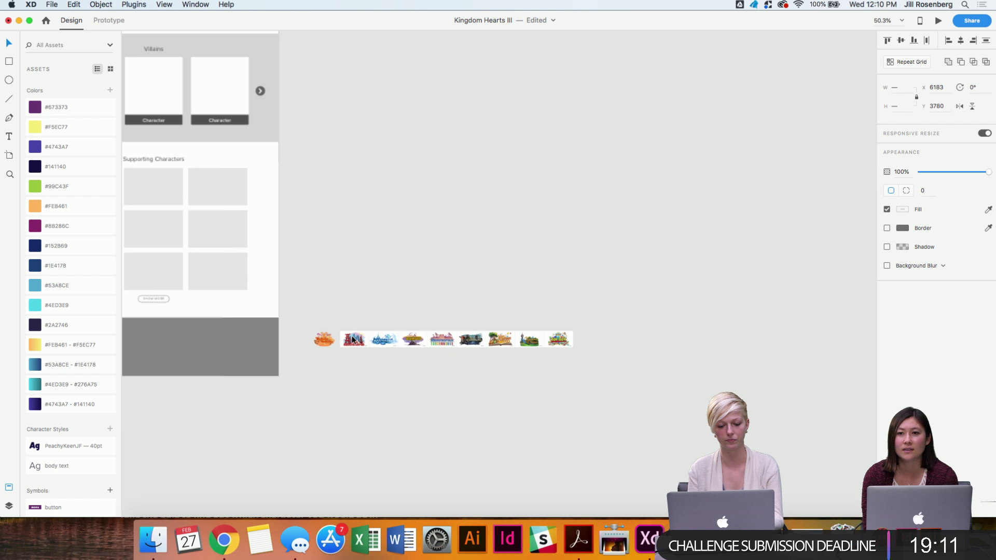
scroll(352, 340, left, 3)
scroll(352, 340, up, 2)
scroll(352, 340, down, 1)
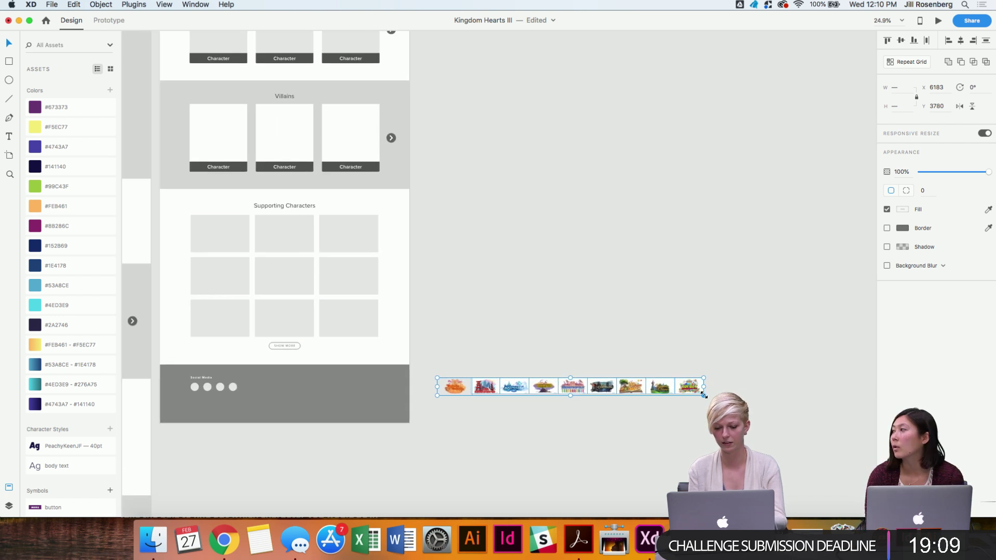
drag(706, 400, 629, 392)
Move the row of nine logos onto the Worlds page, just below the empty placeholder boxes, at X 231, Y 919.
drag(551, 390, 537, 210)
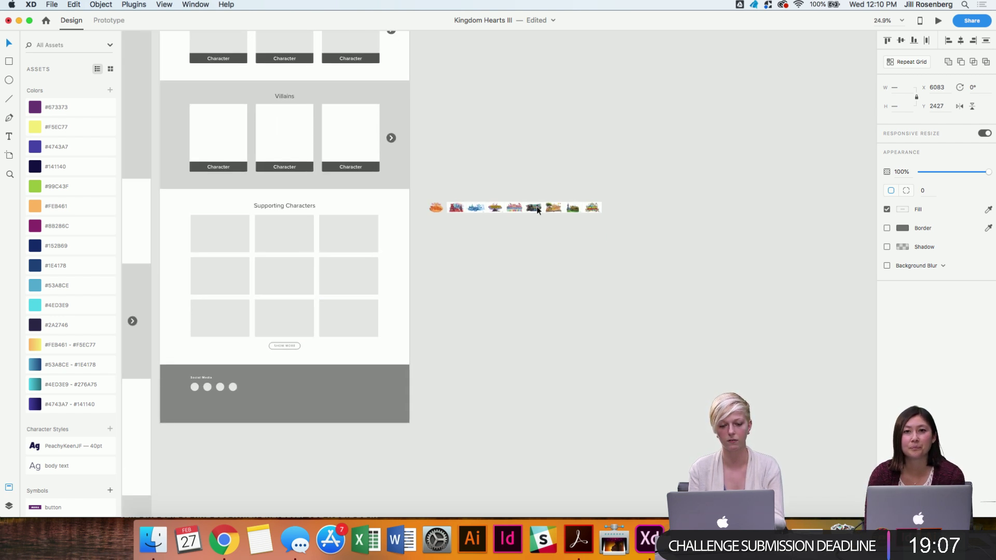
scroll(538, 210, left, 3)
scroll(538, 210, up, 1)
drag(633, 242, 294, 131)
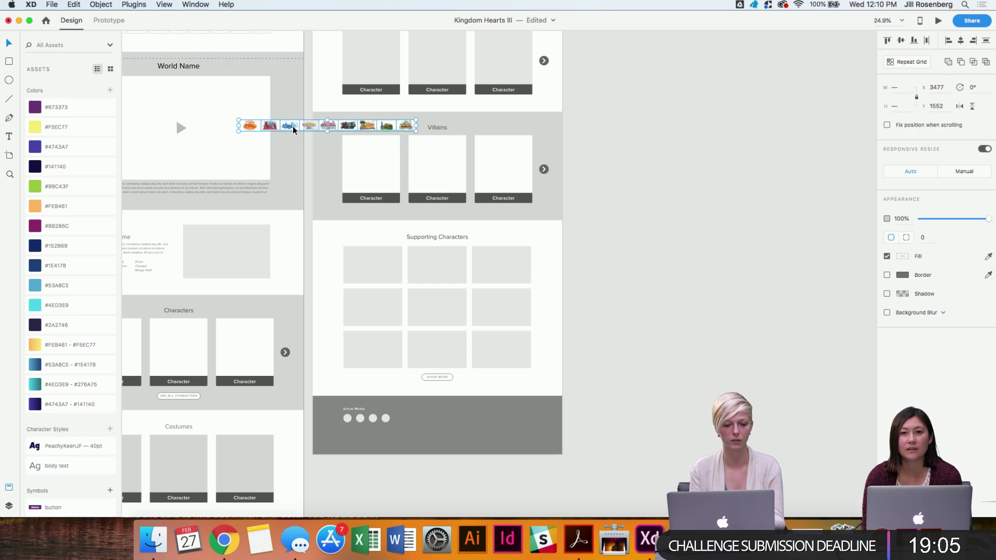
scroll(293, 130, left, 5)
scroll(293, 130, up, 3)
scroll(293, 127, up, 3)
scroll(293, 127, right, 4)
scroll(293, 127, down, 2)
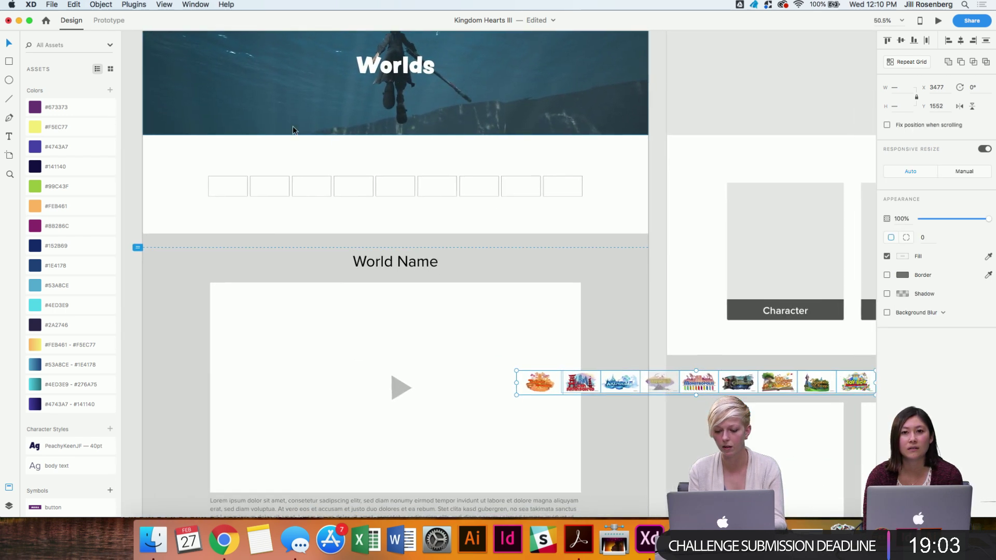
drag(518, 363, 203, 211)
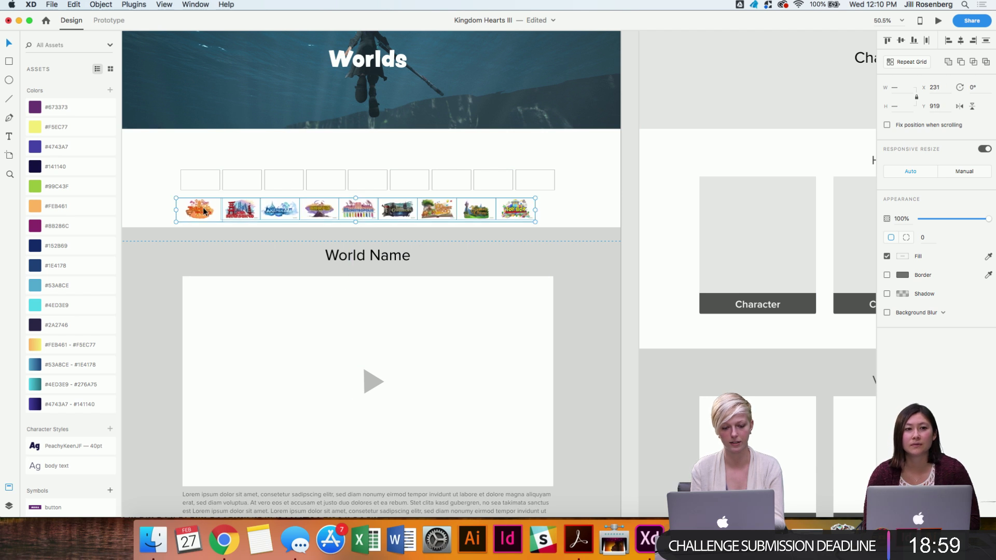
click(562, 212)
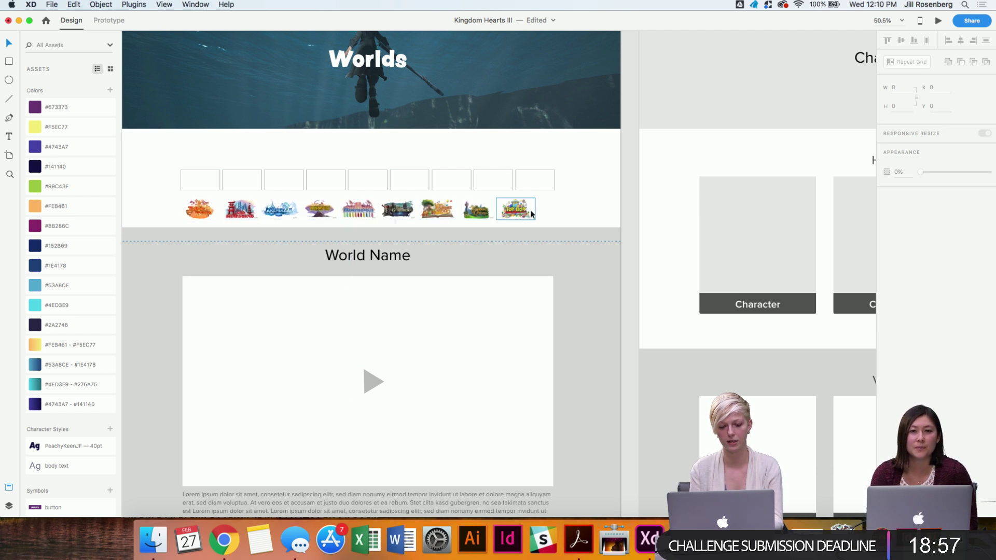
scroll(572, 232, left, 1)
scroll(572, 231, up, 3)
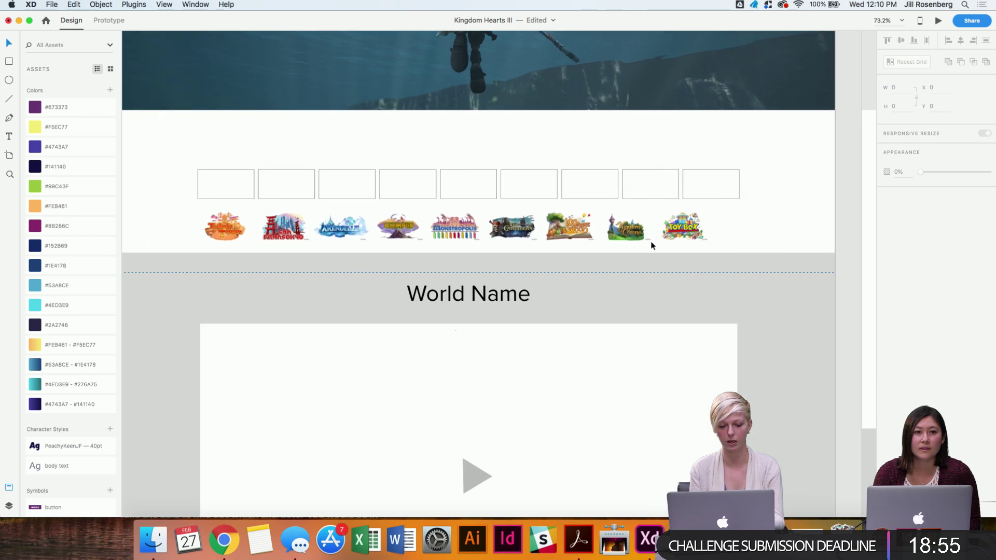
scroll(651, 245, left, 2)
drag(171, 226, 688, 247)
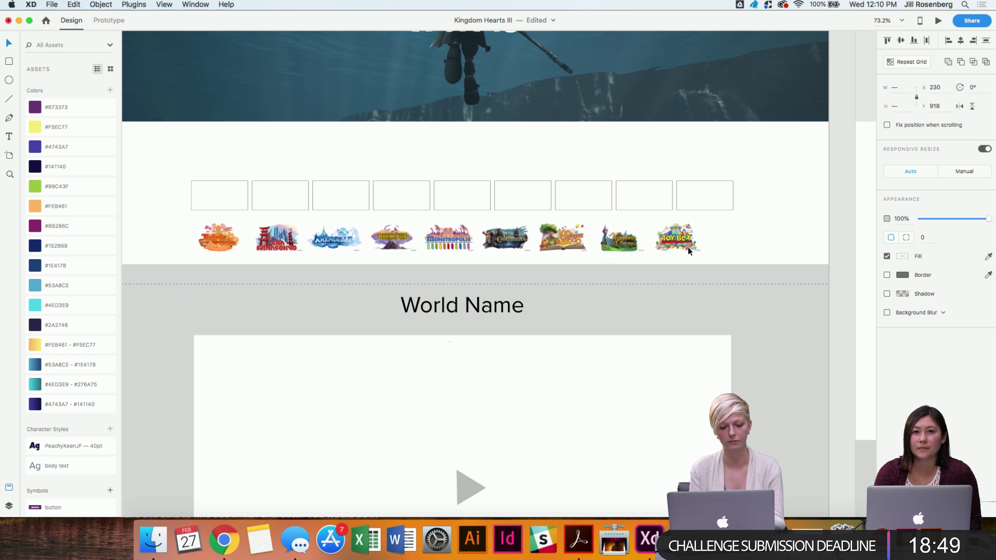
click(801, 243)
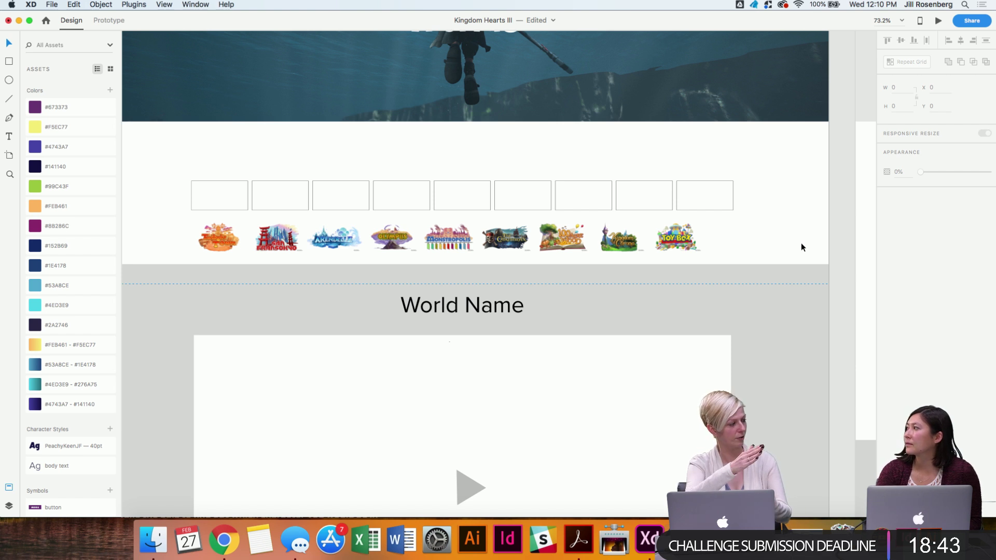
click(684, 249)
drag(166, 225, 678, 255)
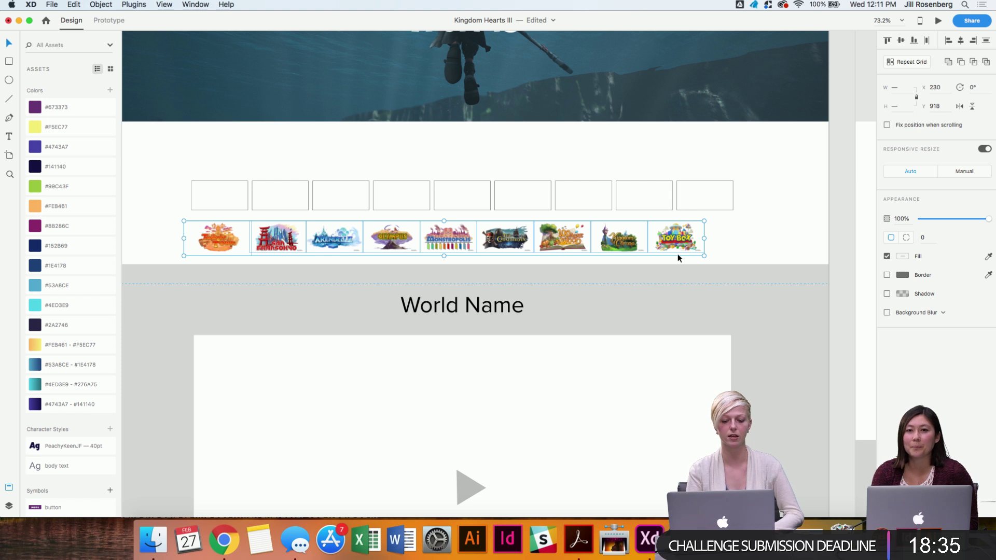
Examine the Worlds page's remaining wireframe sections from World Name down to Images, and return to the logo row.
scroll(678, 254, down, 3)
scroll(677, 254, down, 8)
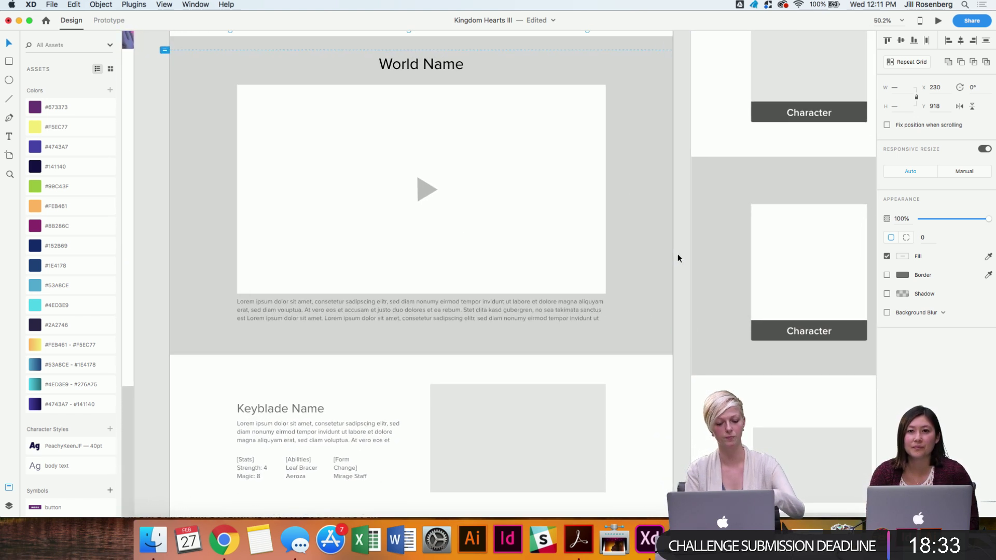
scroll(678, 253, down, 8)
scroll(678, 258, down, 6)
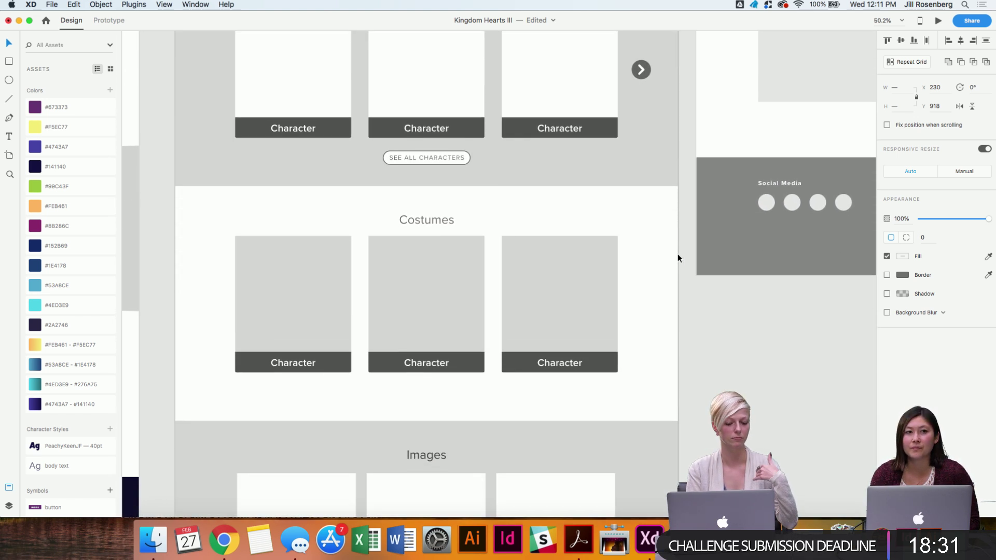
scroll(678, 258, up, 15)
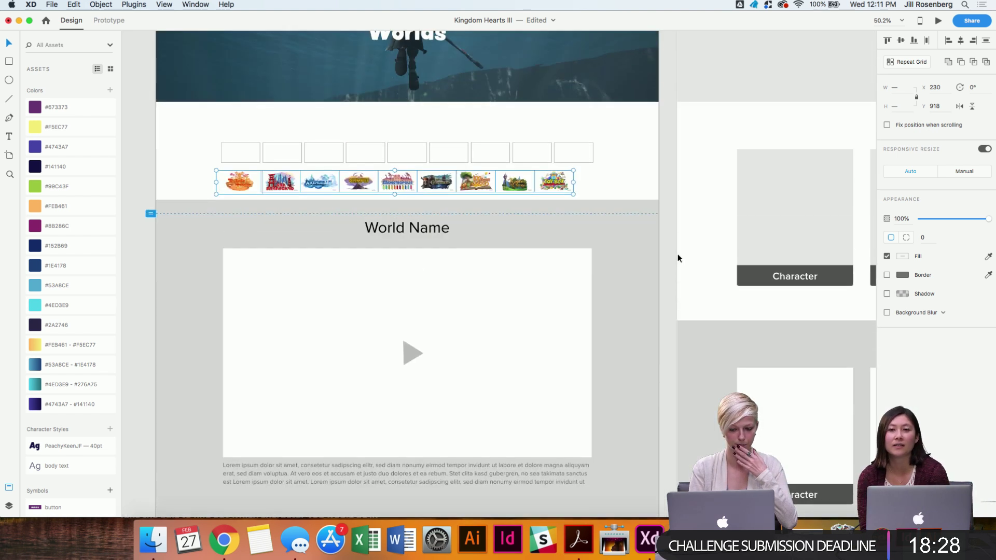
scroll(677, 254, up, 3)
right_click(677, 254)
click(643, 261)
scroll(652, 262, up, 5)
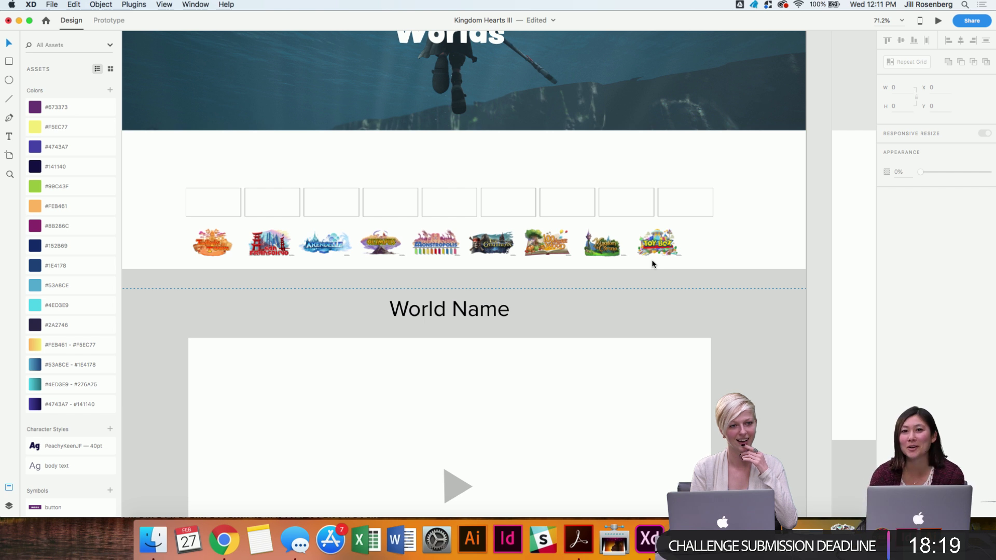
scroll(652, 262, down, 1)
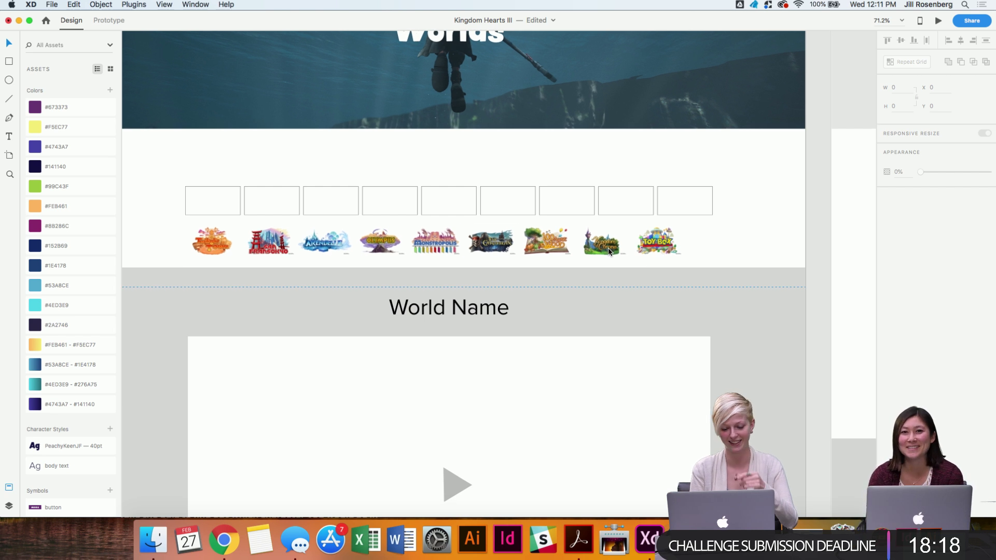
Spread the nine world logos evenly so the row spans the width of the empty placeholder boxes above it.
click(270, 242)
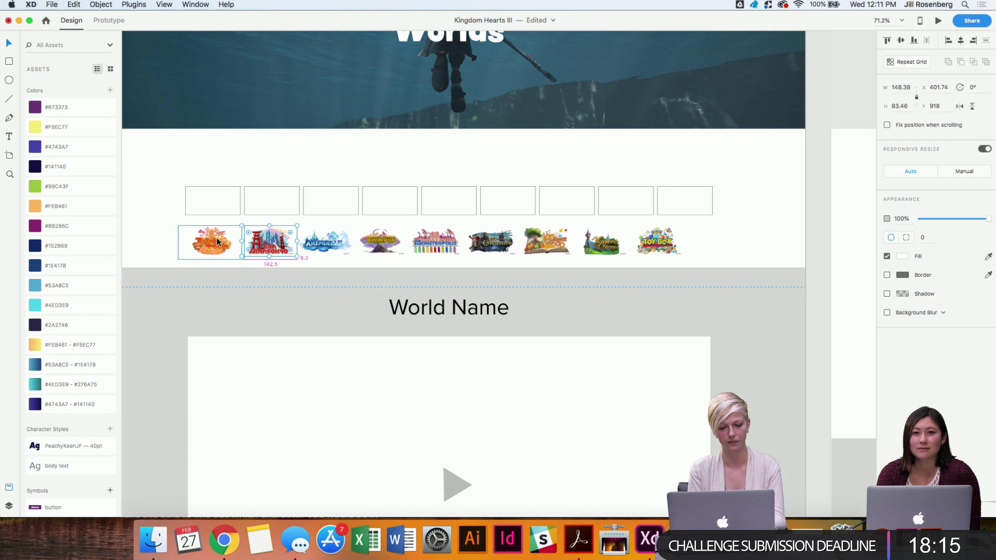
scroll(214, 242, up, 5)
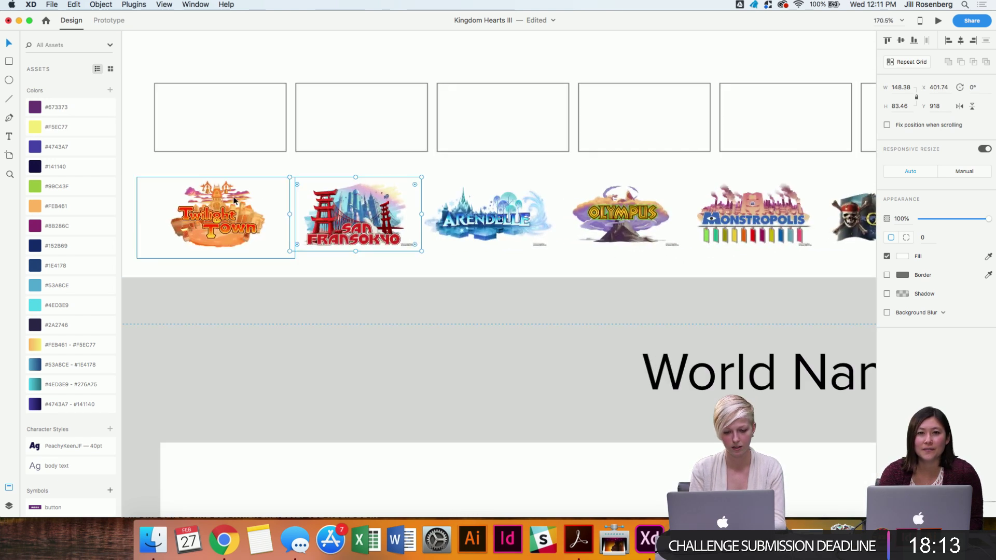
scroll(230, 196, down, 3)
scroll(229, 196, right, 3)
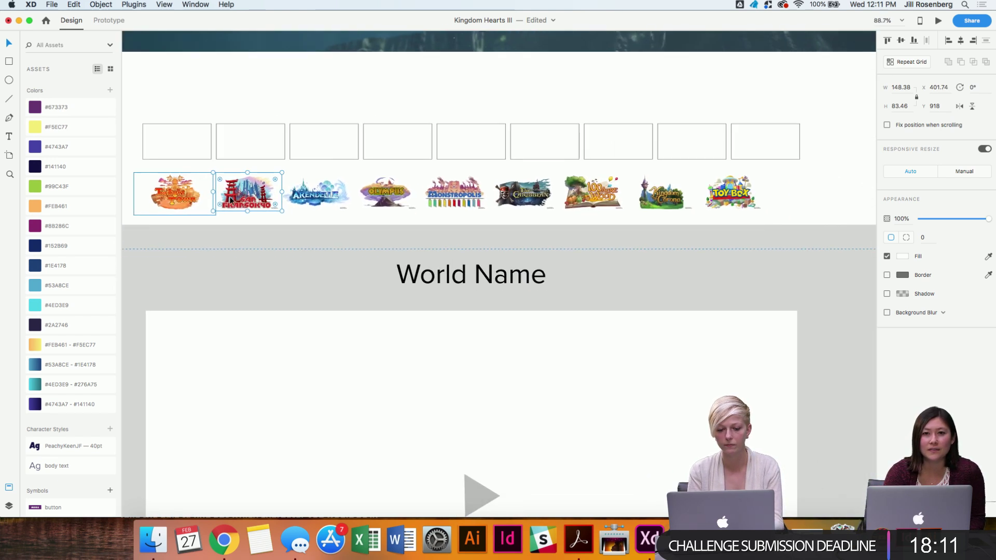
scroll(318, 192, down, 3)
drag(177, 182, 623, 213)
click(672, 167)
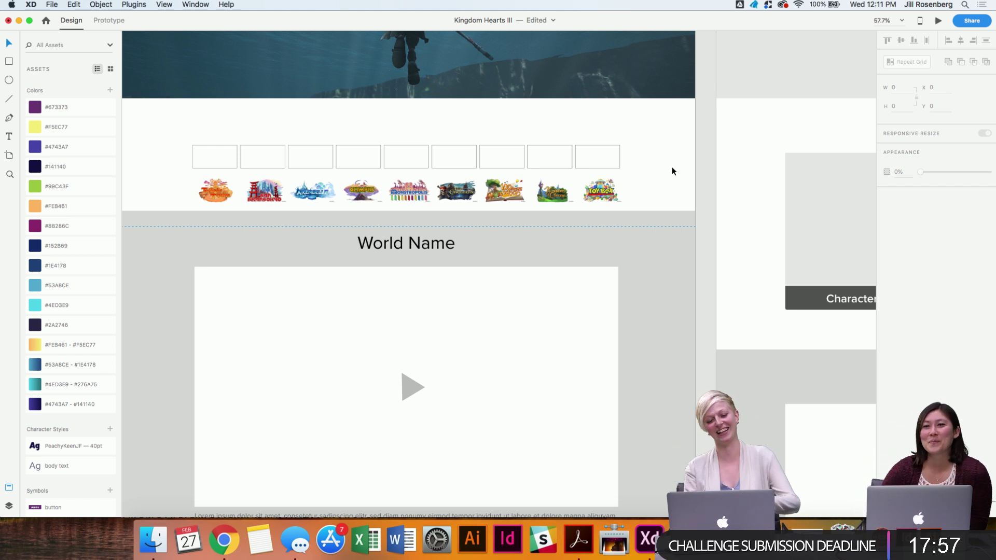
Delete the empty placeholder boxes and move the nine logos up into their place as one group at X 233, Y 785.
click(537, 157)
key(Delete)
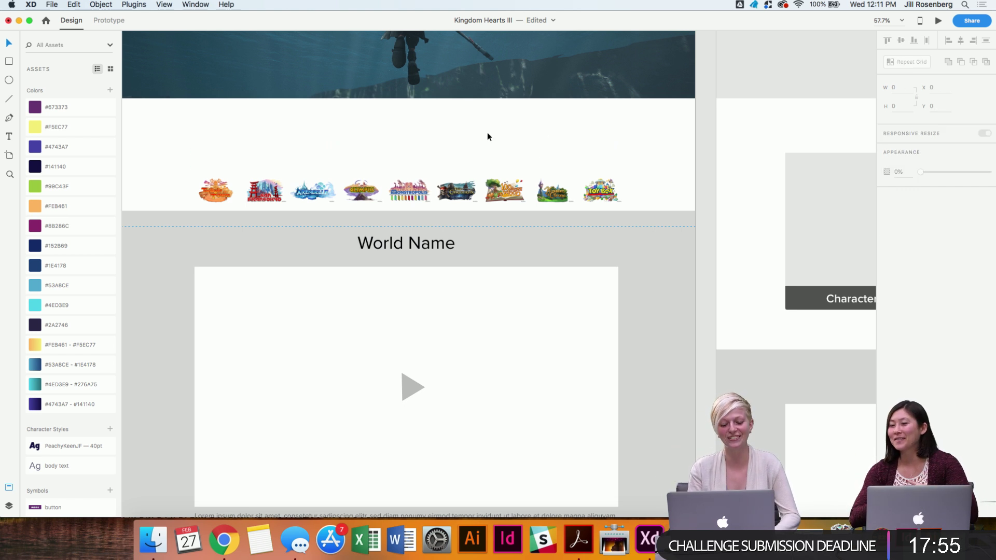
drag(160, 149, 606, 152)
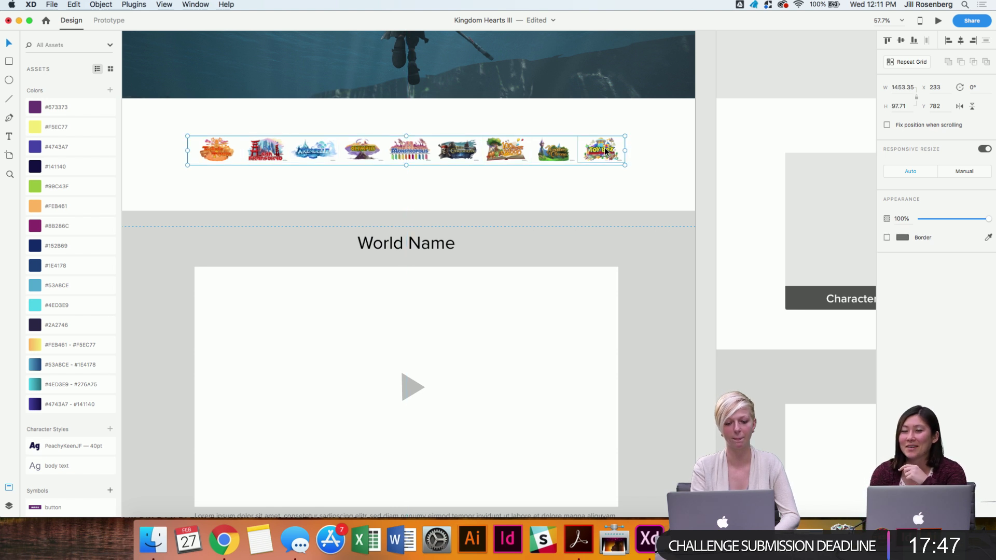
key(alt)
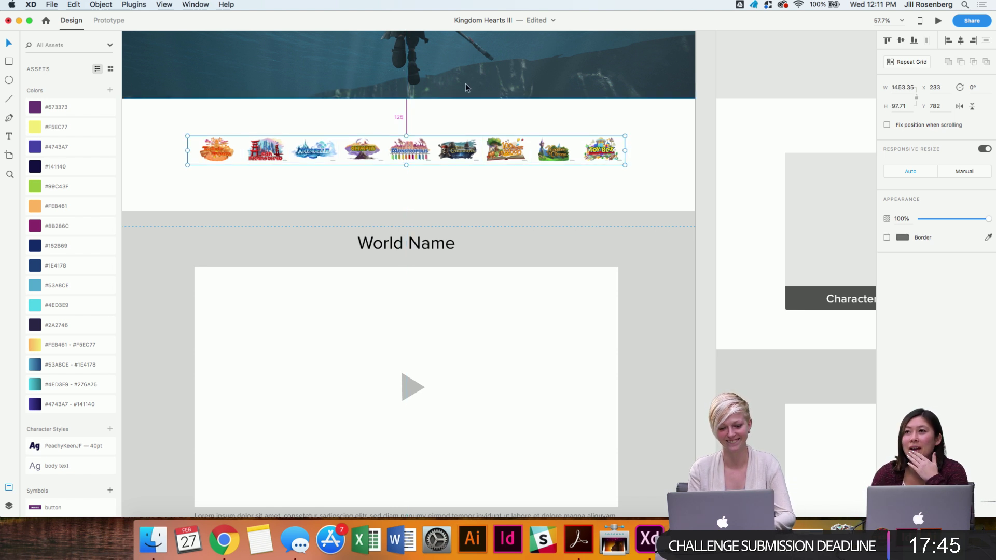
key(Down)
key(Down)
key(Down)
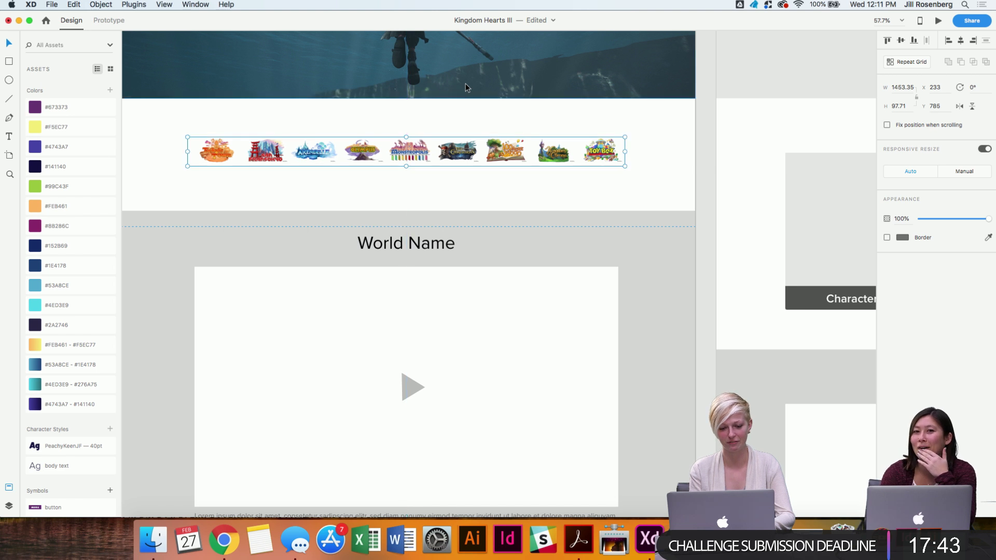
Move the grey background of the World Name section up 20 px to Y 1011.
scroll(465, 83, up, 5)
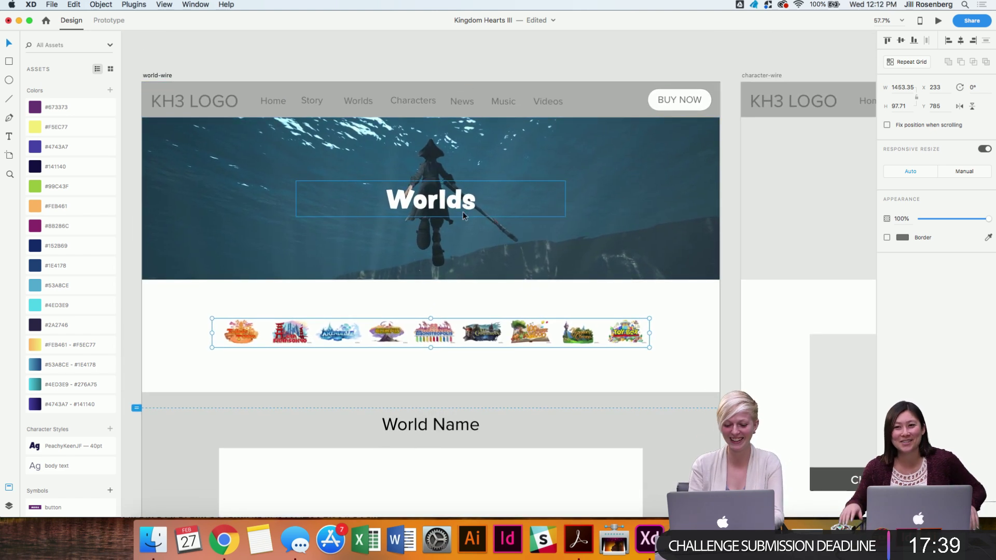
scroll(458, 124, down, 3)
click(457, 333)
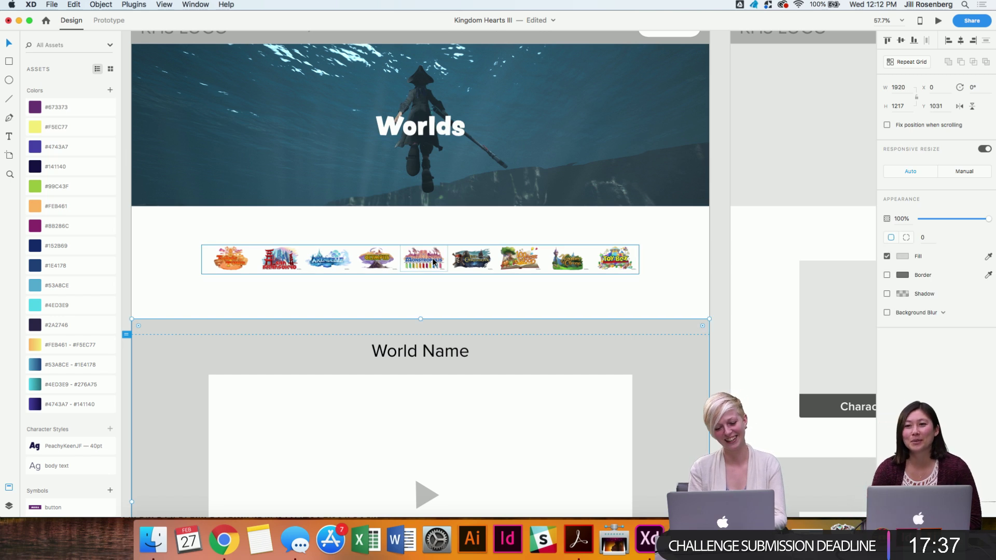
key(shift+Up)
key(shift+Up)
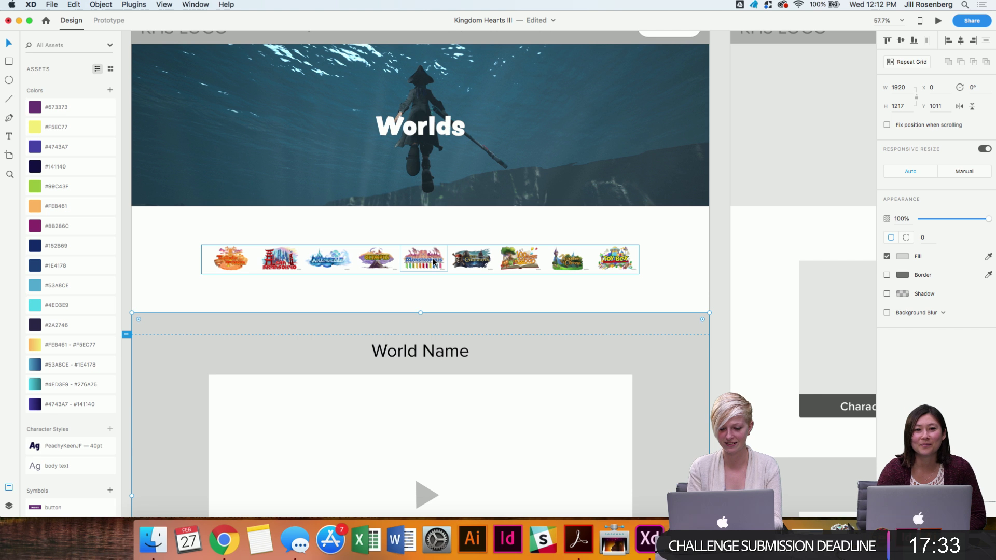
Apply the PeachyKeenJF 40pt character style to the World Name heading.
scroll(548, 358, down, 3)
scroll(548, 358, down, 3)
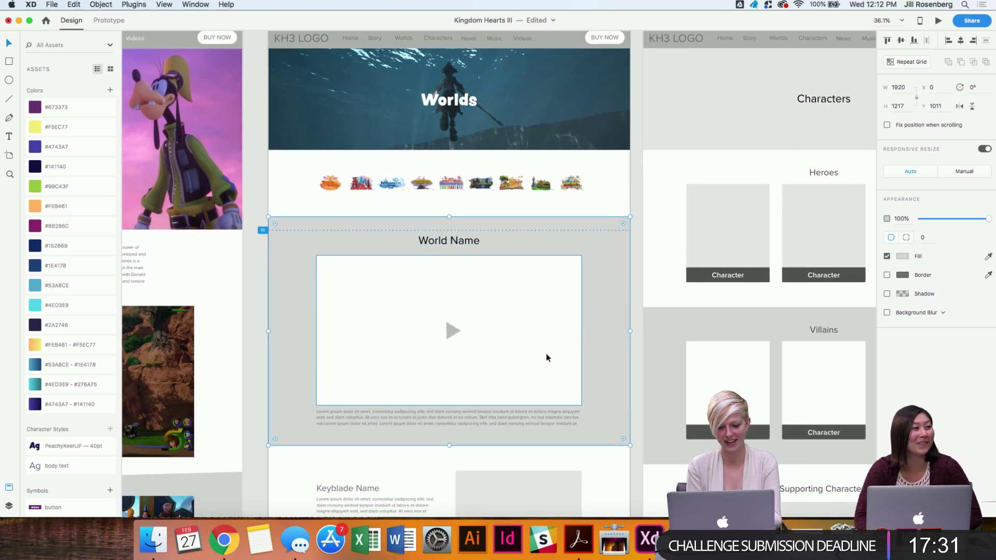
click(457, 239)
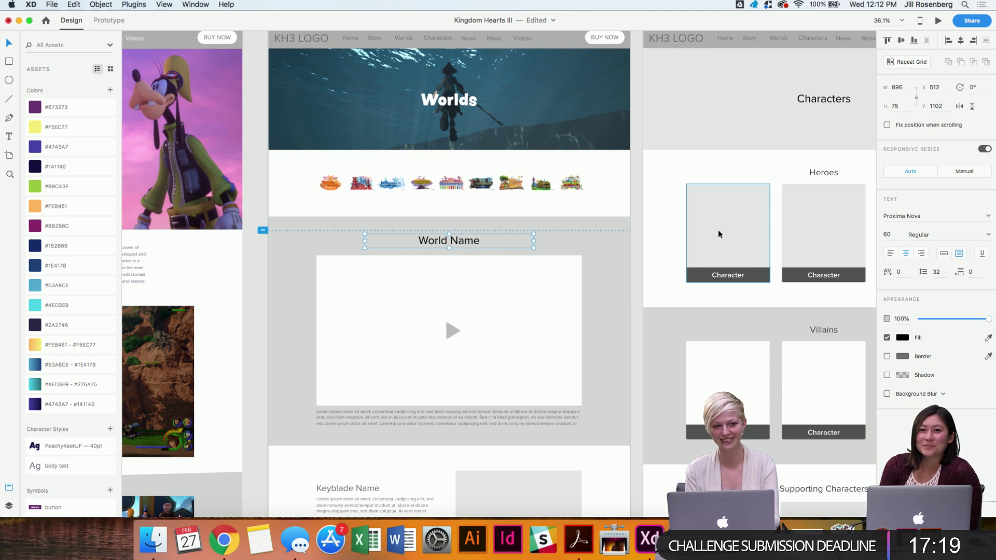
scroll(561, 270, left, 3)
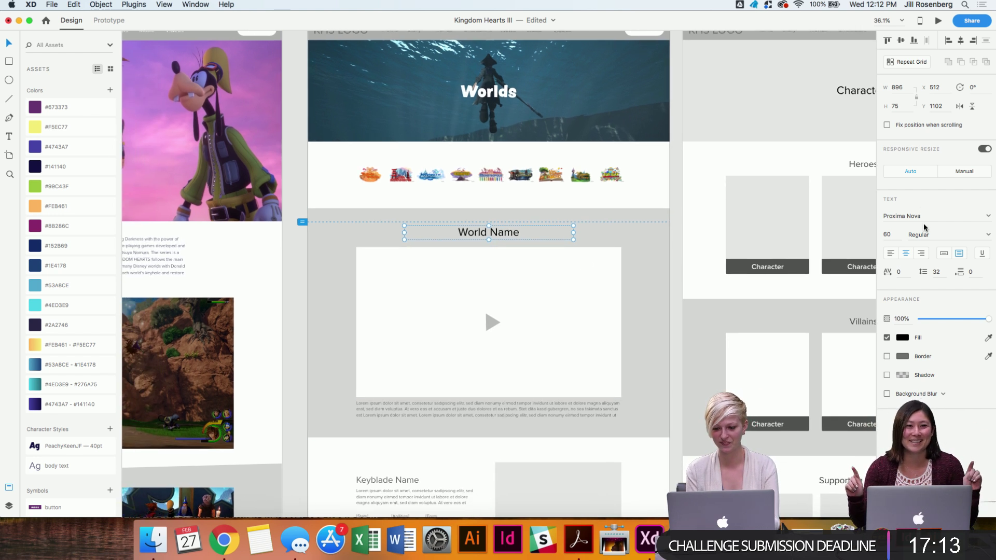
click(463, 107)
click(474, 236)
click(72, 446)
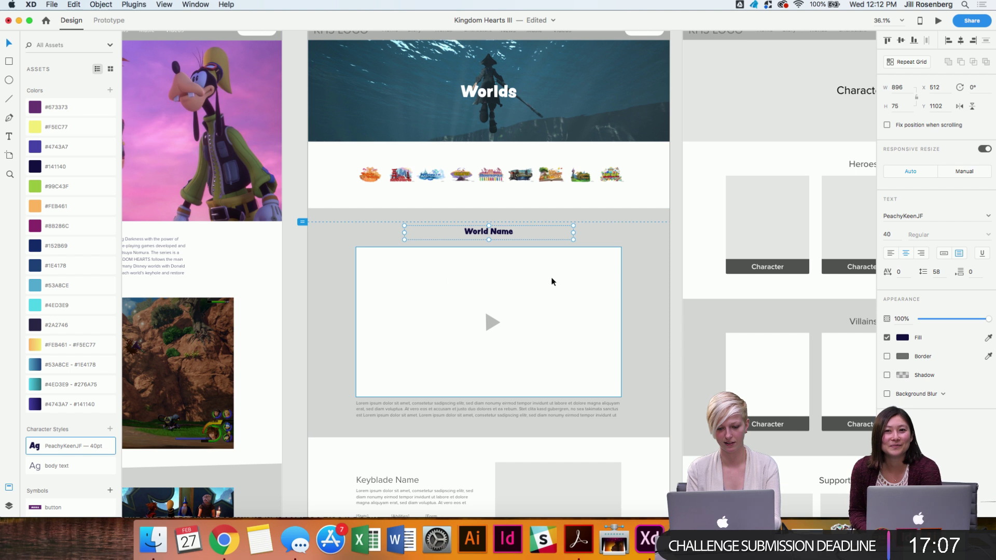
Move the World Name heading up to Y 1091, 80 px below the upper edge of its grey background.
click(505, 236)
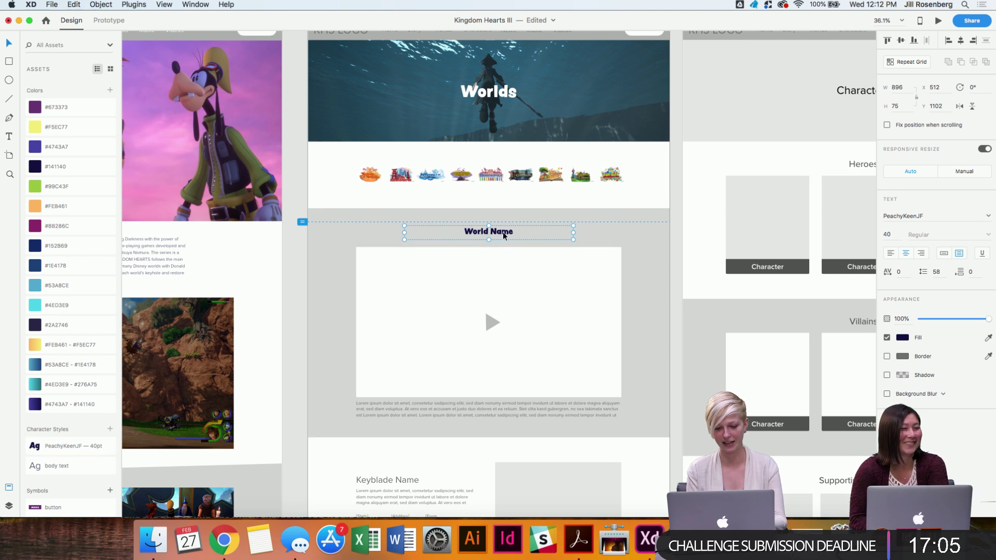
scroll(503, 215, up, 5)
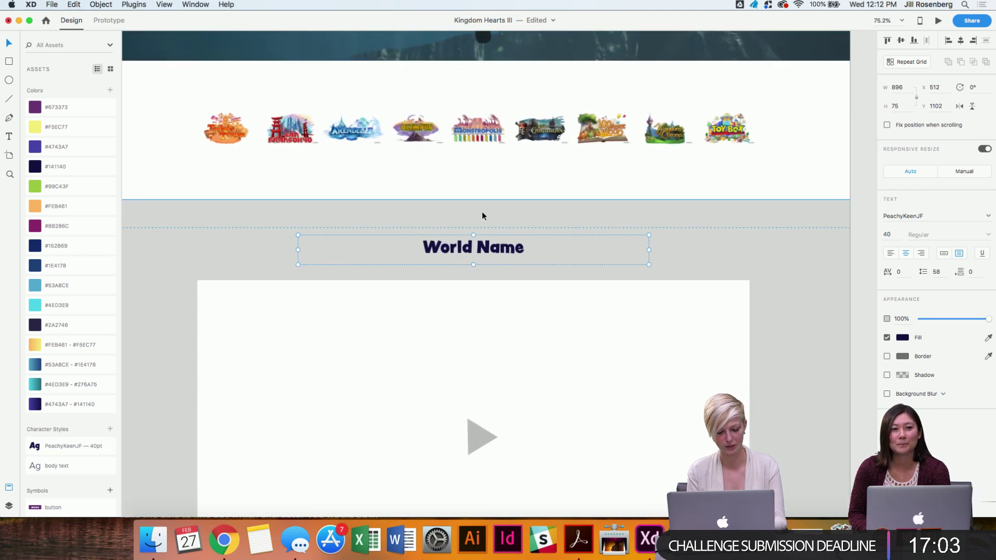
key(alt)
key(shift+Up)
key(Up)
scroll(482, 211, down, 4)
key(alt)
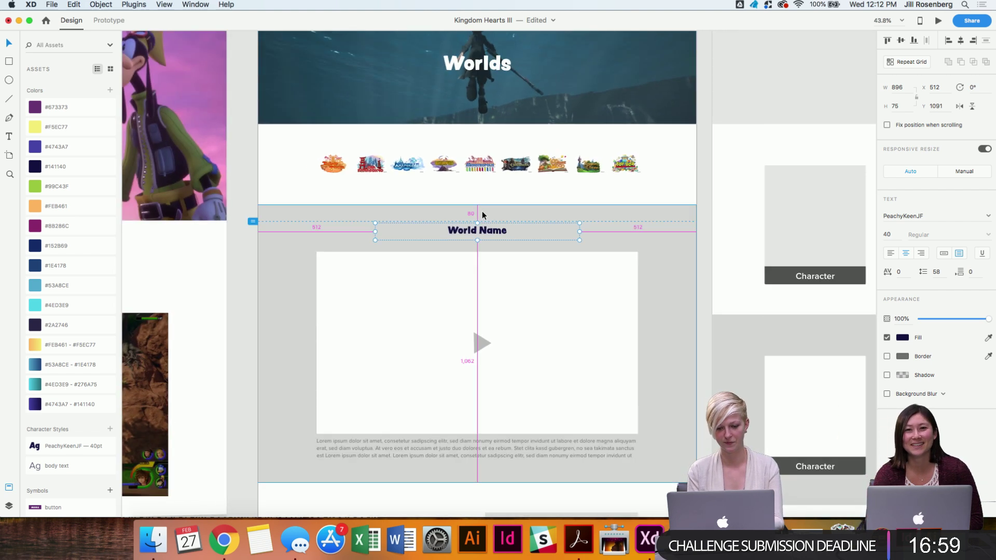
Lower the World Name heading to Y 1139, close above the video placeholder.
key(shift+Down)
key(shift+Down)
key(shift+Down)
key(shift+Down)
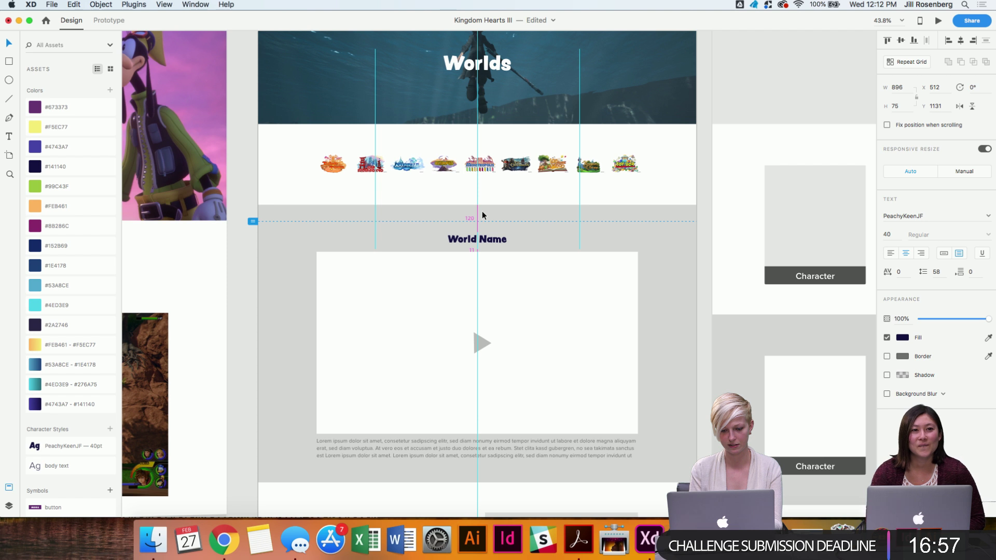
key(Down)
key(Down)
key(Down)
key(Down)
key(Down)
key(Down)
key(Down)
key(Down)
key(Down)
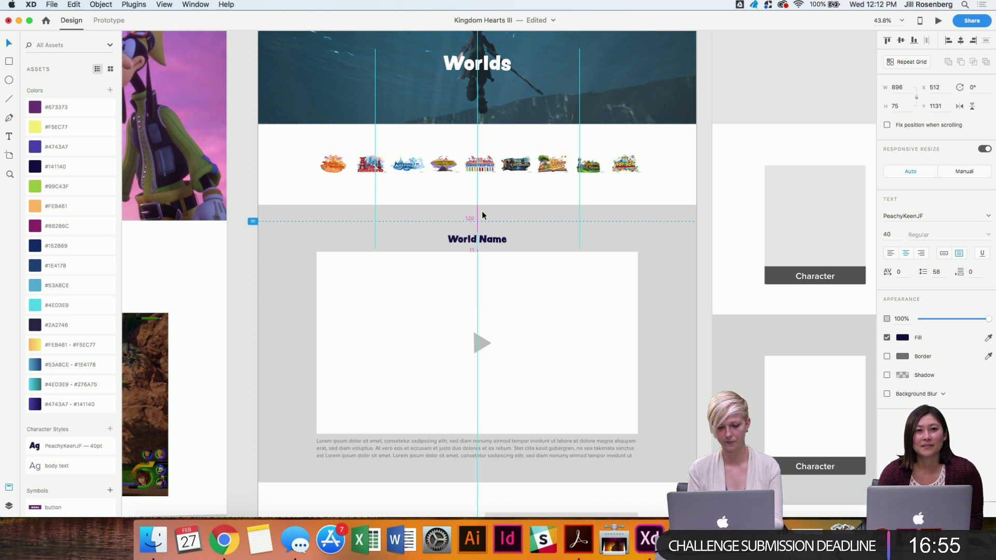
key(Up)
Compare the Worlds page's remaining wireframe sections with the styled homepage sections, looking closely at the slanted Story section.
scroll(597, 322, down, 3)
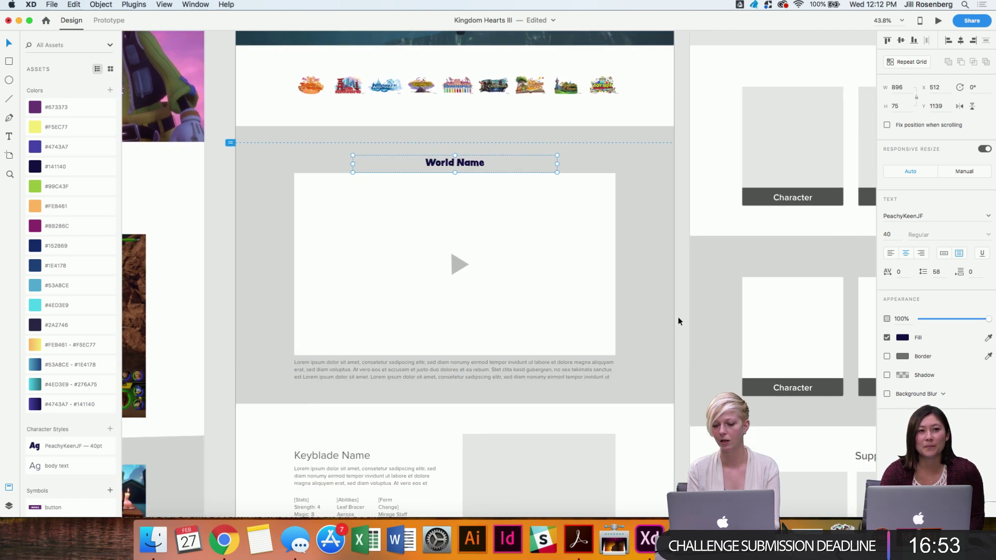
scroll(686, 317, down, 5)
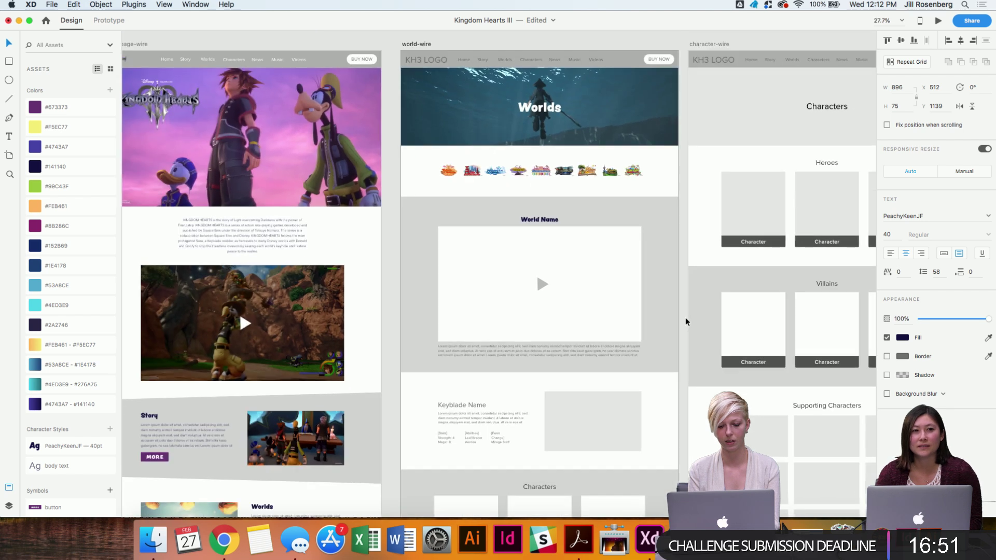
scroll(686, 318, down, 4)
scroll(686, 318, left, 1)
scroll(686, 318, down, 5)
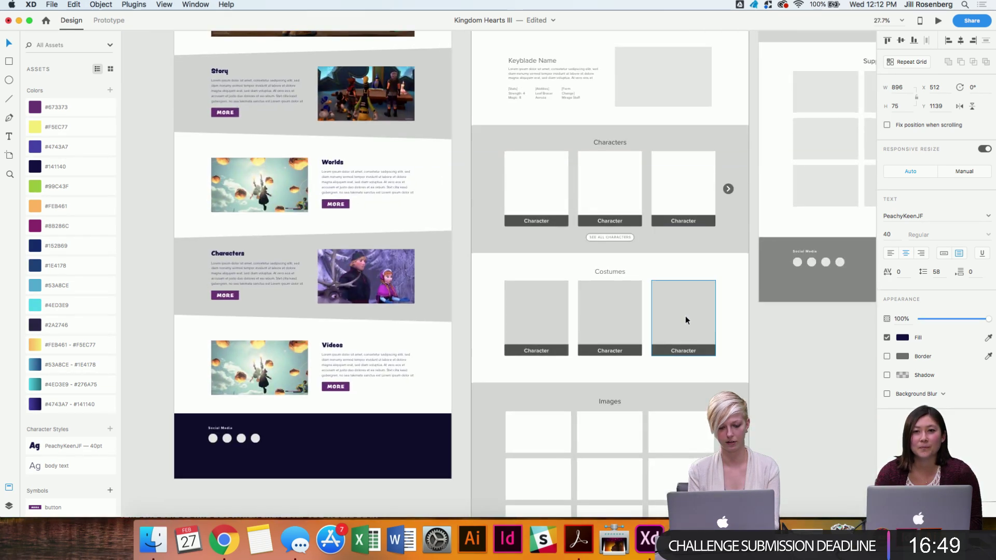
scroll(686, 316, up, 3)
scroll(682, 320, up, 6)
scroll(679, 321, right, 1)
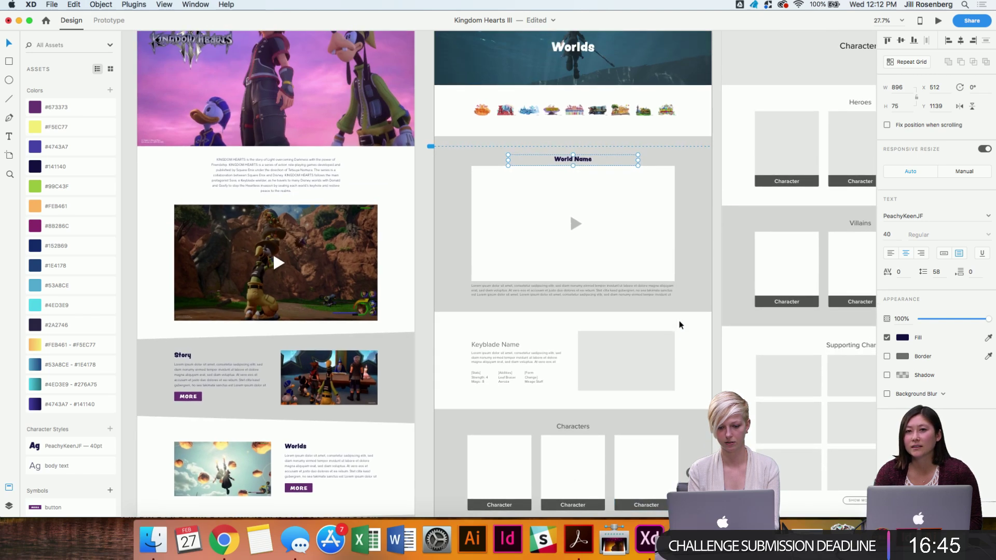
scroll(680, 325, down, 3)
scroll(680, 325, right, 1)
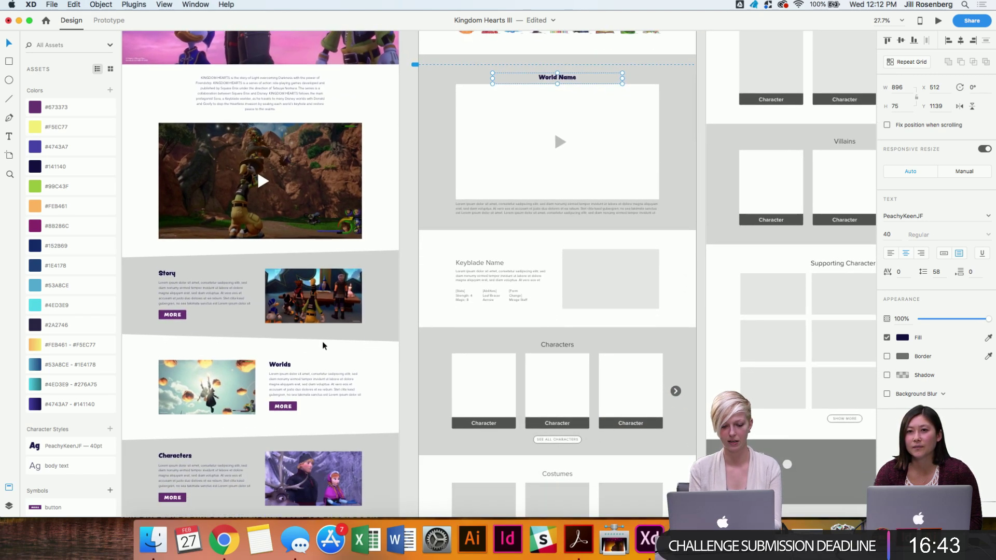
scroll(285, 280, left, 1)
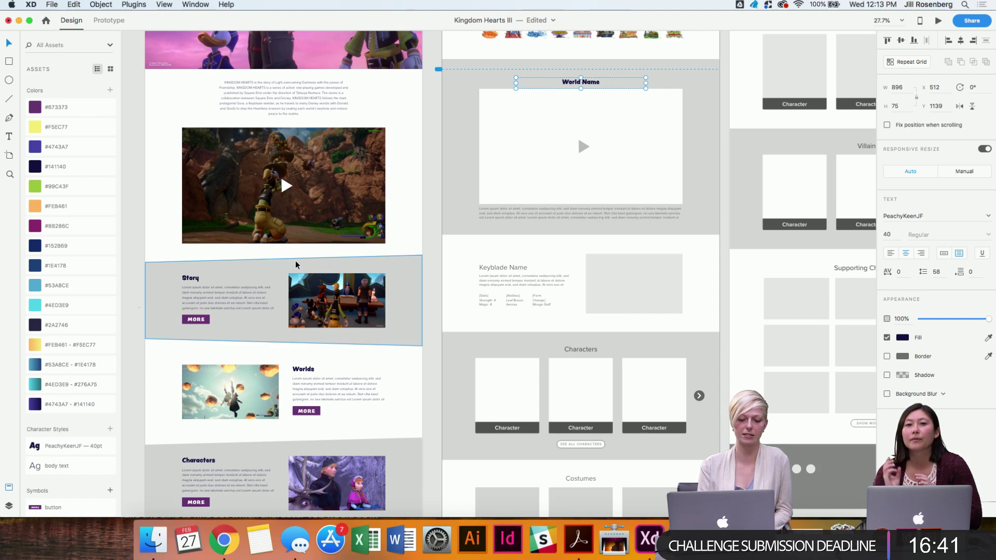
scroll(306, 263, up, 5)
scroll(305, 263, left, 2)
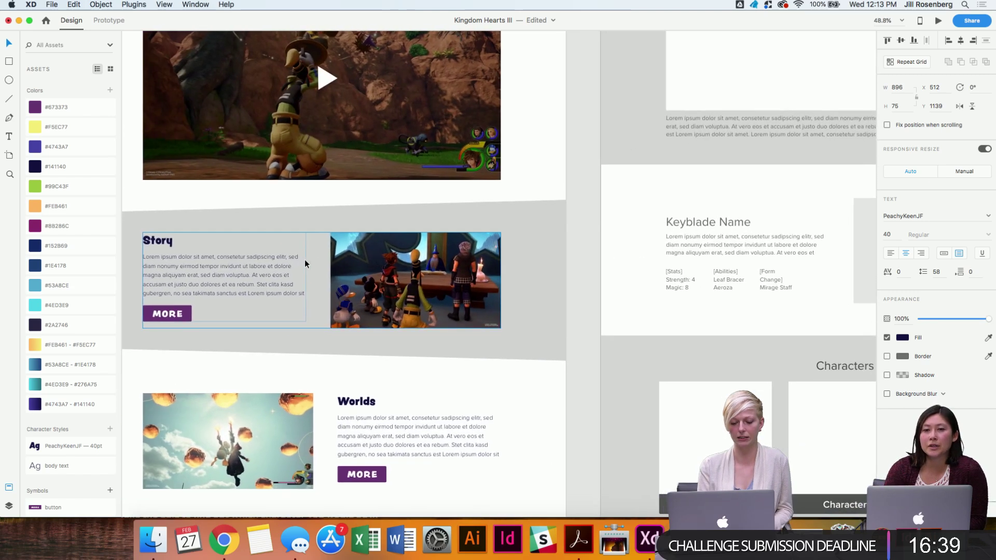
Compare the Worlds page's logo row and World Name video section with the homepage's intro text, video and Story layout.
scroll(305, 264, right, 8)
scroll(305, 263, up, 5)
scroll(305, 264, right, 5)
scroll(305, 264, up, 5)
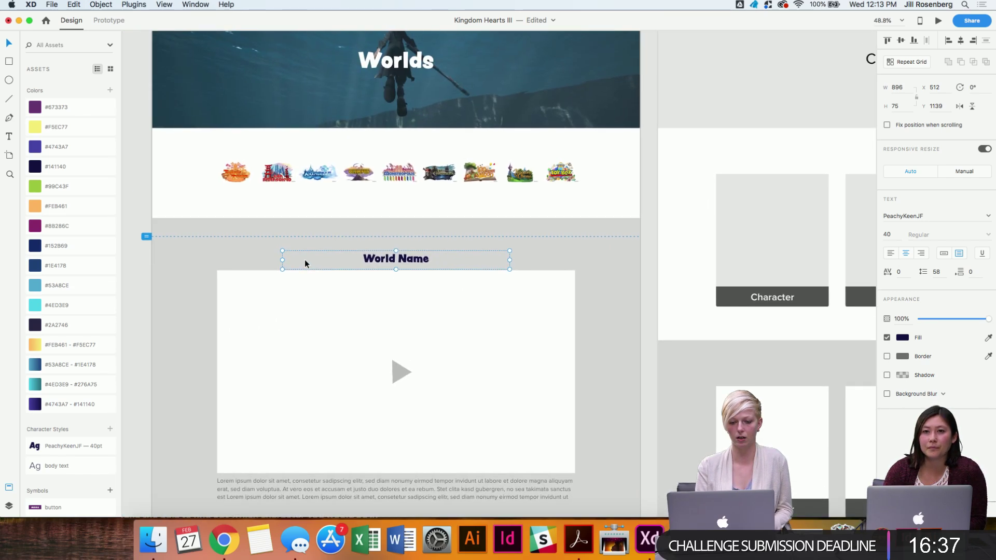
scroll(306, 263, left, 10)
scroll(304, 260, down, 3)
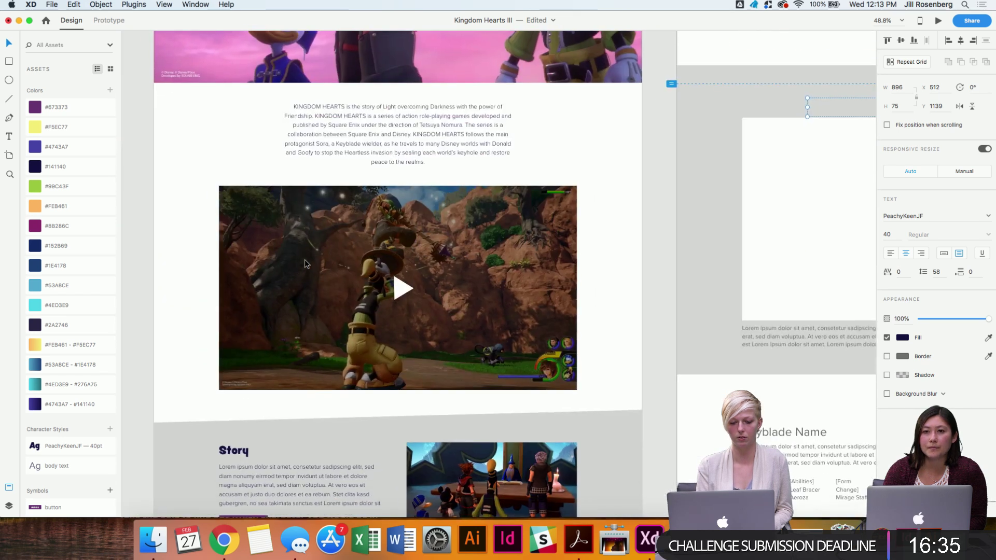
scroll(311, 259, up, 3)
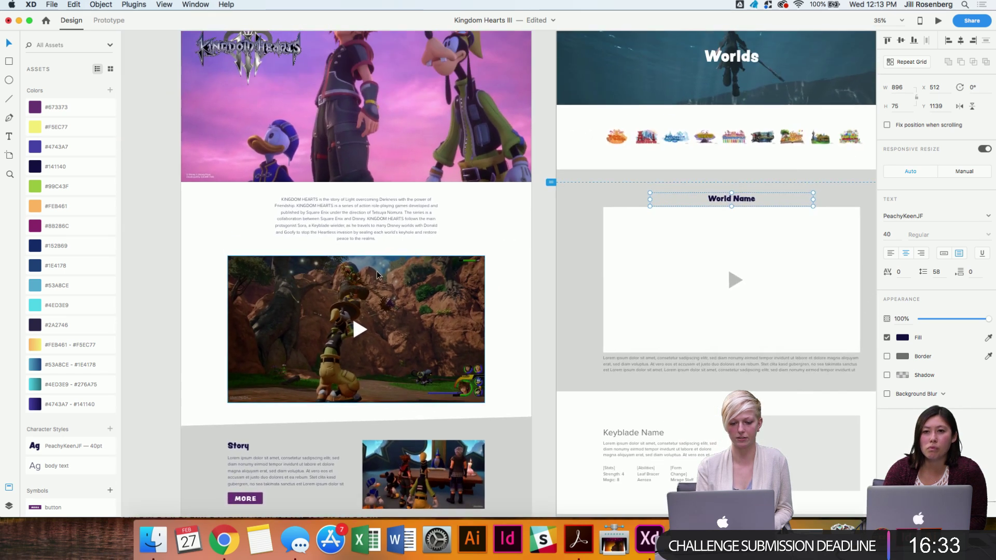
scroll(415, 359, right, 10)
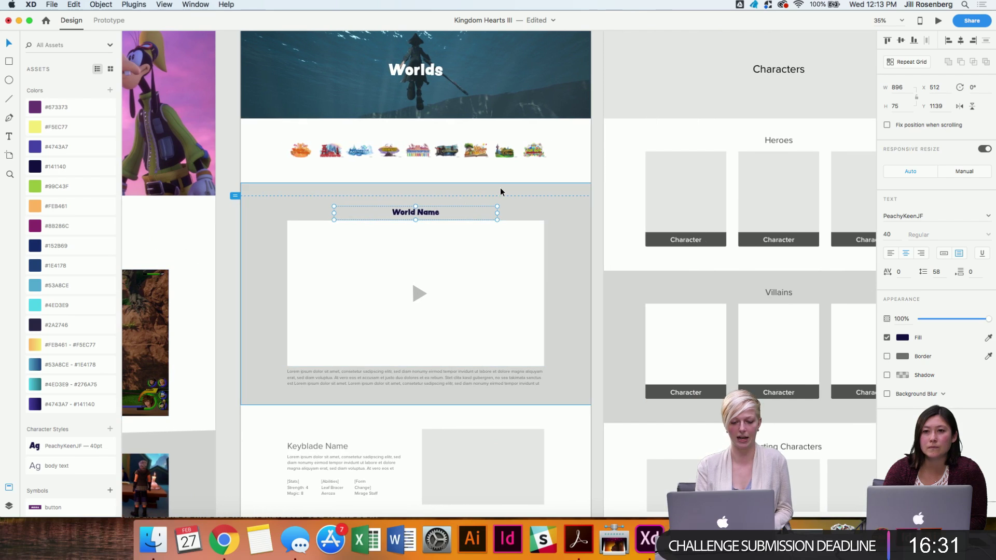
scroll(445, 239, down, 5)
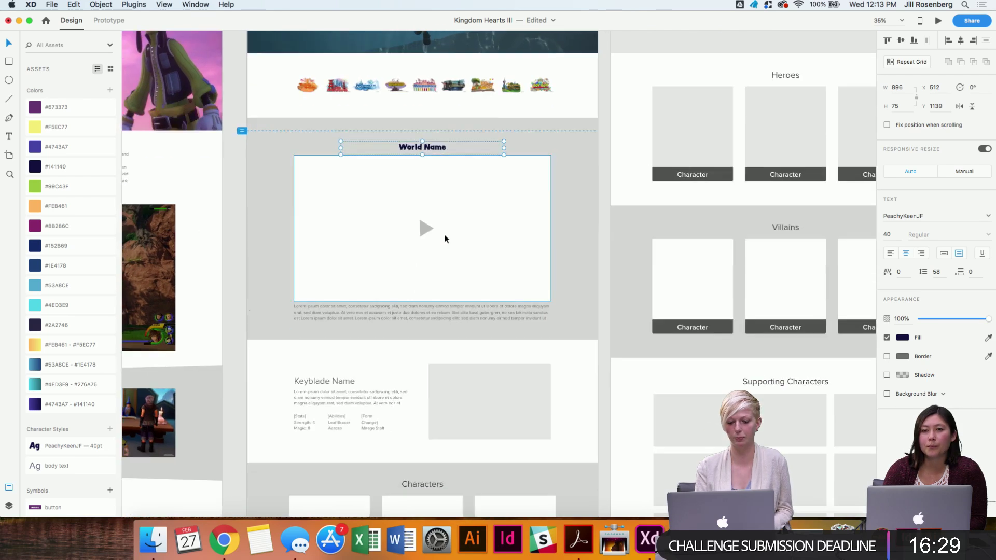
scroll(446, 235, up, 5)
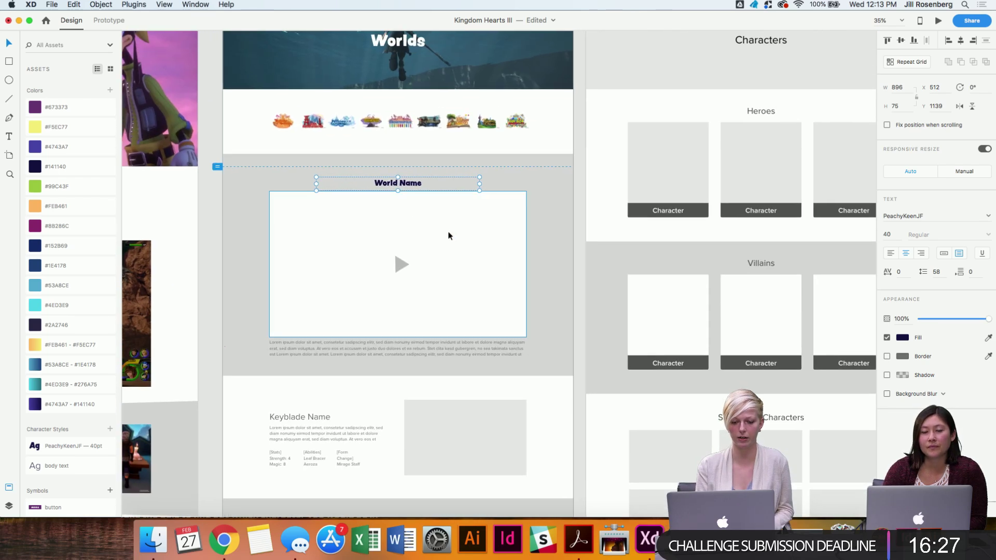
scroll(447, 235, up, 5)
scroll(449, 236, left, 5)
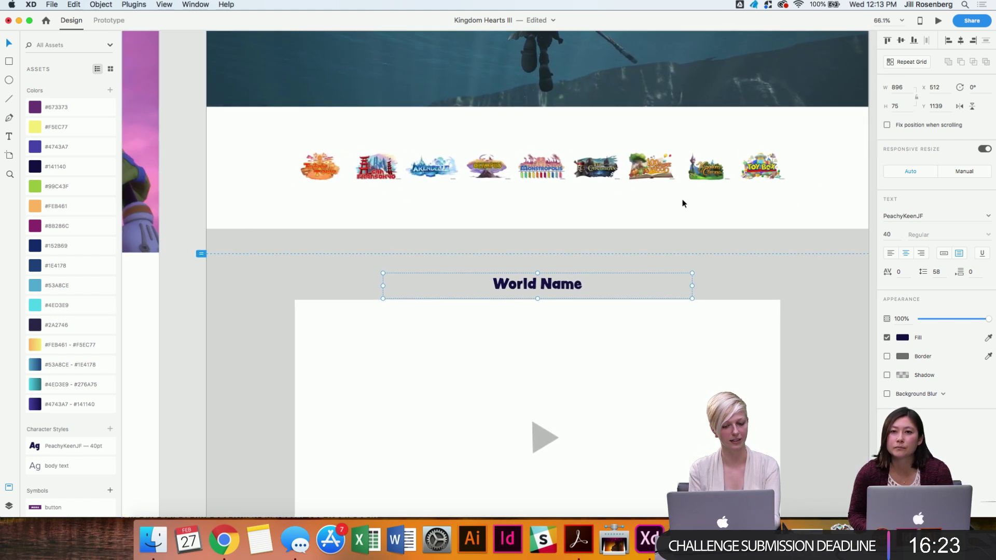
Delete the white video placeholder and its grey play icon beneath the World Name heading.
scroll(682, 203, down, 5)
scroll(683, 204, right, 2)
scroll(683, 203, down, 3)
scroll(683, 202, up, 5)
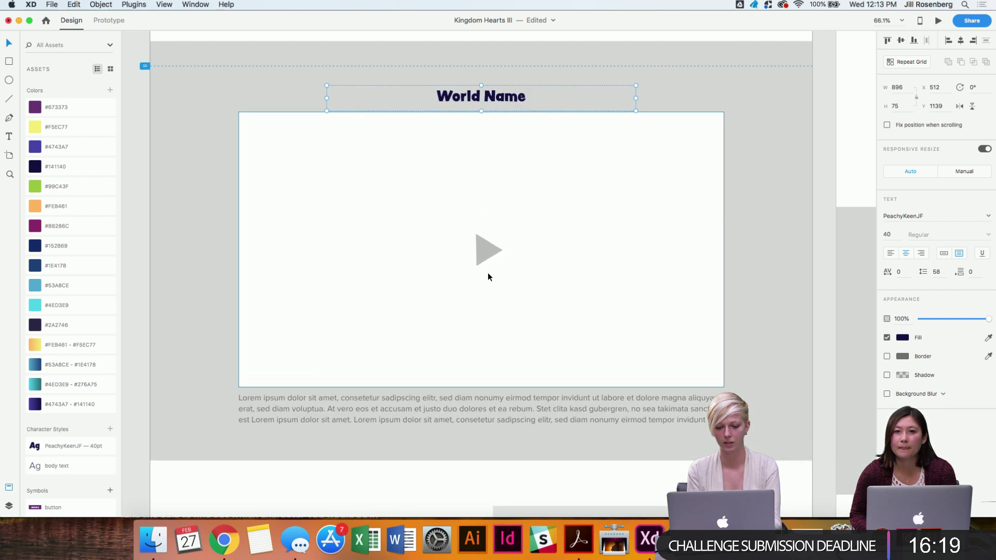
click(482, 251)
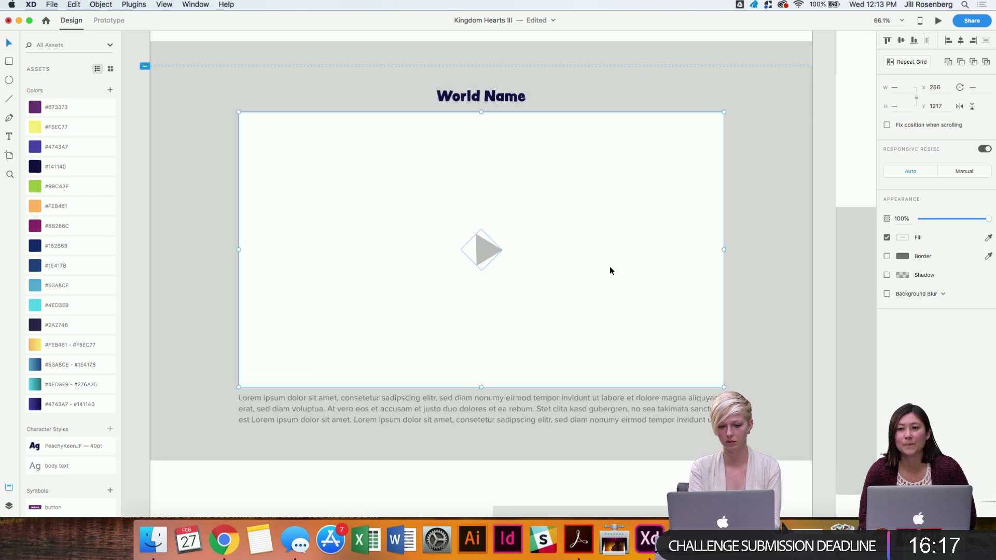
key(Delete)
Copy the home page's gameplay video with its play icon below the World Name heading and center it horizontally on the artboard.
scroll(609, 267, down, 5)
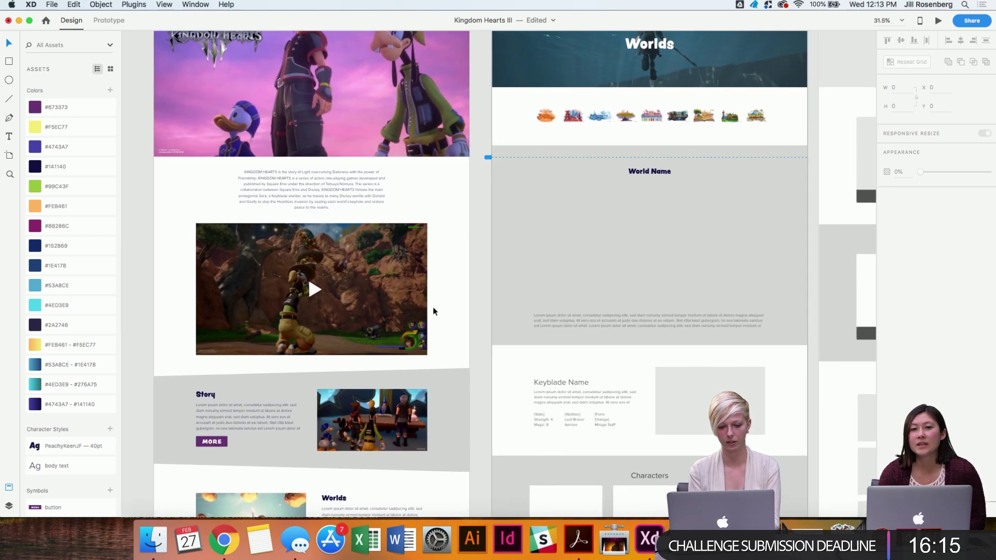
click(390, 301)
click(311, 289)
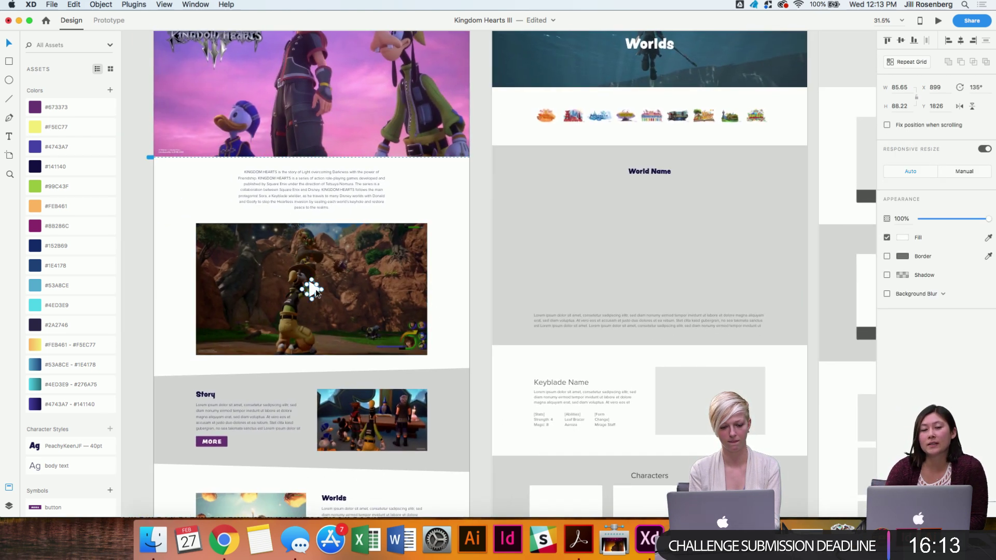
shift+click(390, 302)
click(390, 302)
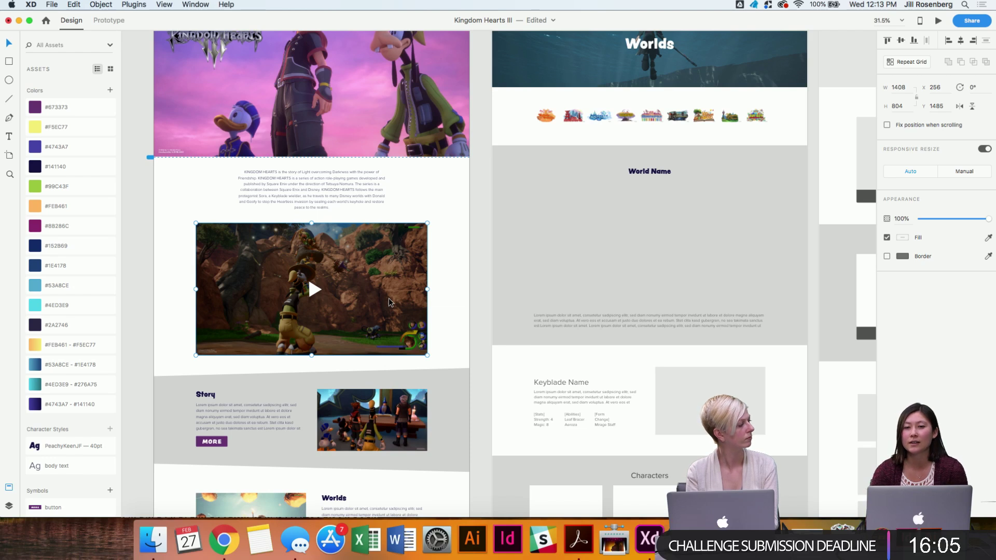
scroll(388, 302, right, 5)
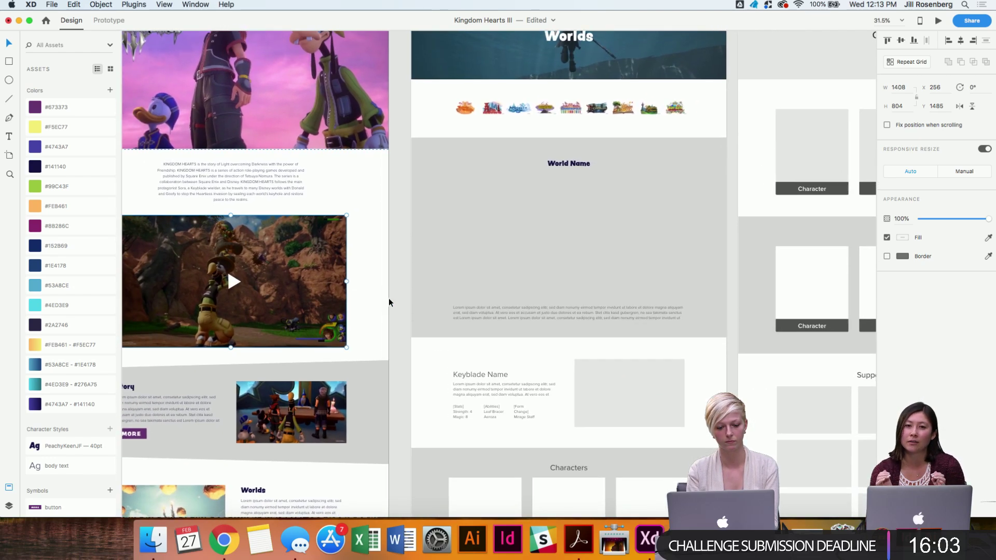
scroll(388, 298, left, 3)
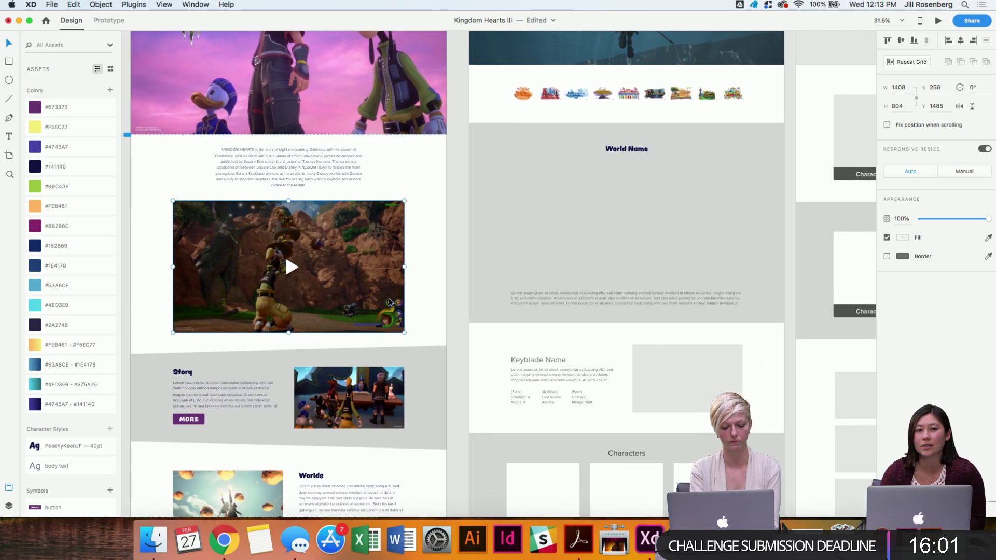
drag(328, 255, 677, 209)
scroll(646, 246, up, 3)
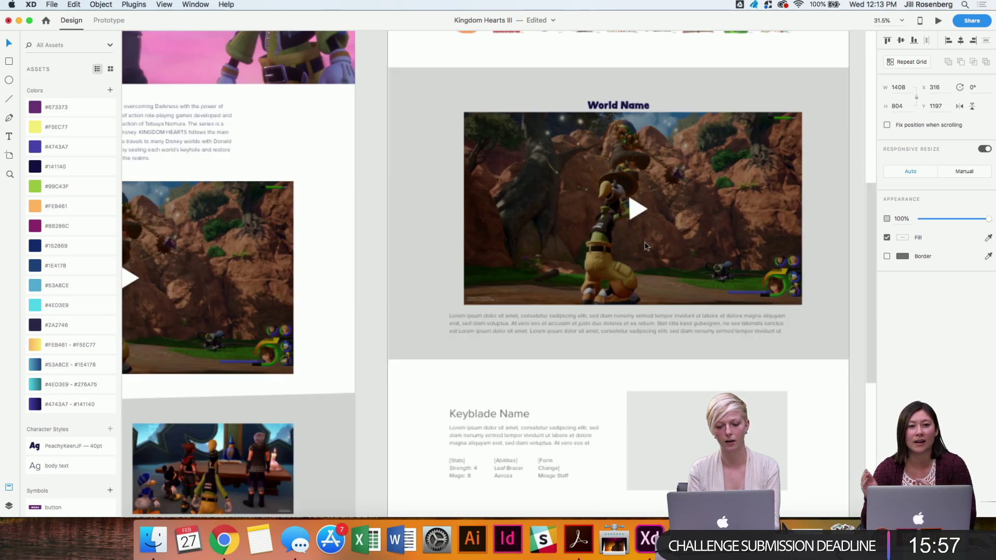
scroll(521, 213, right, 5)
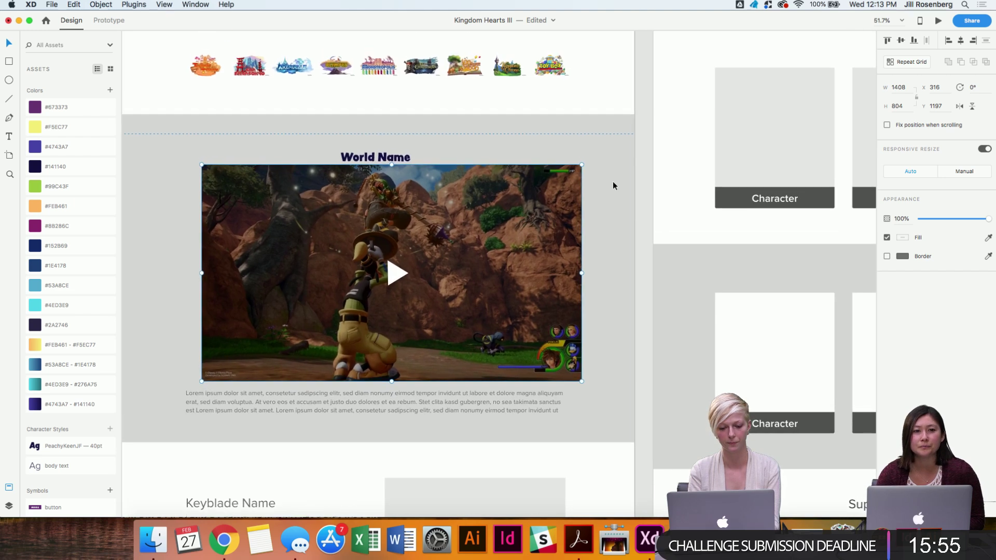
click(961, 40)
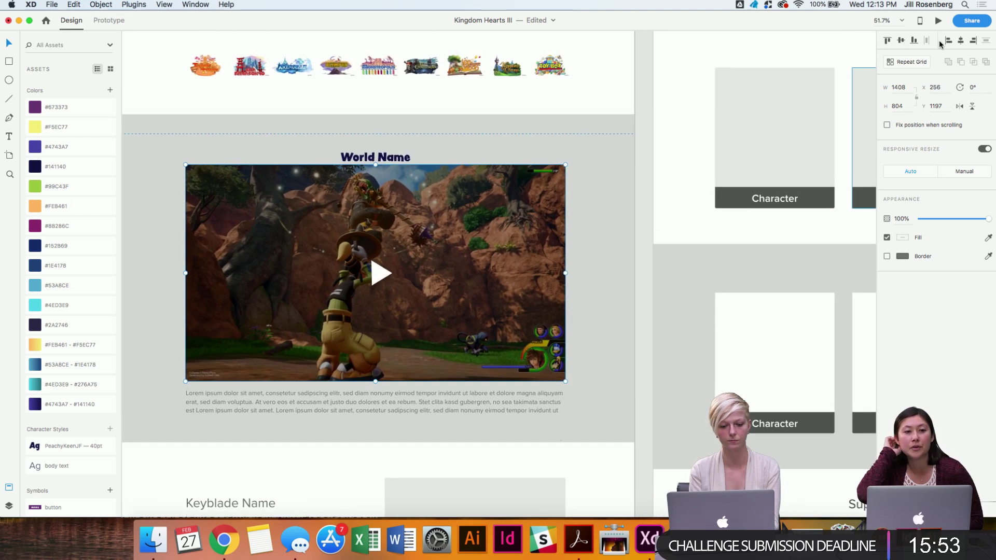
Move the video and the paragraph beneath it down together by 40 px, placing the video at Y 1237.
scroll(482, 196, left, 3)
scroll(483, 195, down, 2)
scroll(483, 196, up, 2)
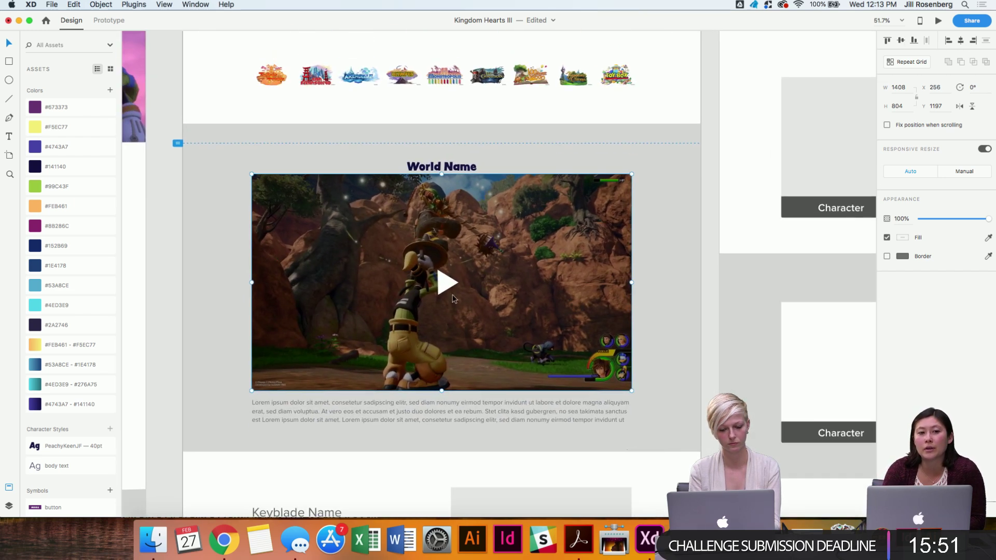
shift+click(442, 413)
key(shift+Down)
key(shift+Down)
key(shift+Down)
key(shift+Down)
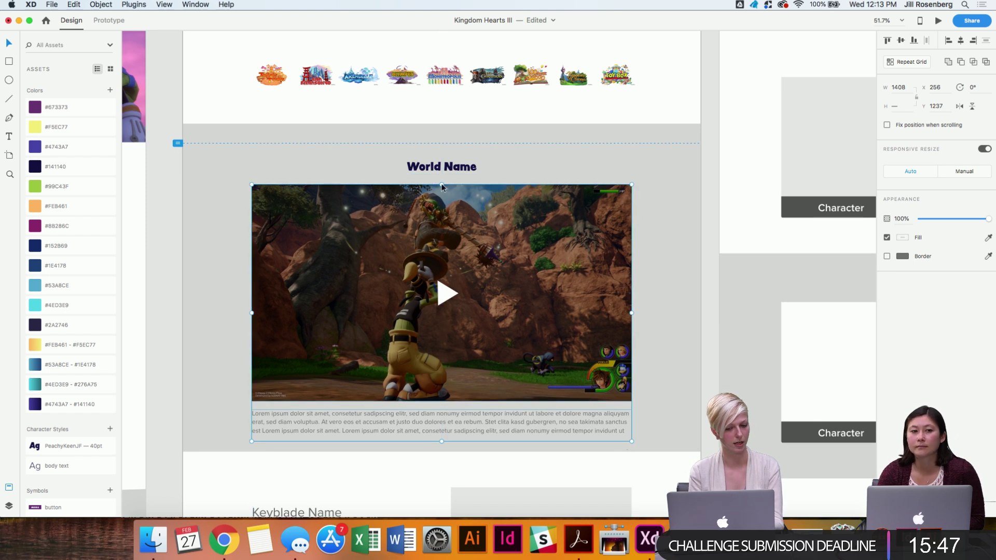
Reduce the World Name text box's height to 56 and nudge the video to Y 1235, 40 px below the heading.
click(428, 167)
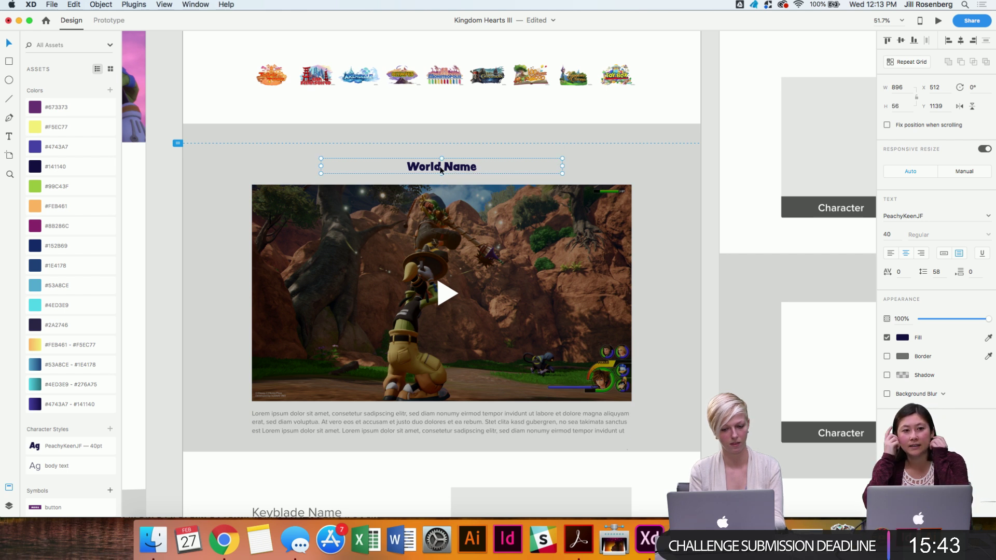
click(437, 248)
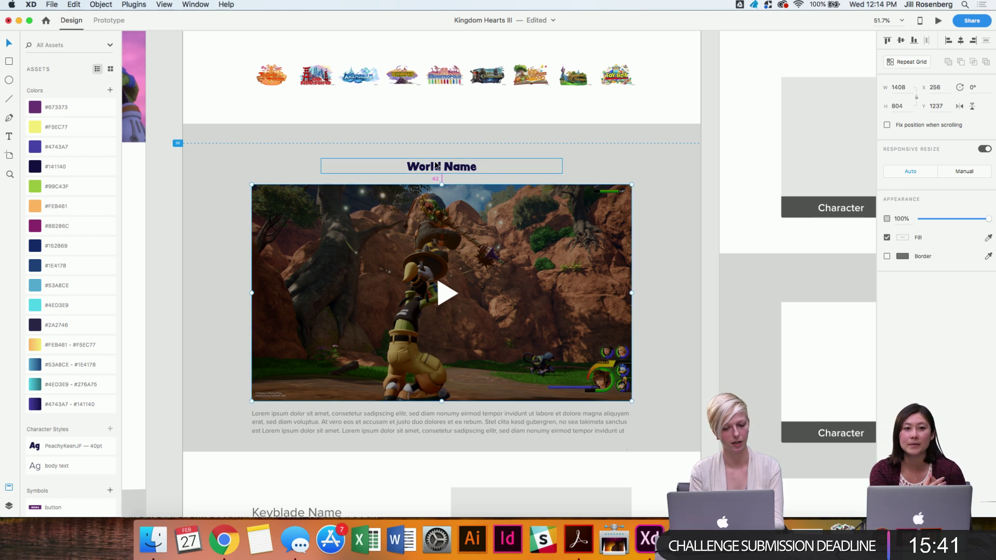
key(shift+Down)
key(shift+Down)
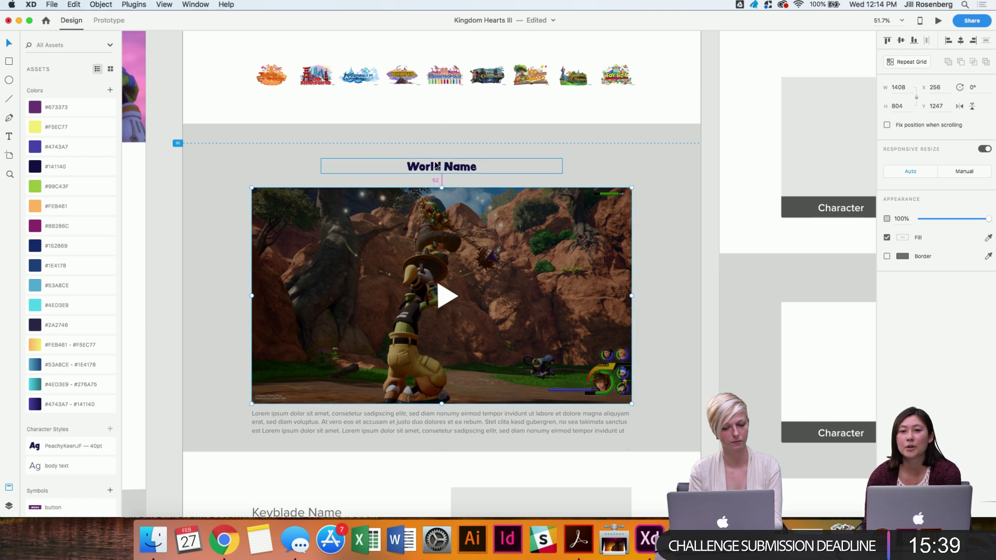
key(shift+Up)
key(shift+Up)
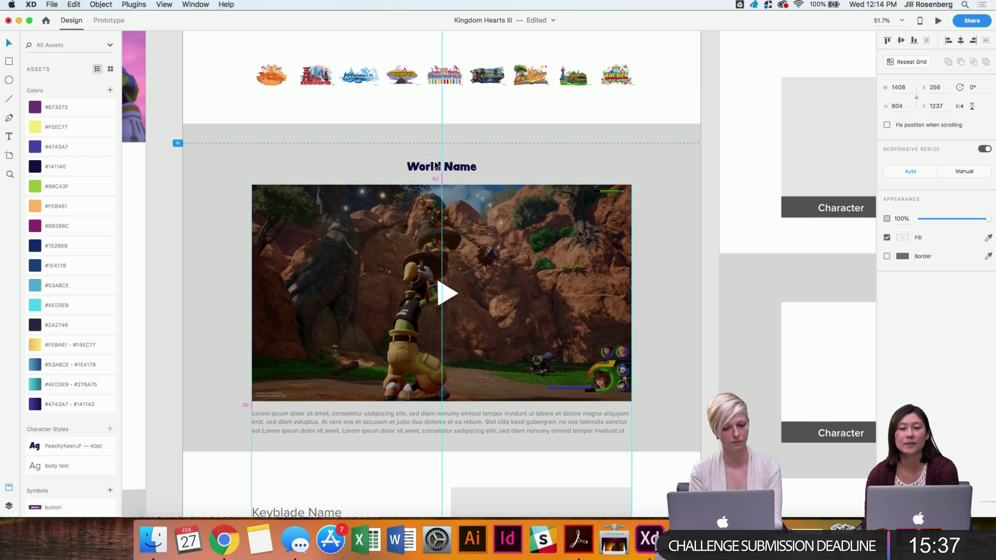
key(shift+Up)
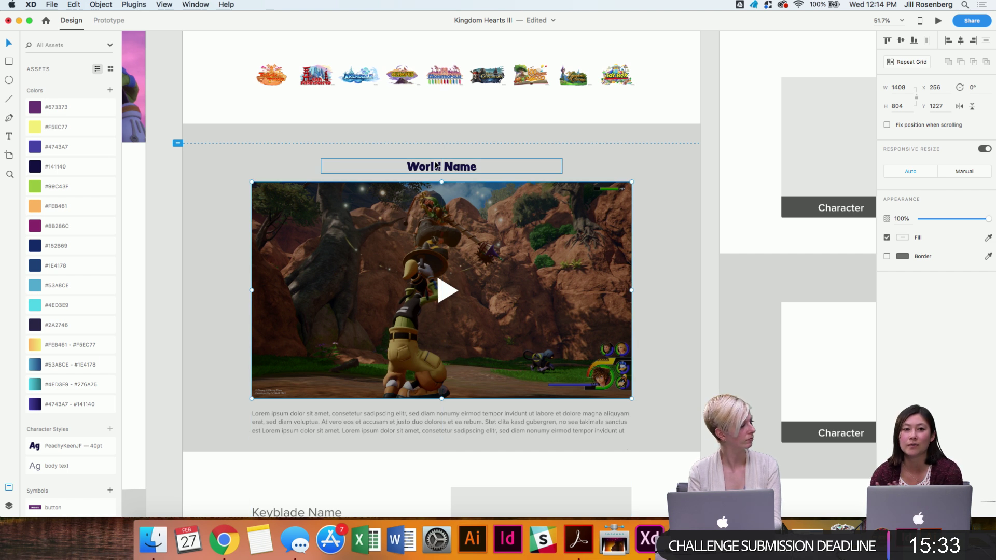
key(shift+Down)
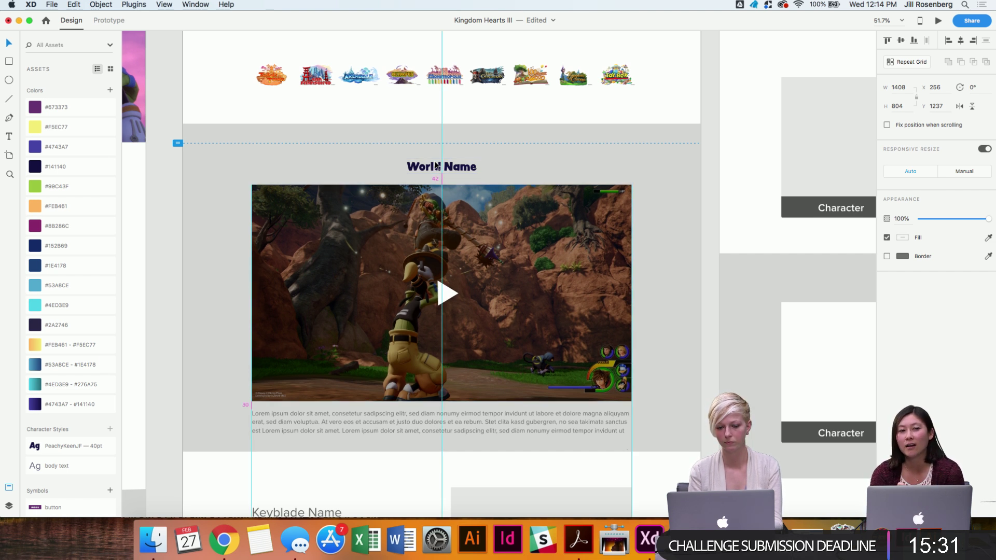
key(shift+Down)
key(Up)
key(Up)
key(Up)
key(Up)
key(Up)
key(Up)
key(Up)
key(Up)
key(Up)
key(Up)
key(Up)
key(Up)
key(Up)
key(Up)
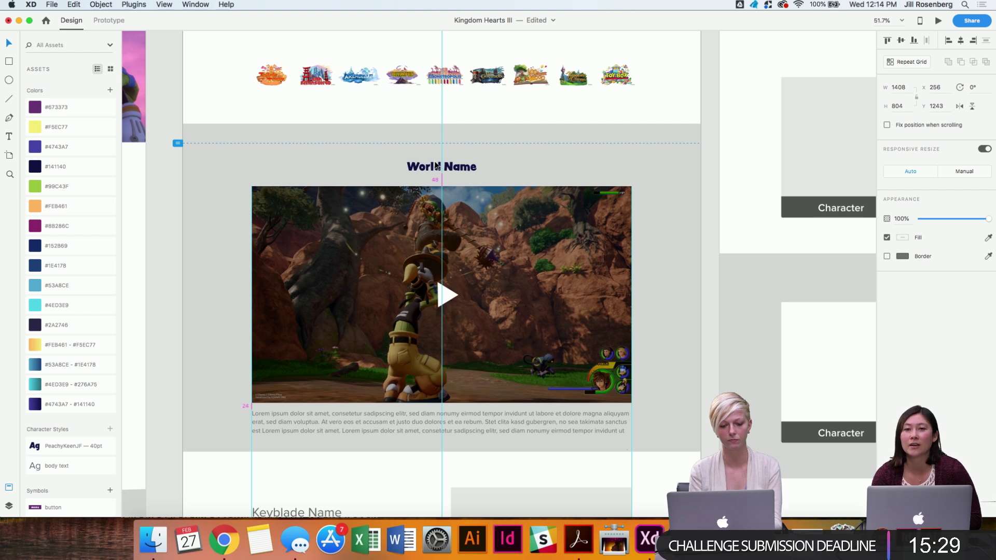
key(Down)
key(Down)
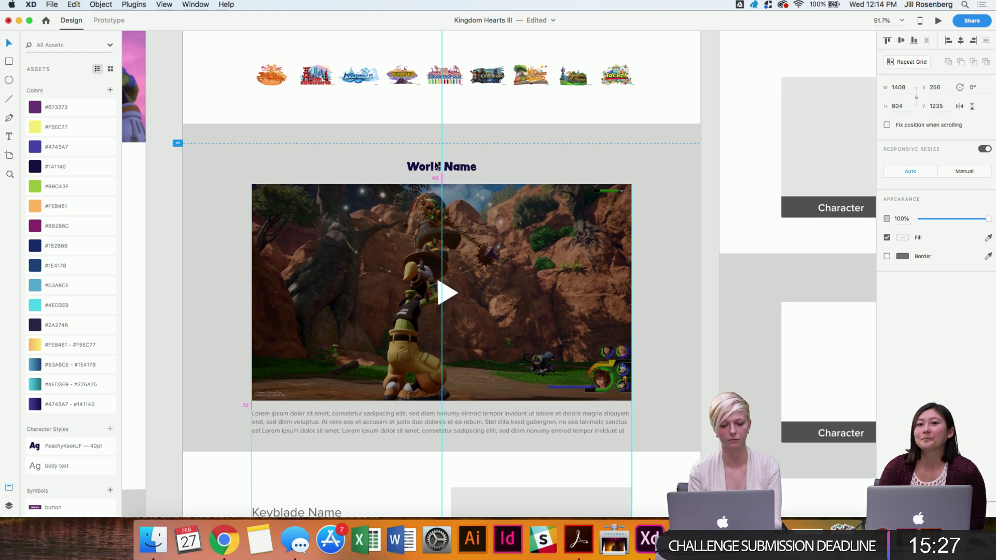
click(709, 289)
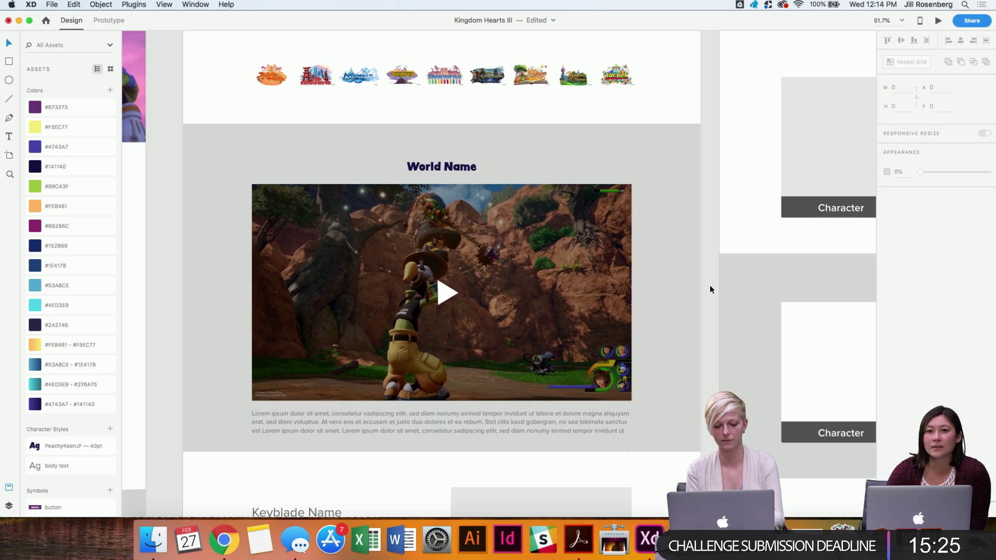
Apply the body text character style to the lorem ipsum paragraph under the Worlds page video.
scroll(710, 289, left, 2)
scroll(628, 305, down, 5)
click(536, 277)
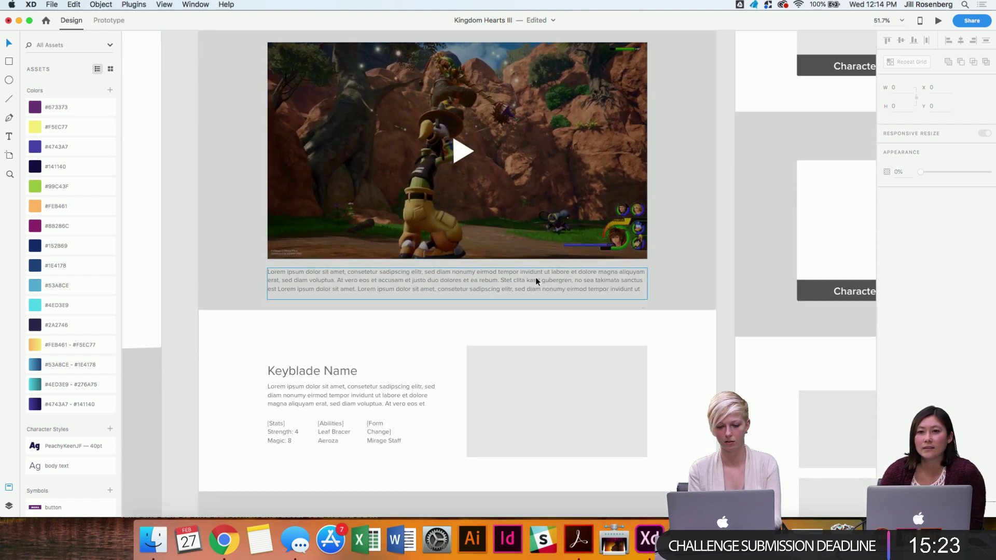
click(59, 466)
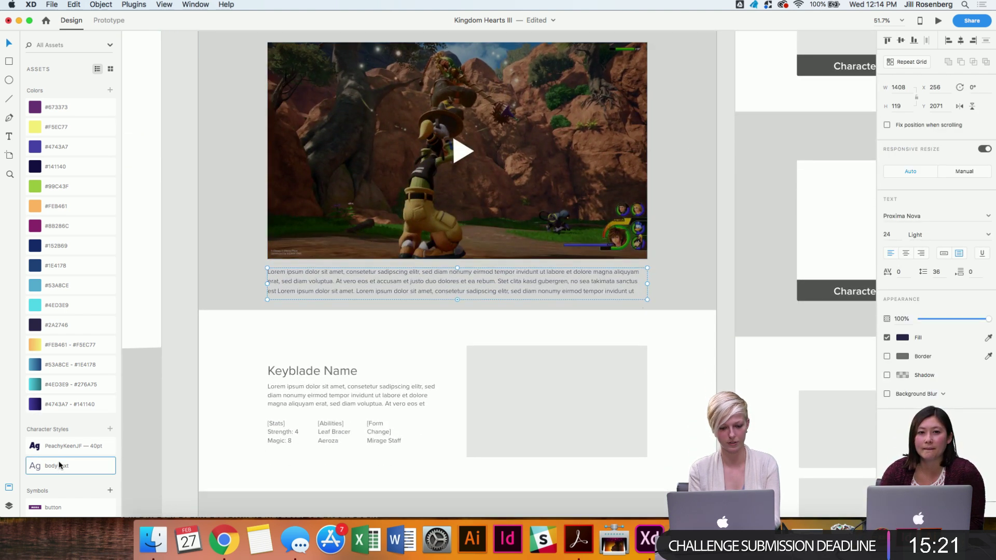
Inspect the spacing of the video and paragraph inside the World Name section's grey background rectangle.
scroll(721, 231, up, 2)
scroll(722, 232, left, 2)
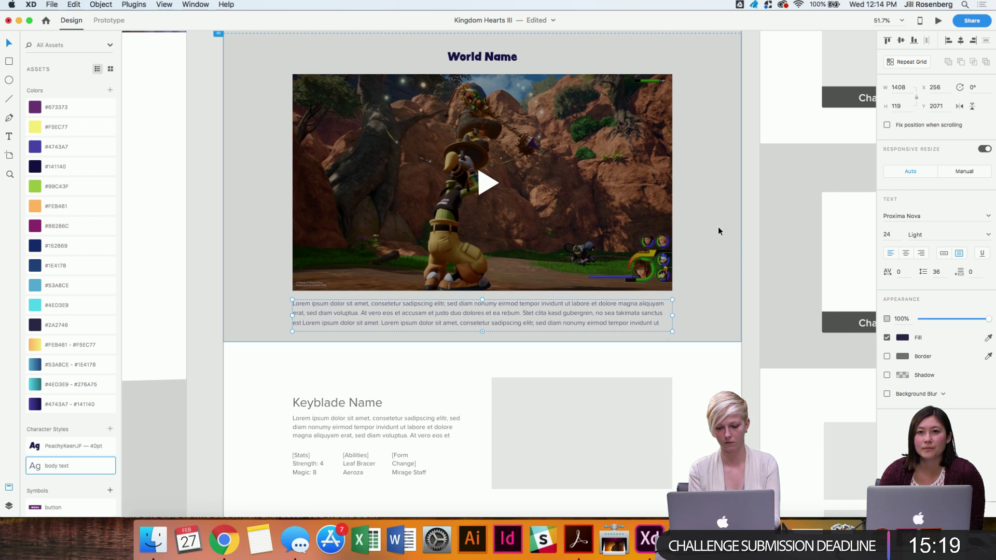
key(alt)
key(Tab)
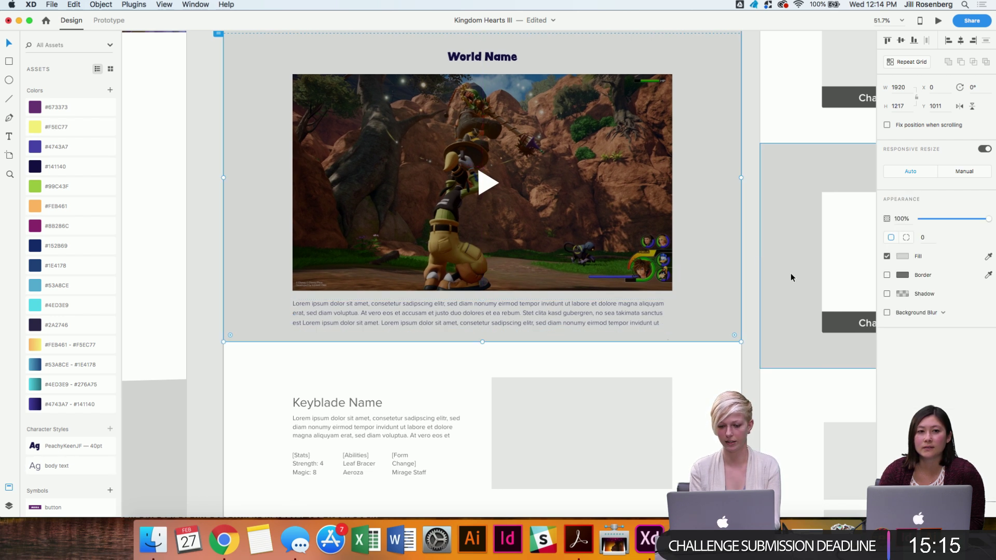
scroll(713, 211, up, 3)
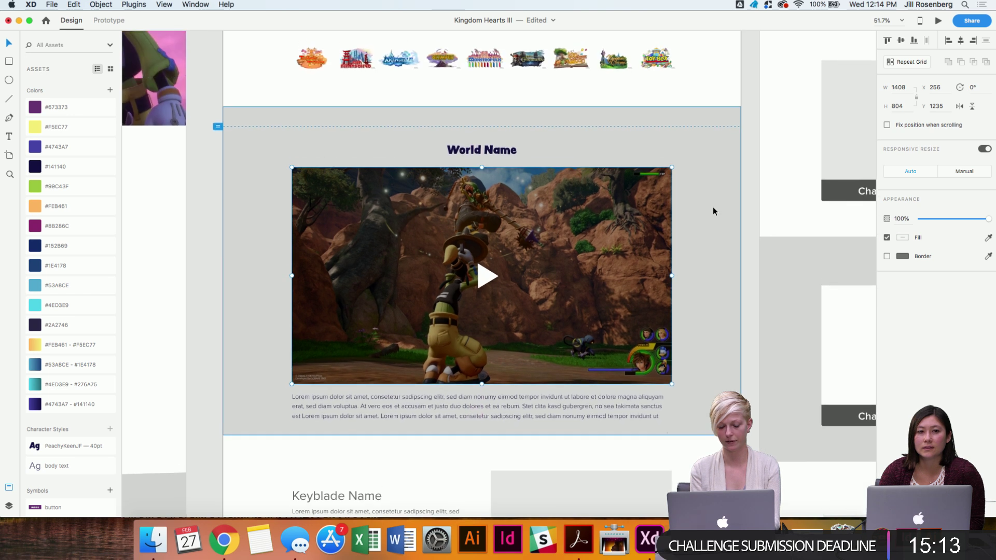
scroll(713, 211, down, 5)
click(254, 187)
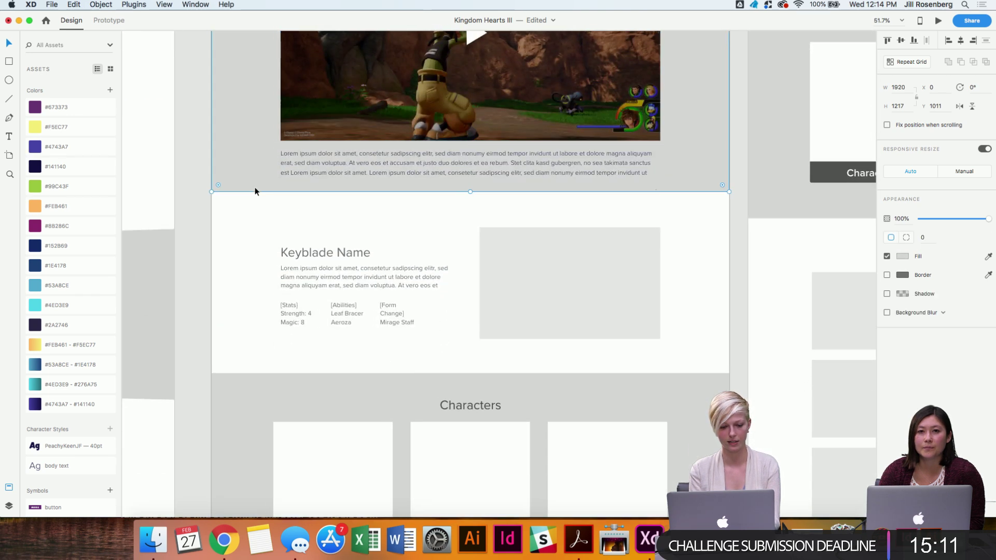
Examine the positions of the two upper anchor points on the home page's slanted Story background.
scroll(254, 187, left, 10)
click(254, 190)
double_click(548, 206)
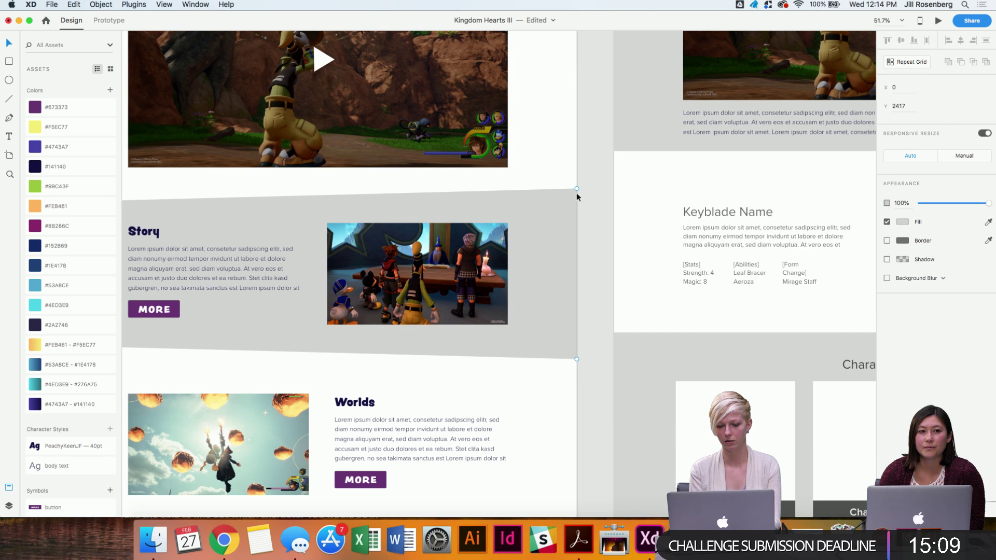
click(577, 189)
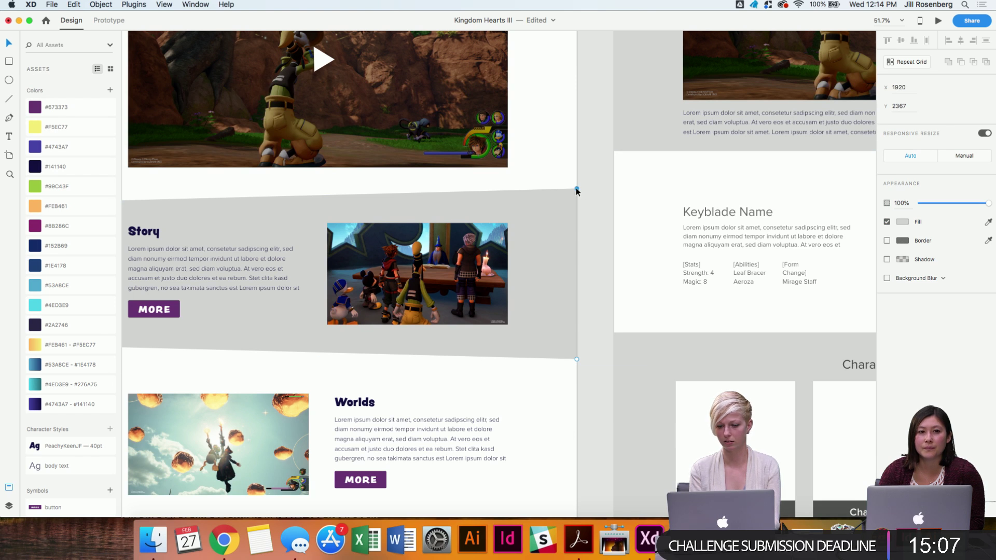
scroll(576, 190, left, 6)
scroll(576, 190, up, 1)
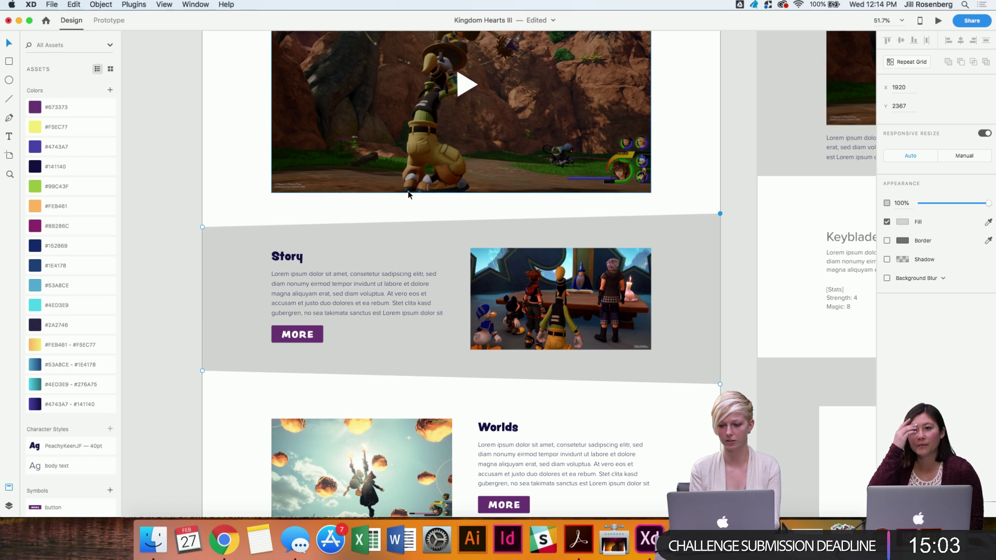
click(202, 227)
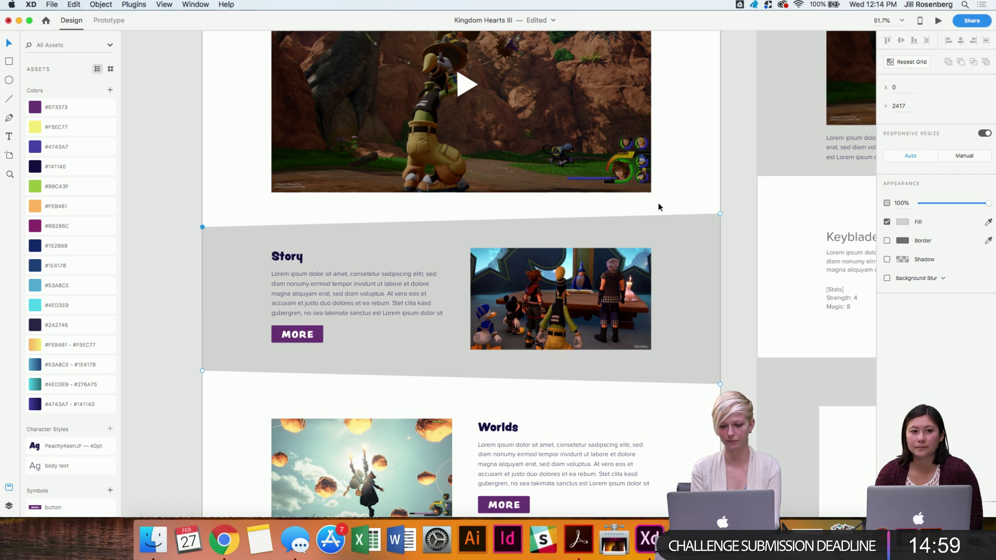
click(721, 213)
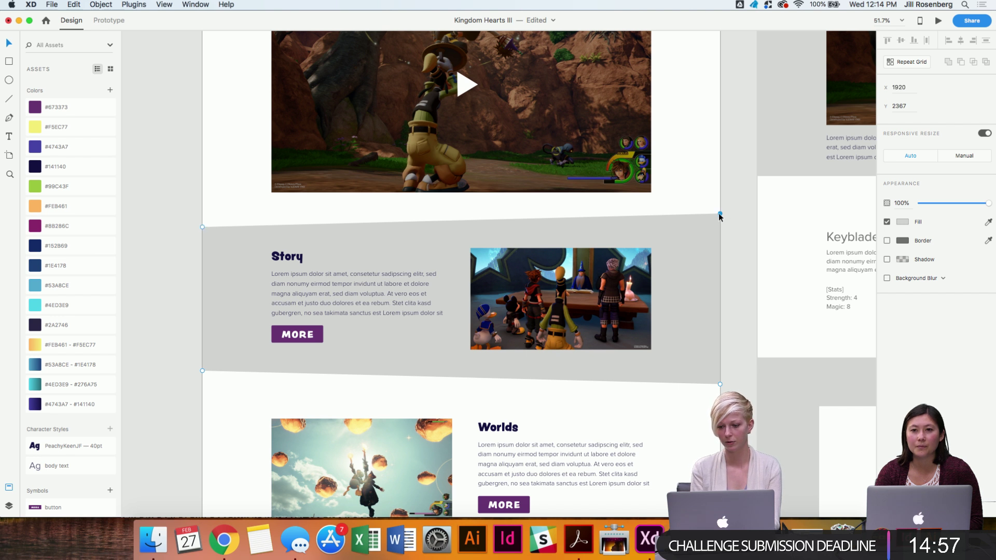
click(203, 227)
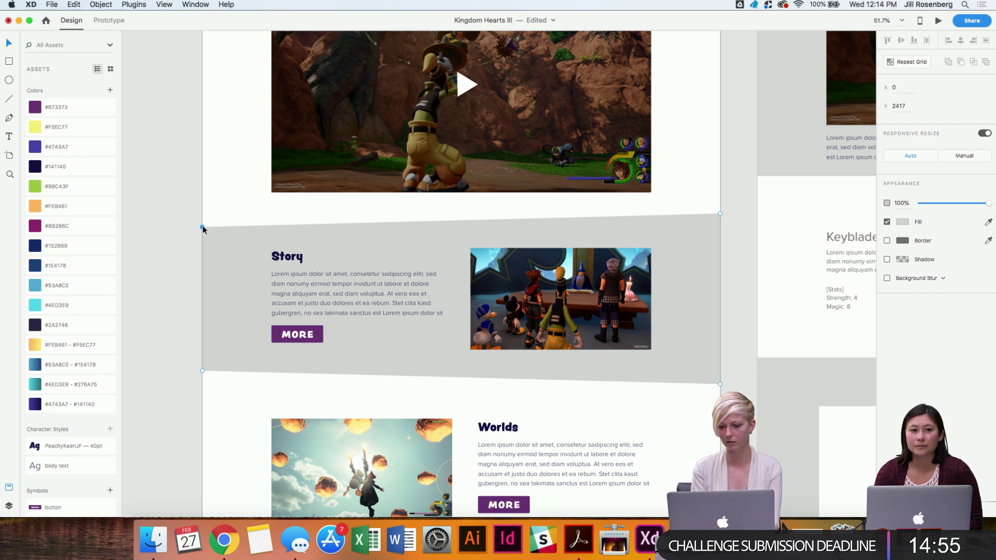
scroll(202, 227, down, 2)
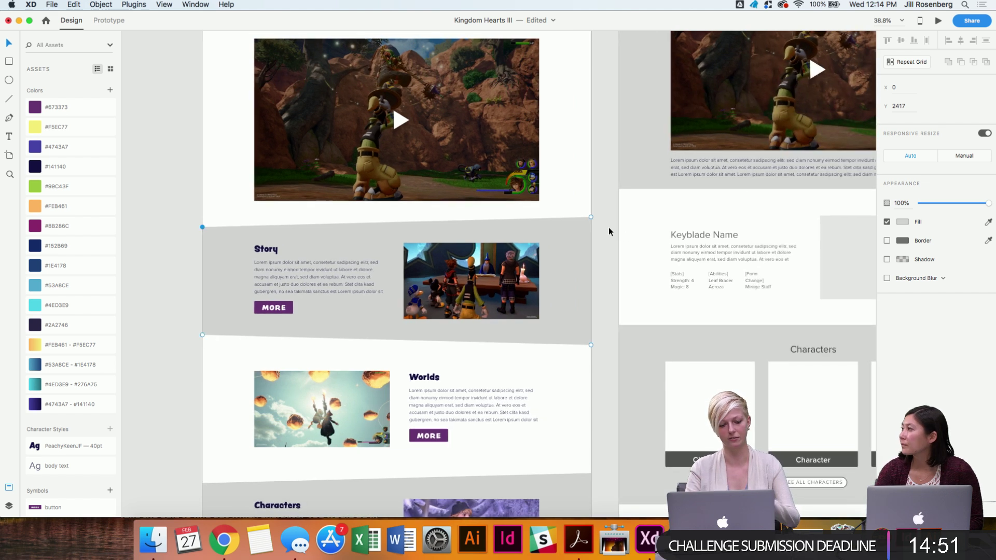
click(593, 247)
scroll(593, 249, right, 3)
scroll(593, 249, down, 1)
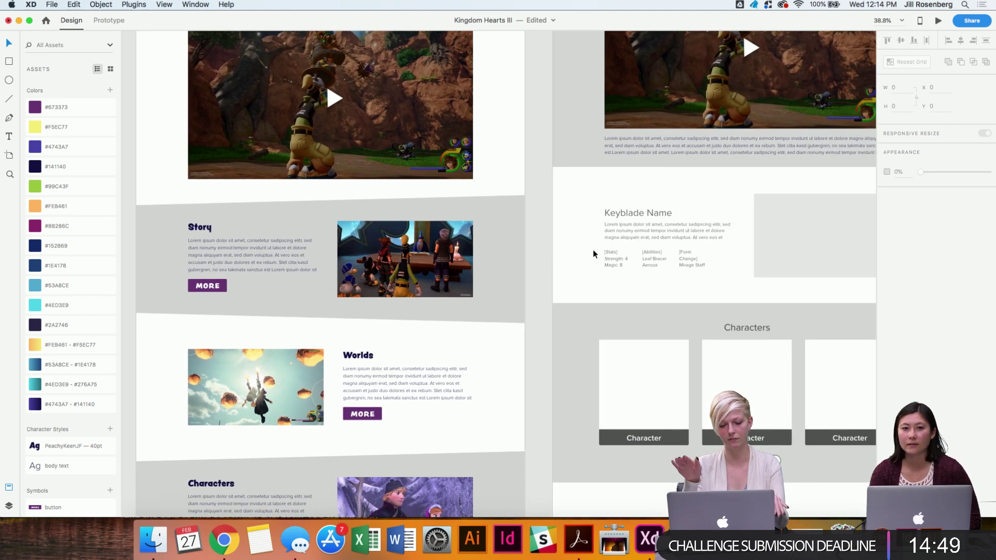
Compare the World Name section's grey background on the Worlds page with the video and slanted Story section on the home page.
scroll(593, 250, right, 4)
scroll(593, 250, up, 3)
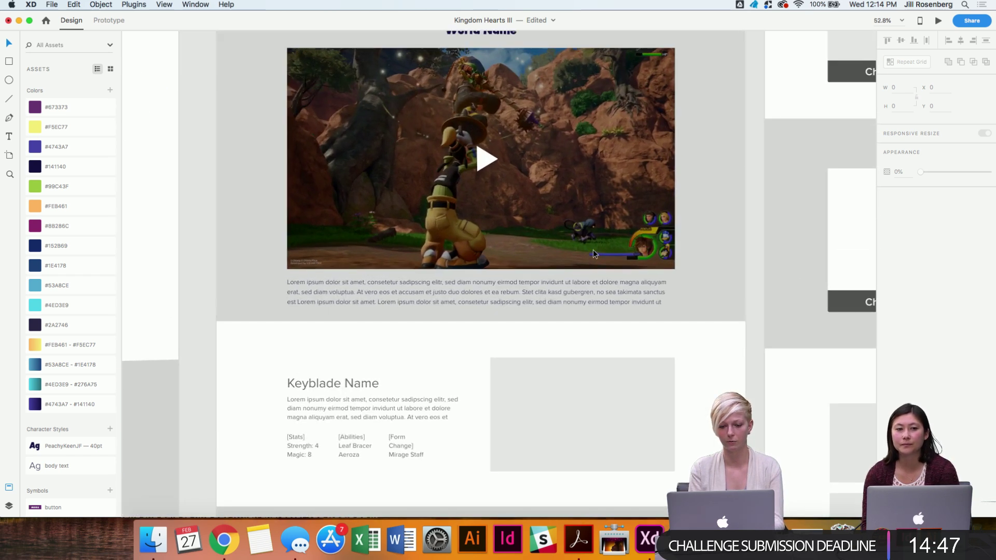
scroll(593, 250, up, 3)
scroll(593, 250, down, 5)
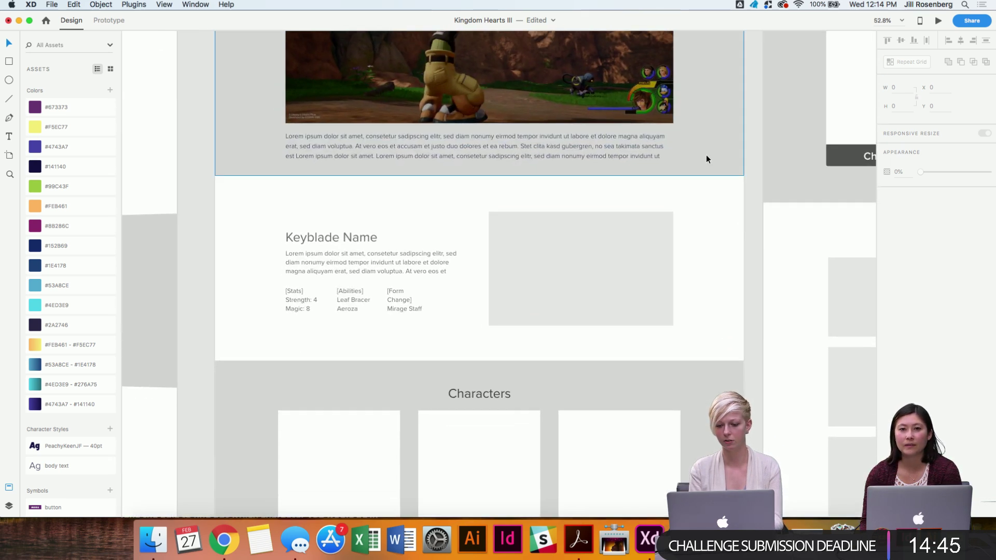
scroll(705, 153, left, 5)
scroll(704, 153, up, 6)
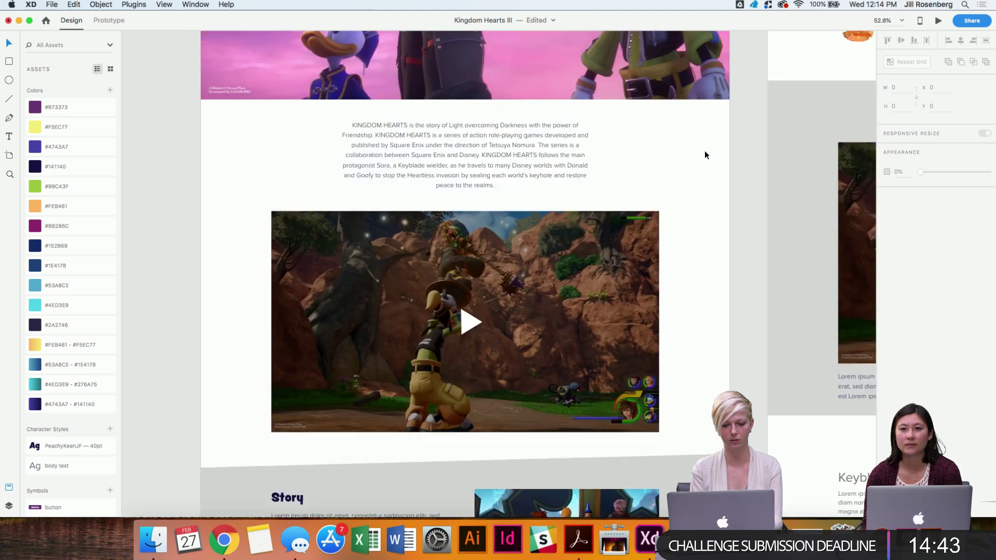
scroll(705, 151, down, 10)
scroll(705, 150, left, 4)
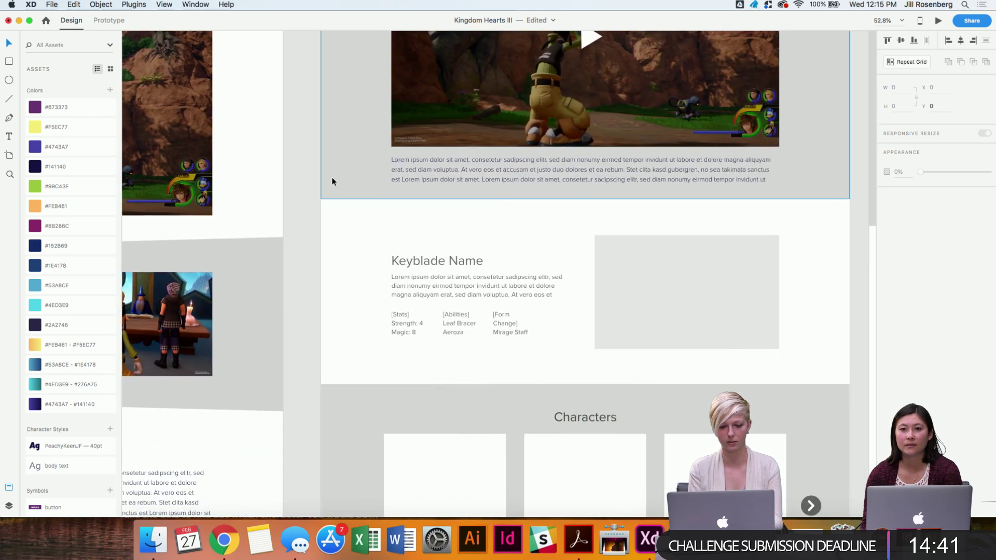
Slant the bottom edge of the World Name section's grey background by lowering its left anchor point 40 px to Y 2268.
click(332, 181)
right_click(320, 199)
click(311, 200)
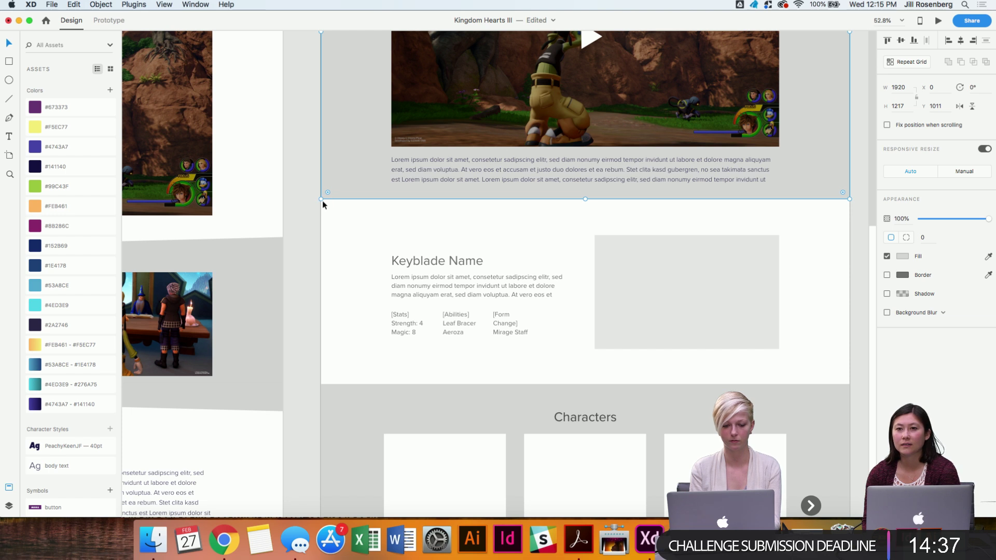
scroll(321, 200, up, 5)
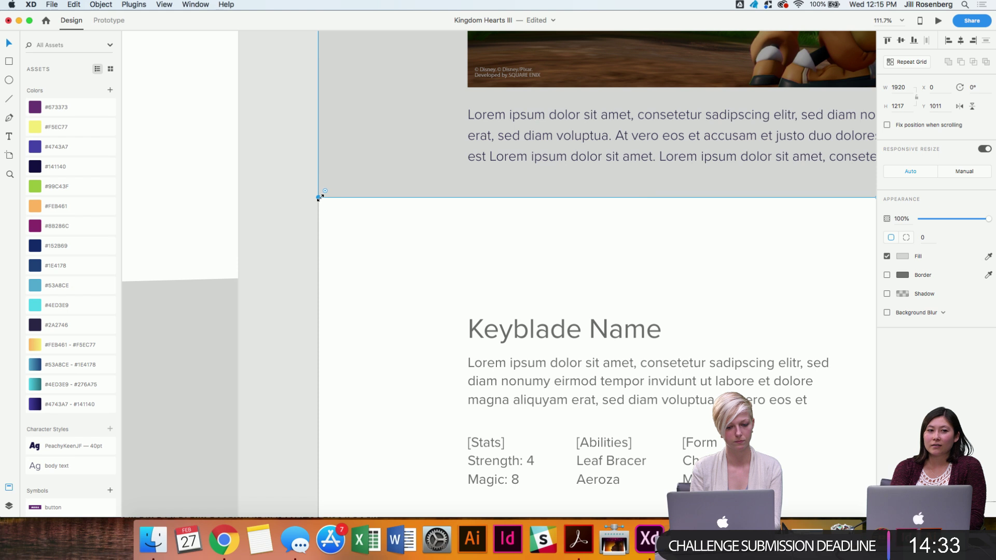
click(415, 256)
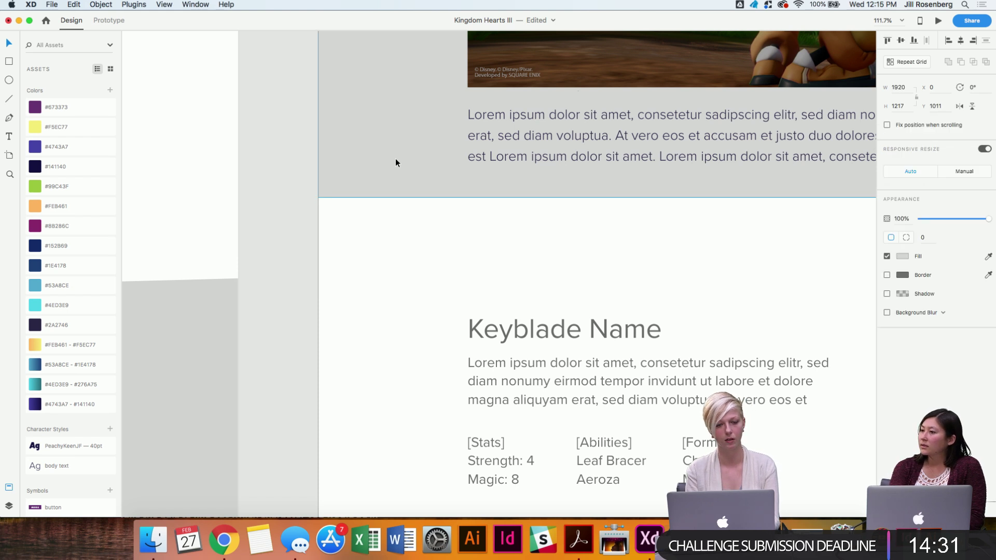
scroll(395, 162, up, 3)
scroll(395, 163, right, 3)
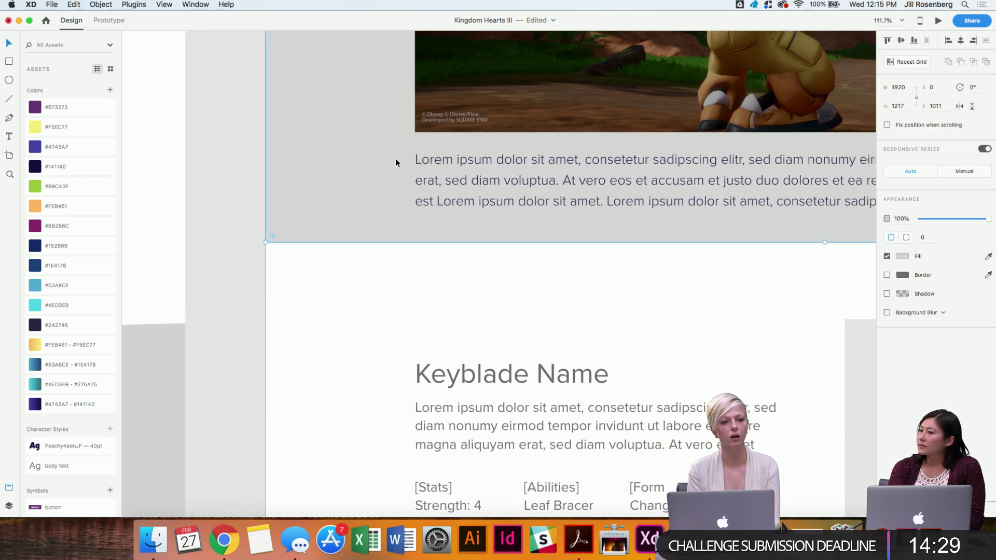
click(366, 176)
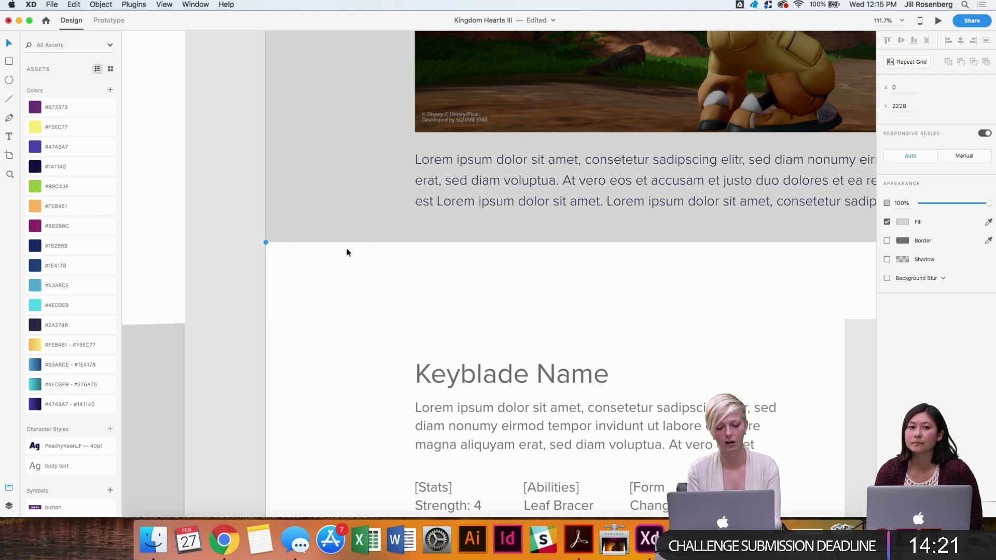
key(shift+Down)
key(shift+Down)
key(shift+Down)
key(shift+Down)
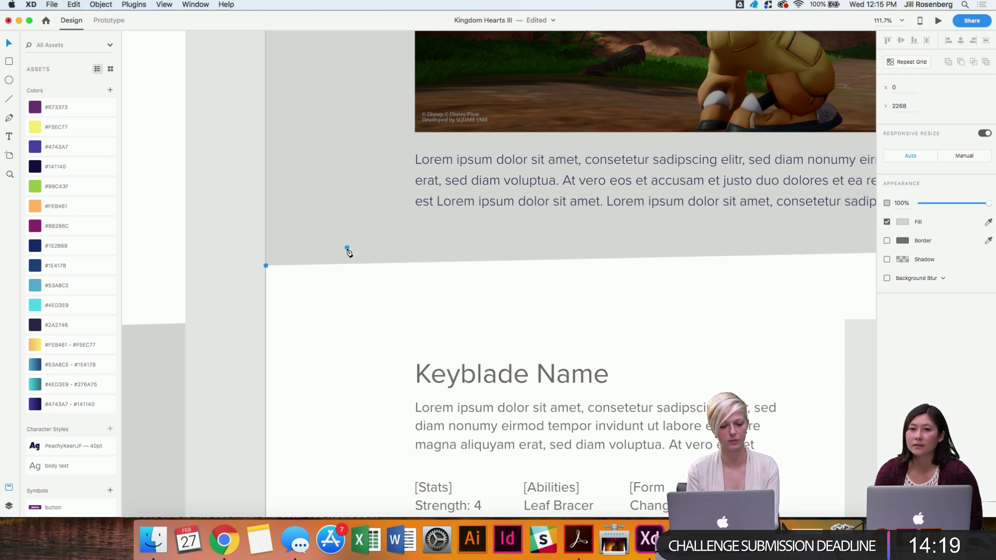
Lower the grey background's bottom-left anchor point to Y 2278 and compare the slant with the home page's Story background.
scroll(348, 252, down, 8)
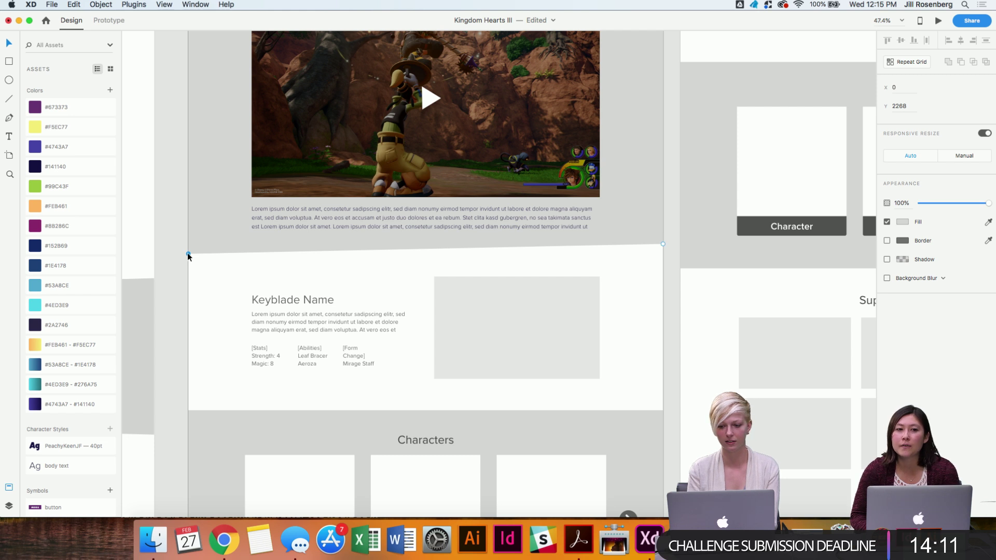
drag(188, 253, 188, 257)
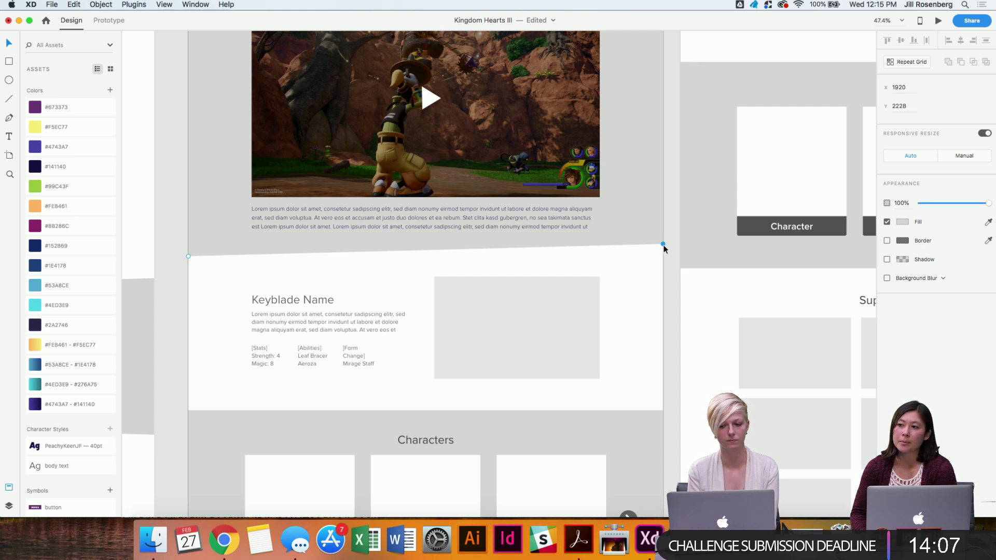
scroll(664, 249, left, 10)
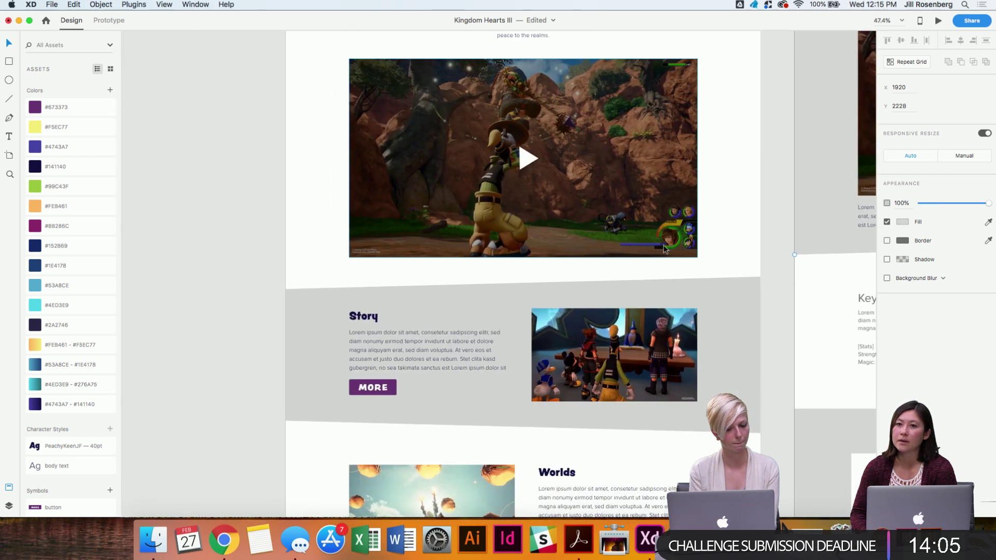
scroll(665, 249, right, 6)
scroll(450, 262, right, 5)
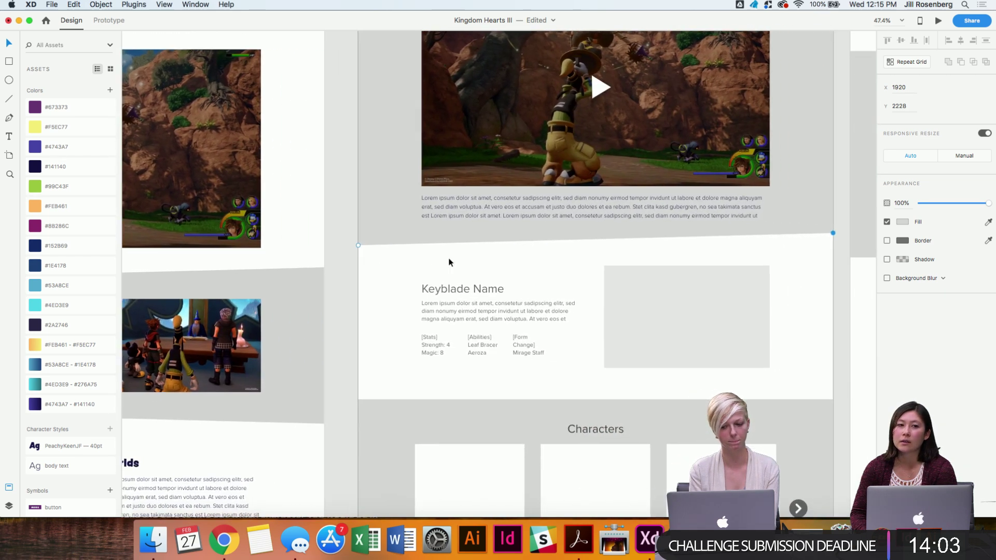
scroll(449, 262, left, 1)
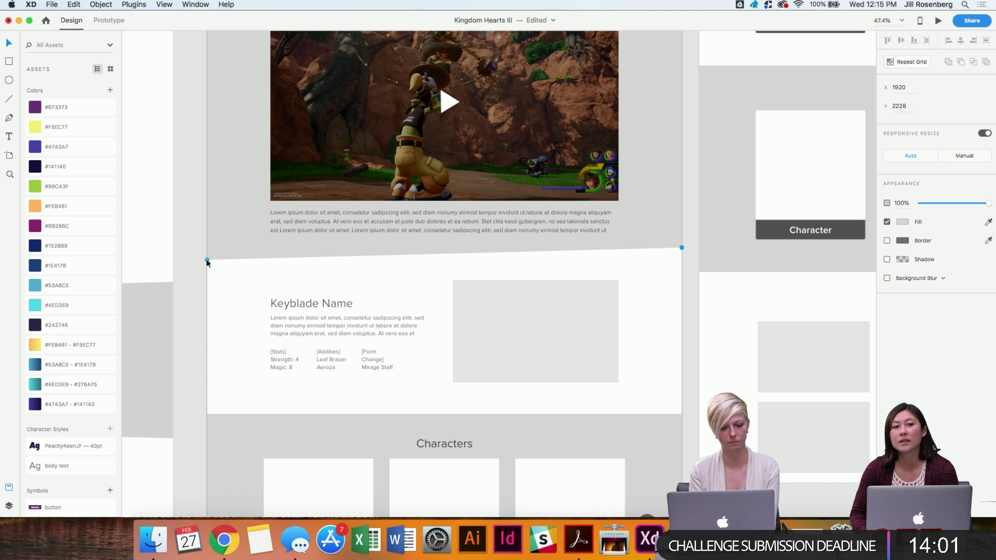
click(229, 282)
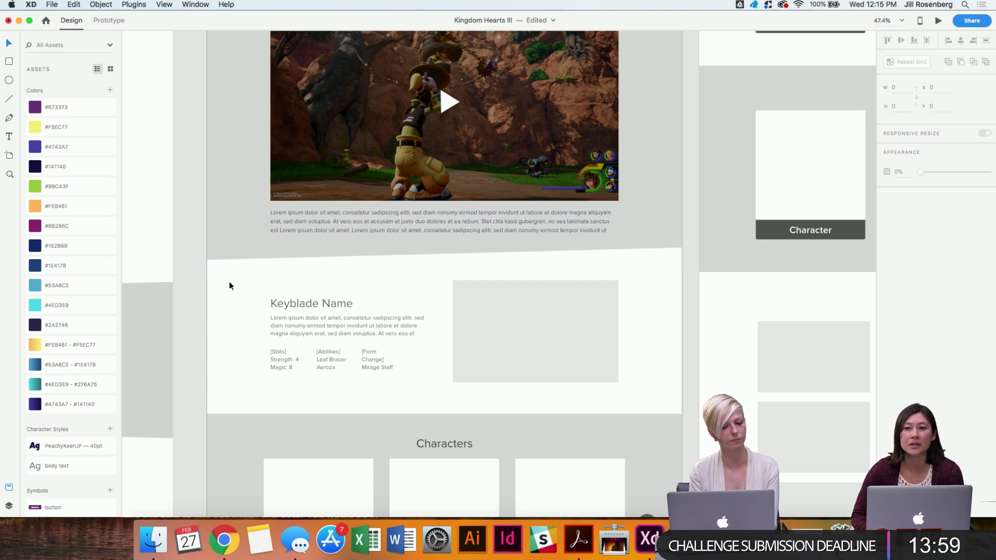
Check the space below the World Name paragraph and move both lower anchor points of the grey background down 40 px.
scroll(229, 283, up, 3)
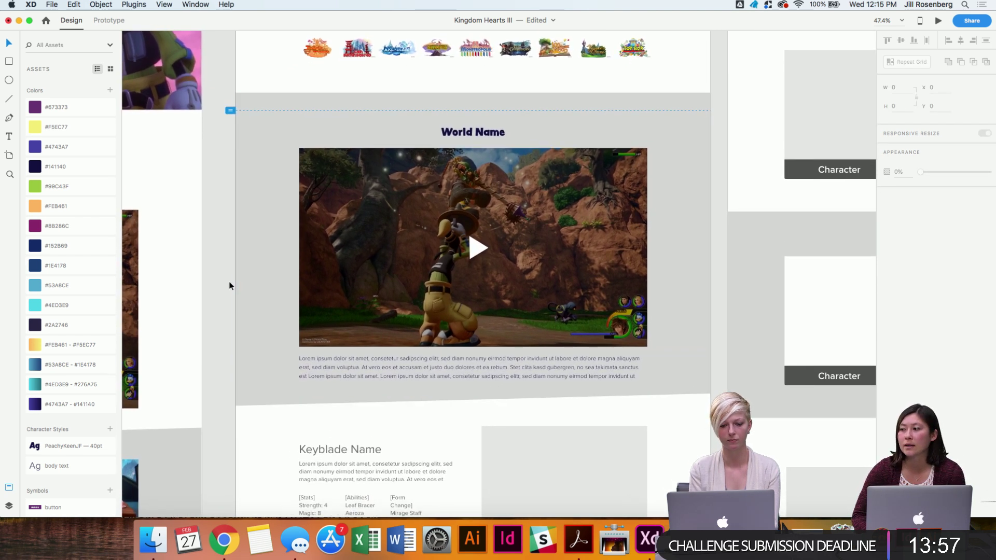
scroll(229, 281, down, 2)
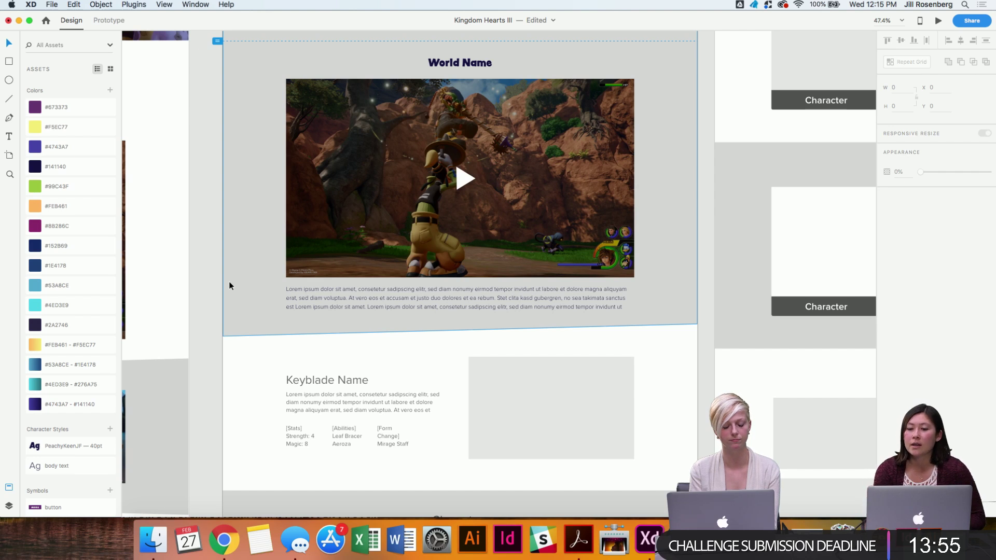
click(416, 293)
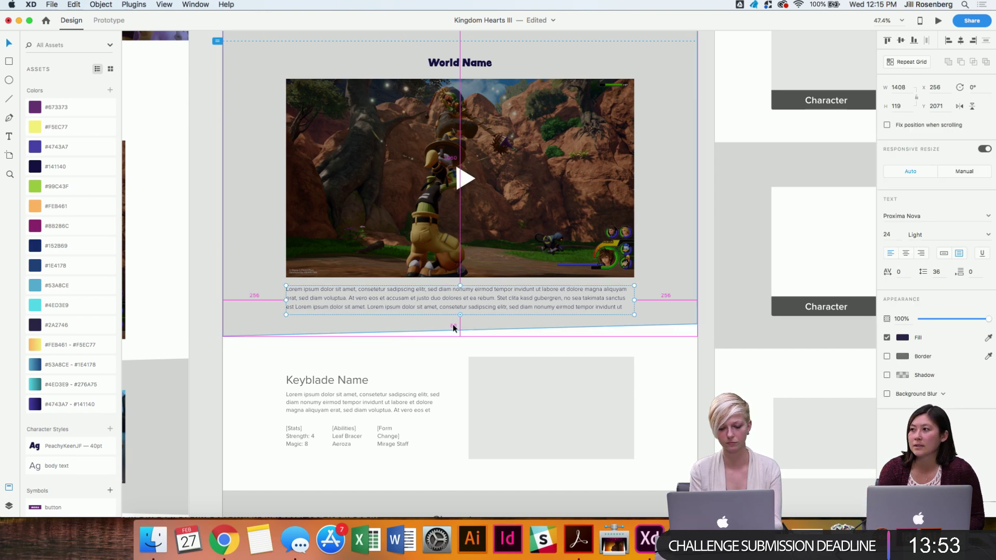
click(301, 321)
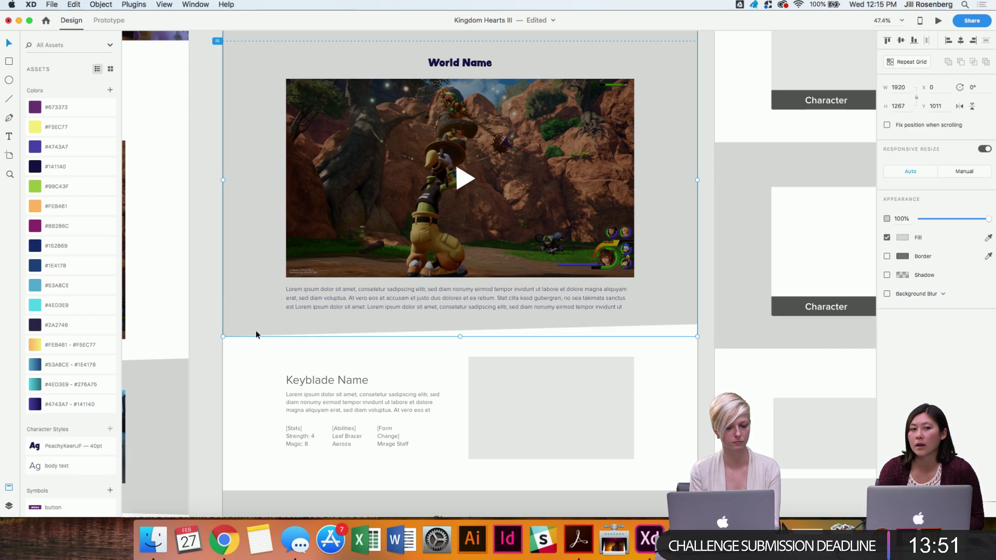
double_click(223, 337)
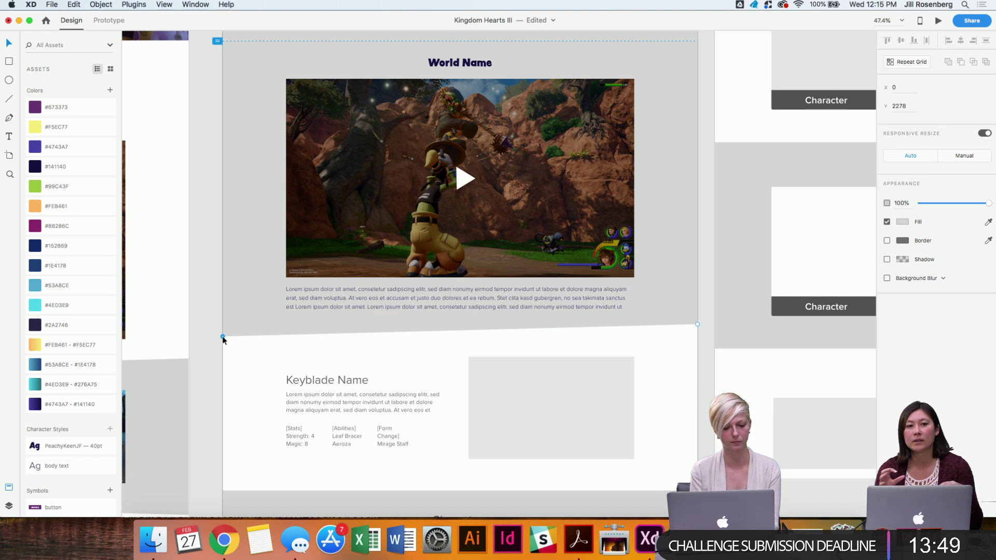
key(shift+Down)
key(shift+Down)
key(shift+Down)
key(shift+Down)
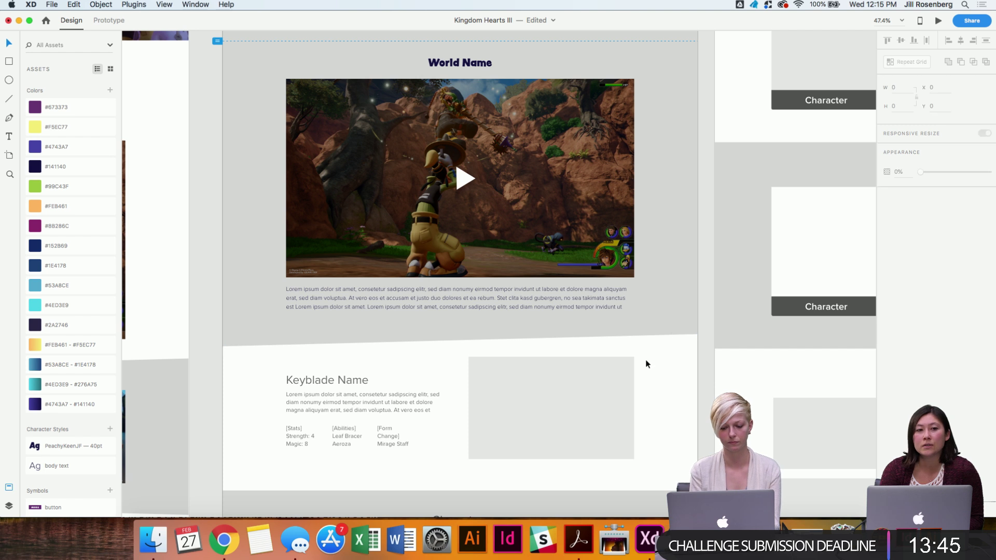
Measure the spacing from the World Name paragraph to the video above and to the grey background's bottom edge.
click(523, 292)
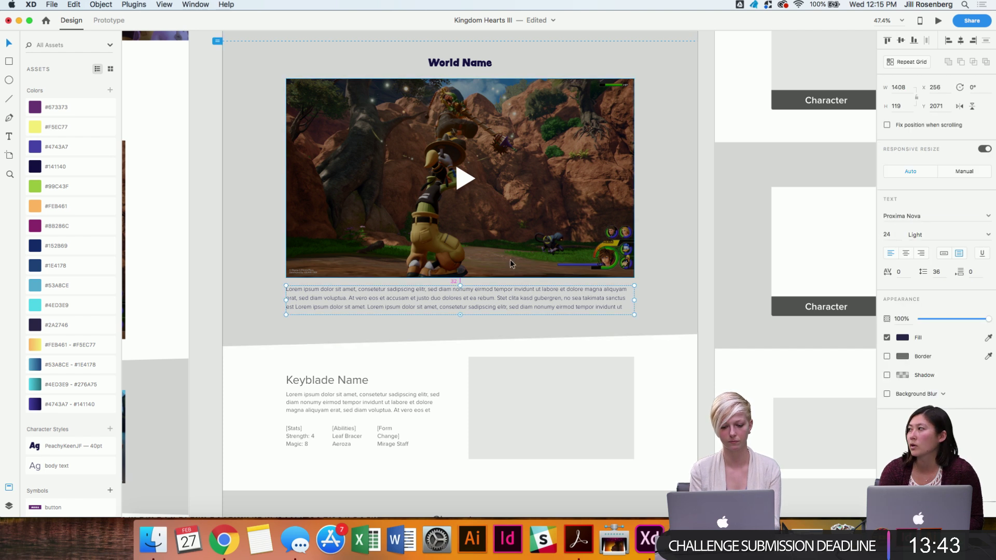
key(alt)
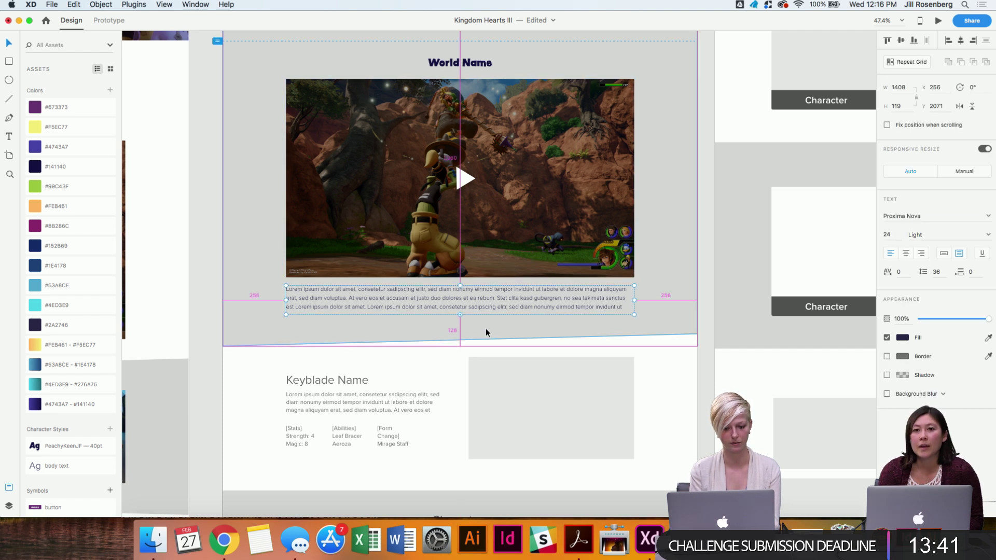
click(693, 403)
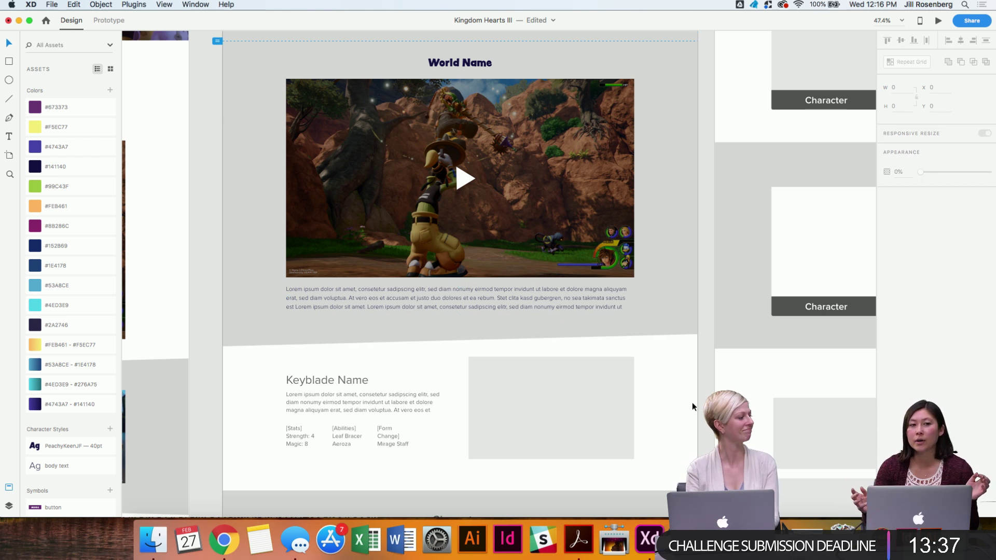
Extend the bottom of the world-wire artboard to leave empty space below the grey footer.
scroll(692, 403, down, 5)
scroll(692, 403, down, 5)
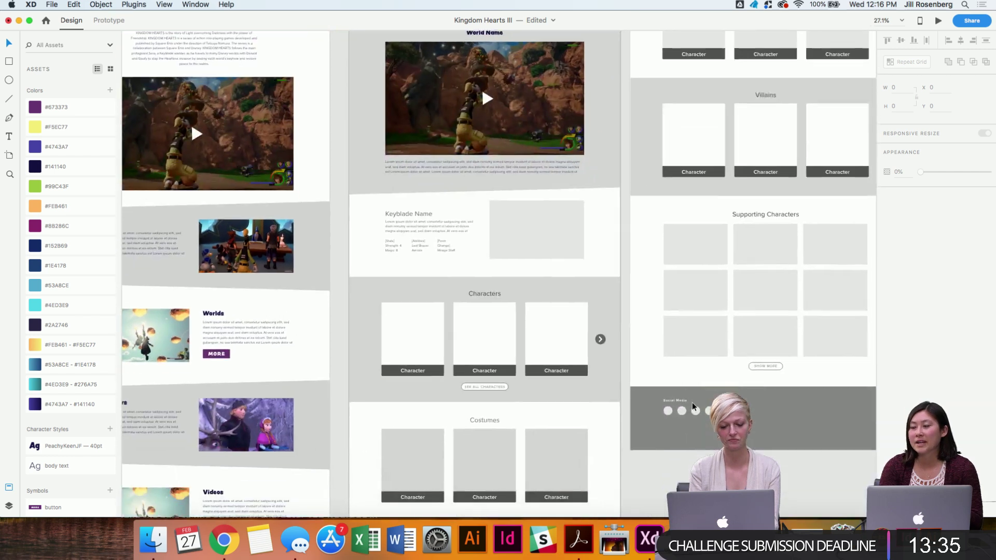
scroll(692, 403, down, 5)
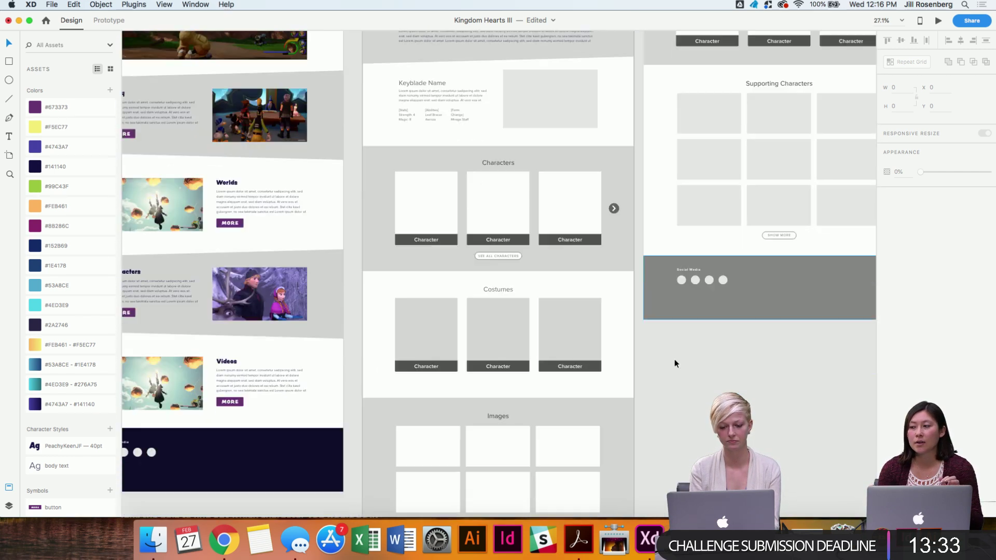
scroll(675, 363, down, 5)
scroll(627, 341, up, 10)
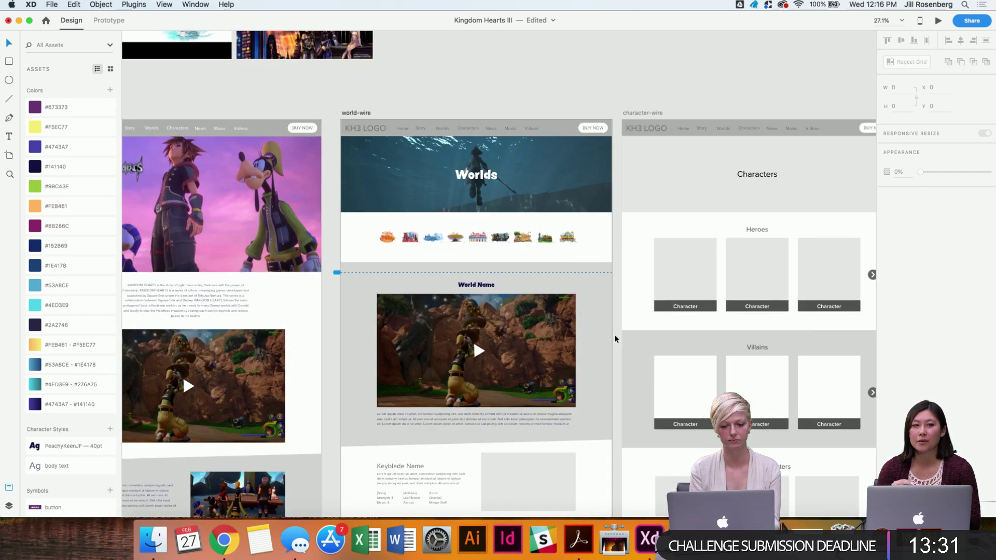
scroll(615, 339, up, 5)
click(339, 252)
scroll(342, 255, down, 10)
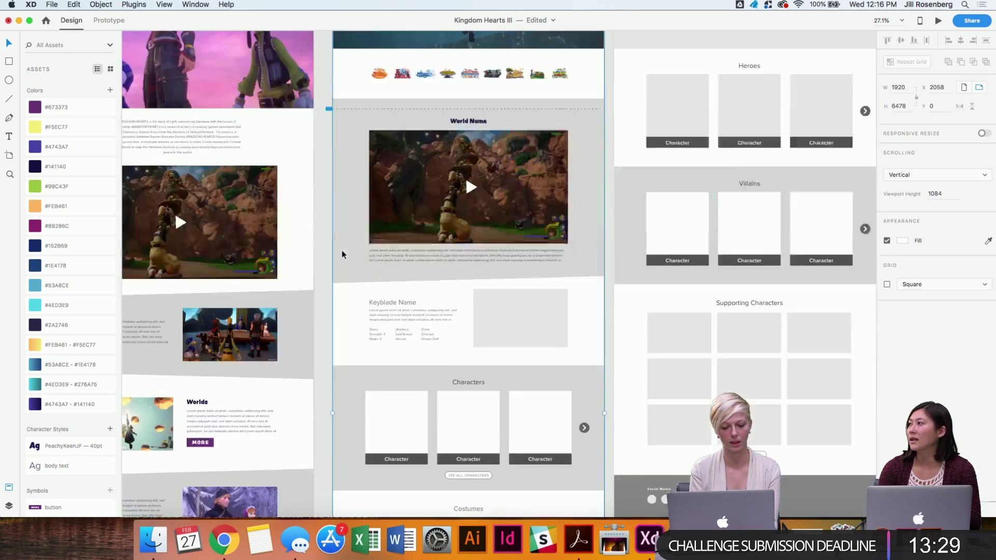
scroll(342, 254, down, 10)
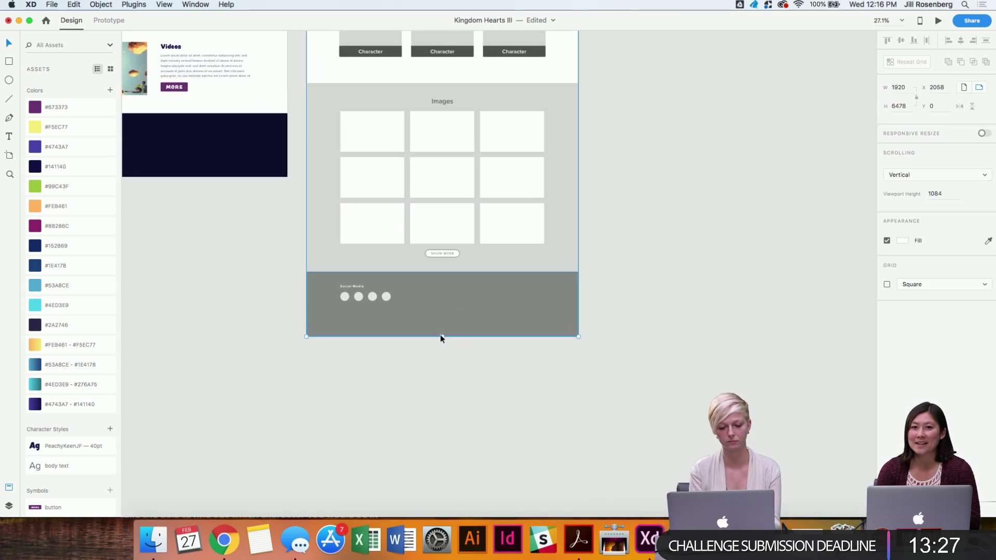
drag(441, 336, 449, 432)
click(633, 431)
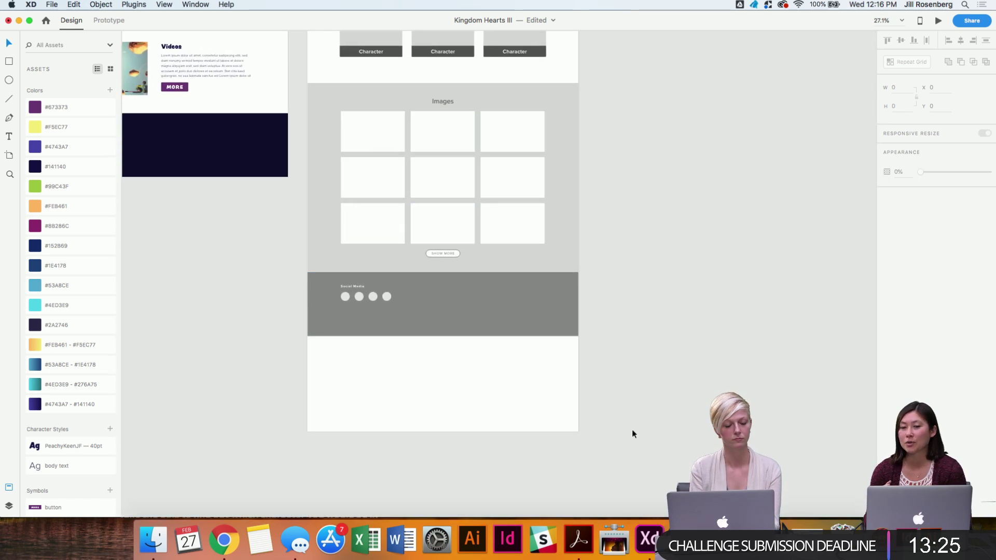
scroll(632, 433, up, 2)
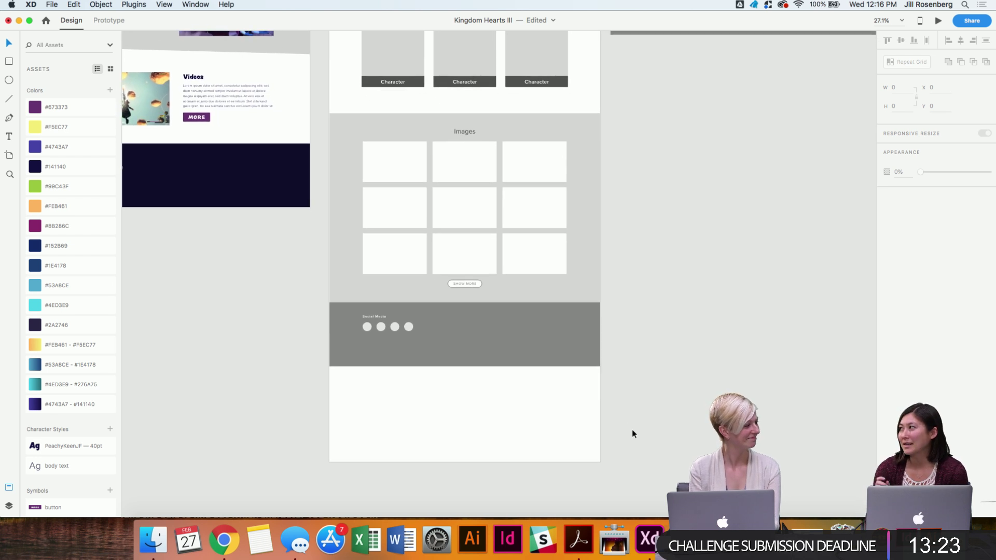
drag(556, 402, 355, 310)
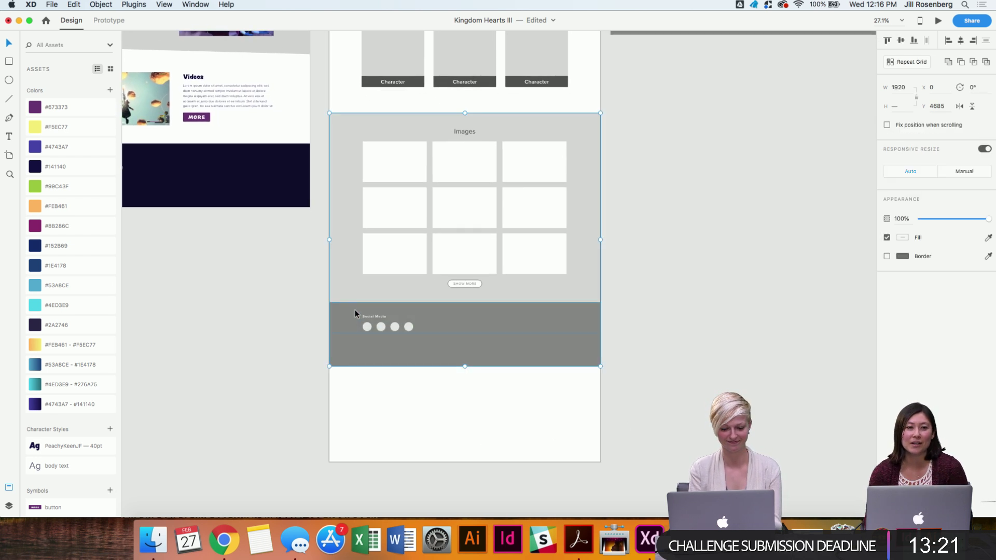
click(745, 319)
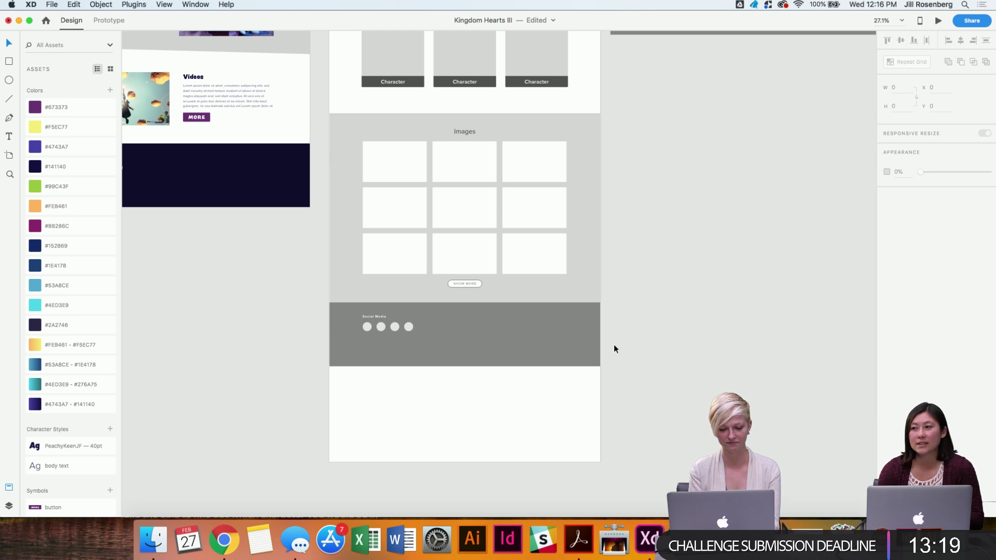
click(390, 326)
key(Escape)
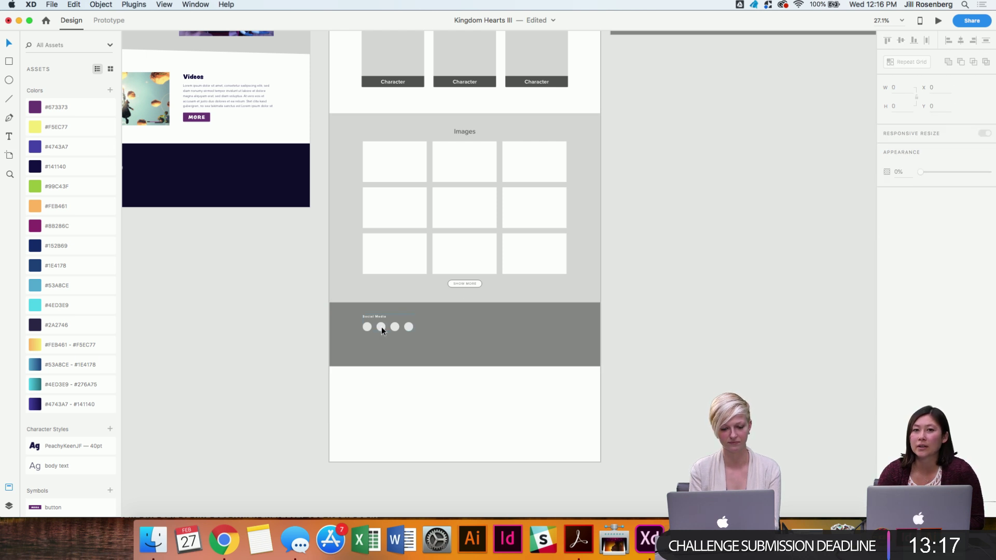
drag(414, 323, 478, 431)
click(666, 406)
scroll(666, 405, up, 10)
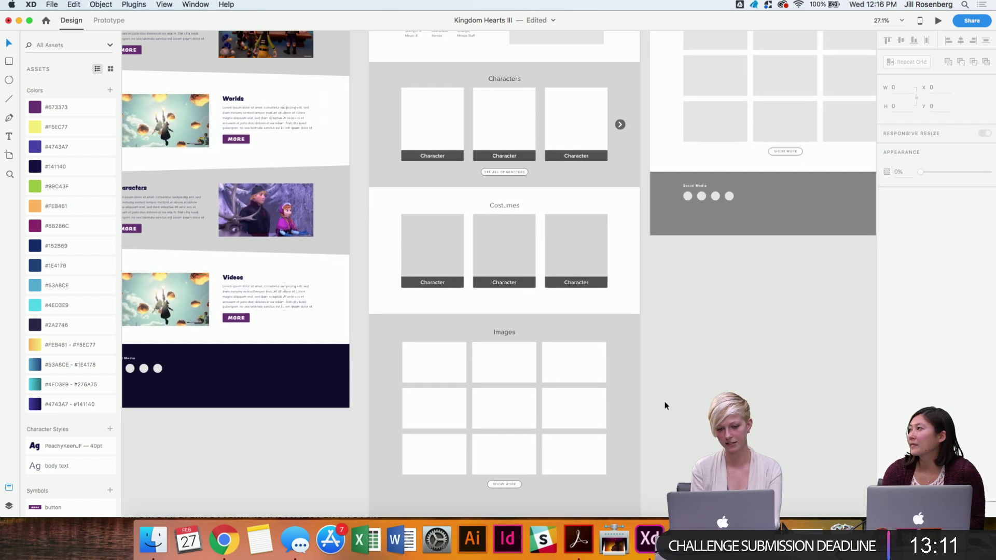
scroll(666, 406, up, 3)
scroll(441, 309, up, 5)
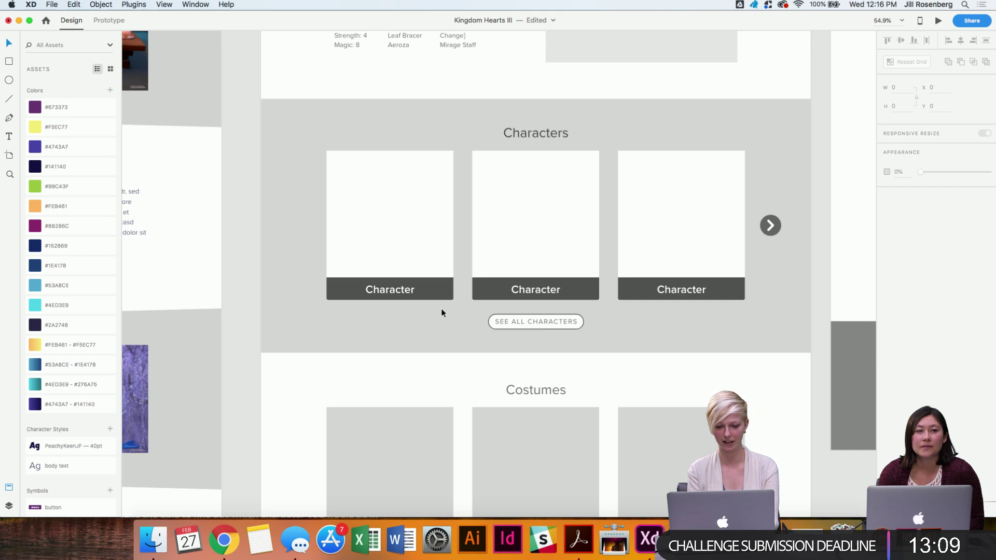
Move the Keyblade Name section and all sections below it down together to Y 2446, away from the slanted grey background.
scroll(441, 308, down, 3)
drag(245, 161, 636, 503)
scroll(511, 379, down, 8)
scroll(637, 503, up, 6)
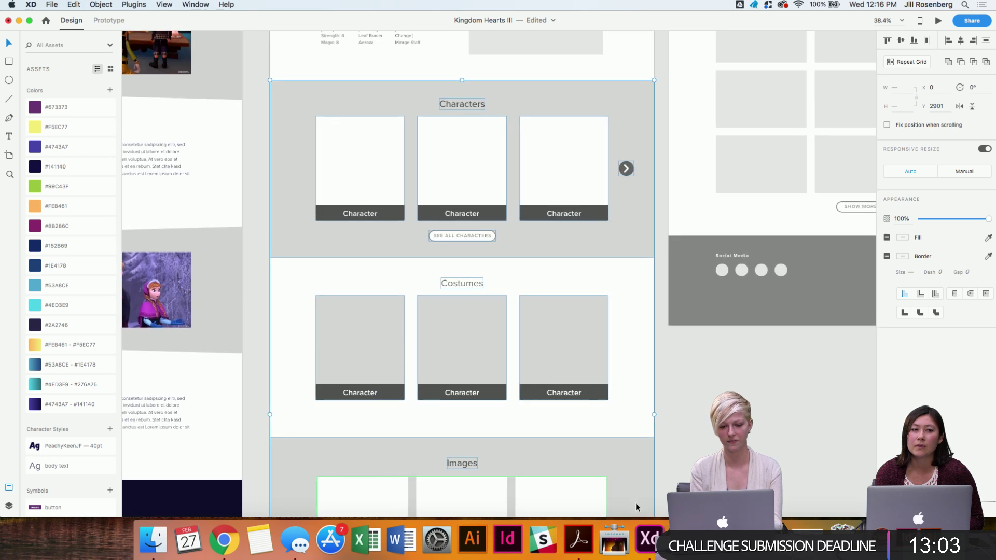
scroll(535, 324, up, 5)
scroll(535, 323, down, 3)
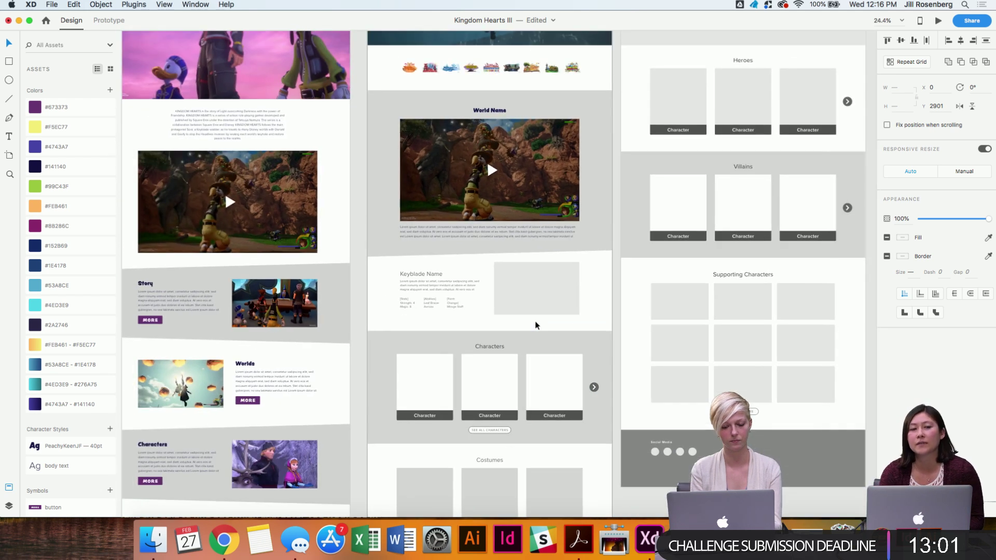
drag(388, 266, 593, 381)
scroll(593, 432, down, 4)
scroll(593, 436, down, 4)
scroll(593, 380, up, 3)
scroll(593, 381, up, 5)
scroll(593, 381, up, 5)
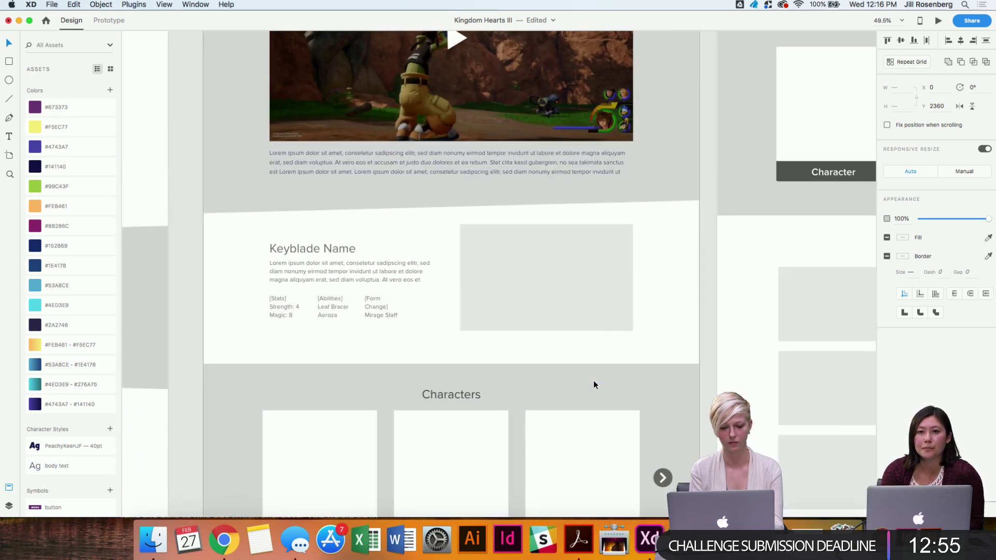
scroll(593, 381, down, 1)
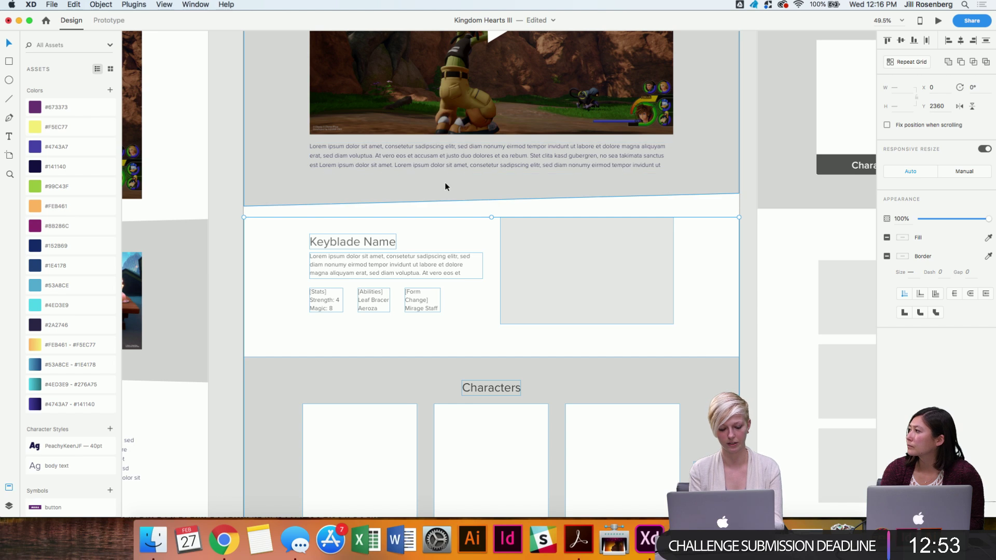
key(shift+Down)
key(shift+Down)
key(shift+Down)
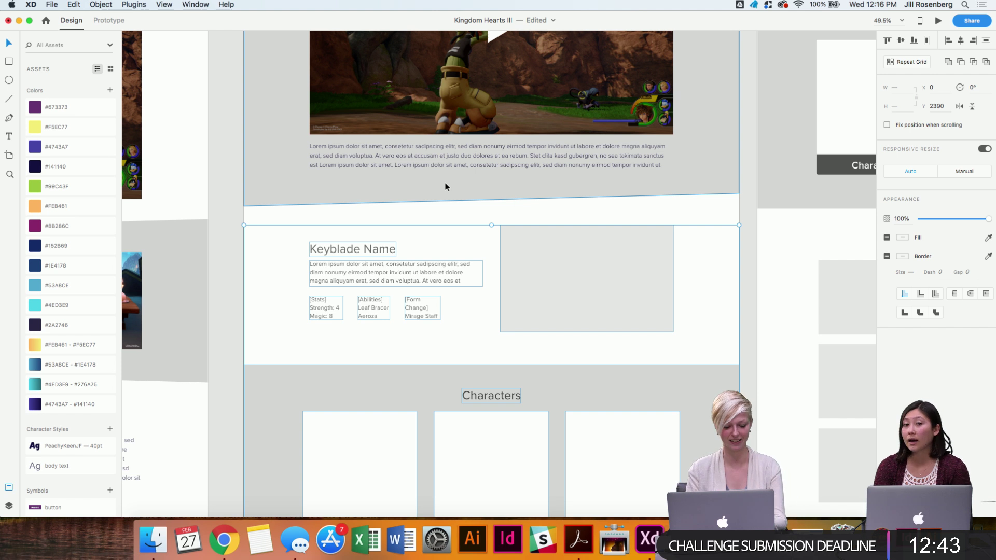
key(shift+Down)
key(shift+Down)
key(shift+Down)
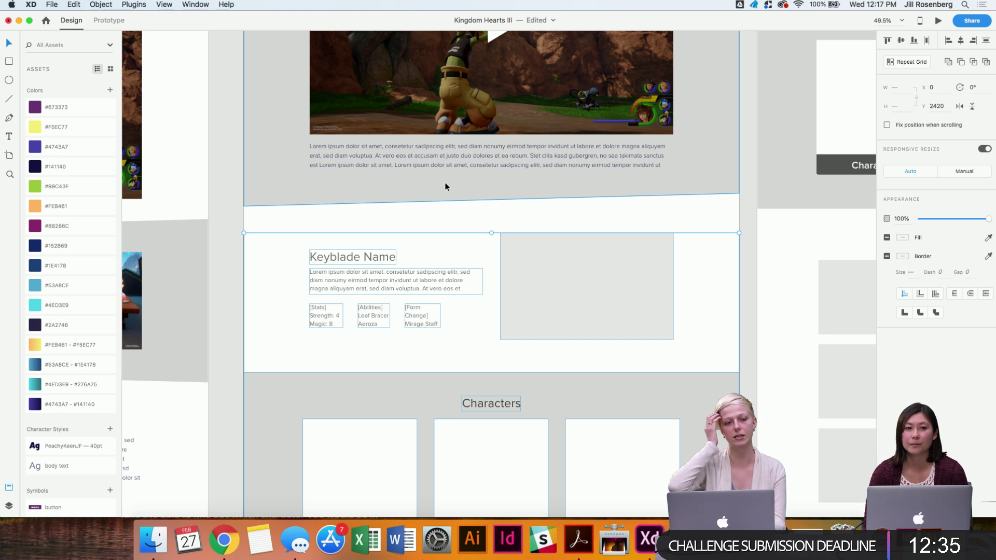
key(shift+Down)
key(shift+Down)
key(Down)
key(Down)
key(Down)
key(Down)
key(Down)
key(Down)
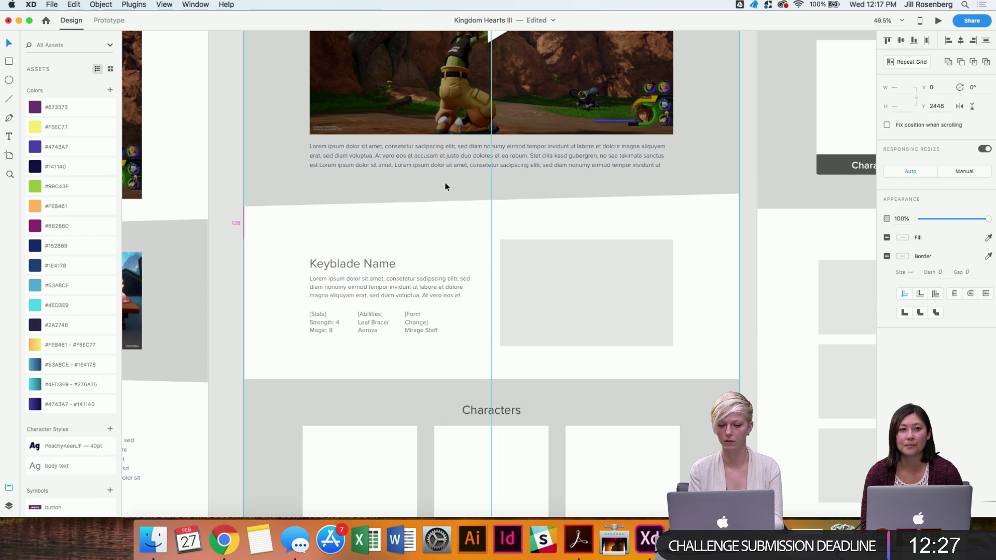
click(726, 217)
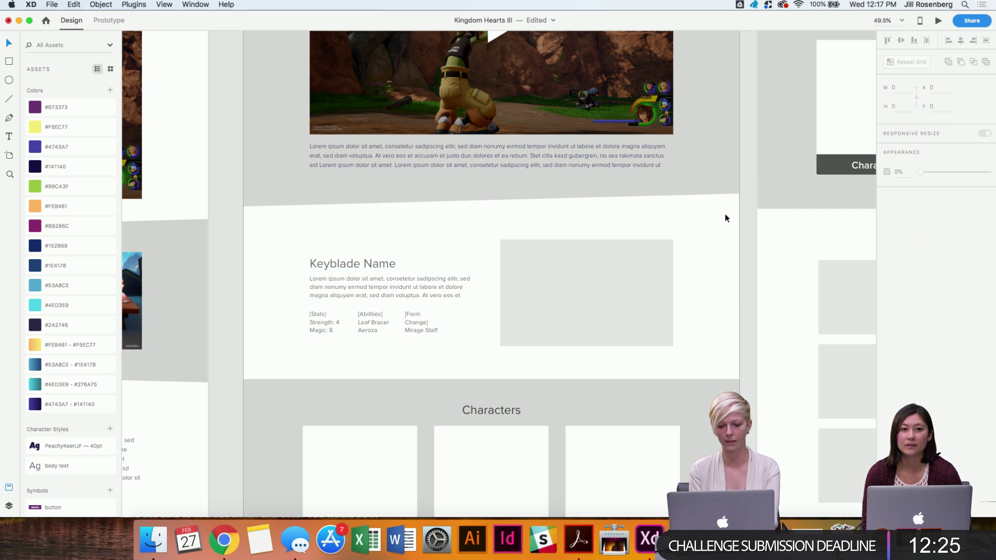
Start an image import and open the keyblades folder inside KINGDOMHEARTSIII on the Desktop.
scroll(447, 278, down, 3)
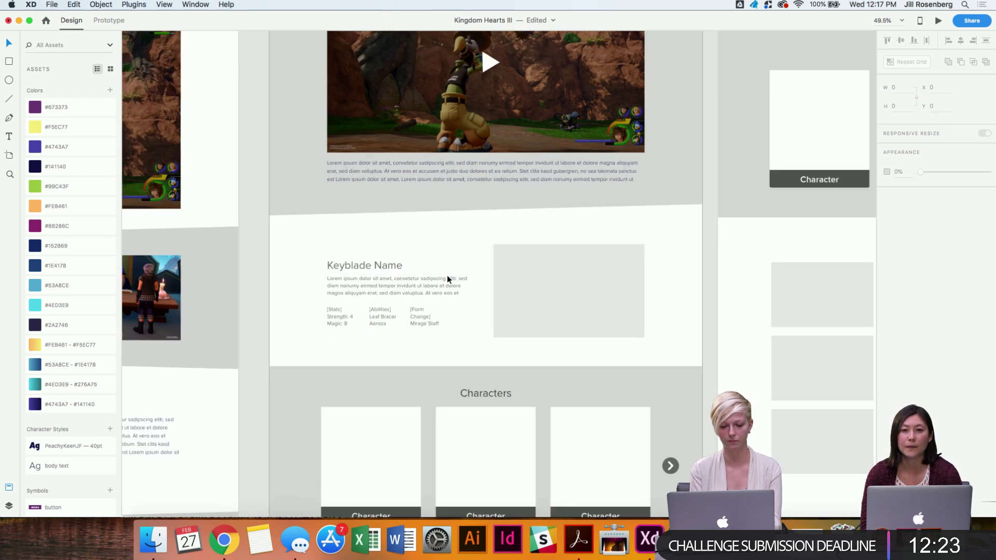
scroll(447, 275, up, 3)
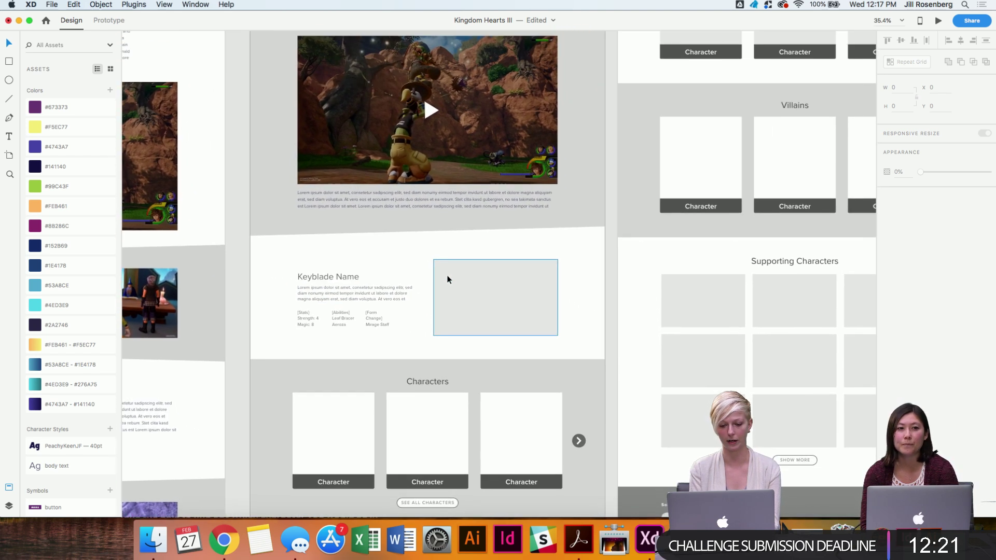
scroll(446, 275, up, 3)
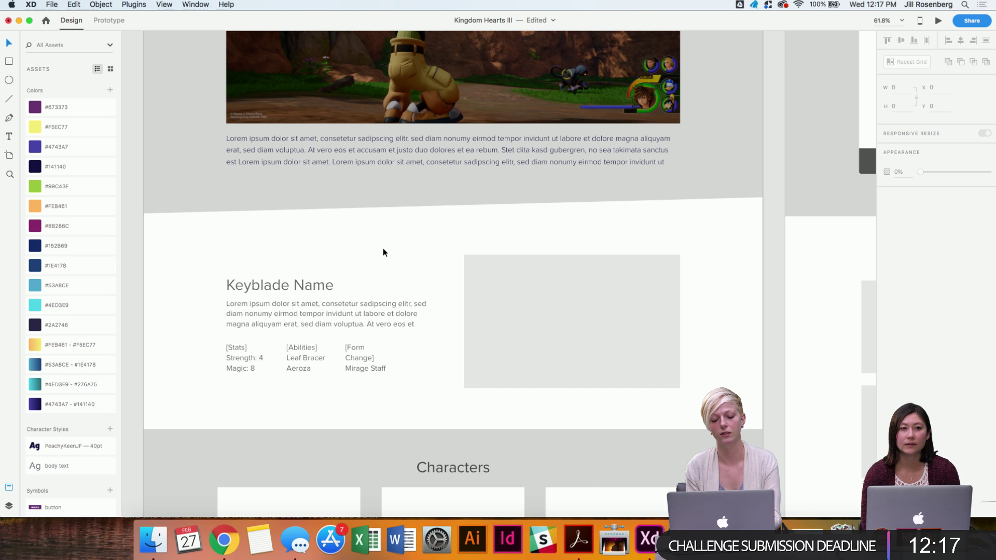
click(56, 3)
click(57, 147)
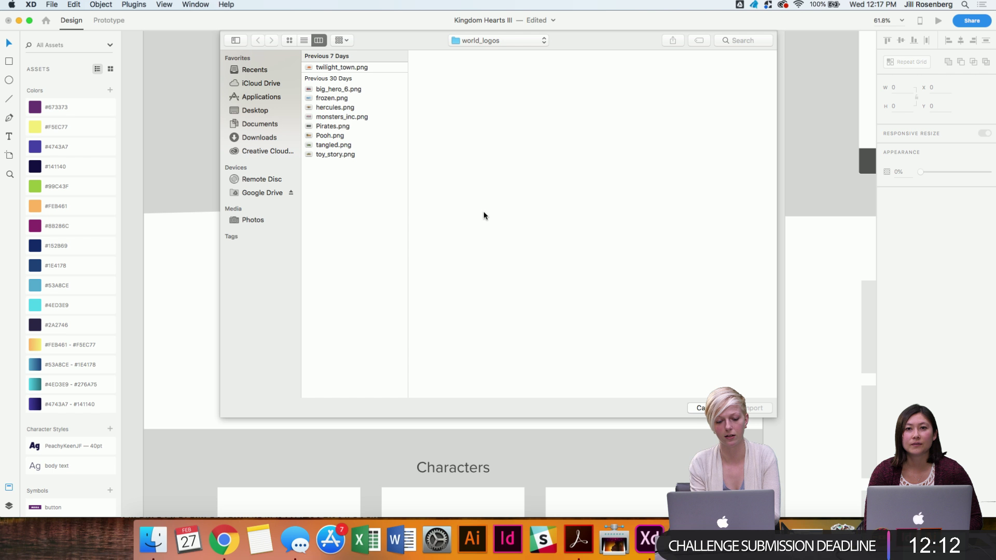
click(320, 108)
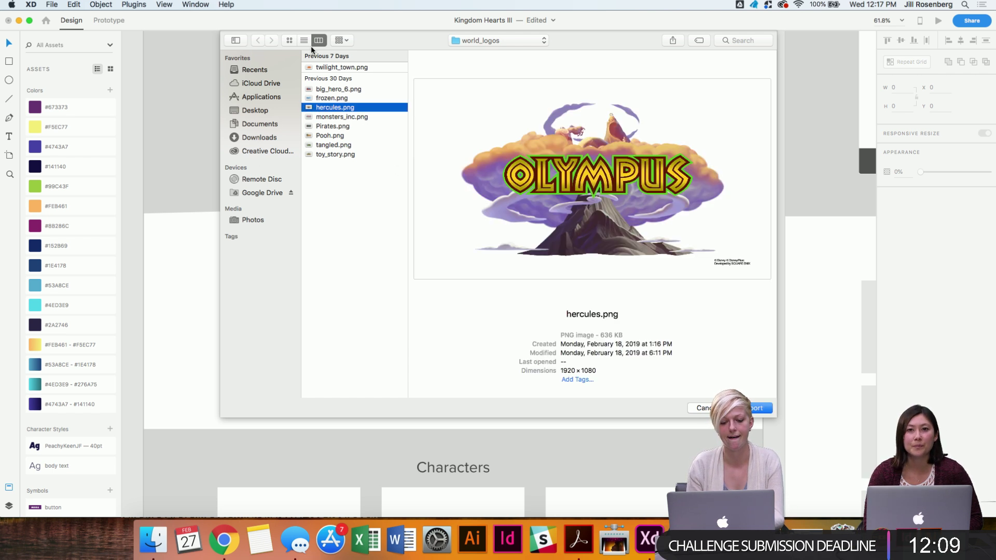
click(250, 110)
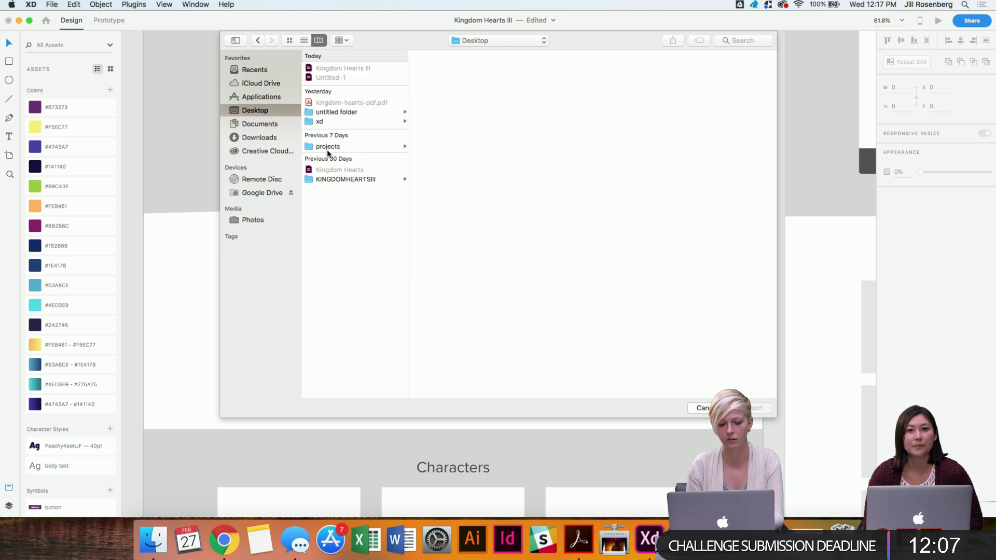
click(336, 180)
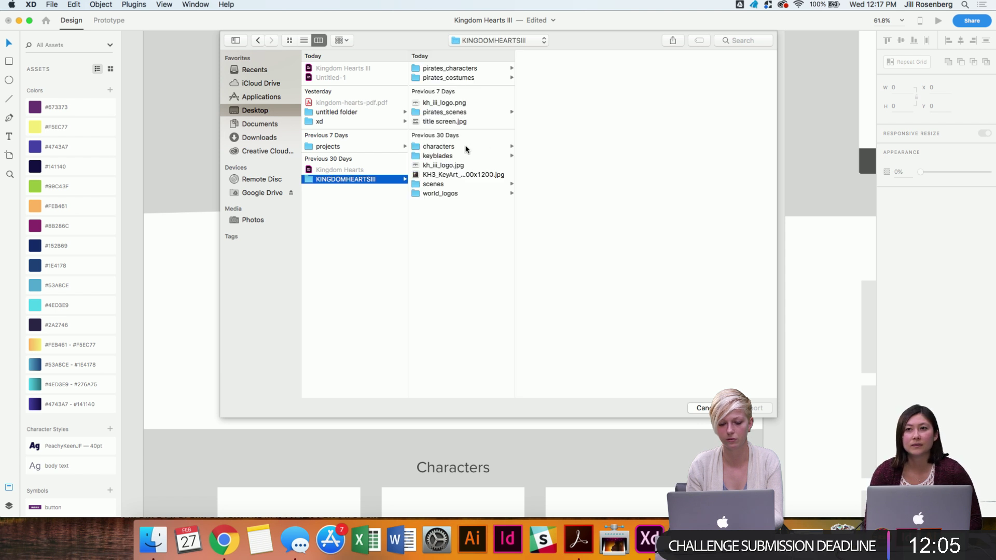
click(442, 156)
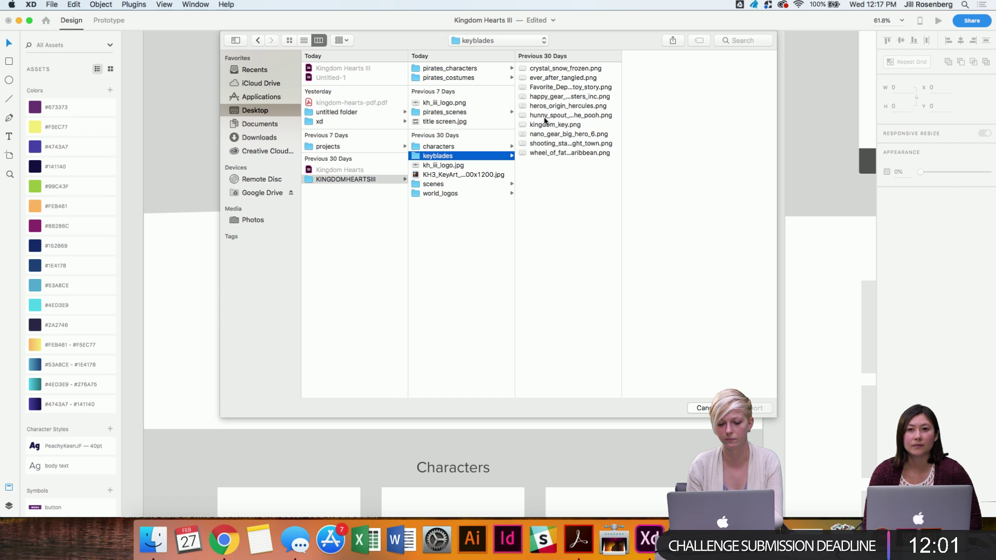
Preview the keyblade images in the keyblades folder to choose one for the Keyblade Name section.
click(537, 153)
key(Up)
key(Up)
key(Up)
key(Up)
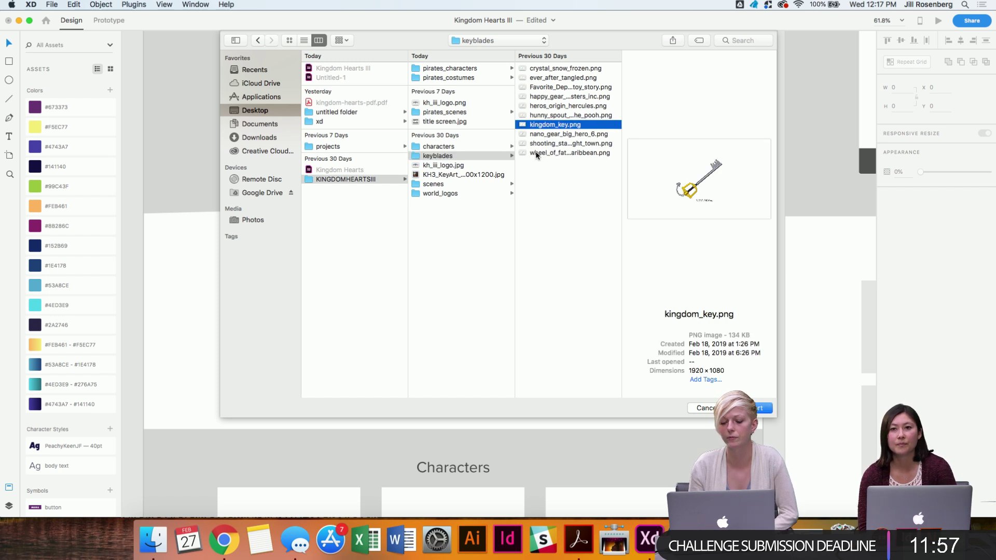
key(Up)
key(Up)
key(Up)
key(Up)
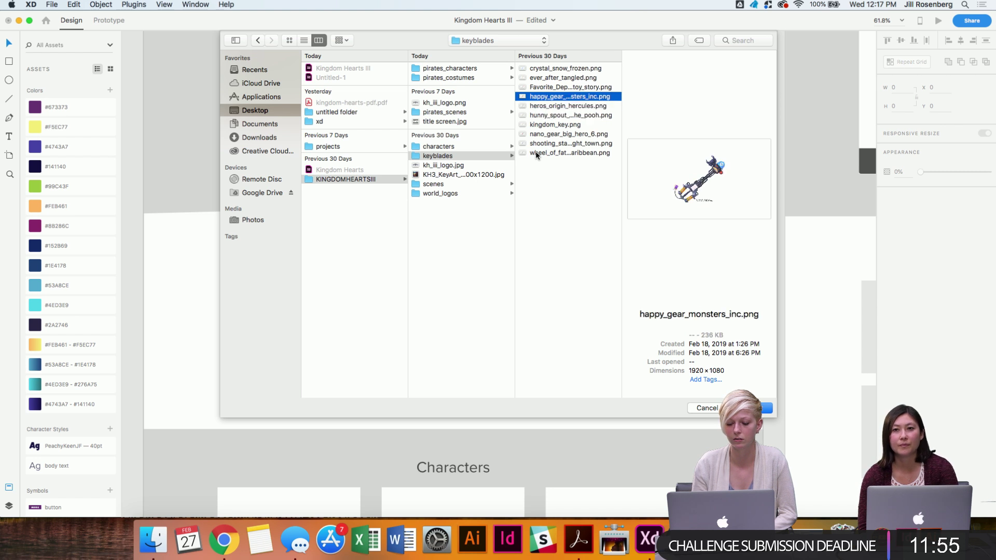
key(Up)
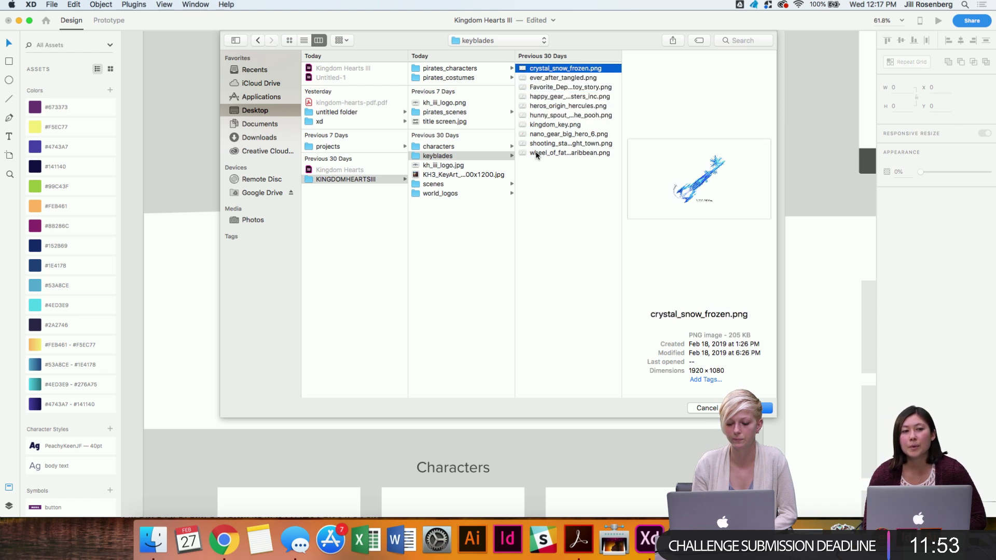
key(Down)
key(Down)
key(Down)
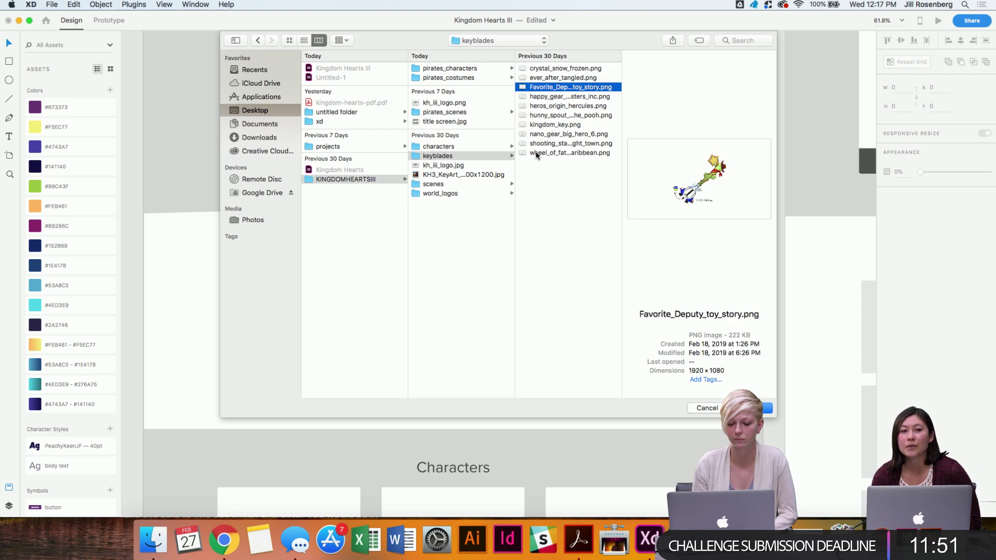
key(Down)
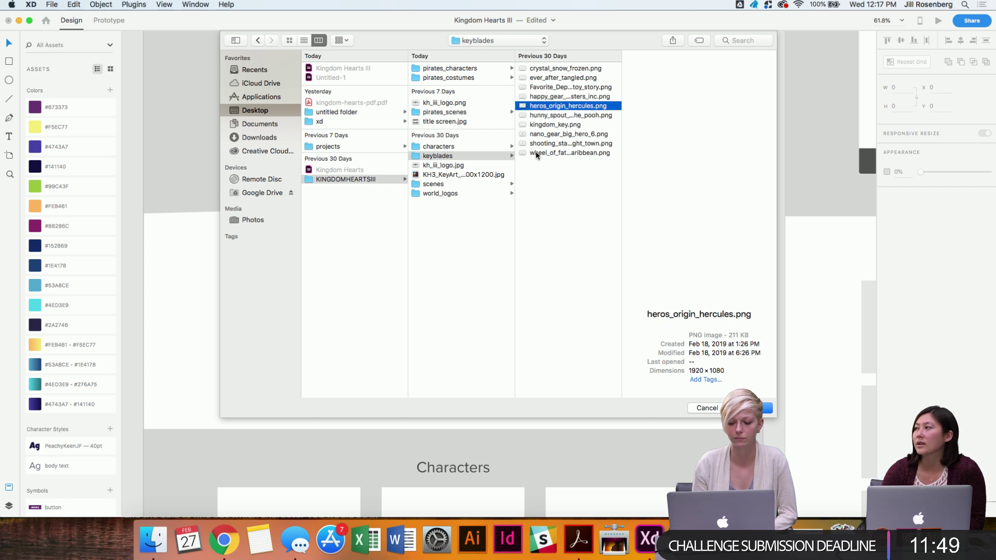
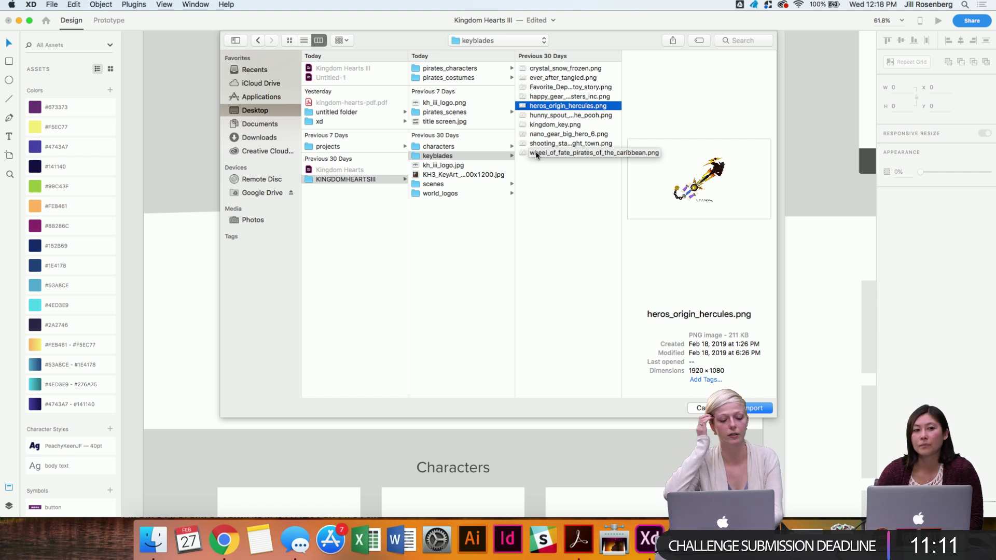
key(Down)
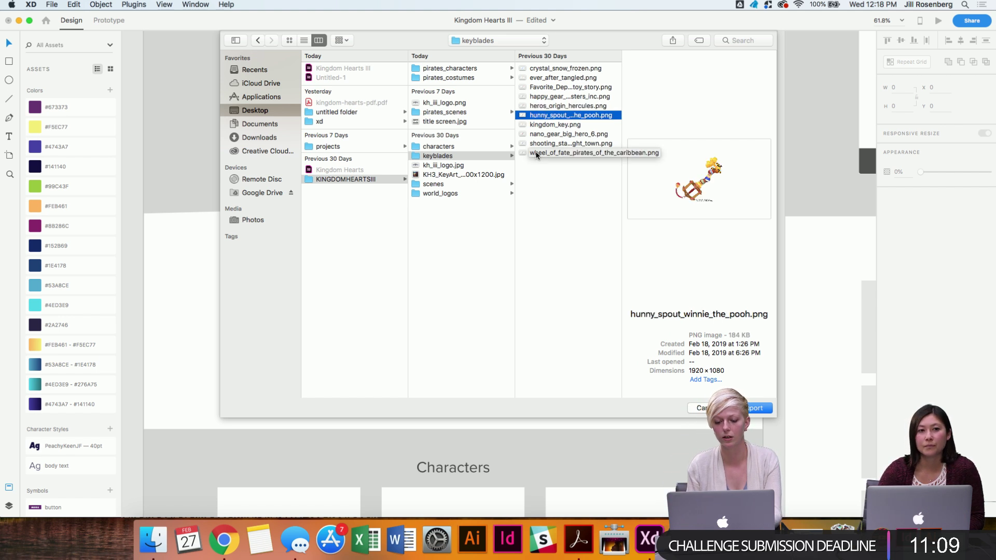
key(Down)
key(Down)
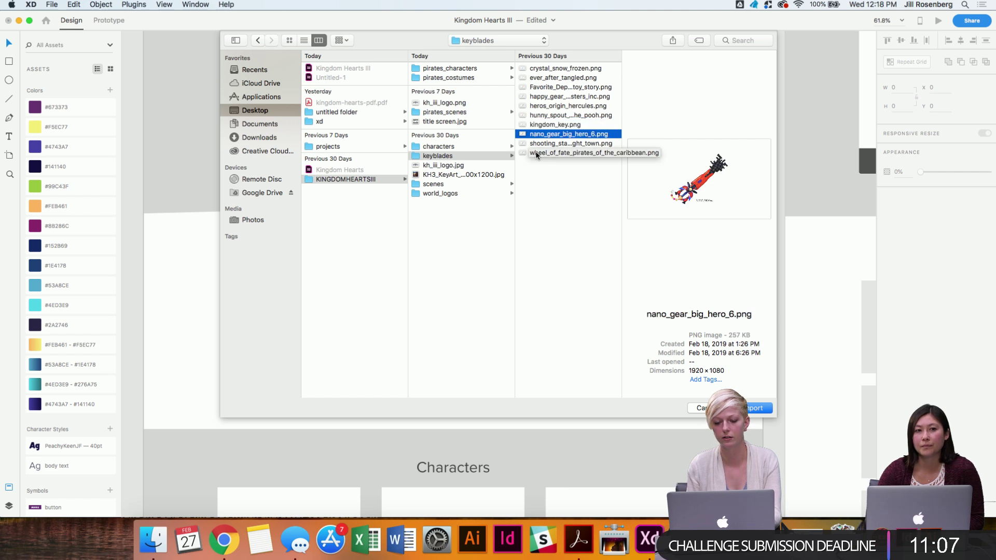
key(Down)
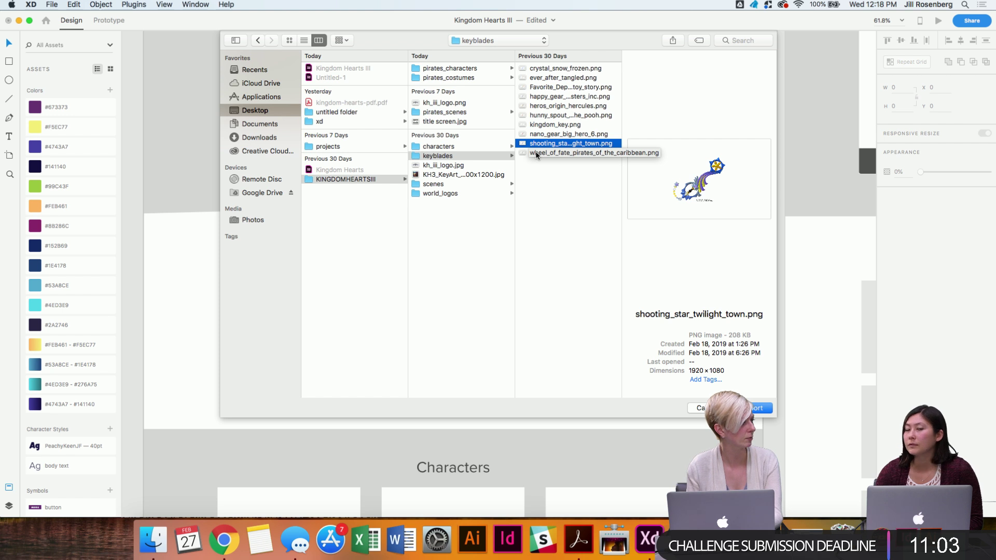
key(Down)
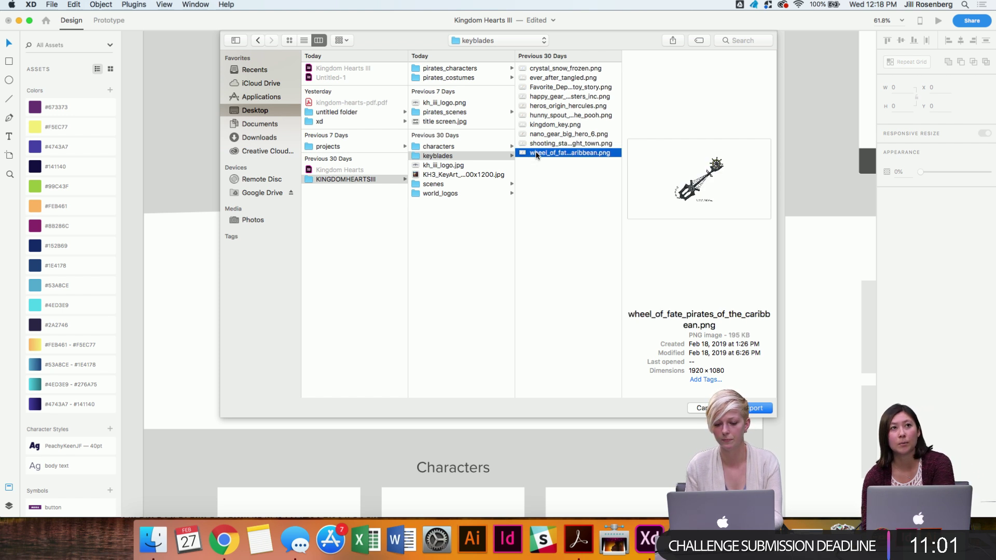
Import wheel_of_fate_pirates_of_the_caribbean.png, scale it to 659 by 371 px and place it over the grey Keyblade placeholder at X 1005, Y 2468.
double_click(536, 151)
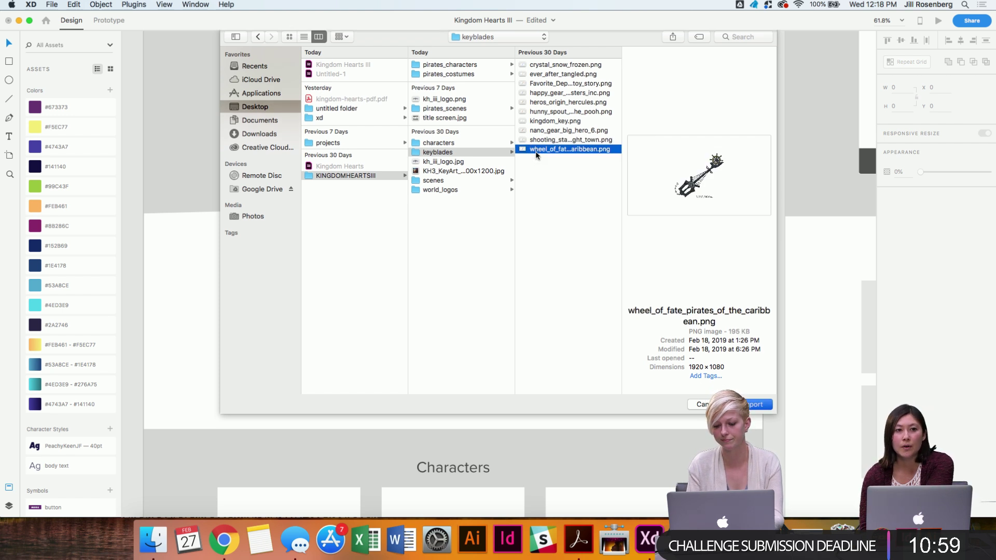
key(super+minus)
key(super+minus)
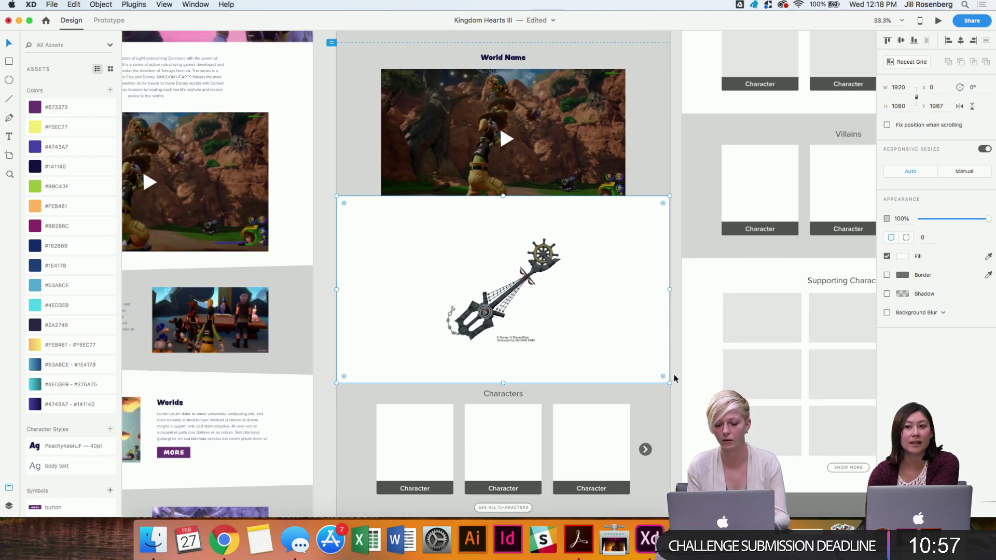
drag(668, 381, 447, 283)
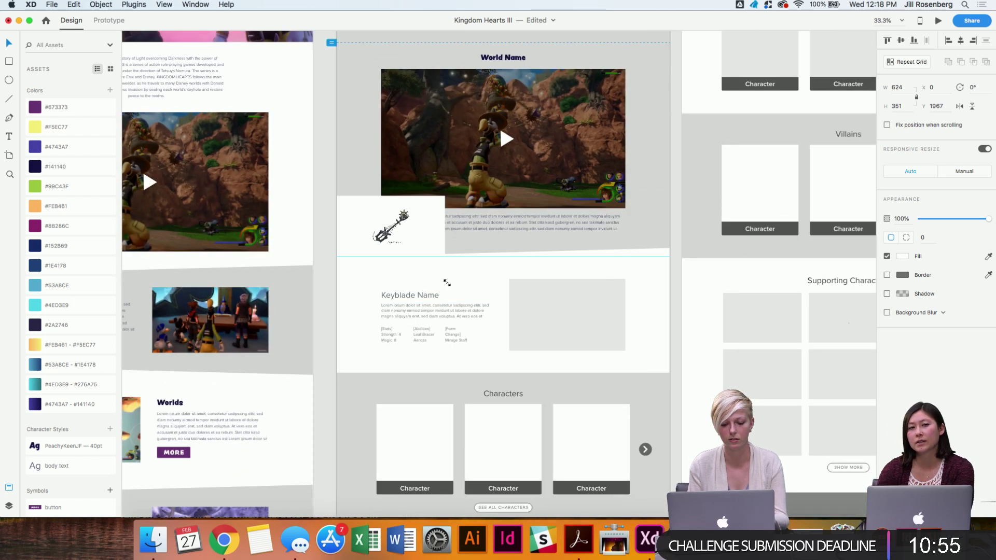
drag(425, 217, 580, 288)
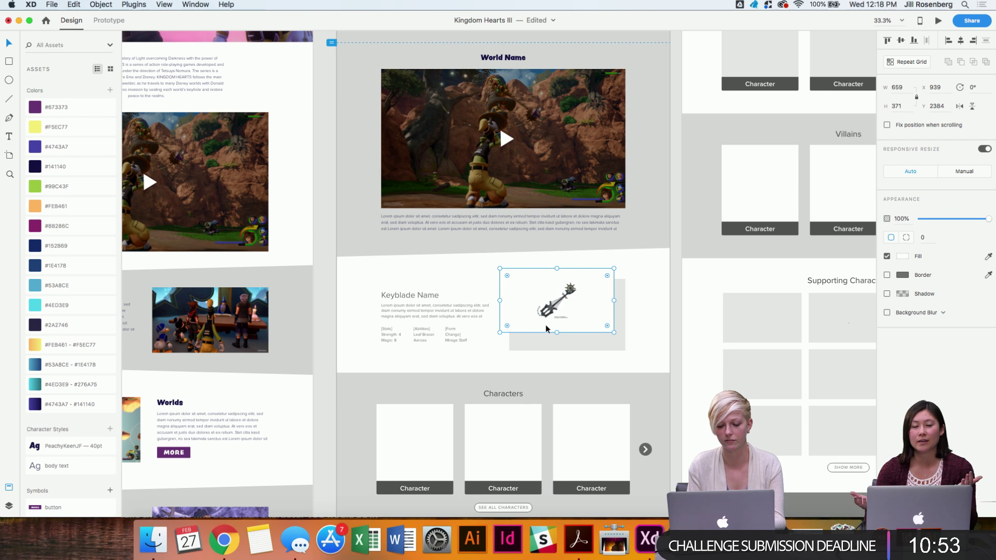
key(super+equal)
key(super+equal)
drag(503, 237, 522, 259)
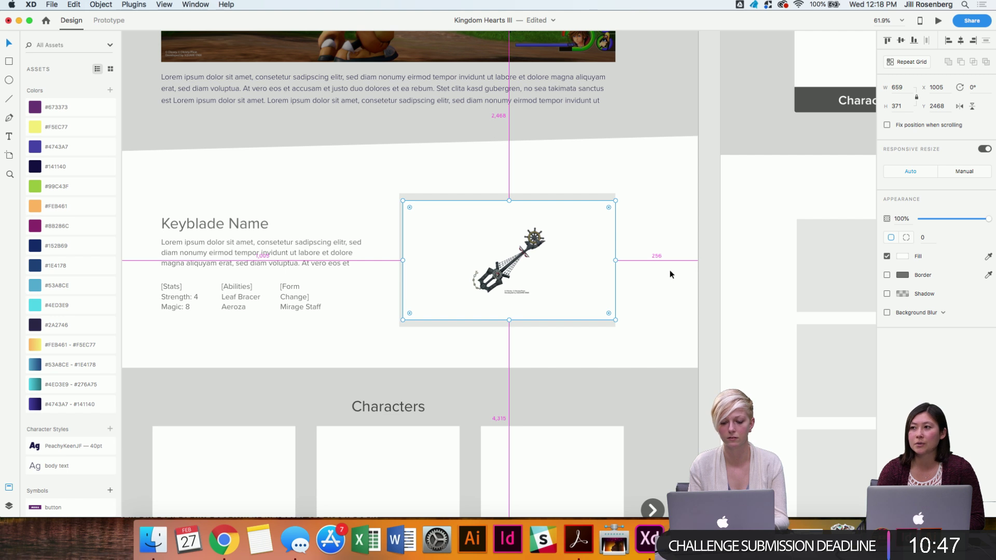
Enlarge the keyblade image to 755 by 425 px, keeping its right edge in place, and delete the grey placeholder behind it.
drag(403, 200, 366, 182)
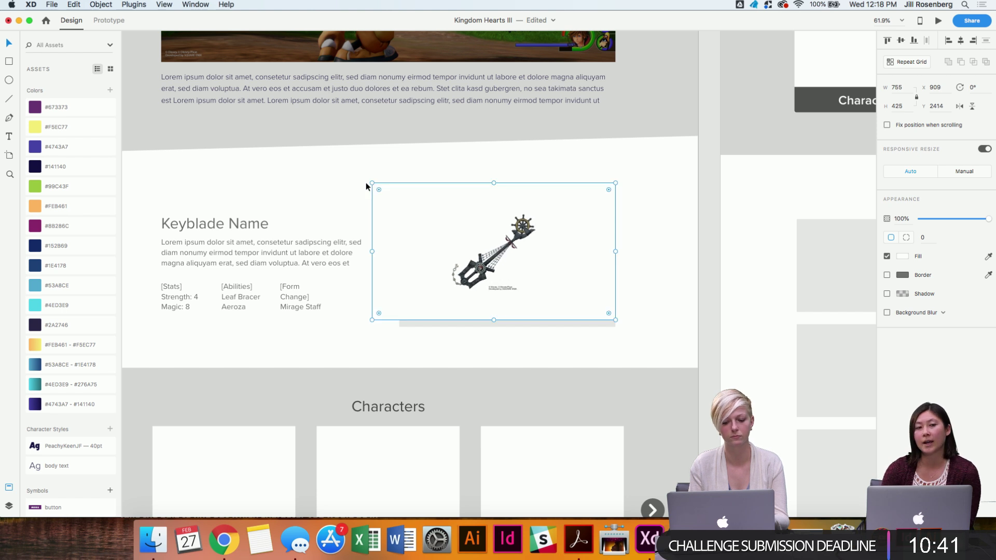
click(434, 322)
click(505, 269)
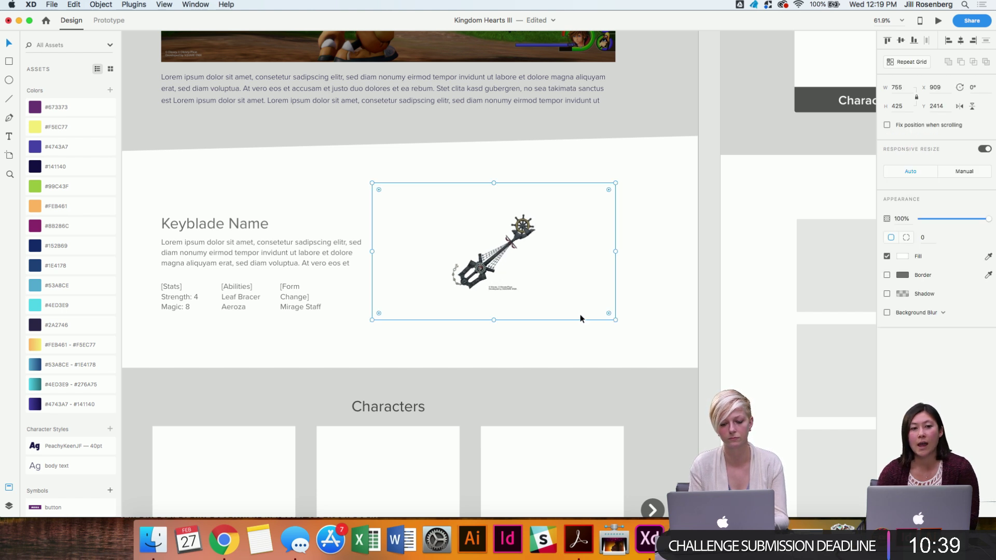
Enlarge the keyblade image to 983 by 553 px and draw a rectangle of about 456 by 395 px tightly around the keyblade.
drag(615, 320, 669, 350)
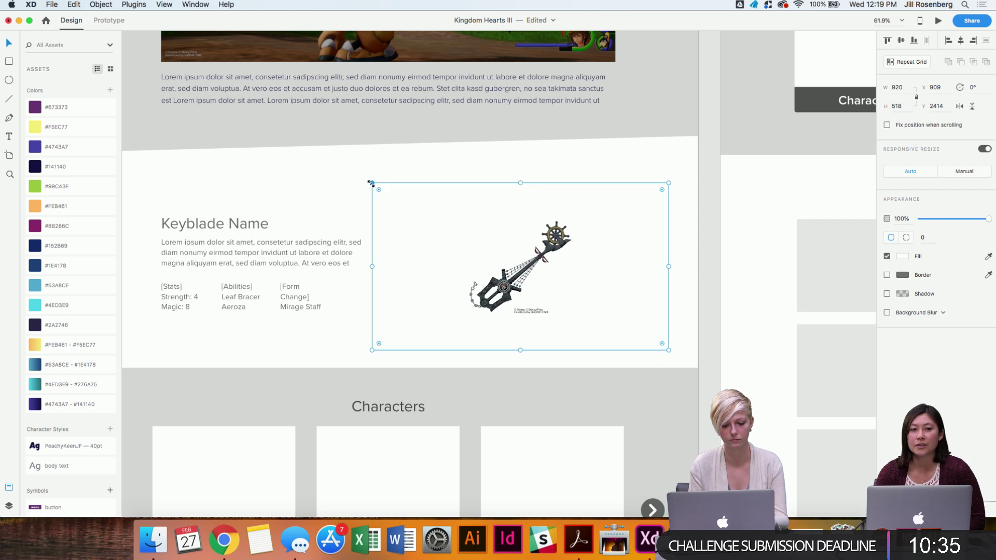
drag(371, 183, 351, 156)
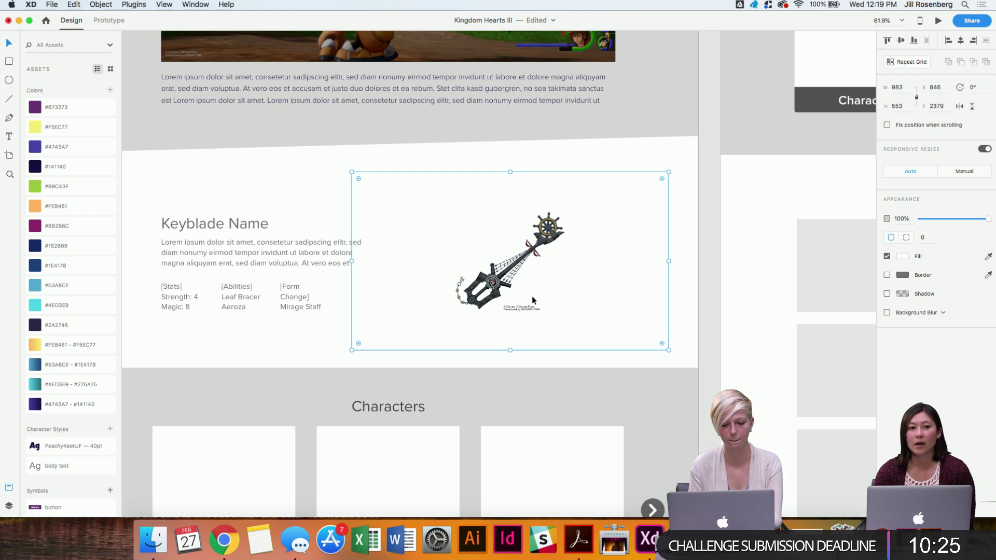
key(r)
drag(440, 201, 587, 328)
key(Escape)
key(v)
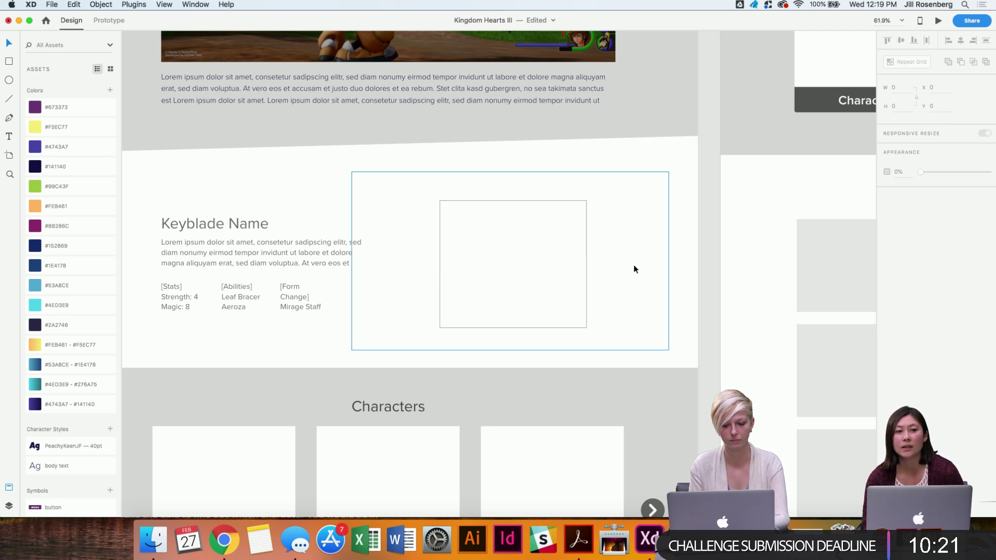
Mask the keyblade image with the rectangle, then scale the masked image up to about 487 by 422 px.
click(634, 265)
shift+click(473, 276)
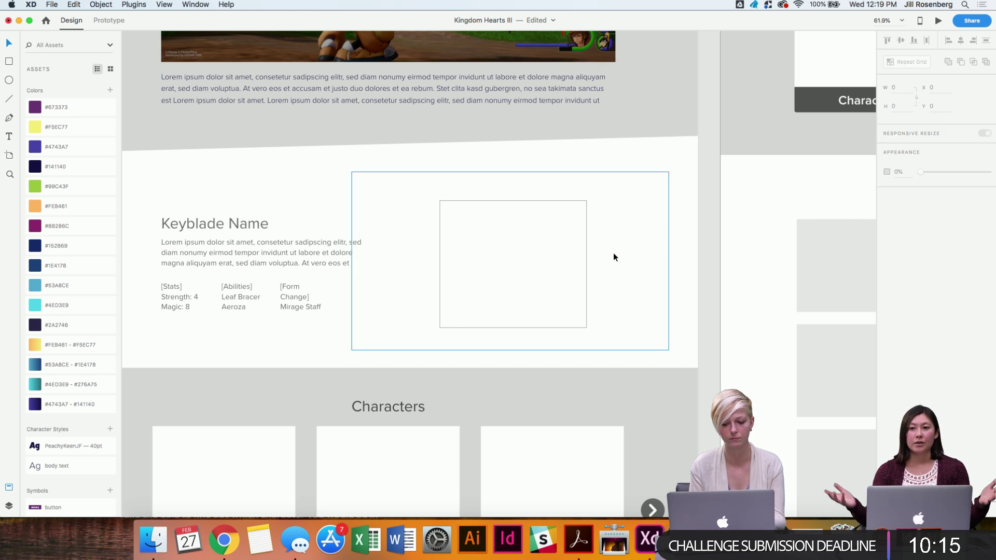
drag(692, 307, 499, 229)
right_click(499, 229)
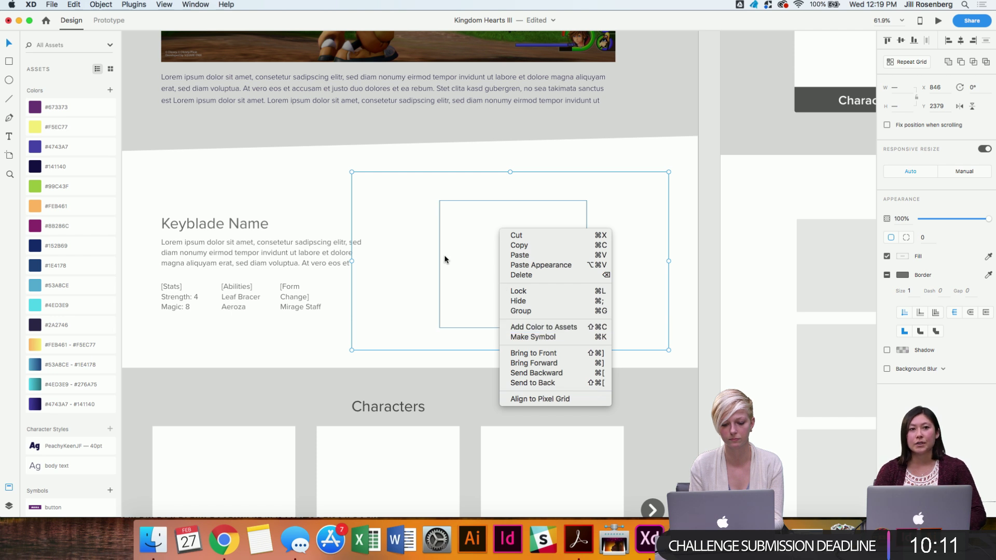
click(285, 183)
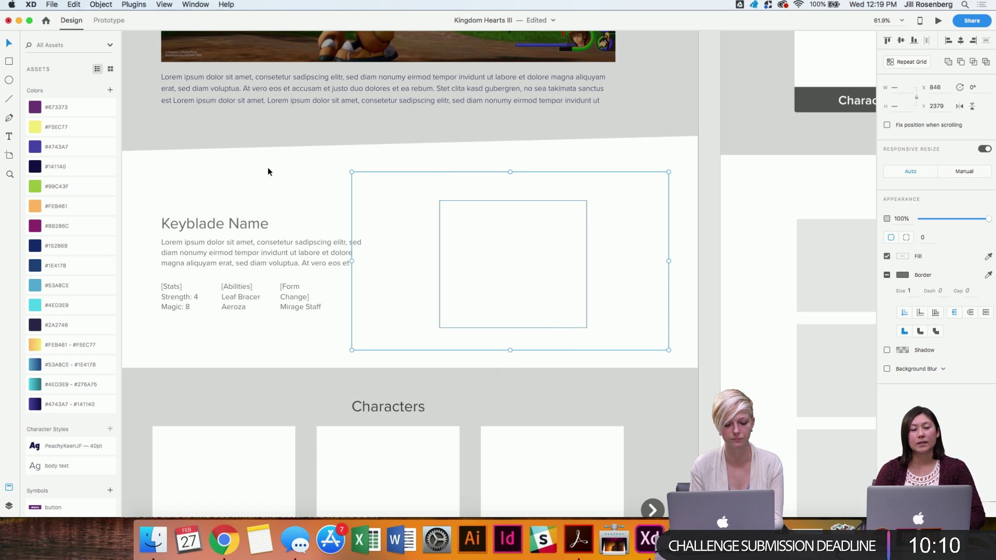
click(99, 4)
click(126, 136)
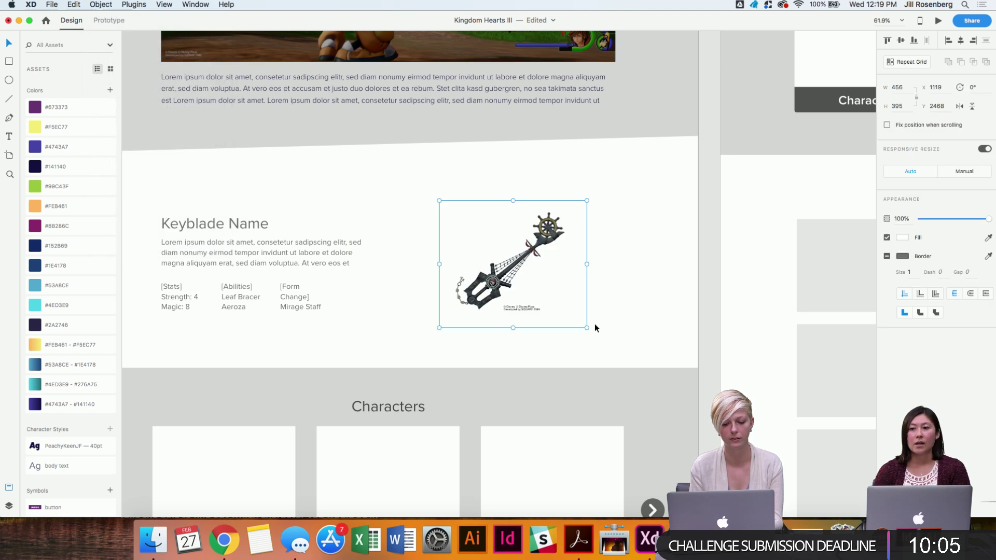
mouse_move(587, 328)
mouse_down()
mouse_move(616, 345)
mouse_move(598, 337)
mouse_up()
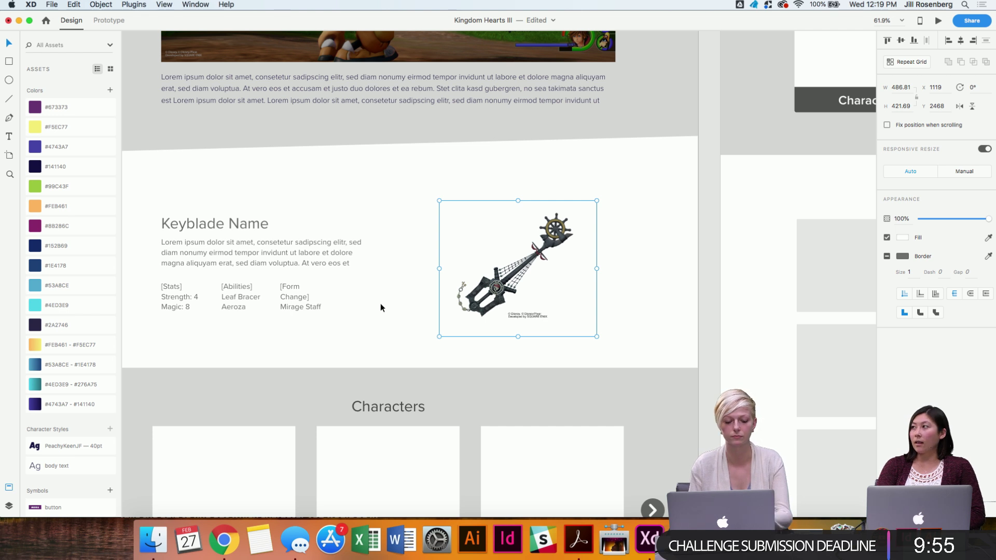
Apply the PeachyKeenJF 40pt character style to the Keyblade Name heading.
scroll(247, 232, down, 3)
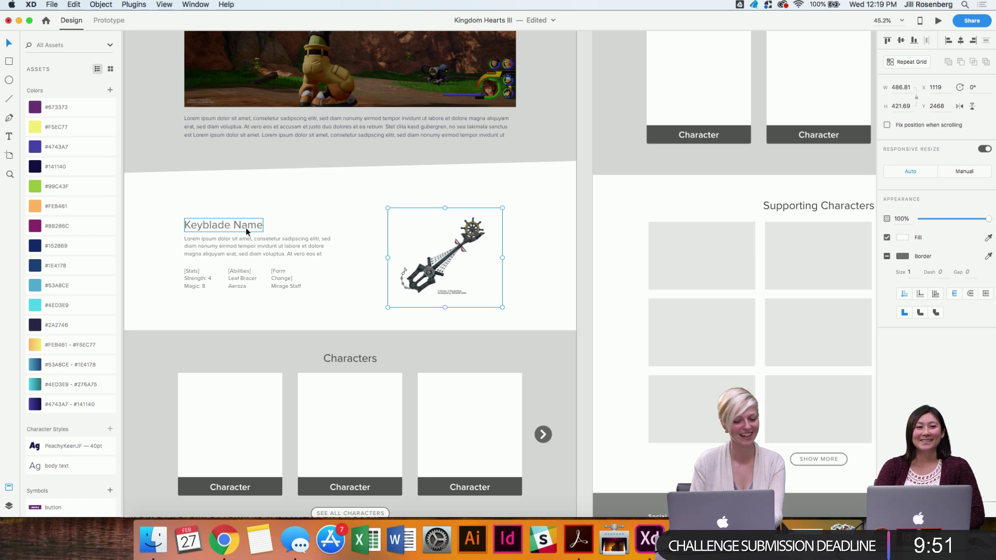
scroll(248, 232, up, 4)
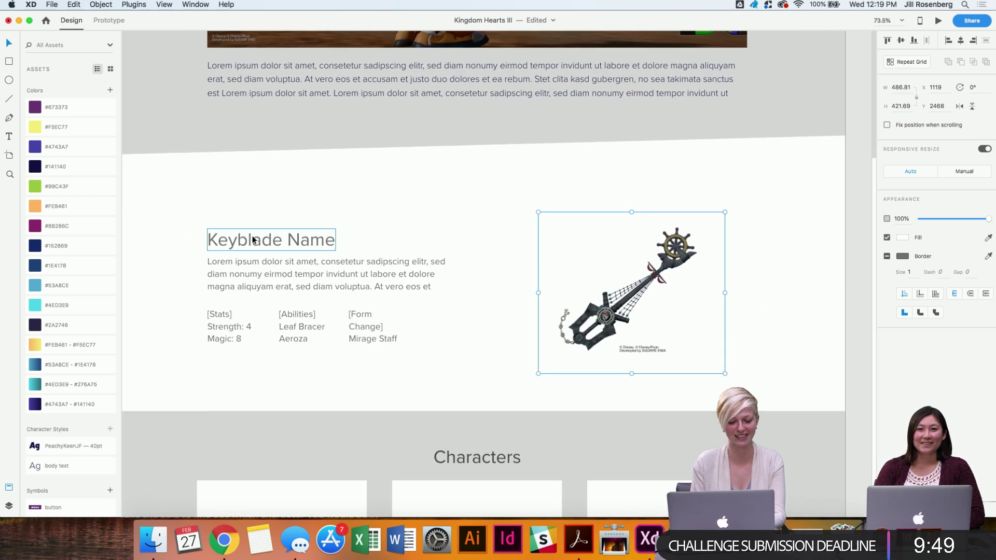
click(253, 239)
click(56, 448)
click(152, 282)
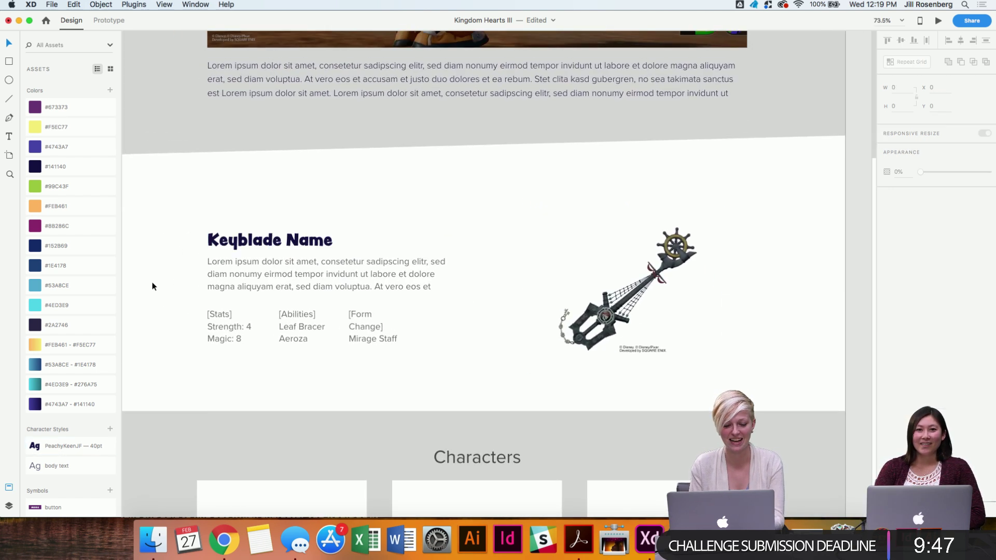
Apply the body text character style to the description paragraph under the Keyblade Name heading.
scroll(151, 282, down, 3)
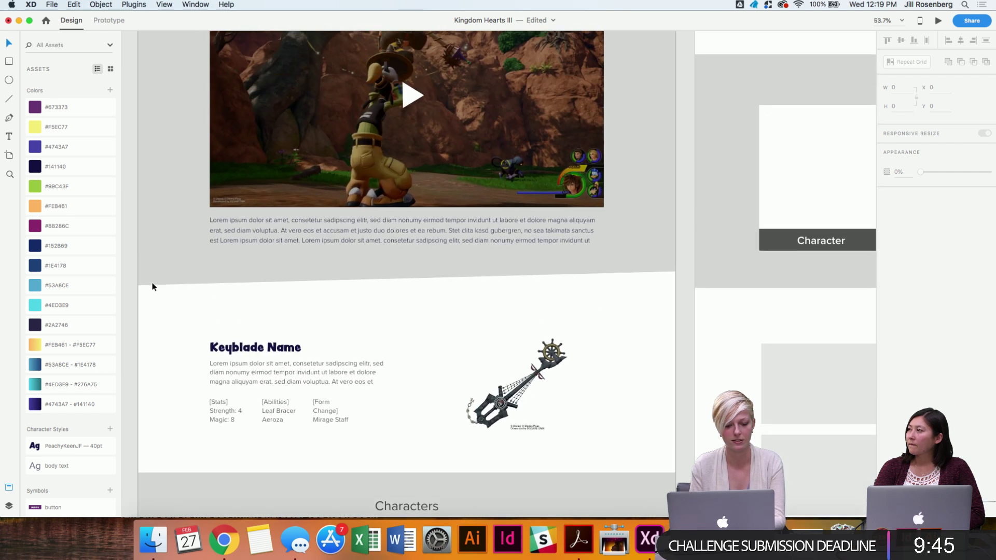
scroll(152, 282, up, 5)
scroll(151, 283, left, 4)
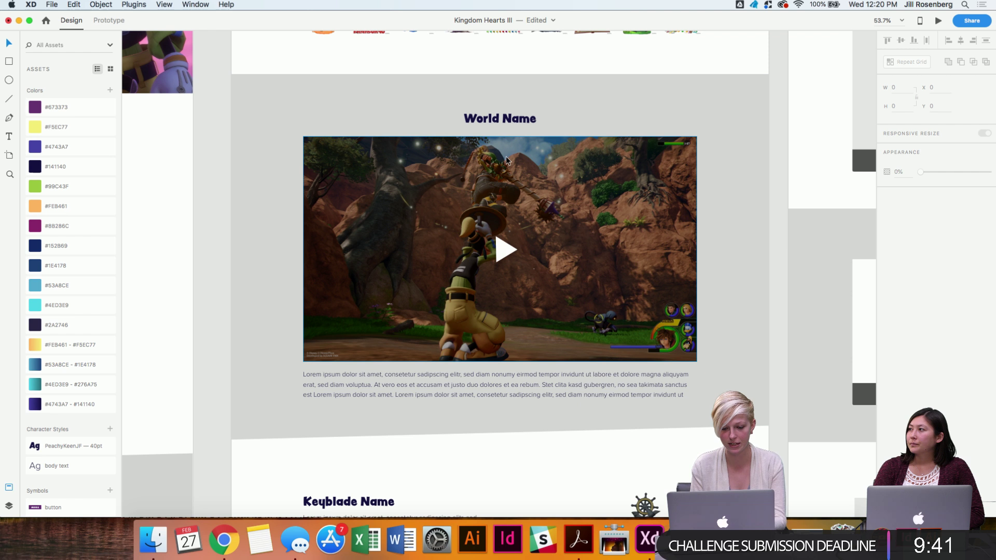
scroll(506, 157, down, 5)
scroll(428, 419, right, 1)
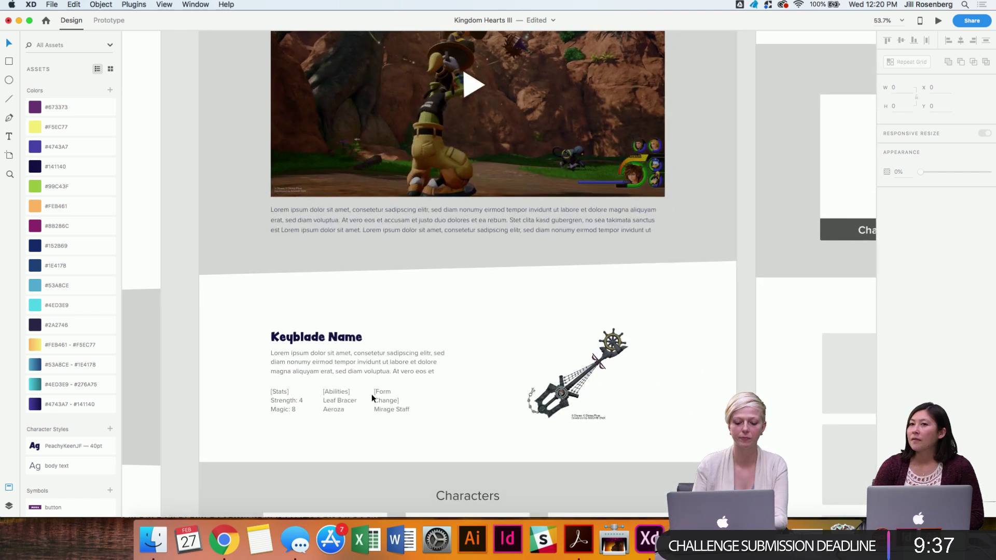
click(352, 363)
click(55, 466)
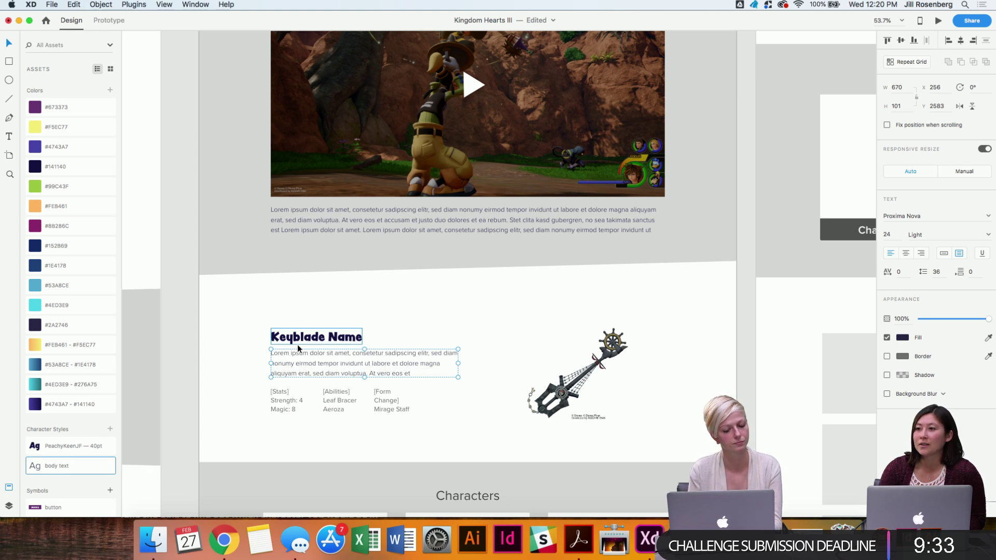
Apply the body text character style to the Stats, Abilities and Form Change text columns together.
click(288, 395)
shift+click(338, 401)
shift+click(384, 401)
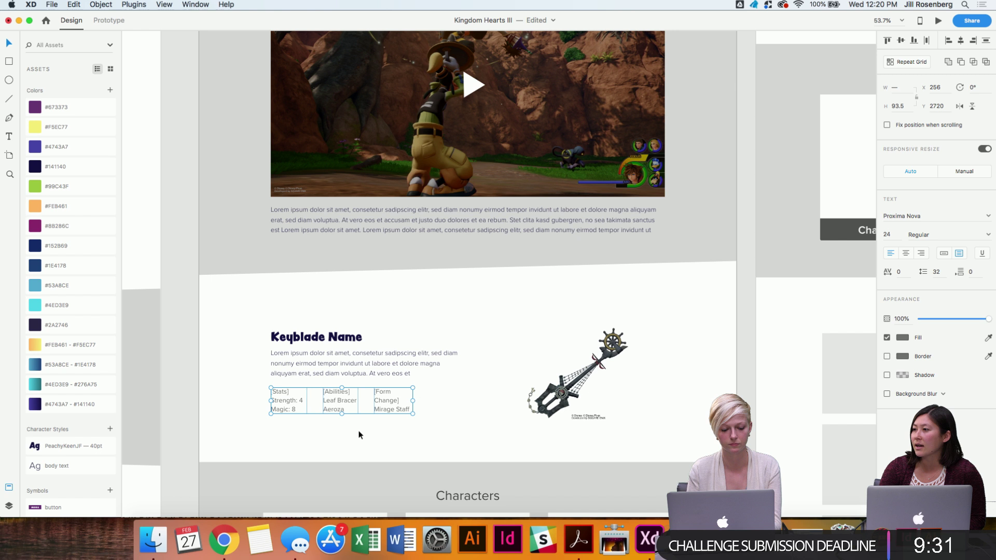
click(71, 468)
click(207, 404)
Extend the Stats, Abilities and Form Change text boxes downward to fit three lines, making Stats 107.5 px and Form Change 115.5 px high.
click(288, 400)
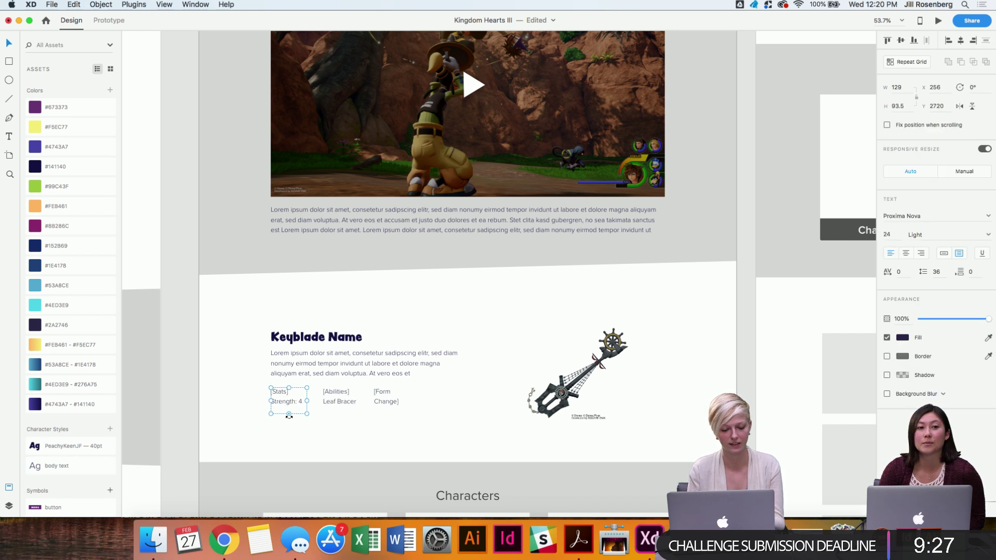
drag(289, 415, 289, 418)
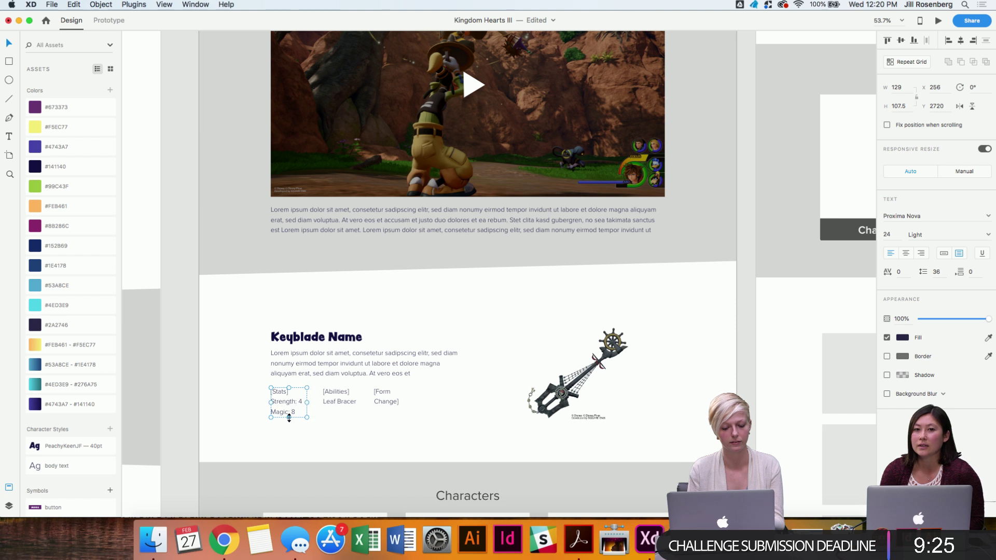
click(335, 407)
drag(341, 414, 394, 416)
click(399, 393)
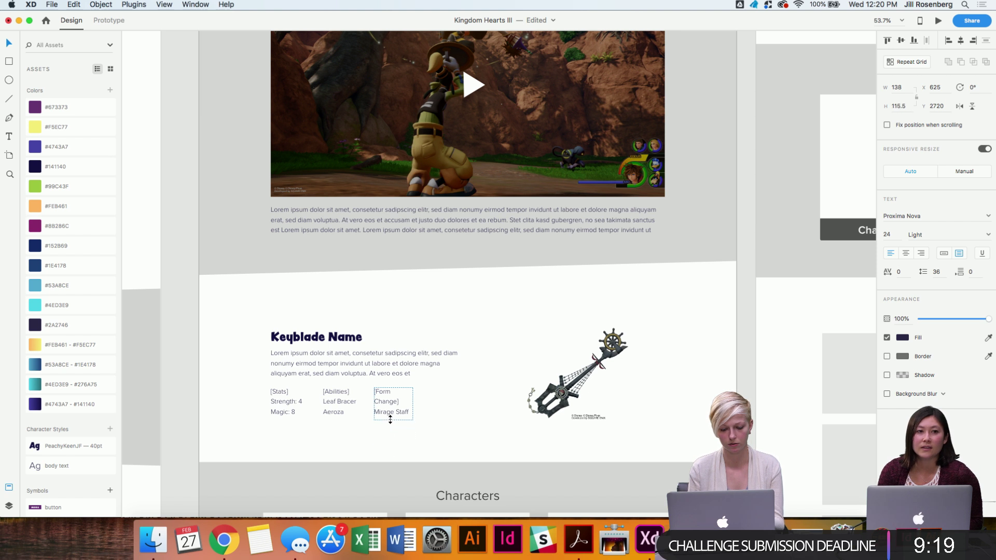
click(399, 439)
Move the keyblade description paragraph down to Y 2599 to widen the gap below the Keyblade Name heading.
scroll(399, 440, down, 5)
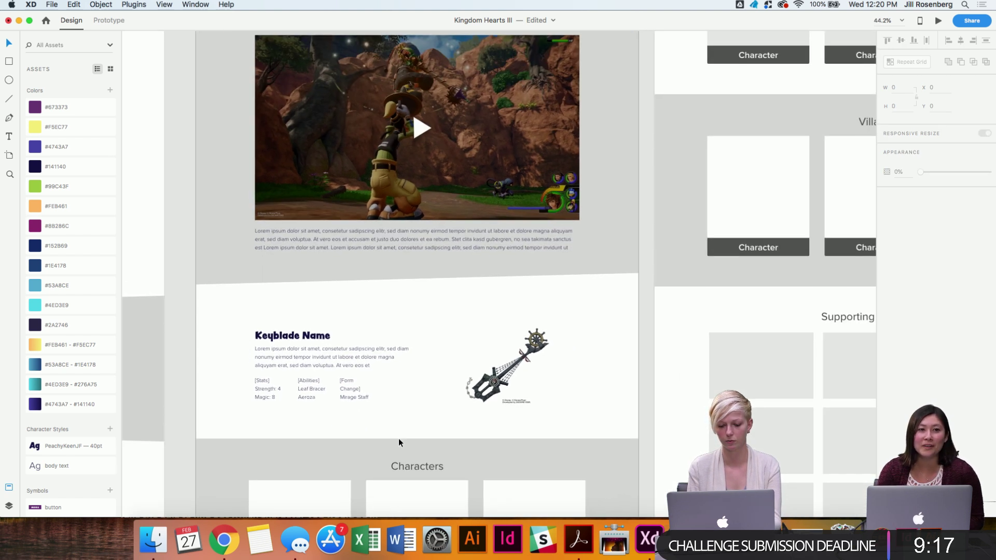
scroll(398, 438, up, 6)
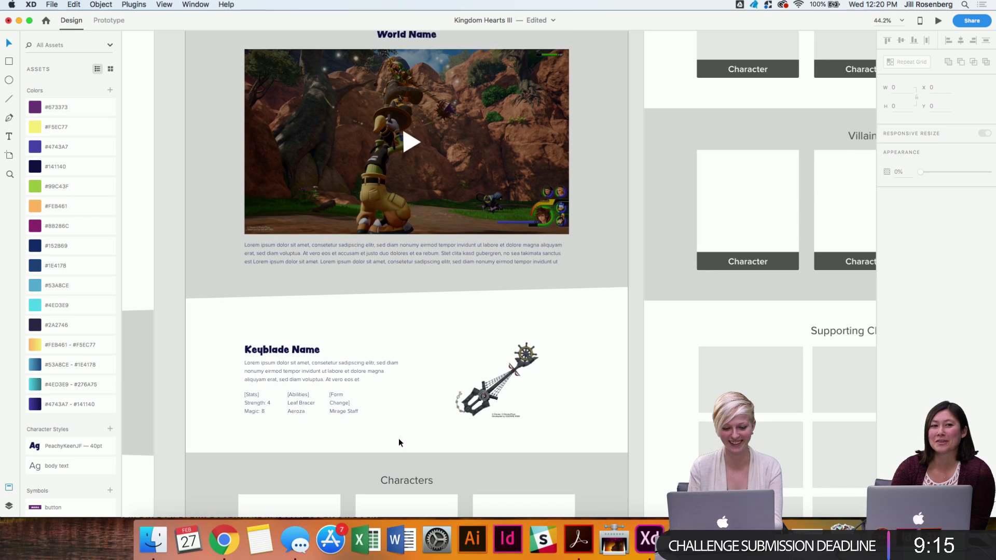
scroll(399, 438, down, 5)
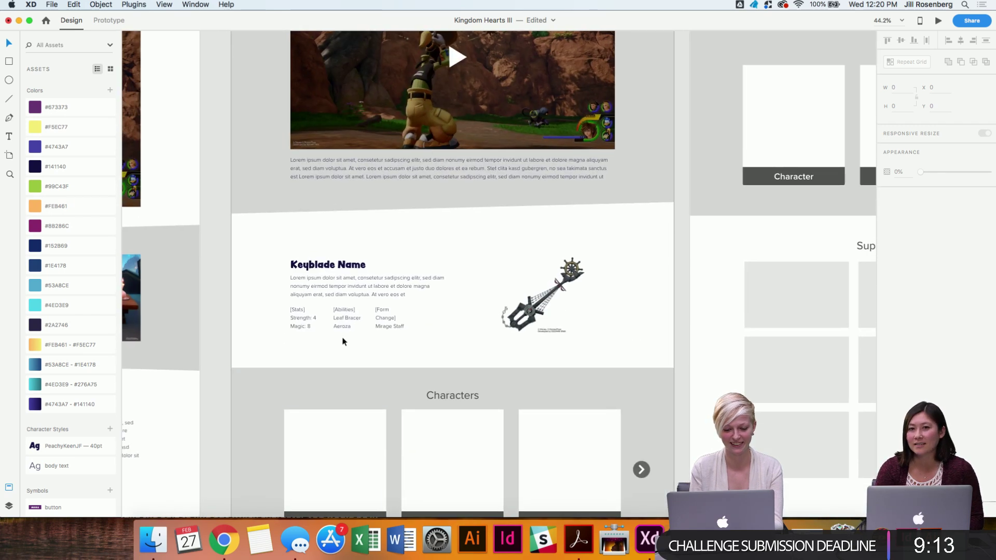
scroll(344, 338, up, 5)
click(325, 196)
click(326, 210)
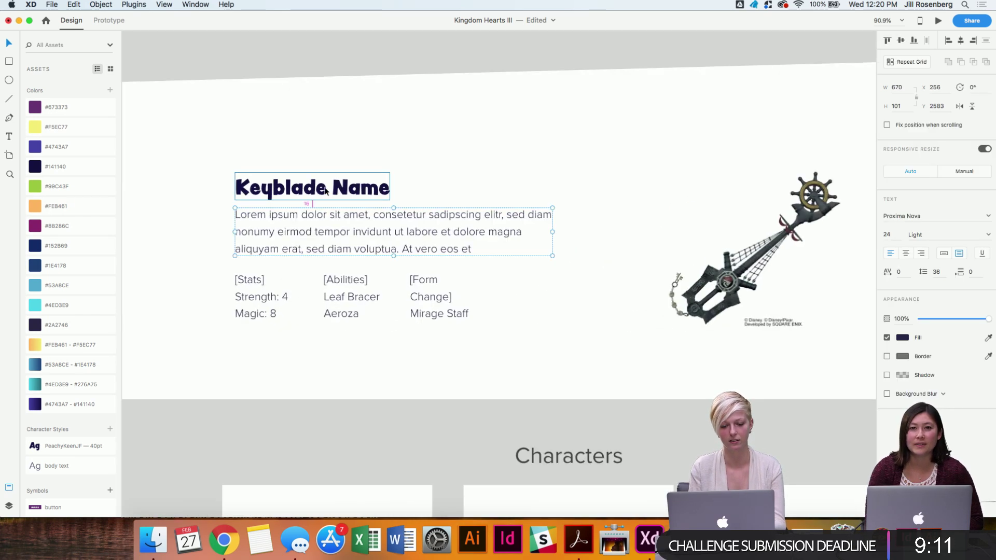
key(shift+Down)
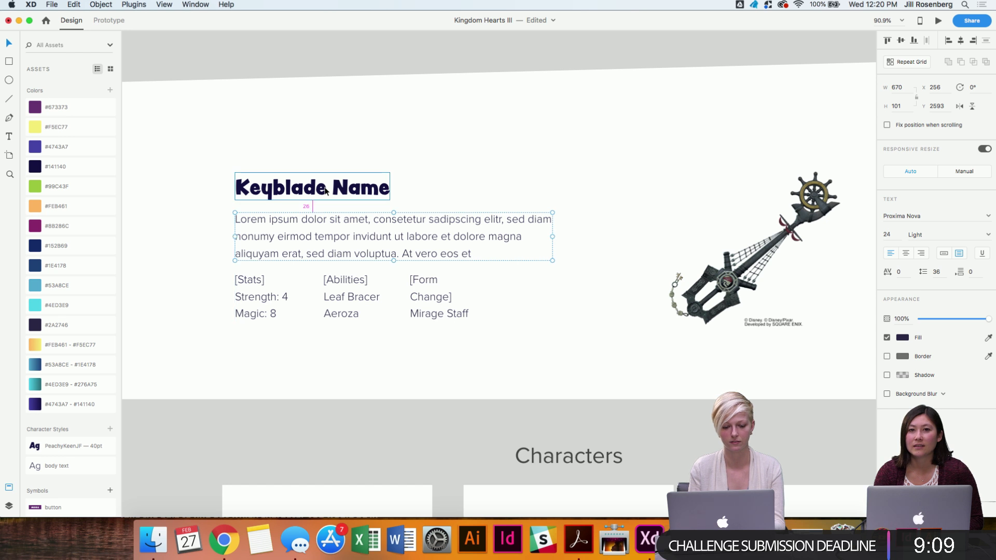
key(shift+Down)
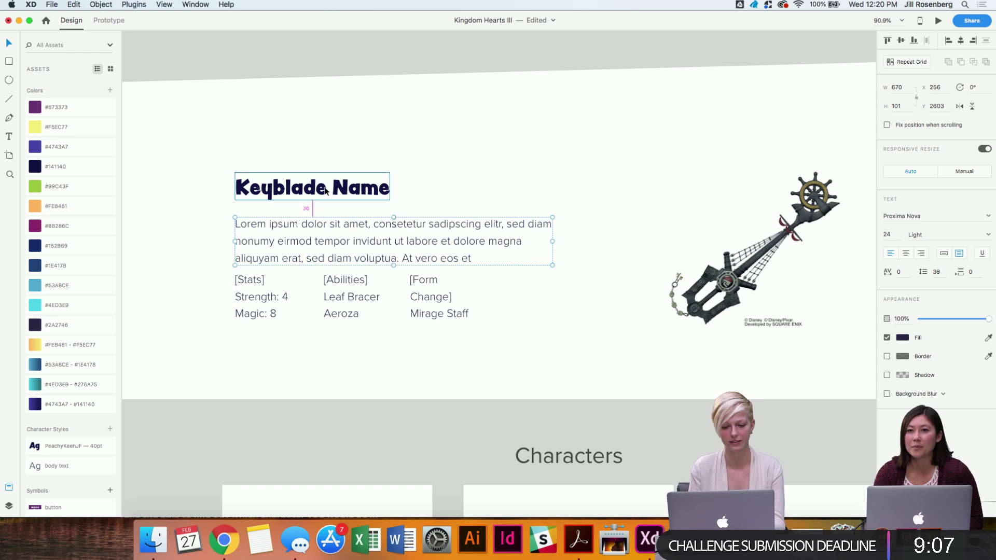
key(Up)
key(Up)
key(Up)
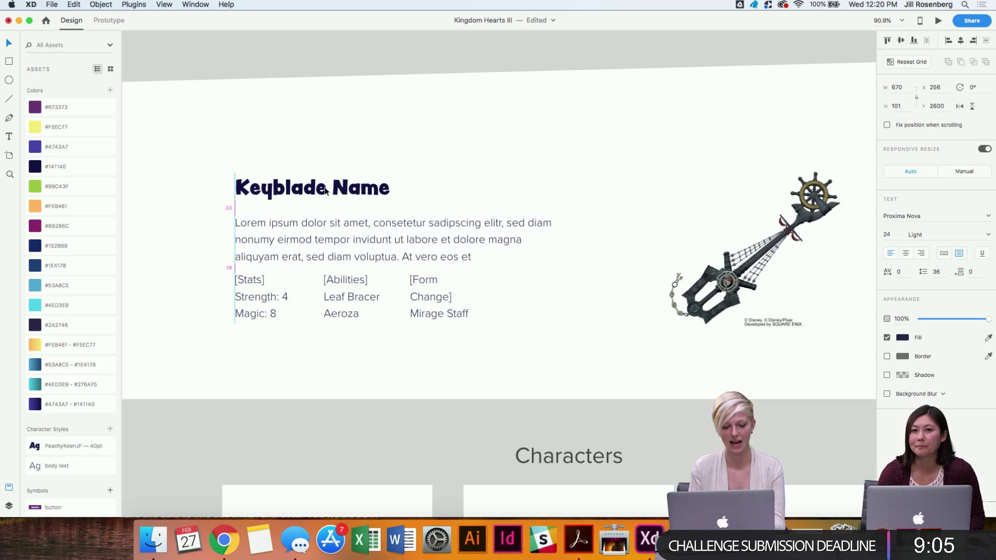
key(Up)
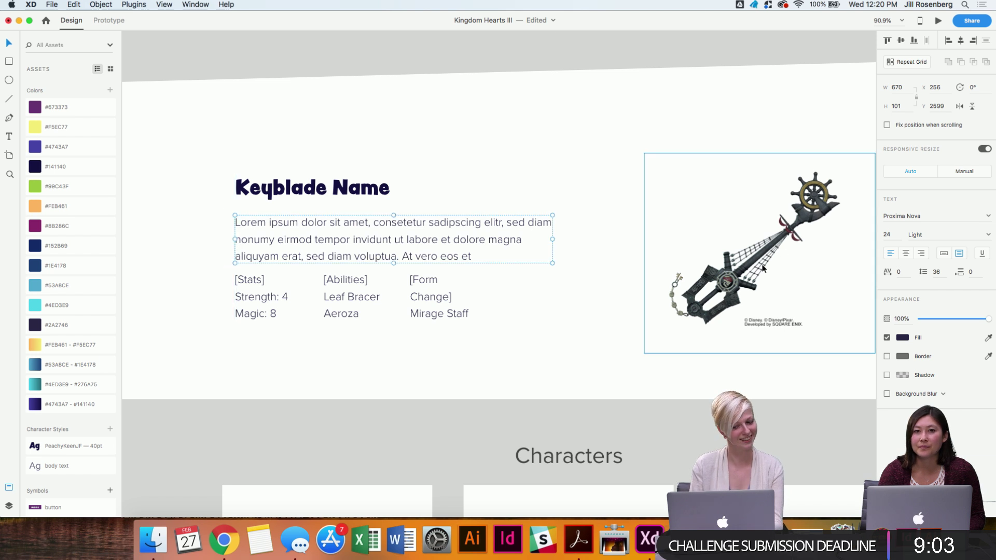
scroll(763, 268, right, 4)
click(533, 139)
Replace the World Name heading text above the video with "The Caribbean".
scroll(534, 139, down, 2)
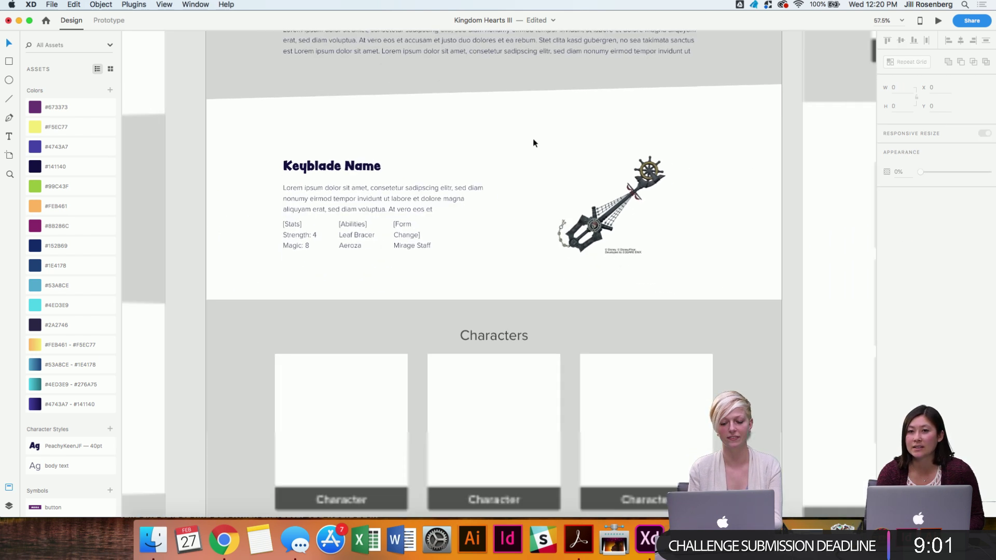
scroll(597, 201, down, 3)
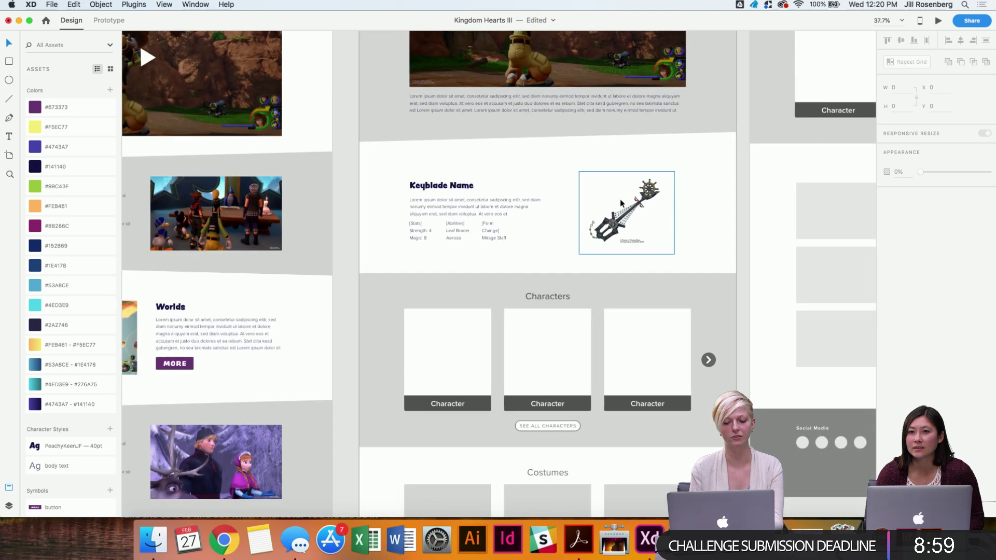
scroll(630, 207, down, 1)
scroll(628, 206, up, 6)
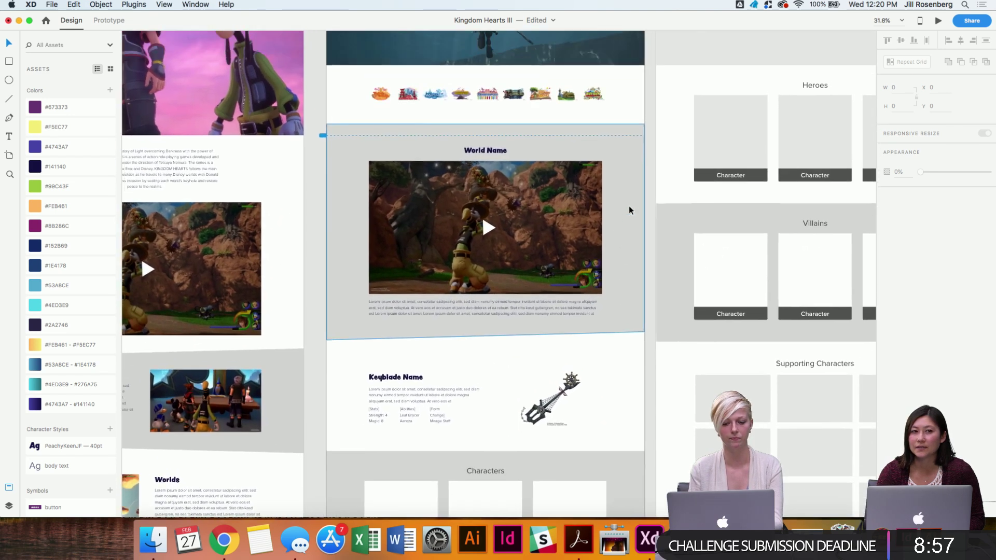
scroll(507, 218, up, 3)
scroll(466, 263, down, 3)
scroll(466, 264, up, 7)
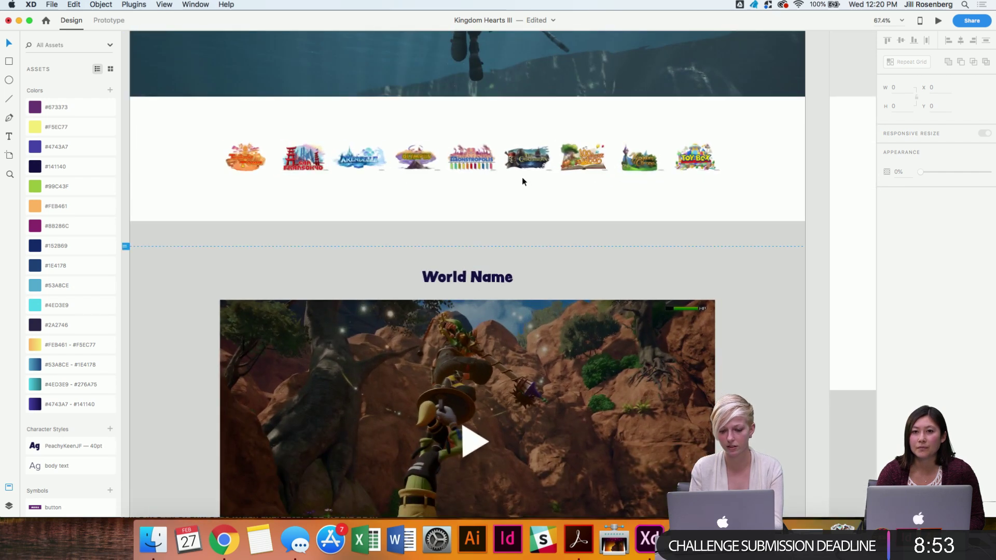
scroll(523, 178, up, 4)
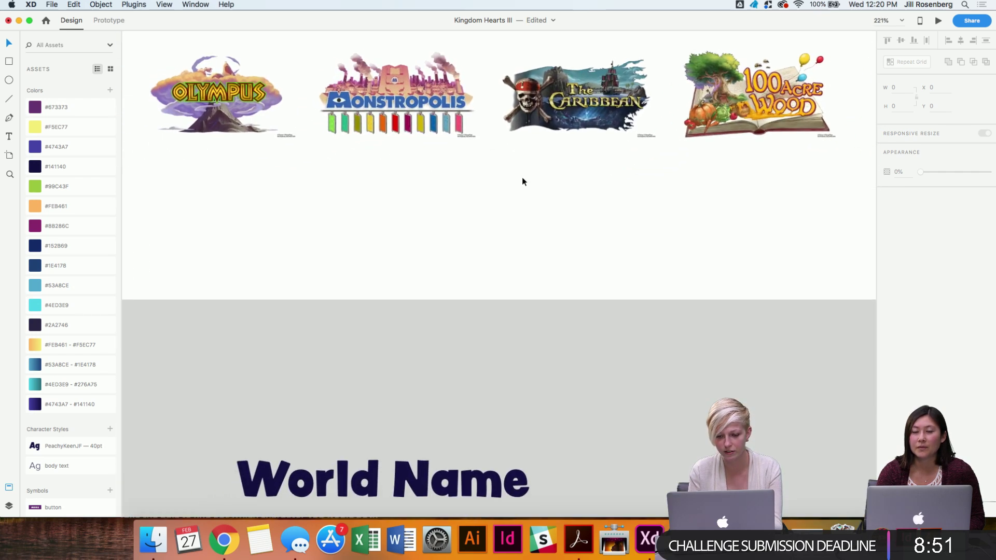
click(465, 394)
double_click(465, 410)
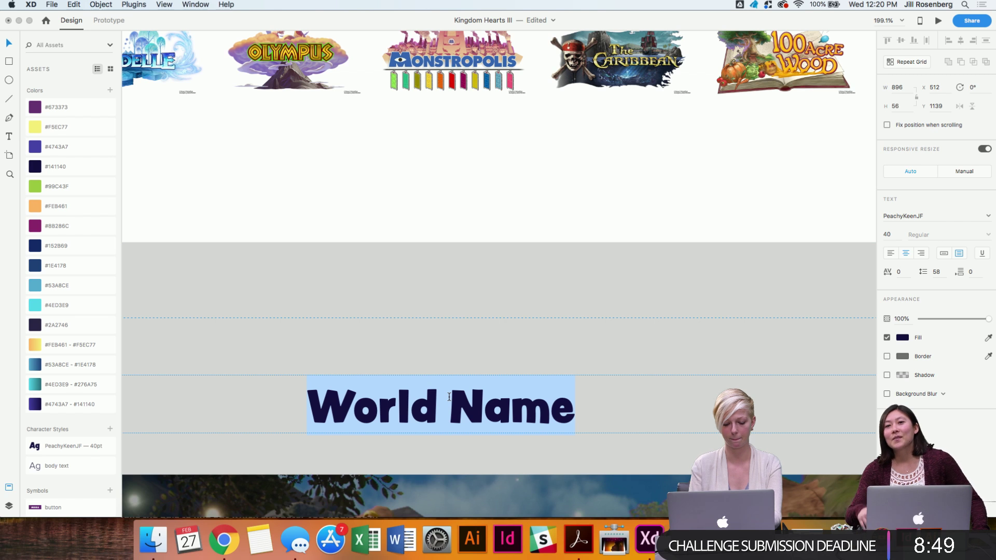
text(The Car)
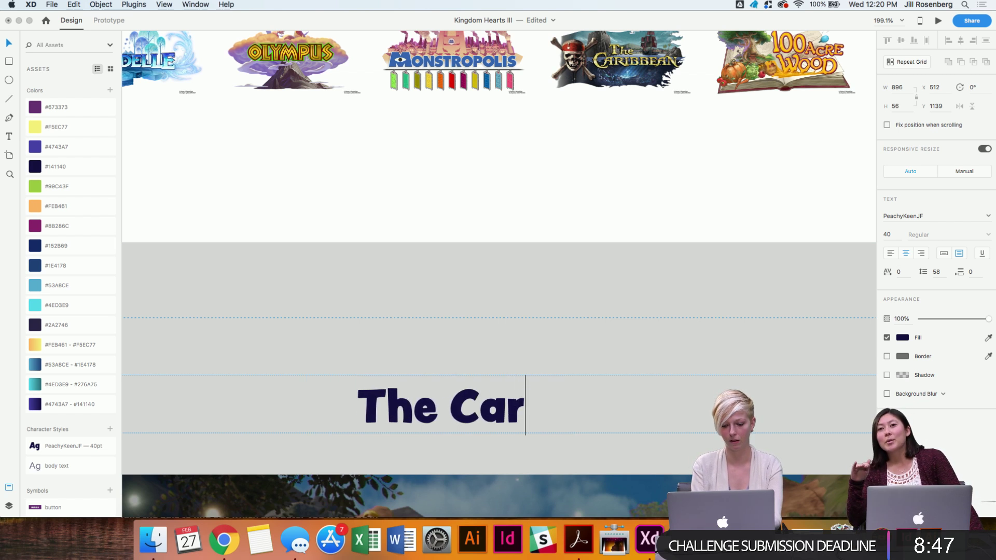
text(ibbean)
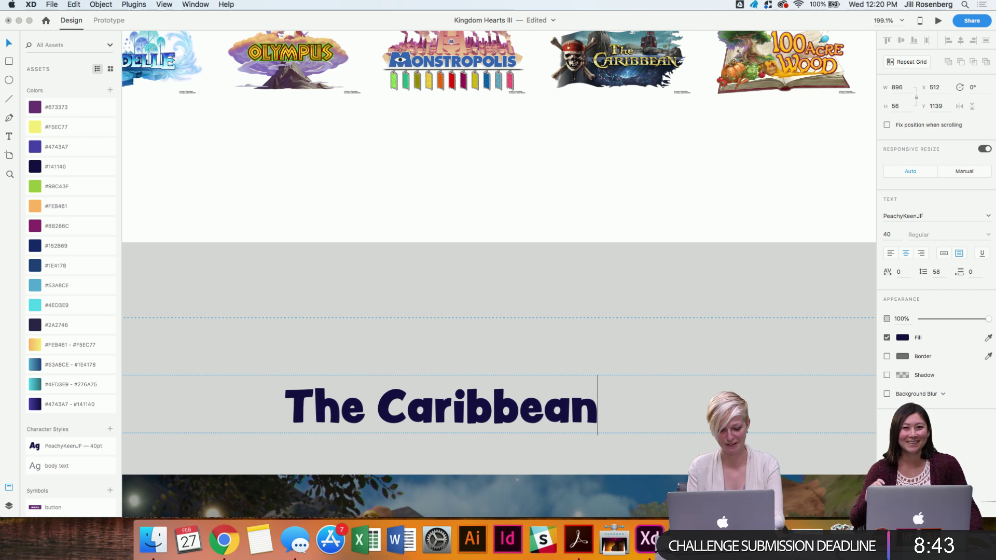
Finish editing The Caribbean heading and check its horizontal centring above the video.
key(Escape)
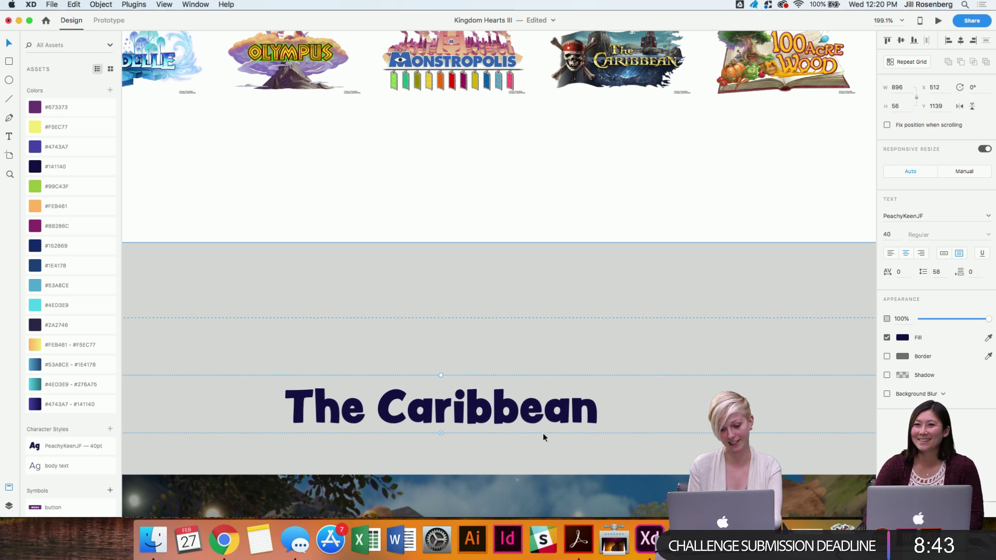
scroll(498, 383, down, 5)
scroll(498, 381, down, 3)
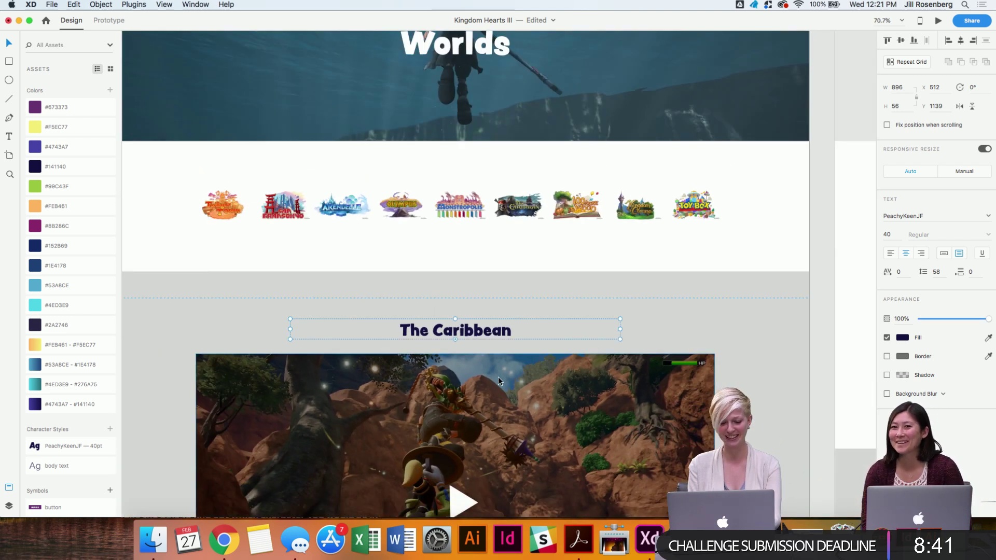
click(815, 318)
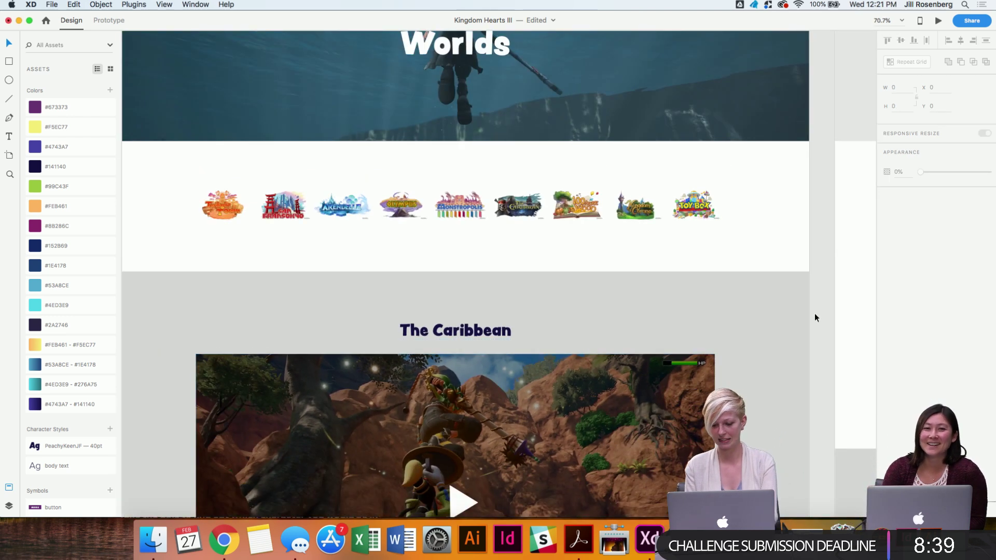
click(496, 331)
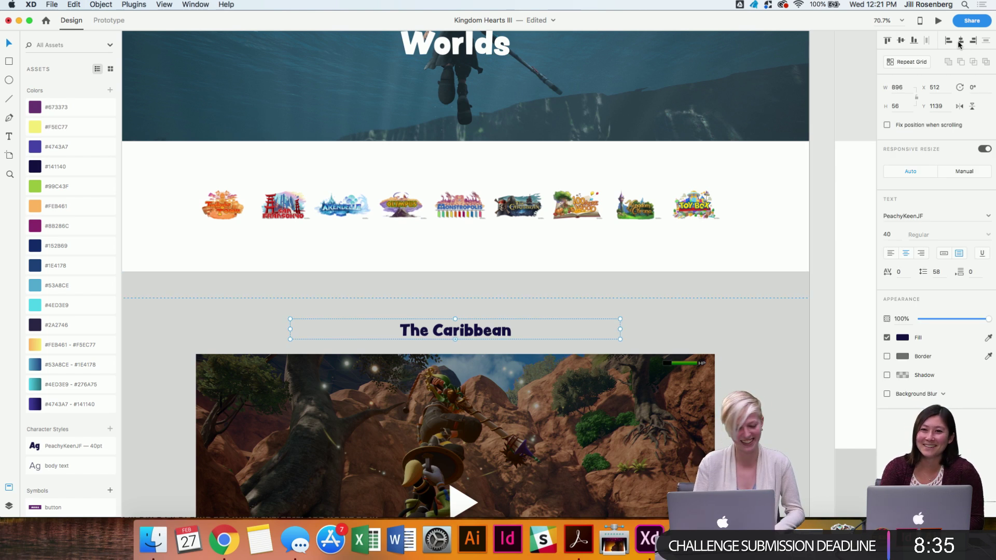
click(819, 150)
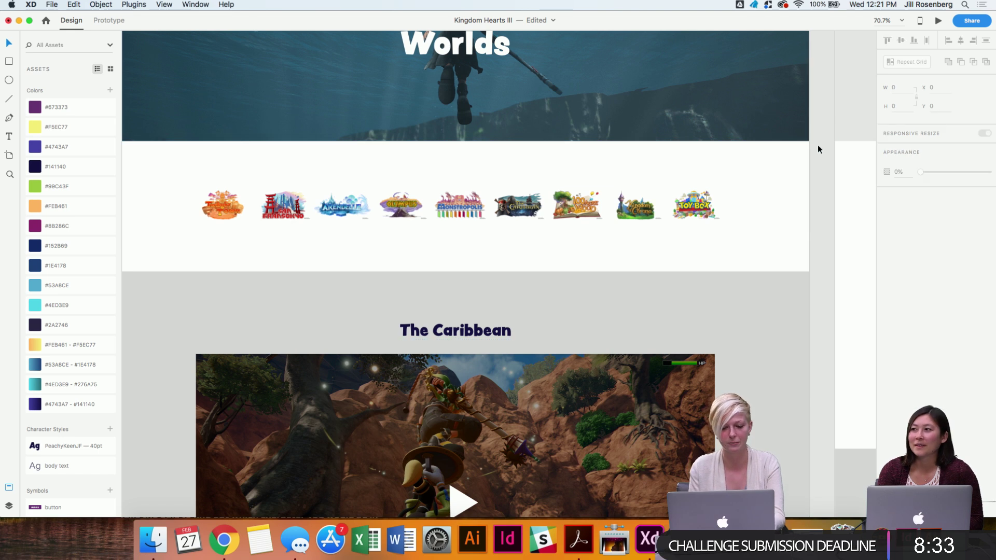
Review the Worlds page layout from the world logos through the video down to the keyblade and Characters sections.
scroll(818, 150, left, 1)
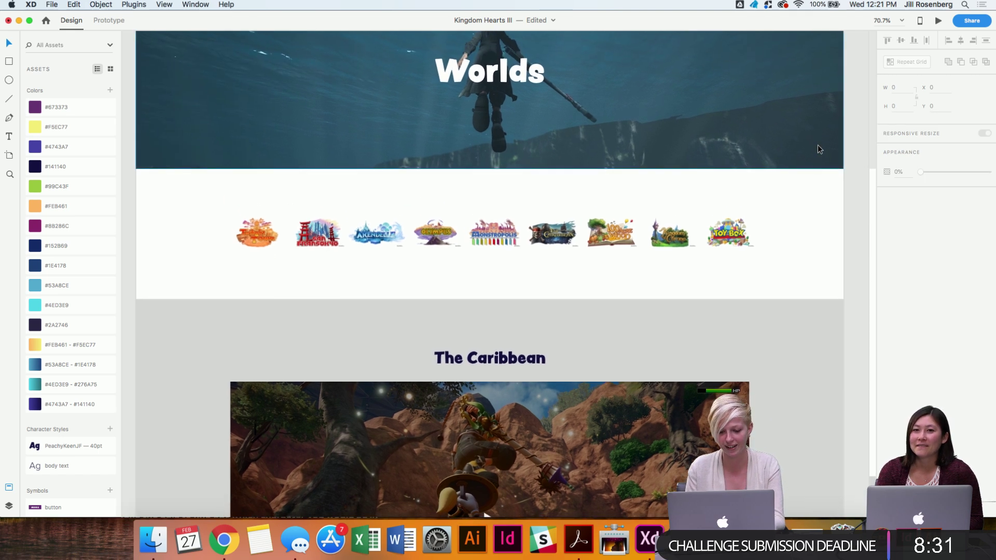
scroll(816, 149, down, 5)
scroll(643, 245, down, 2)
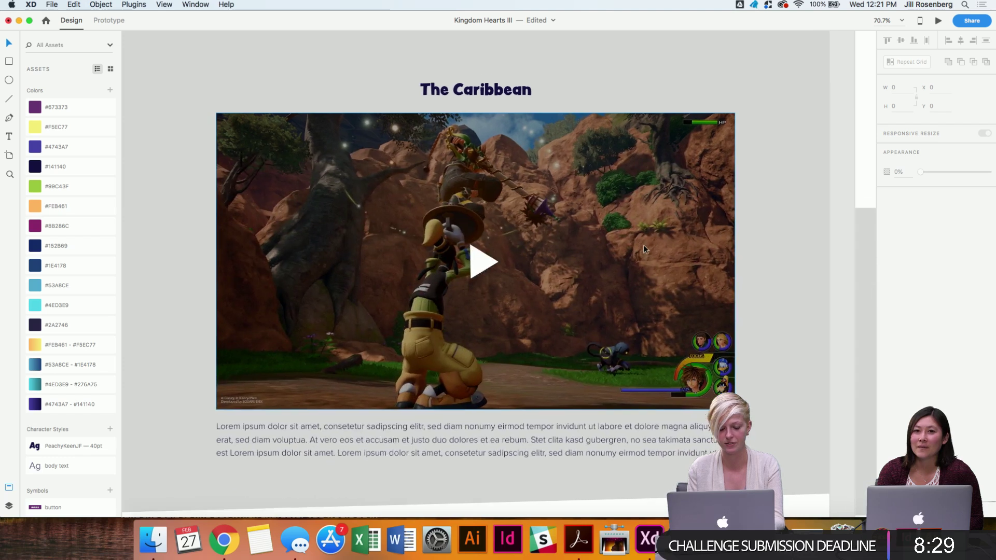
scroll(643, 245, up, 4)
scroll(510, 189, down, 5)
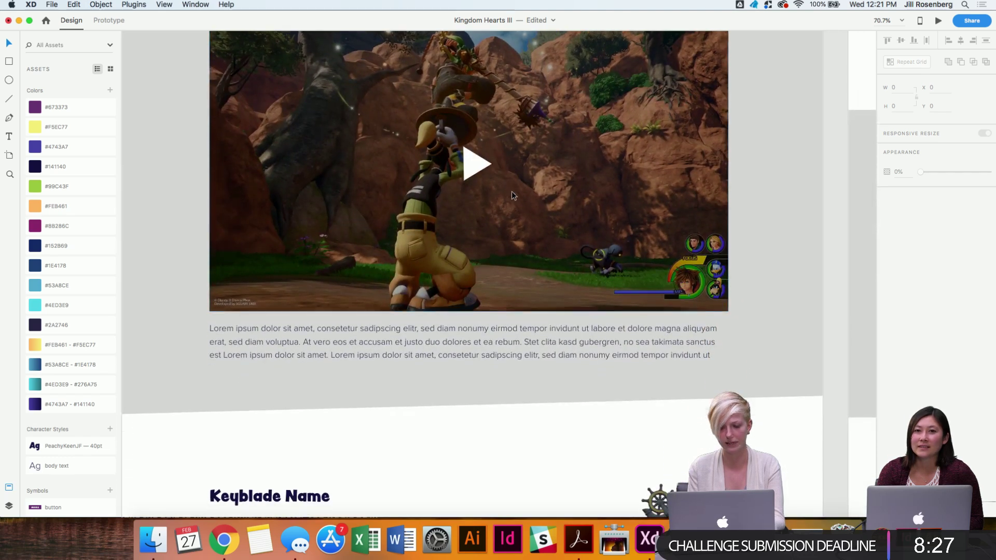
scroll(524, 223, up, 2)
scroll(485, 236, down, 3)
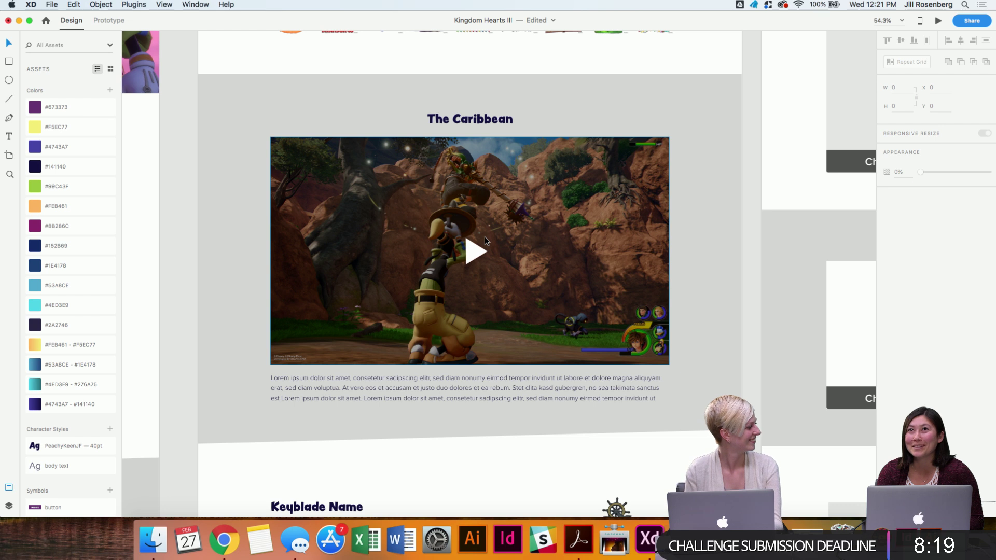
scroll(484, 237, down, 10)
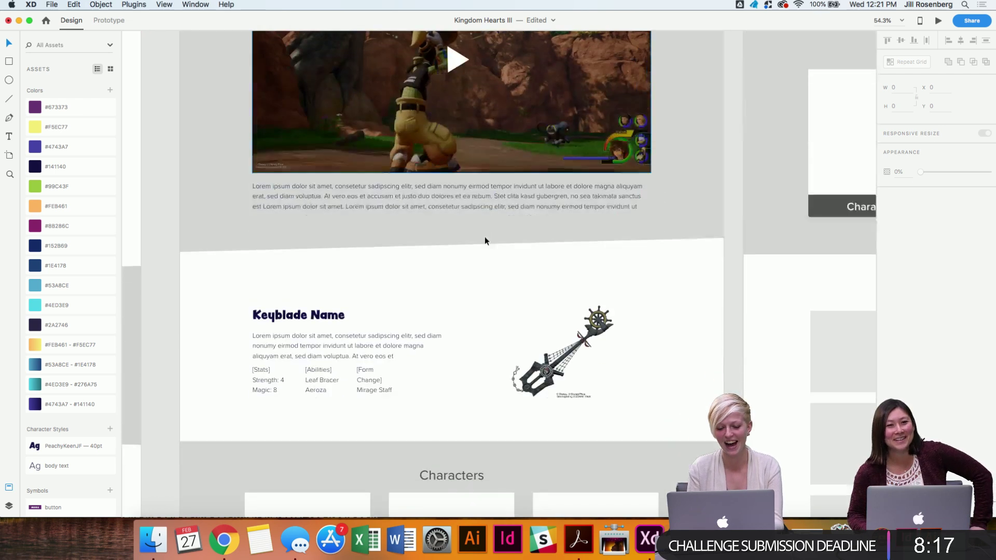
scroll(304, 175, right, 1)
Select the keyblade image beside the Keyblade Name heading and show the page's layer list.
click(296, 137)
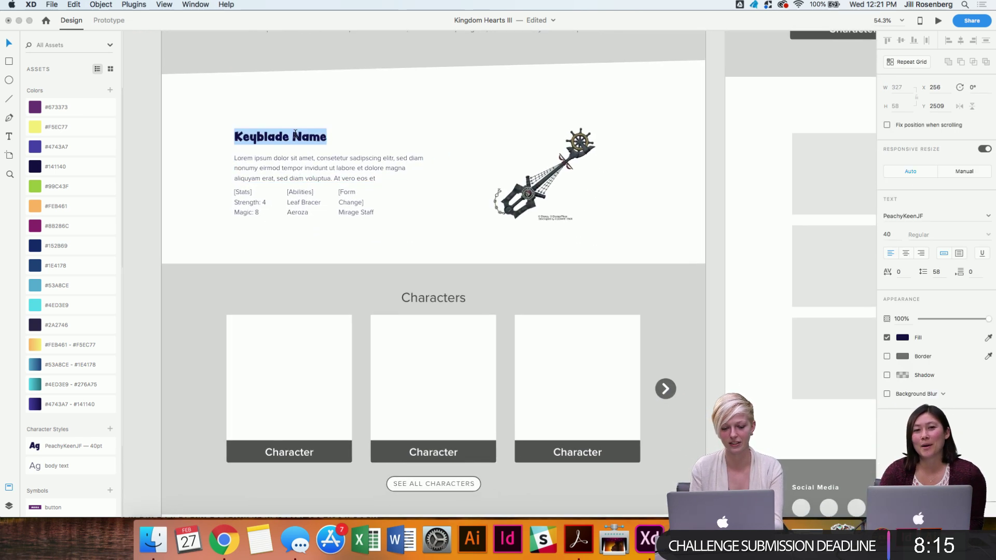
click(536, 185)
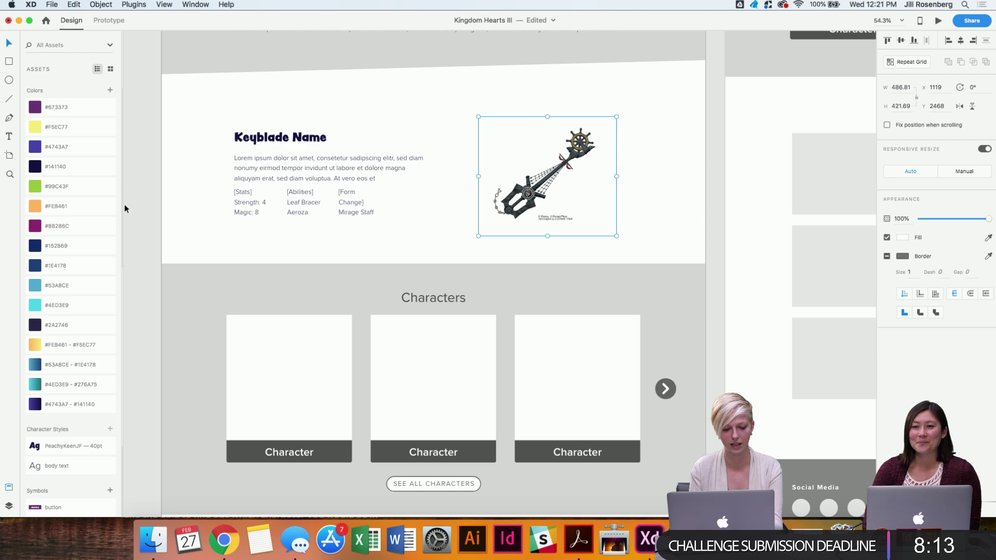
click(9, 506)
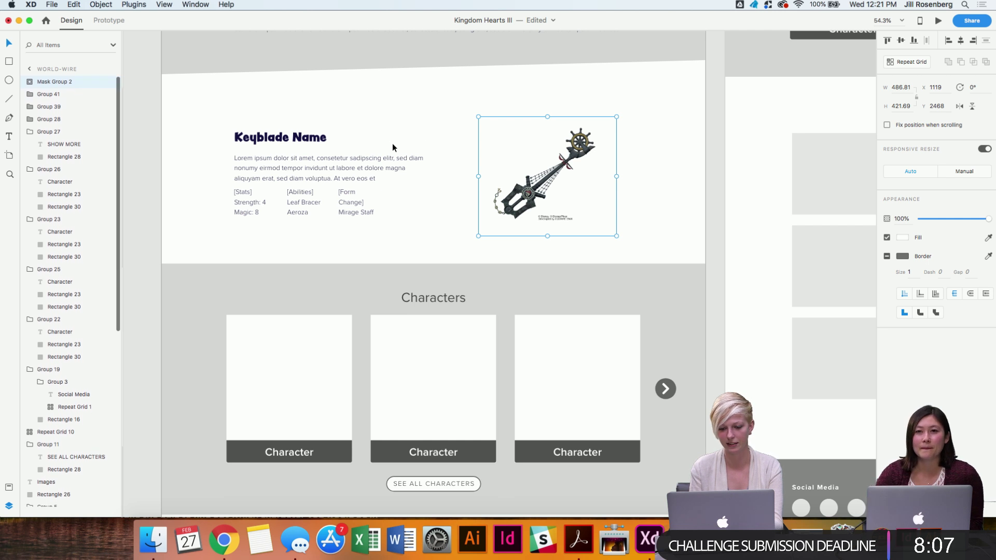
click(454, 114)
scroll(450, 260, down, 3)
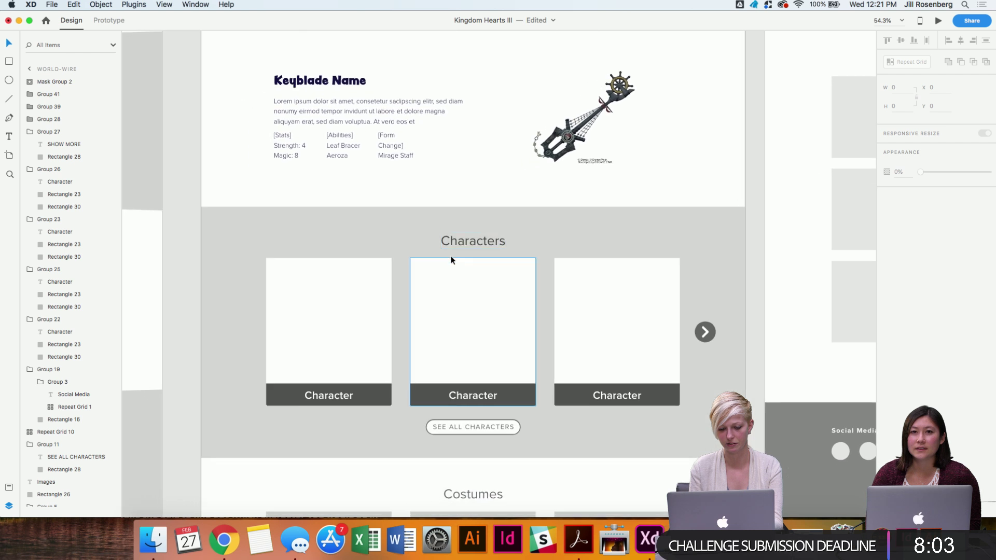
scroll(449, 340, down, 2)
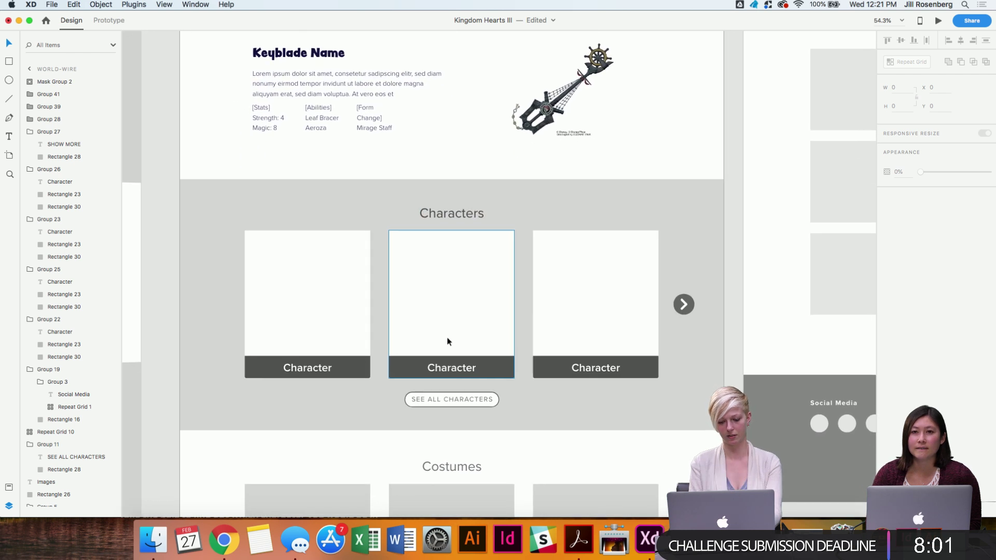
click(437, 400)
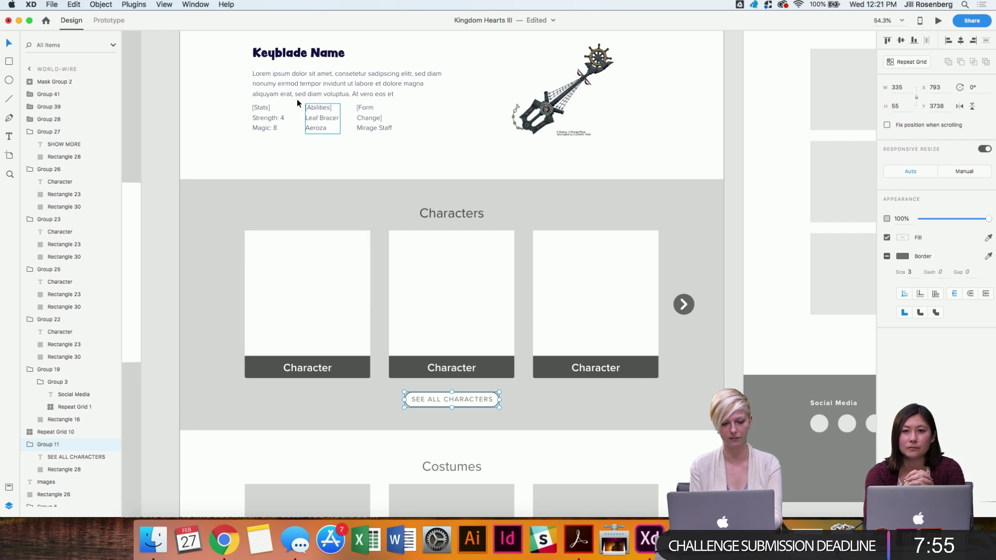
Expand the keyblade image's mask group and read the full name of the image layer inside it.
click(52, 82)
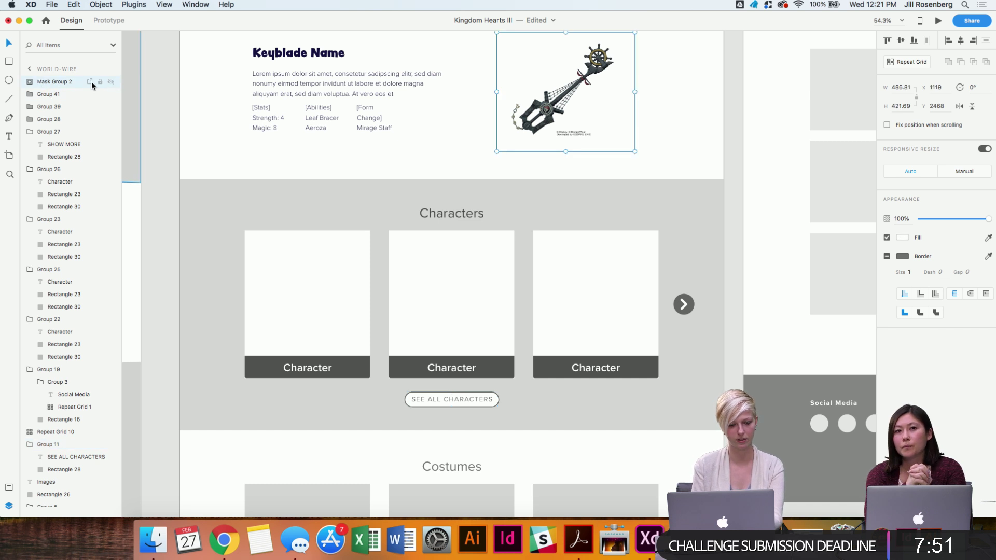
double_click(64, 82)
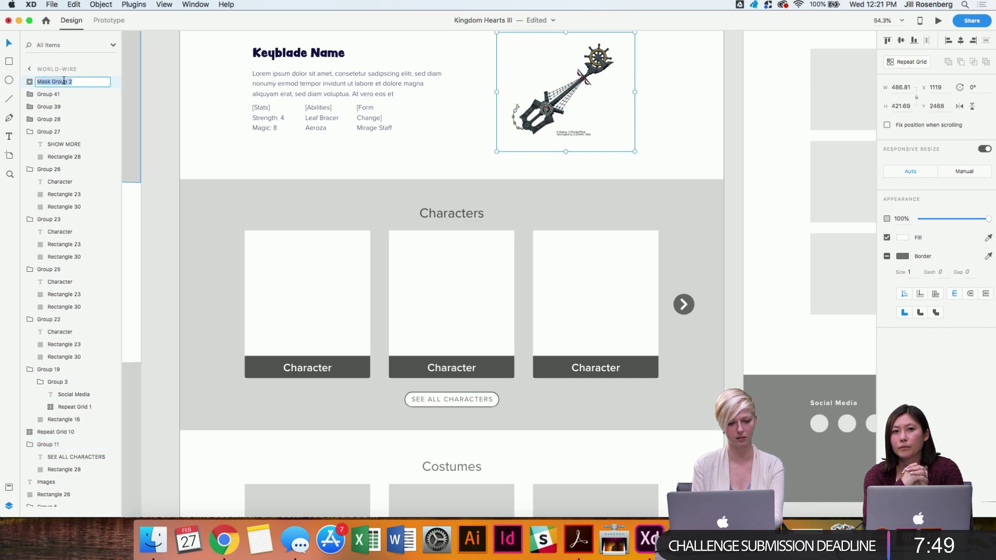
click(29, 85)
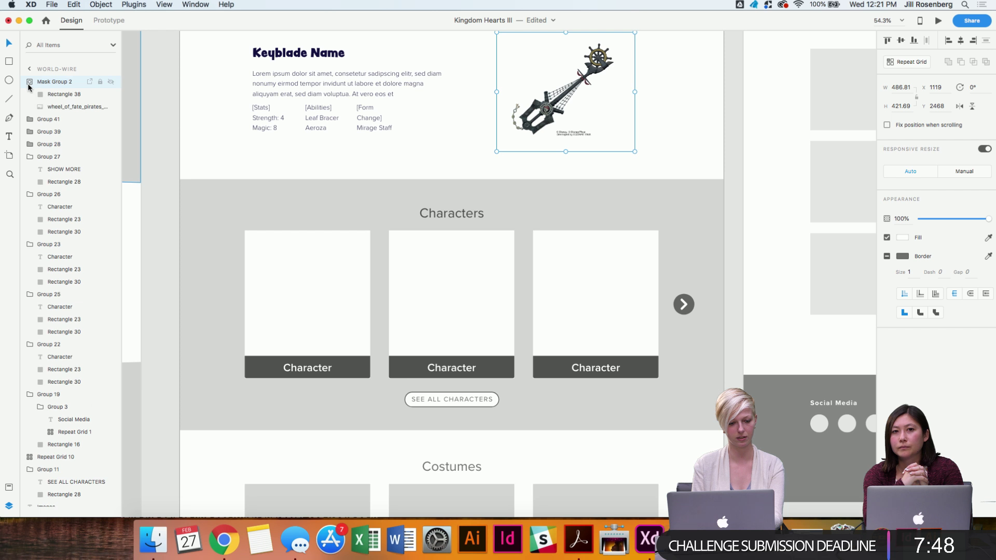
click(78, 107)
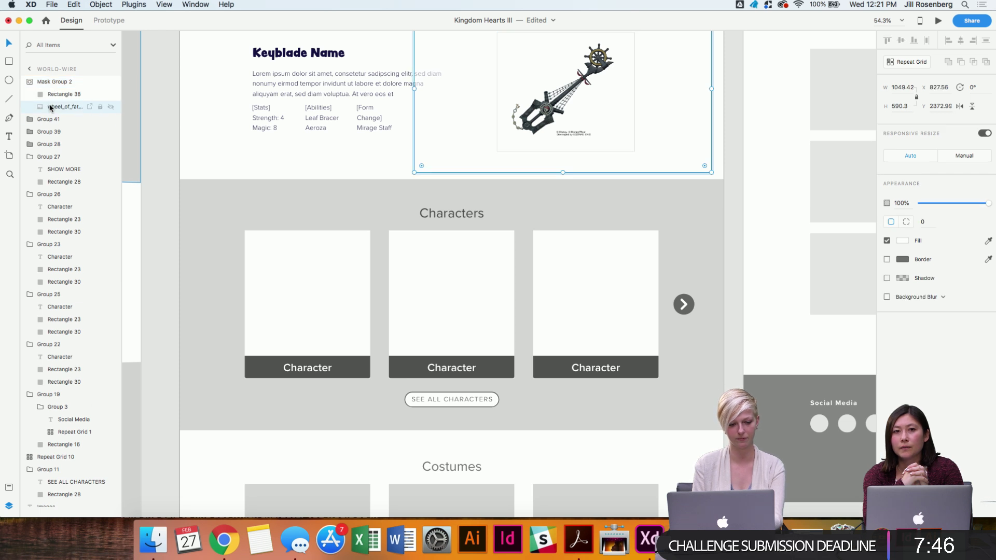
click(30, 84)
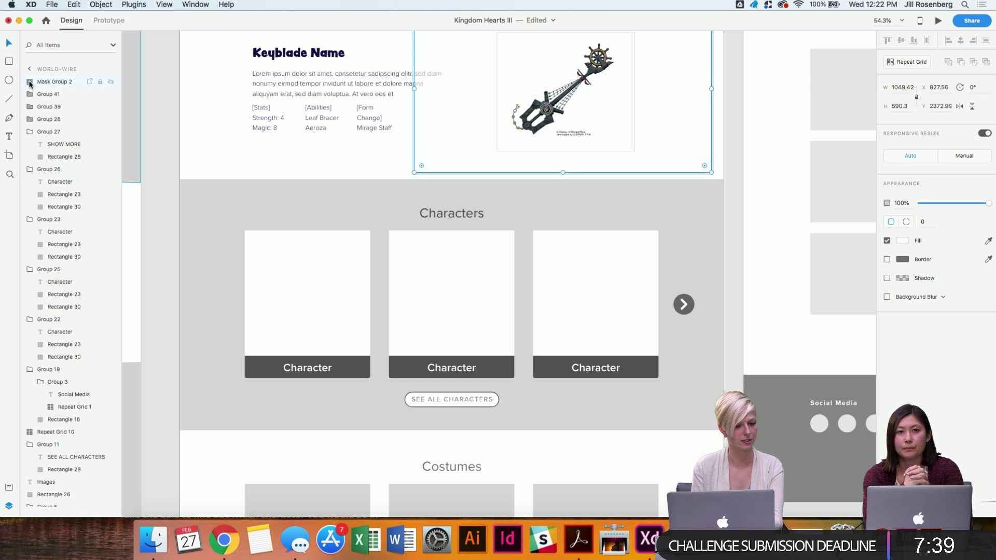
click(30, 84)
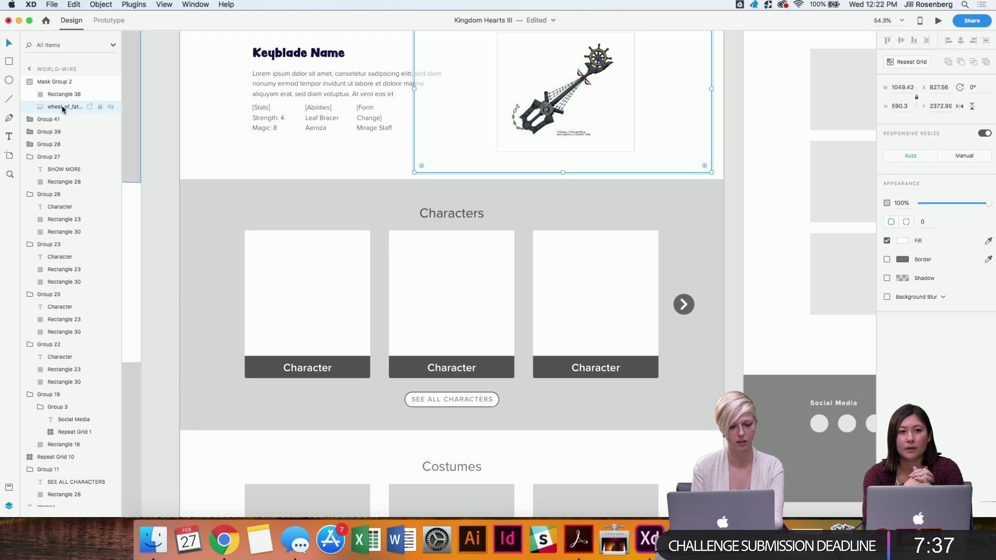
double_click(62, 107)
click(103, 107)
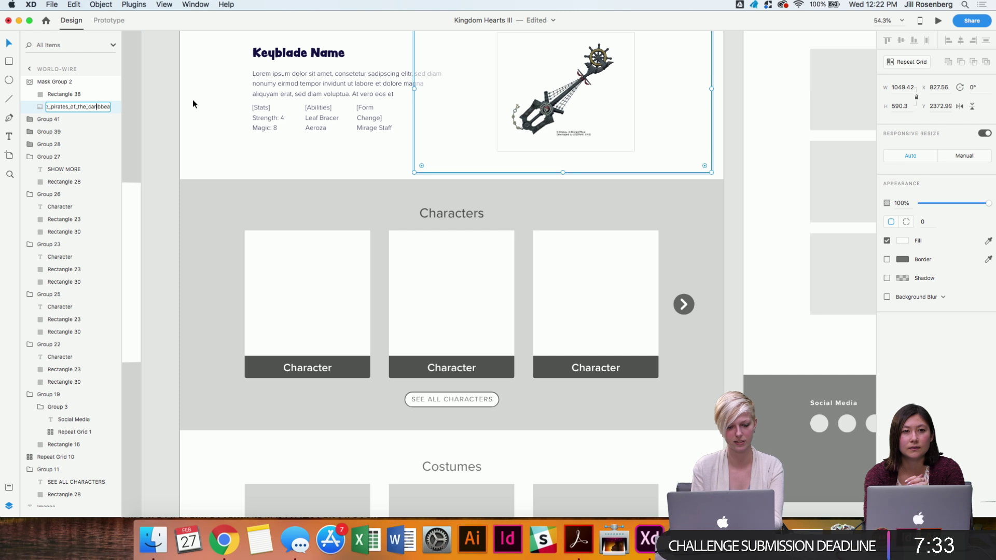
Replace the Keyblade Name heading text with "Wheel of Fate".
double_click(298, 47)
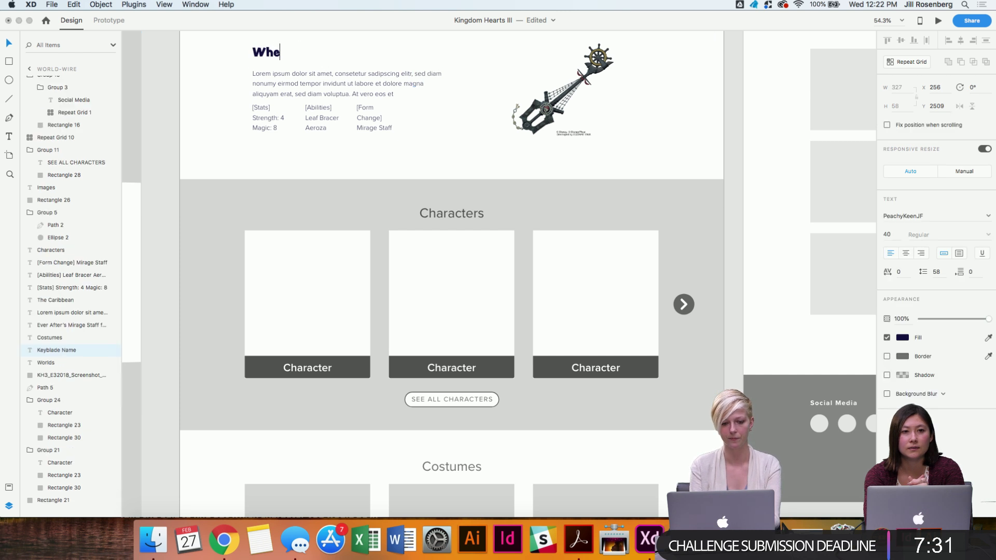
key(BackSpace)
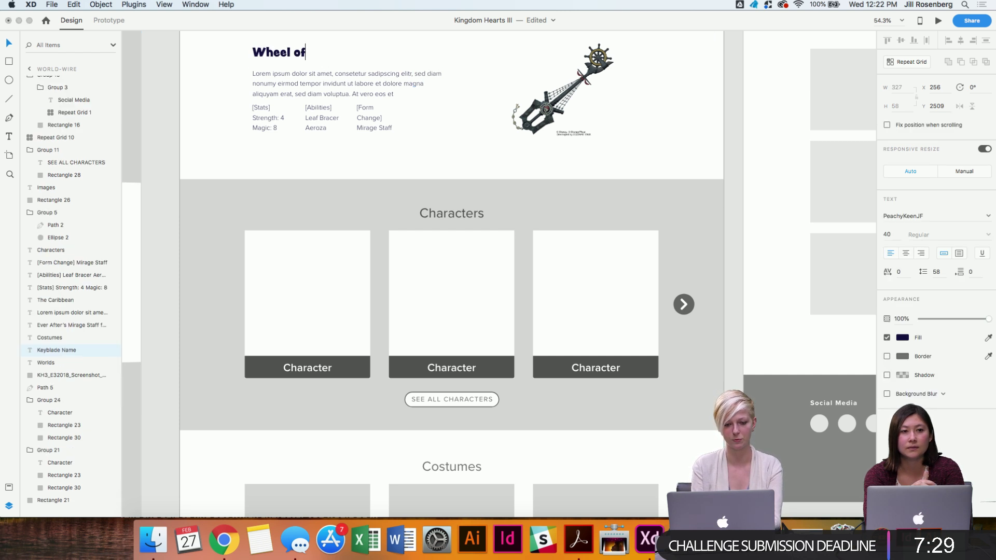
text(of Fate)
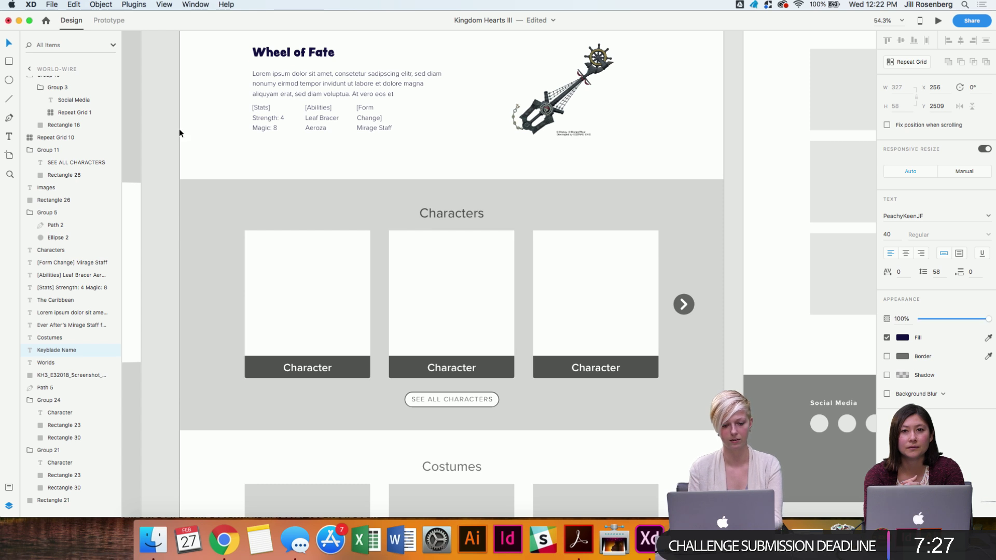
key(Escape)
Apply the PeachyKeenJF 40pt character style to the Characters heading.
scroll(179, 129, right, 5)
scroll(179, 129, down, 2)
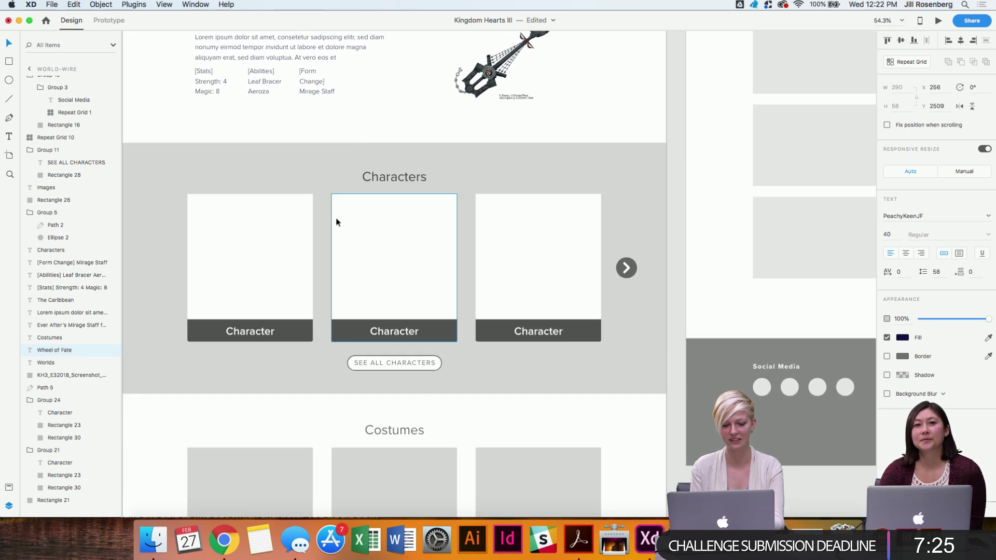
scroll(409, 144, up, 5)
click(410, 142)
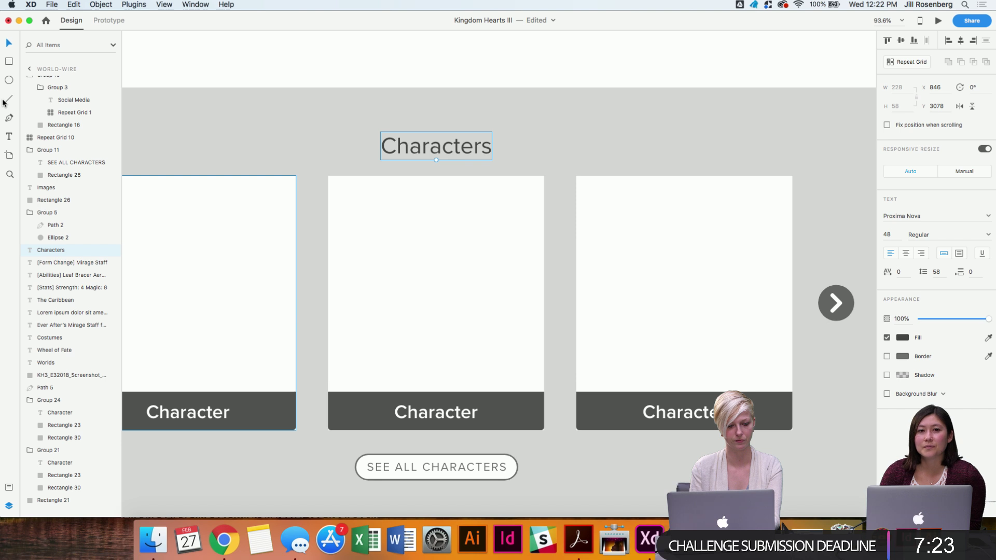
click(9, 488)
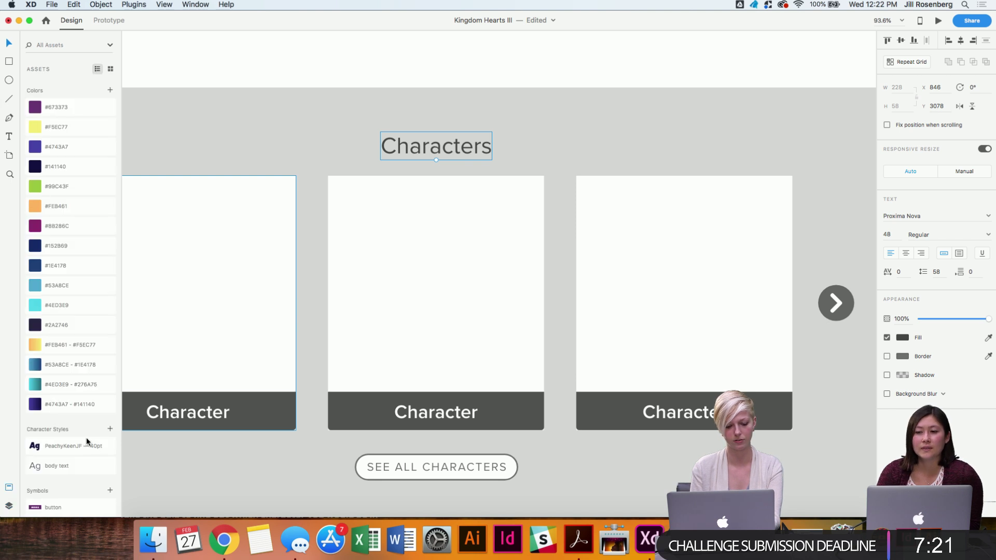
click(34, 446)
scroll(484, 286, down, 2)
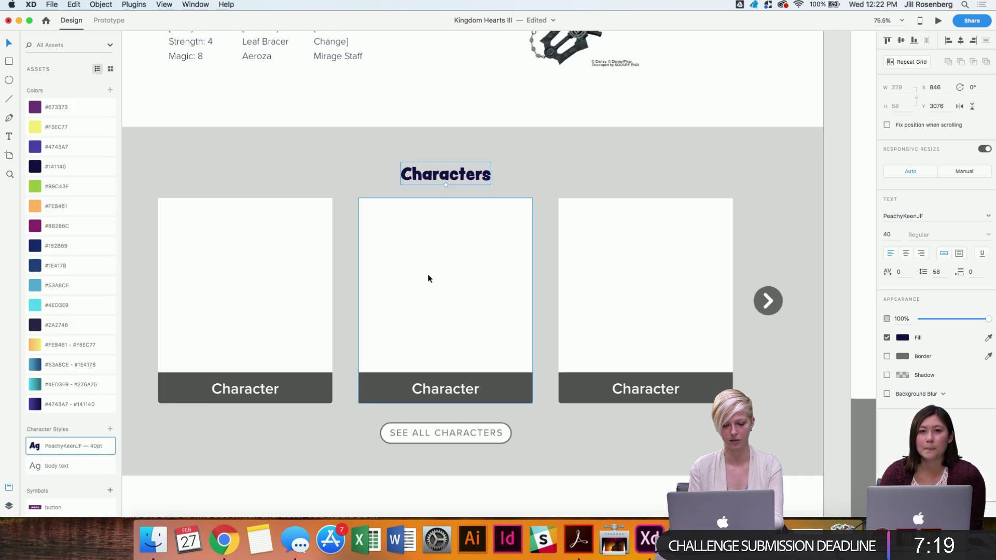
scroll(484, 290, down, 3)
click(179, 263)
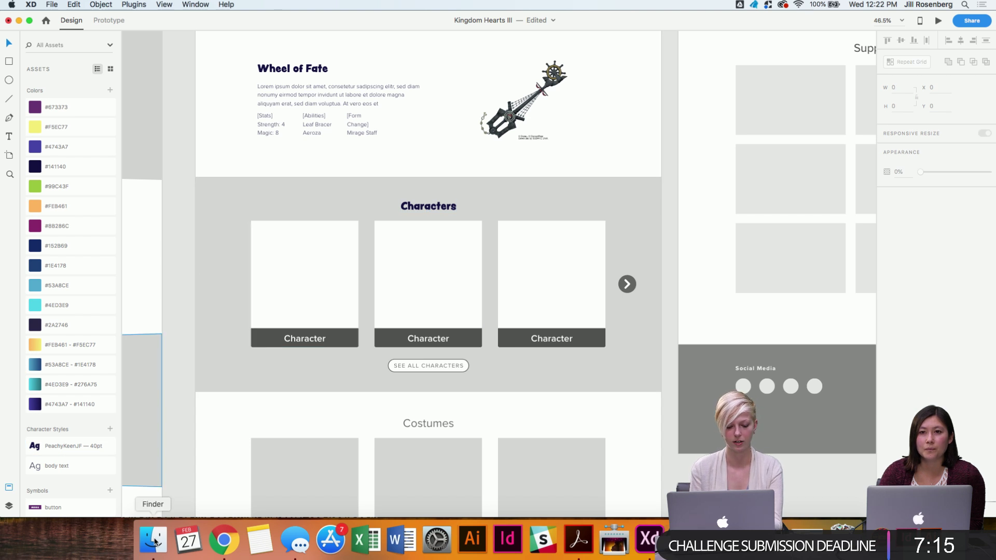
Switch to Finder and select Elizabeth.jpg in the pirates_characters folder inside KINGDOMHEARTSIII on the Desktop.
click(153, 540)
drag(61, 48, 159, 36)
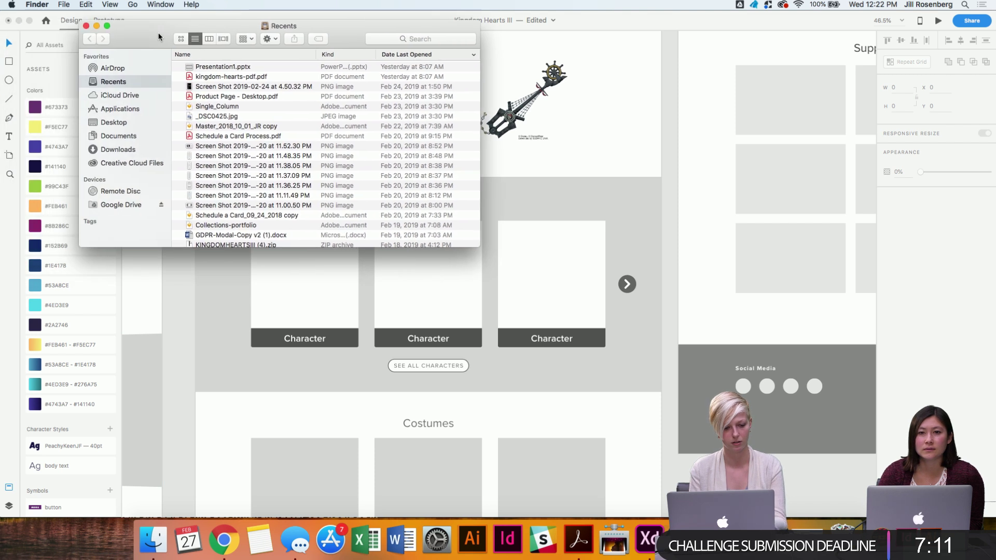
click(106, 123)
click(214, 82)
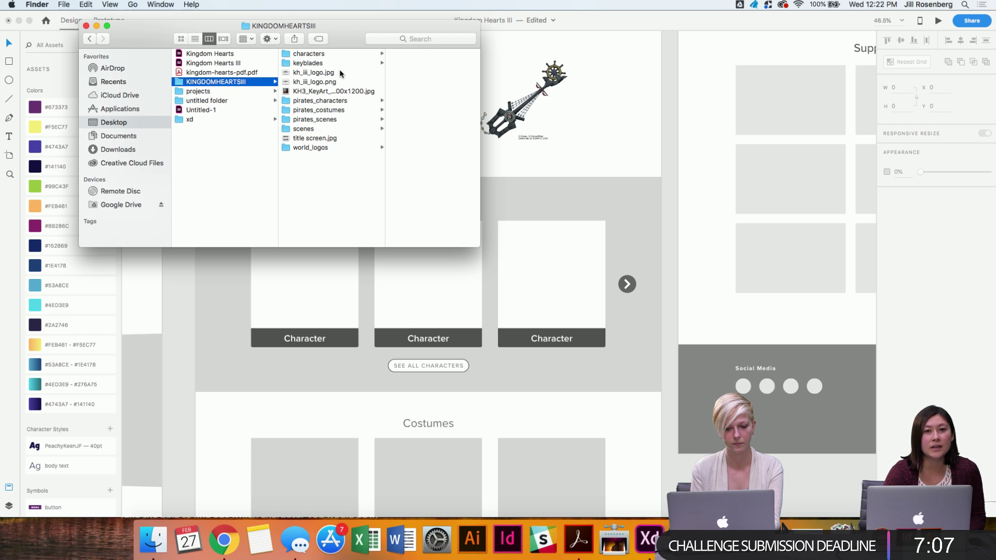
click(300, 121)
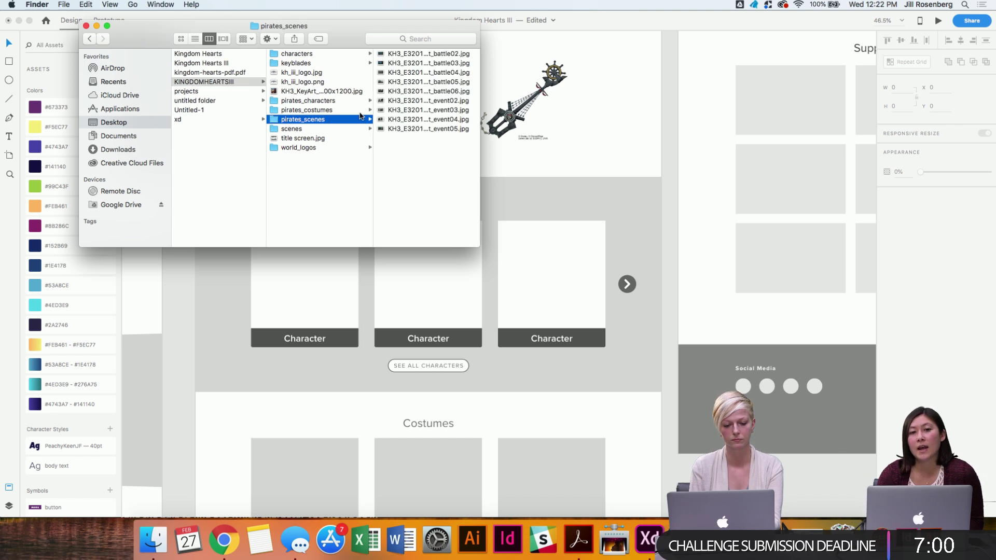
click(324, 102)
click(398, 54)
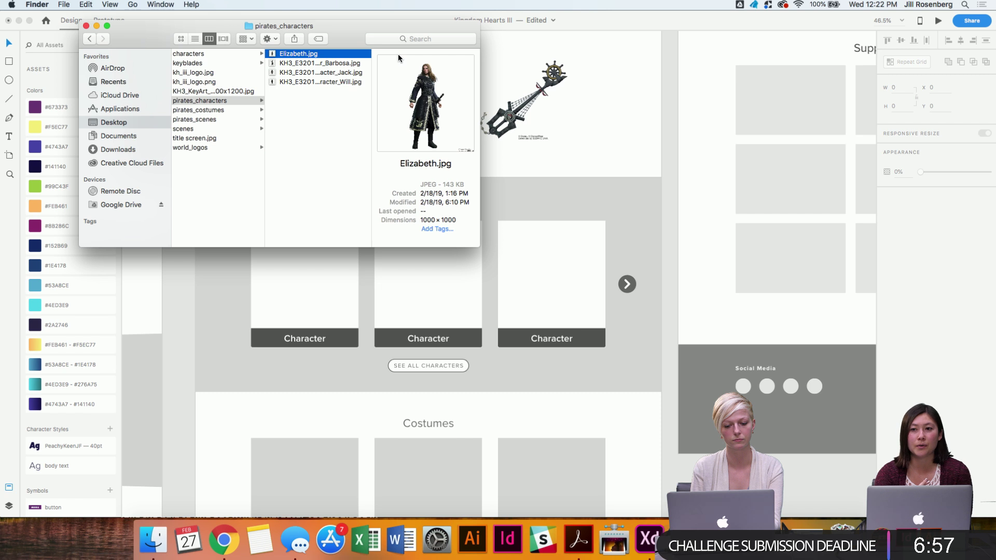
Fill the first character card with KH3_E32018_Character_Jack.jpg from the pirates_characters folder.
click(329, 65)
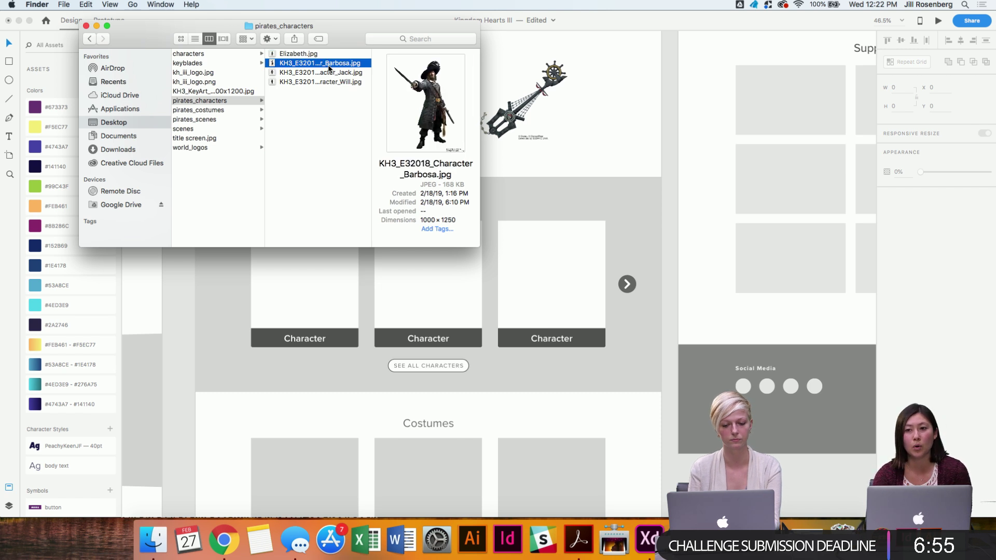
key(Down)
key(Down)
key(Up)
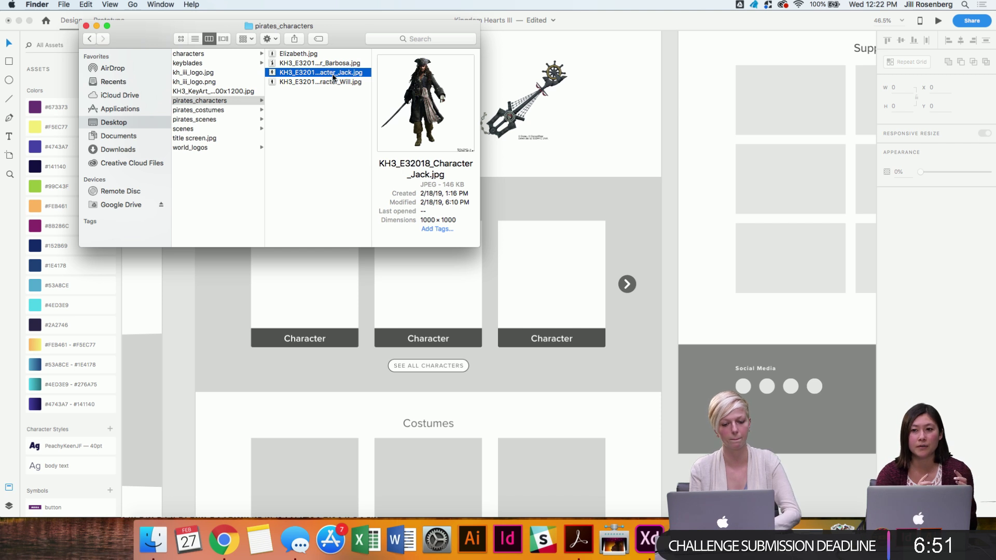
drag(330, 68, 313, 292)
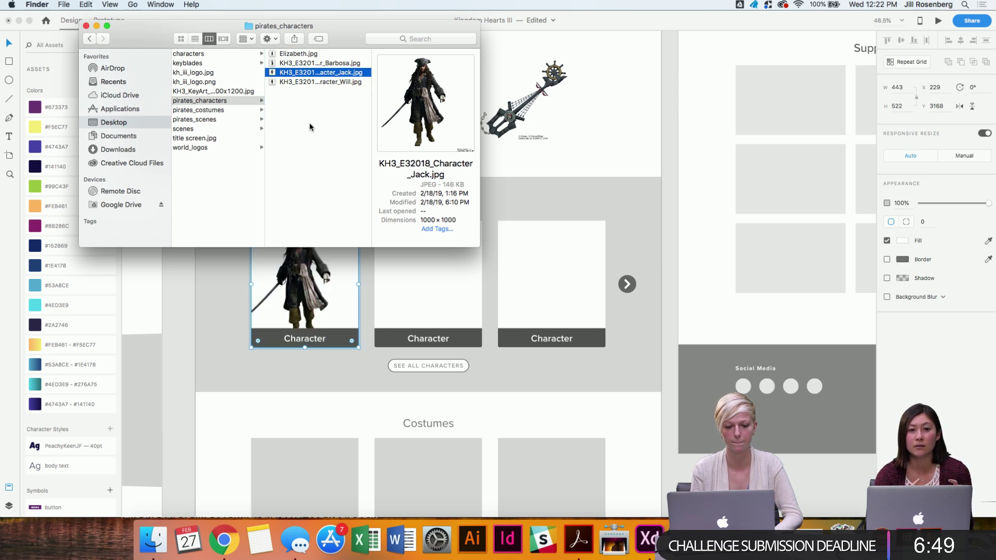
Fill the second character card with Elizabeth.jpg and the third with KH3_E32018_Character_Barbosa.jpg, and close the Finder window.
click(306, 83)
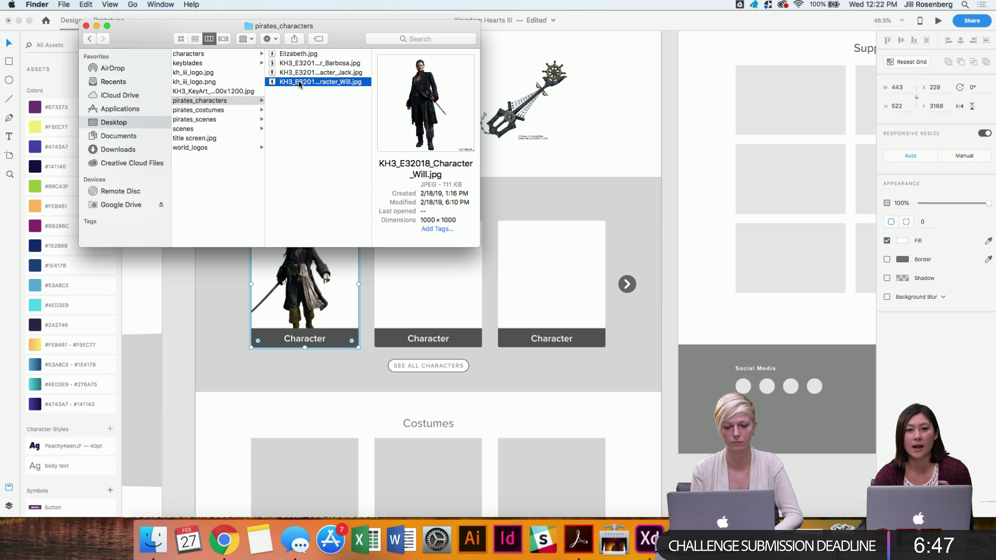
drag(284, 54, 433, 271)
click(294, 65)
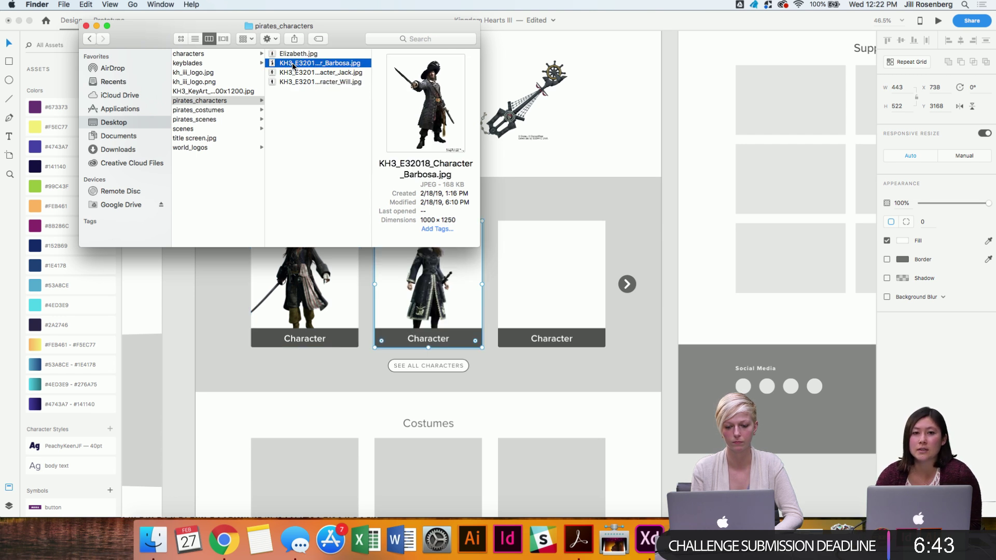
drag(292, 66, 544, 242)
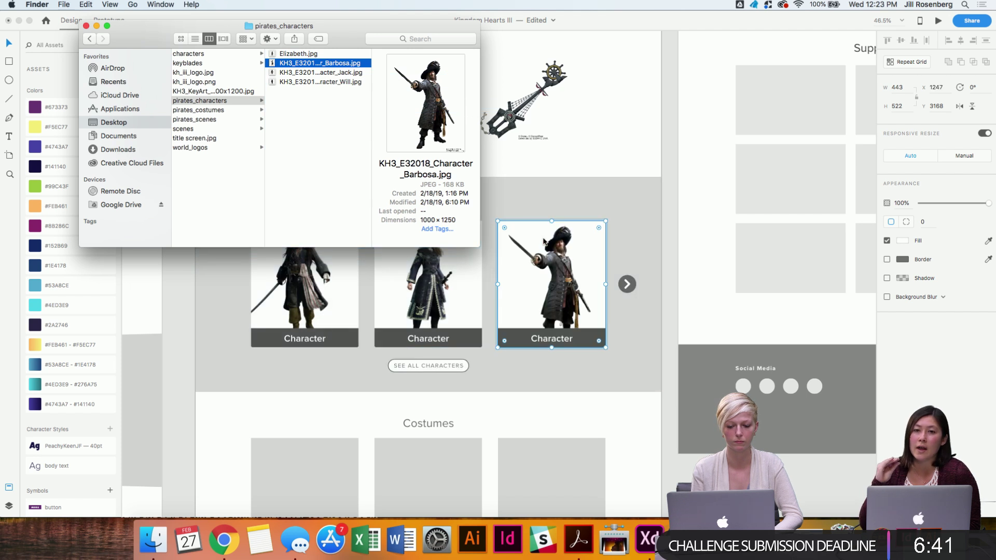
click(85, 26)
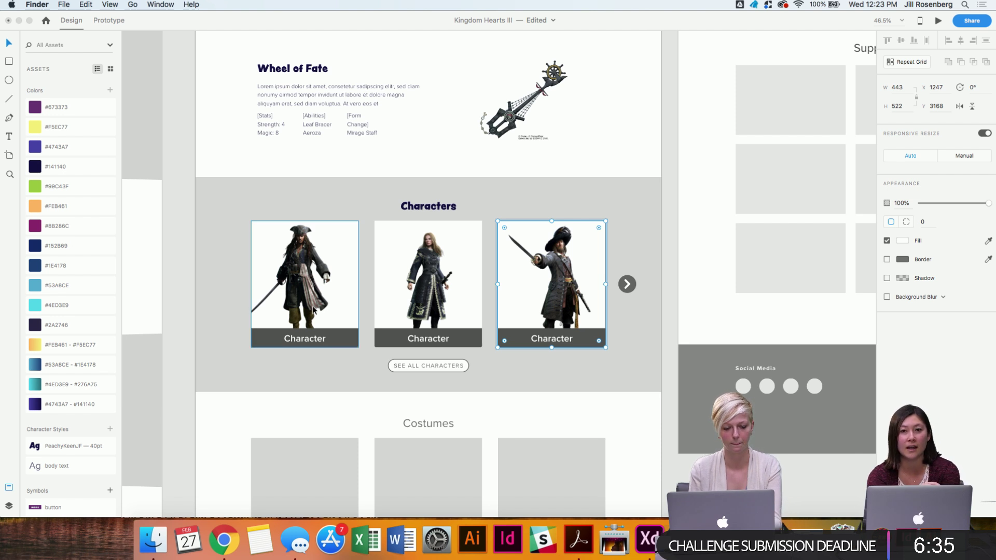
Scale down the Jack image inside the first card so the figure ends above the caption bar, and centre it horizontally.
click(332, 379)
click(315, 302)
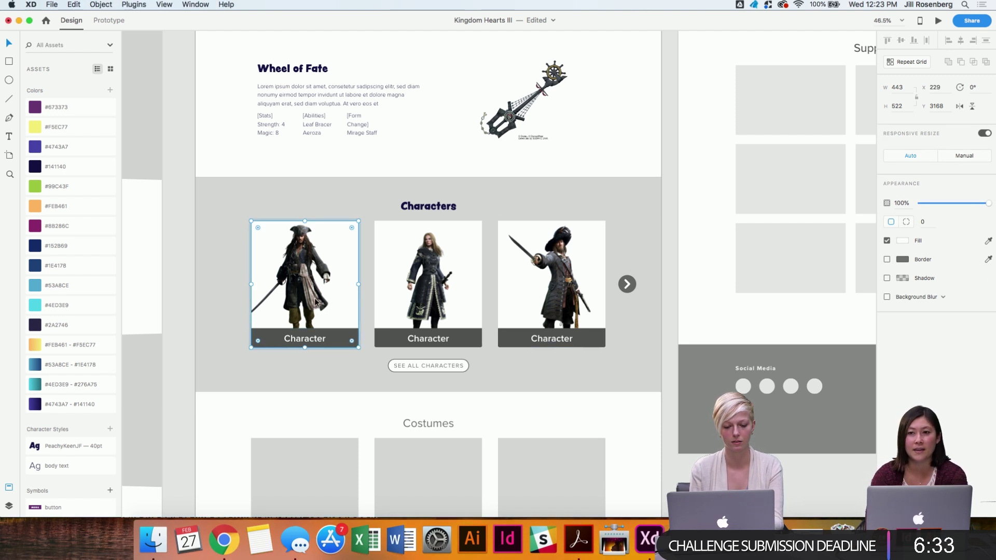
double_click(316, 290)
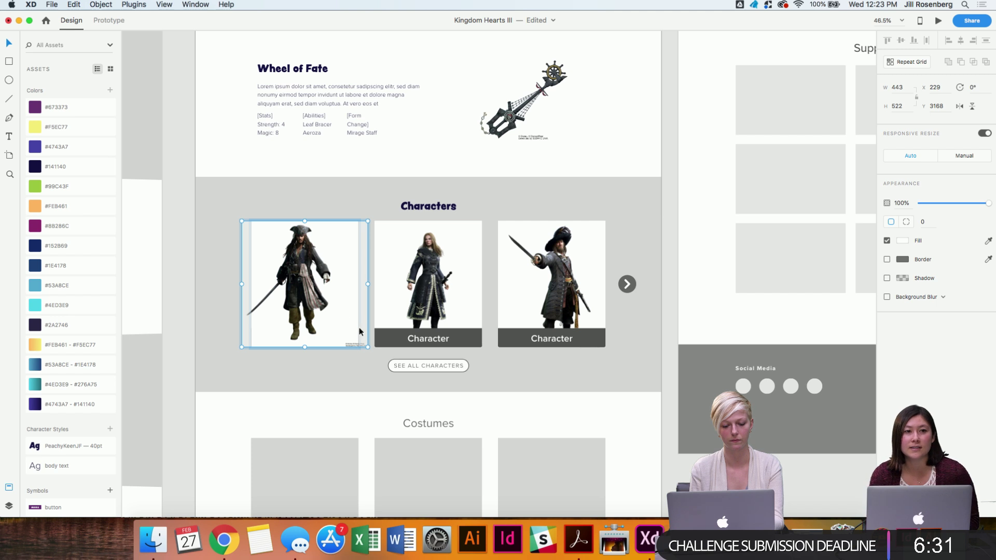
drag(367, 348, 352, 334)
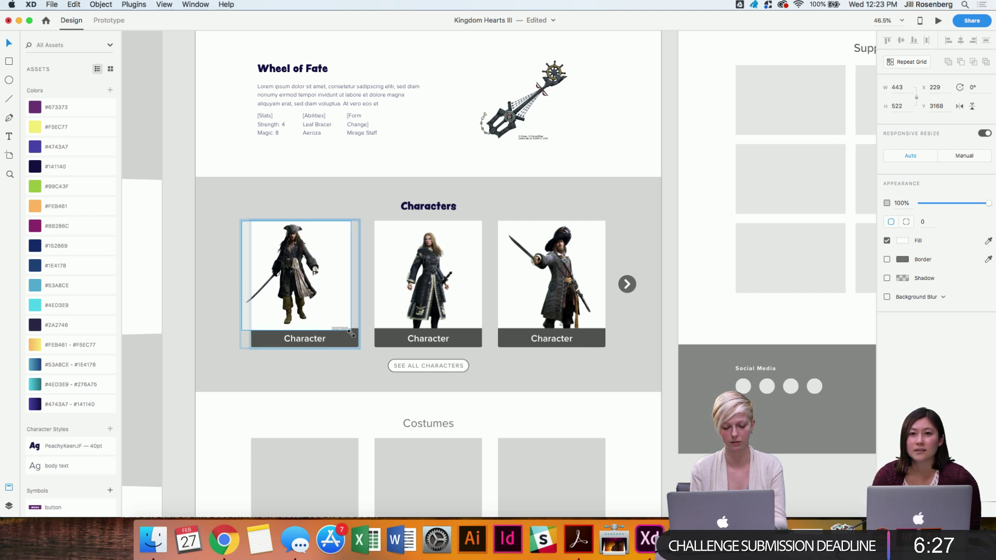
drag(313, 291, 319, 292)
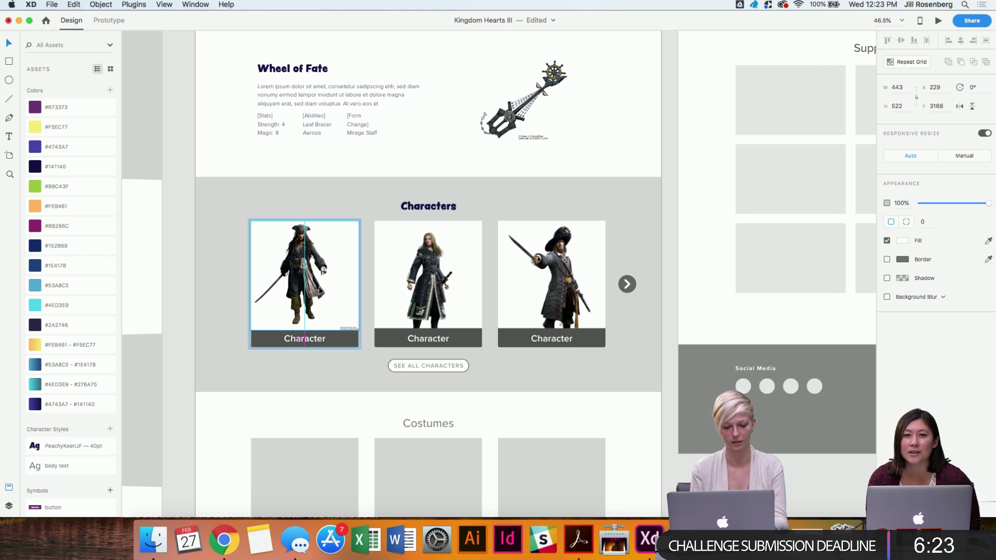
drag(293, 264, 302, 270)
click(670, 259)
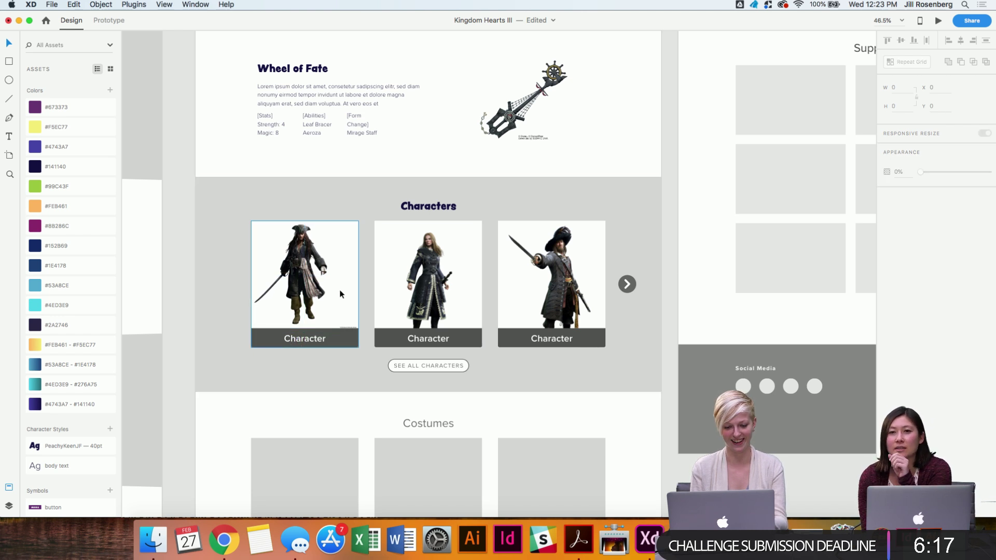
scroll(340, 294, up, 5)
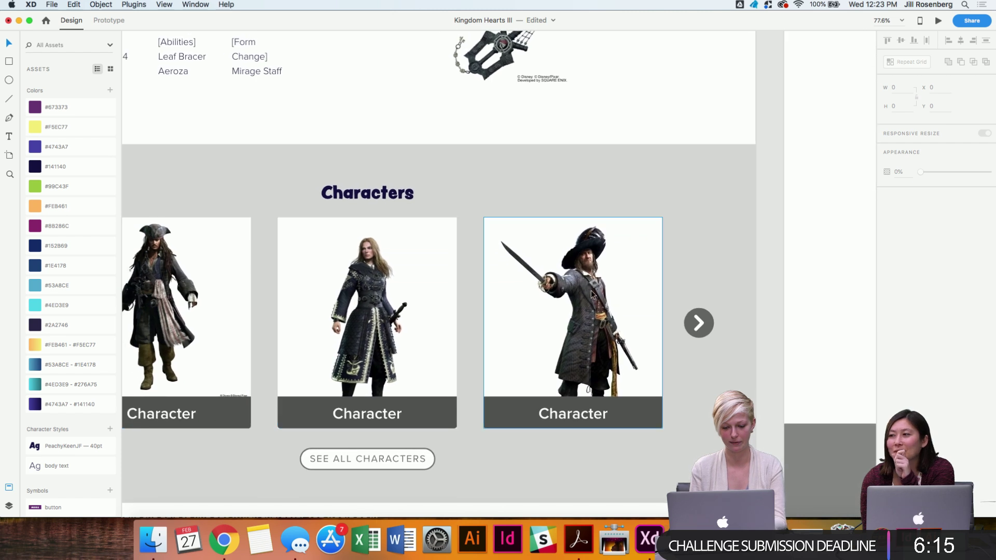
click(587, 292)
double_click(587, 292)
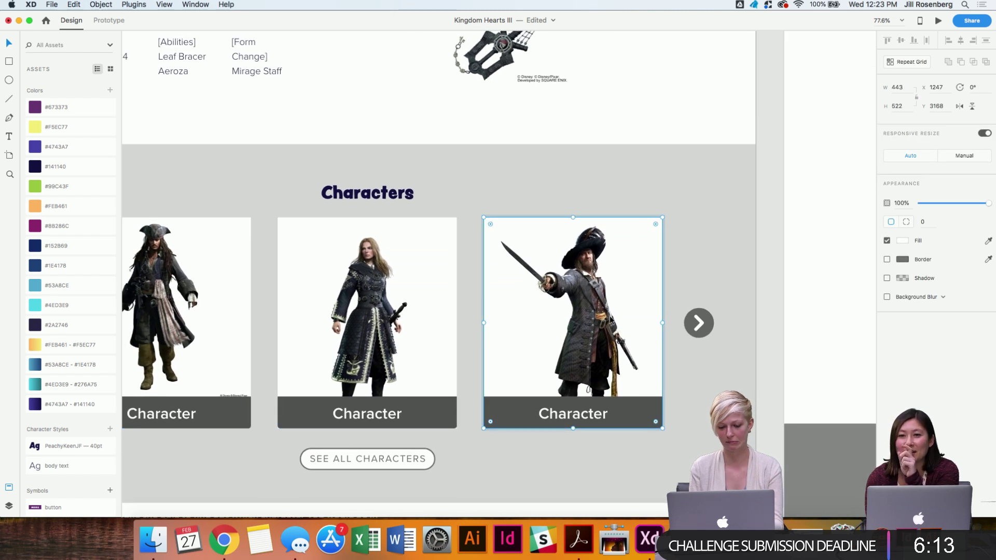
drag(662, 429, 638, 412)
drag(591, 347, 592, 349)
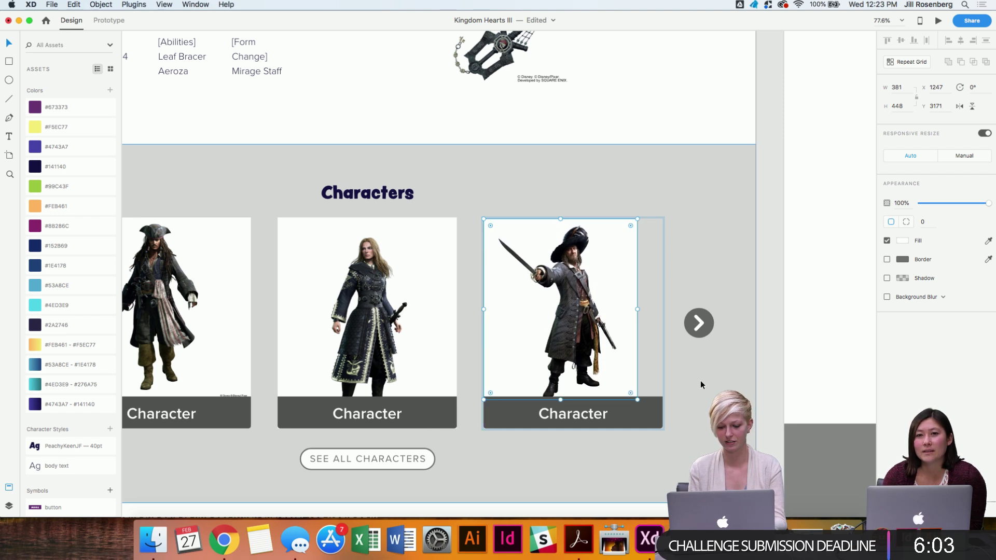
drag(639, 402, 669, 433)
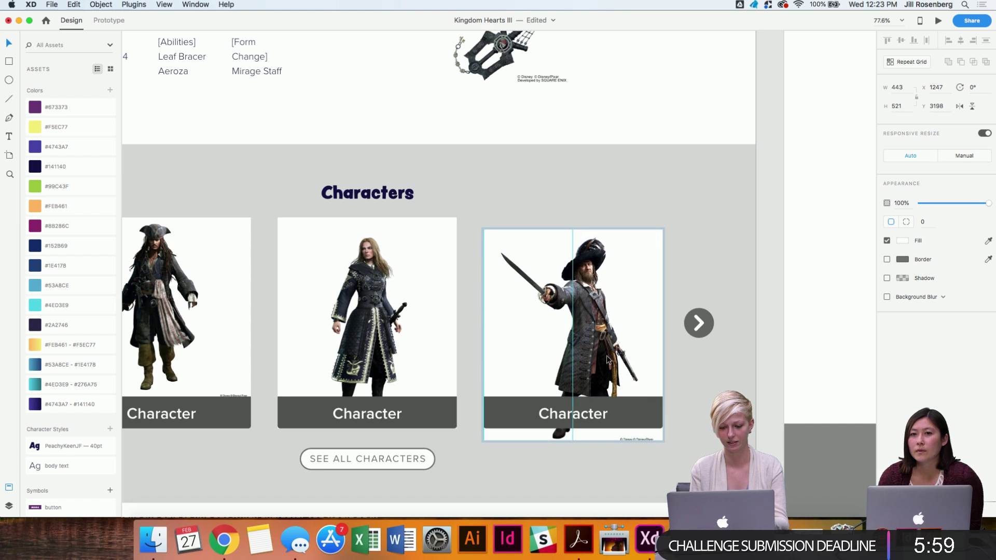
click(766, 315)
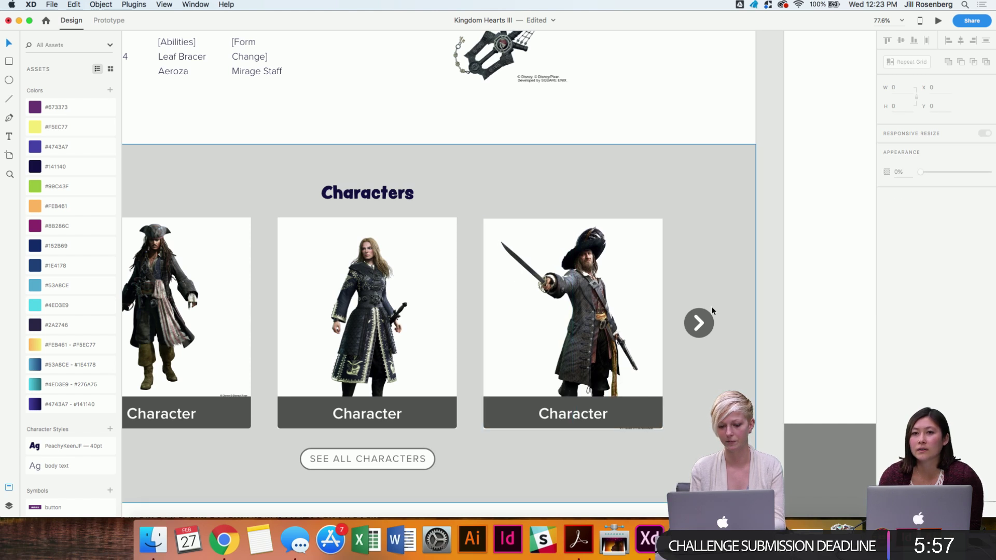
key(super+z)
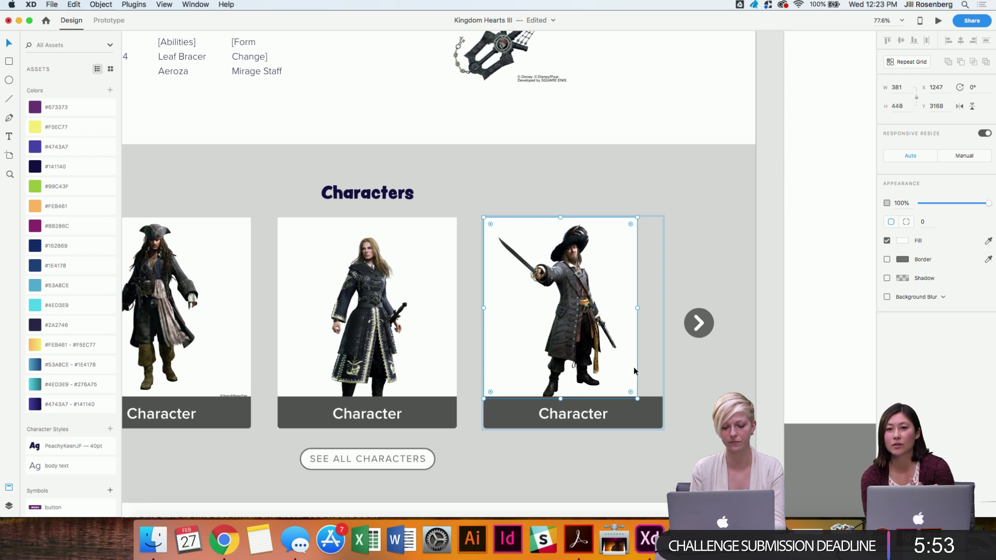
key(super+shift+z)
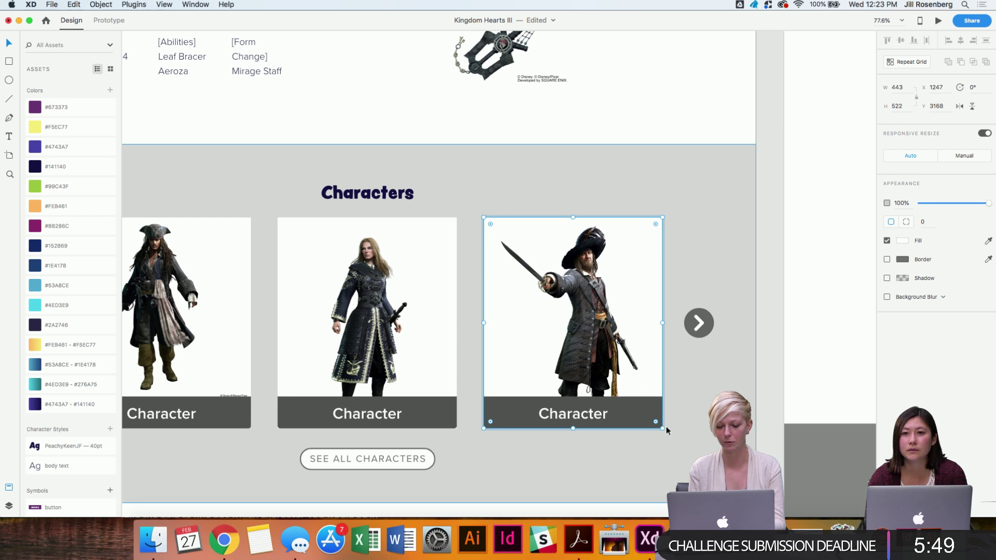
Scale down the Barbosa image inside the third card's fill so the figure's feet end above the caption bar.
key(super+shift+])
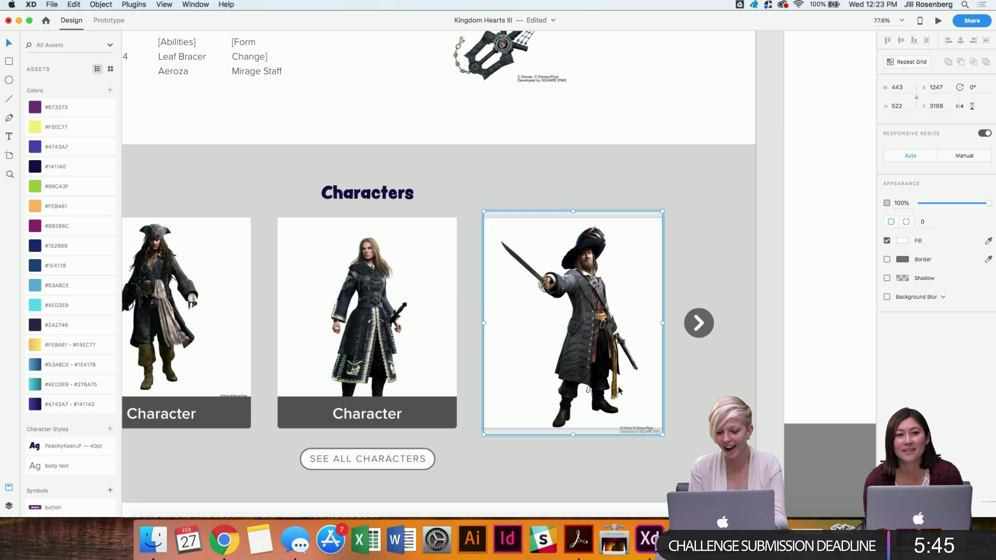
drag(619, 390, 608, 334)
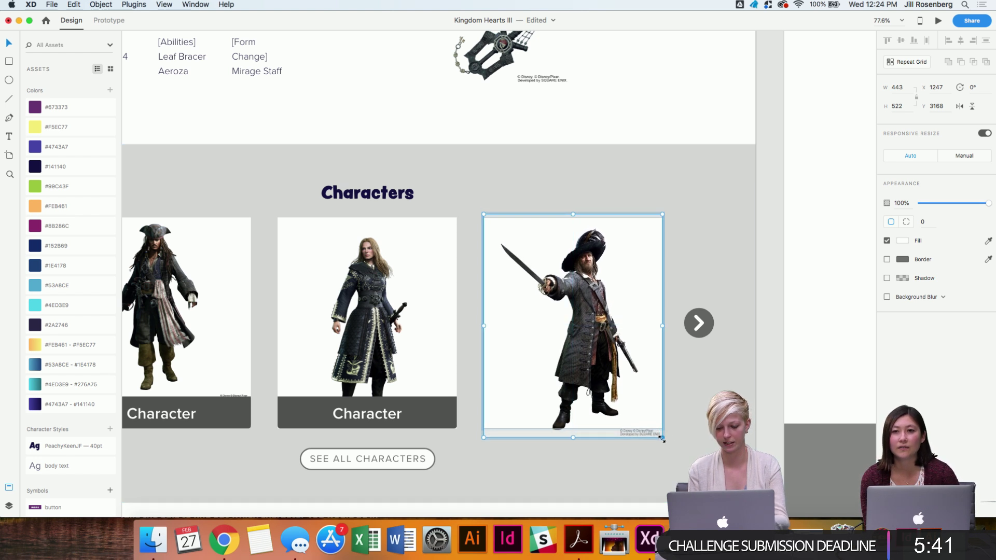
drag(663, 443, 633, 401)
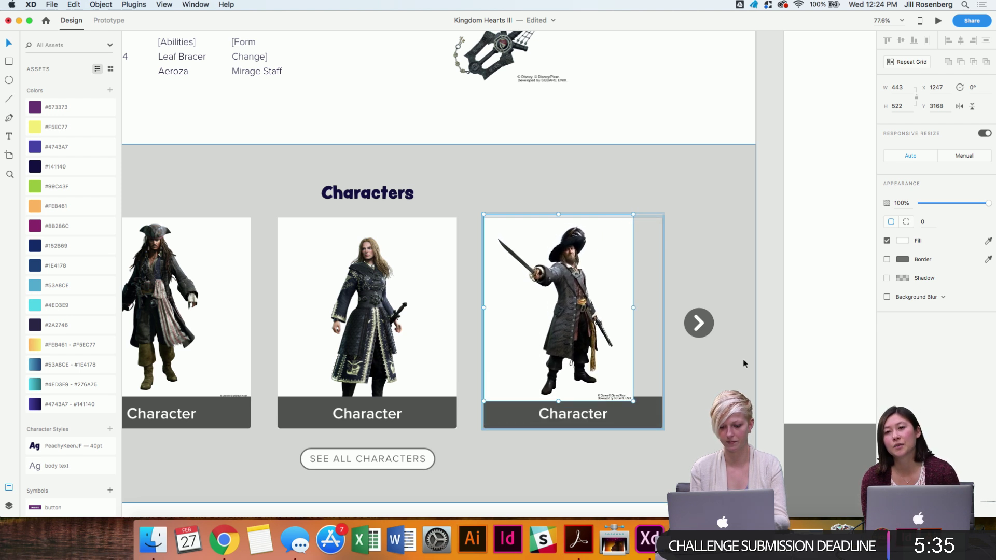
click(767, 328)
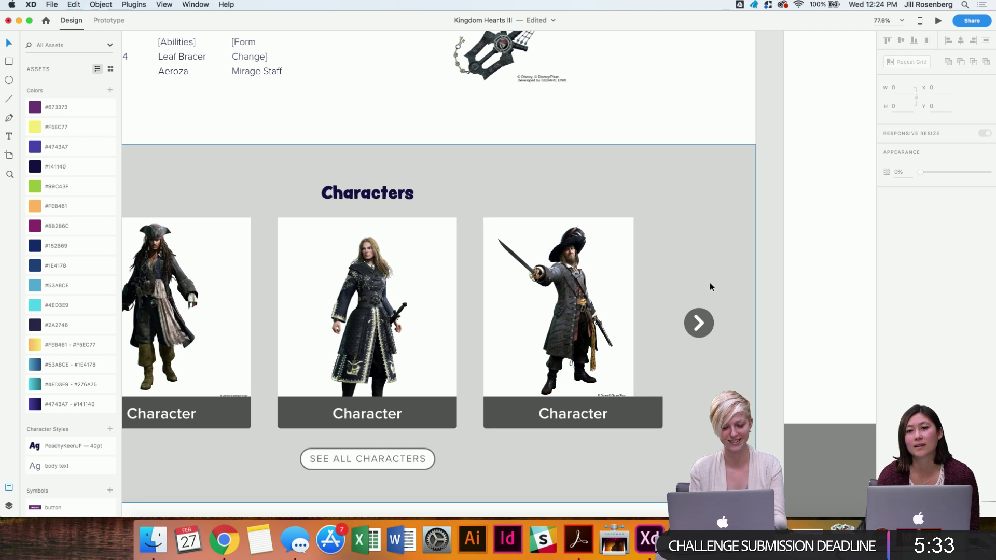
click(603, 250)
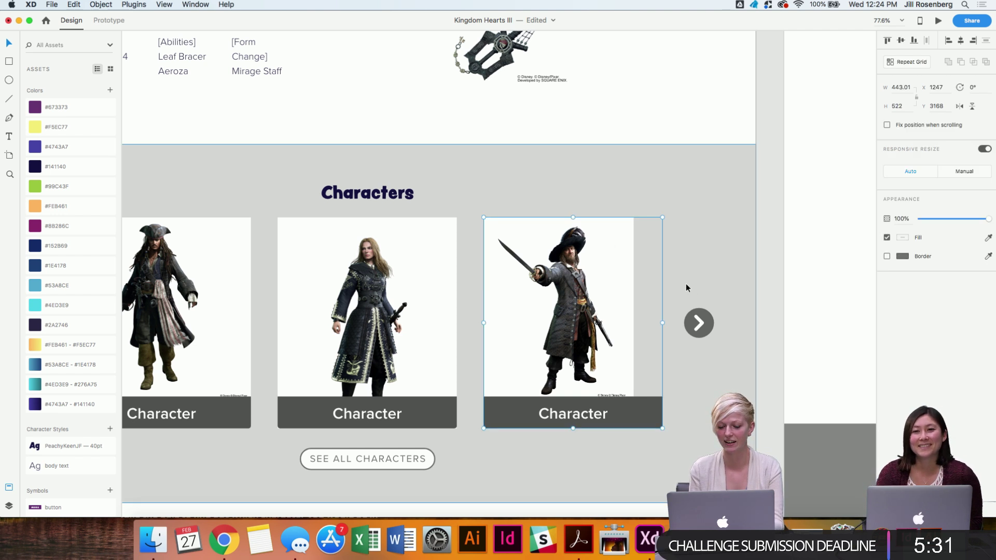
double_click(661, 271)
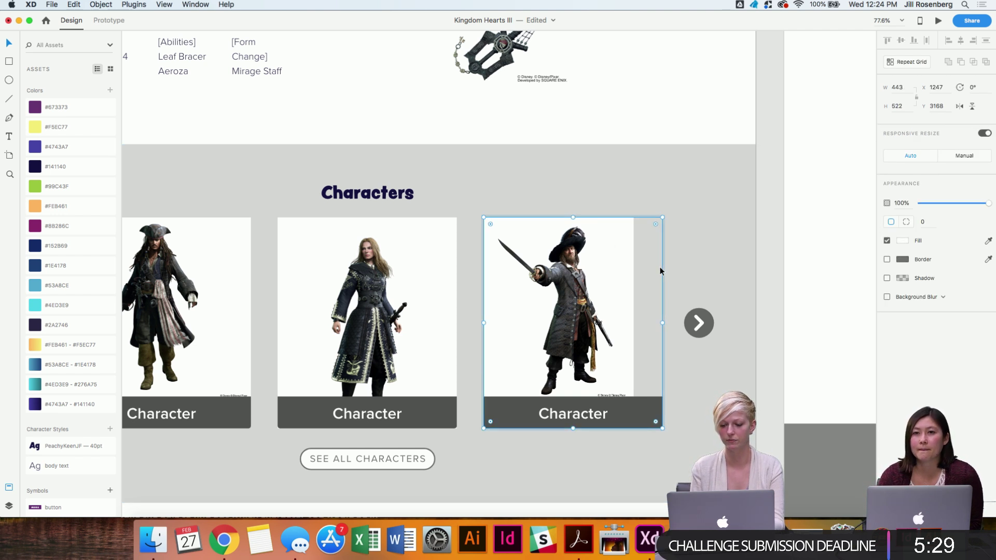
click(761, 269)
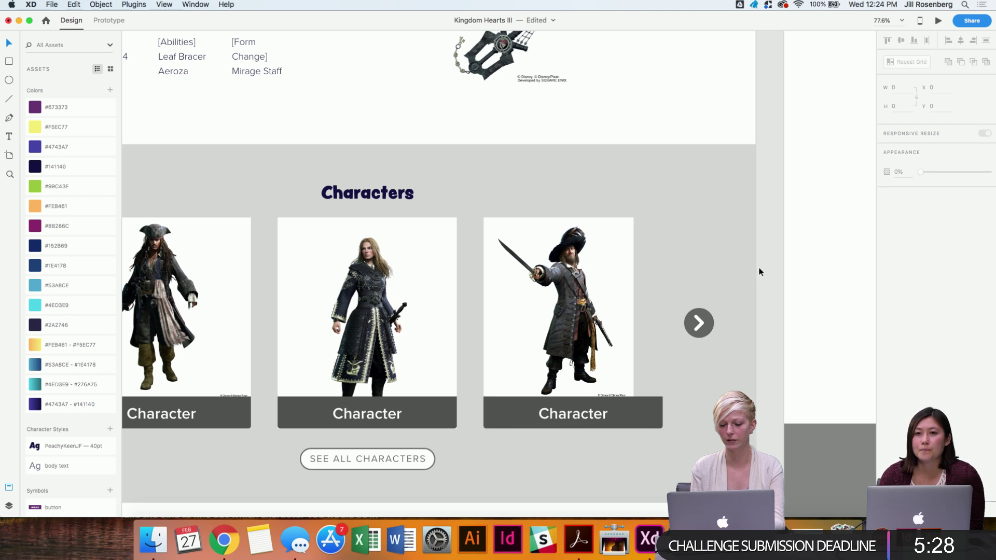
click(653, 288)
scroll(653, 288, right, 1)
scroll(654, 288, down, 1)
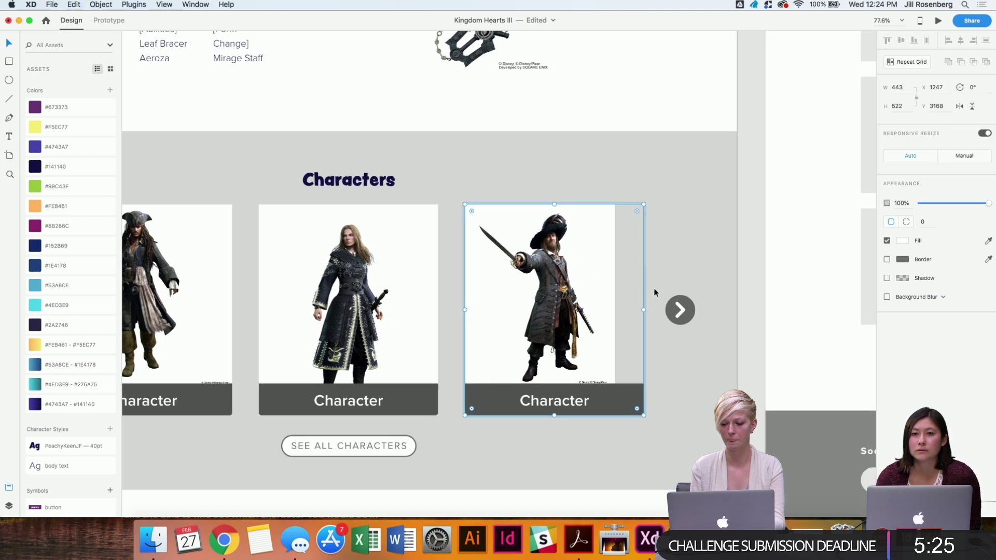
Draw a white 443 × 445 rectangle covering the Barbosa card's image area above its caption bar.
scroll(655, 288, up, 5)
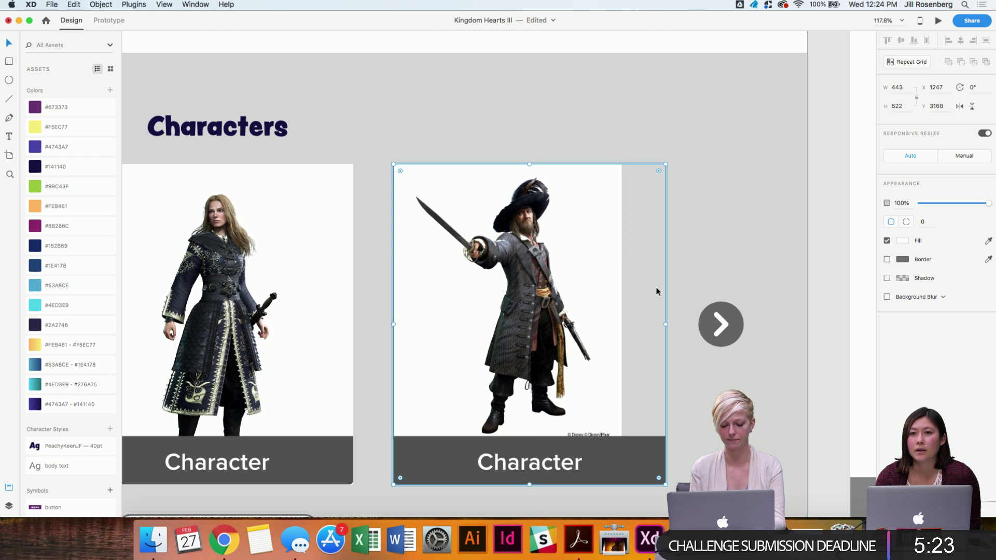
key(r)
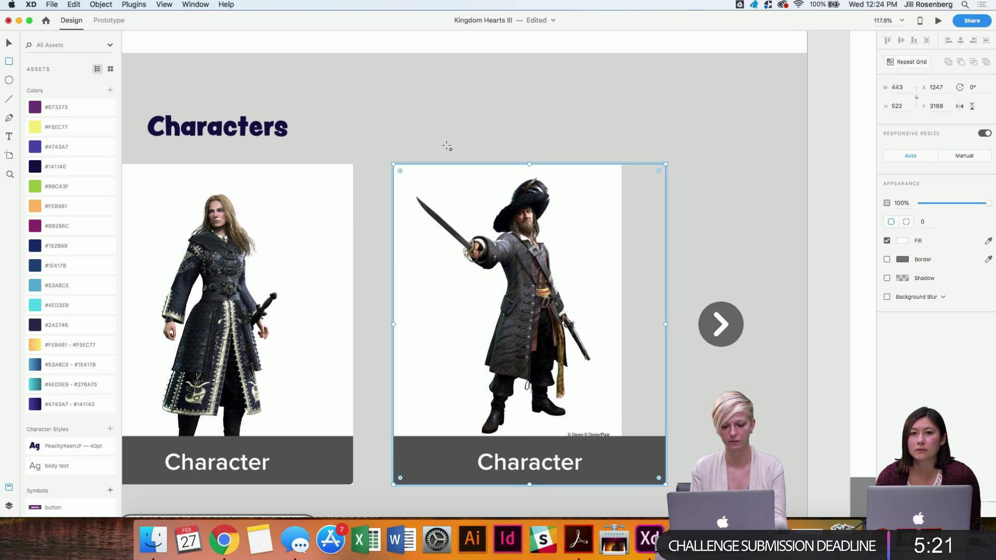
click(480, 125)
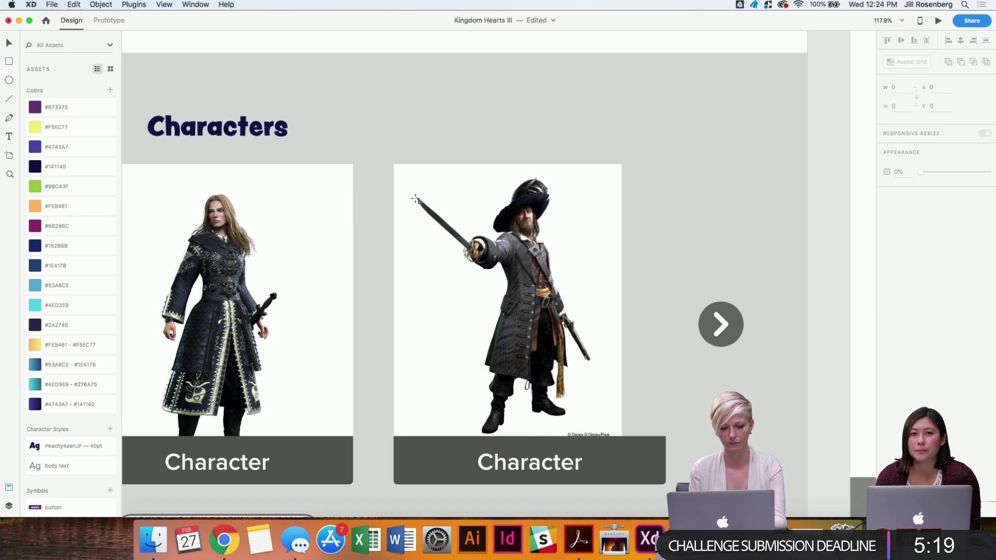
mouse_move(394, 165)
mouse_down()
mouse_move(592, 344)
mouse_move(665, 437)
mouse_up()
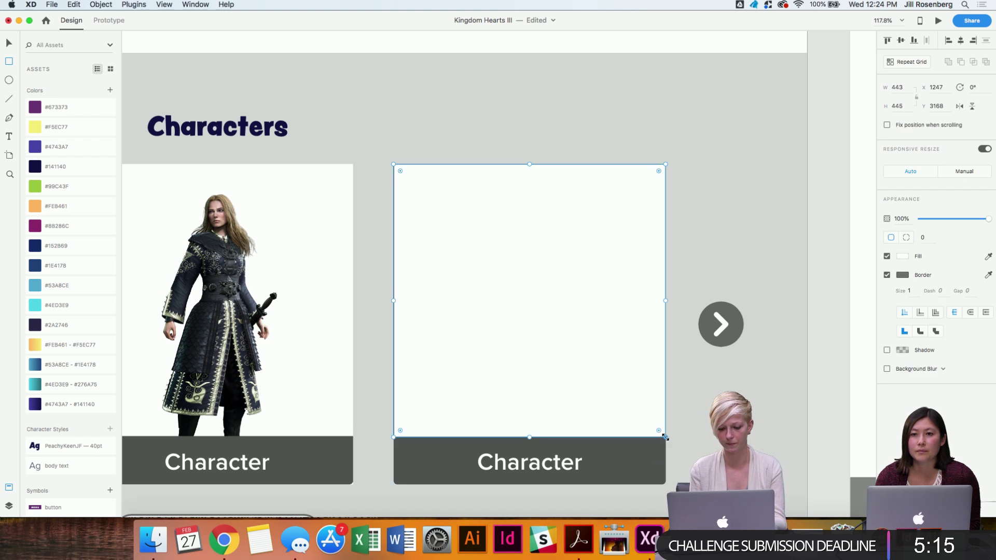
Arrange the white rectangle behind the Barbosa image but above the Characters section's grey background.
key(super+shift+bracketleft)
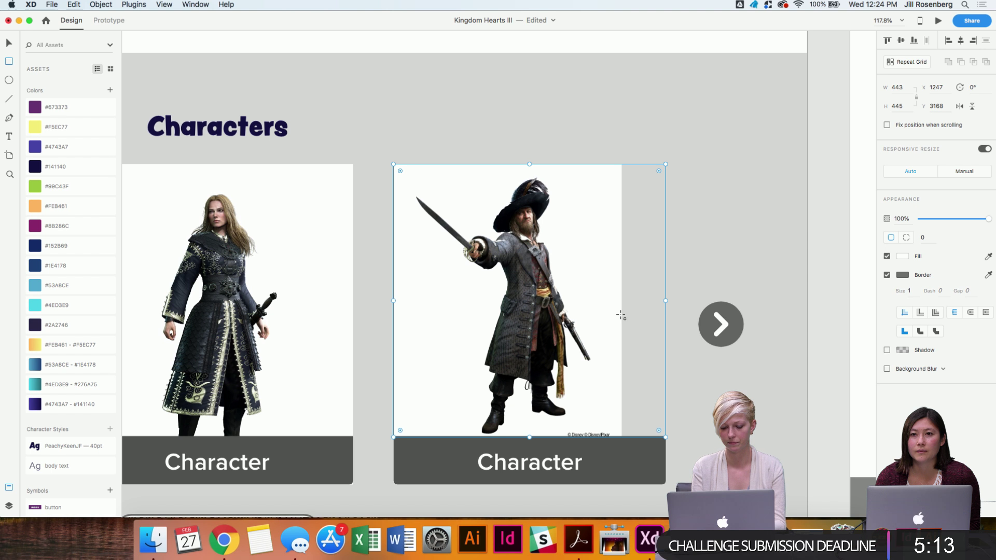
key(super+bracketright)
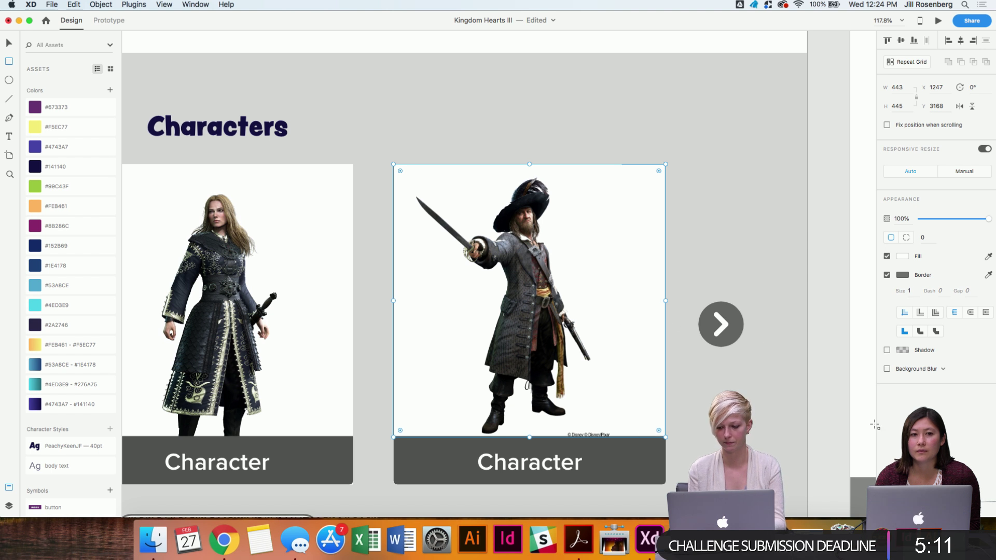
click(835, 298)
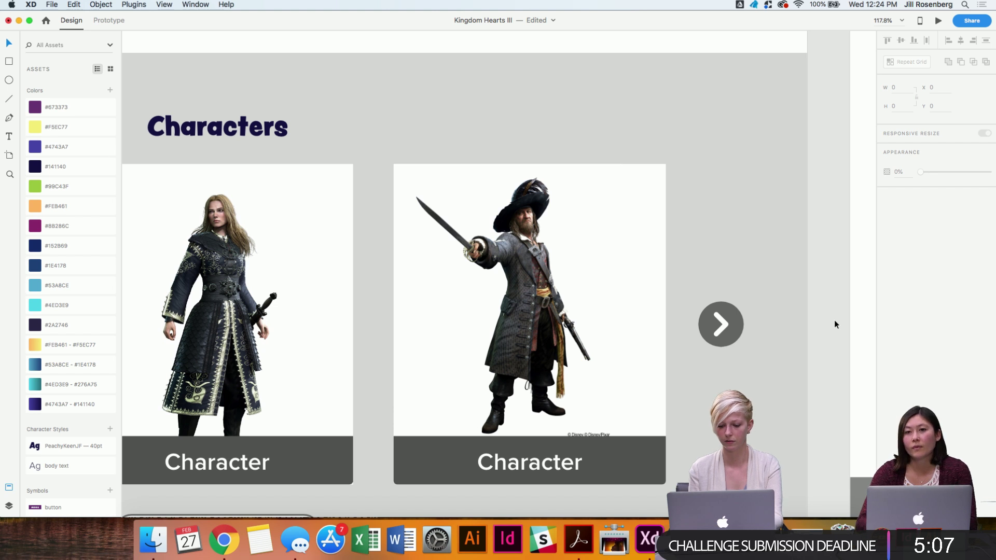
scroll(834, 319, down, 3)
click(739, 259)
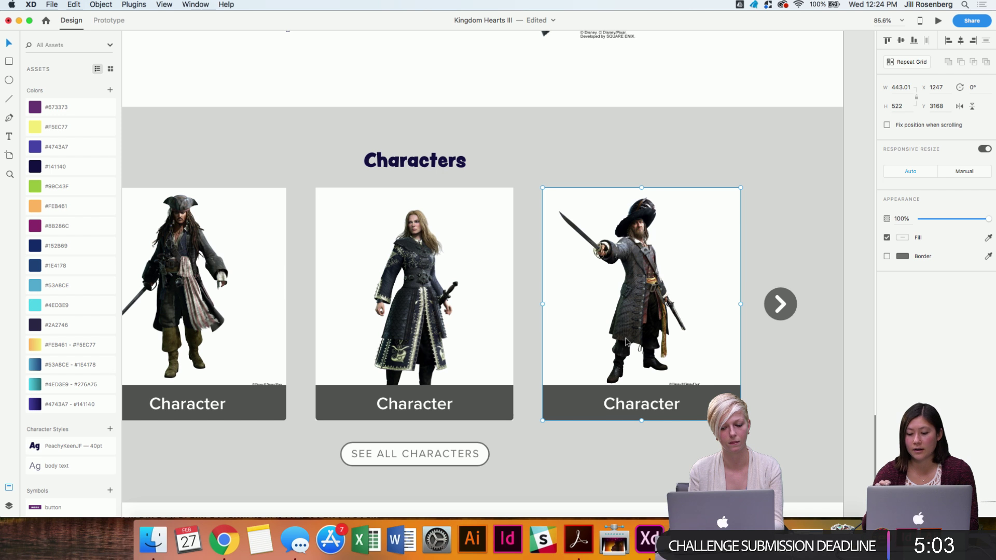
Scale down the Elizabeth image inside the middle card so her feet end above the caption bar, and centre it horizontally.
scroll(650, 316, left, 3)
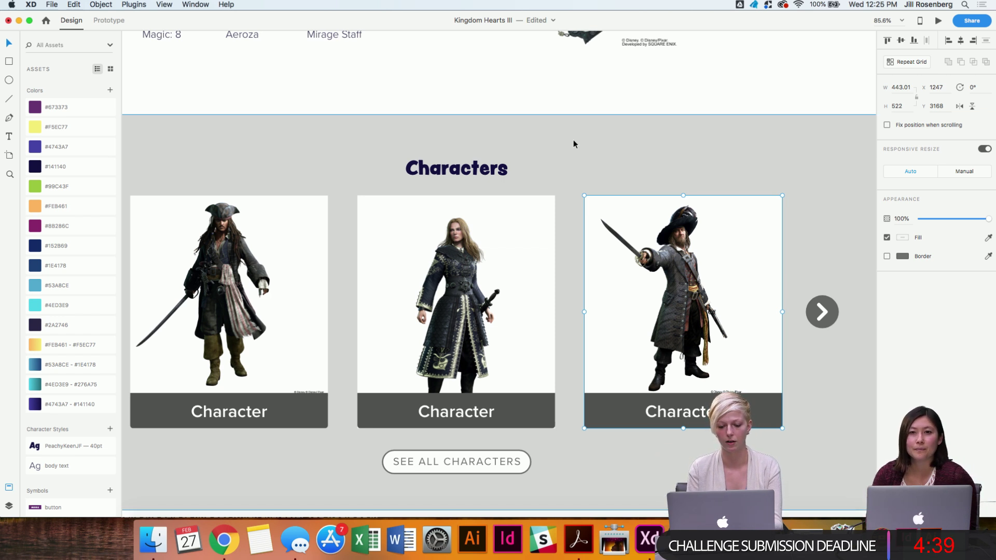
click(473, 291)
double_click(503, 327)
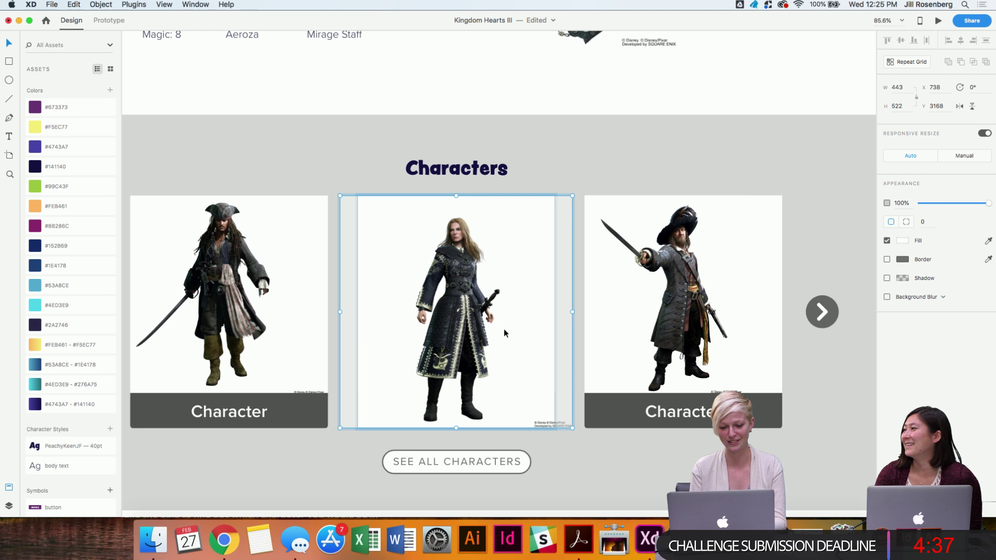
drag(573, 428, 545, 394)
drag(475, 317, 491, 320)
click(643, 484)
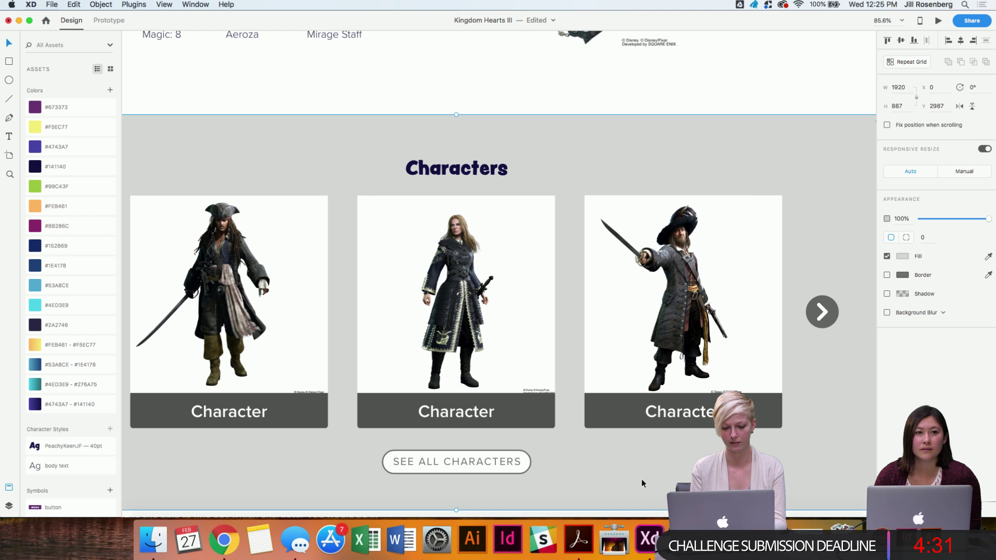
key(super+minus)
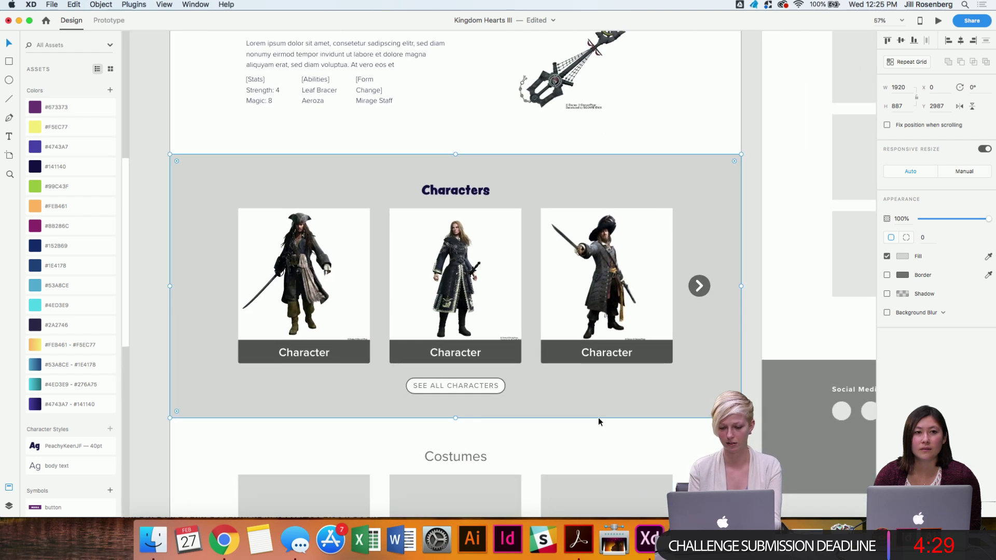
key(super+equal)
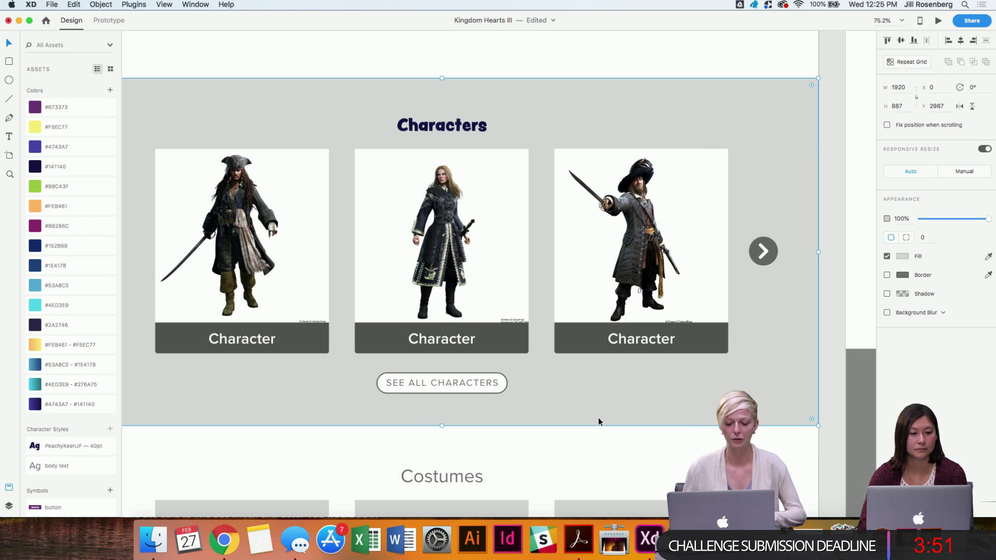
scroll(599, 417, down, 5)
scroll(524, 357, up, 3)
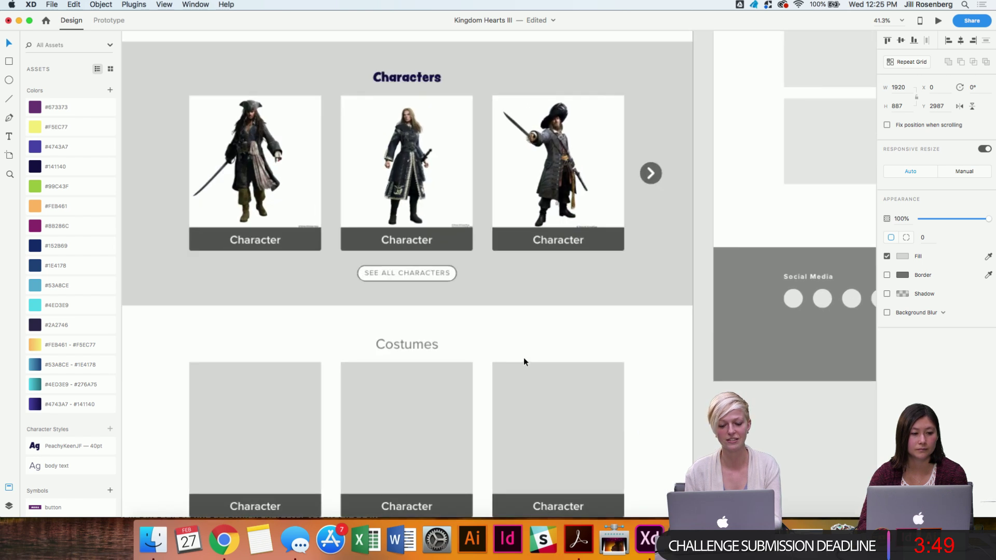
scroll(524, 358, up, 3)
click(470, 258)
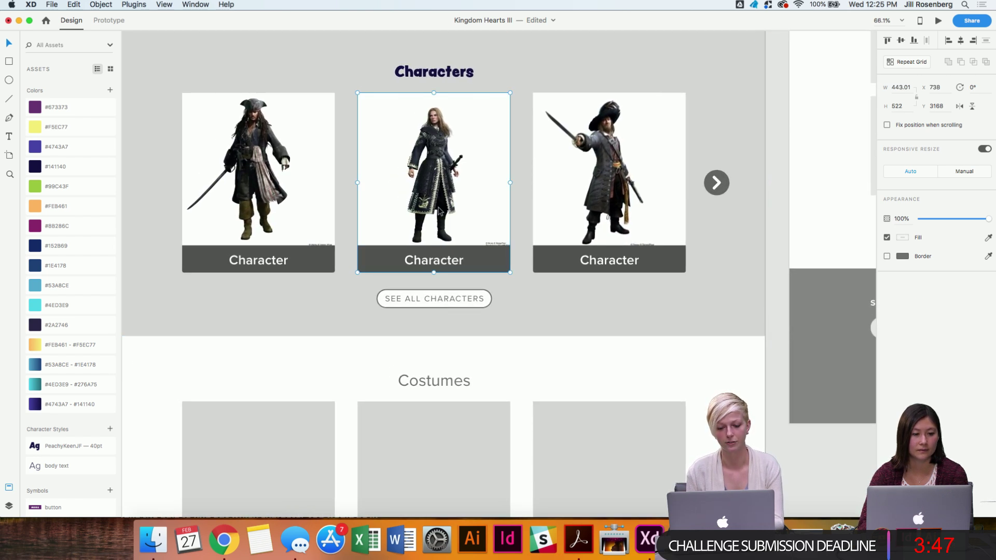
click(606, 322)
Replace the first character card's caption with "Jack Sparrow" and centre it horizontally in its caption bar.
click(253, 261)
double_click(253, 261)
double_click(254, 261)
click(254, 259)
double_click(253, 261)
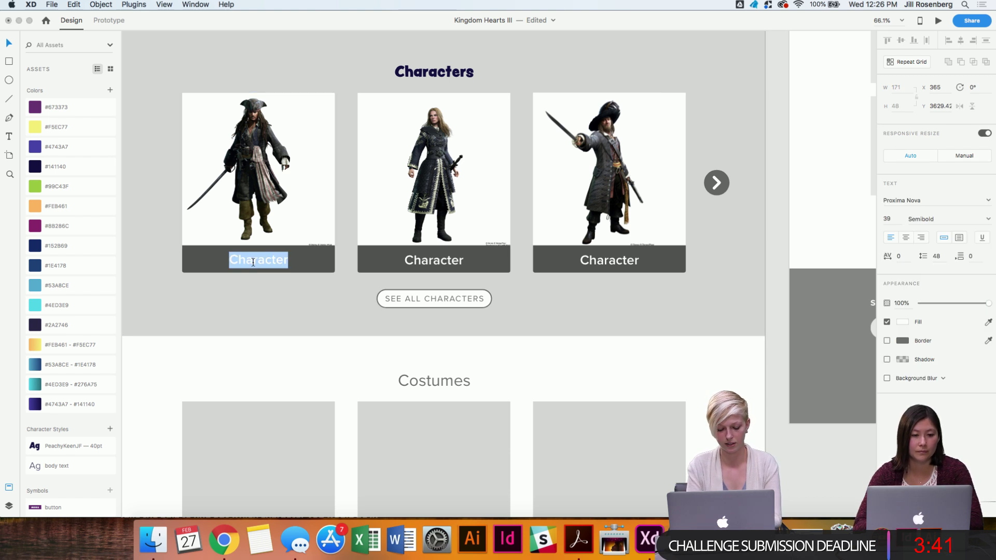
text(C)
key(BackSpace)
text(Jack Spaw)
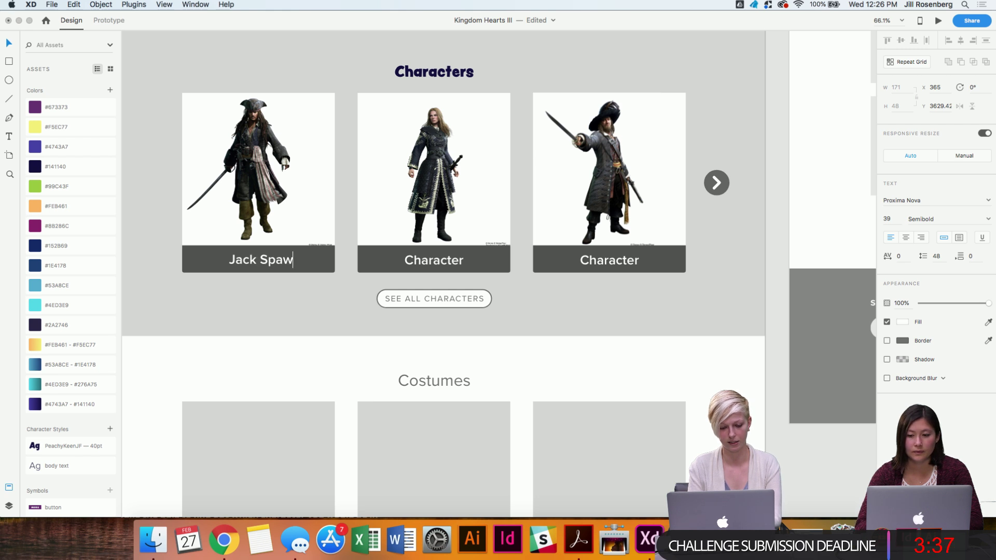
key(BackSpace)
text(rrow)
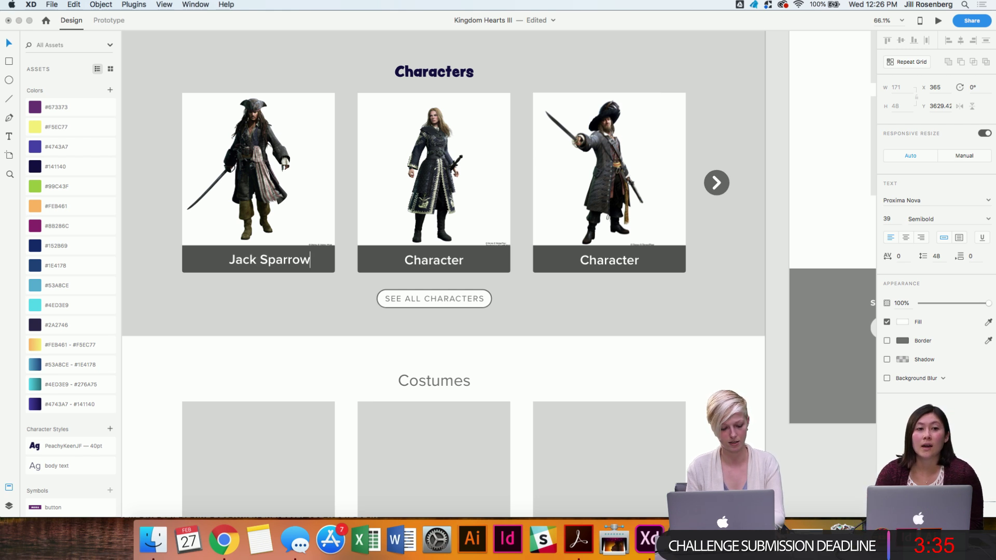
key(Escape)
key(Escape)
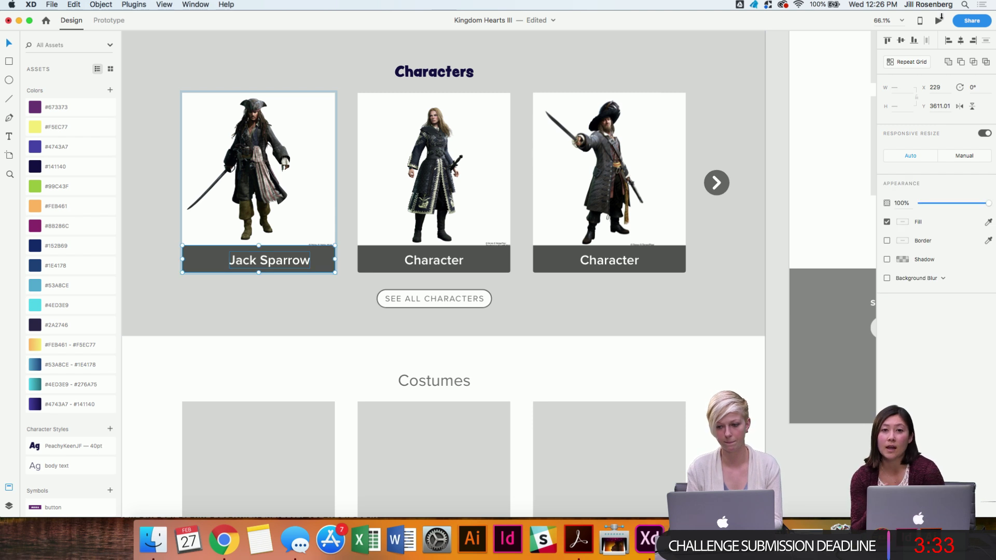
click(961, 41)
Replace the middle character card's caption with "Elizabeth".
double_click(458, 262)
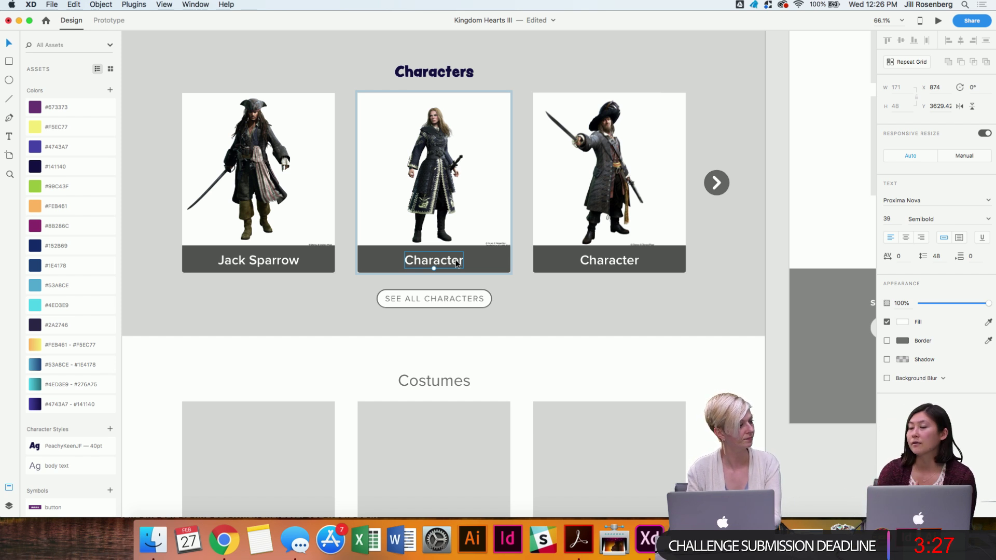
click(52, 4)
click(51, 4)
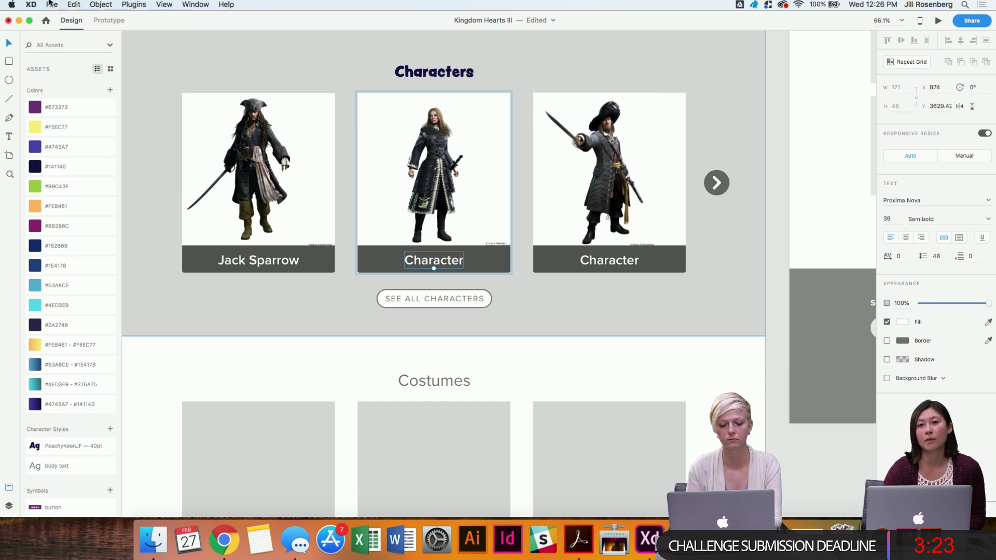
double_click(456, 262)
text(Elizabeth)
key(Escape)
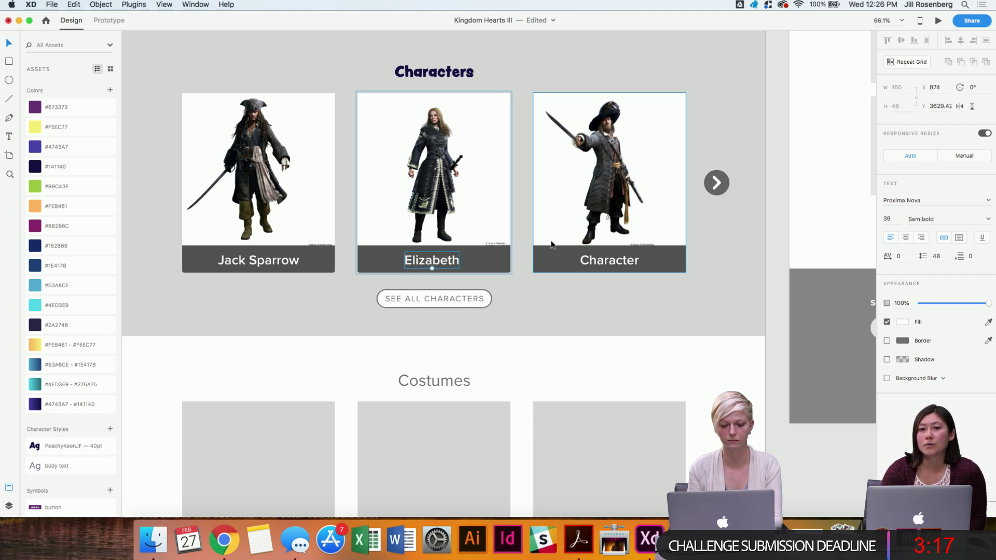
click(455, 250)
double_click(439, 269)
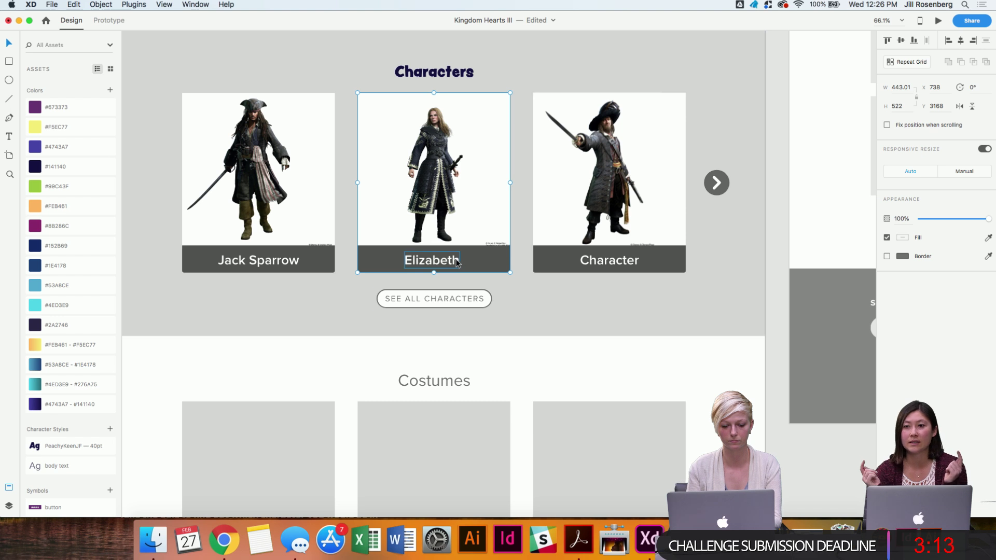
click(580, 326)
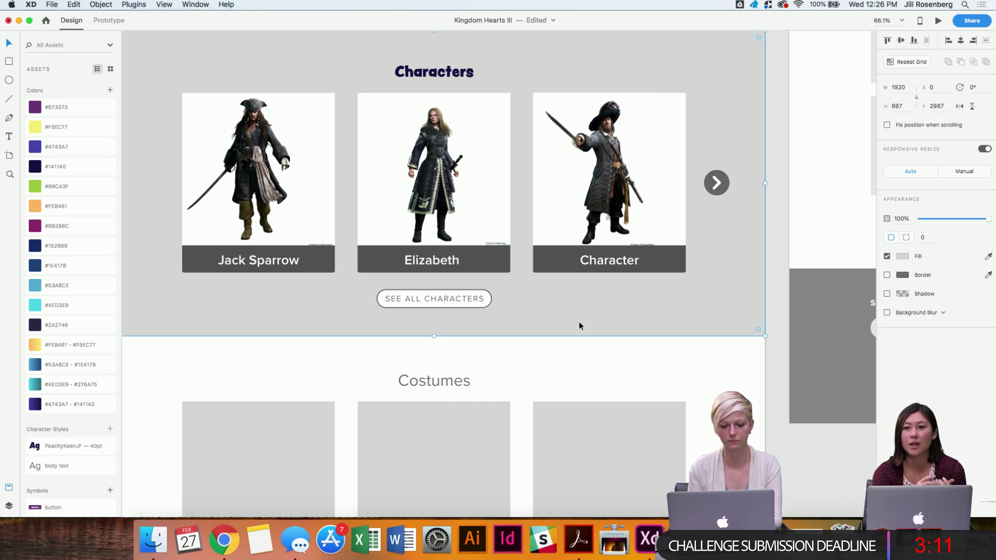
Check the full layer name of the third card's image to find the character's name.
double_click(612, 259)
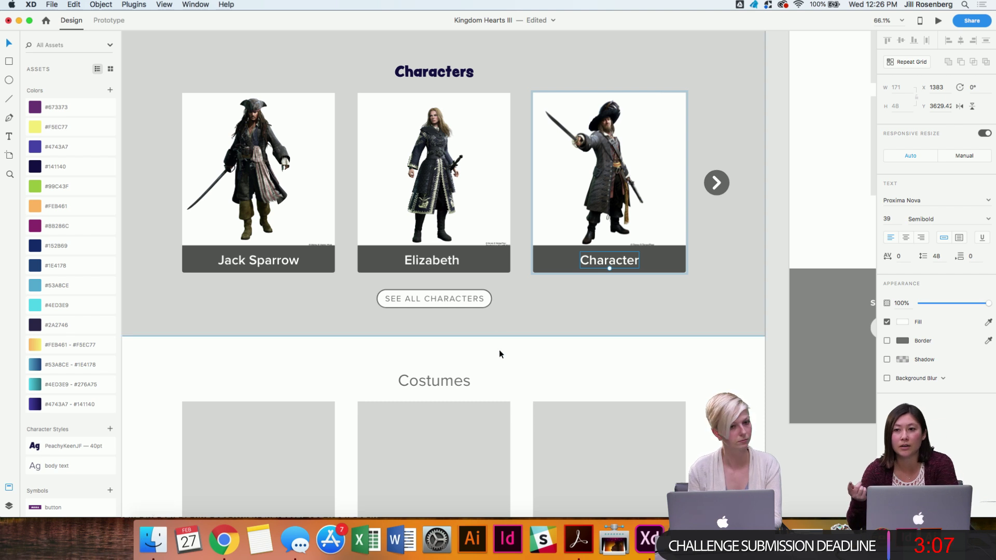
key(Escape)
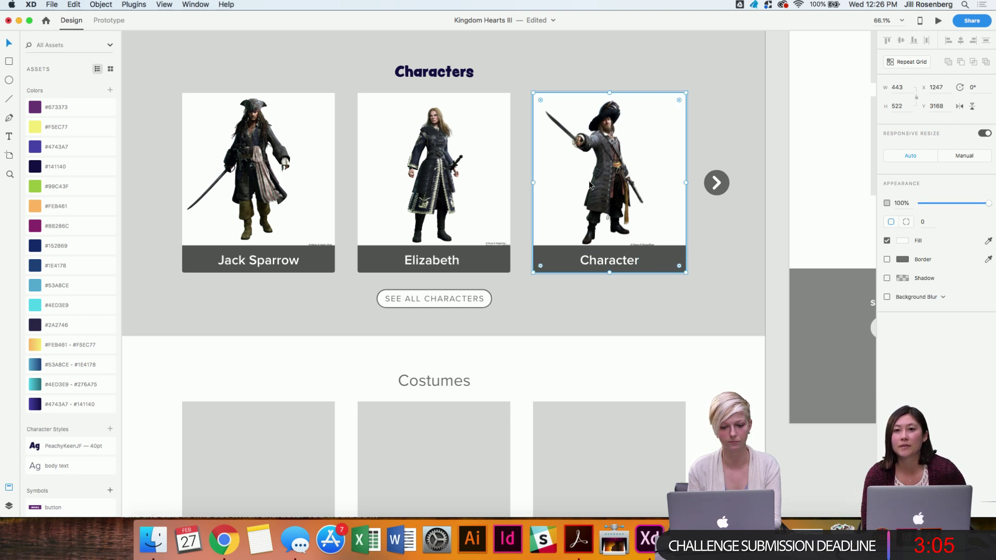
click(9, 506)
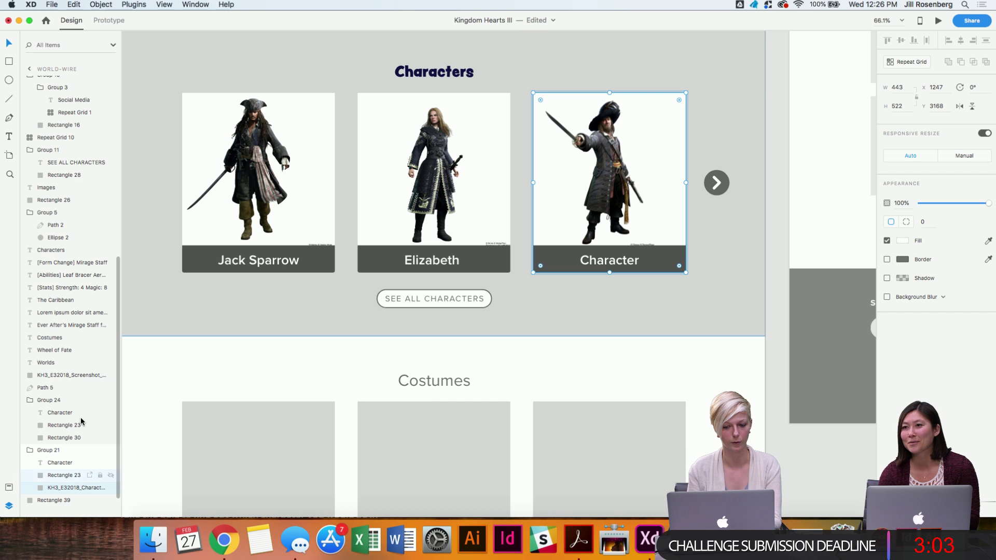
scroll(70, 448, down, 1)
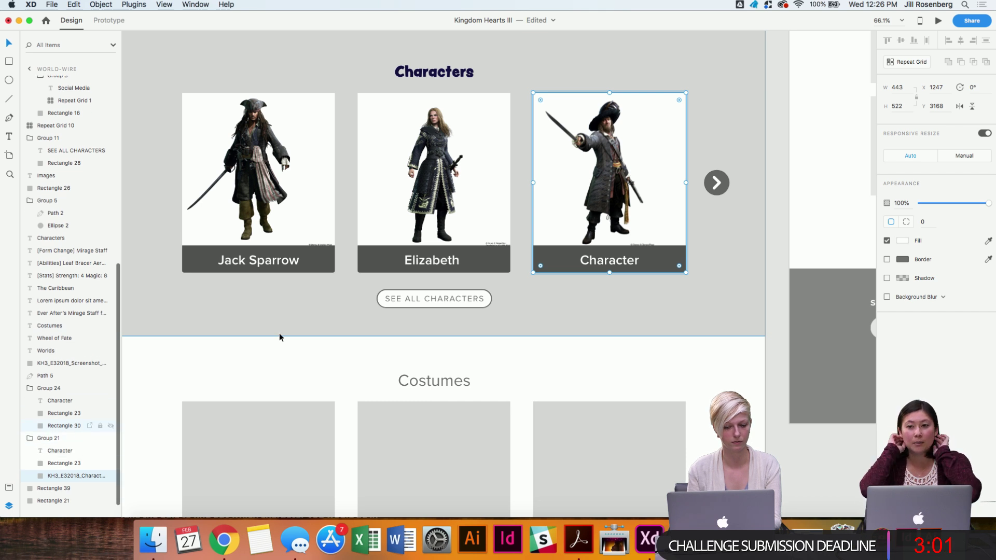
double_click(602, 163)
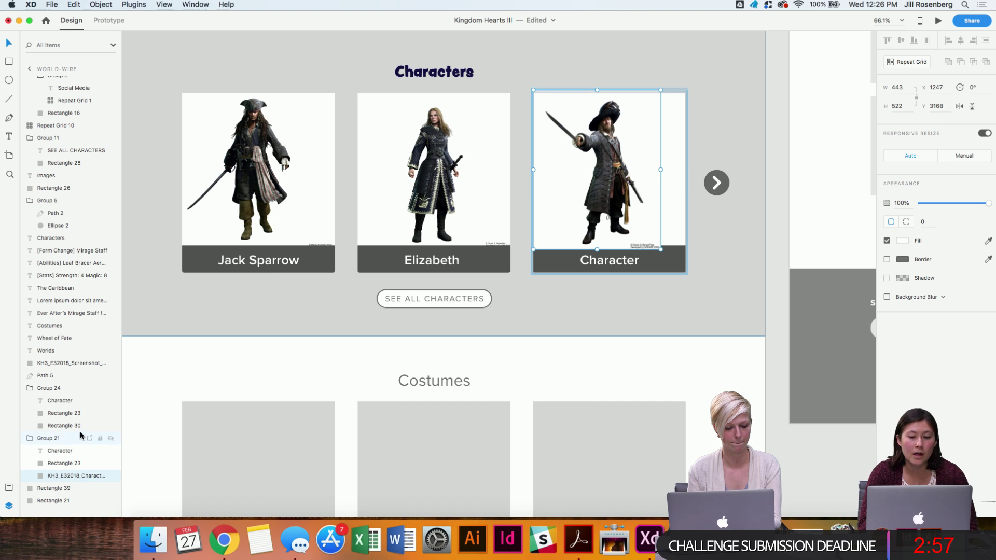
double_click(67, 476)
key(Right)
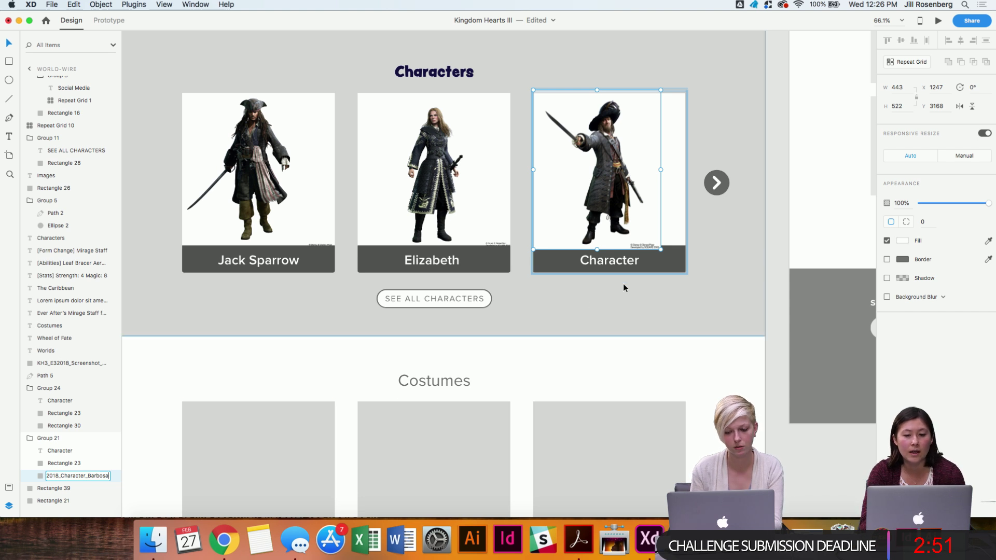
Replace the third character card's caption with "Barbosa" and centre it horizontally in its caption bar.
double_click(607, 258)
text(B)
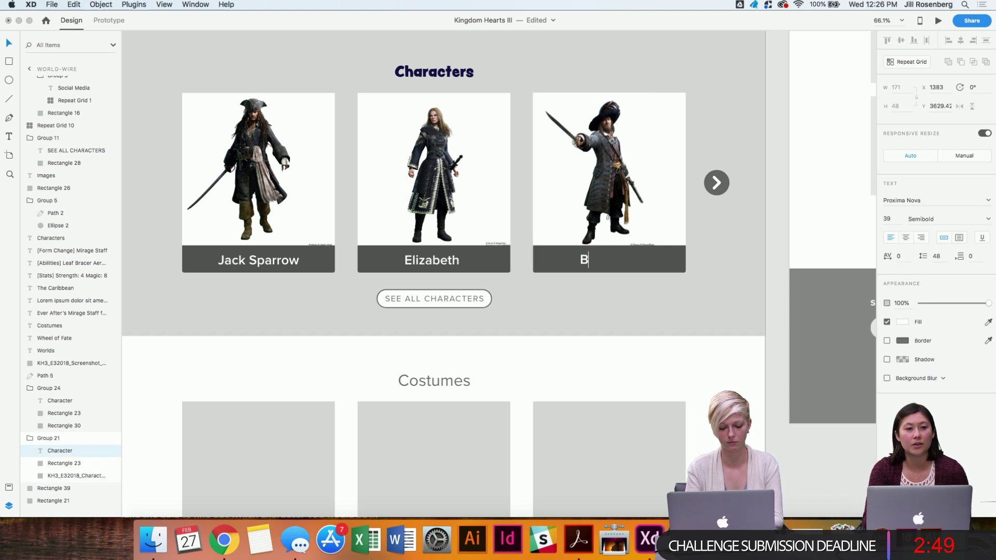
text(arbosa)
key(Escape)
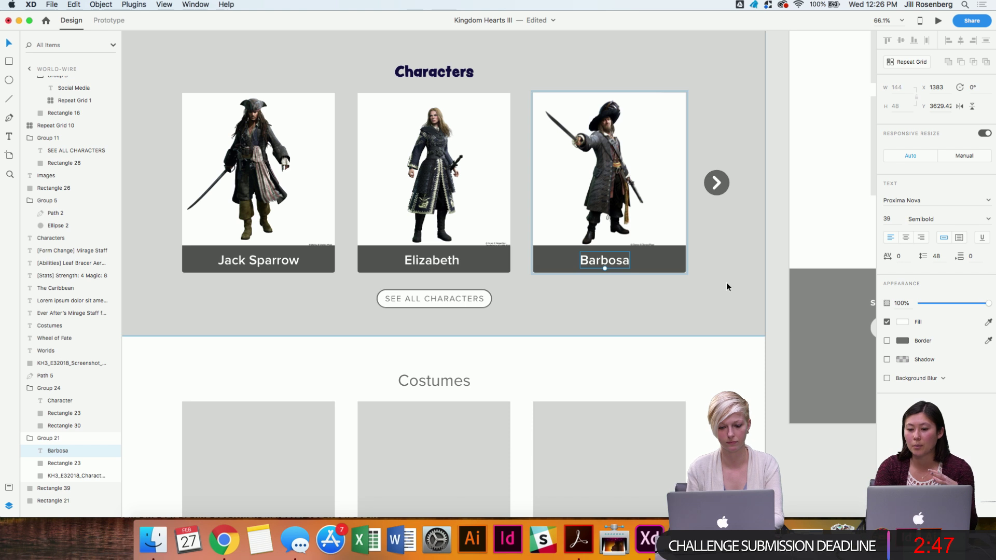
shift+click(649, 262)
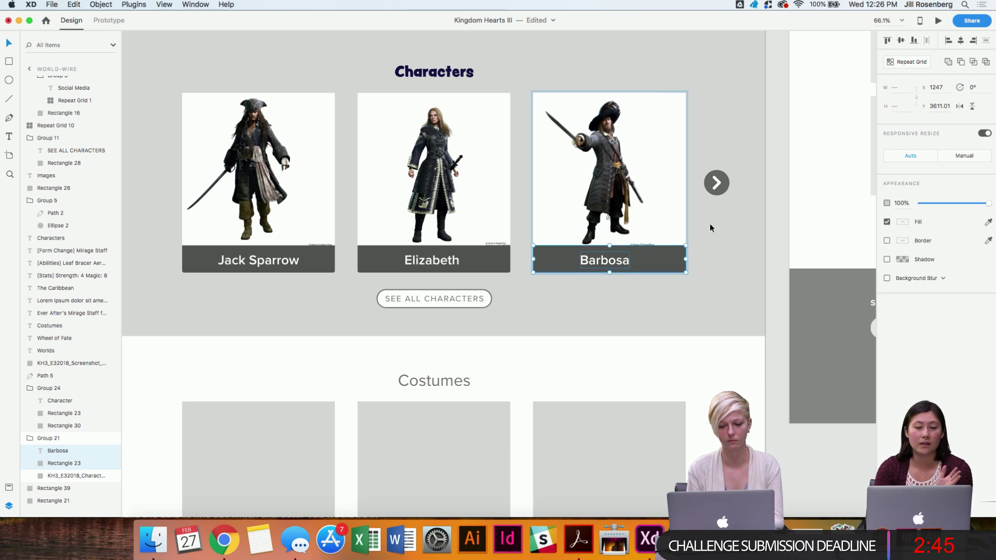
click(961, 40)
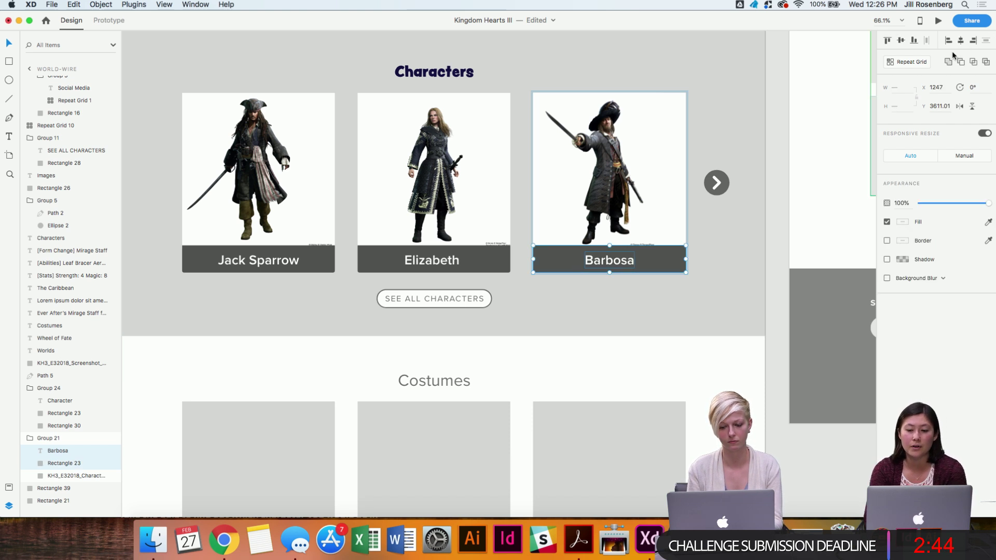
click(781, 310)
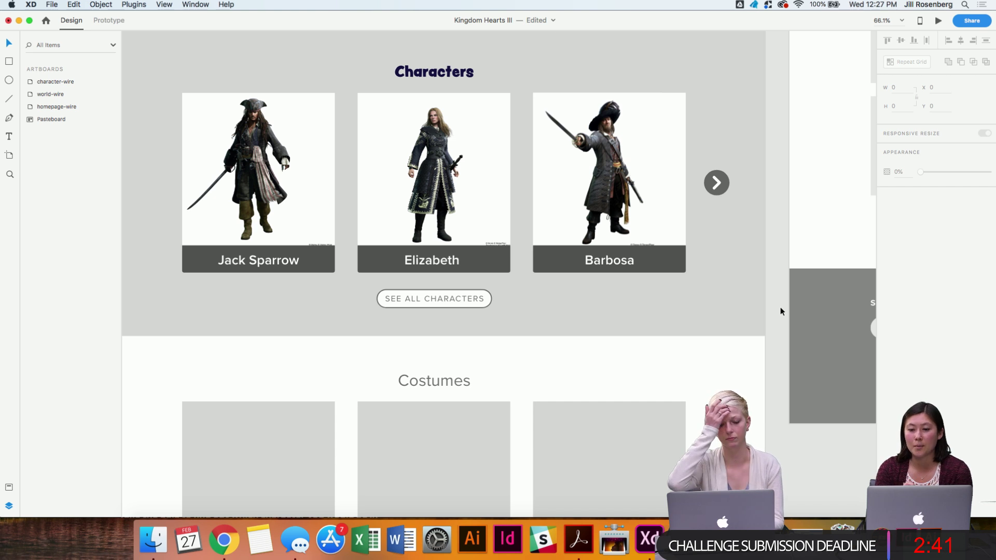
Compare the three captions' text settings, set the Barbosa caption's font size to 40 and recentre it in its caption bar.
double_click(272, 263)
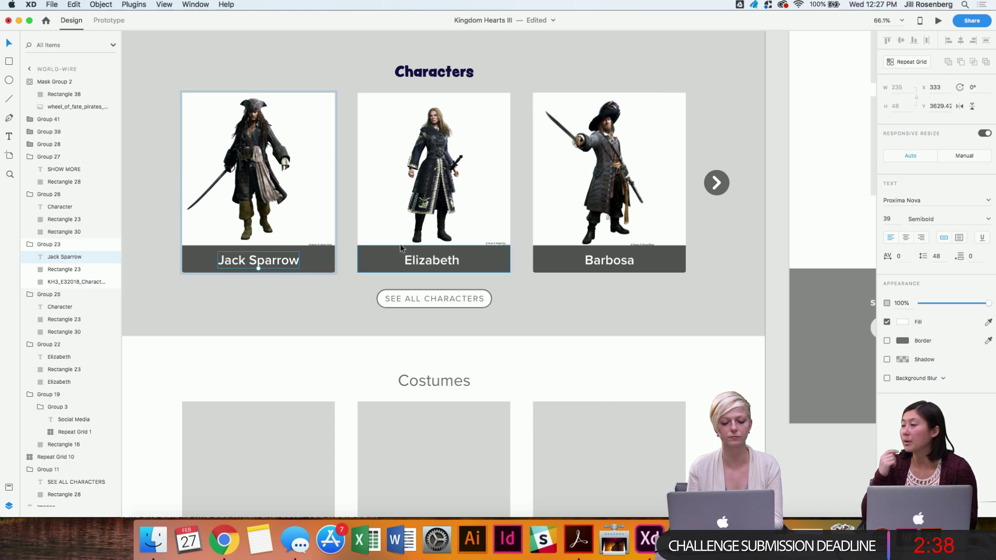
click(432, 261)
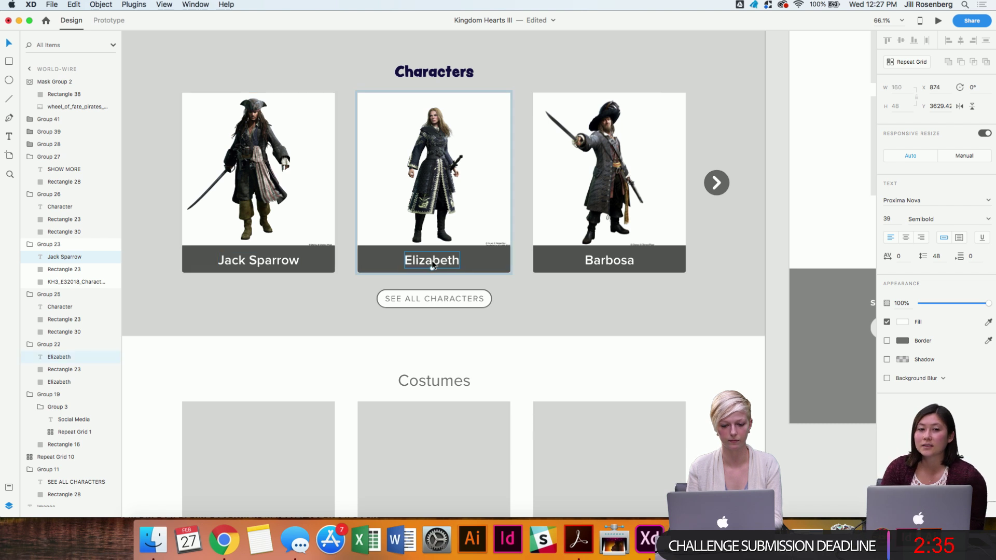
click(611, 259)
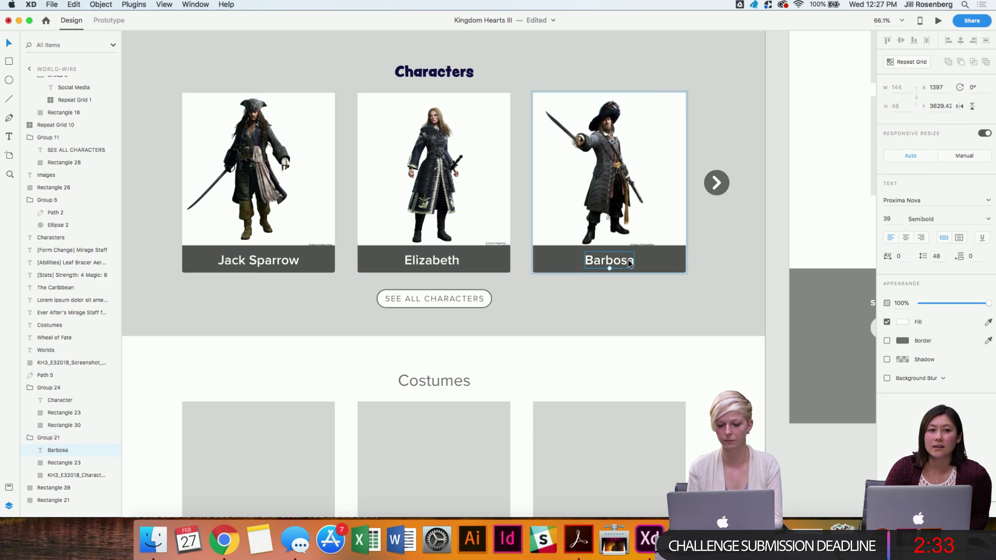
click(890, 219)
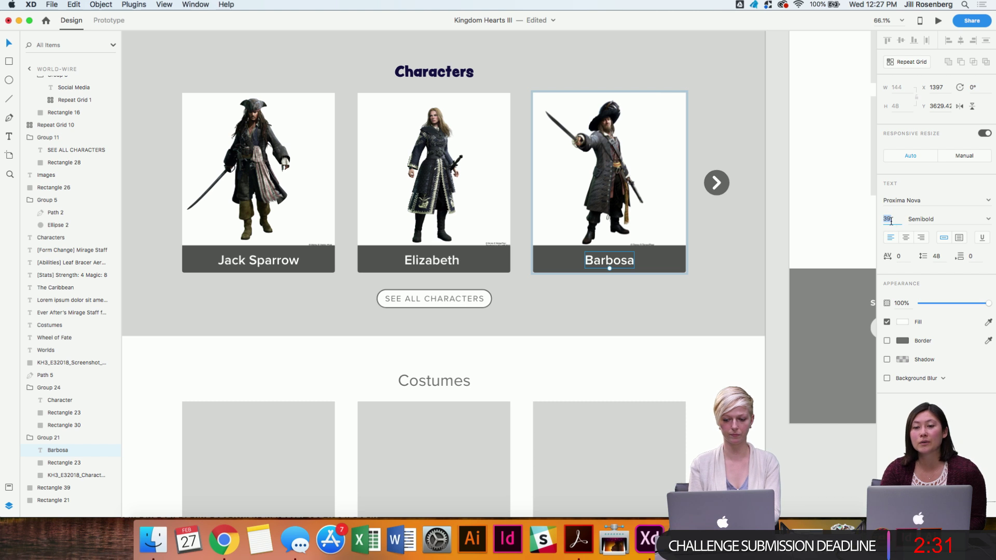
text(40)
key(Return)
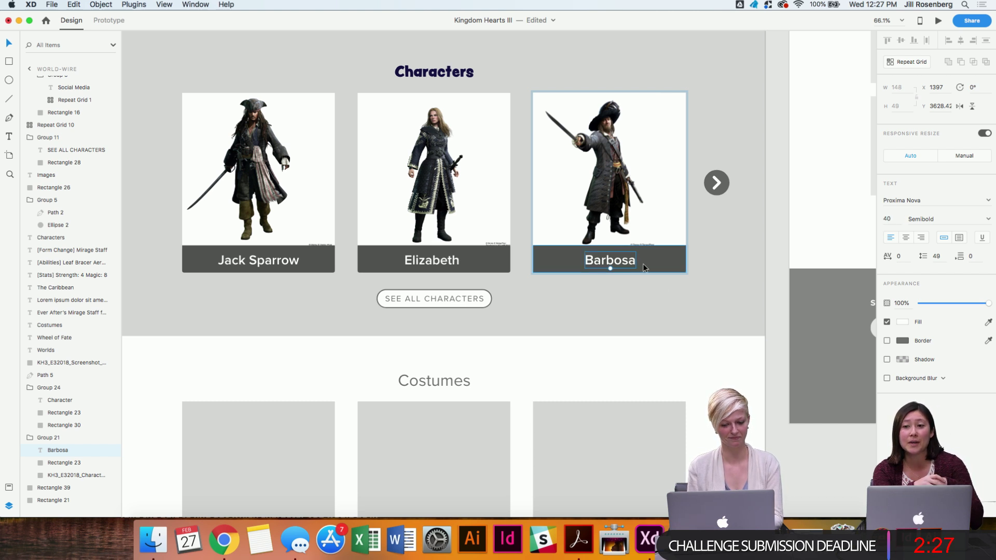
shift+click(651, 268)
click(957, 42)
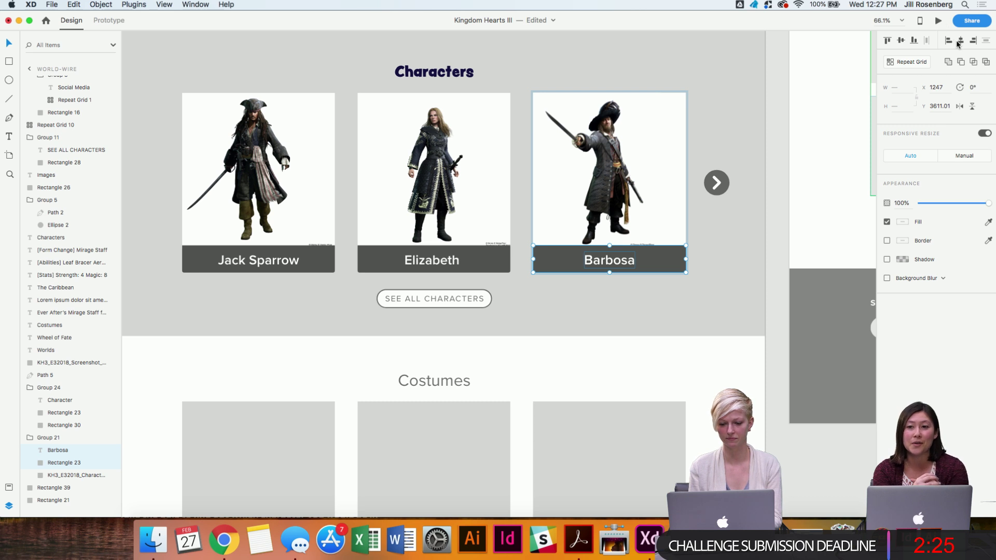
click(705, 257)
click(612, 268)
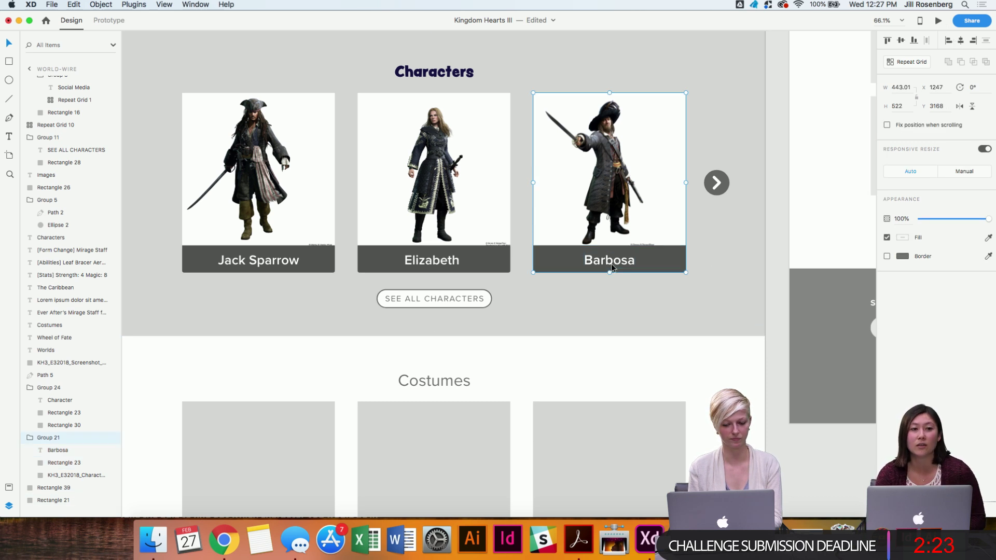
double_click(599, 258)
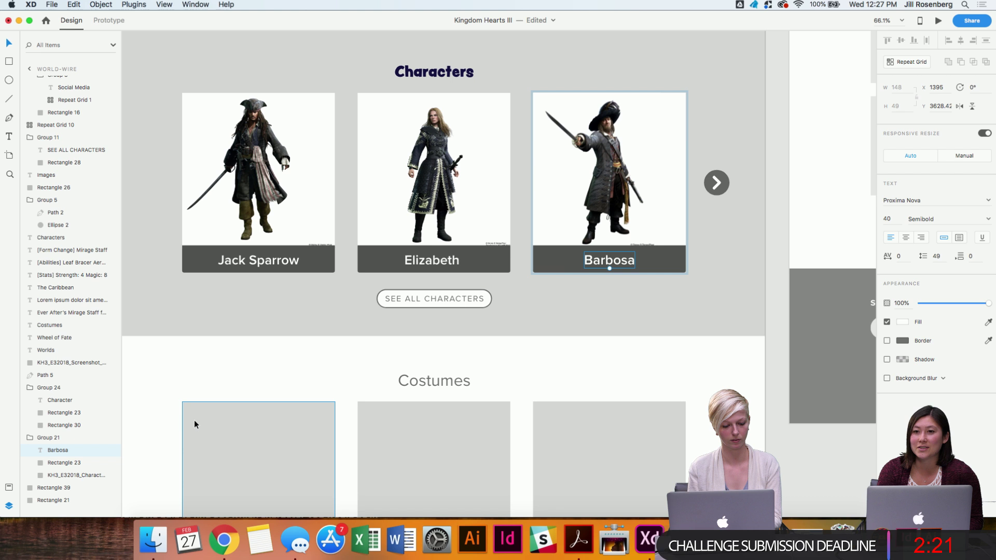
Save the Barbosa caption's text formatting as a new character style in the document assets.
click(9, 487)
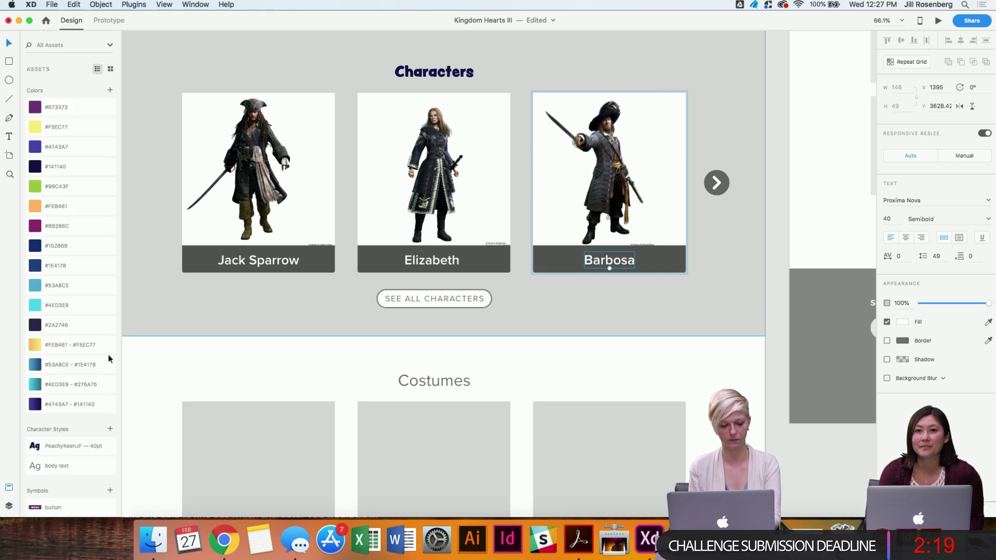
click(110, 429)
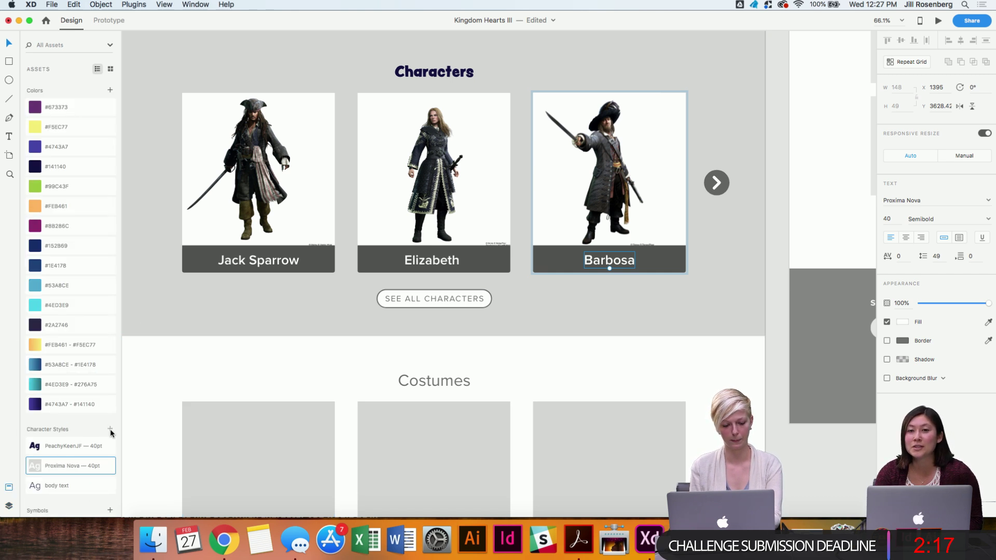
Apply the Proxima Nova 40pt character style to the Elizabeth caption and recentre it horizontally in its caption bar.
click(444, 263)
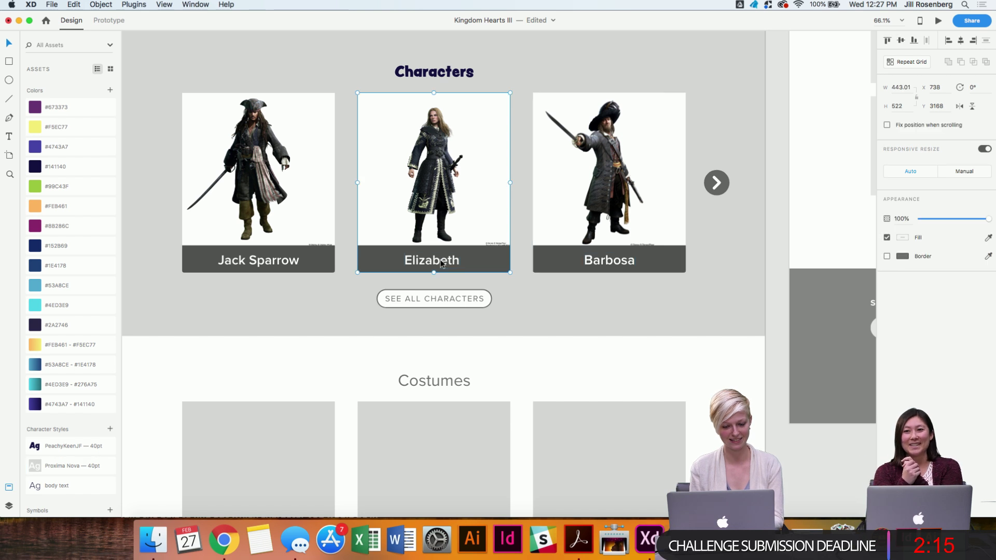
double_click(441, 263)
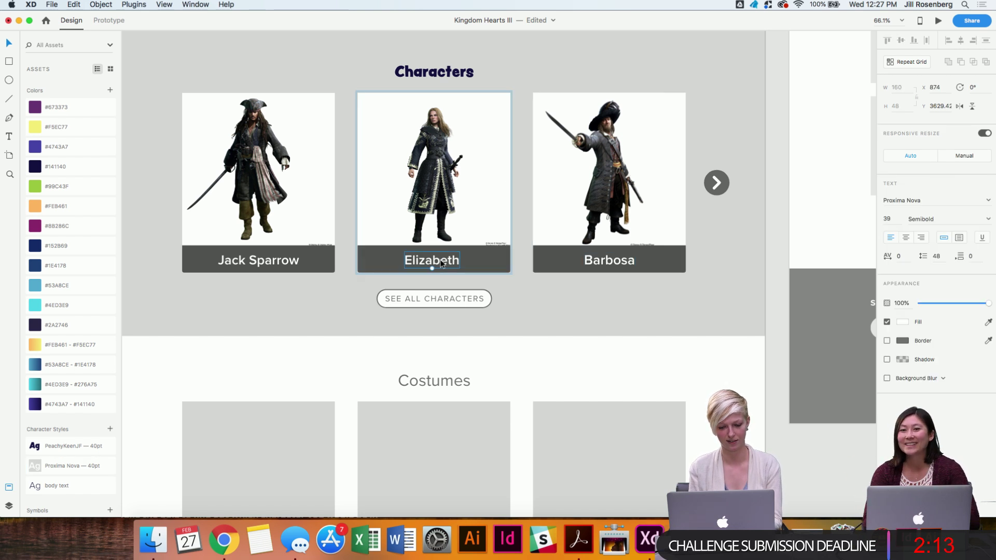
click(57, 466)
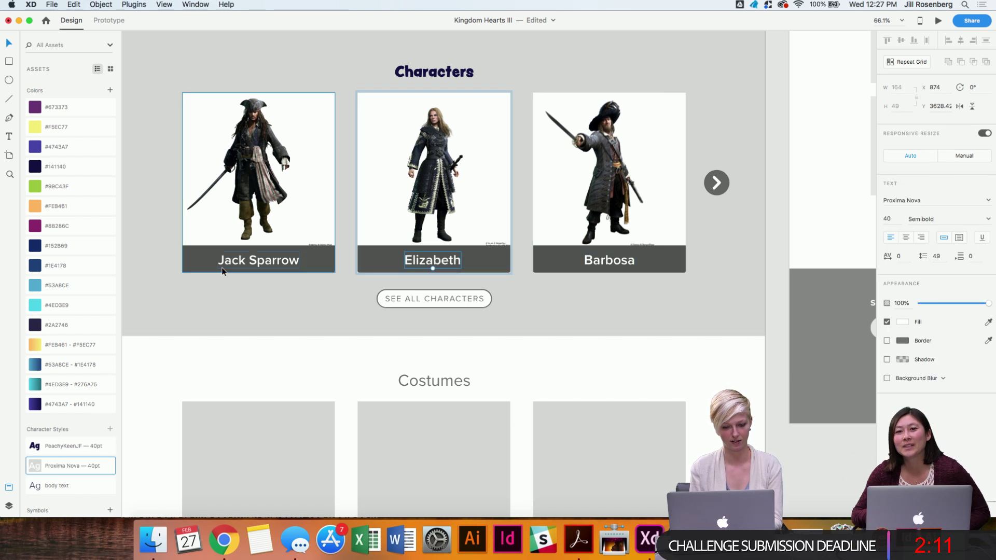
key(Escape)
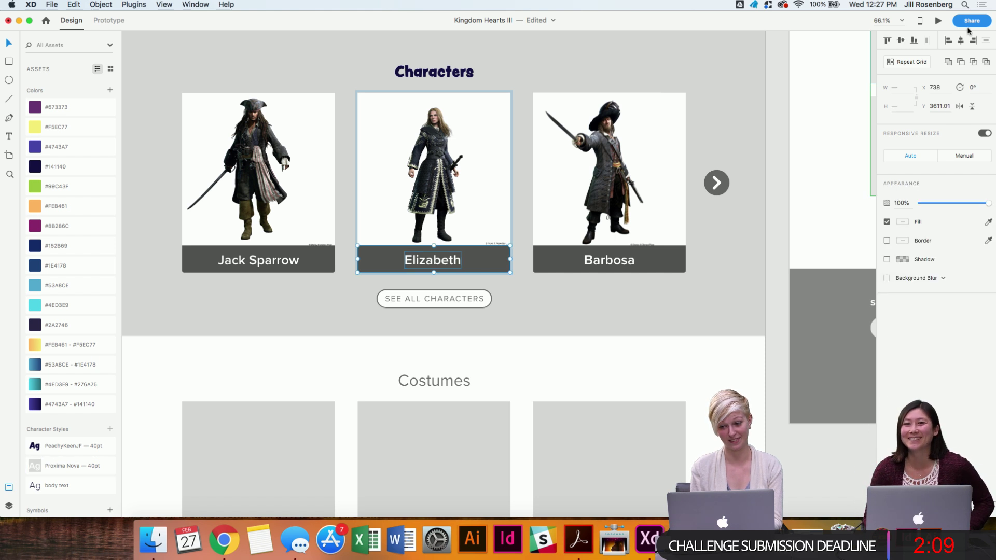
Apply the Proxima Nova 40pt character style to the Jack Sparrow caption and centre it horizontally in its caption bar.
double_click(263, 258)
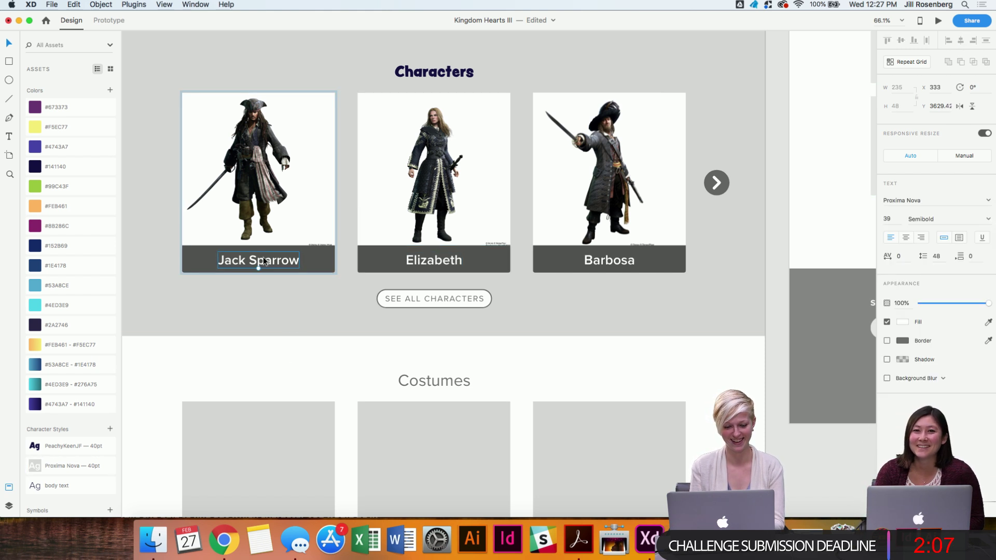
click(52, 464)
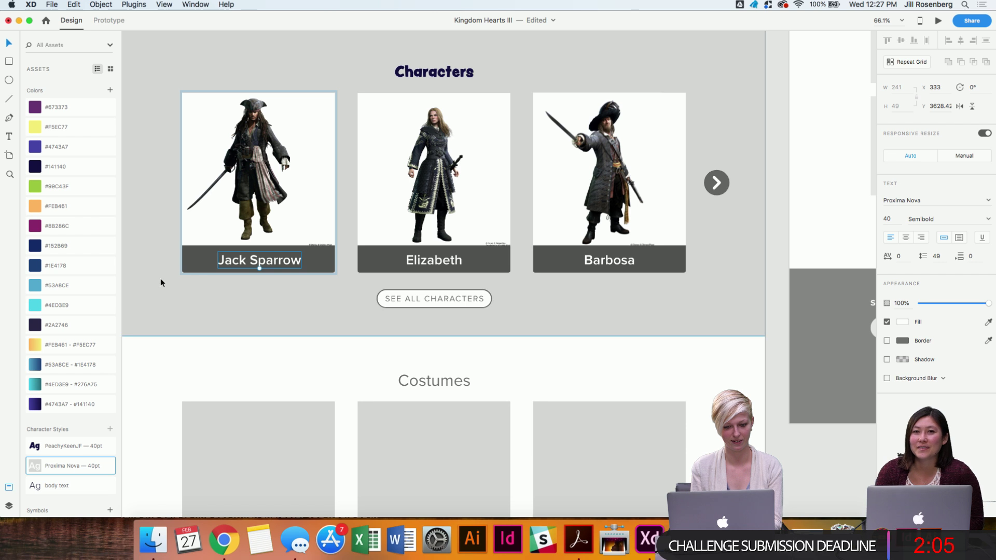
key(Escape)
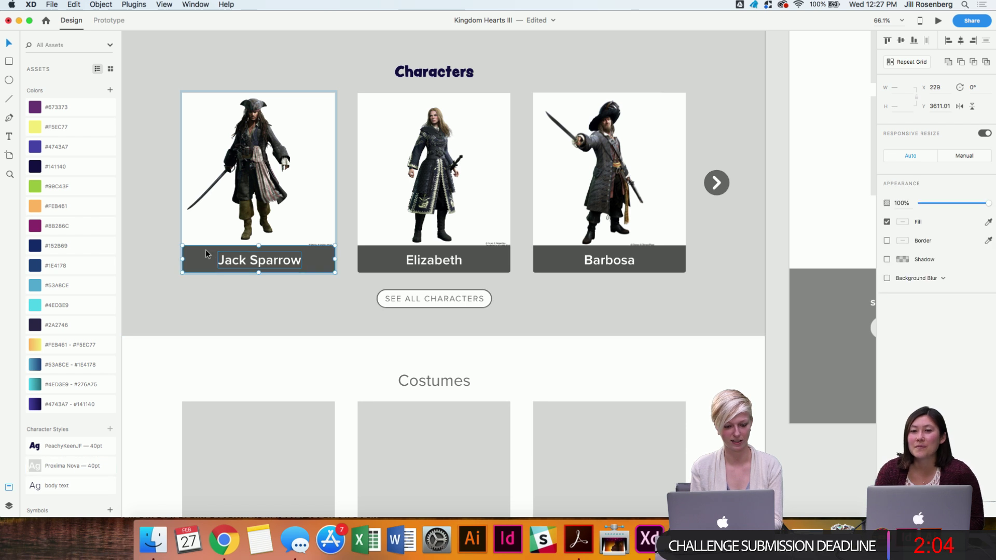
click(58, 465)
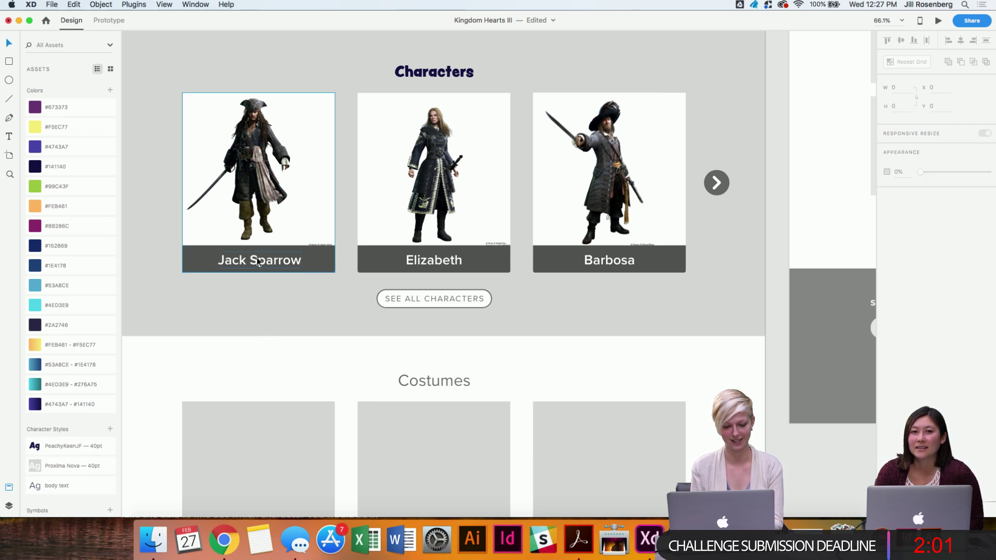
double_click(258, 261)
click(37, 466)
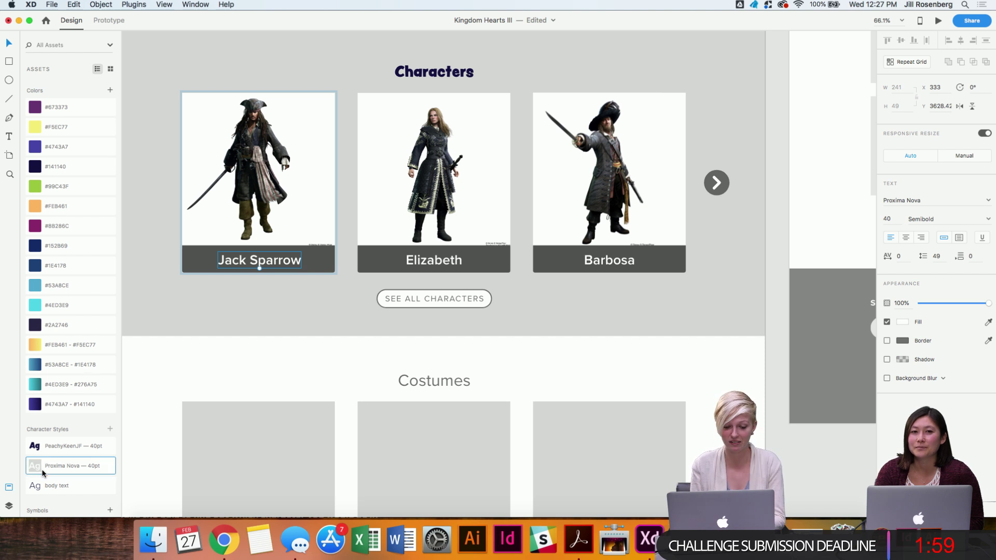
shift+click(323, 249)
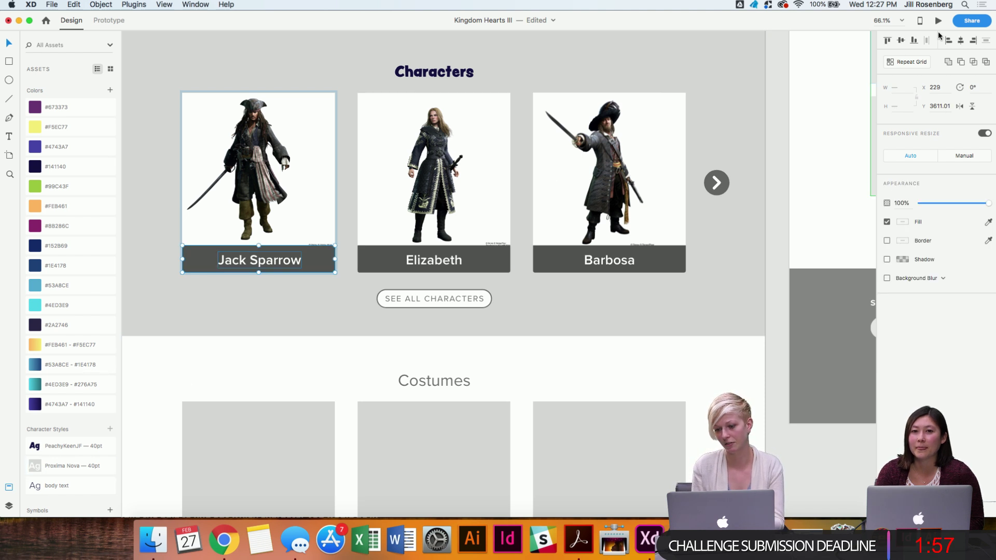
click(959, 41)
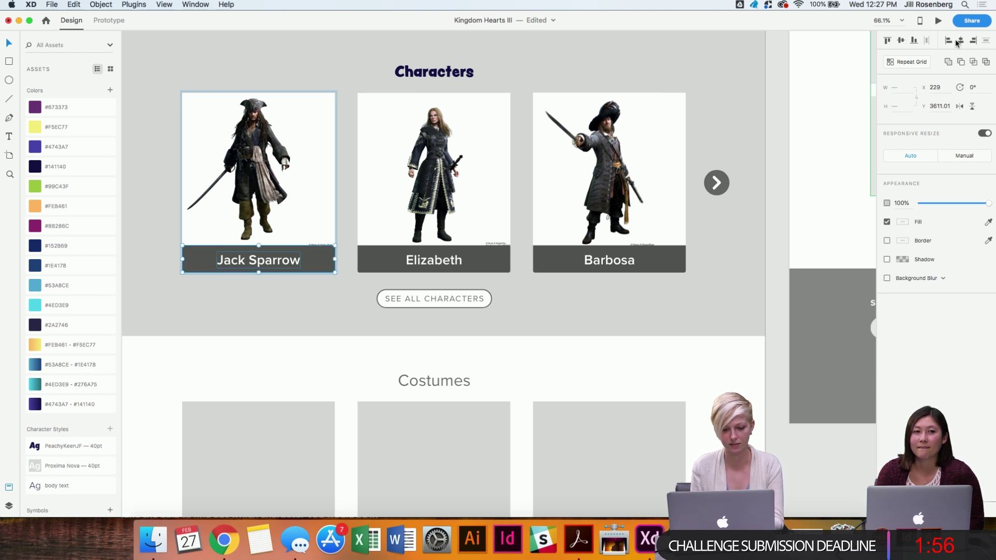
click(606, 276)
scroll(425, 212, down, 2)
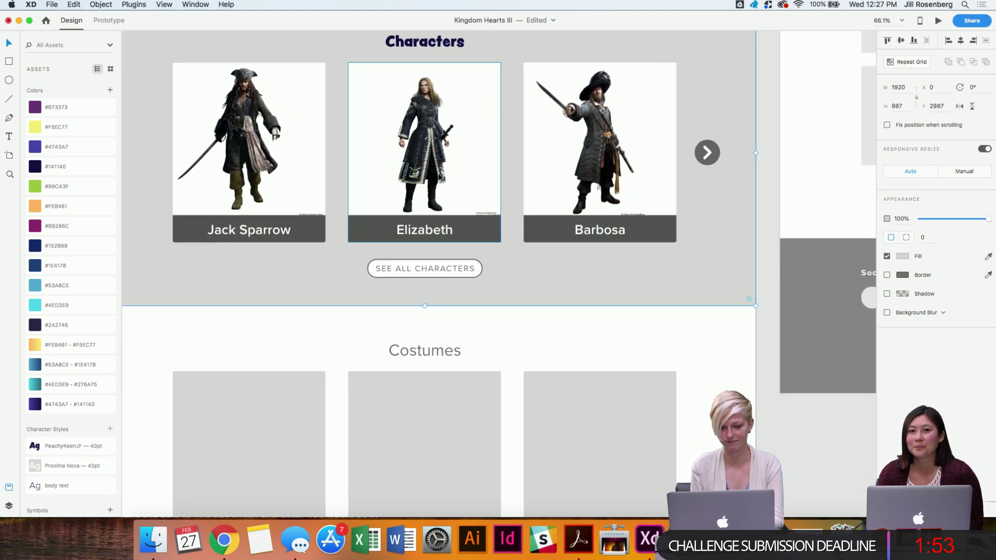
scroll(434, 251, down, 3)
scroll(434, 252, left, 5)
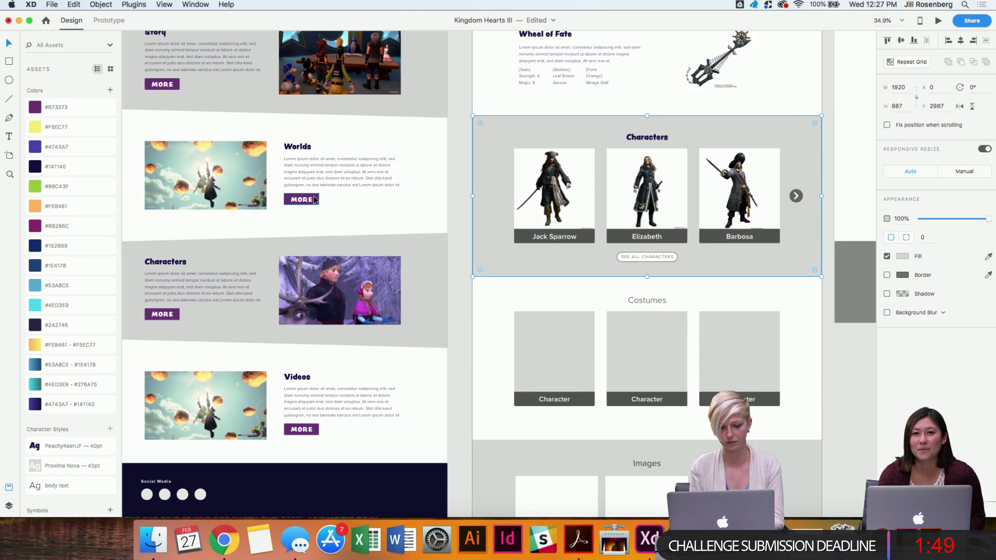
double_click(301, 200)
scroll(51, 416, down, 2)
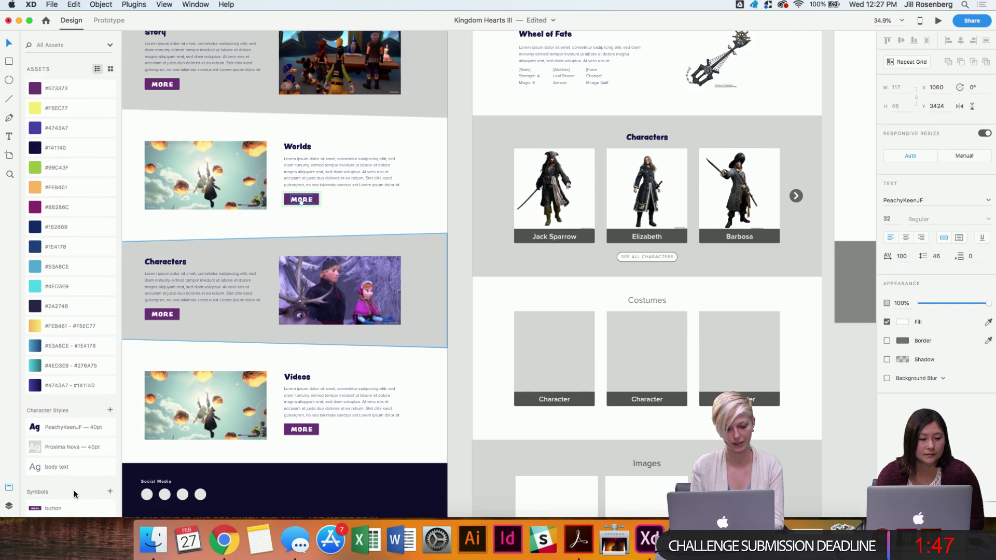
drag(64, 506, 712, 259)
scroll(712, 258, up, 3)
scroll(712, 262, right, 3)
key(Delete)
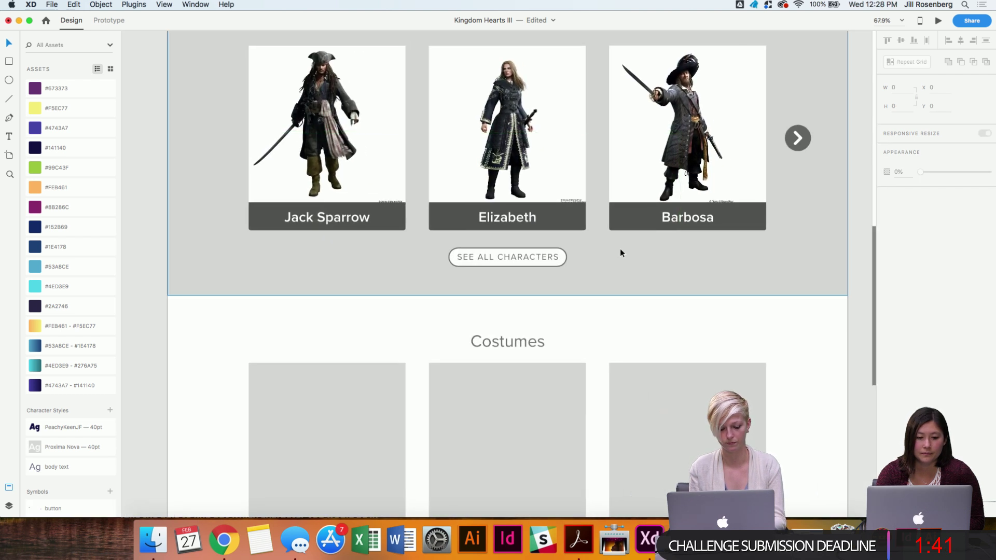
key(super+z)
scroll(462, 375, down, 3)
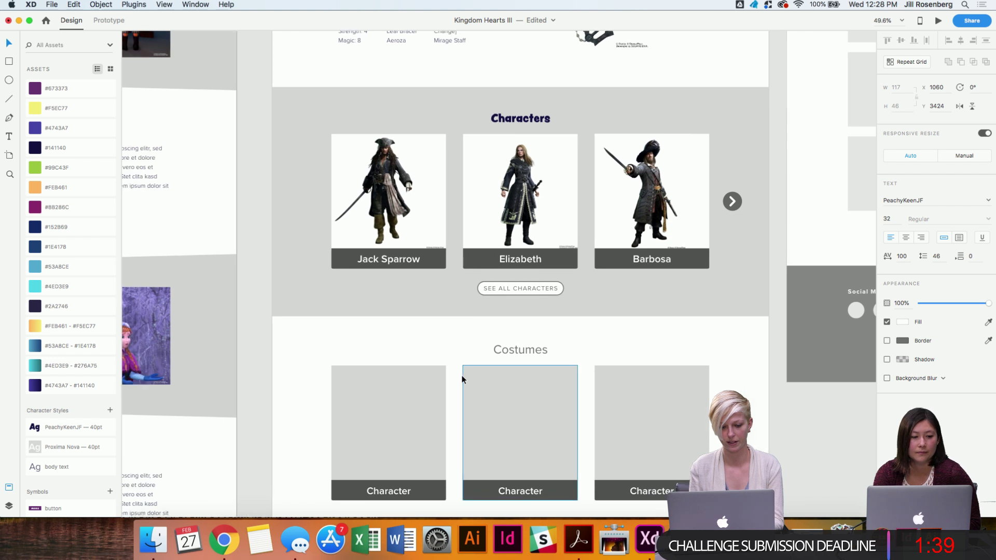
scroll(462, 375, left, 5)
click(577, 277)
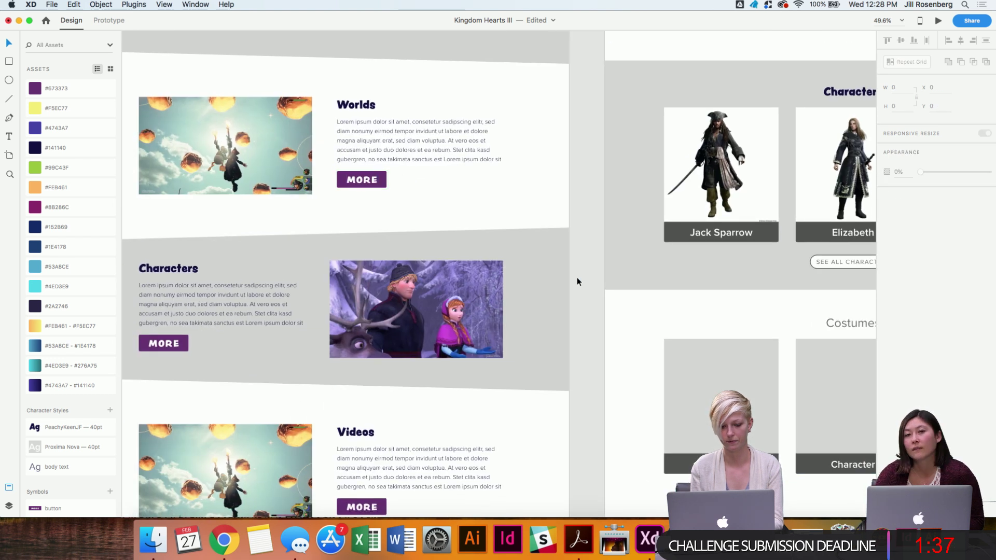
Place an instance of the purple button symbol near the Characters section and delete the "SEE ALL CHARACTERS" button.
scroll(577, 277, right, 8)
scroll(578, 279, up, 5)
drag(78, 508, 475, 299)
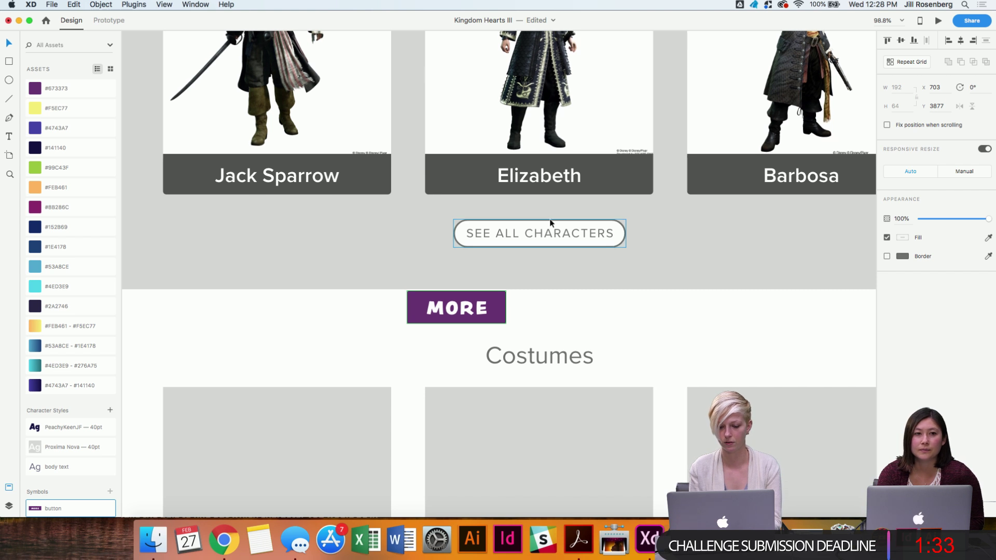
click(543, 242)
key(Delete)
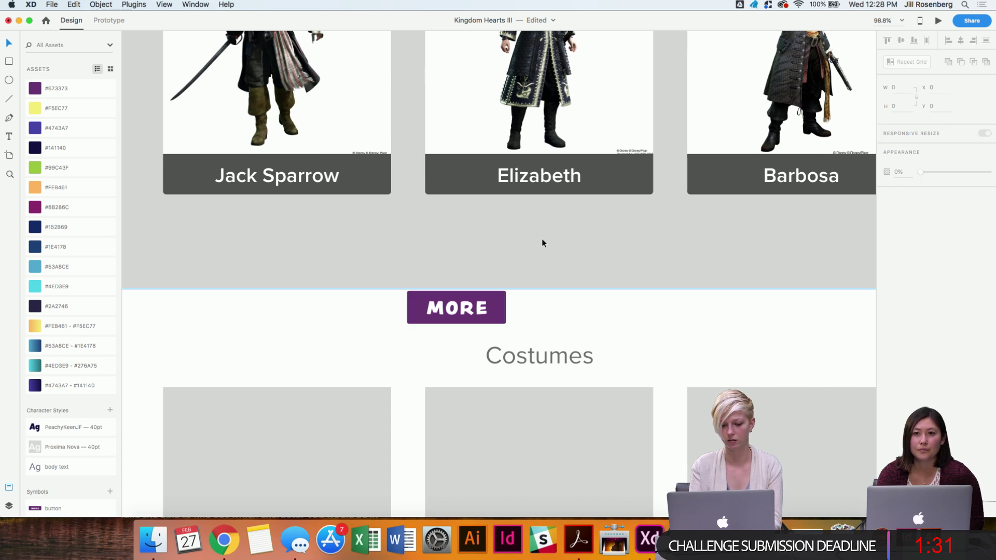
Move the MORE button into the Characters section, centred beneath the Elizabeth card.
click(467, 309)
double_click(466, 310)
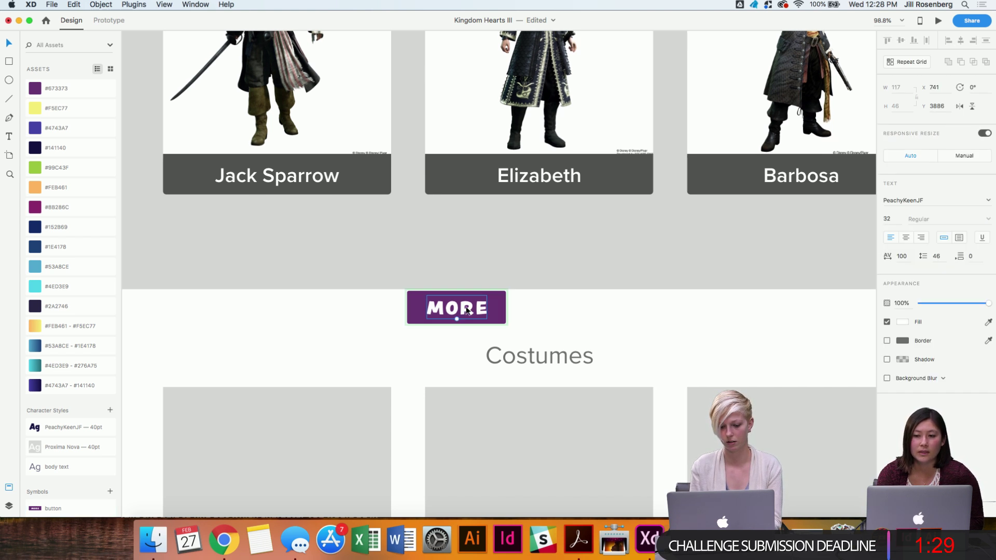
scroll(466, 310, down, 5)
scroll(466, 311, down, 1)
scroll(466, 311, right, 3)
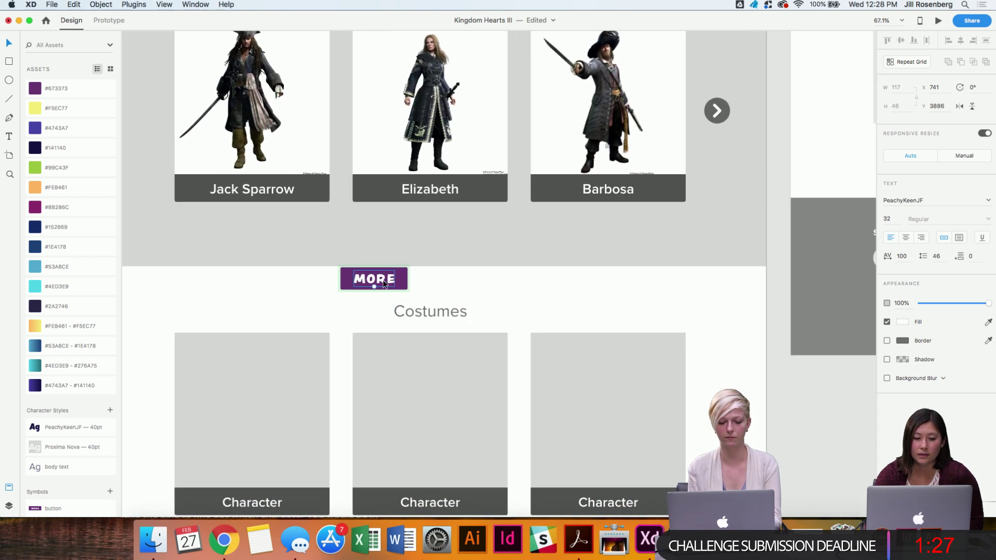
drag(380, 278, 445, 233)
key(ctrl+z)
key(Escape)
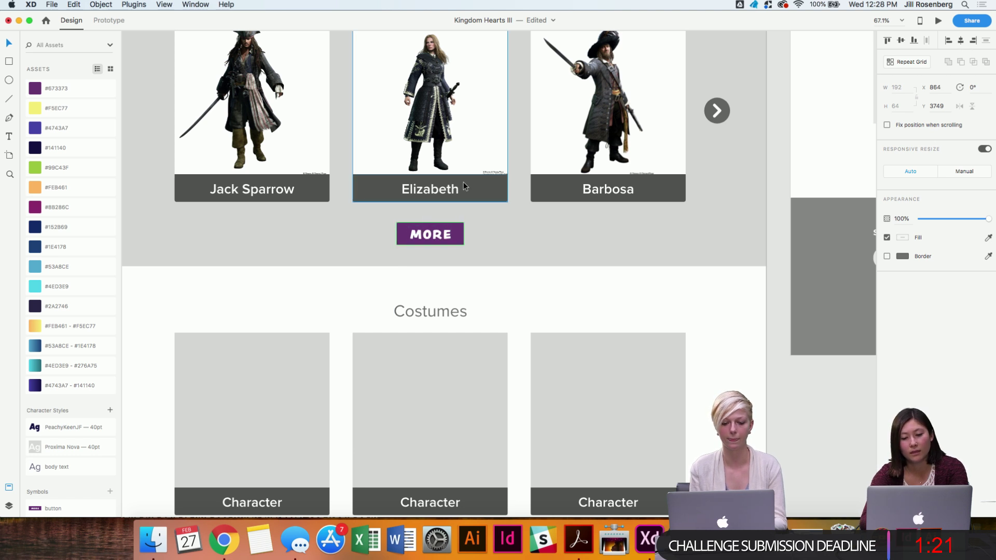
Nudge the MORE button vertically to Y 3754 to even out its spacing between the cards and the section's bottom edge.
key(shift+c)
key(shift+Up)
key(alt)
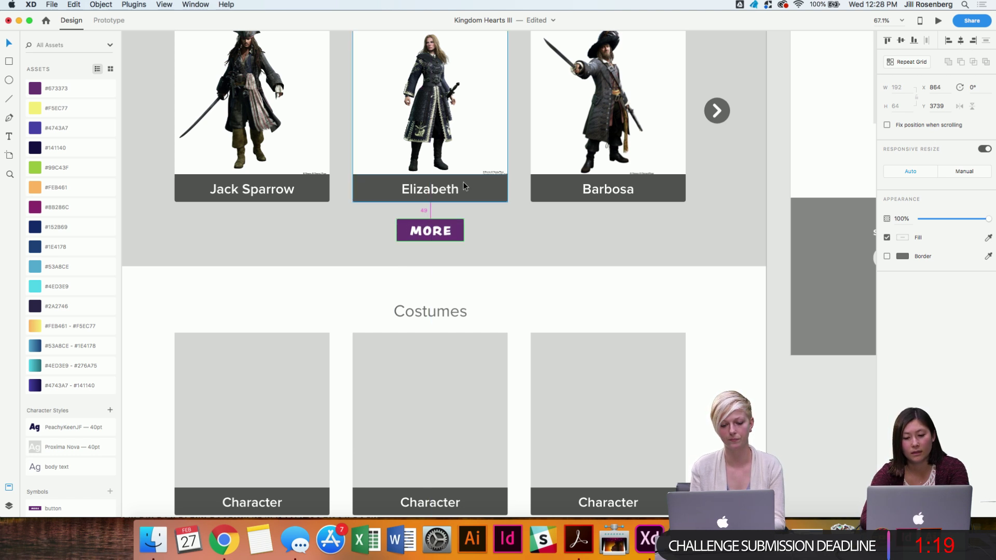
key(Up)
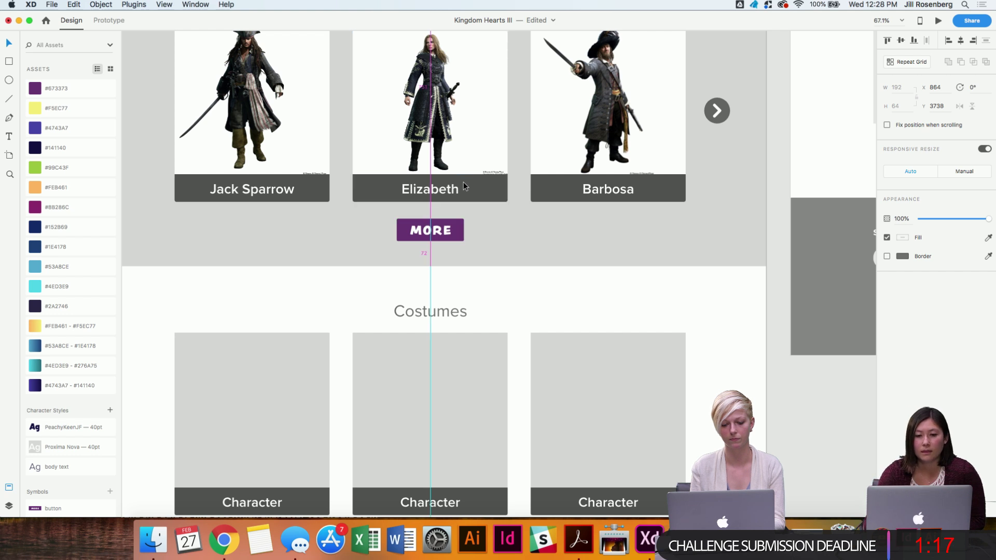
key(shift+Down)
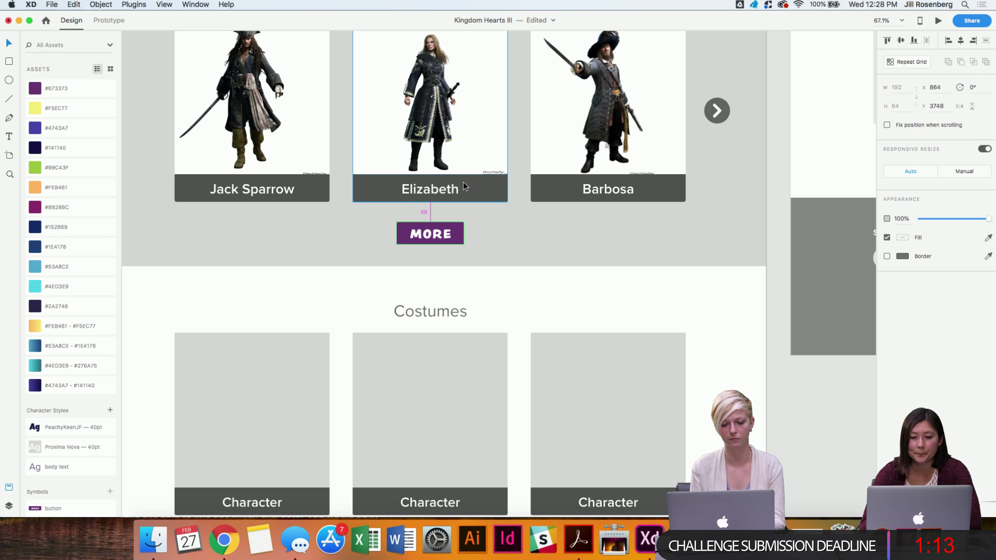
key(Down)
key(Down)
key(Down)
key(Down)
key(Down)
key(Down)
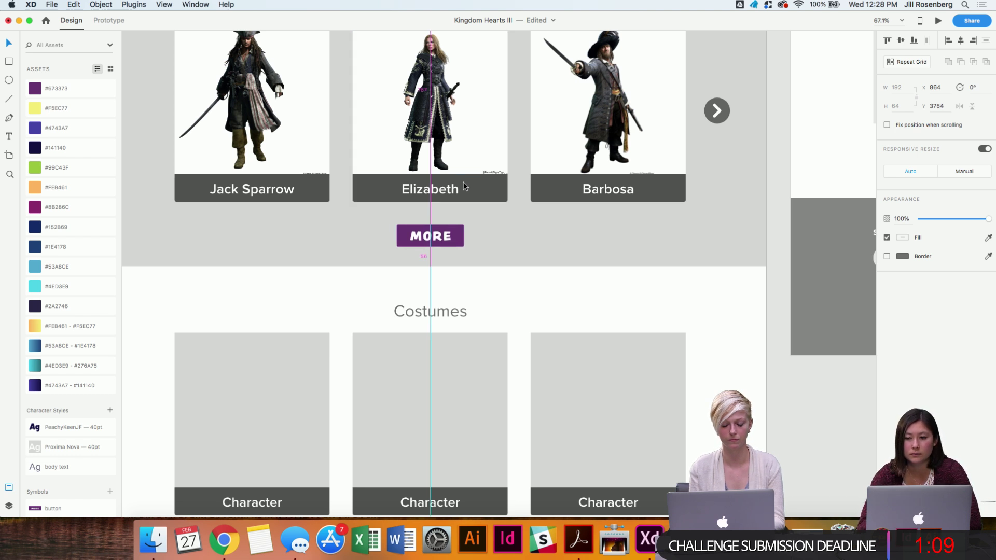
scroll(463, 182, down, 5)
scroll(462, 181, up, 3)
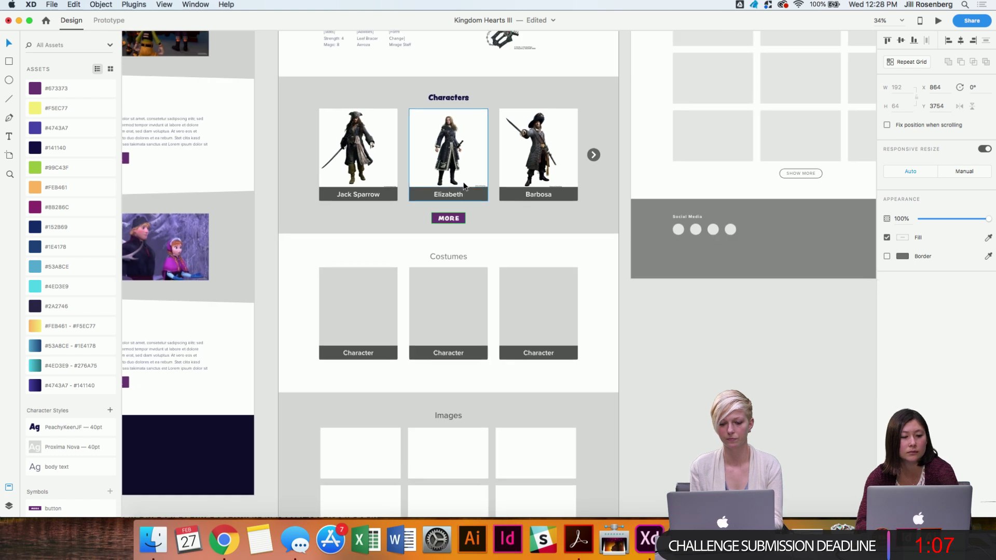
click(511, 136)
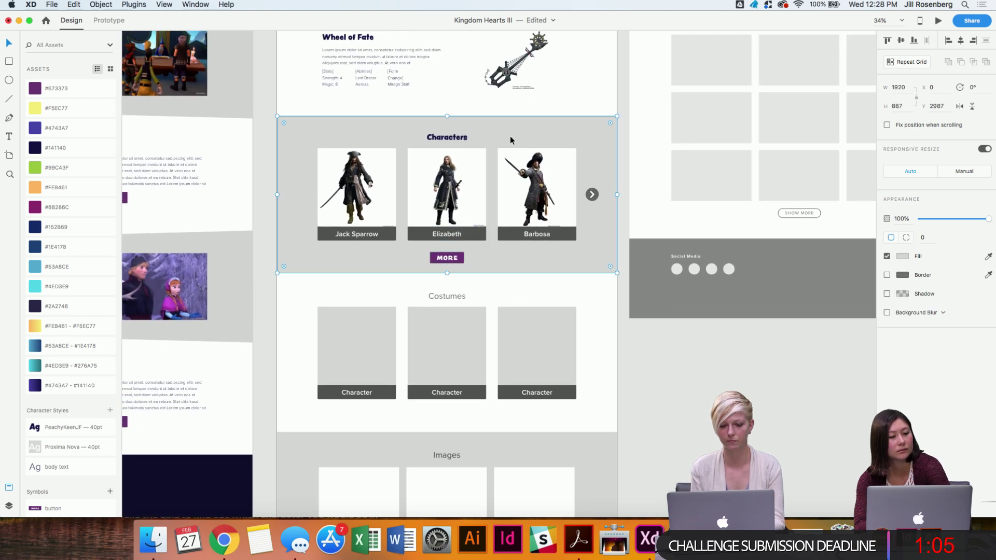
click(444, 139)
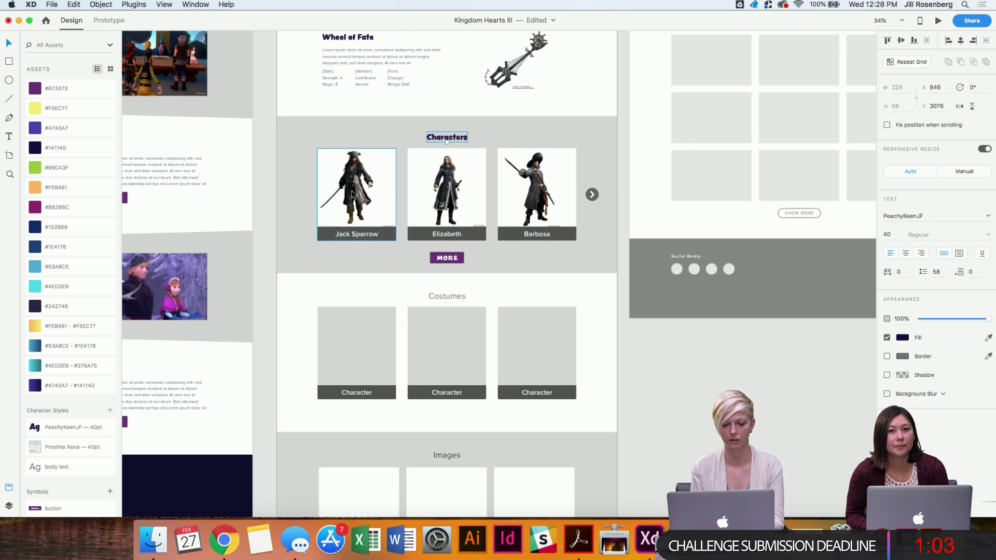
shift+click(357, 187)
shift+click(447, 190)
shift+click(545, 195)
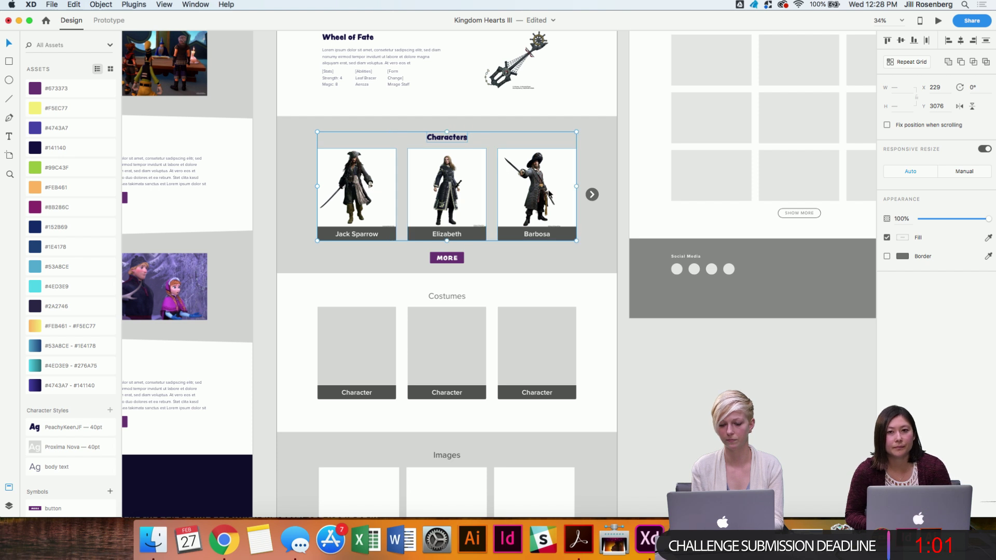
scroll(549, 193, up, 1)
scroll(548, 193, up, 5)
Fill the Barbosa card's caption bar with the dark navy asset colour #141140.
click(578, 357)
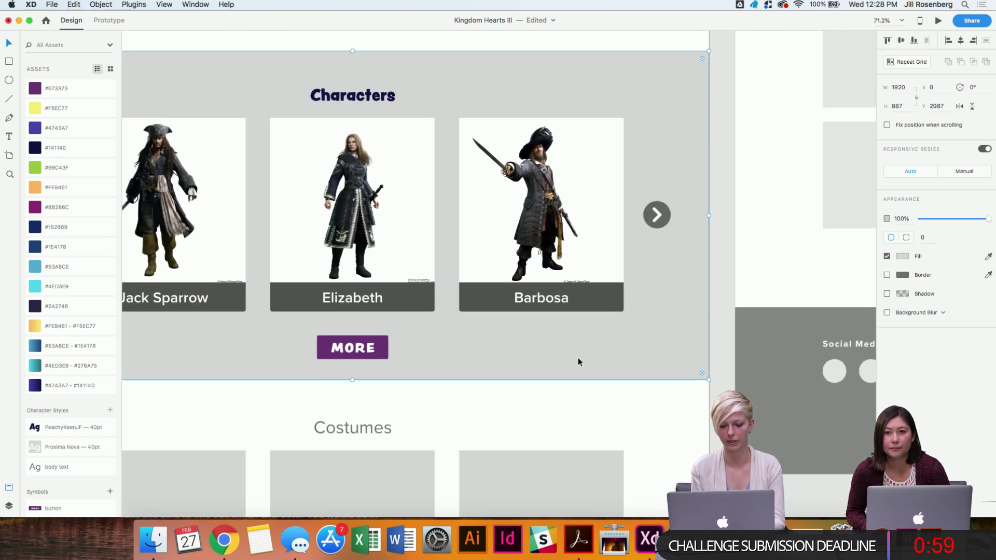
double_click(607, 298)
scroll(606, 296, left, 5)
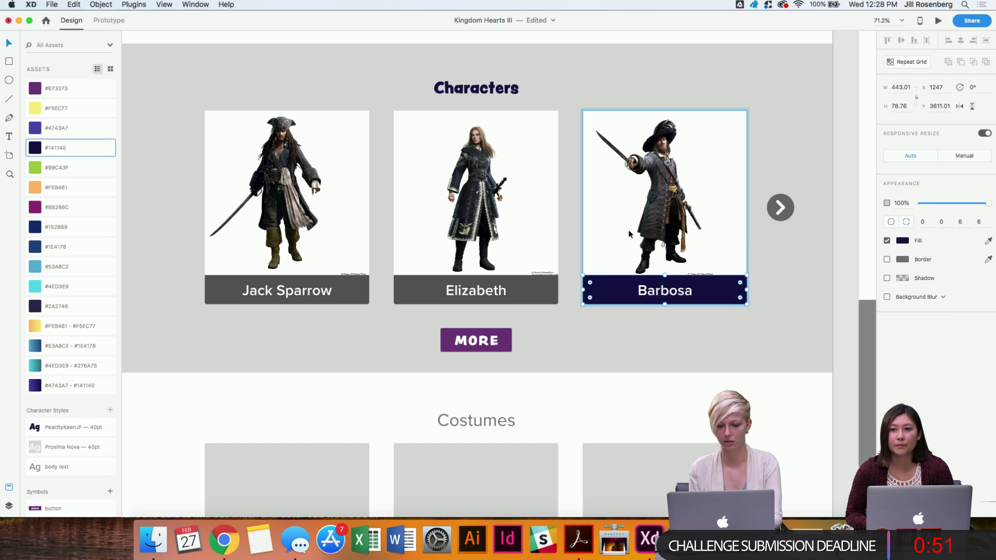
scroll(644, 447, up, 4)
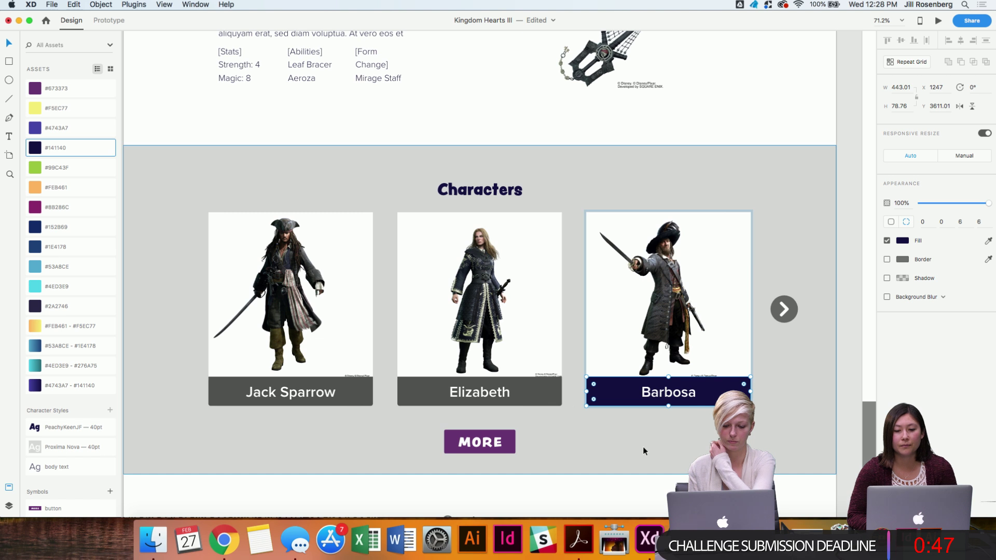
Fill the caption bars of the Elizabeth and Jack Sparrow cards with the dark navy asset colour #141140.
click(544, 390)
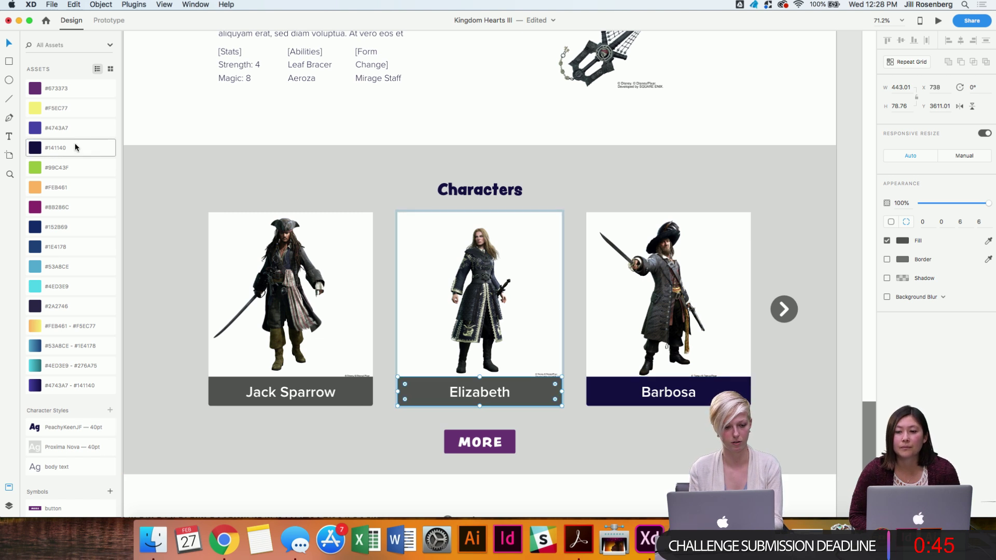
click(78, 150)
click(369, 395)
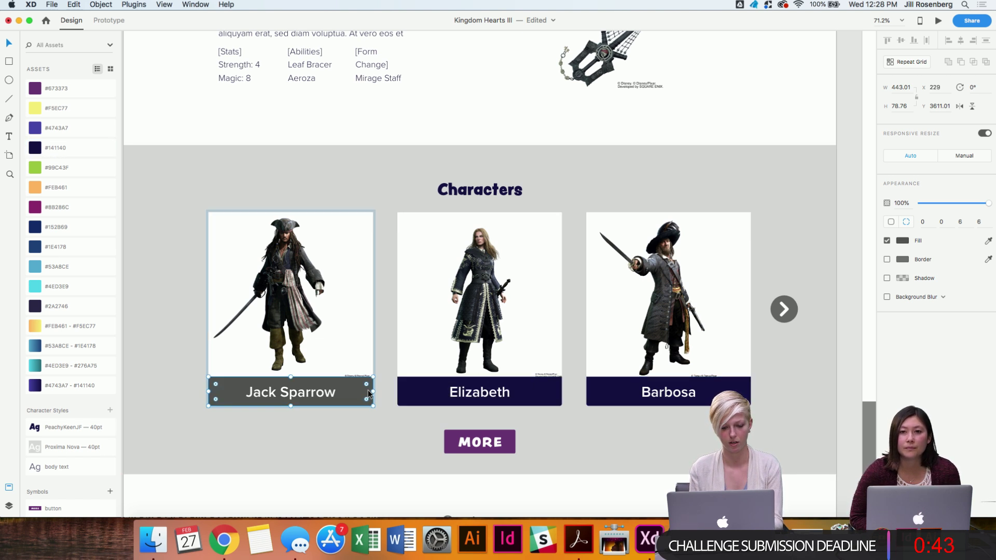
click(75, 148)
Fill the circle of the arrow button beside the Barbosa card with the light blue asset colour #53A8CE.
scroll(629, 297, right, 8)
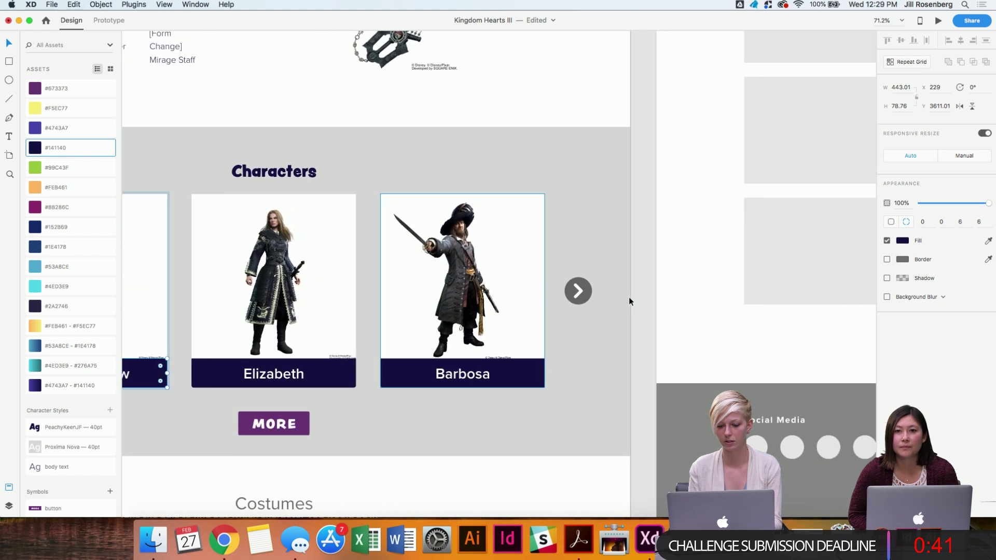
click(580, 300)
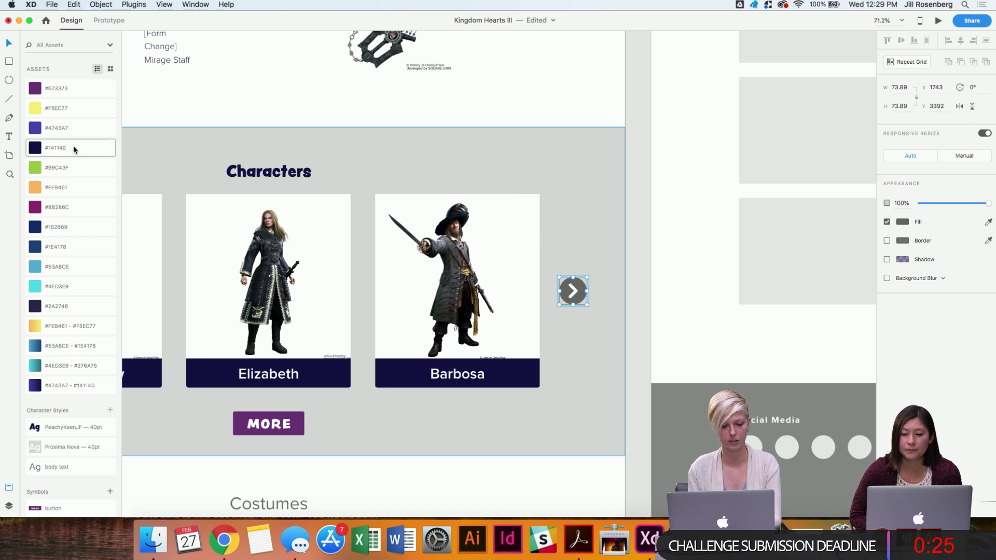
scroll(285, 356, left, 5)
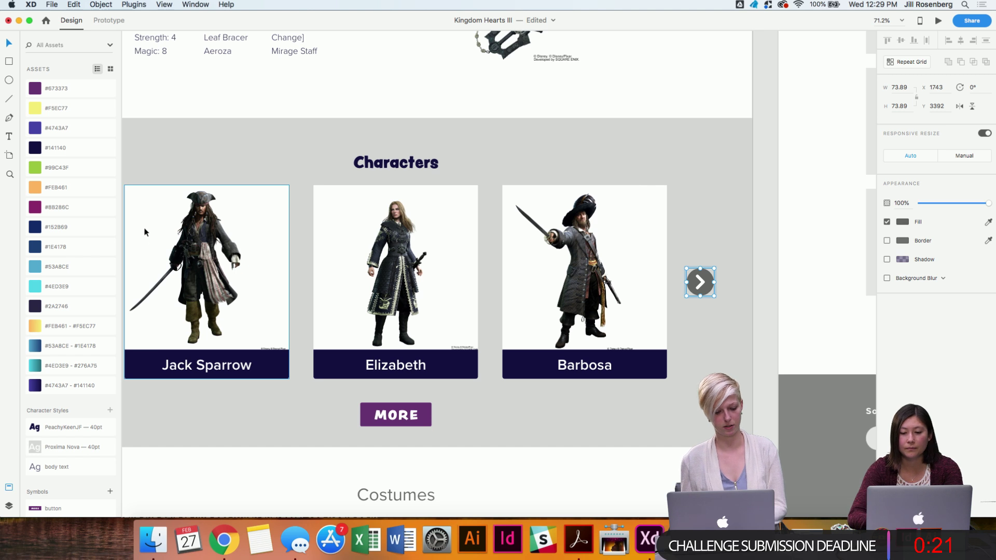
click(80, 284)
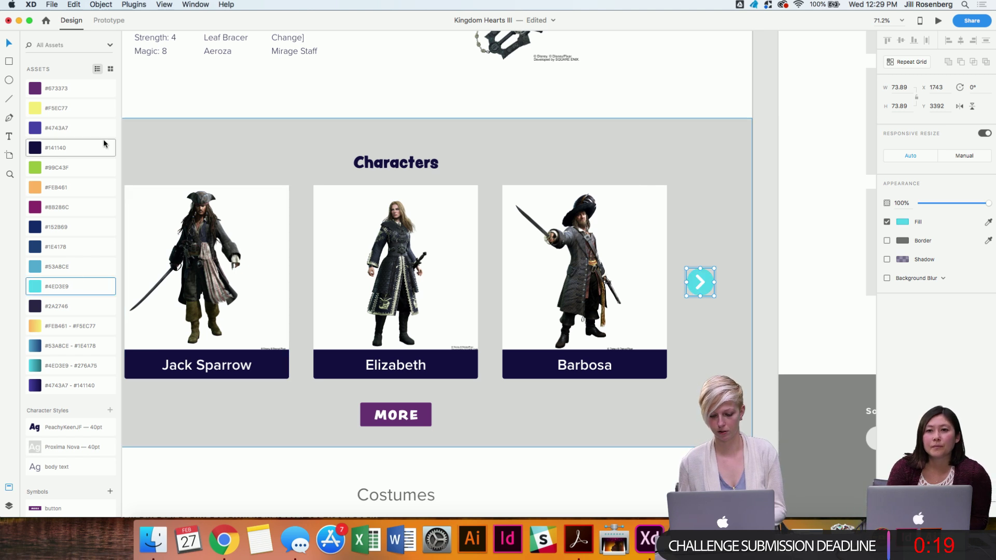
click(71, 265)
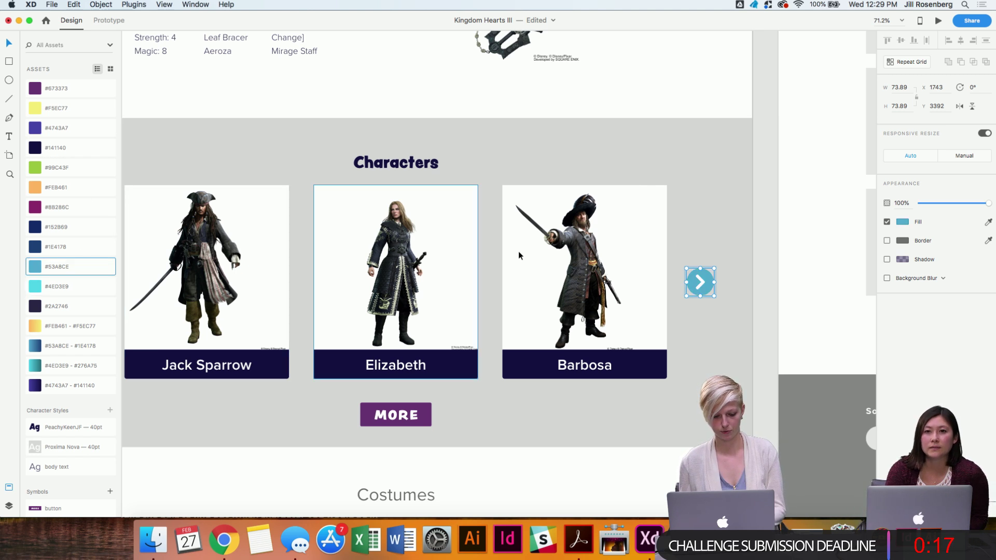
scroll(755, 251, right, 2)
scroll(755, 251, down, 1)
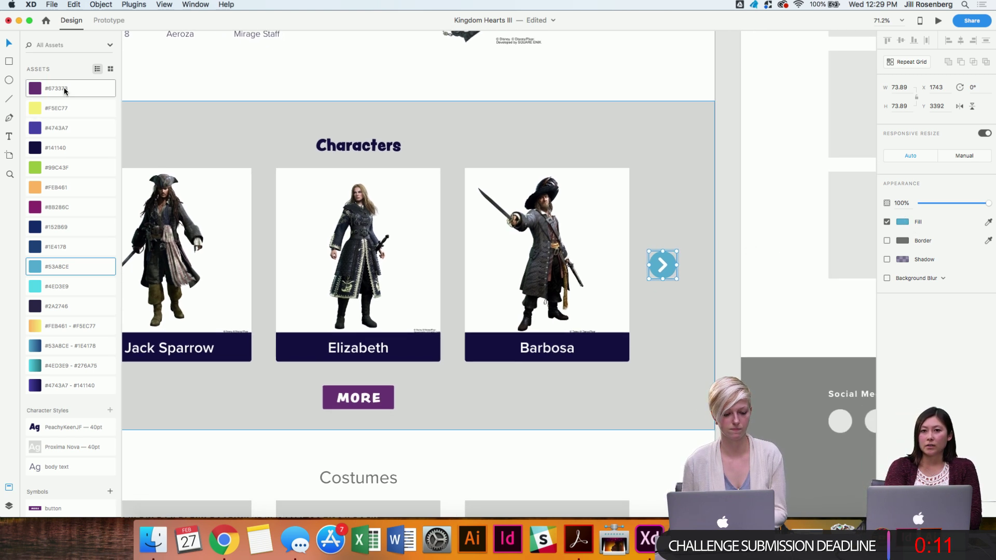
click(903, 222)
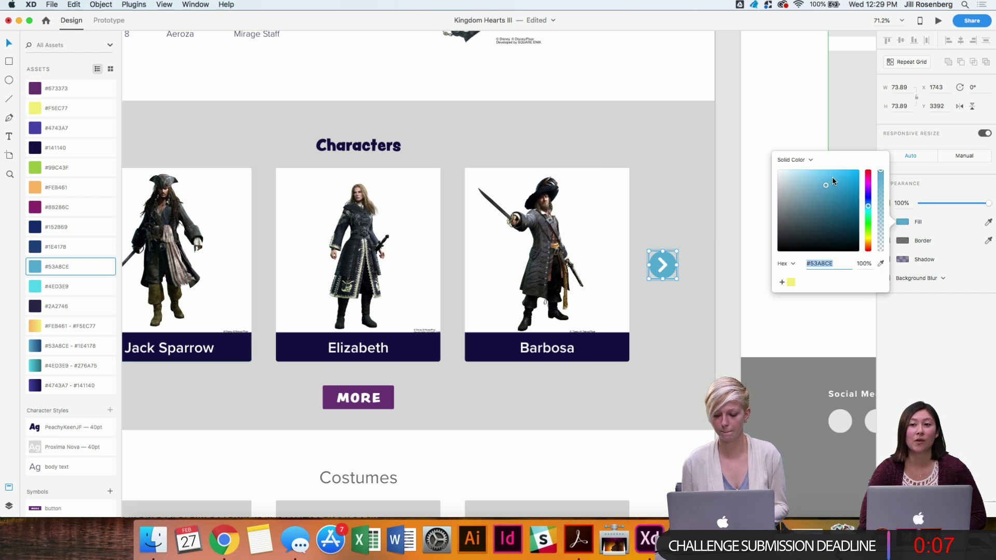
click(730, 122)
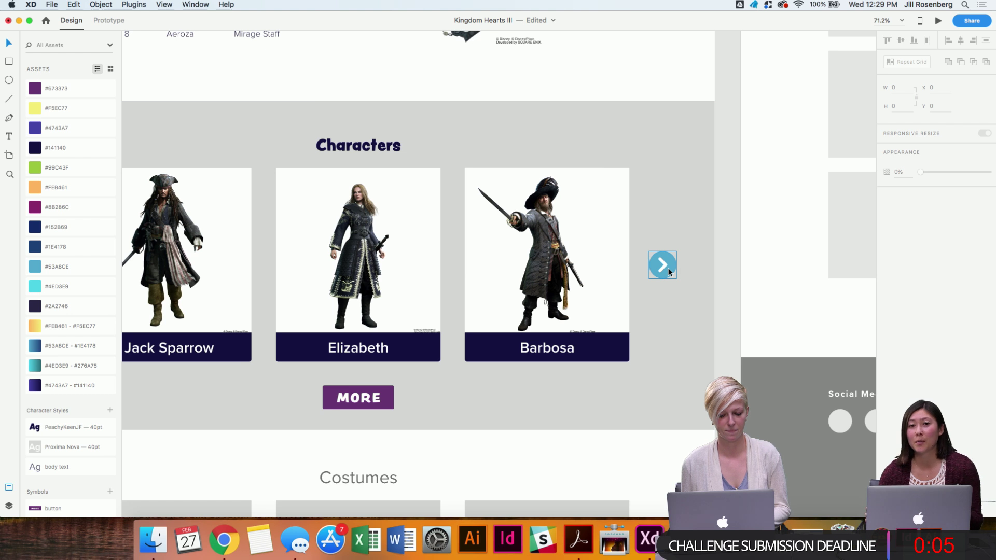
Try to remove the border from the arrow button beside the Barbosa card.
click(671, 254)
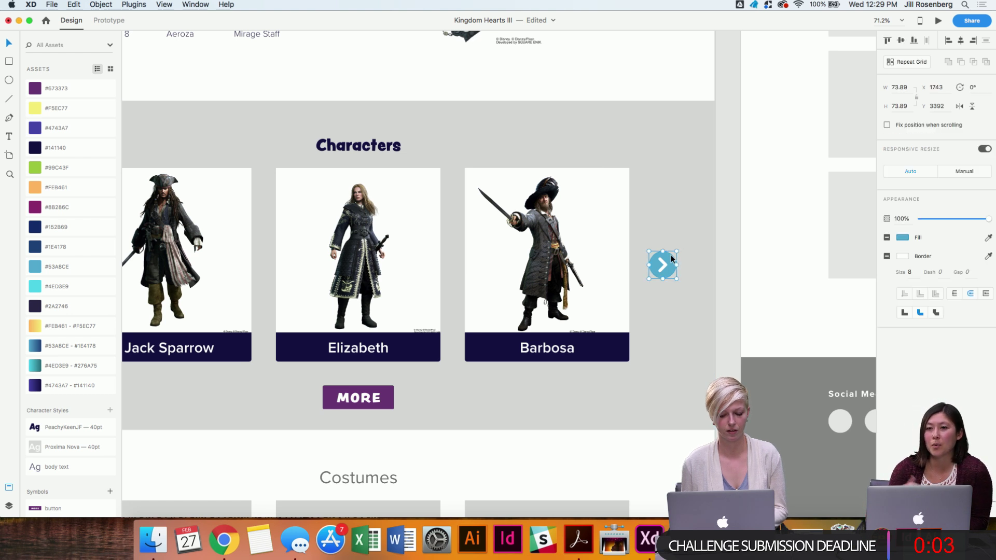
click(887, 256)
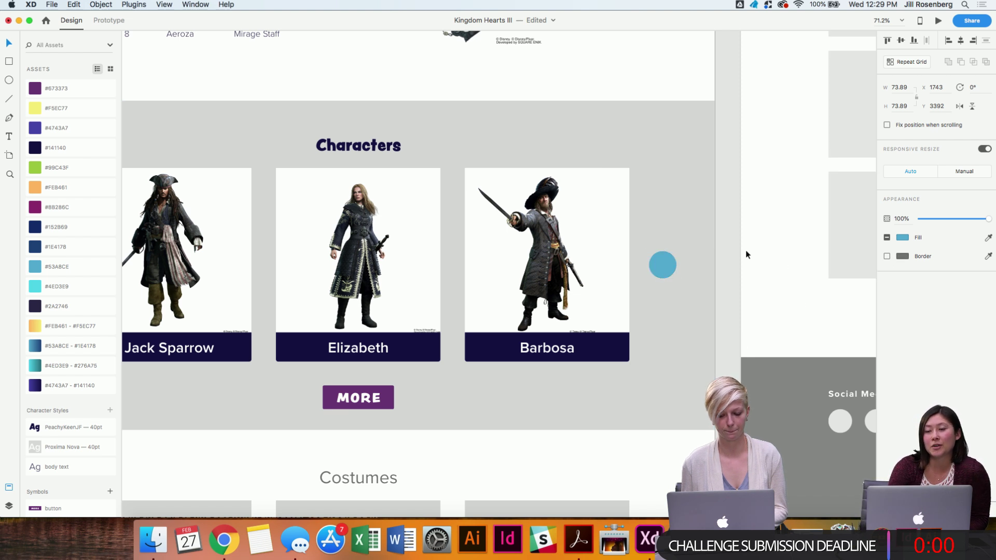
double_click(671, 265)
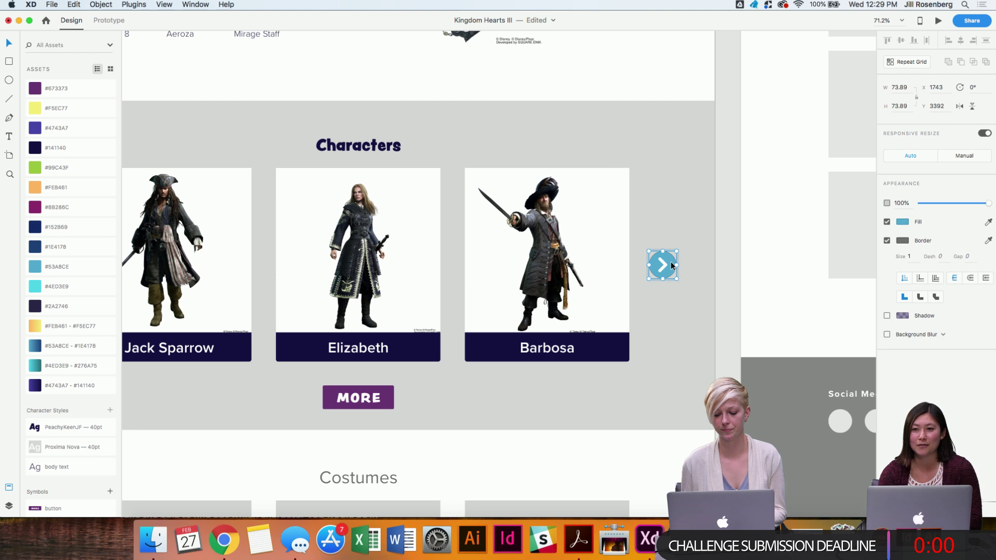
click(888, 240)
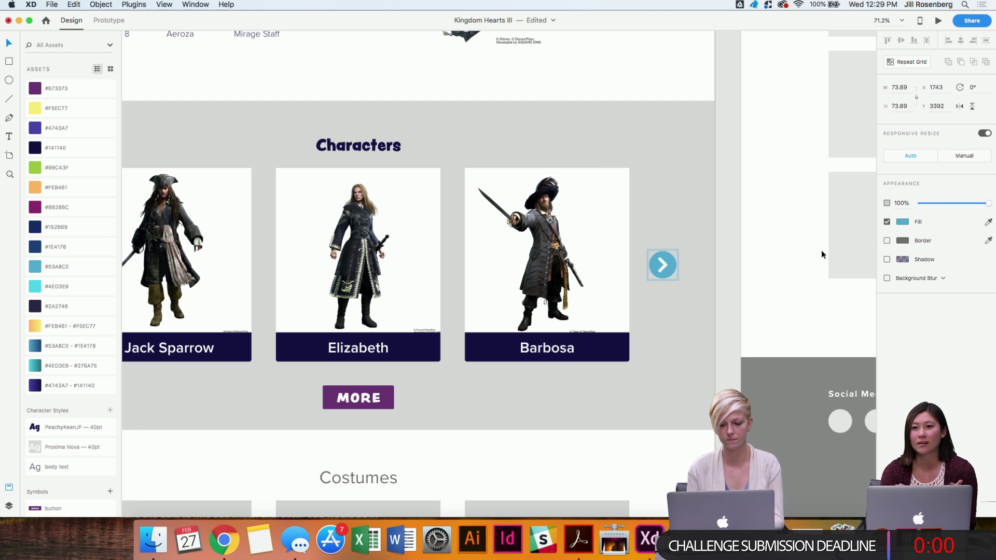
Add a drop shadow with offsets X 2, Y 2 and blur 6 to the arrow button's blue circle.
scroll(657, 301, up, 5)
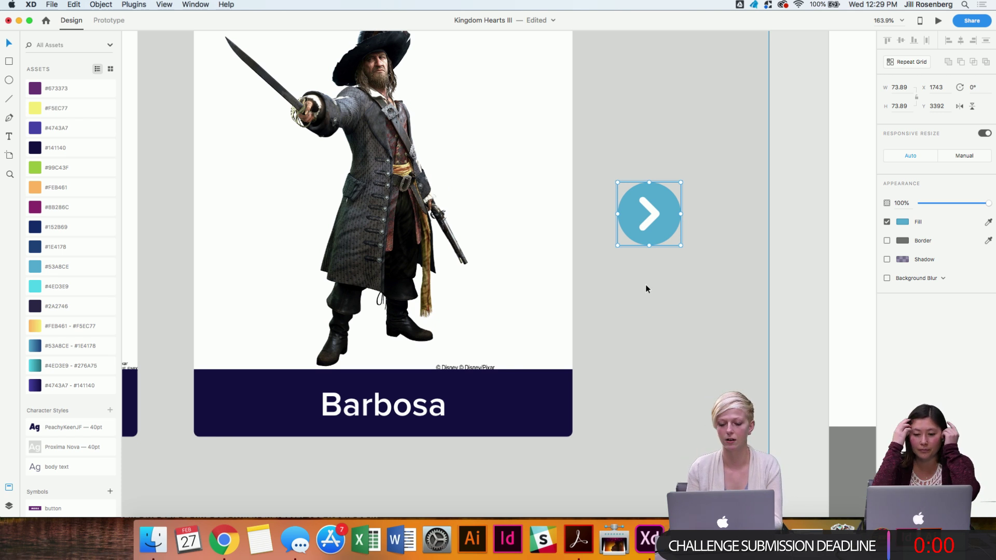
click(796, 275)
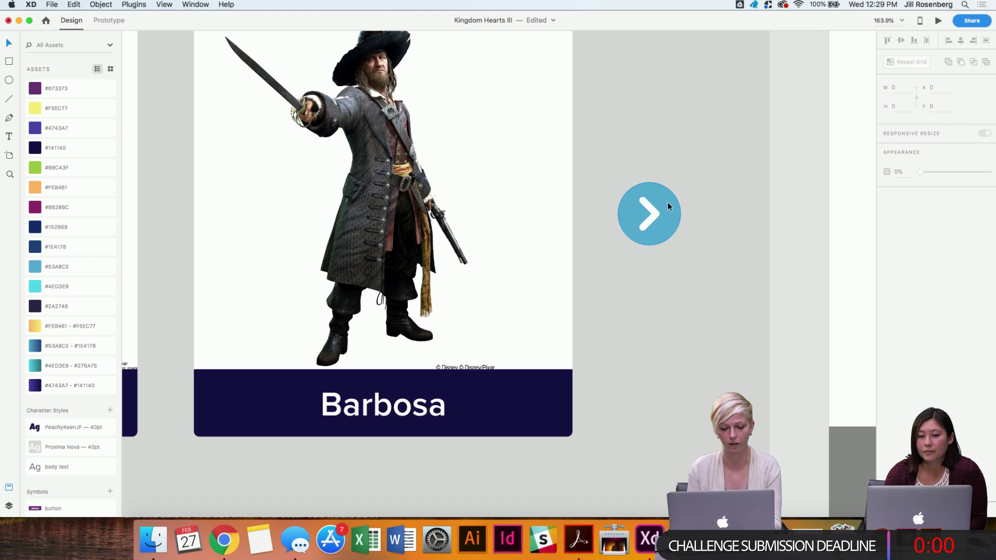
click(652, 188)
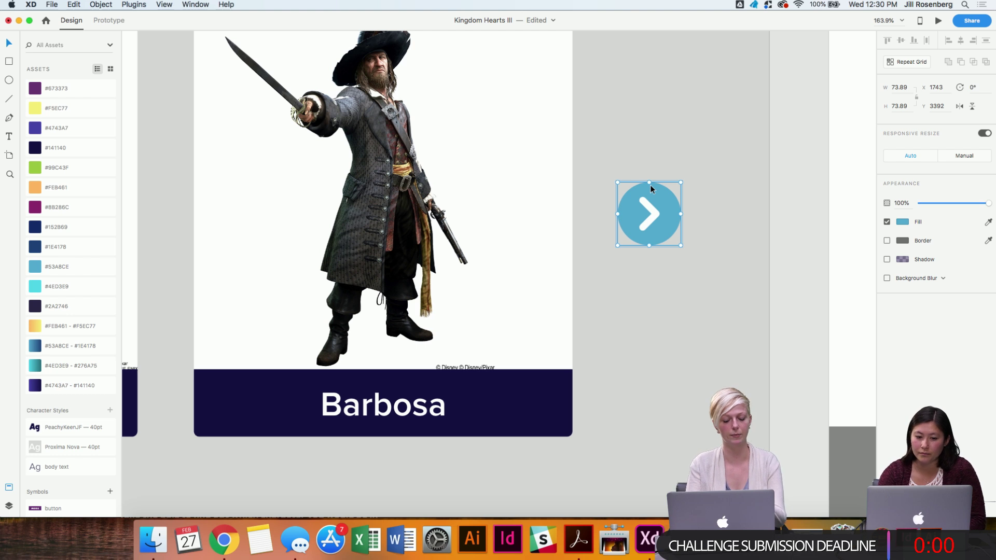
scroll(748, 287, down, 5)
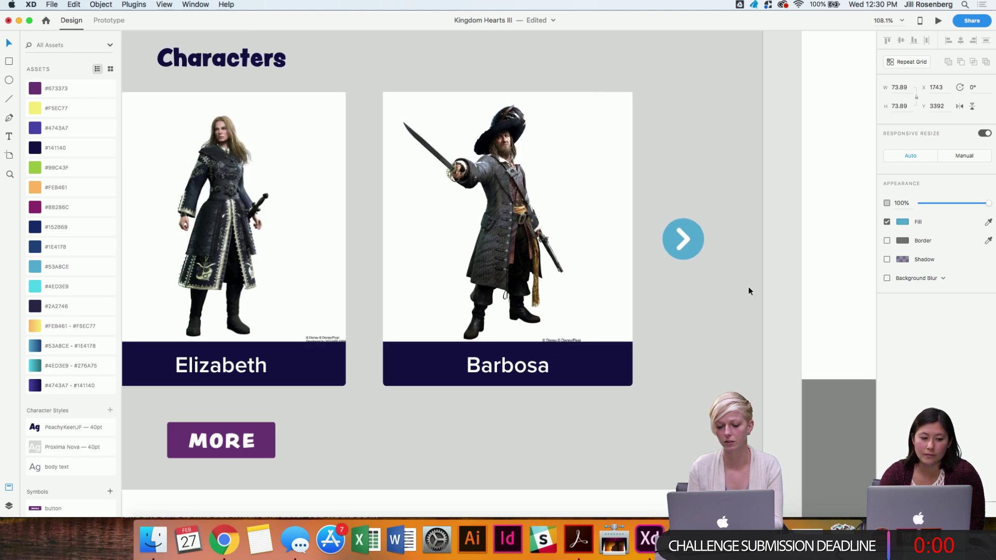
scroll(633, 279, up, 5)
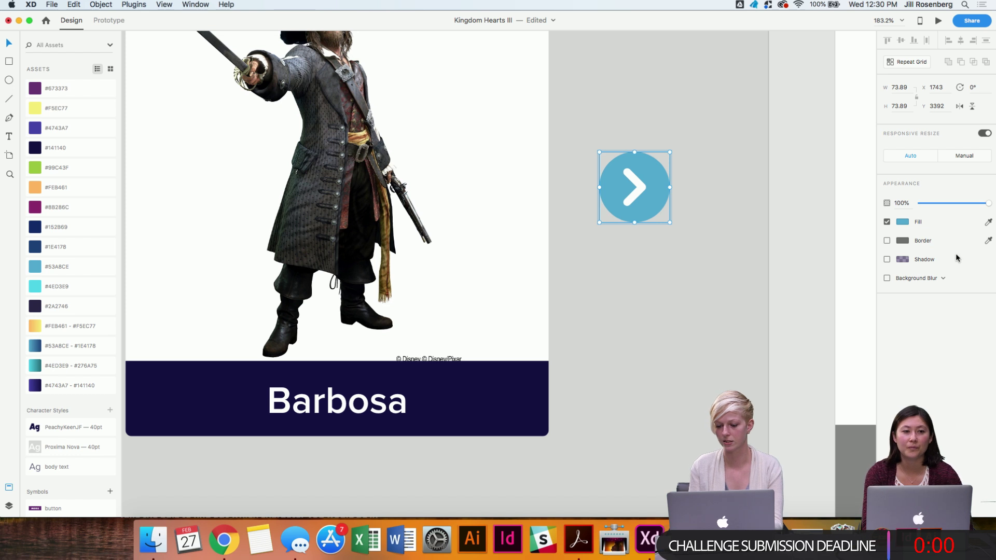
click(886, 259)
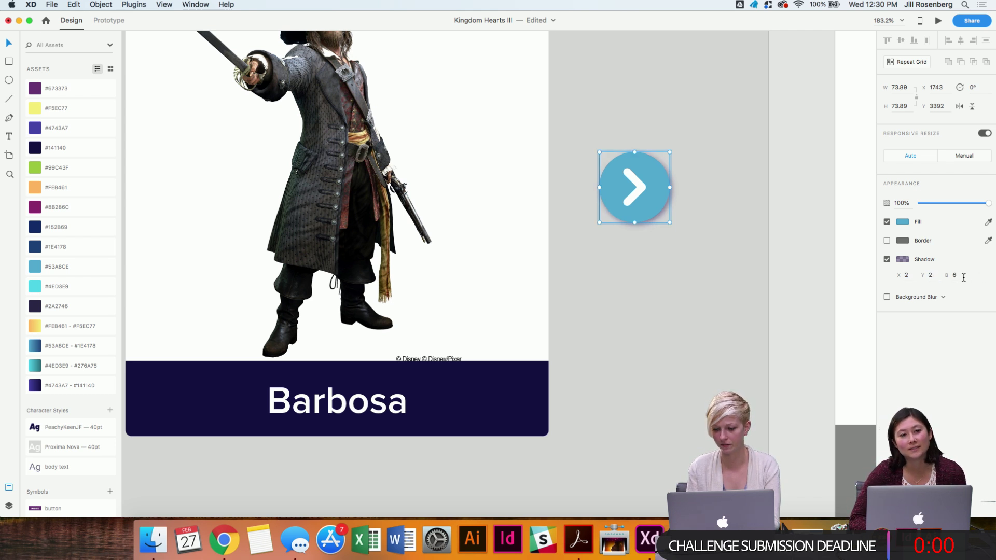
click(795, 269)
scroll(640, 210, down, 6)
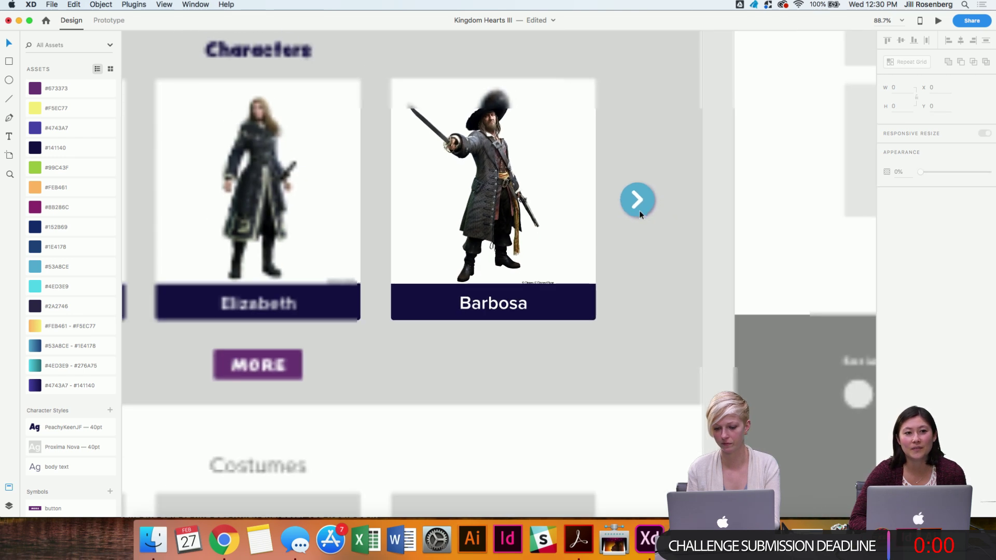
Raise the top-left corner point of the Characters section's grey background to Y 2937 so its top edge slants.
scroll(641, 213, up, 10)
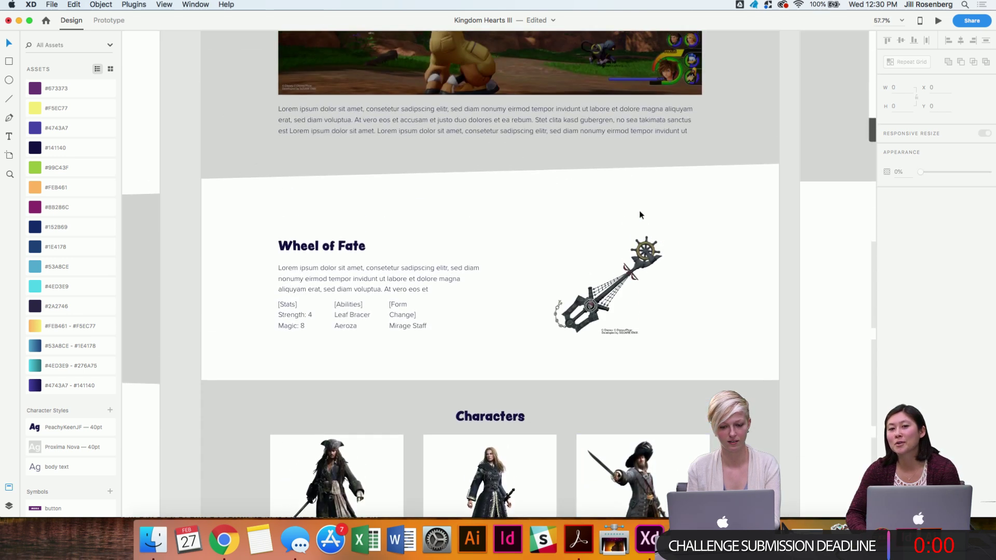
scroll(641, 213, down, 10)
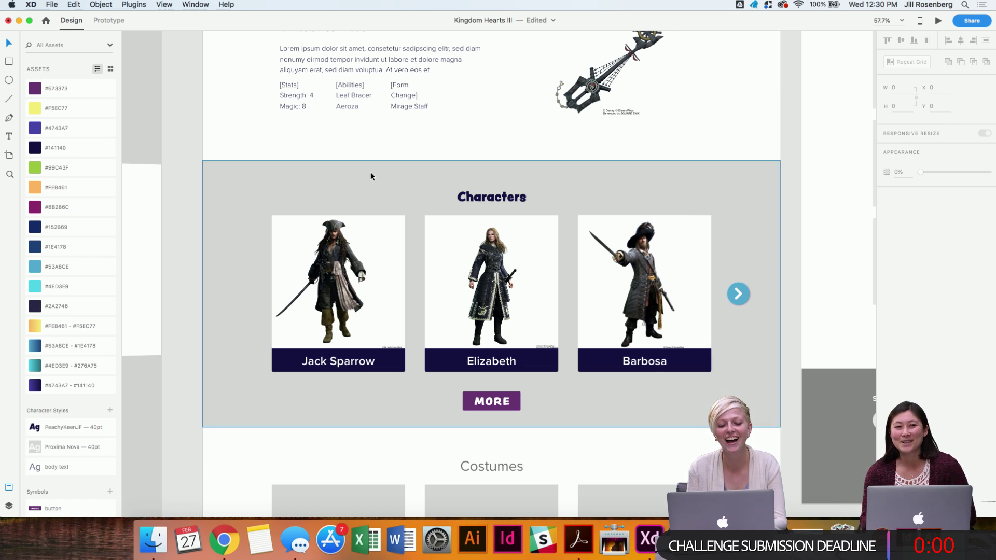
scroll(376, 161, up, 5)
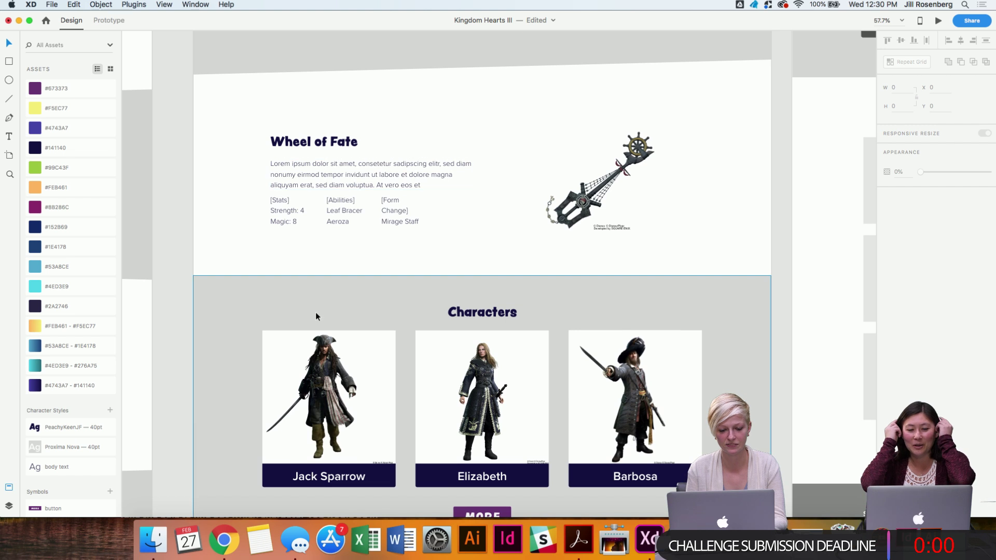
click(316, 313)
key(shift+Up)
key(shift+Up)
key(shift+Up)
key(shift+Up)
key(shift+Up)
scroll(193, 279, down, 2)
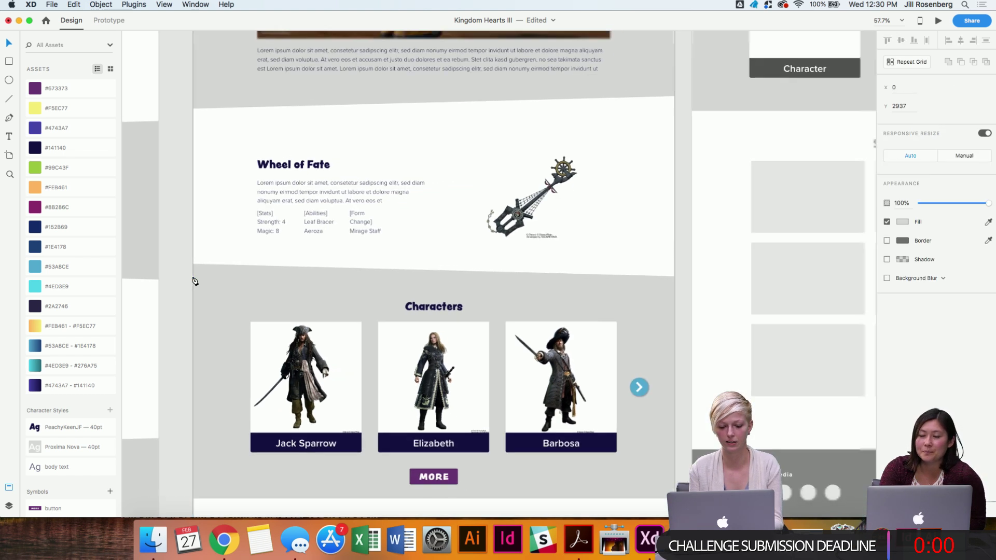
Group the Characters heading, the character cards, the arrow button and the MORE button together.
scroll(193, 279, down, 2)
scroll(208, 234, down, 3)
click(209, 233)
click(445, 181)
shift+click(332, 238)
shift+click(395, 240)
shift+click(584, 242)
shift+click(619, 317)
click(621, 321)
click(573, 315)
shift+click(478, 306)
shift+click(361, 282)
shift+click(642, 264)
shift+click(460, 183)
shift+click(449, 347)
key(super+g)
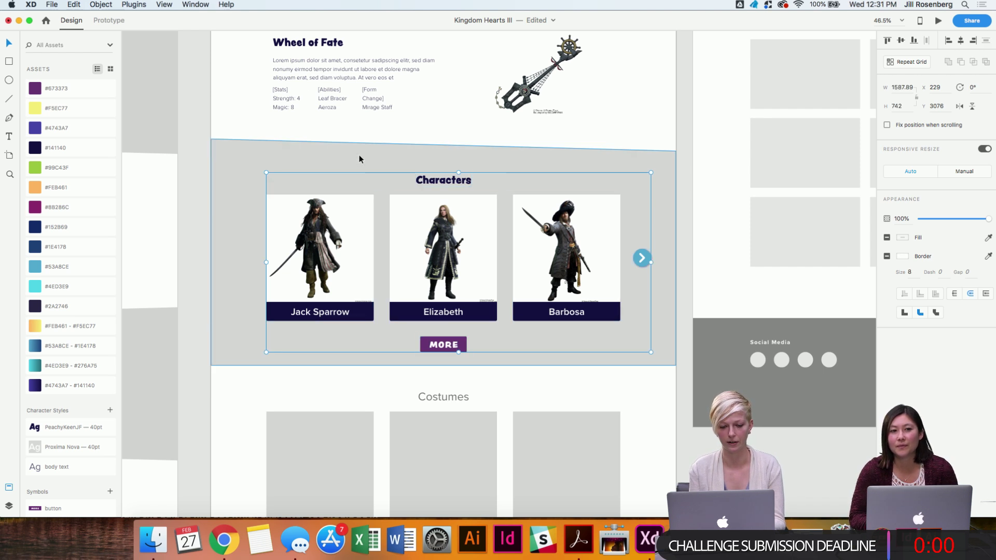
Move the Characters section's grey background down to Y 2956 and its grouped content down to Y 3084.
click(358, 158)
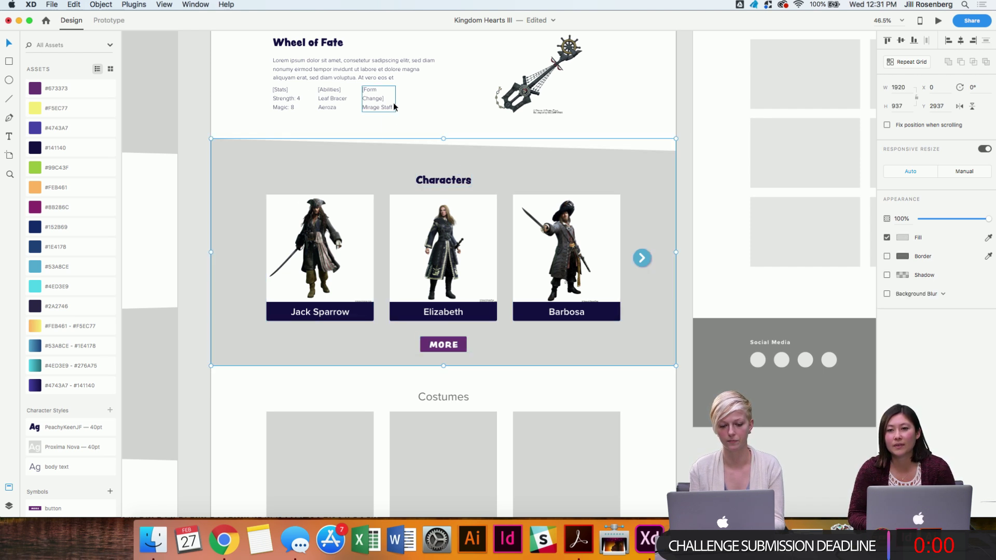
scroll(367, 175, down, 3)
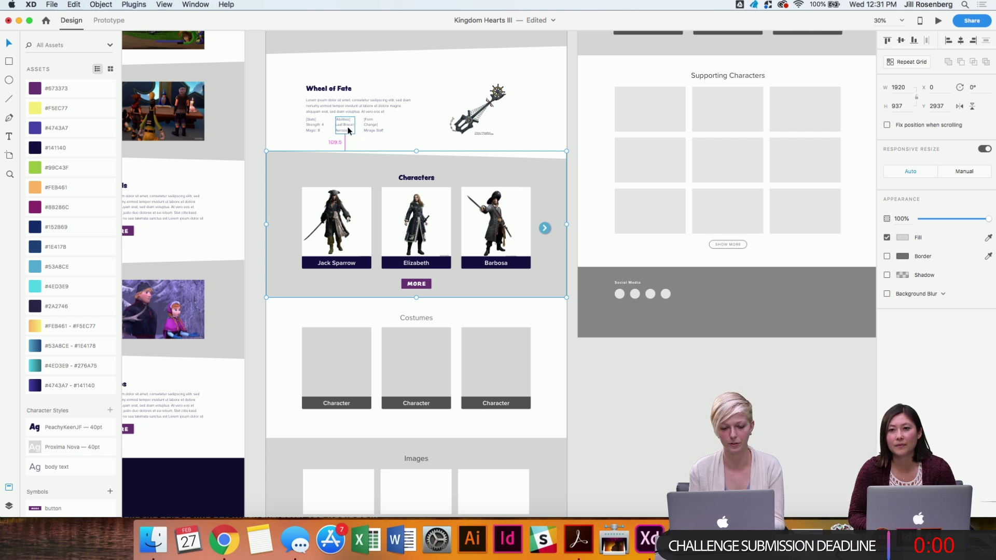
key(shift+Down)
key(shift+Down)
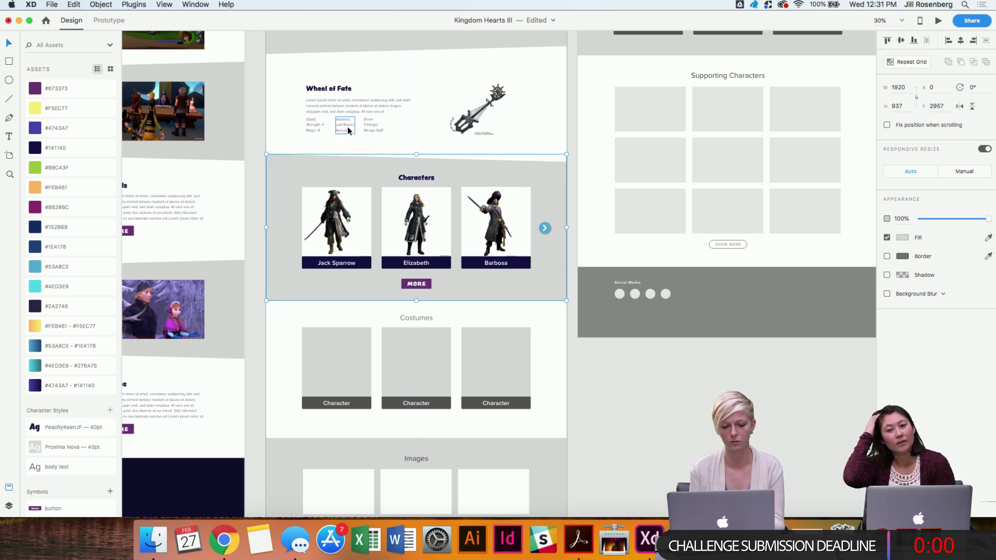
double_click(422, 179)
key(shift+Down)
key(Up)
key(Up)
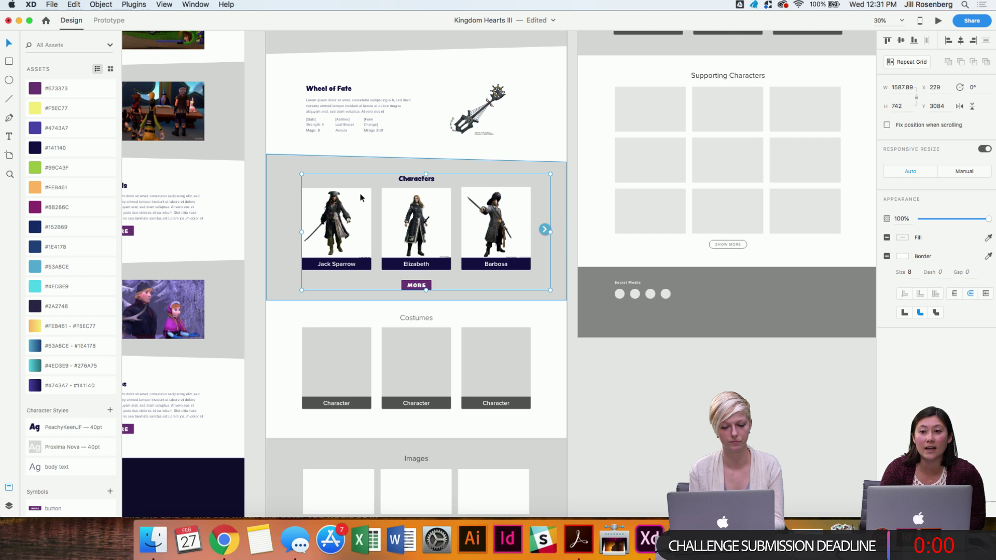
Lower the bottom-left corner point of the Characters section's grey background to Y 3943 so its bottom edge slants.
click(281, 295)
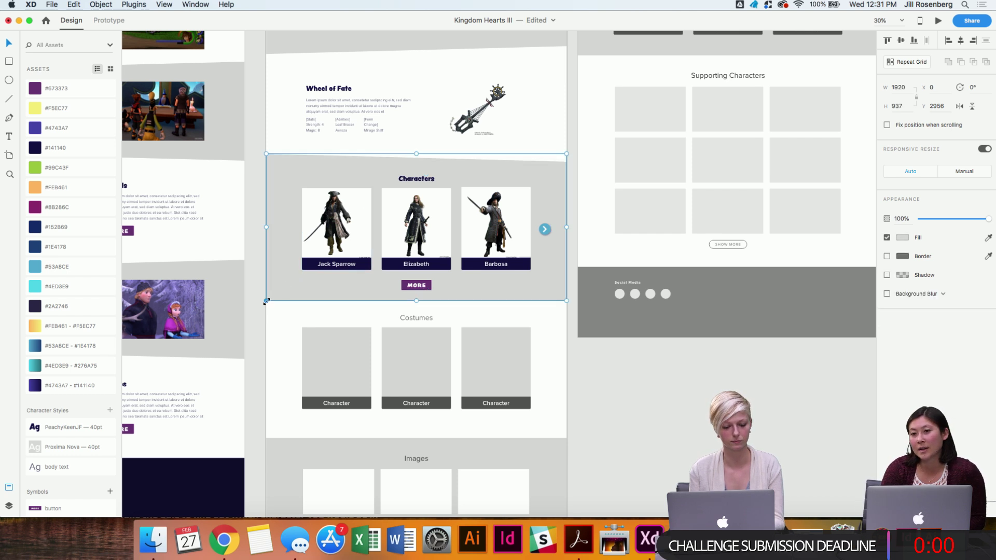
double_click(302, 284)
drag(267, 302, 267, 305)
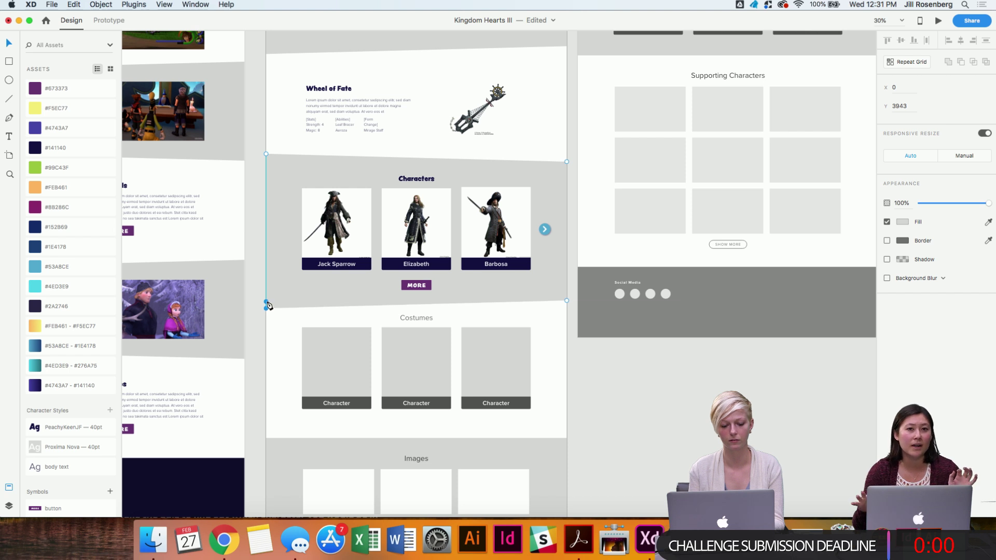
key(Escape)
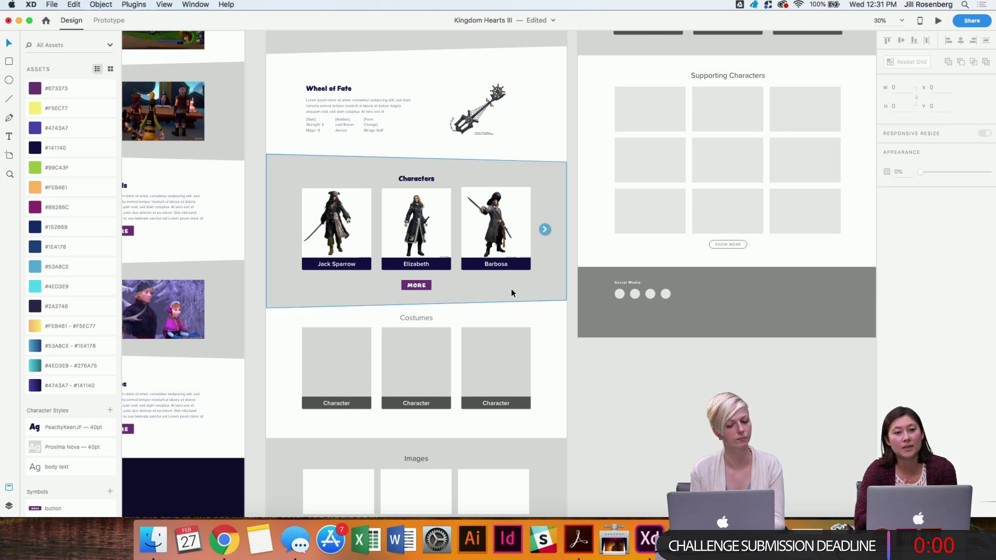
Move the Costumes section, Images section and footer together down to Y 3994 to make room below the Characters section.
scroll(512, 288, down, 2)
scroll(512, 288, down, 1)
scroll(512, 288, down, 4)
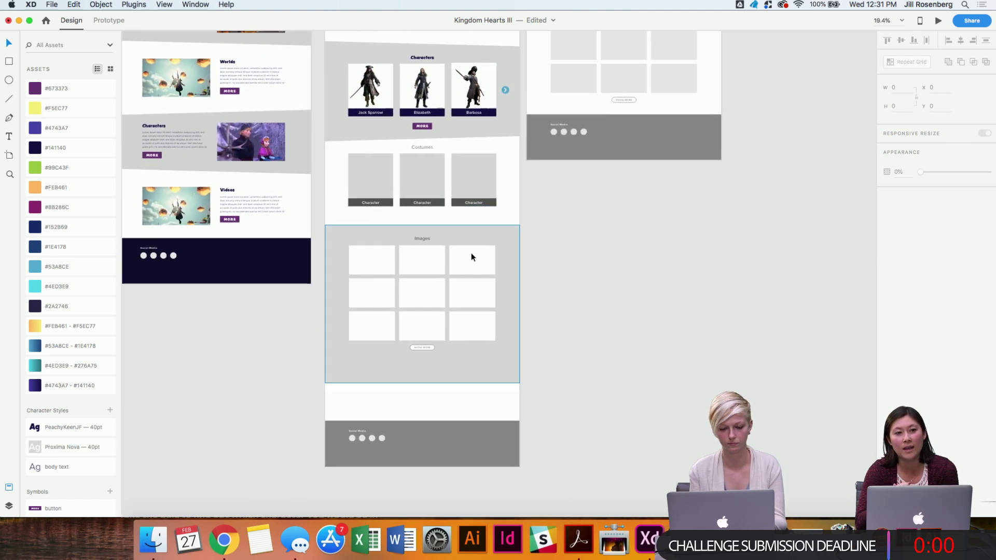
drag(332, 144, 509, 451)
key(shift+Down)
key(shift+Down)
key(shift+Down)
key(shift+Down)
key(shift+Down)
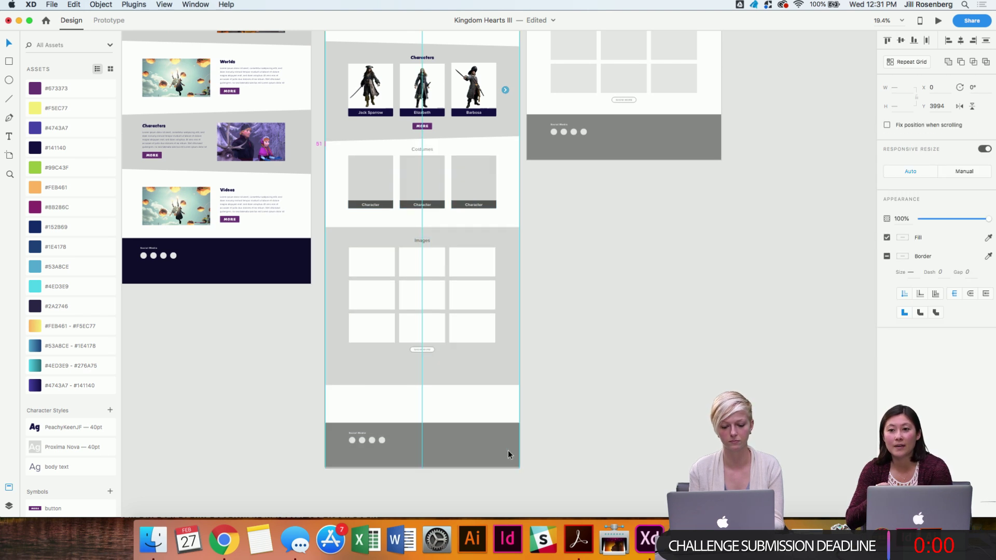
Move the Costumes section, Images section and footer together further down to Y 4084.
key(shift+Down)
key(shift+Down)
key(shift+Down)
key(shift+Down)
key(shift+Down)
key(shift+Down)
scroll(613, 339, up, 2)
scroll(613, 338, left, 1)
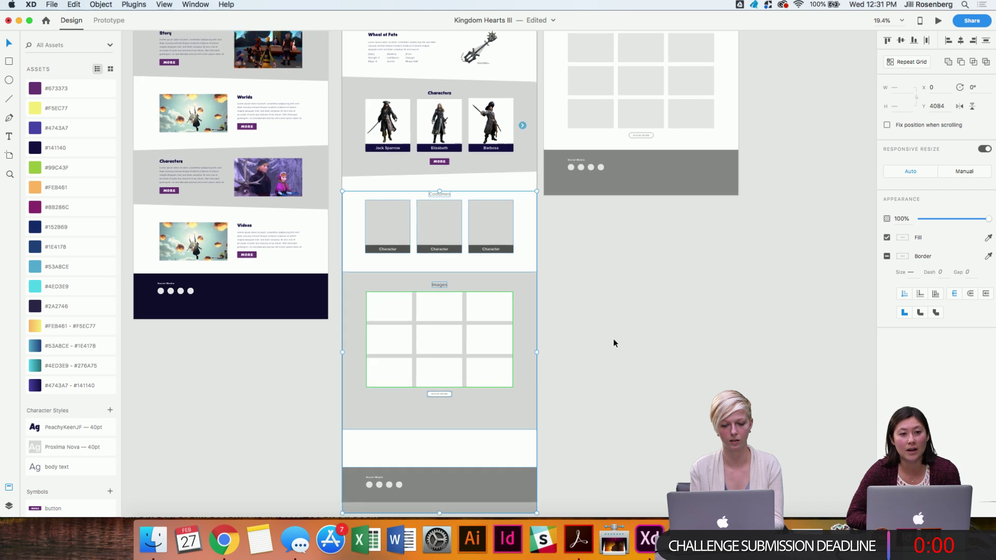
click(613, 343)
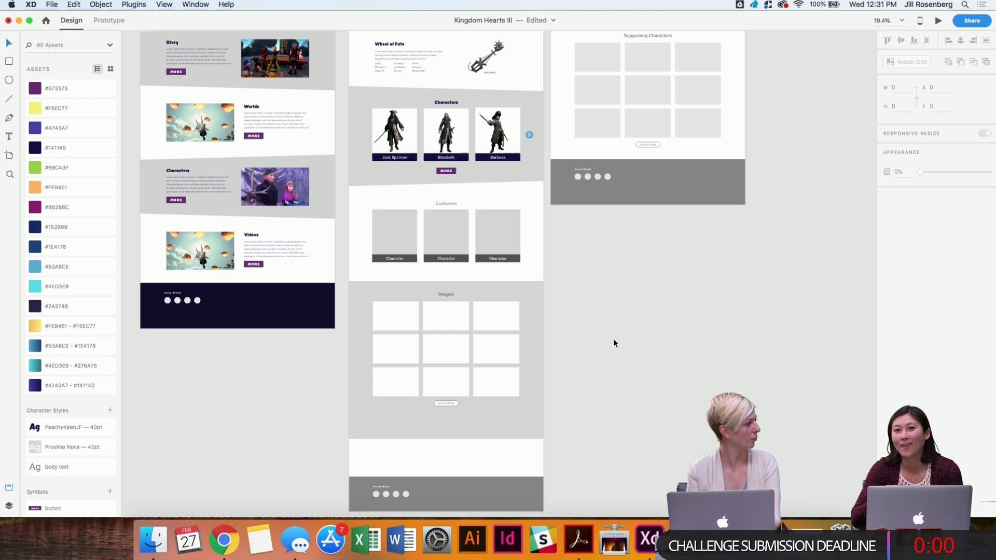
Lower both bottom corner points of the Characters section's grey background by 10 px, making the shape 998 high.
key(super+equal)
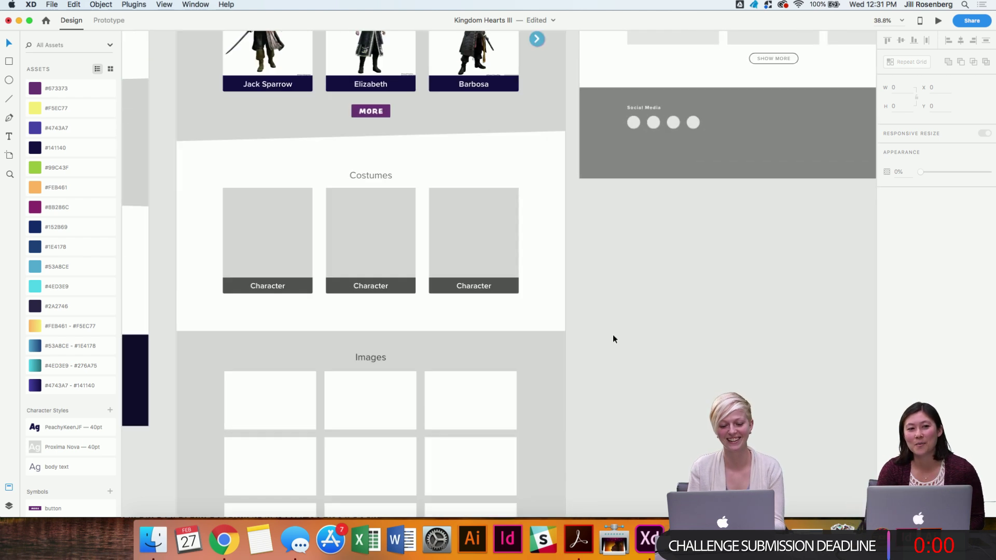
scroll(545, 285, up, 3)
scroll(545, 285, left, 3)
scroll(479, 240, up, 5)
click(338, 320)
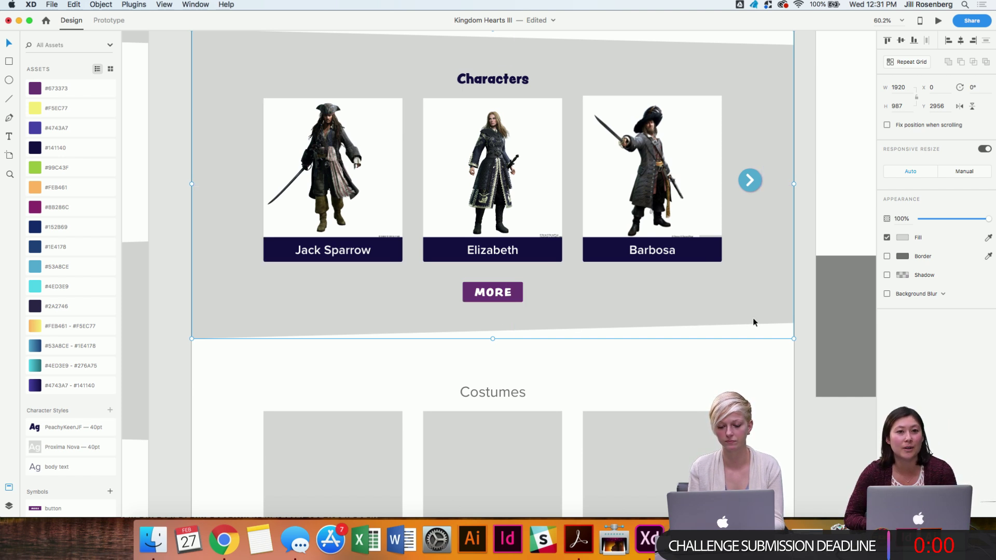
double_click(703, 289)
click(793, 323)
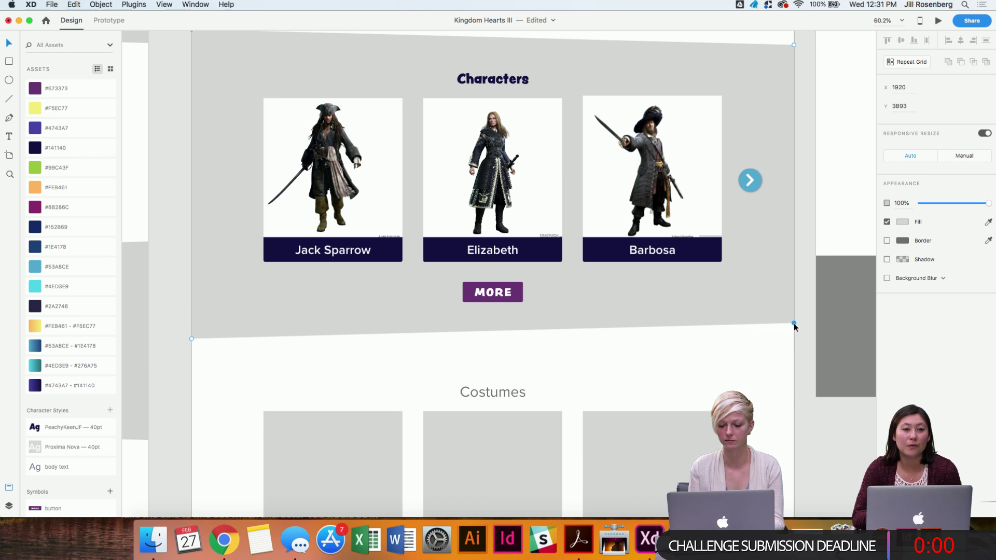
shift+click(191, 340)
key(shift+Down)
key(Escape)
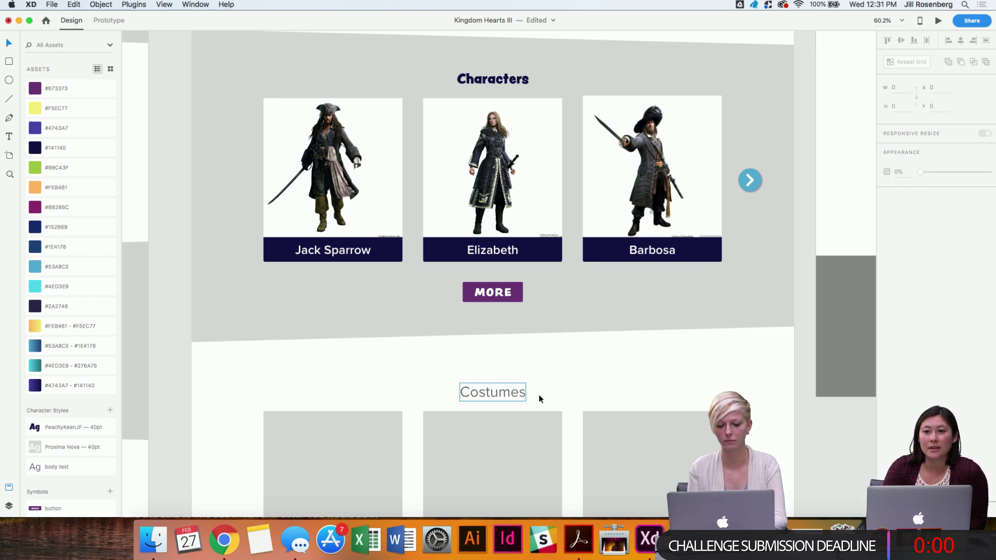
click(491, 329)
click(677, 377)
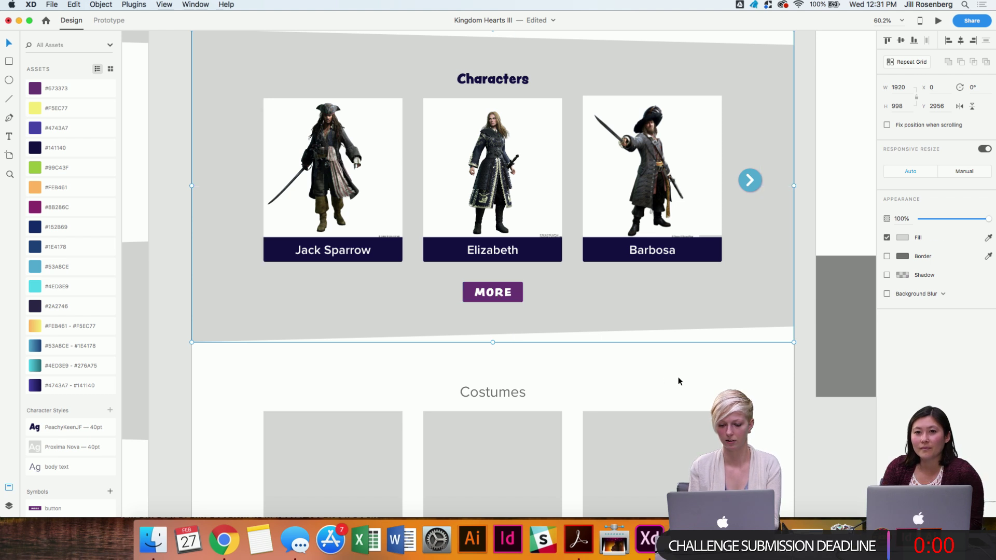
Examine the slanted backgrounds and the spacing between sections on the Worlds page, from The Caribbean video down to Costumes.
scroll(678, 376, down, 3)
scroll(678, 377, down, 5)
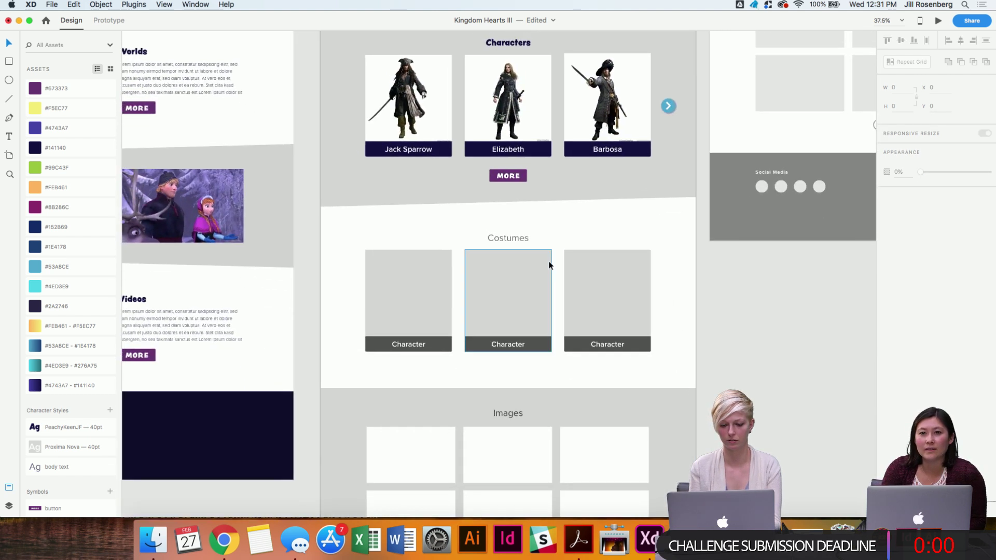
scroll(549, 265, up, 2)
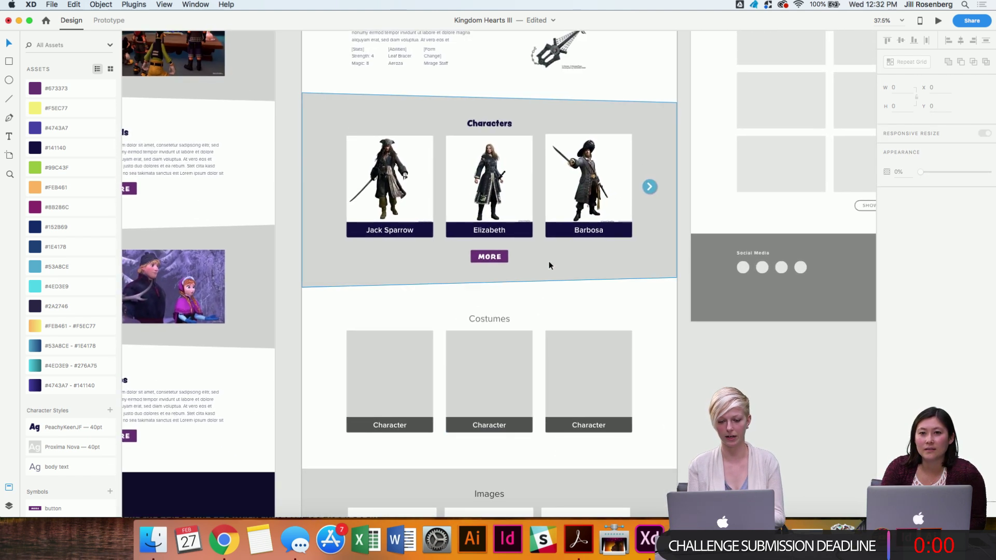
scroll(549, 261, up, 2)
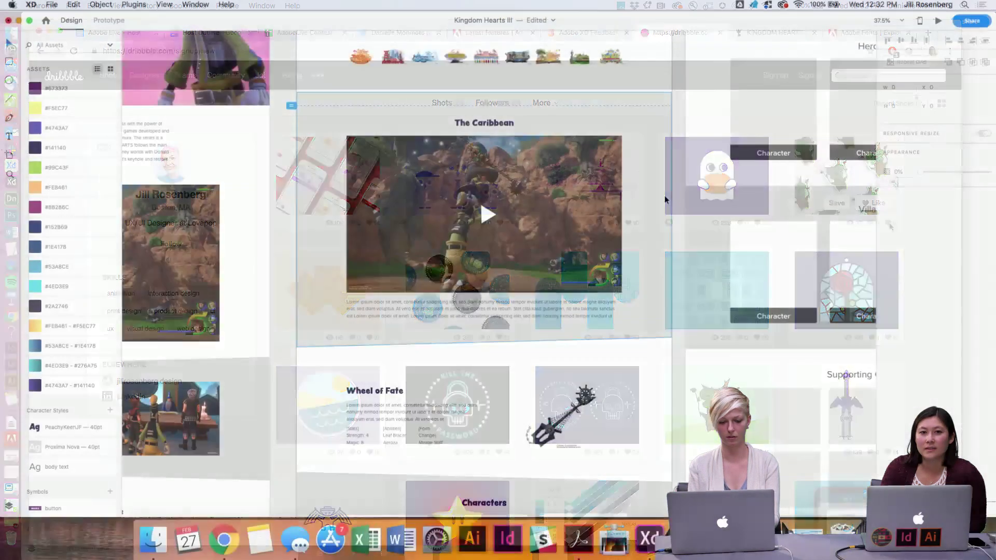
scroll(665, 195, down, 12)
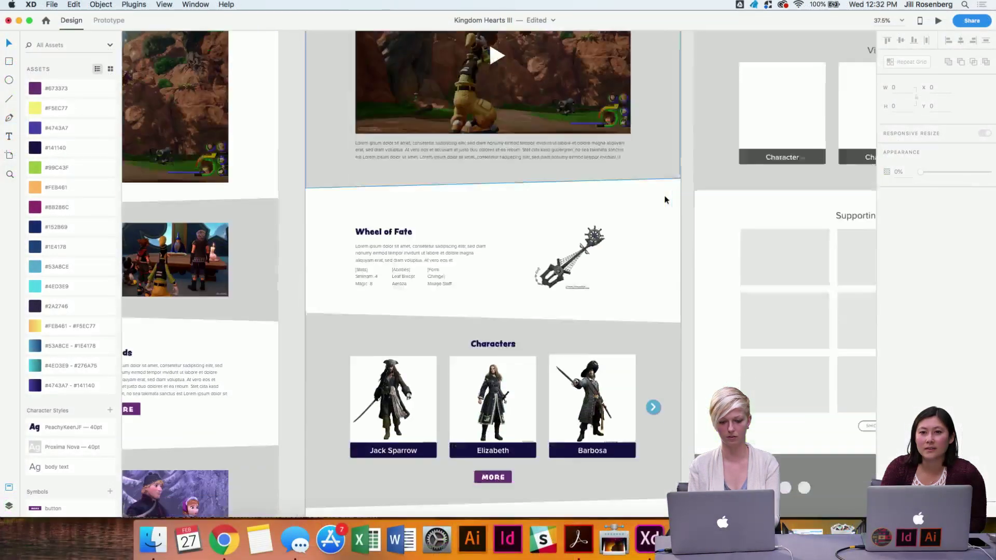
scroll(665, 199, down, 4)
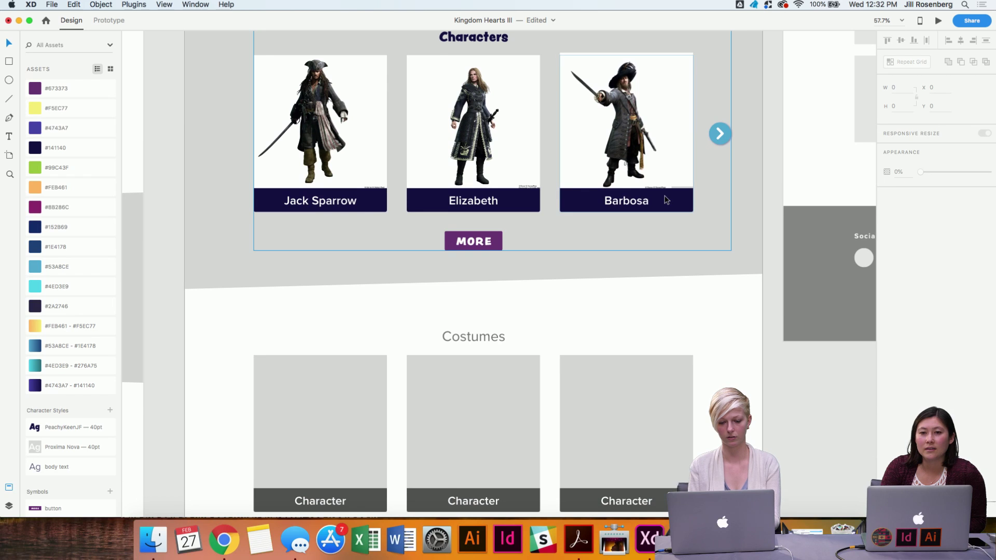
scroll(533, 300, up, 4)
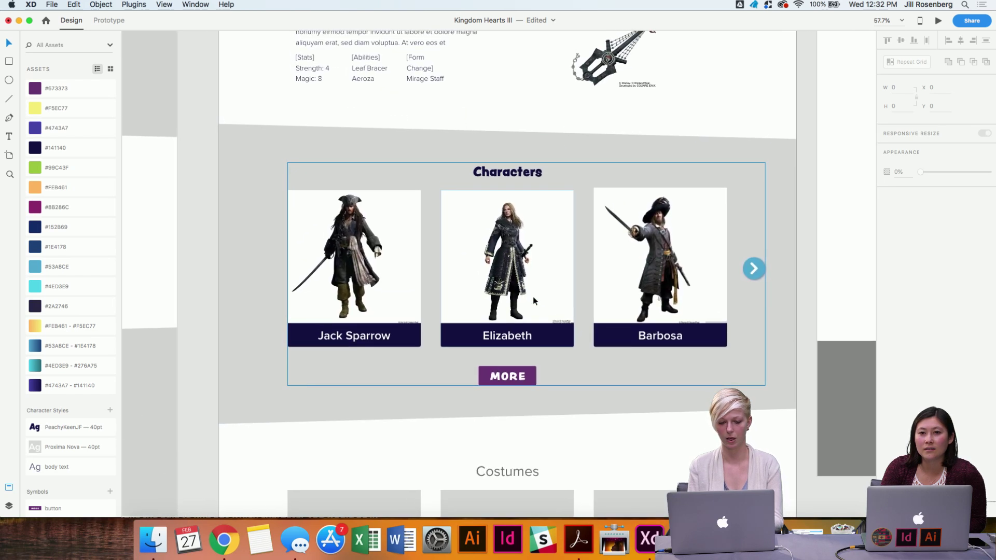
scroll(384, 285, down, 3)
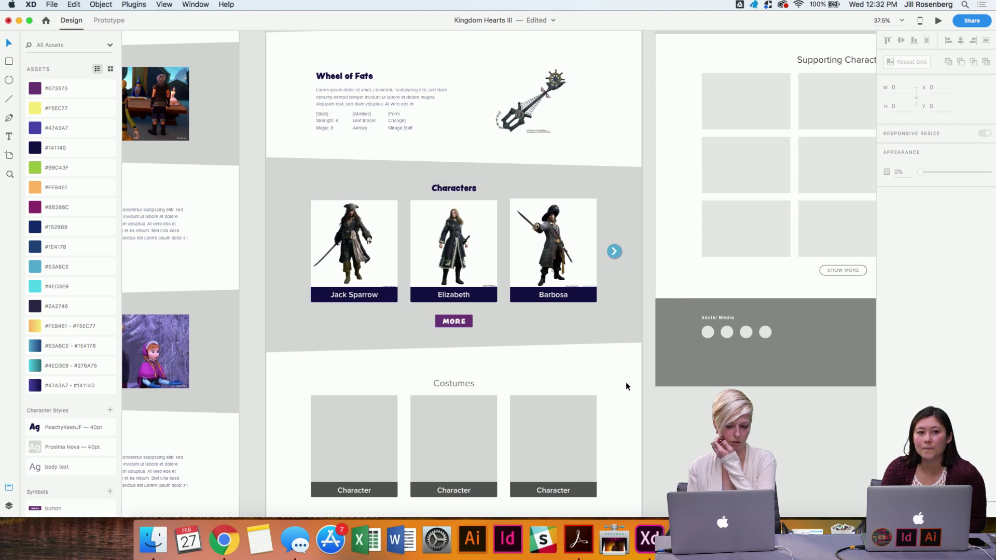
scroll(626, 387, left, 6)
scroll(626, 387, down, 2)
scroll(626, 385, down, 2)
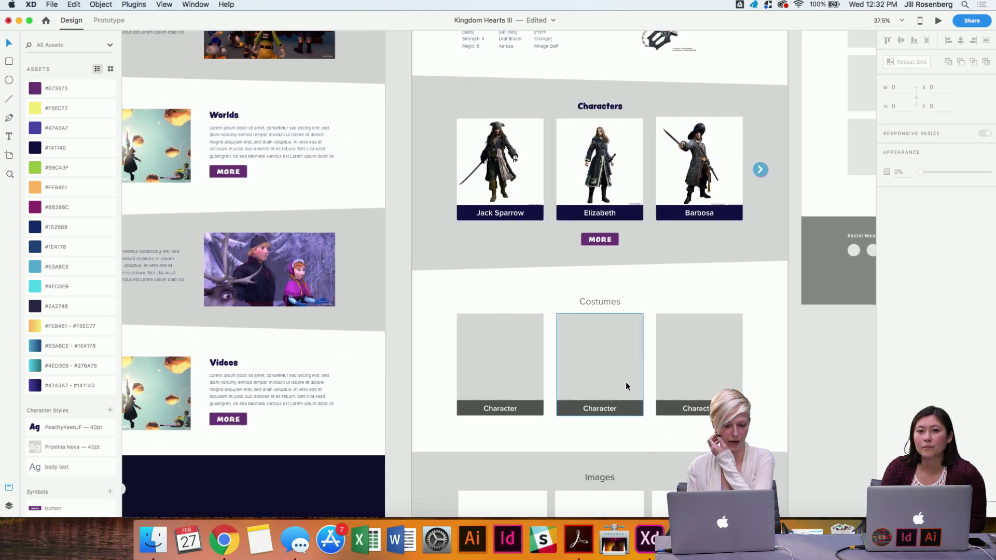
scroll(626, 385, up, 3)
scroll(599, 332, up, 3)
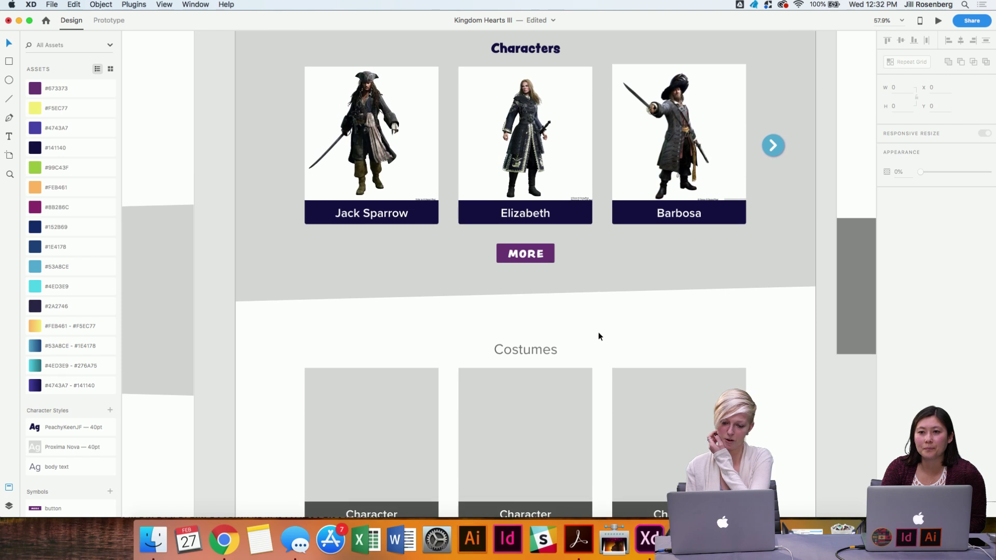
scroll(599, 332, up, 2)
scroll(598, 332, right, 2)
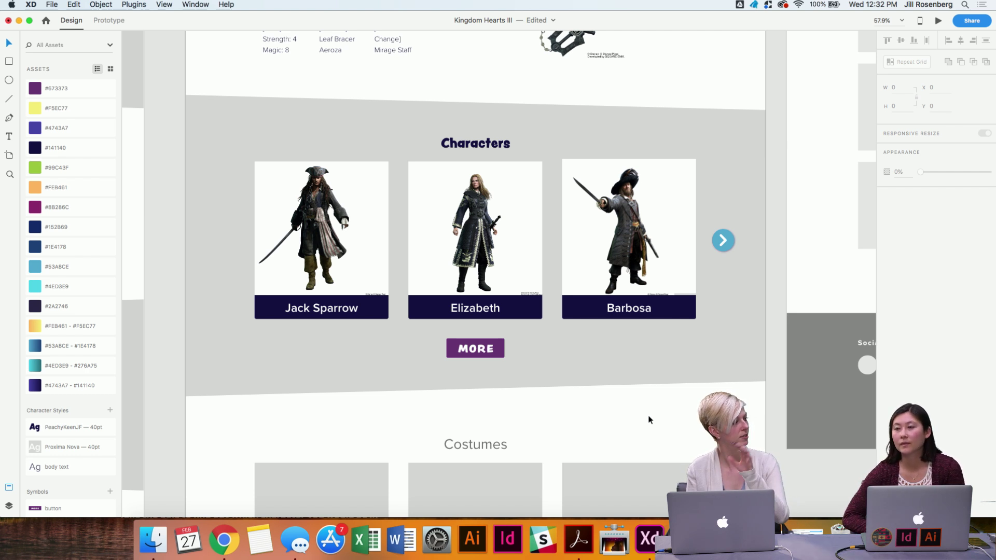
scroll(649, 416, down, 1)
scroll(648, 415, down, 5)
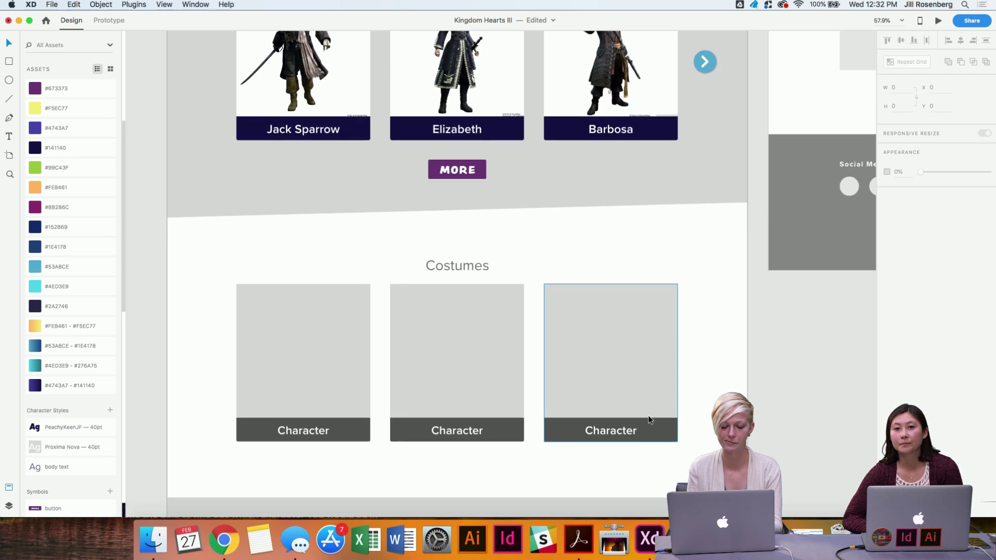
scroll(445, 244, down, 2)
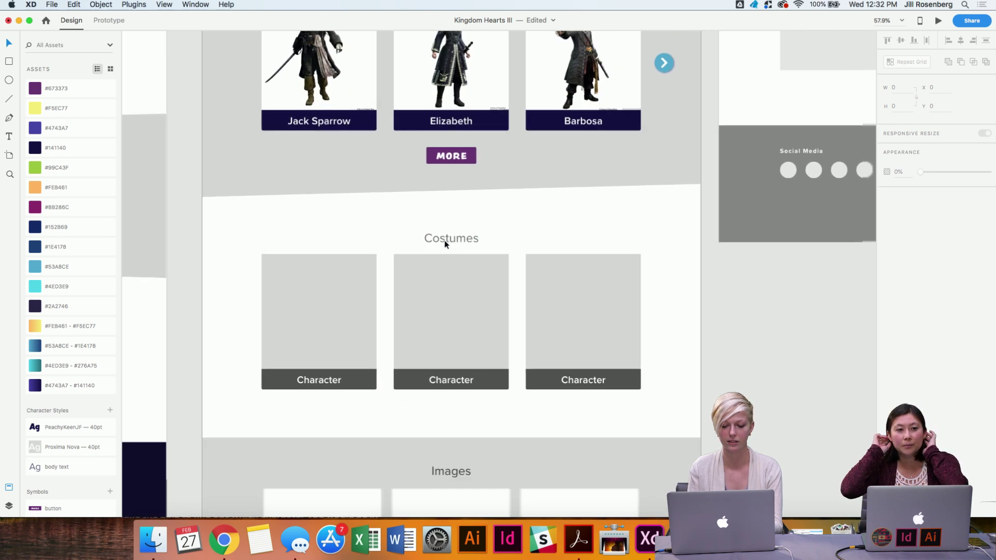
Apply the PeachyKeenJF 40pt character style to the Costumes heading.
scroll(445, 244, up, 3)
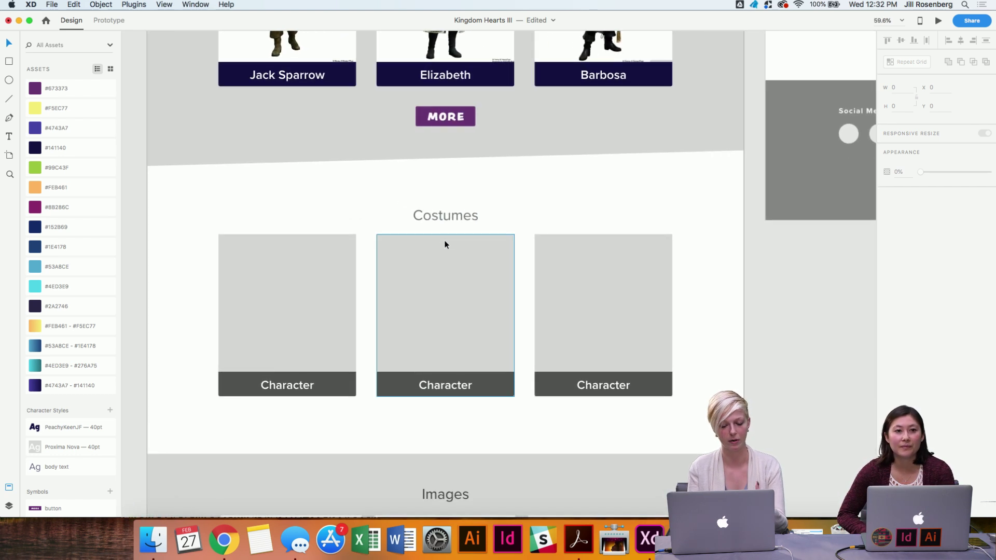
scroll(451, 223, down, 2)
click(443, 217)
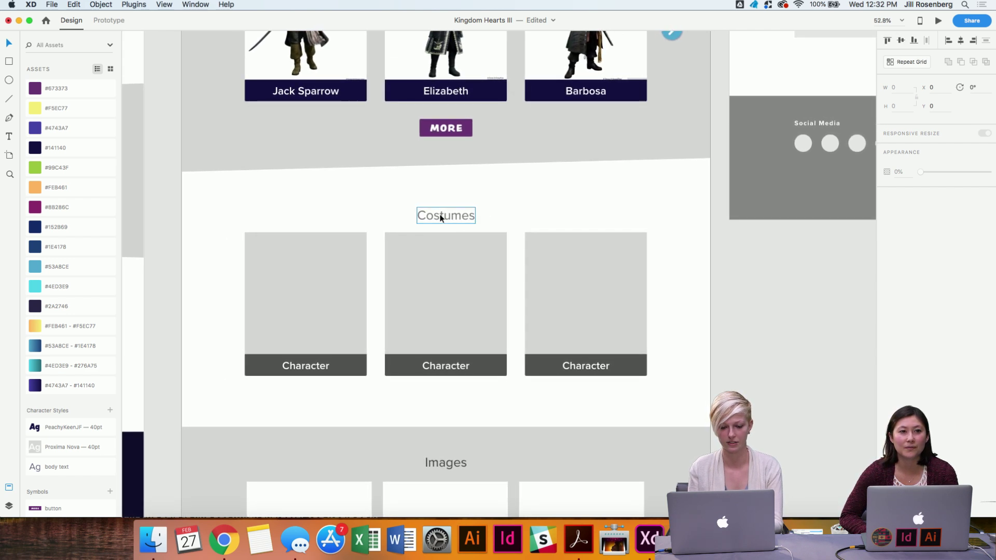
click(64, 427)
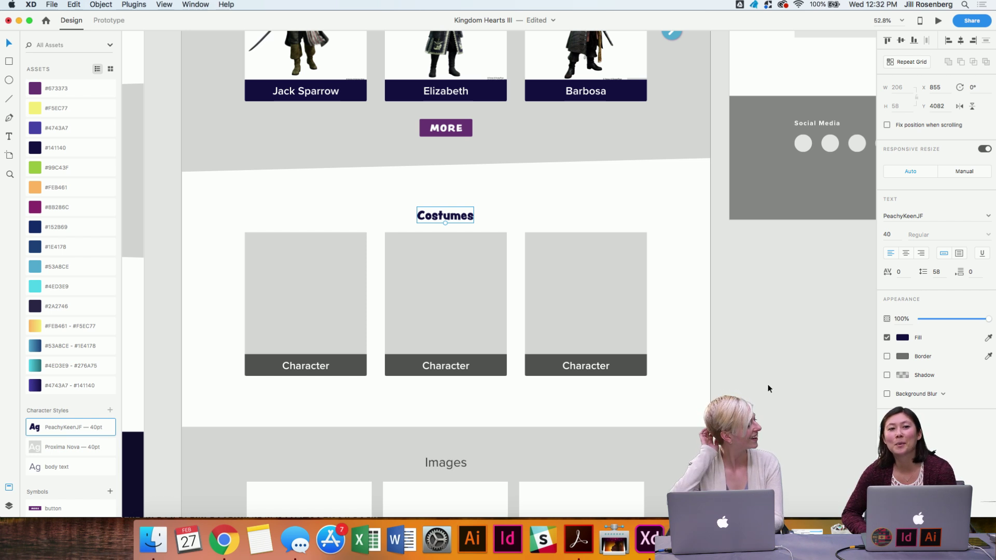
Check the Characters heading's position and move the Costumes heading down to Y 4084.
scroll(769, 389, up, 4)
scroll(768, 389, up, 3)
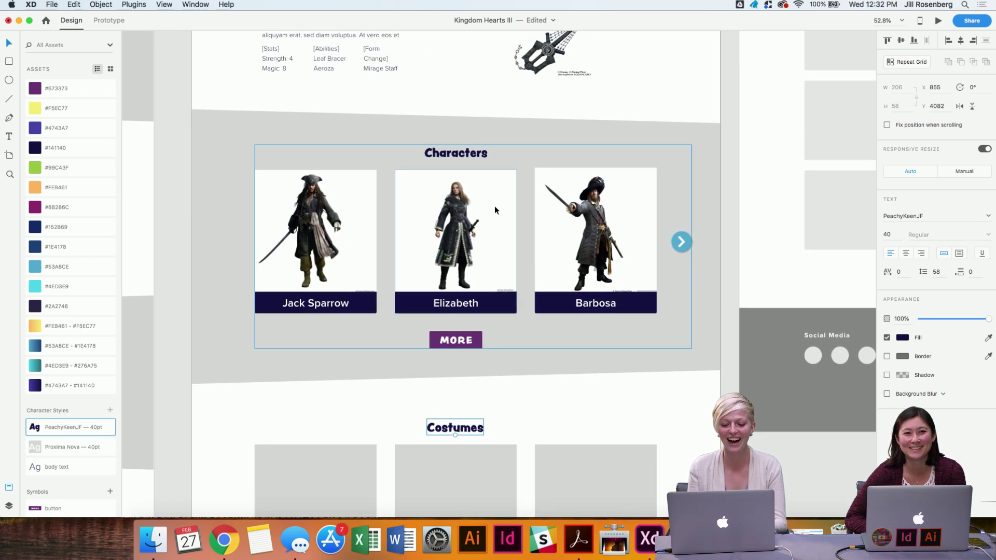
double_click(465, 154)
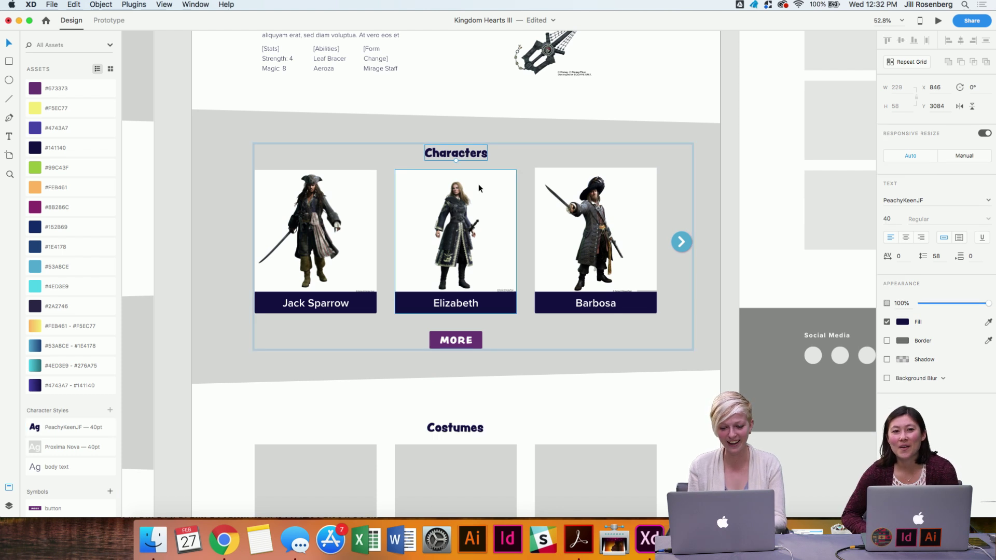
scroll(603, 391, down, 3)
click(440, 282)
key(Down)
key(Down)
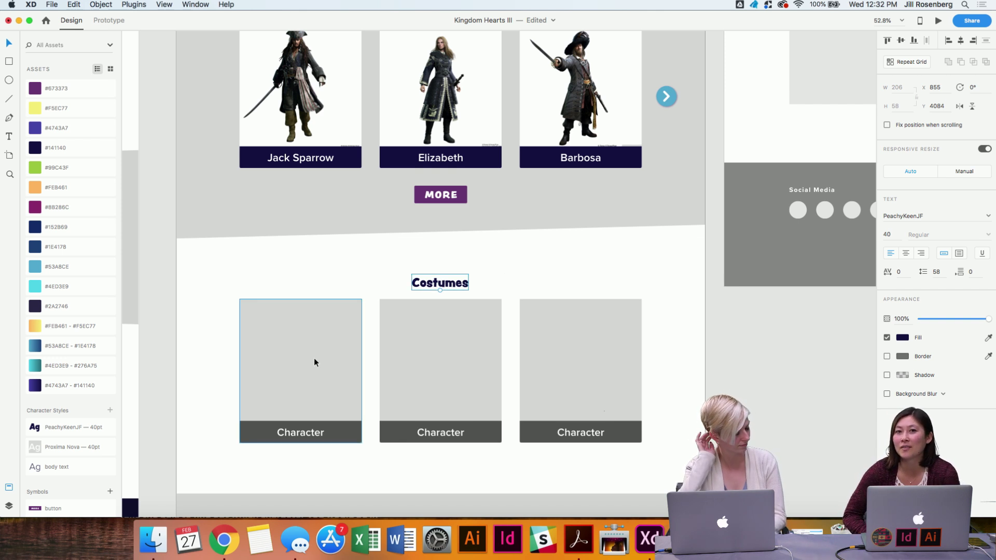
click(288, 265)
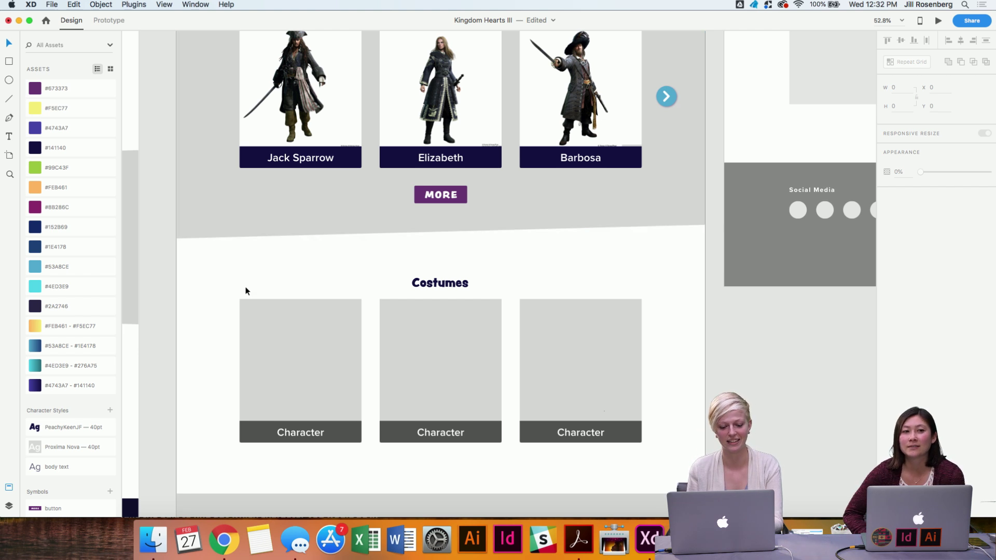
Switch to Finder, open the pirates_costumes folder inside KINGDOMHEARTSIII on the Desktop, and select the Caribbean Goofy image.
click(154, 540)
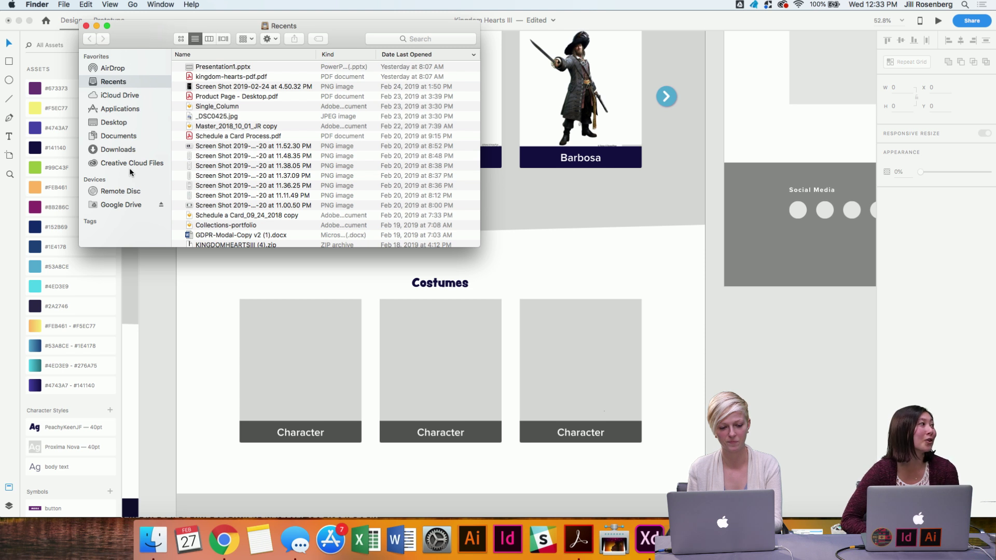
click(114, 205)
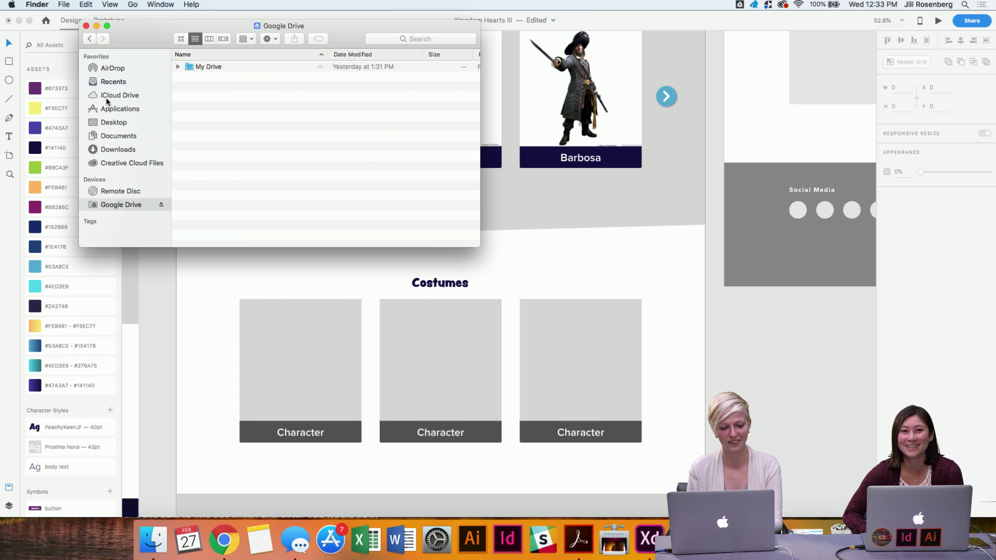
click(110, 121)
click(217, 83)
click(313, 102)
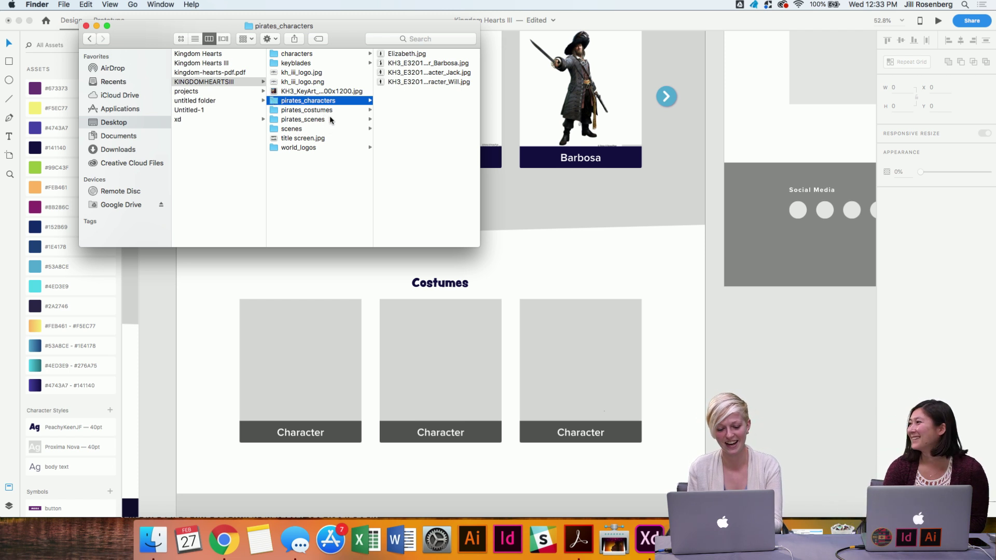
click(312, 110)
click(412, 63)
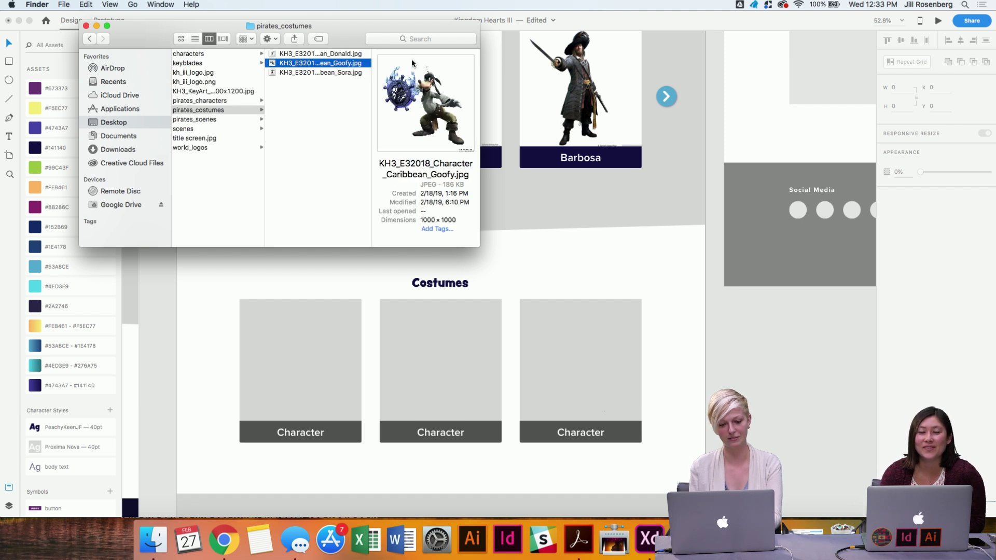
Fill the first Costumes card with the Sora image and the second with the Donald image from the pirates_costumes folder.
key(Up)
key(Down)
key(Down)
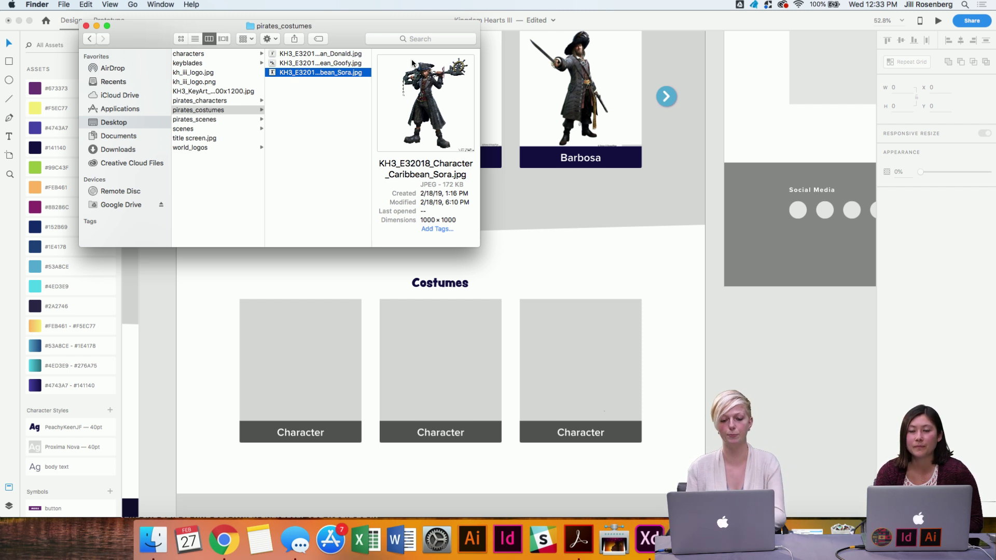
drag(283, 72, 286, 360)
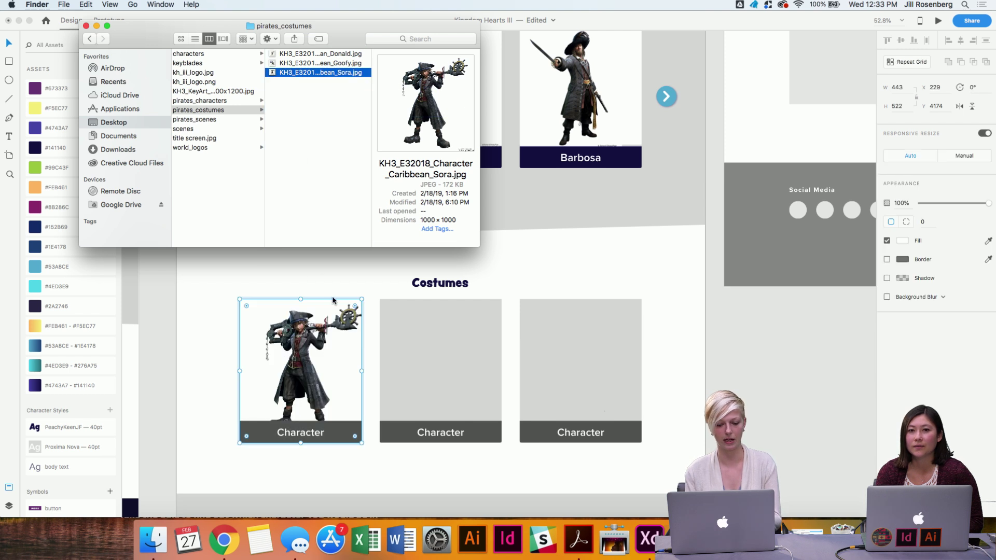
click(332, 63)
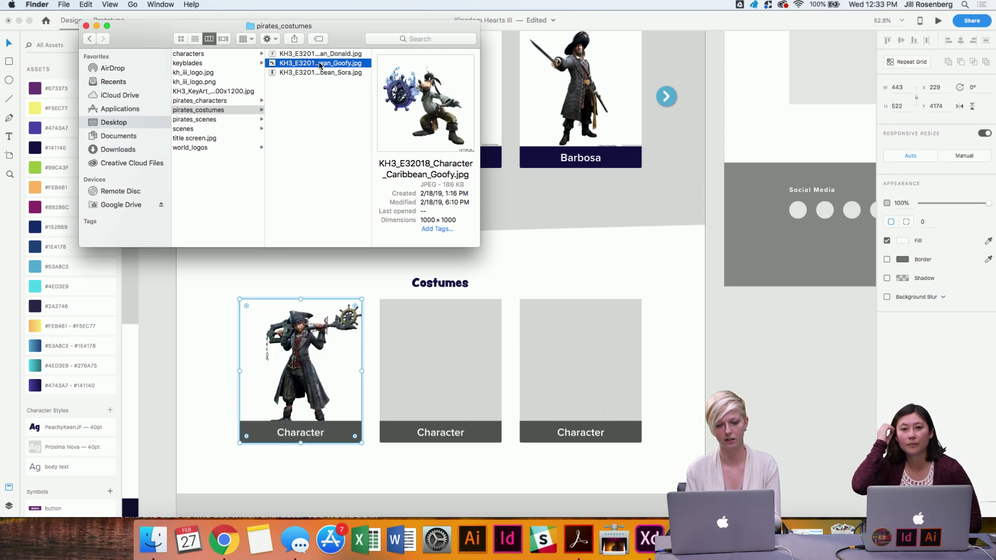
drag(309, 55, 453, 360)
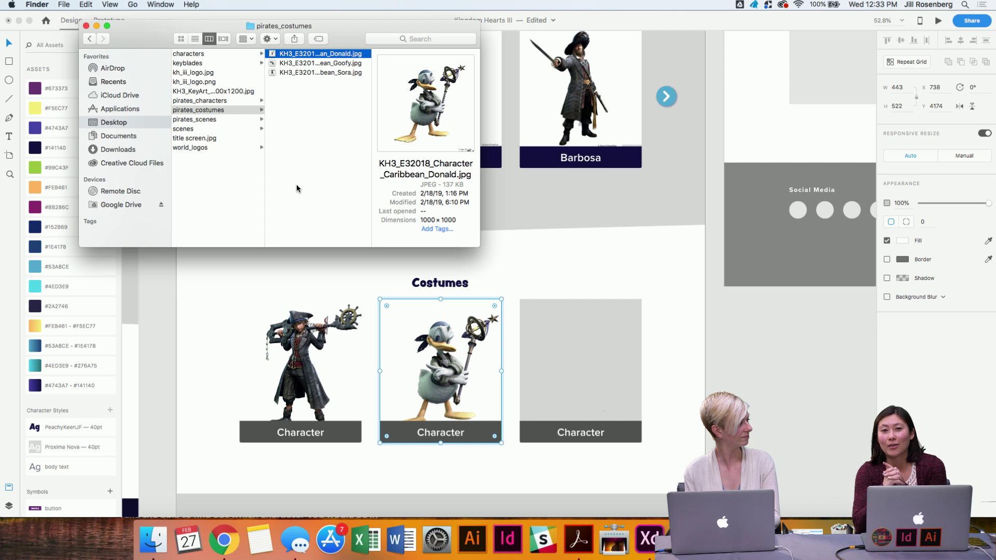
click(86, 26)
click(652, 457)
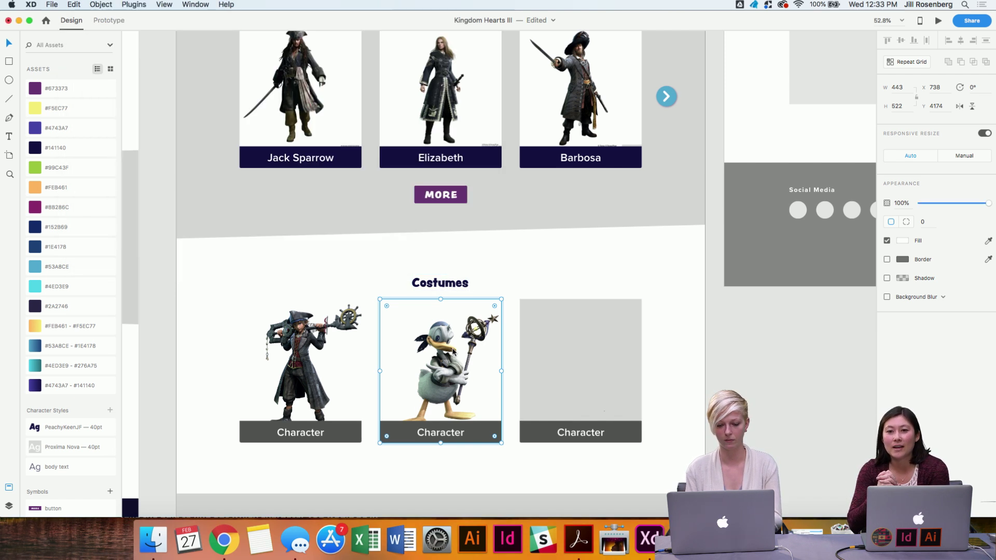
Delete the second and third Costumes cards, keeping only the first one.
drag(682, 446, 391, 302)
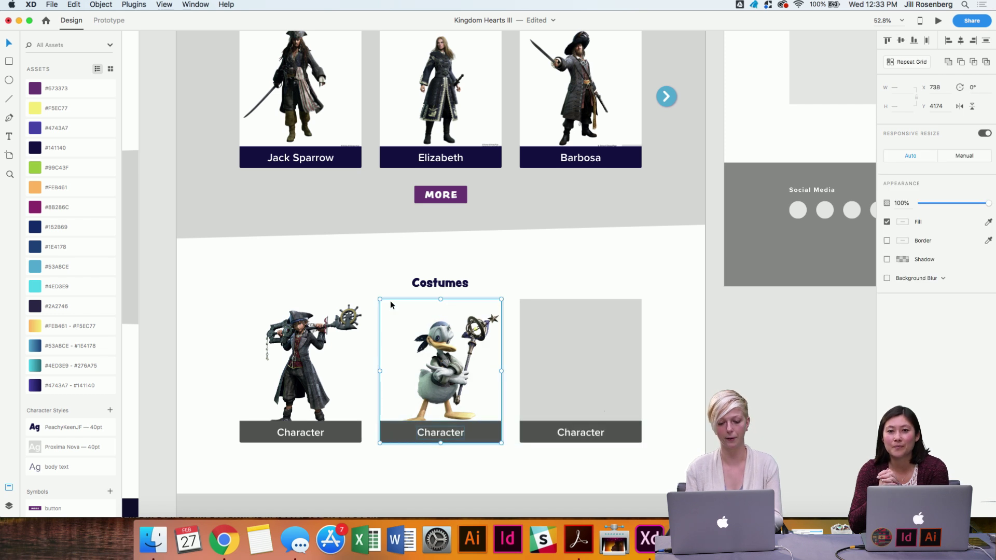
key(Delete)
click(578, 338)
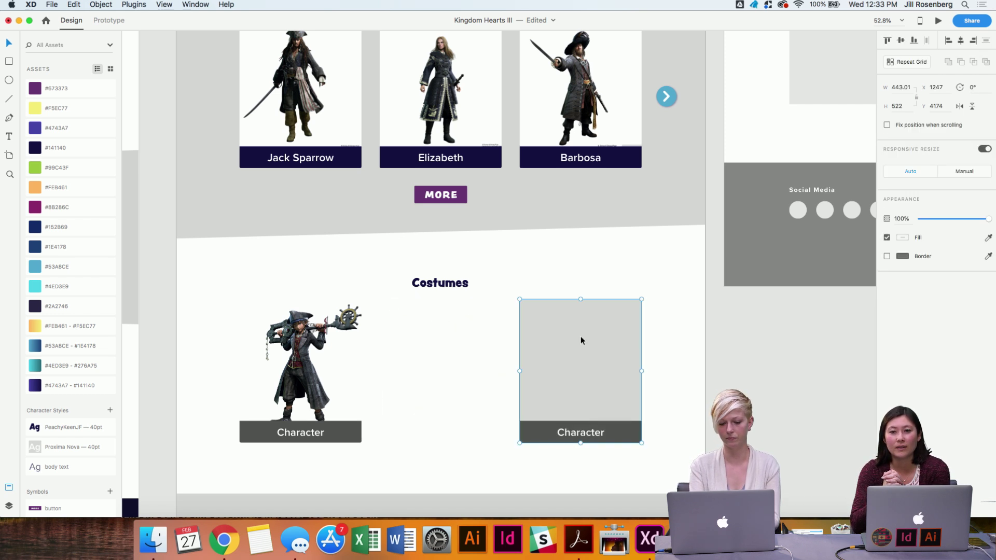
key(Delete)
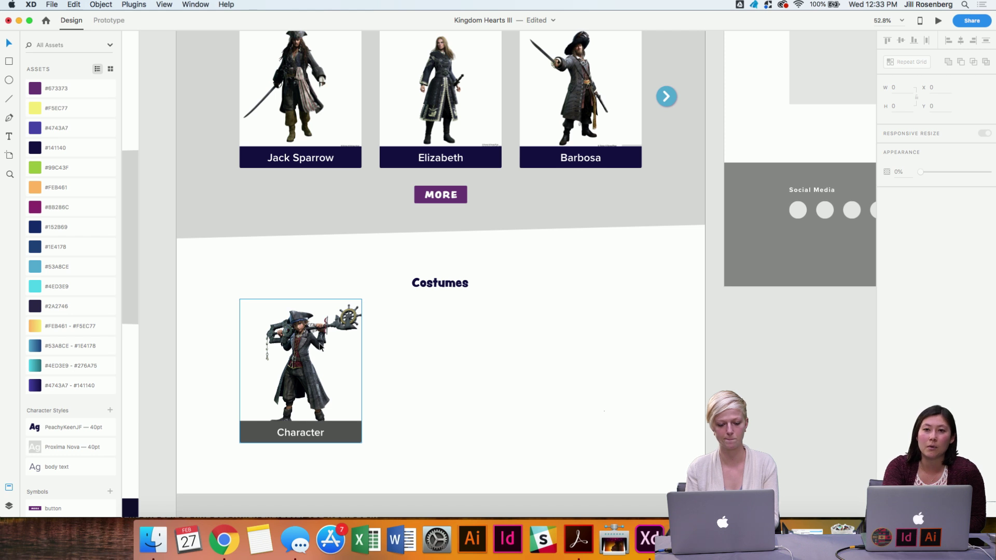
Turn the remaining Costumes card into a repeat grid and extend it to three cards in a row.
click(318, 367)
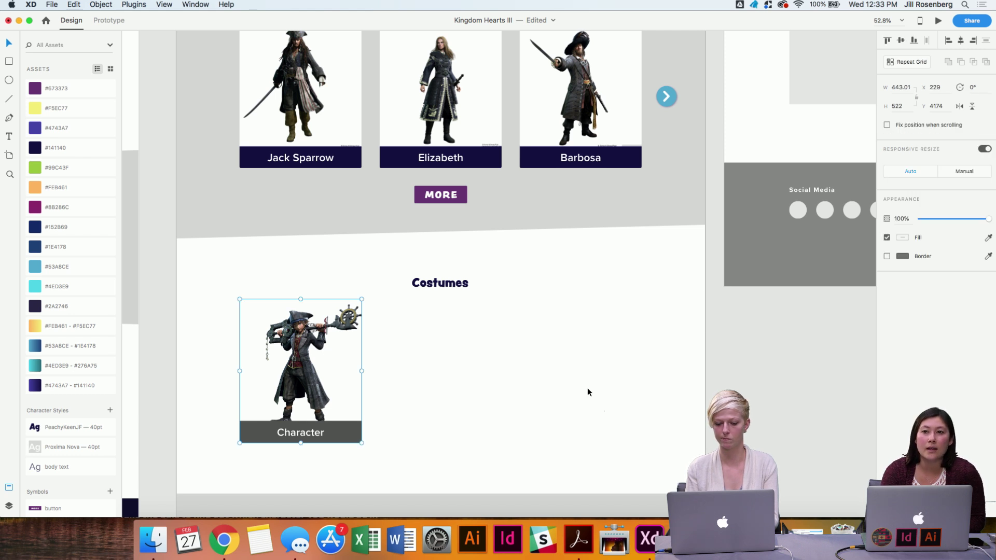
scroll(588, 389, down, 1)
scroll(588, 389, left, 1)
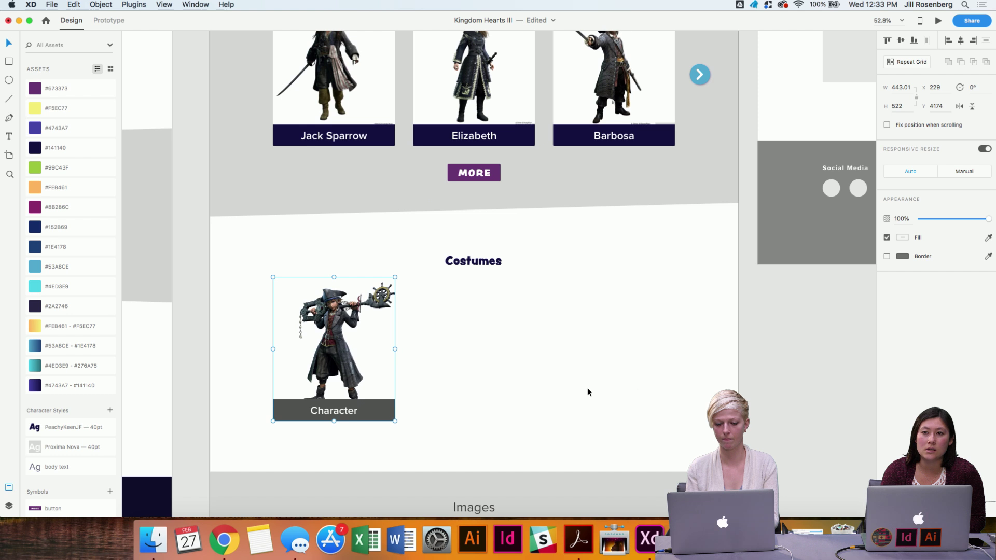
drag(425, 415, 291, 321)
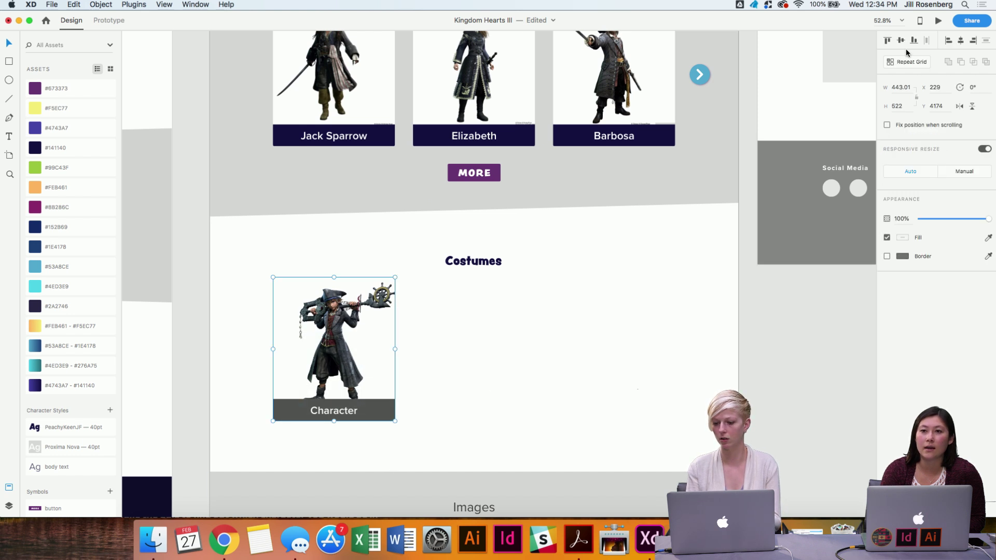
click(908, 61)
drag(396, 352, 651, 383)
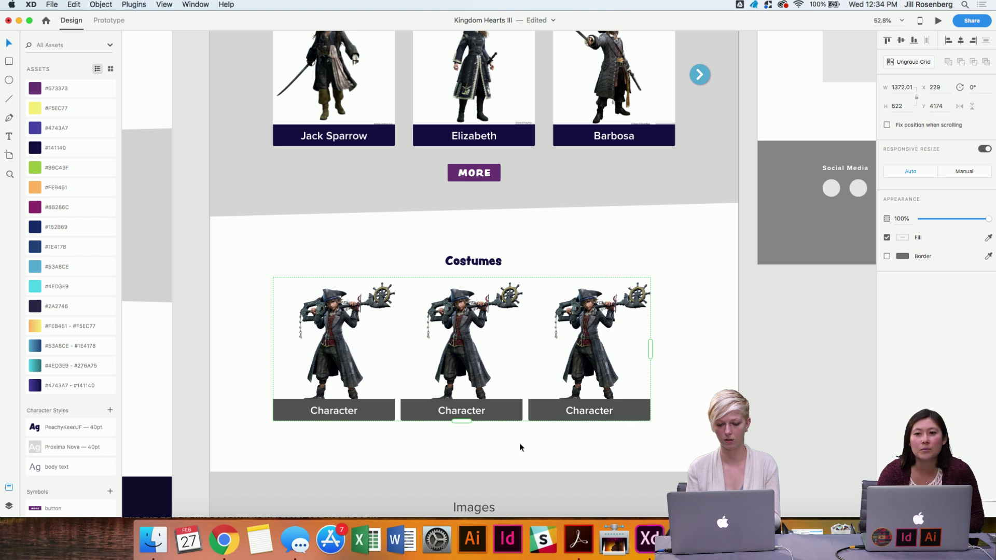
Adjust the gaps between the Costumes cards until the repeat grid is about 1446 px wide.
scroll(519, 443, up, 5)
drag(536, 288, 649, 283)
scroll(650, 283, down, 5)
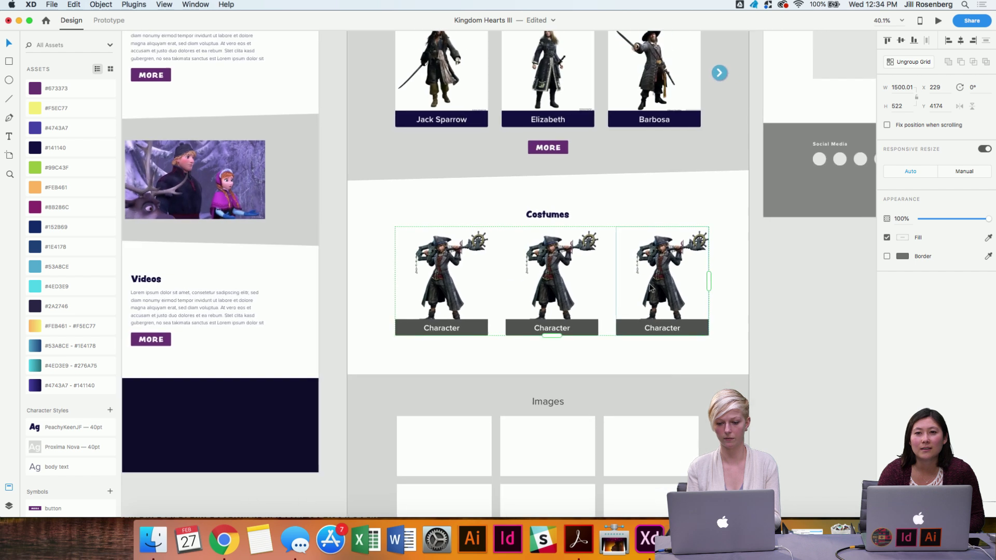
drag(586, 273, 573, 273)
click(496, 333)
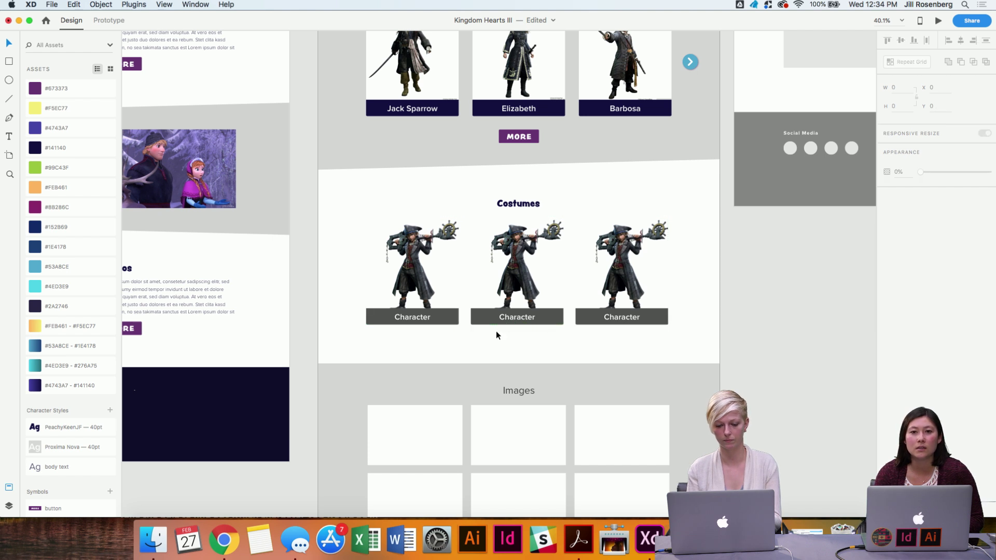
Fill the Costumes repeat grid with the Donald, Goofy and Sora images from the KINGDOMHEARTSIII pirates_costumes folder on the Desktop.
click(483, 255)
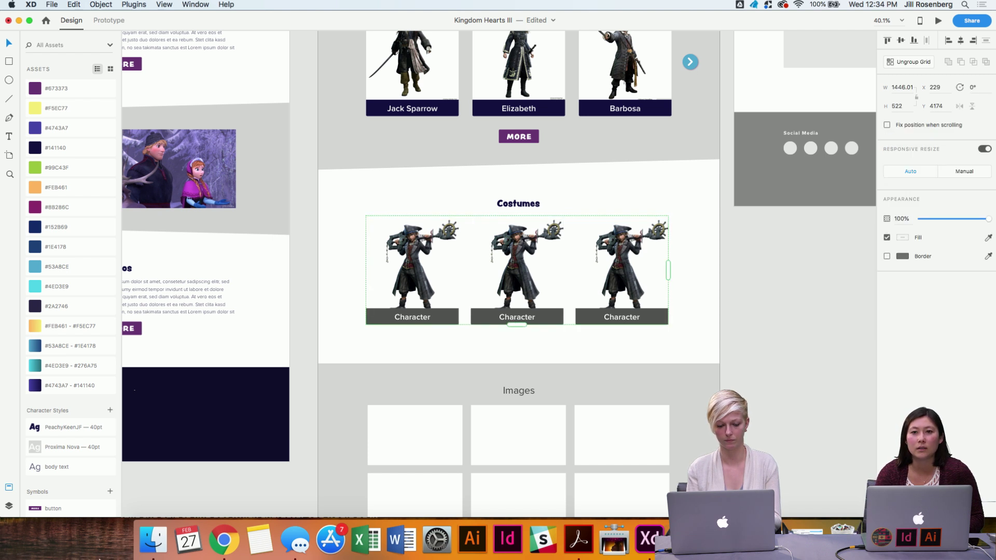
click(153, 540)
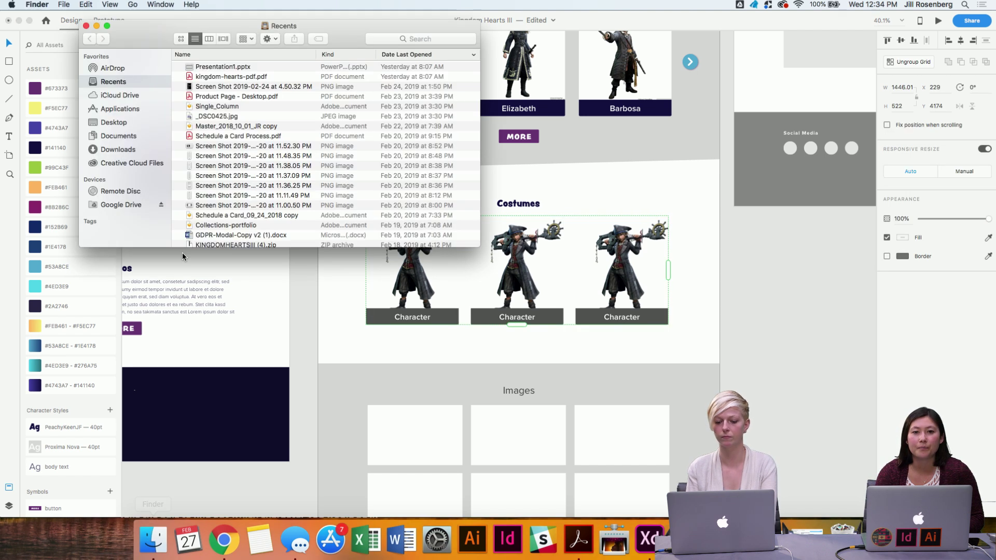
click(124, 124)
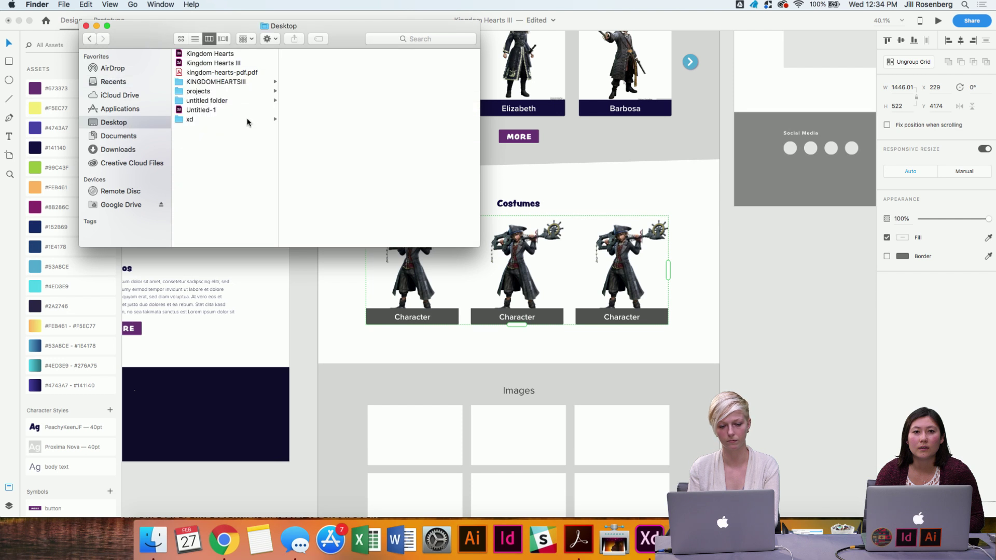
click(215, 82)
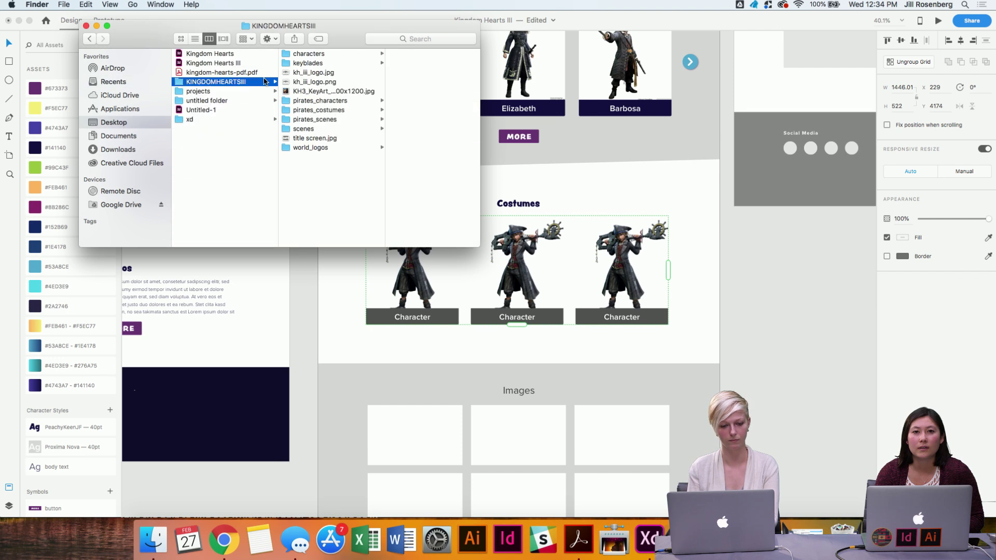
click(326, 112)
key(Right)
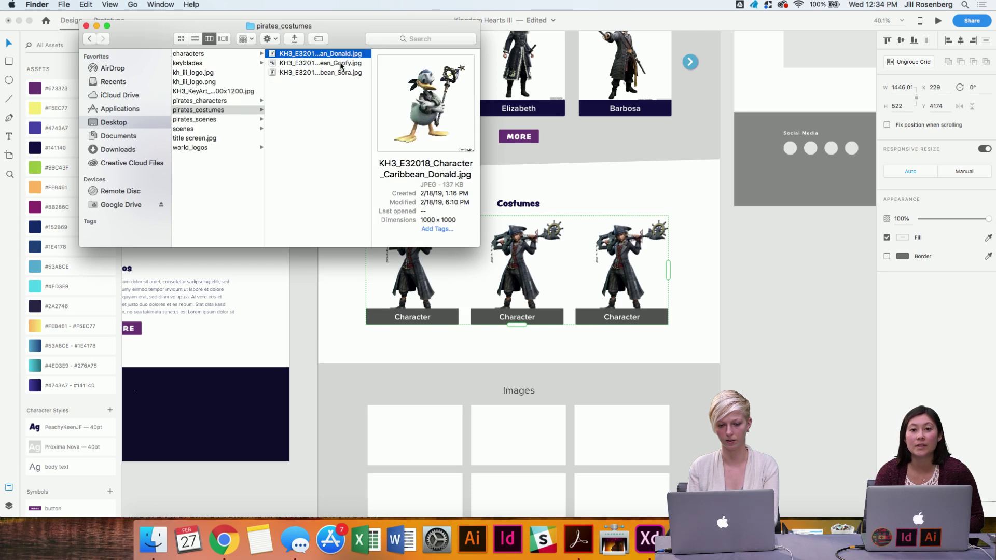
shift+click(314, 73)
drag(319, 66, 419, 279)
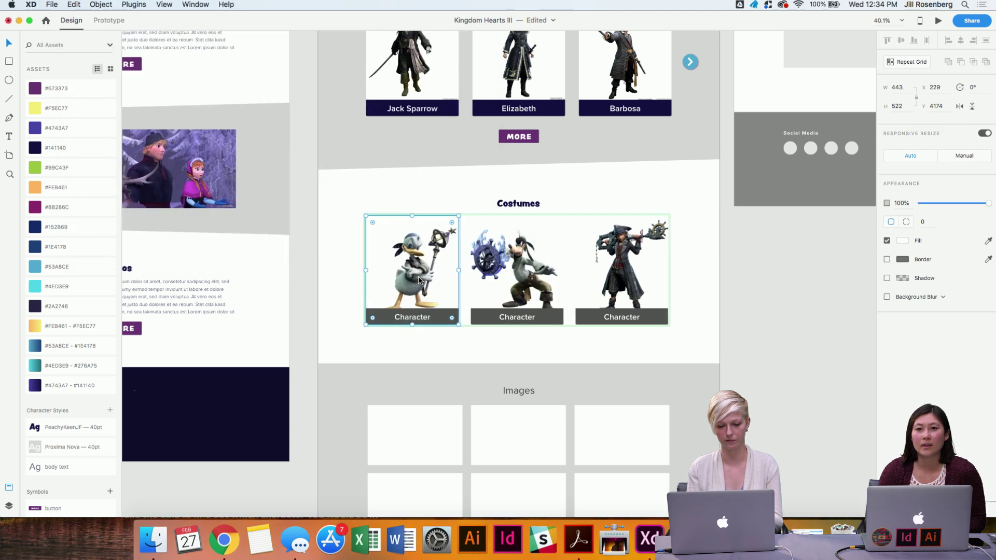
Examine how the three costume images fit in the Costumes repeat grid beneath the Characters row.
scroll(452, 355, right, 2)
scroll(452, 355, down, 1)
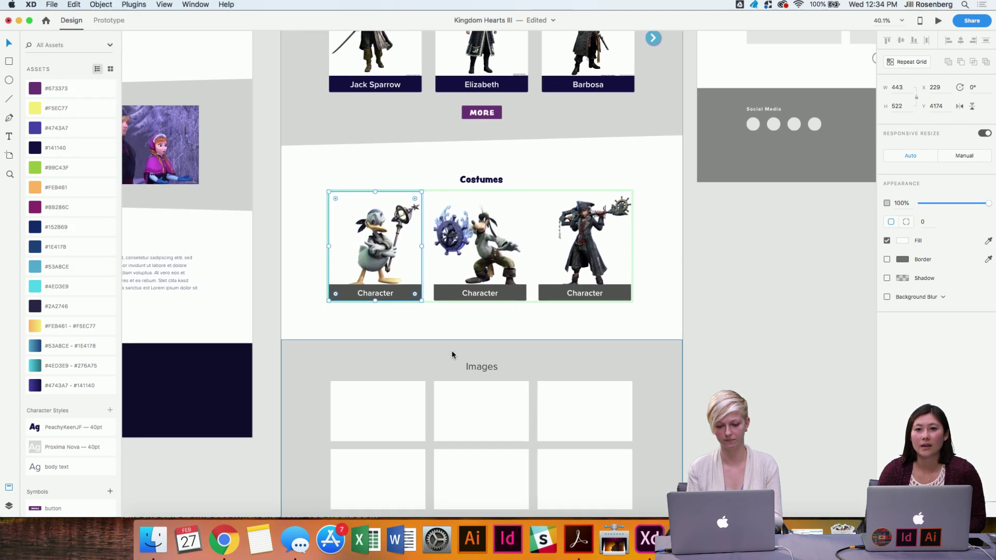
scroll(481, 338, up, 5)
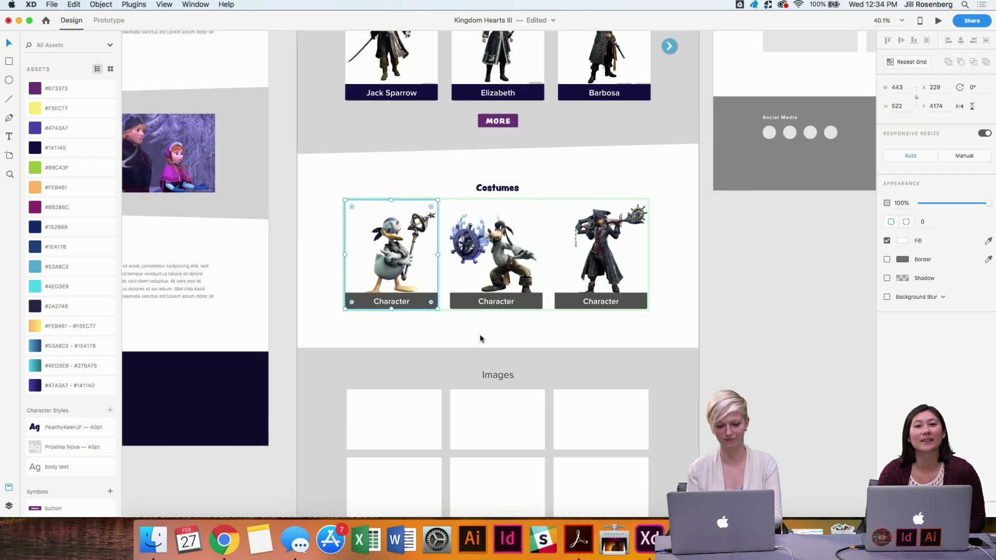
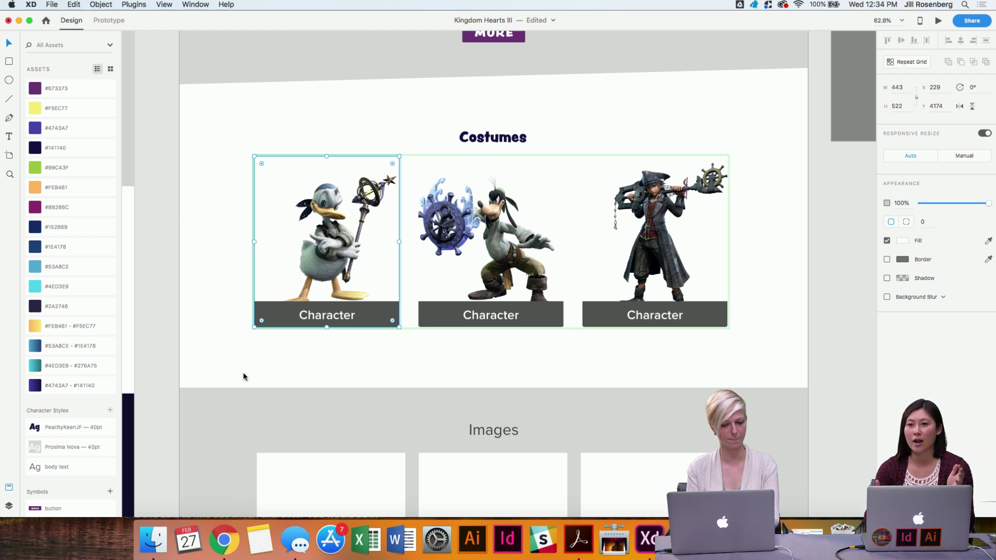
scroll(315, 381, right, 2)
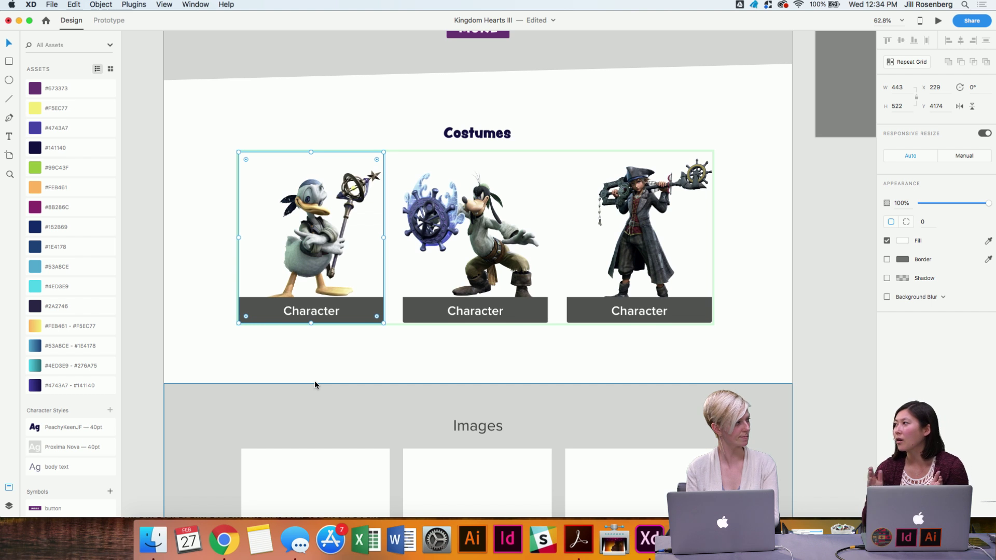
scroll(314, 385, down, 5)
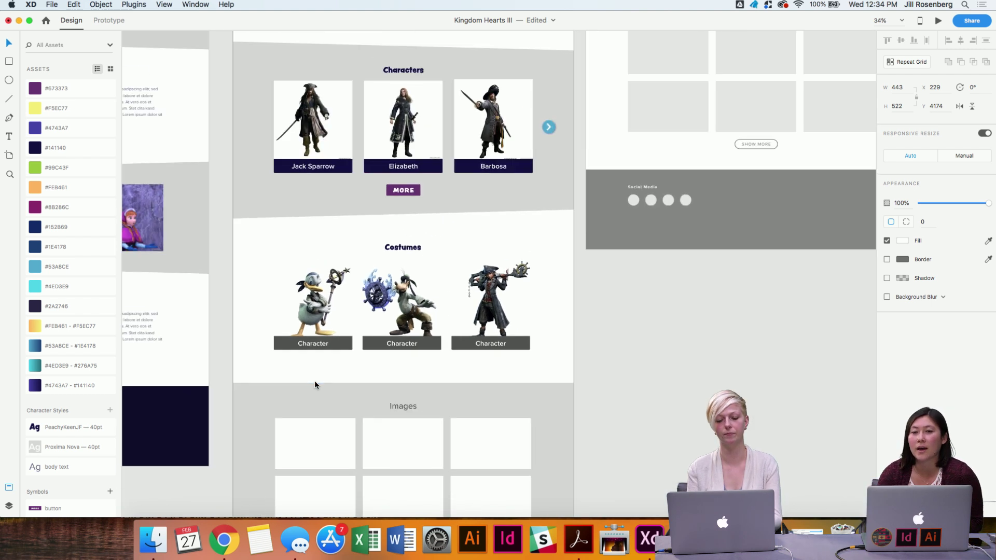
click(583, 338)
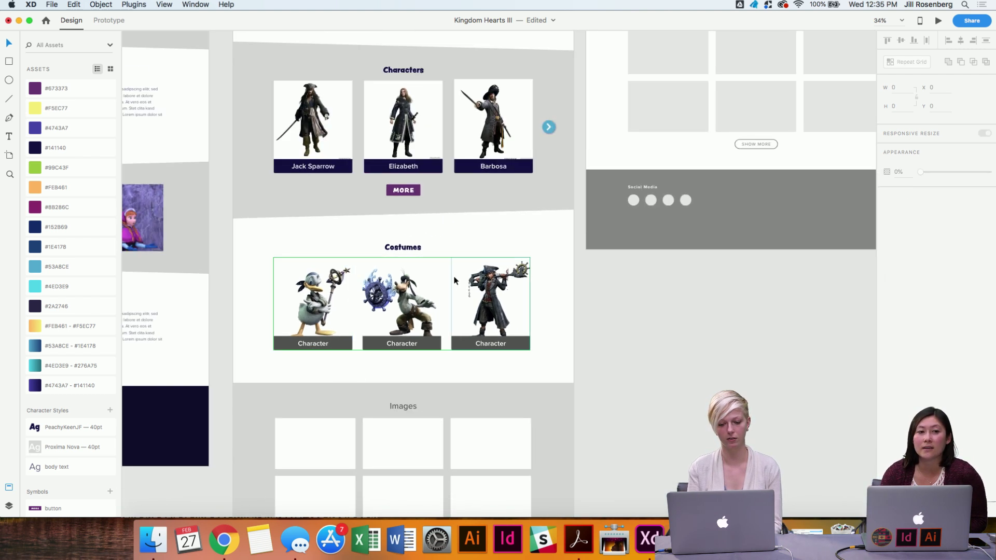
click(394, 343)
mouse_move(403, 349)
mouse_down()
mouse_move(403, 517)
mouse_move(414, 350)
mouse_up()
scroll(557, 352, left, 3)
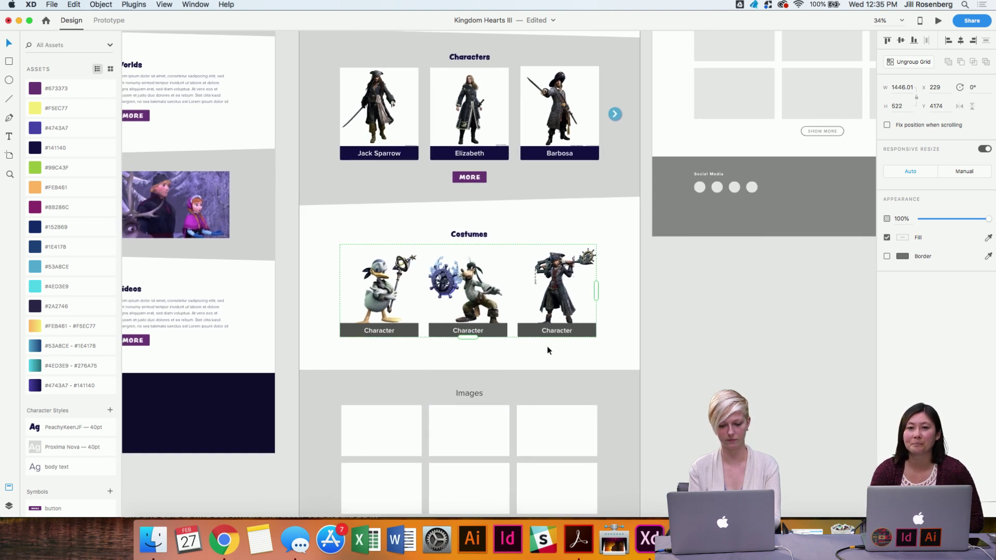
click(534, 344)
scroll(534, 343, up, 5)
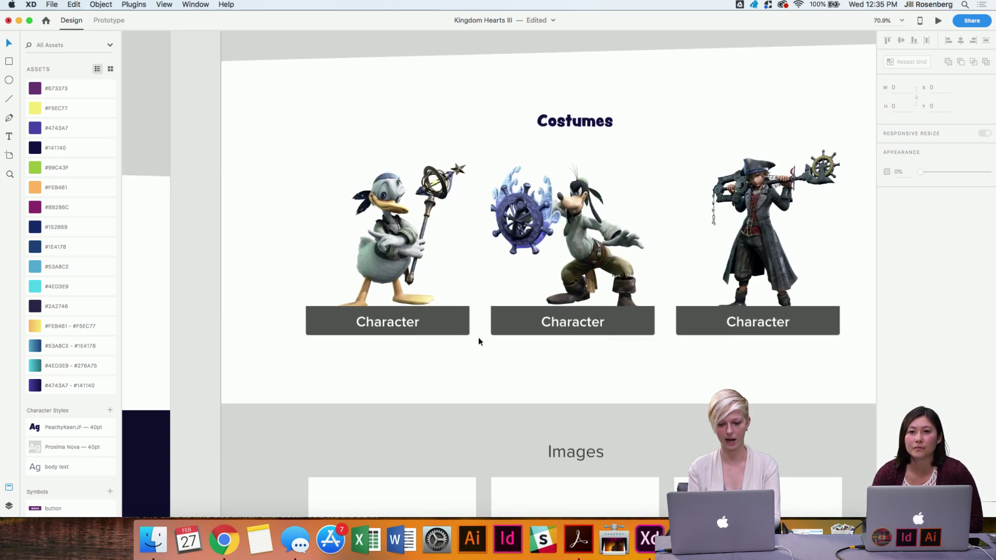
Scale down the Goofy, Donald and Sora images inside their Costumes cards so each ends at the upper edge of its label bar.
scroll(478, 338, down, 3)
double_click(473, 226)
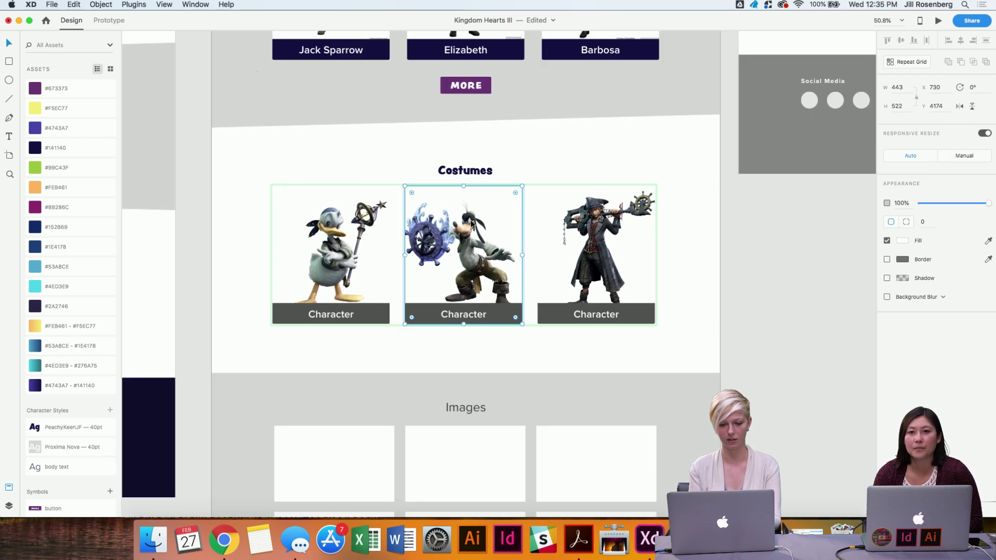
double_click(474, 226)
mouse_move(464, 324)
mouse_down()
mouse_move(463, 289)
mouse_move(464, 307)
mouse_up()
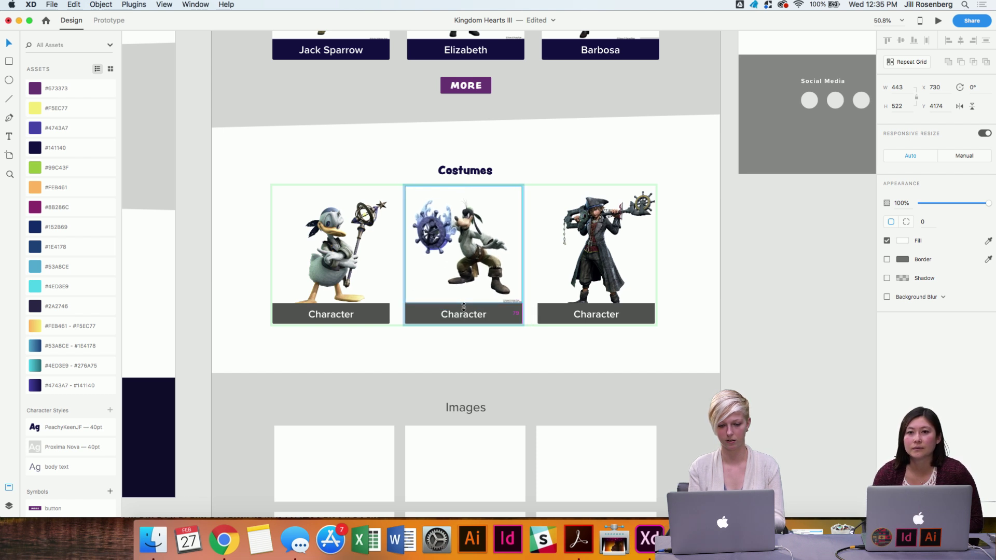
click(328, 275)
drag(332, 323, 331, 300)
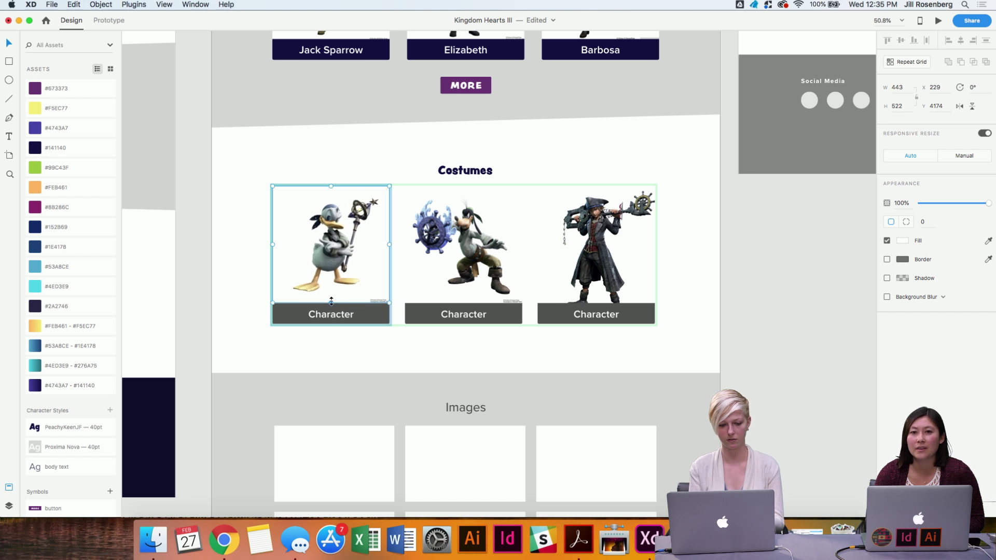
click(592, 265)
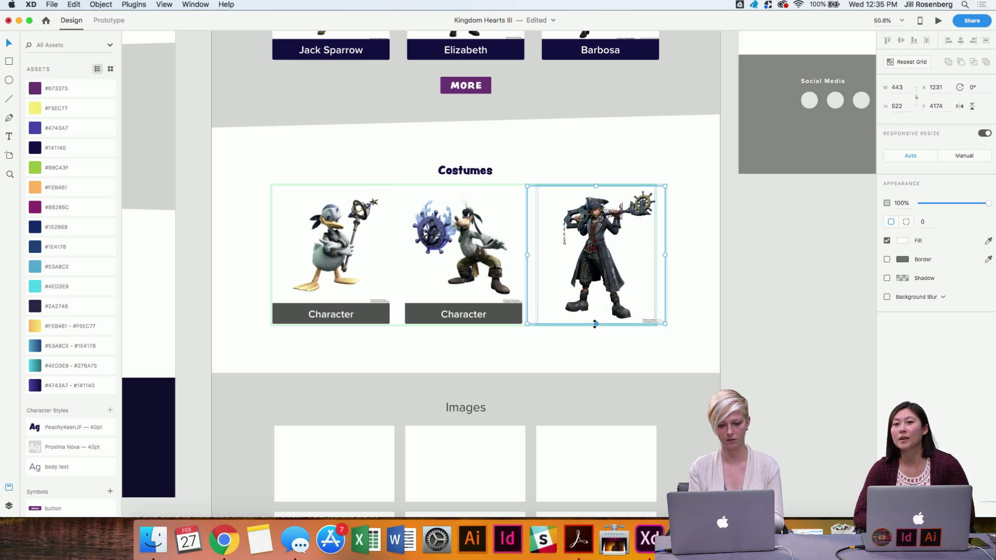
mouse_move(595, 324)
mouse_down()
mouse_move(593, 285)
mouse_move(597, 307)
mouse_up()
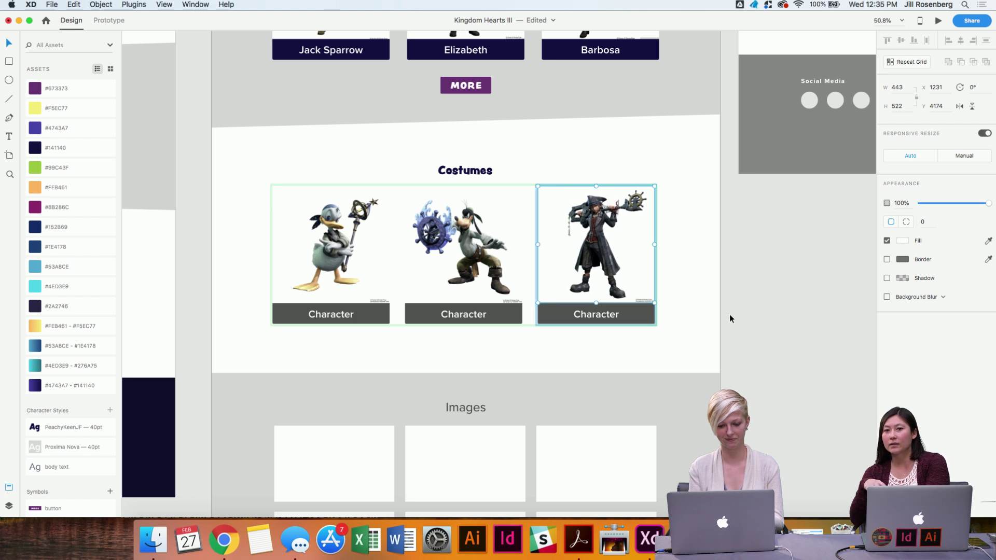
click(695, 297)
scroll(695, 297, up, 1)
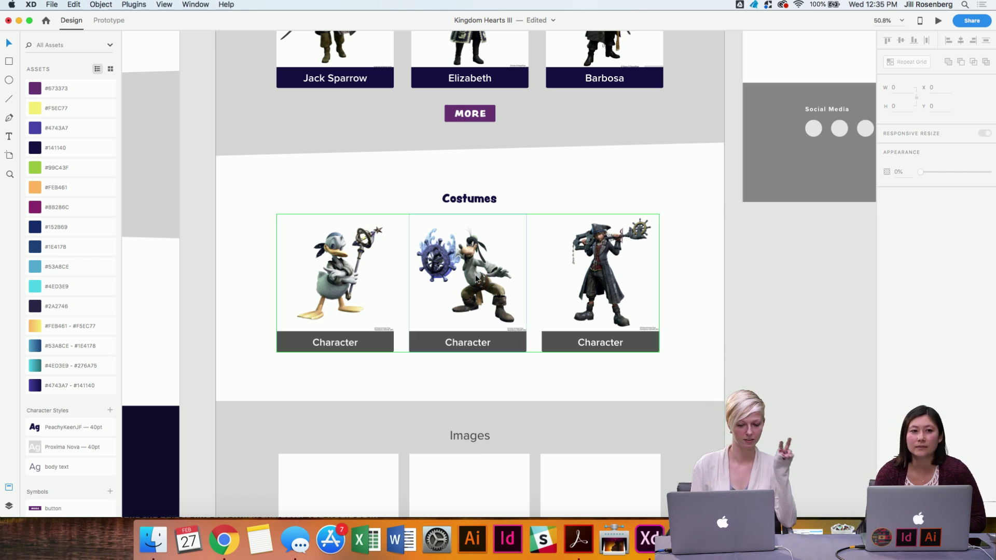
click(528, 292)
key(super+3)
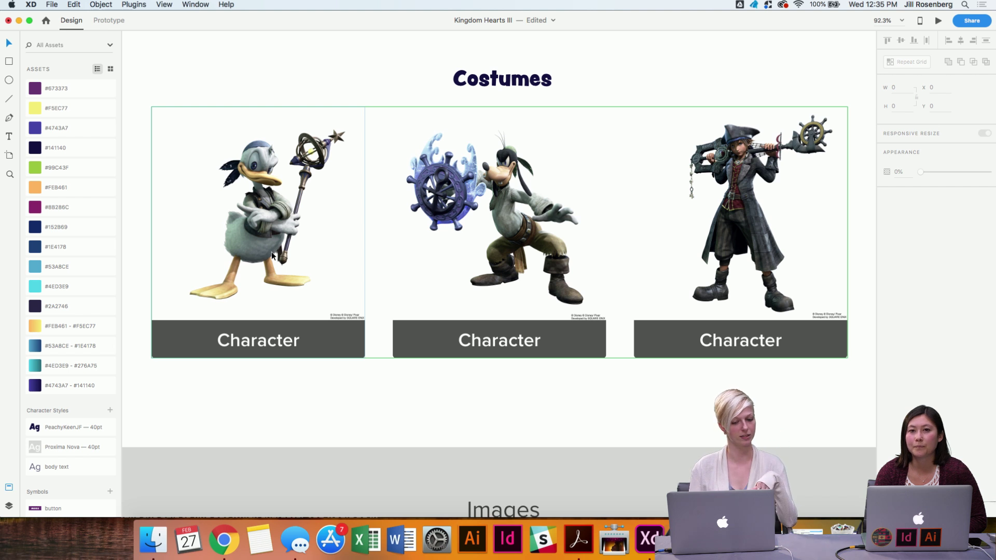
Add a border to the white card rectangle in the Costumes repeat grid.
scroll(279, 291, down, 3)
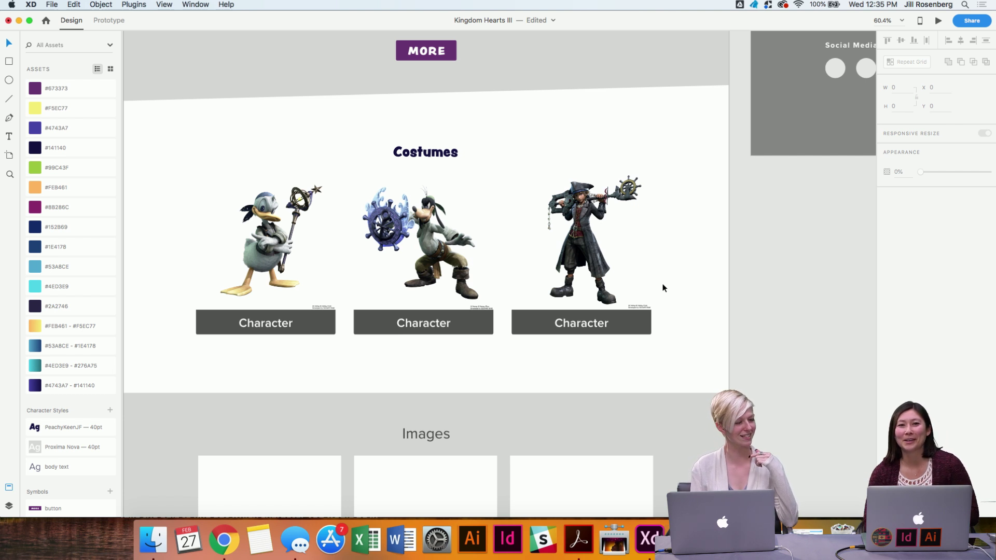
scroll(502, 346, up, 3)
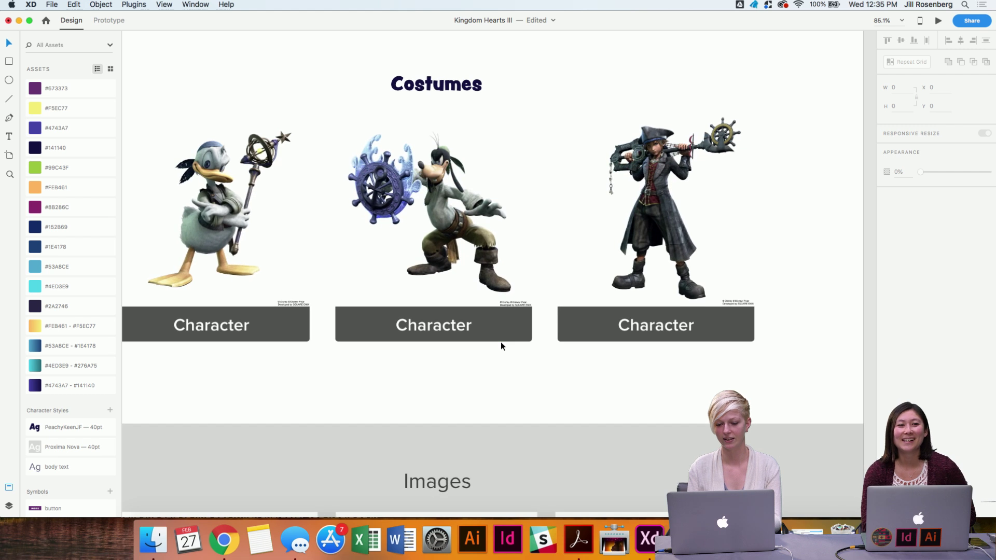
scroll(363, 350, down, 3)
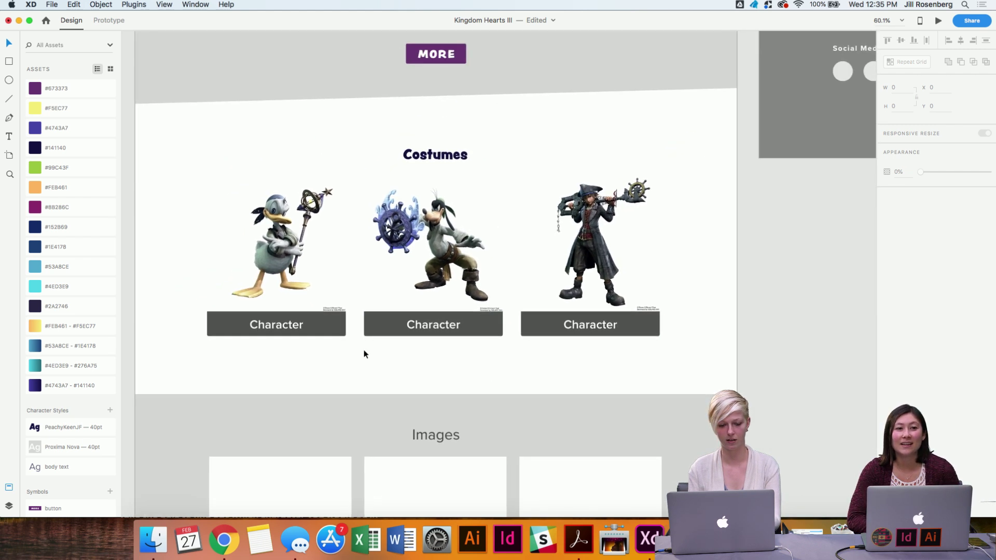
double_click(241, 229)
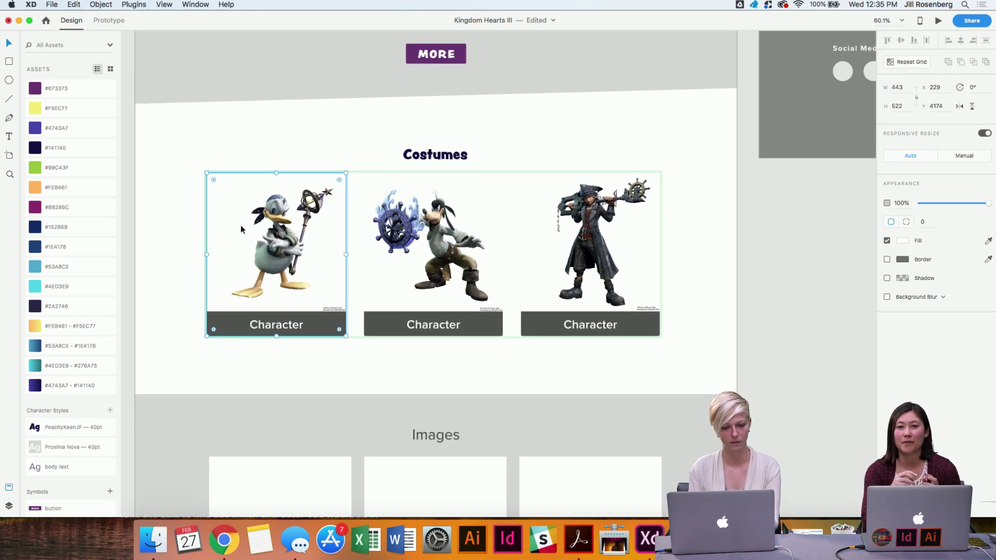
click(886, 260)
click(399, 368)
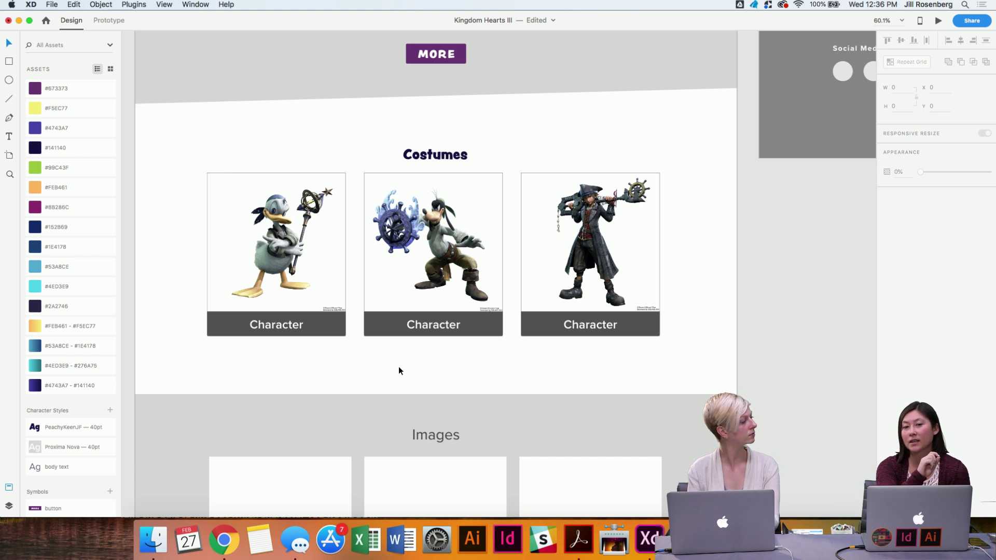
Change the label of the first Costumes card to Donald.
click(278, 326)
double_click(278, 328)
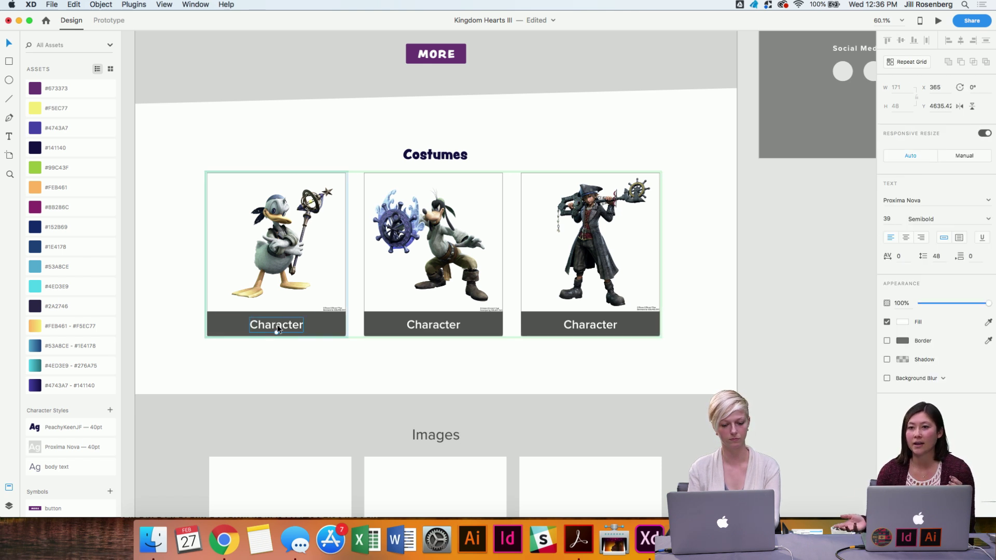
double_click(277, 326)
text(Donald)
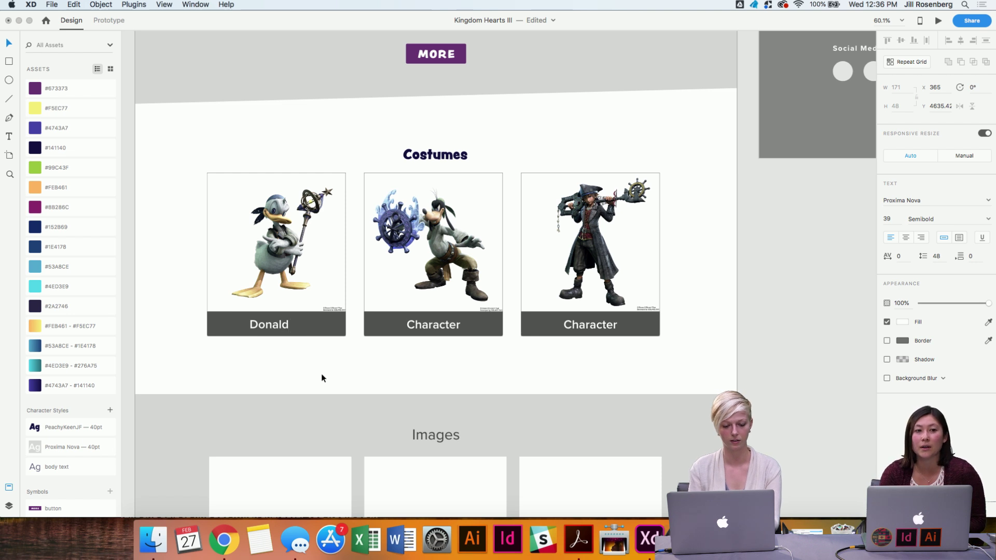
Center the Donald label horizontally on its dark label bar in the first Costumes card.
double_click(290, 324)
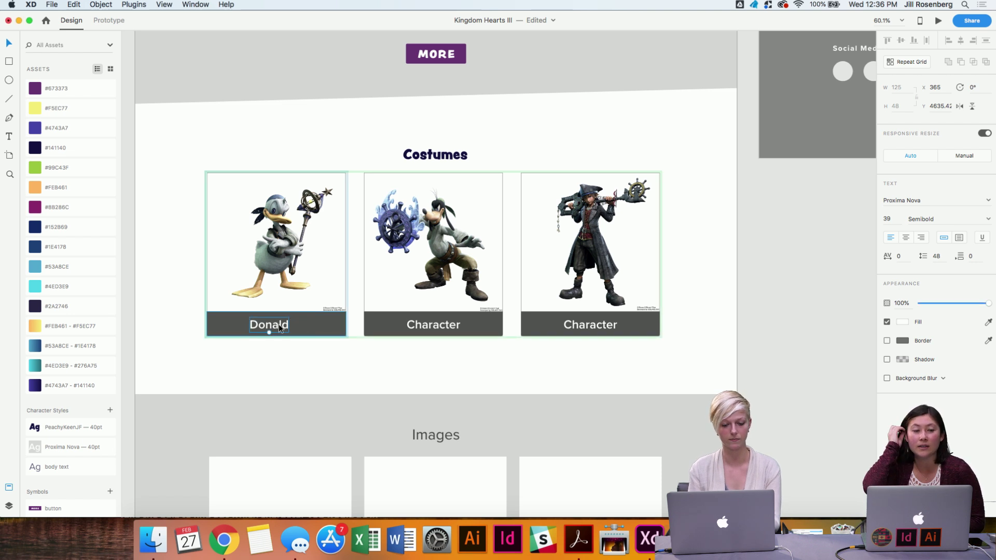
double_click(268, 327)
key(Escape)
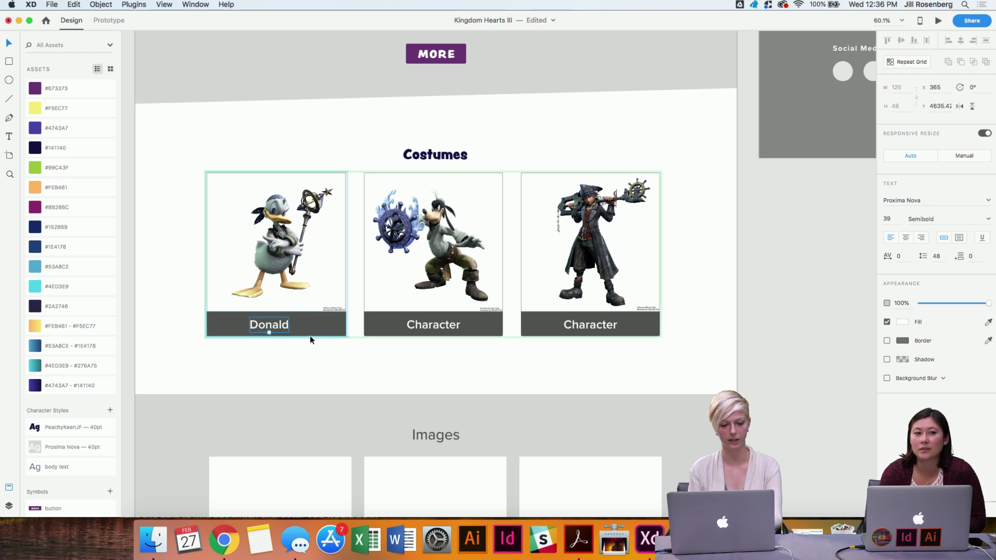
click(293, 356)
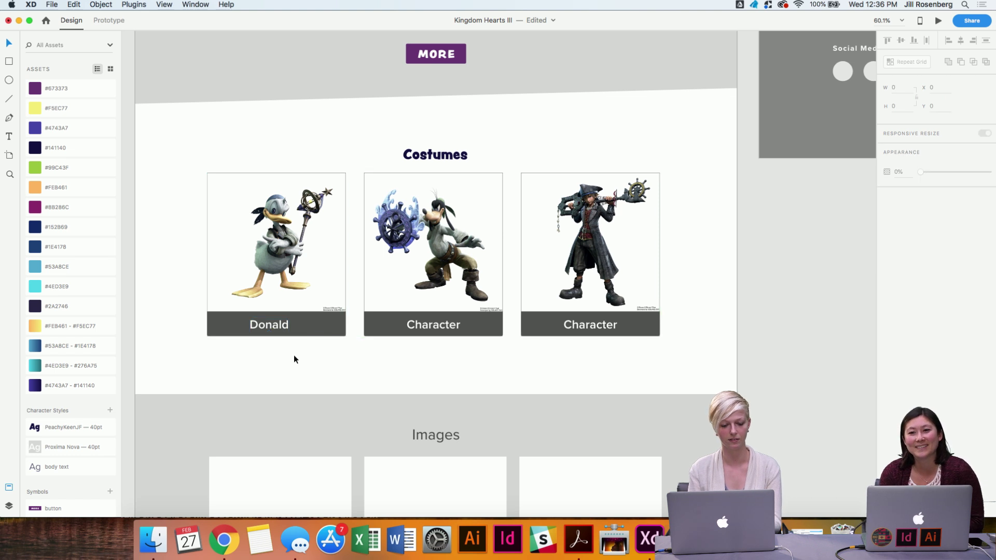
click(280, 328)
double_click(317, 321)
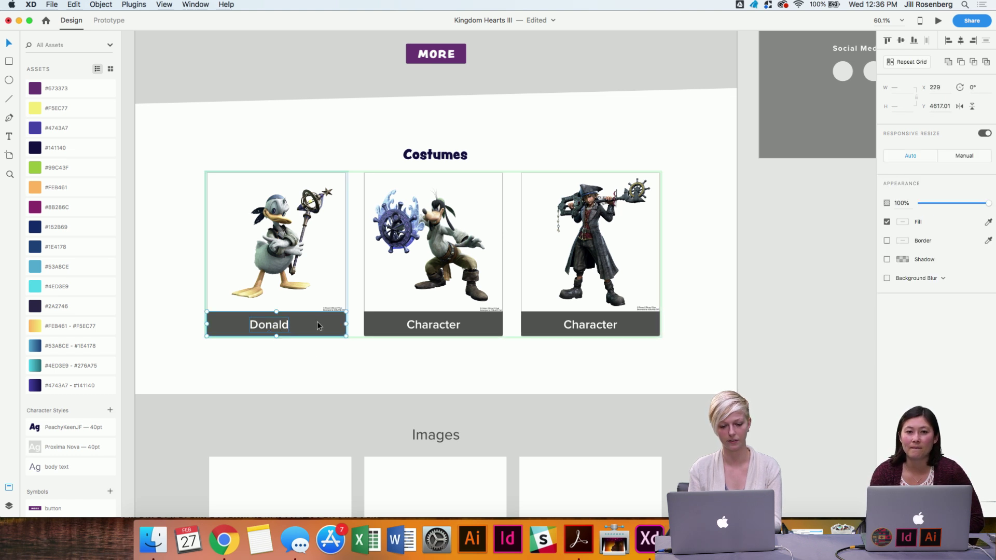
click(961, 42)
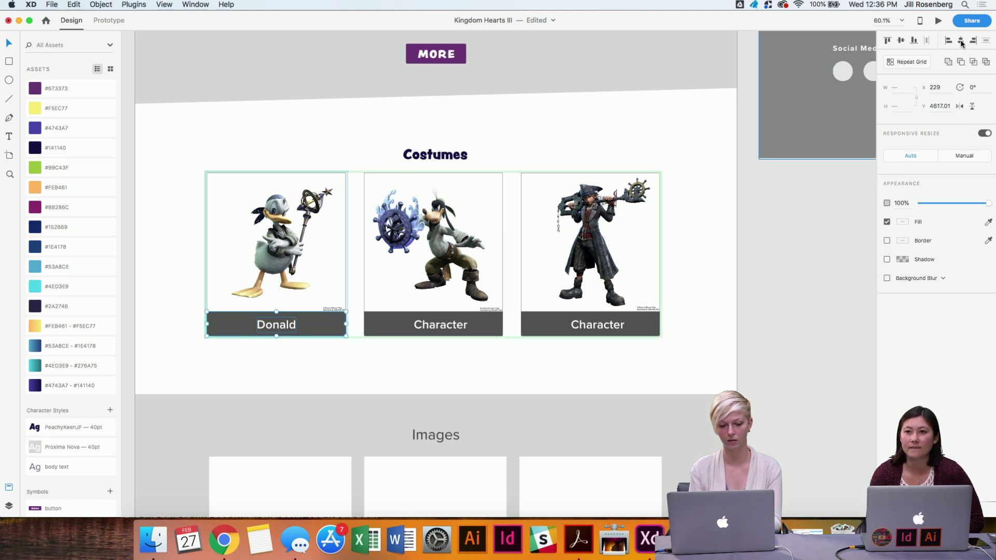
click(507, 364)
Change the label of the second Costumes card to Goofy.
double_click(446, 329)
double_click(445, 327)
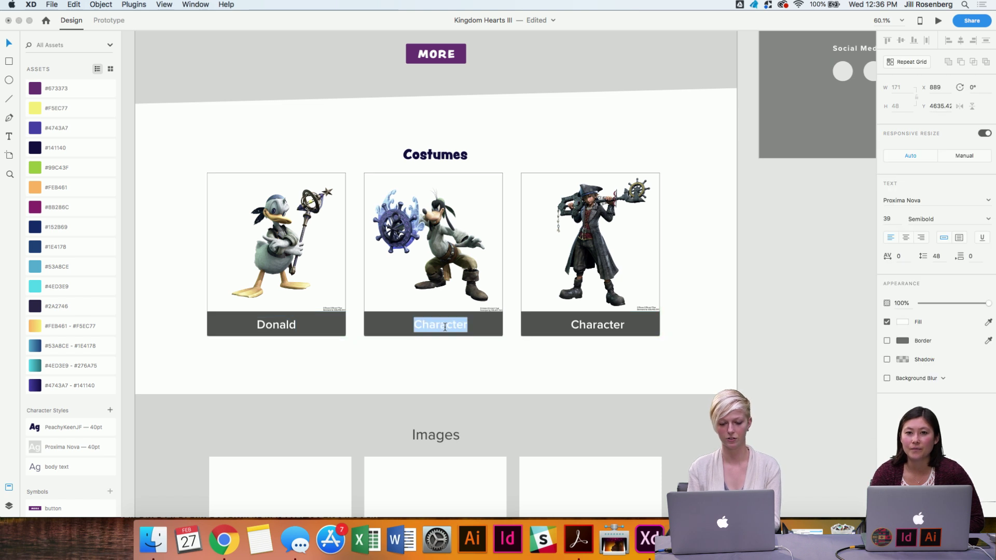
text(Goofy)
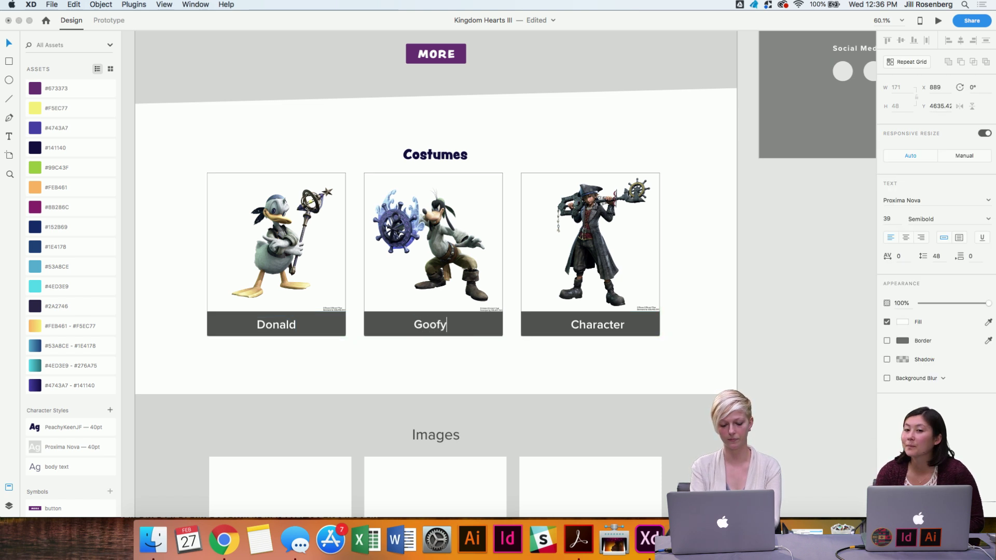
key(Escape)
click(478, 369)
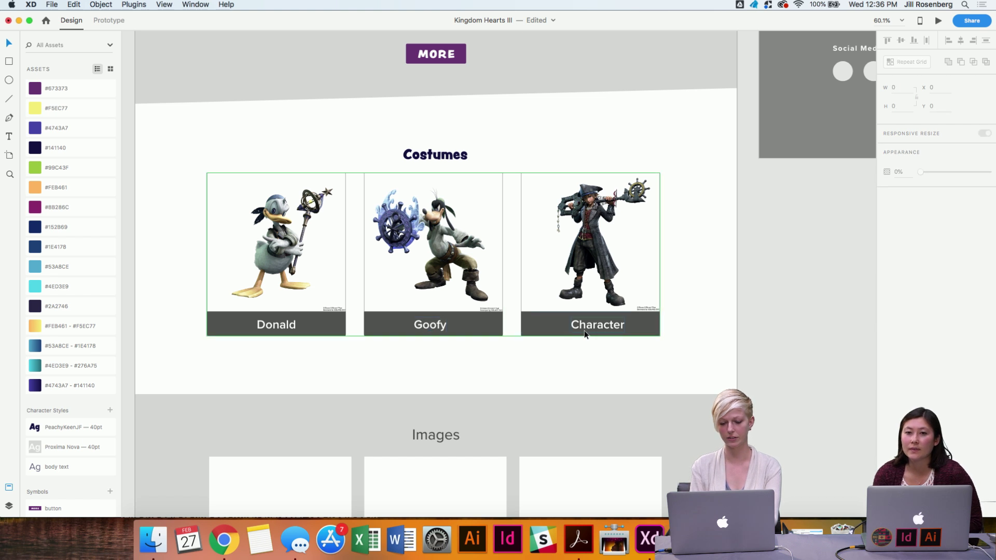
Change the label of the third Costumes card to Sora.
click(590, 324)
double_click(589, 324)
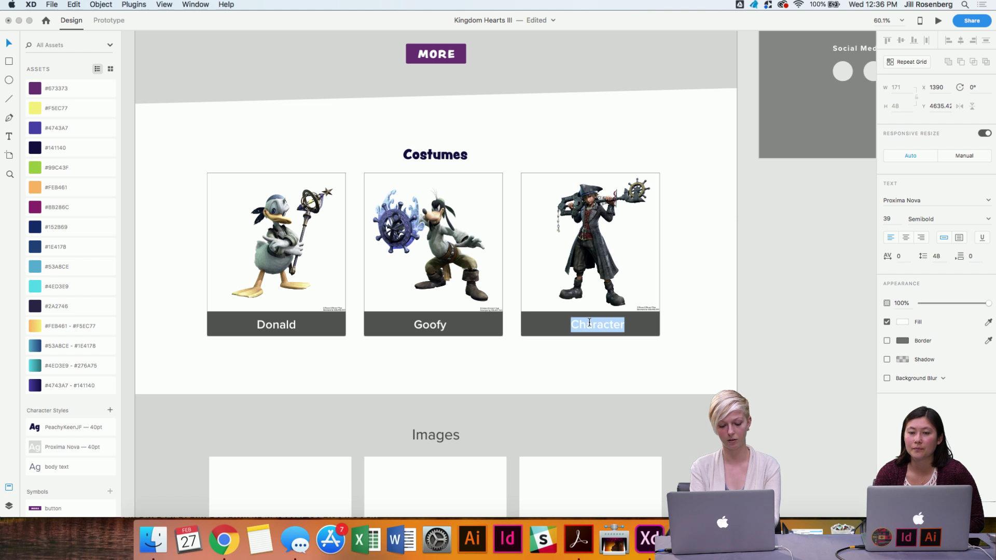
text(Sora)
click(642, 374)
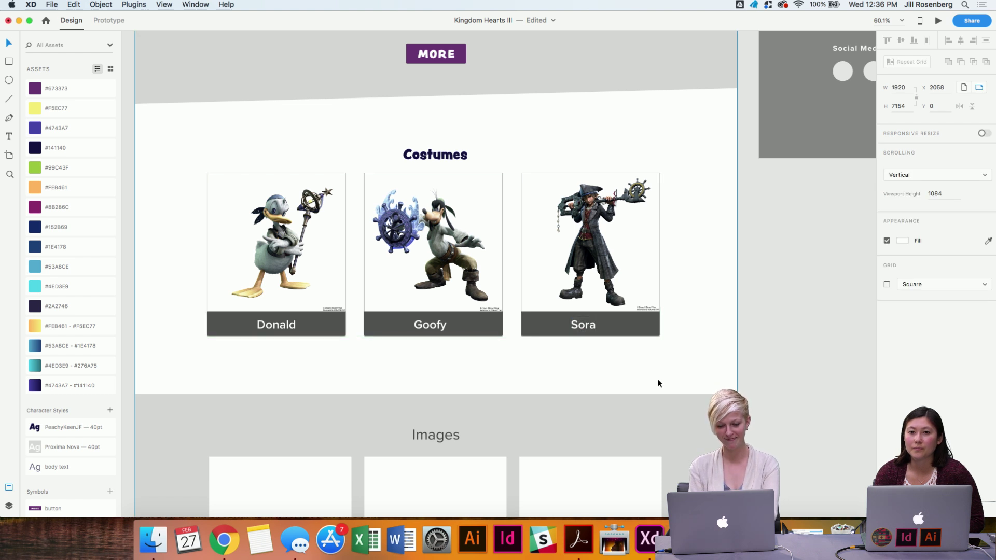
Examine the Costumes section in relation to the Characters section above and the Images section below.
click(577, 328)
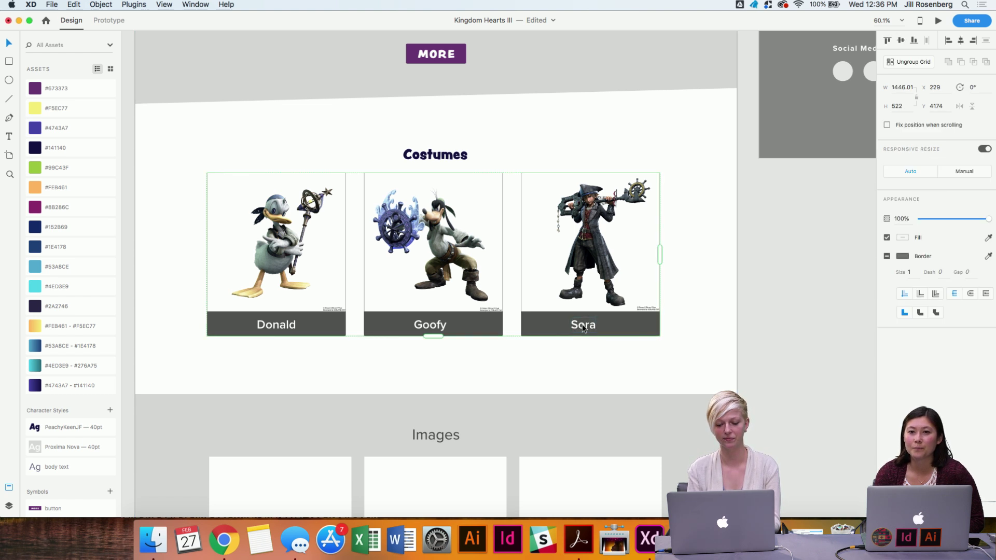
scroll(546, 400, down, 4)
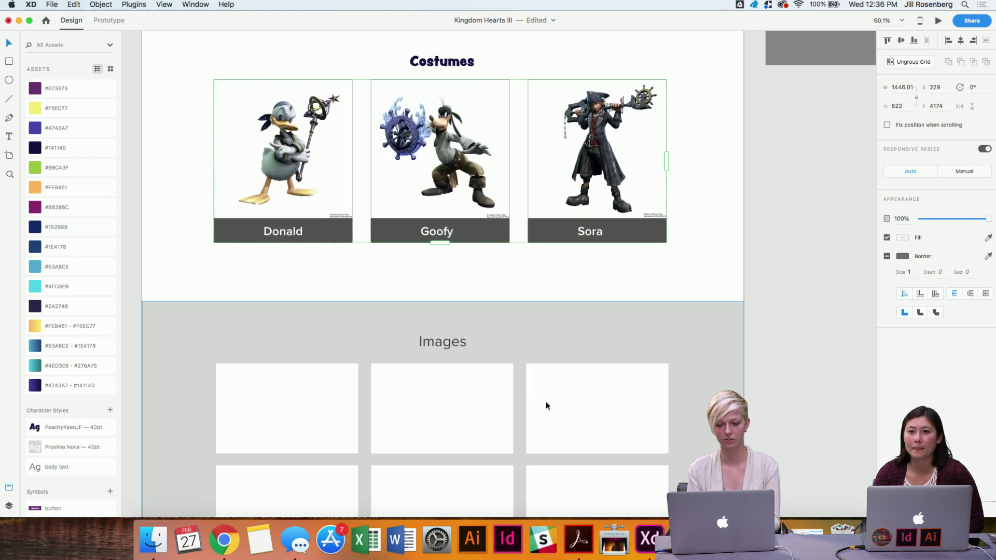
scroll(546, 401, up, 4)
click(516, 390)
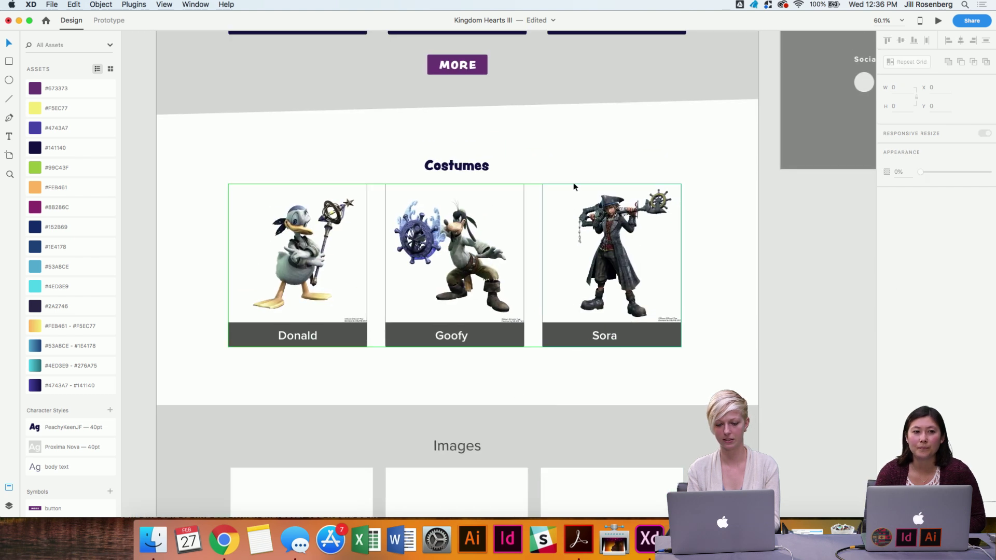
scroll(574, 182, down, 3)
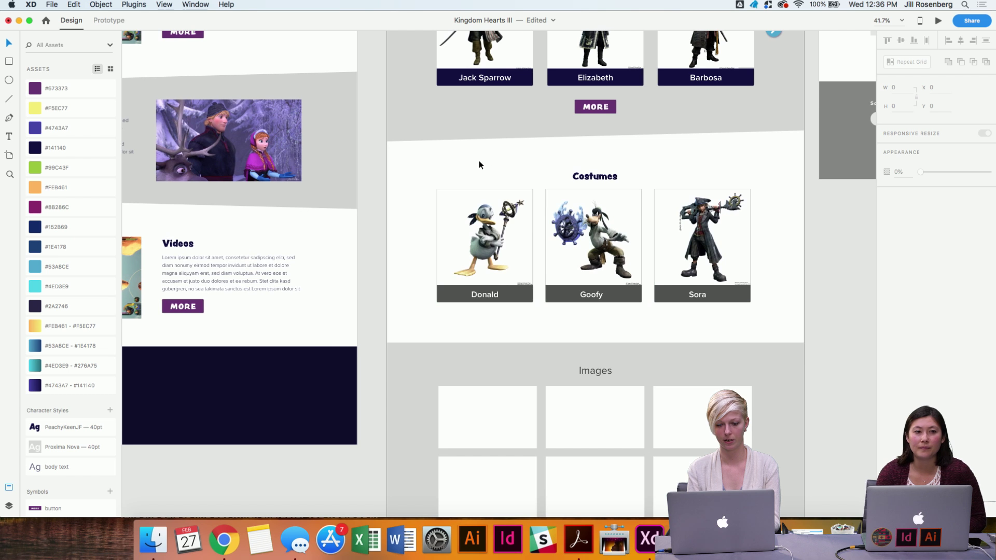
scroll(479, 164, up, 5)
click(489, 183)
scroll(488, 182, down, 2)
scroll(557, 238, down, 5)
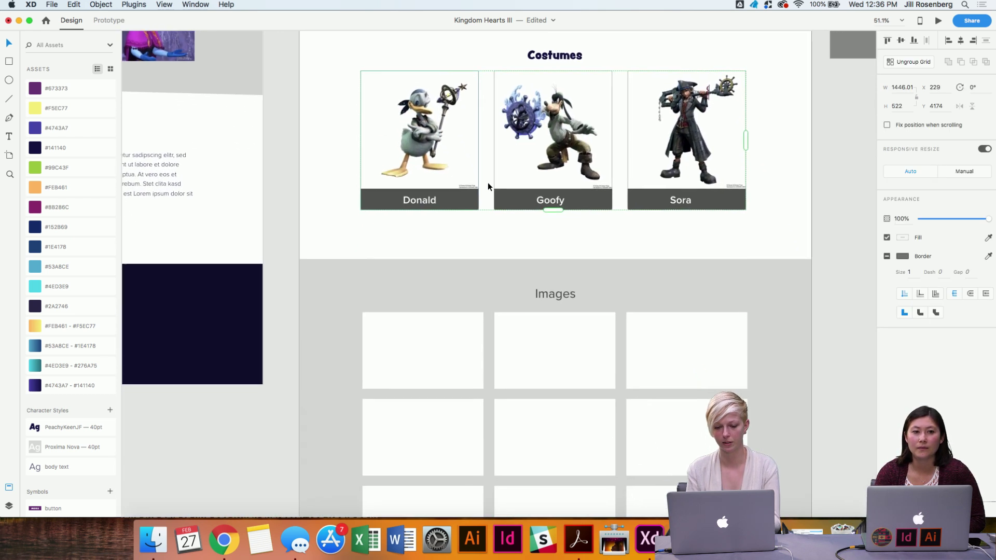
click(558, 238)
scroll(557, 238, up, 10)
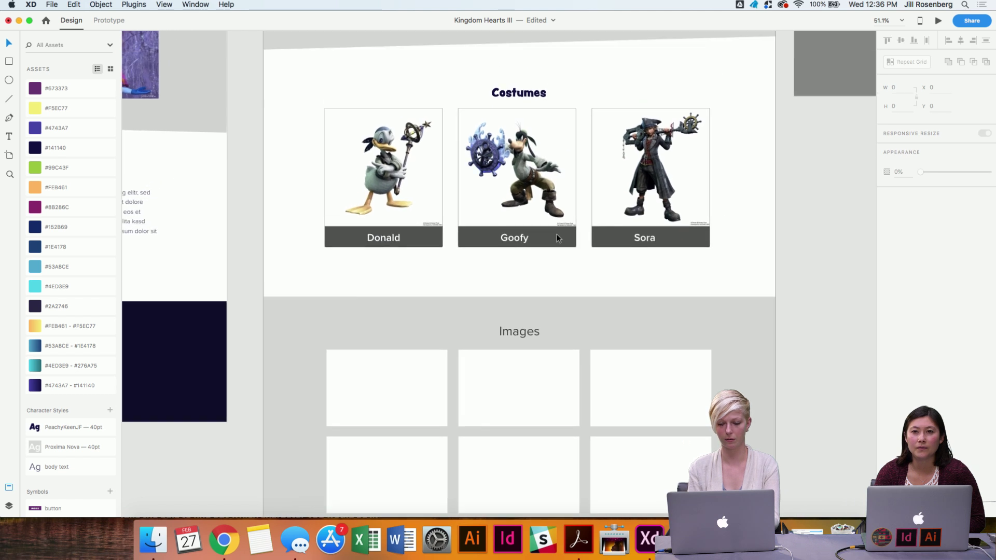
scroll(557, 238, up, 10)
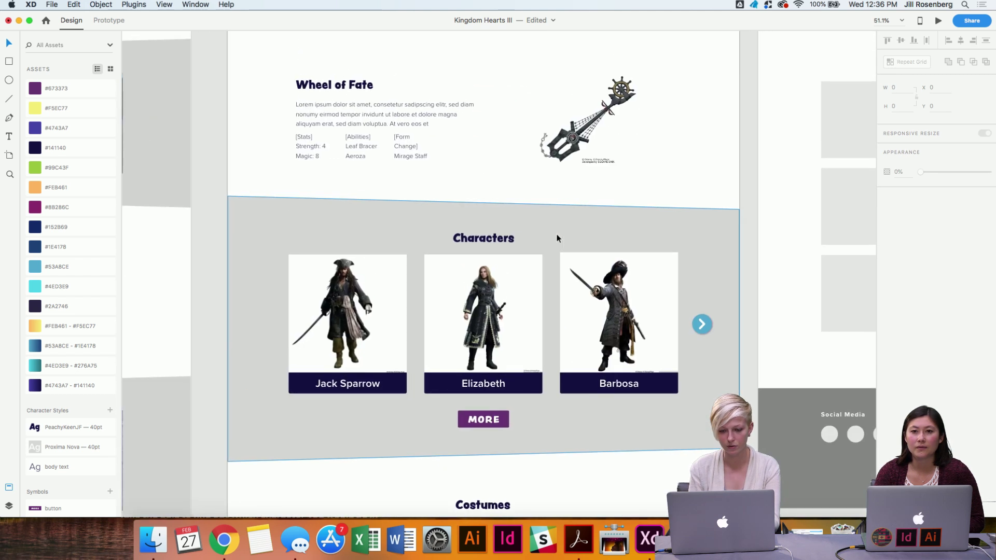
scroll(557, 238, down, 10)
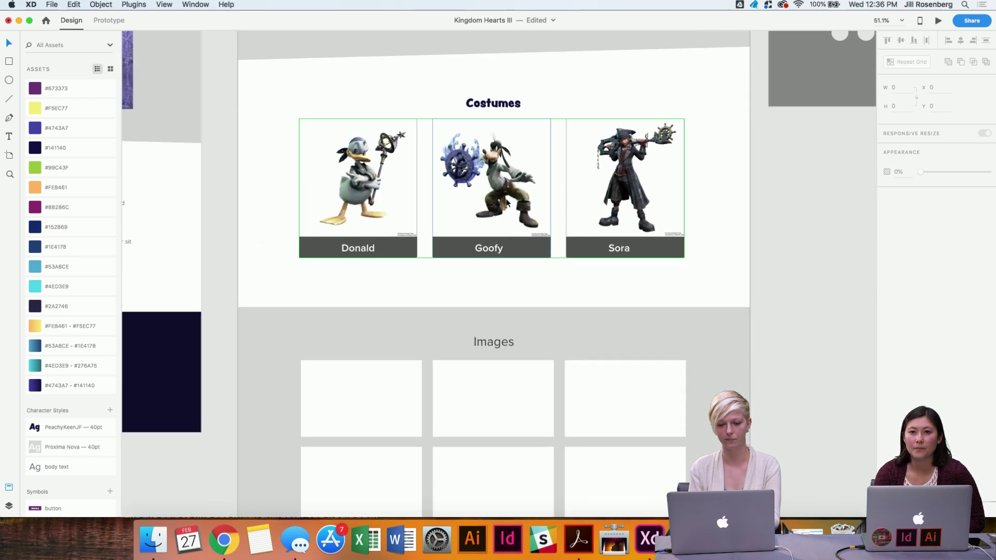
scroll(507, 200, down, 3)
Slant the top edge of the gray Images background by raising its upper-left corner point to Y 4831.
click(381, 249)
scroll(381, 245, up, 10)
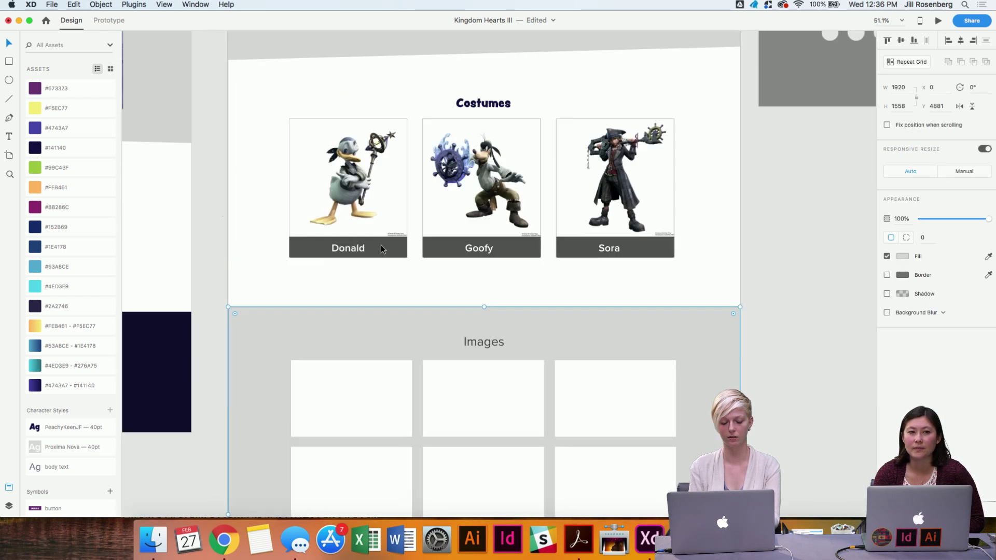
click(359, 209)
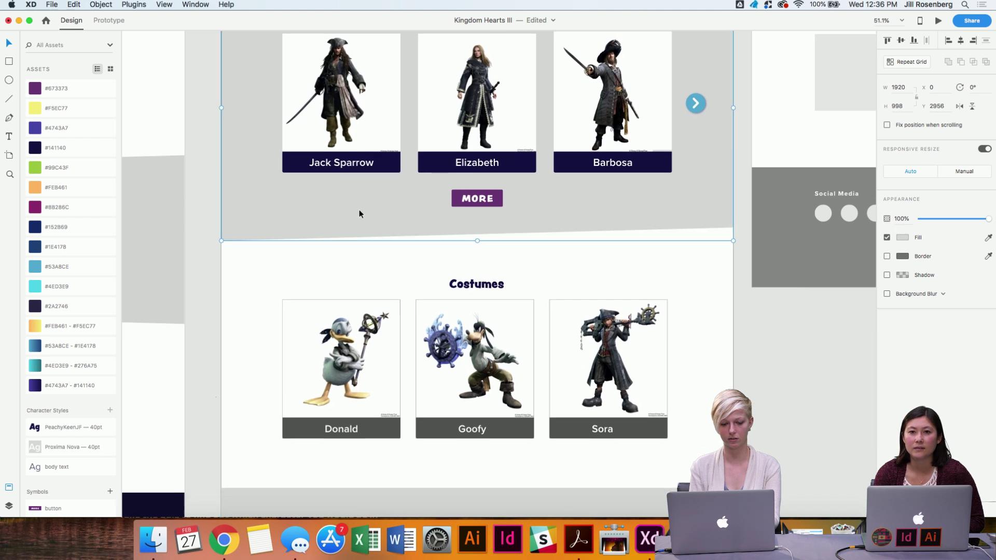
scroll(359, 210, down, 6)
click(287, 372)
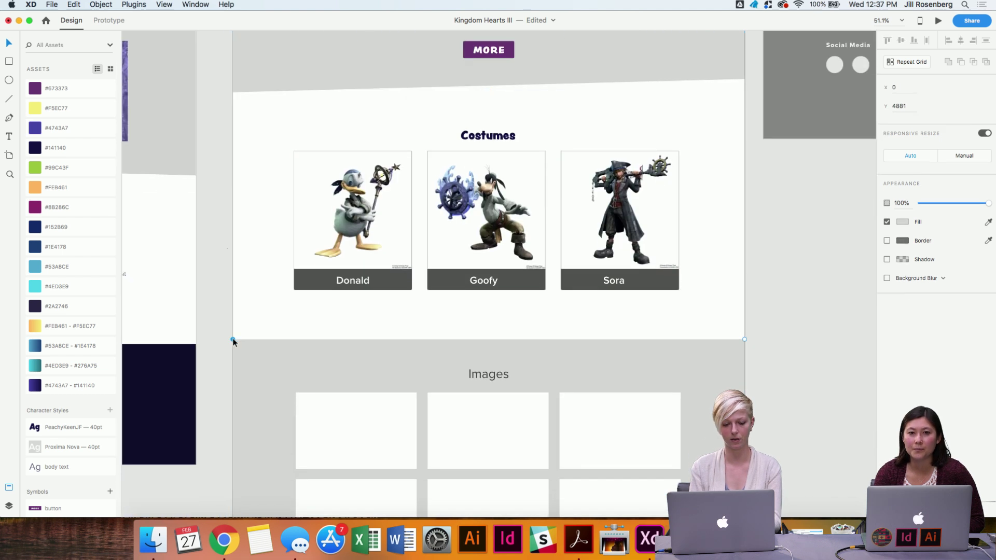
key(shift+Up)
key(shift+Up)
key(shift+Up)
key(shift+Up)
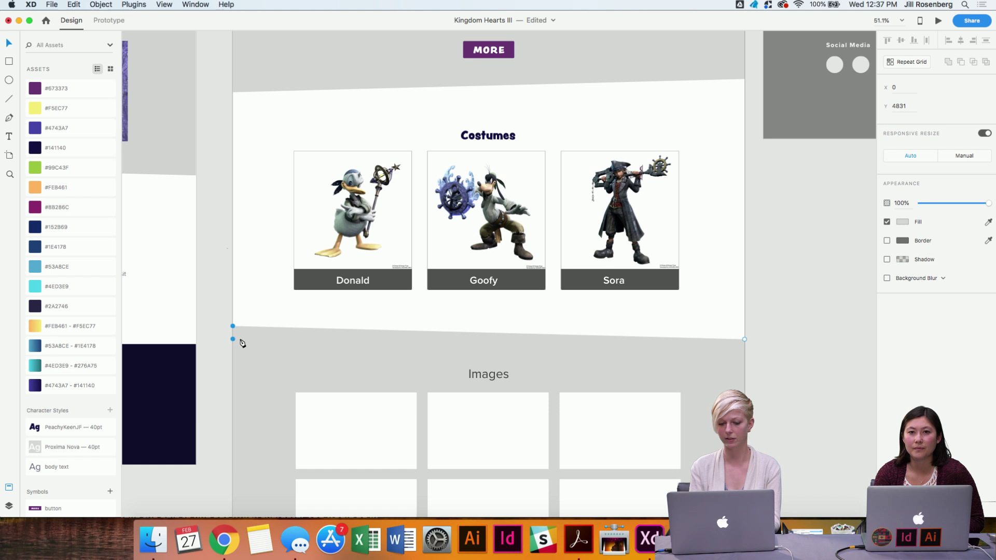
scroll(714, 344, down, 3)
click(776, 226)
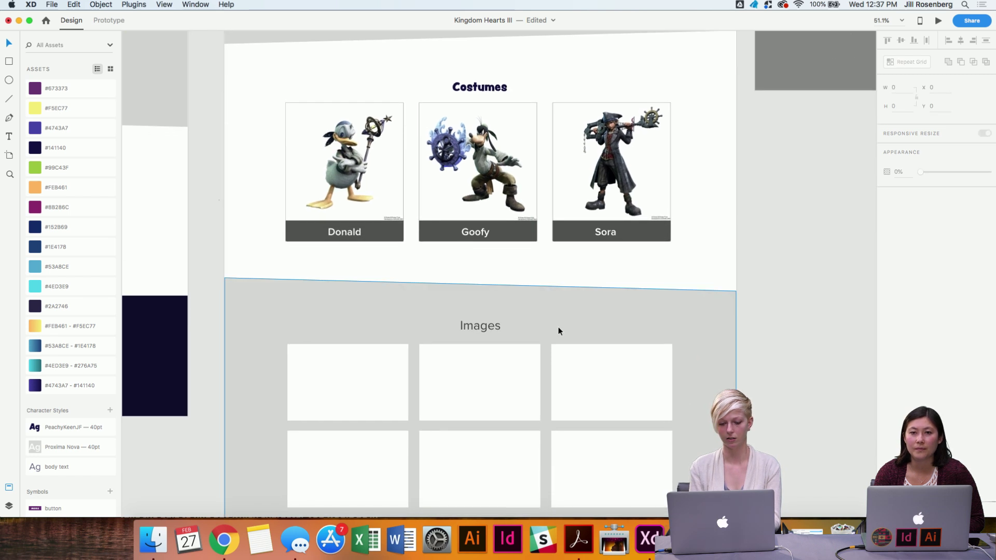
Select the white placeholder grid in the Images section and open the characters folder of KINGDOMHEARTSIII in Finder.
scroll(558, 329, down, 4)
scroll(558, 329, up, 2)
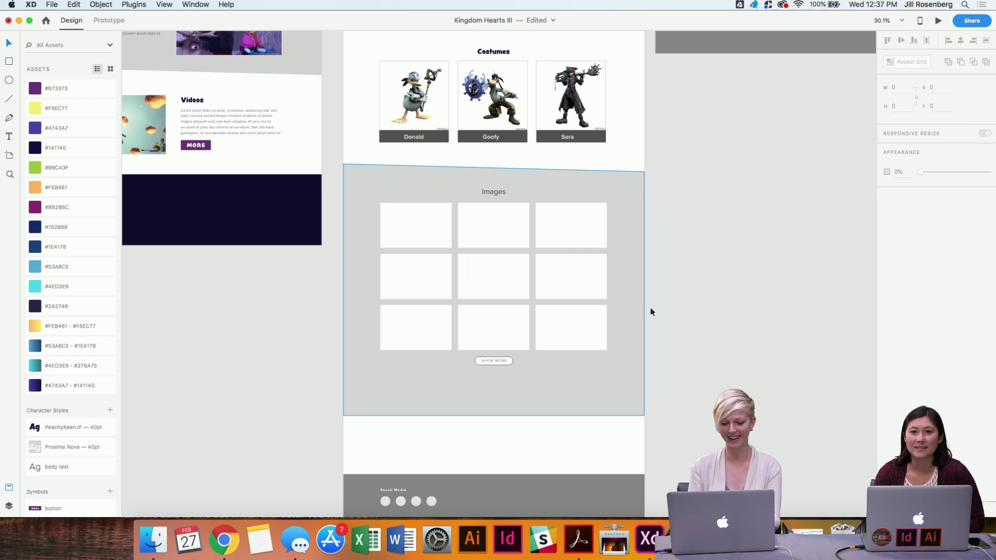
click(546, 264)
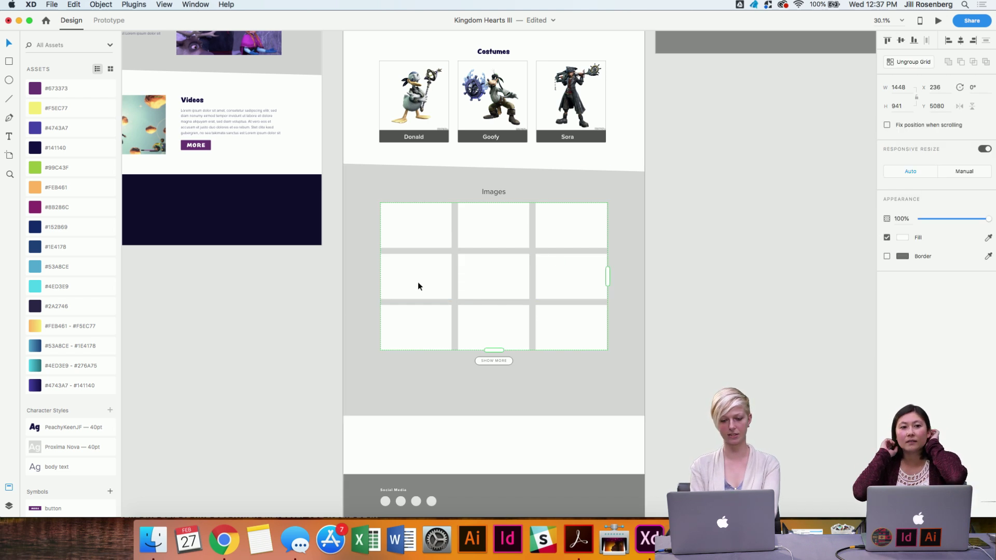
click(154, 540)
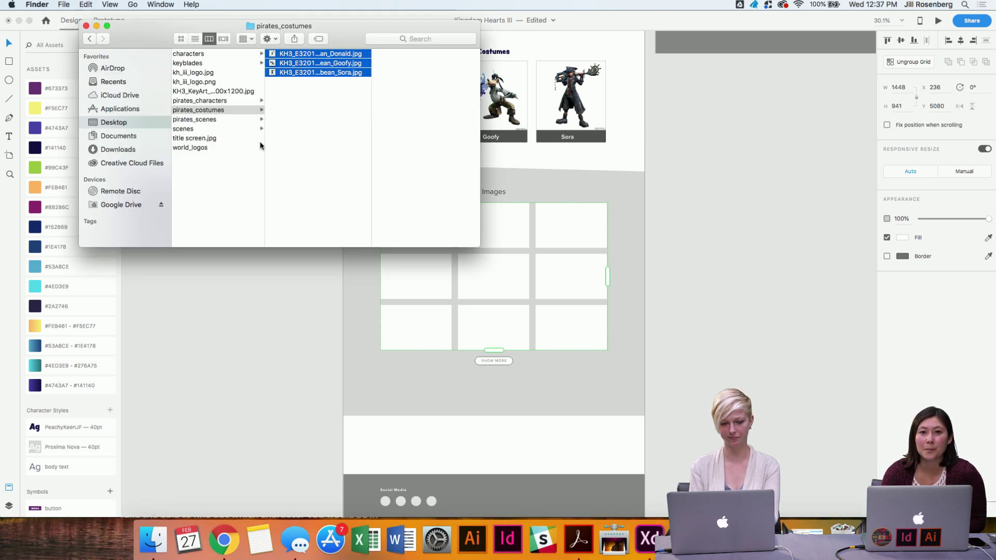
scroll(224, 136, left, 3)
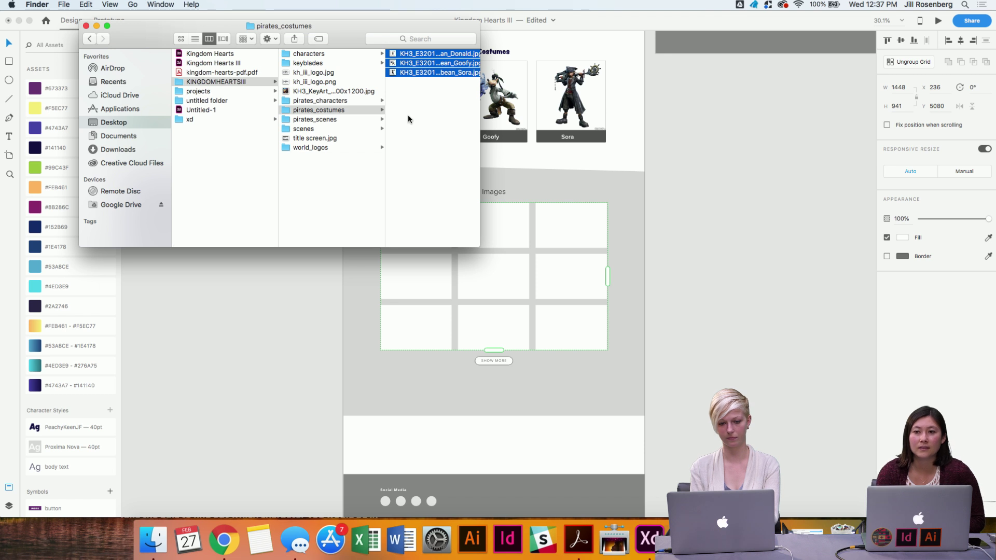
click(303, 54)
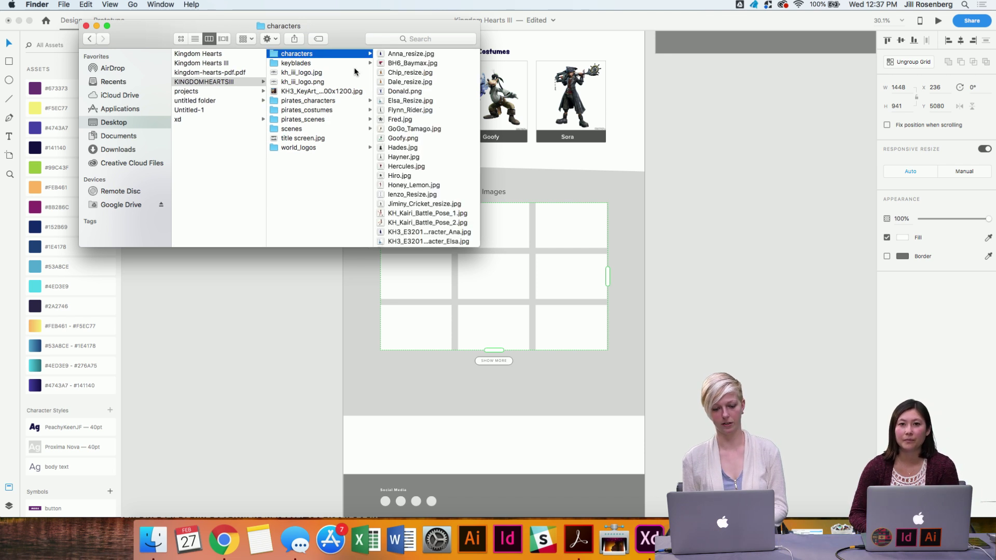
Preview the character pictures from Anna_resize.jpg to Donald.png in the characters folder.
click(408, 73)
key(Up)
key(Up)
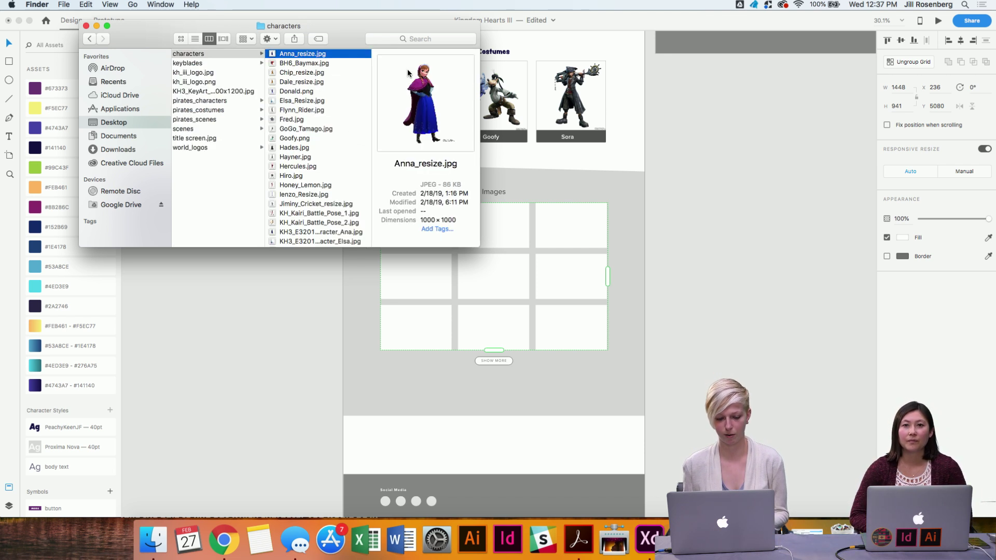
key(Down)
key(Down)
key(Down)
key(Down)
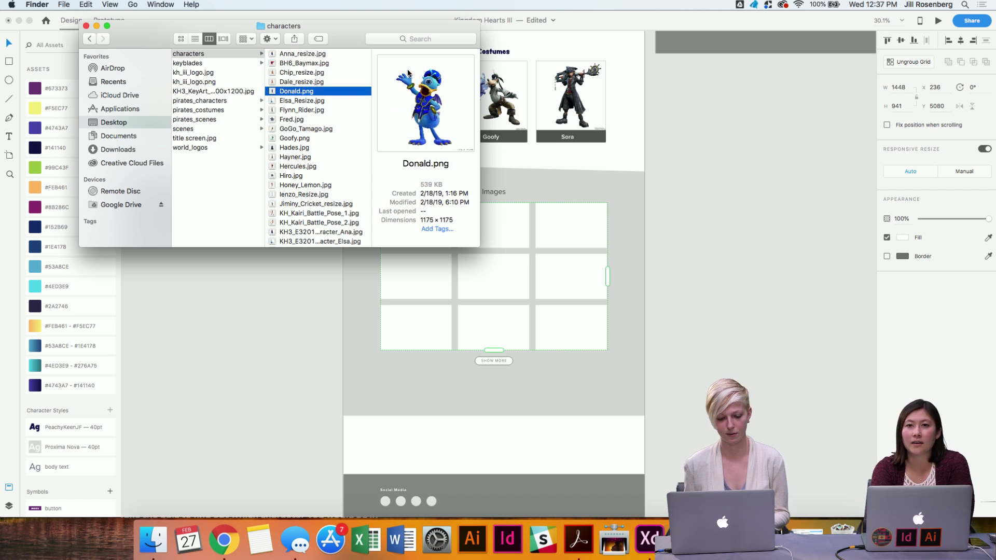
key(Up)
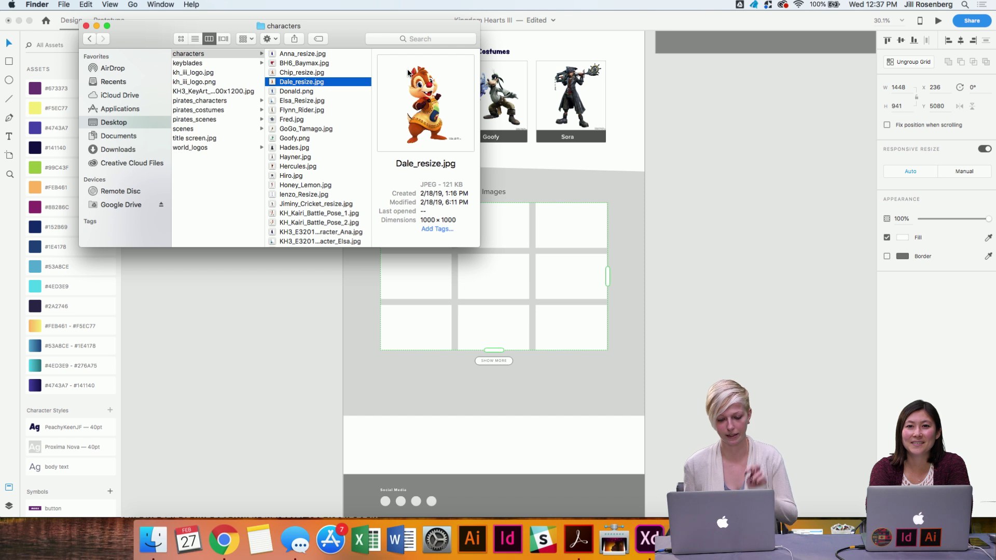
key(Up)
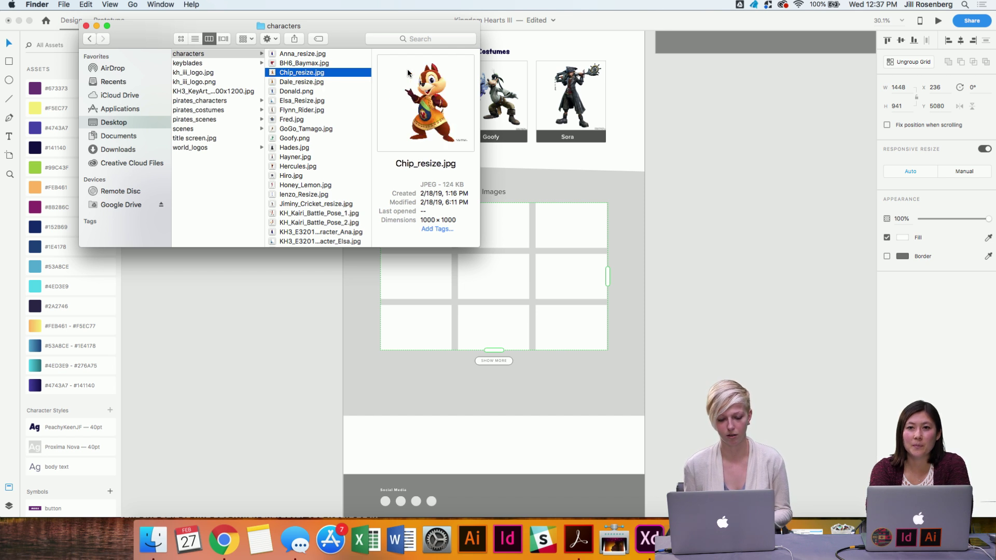
Fill the Images grid with the character pictures from Anna_resize.jpg through Hayner.jpg and close the Finder window.
click(300, 54)
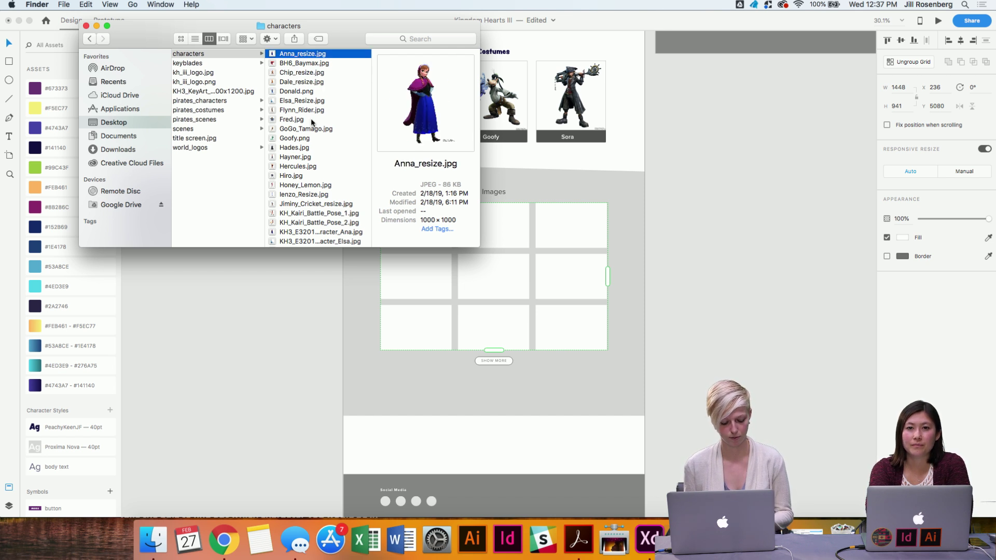
shift+click(294, 138)
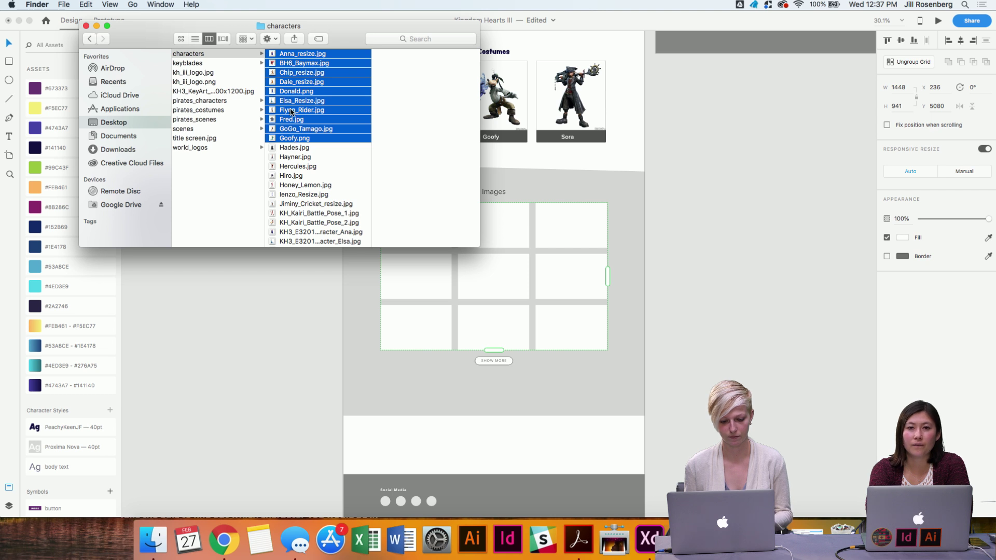
shift+click(292, 148)
shift+click(294, 158)
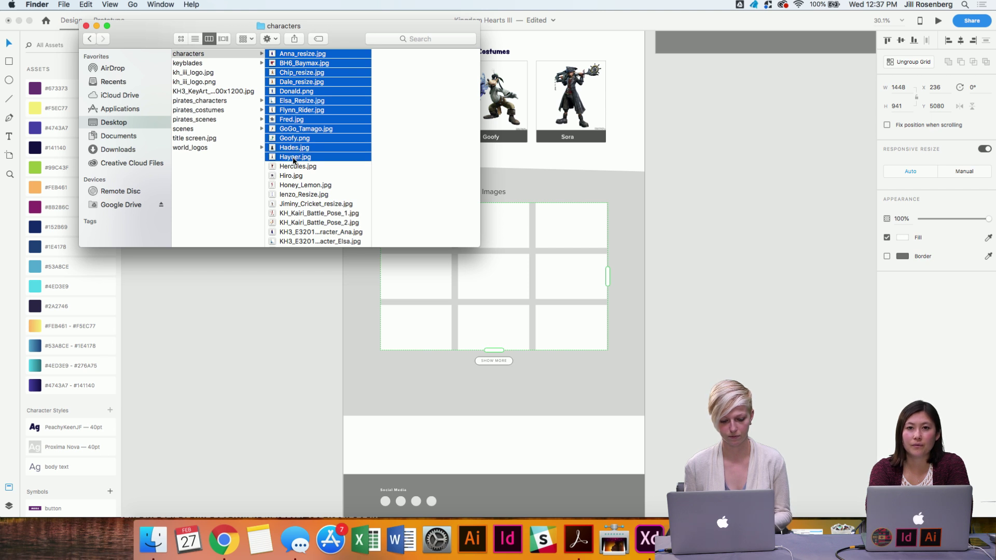
drag(282, 129, 511, 236)
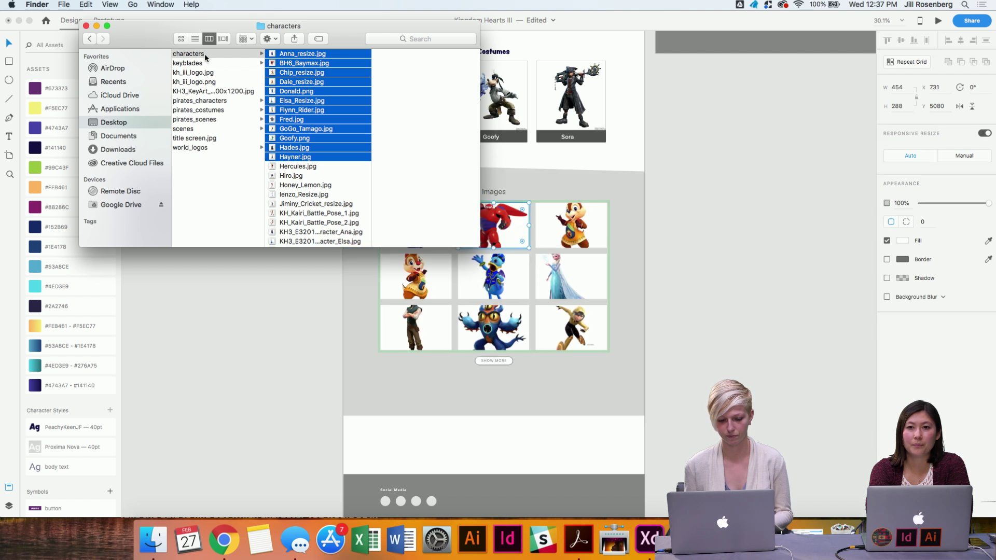
click(86, 27)
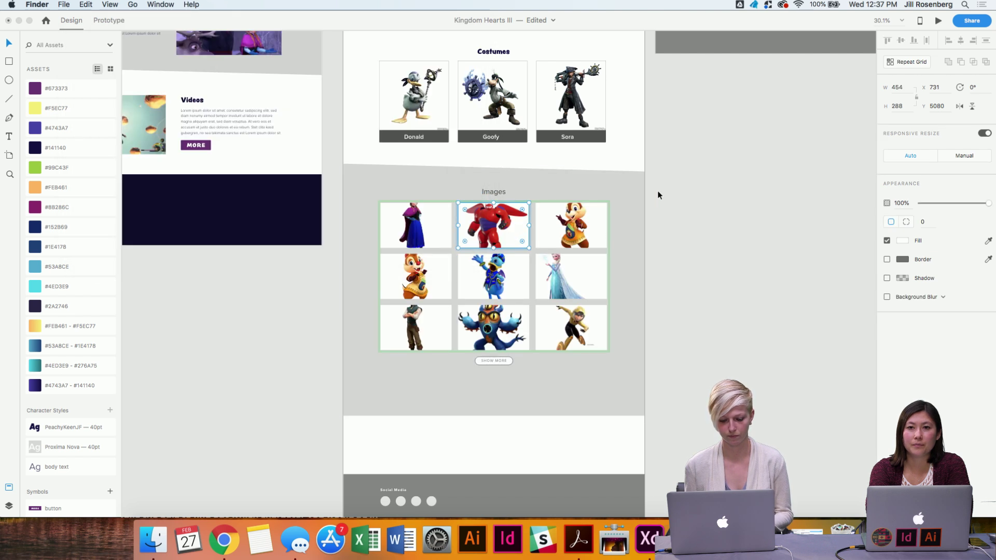
Move the Anna, Baymax and Chip pictures down within their first-row cells so the heads are not cropped.
click(684, 268)
scroll(684, 268, up, 5)
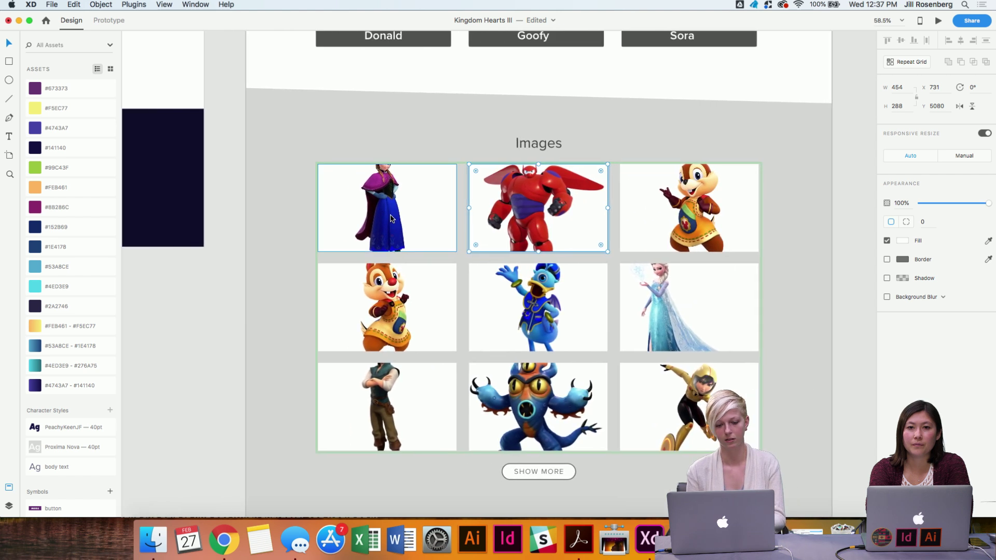
click(391, 218)
drag(391, 209, 391, 237)
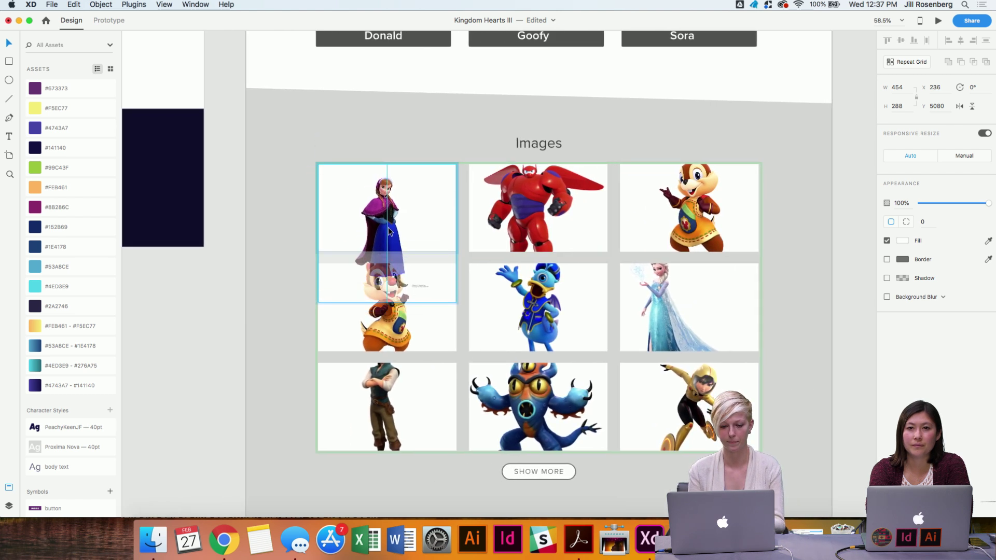
click(532, 227)
mouse_move(554, 212)
mouse_down()
mouse_move(554, 186)
mouse_move(554, 224)
mouse_move(554, 211)
mouse_up()
click(691, 205)
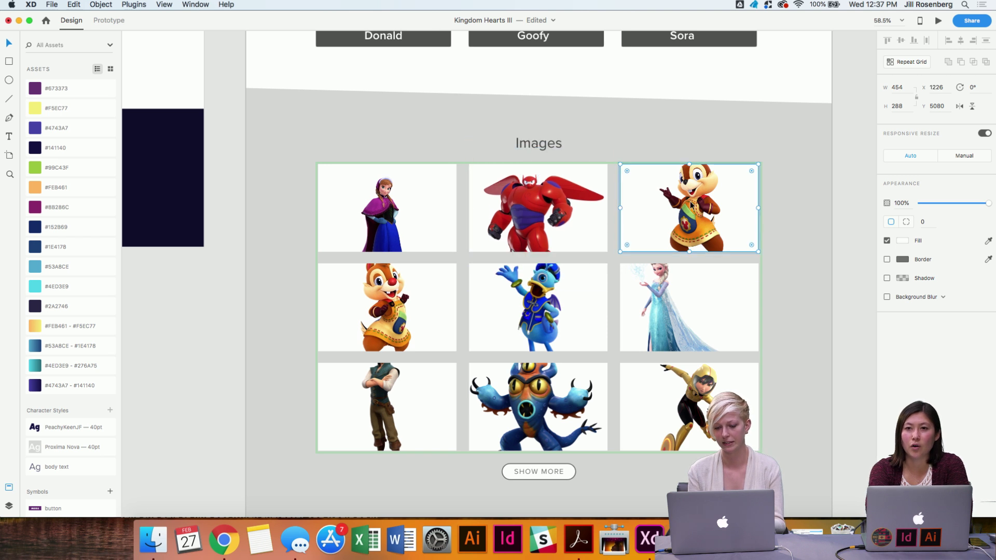
drag(691, 205, 692, 228)
Move the Dale, Donald and Elsa pictures down within the second-row cells of the Images grid.
drag(397, 293, 422, 291)
click(557, 290)
drag(558, 290, 556, 301)
click(710, 284)
drag(711, 284, 683, 310)
Move the Flynn Rider, Fred and GoGo Tamago pictures down within their third-row cells and deselect the grid.
click(386, 377)
drag(387, 377, 412, 408)
click(560, 397)
drag(562, 390, 562, 408)
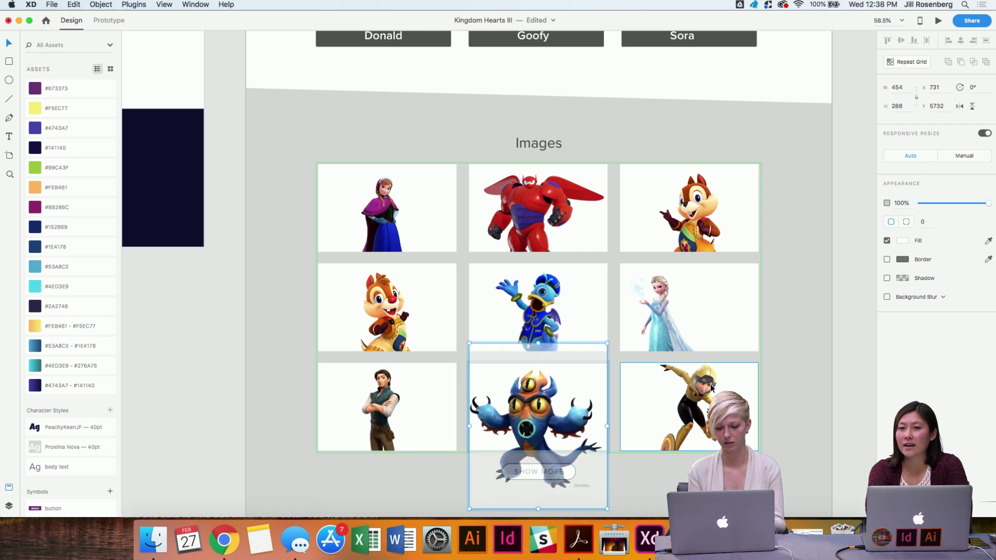
click(696, 397)
drag(697, 396, 699, 407)
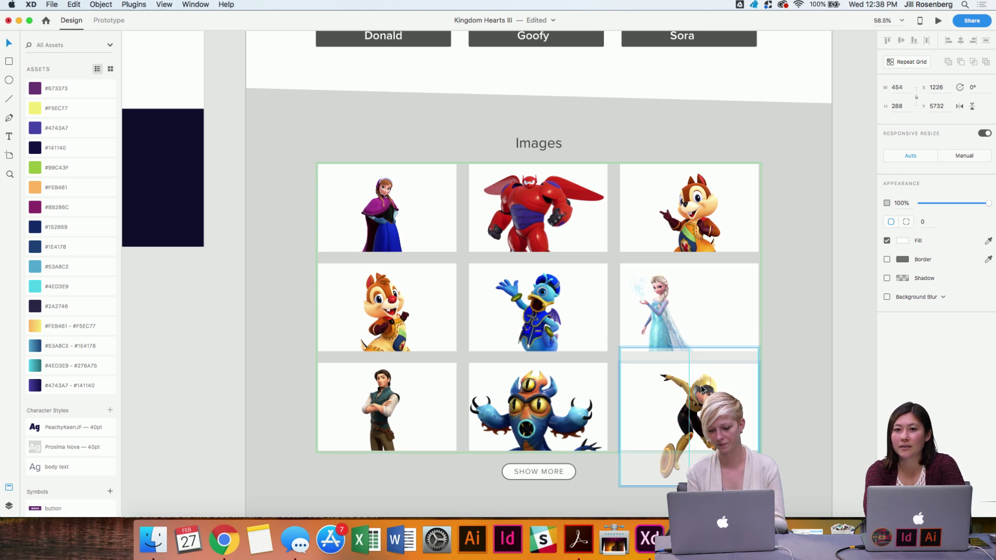
click(845, 384)
Examine the cropping and placement of the character pictures in the Images grid, close up and as a whole.
scroll(845, 384, down, 2)
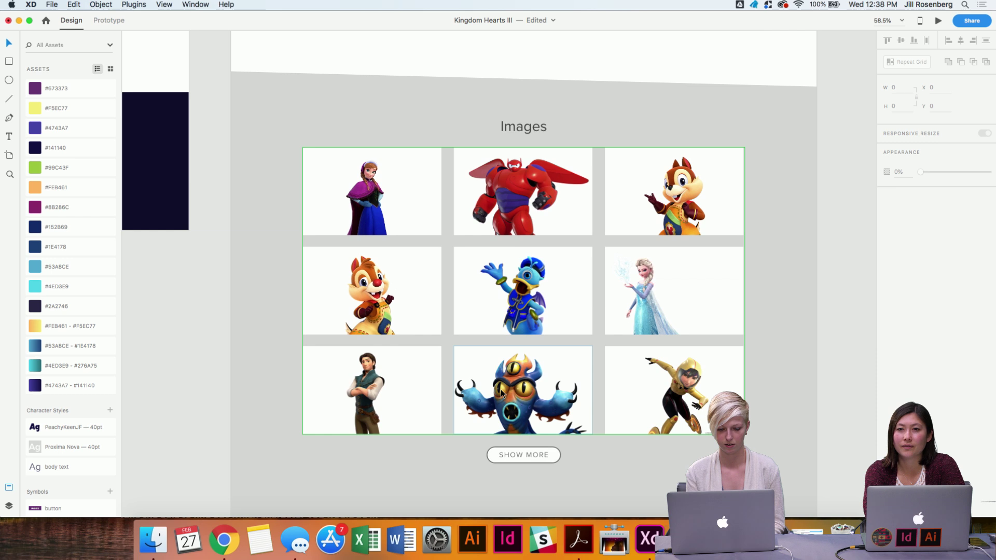
scroll(500, 389, up, 5)
scroll(501, 389, down, 3)
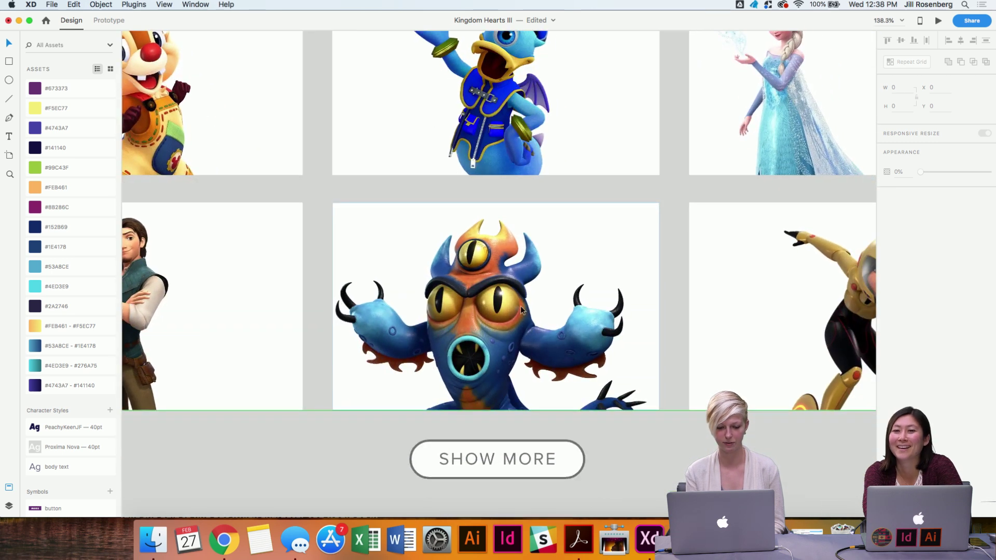
scroll(534, 365, down, 3)
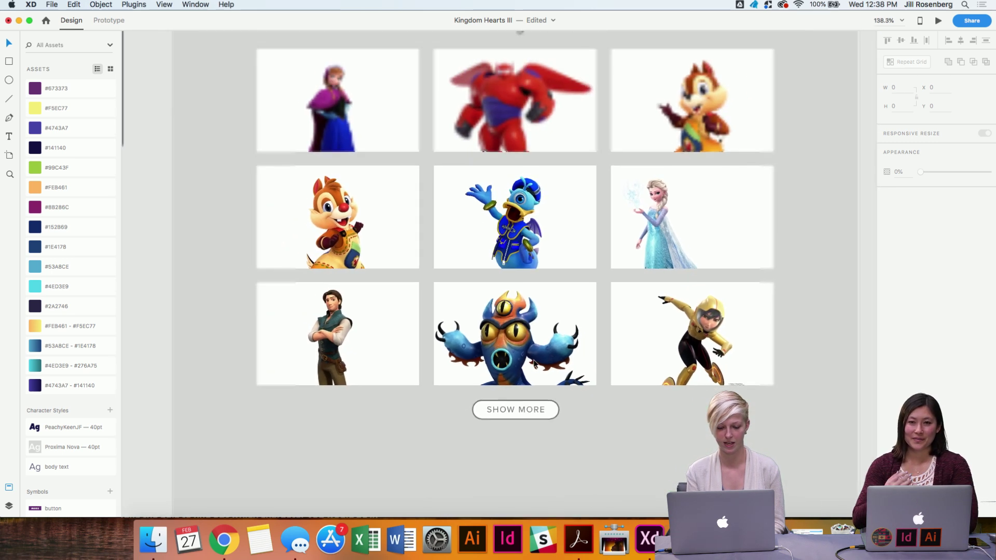
scroll(534, 363, up, 2)
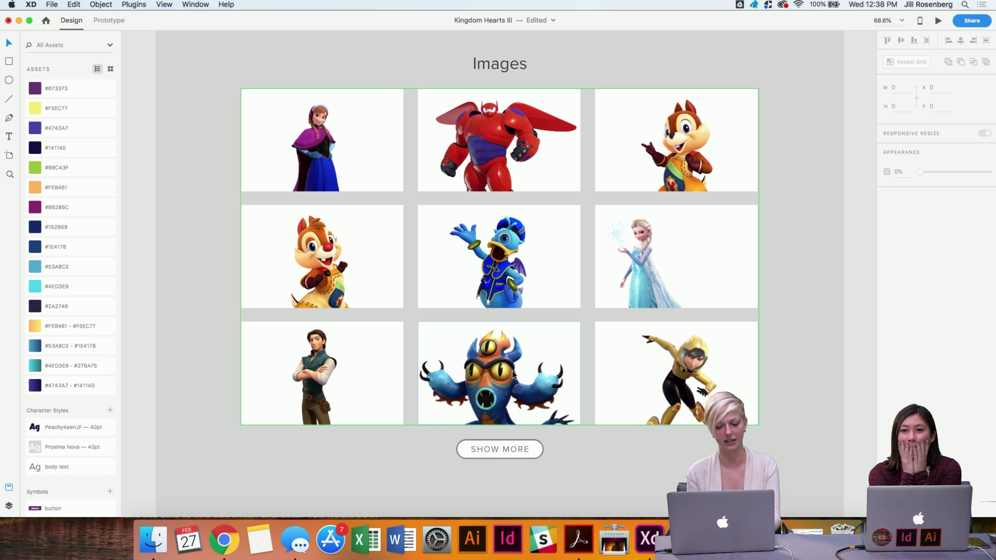
scroll(474, 403, down, 2)
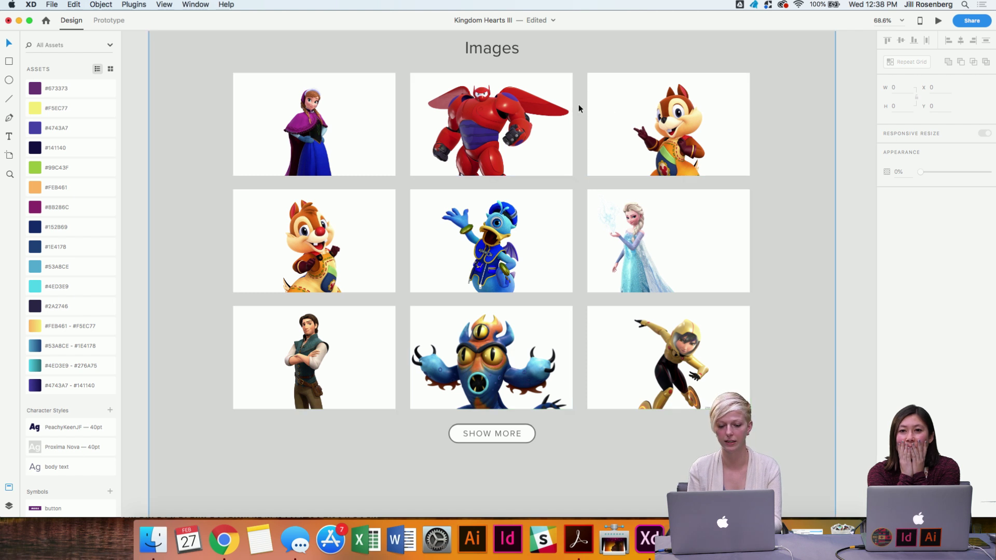
scroll(510, 132, down, 2)
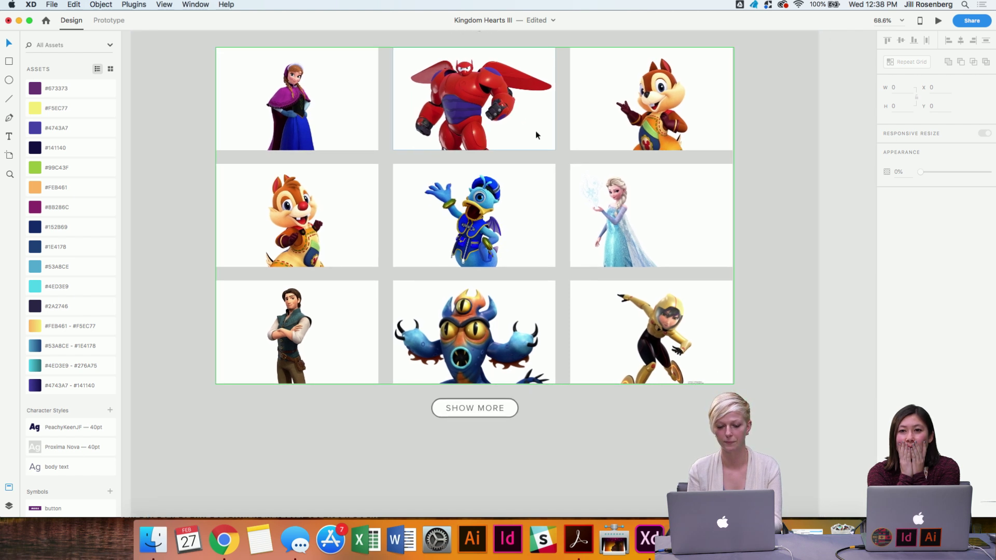
scroll(511, 233, up, 5)
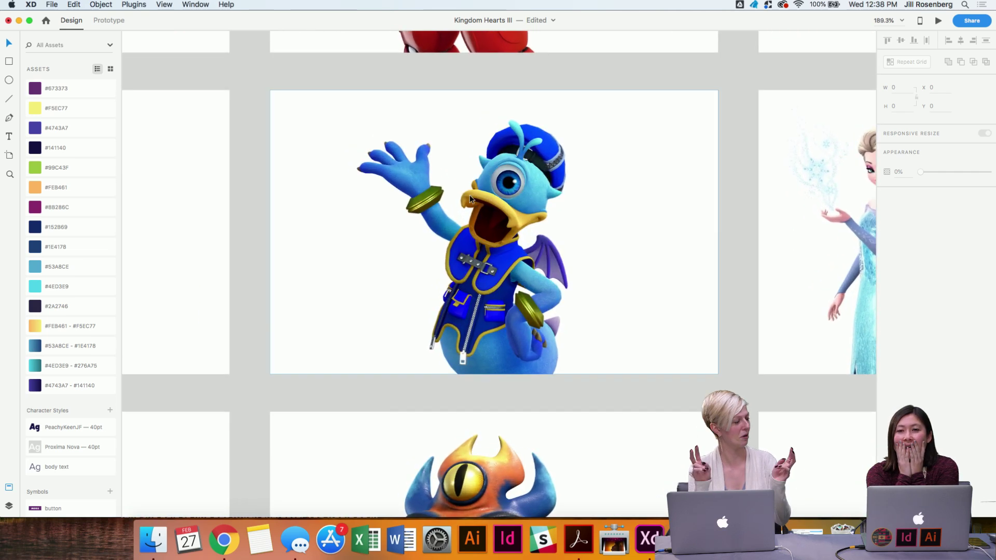
scroll(469, 194, down, 5)
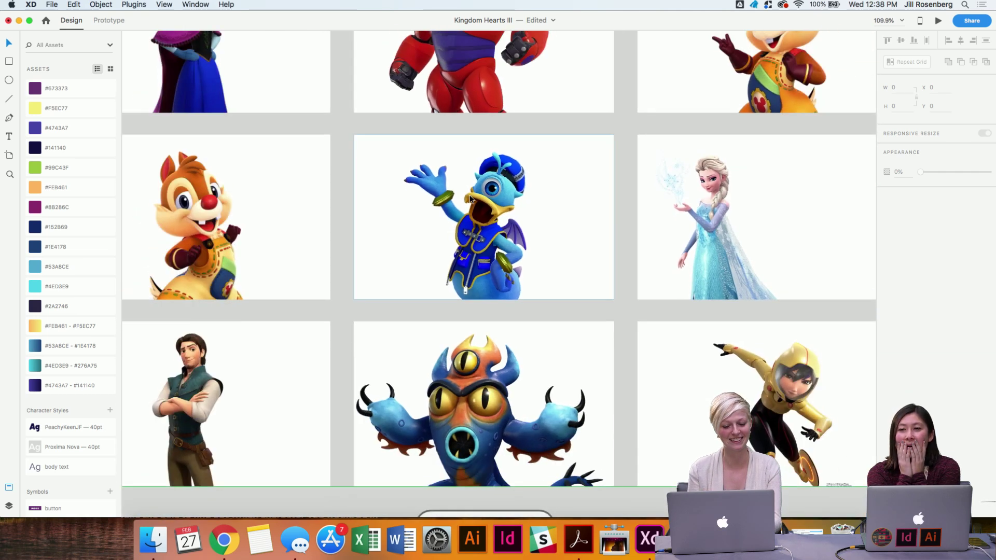
scroll(472, 199, up, 3)
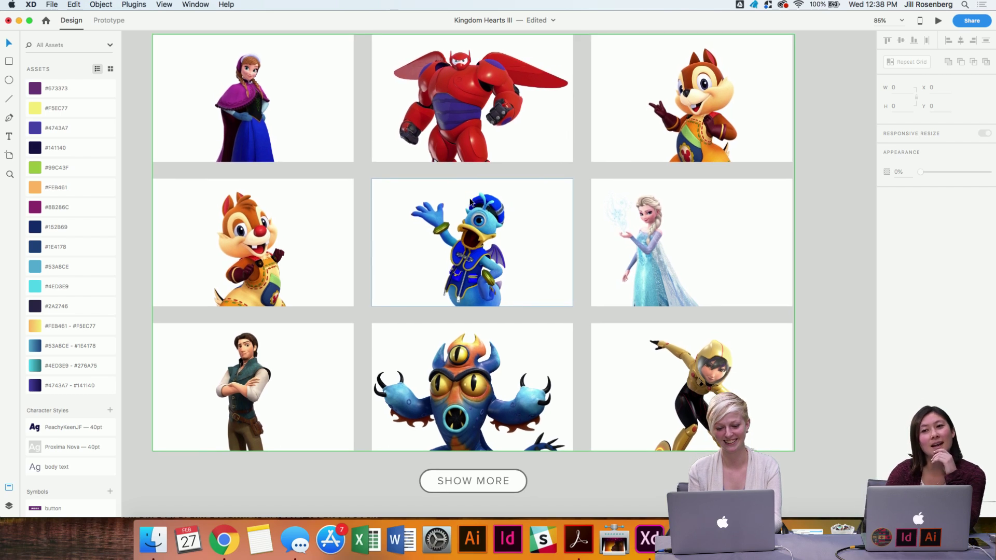
scroll(478, 236, down, 3)
scroll(479, 236, up, 2)
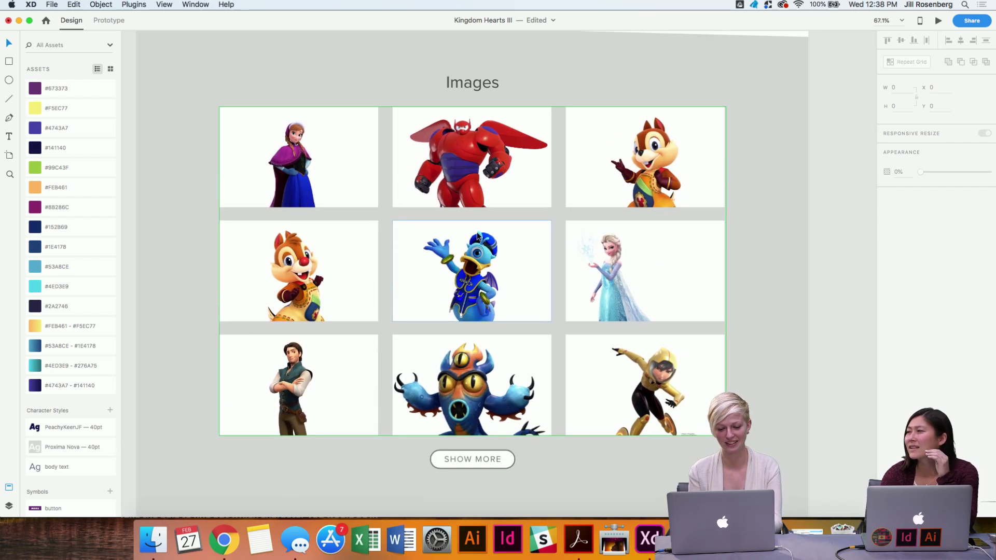
scroll(478, 237, down, 1)
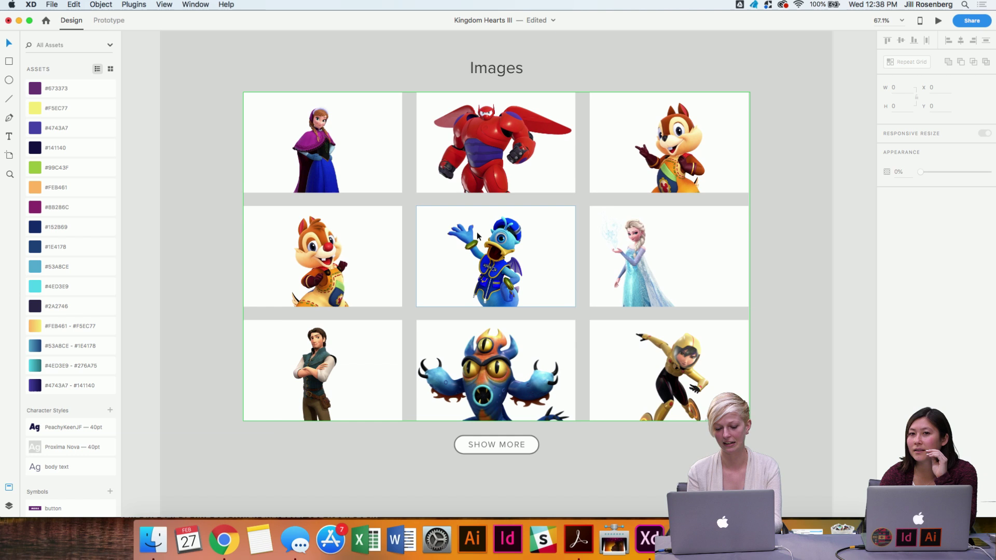
scroll(477, 232, up, 10)
scroll(478, 232, down, 10)
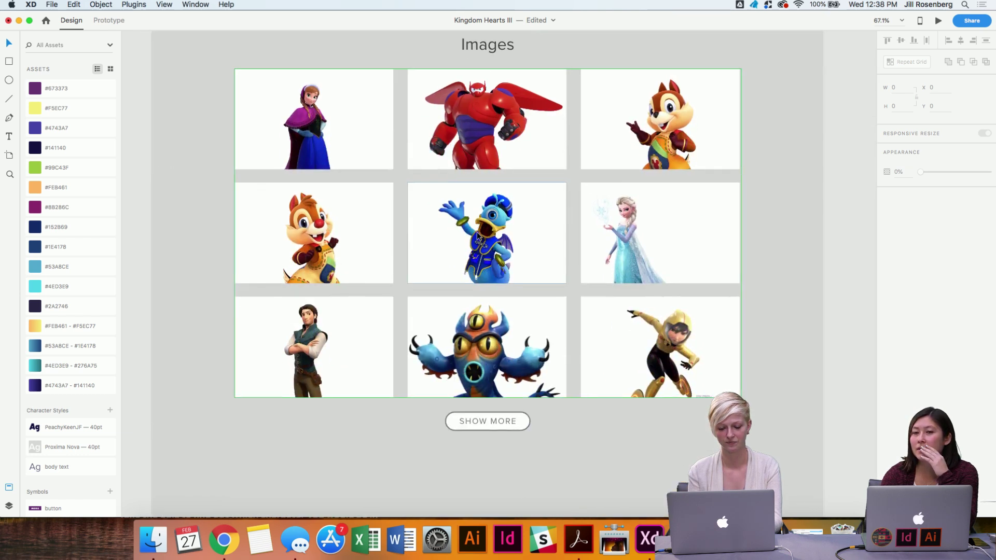
scroll(491, 241, up, 3)
scroll(492, 242, down, 3)
scroll(492, 242, up, 5)
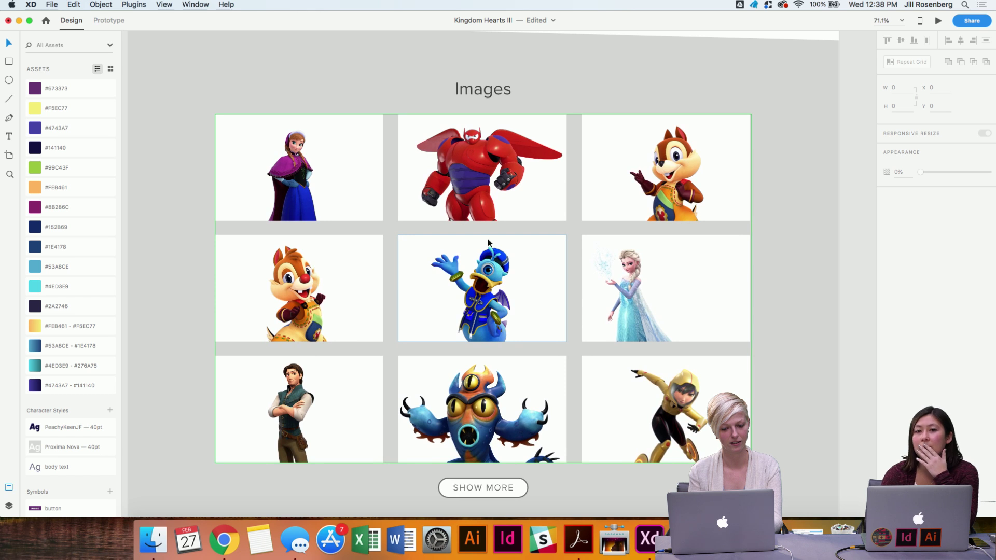
scroll(488, 239, down, 3)
scroll(461, 219, up, 5)
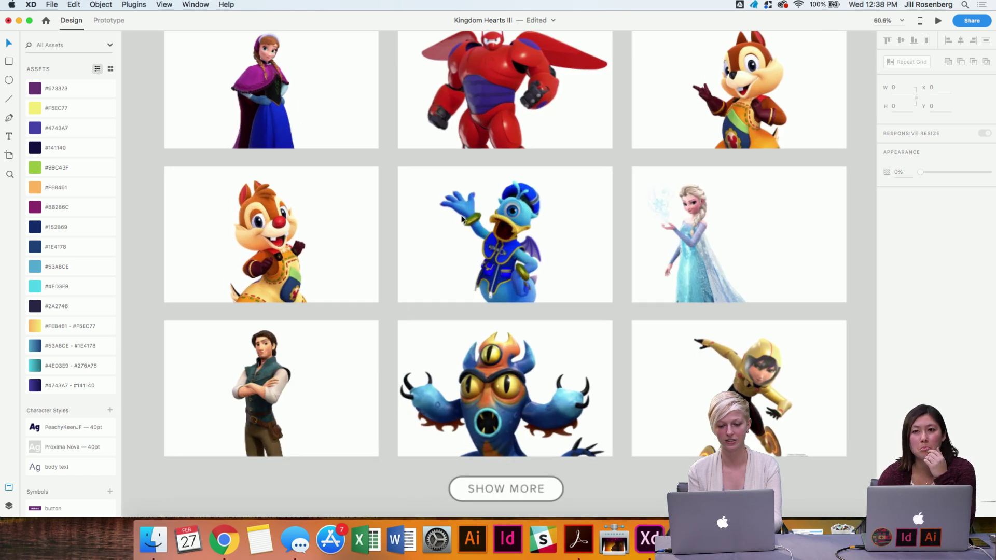
scroll(363, 155, down, 4)
scroll(258, 83, up, 2)
Switch to Finder and open the pirates_scenes folder inside KINGDOMHEARTSIII on the Desktop.
click(312, 184)
click(153, 537)
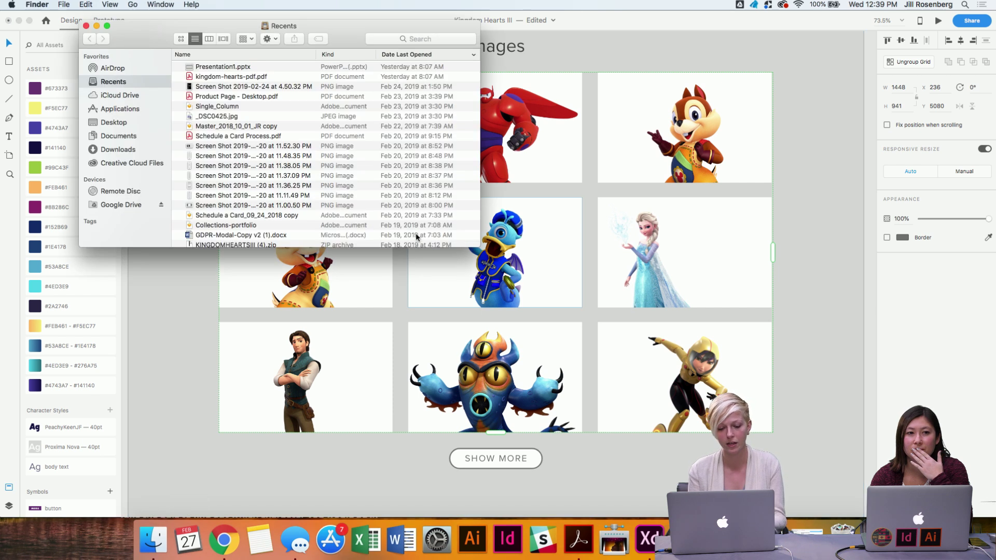
click(113, 123)
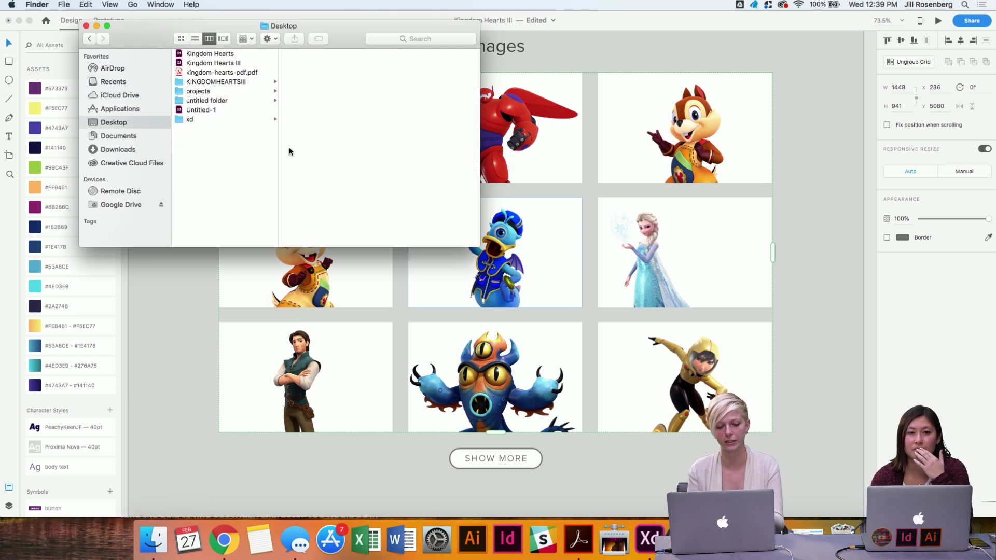
click(205, 82)
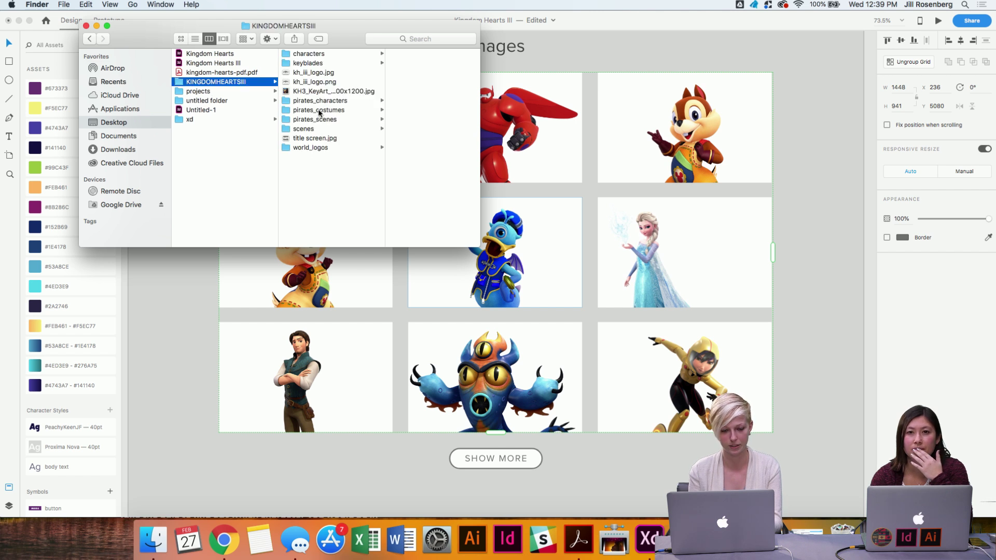
click(312, 121)
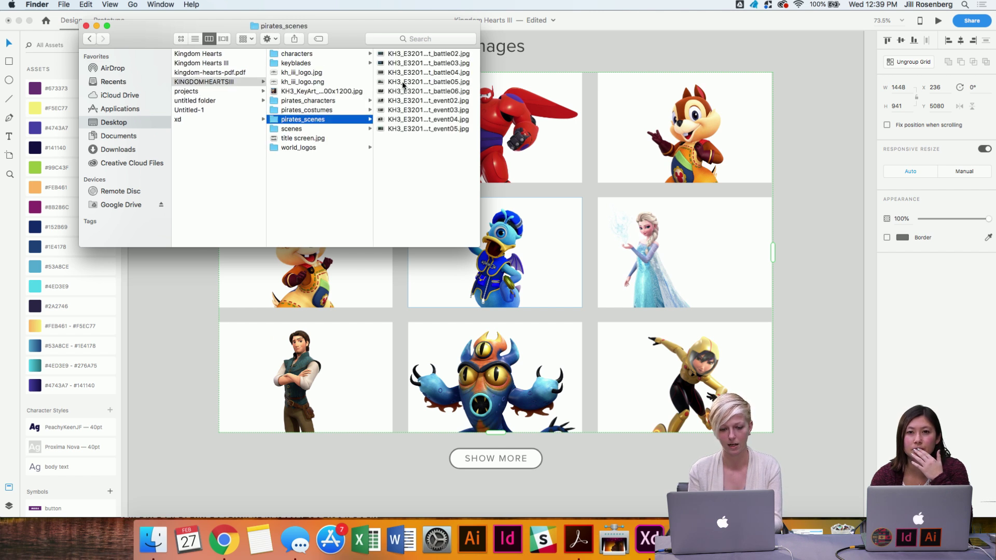
Fill the Images grid with the nine pirate scene pictures, from the battle02 through event05 files, and close the folder window.
click(388, 55)
shift+click(344, 129)
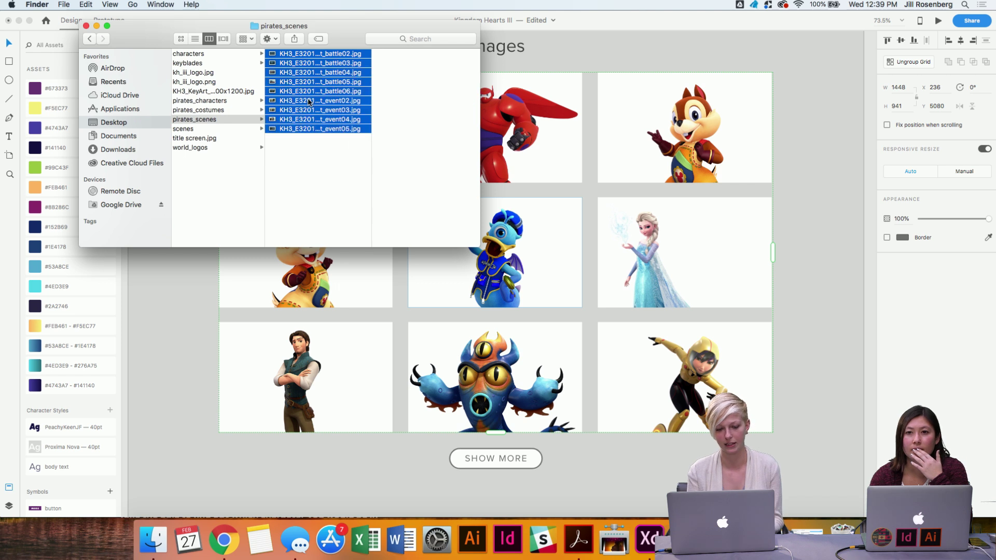
drag(523, 99, 525, 126)
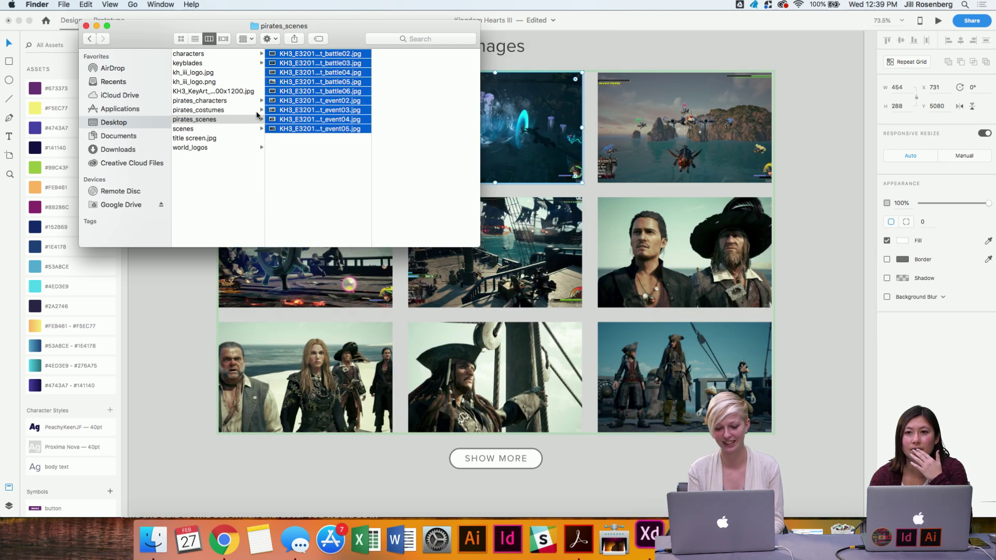
click(86, 26)
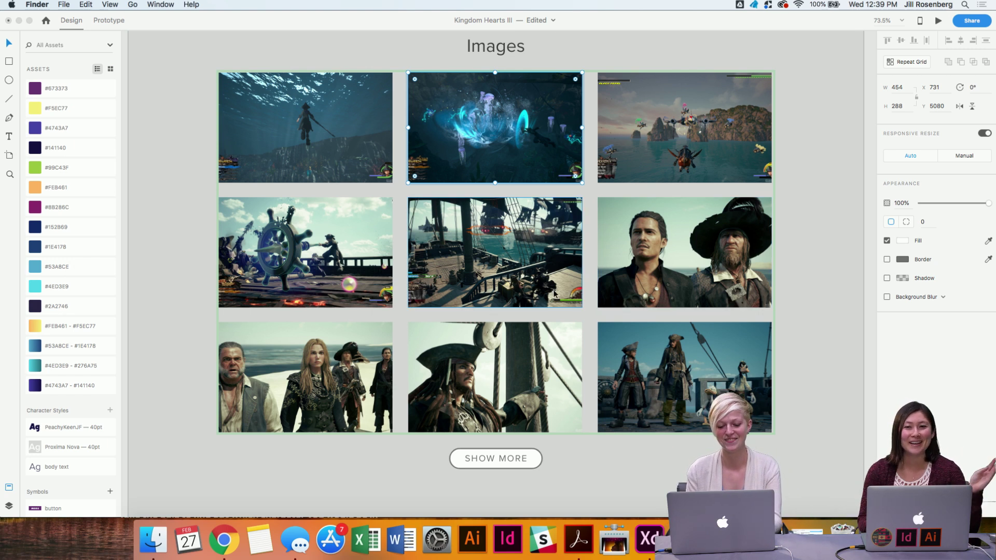
click(802, 288)
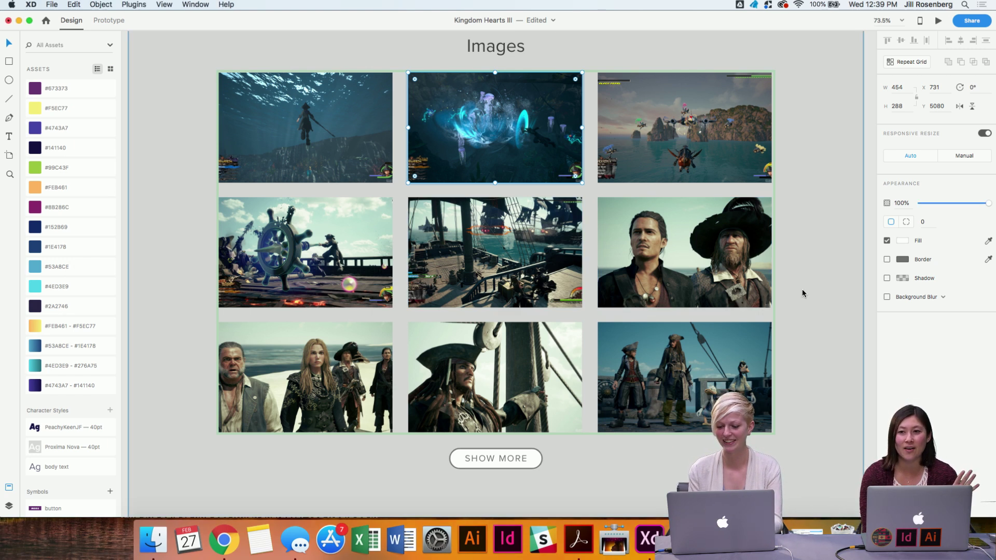
Apply the PeachyKeenJF 40pt character style to the Images heading and deselect it.
scroll(802, 288, down, 5)
click(758, 271)
scroll(758, 271, up, 3)
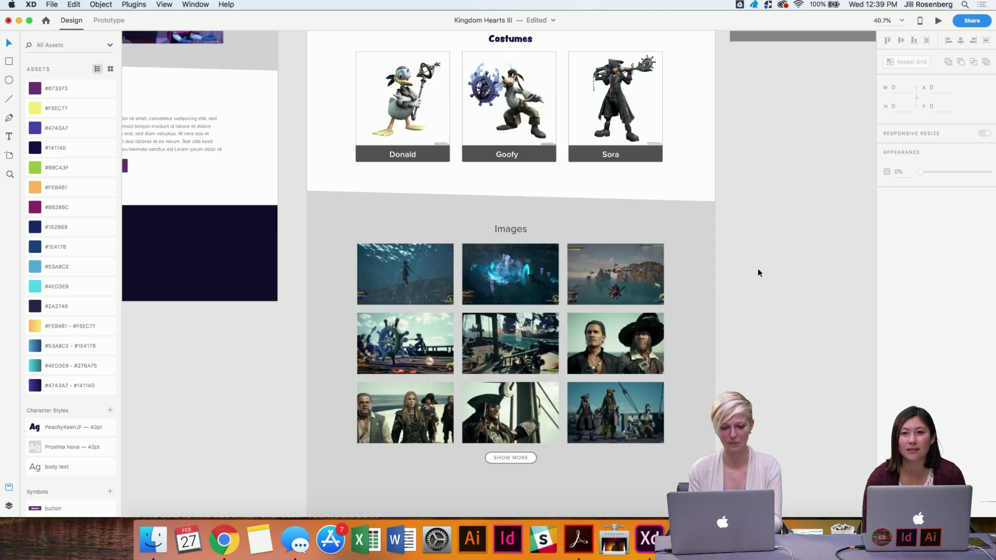
scroll(757, 273, up, 3)
scroll(758, 273, left, 1)
click(540, 299)
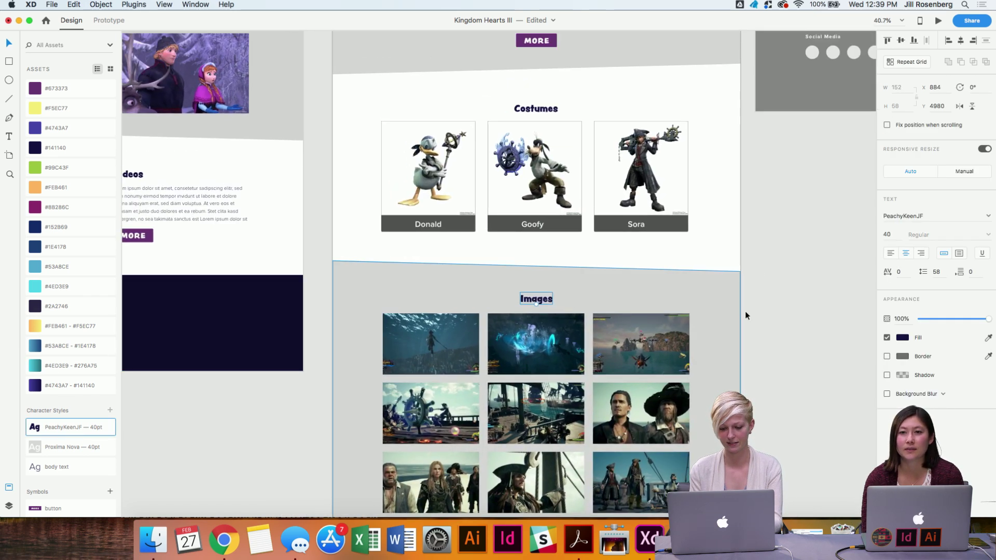
click(804, 324)
scroll(805, 325, down, 5)
scroll(805, 325, right, 2)
scroll(804, 327, up, 2)
scroll(804, 327, left, 1)
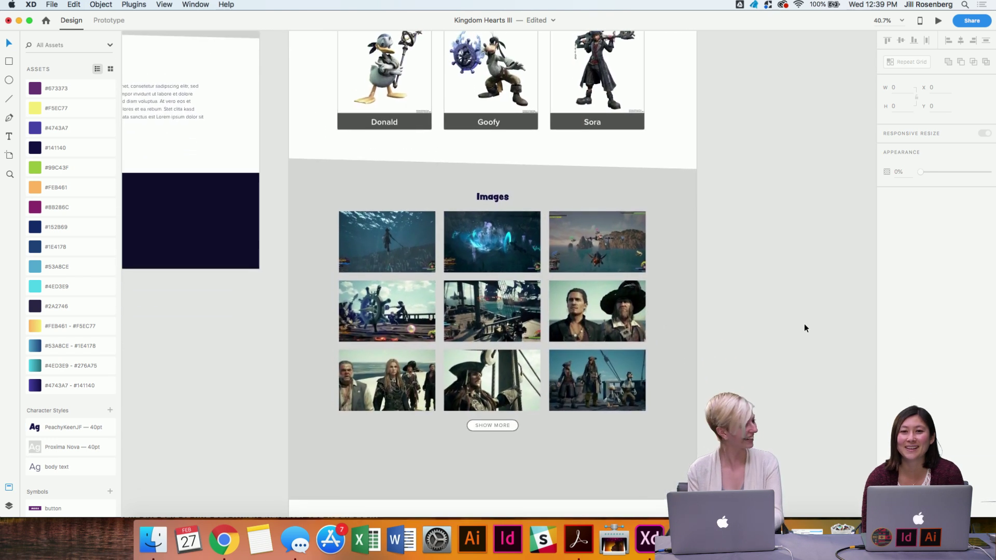
Nudge the picture grid up 10 px toward its heading and move the grey Images section background up to Y 4824.
click(528, 319)
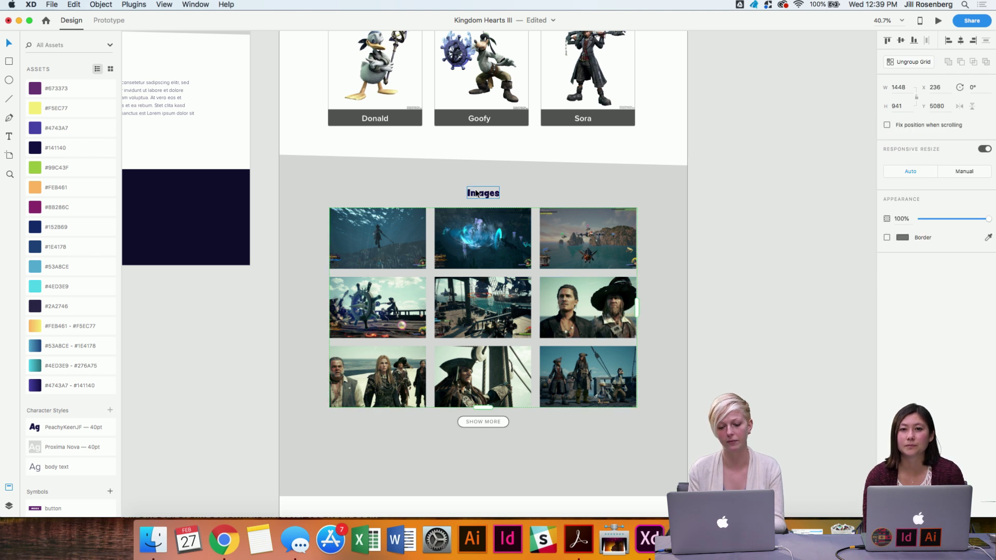
key(shift+Up)
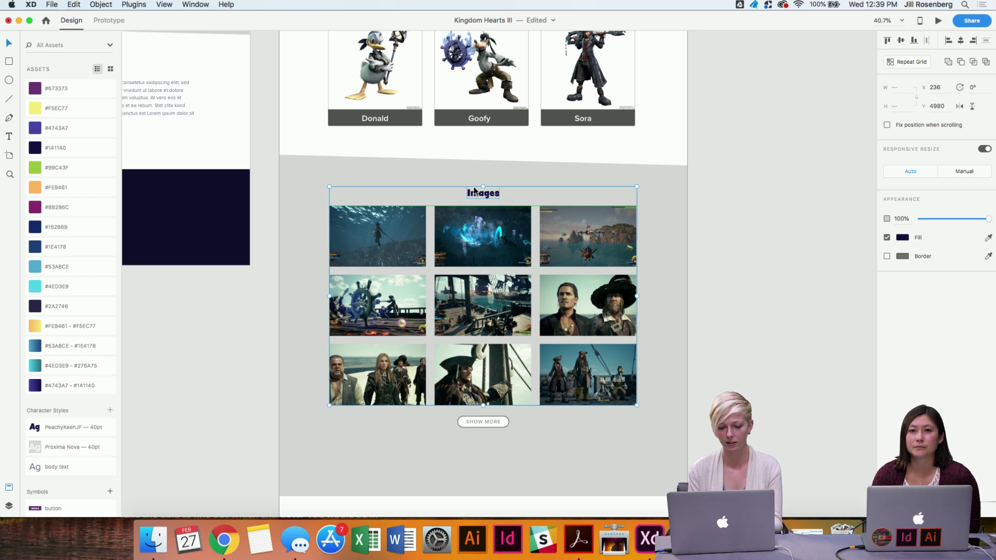
click(575, 177)
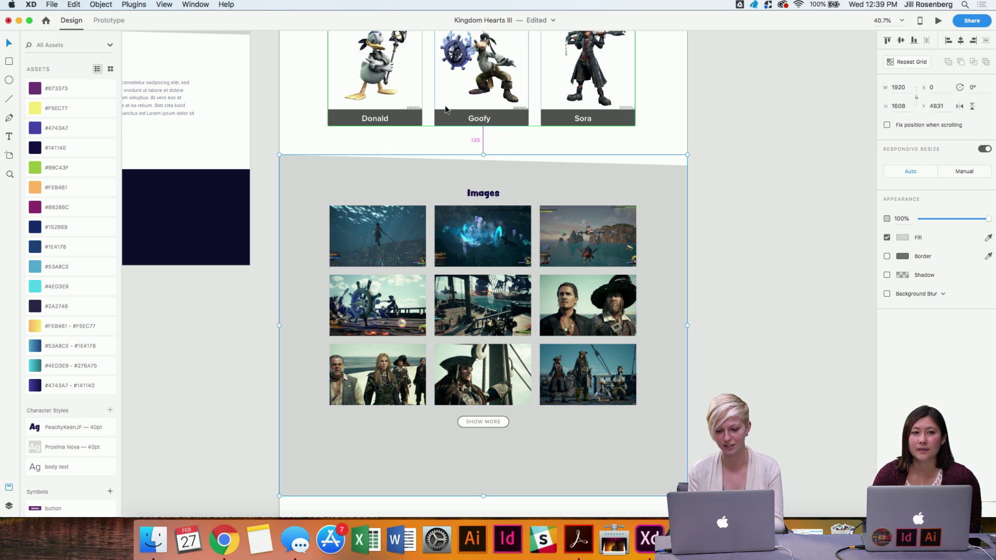
key(shift+Up)
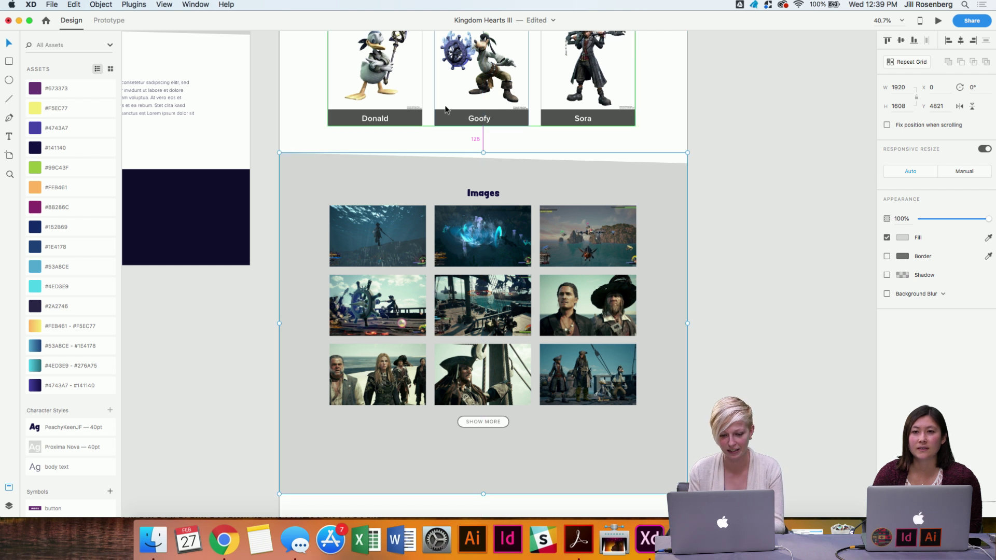
key(Down)
key(Down)
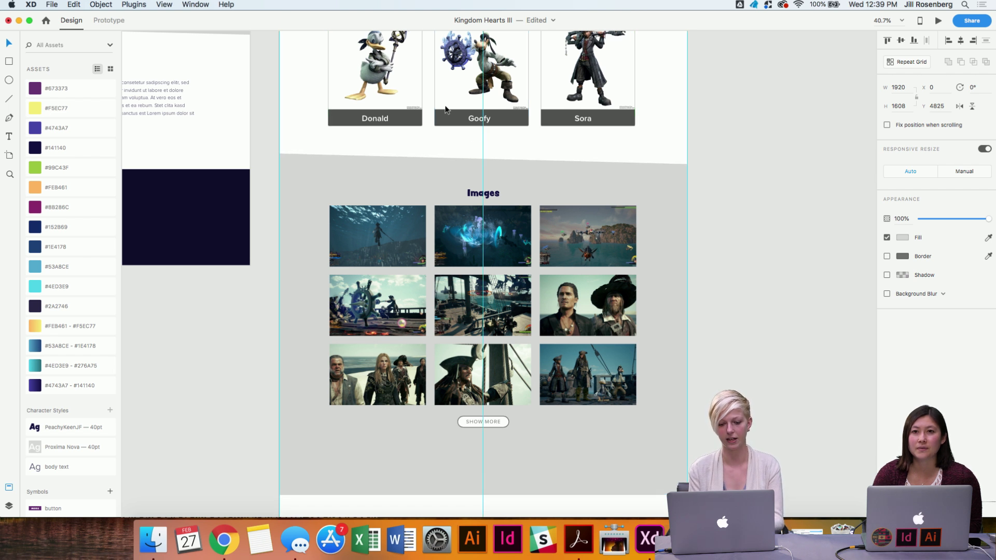
key(Up)
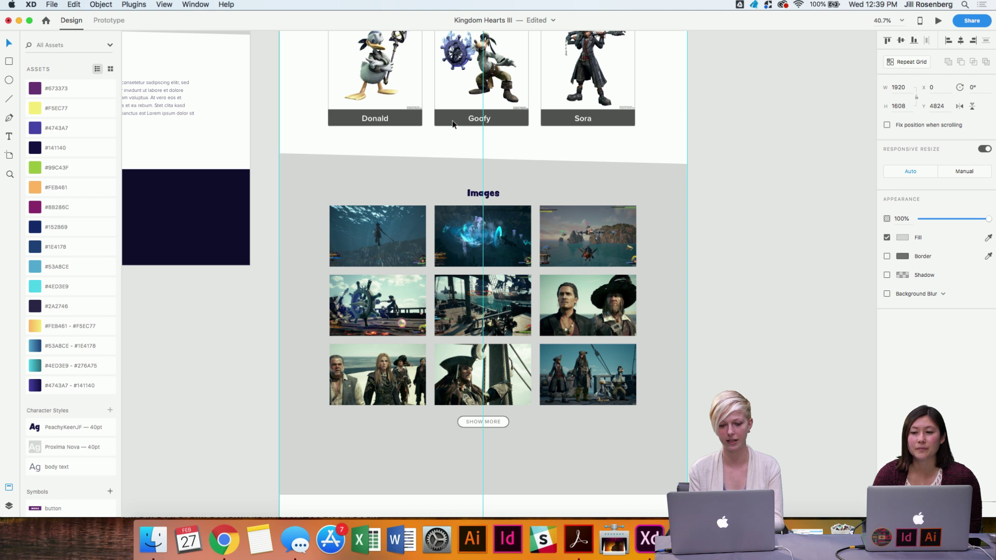
click(635, 223)
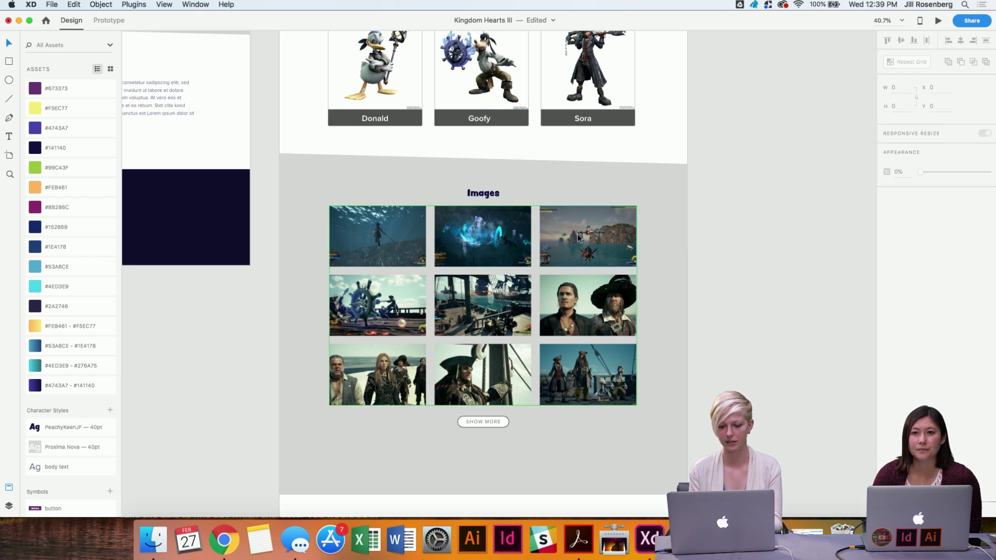
Group the Images heading with the picture grid and move the group up to Y 4952.
shift+click(482, 193)
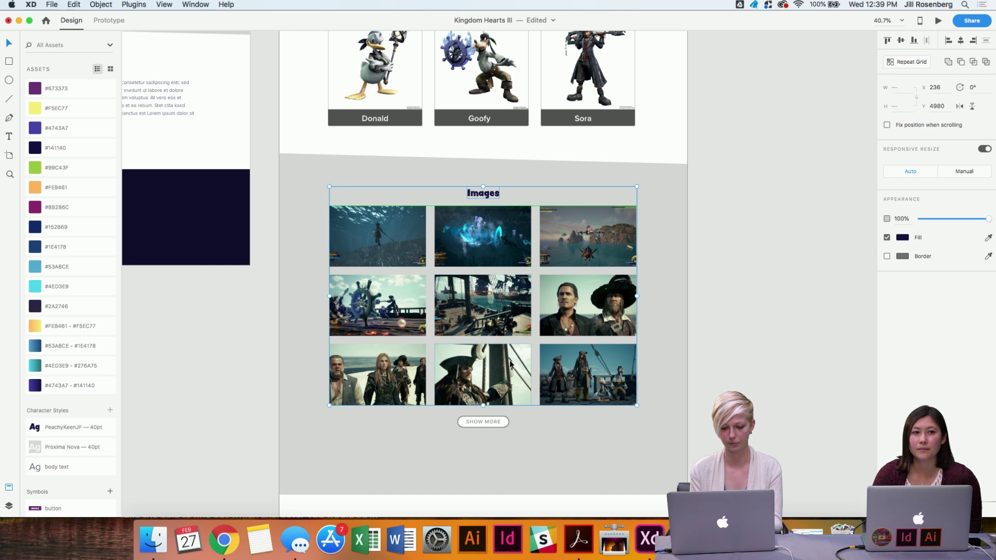
key(super+g)
key(alt)
key(shift+Up)
key(shift+Up)
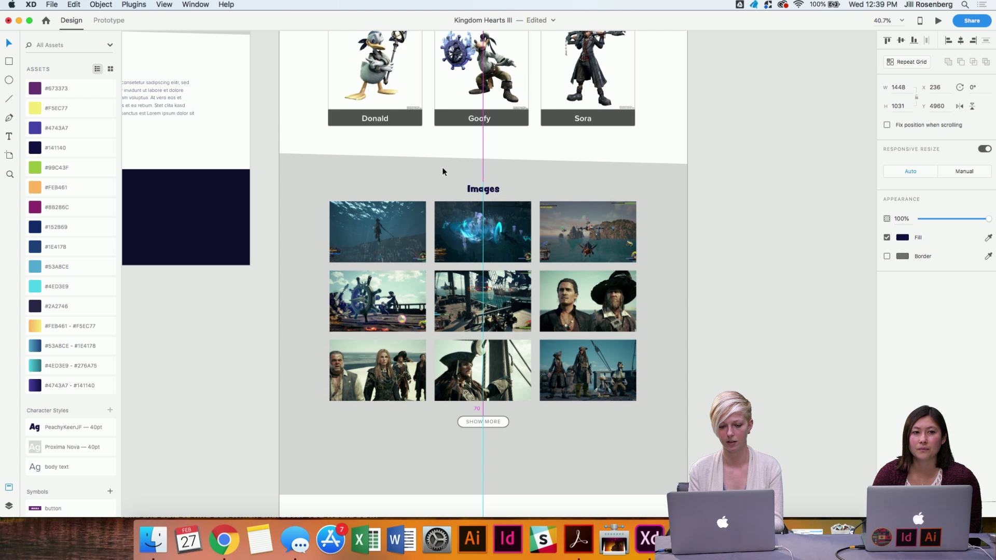
key(shift+Up)
key(Down)
key(Down)
scroll(799, 246, down, 3)
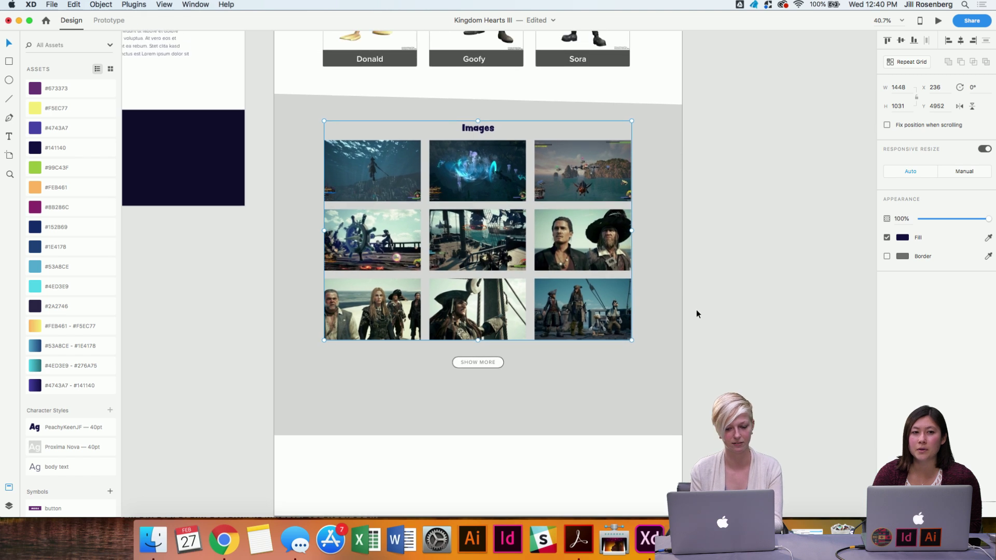
click(699, 312)
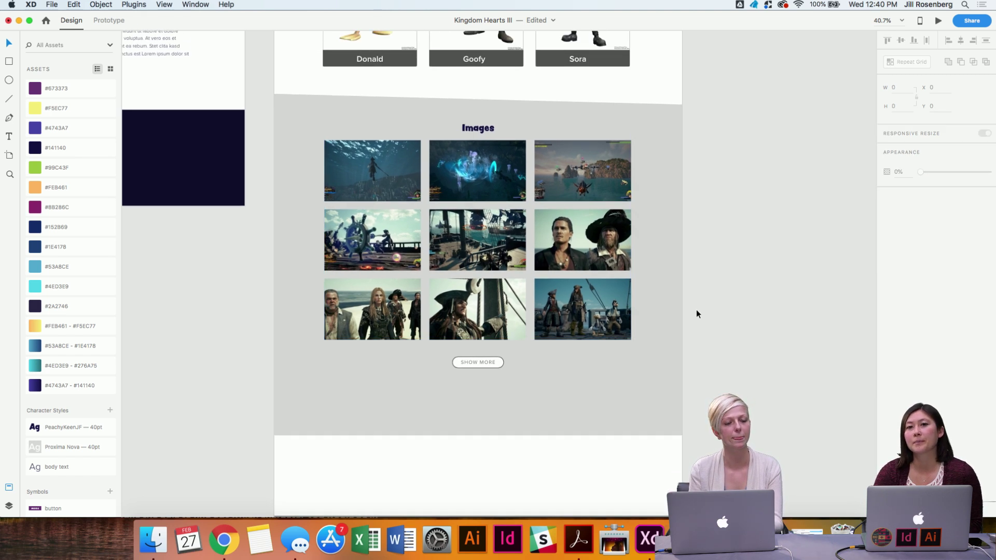
Replace the SHOW MORE button below the Images grid with the purple MORE button symbol, centred under the pictures.
scroll(696, 314, down, 1)
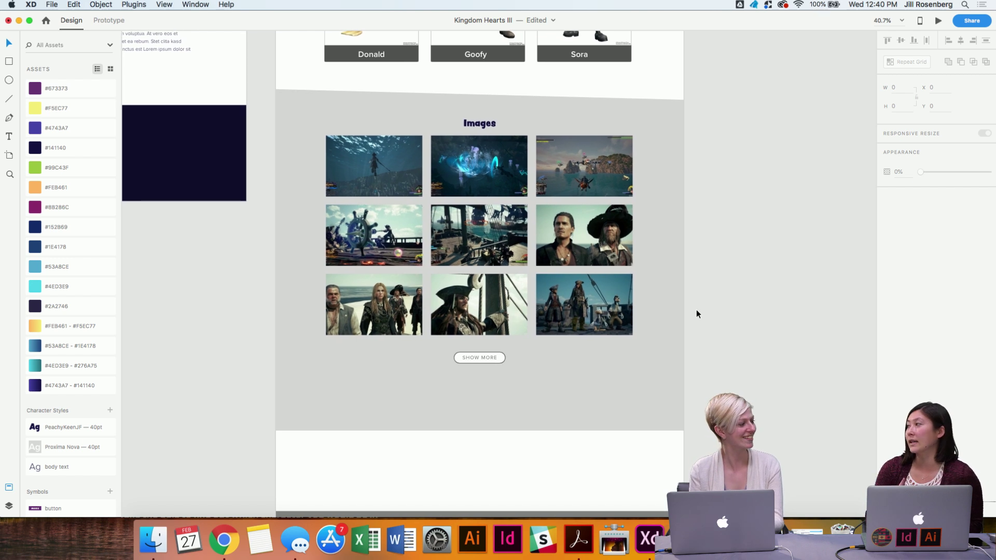
scroll(697, 309, down, 2)
scroll(696, 309, right, 2)
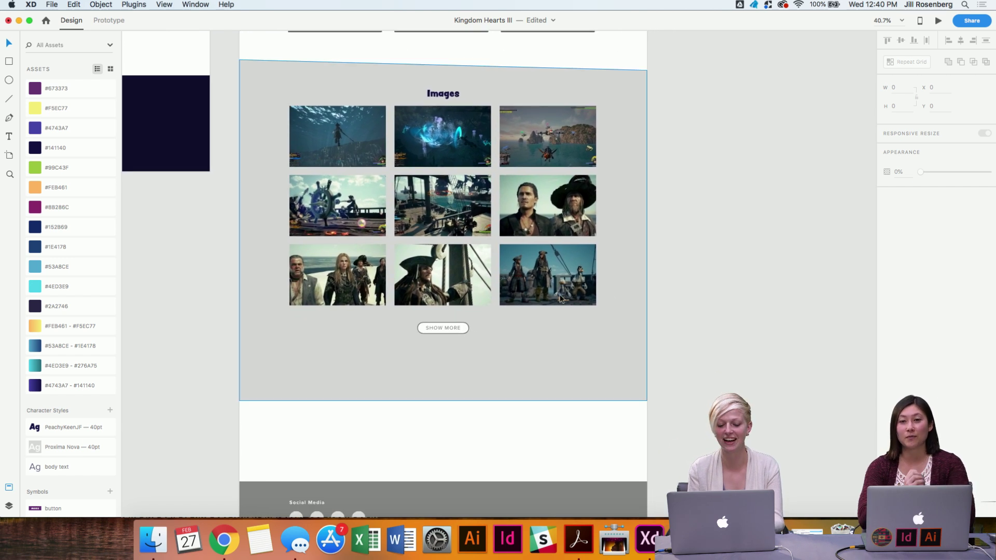
scroll(449, 328, down, 3)
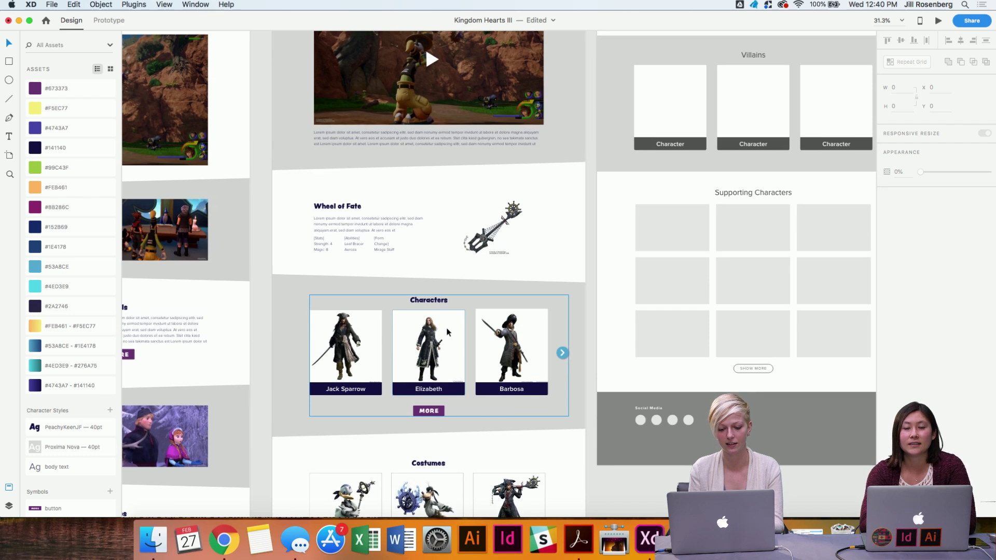
scroll(389, 451, down, 2)
scroll(388, 451, left, 2)
scroll(416, 435, down, 6)
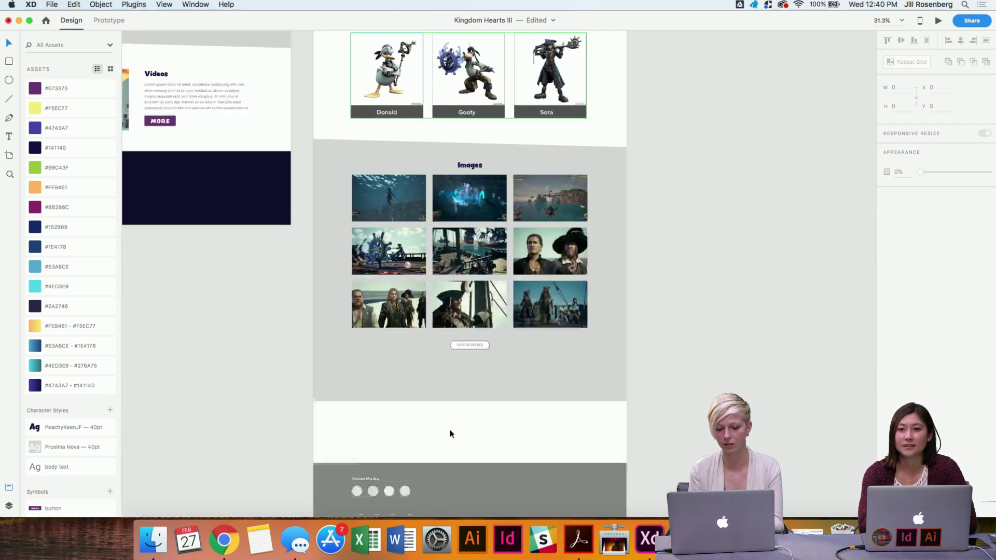
scroll(450, 434, up, 5)
scroll(451, 434, up, 4)
click(452, 280)
key(Delete)
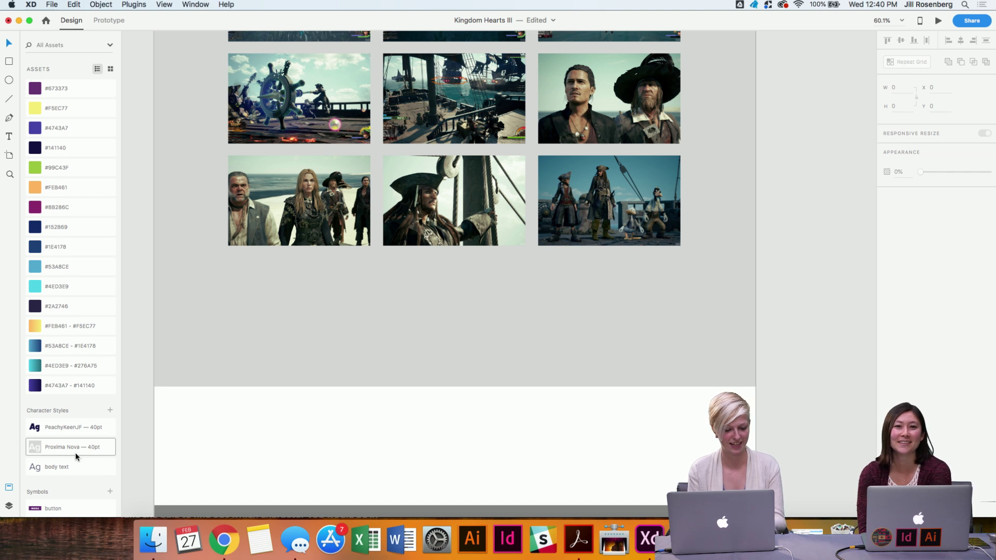
drag(61, 506, 458, 276)
Examine the placement of the MORE button in the Characters section and on the neighbouring page.
scroll(457, 276, down, 2)
scroll(455, 275, down, 1)
scroll(456, 274, up, 5)
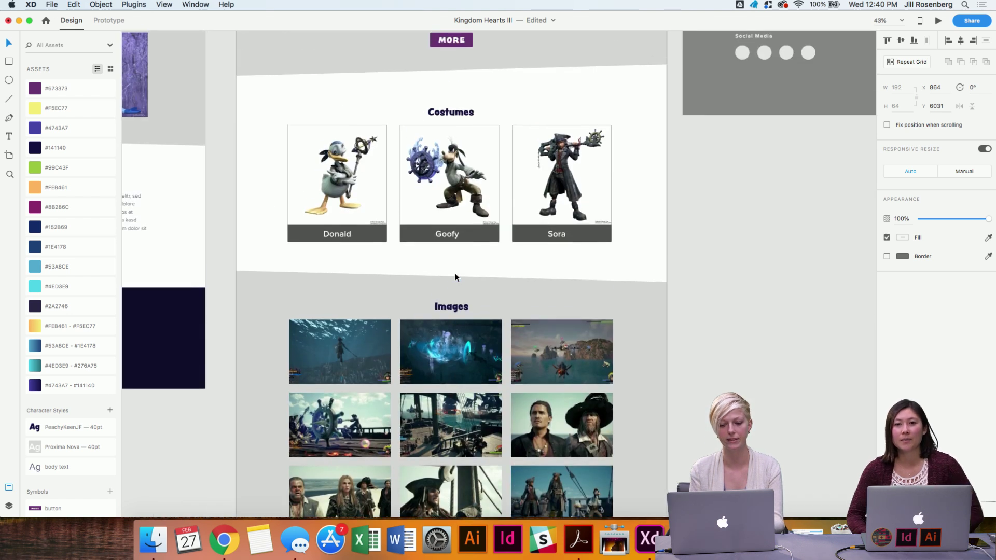
scroll(456, 274, left, 4)
scroll(308, 465, up, 5)
scroll(308, 465, right, 5)
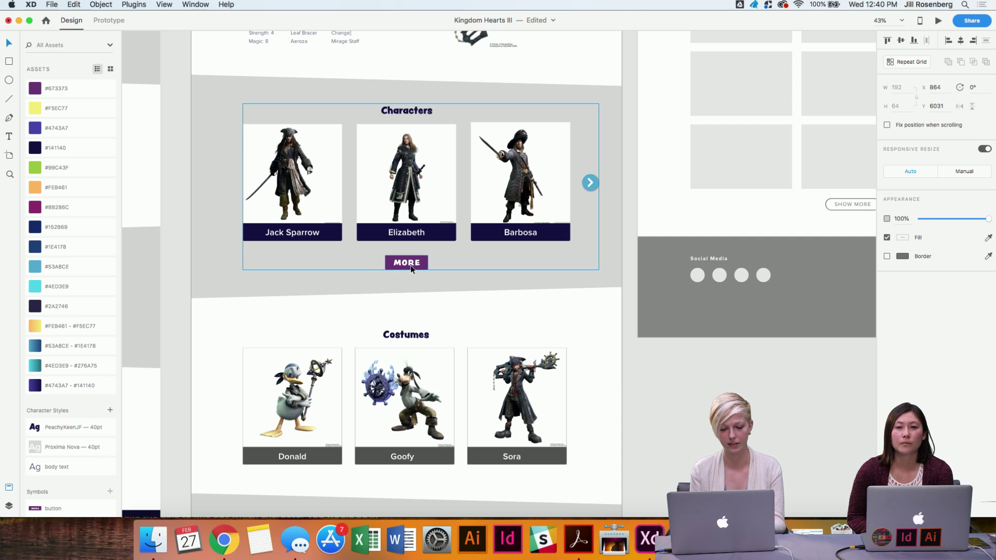
click(410, 266)
scroll(422, 263, left, 5)
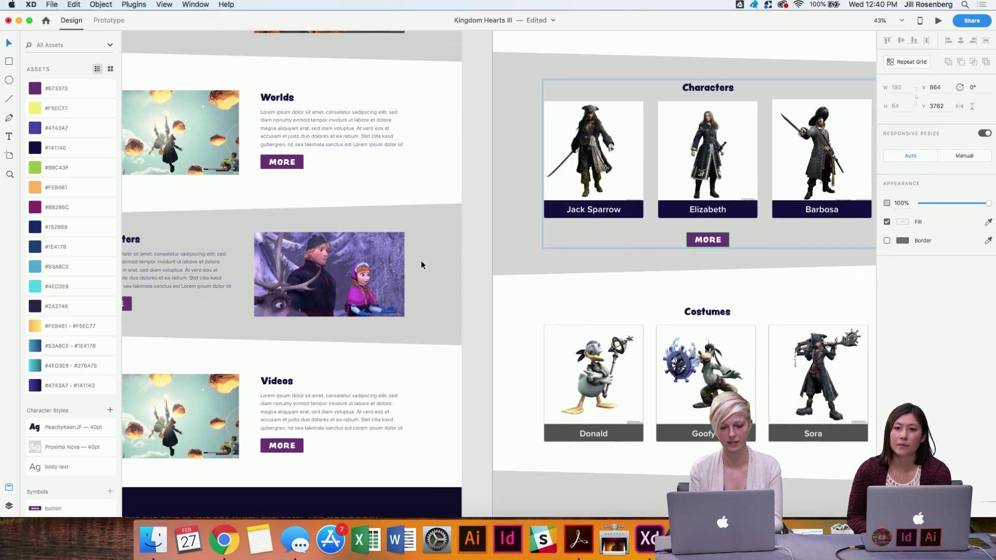
Compare the gap between the MORE button and the pictures in the Images section with the one in the Characters section.
scroll(400, 260, right, 5)
scroll(400, 260, down, 2)
scroll(400, 257, down, 10)
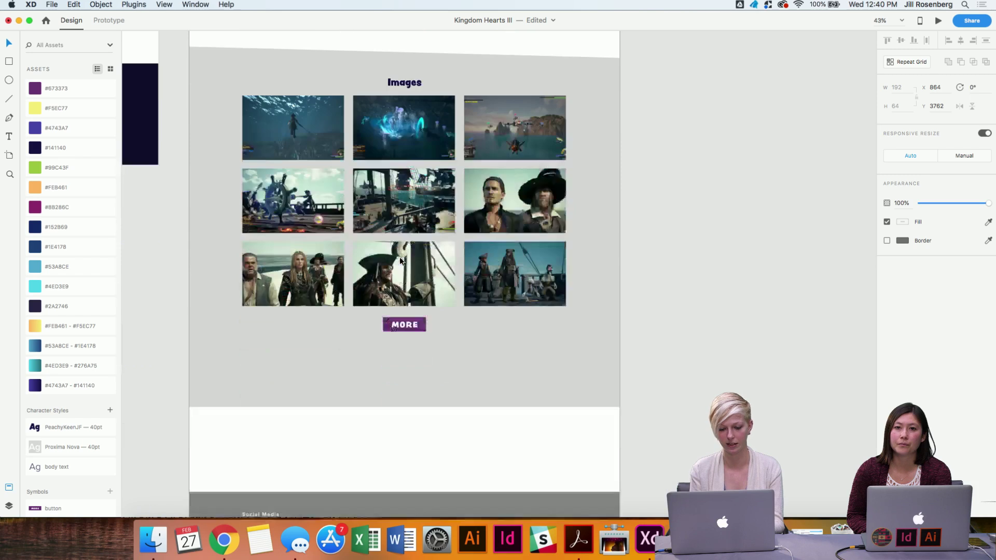
scroll(400, 257, up, 5)
click(409, 280)
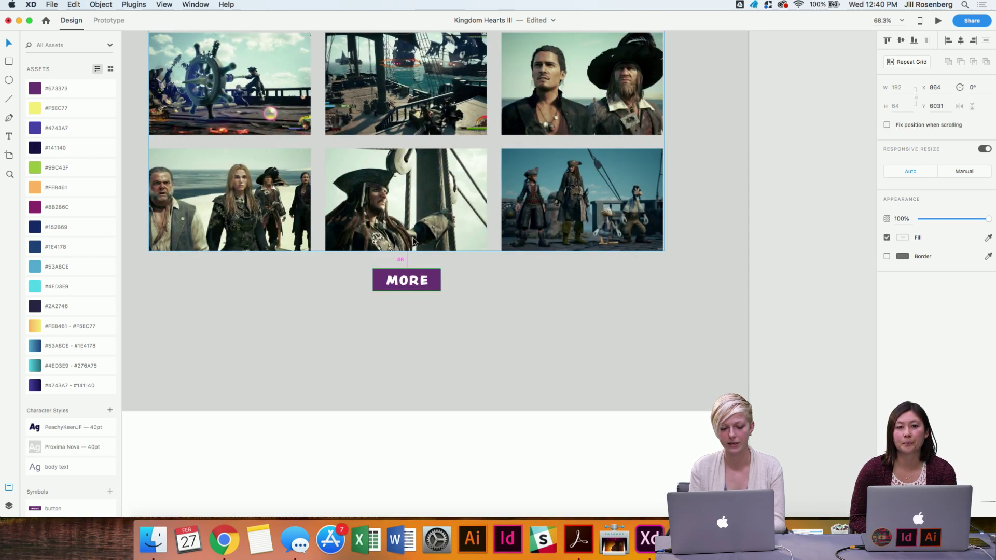
scroll(413, 241, down, 5)
scroll(413, 241, up, 4)
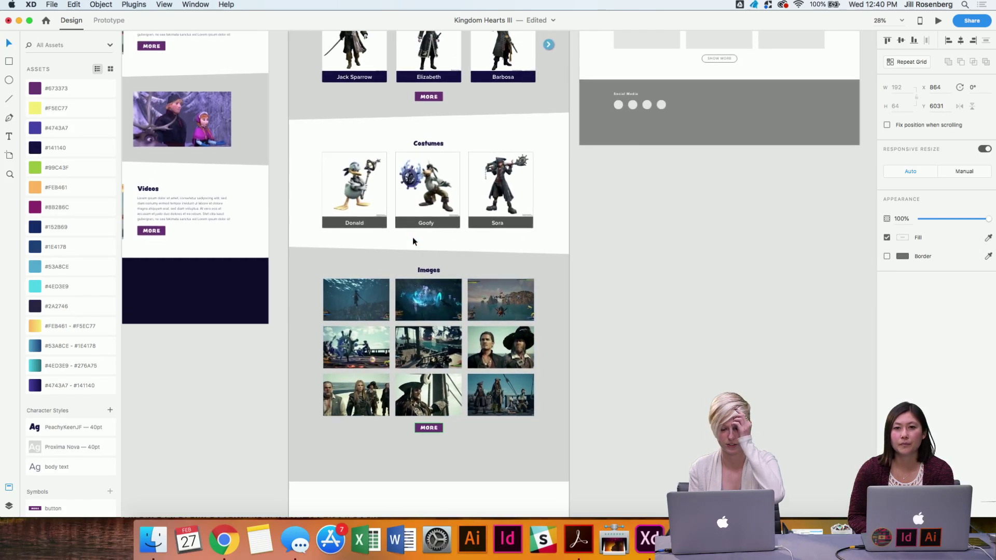
scroll(413, 242, up, 5)
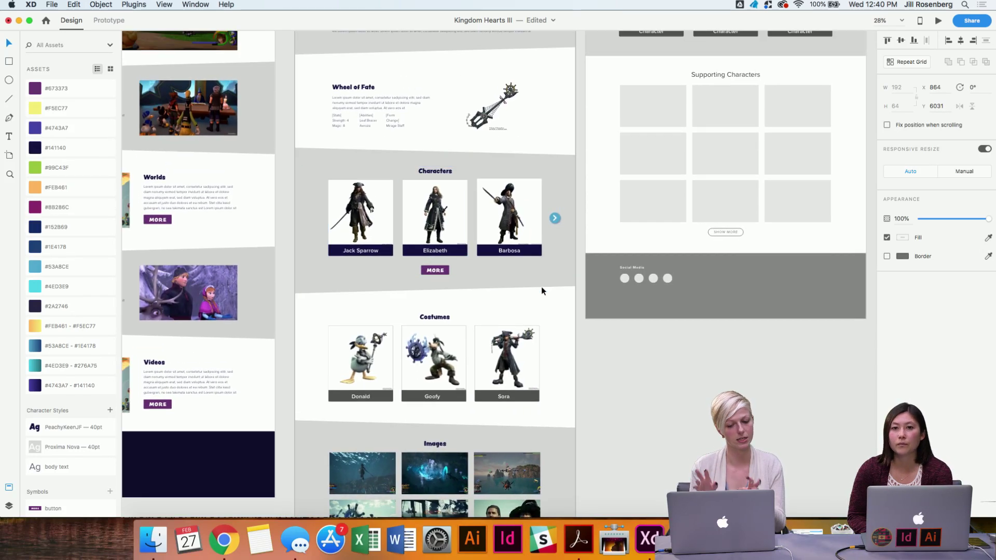
scroll(407, 311, up, 5)
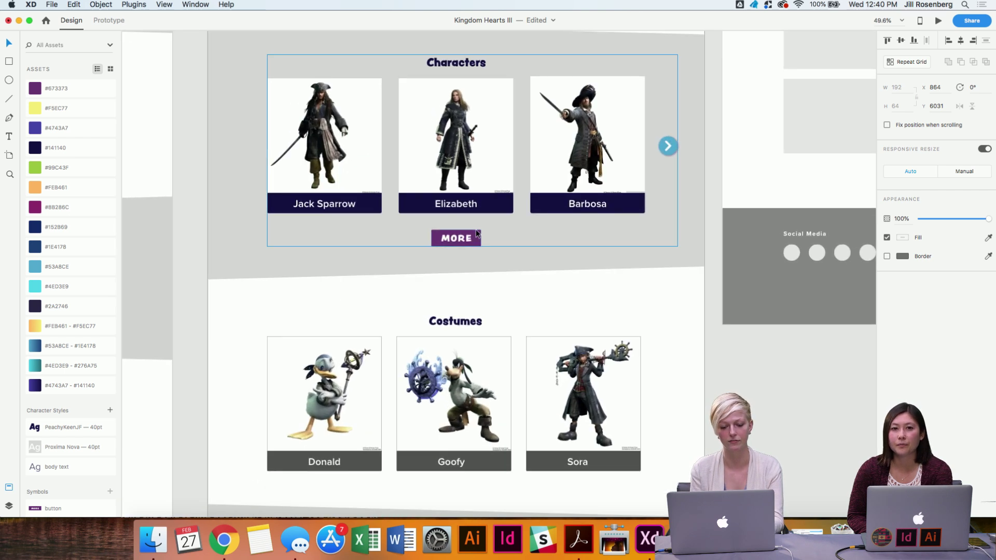
scroll(490, 304, up, 5)
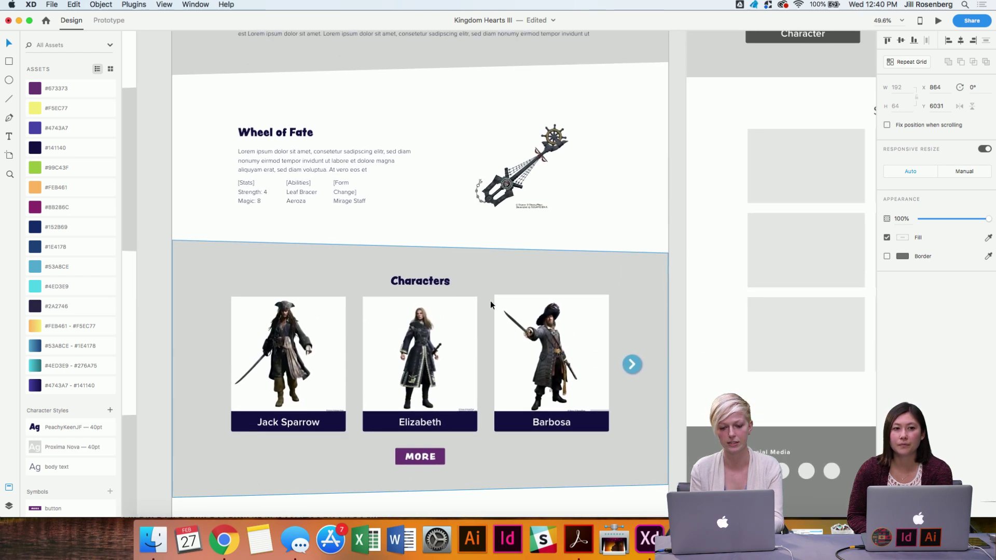
scroll(491, 302, down, 10)
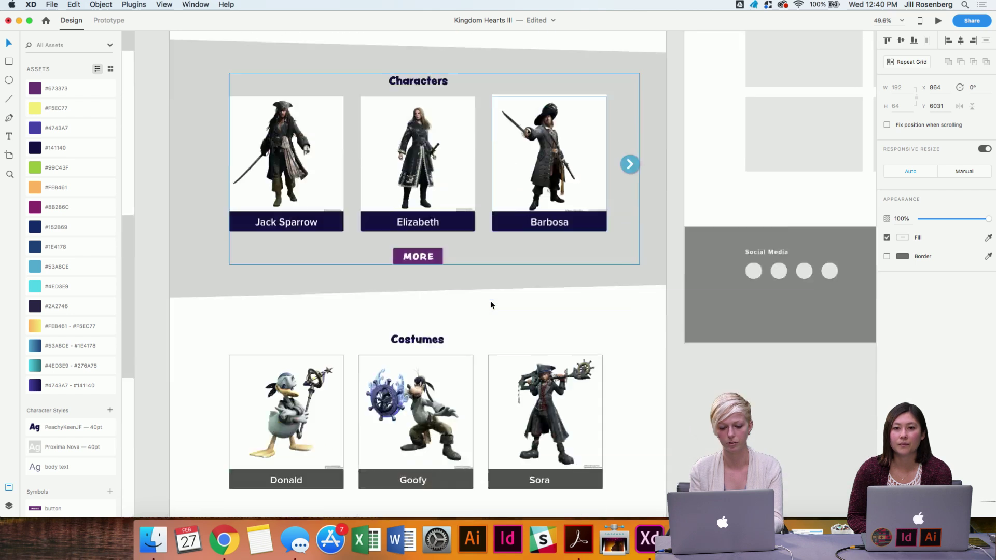
scroll(490, 305, down, 10)
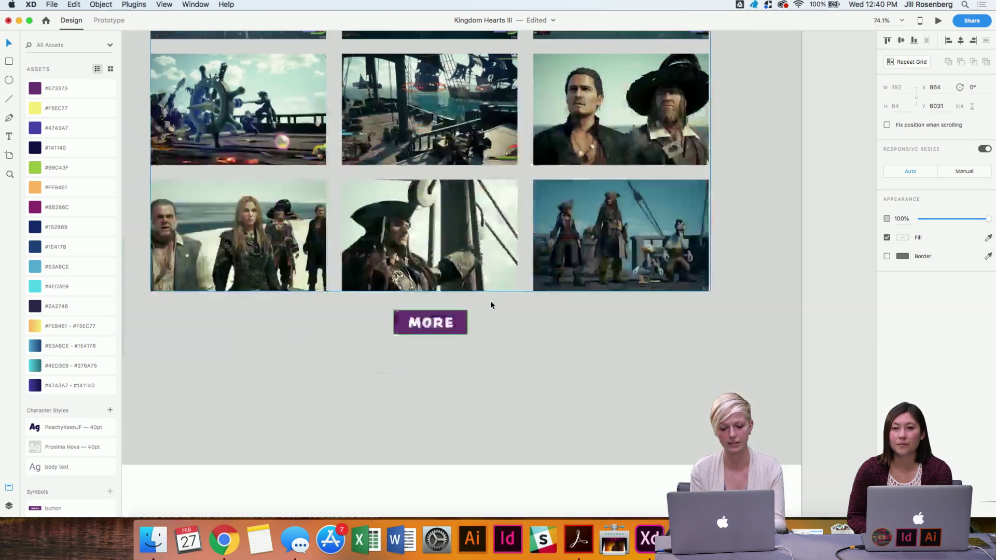
scroll(490, 305, up, 2)
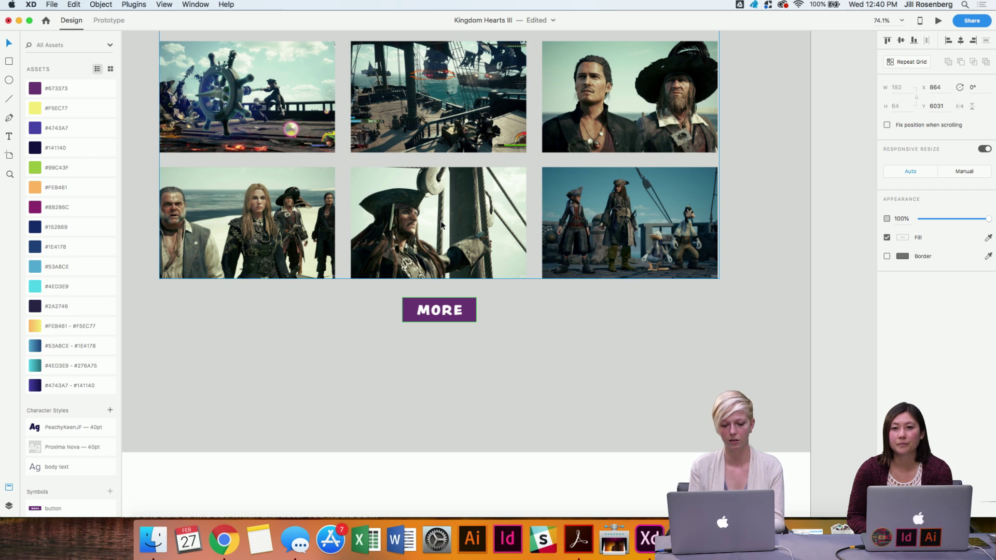
scroll(441, 225, down, 3)
scroll(442, 225, up, 6)
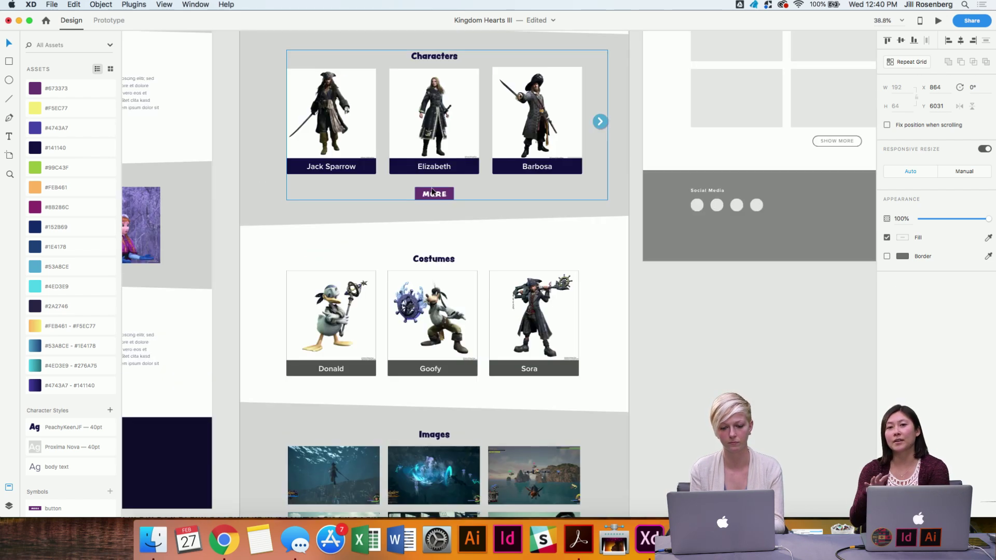
double_click(432, 192)
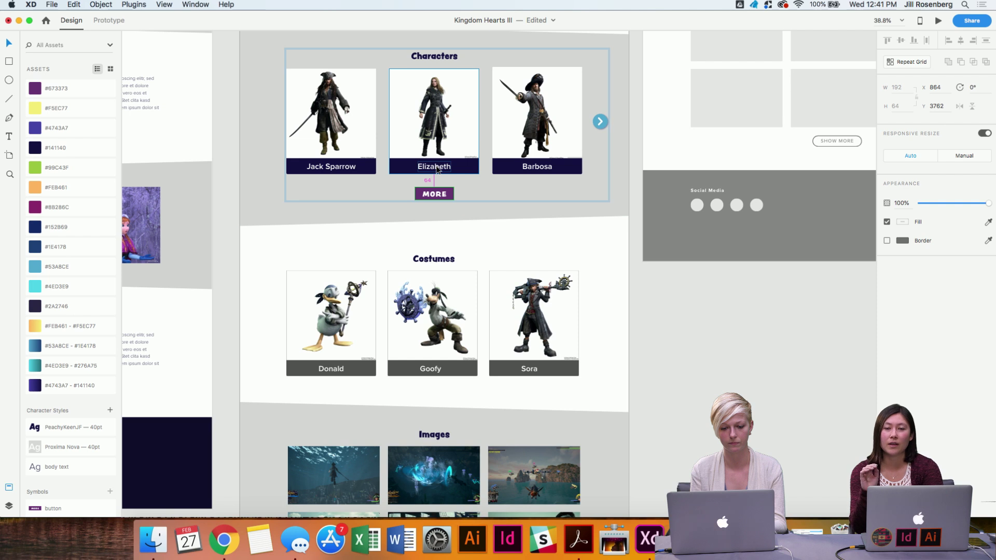
scroll(437, 169, down, 5)
Move the MORE button below the Images grid down to Y 6047.
double_click(427, 374)
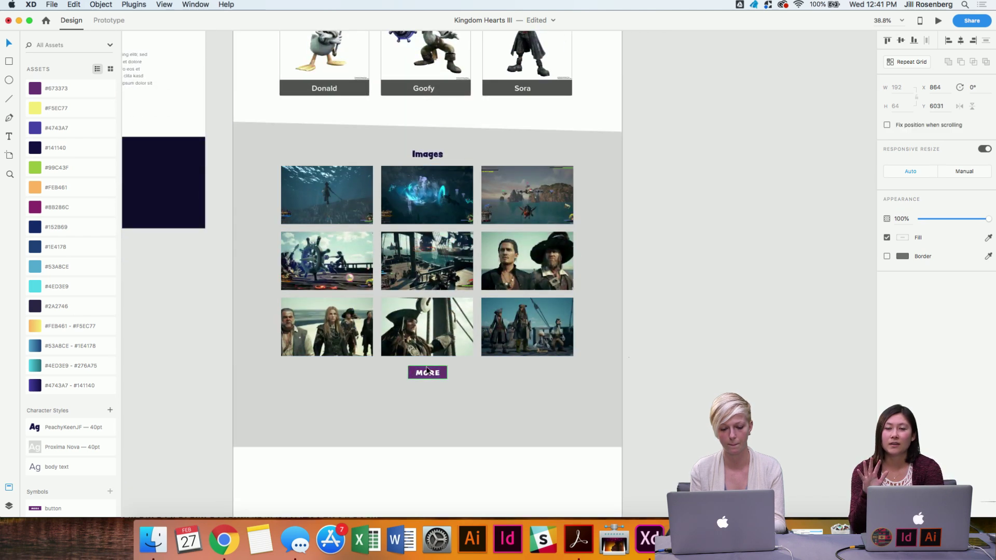
key(shift+Down)
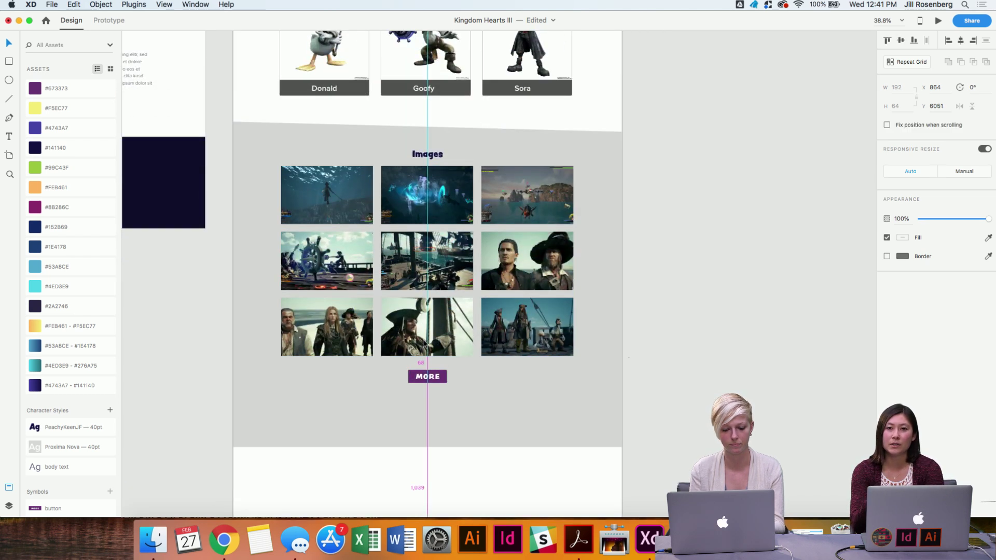
key(Up)
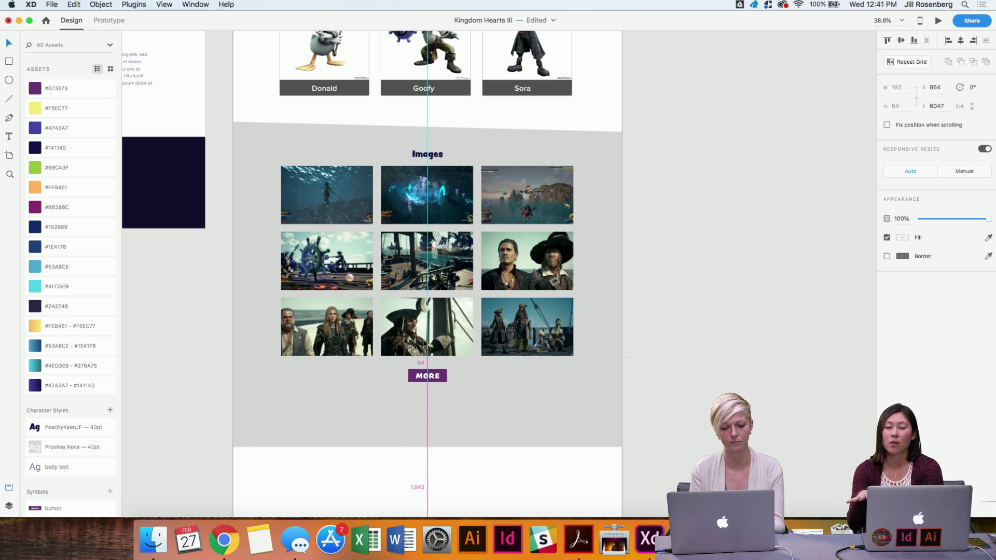
click(700, 372)
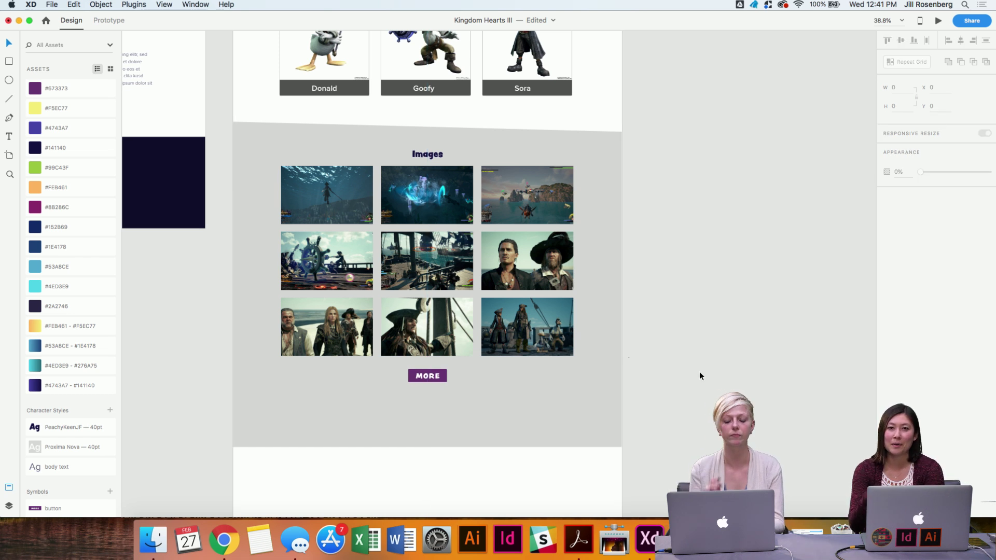
Slant the lower edge of the grey Images background by raising its lower-right corner point to Y 6382.
scroll(699, 372, down, 1)
click(602, 424)
double_click(616, 443)
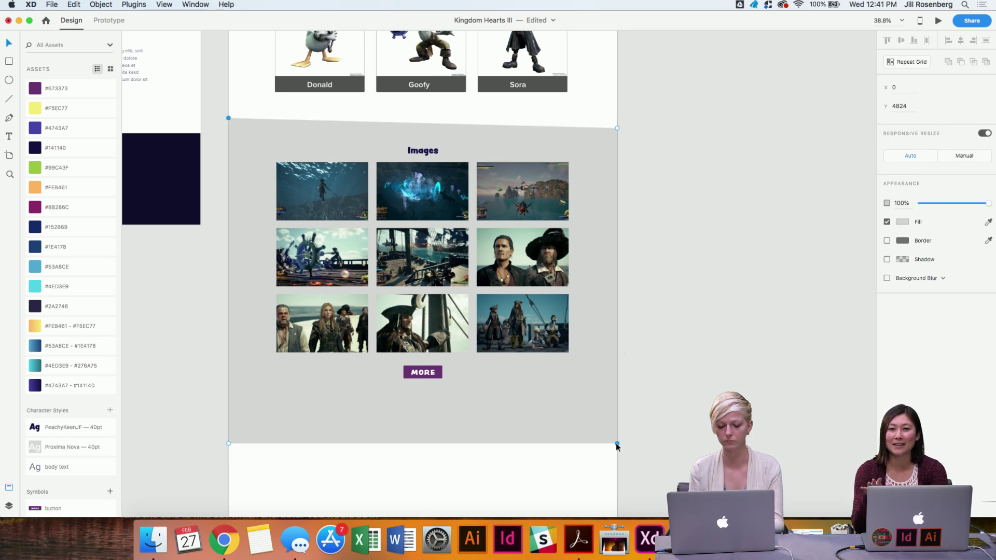
key(shift+Up)
key(shift+Up)
key(shift+Up)
key(shift+Up)
key(shift+Up)
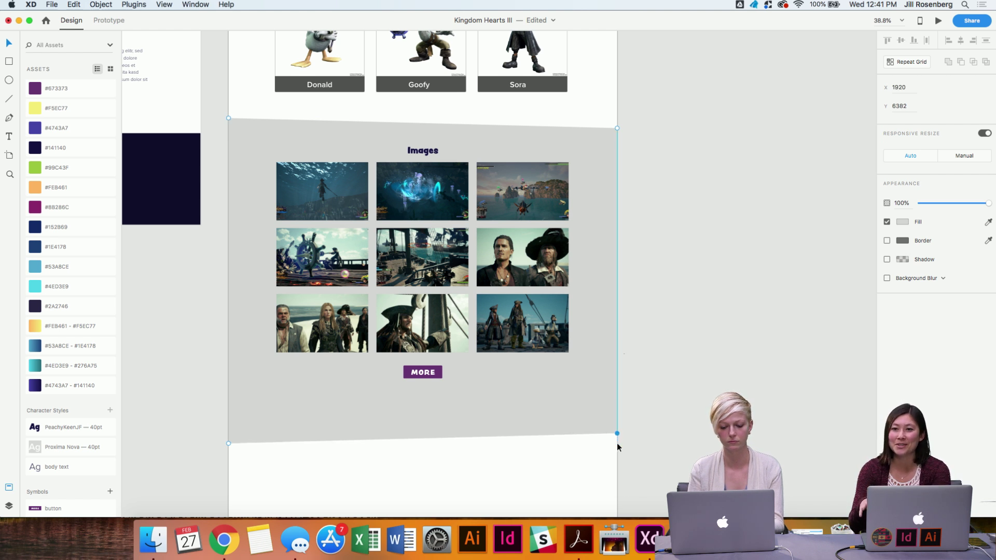
Group the Images heading and picture grid with the MORE button.
scroll(618, 447, down, 3)
scroll(619, 447, left, 3)
scroll(572, 443, up, 1)
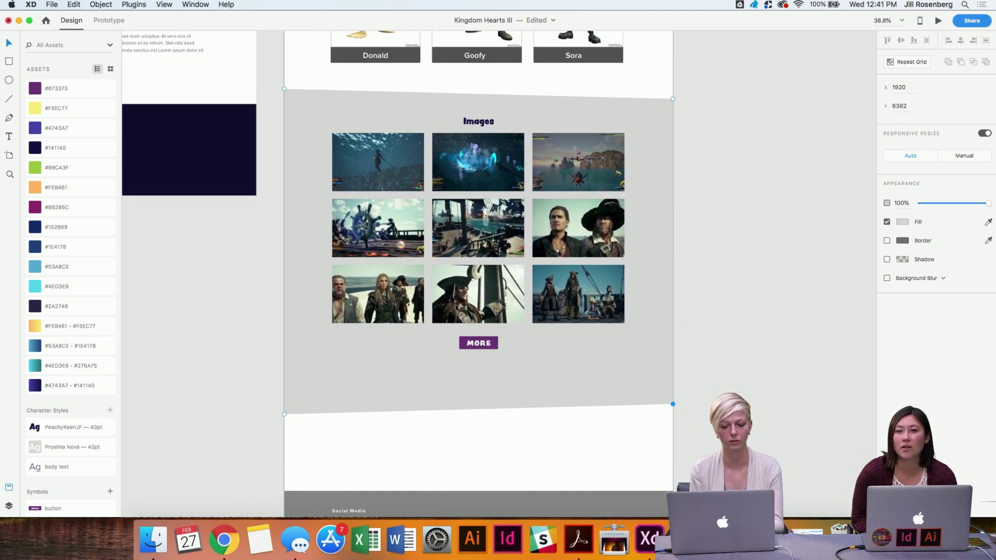
click(572, 443)
click(499, 245)
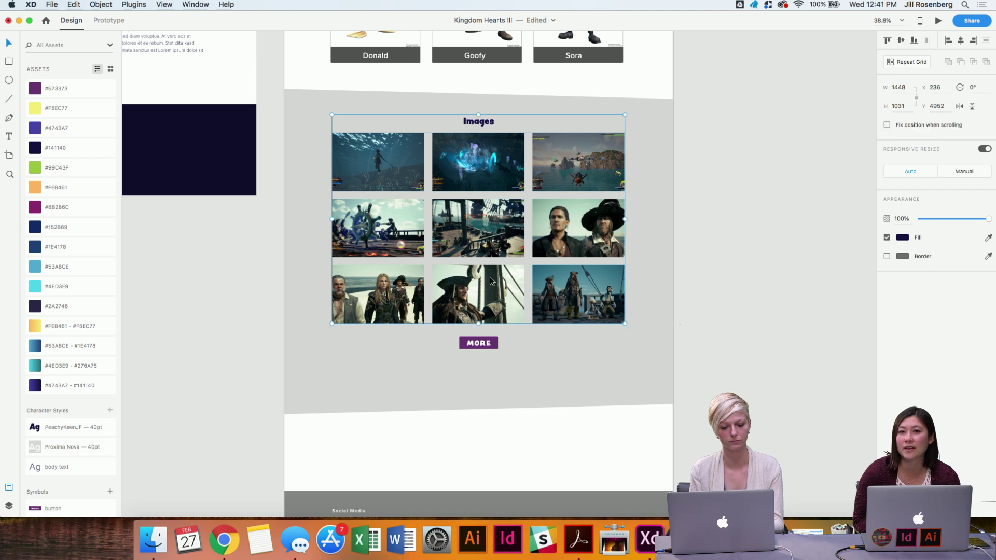
shift+click(483, 344)
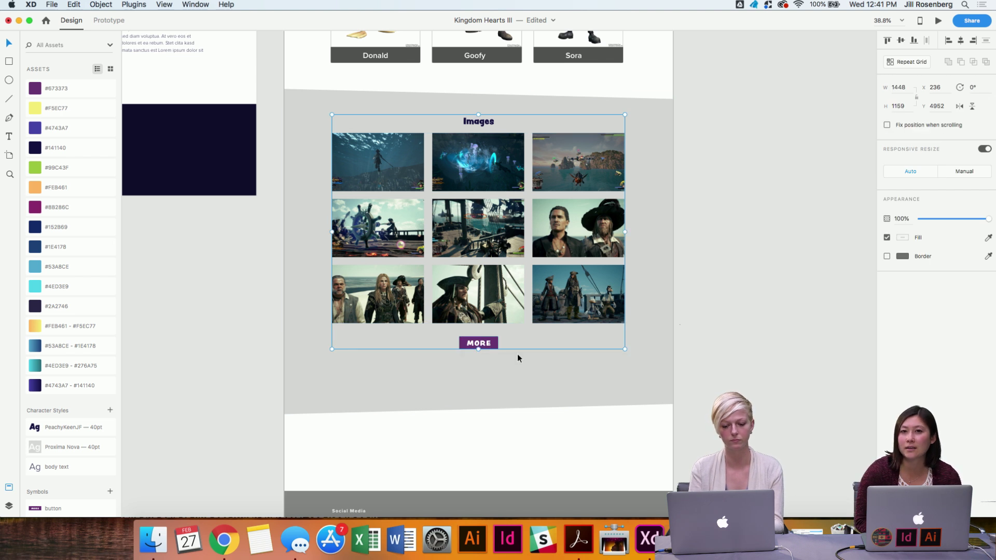
click(724, 352)
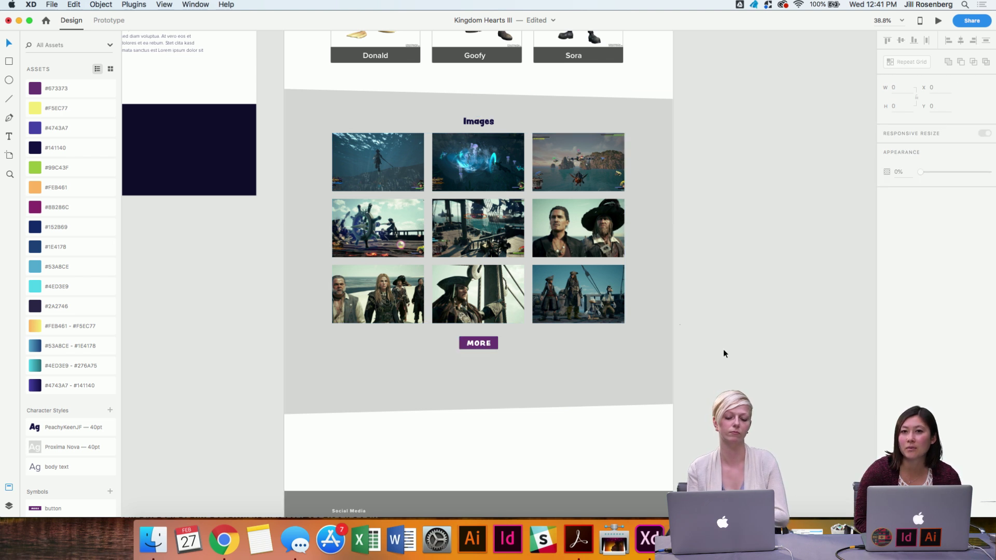
Raise both lower corner points of the grey Images background together by about 140 px toward the MORE button.
click(489, 403)
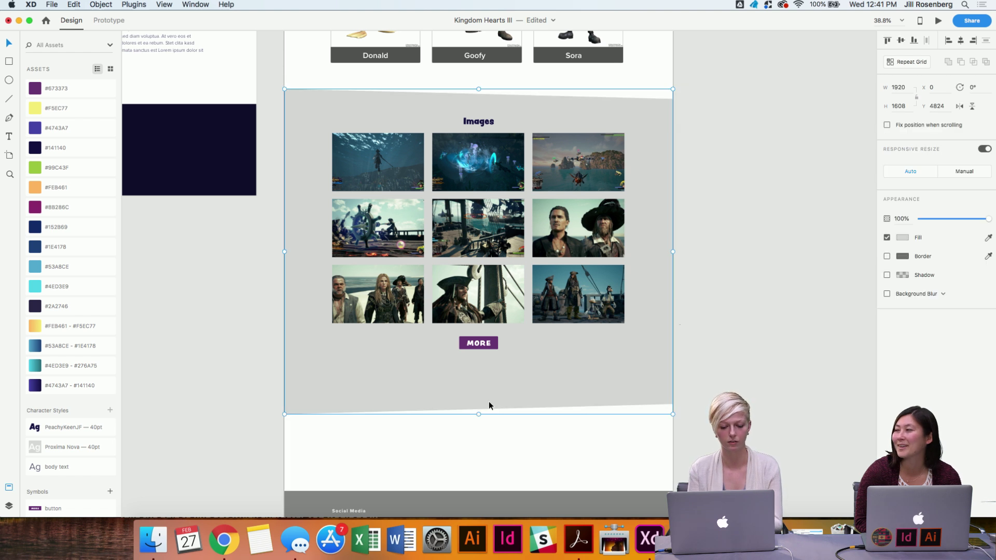
click(464, 320)
click(516, 390)
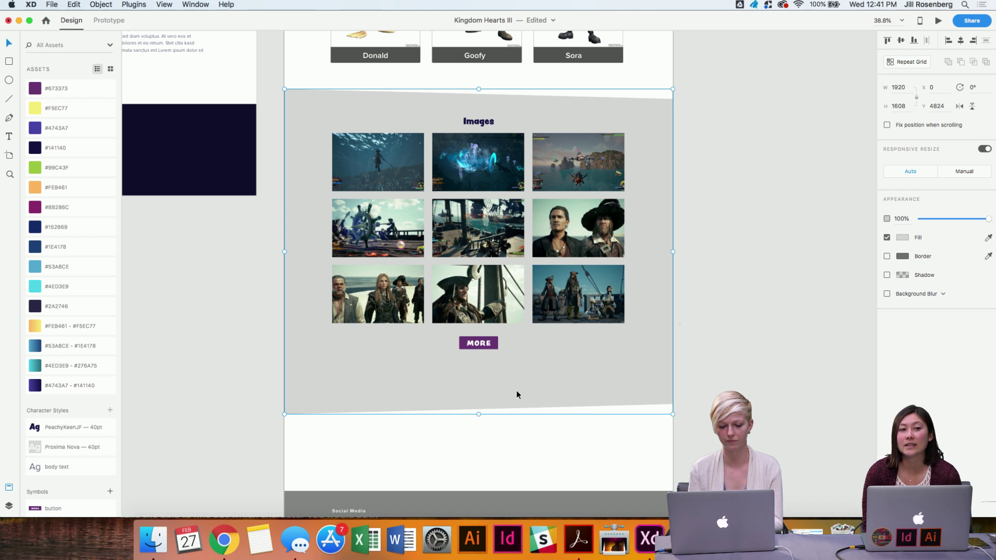
double_click(516, 390)
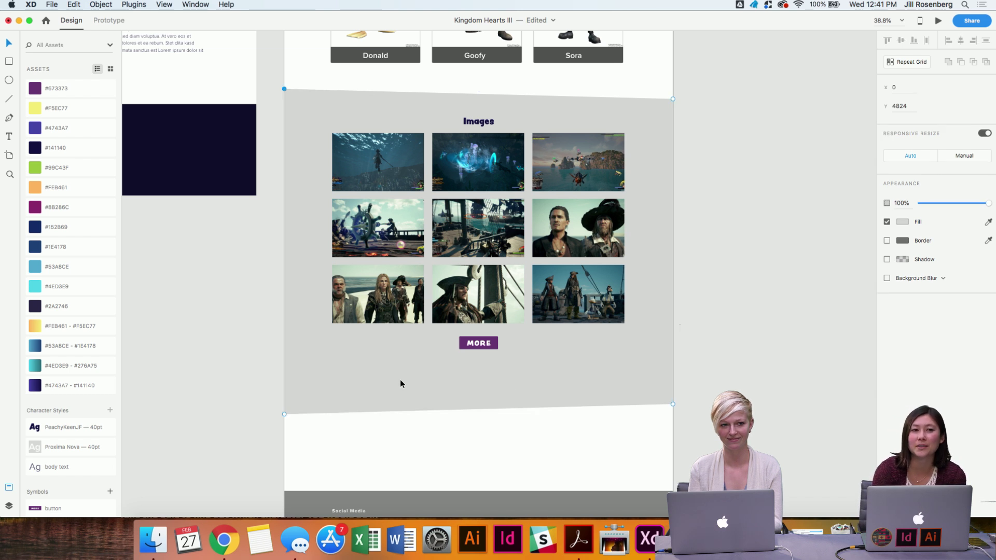
click(285, 415)
shift+click(673, 404)
key(shift+Up)
key(shift+Up)
key(shift+Up)
key(shift+Up)
key(shift+Up)
key(shift+Up)
key(shift+Up)
key(shift+Up)
key(shift+Up)
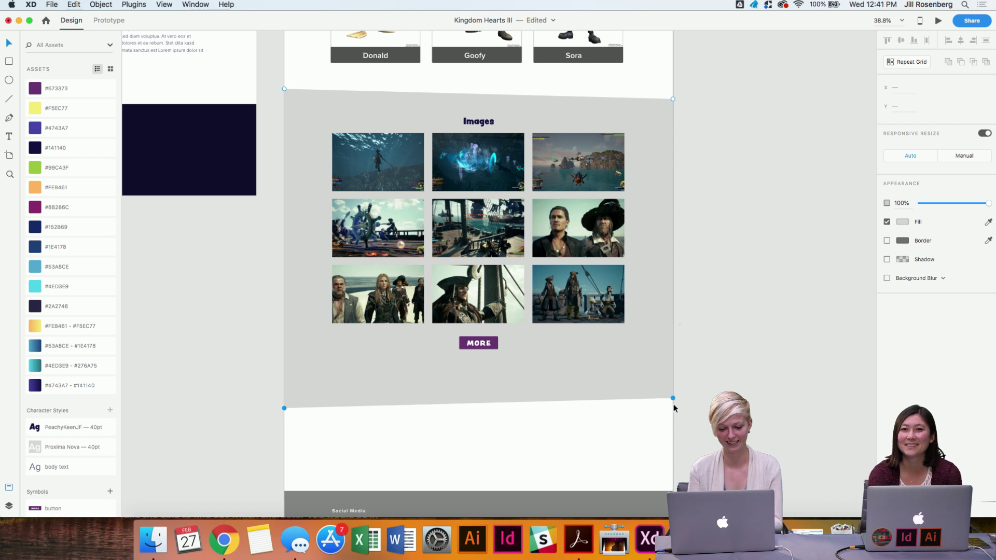
key(shift+Up)
key(shift+Up)
key(shift+Up)
key(shift+Up)
key(shift+Up)
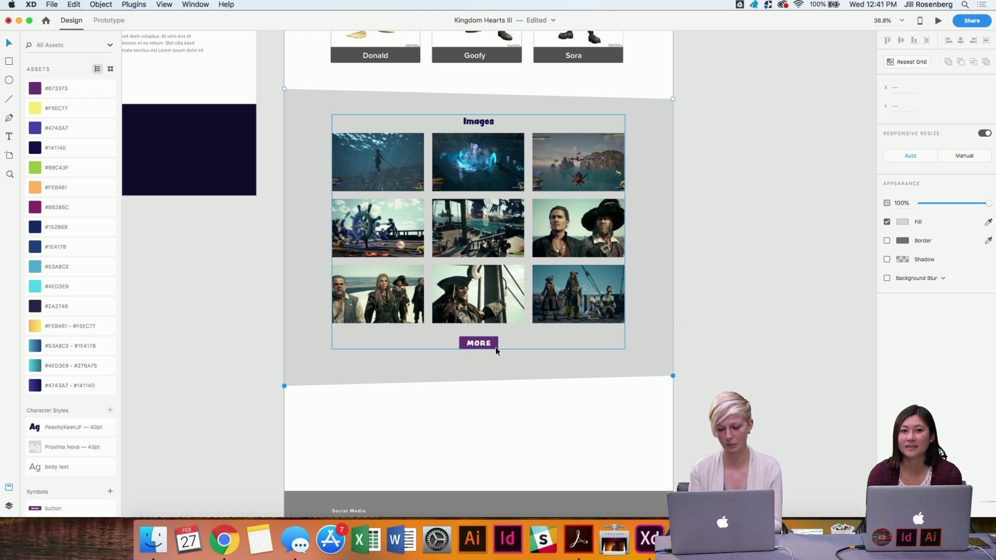
Measure the gap between the Images group with its MORE button and the slanted lower edge of the grey background.
scroll(483, 399, up, 3)
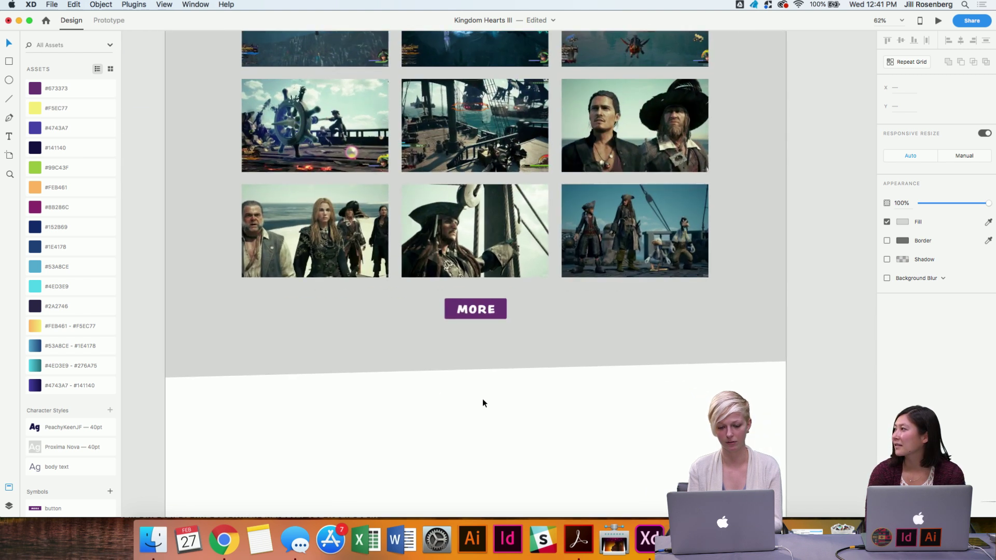
click(730, 338)
double_click(730, 338)
click(785, 362)
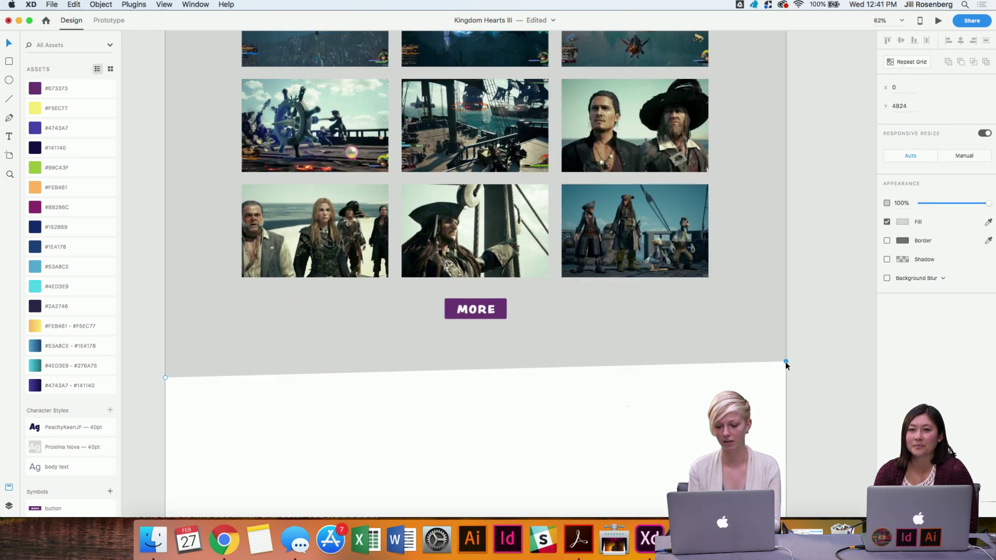
shift+click(165, 377)
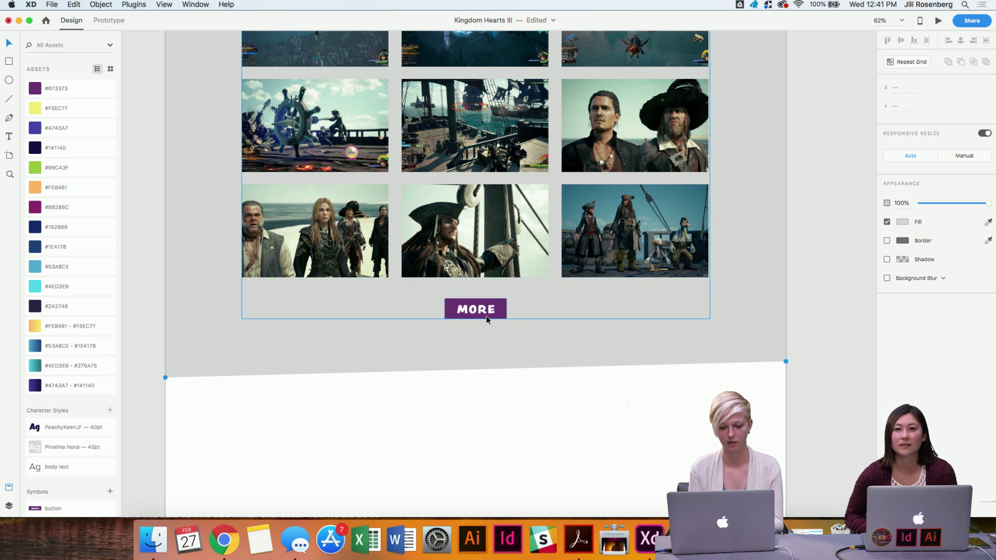
click(502, 400)
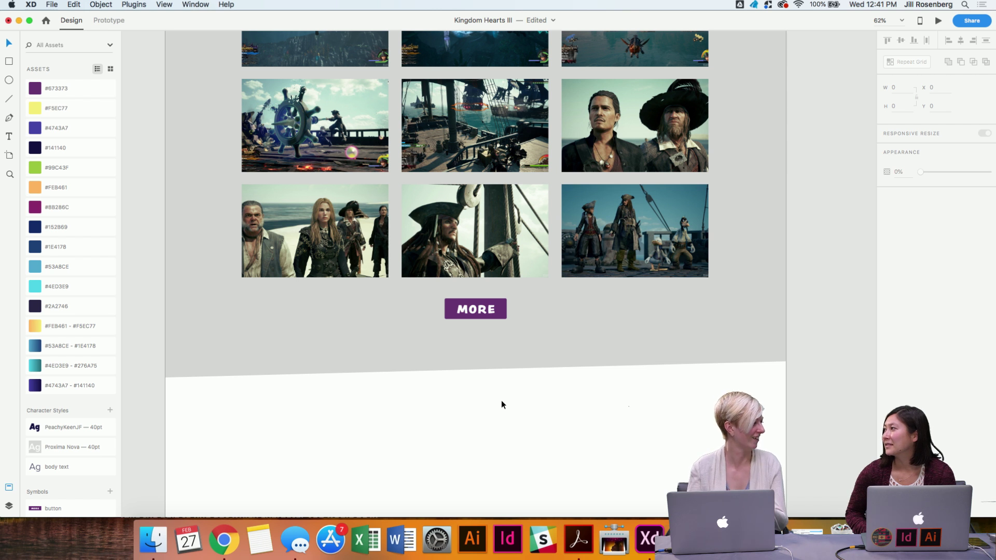
click(481, 313)
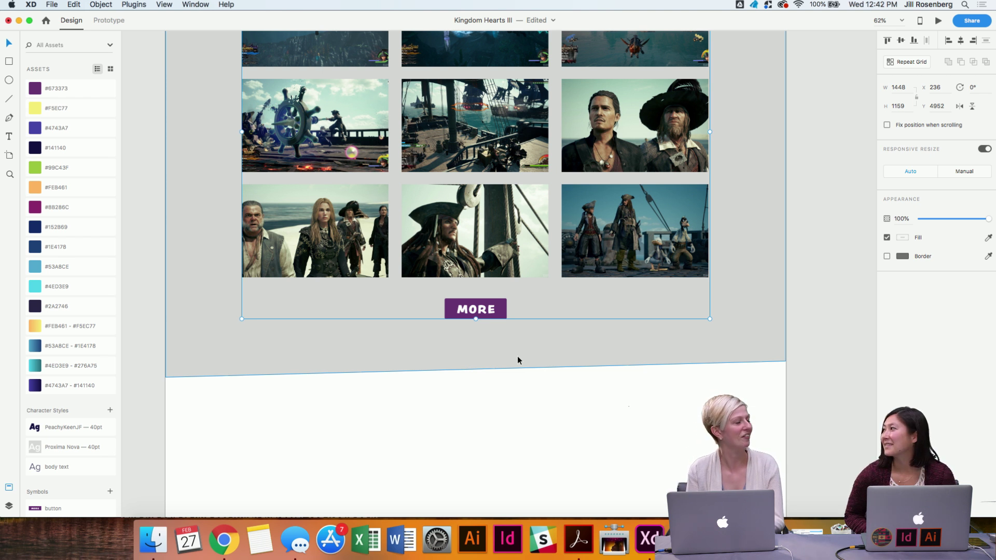
key(alt)
Raise both lower corner points of the grey Images background by 30 px.
click(518, 360)
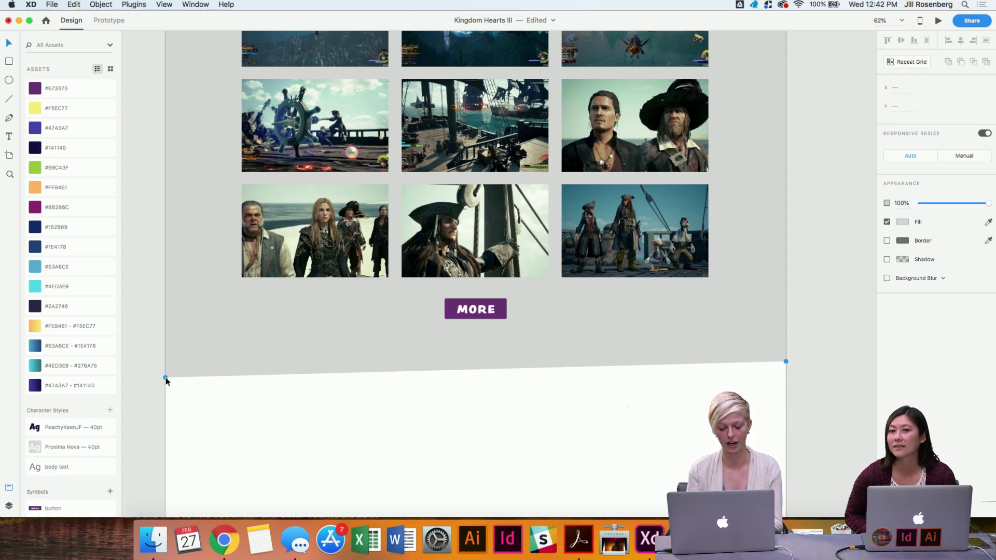
key(shift+Up)
key(shift+Up)
key(shift+Up)
click(623, 264)
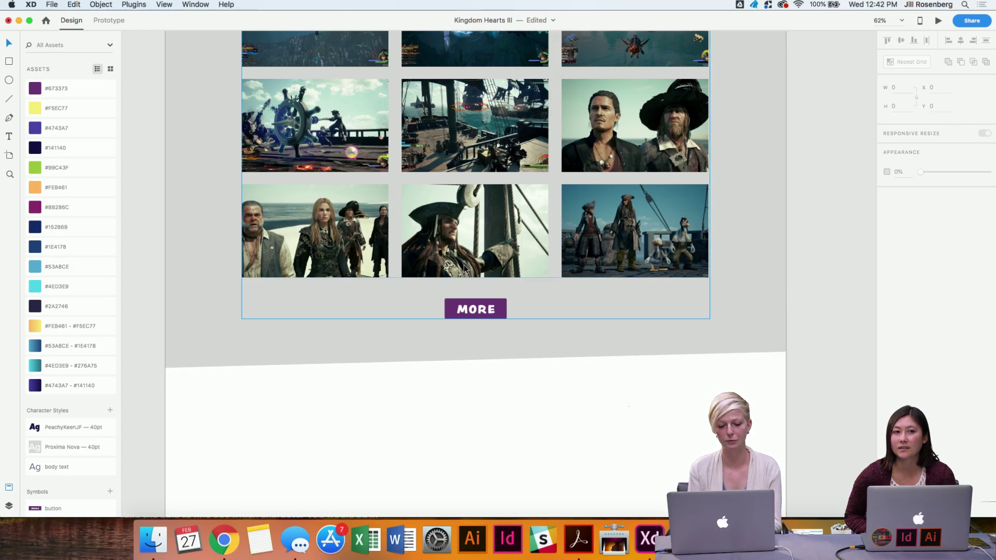
Tighten the space under the MORE button by moving the grey background's slanted lower edge up another 30 px.
click(623, 346)
click(786, 351)
shift+click(165, 369)
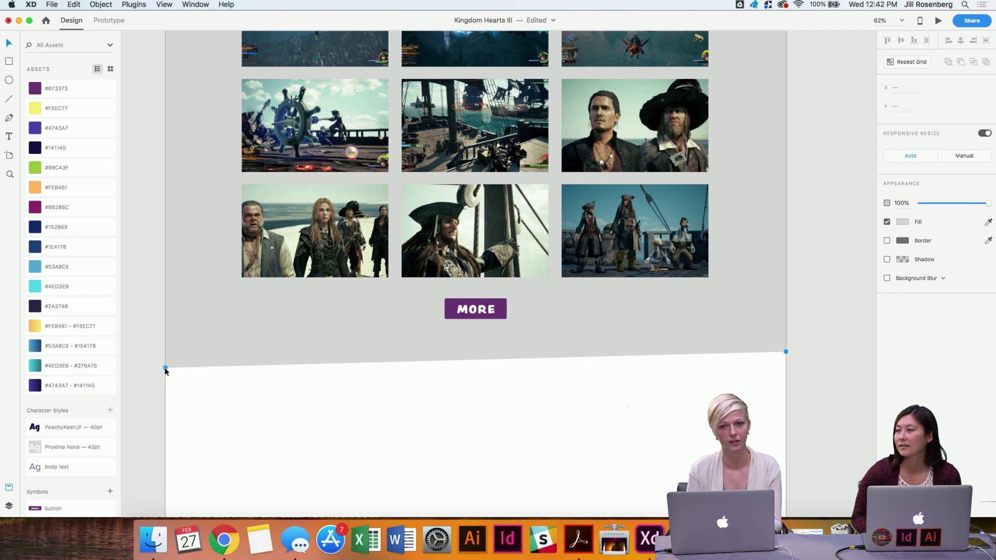
key(shift+Up)
key(shift+Up)
key(shift+Up)
key(Escape)
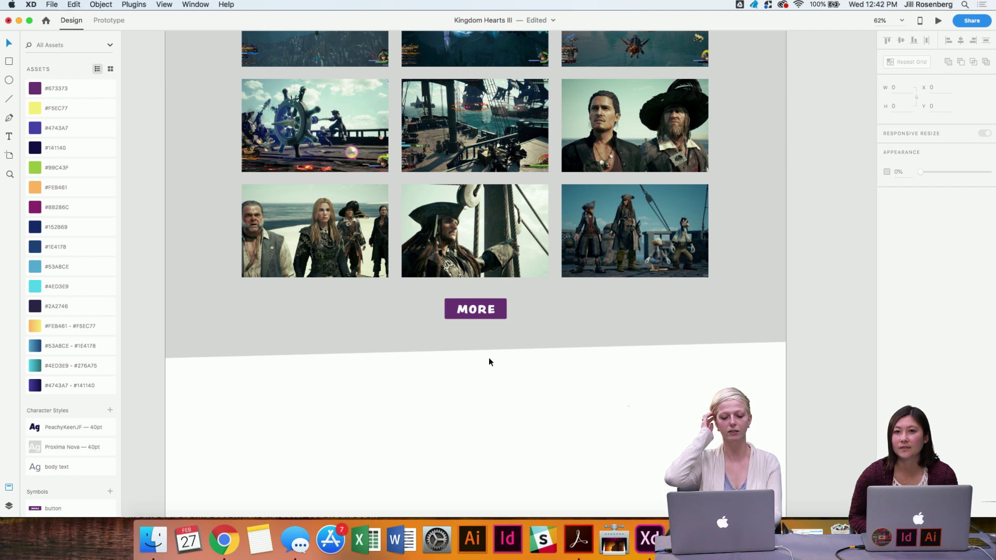
Measure the gap below the Images group and lower both lower corner points of the grey background by about 10 px.
click(489, 311)
key(alt)
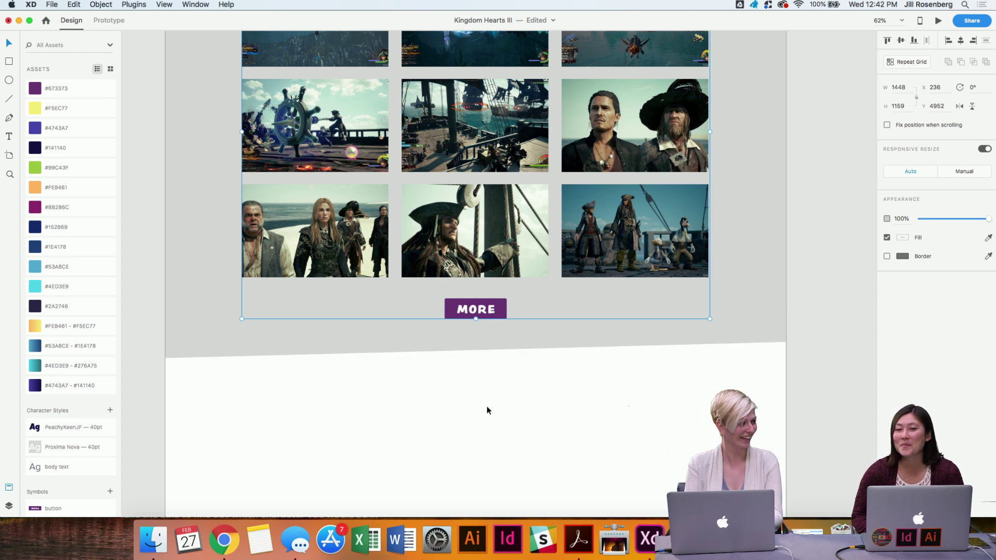
click(445, 345)
double_click(445, 345)
click(786, 342)
shift+click(165, 358)
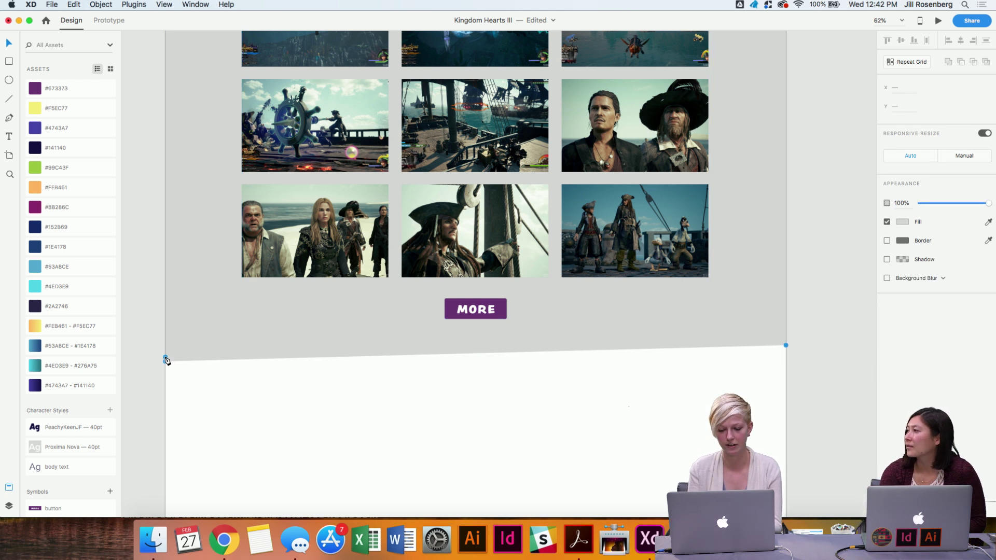
click(462, 481)
scroll(556, 414, down, 3)
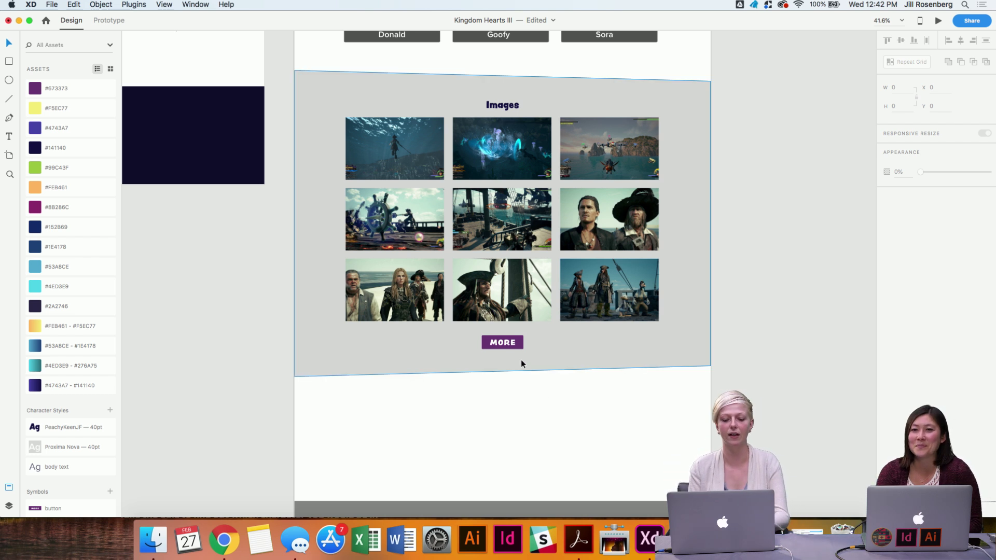
click(582, 352)
click(711, 367)
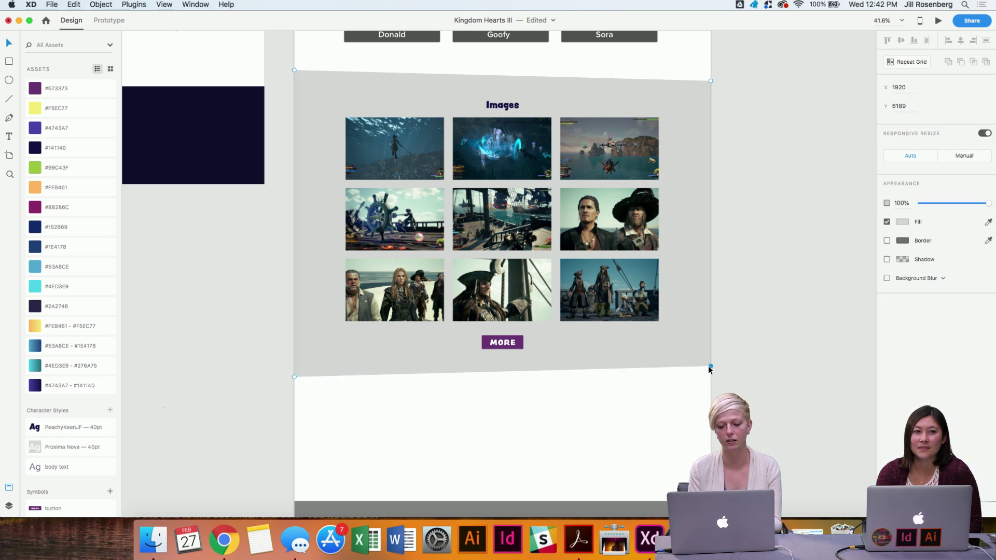
shift+click(294, 378)
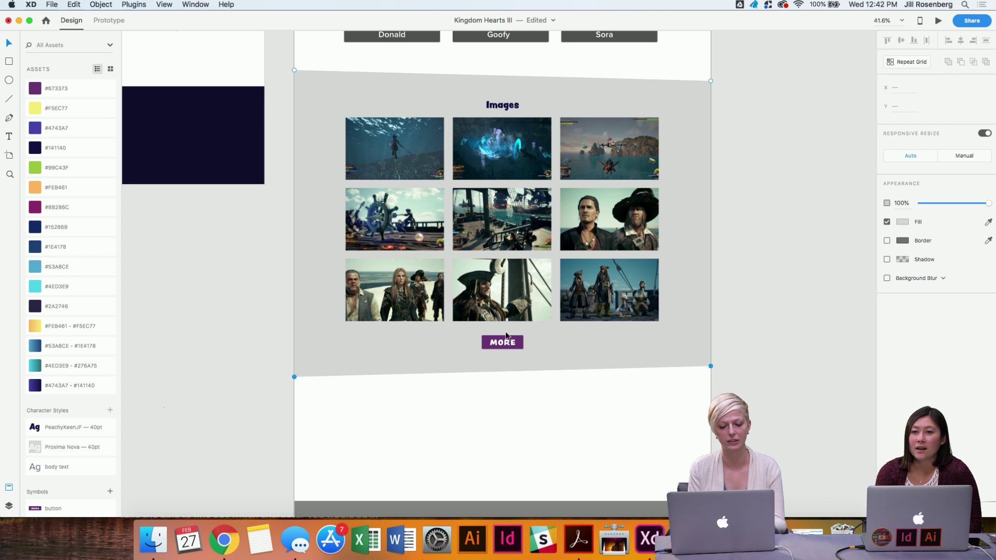
click(488, 418)
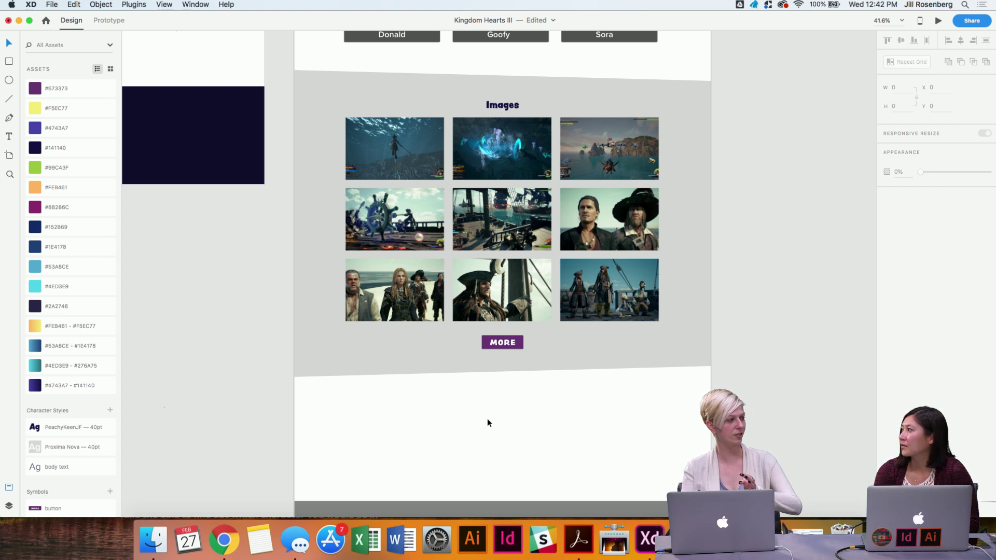
Examine how the slanted lower edge of the Images background sits above the Social Media footer.
scroll(532, 431, down, 5)
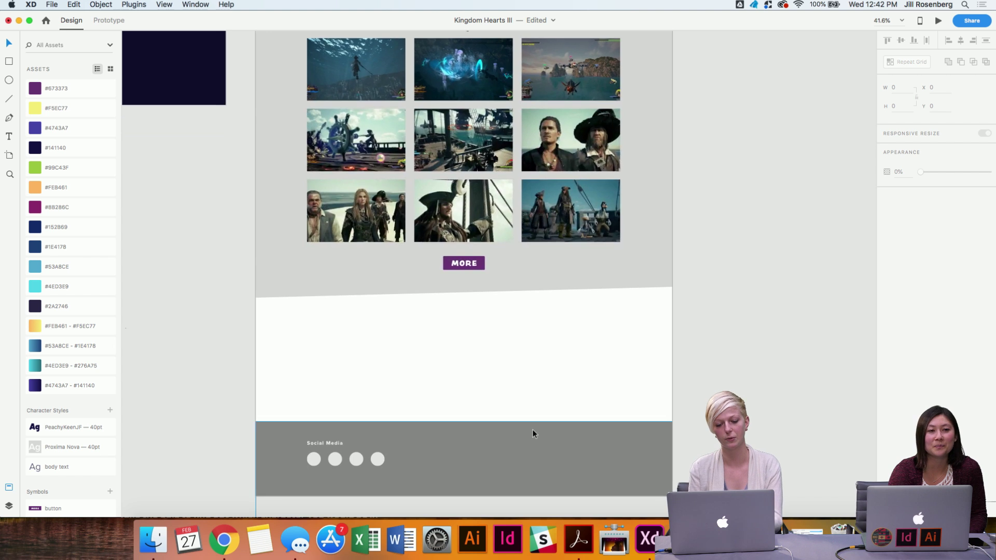
scroll(533, 434, up, 3)
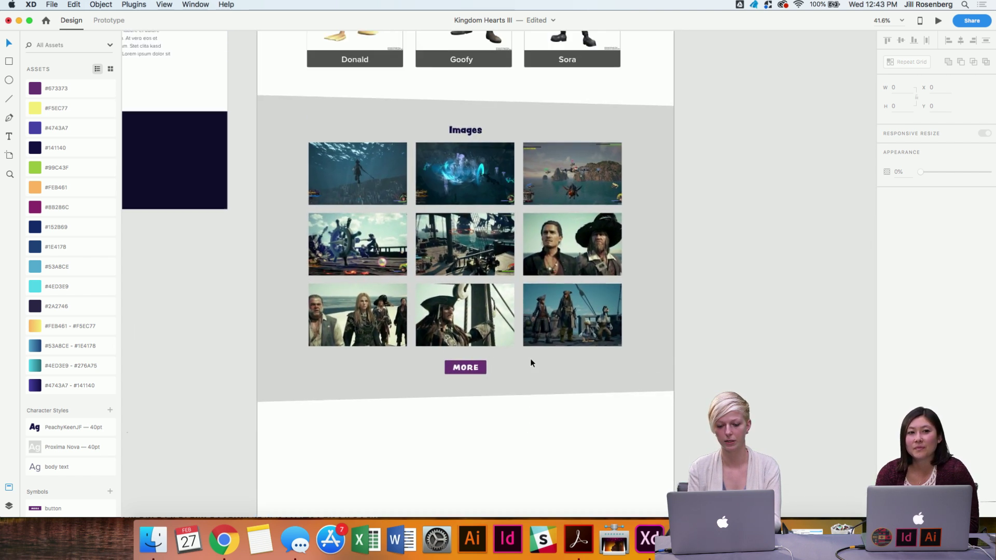
scroll(530, 359, right, 1)
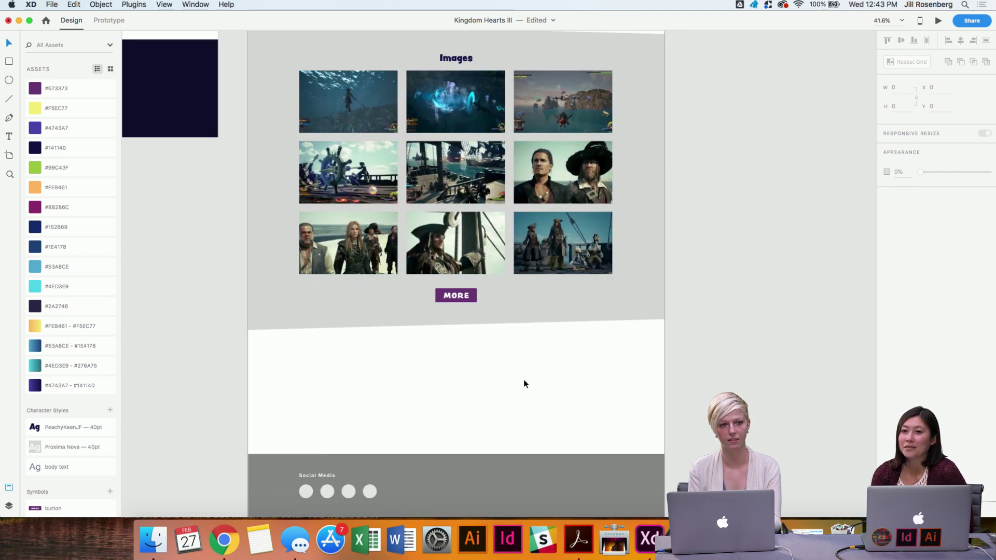
scroll(523, 386, down, 1)
scroll(523, 386, up, 1)
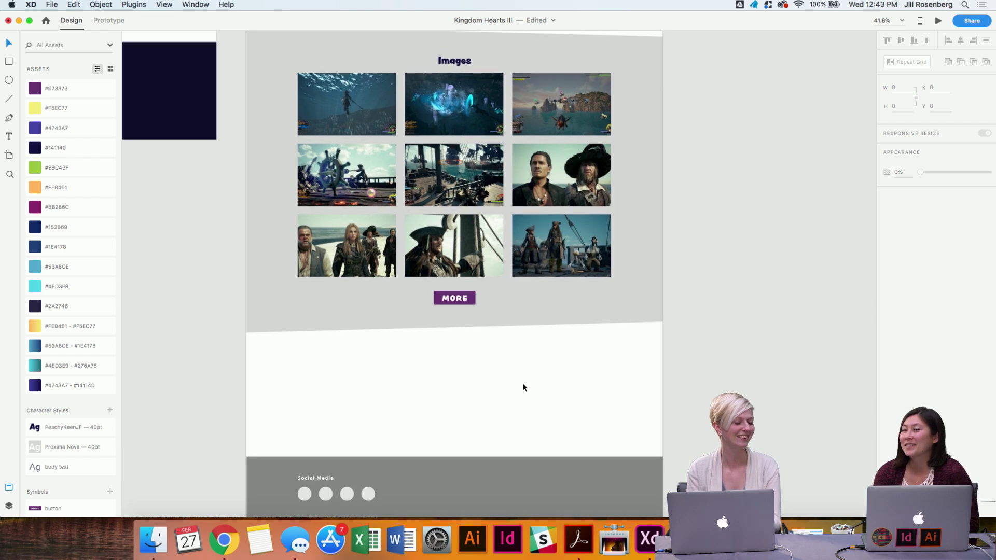
scroll(523, 387, up, 1)
scroll(523, 387, right, 1)
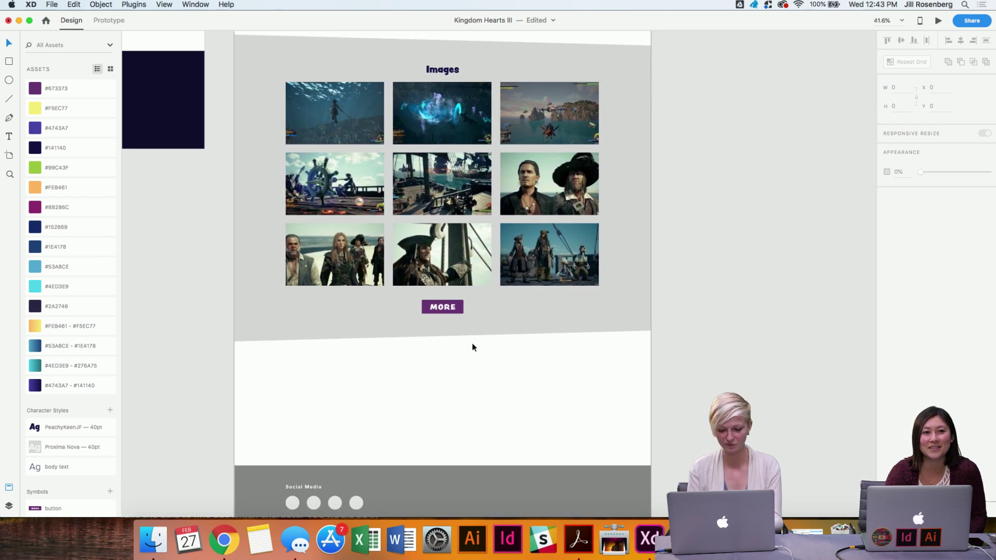
Straighten the lower edge of the grey Images background by lowering its right corner point level with the left one.
click(562, 314)
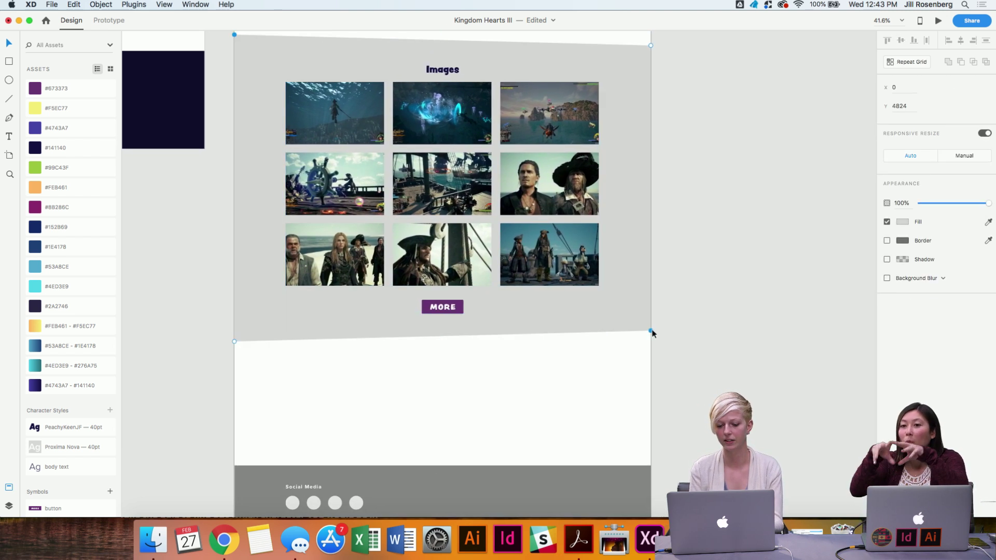
drag(652, 333, 652, 343)
key(Escape)
Move the Social Media footer up to Y 6239 so it meets the lower edge of the Images background.
scroll(525, 444, down, 5)
drag(525, 444, 524, 321)
scroll(524, 320, up, 5)
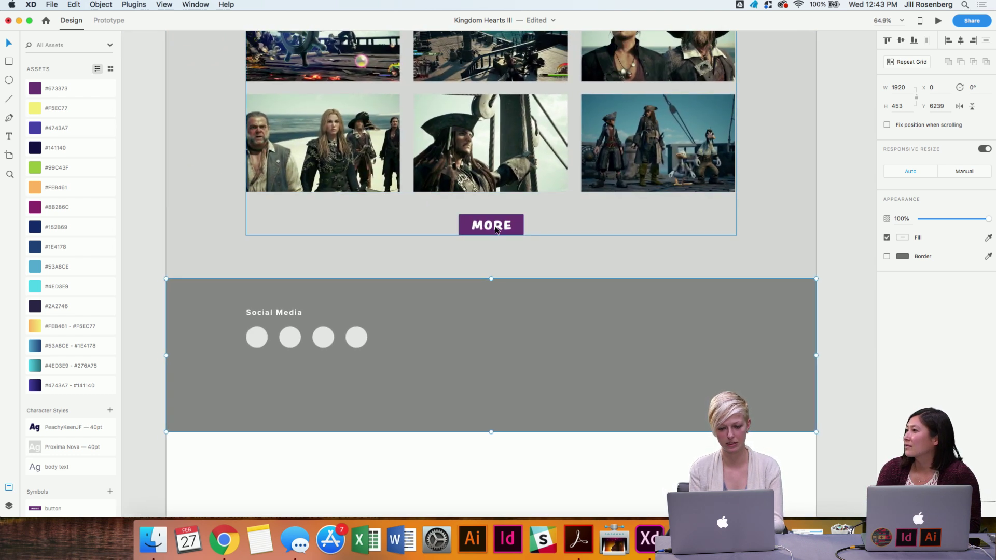
Shorten the world-wire artboard to a height of about 6698 px so it ends at the bottom of the footer.
scroll(495, 229, down, 5)
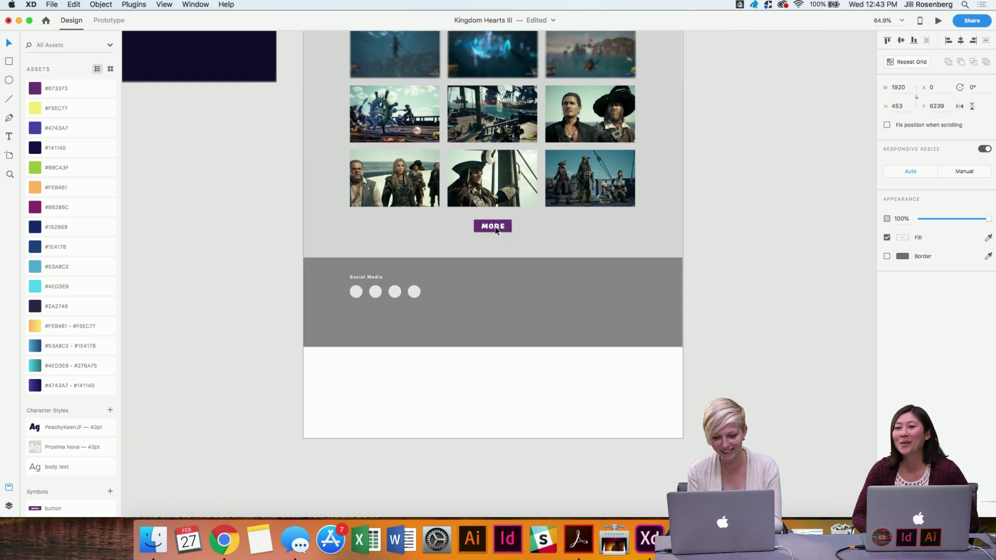
scroll(495, 226, up, 5)
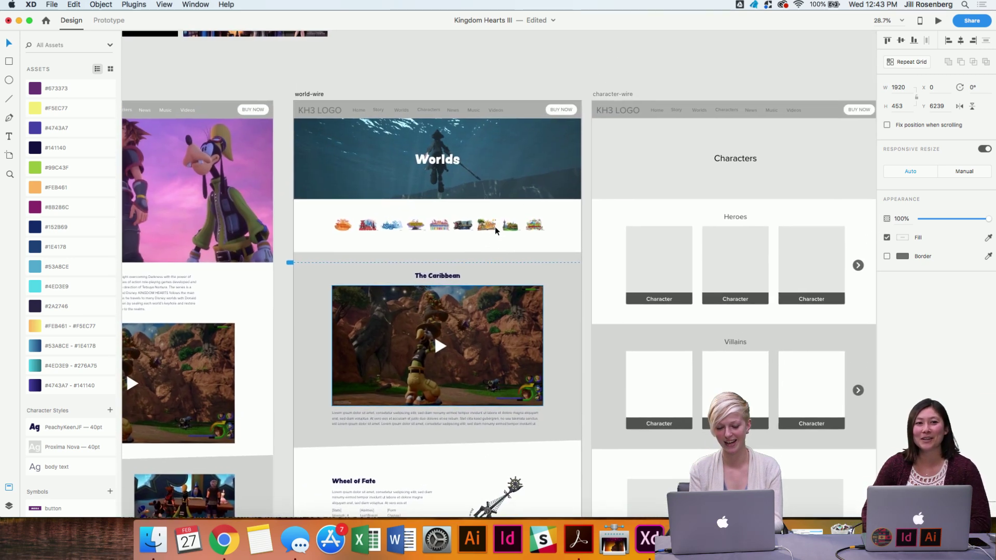
click(305, 95)
scroll(306, 93, down, 5)
scroll(307, 96, down, 10)
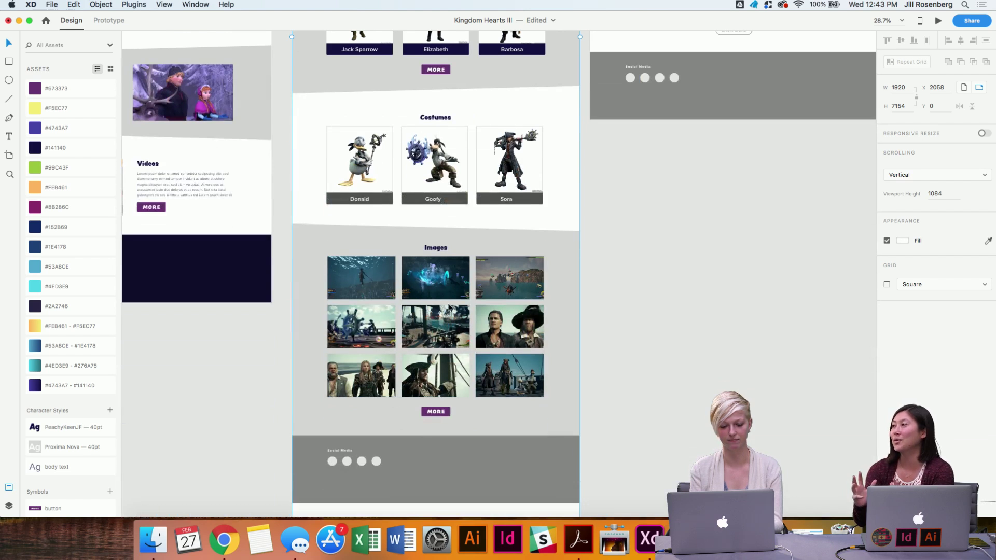
drag(423, 429, 422, 359)
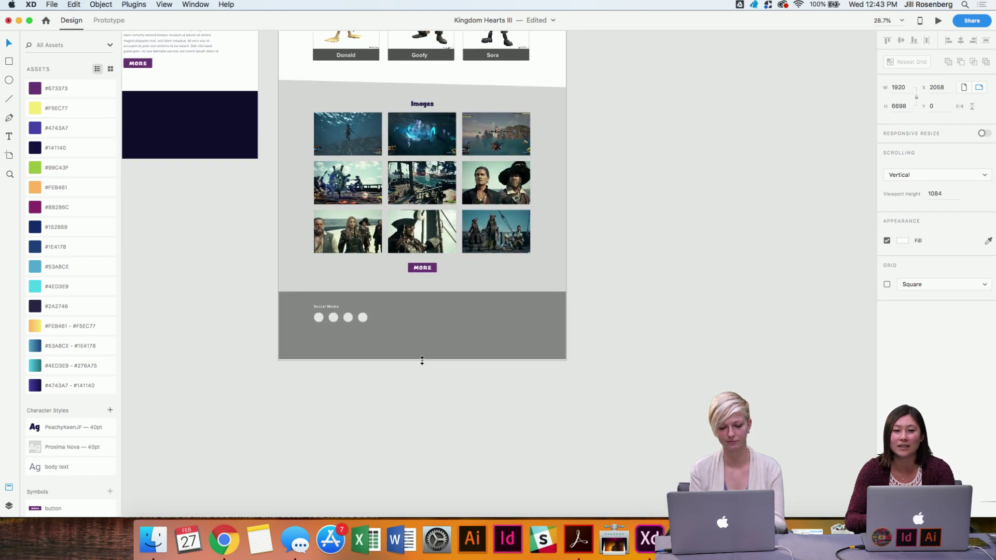
scroll(395, 390, up, 5)
click(414, 419)
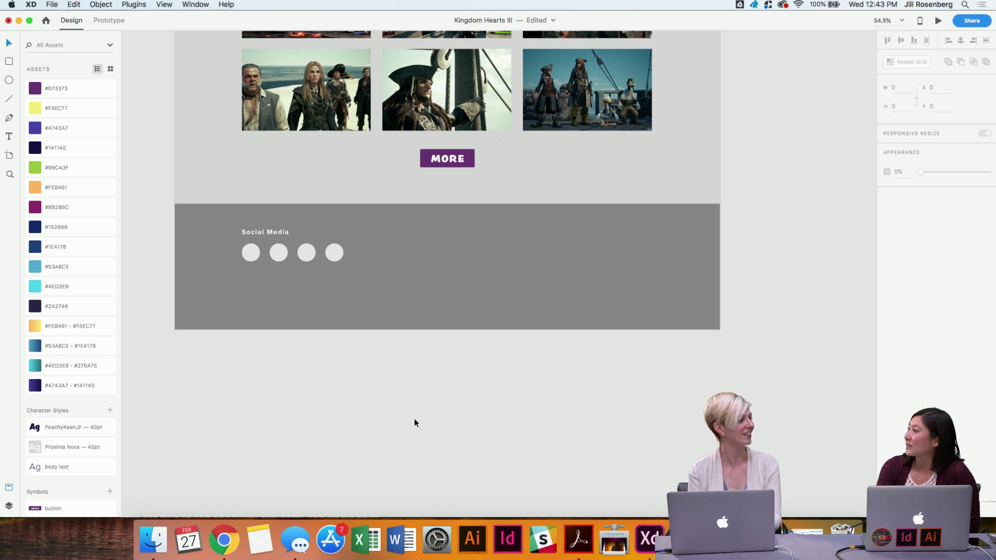
Fill the background rectangle inside the world-wire footer group with the saved colour #141140.
click(462, 277)
scroll(463, 280, left, 5)
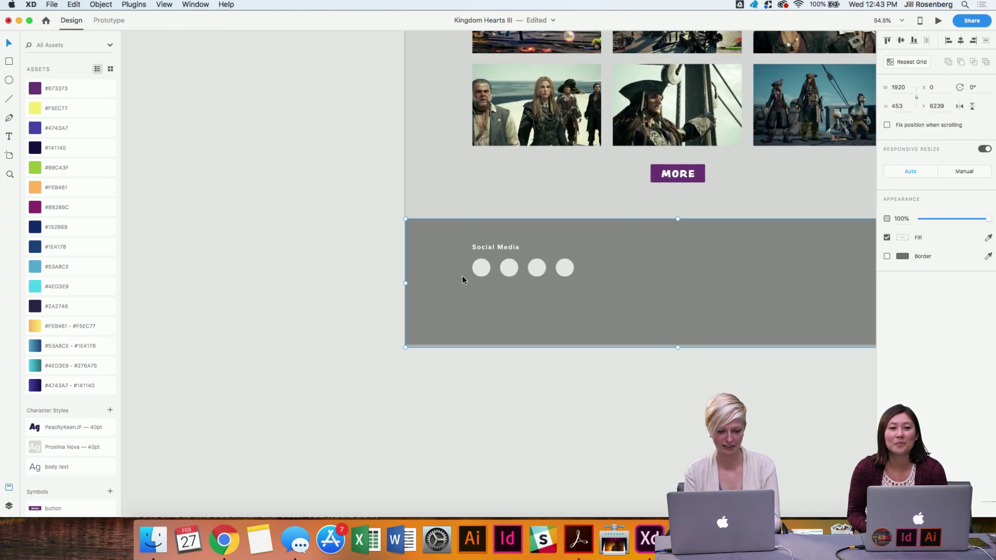
scroll(462, 276, down, 3)
scroll(463, 276, up, 5)
scroll(462, 276, left, 3)
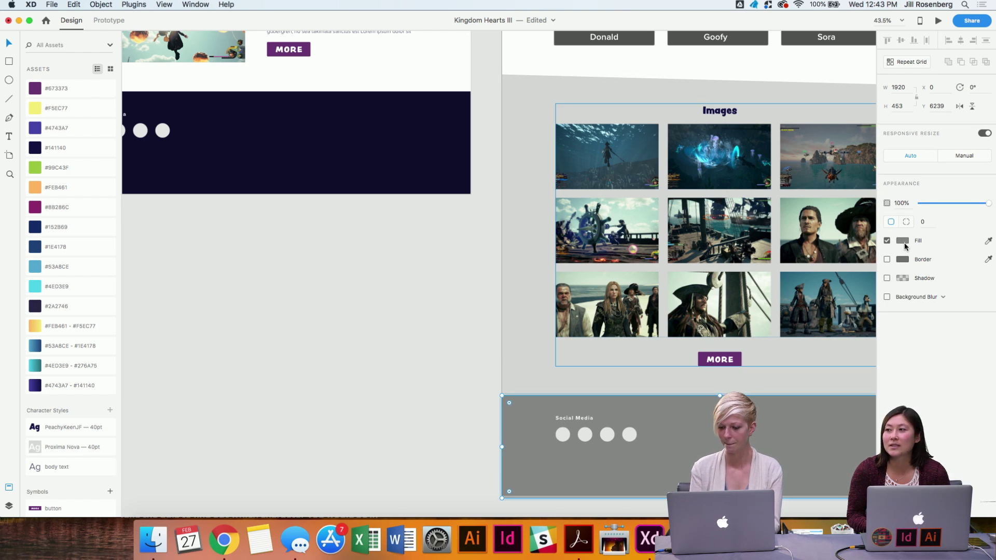
click(89, 149)
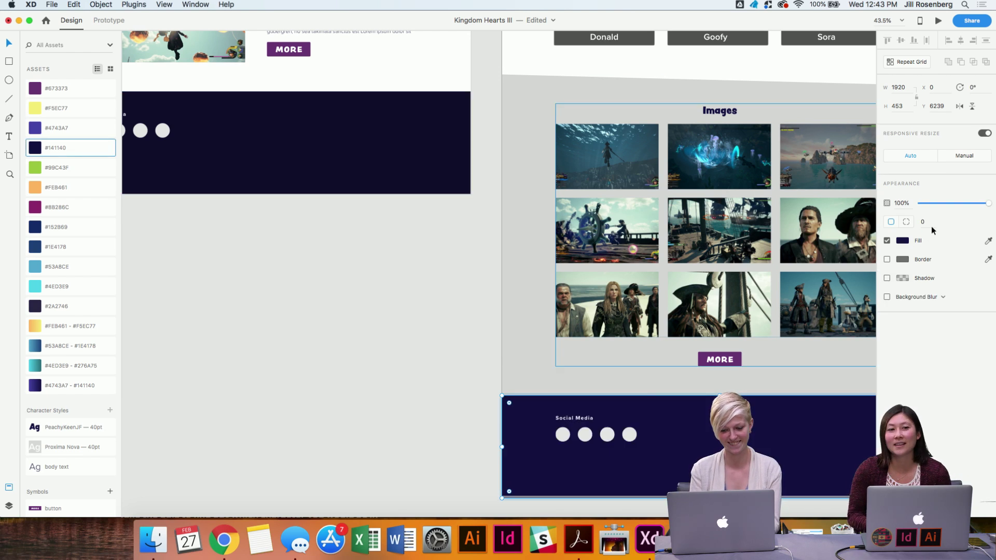
Match the footer rectangle's fill to the neighbouring home page footer by sampling its dark navy, #100E2B.
click(902, 241)
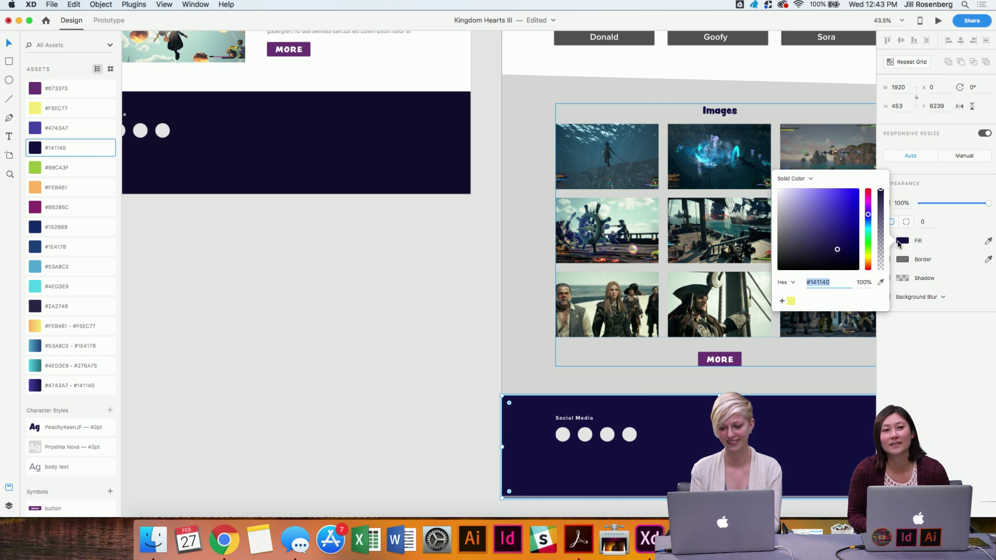
click(881, 282)
click(400, 126)
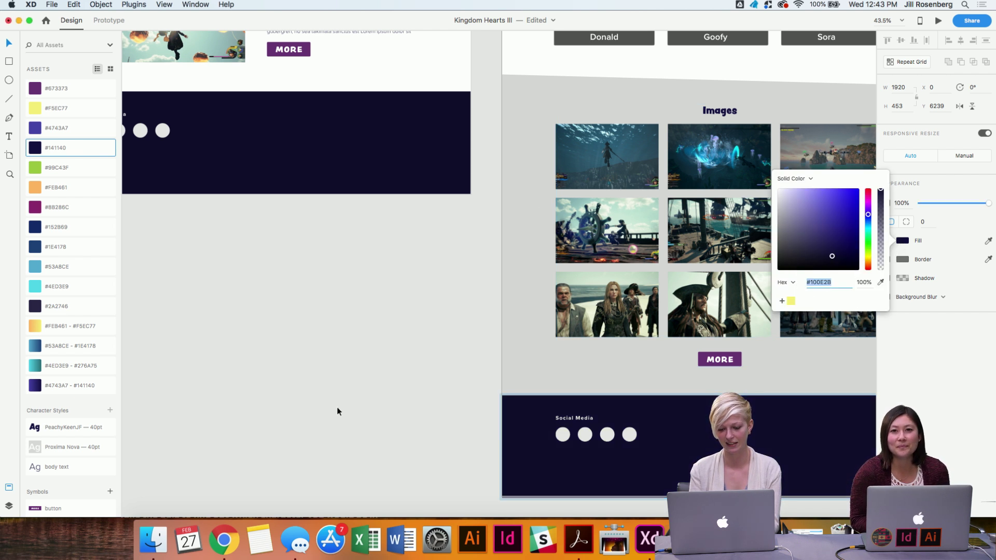
click(337, 410)
Review the world-wire page from its footer up to the Worlds header and the row of world logos.
scroll(337, 410, right, 3)
scroll(337, 407, down, 5)
scroll(676, 327, left, 3)
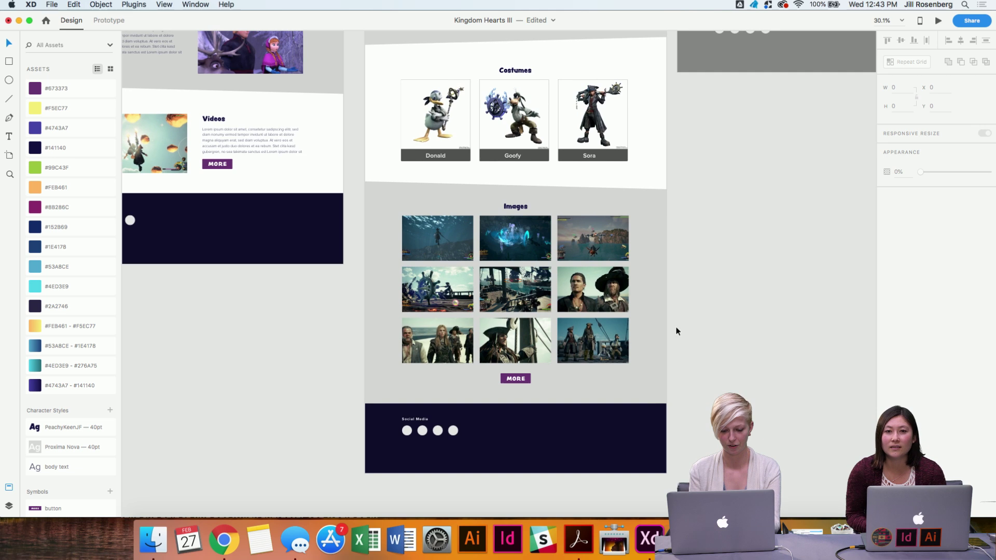
scroll(677, 331, up, 2)
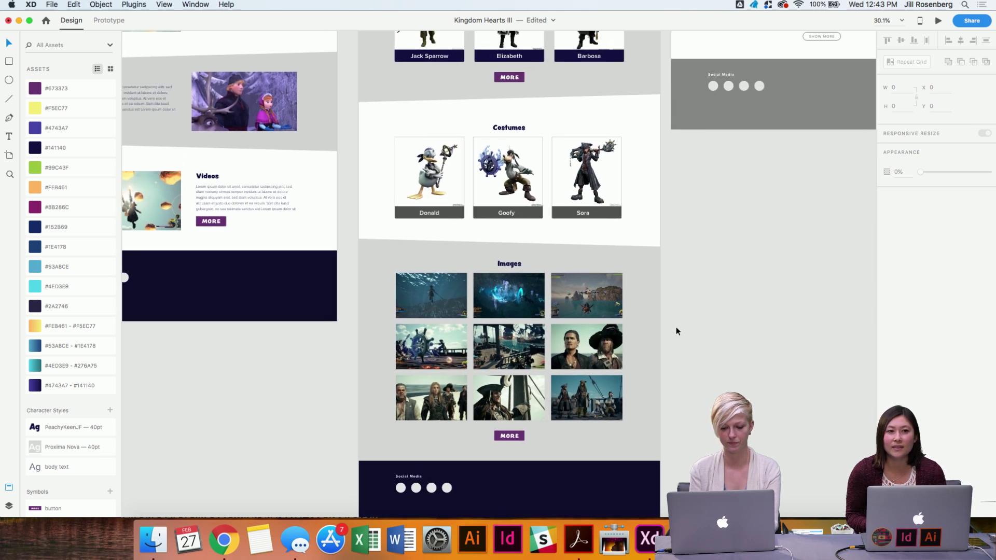
scroll(677, 331, up, 3)
scroll(677, 331, up, 5)
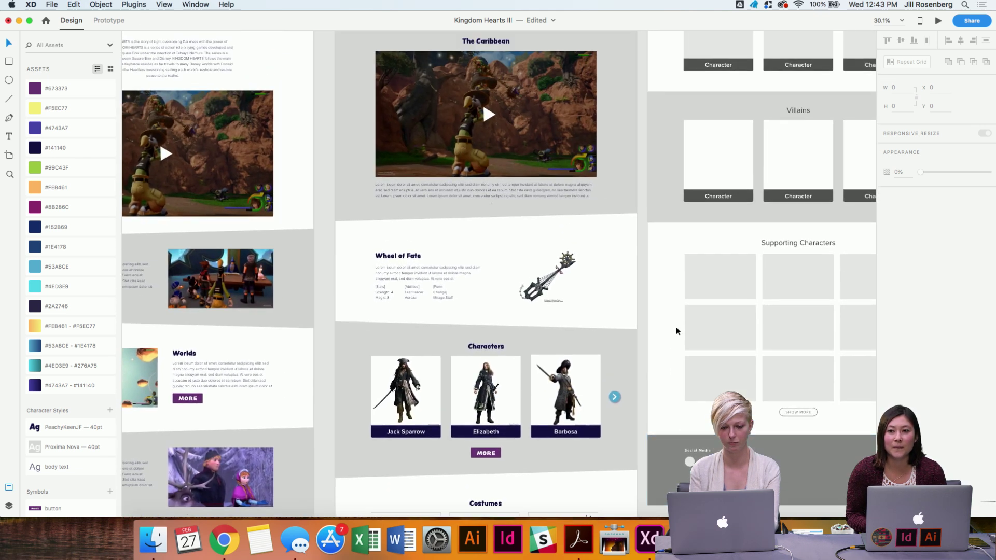
scroll(509, 262, up, 4)
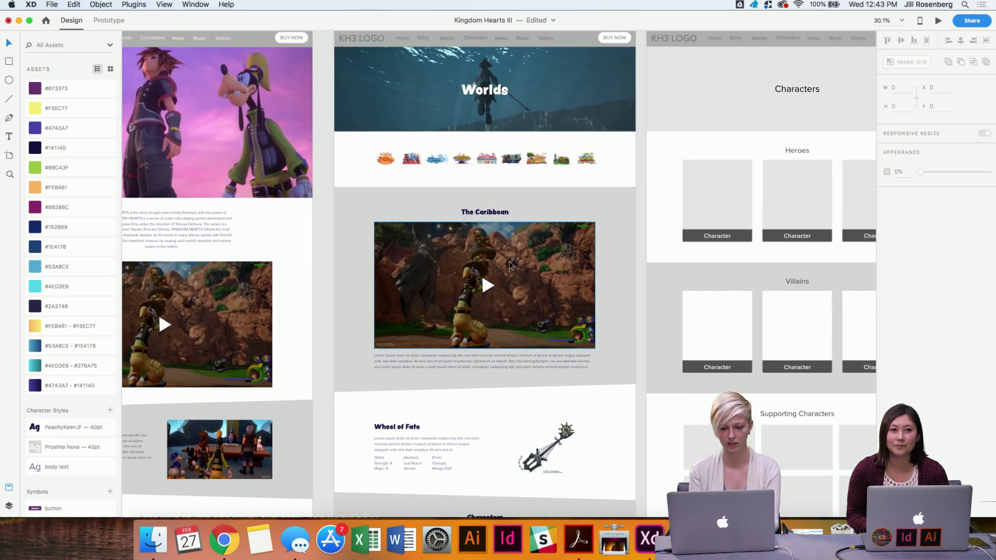
scroll(509, 260, up, 2)
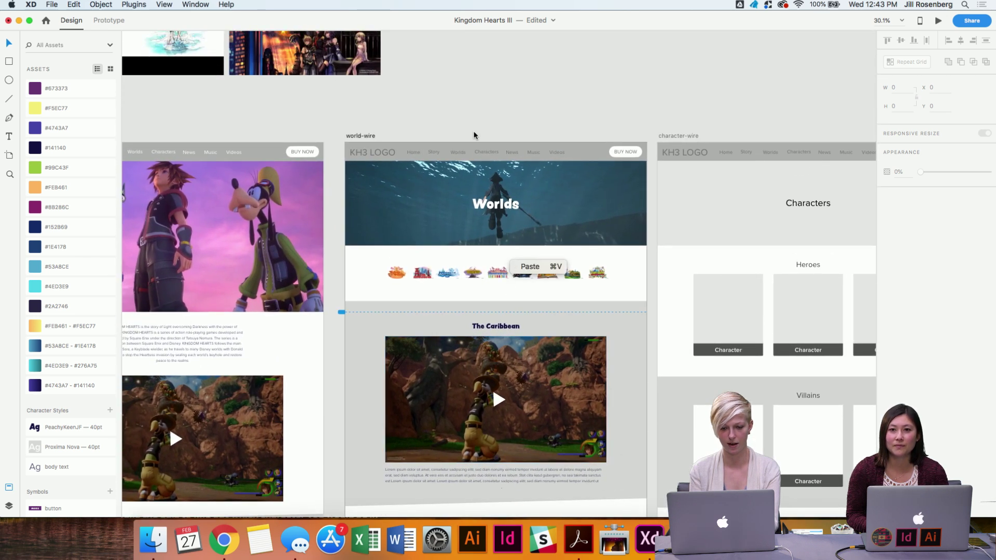
scroll(469, 125, down, 2)
scroll(468, 125, up, 5)
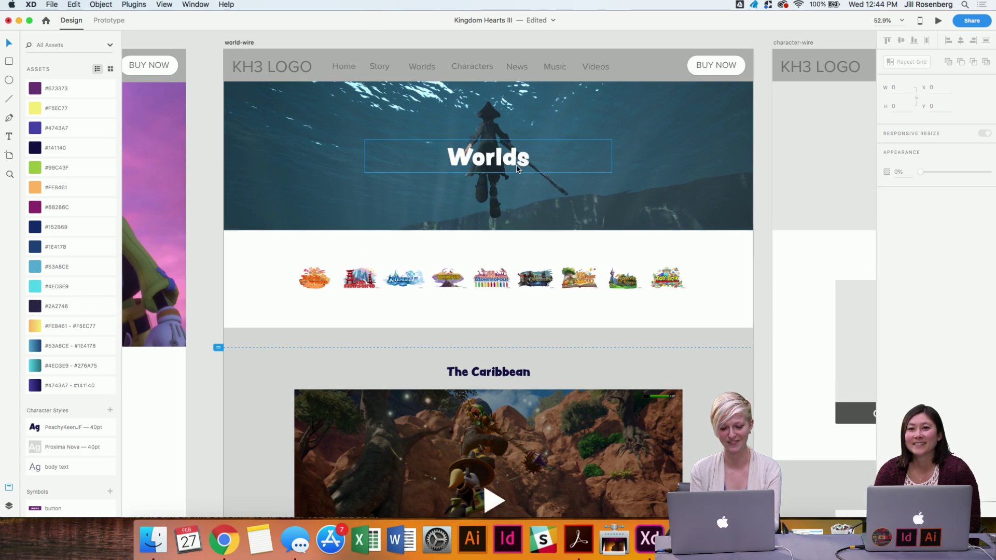
Compare the world-wire page's sections with the home page and the character-wire wireframe beside it.
scroll(705, 256, down, 3)
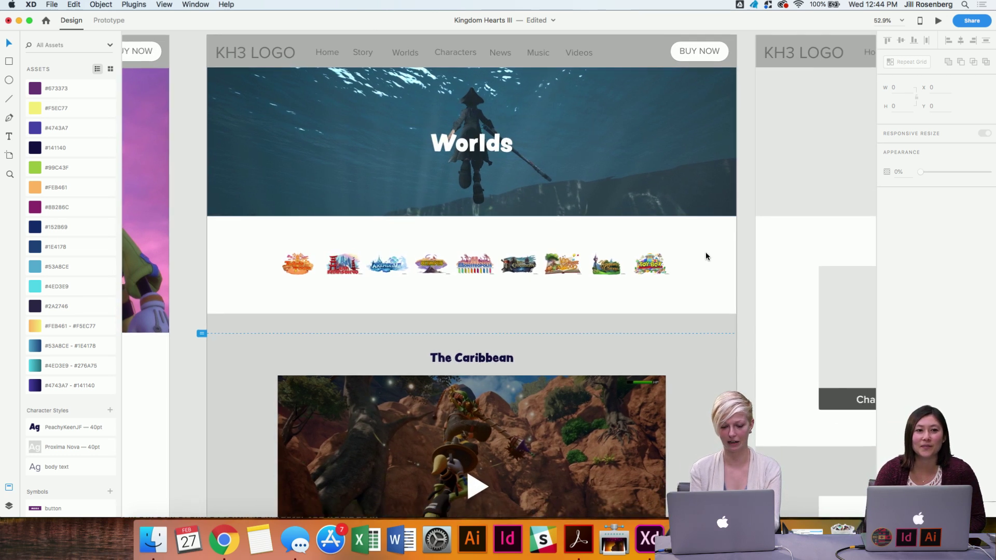
scroll(663, 225, down, 3)
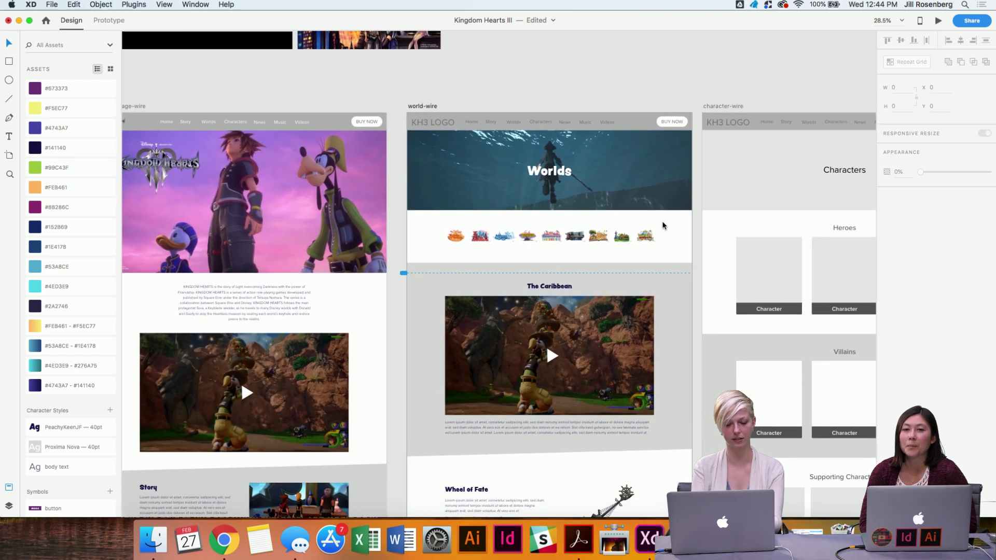
scroll(663, 225, down, 5)
scroll(663, 225, right, 5)
scroll(512, 200, up, 3)
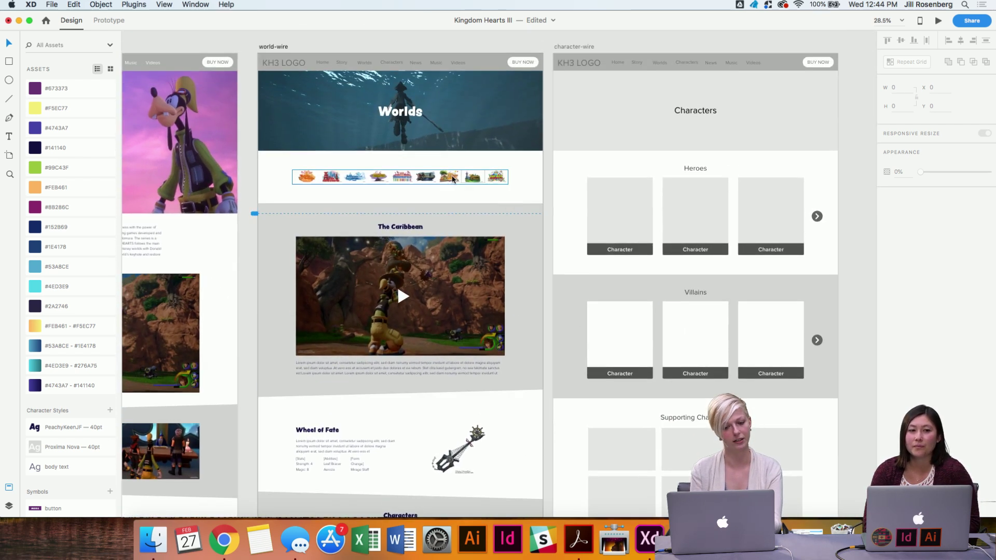
scroll(528, 185, down, 1)
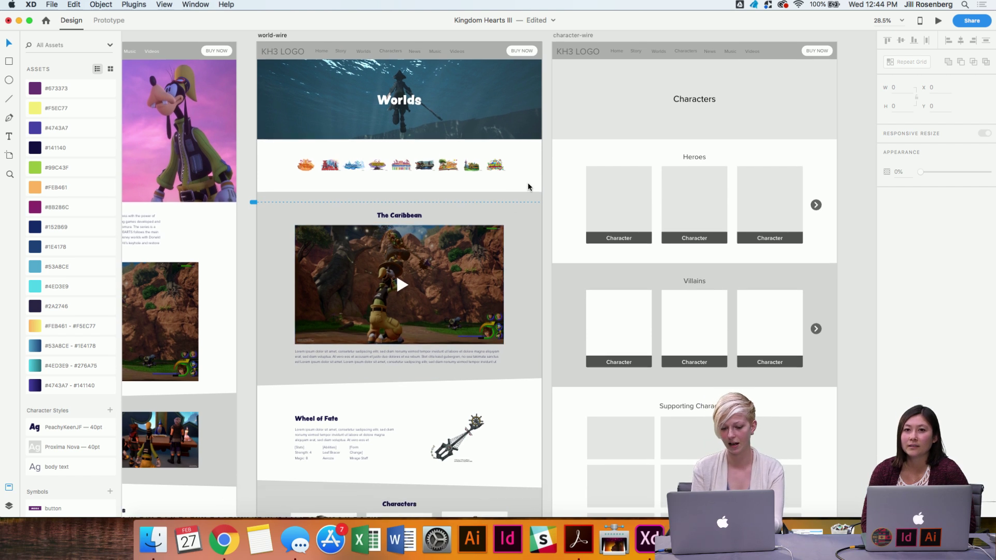
scroll(529, 184, down, 5)
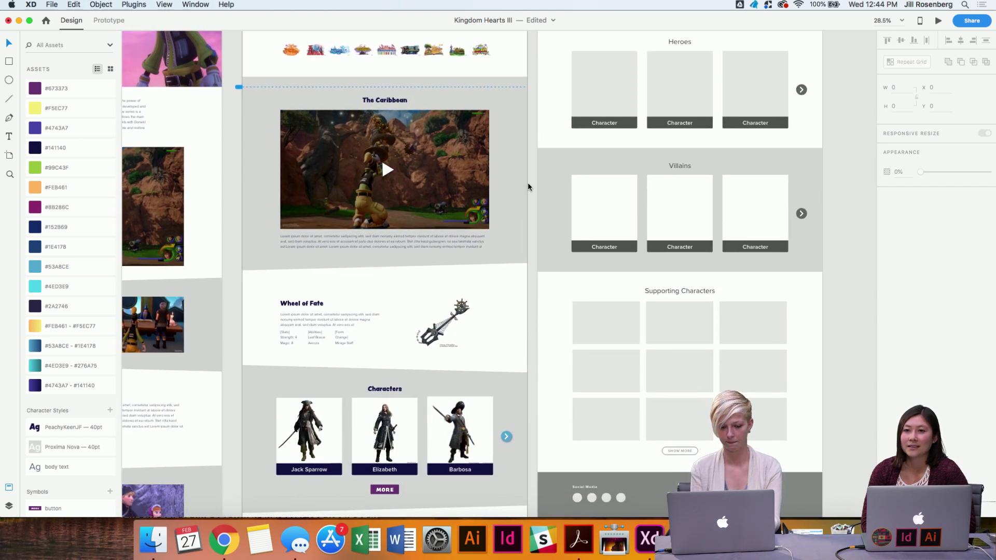
scroll(528, 183, up, 2)
scroll(528, 183, right, 1)
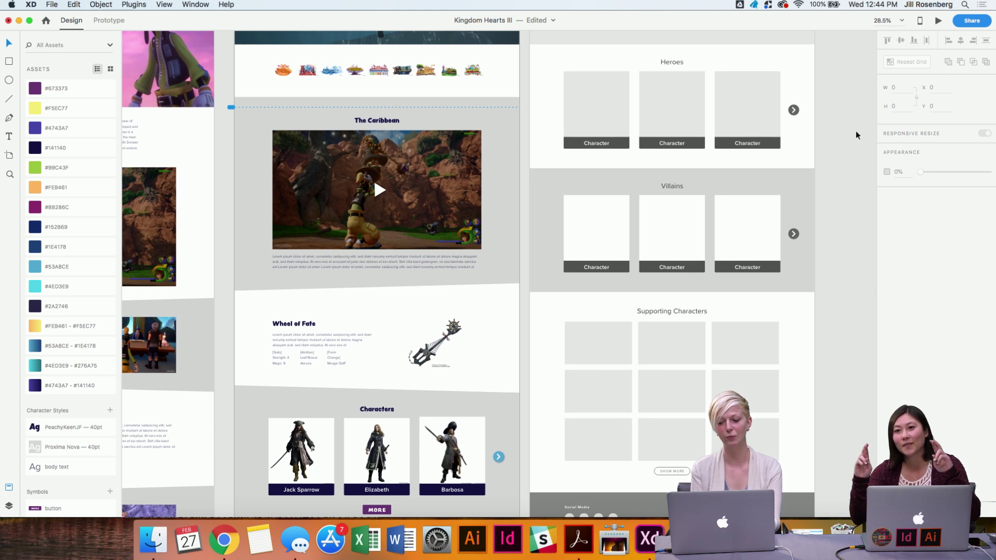
Compare the world-wire page's Worlds header with the home page hero and the plain Characters header on character-wire.
scroll(855, 131, up, 4)
scroll(855, 130, right, 4)
scroll(770, 118, up, 5)
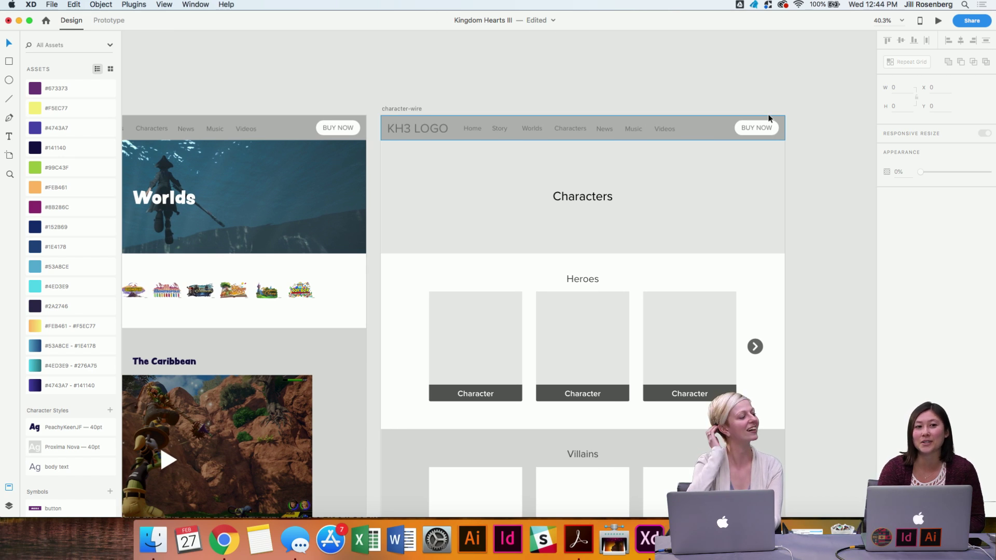
click(129, 188)
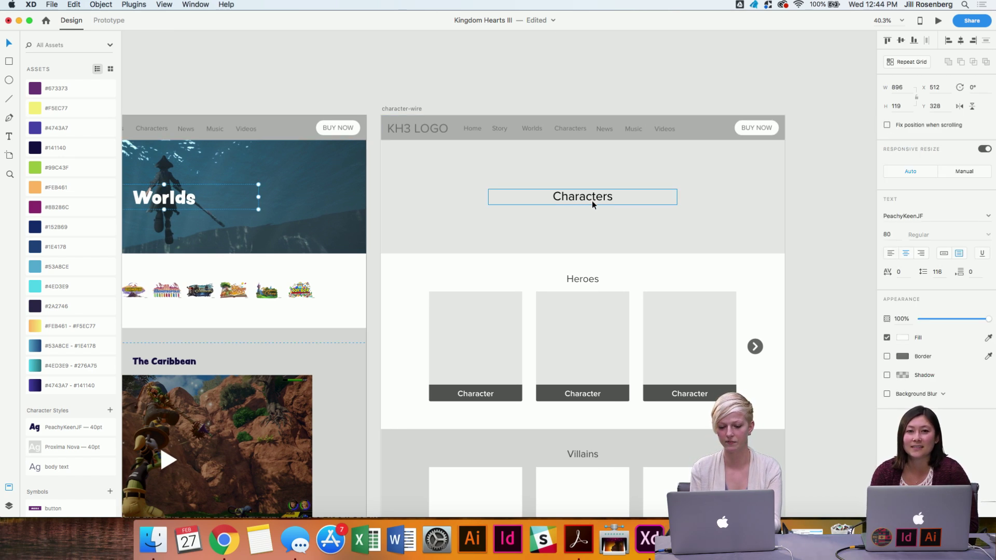
scroll(494, 93, left, 5)
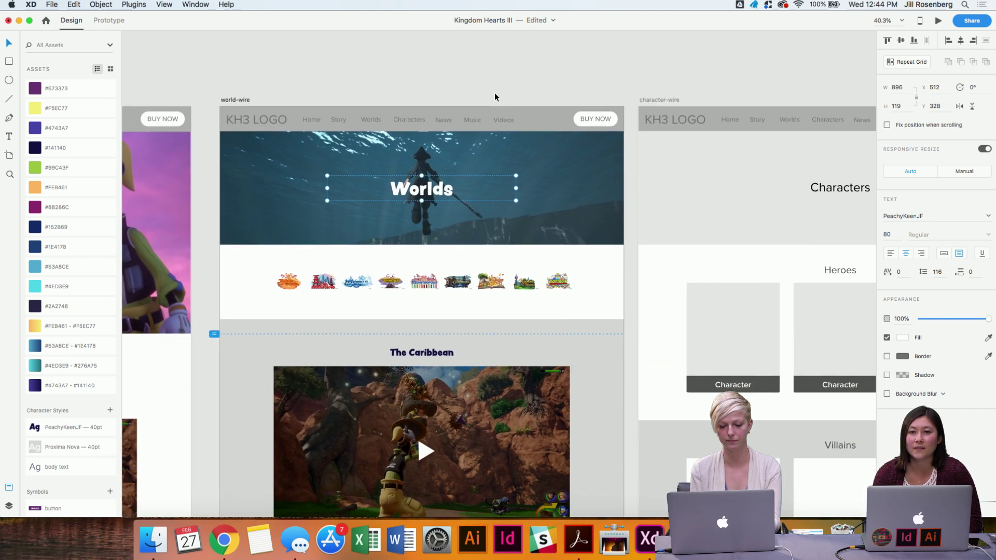
click(459, 67)
scroll(460, 67, right, 4)
scroll(460, 68, left, 10)
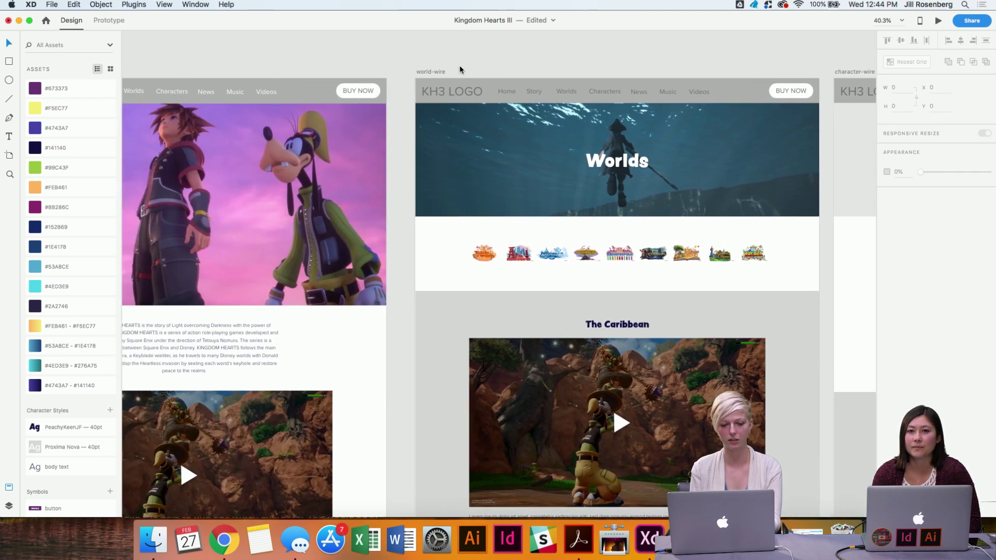
scroll(460, 69, left, 2)
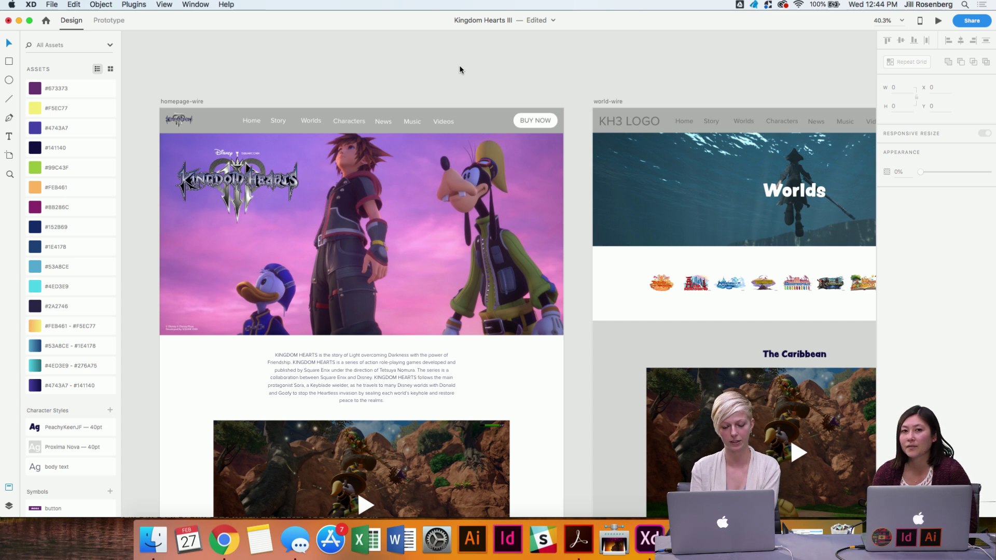
scroll(459, 69, right, 15)
scroll(442, 44, right, 1)
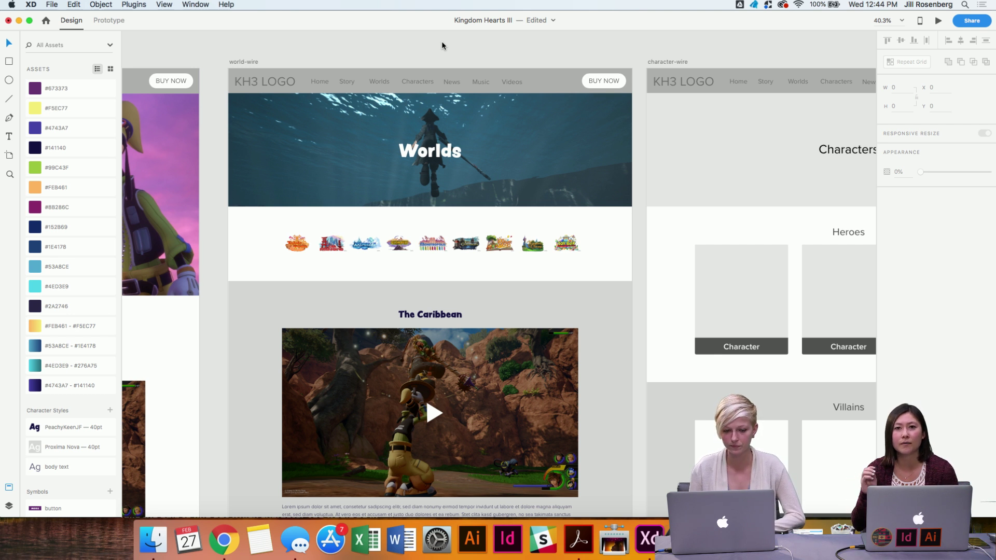
scroll(442, 43, right, 1)
scroll(442, 43, down, 1)
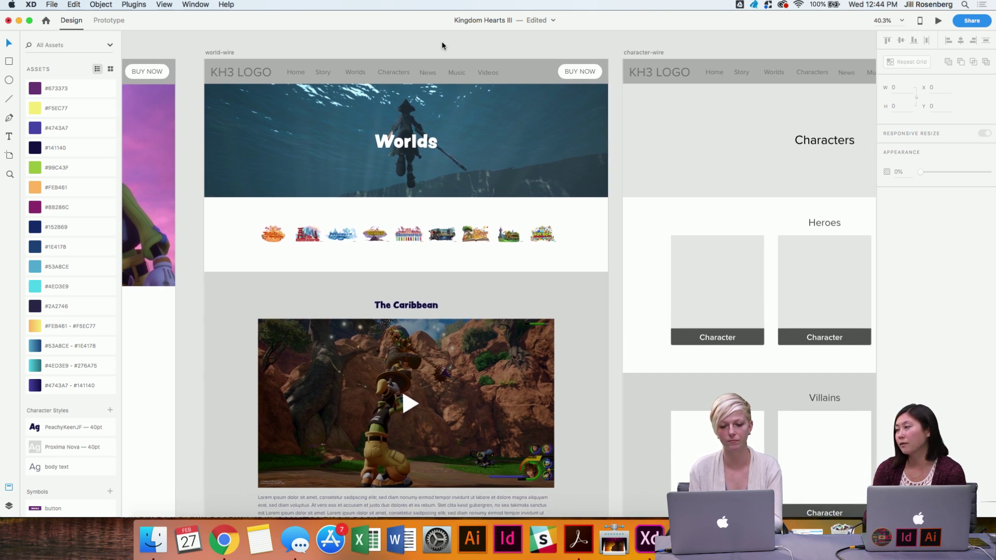
scroll(442, 46, up, 1)
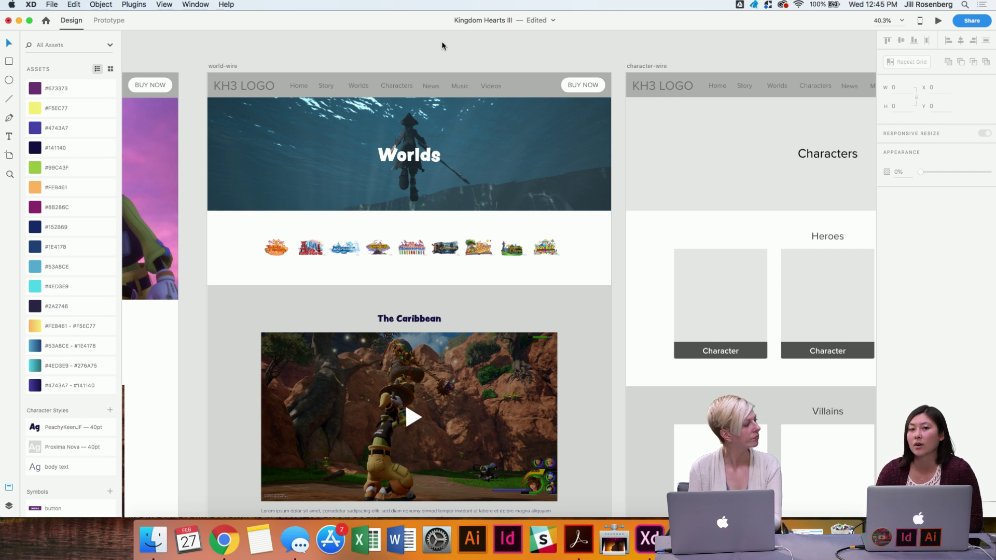
Save the Worlds heading's formatting on world-wire as a new character style, PeachyKeenJF 80pt.
scroll(441, 45, right, 10)
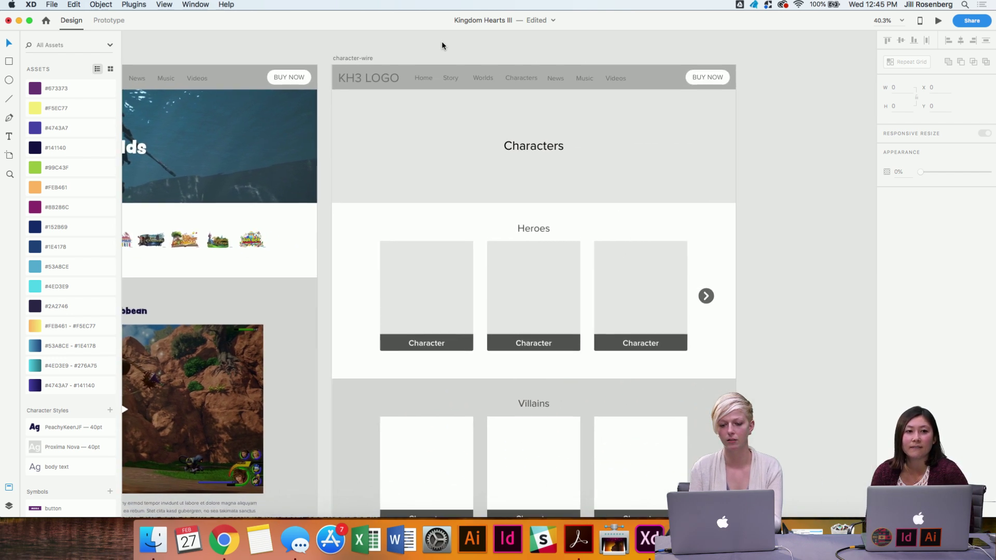
scroll(442, 46, up, 5)
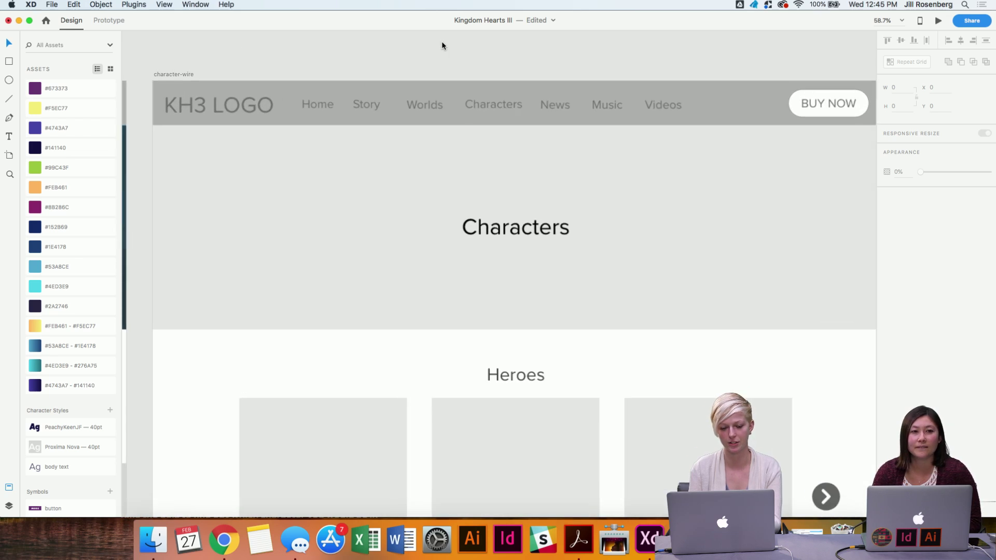
scroll(442, 45, down, 3)
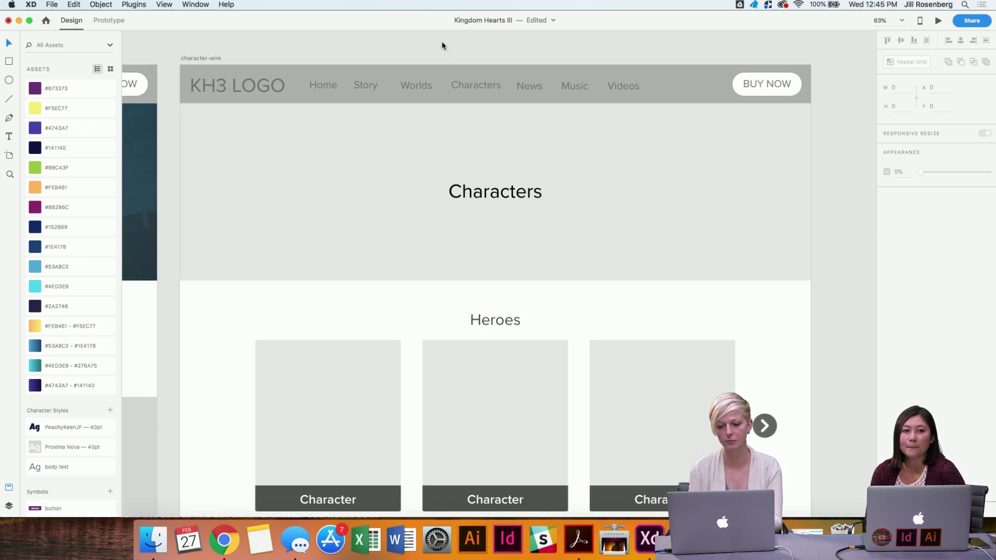
scroll(442, 46, up, 2)
scroll(442, 46, right, 1)
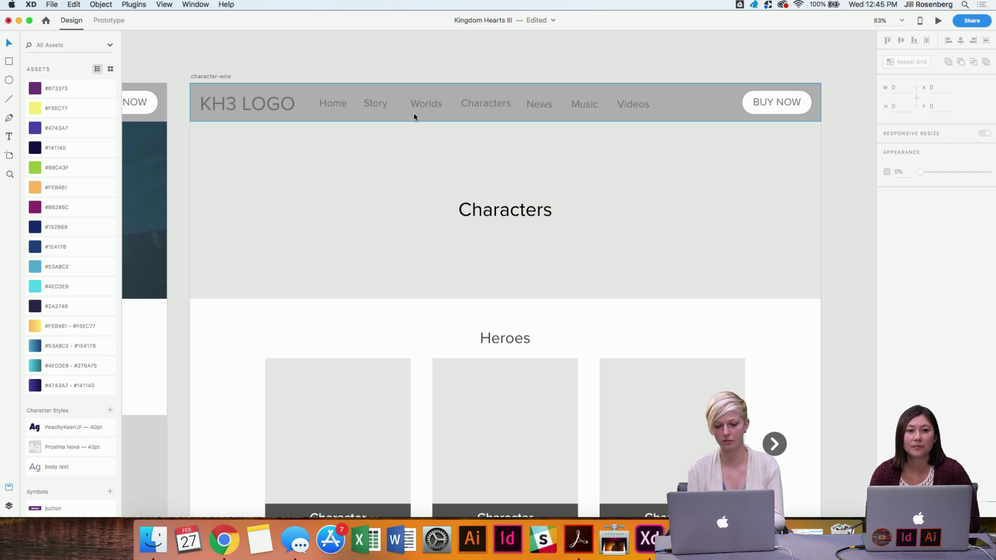
click(497, 212)
scroll(496, 213, down, 2)
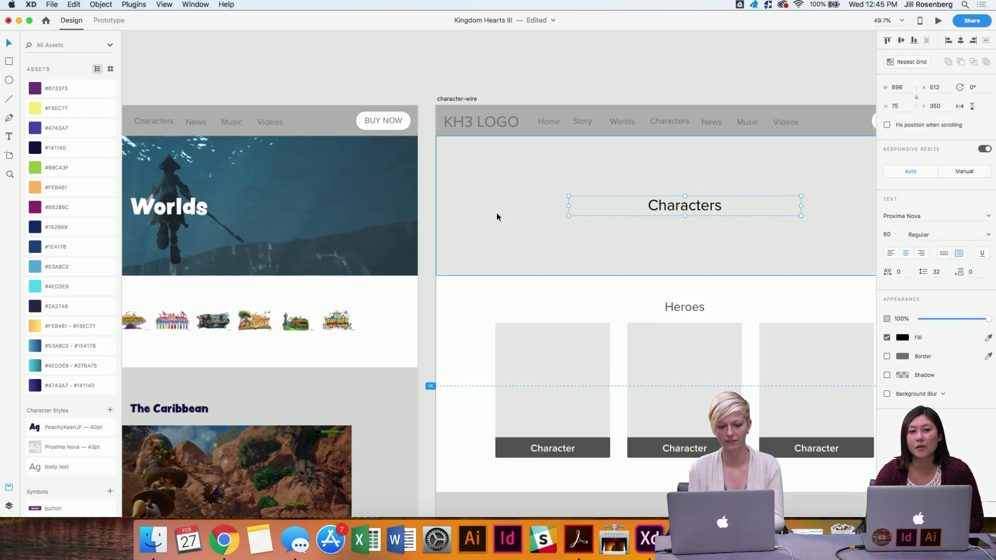
click(208, 206)
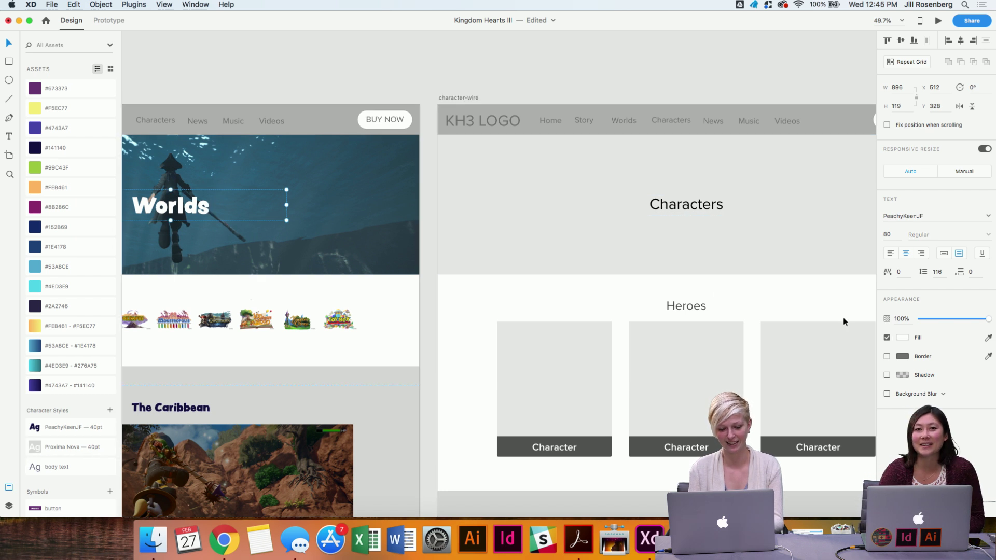
click(110, 411)
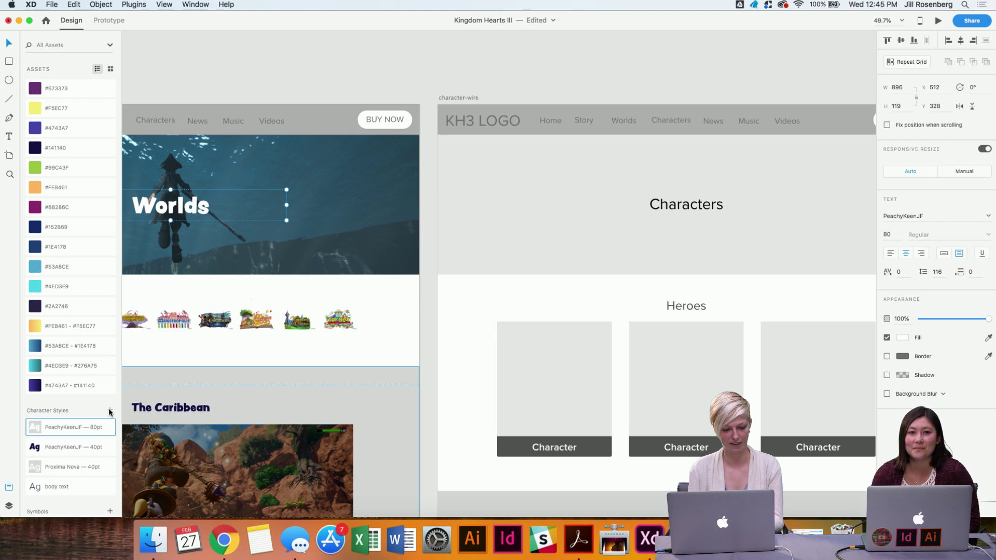
Apply the PeachyKeenJF 80pt character style to the Characters heading on character-wire and extend its text box downward to fit.
click(669, 207)
click(68, 427)
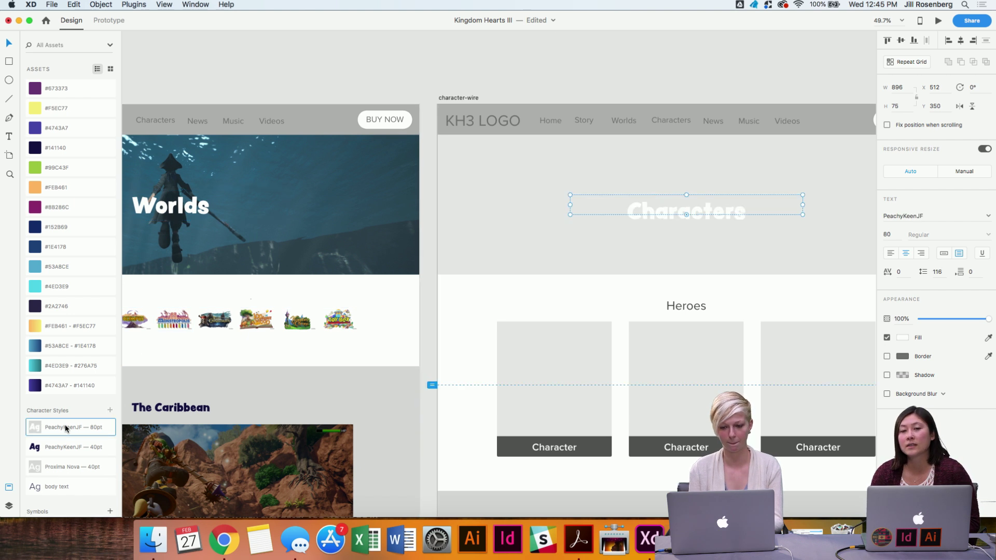
drag(686, 214, 686, 221)
Vertically centre the Characters heading on the grey header rectangle of the character-wire page.
scroll(450, 136, left, 3)
shift+click(351, 215)
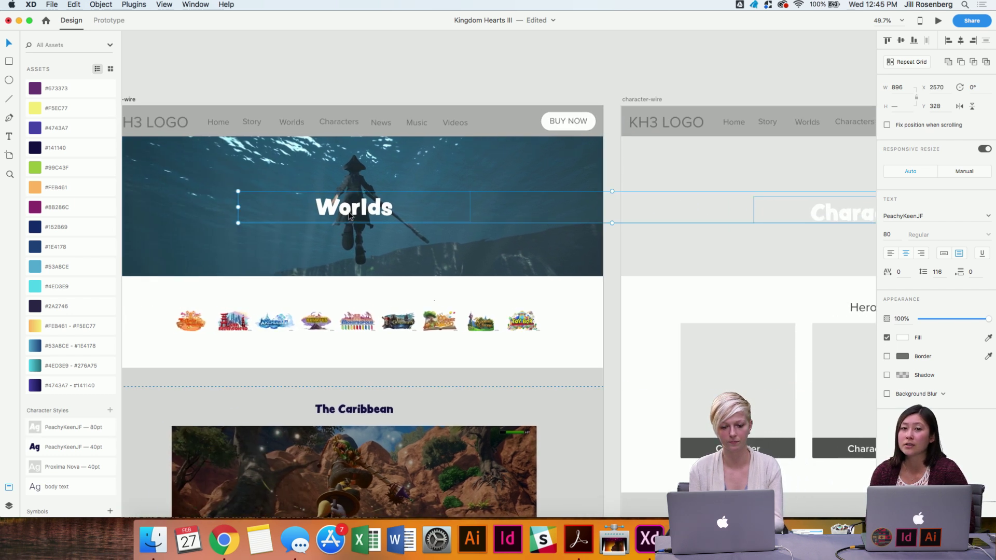
scroll(524, 65, right, 6)
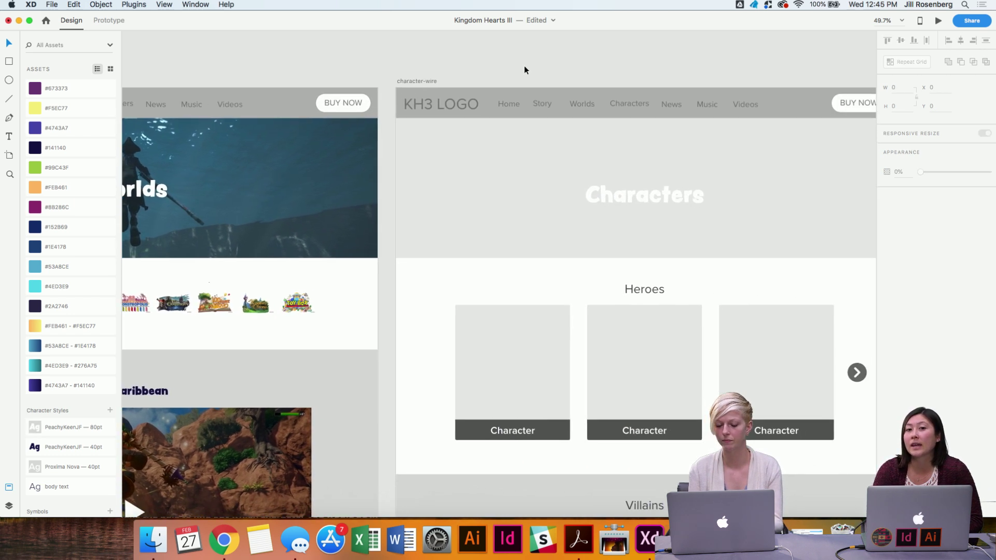
click(615, 195)
click(774, 190)
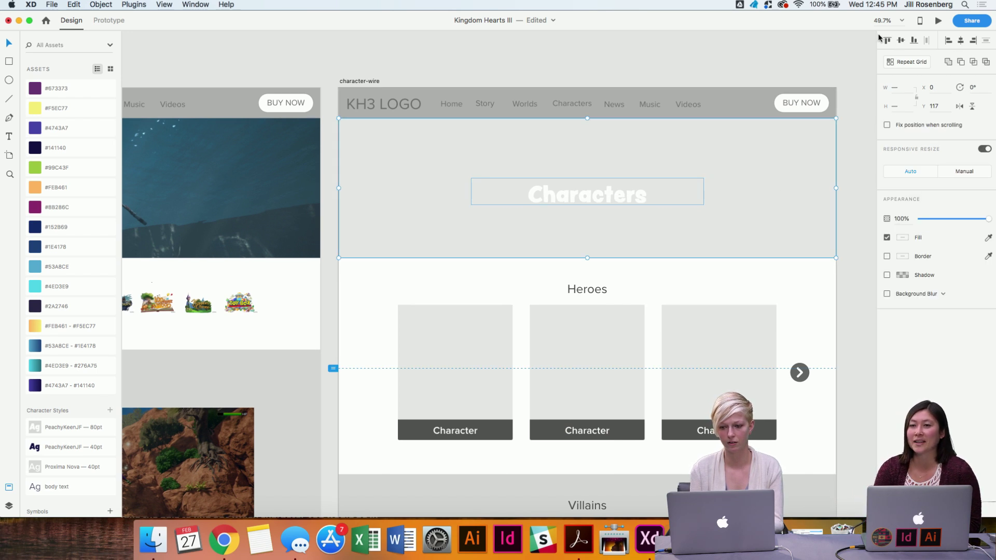
click(901, 41)
click(587, 62)
scroll(587, 62, left, 4)
scroll(588, 62, up, 2)
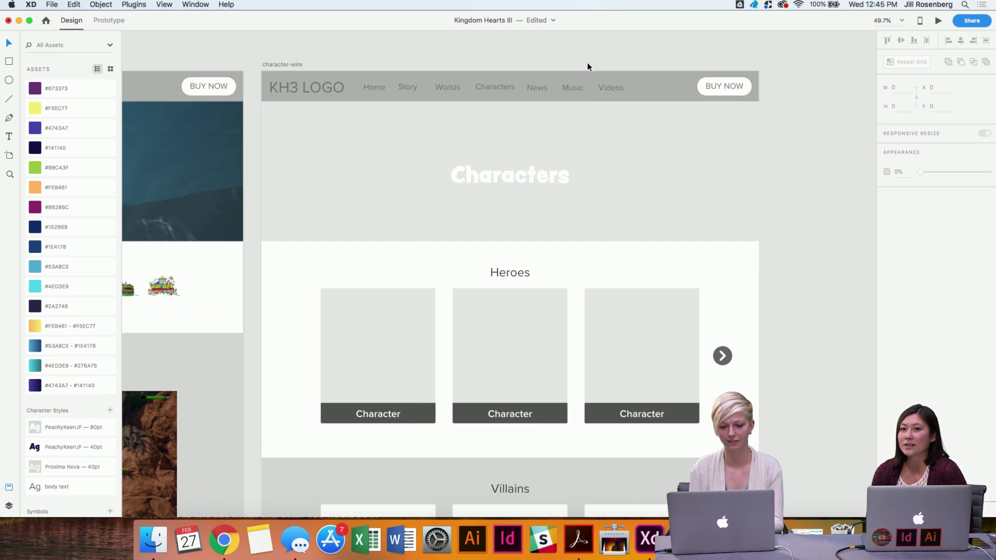
right_click(586, 65)
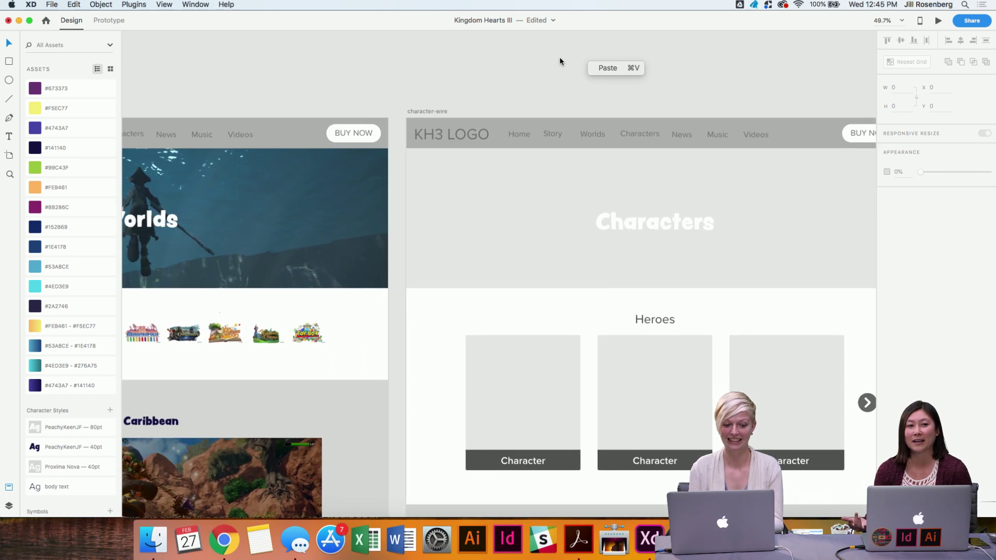
click(560, 61)
Switch to Finder, open the KINGDOMHEARTSIII folder on the Desktop, and move the window clear of the character-wire page.
scroll(560, 61, right, 5)
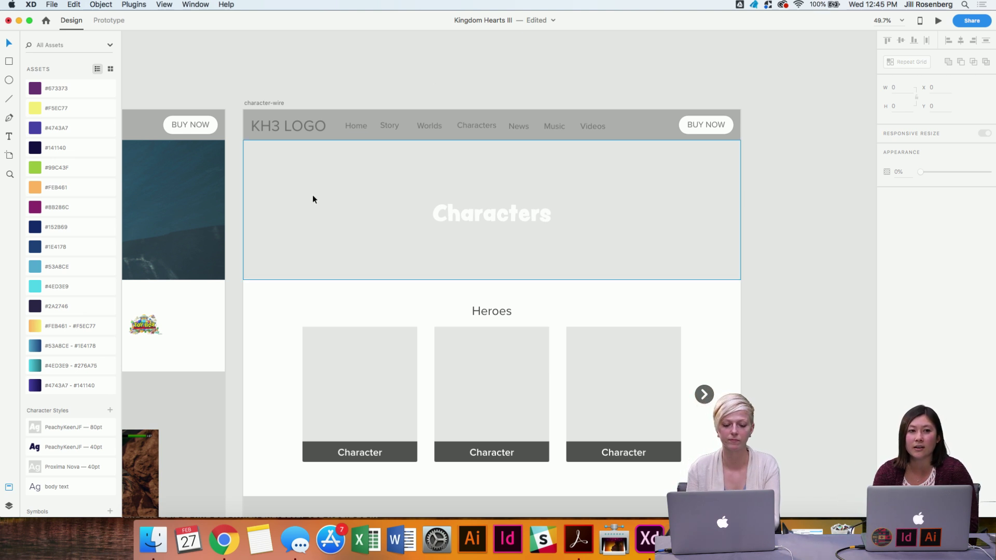
click(154, 540)
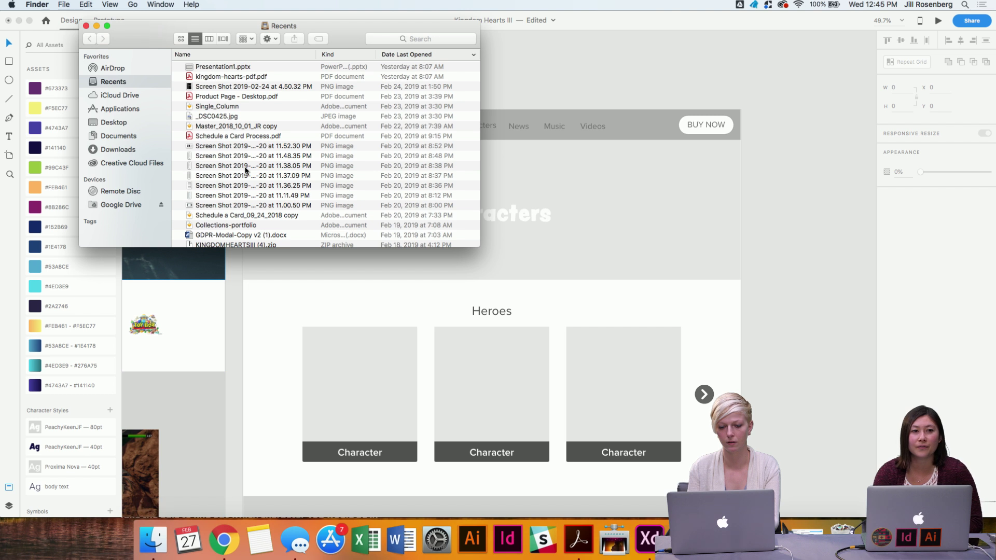
click(106, 122)
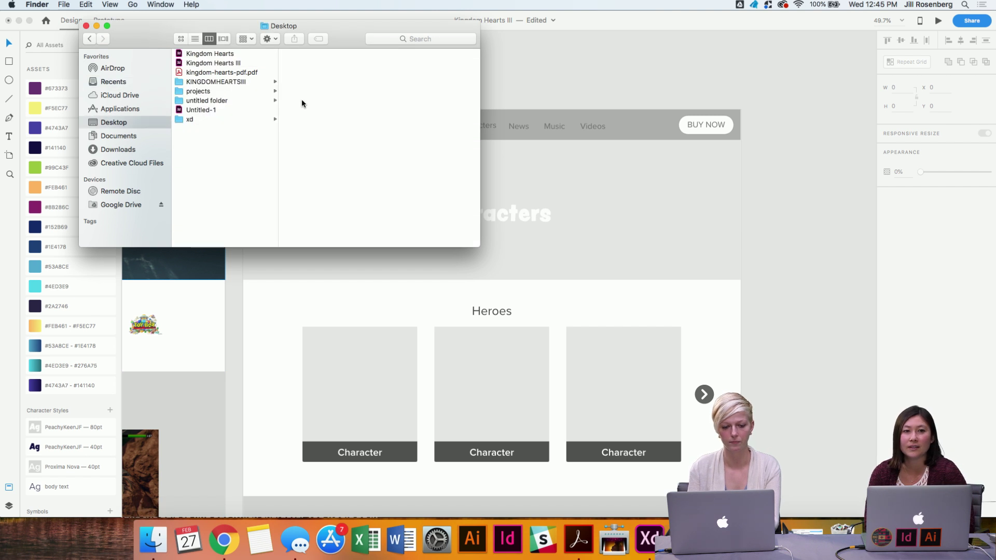
click(209, 83)
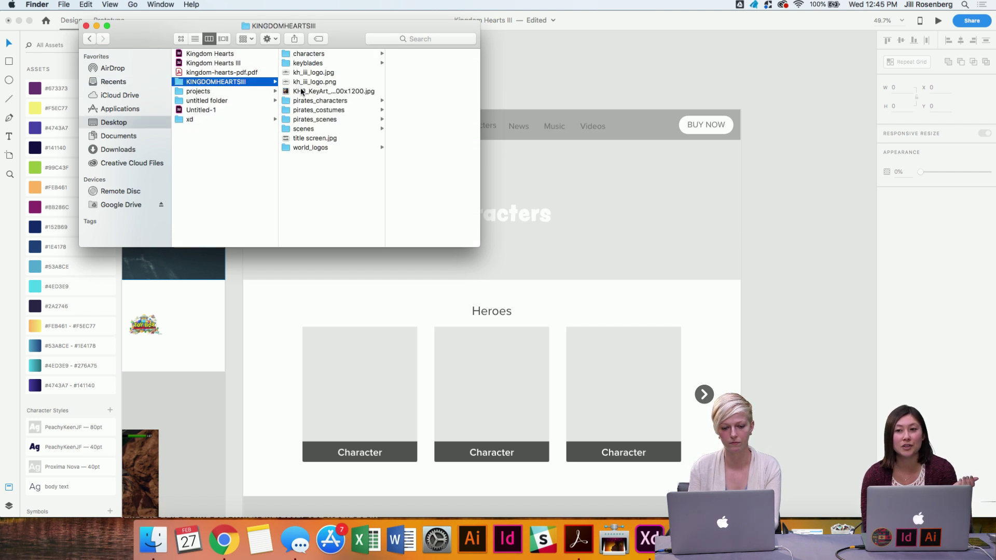
drag(155, 39, 27, 51)
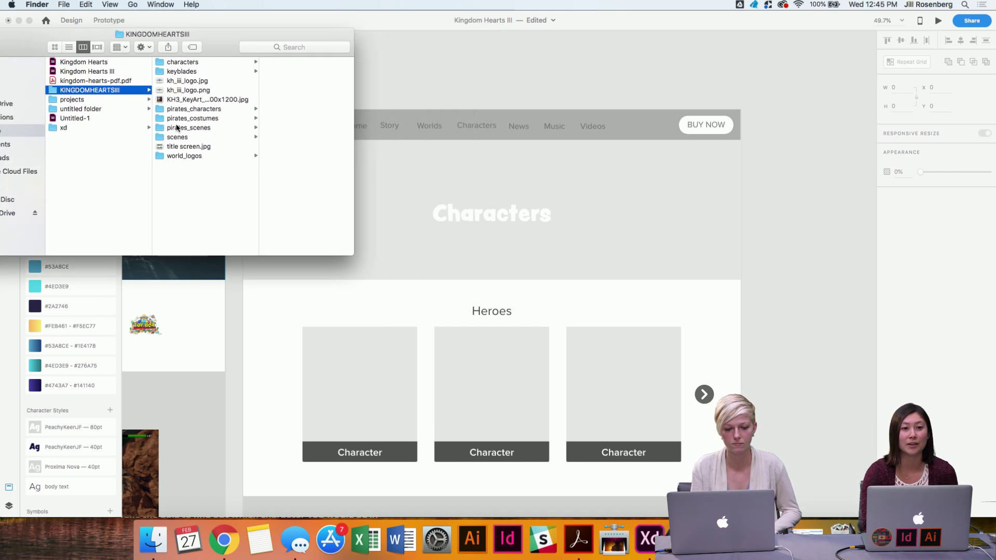
Look through the pirates_costumes and scenes folders, previewing scene images from 01.png onward for the Characters header.
click(177, 119)
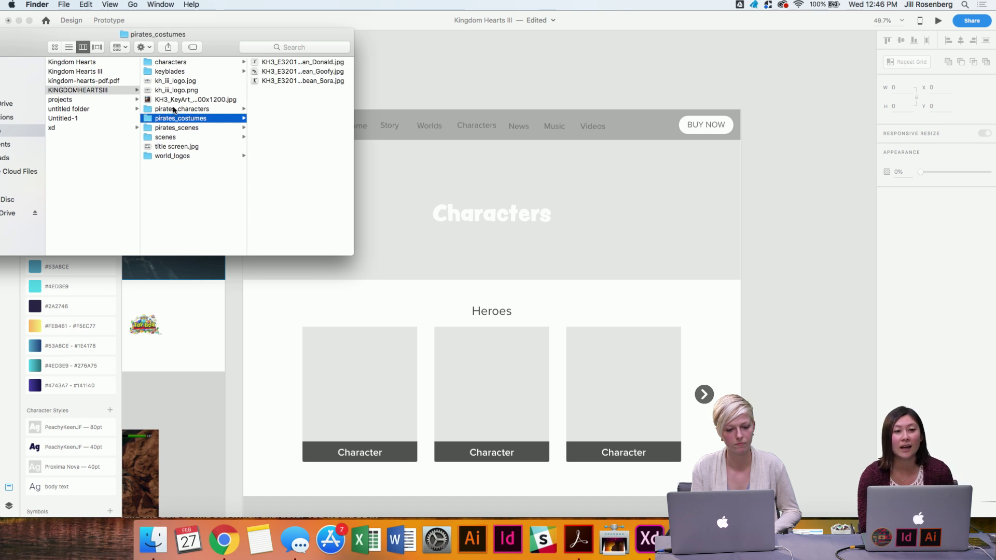
click(165, 138)
click(265, 62)
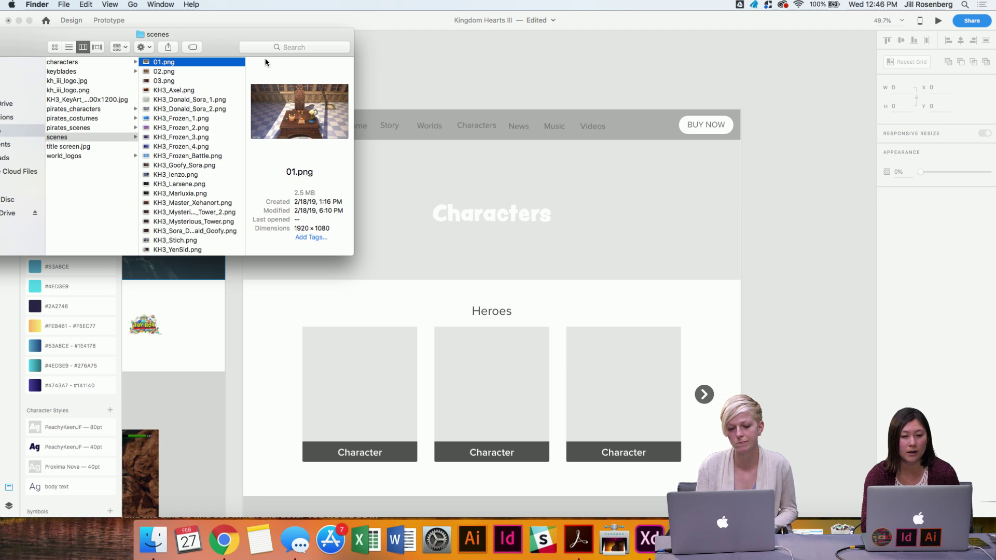
key(Down)
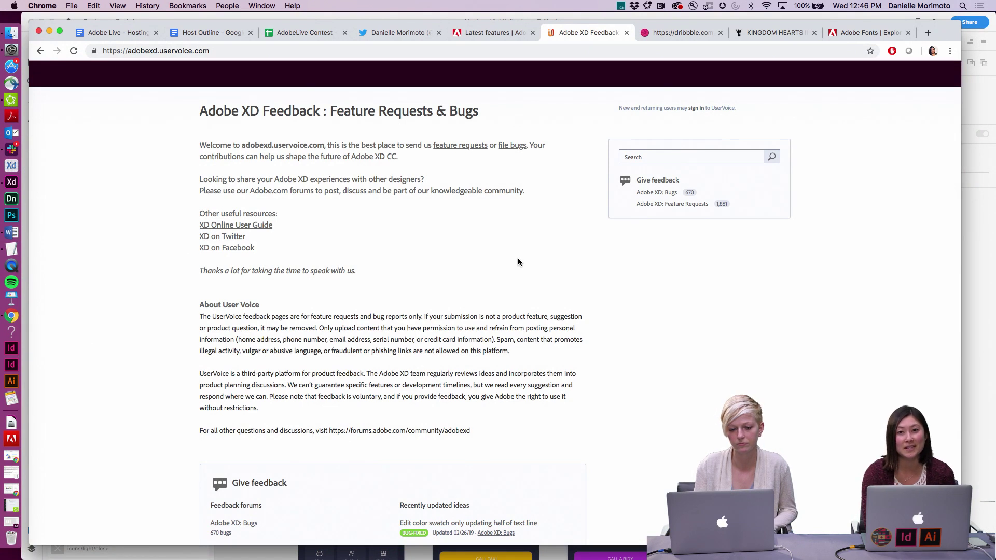
In Chrome, look over the Adobe XD feedback site, open its Feature Requests forum, and read through the top ideas.
scroll(519, 259, down, 5)
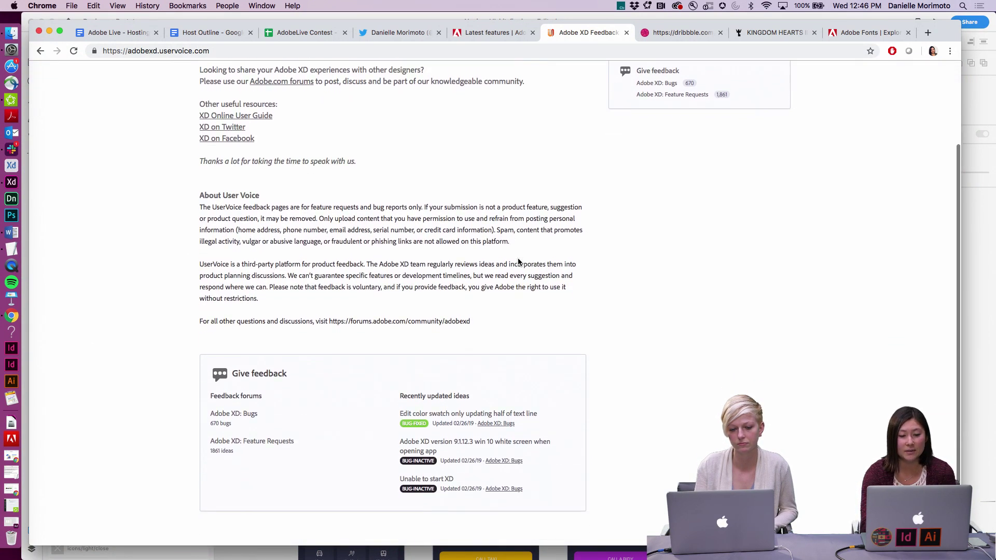
scroll(519, 259, up, 5)
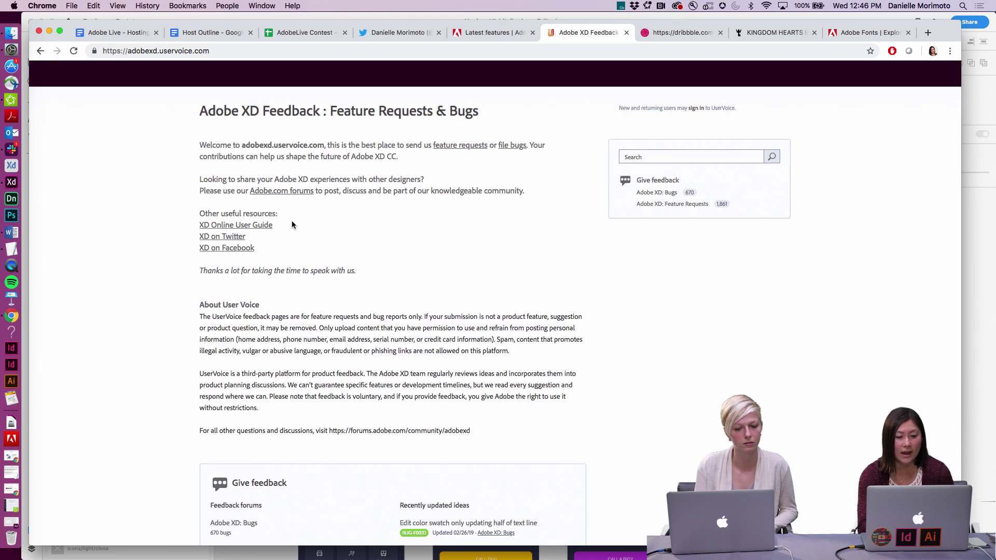
click(670, 205)
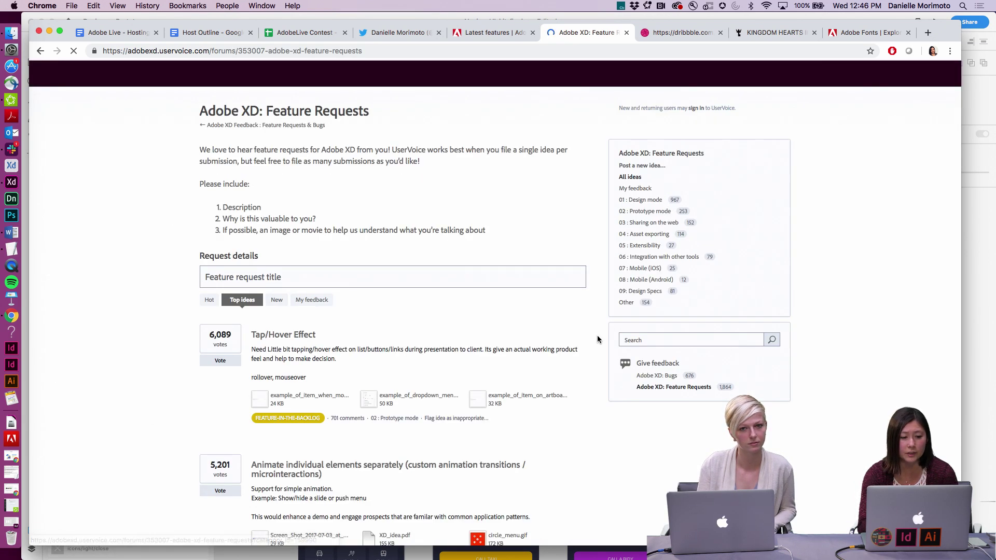
scroll(597, 340, down, 3)
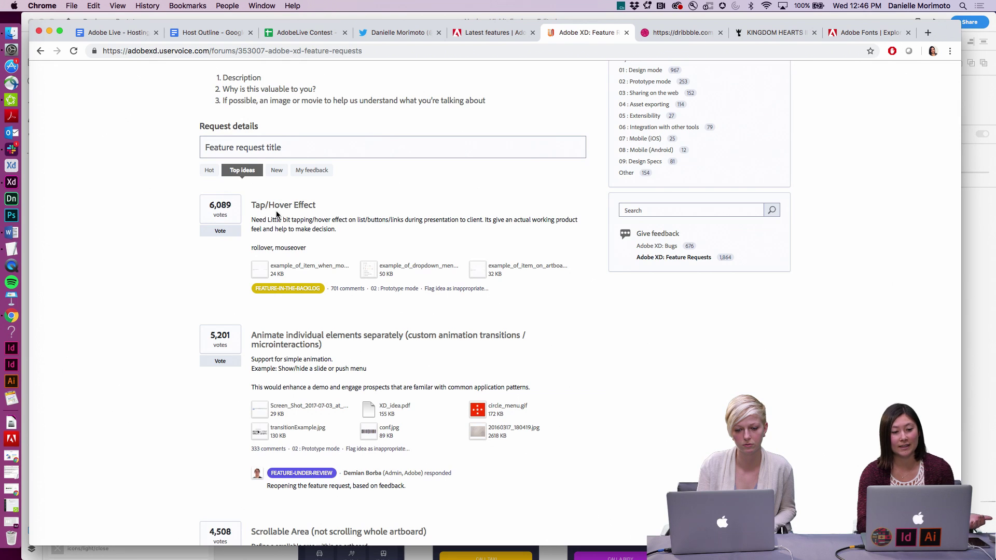
scroll(276, 214, down, 2)
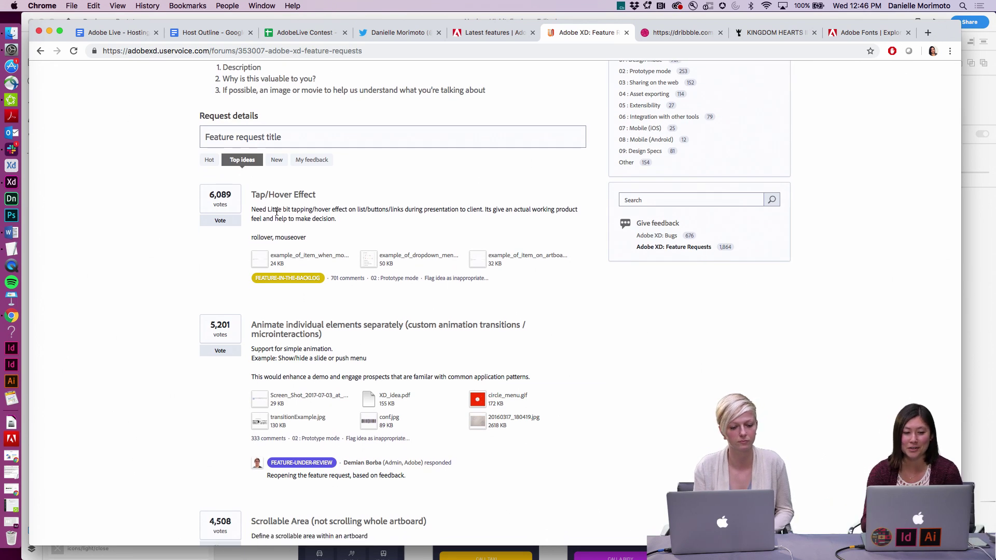
scroll(276, 211, down, 4)
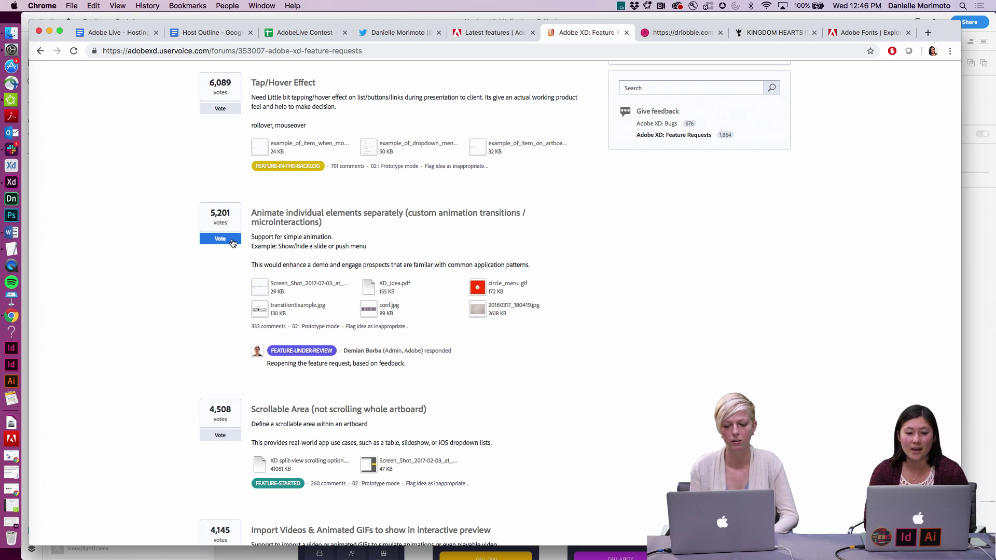
Read through the top-voted Adobe XD feature requests, from Tap/Hover Effect through Carousel / Side-scroll.
scroll(182, 217, up, 2)
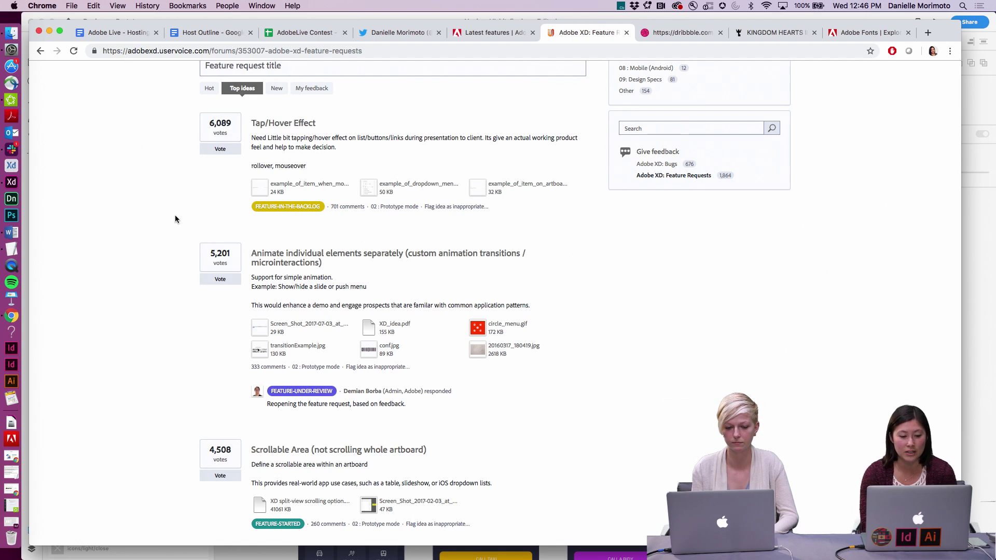
scroll(175, 219, down, 5)
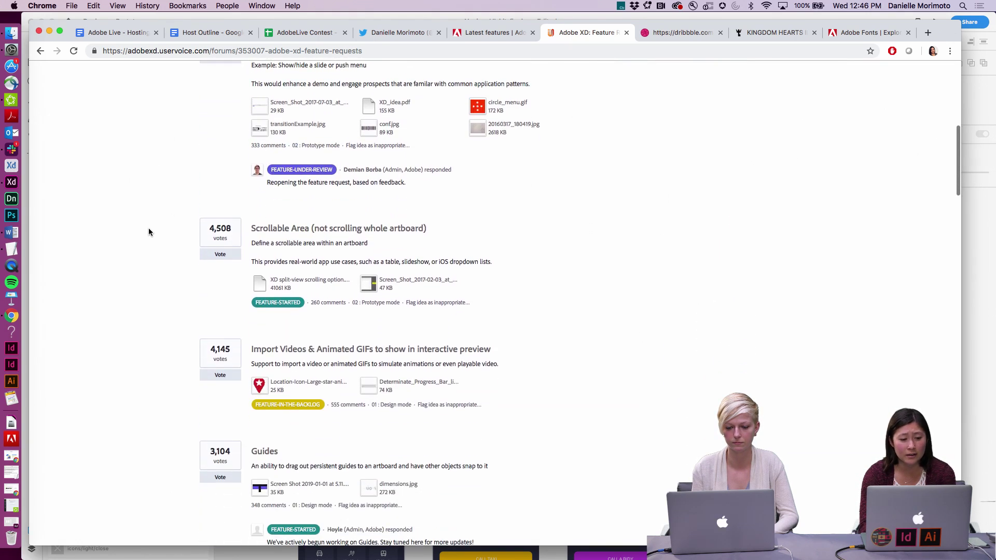
scroll(146, 233, down, 3)
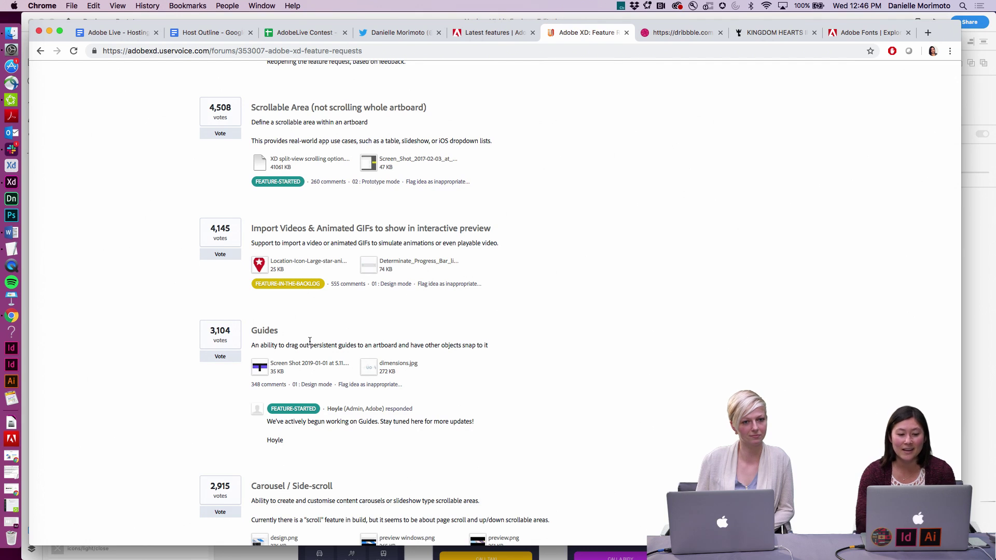
scroll(310, 341, down, 3)
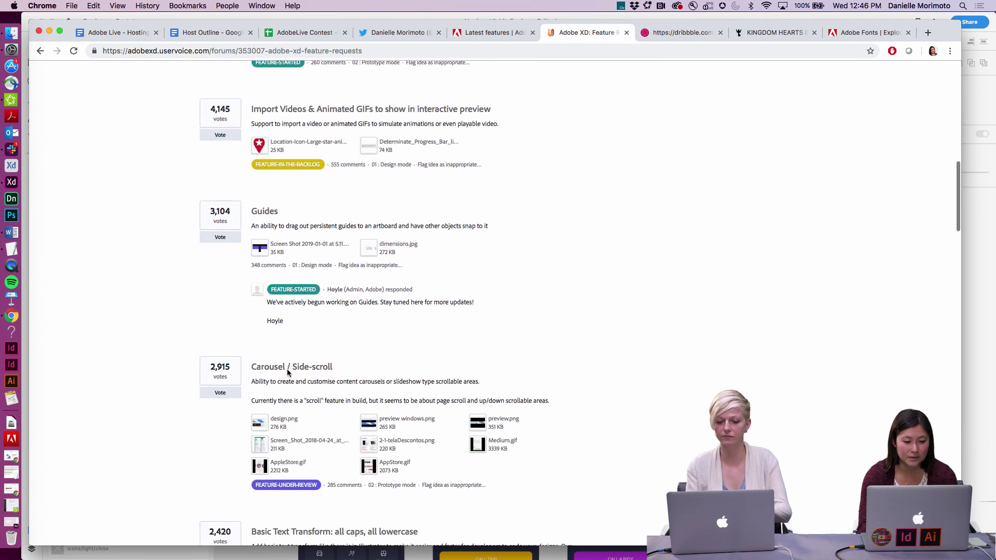
scroll(375, 369, up, 7)
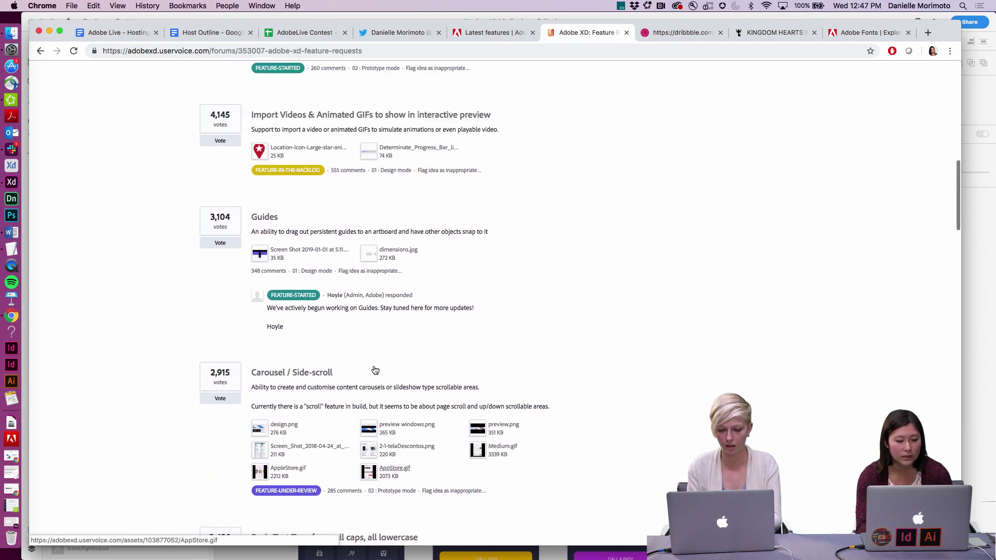
scroll(374, 368, up, 6)
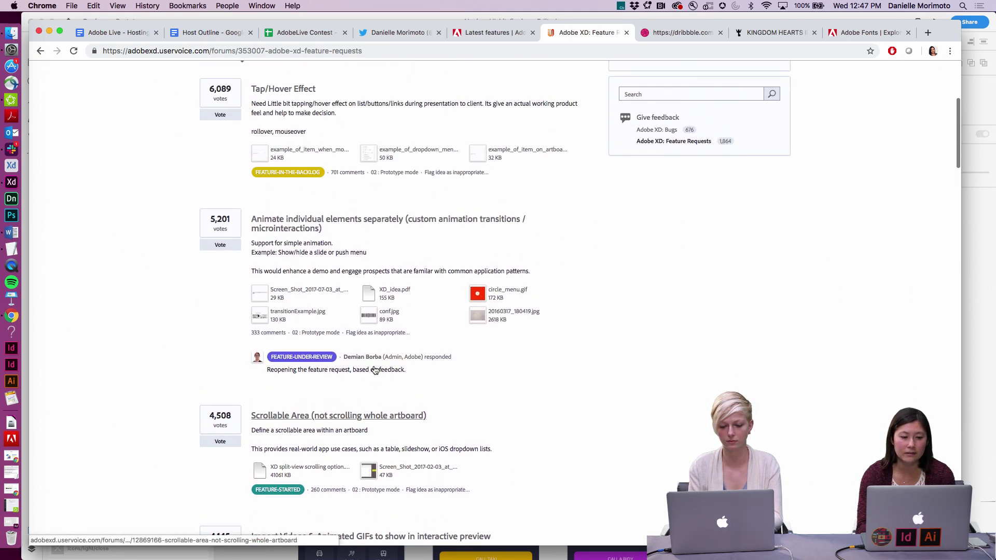
scroll(374, 367, up, 1)
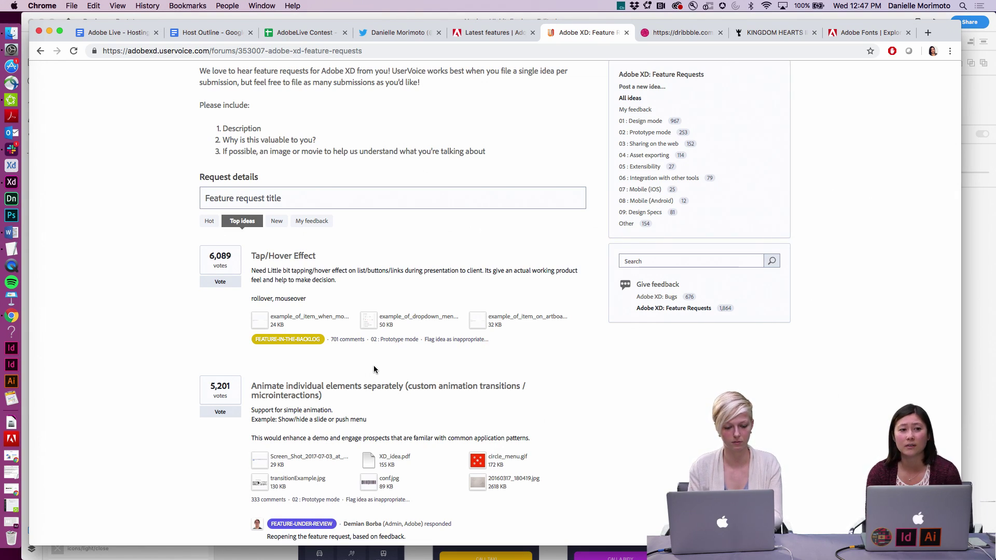
In Adobe XD, name the new blue arrow symbol "arrow".
text(rrow)
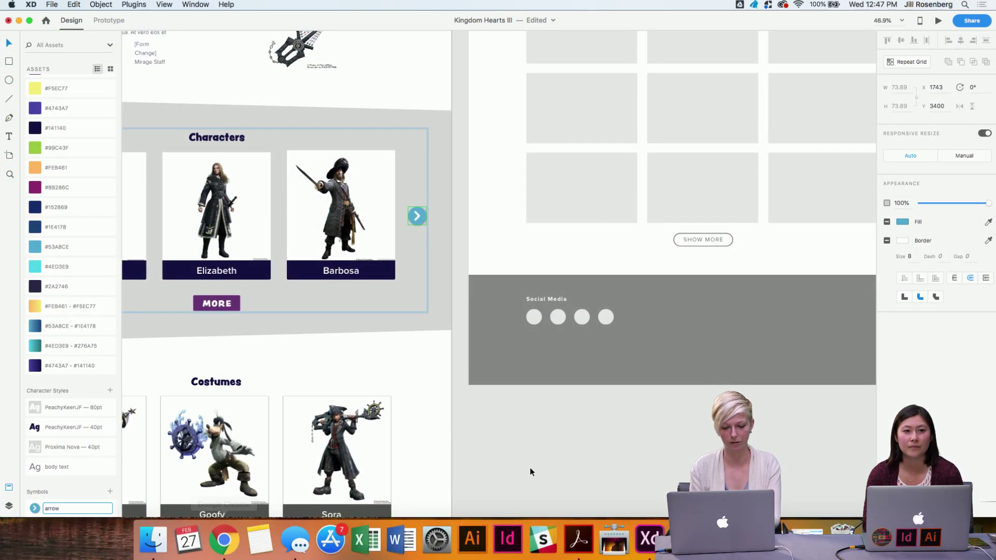
click(530, 468)
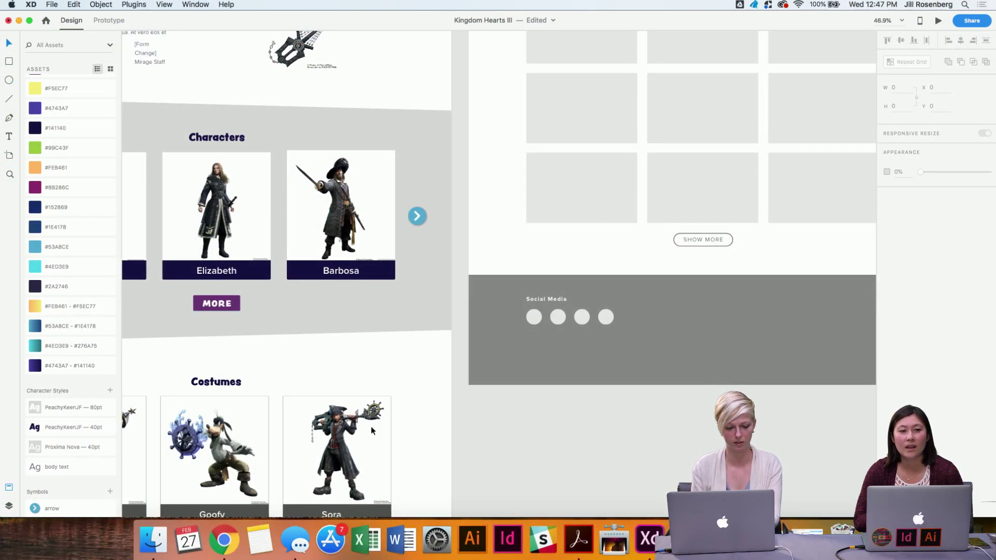
Place the arrow symbol beside the Heroes cards on the character-wire page and delete the grey placeholder arrow there.
scroll(41, 415, down, 1)
scroll(379, 408, down, 3)
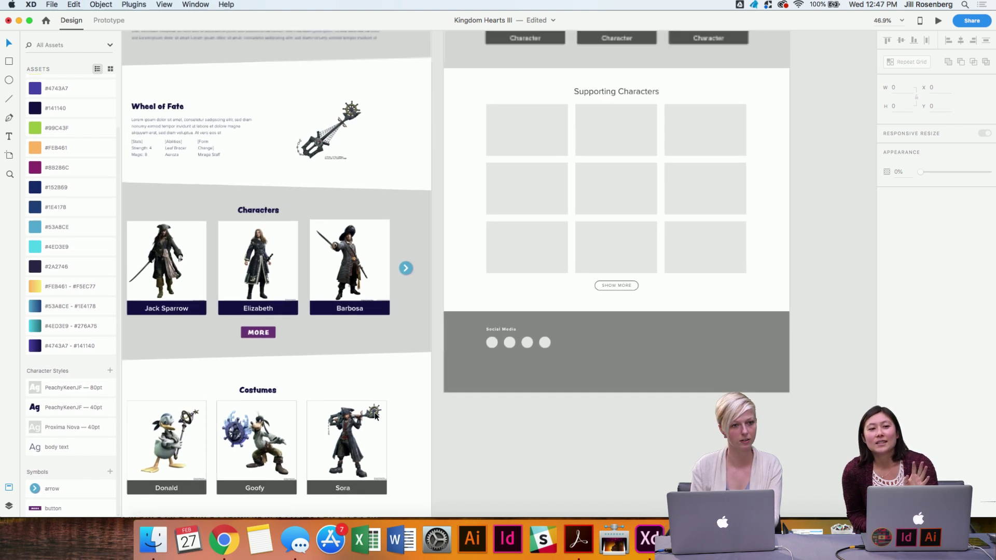
scroll(553, 375, up, 1)
scroll(553, 375, right, 1)
scroll(553, 375, down, 1)
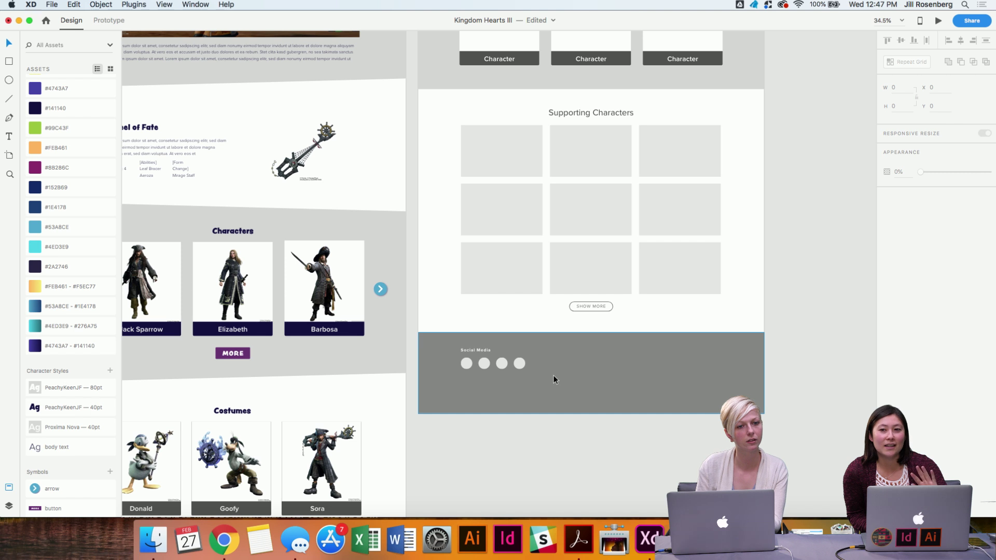
scroll(554, 376, up, 2)
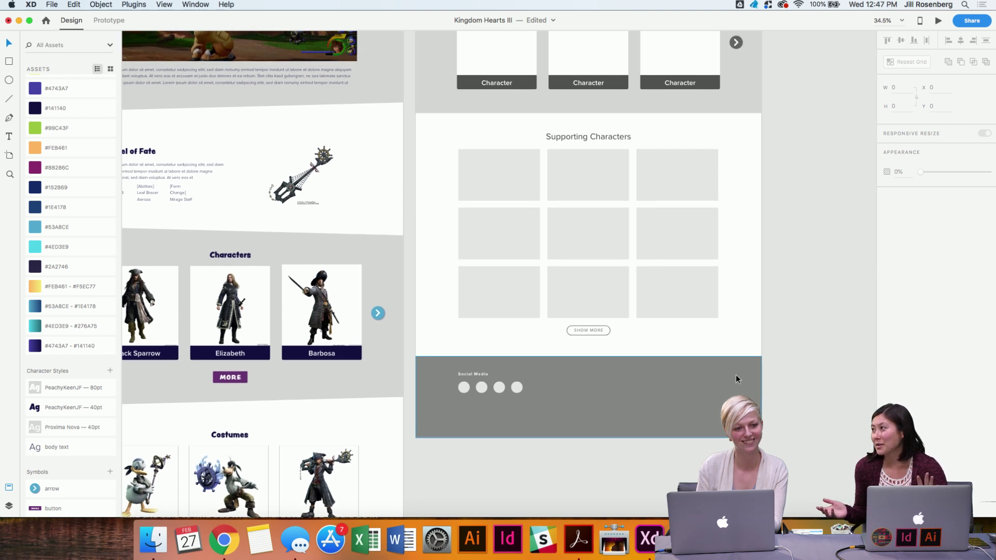
scroll(737, 374, right, 5)
scroll(670, 275, up, 5)
scroll(670, 275, up, 3)
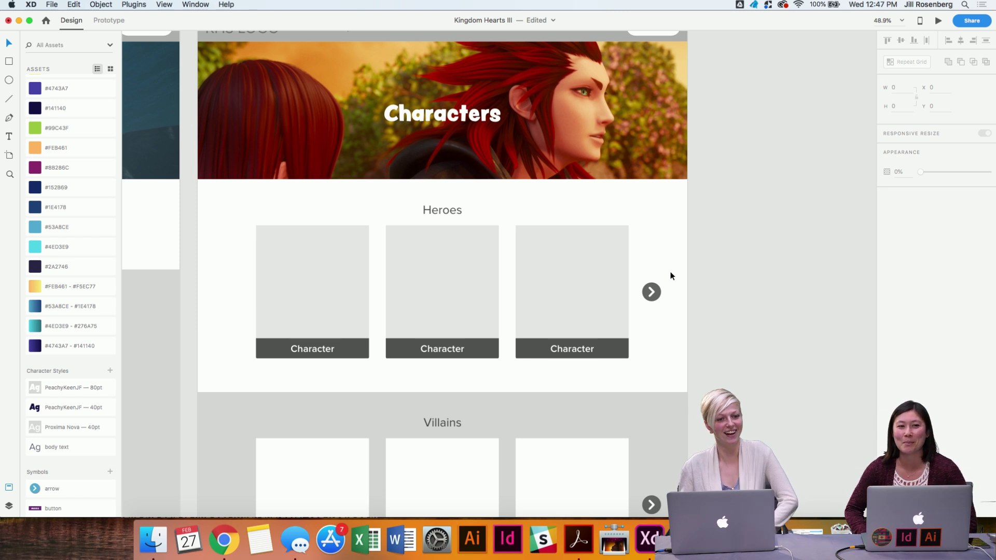
scroll(670, 276, up, 3)
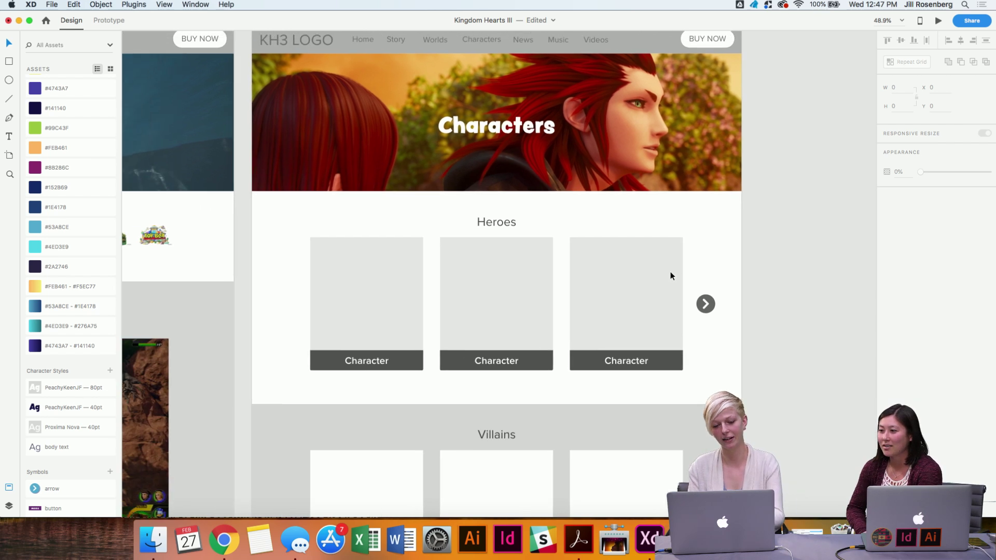
ctrl+scroll(671, 276, up, 3)
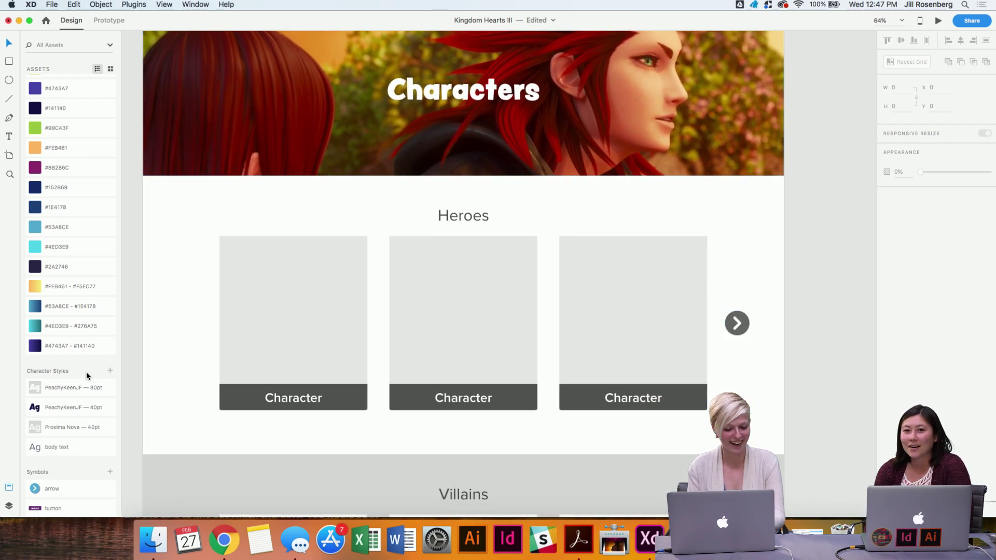
drag(77, 488, 737, 266)
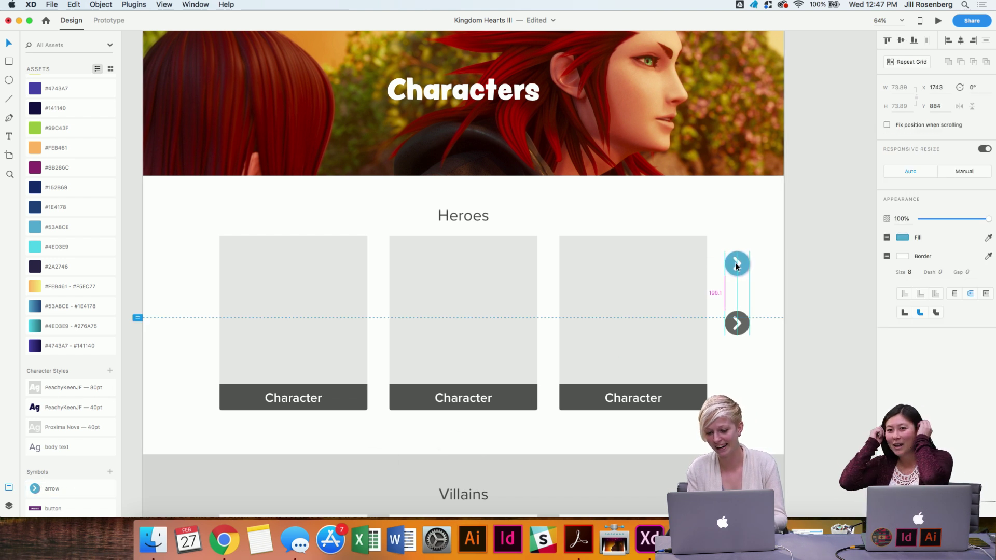
click(736, 323)
key(Delete)
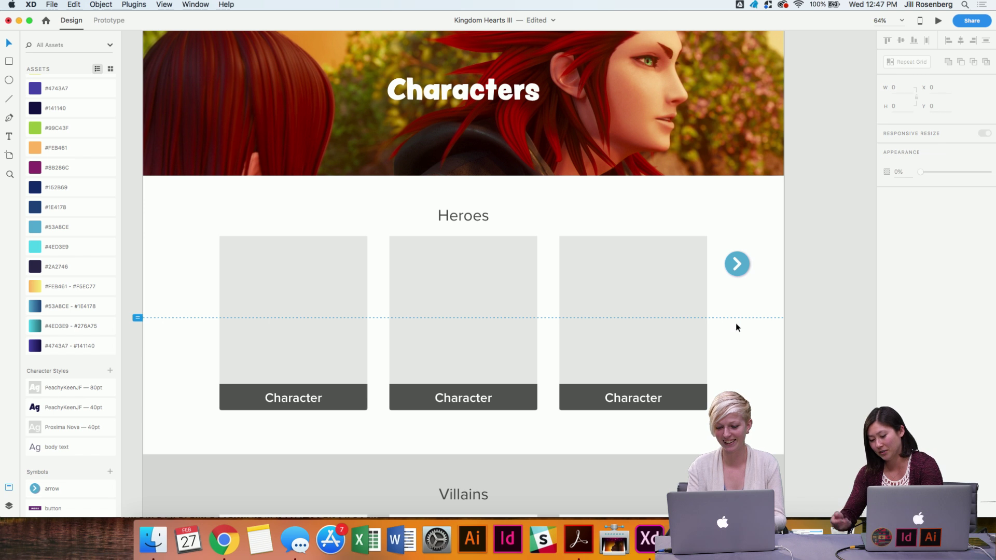
Vertically centre the blue arrow on the third Heroes card.
click(730, 269)
shift+click(658, 307)
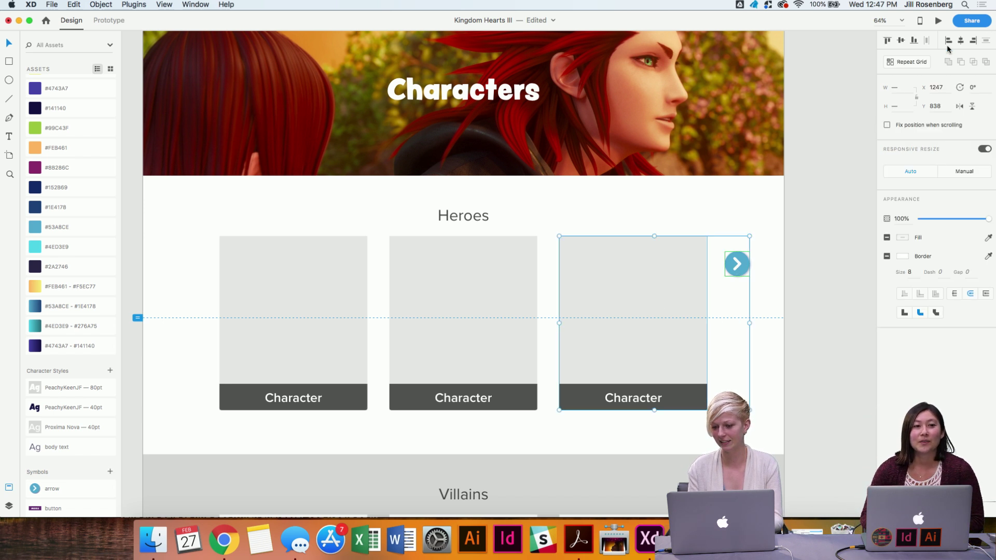
click(901, 40)
click(817, 290)
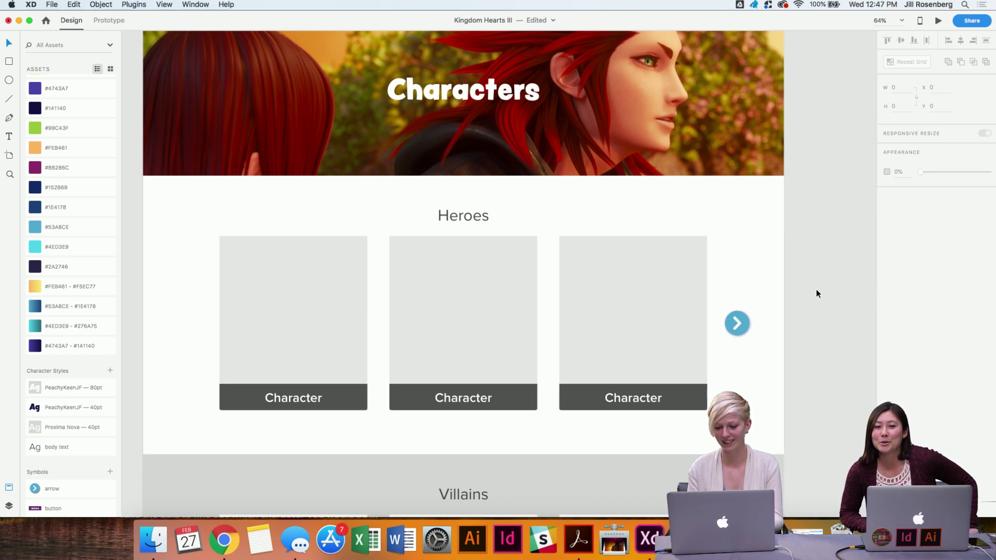
scroll(816, 290, up, 2)
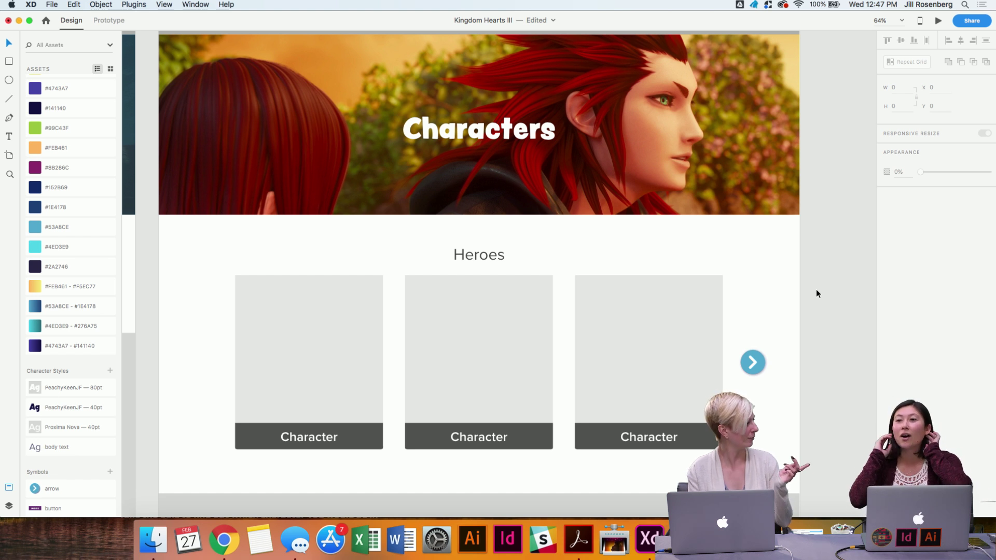
scroll(817, 290, down, 4)
scroll(817, 290, up, 3)
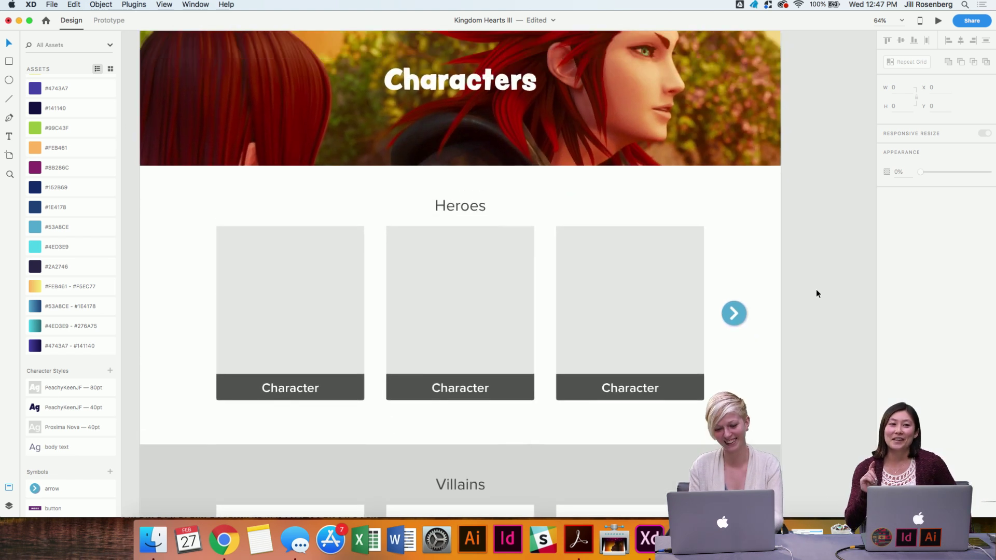
scroll(817, 291, down, 3)
click(340, 250)
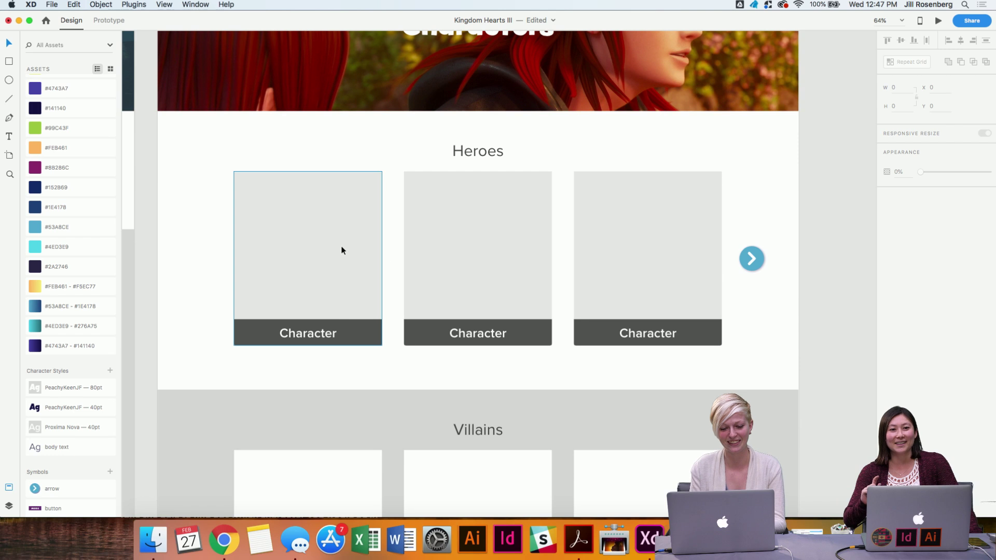
click(694, 313)
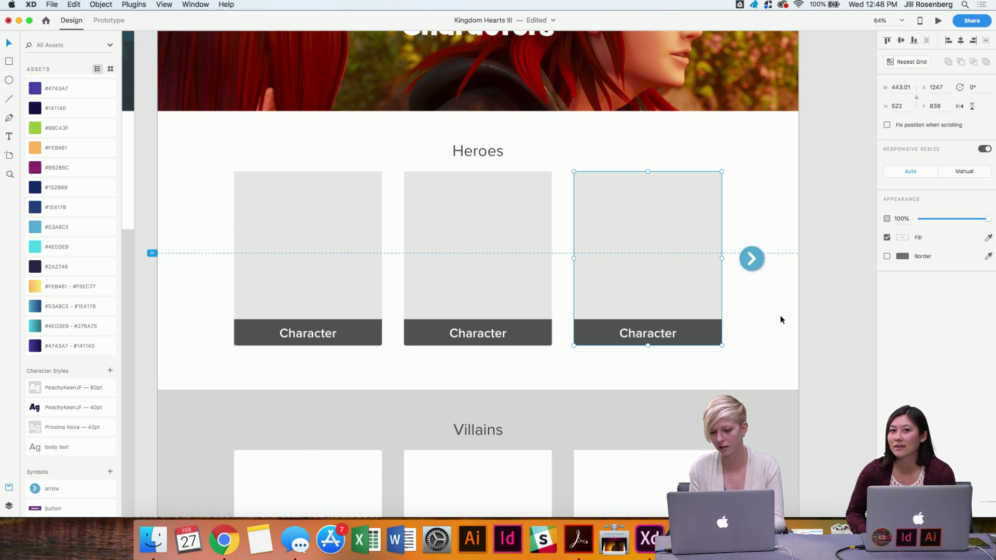
Copy the Characters group with Jack Sparrow, Elizabeth and Barbosa from the world-wire page.
scroll(782, 320, up, 5)
scroll(839, 310, down, 5)
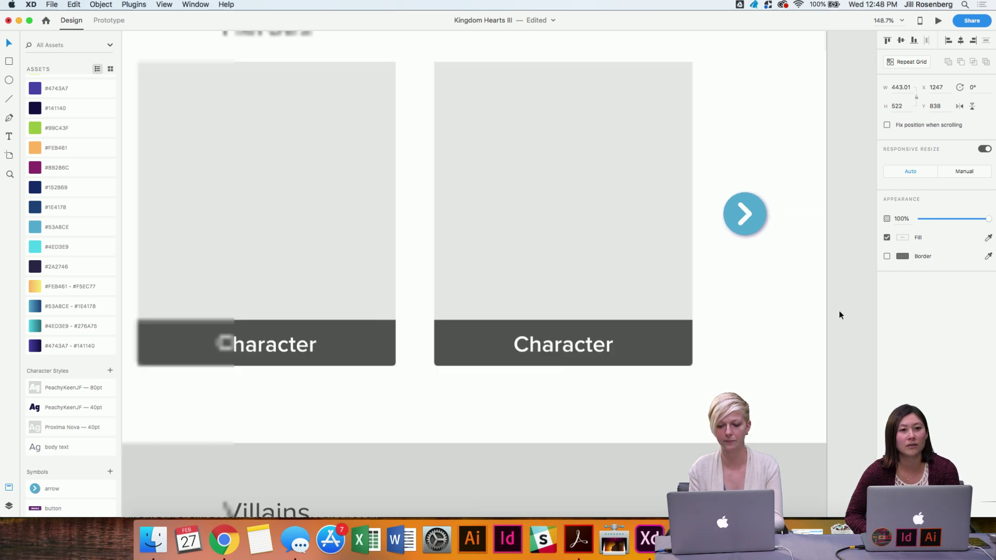
scroll(839, 310, down, 3)
scroll(831, 300, down, 10)
click(815, 281)
scroll(801, 269, down, 10)
scroll(794, 269, up, 5)
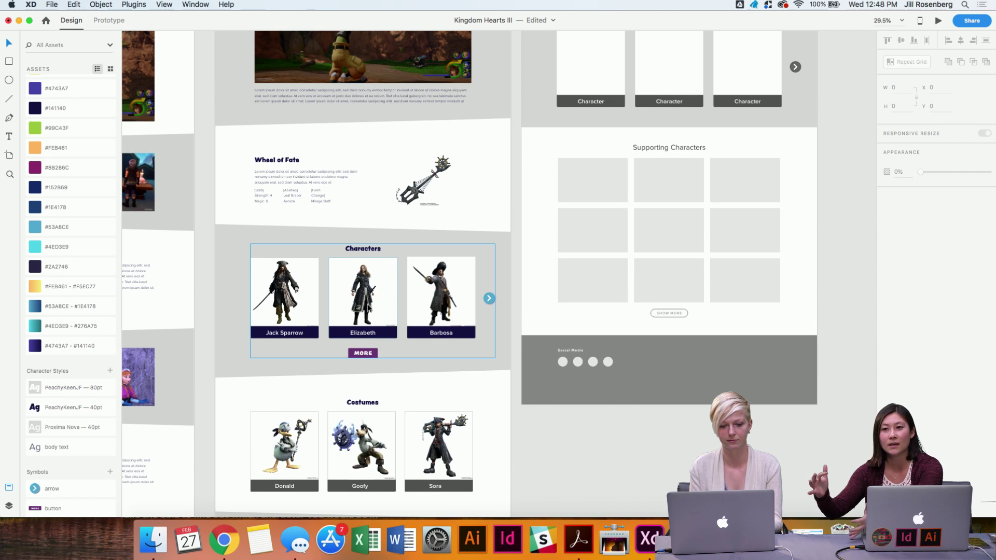
click(367, 310)
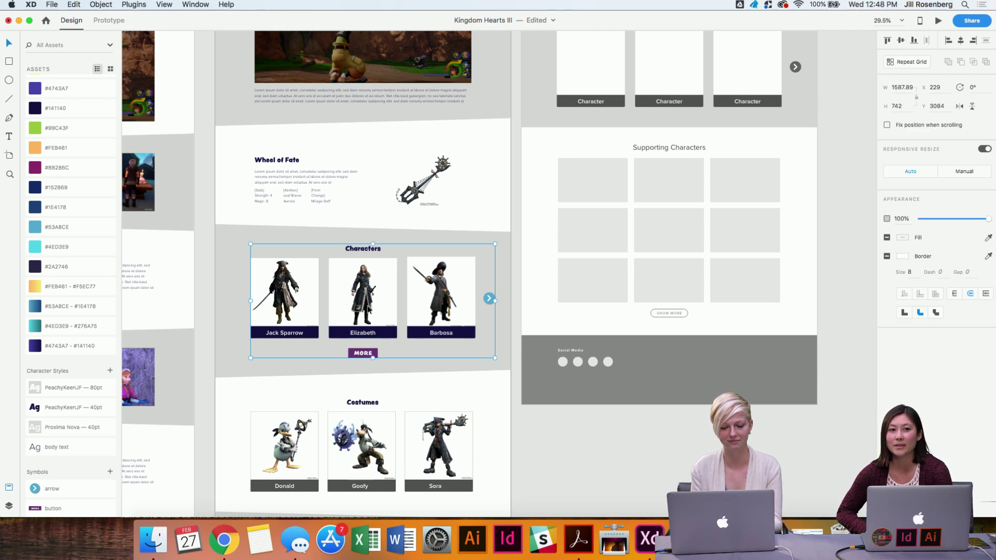
Delete the three Heroes placeholder cards, their arrow and the Heroes heading from the character-wire page.
scroll(368, 309, up, 5)
scroll(367, 309, down, 3)
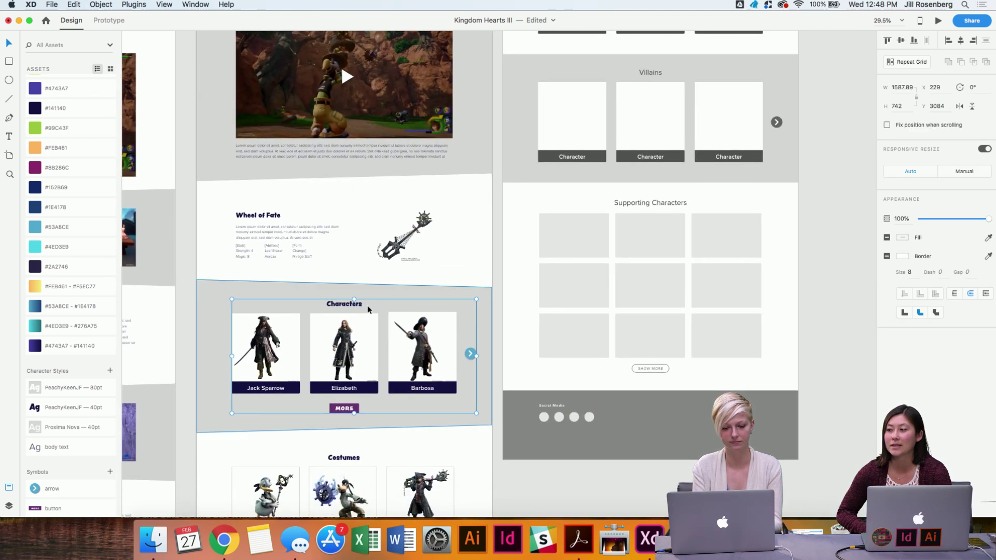
scroll(367, 305, up, 10)
scroll(367, 305, right, 3)
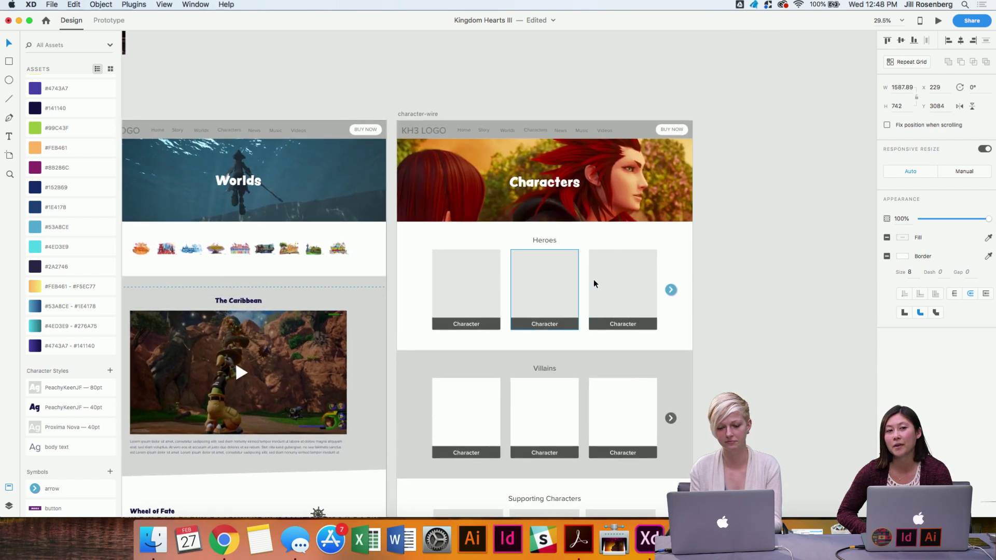
scroll(594, 279, up, 5)
click(397, 289)
shift+click(499, 309)
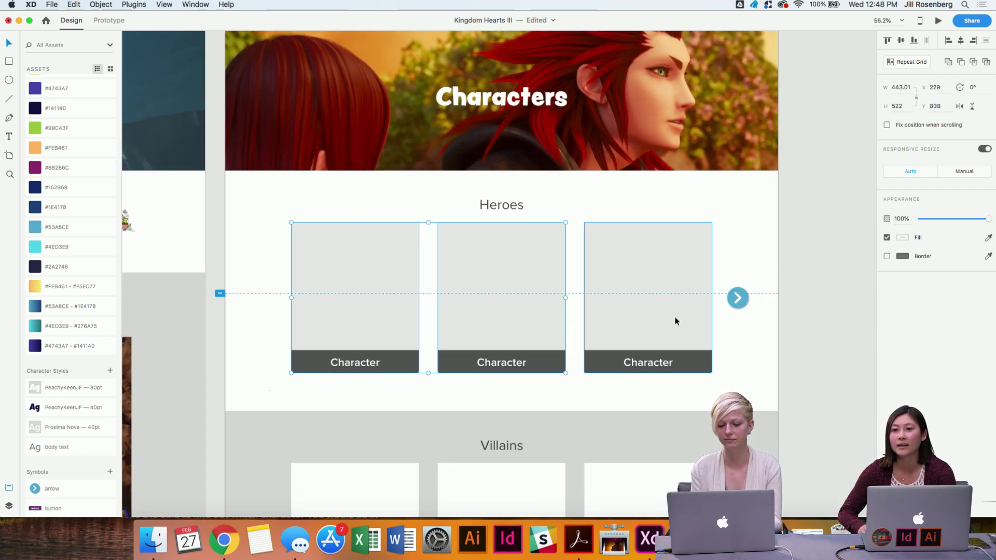
shift+click(737, 299)
key(Delete)
click(667, 294)
key(Delete)
click(503, 208)
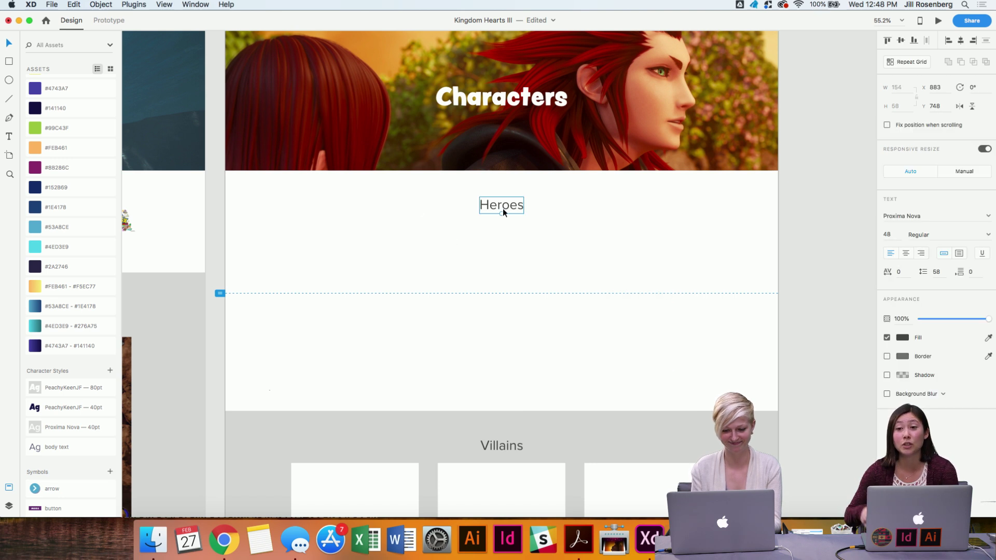
key(Delete)
Paste the copied Characters group into the emptied Heroes section of the character-wire page.
key(super+v)
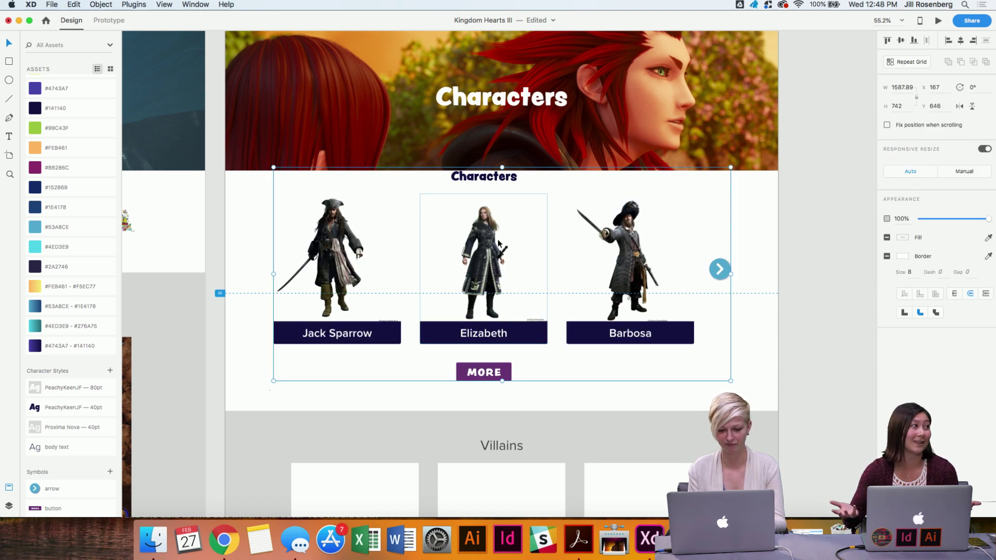
scroll(503, 213, down, 5)
click(661, 296)
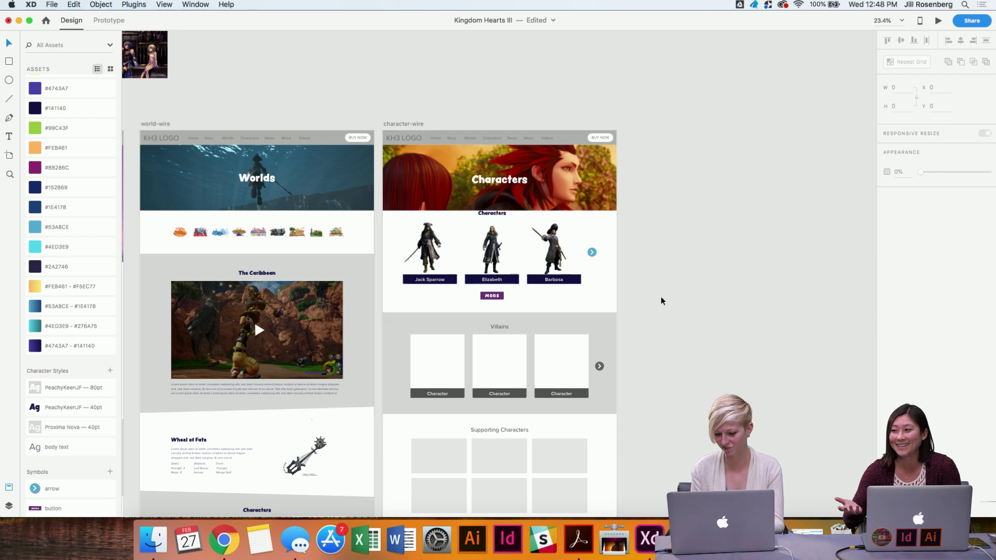
Delete the MORE button from the pasted Characters group on the character-wire page.
double_click(490, 296)
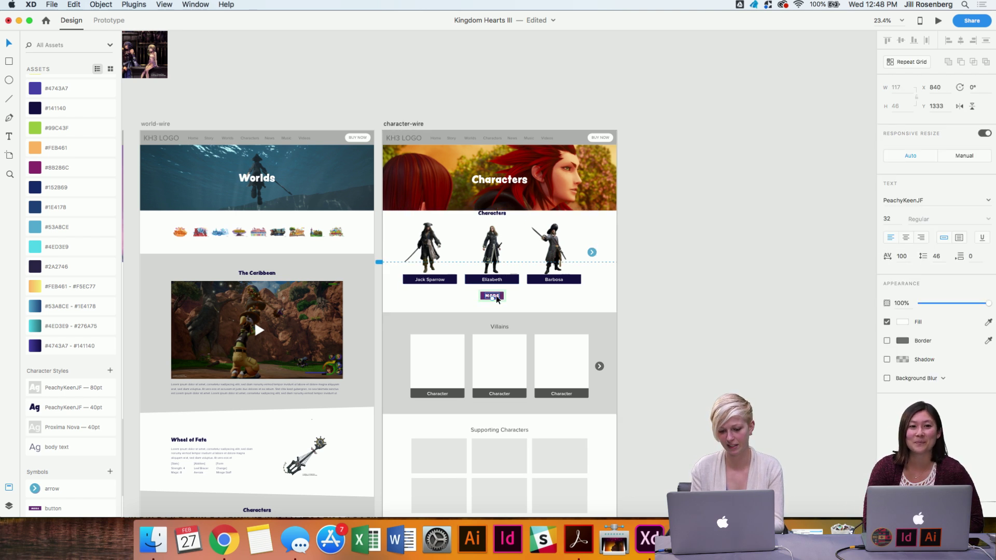
key(Escape)
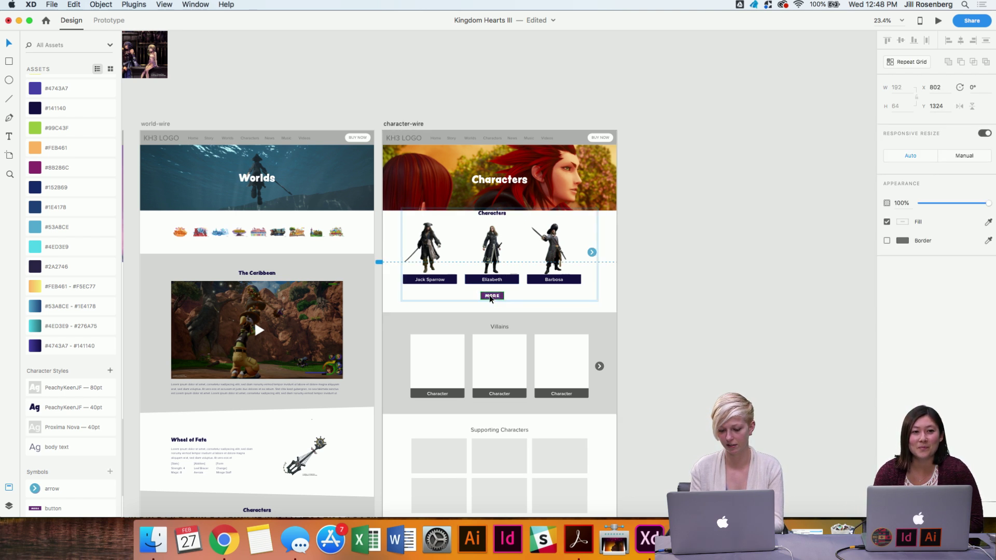
key(Delete)
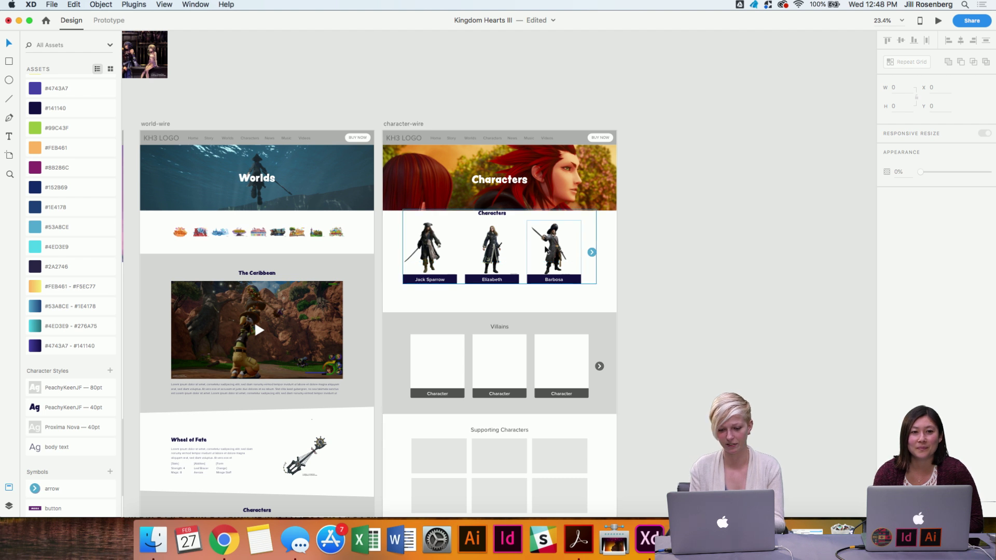
Move the pasted Characters group down to Y 785, between the banner image and the Villains section.
drag(493, 246, 493, 262)
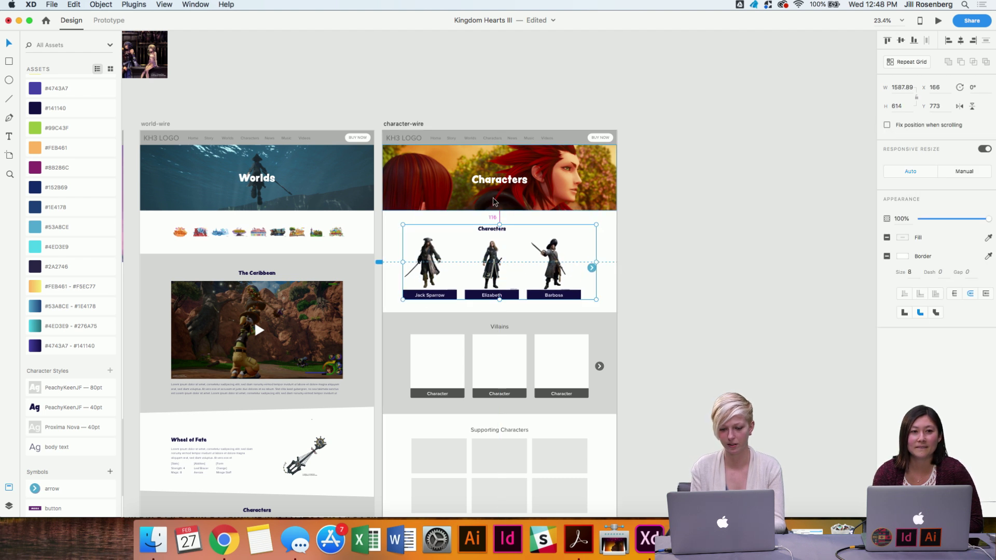
key(Down)
key(Down)
key(Down)
key(Down)
key(Down)
key(Down)
key(Down)
key(Down)
key(Down)
key(Down)
key(Down)
key(Down)
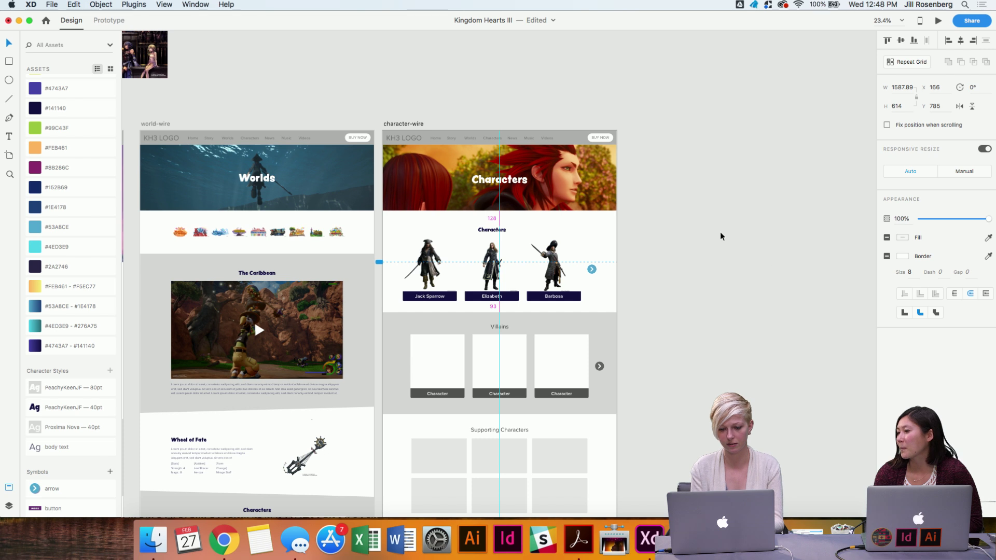
click(710, 272)
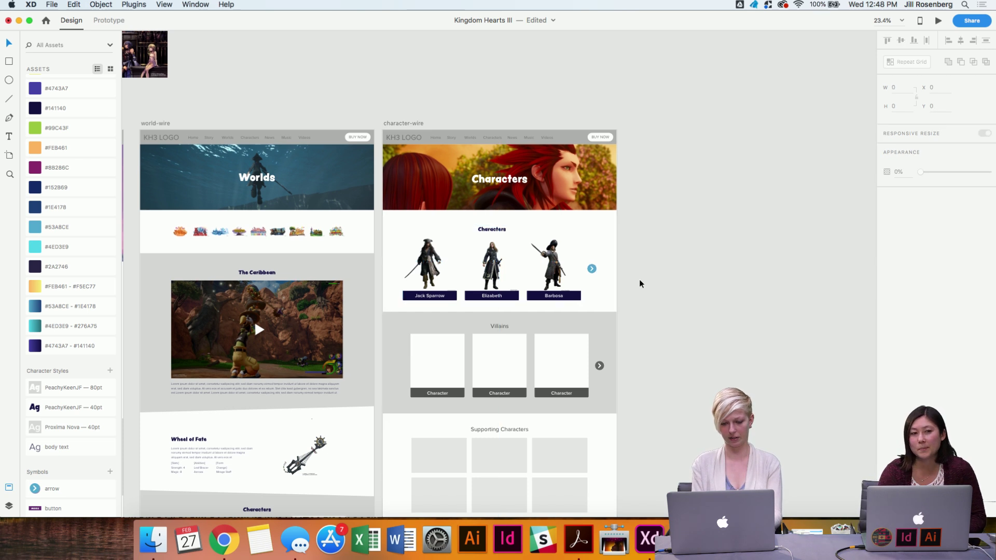
Change the pasted group's heading text on the character-wire page to "Heroes".
scroll(639, 280, down, 3)
scroll(639, 280, down, 3)
scroll(639, 280, up, 5)
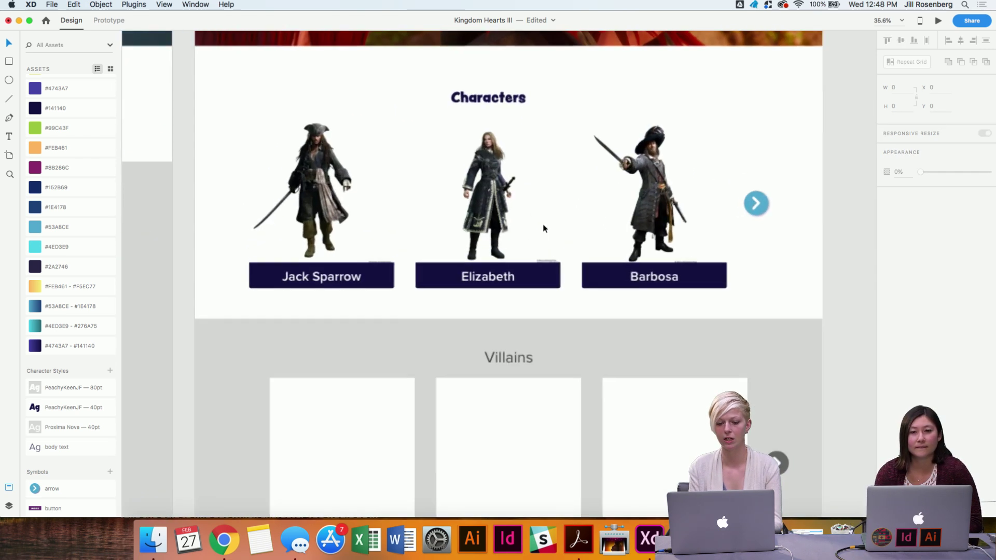
scroll(544, 228, up, 3)
double_click(487, 169)
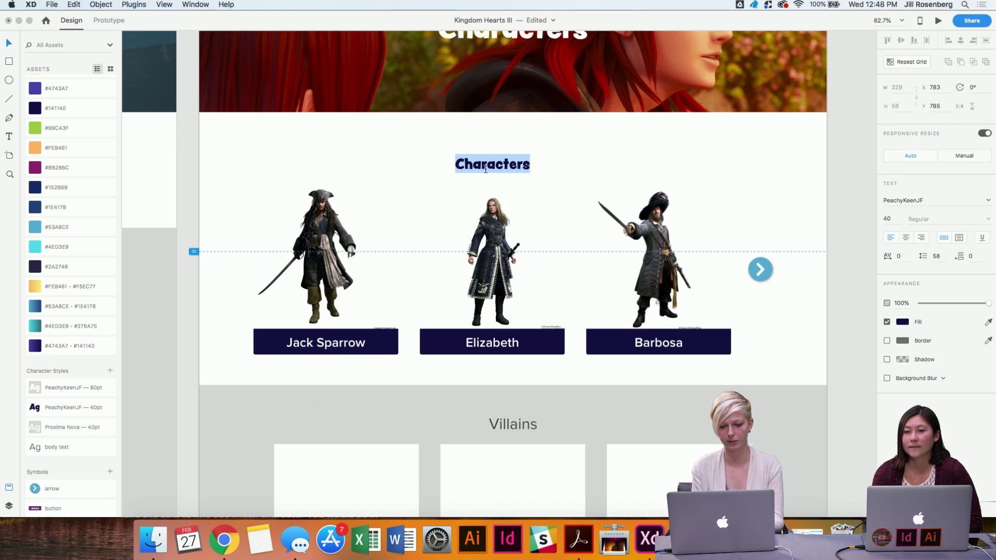
text(Heroes)
key(BackSpace)
text(es)
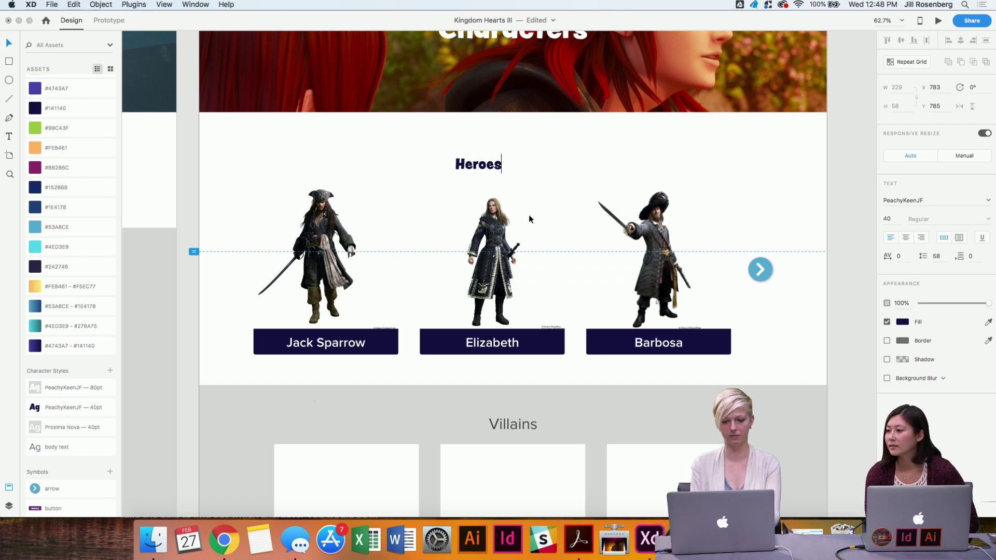
key(Escape)
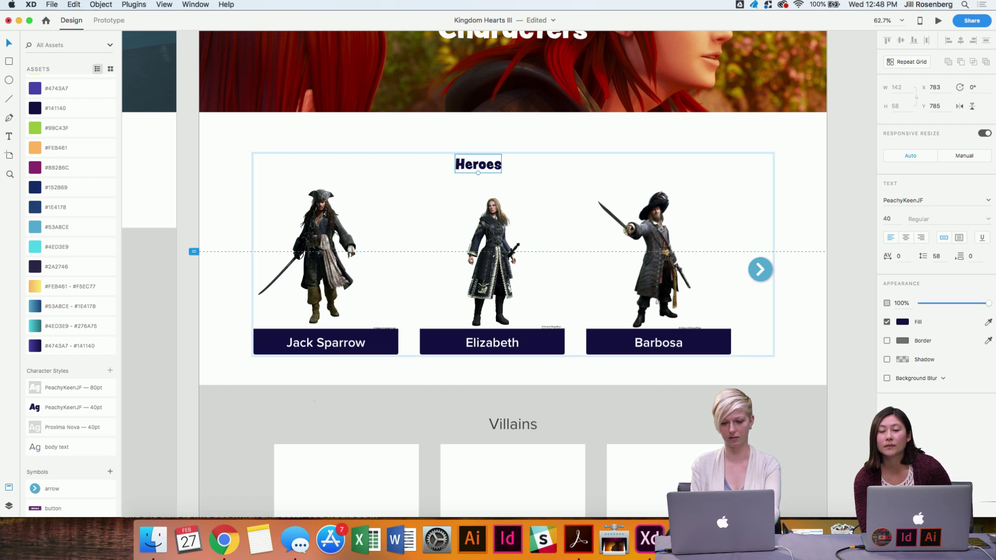
click(787, 183)
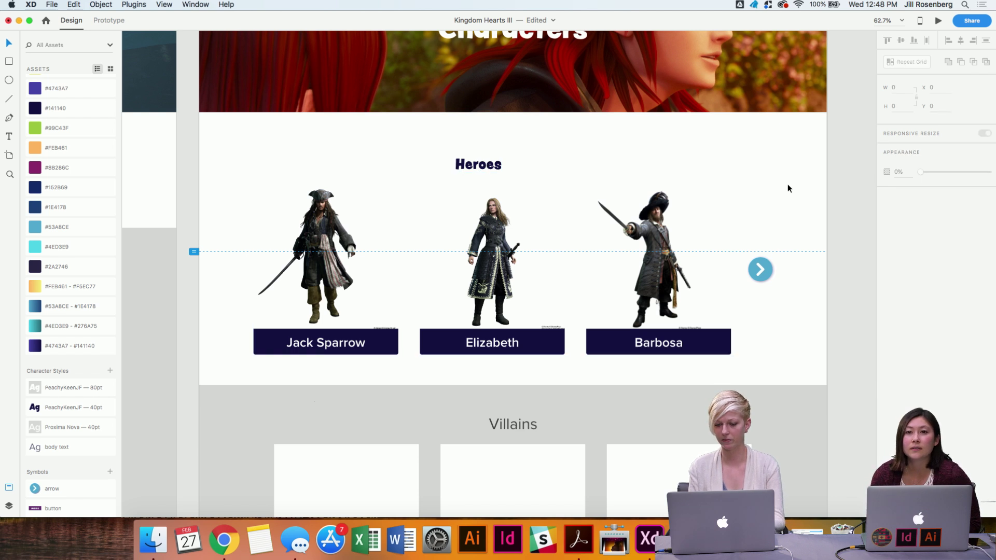
click(481, 166)
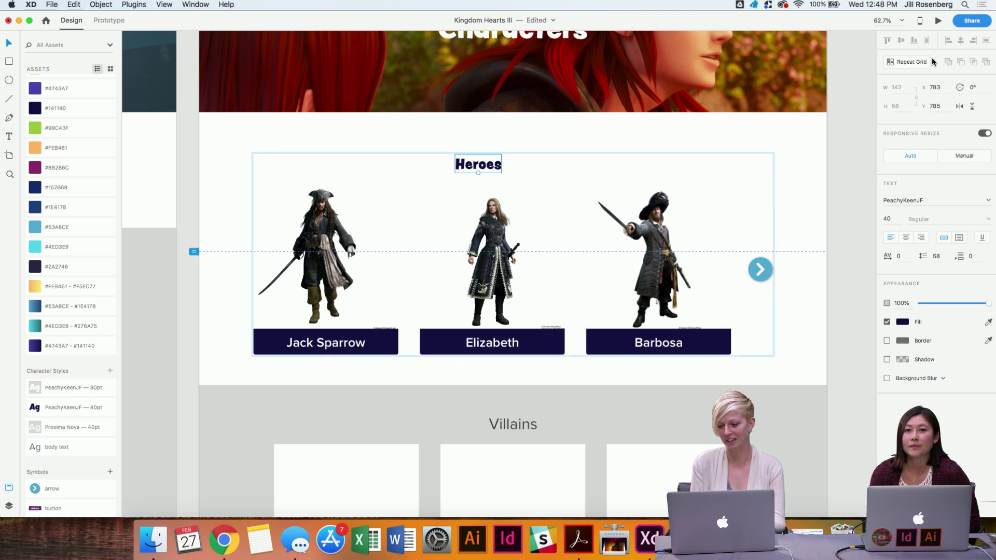
double_click(490, 163)
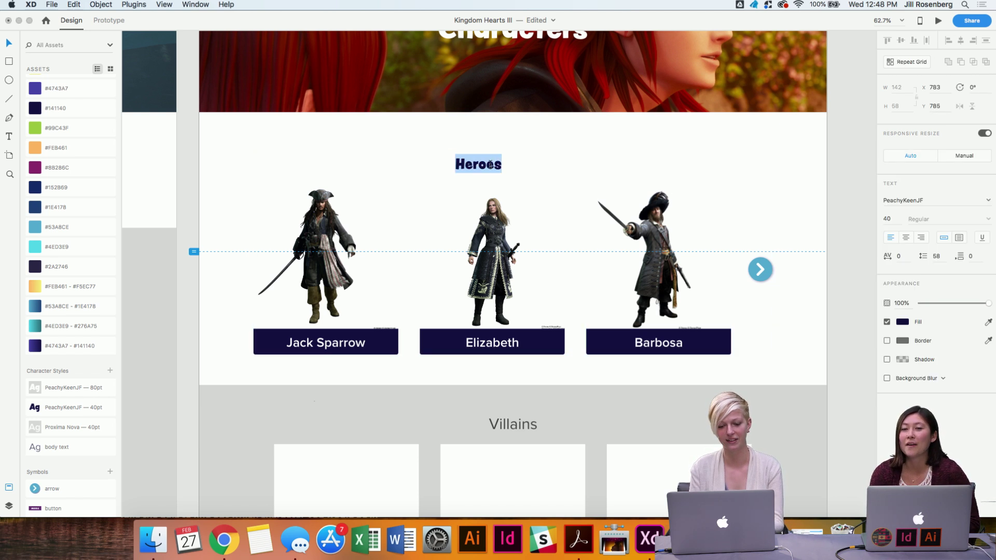
key(Escape)
key(Escape)
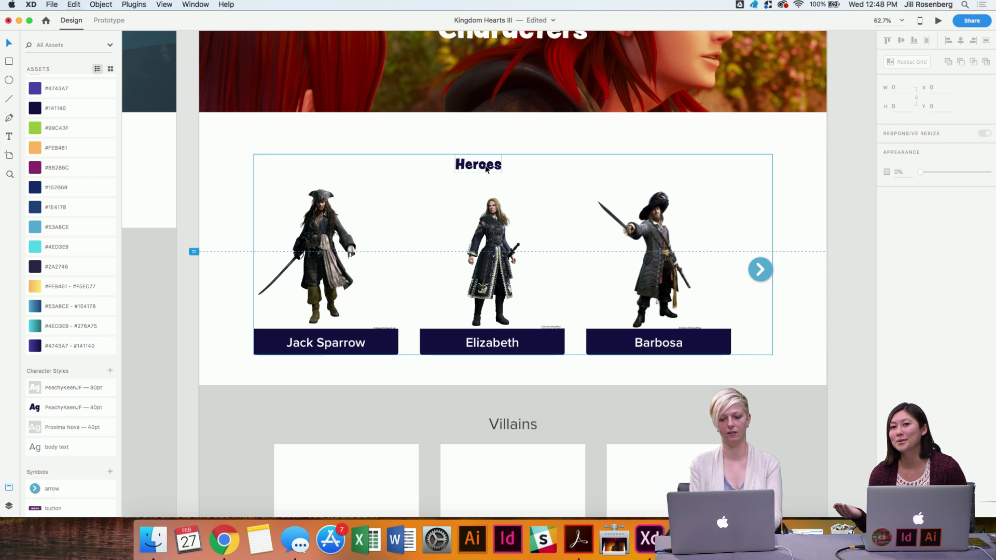
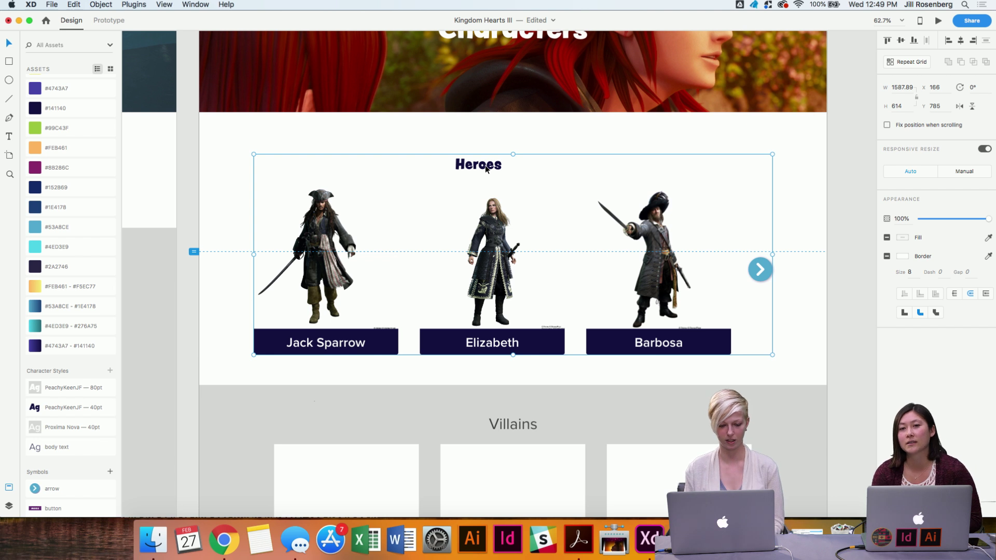
Check the Heroes group's distances to the artboard edges and review the character-wire layout beside the world-wire page.
key(alt)
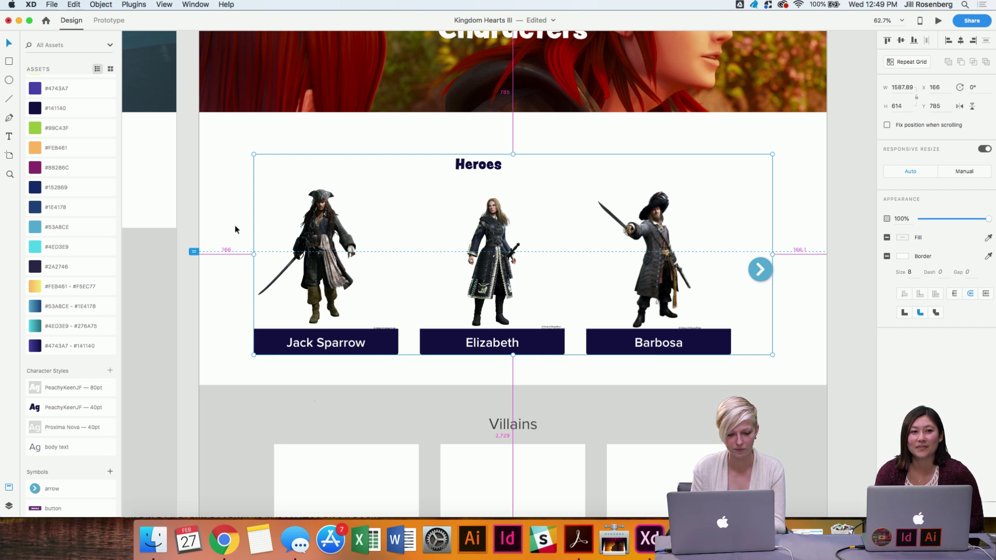
scroll(235, 230, up, 5)
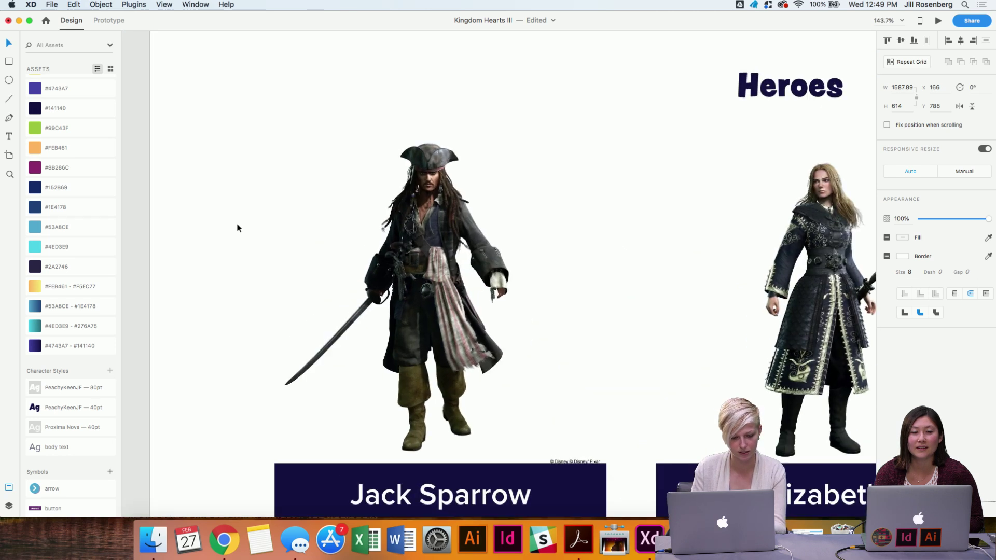
scroll(237, 228, down, 8)
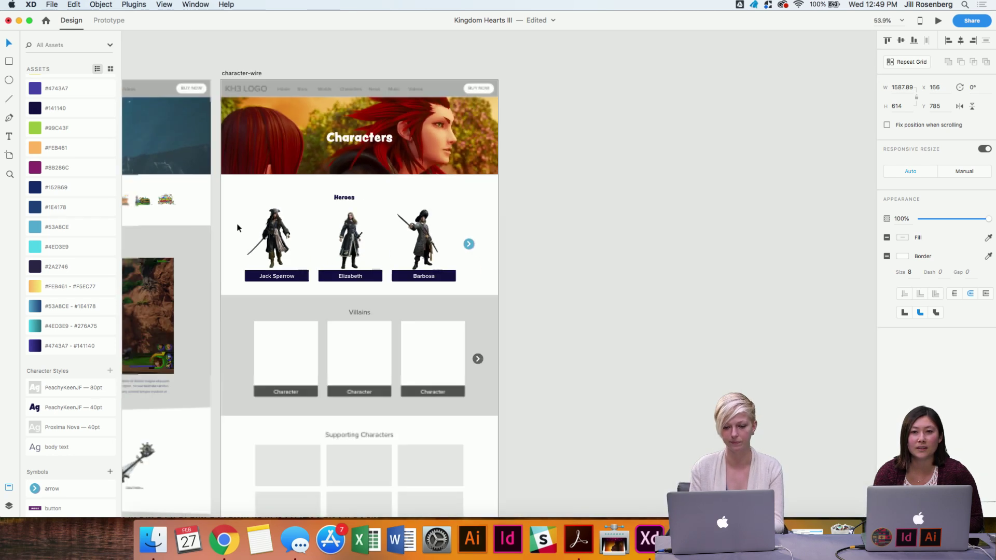
scroll(347, 223, left, 5)
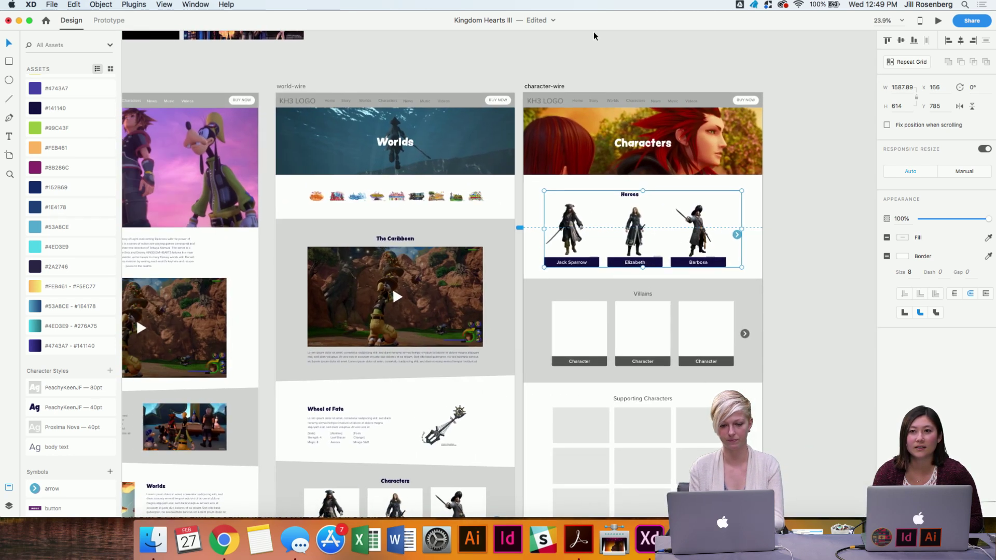
click(546, 87)
scroll(546, 87, down, 5)
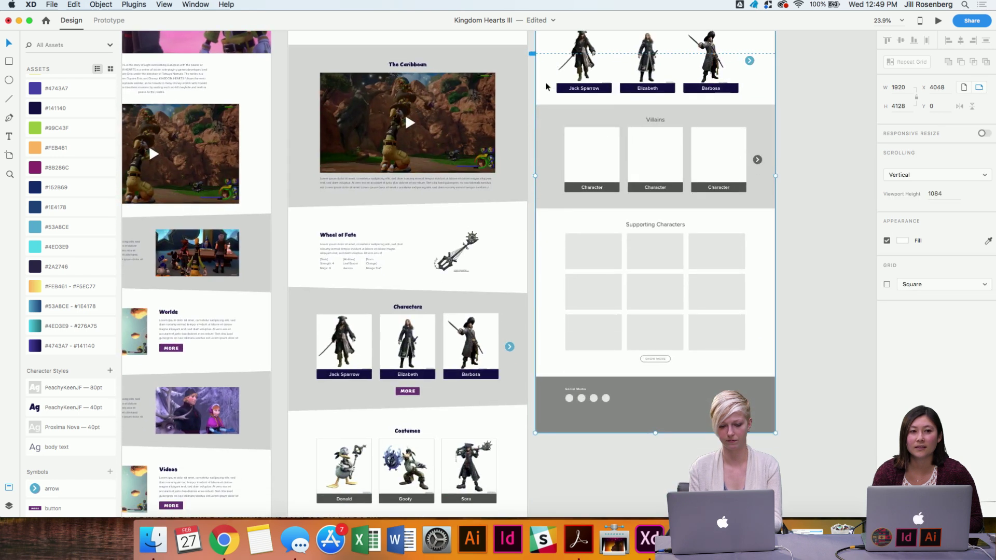
scroll(547, 87, up, 4)
scroll(547, 87, down, 4)
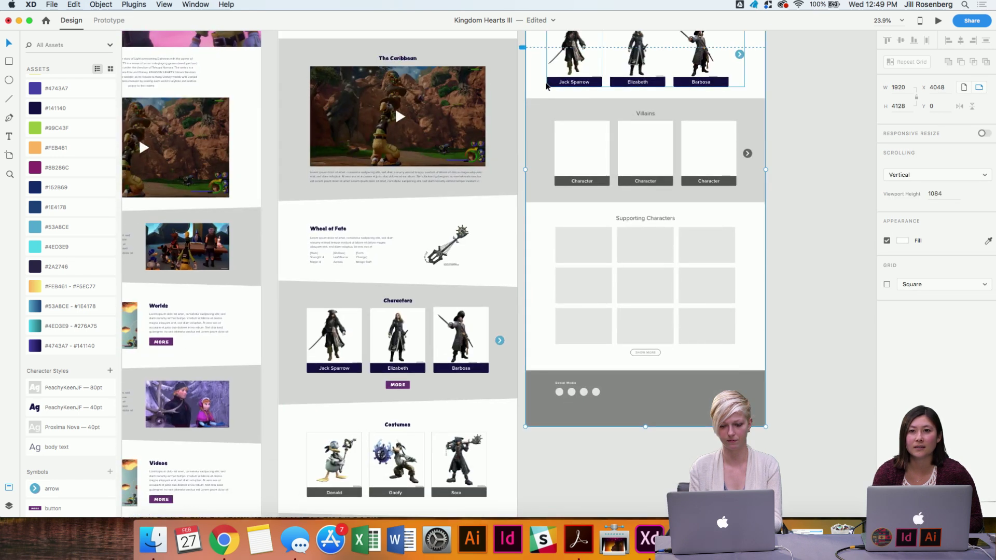
scroll(546, 87, up, 8)
scroll(547, 86, right, 3)
scroll(506, 358, up, 3)
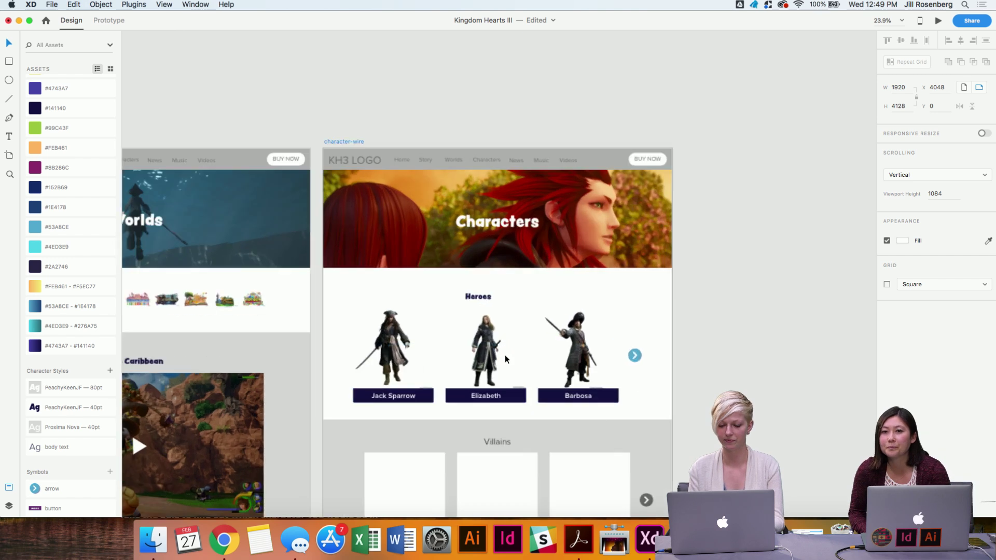
scroll(506, 359, up, 5)
click(862, 310)
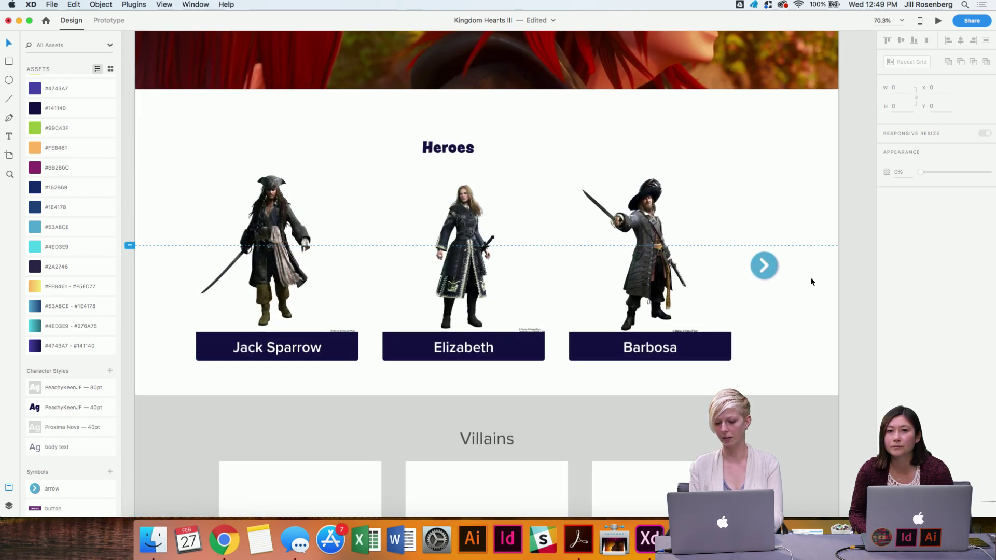
scroll(811, 279, left, 3)
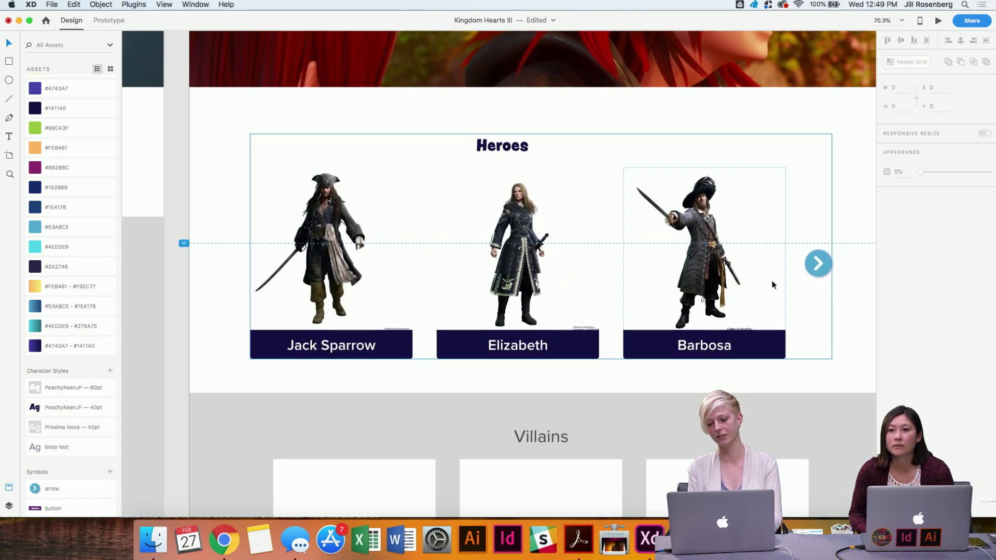
Shift the Heroes group right to X 256 on the character-wire page.
click(830, 322)
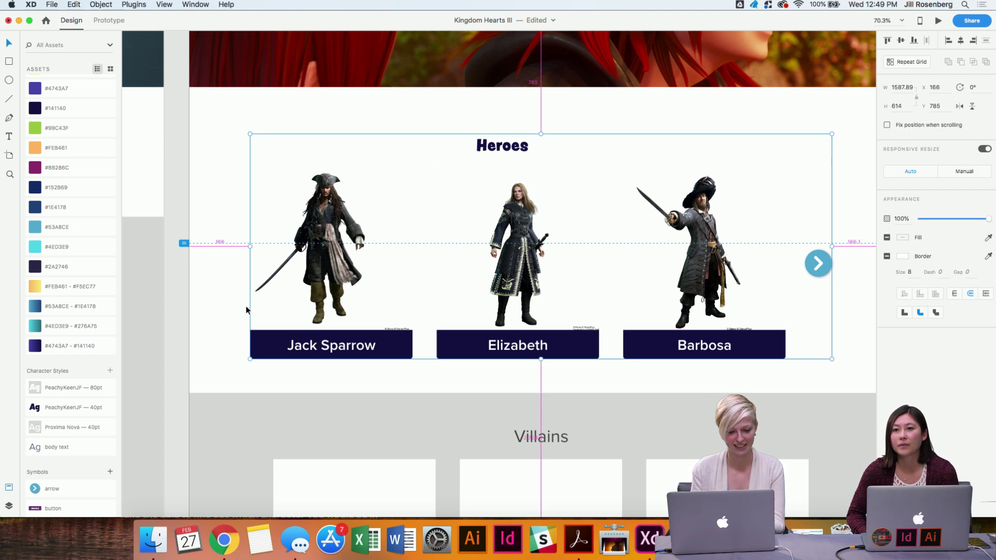
scroll(192, 295, up, 5)
key(shift+Right)
key(shift+Right)
key(shift+Right)
key(shift+Right)
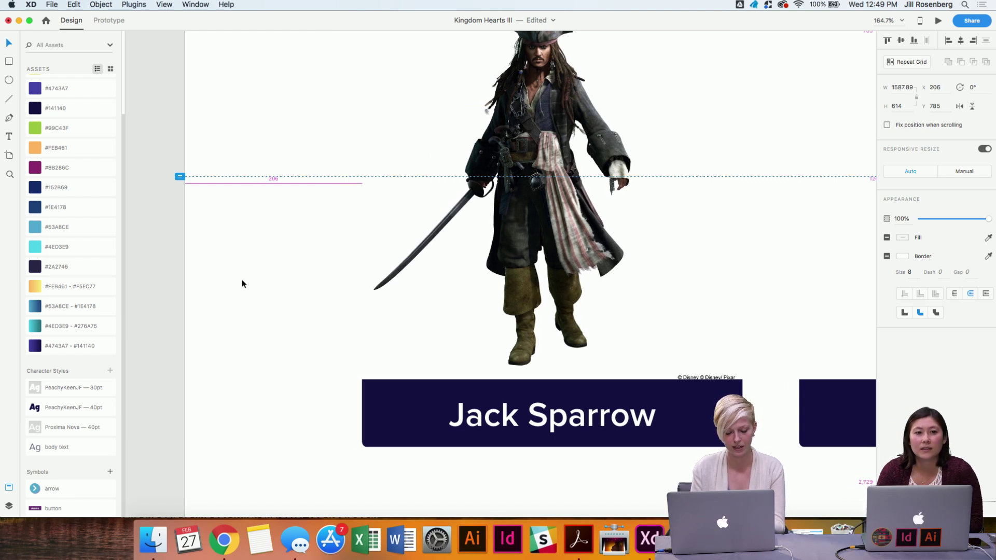
key(shift+Right)
key(shift+Right)
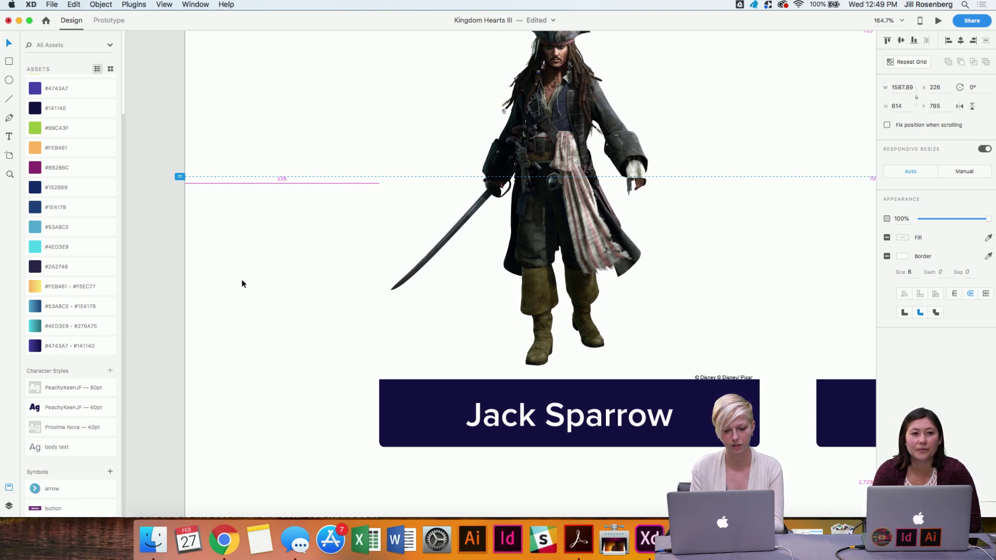
key(shift+Right)
key(shift+Right)
key(shift+Right)
Measure the spacing around the Characters group within its section on the world-wire page.
scroll(242, 284, down, 5)
scroll(242, 284, down, 10)
scroll(241, 284, up, 1)
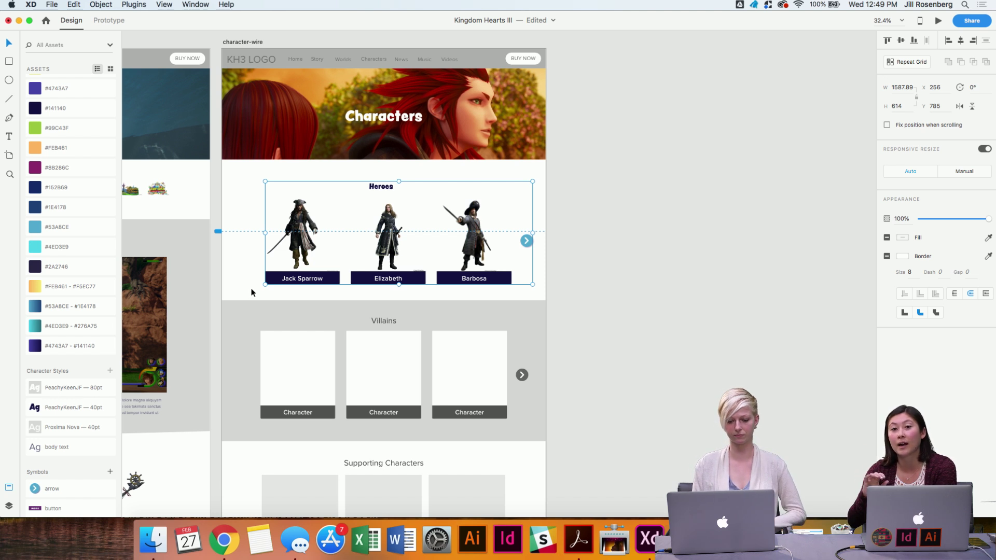
scroll(251, 292, left, 3)
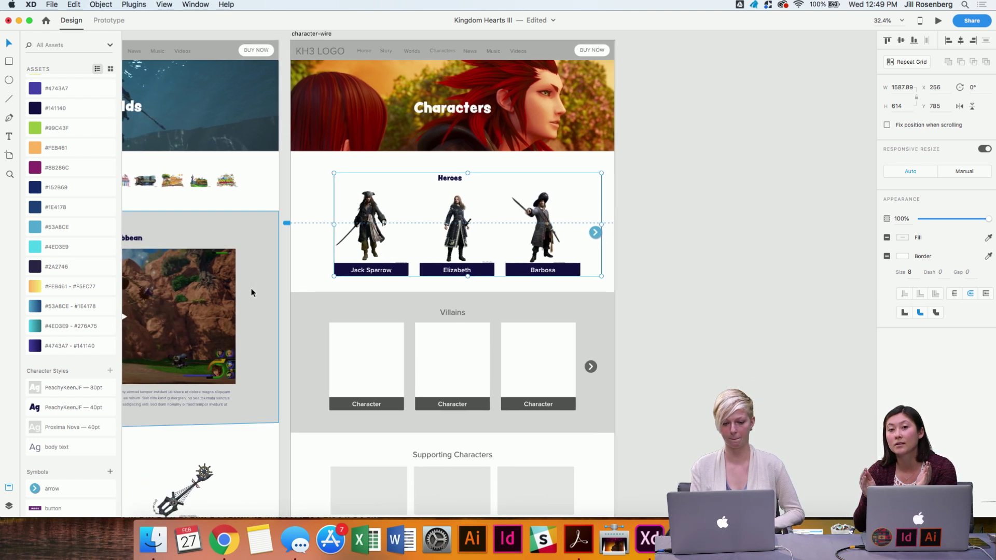
scroll(251, 288, down, 10)
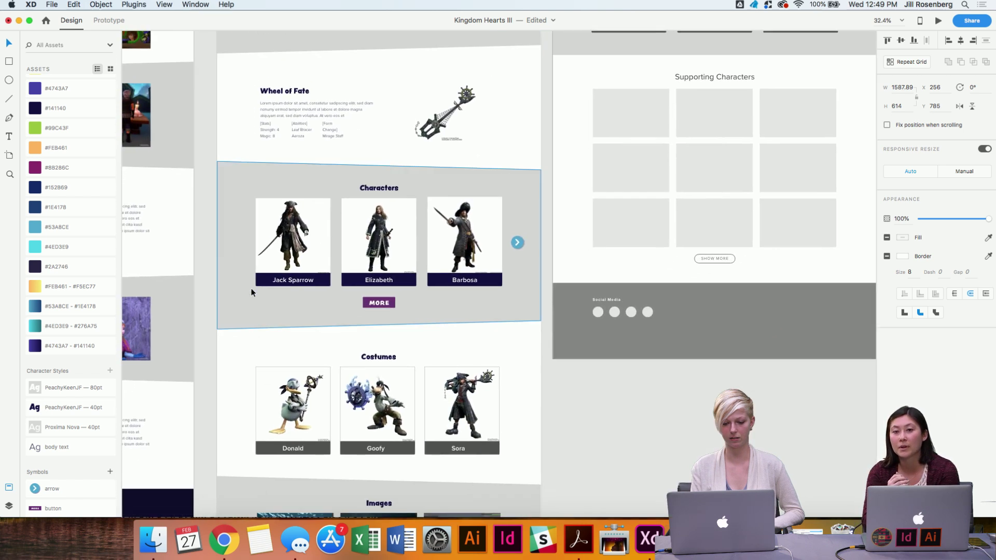
scroll(251, 288, up, 5)
click(334, 245)
key(alt)
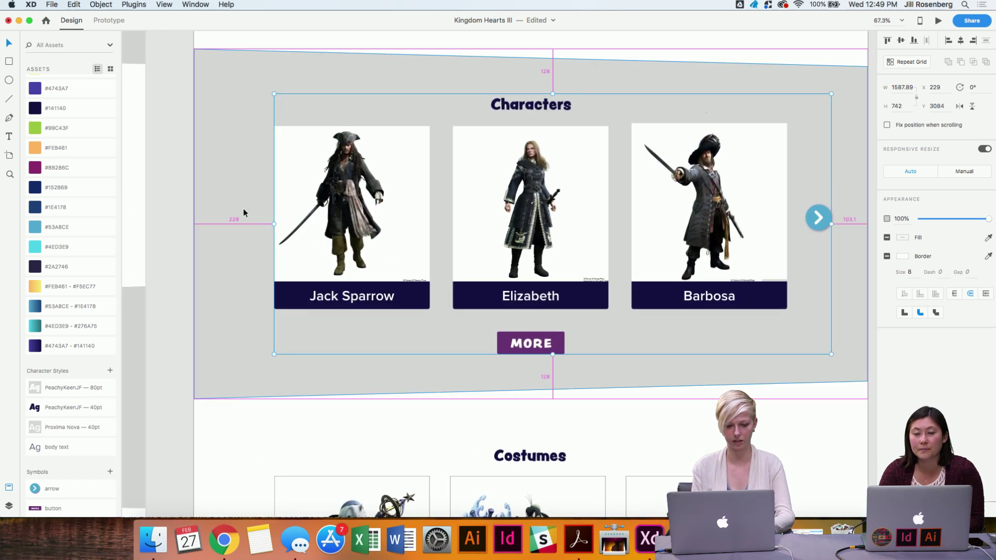
scroll(244, 210, down, 2)
scroll(242, 209, down, 5)
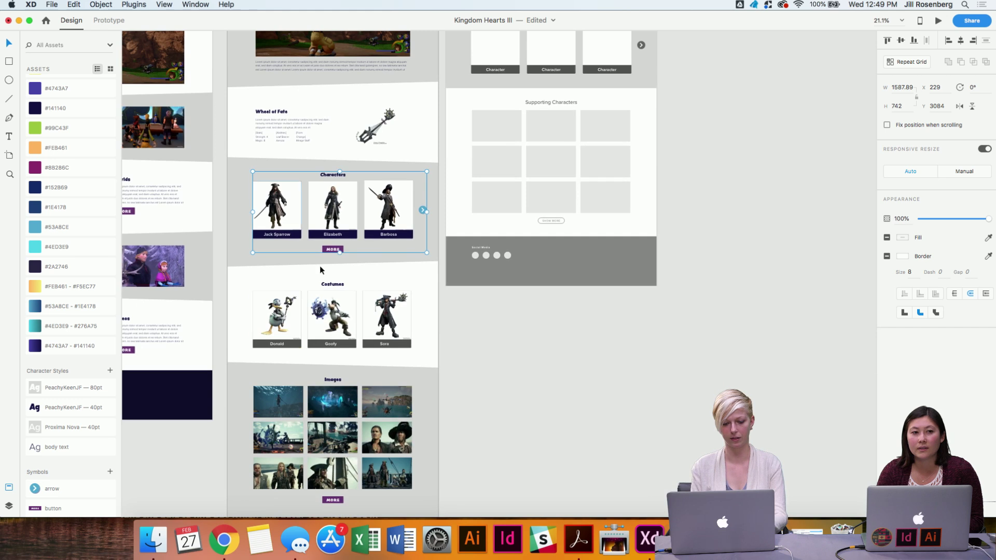
Measure the side margins of the Costumes card grid on the world-wire page.
click(436, 367)
scroll(435, 367, up, 3)
scroll(435, 366, down, 5)
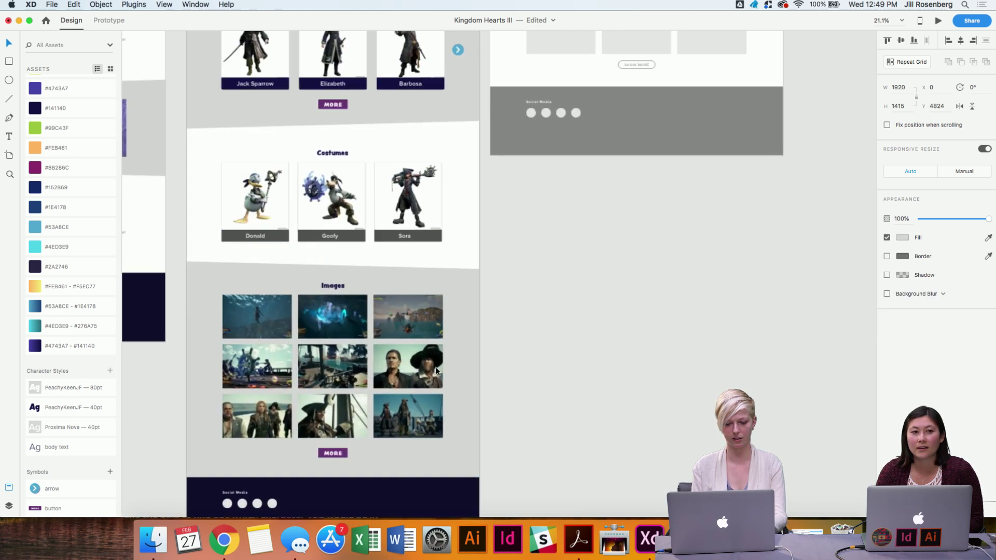
click(255, 217)
scroll(254, 217, up, 3)
key(alt)
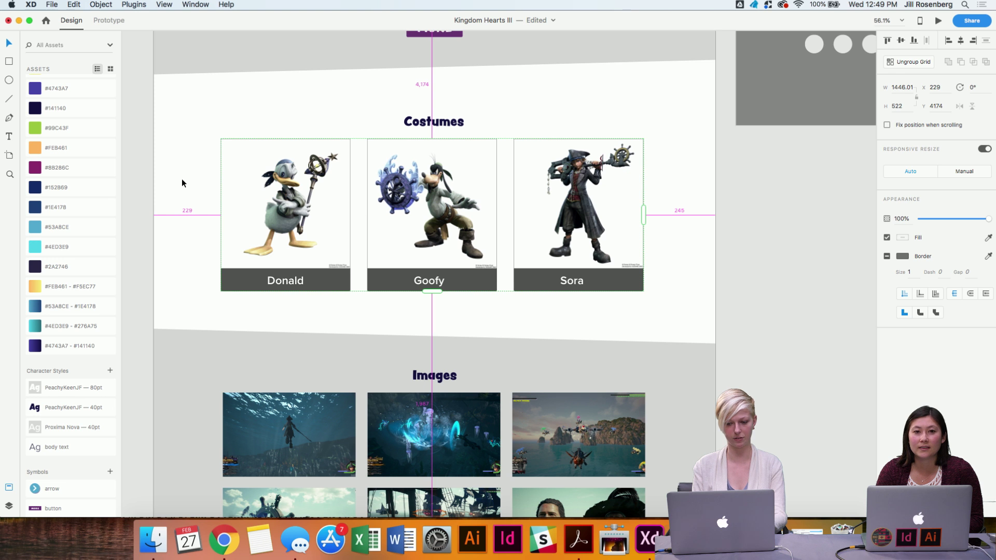
Center the Costumes card grid horizontally on the world-wire page.
click(745, 289)
click(575, 209)
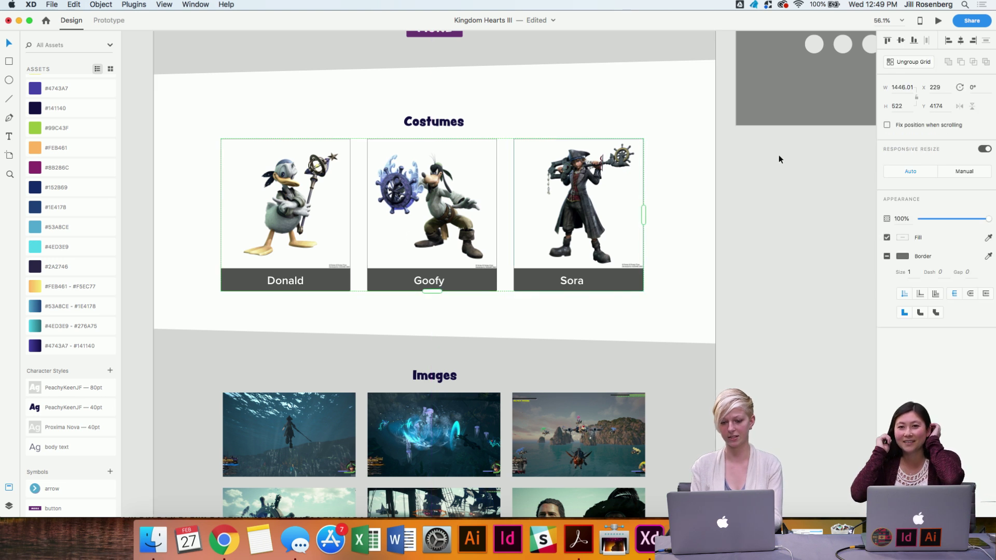
key(shift+c)
click(743, 329)
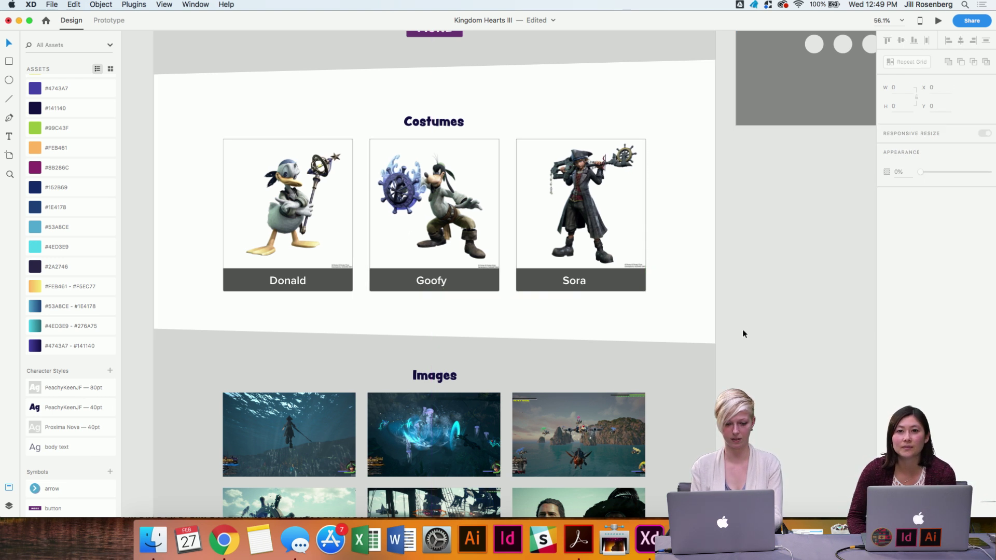
Shift the Heroes group left to X 236 on the character-wire page.
scroll(742, 329, down, 5)
scroll(743, 329, up, 10)
scroll(743, 334, up, 5)
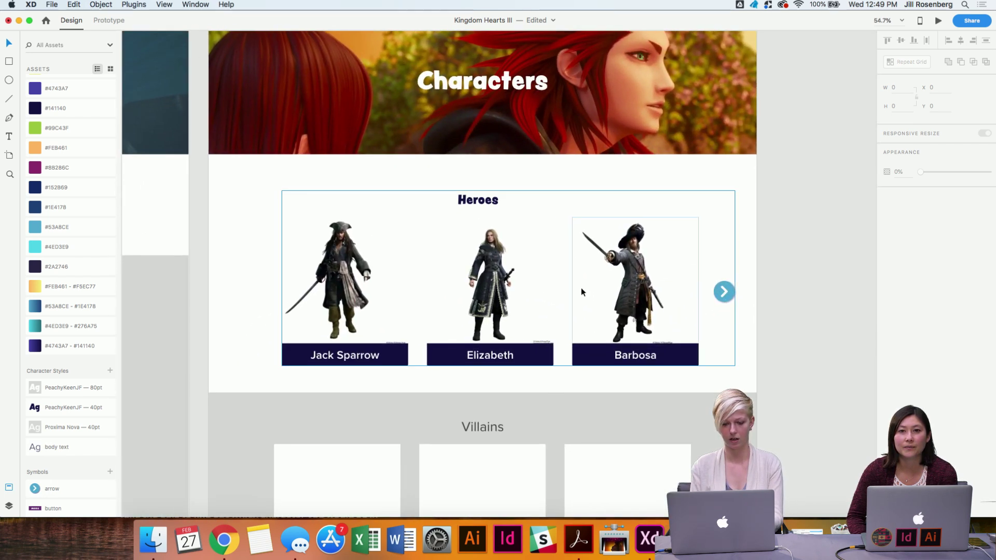
click(501, 278)
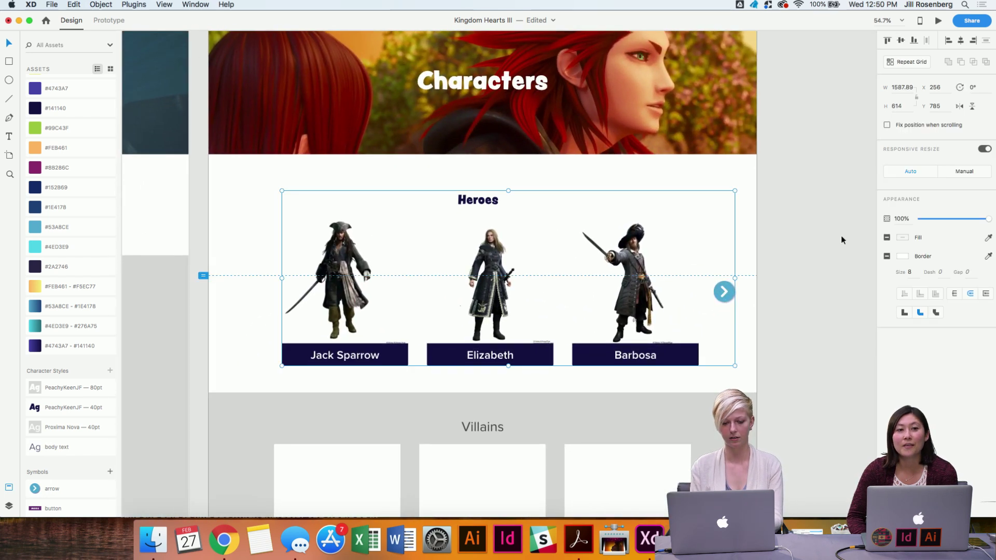
key(shift+c)
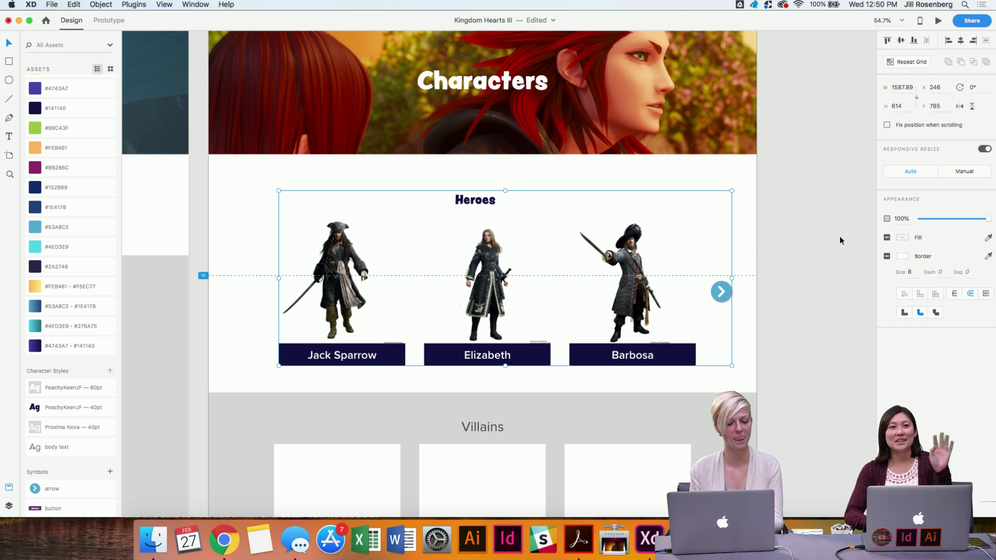
key(Escape)
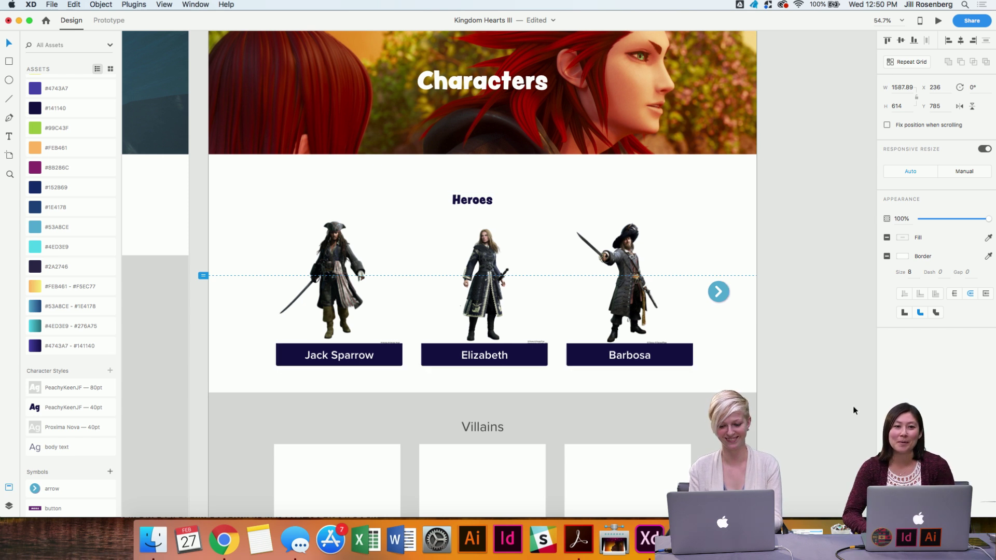
Ungroup the Heroes group to separate its arrow from the heading and character cards.
click(623, 338)
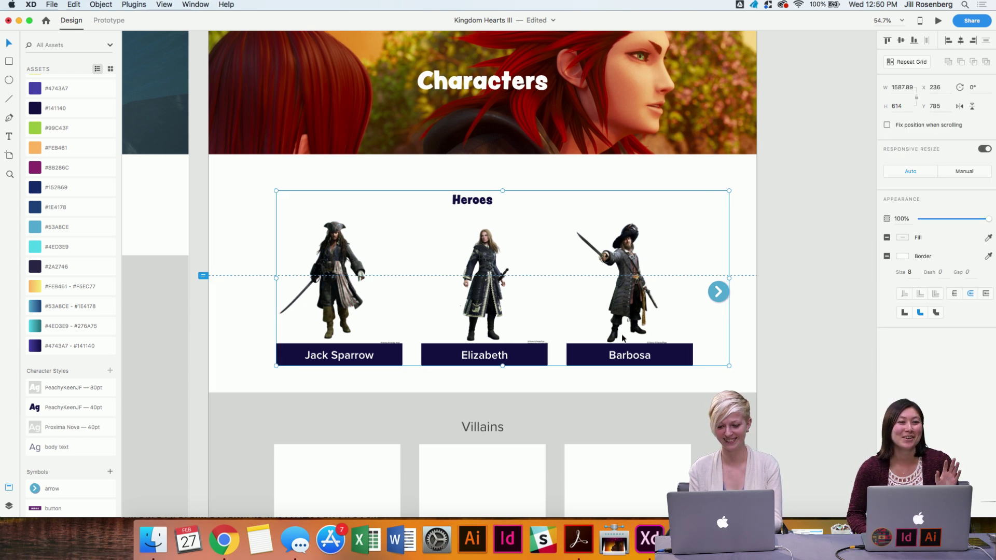
right_click(624, 338)
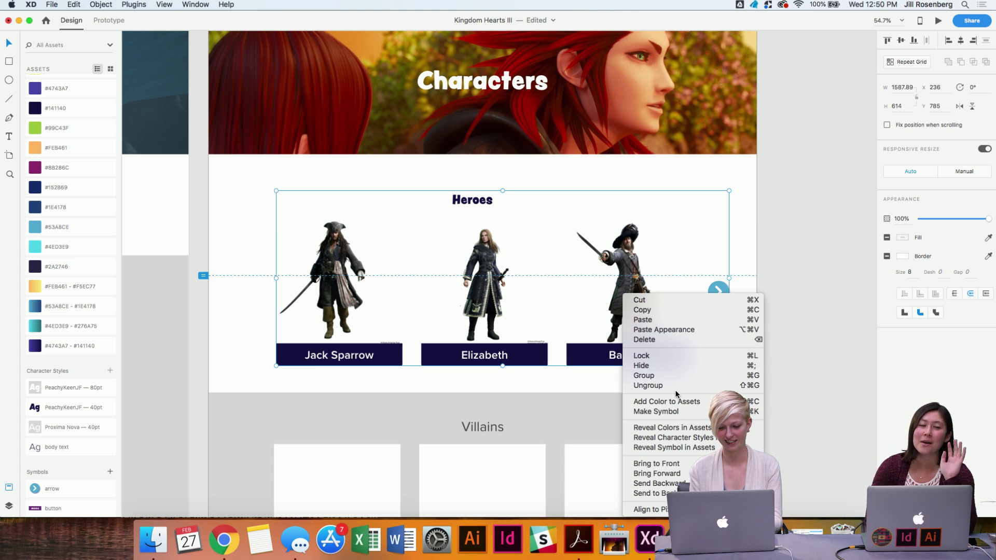
click(648, 386)
click(795, 336)
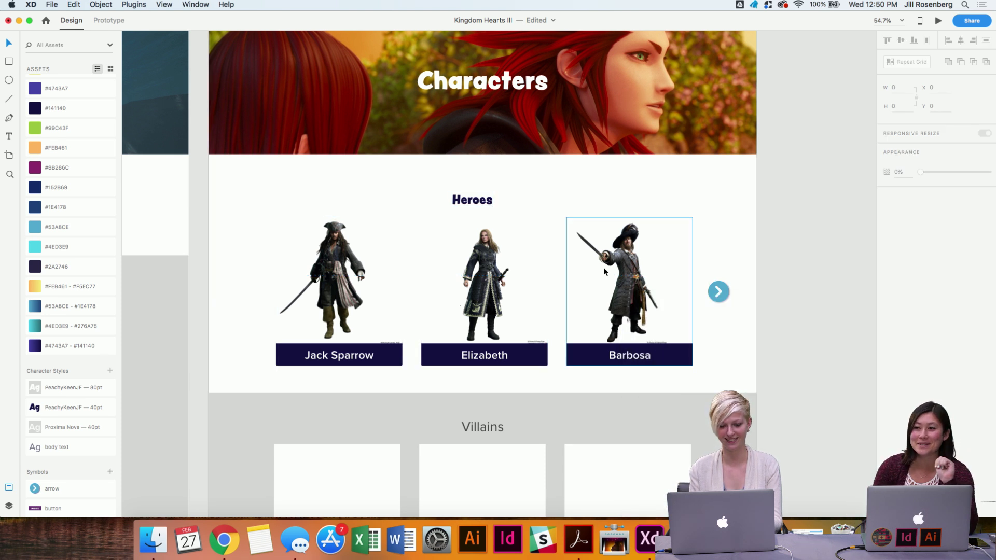
Center the Heroes heading and three cards horizontally on the page as one group, and nudge the blue arrow slightly left.
drag(237, 182, 689, 374)
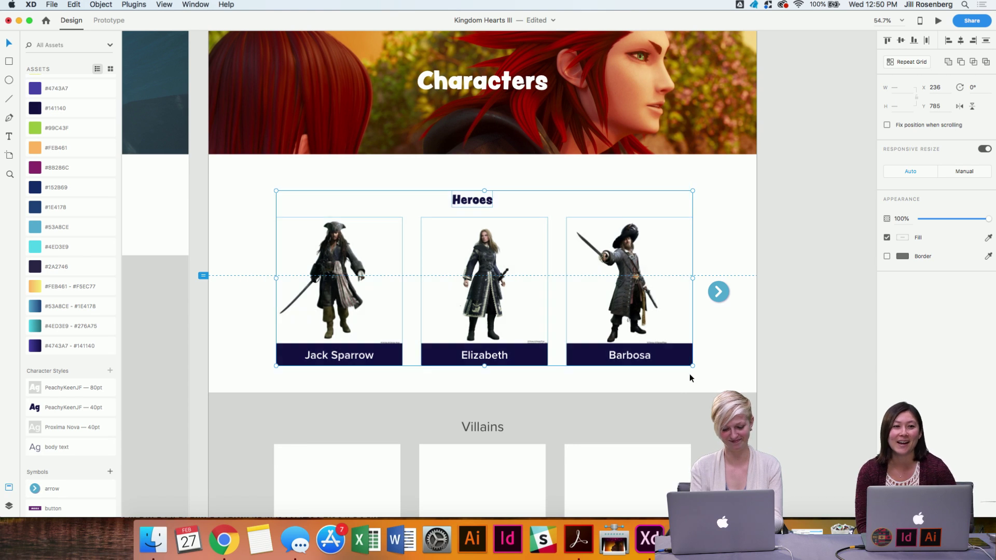
click(961, 40)
click(795, 270)
click(720, 295)
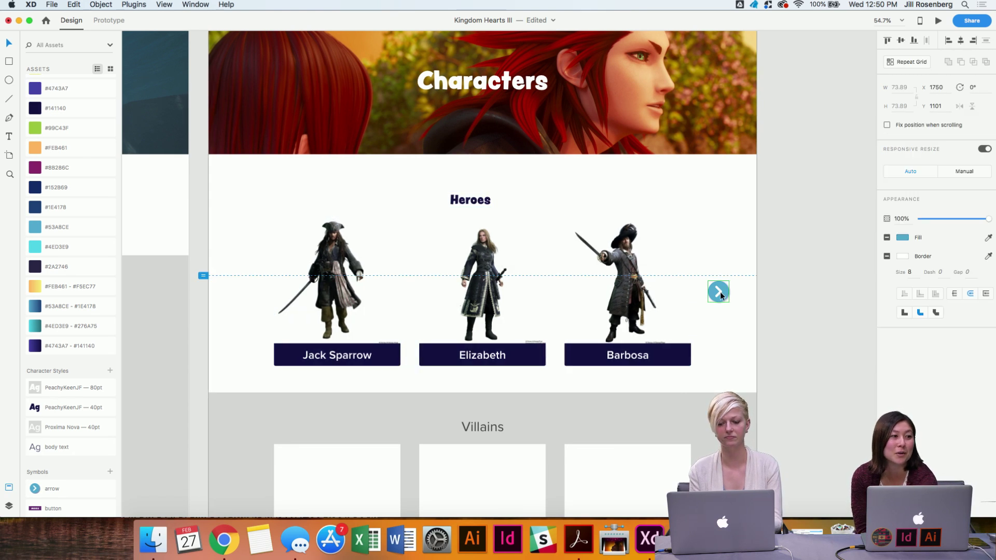
click(812, 309)
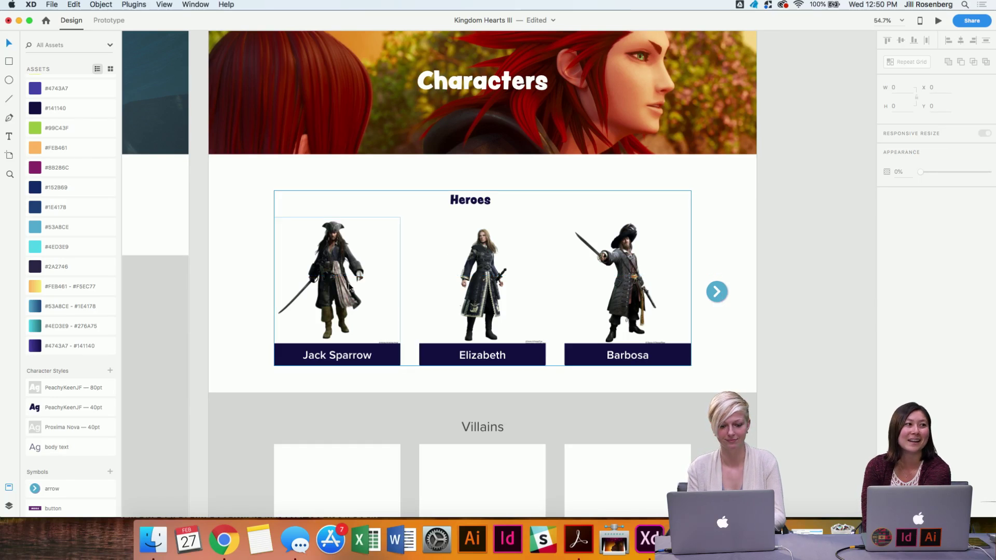
Enable a border on the Jack Sparrow, Elizabeth and Barbosa cards in the Heroes section.
click(357, 252)
double_click(354, 250)
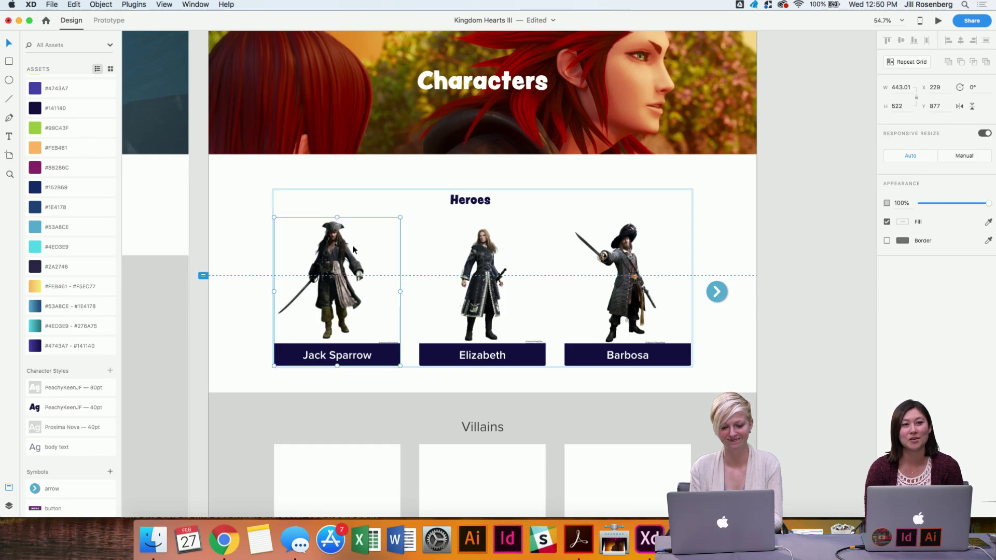
click(886, 241)
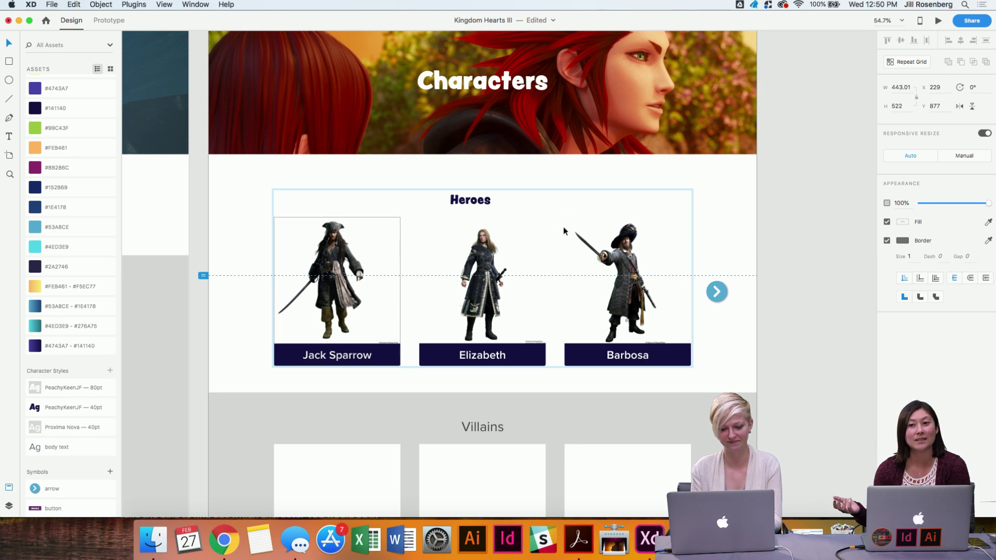
click(493, 253)
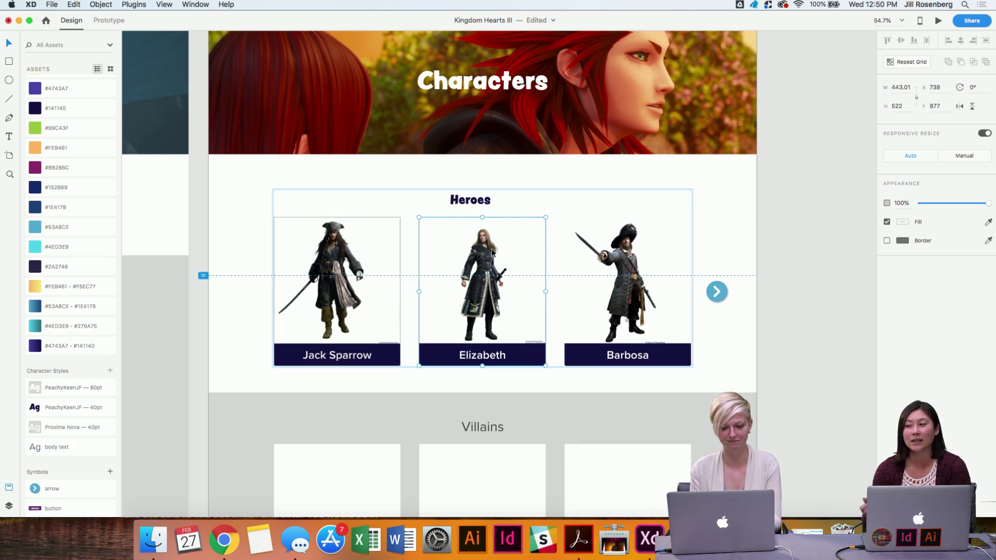
click(887, 241)
click(675, 244)
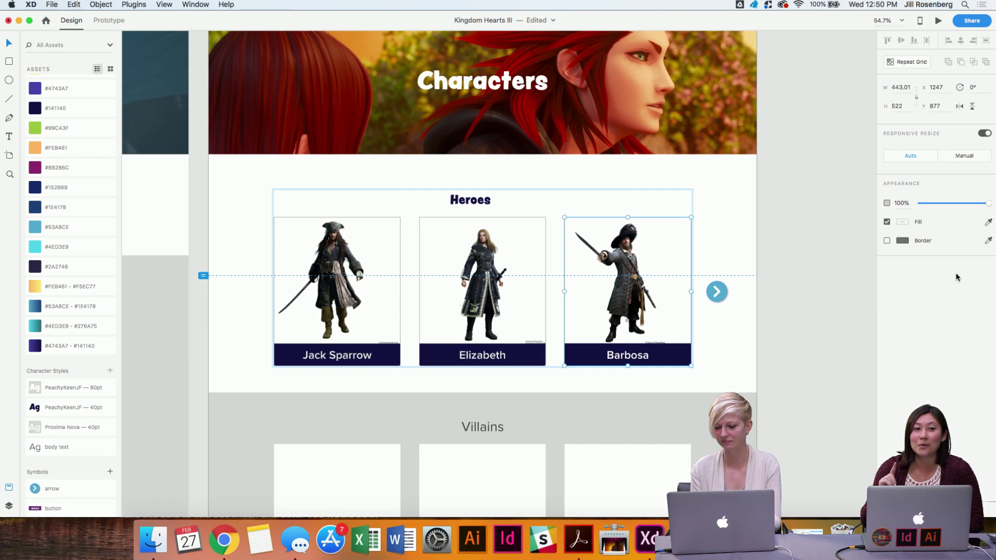
click(887, 241)
click(769, 332)
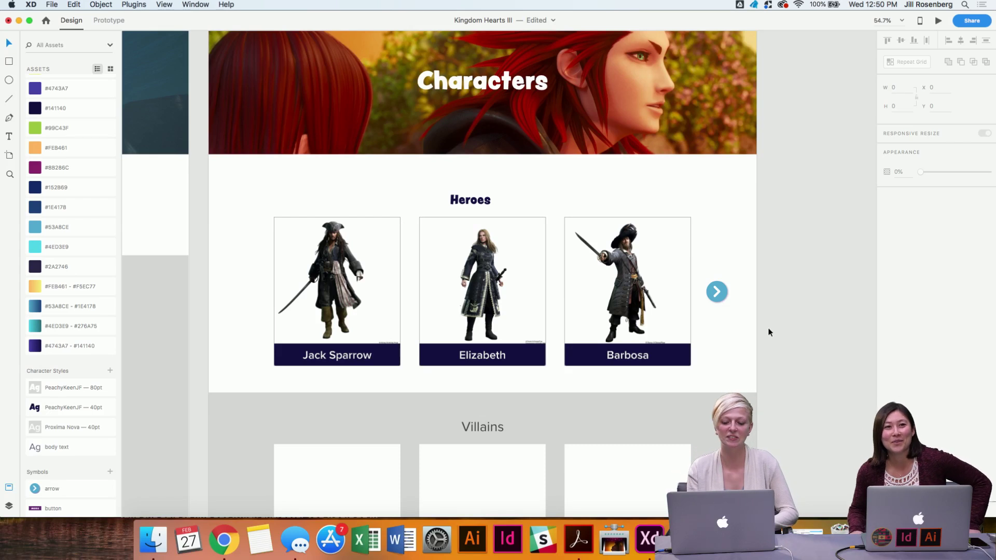
Check the Heroes card borders and compare the section layouts of the homepage-wire, world-wire and character-wire pages.
scroll(769, 332, down, 5)
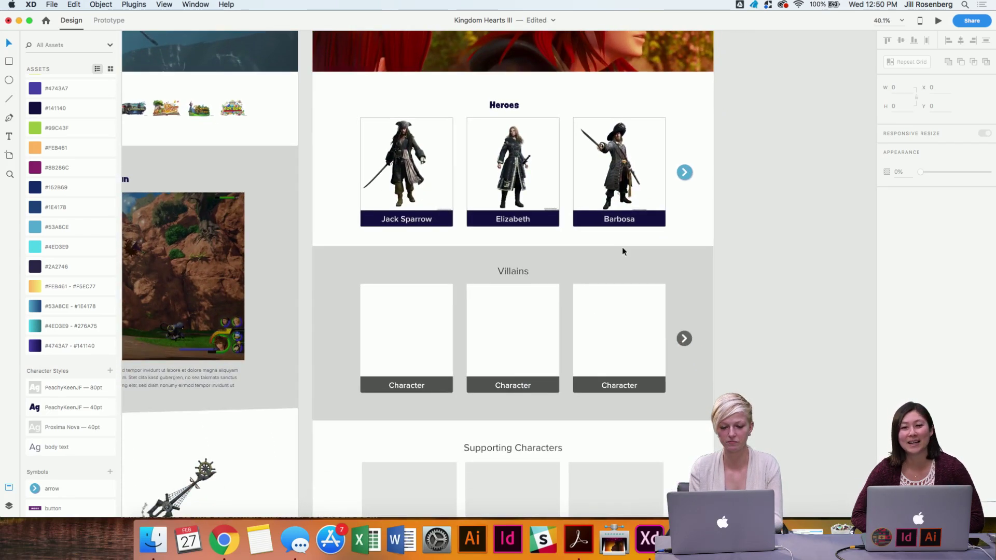
scroll(621, 248, up, 2)
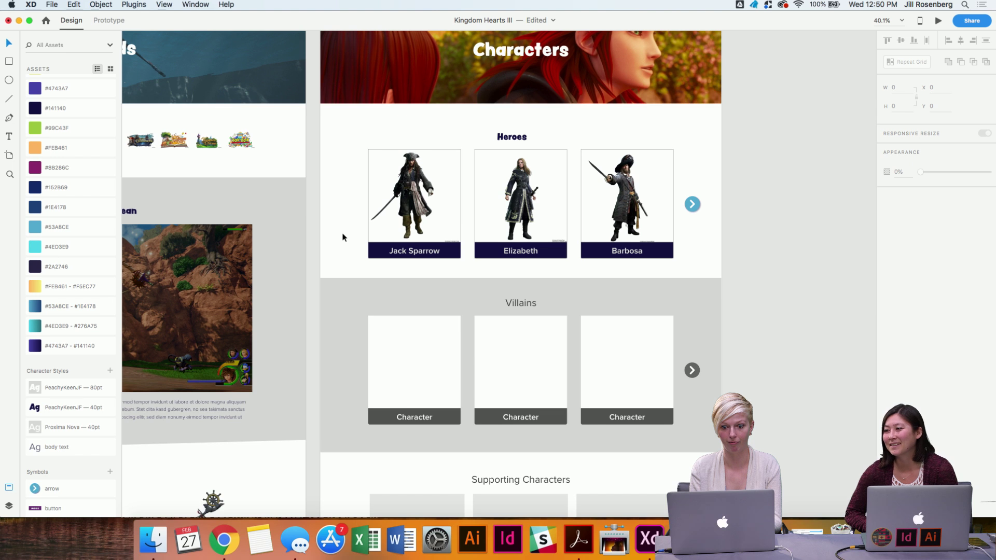
double_click(449, 223)
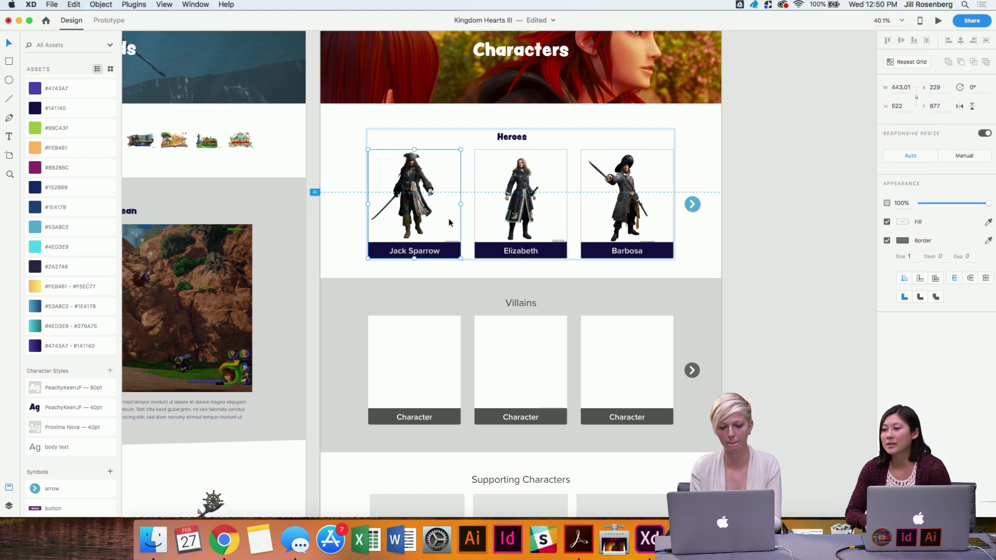
click(348, 223)
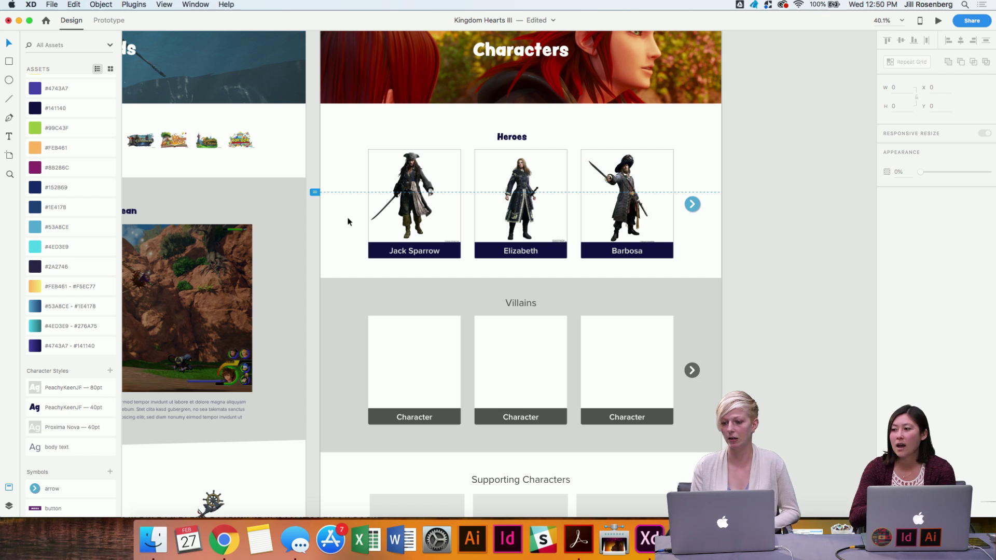
scroll(348, 222, down, 2)
scroll(686, 303, down, 3)
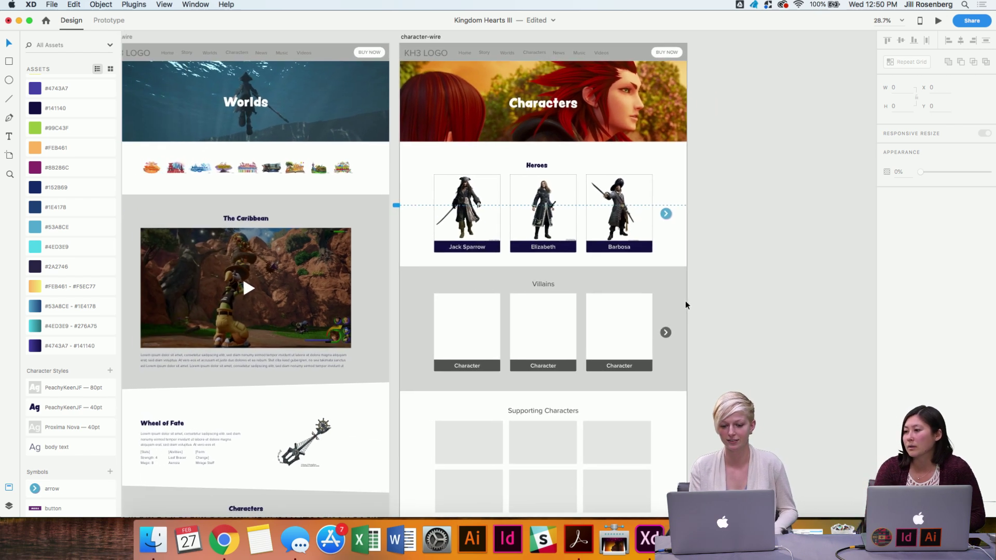
scroll(792, 315, down, 1)
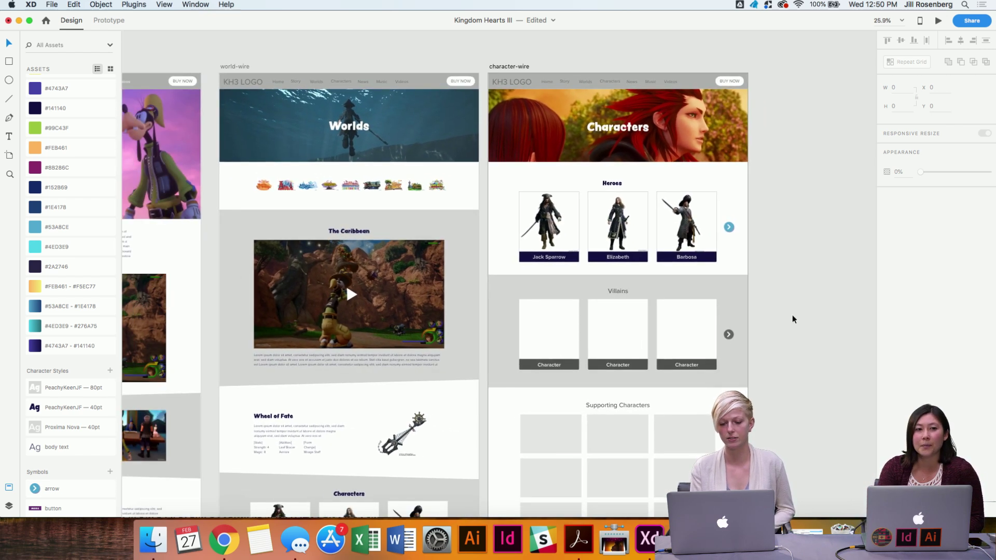
scroll(792, 314, up, 3)
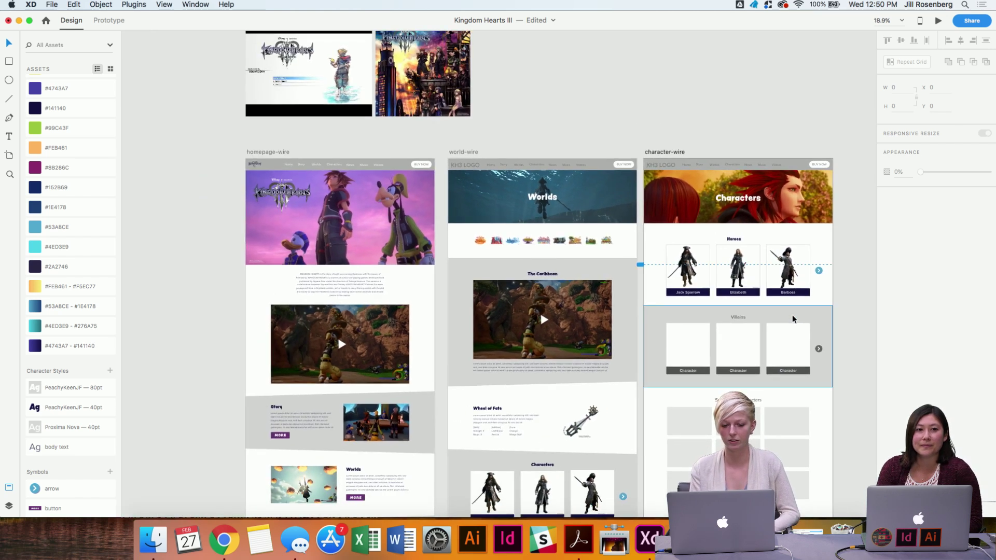
scroll(793, 314, down, 2)
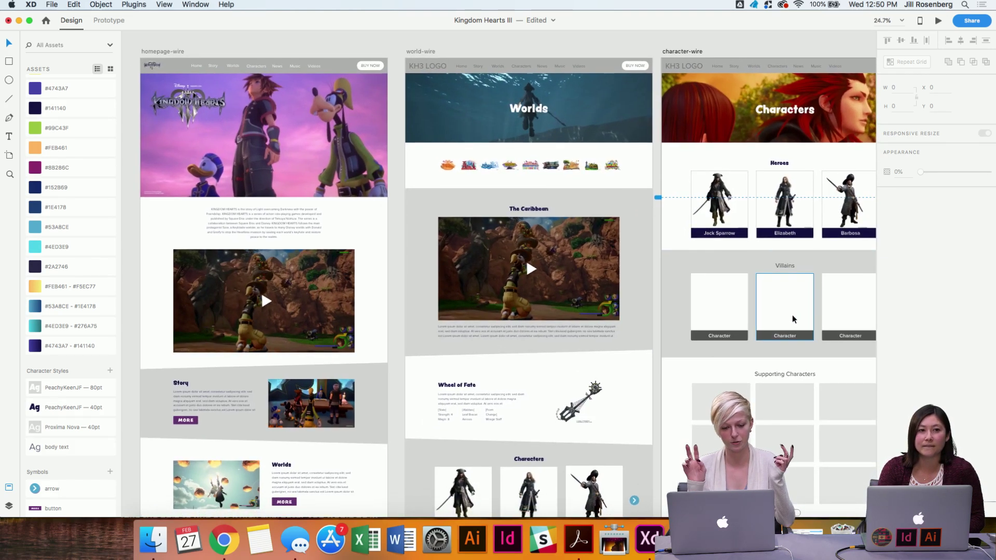
scroll(792, 315, down, 10)
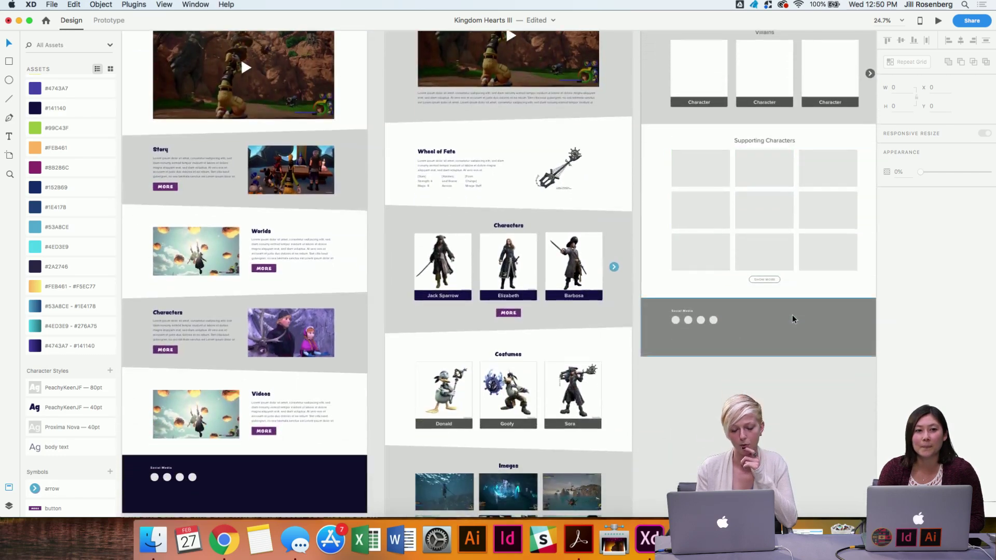
scroll(792, 314, down, 5)
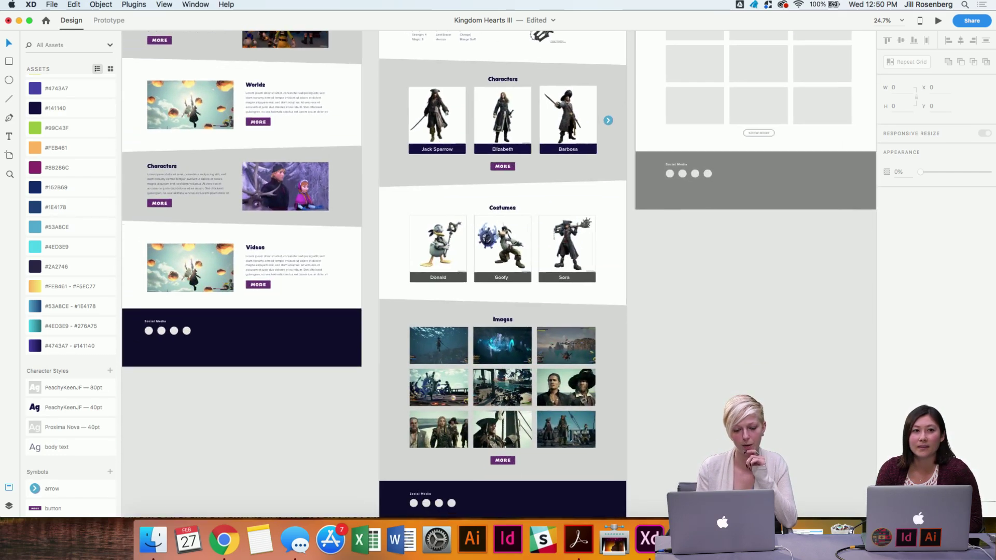
scroll(755, 430, up, 1)
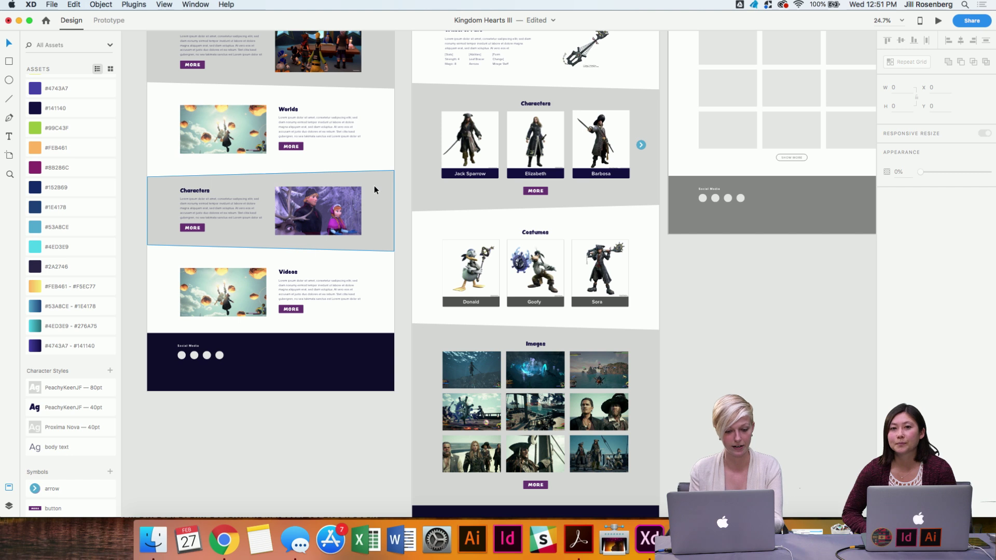
scroll(375, 185, up, 10)
scroll(375, 185, right, 5)
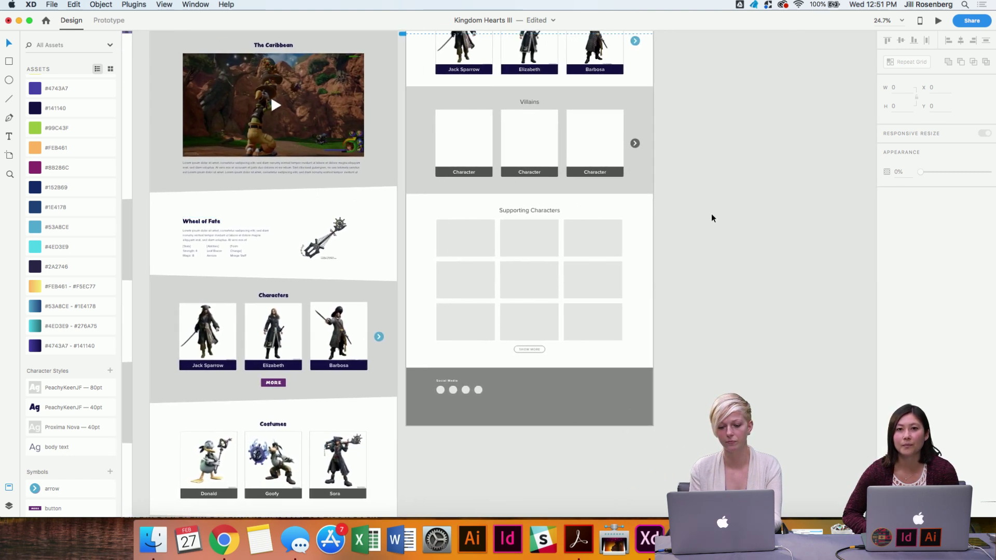
scroll(678, 186, up, 5)
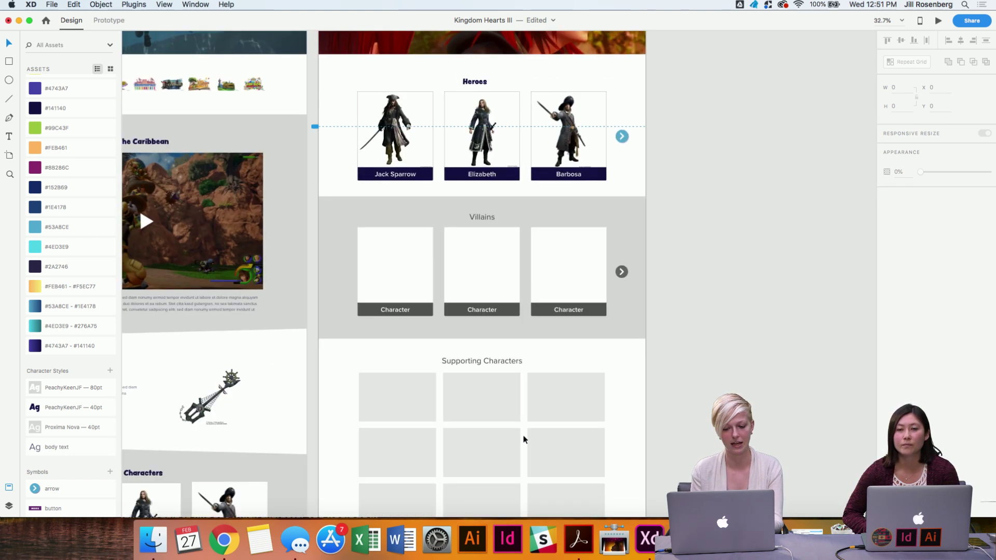
Review the Heroes, Villains and Supporting Characters sections of the Characters page for remaining placeholder content.
scroll(712, 445, up, 2)
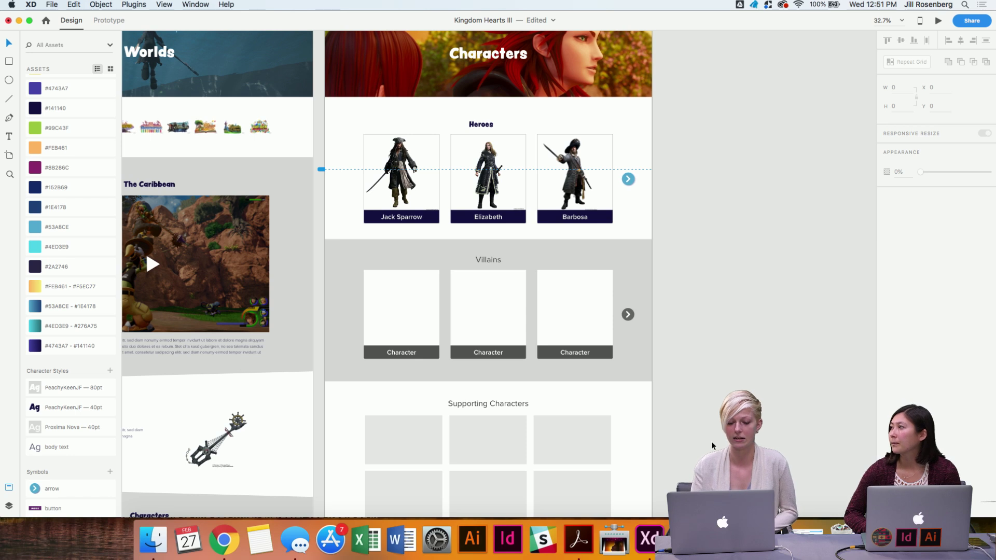
scroll(712, 441, left, 2)
scroll(712, 441, left, 2)
scroll(712, 441, down, 5)
scroll(711, 442, up, 3)
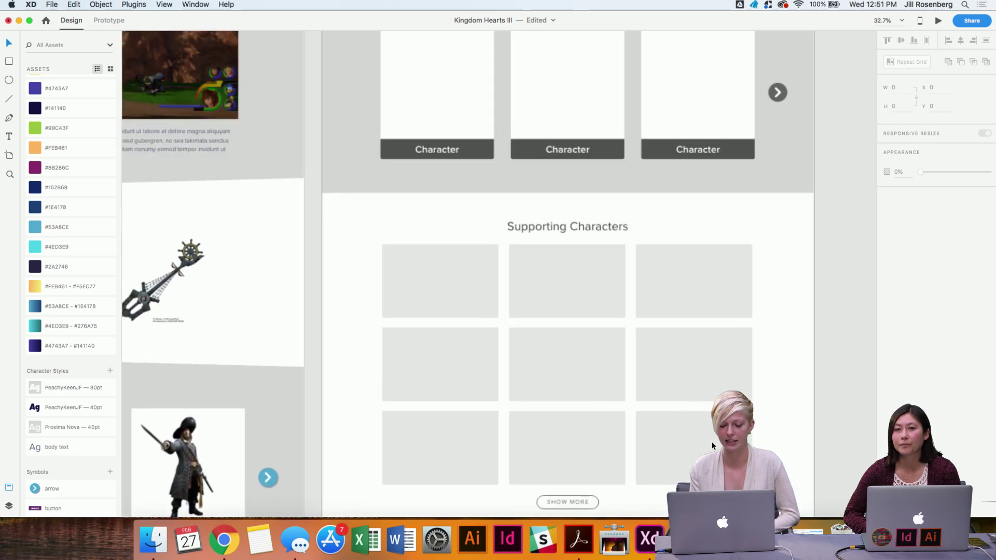
scroll(712, 441, up, 3)
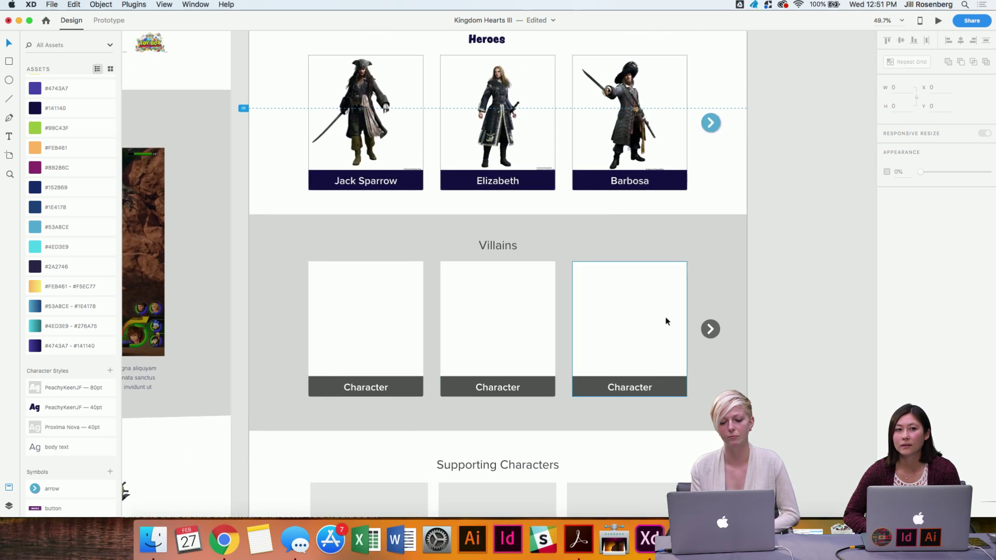
scroll(730, 235, up, 2)
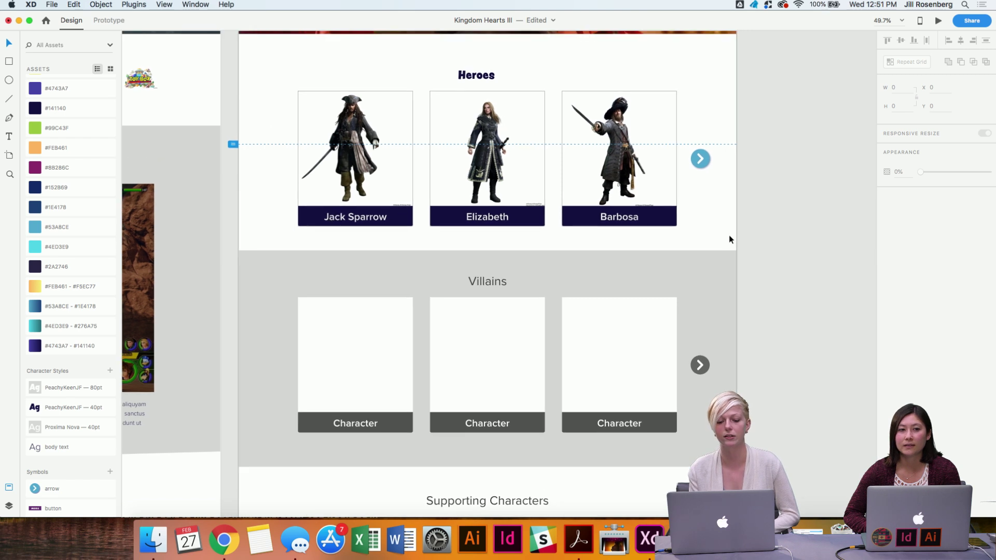
Compare the Worlds page's Caribbean, Wheel of Fate, Characters and Costumes sections with the neighbouring homepage and Characters page layouts.
scroll(730, 235, left, 5)
scroll(730, 238, up, 2)
scroll(730, 238, left, 5)
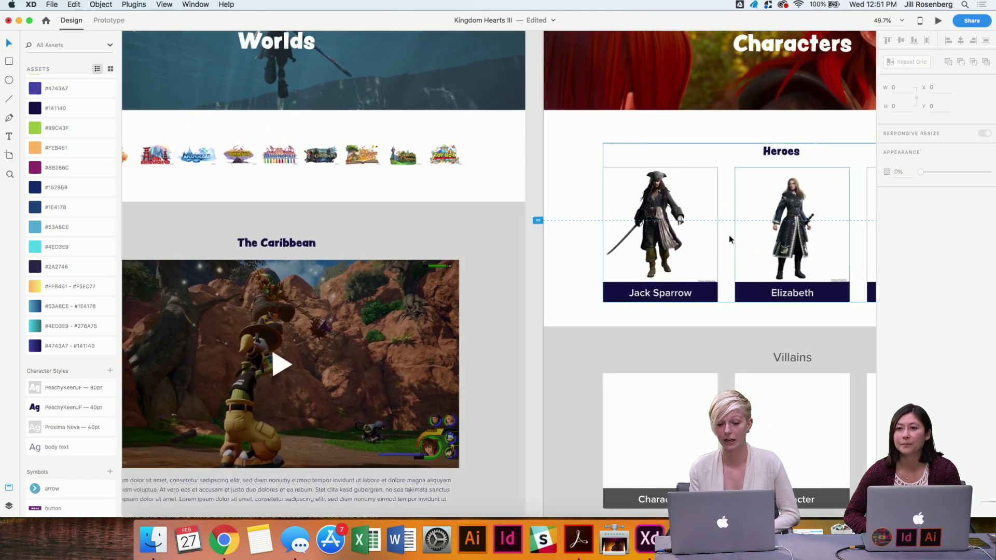
scroll(730, 235, right, 4)
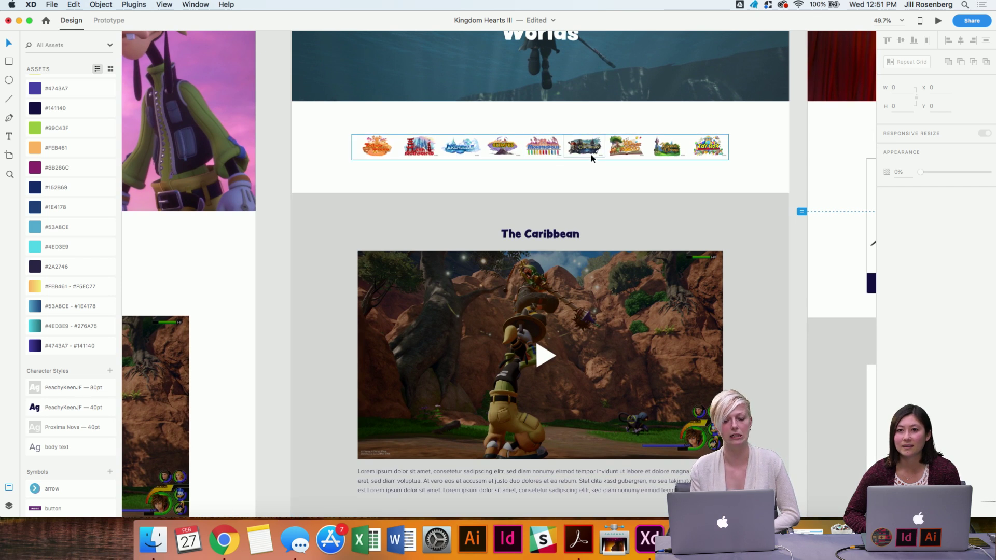
scroll(591, 154, down, 5)
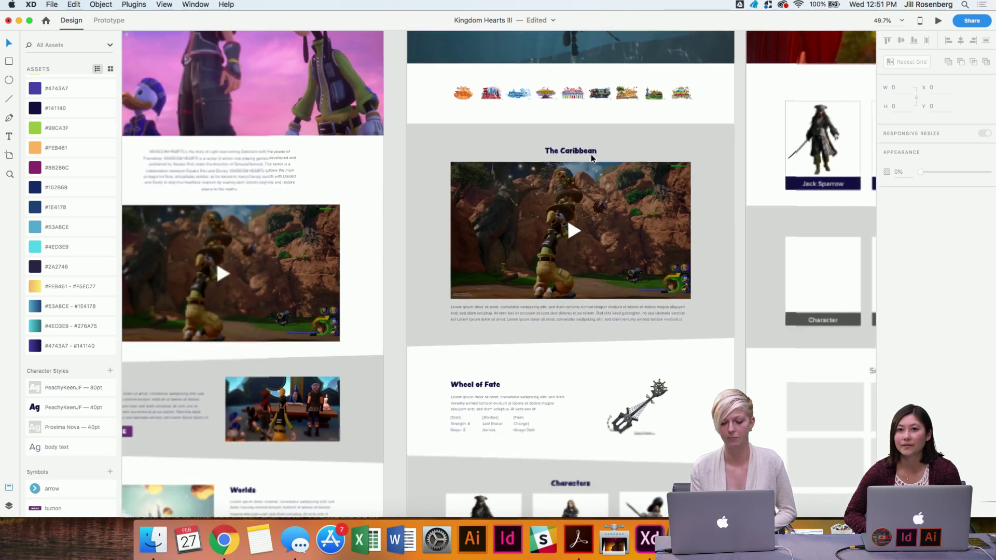
scroll(591, 154, down, 10)
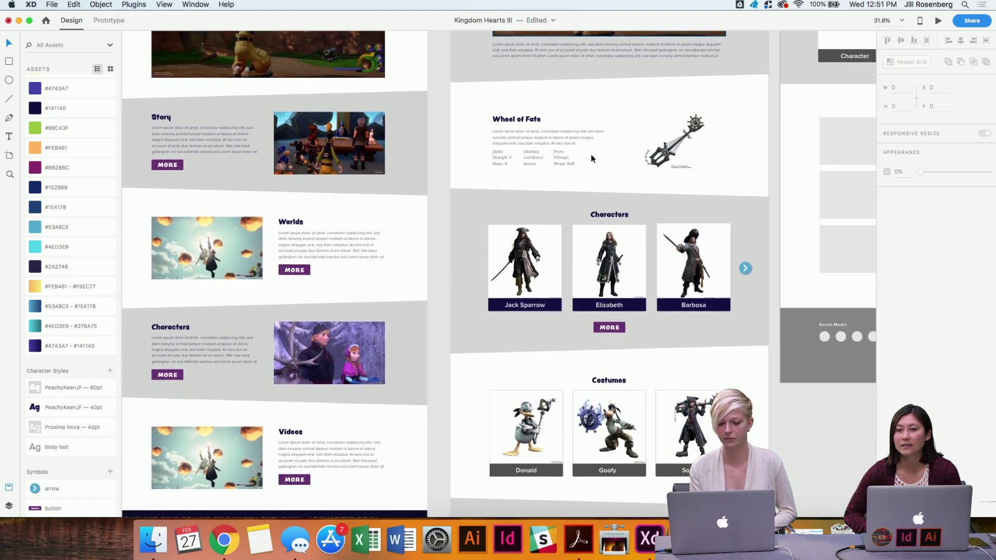
scroll(591, 157, down, 3)
scroll(592, 158, up, 2)
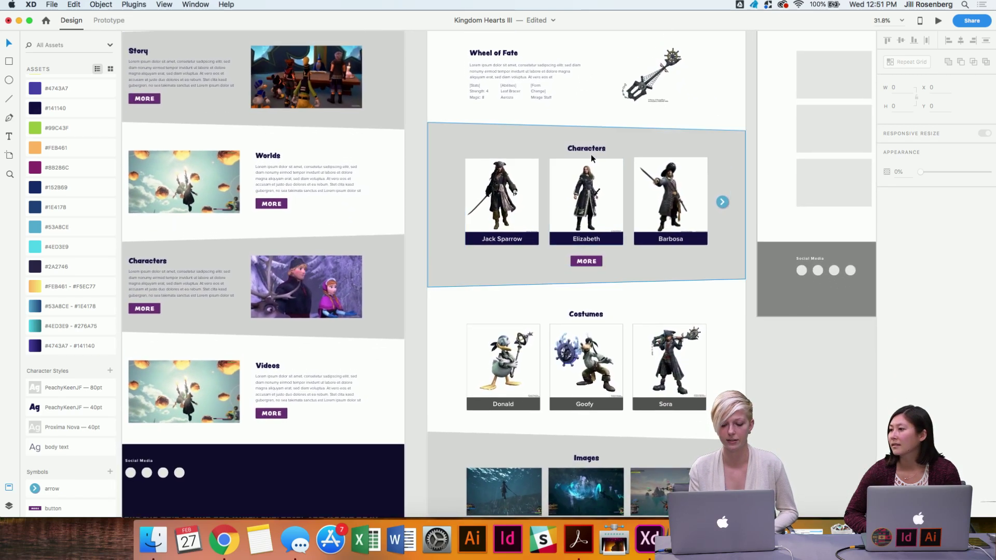
scroll(749, 340, right, 5)
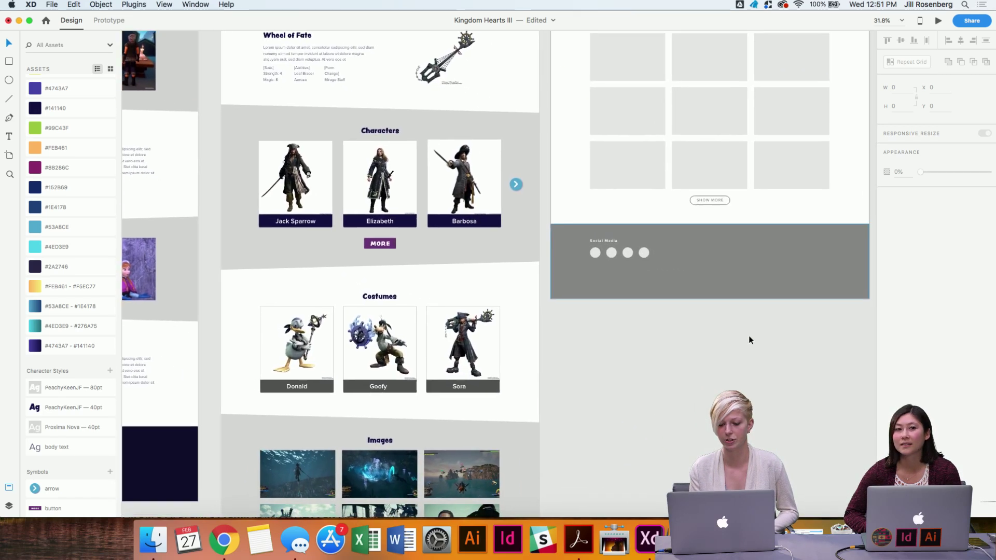
Examine the unstyled Villains cards and the Supporting Characters grid with its Show More button on the Characters page.
scroll(749, 340, up, 5)
scroll(749, 340, up, 5)
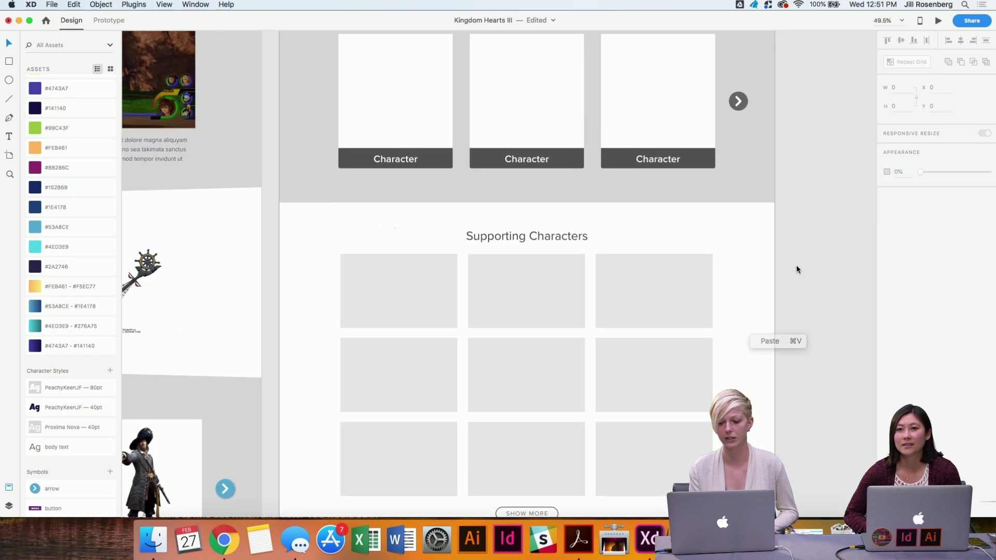
scroll(797, 270, up, 3)
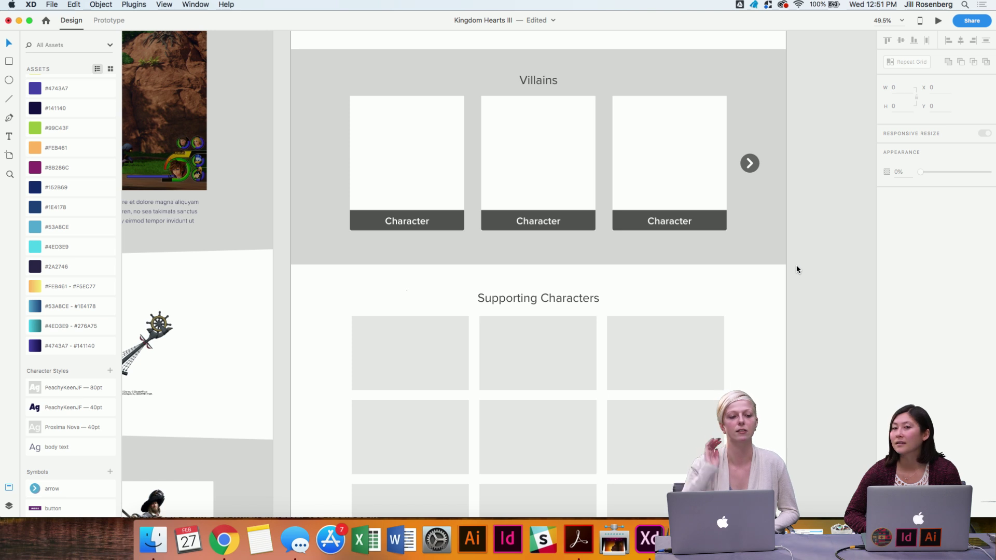
scroll(796, 269, up, 3)
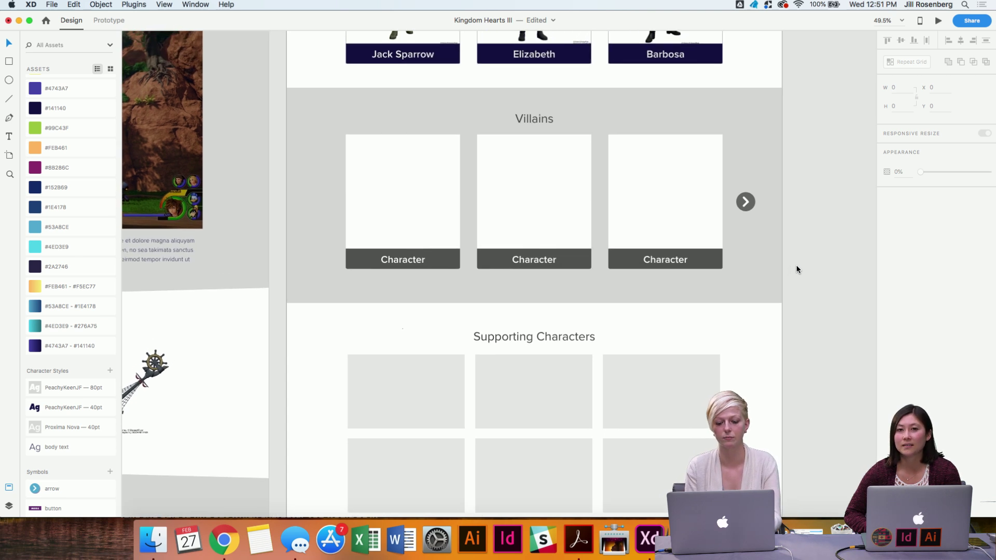
scroll(797, 269, up, 5)
scroll(797, 269, down, 15)
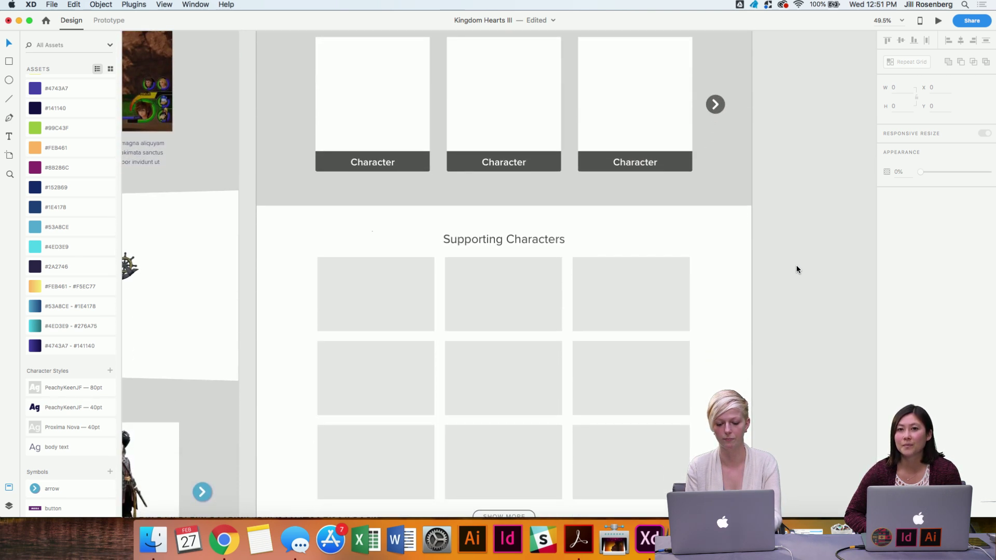
scroll(797, 269, up, 3)
scroll(797, 269, up, 2)
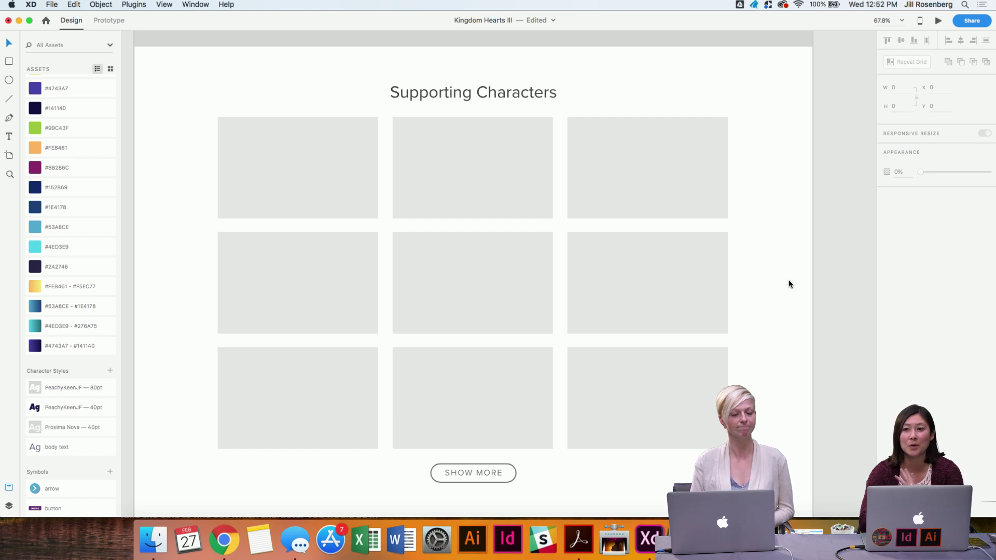
scroll(788, 284, left, 2)
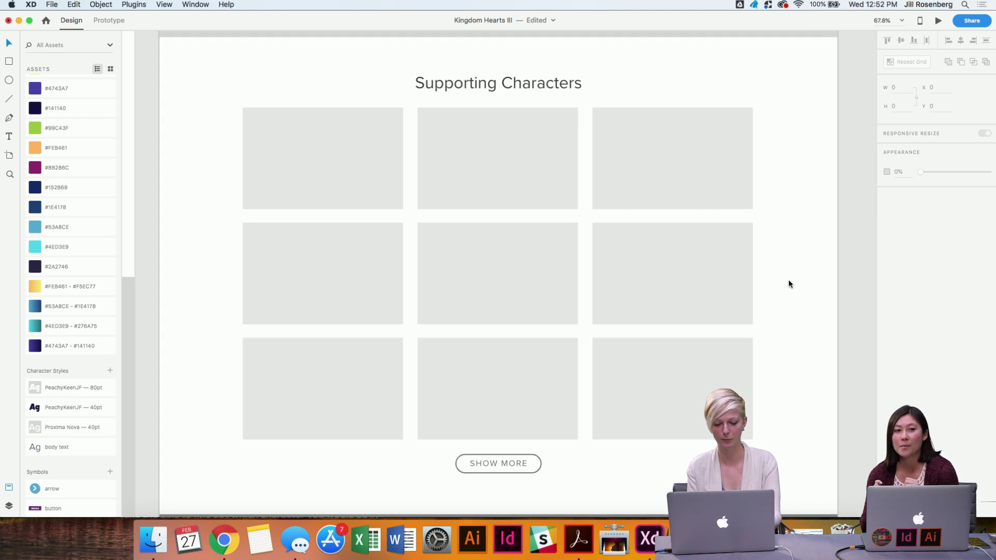